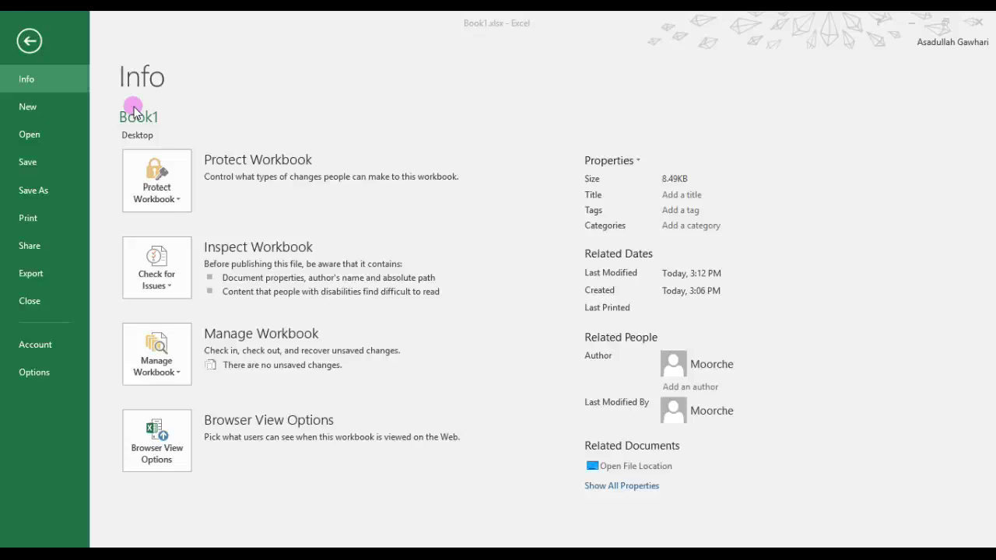
Leave the file info view and return to the worksheet's Home ribbon
left_click(30, 42)
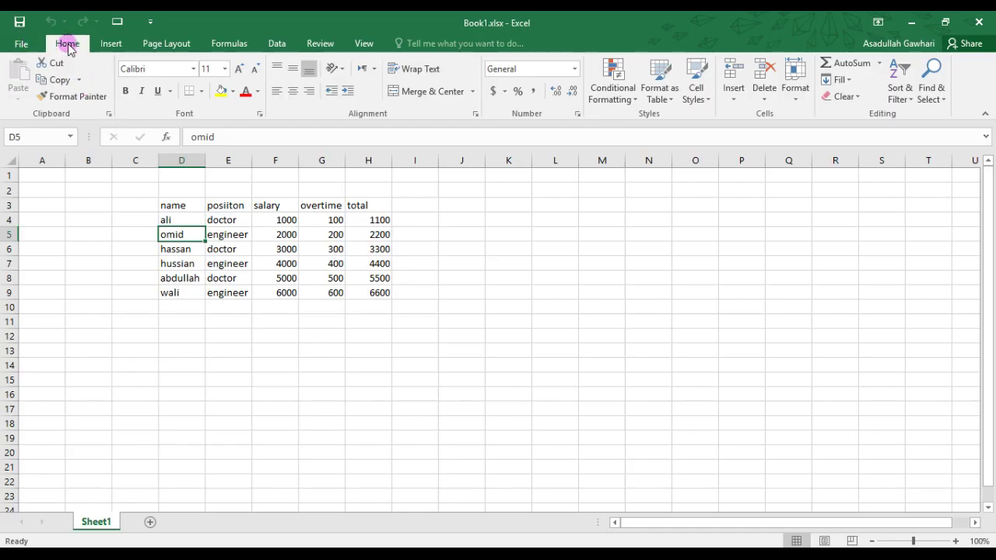
left_click(111, 44)
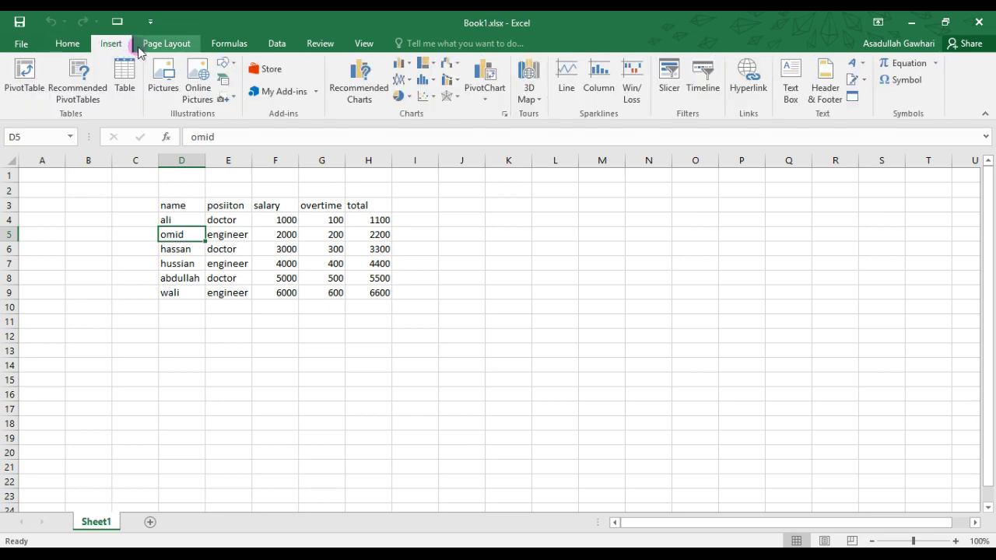
left_click(142, 45)
left_click(67, 44)
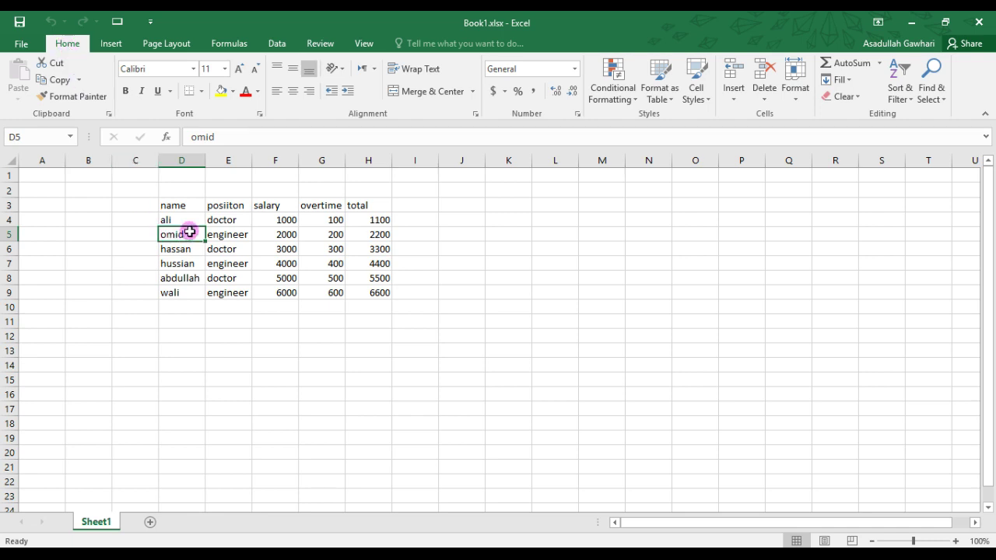
Give the selected employee table red text, yellow fill and borders on every cell
mouse_move(174, 204)
left_mouse_down()
mouse_move(273, 262)
mouse_move(372, 294)
left_mouse_up()
left_click(245, 93)
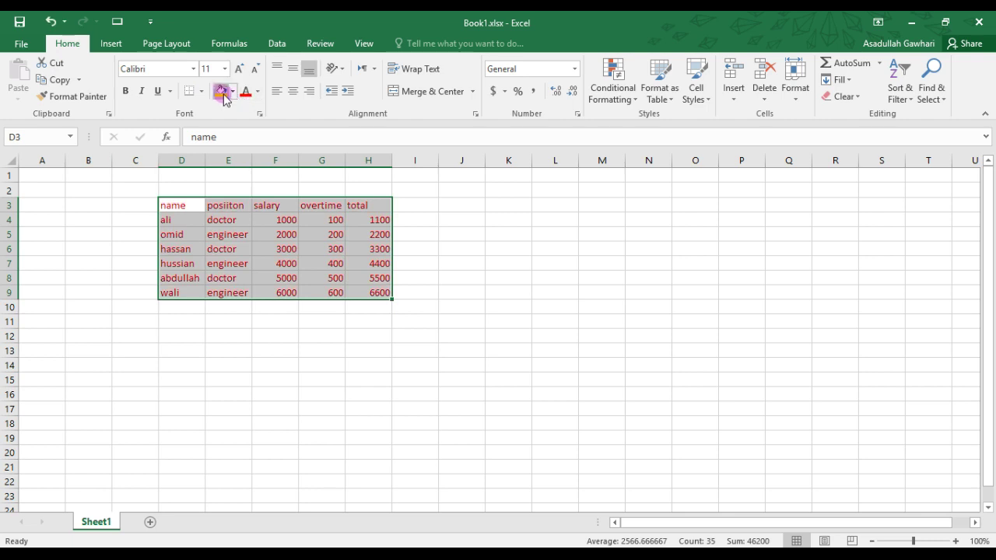
left_click(221, 93)
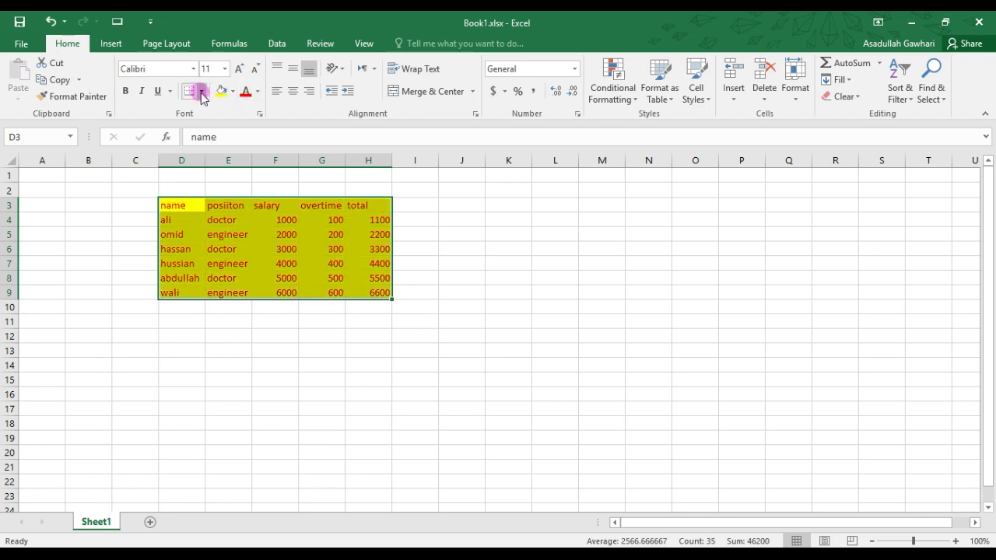
left_click(200, 92)
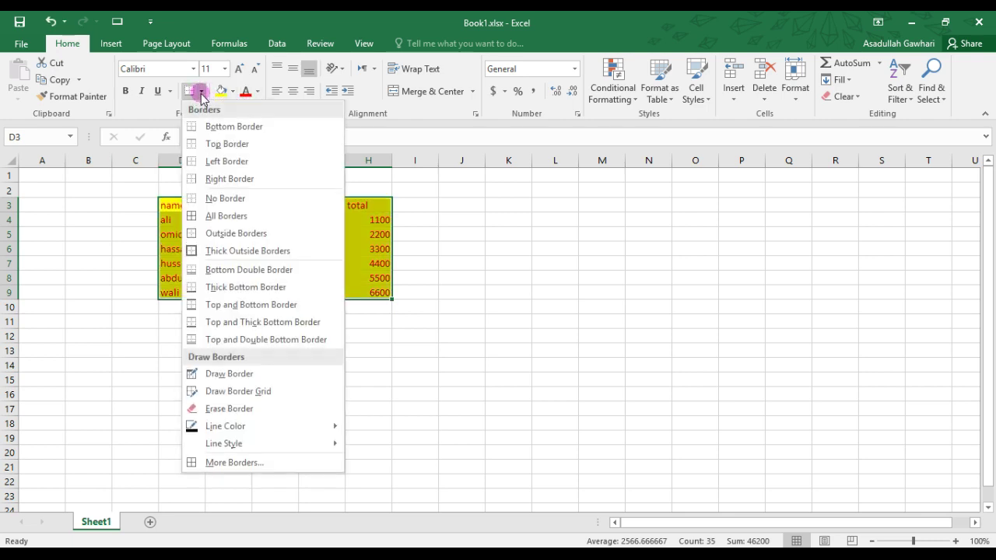
left_click(218, 217)
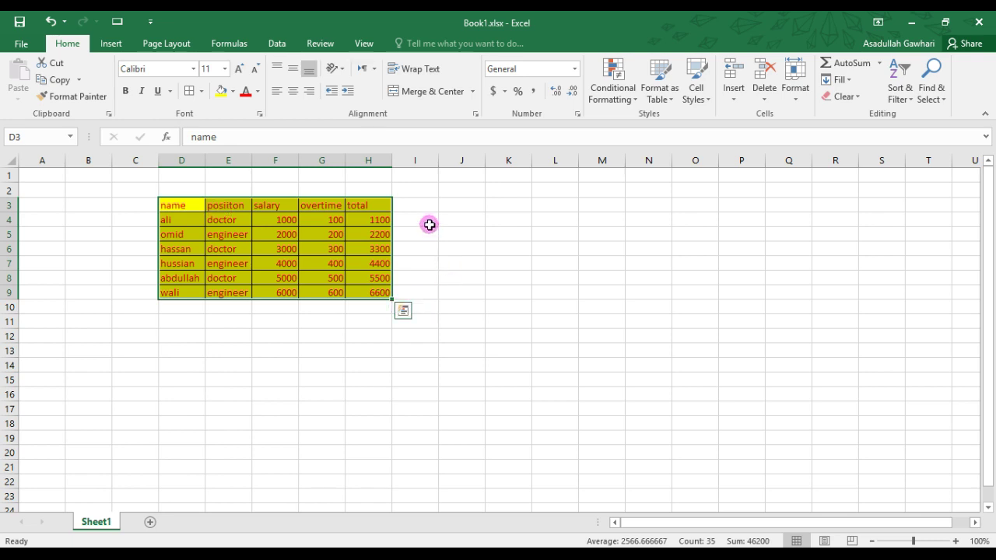
left_click(218, 234)
left_click_drag(176, 204, 350, 291)
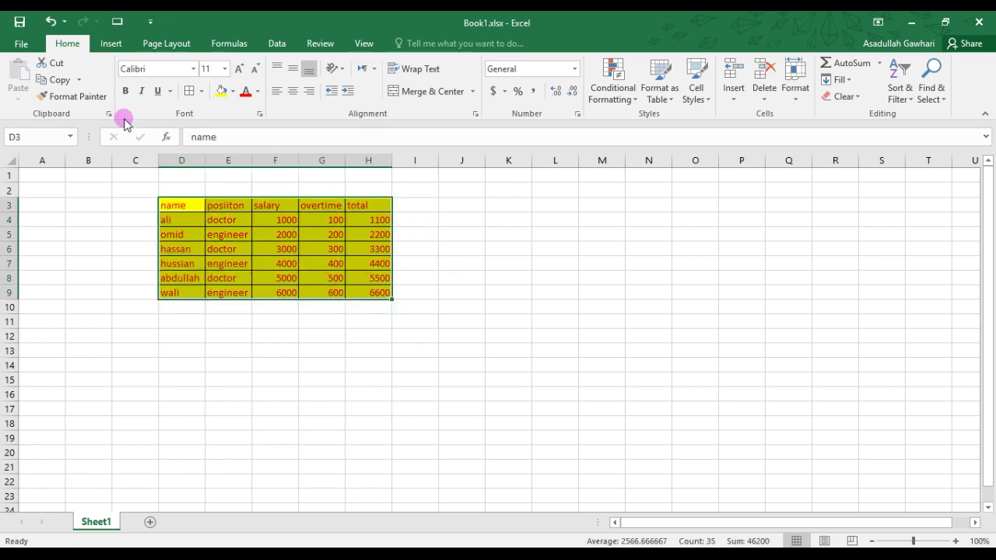
left_click(46, 64)
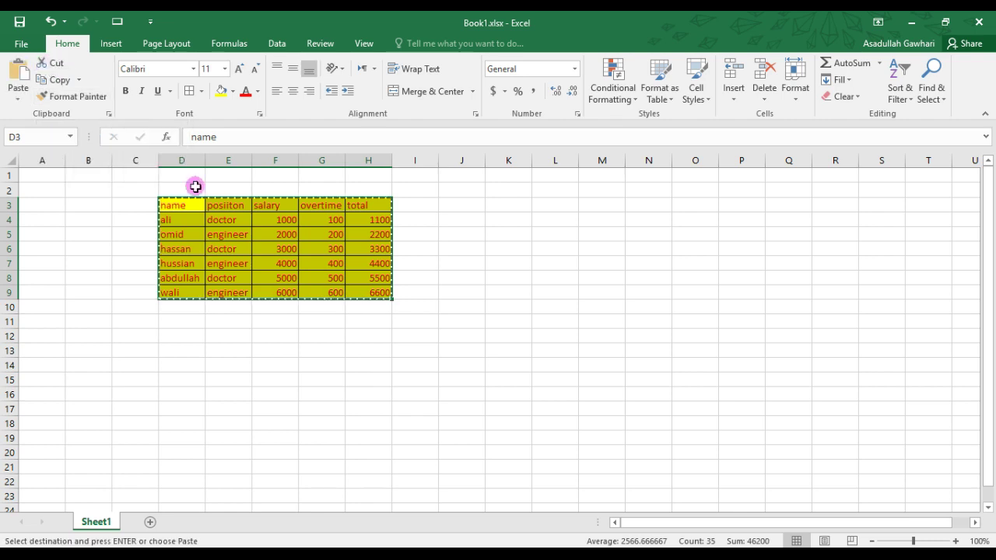
left_click(629, 203)
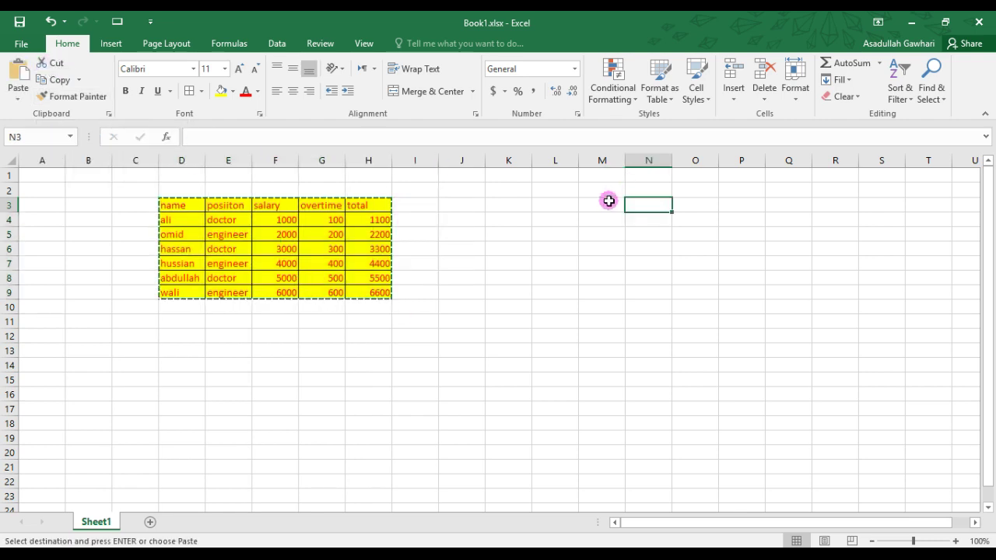
left_click(7, 72)
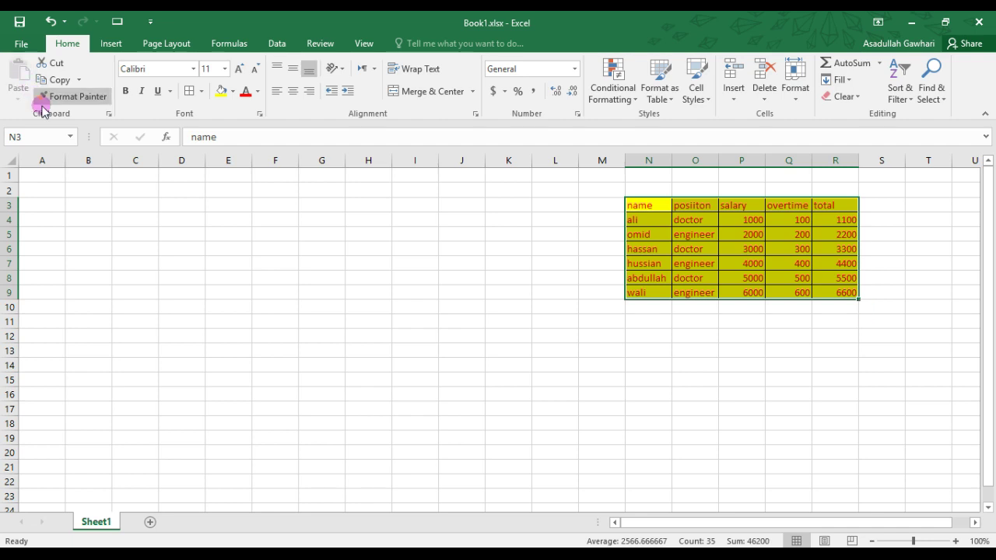
key("ctrl+z")
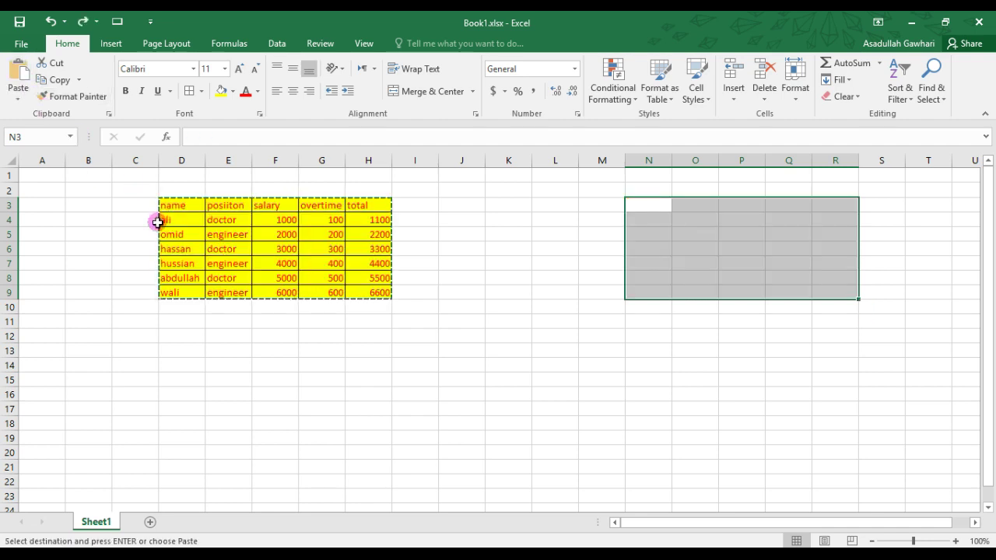
left_click_drag(173, 209, 351, 291)
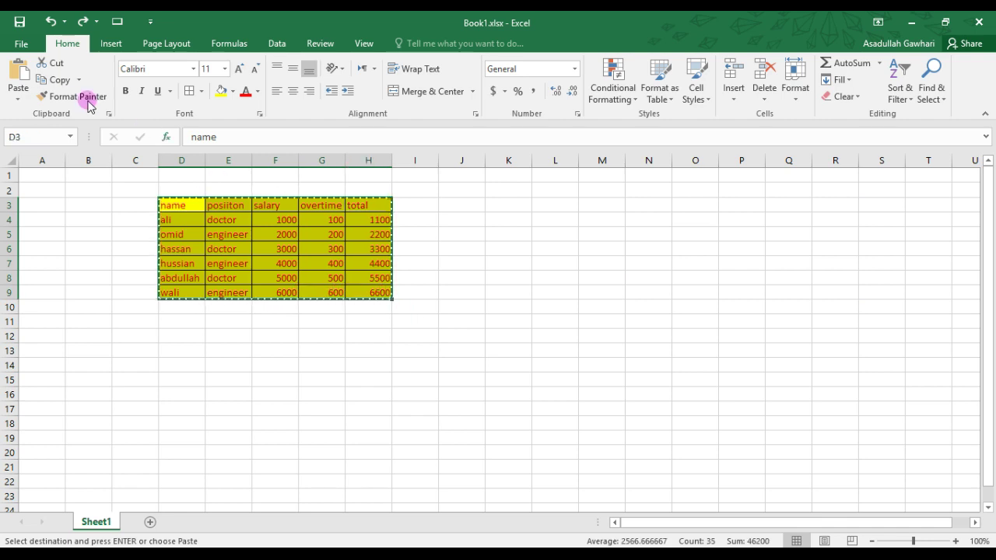
left_click(69, 81)
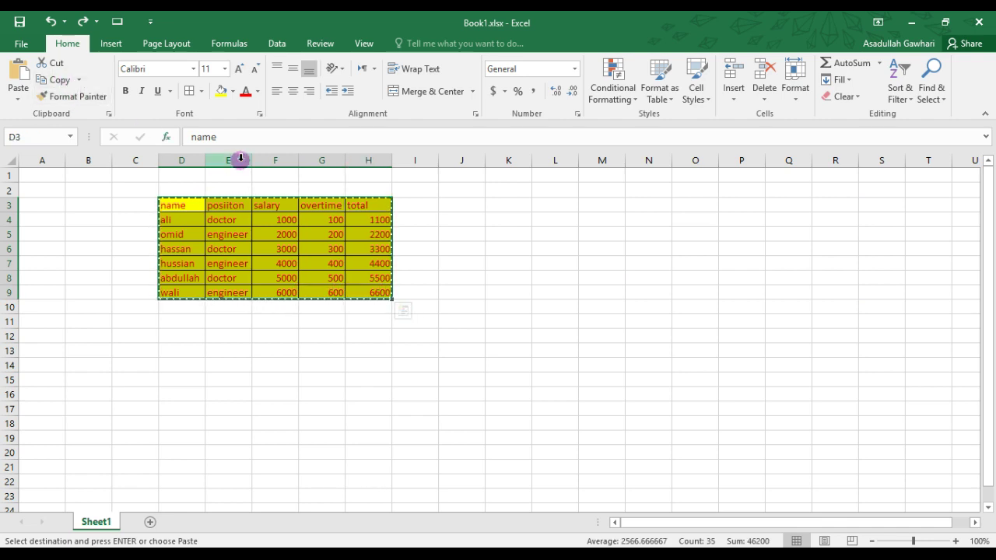
left_click(649, 200)
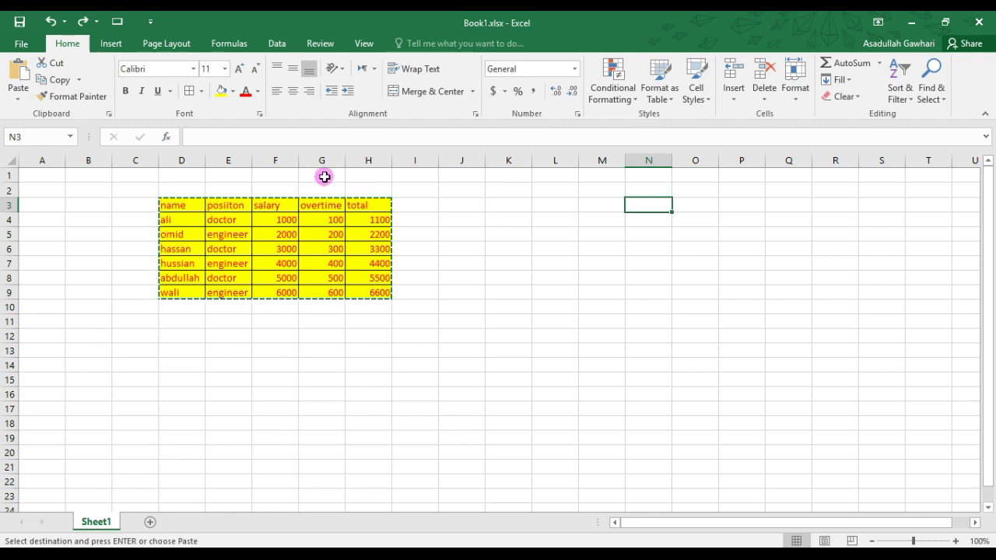
left_click(15, 70)
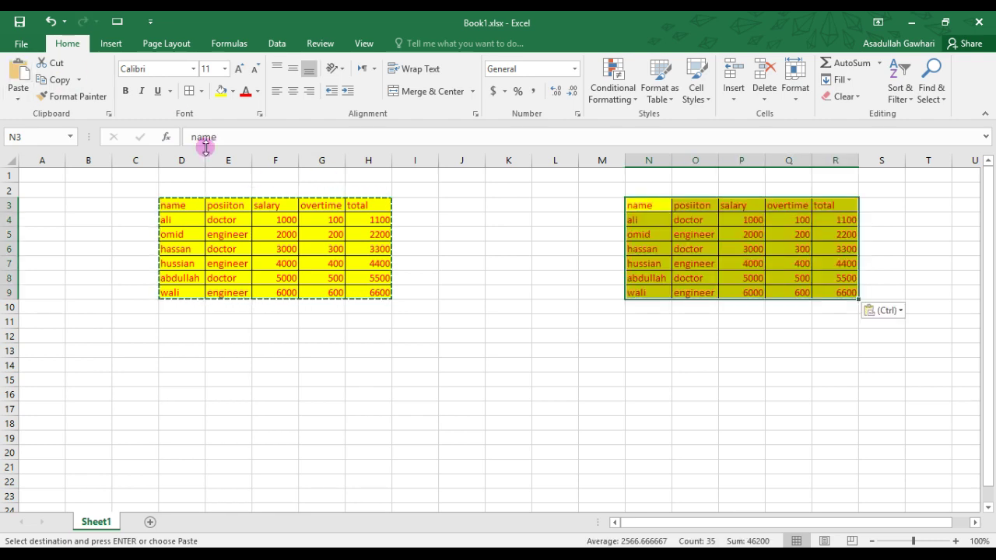
left_click(667, 251)
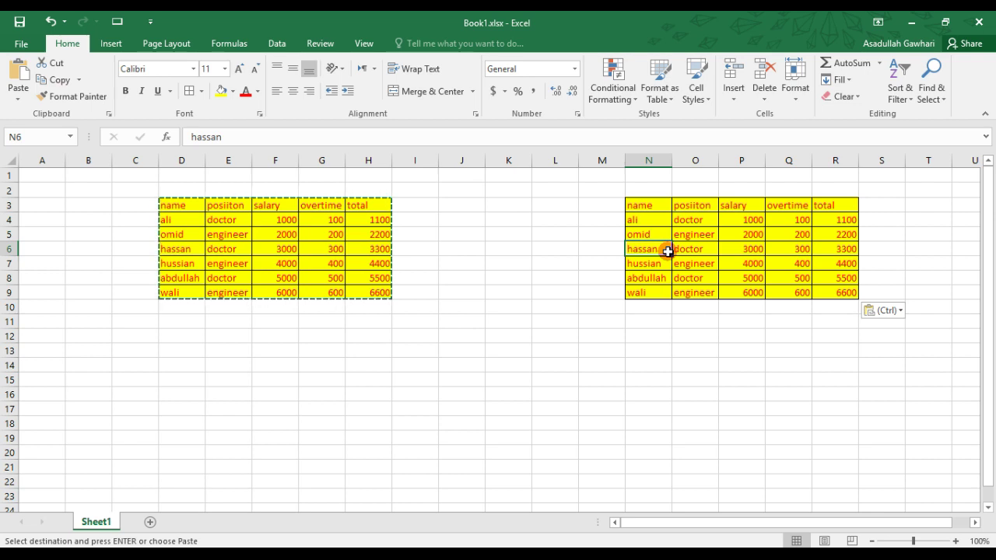
key("ctrl+z")
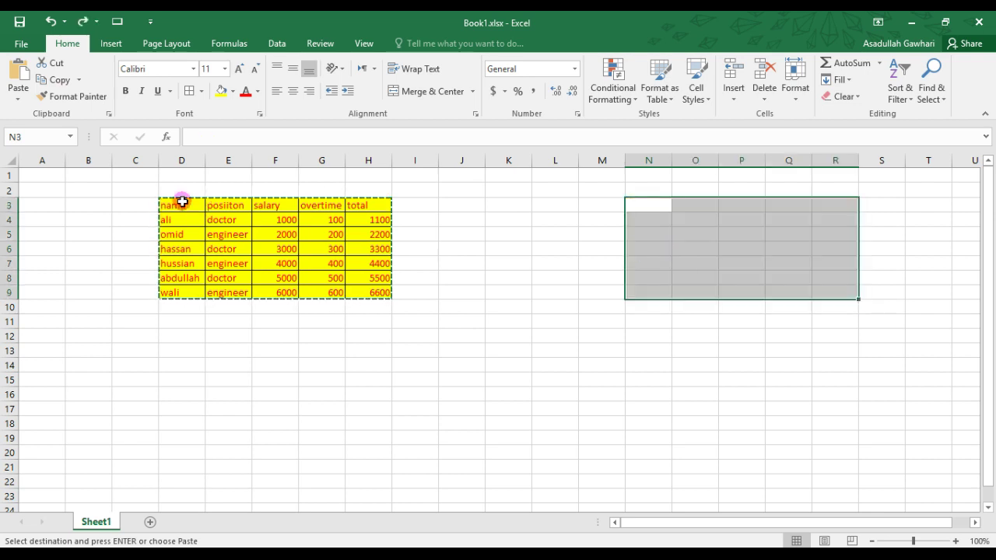
left_click_drag(180, 205, 368, 293)
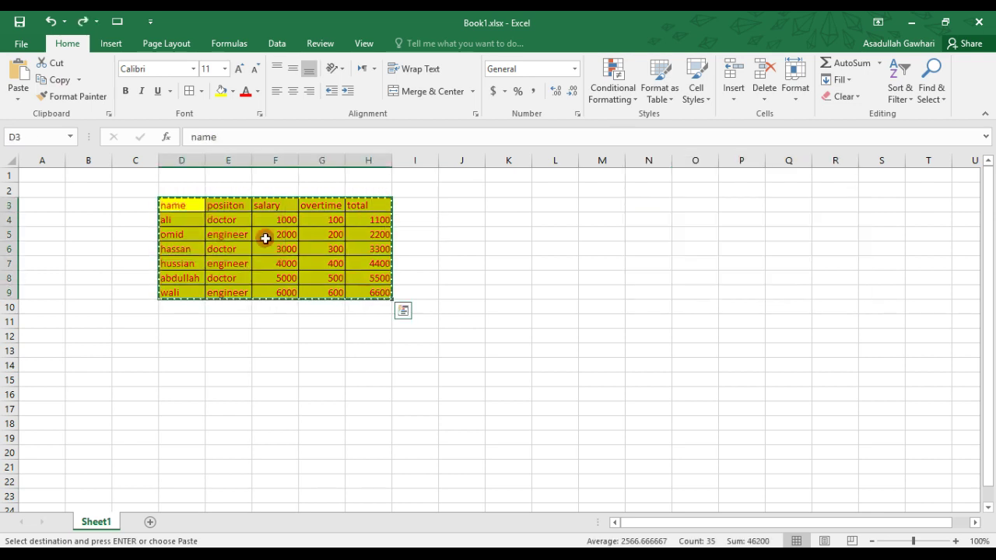
left_click(78, 81)
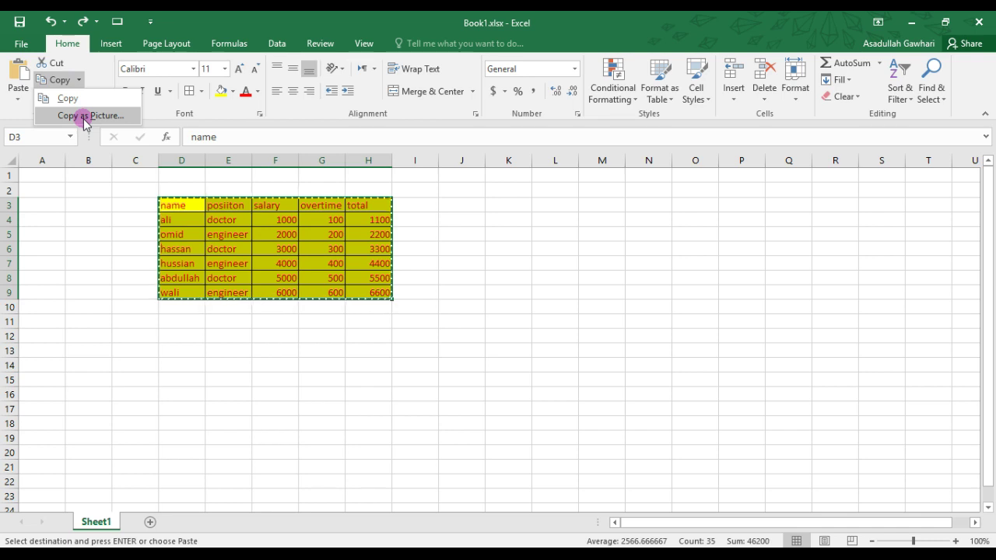
left_click(86, 116)
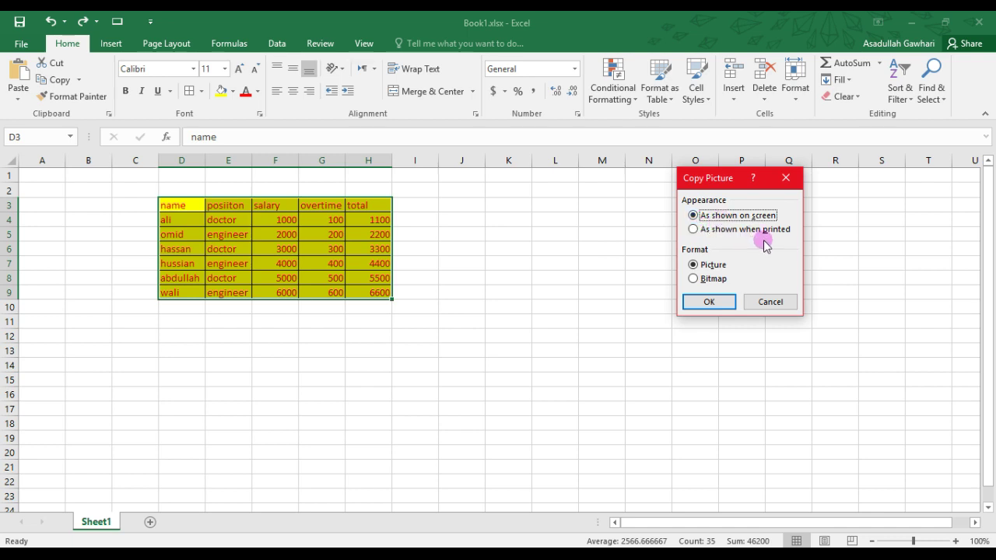
left_click(756, 228)
left_click(730, 221)
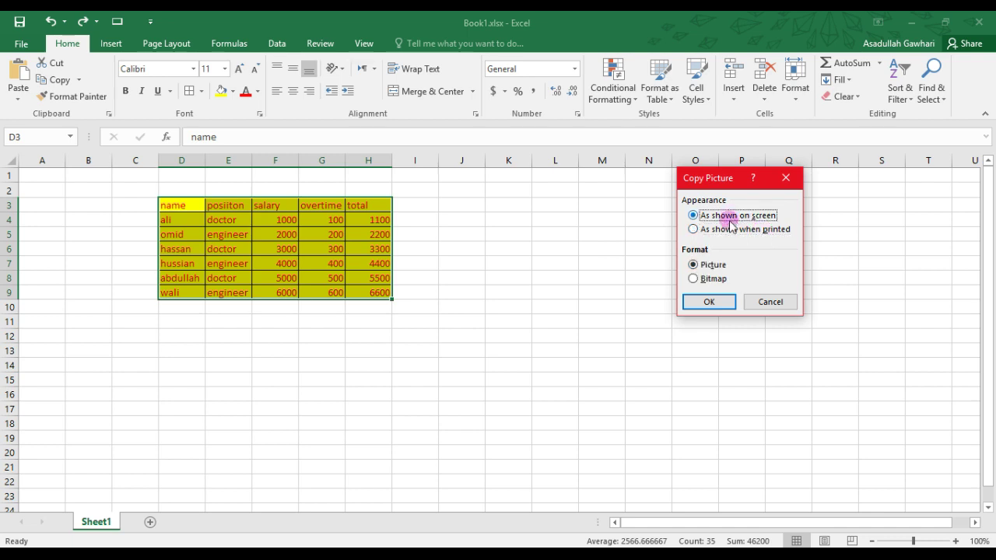
left_click(702, 264)
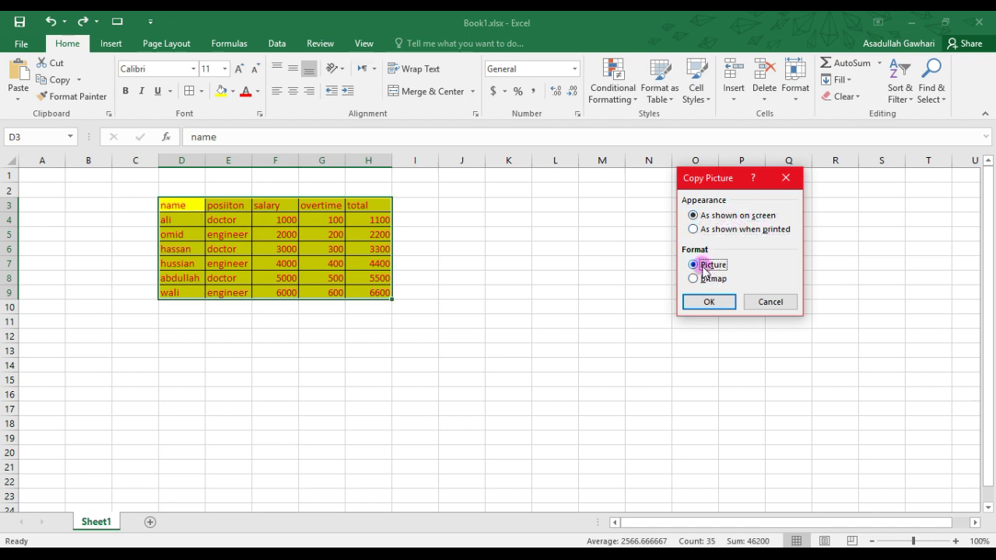
left_click(700, 280)
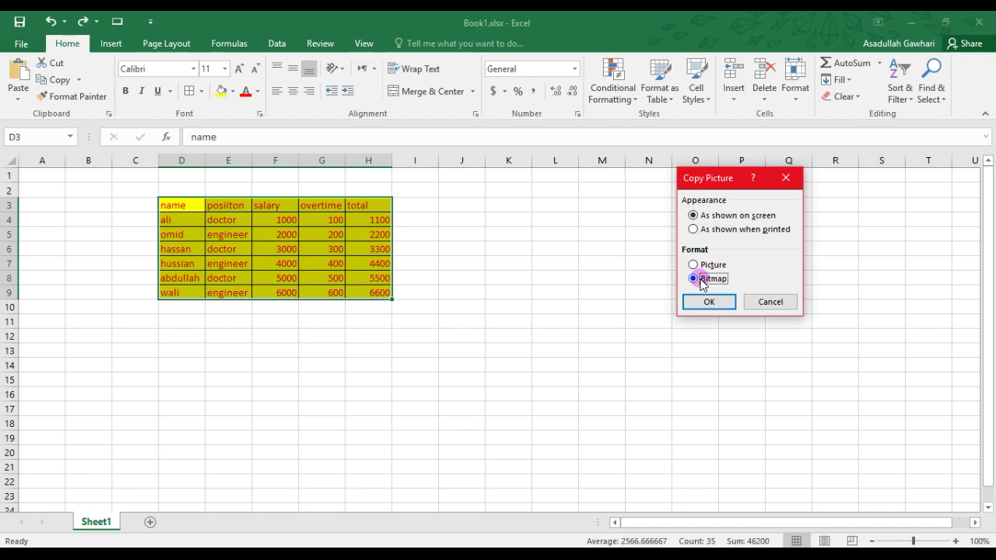
left_click(700, 265)
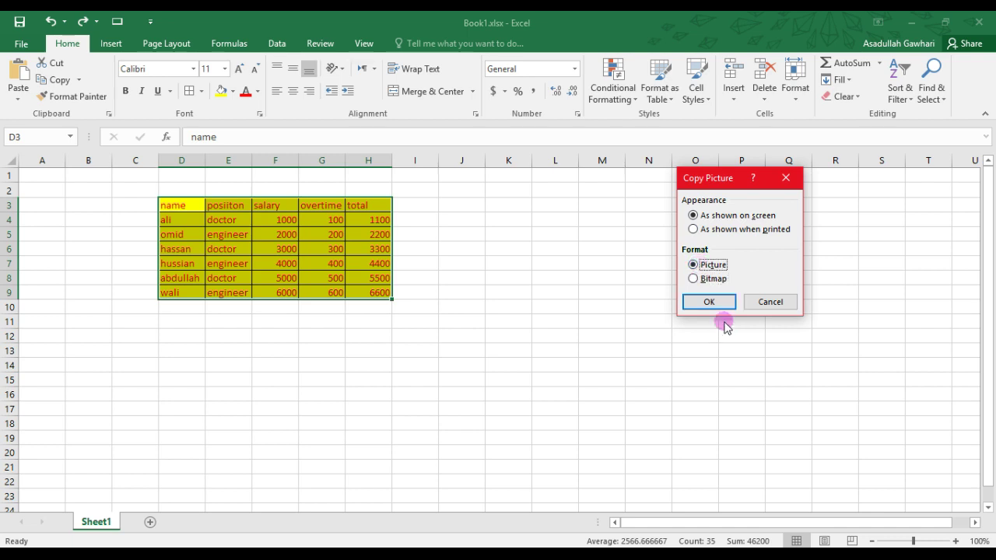
left_click(710, 301)
left_click(615, 207)
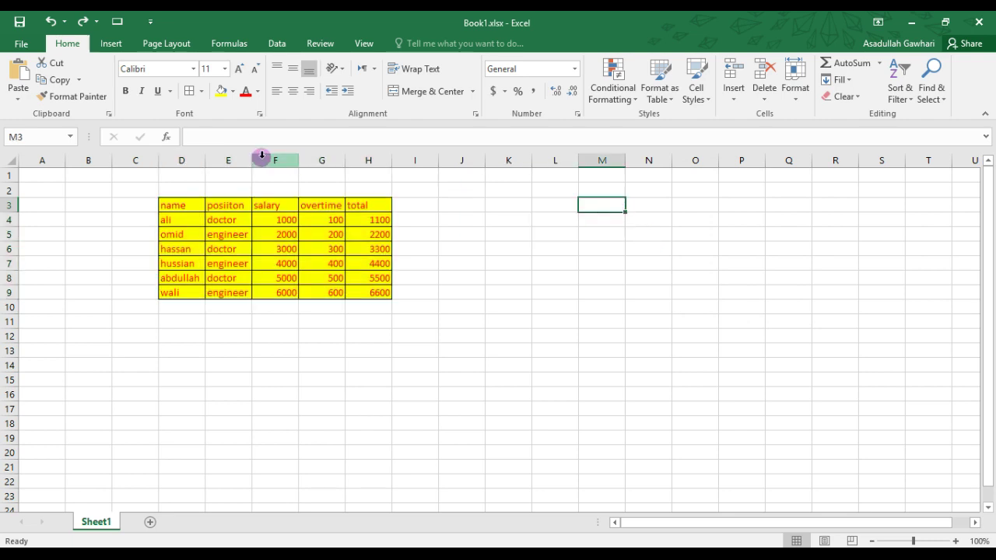
left_click(20, 71)
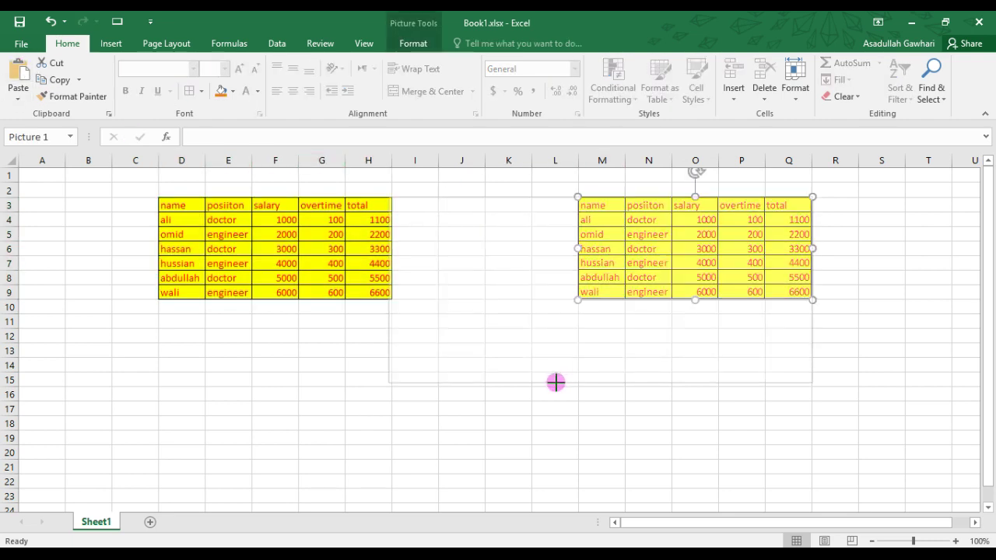
left_click_drag(577, 298, 389, 381)
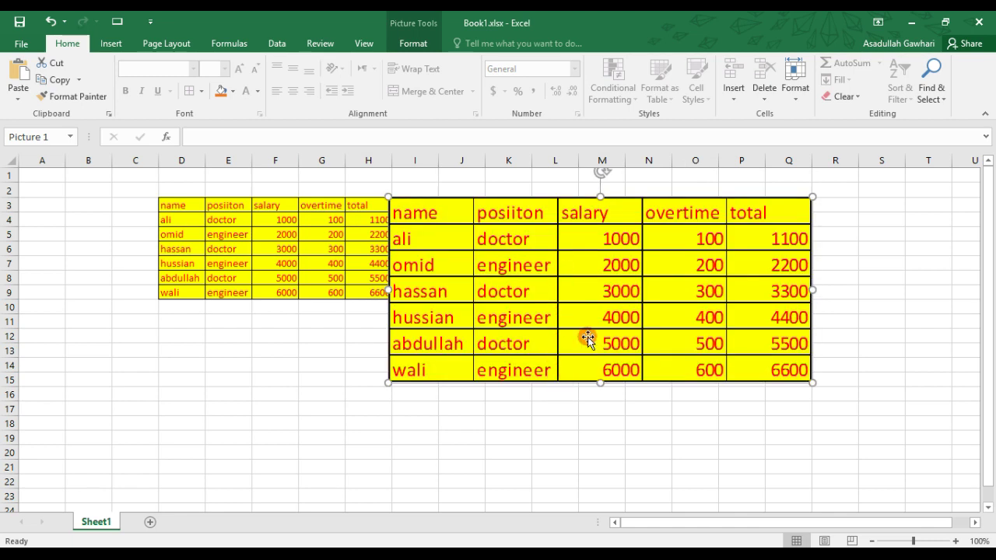
key("ctrl+z")
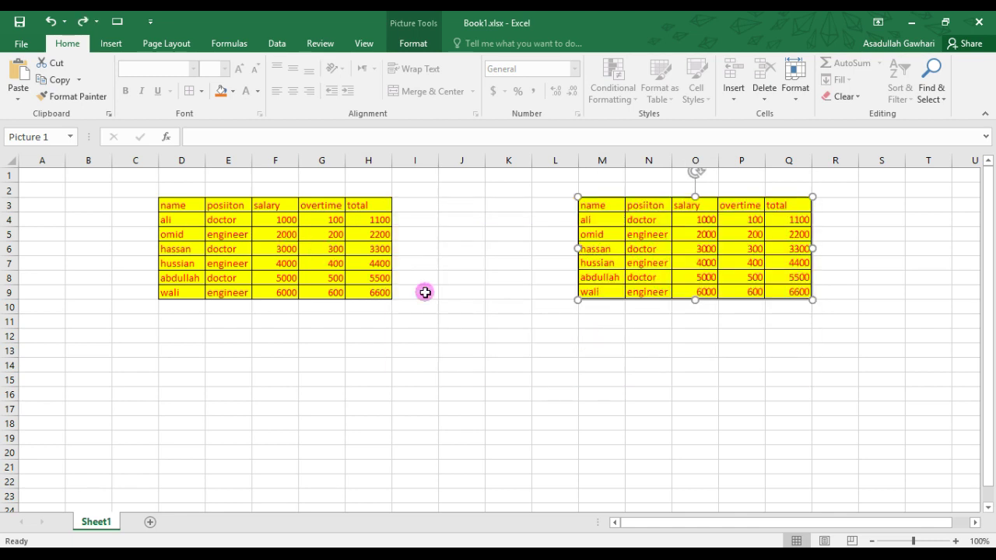
key("ctrl+z")
left_click_drag(178, 203, 334, 289)
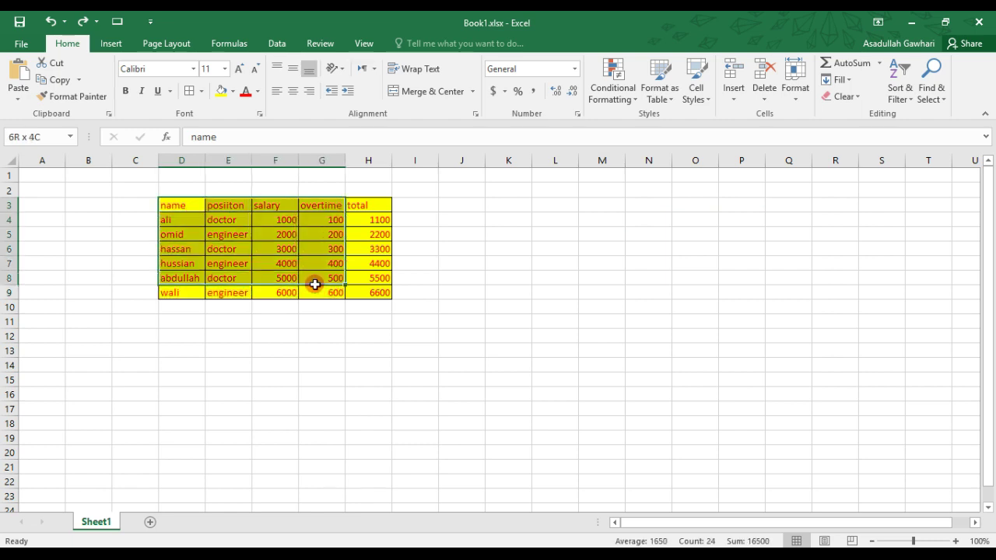
Enter the test names 'ali' and 'omid' in L5:L6
left_click(520, 263)
left_click(560, 230)
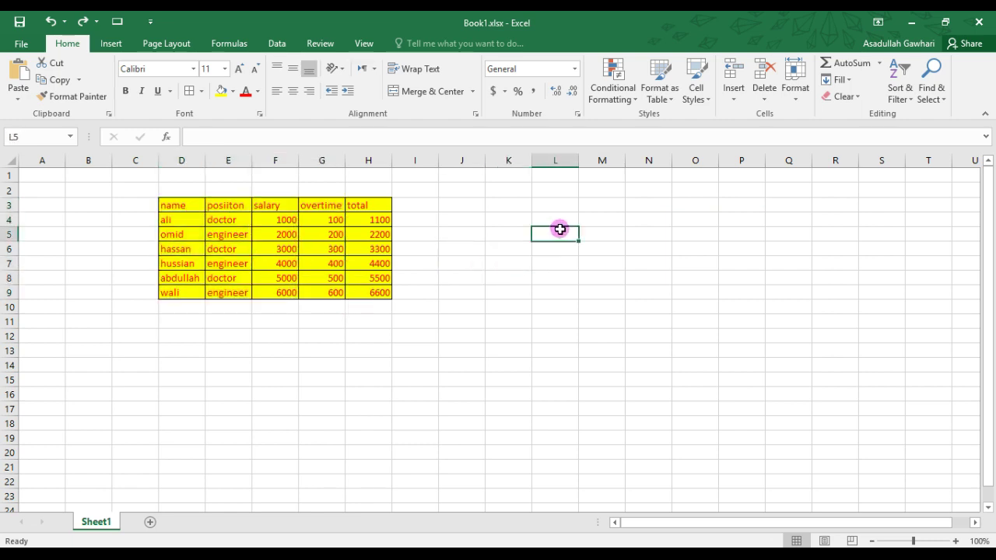
type("ali")
key("Return")
type("o")
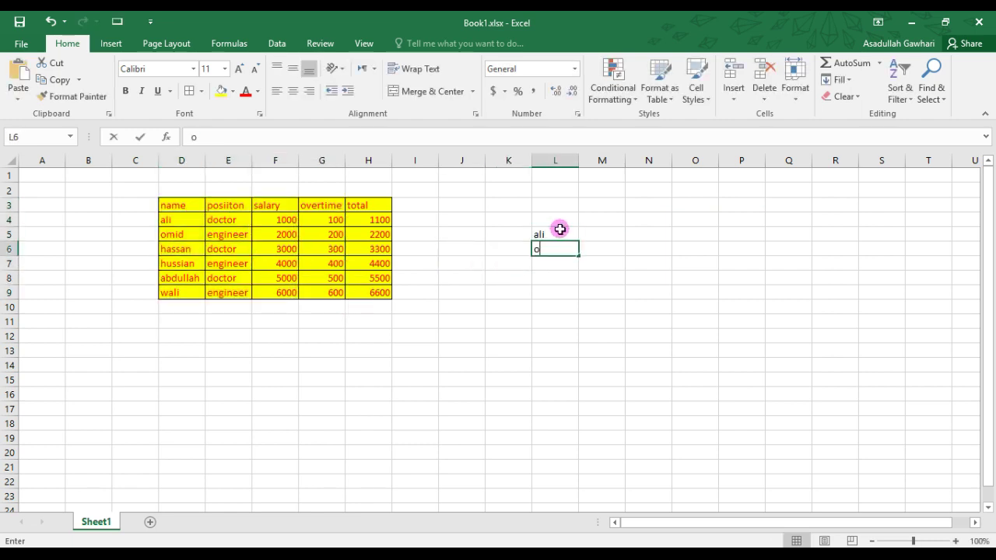
type("mid")
left_click(297, 251)
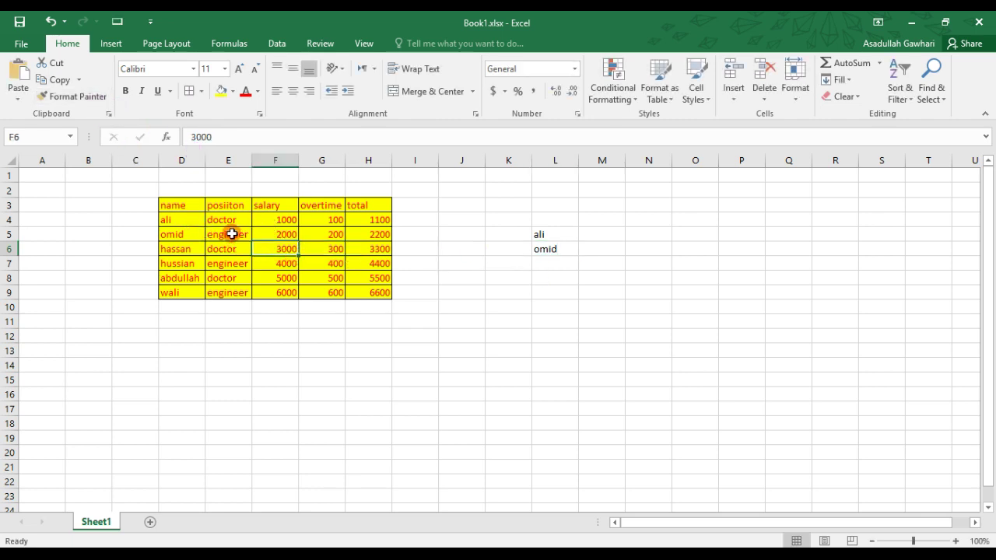
Copy E5's yellow and red formatting onto L5:L6 with Format Painter, then undo it and the test entries
left_click(228, 234)
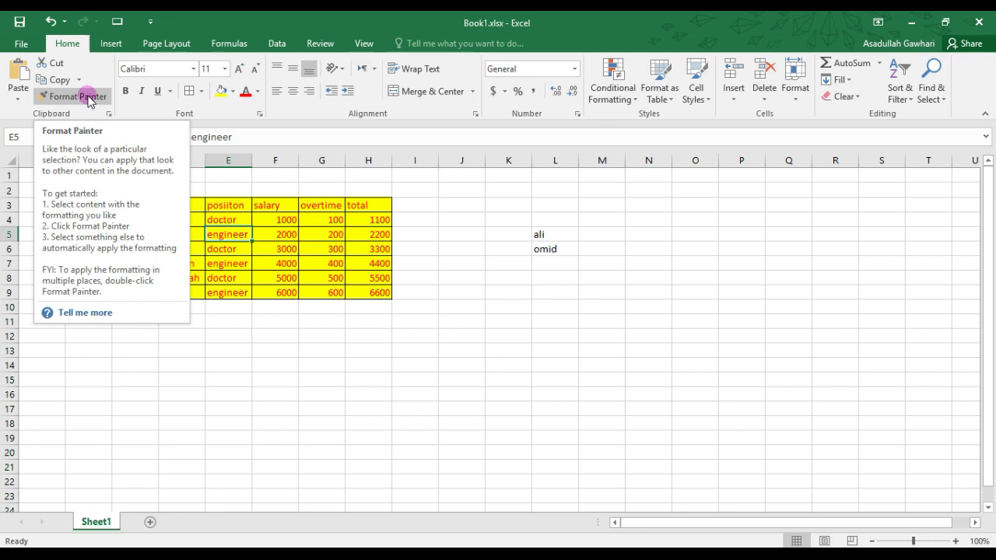
left_click(89, 99)
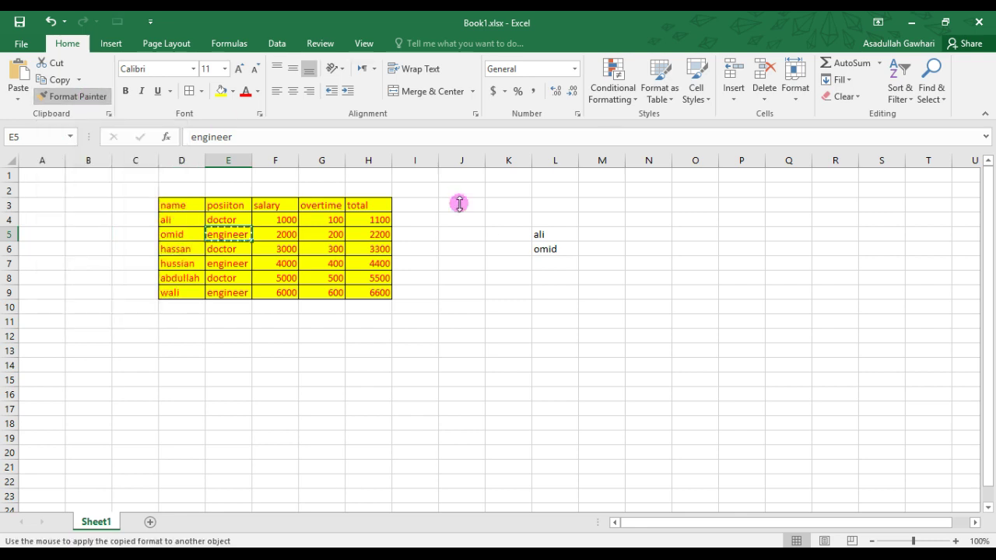
left_click_drag(541, 235, 544, 249)
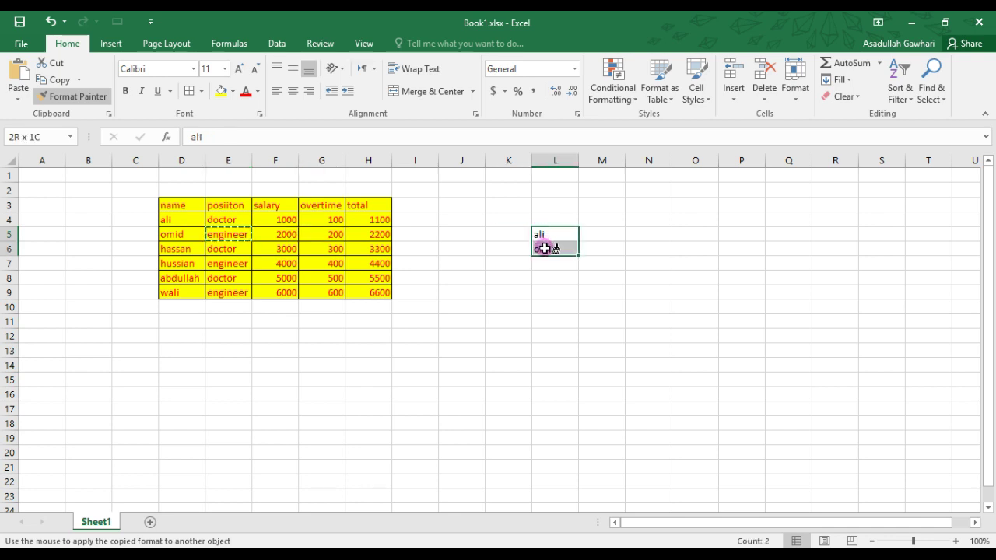
left_click(490, 274)
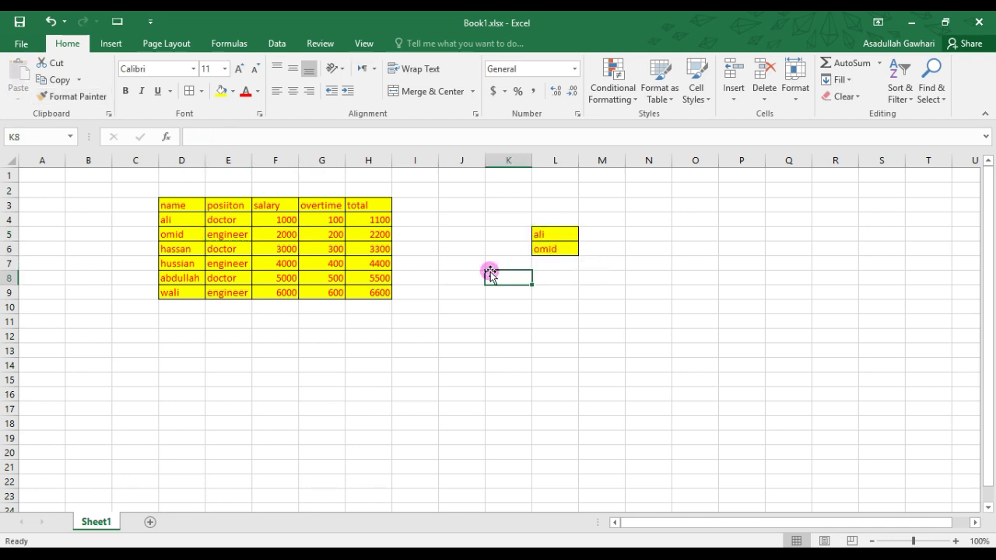
key("ctrl+z")
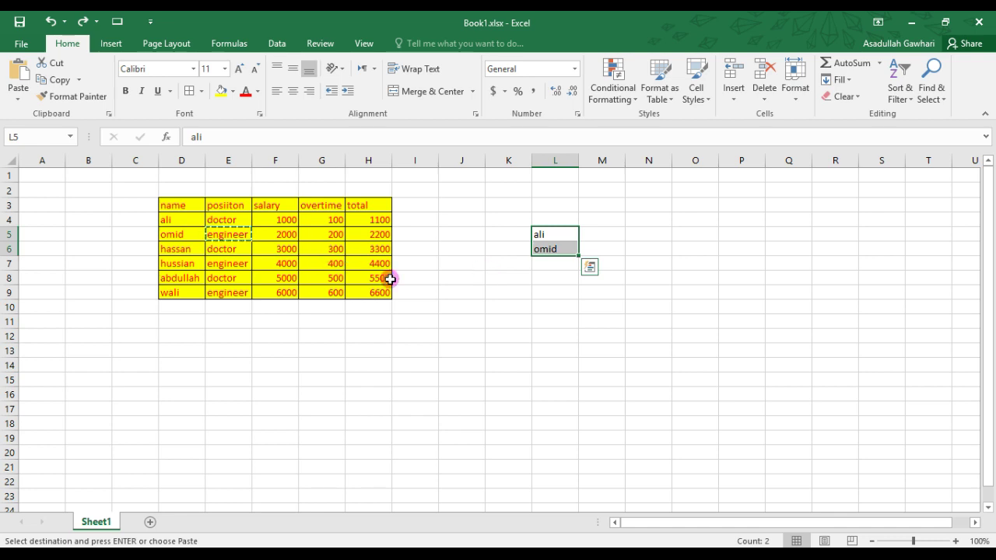
key("ctrl+z")
Select the whole employee table D3:H9 and pick L3 as the paste destination
left_click(163, 207)
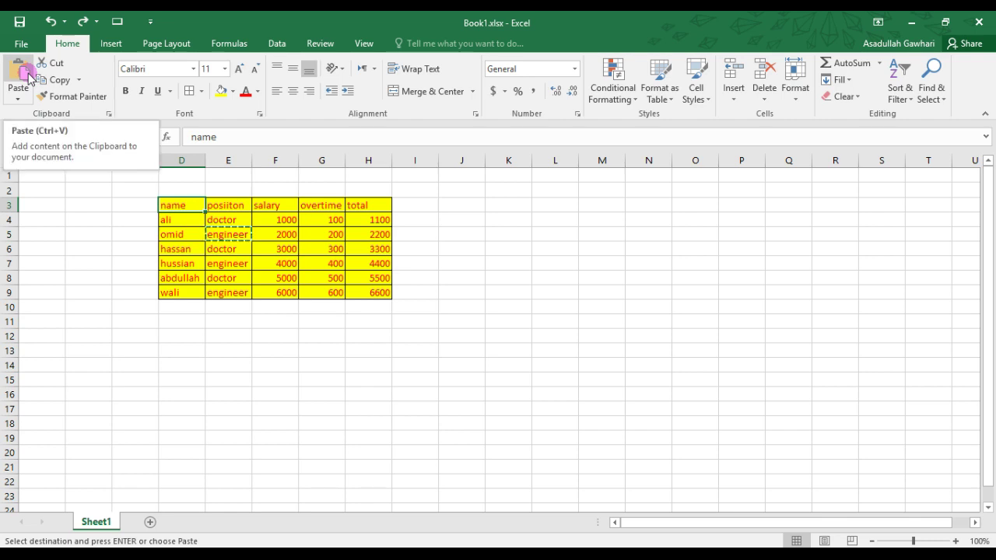
mouse_move(187, 204)
left_mouse_down()
mouse_move(267, 256)
mouse_move(361, 293)
left_mouse_up()
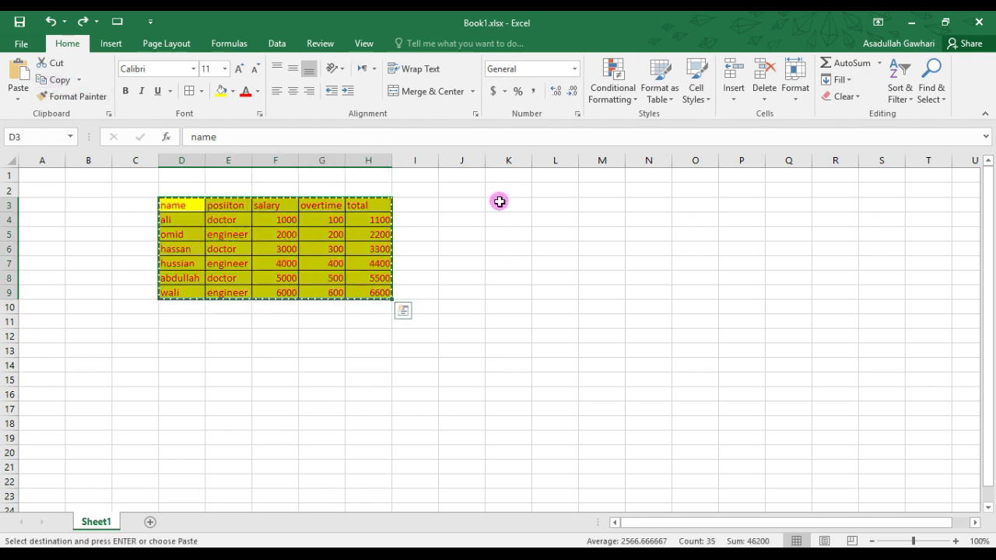
left_click(558, 207)
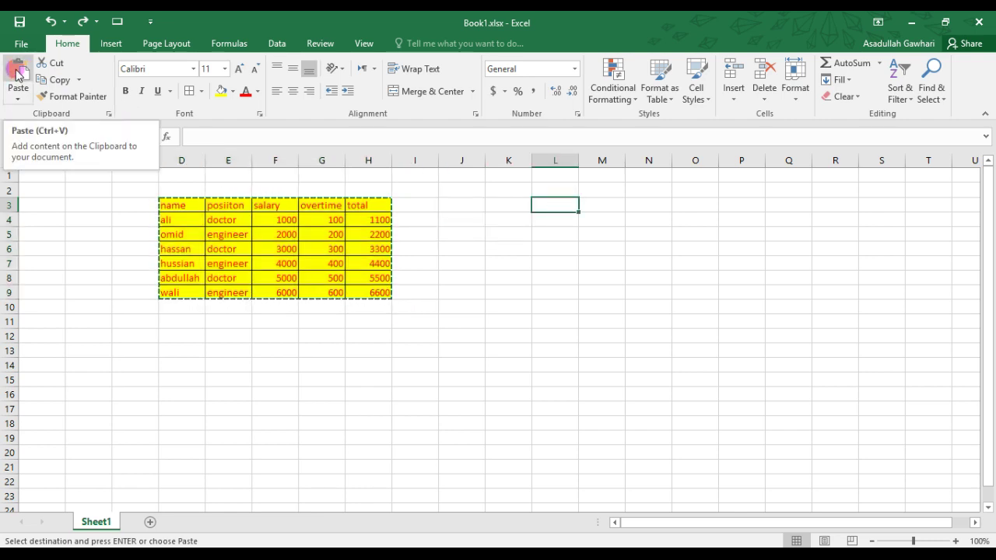
Paste the table at L3 through Paste Special with All, keeping contents and formatting
left_click(18, 98)
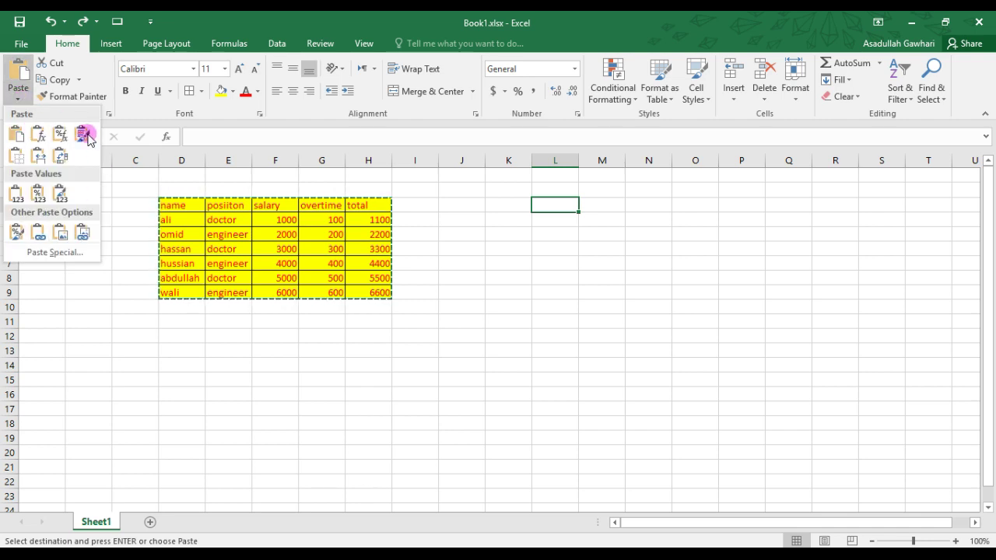
left_click(56, 253)
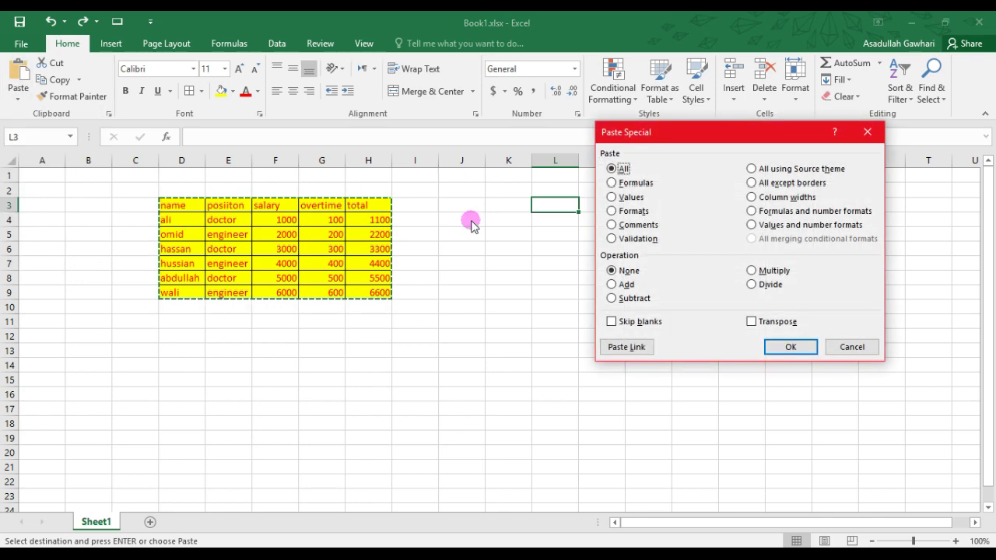
mouse_move(700, 143)
left_mouse_down()
mouse_move(467, 310)
mouse_move(160, 242)
left_mouse_up()
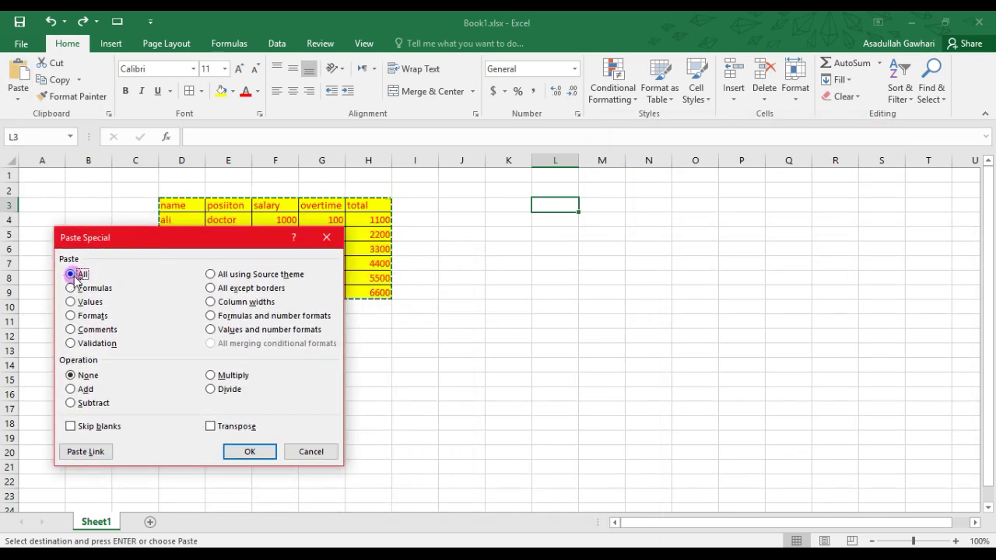
left_click(248, 454)
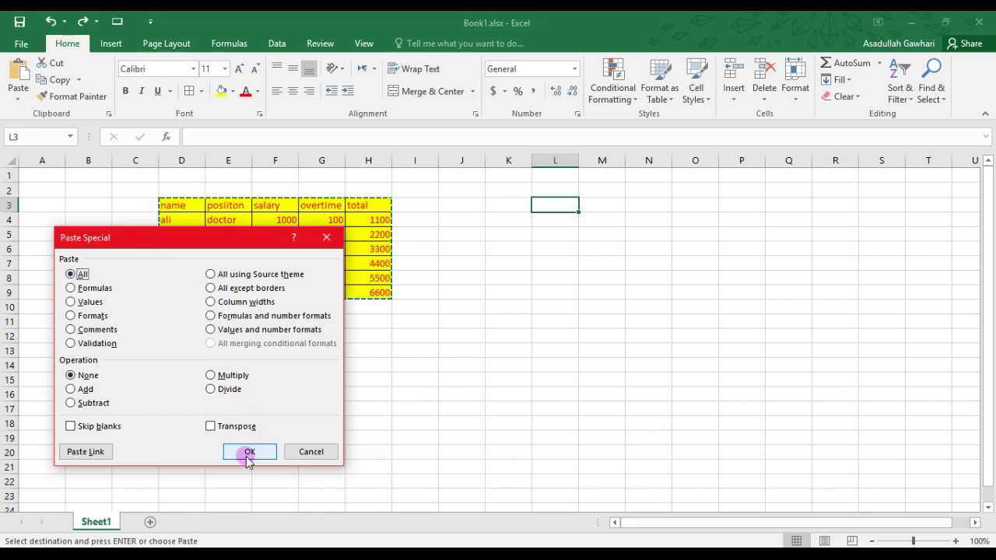
left_click(246, 452)
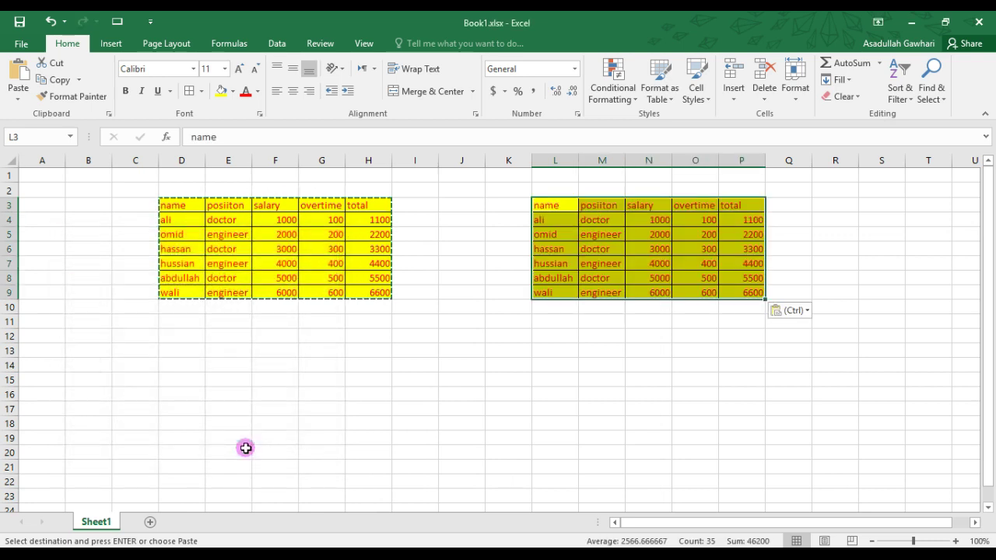
Replace the full paste with a Formulas-only Paste Special into L3:P9
key("ctrl+z")
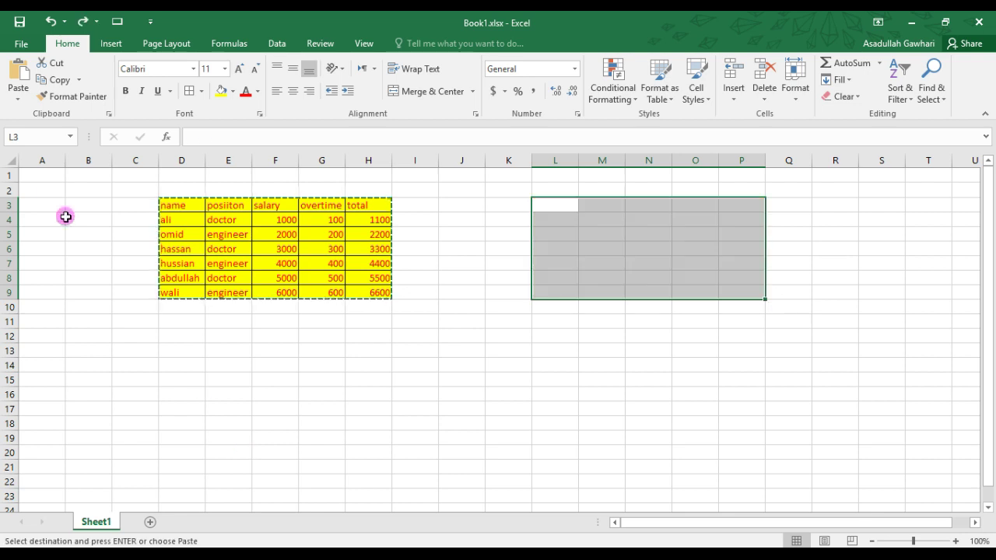
left_click(17, 99)
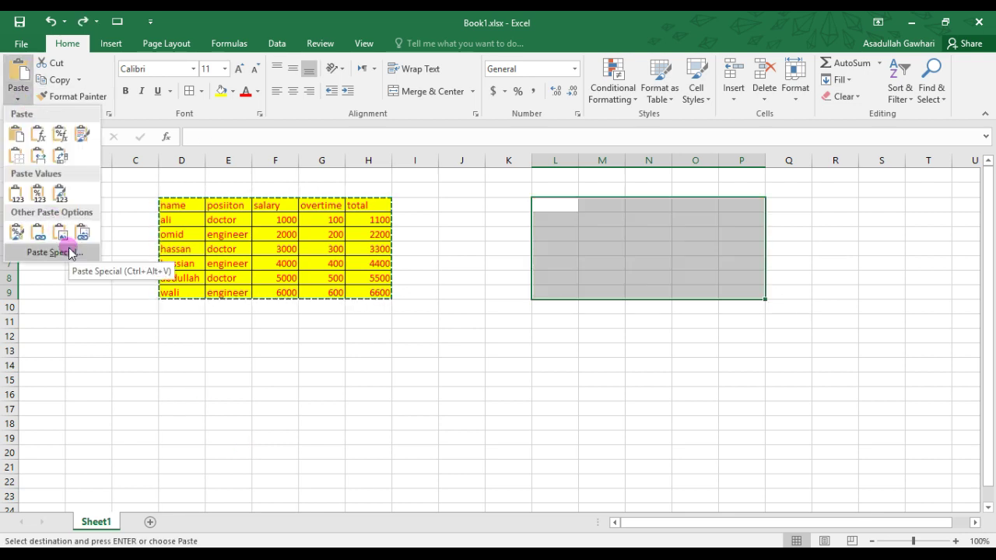
left_click(70, 252)
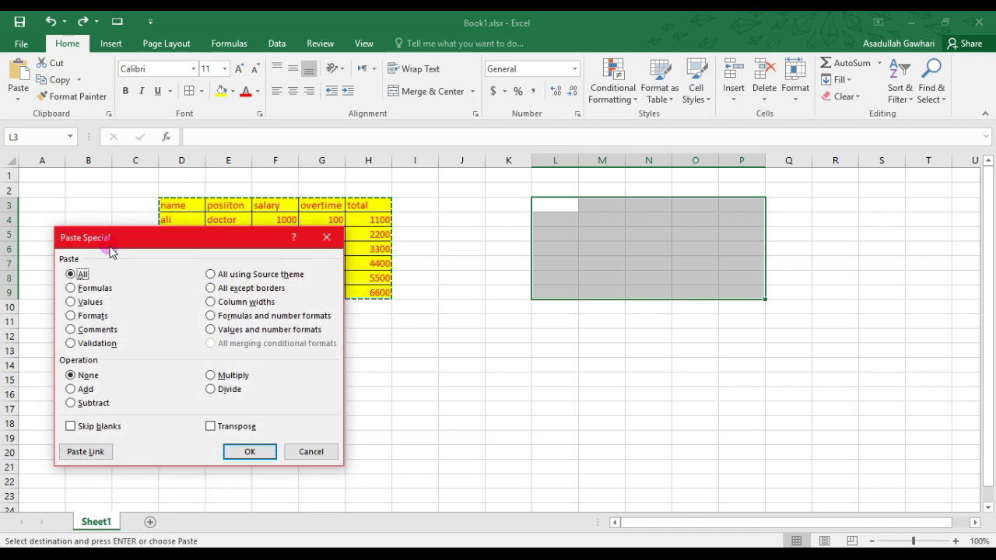
left_click(87, 289)
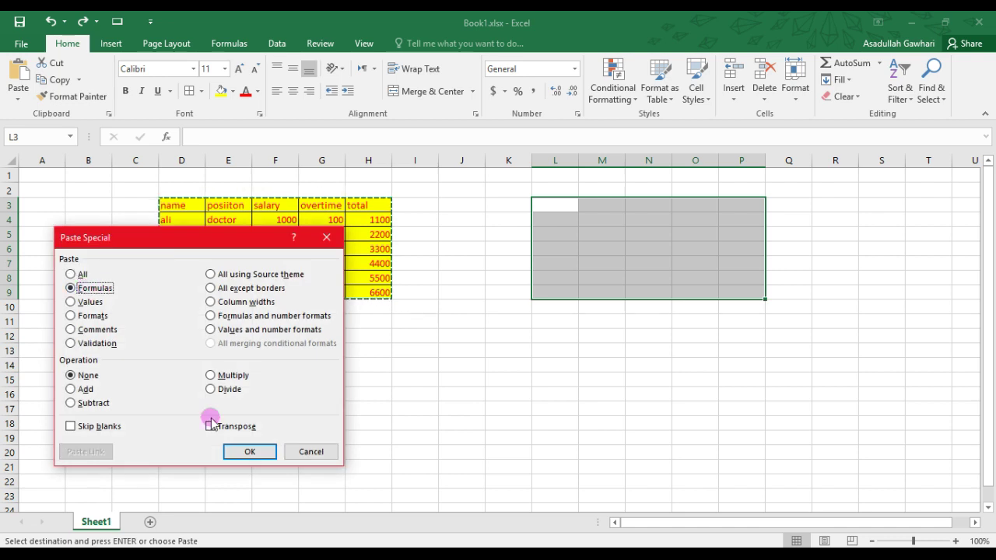
left_click(250, 453)
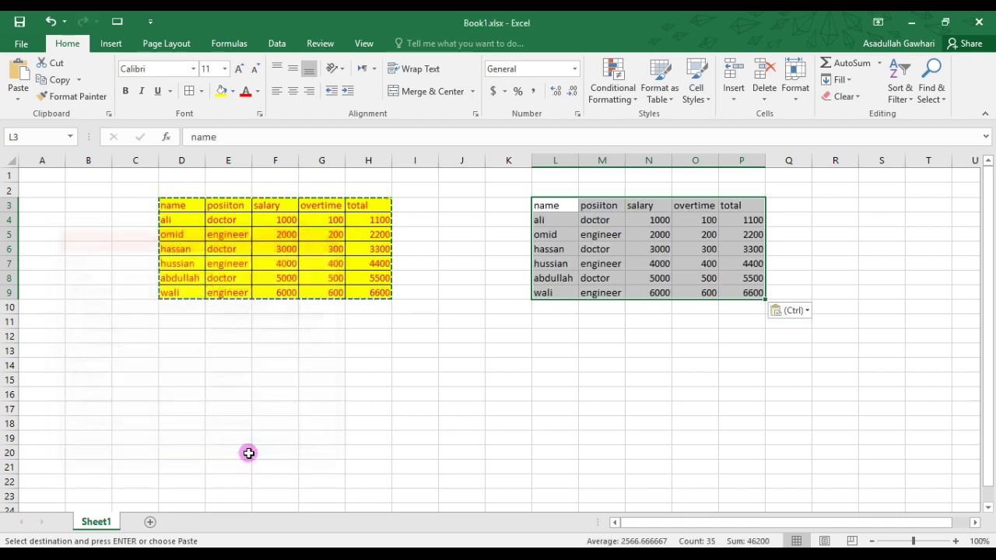
Check the copy's salary and overtime in columns N and O and the =SUM(N5:O5) total in P5
left_click(742, 240)
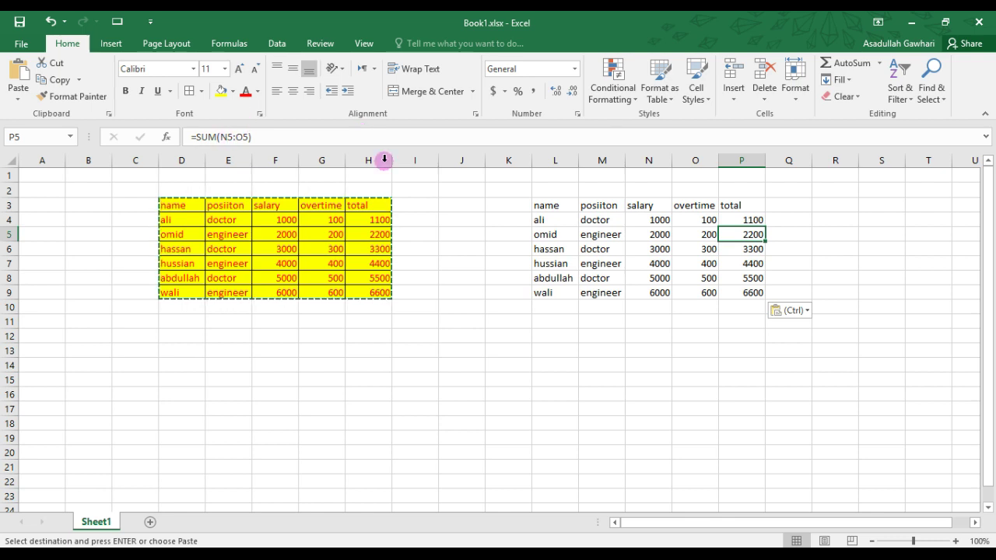
left_click(649, 159)
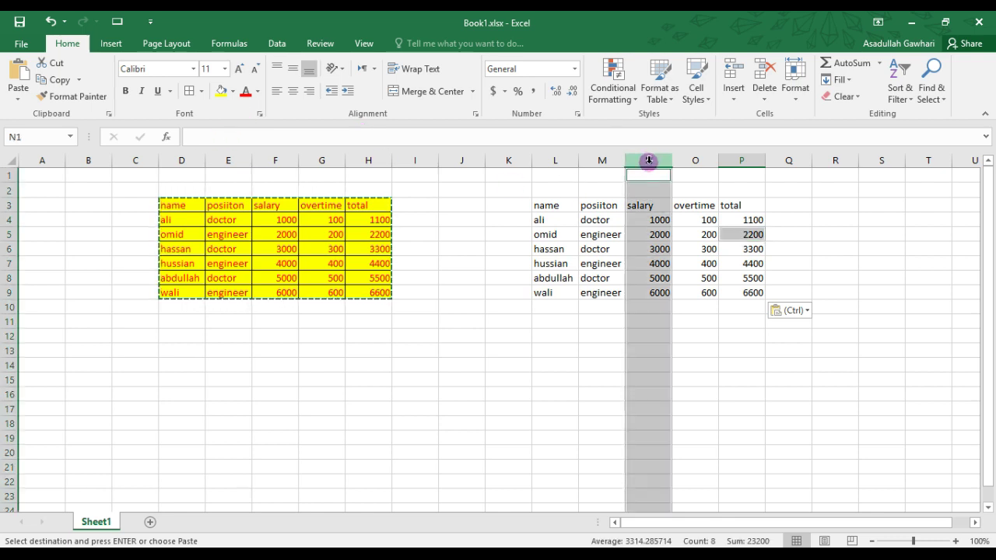
left_click(5, 234)
left_click(652, 235)
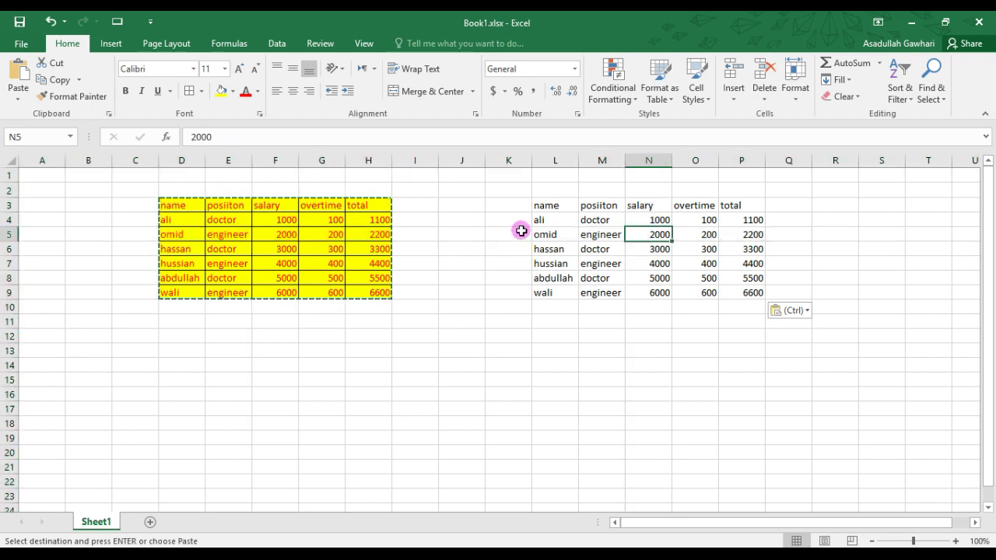
left_click(751, 234)
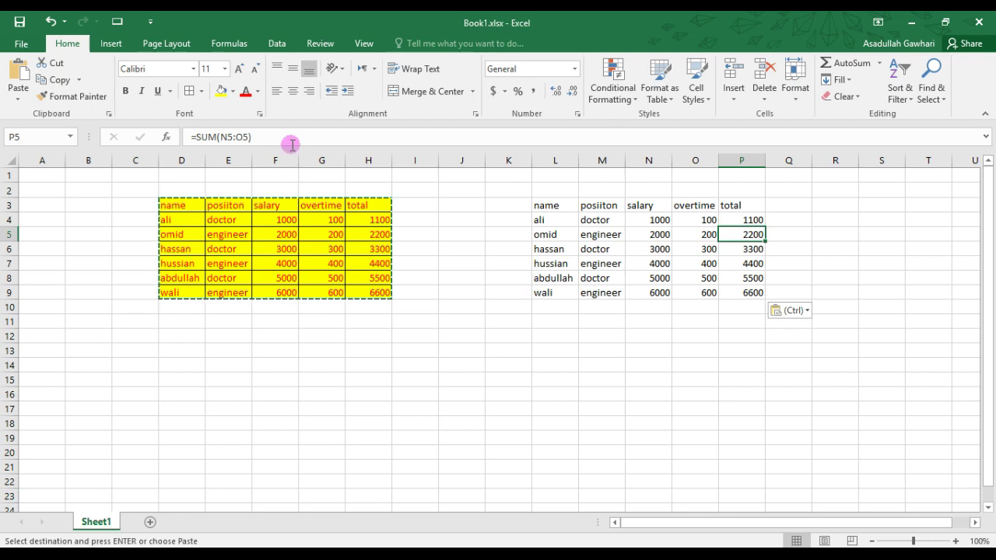
left_click(700, 160)
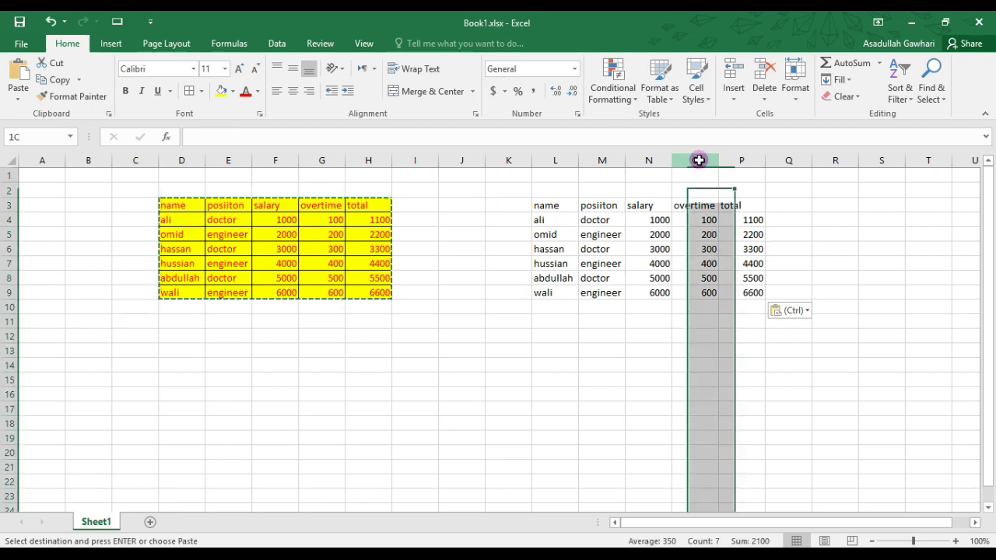
left_click(6, 234, "ctrl")
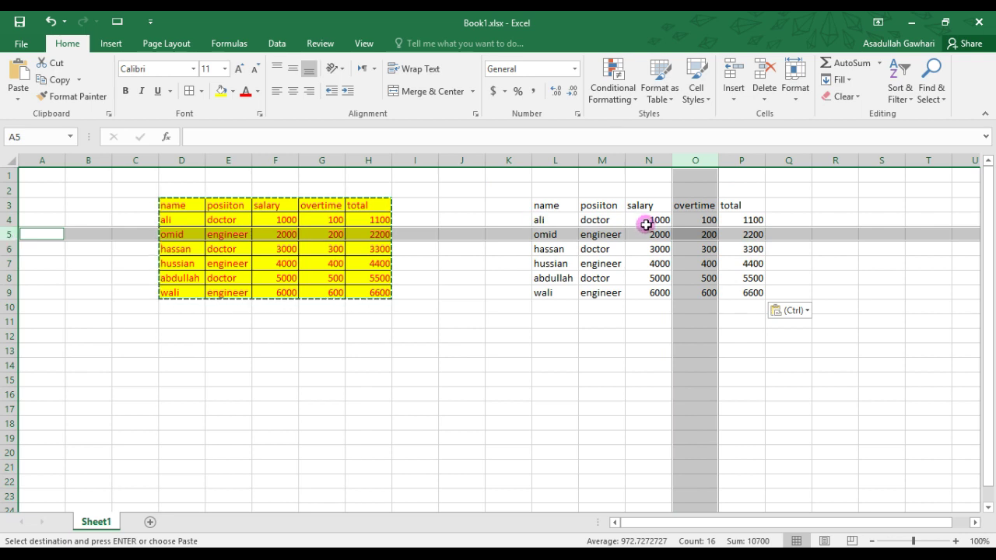
left_click(647, 160, "ctrl")
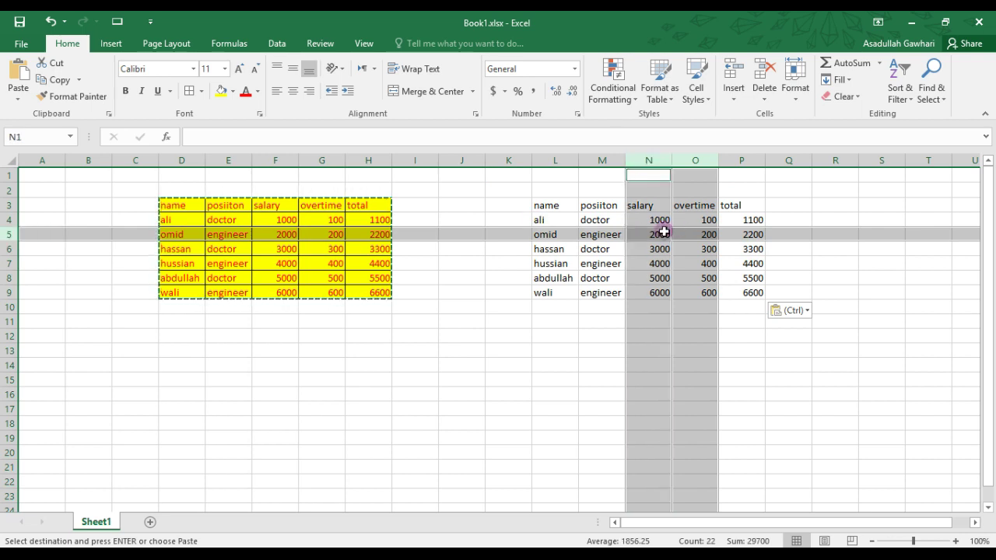
left_click(745, 236)
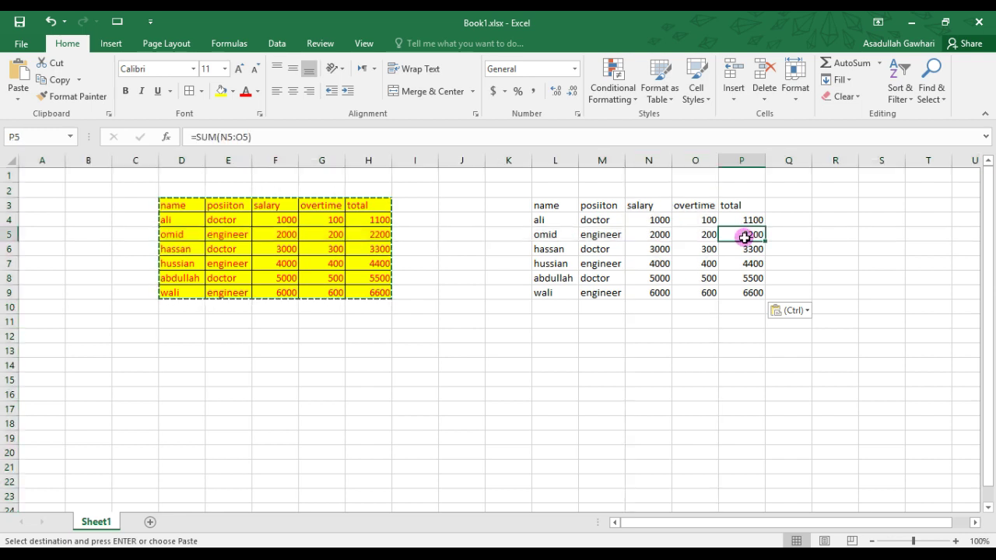
key("ctrl+z")
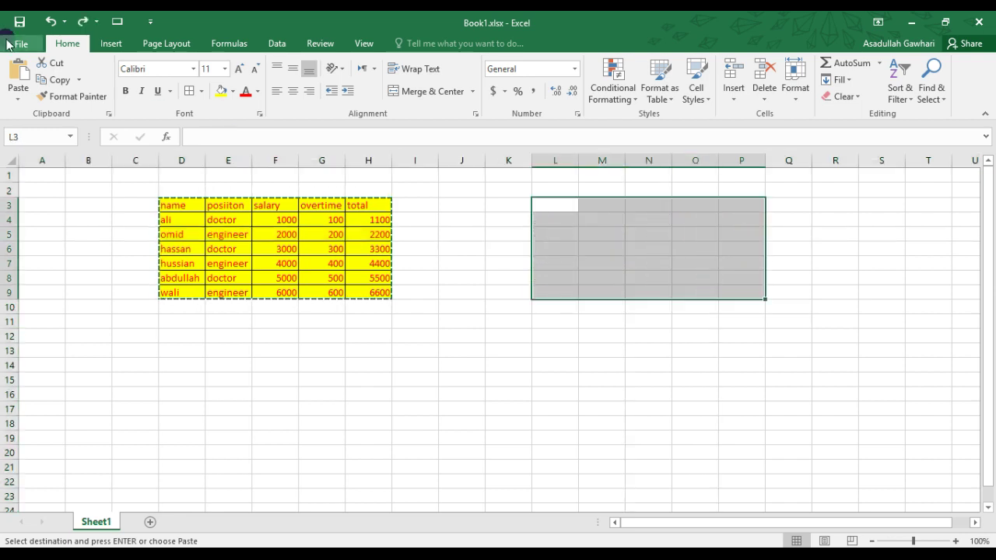
left_click(18, 97)
left_click(56, 254)
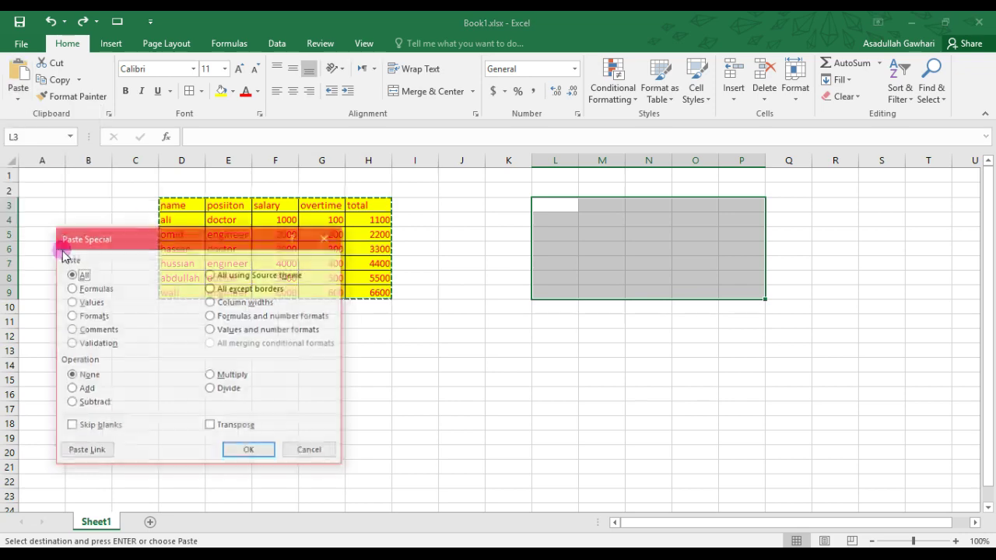
left_click(71, 302)
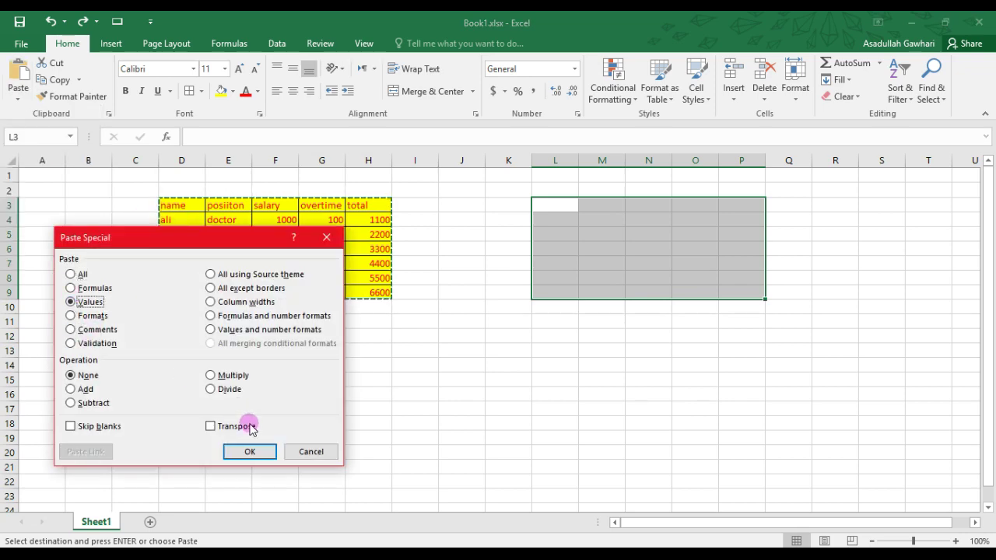
left_click(257, 452)
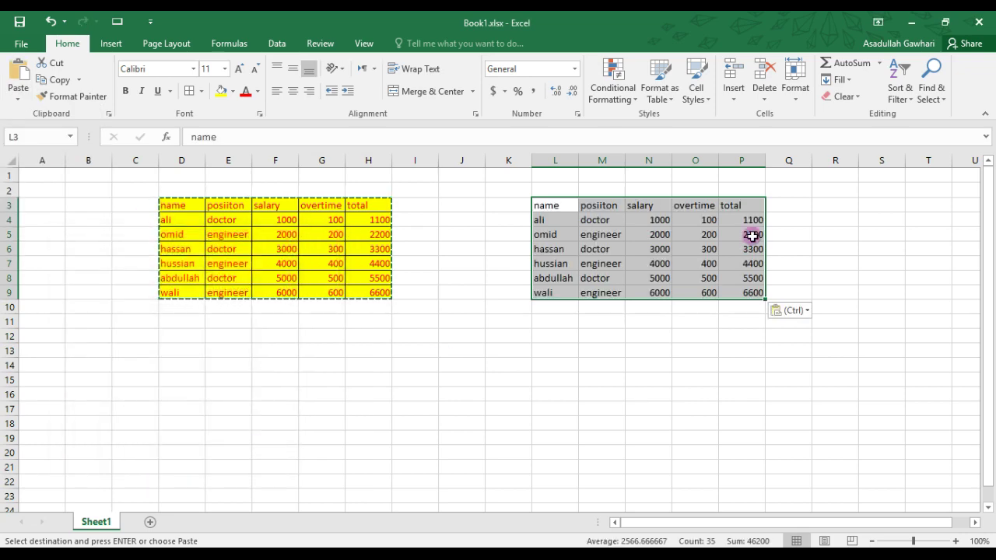
left_click(752, 235)
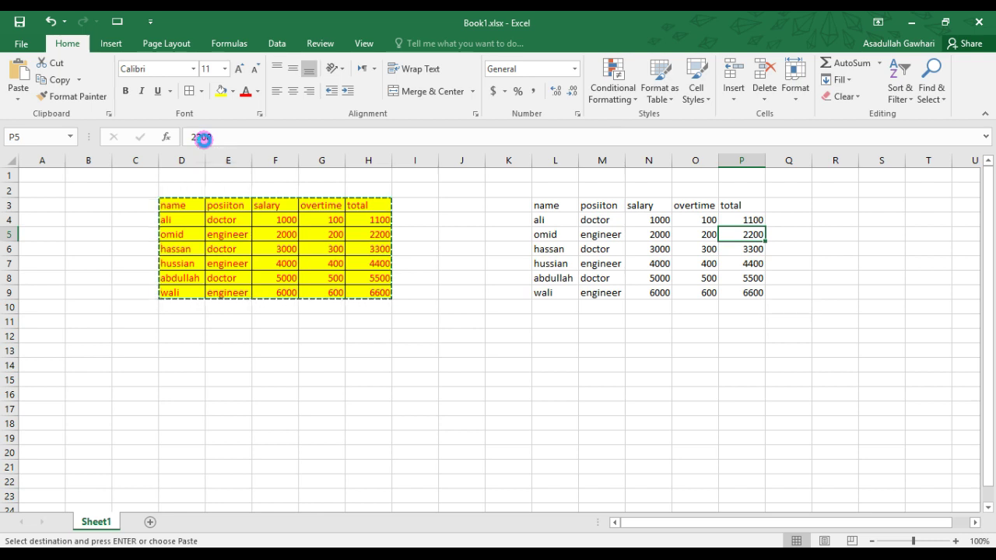
key("ctrl+z")
left_click(24, 103)
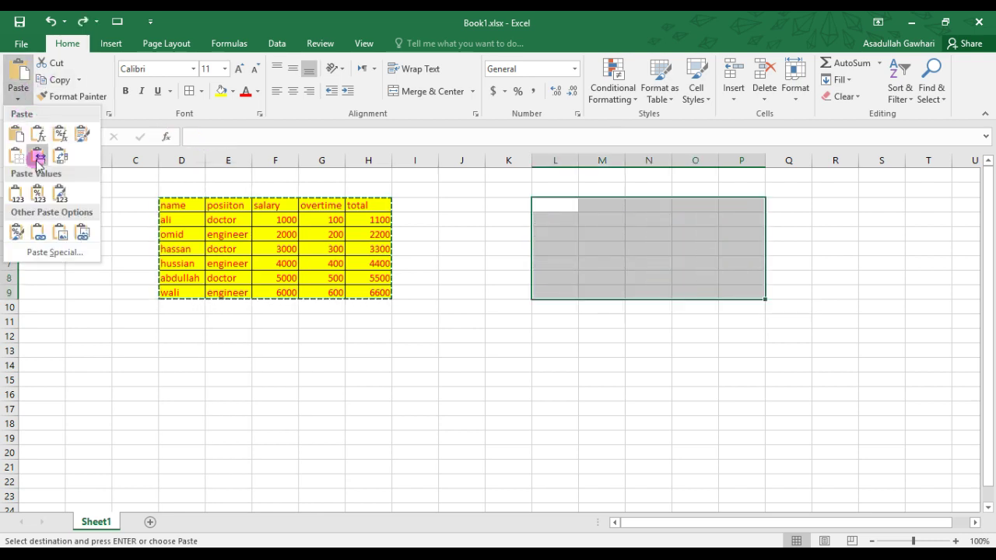
left_click(49, 255)
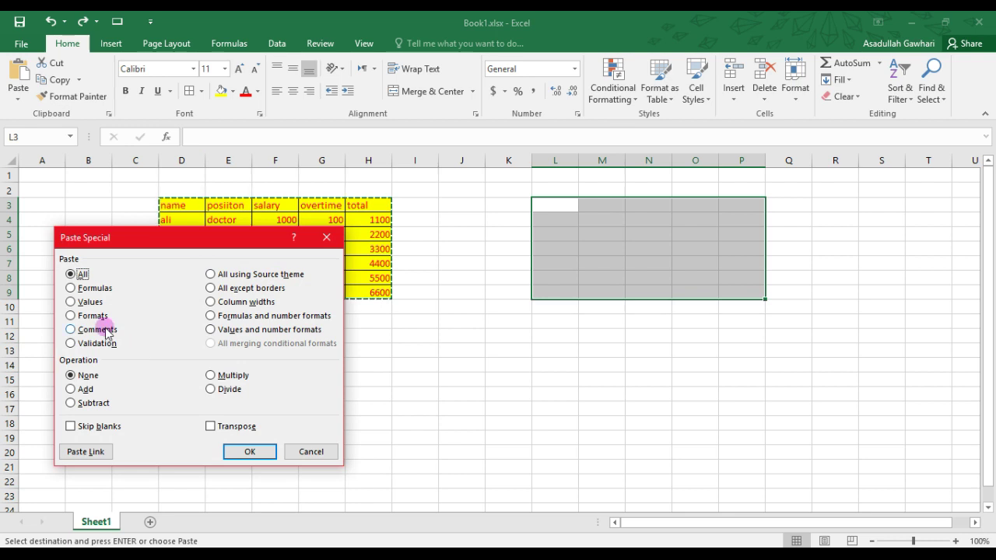
left_click(71, 316)
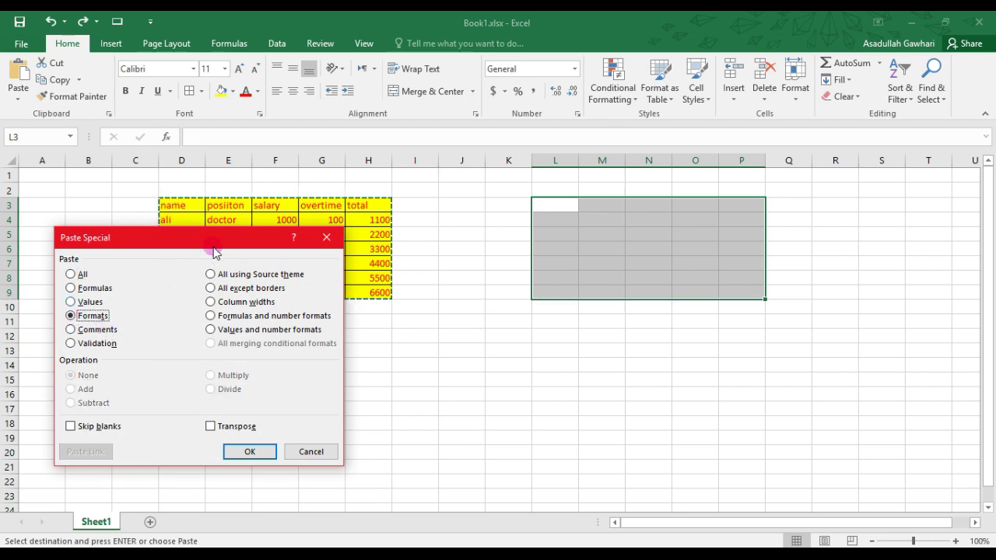
left_click_drag(213, 247, 323, 307)
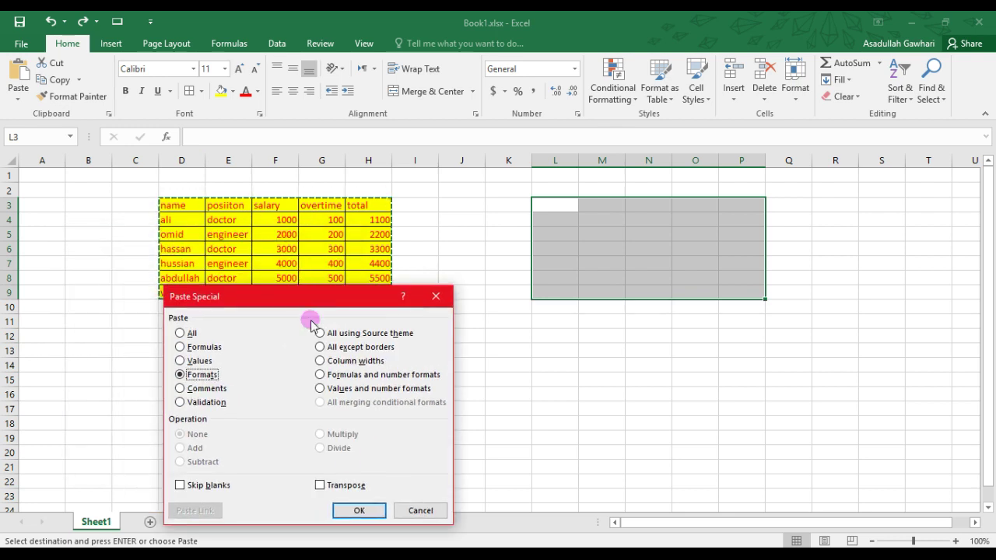
left_click(357, 511)
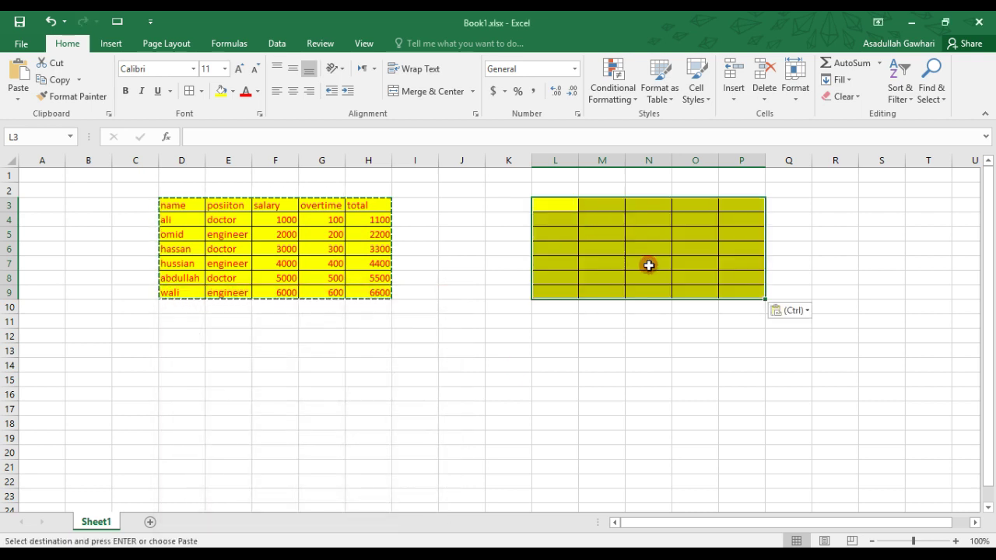
key("ctrl+z")
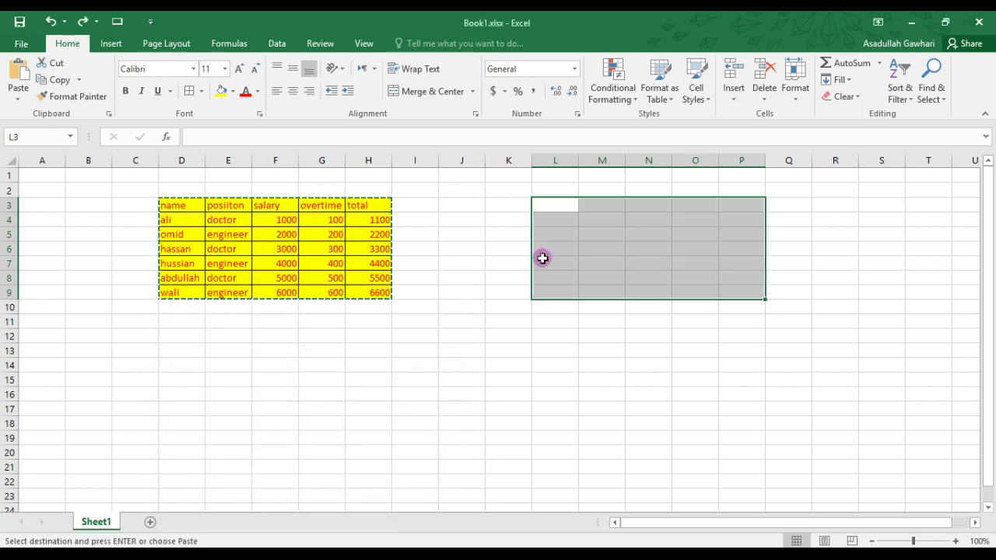
left_click(18, 93)
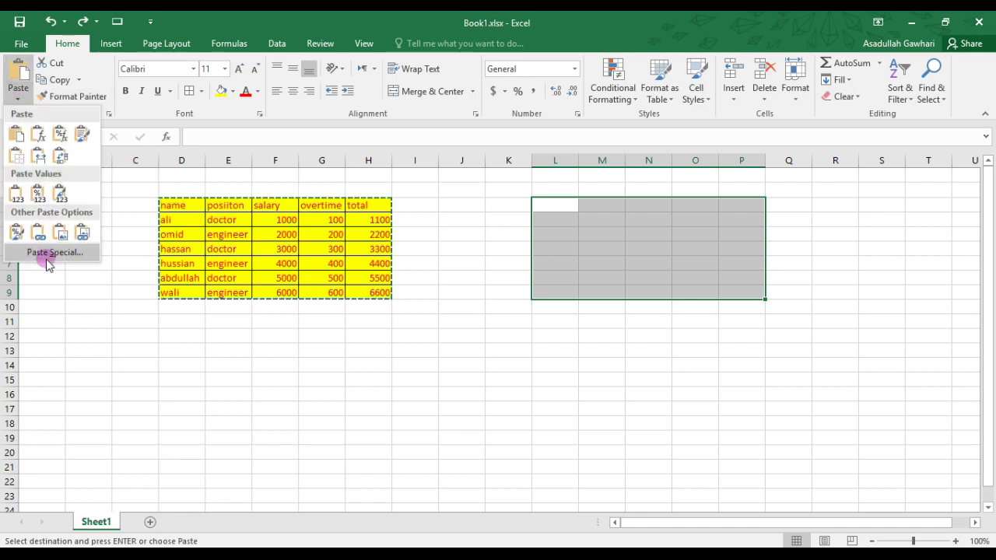
left_click(47, 253)
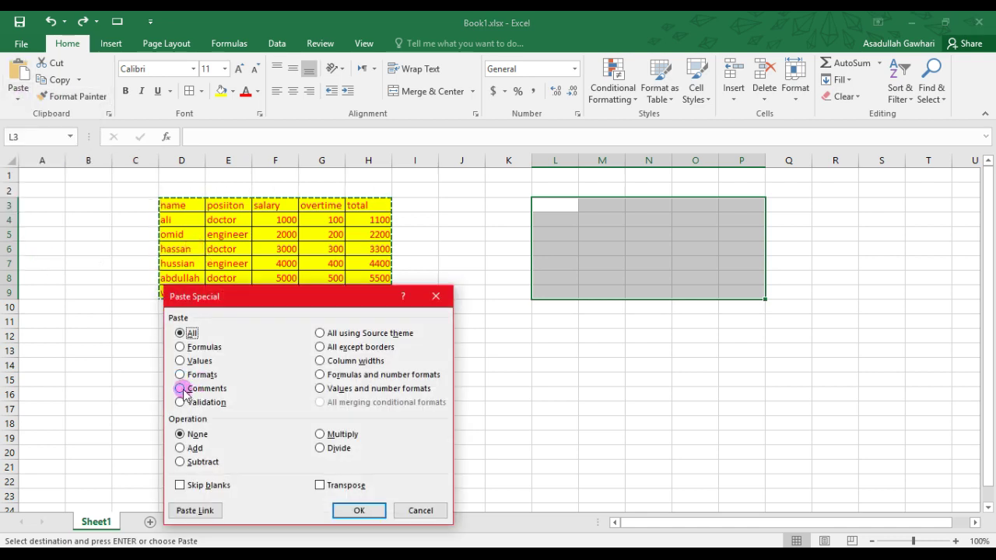
left_click(401, 510)
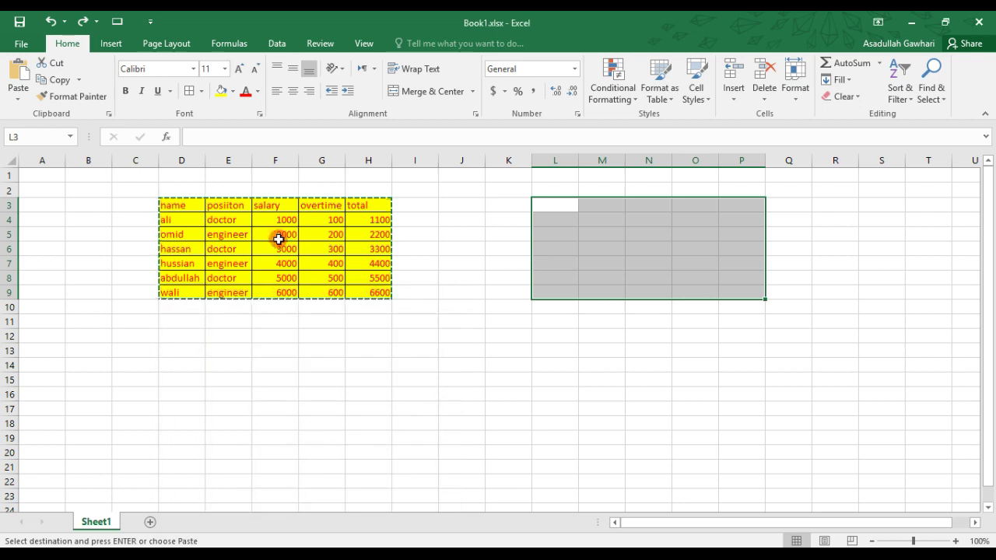
left_click(278, 239)
Add a new comment to cell E5
left_click(234, 231)
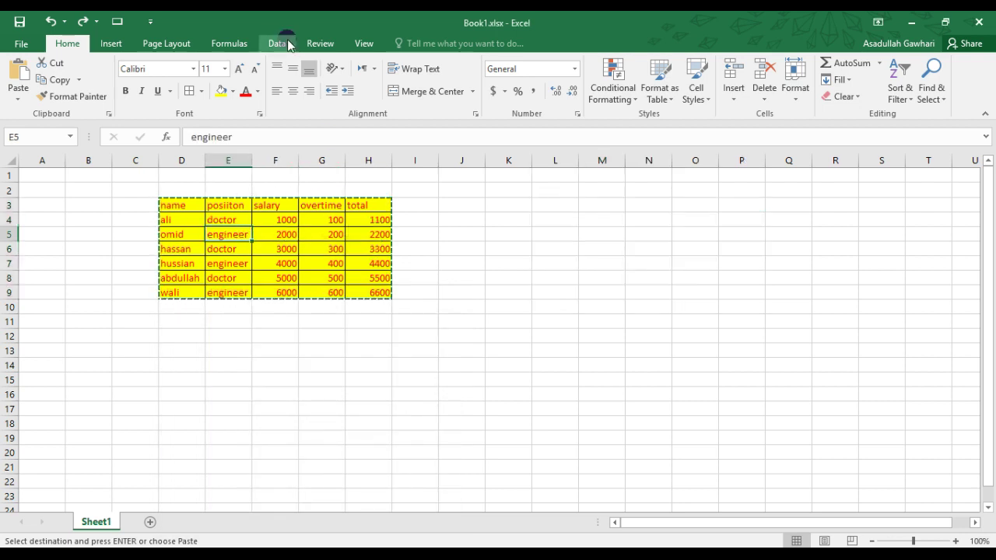
left_click(315, 44)
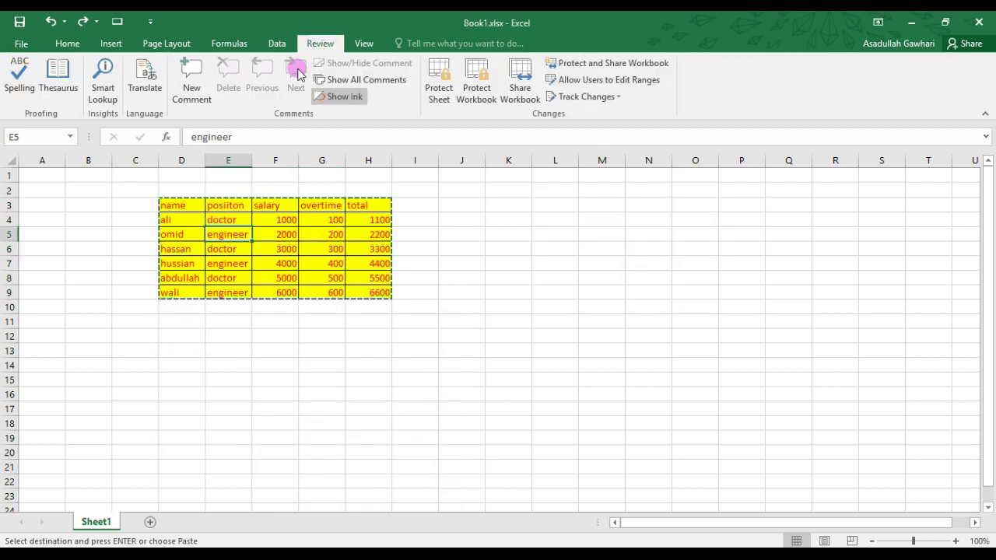
left_click(204, 78)
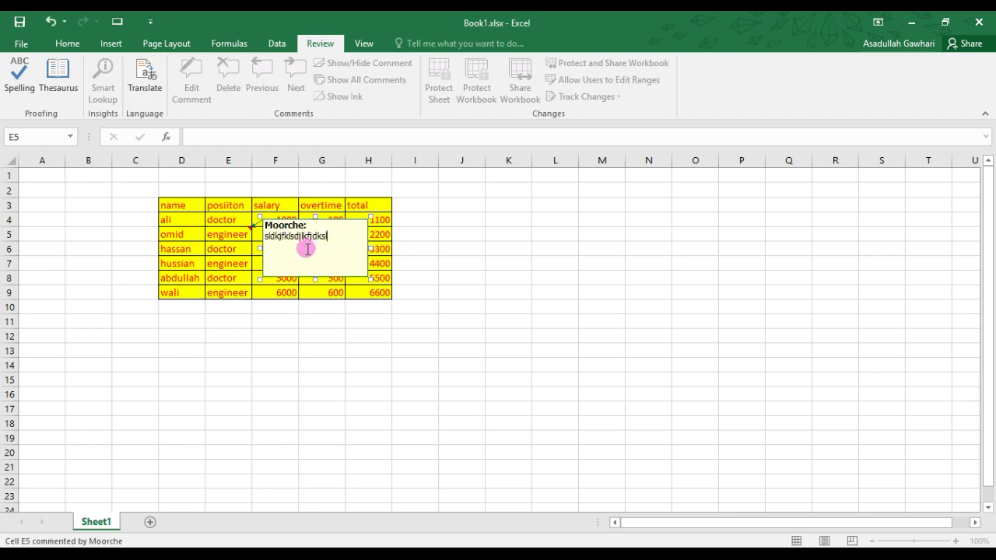
Copy the whole table D3:H9
left_click_drag(177, 202, 372, 288)
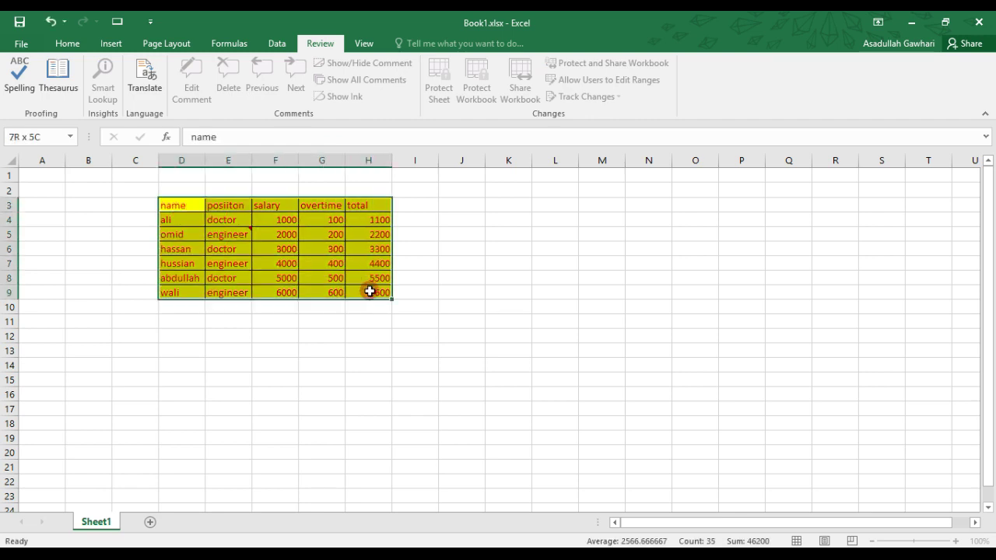
left_click(69, 44)
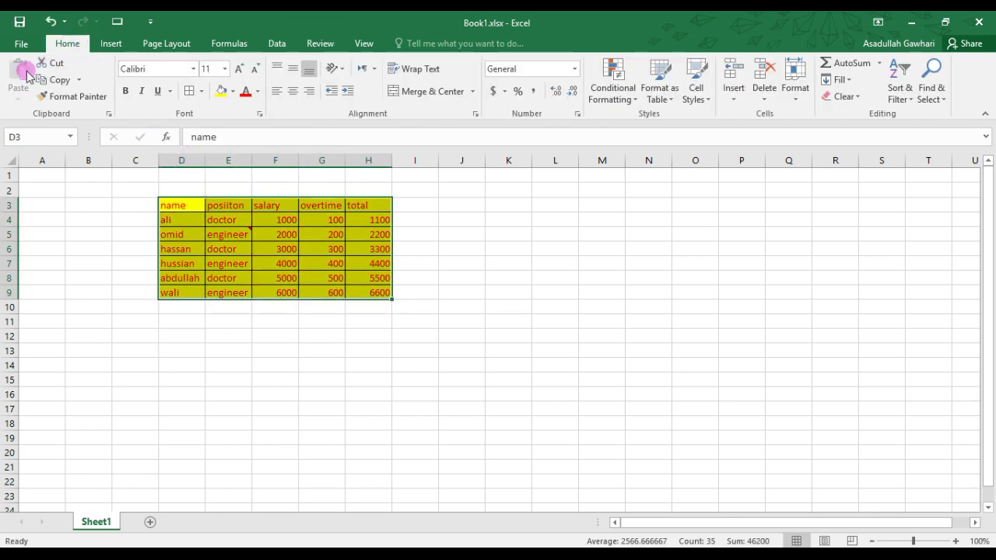
left_click(53, 79)
Open Paste Special for M3 with Comments chosen
left_click(585, 200)
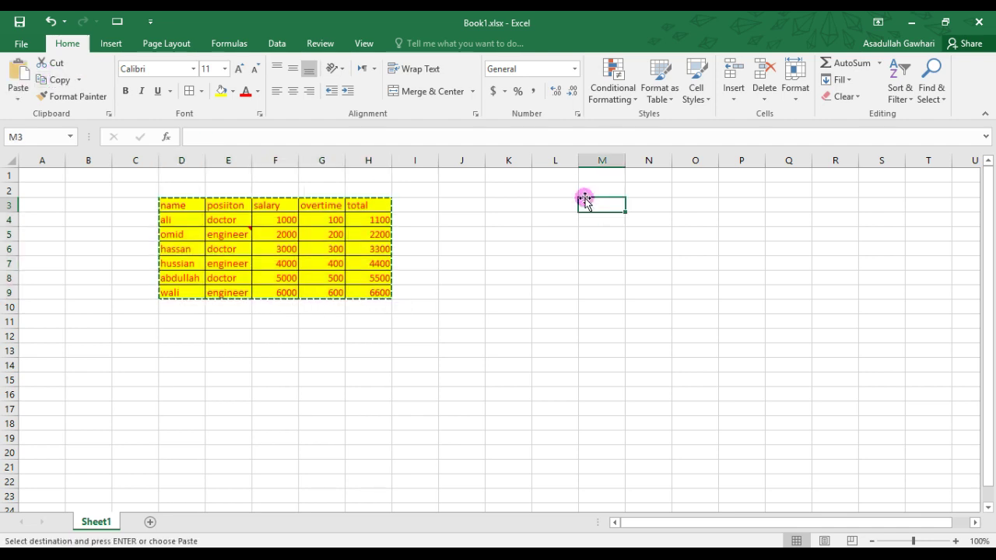
left_click(18, 92)
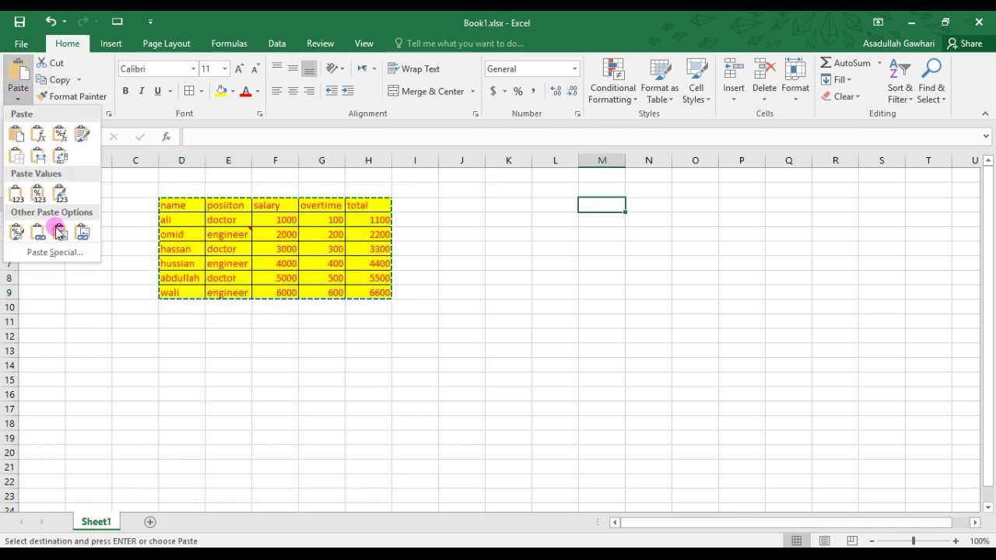
left_click(58, 254)
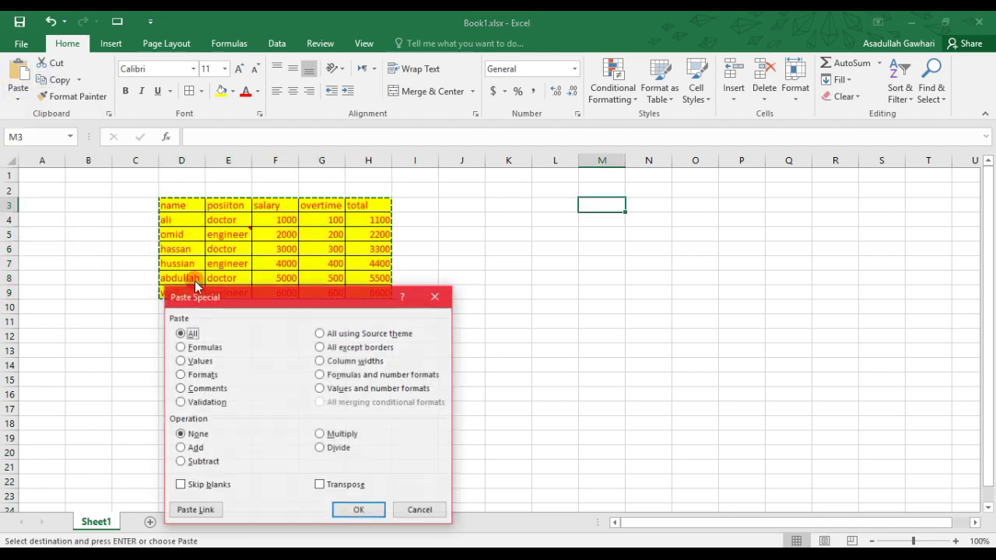
left_click(182, 389)
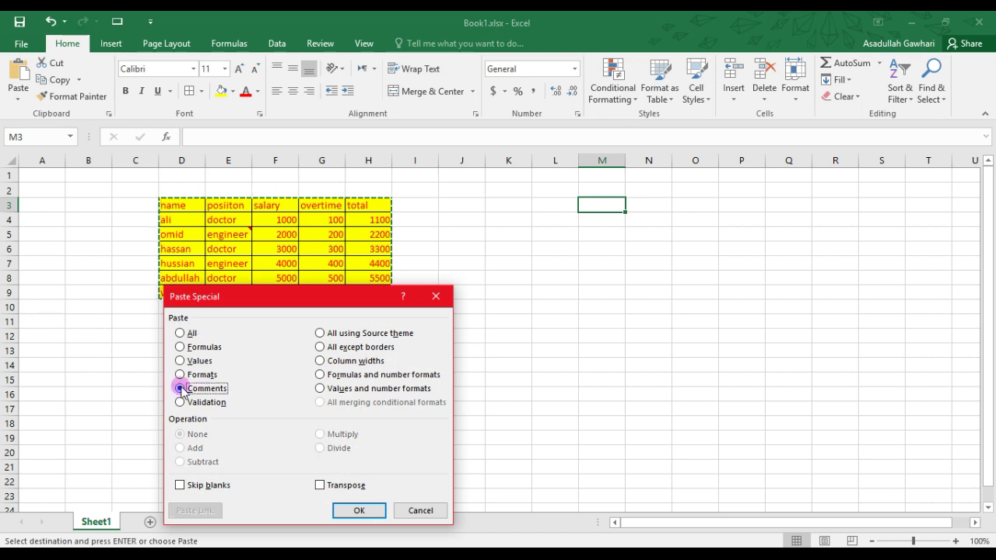
left_click(379, 507)
mouse_move(659, 237)
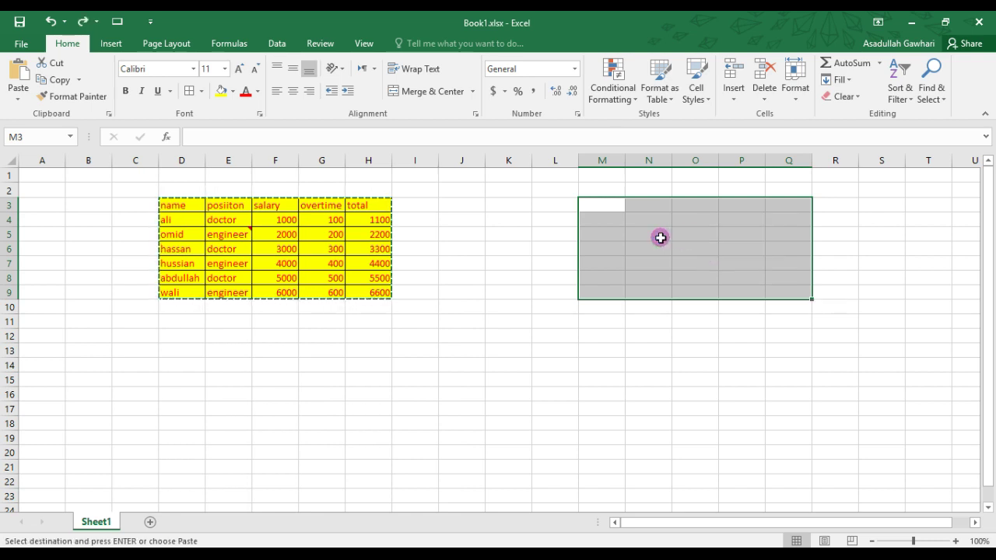
left_click(17, 101)
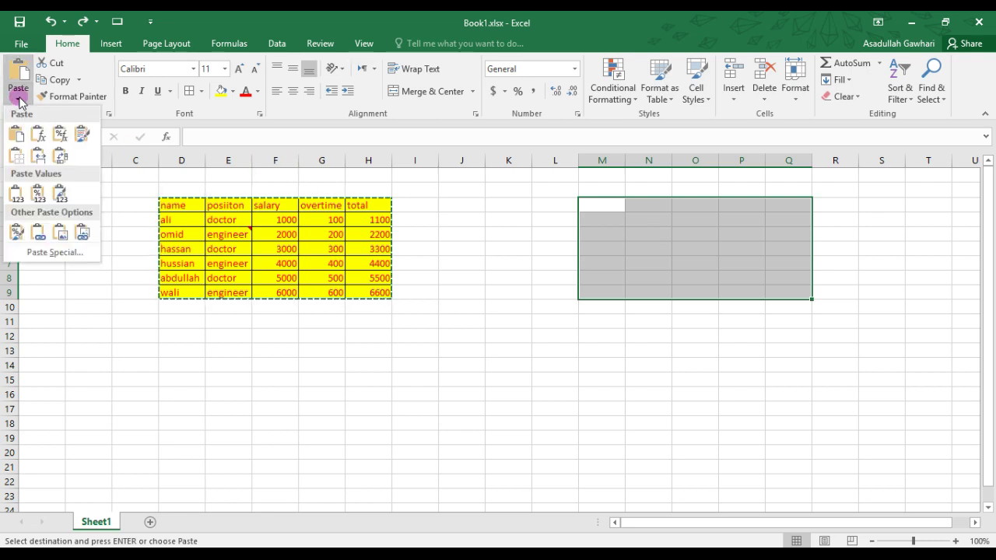
left_click(48, 249)
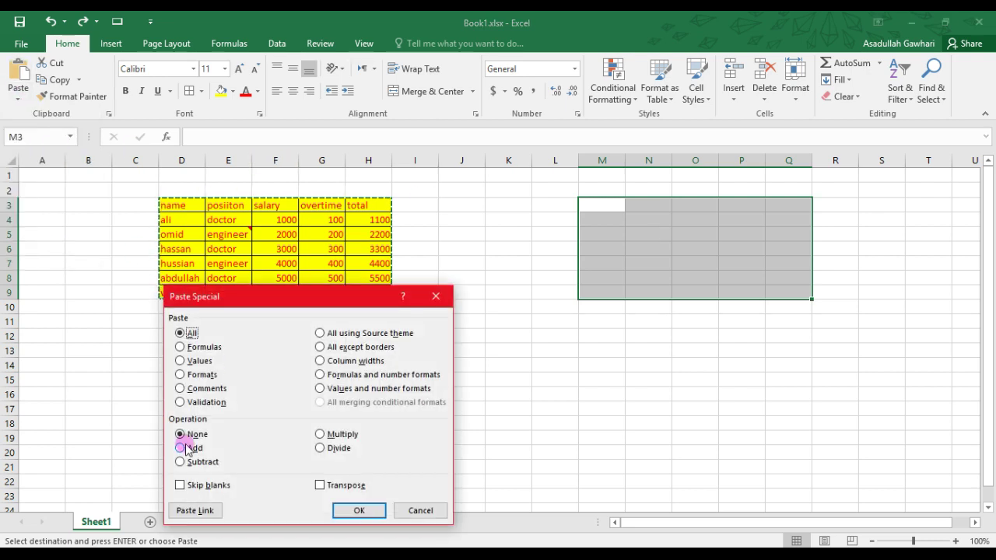
left_click(180, 402)
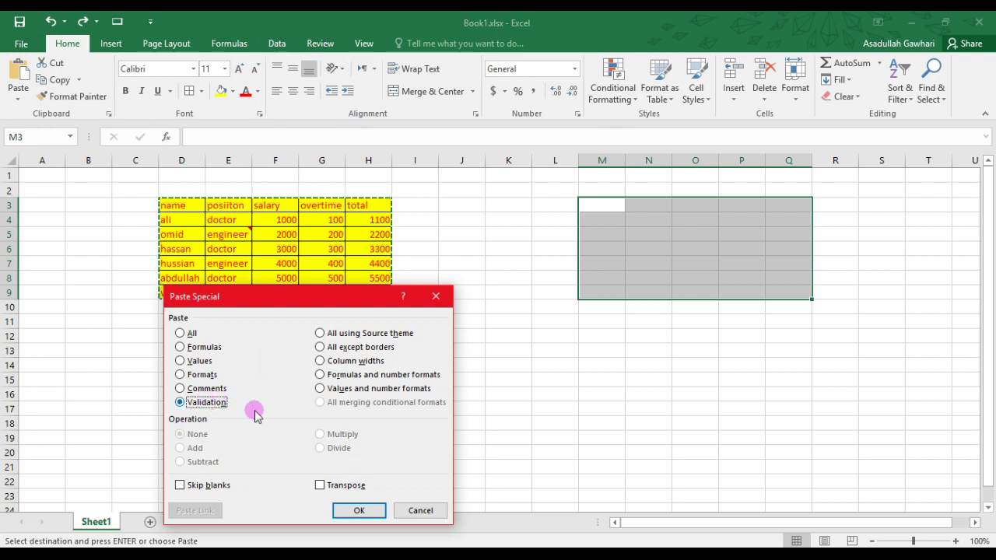
left_click(319, 333)
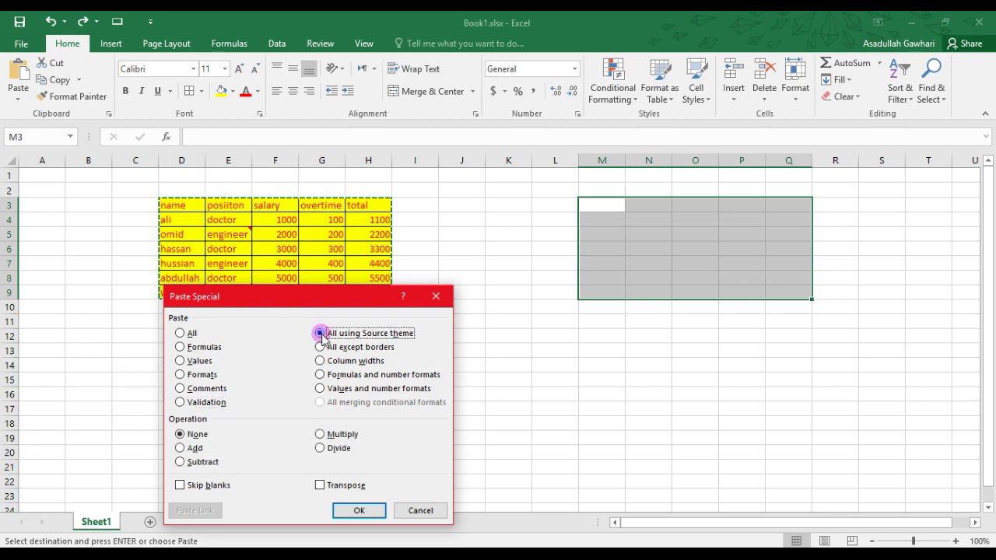
left_click_drag(318, 301, 784, 98)
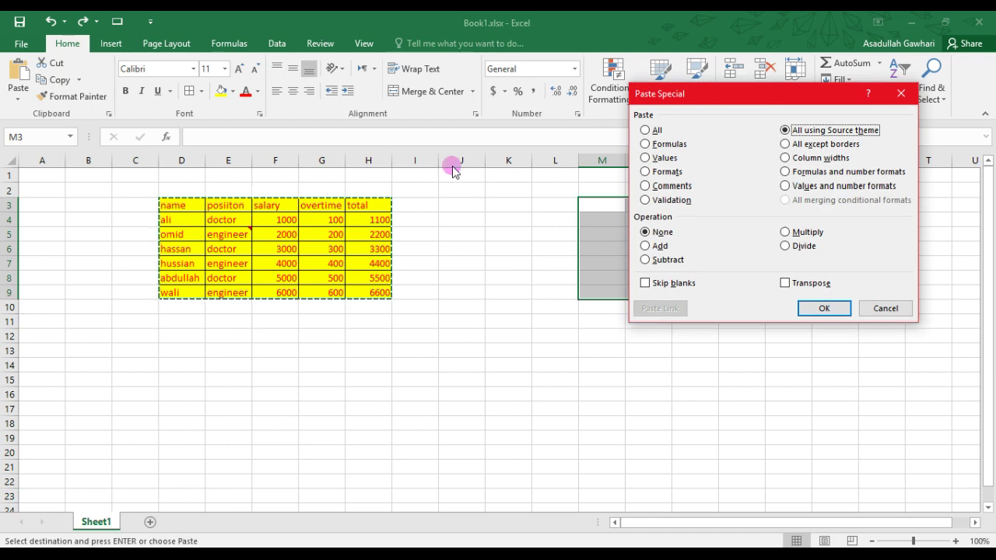
left_click(885, 308)
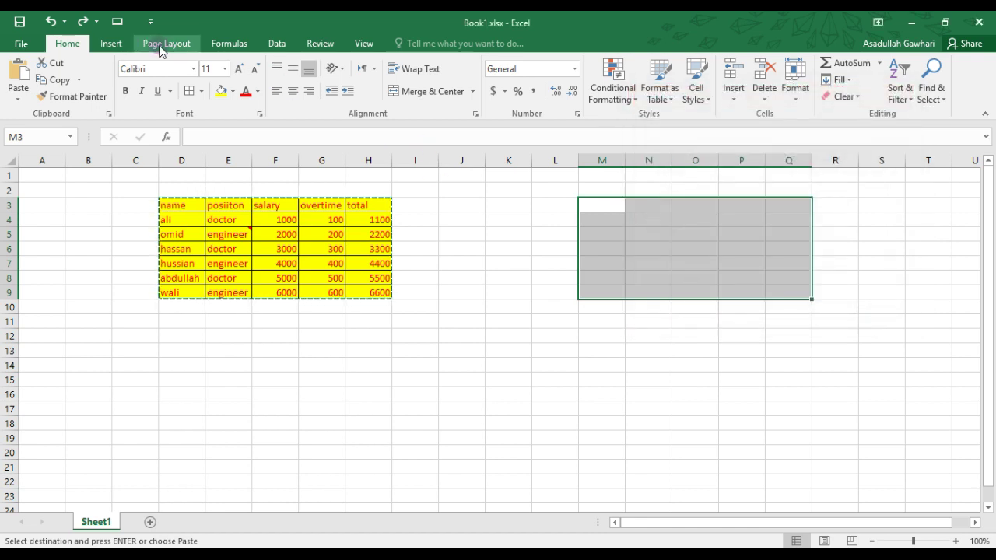
left_click(164, 43)
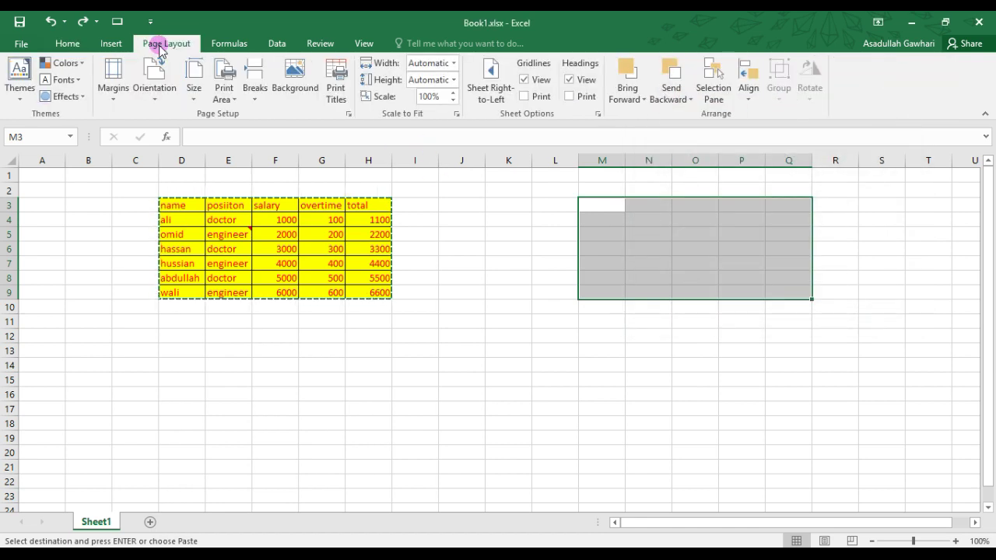
left_click(20, 97)
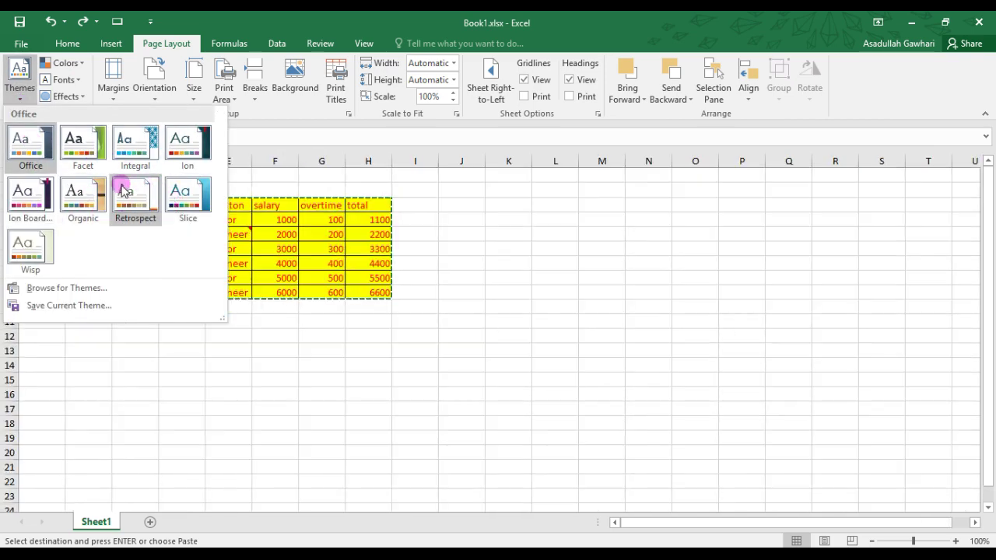
left_click(17, 105)
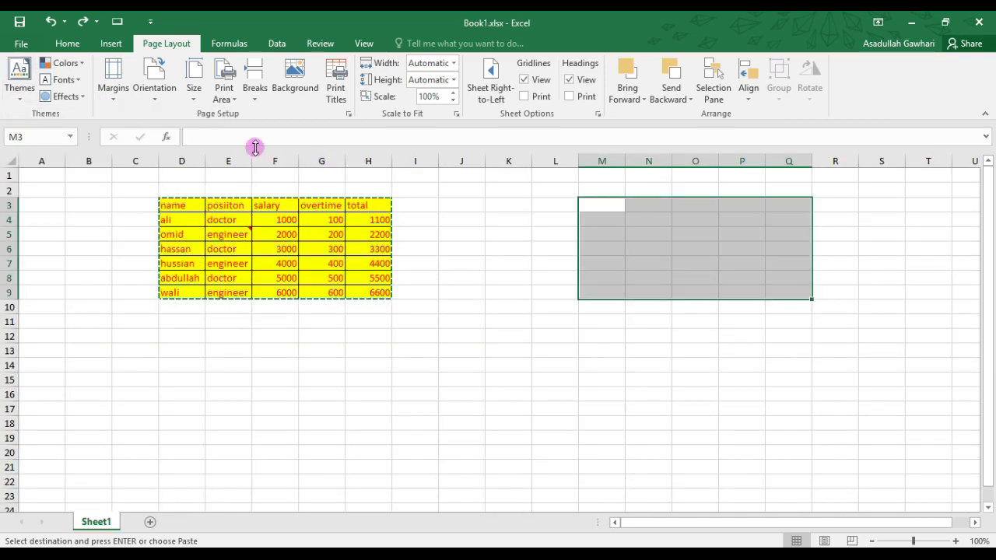
left_click(67, 44)
left_click(18, 97)
left_click(61, 264)
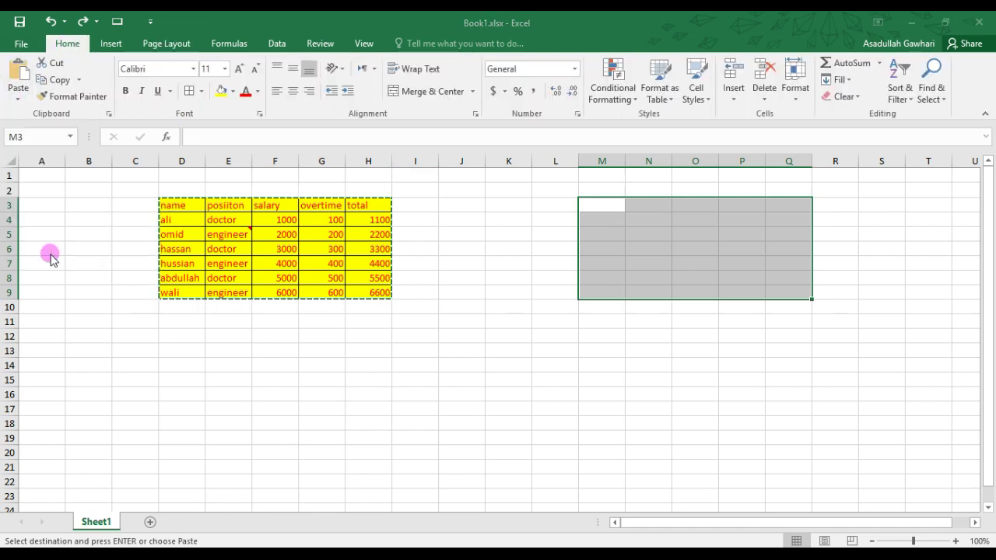
left_click(784, 130)
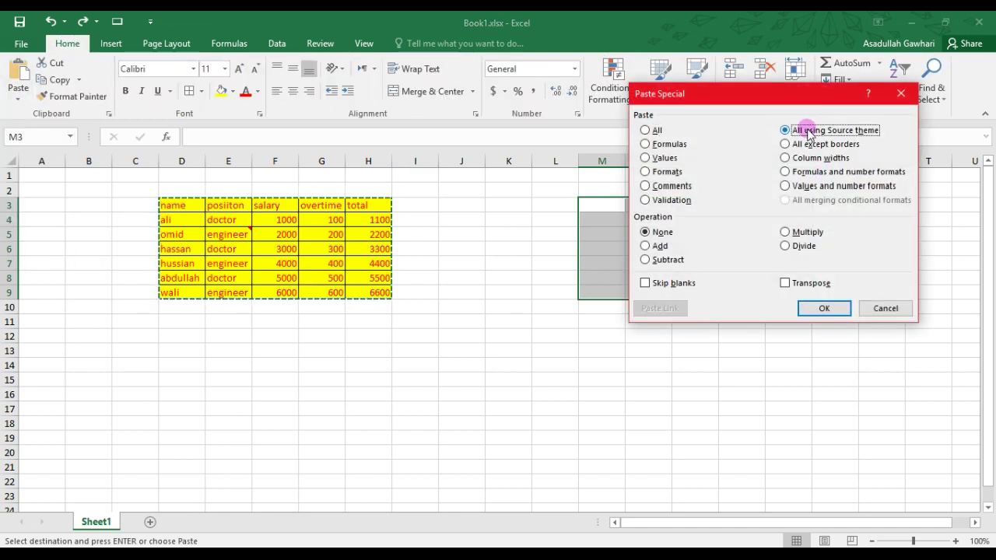
left_click(824, 308)
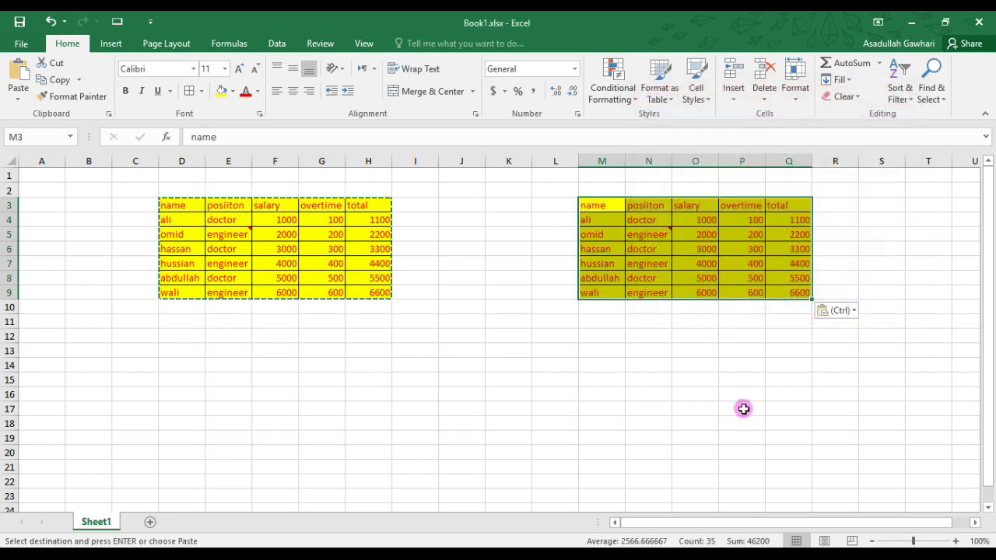
key("ctrl+z")
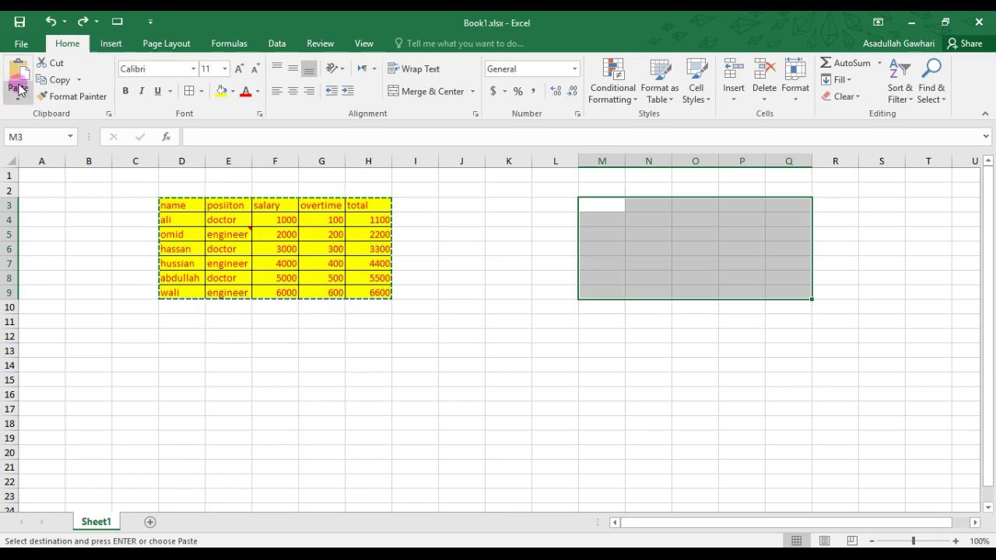
left_click(19, 87)
left_click(56, 250)
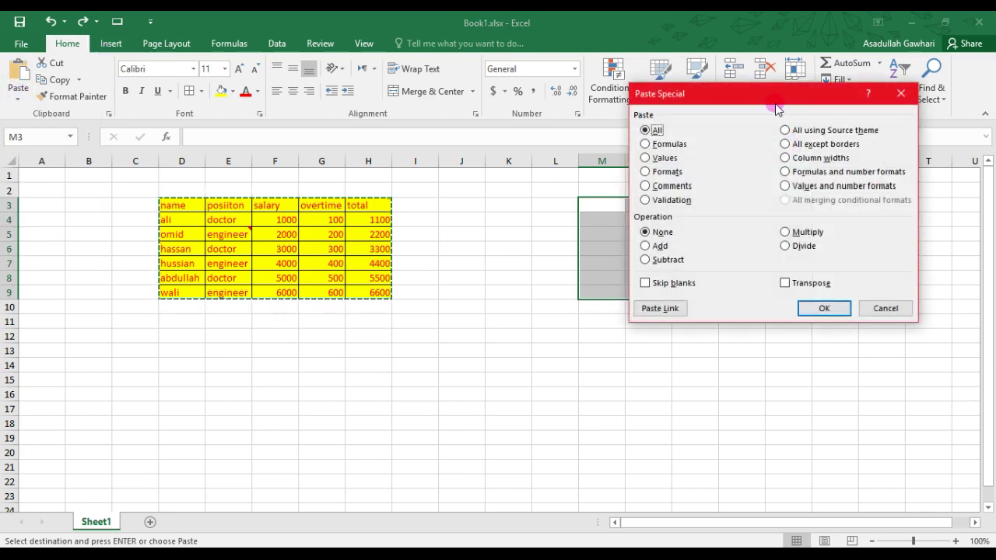
left_click_drag(778, 104, 199, 292)
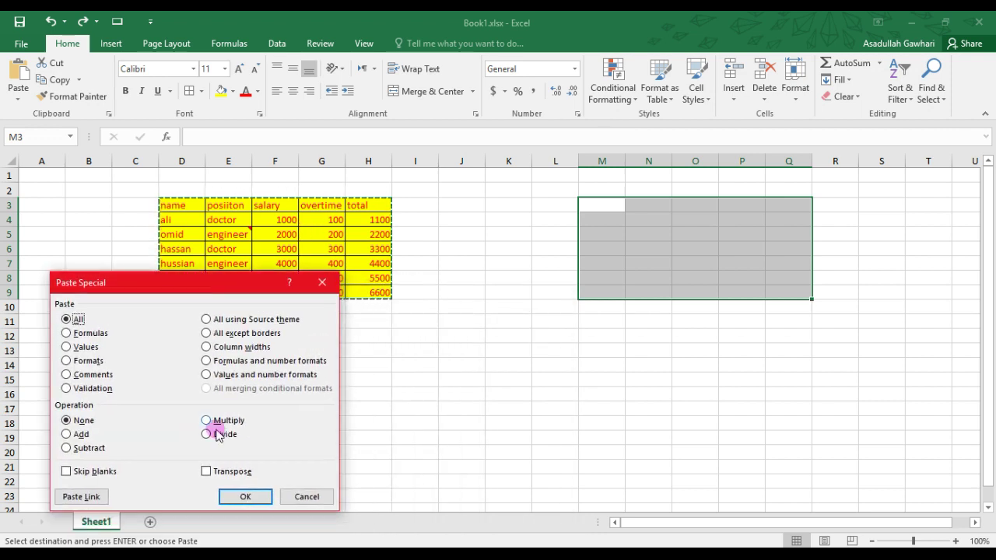
left_click(214, 333)
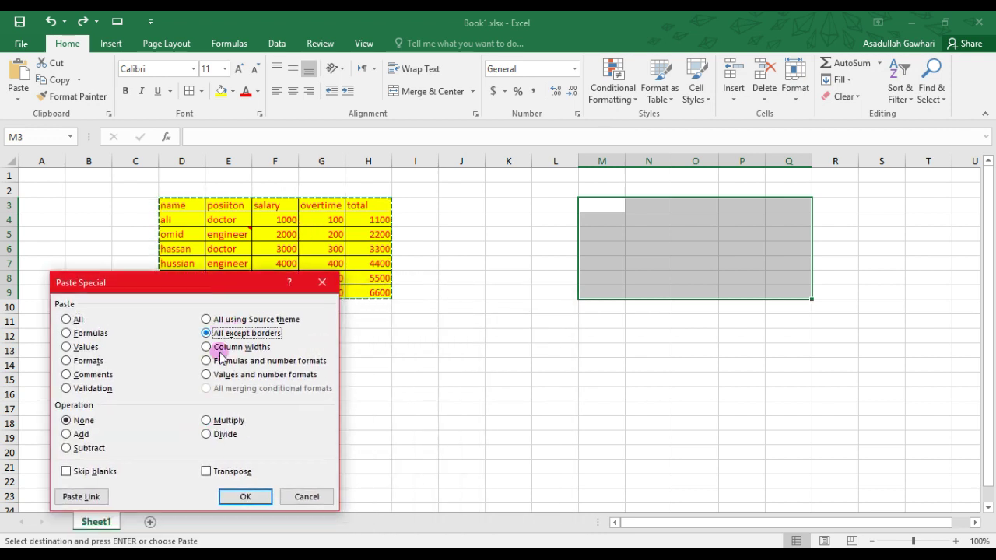
left_click(246, 497)
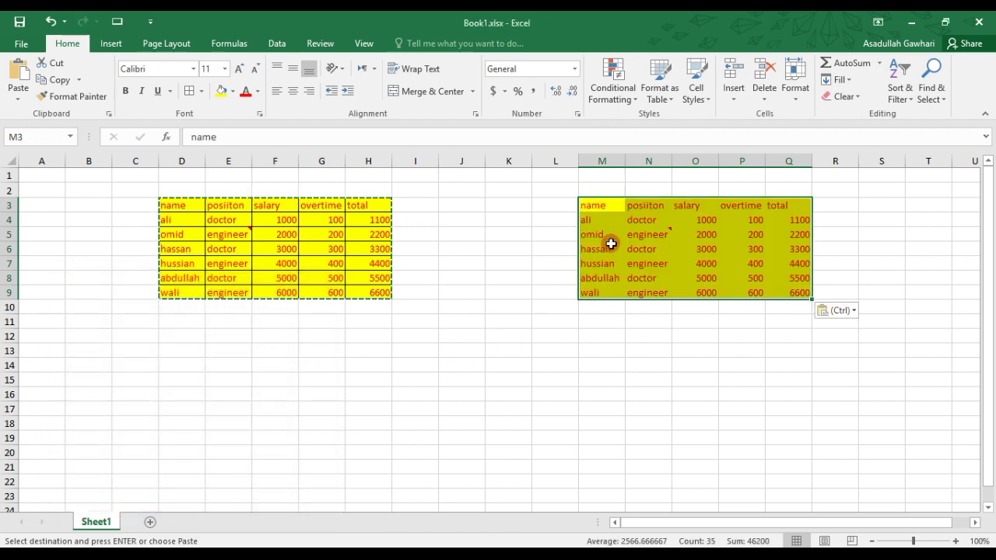
left_click(610, 245)
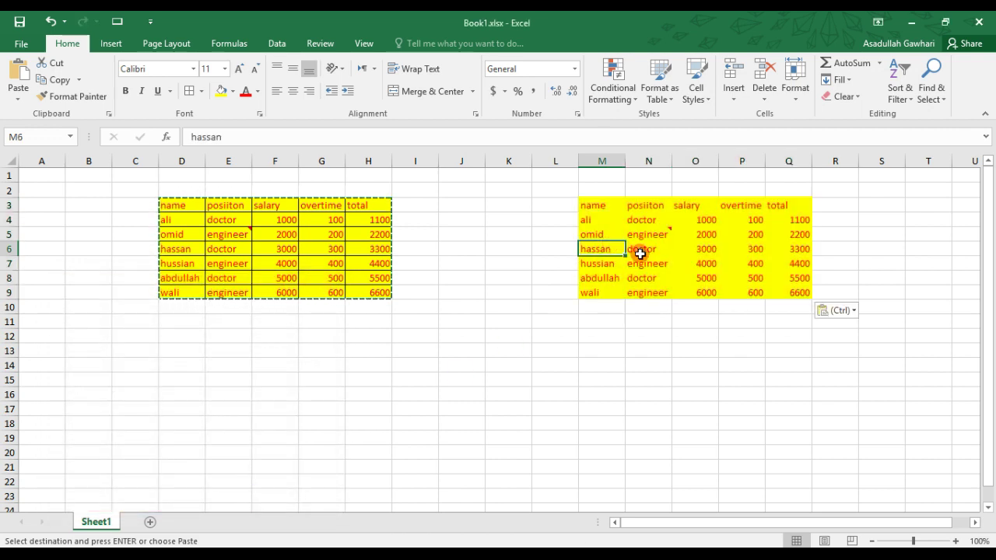
key("ctrl+z")
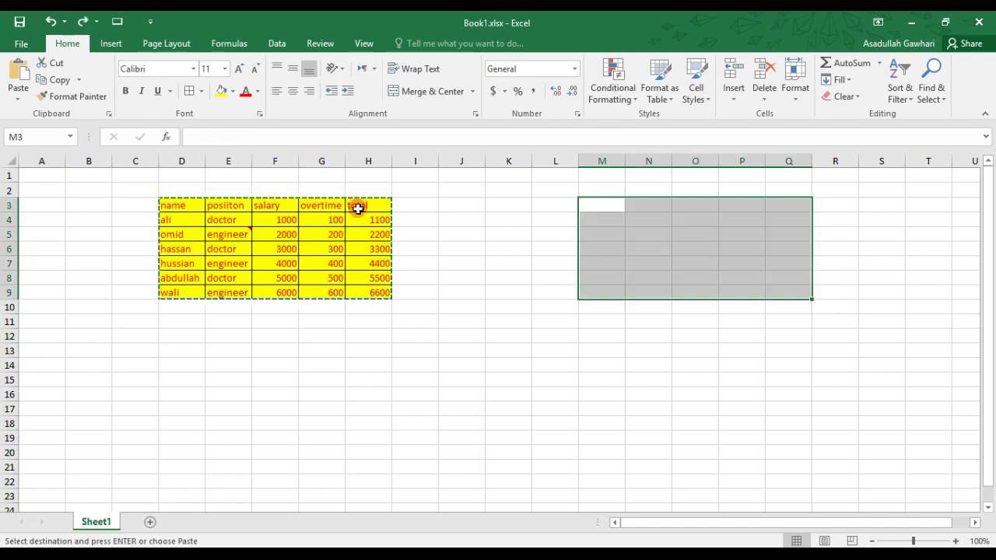
Open Paste Special and cancel it without pasting
left_click(19, 99)
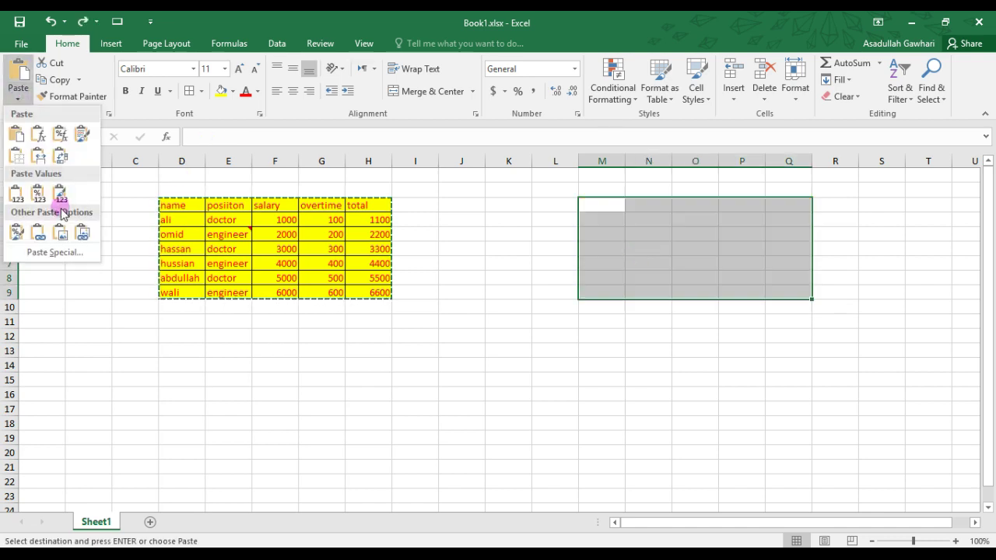
left_click(58, 250)
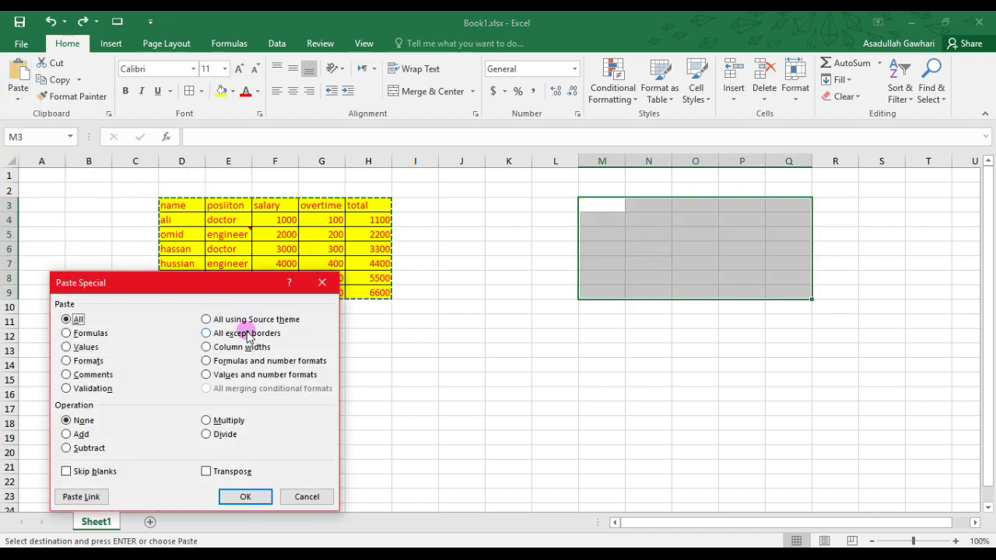
left_click(305, 497)
Widen column E and AutoFit columns F, H and D to their contents
left_click_drag(252, 160, 348, 161)
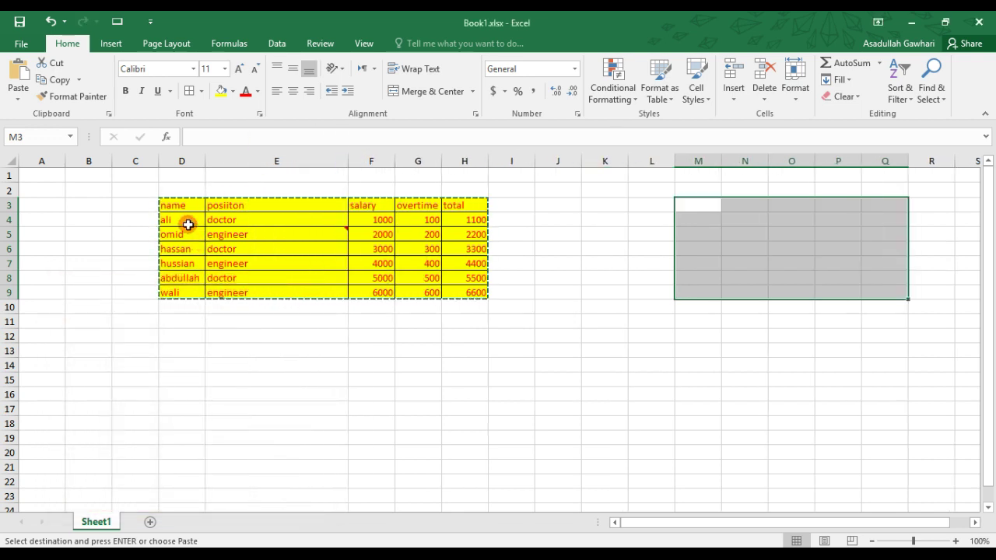
left_click_drag(173, 206, 447, 278)
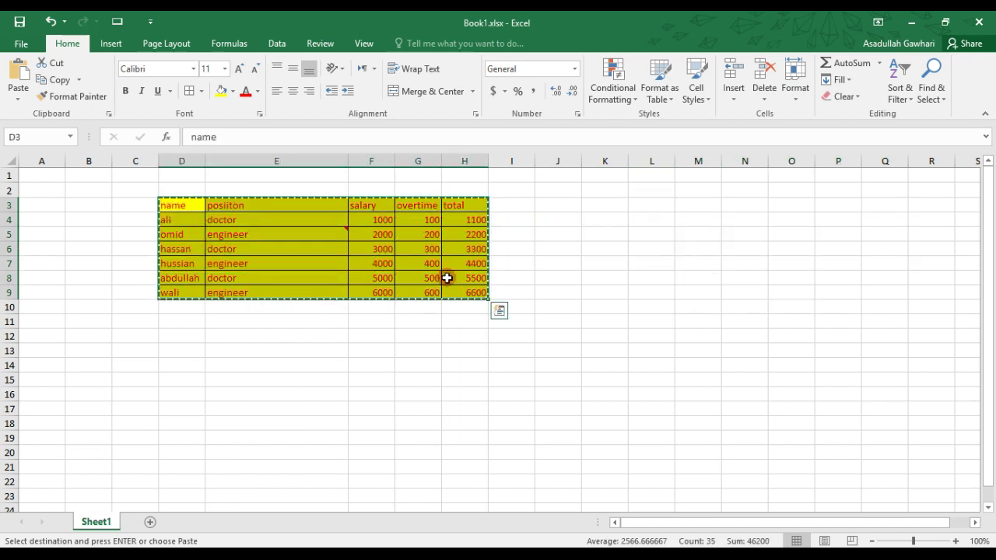
double_click(394, 164)
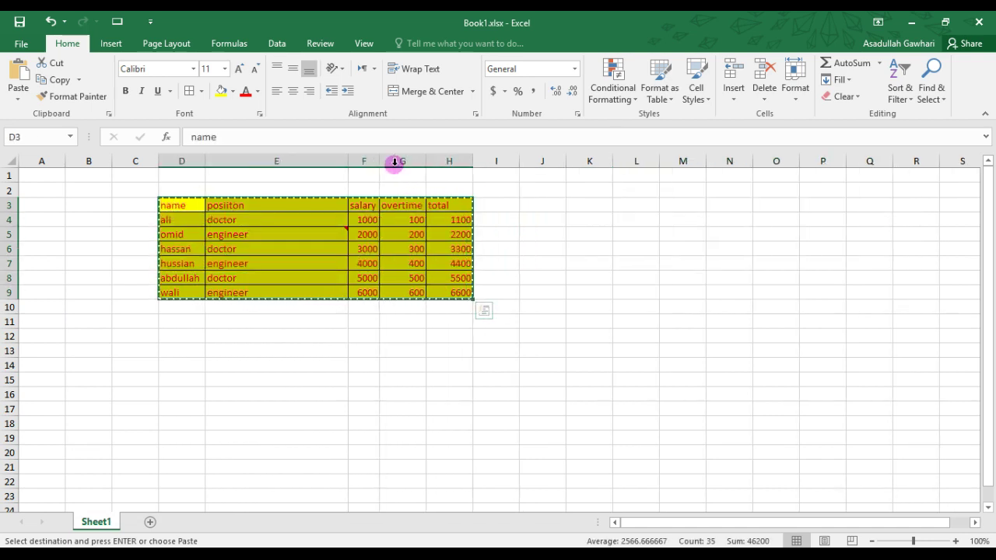
double_click(471, 162)
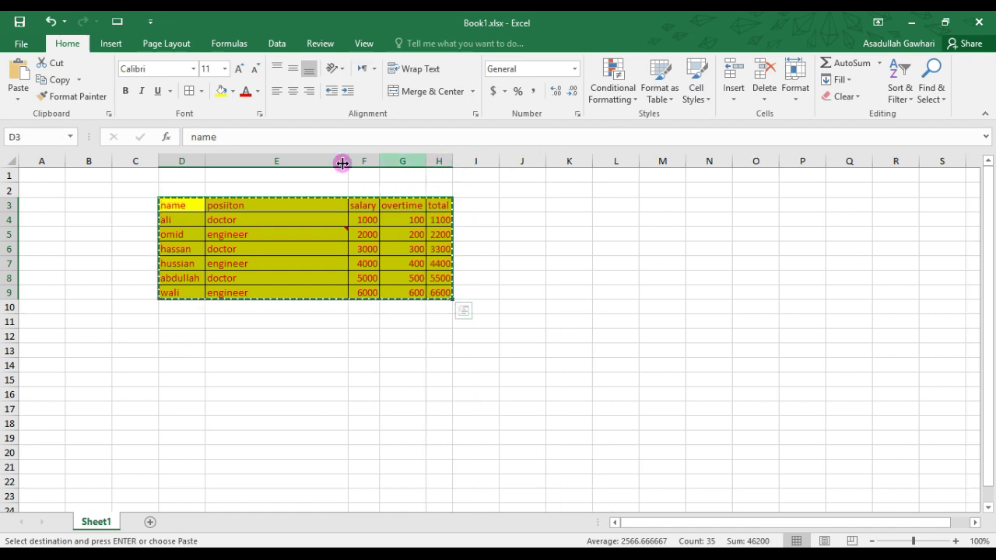
double_click(206, 163)
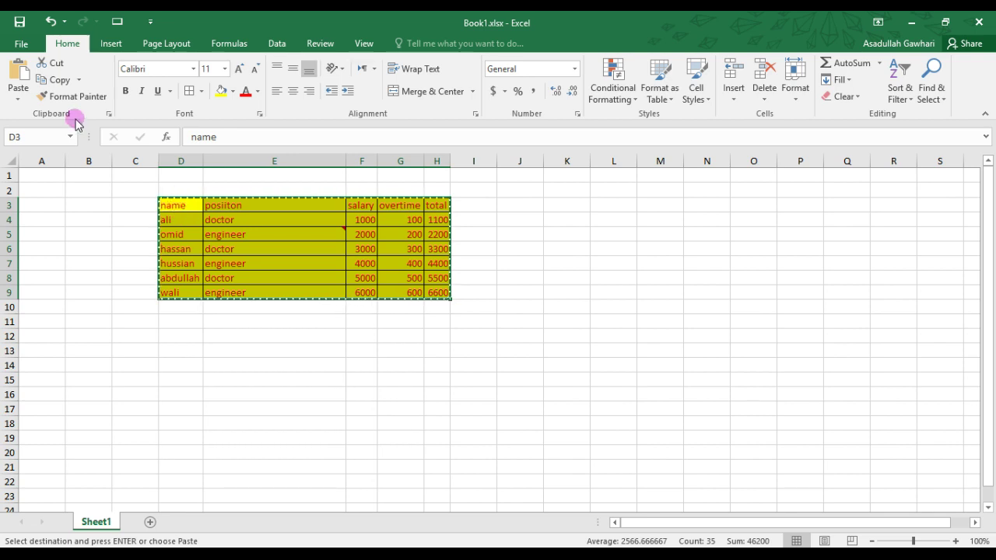
Paste only the table's column widths into columns K to O from K3
left_click(580, 206)
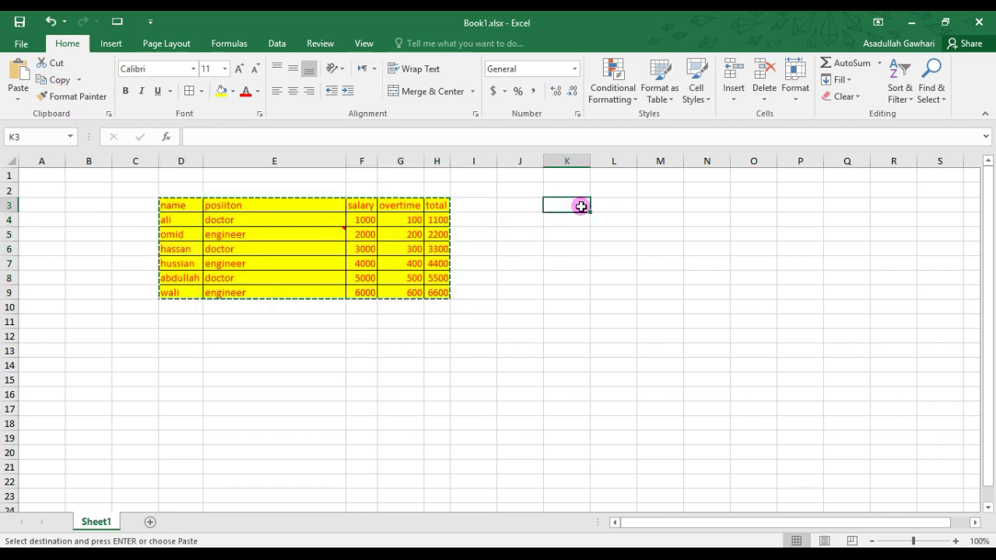
left_click(18, 97)
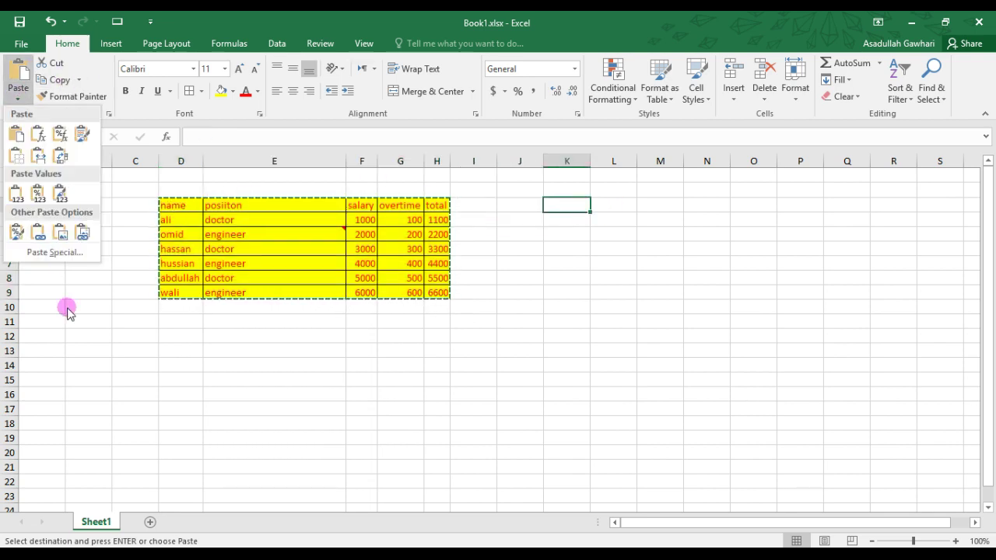
left_click(49, 257)
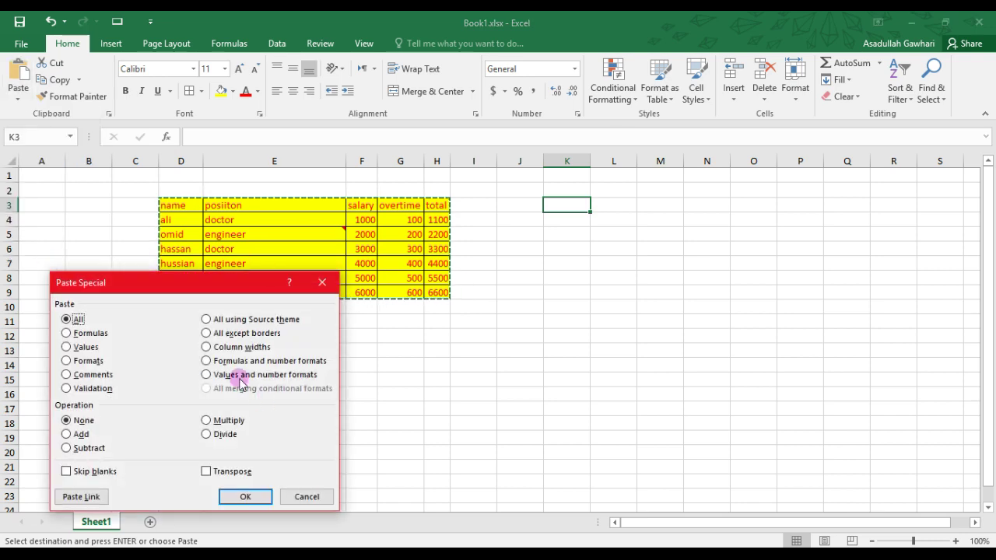
left_click(206, 347)
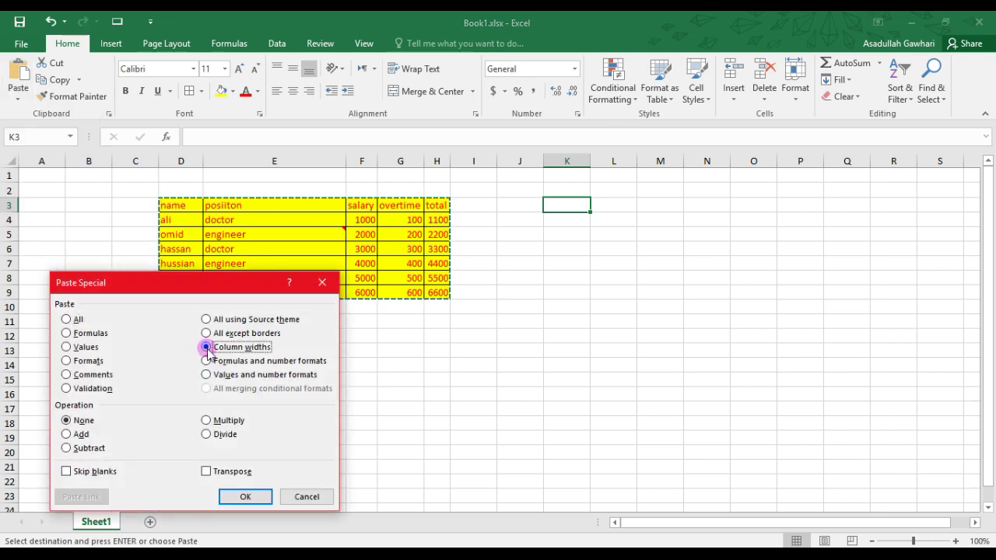
left_click(245, 496)
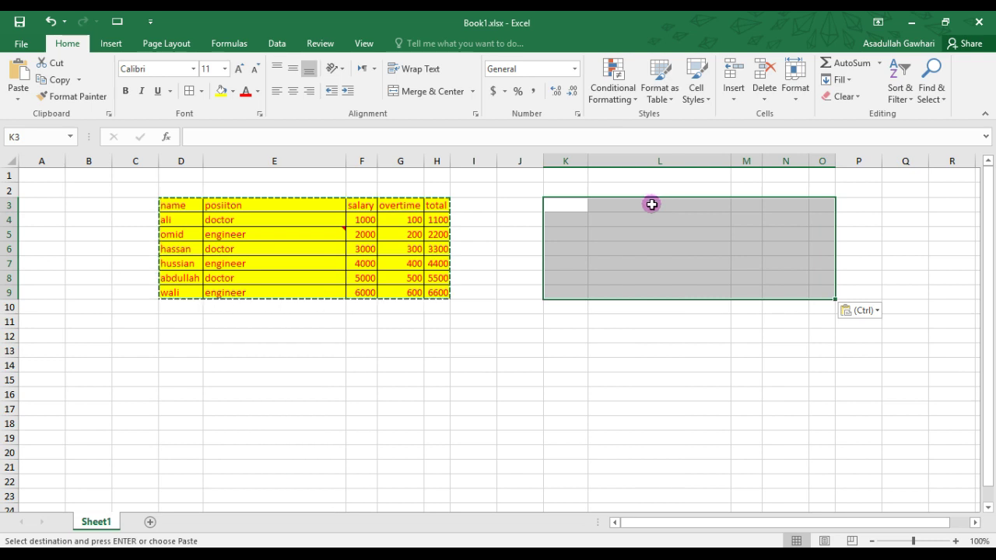
Check the new widths of columns L to O
left_click(652, 204)
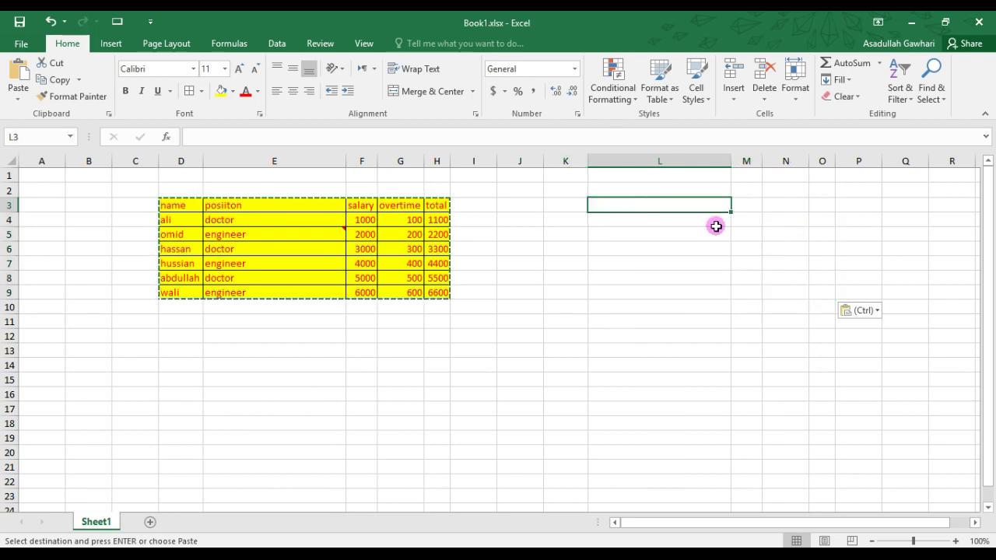
left_click(737, 204)
left_click(819, 206)
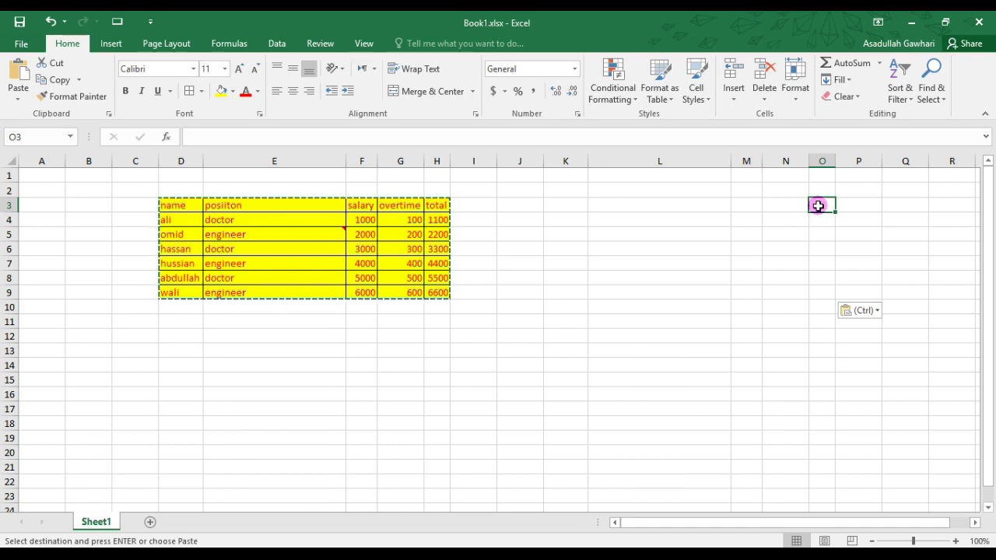
key("ctrl+z")
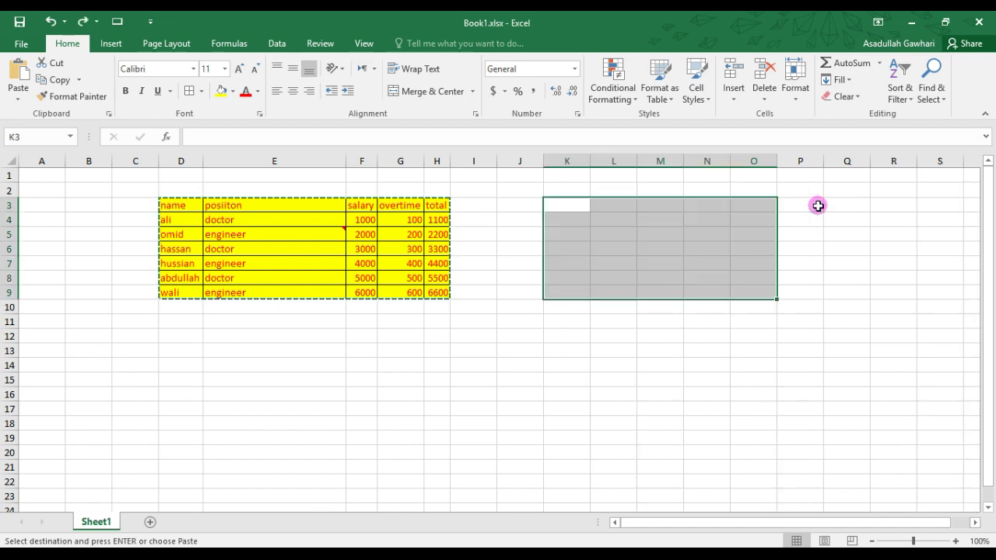
key("ctrl+z")
key("ctrl+z")
key("ctrl+z")
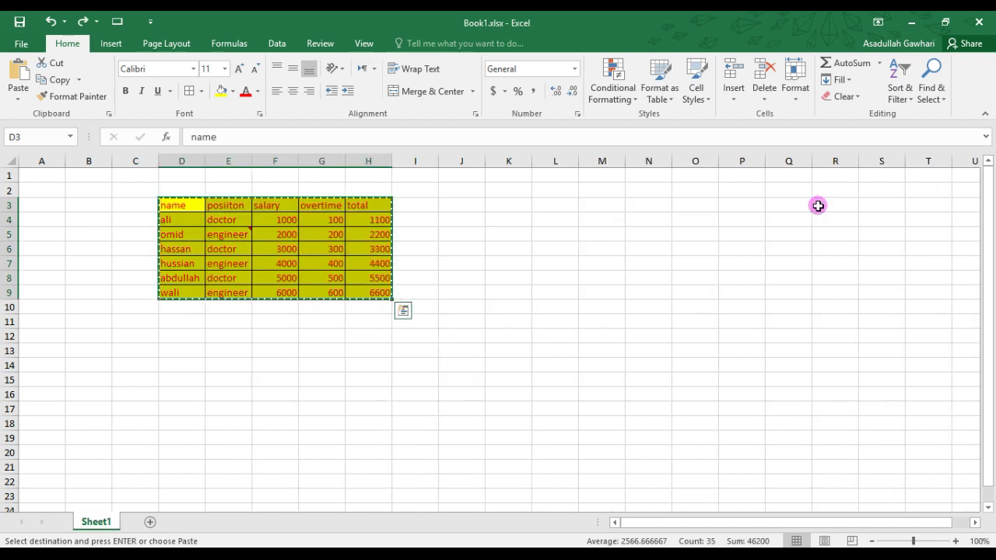
left_click(18, 97)
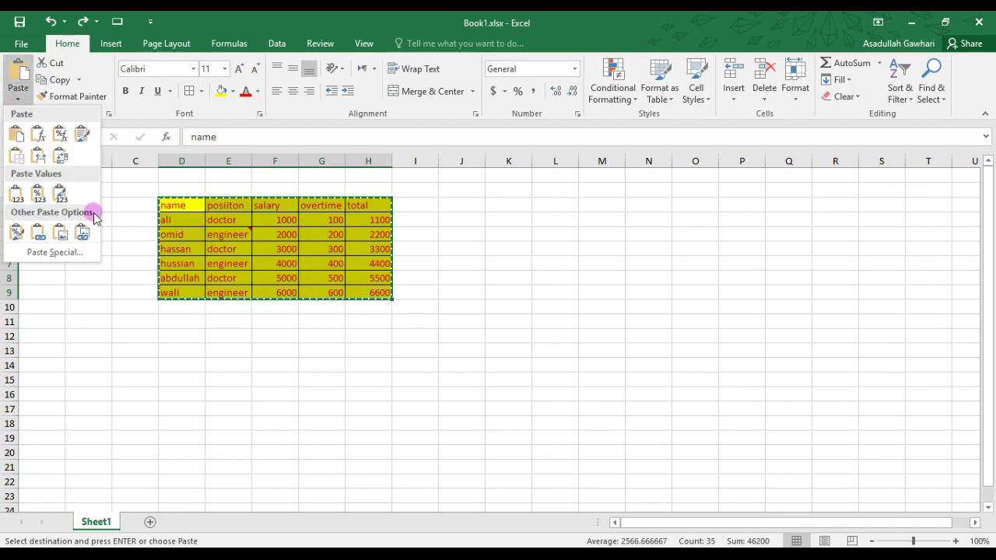
left_click(55, 252)
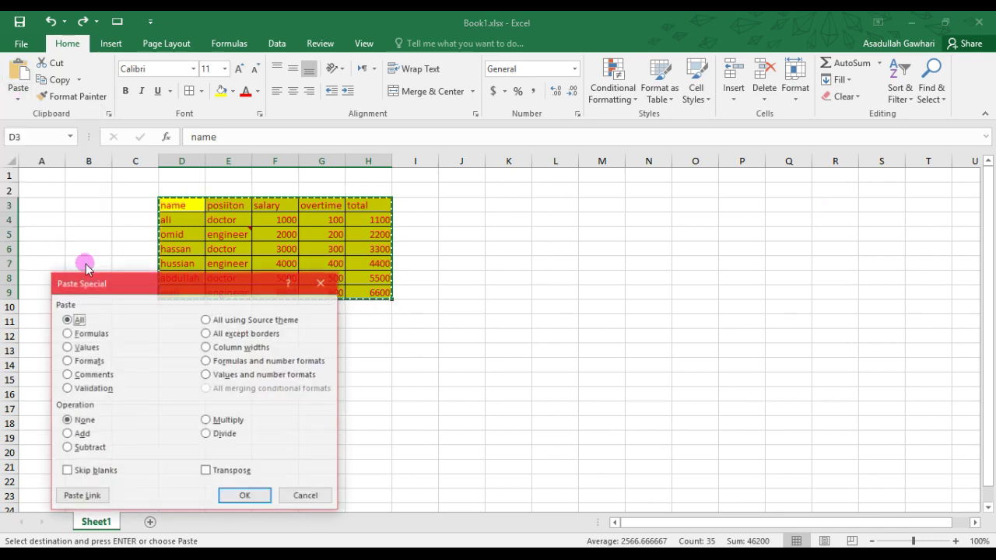
left_click(208, 361)
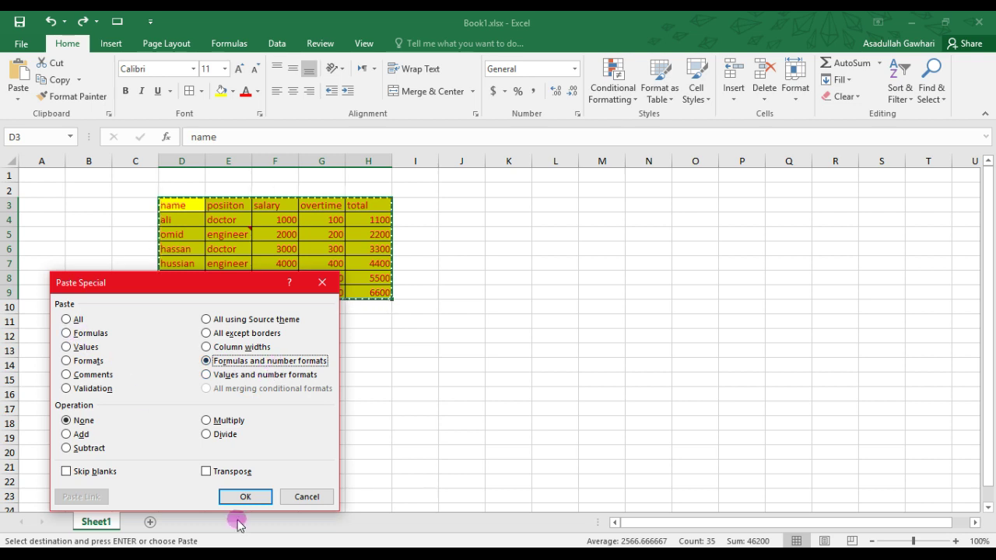
left_click(248, 495)
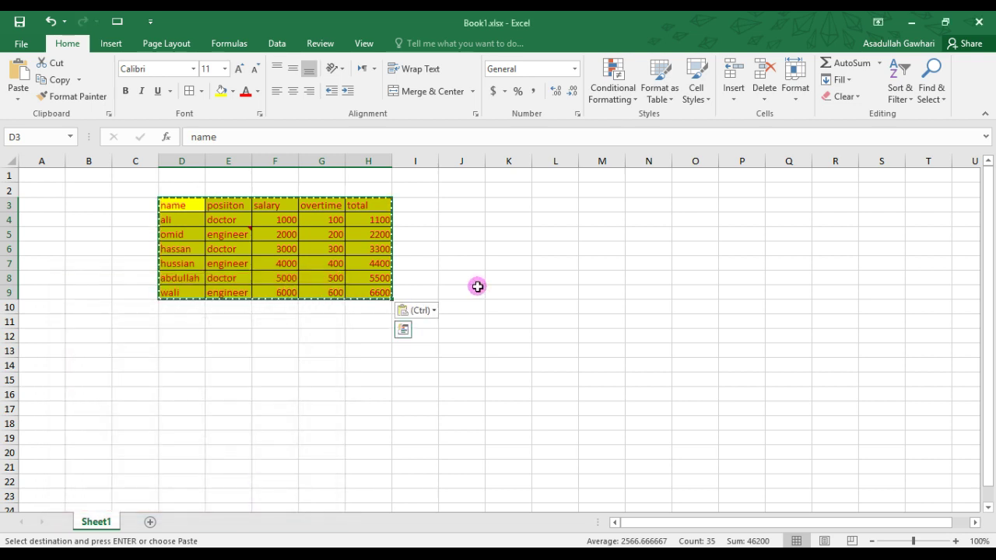
left_click(596, 220)
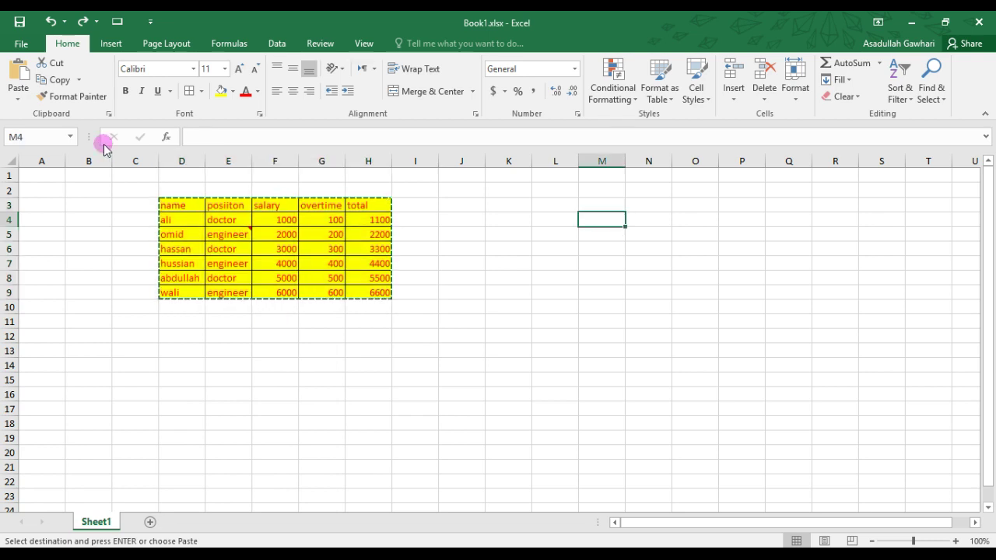
left_click(18, 95)
left_click(62, 251)
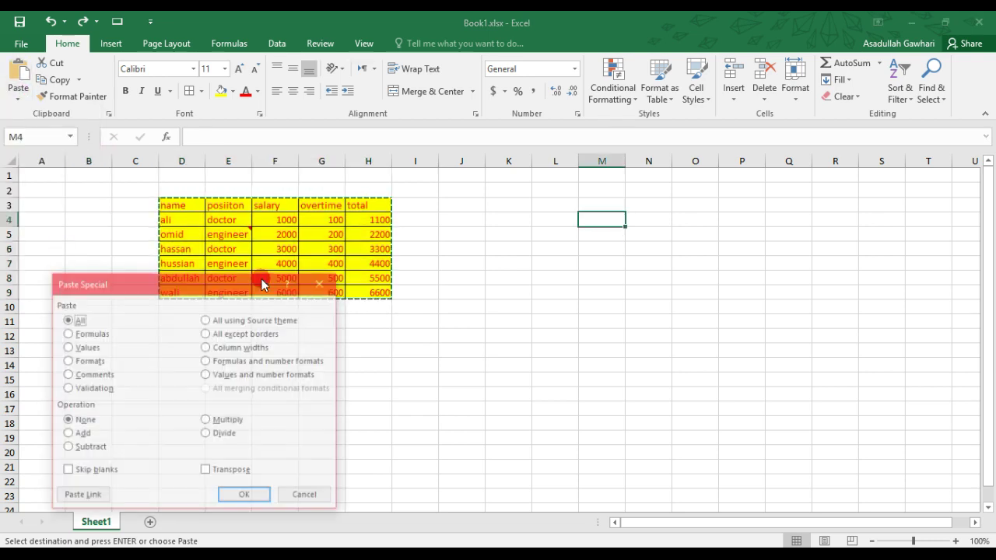
left_click(220, 360)
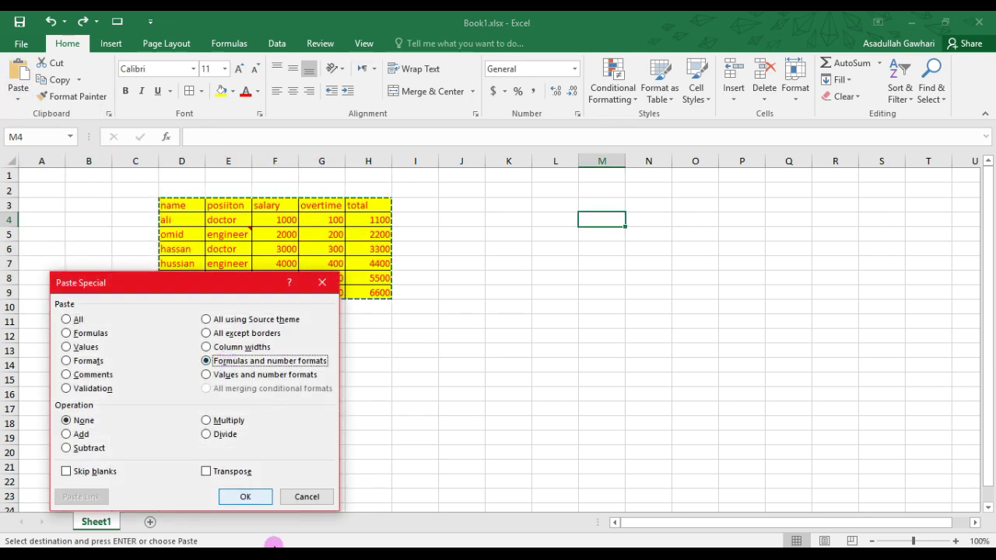
left_click(246, 496)
left_click(797, 262)
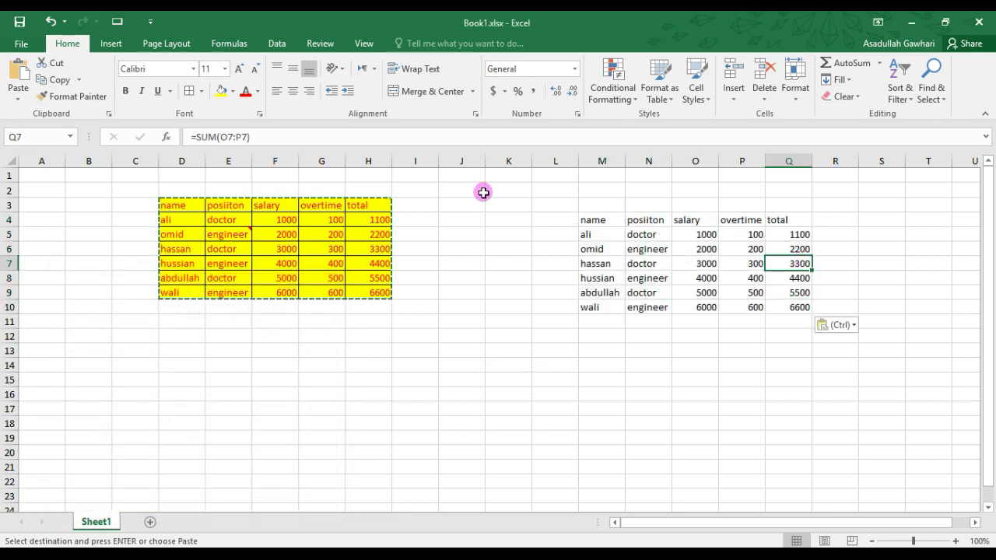
left_click(794, 278)
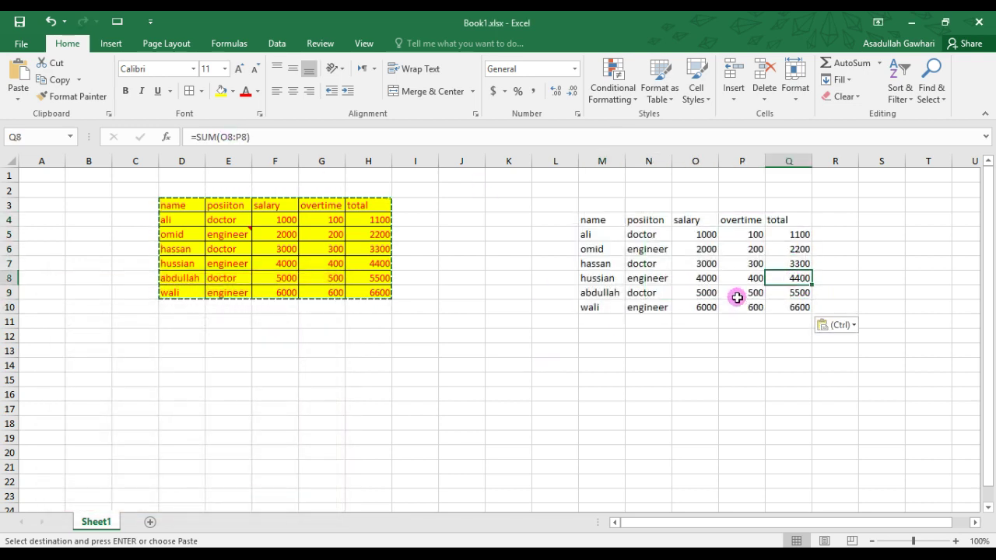
key("ctrl+z")
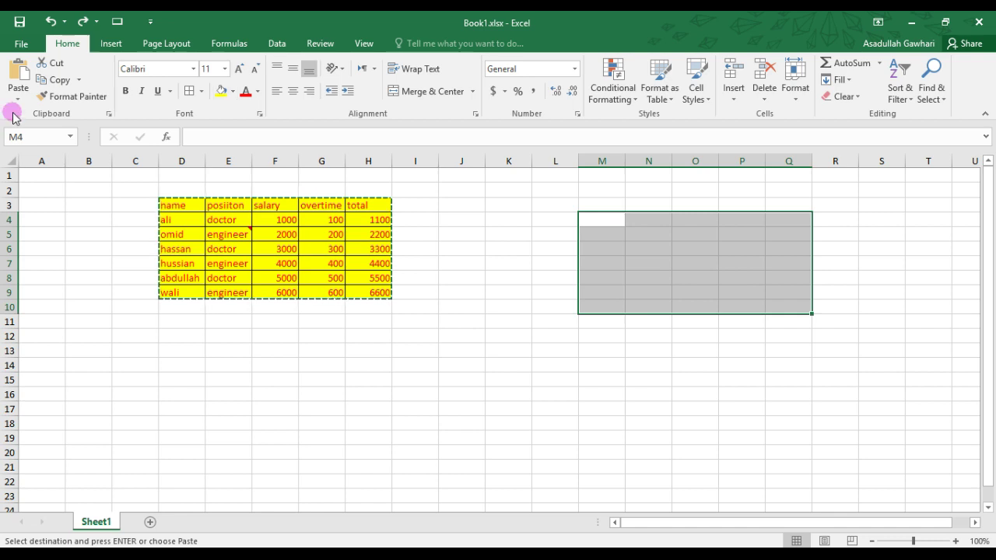
left_click(18, 99)
left_click(54, 251)
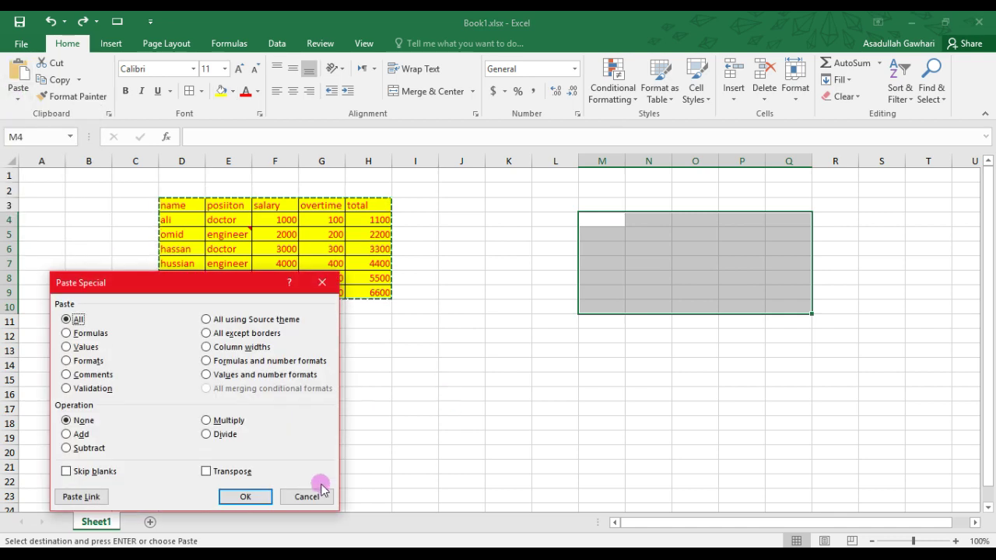
left_click(208, 374)
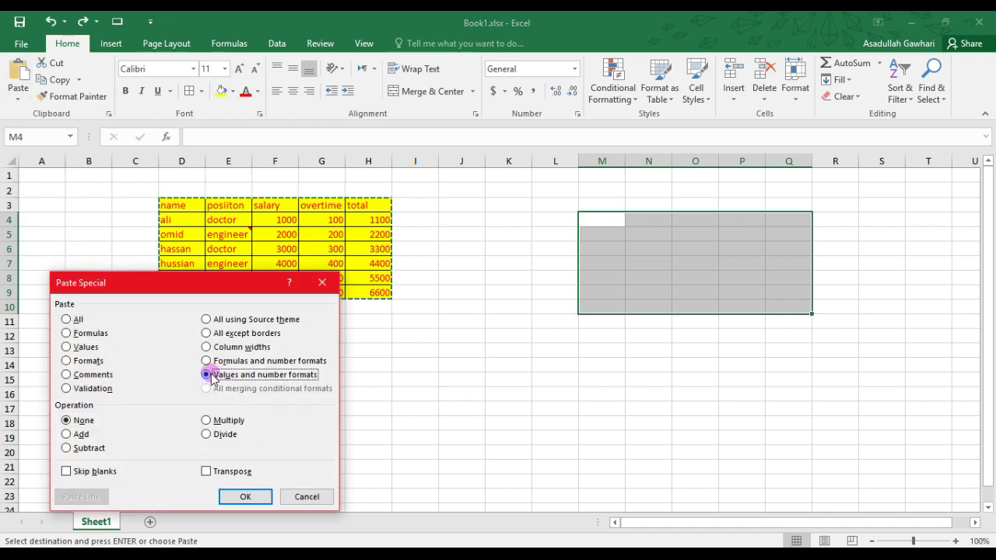
left_click(247, 494)
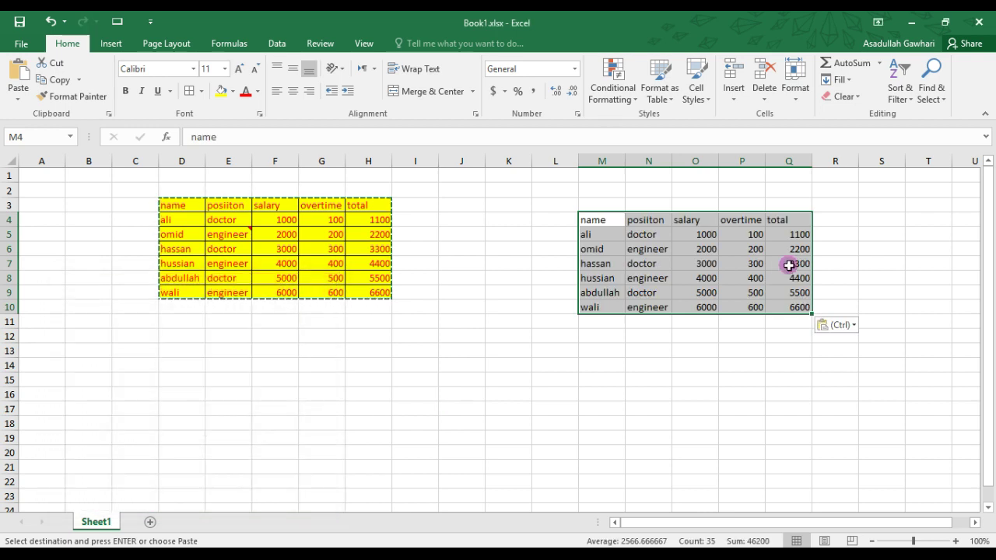
left_click(792, 252)
left_click(794, 275)
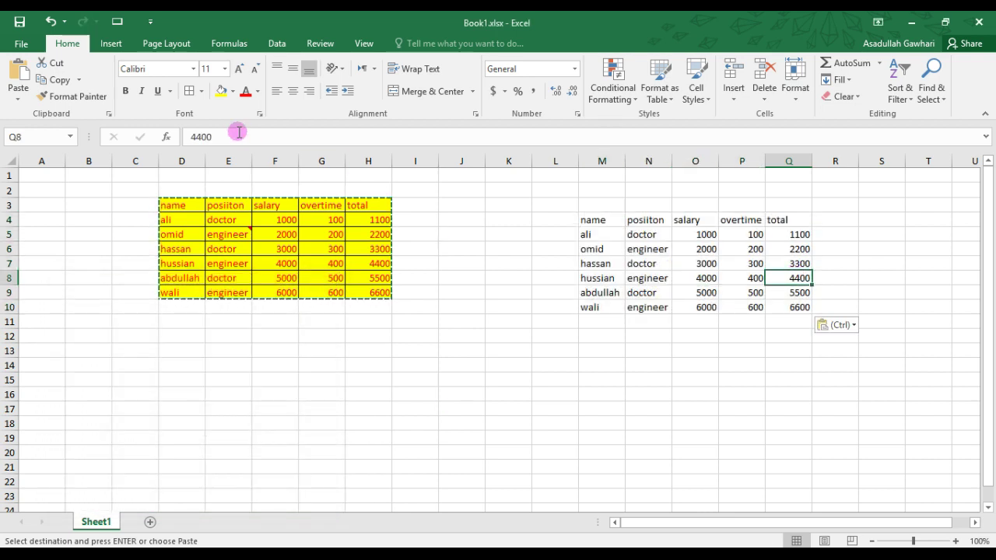
key("ctrl+a")
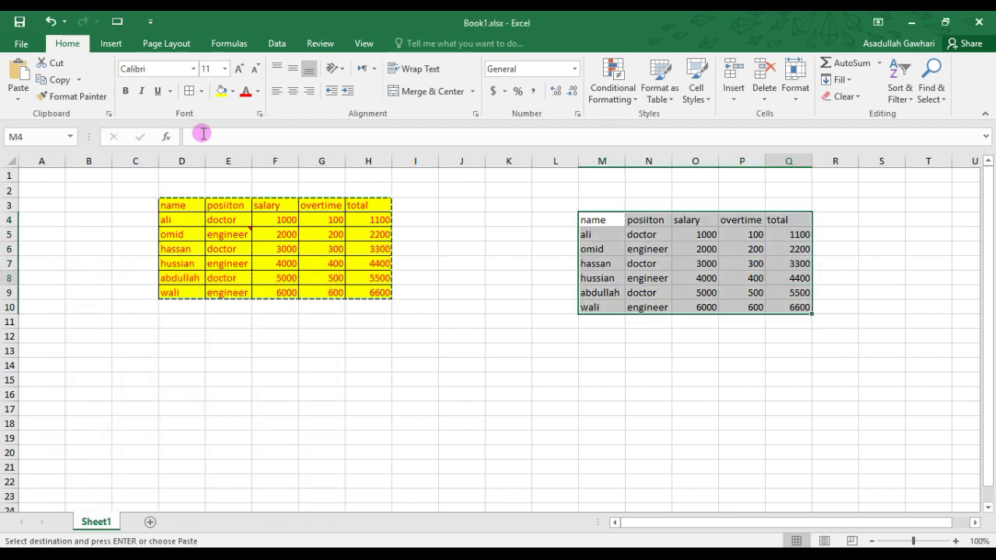
key("Delete")
left_click(18, 97)
left_click(84, 260)
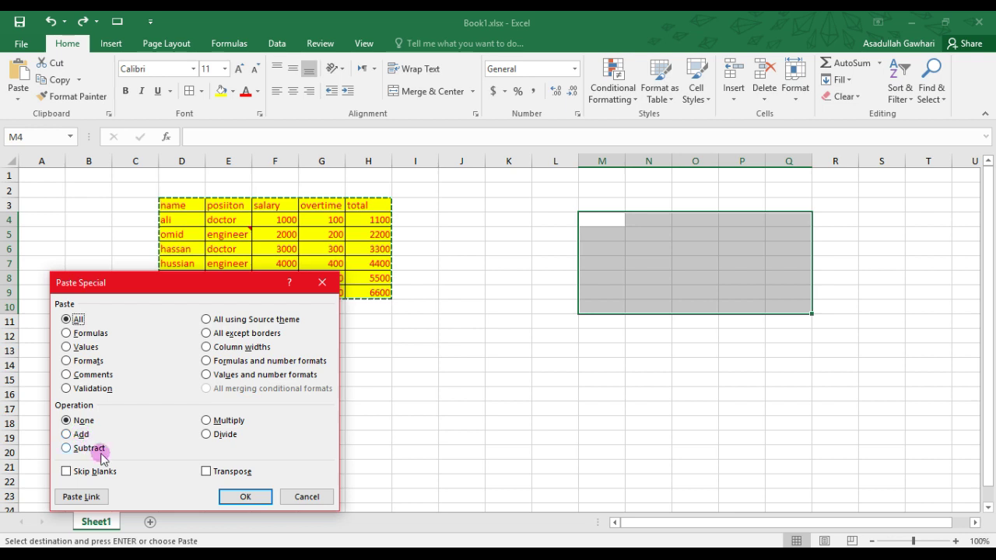
left_click(292, 497)
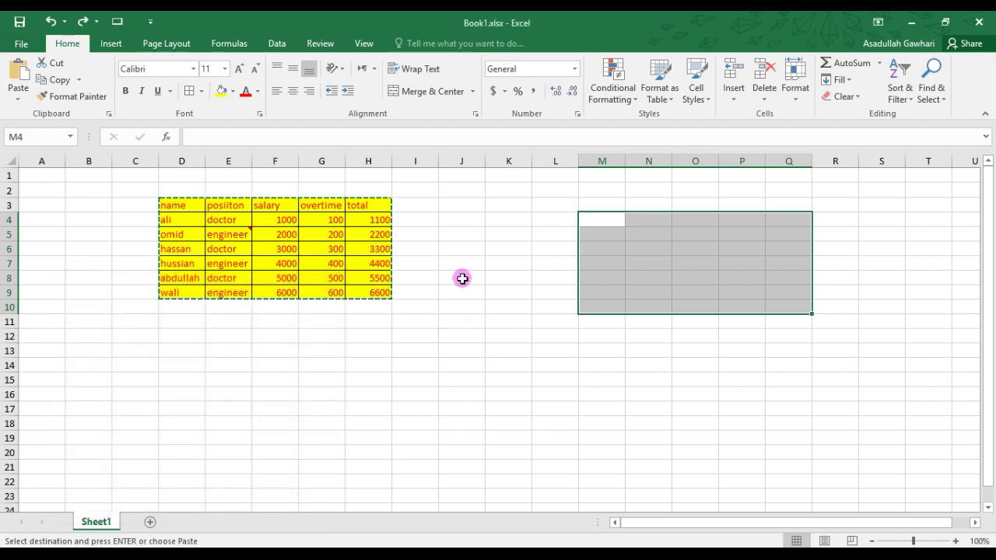
left_click(452, 219)
Enter 2 in J4 and copy it
type("2")
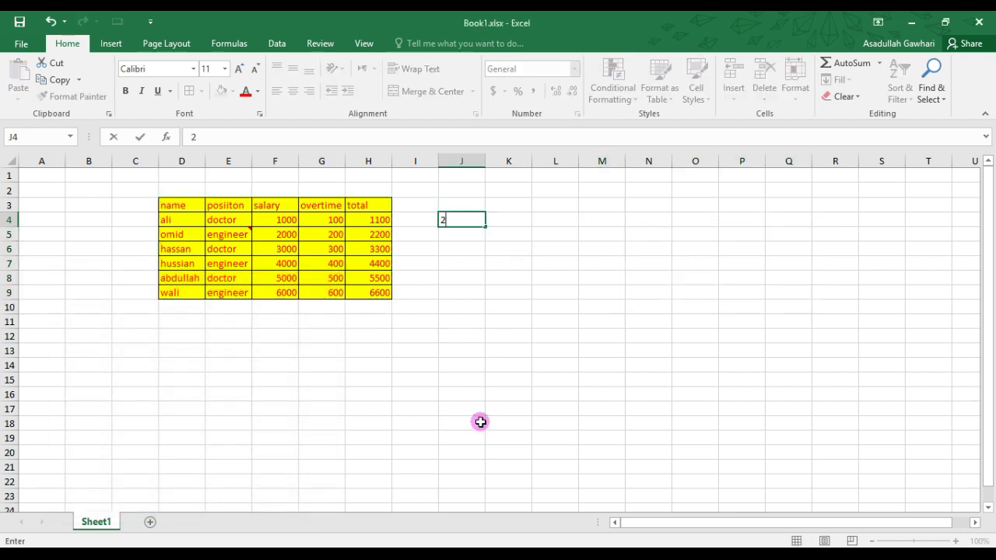
left_click(464, 335)
left_click(459, 222)
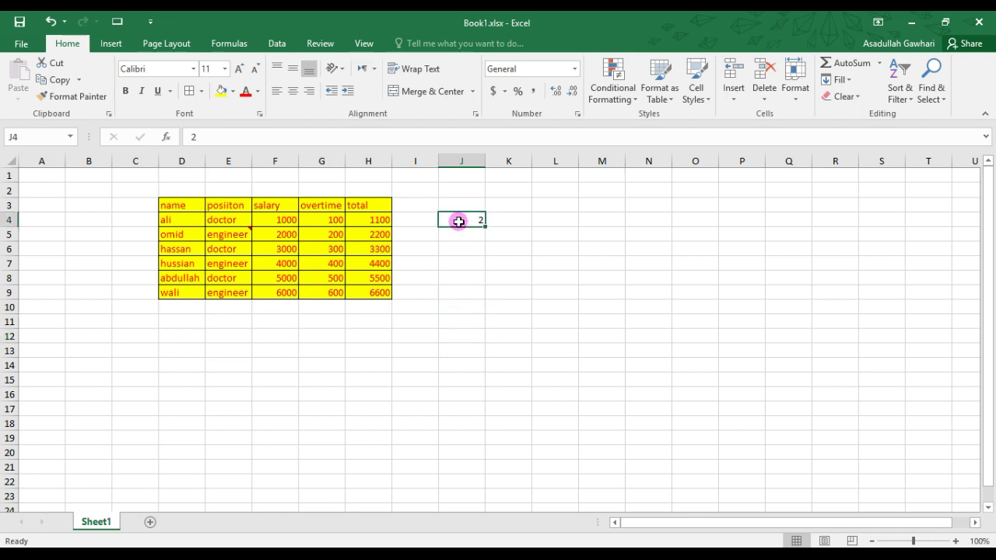
left_click(48, 80)
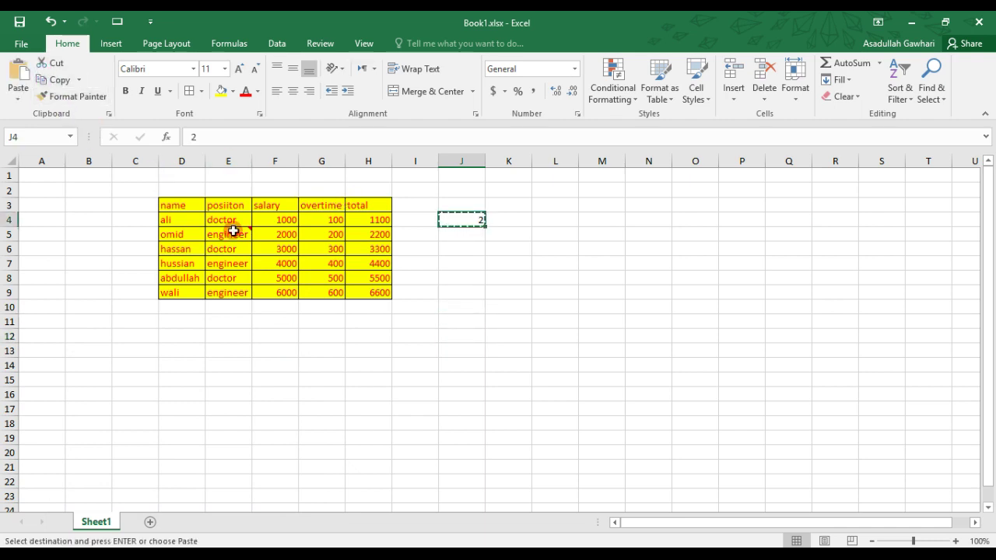
Add the copied 2 to overtime G4:G9 with Paste Special, then undo it
left_click(334, 221)
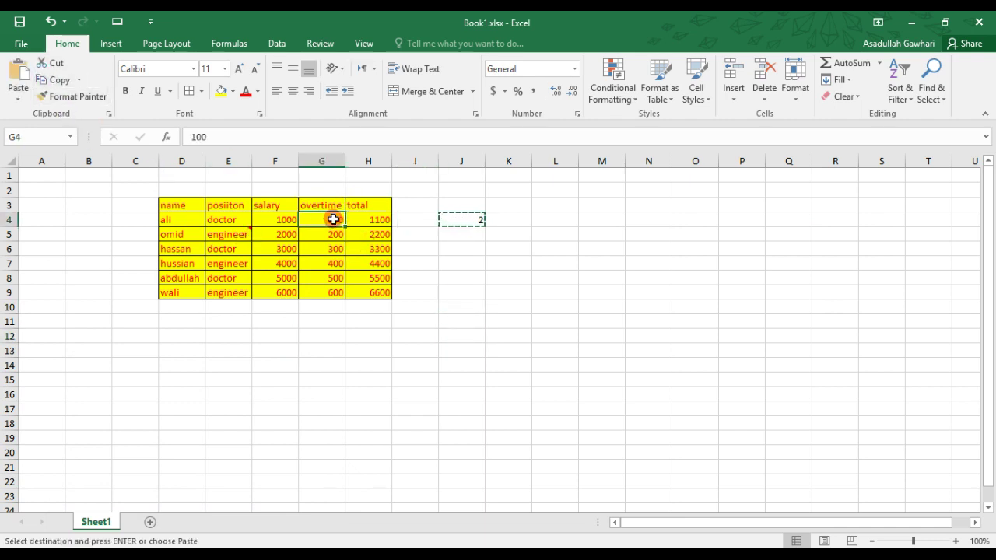
left_click_drag(333, 219, 333, 294)
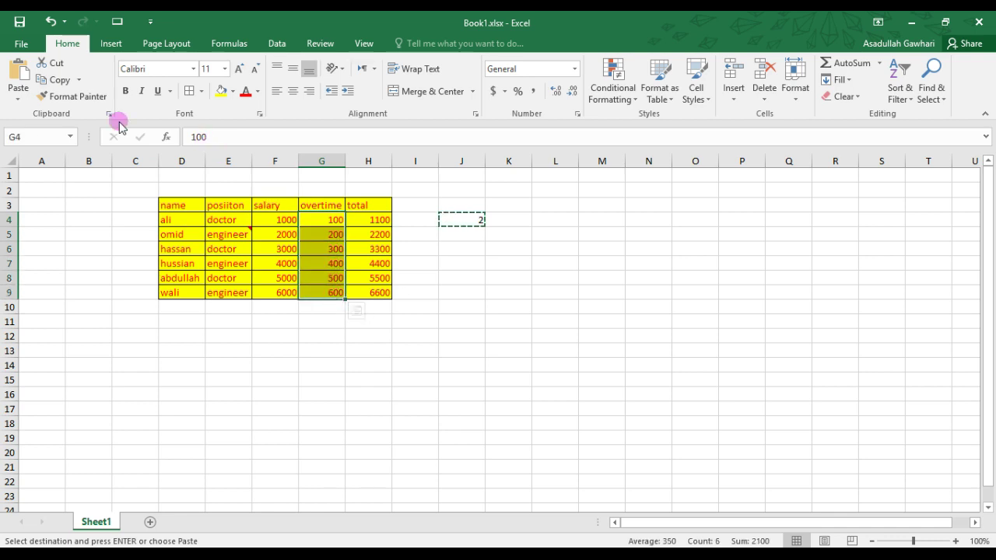
left_click(22, 99)
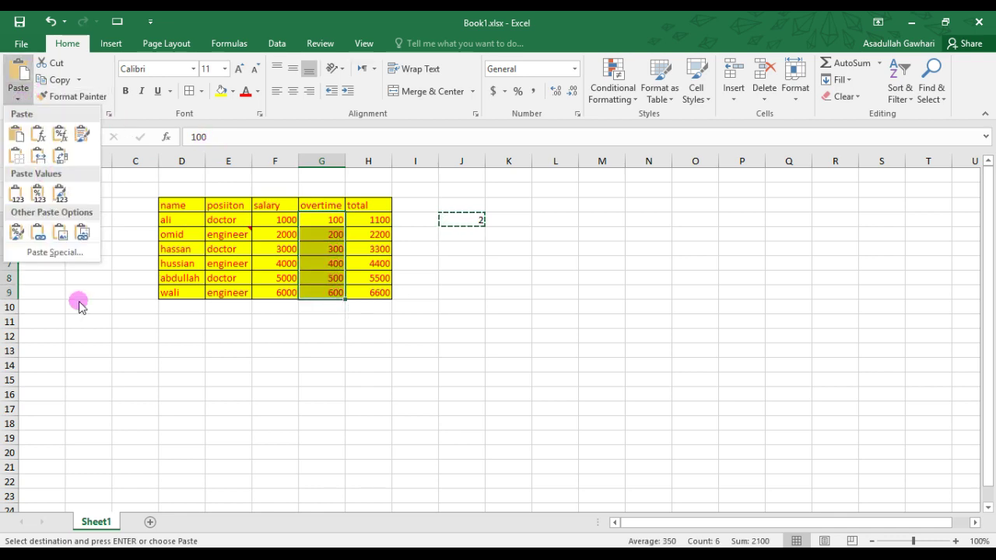
left_click(55, 251)
left_click(66, 434)
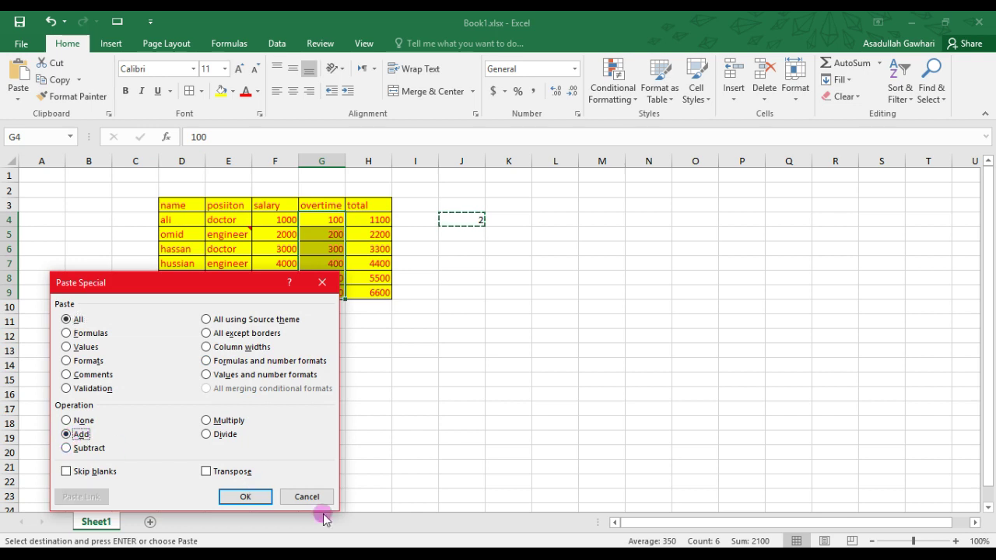
left_click(246, 495)
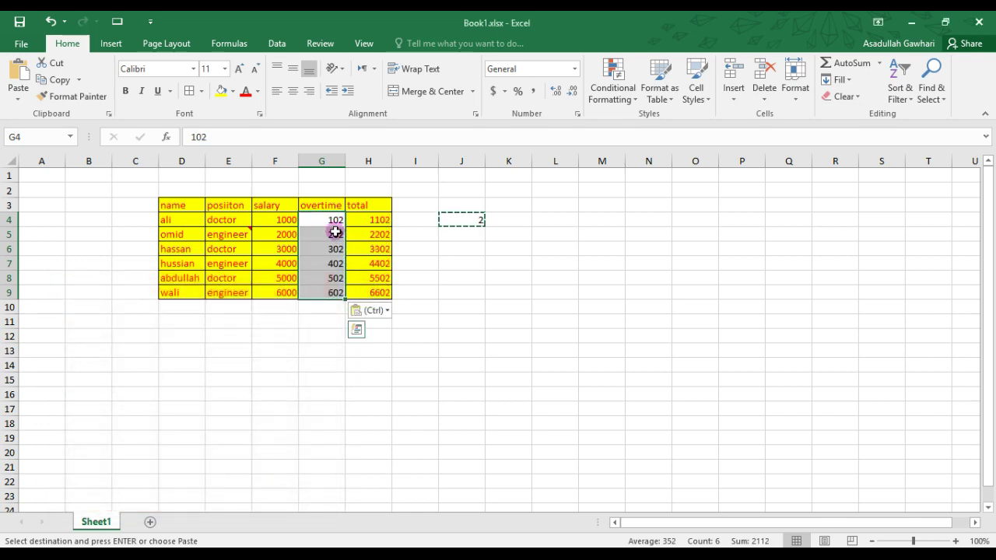
left_click(20, 98)
left_click(20, 97)
key("ctrl+z")
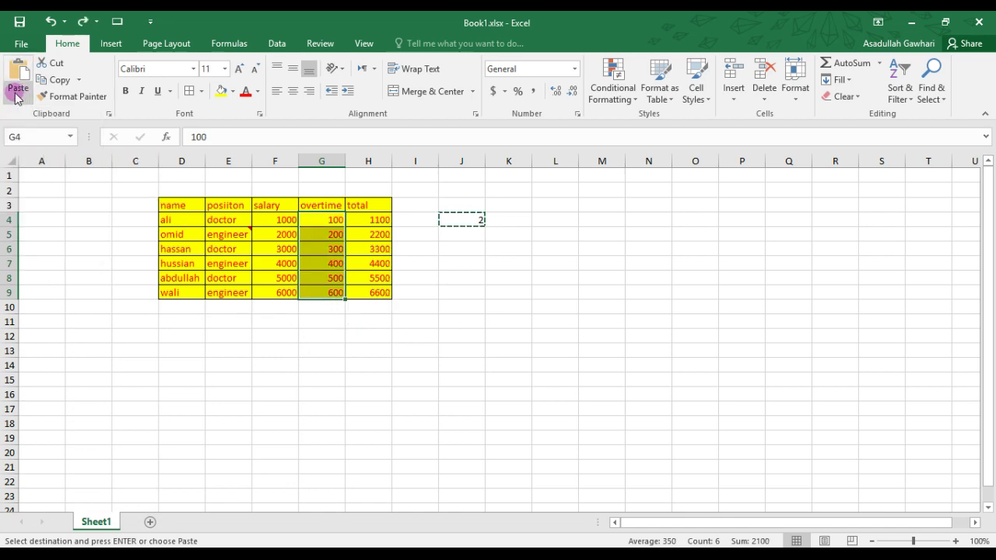
Subtract the copied 2 from overtime G4:G9 with Paste Special
left_click(20, 97)
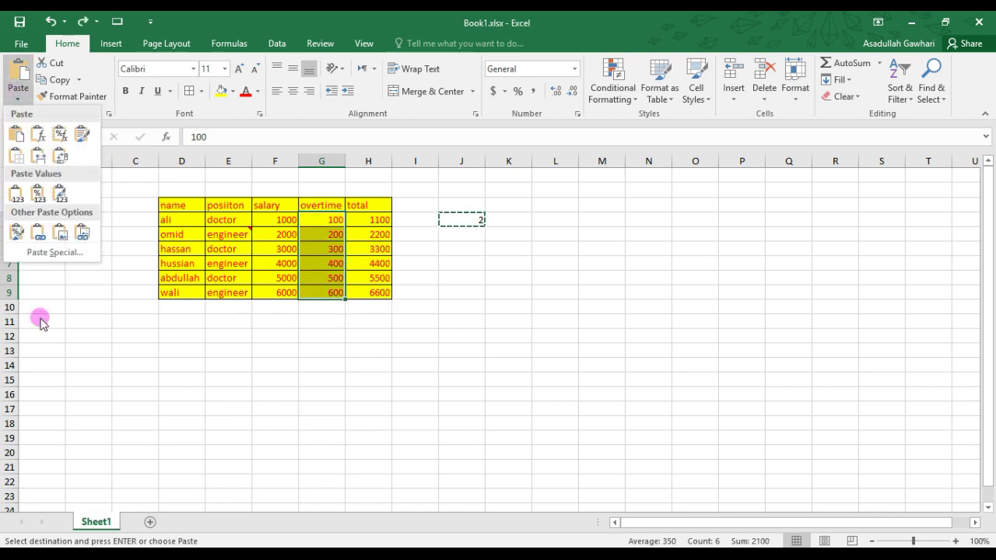
left_click(39, 251)
left_click_drag(223, 290, 791, 200)
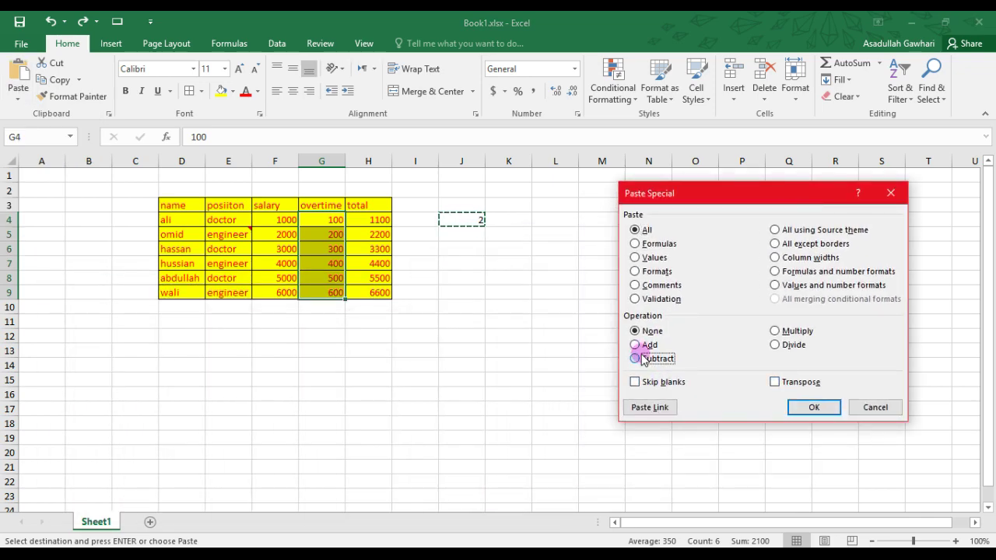
left_click(641, 359)
left_click(813, 408)
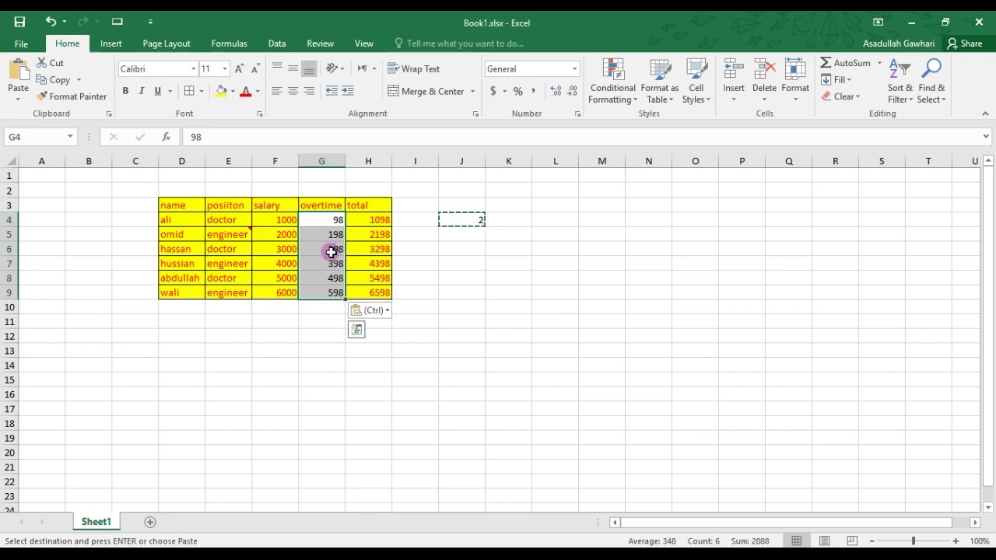
Undo the subtraction, then multiply overtime by 2 with Paste Special and undo that too
key("ctrl+z")
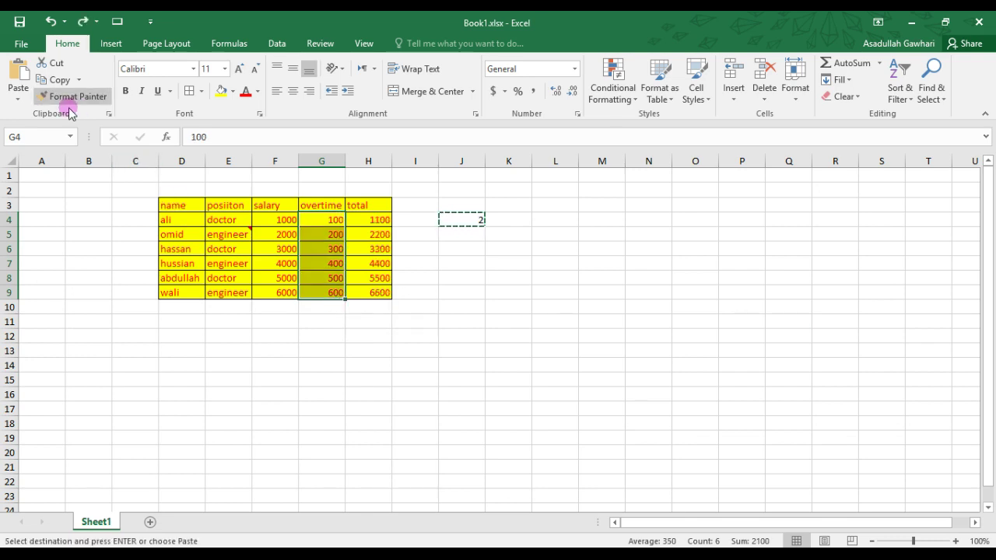
left_click(11, 97)
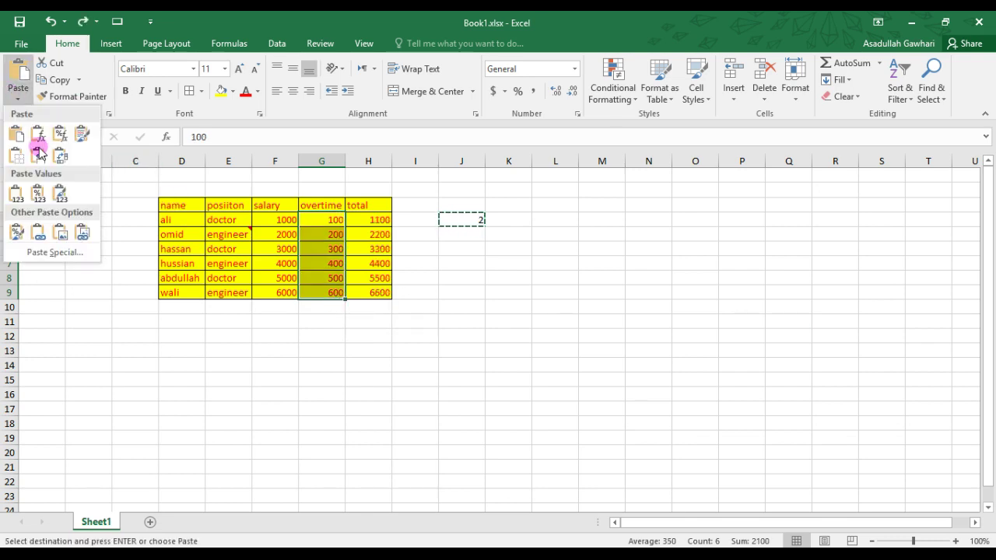
left_click(59, 256)
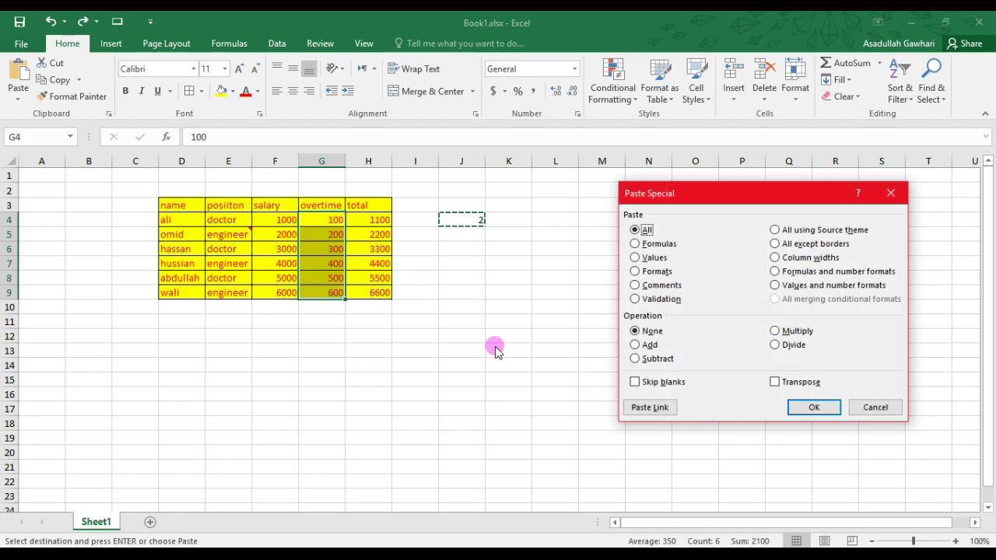
left_click(778, 331)
left_click(811, 408)
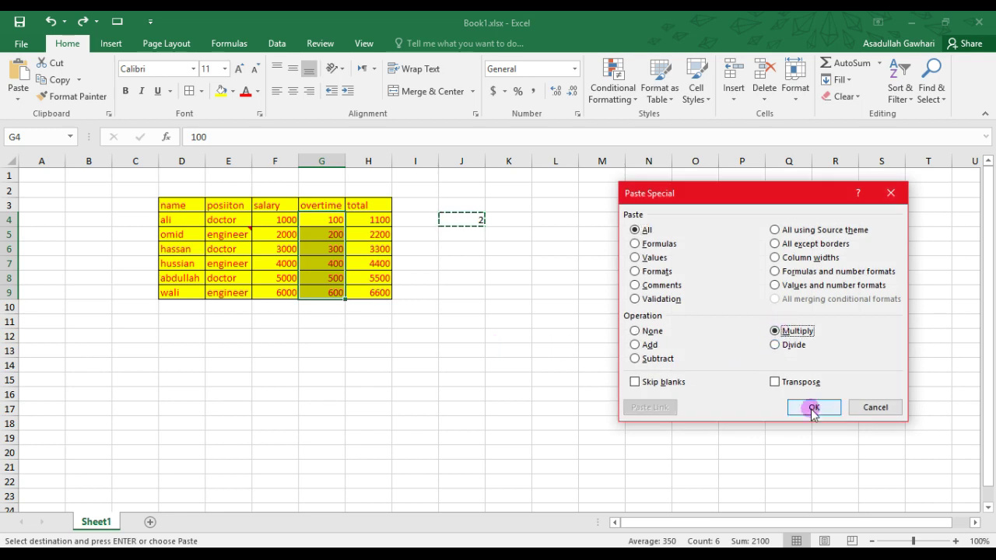
left_click(811, 408)
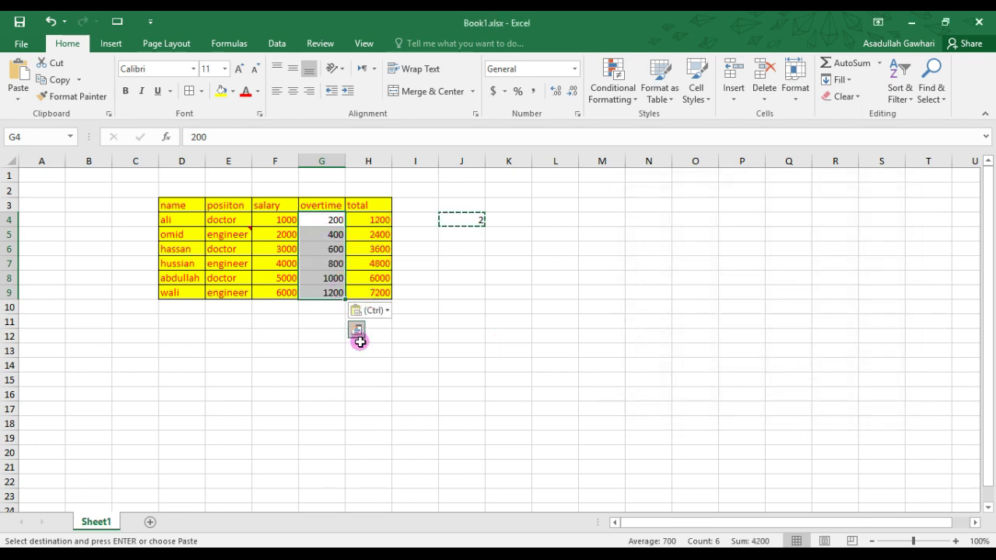
key("ctrl+z")
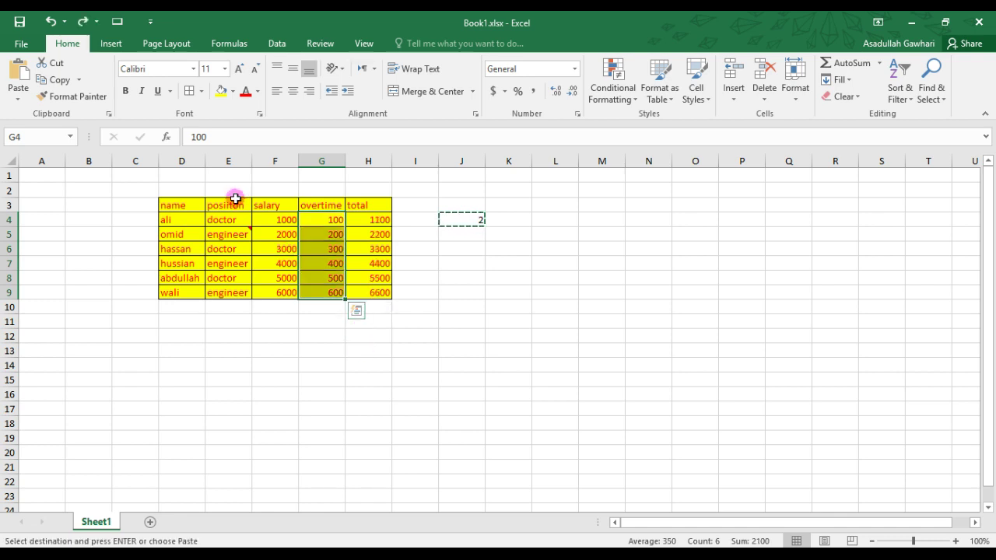
Divide overtime by 2, undo it and the 2 in J4, then select D3:H9
left_click(18, 103)
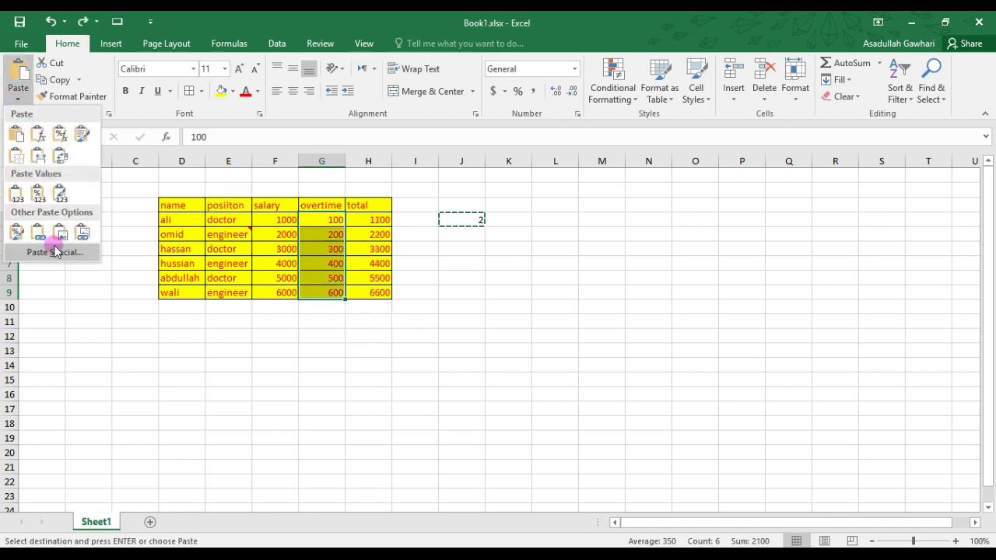
left_click(53, 250)
left_click(774, 344)
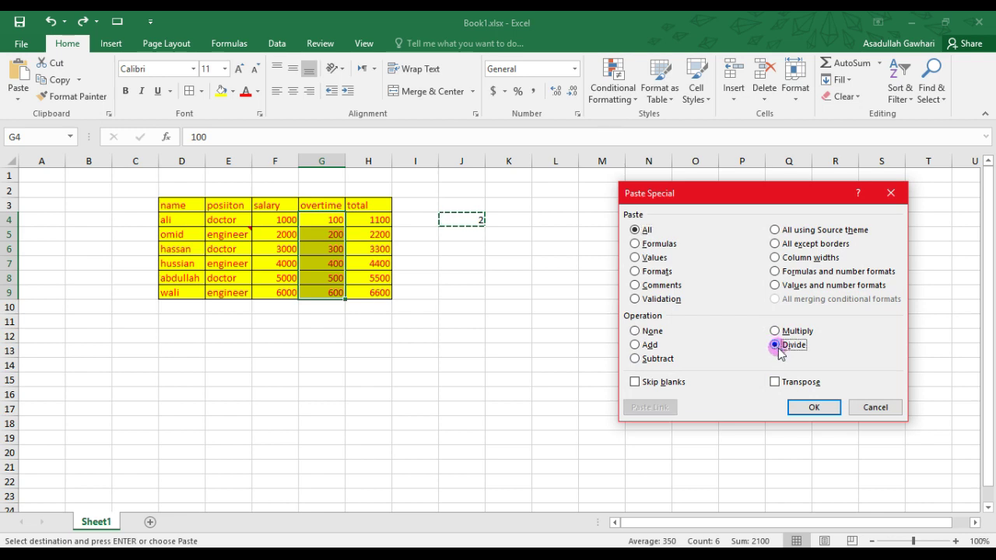
left_click(814, 407)
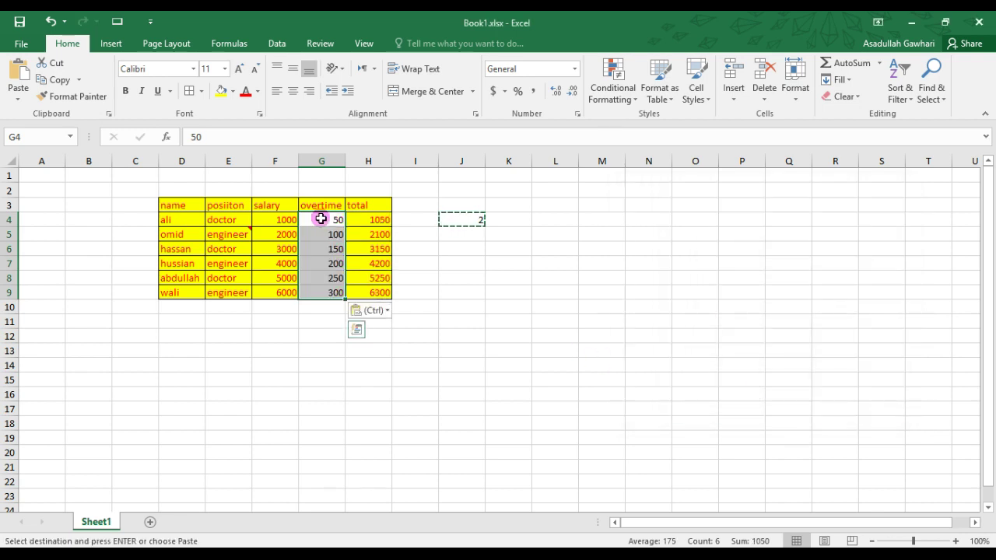
key("ctrl+z")
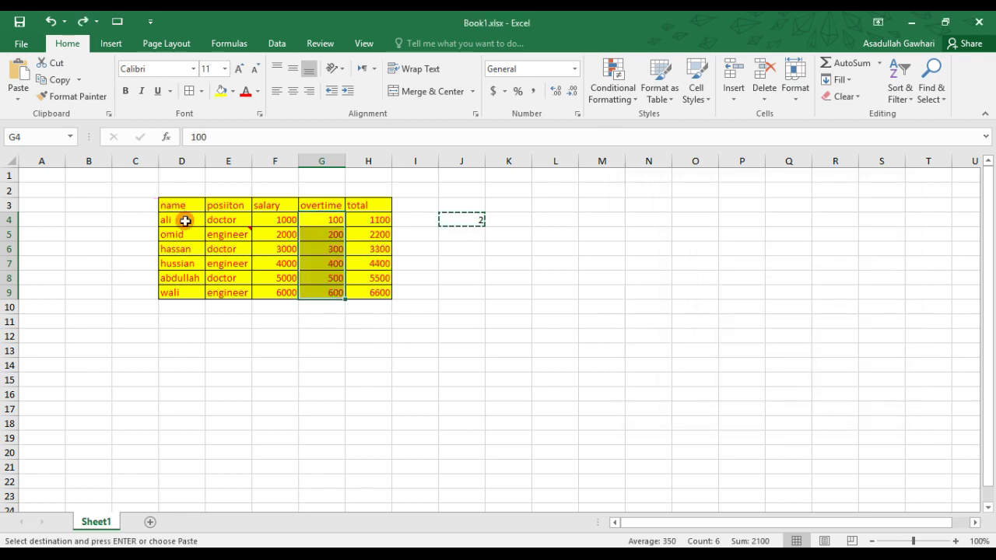
key("ctrl+z")
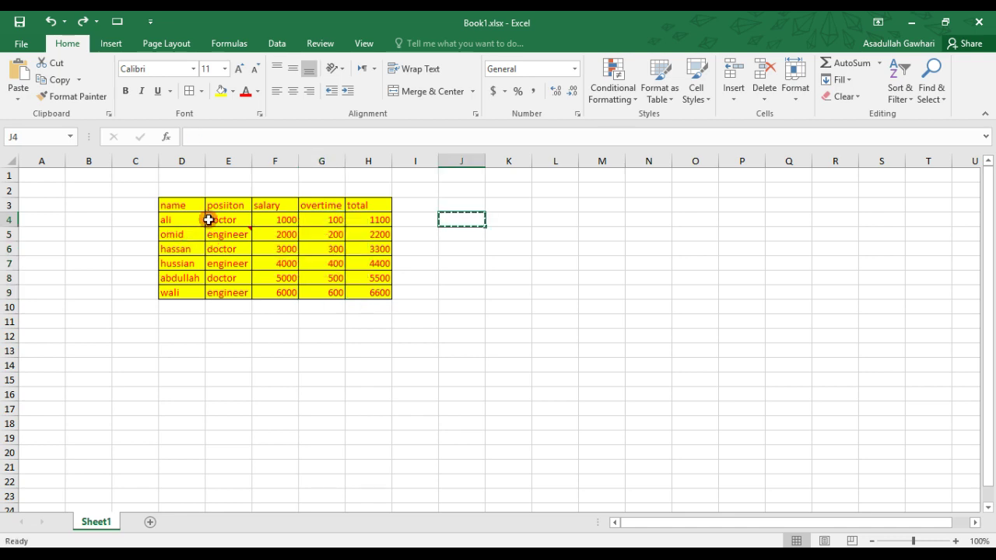
left_click_drag(180, 206, 365, 291)
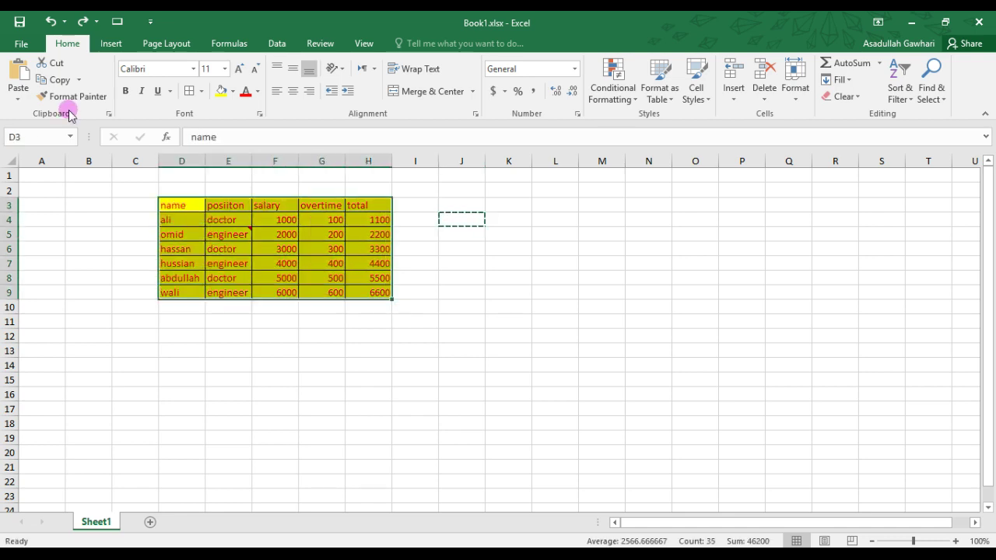
Open Paste Special and close it without pasting
left_click(18, 98)
left_click(57, 255)
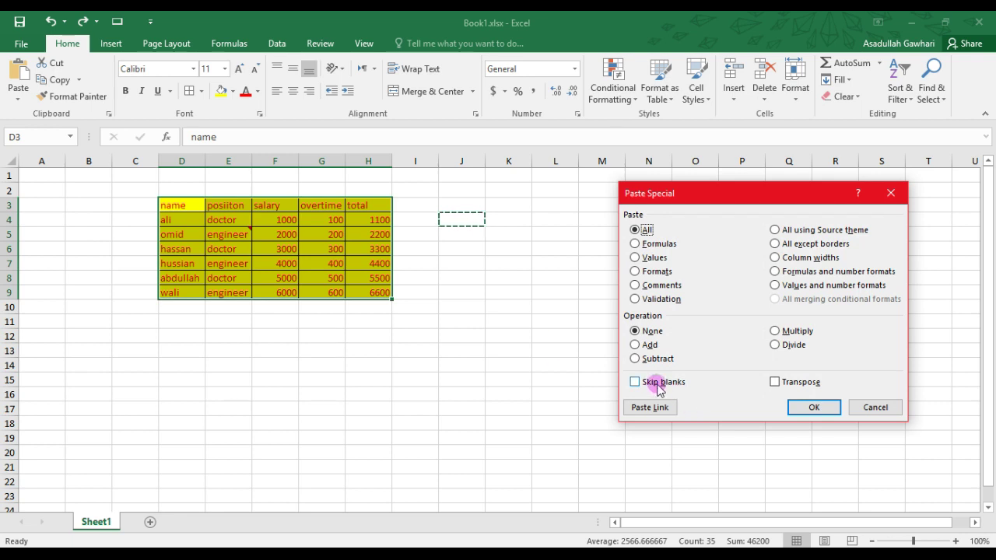
left_click(865, 408)
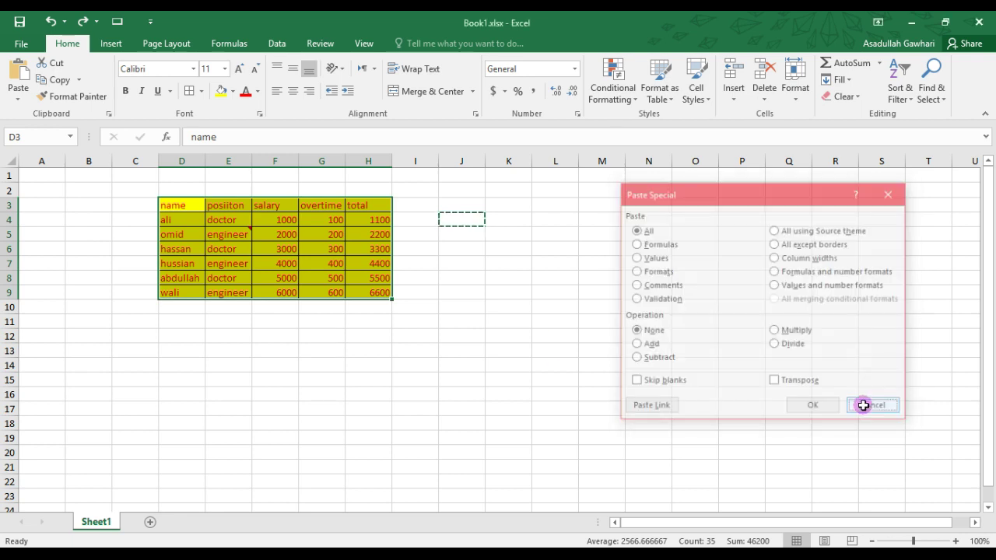
Clear the 'doctor' position in E6 and select the overtime value in G4
left_click(233, 250)
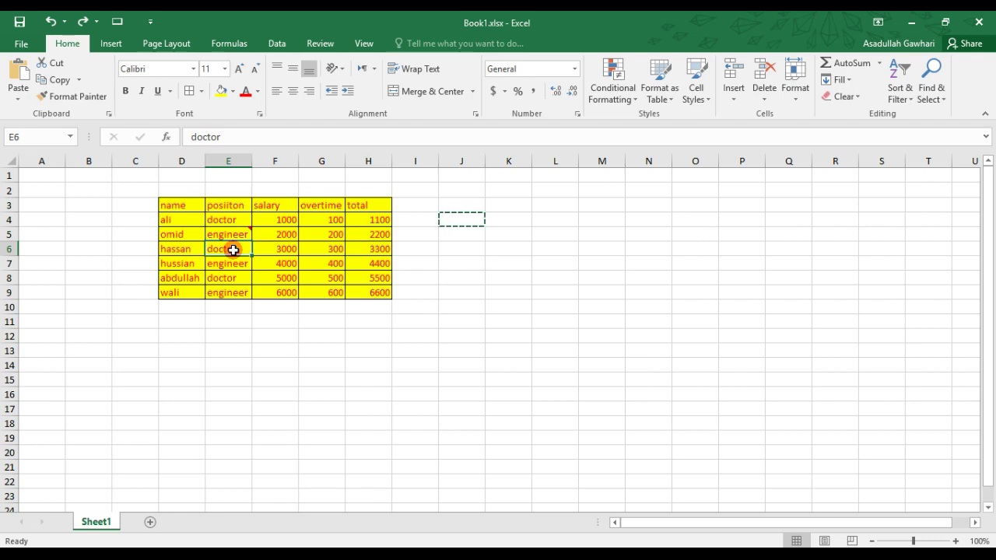
key("Delete")
left_click(332, 220)
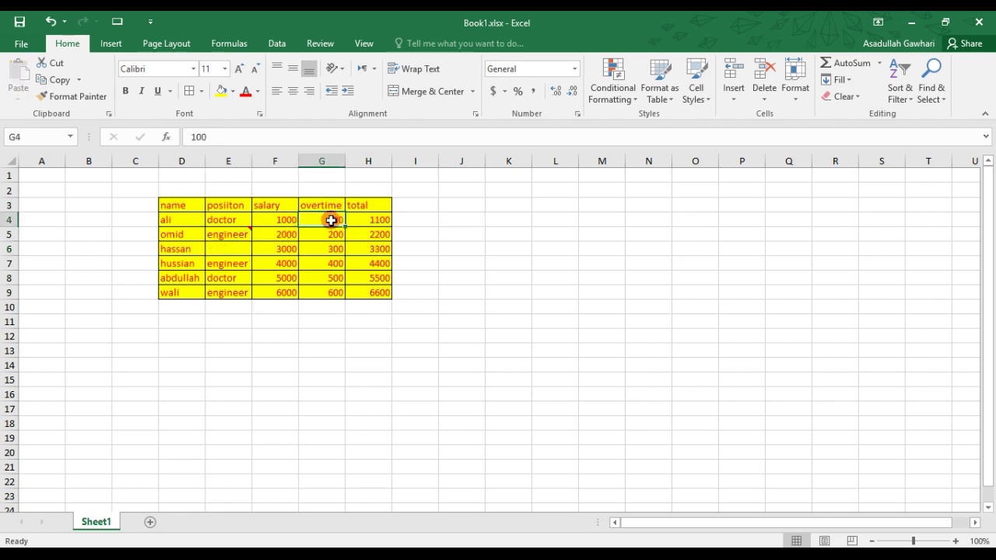
Clear the F7 salary, copy the table D3:H9 and pick M2 as destination
left_click(285, 267)
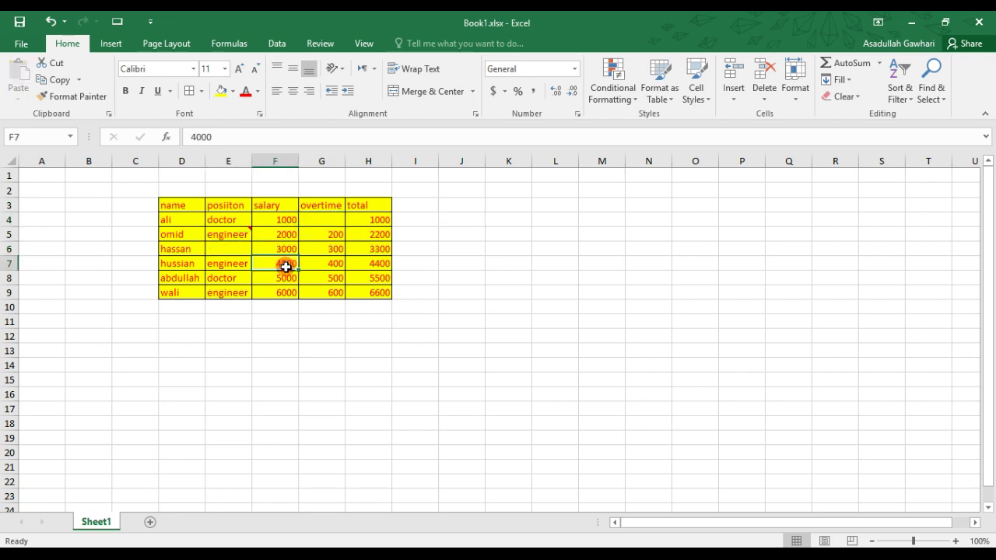
left_click_drag(189, 209, 361, 289)
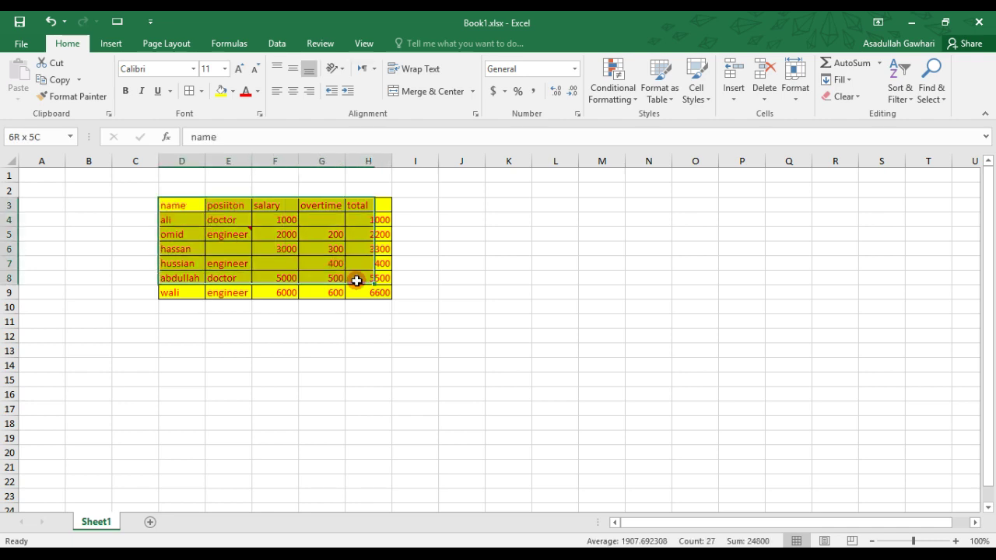
left_click(63, 80)
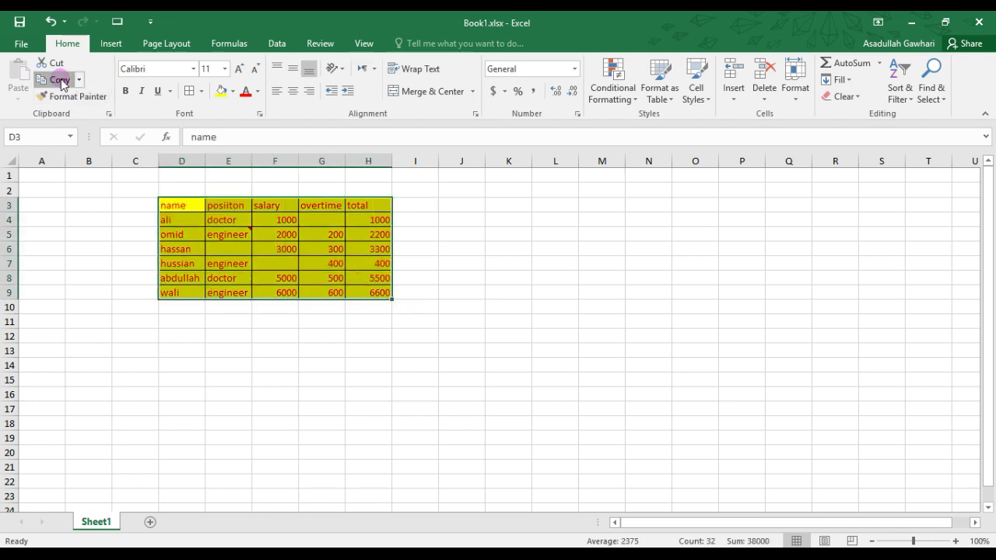
left_click(593, 191)
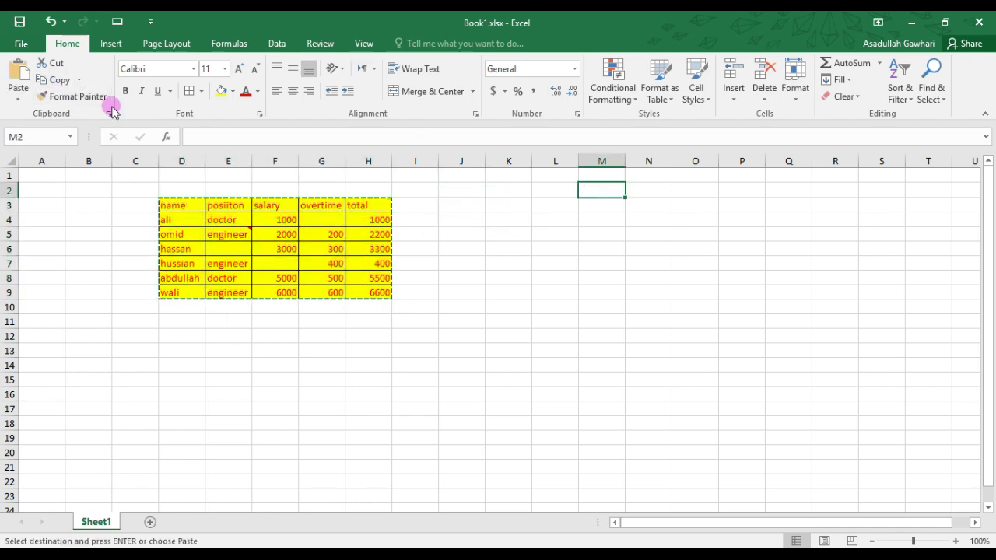
Paste the table at M2 with Skip blanks turned on, then undo that paste
left_click(18, 99)
left_click(52, 249)
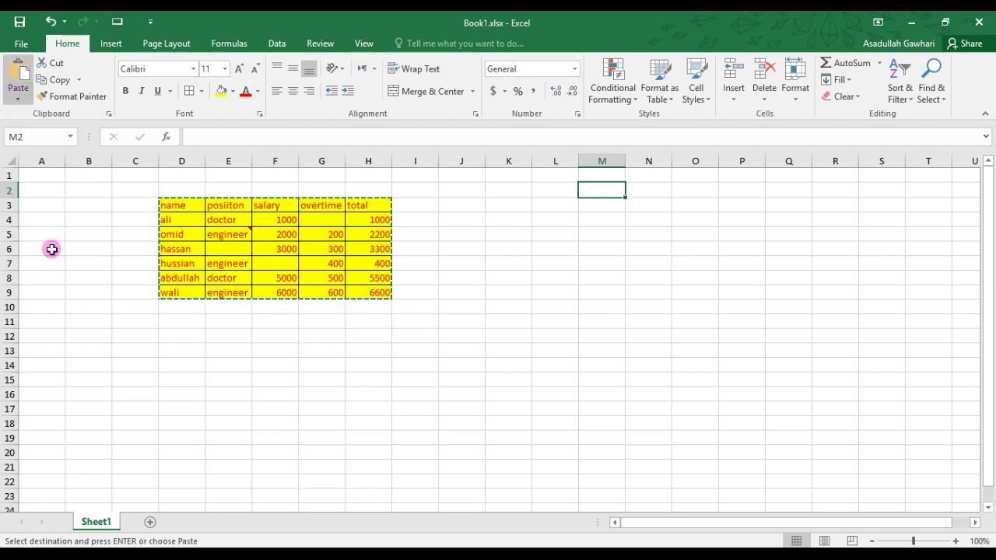
left_click(663, 382)
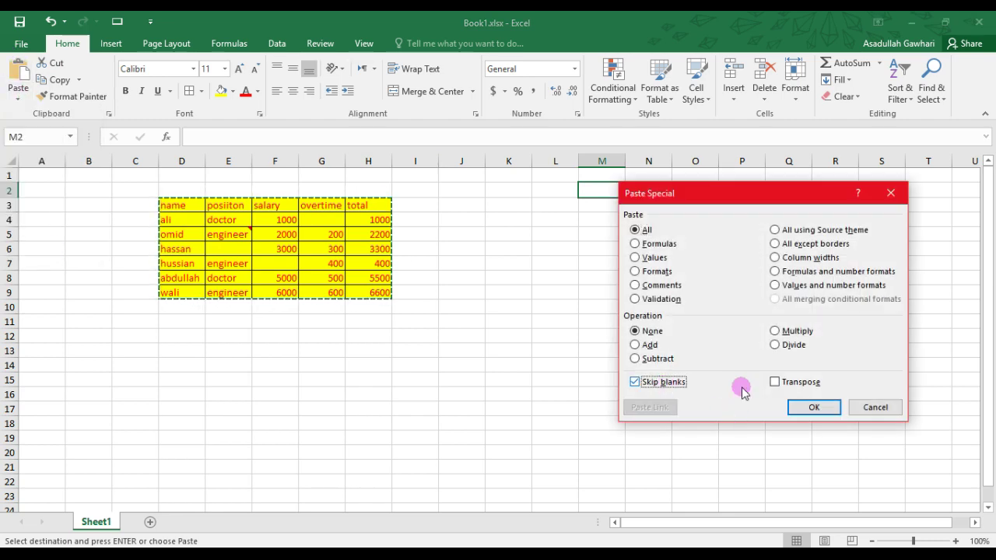
left_click(809, 407)
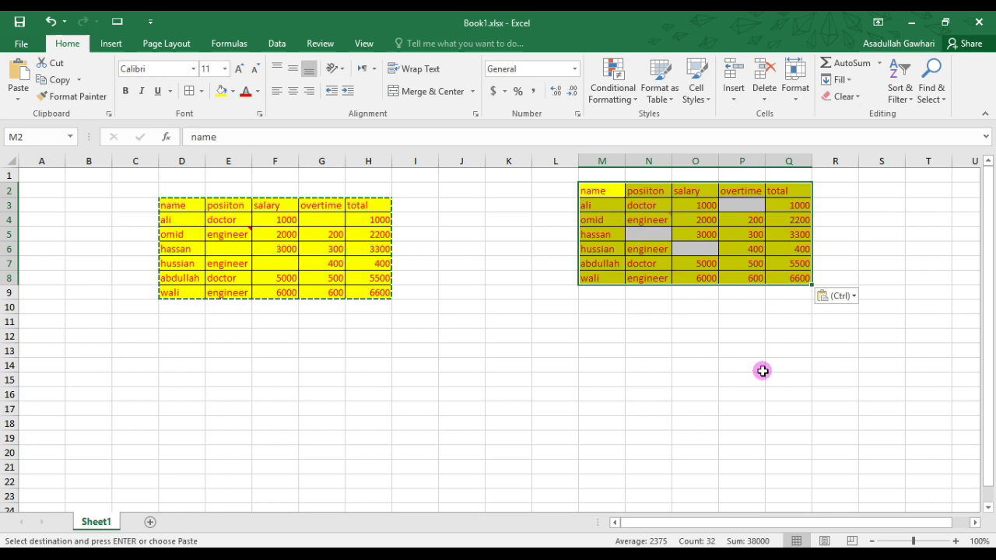
left_click(652, 233)
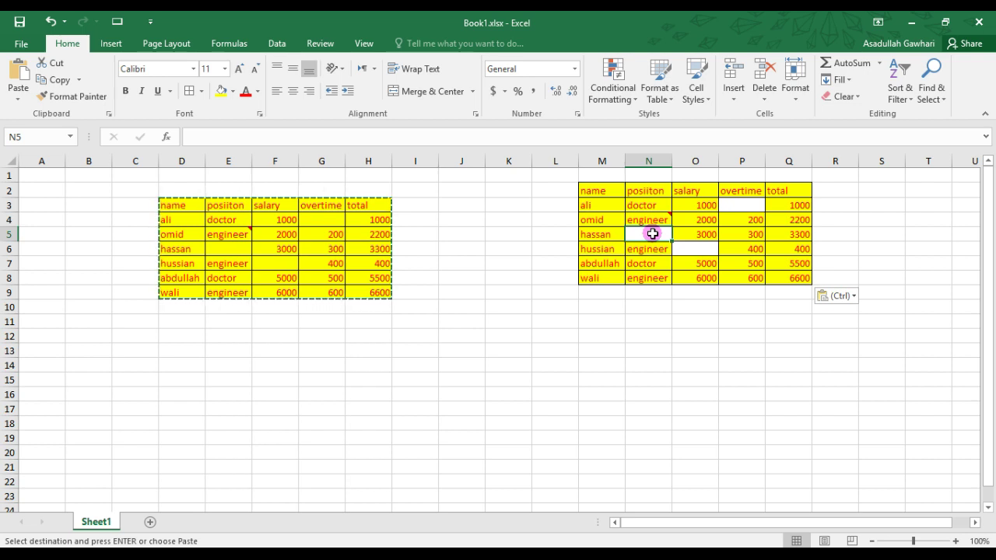
key("ctrl+z")
key("ctrl+z")
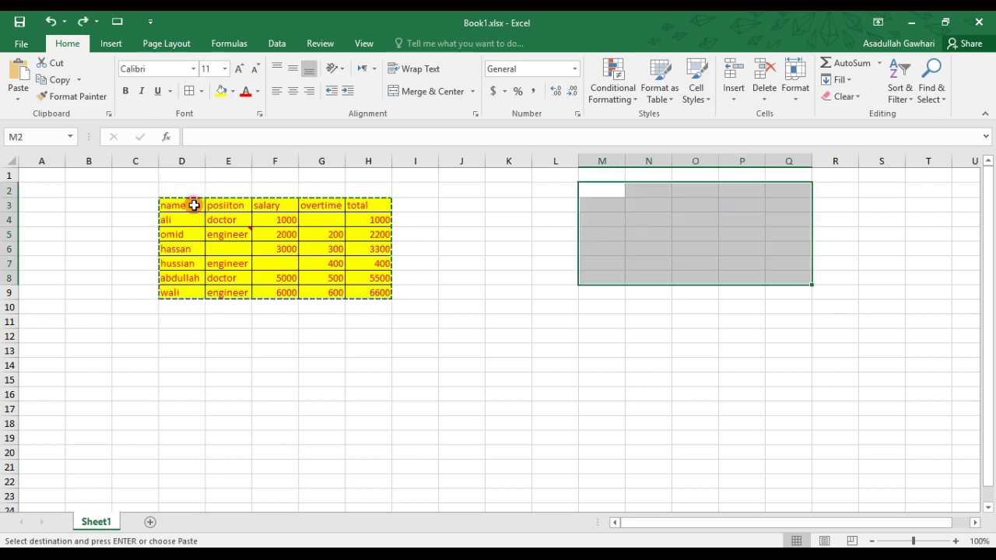
Try a Transpose paste special over D3:H9 and dismiss the can't-paste error
left_click_drag(193, 205, 380, 294)
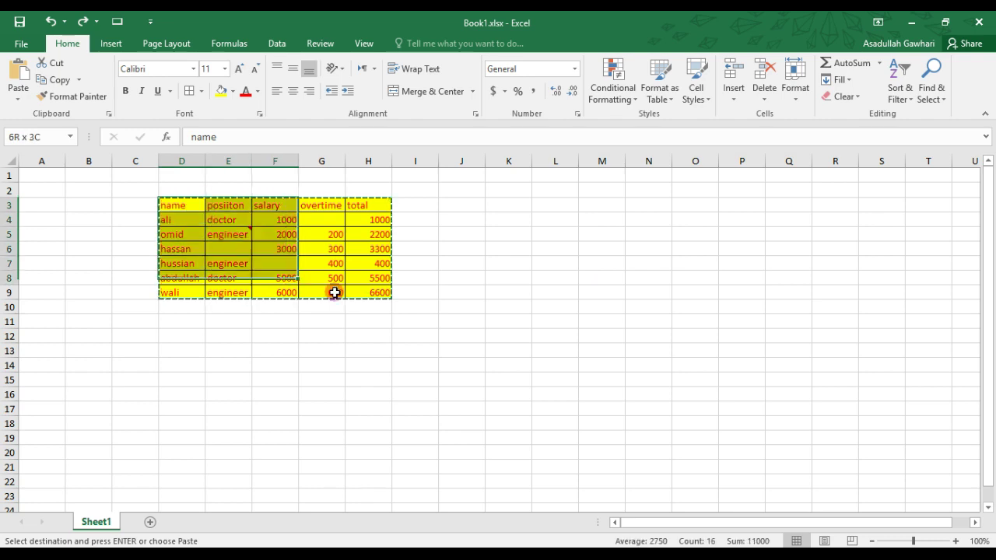
left_click(23, 100)
left_click(63, 251)
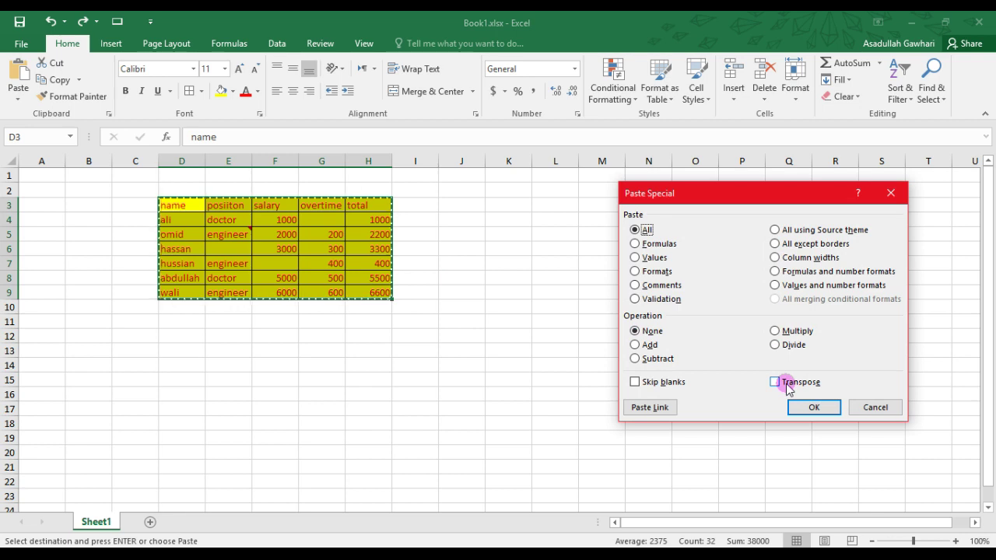
left_click(788, 386)
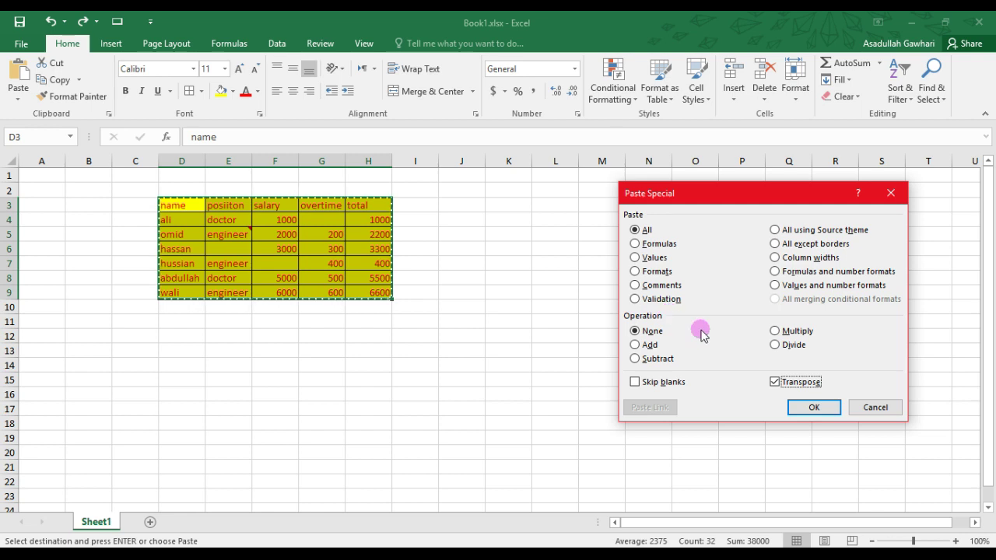
left_click(811, 409)
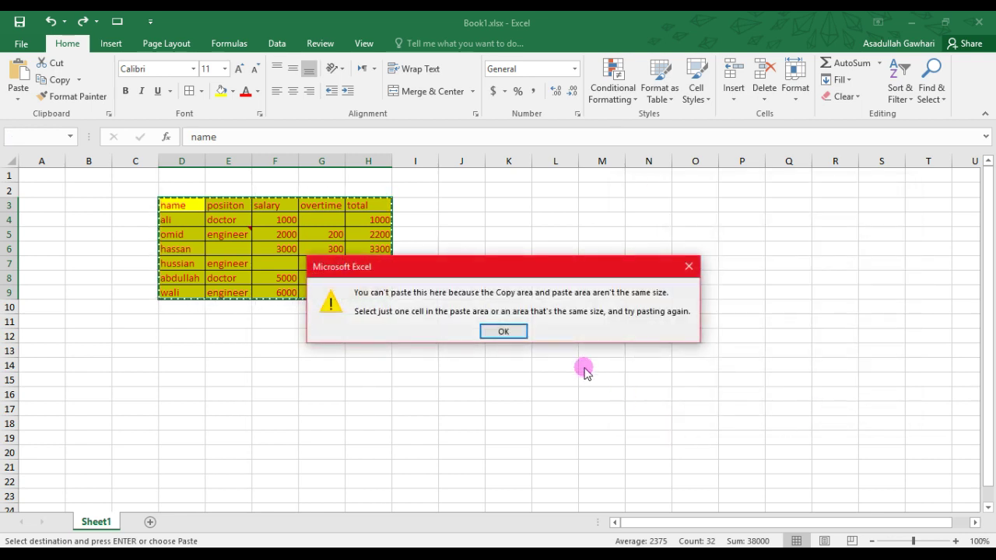
left_click(517, 333)
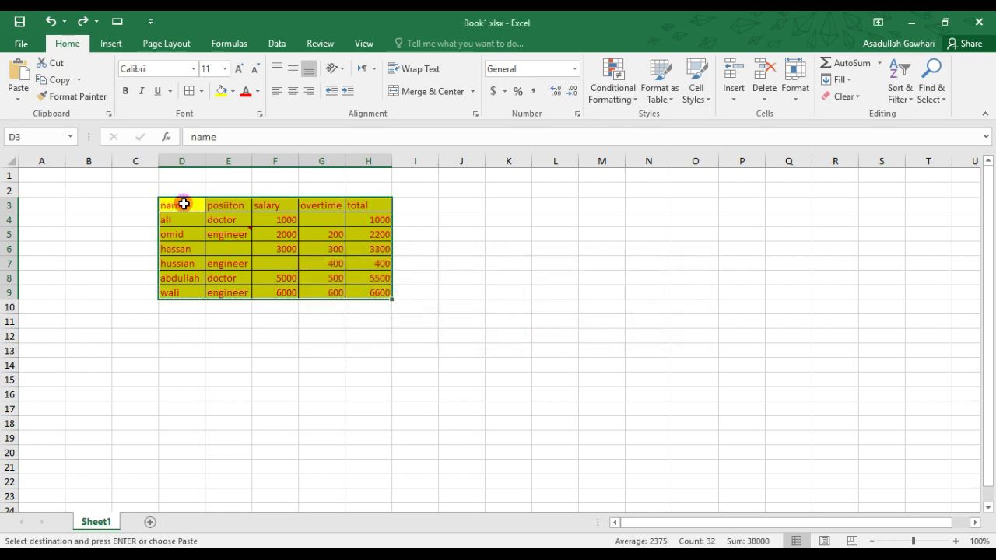
Retry the transposed paste over D3:H9, dismiss the error again, and open ali.xlsx
left_click_drag(183, 204, 381, 290)
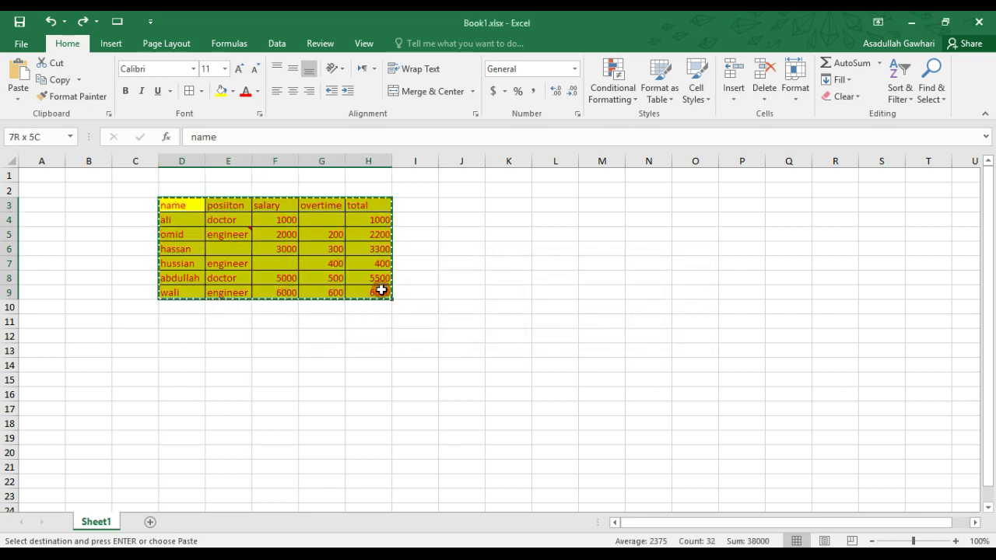
left_click(18, 92)
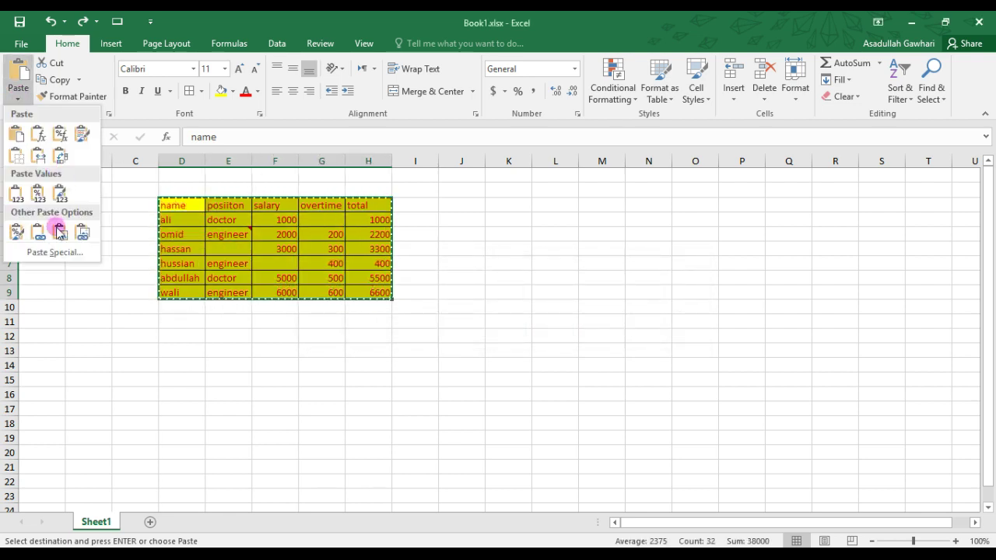
left_click(54, 253)
left_click(788, 384)
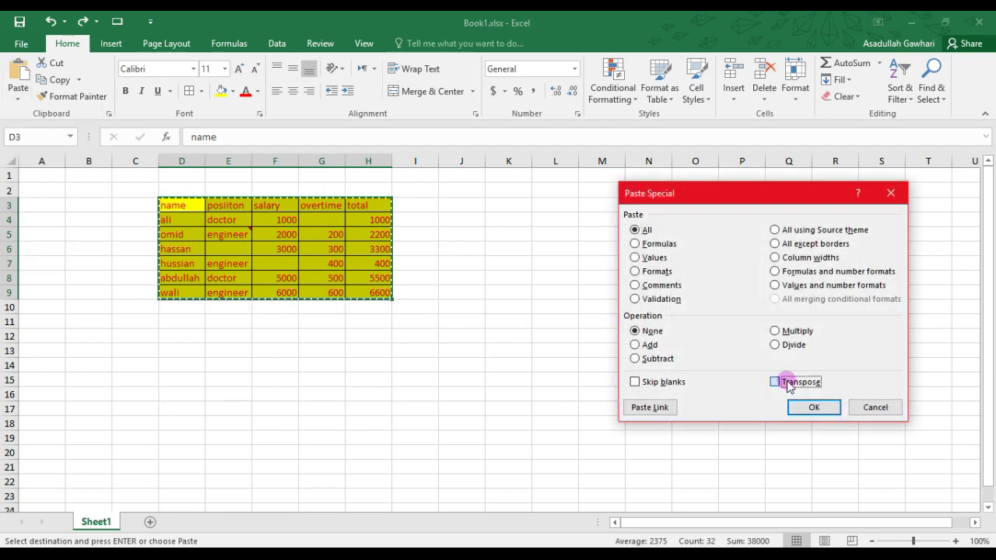
left_click(809, 407)
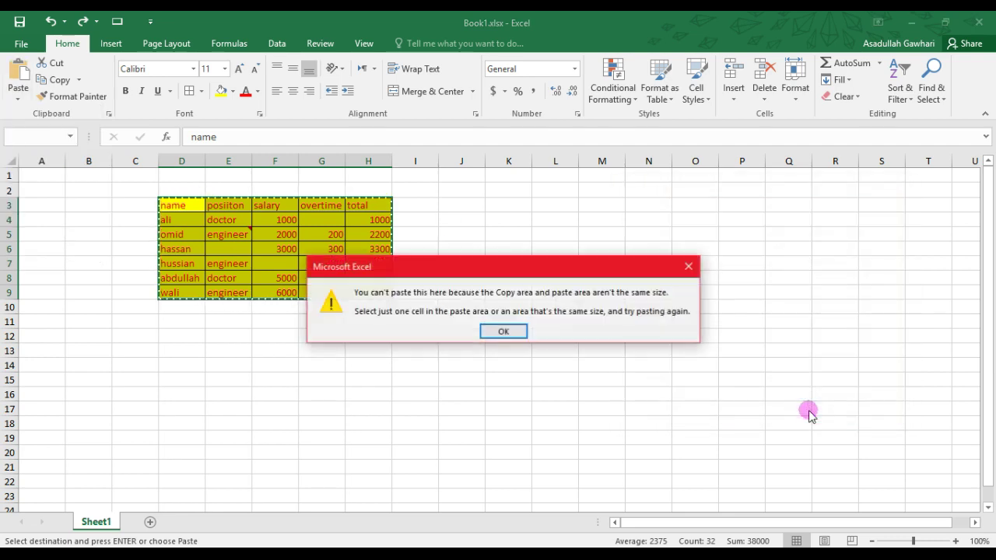
left_click(515, 331)
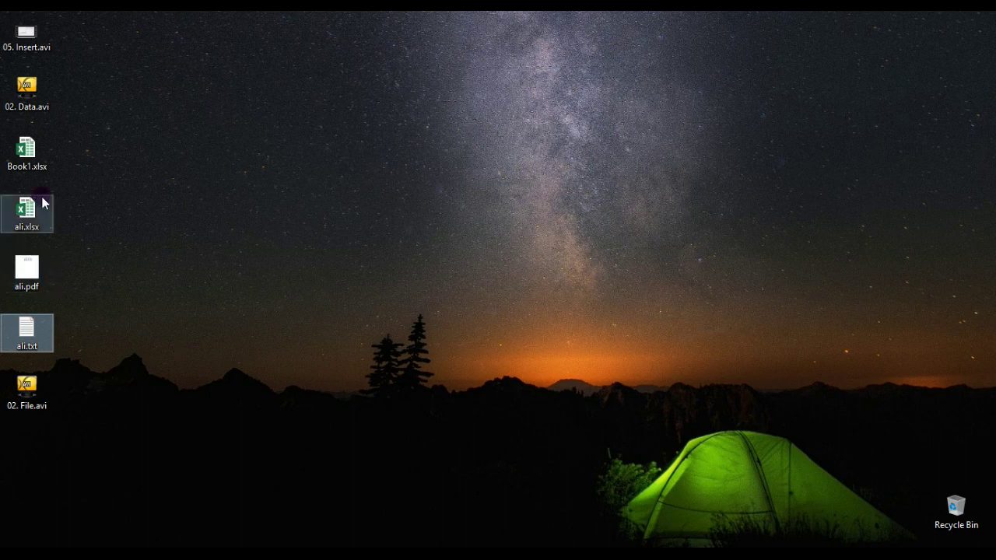
left_click(33, 217)
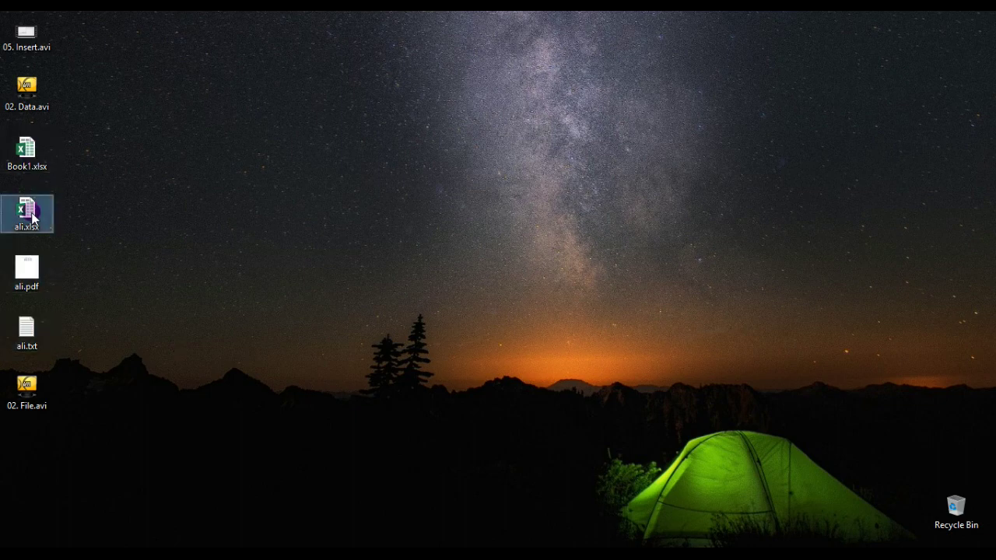
double_click(31, 217)
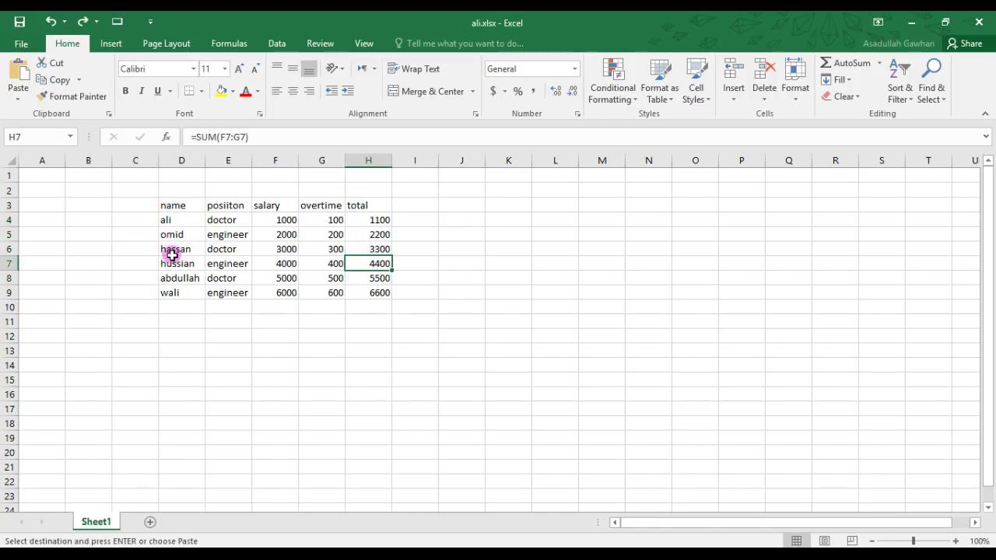
Copy the table D3:H9 and paste it transposed starting at M3
left_click_drag(176, 204, 366, 273)
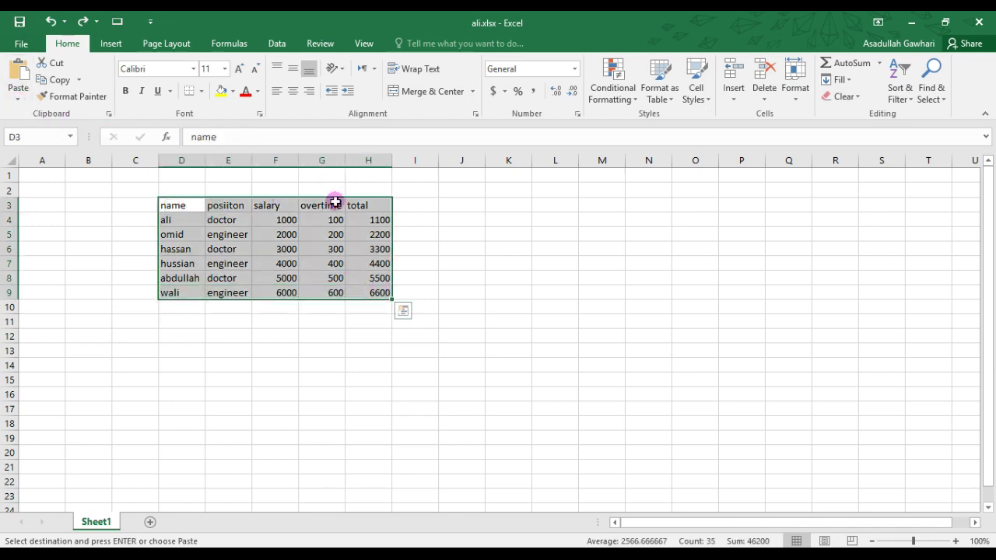
left_click(69, 81)
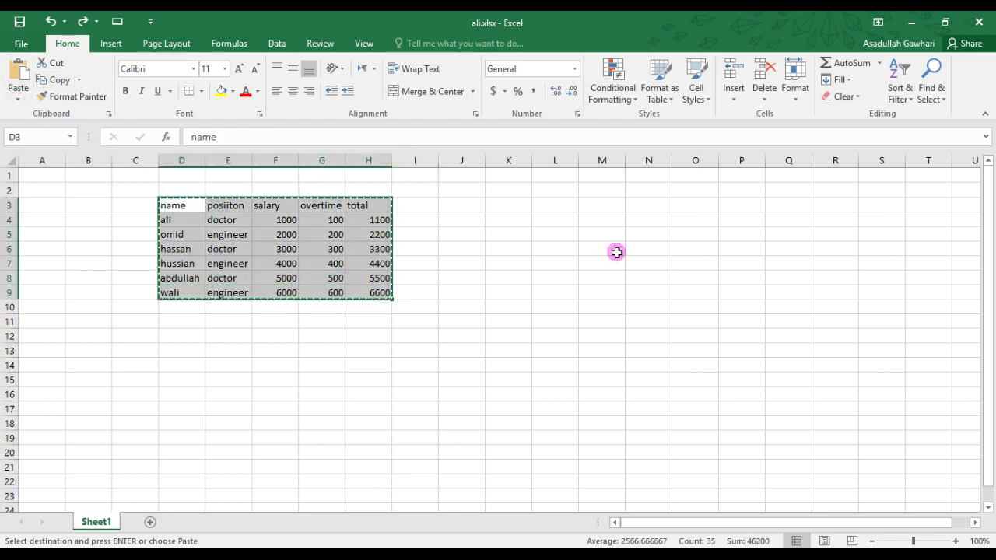
left_click(596, 204)
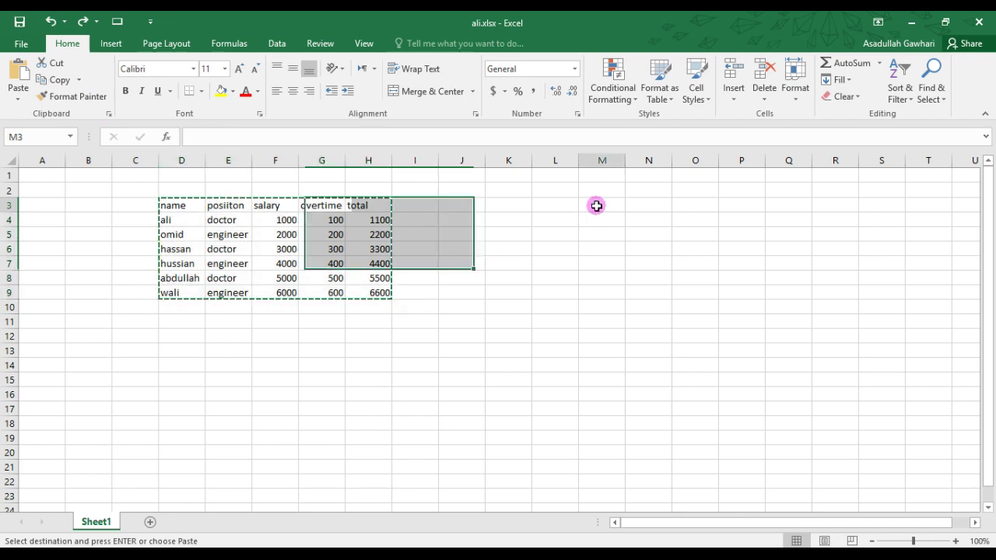
left_click(19, 99)
left_click(55, 252)
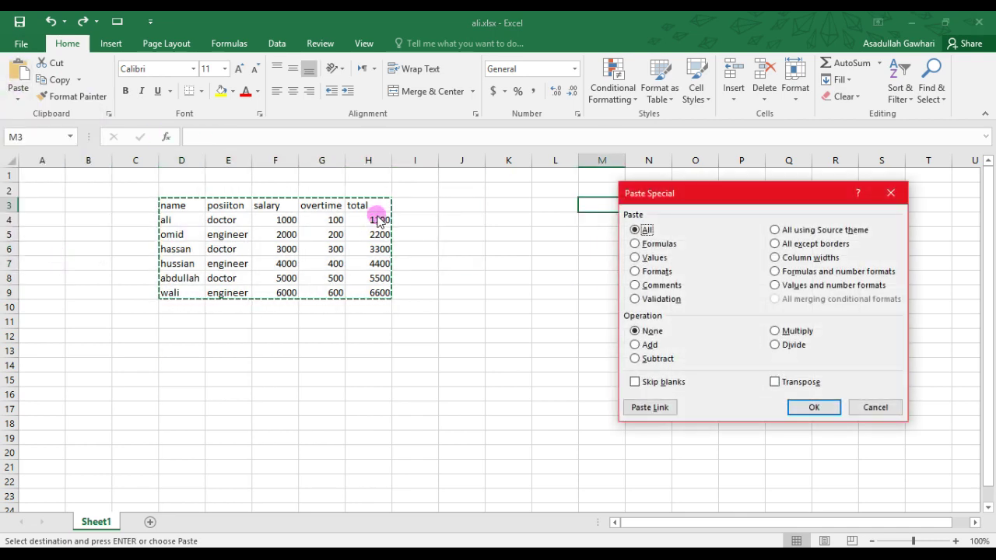
left_click(775, 381)
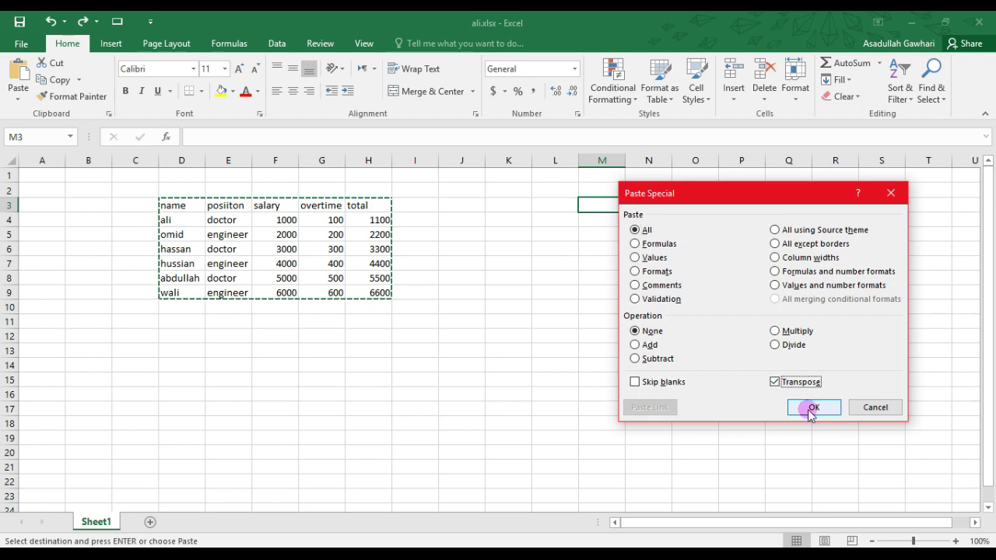
left_click(809, 409)
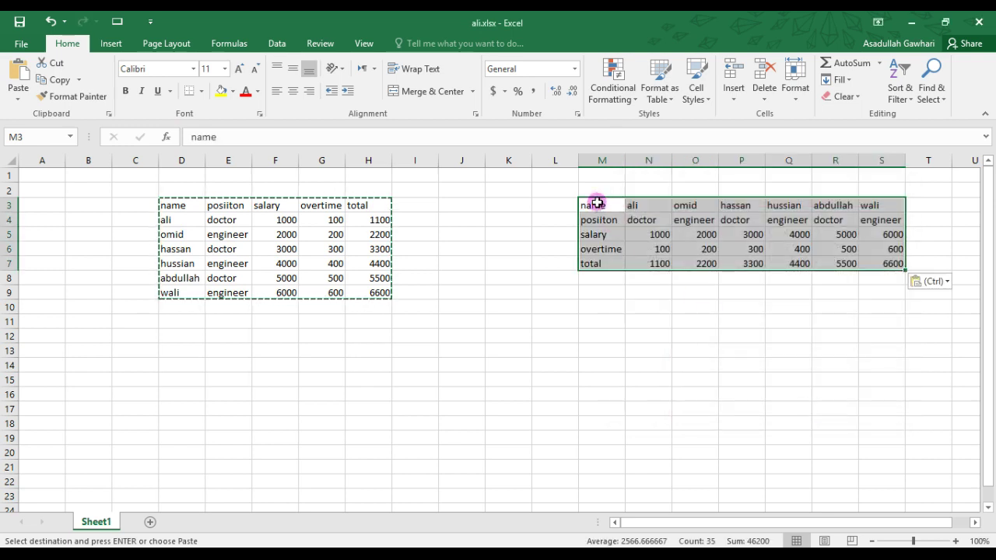
Check the transposed row labels in M5:M7 and the ali, omid and hassan columns
left_click(595, 204)
left_click(601, 234)
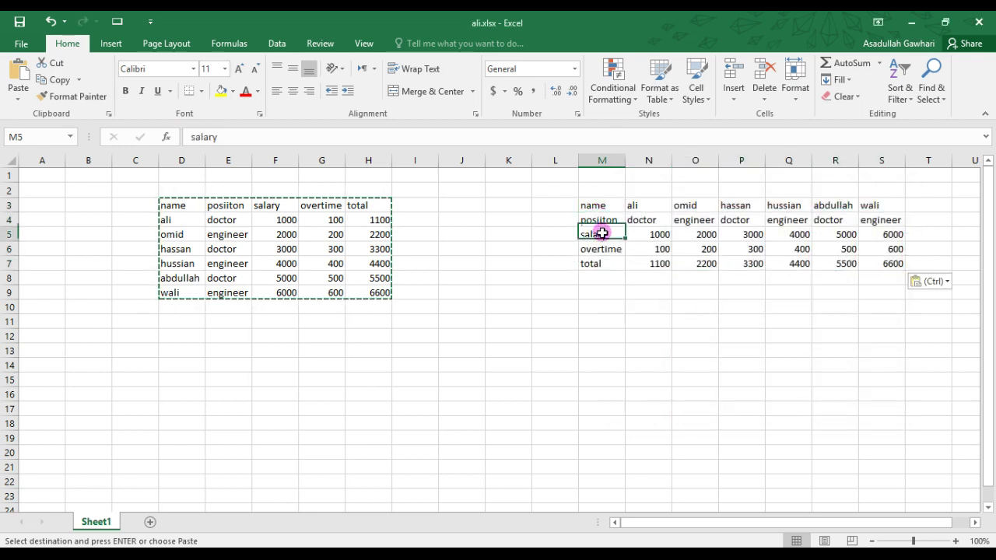
left_click(604, 246)
left_click(608, 262)
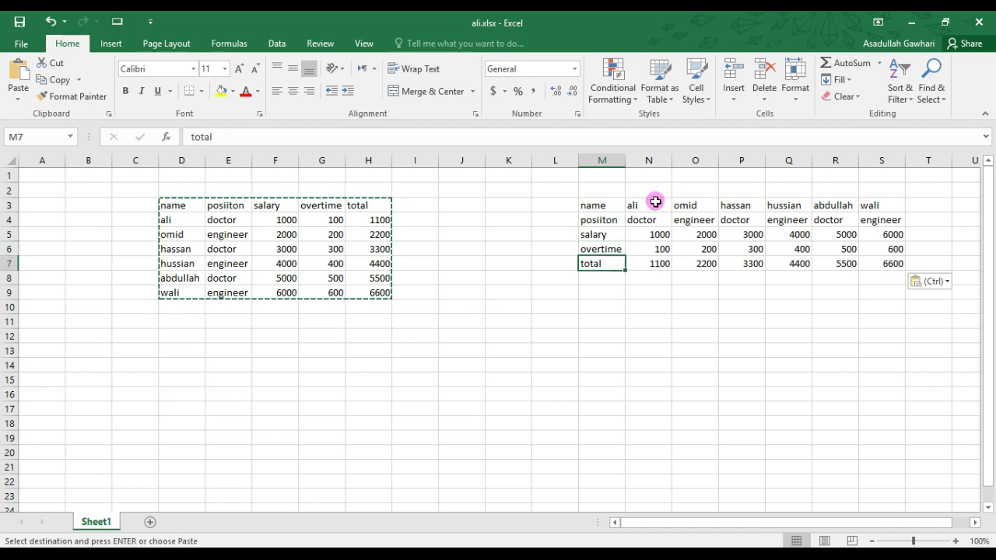
left_click_drag(655, 204, 655, 262)
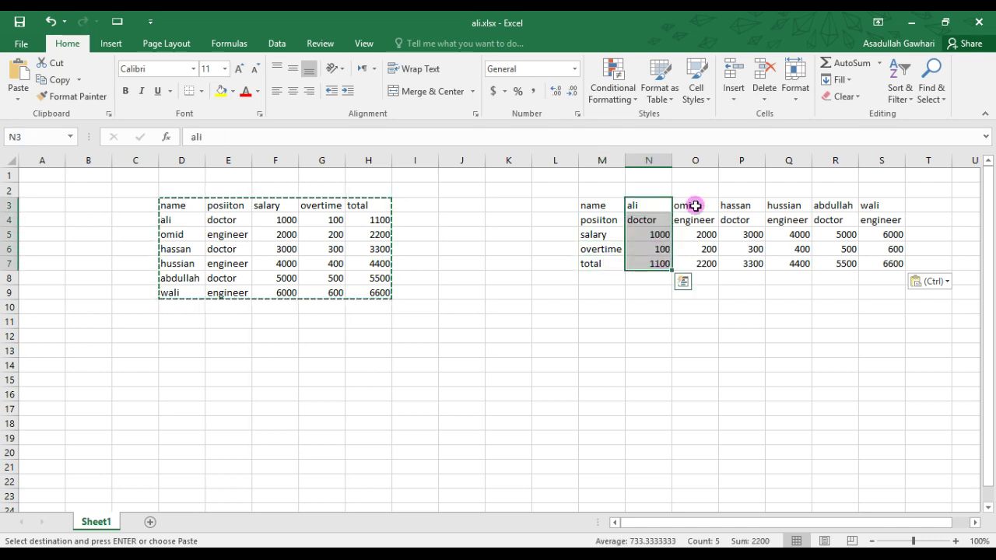
left_click_drag(694, 206, 704, 262)
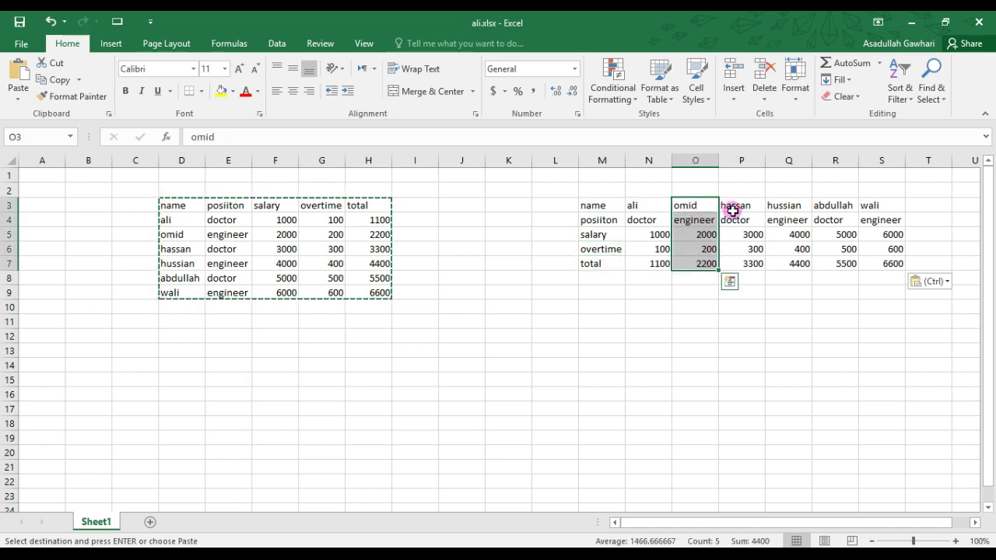
left_click_drag(732, 210, 742, 262)
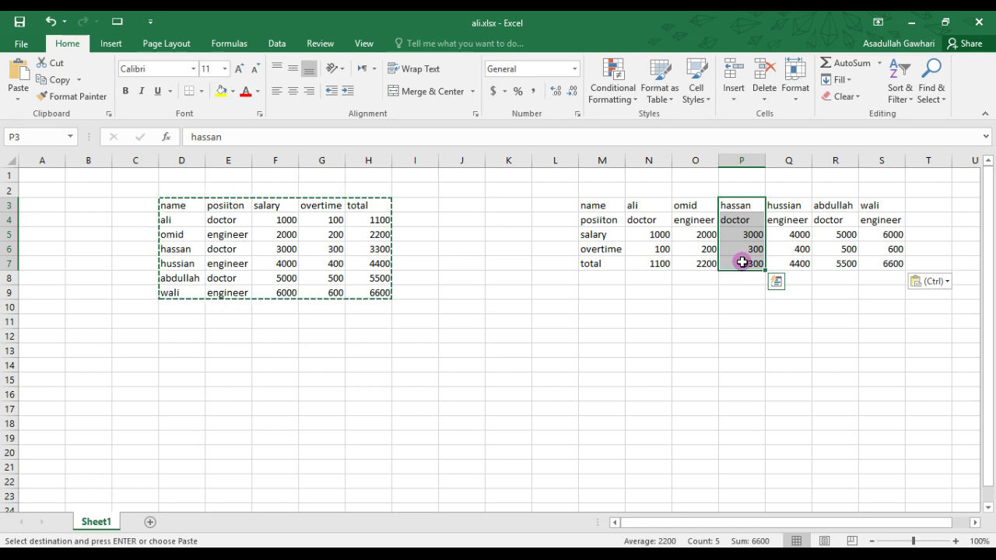
left_click(22, 113)
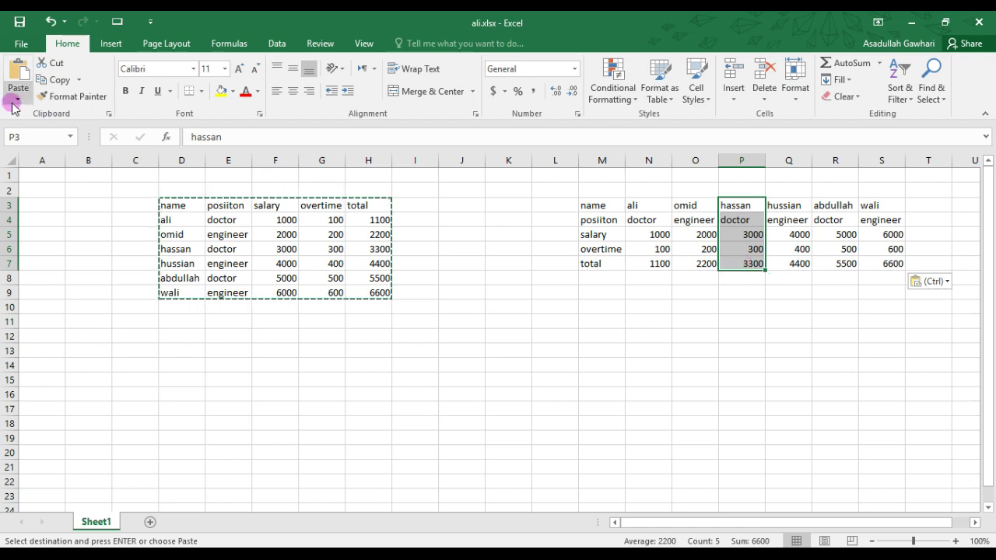
left_click(18, 105)
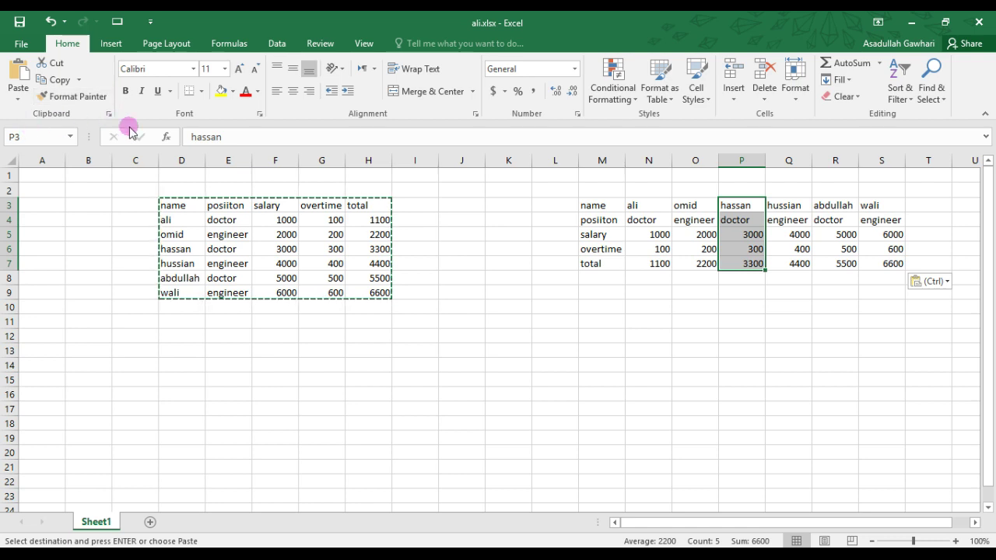
Enter ali, omid, hassan and hussian into J5, J6, J7 and J8
left_click(449, 234)
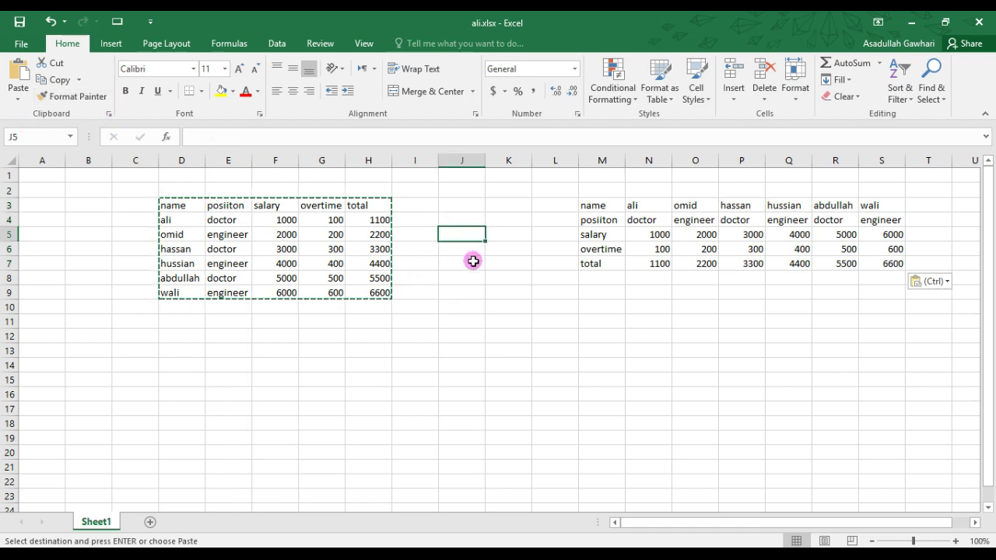
type("ali")
key("Return")
type("omid")
key("Return")
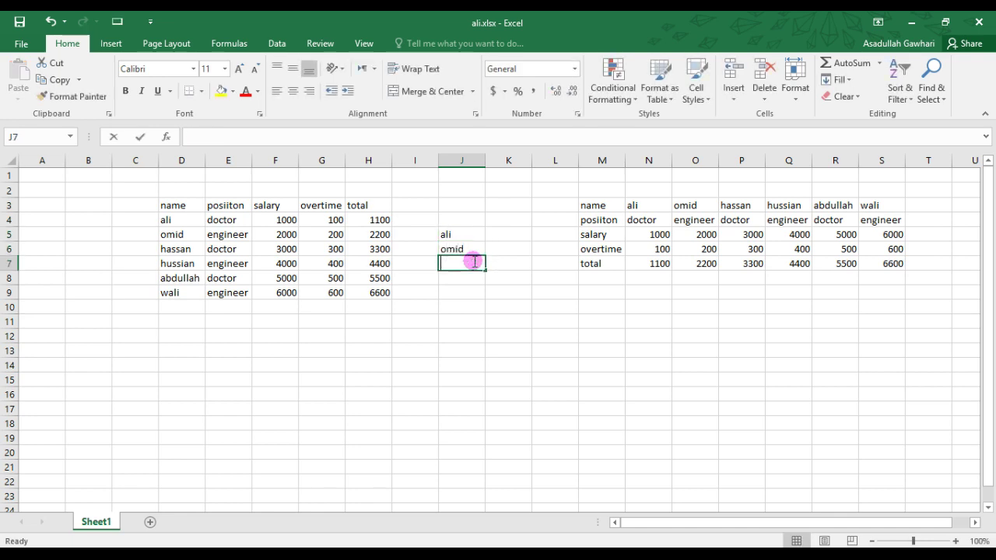
type("hassan")
key("Return")
type("hussian")
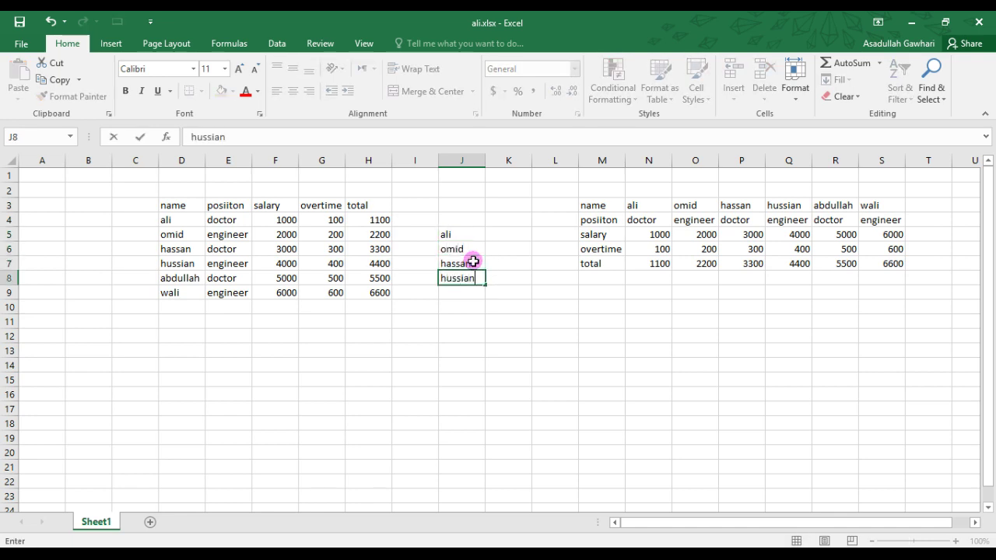
key("Return")
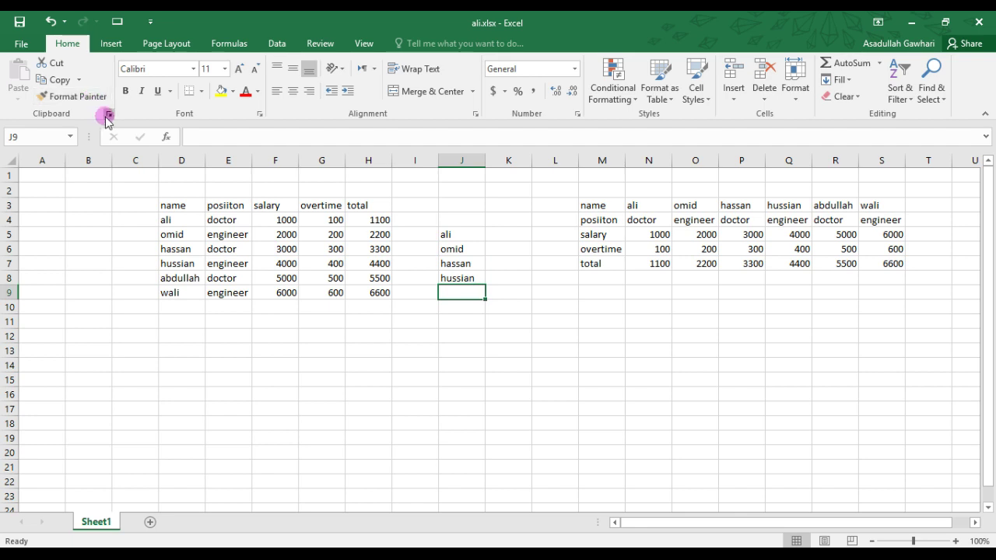
Show the Clipboard pane and copy the J5:J8 names into it one by one
left_click(108, 115)
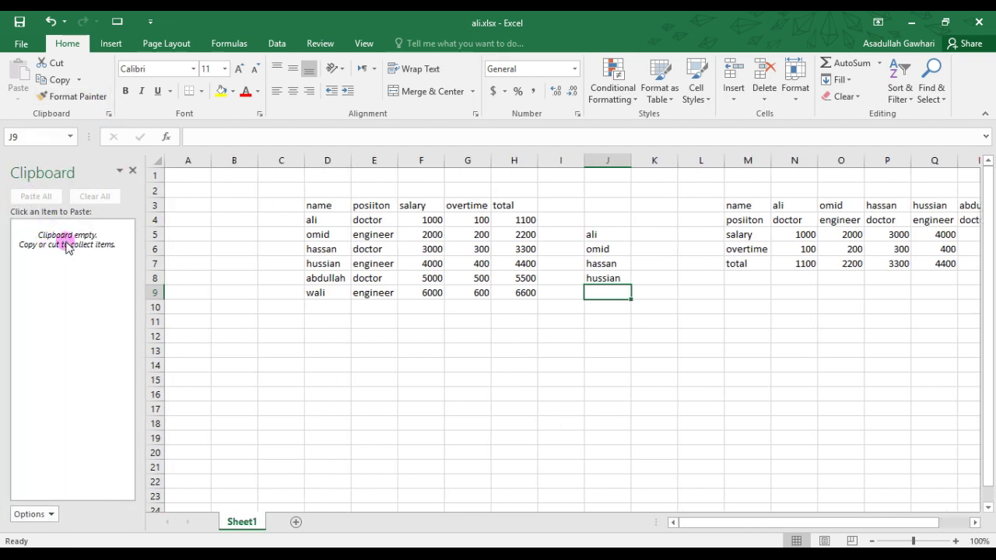
left_click(605, 237)
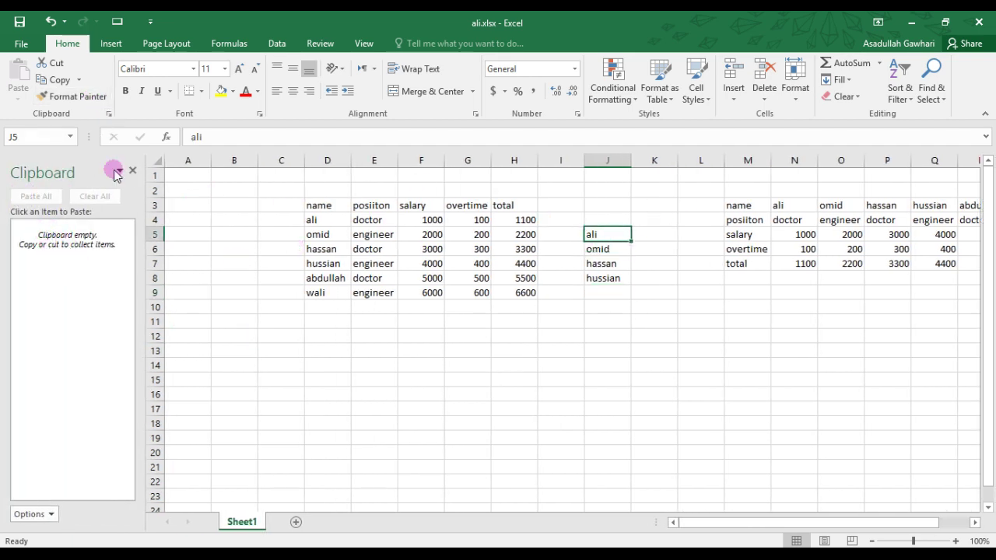
left_click(60, 79)
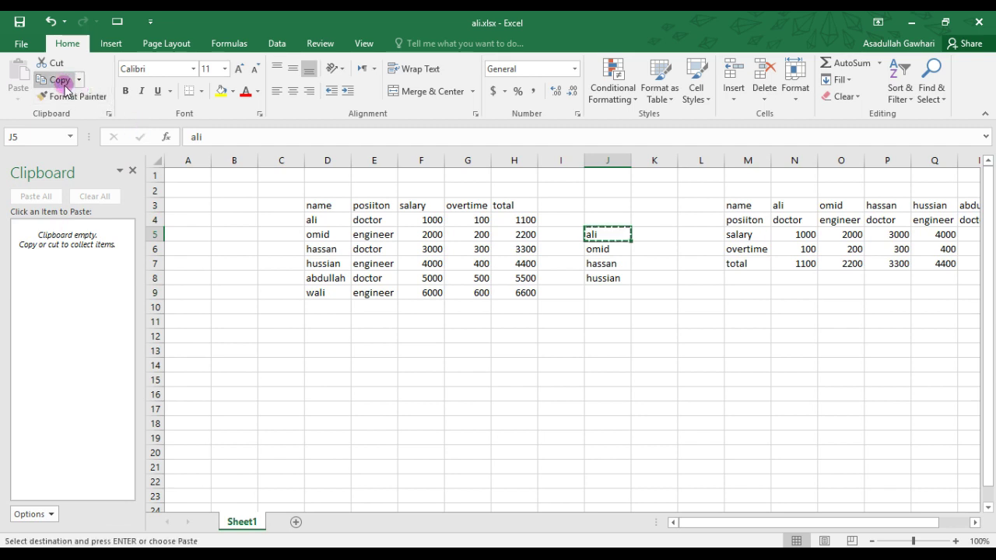
left_click(624, 247)
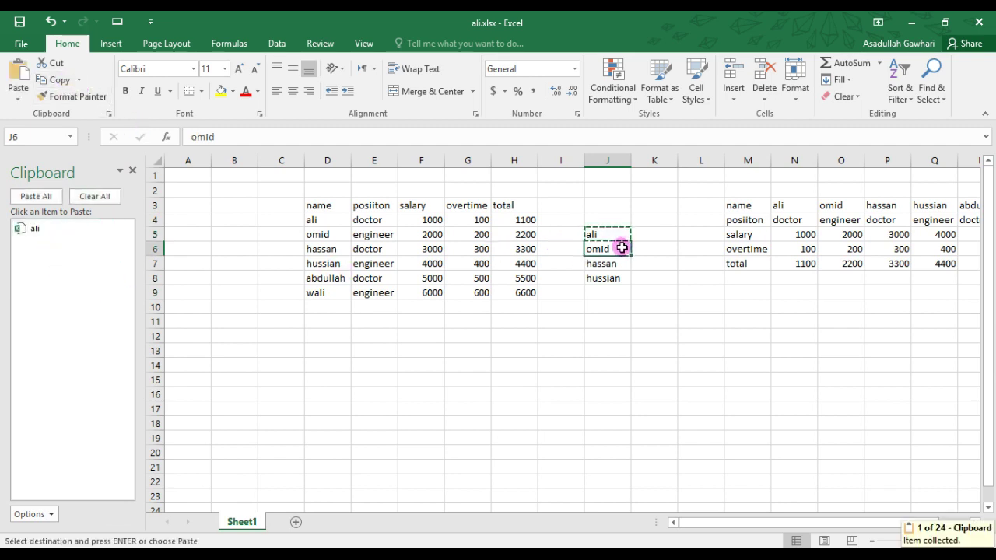
left_click(60, 84)
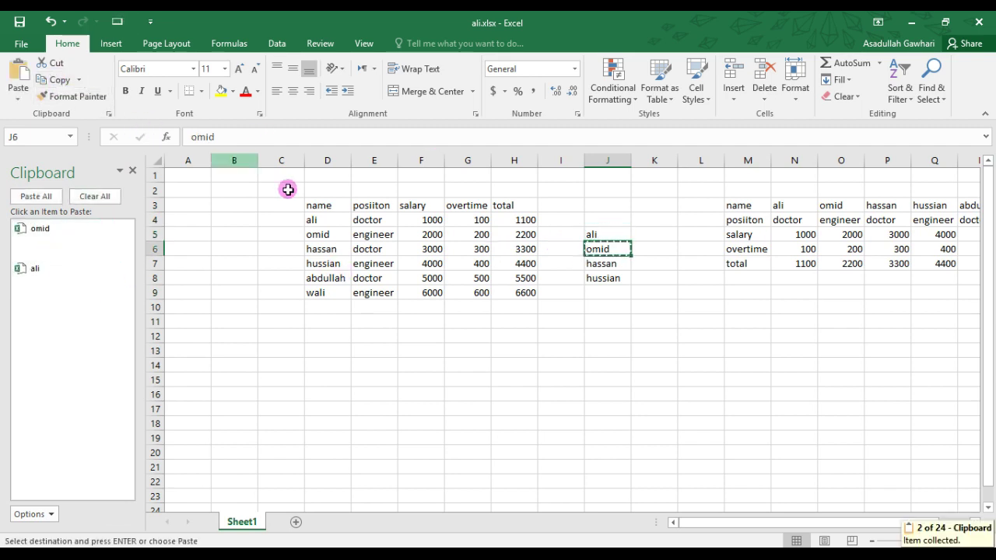
left_click(610, 267)
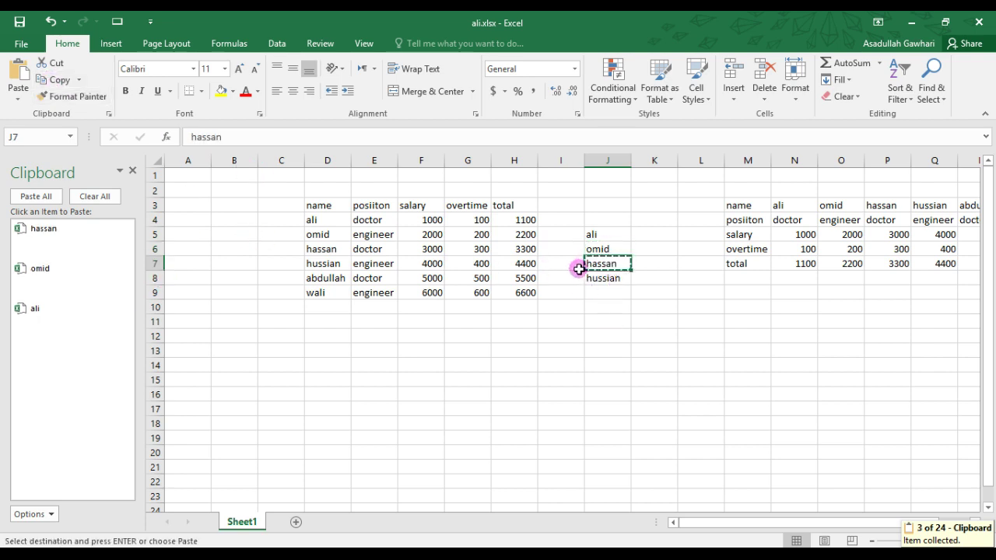
left_click(599, 275)
left_click(57, 80)
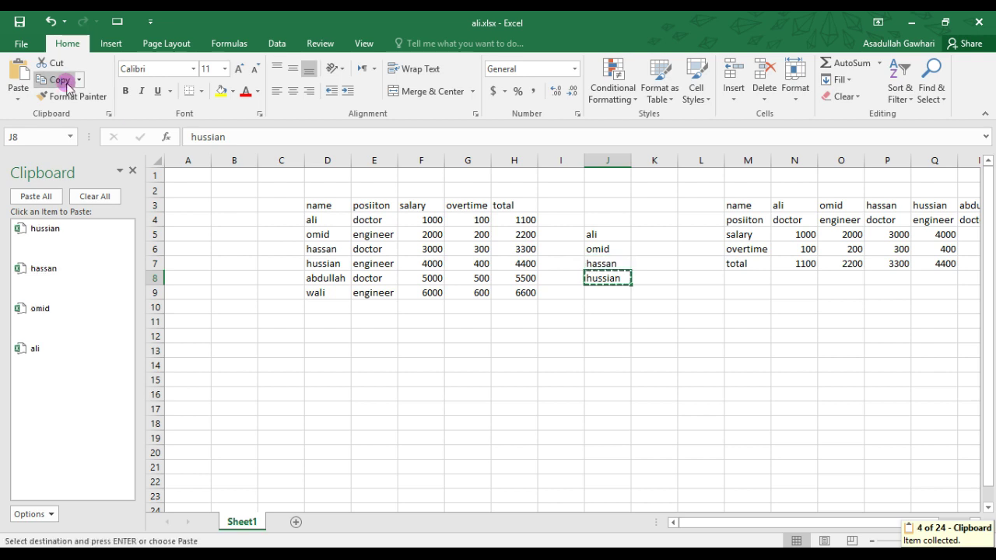
Jump to the sheet bottom; paste hassan into F1048569 and hussian into G1048559
left_click(439, 465)
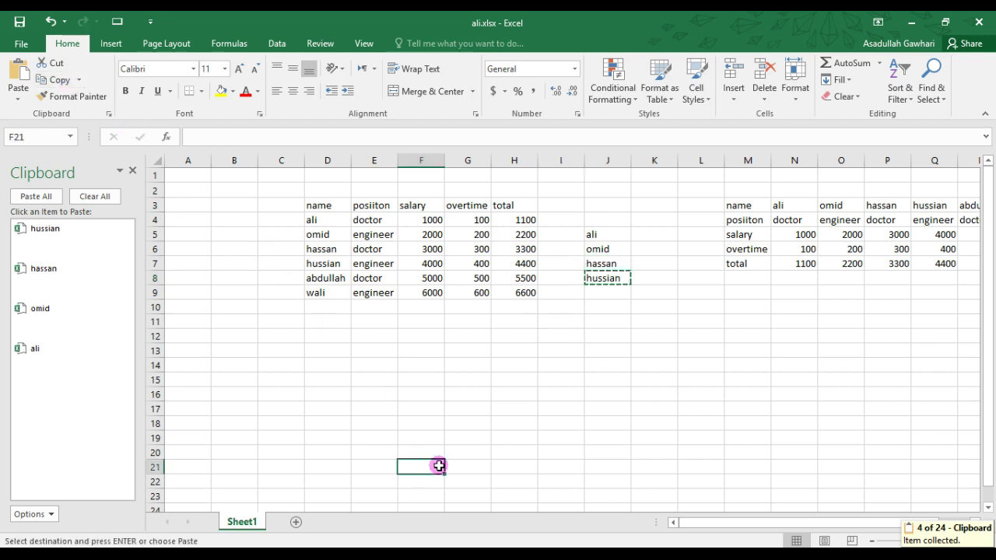
key("ctrl+Down")
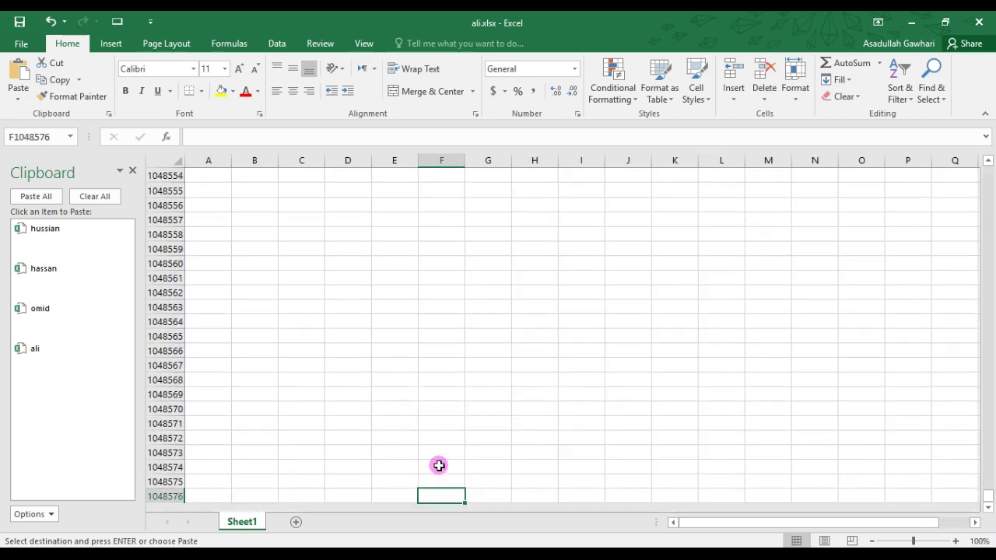
key("Up")
key("Up")
key("Up")
key("Up")
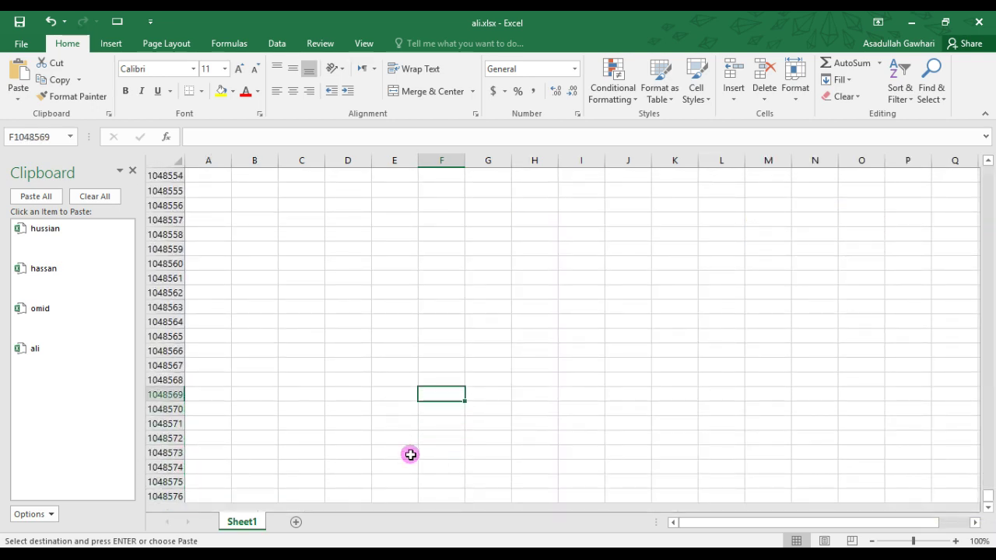
left_click(39, 266)
left_click(492, 249)
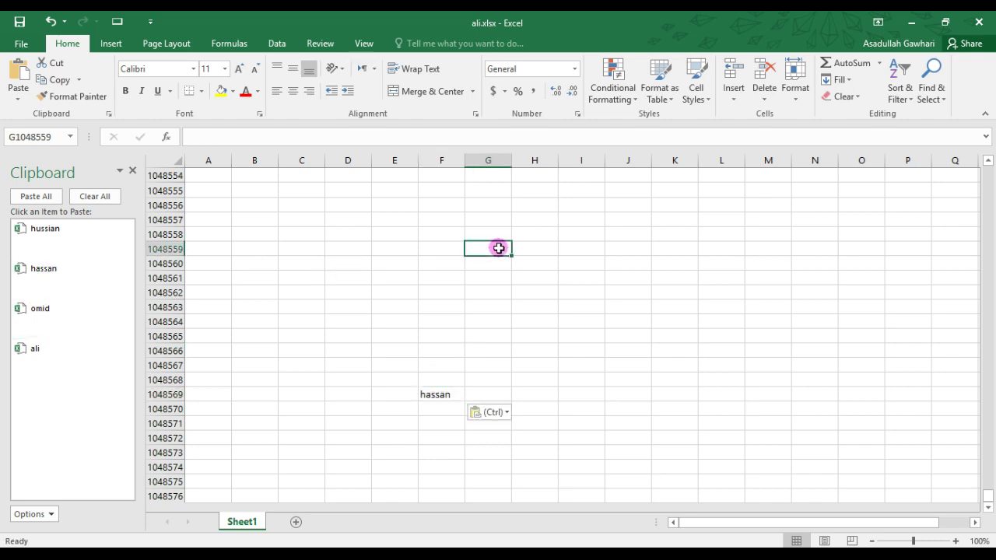
left_click(51, 243)
Replace the pasted name with omid from the clipboard collection
left_click(41, 338)
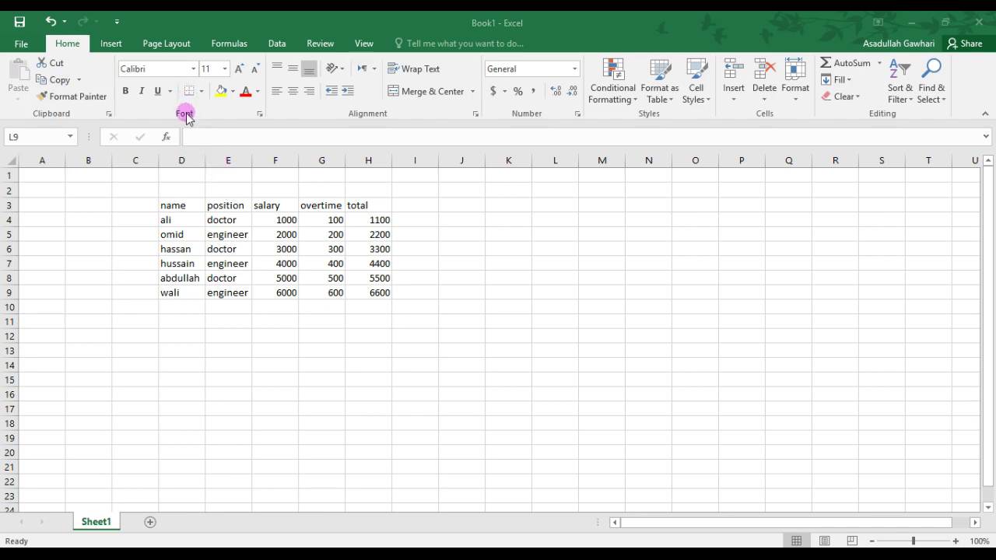
Select the table D3:H9 and browse the font list, keeping Calibri
left_click(179, 203)
left_click_drag(180, 203, 373, 295)
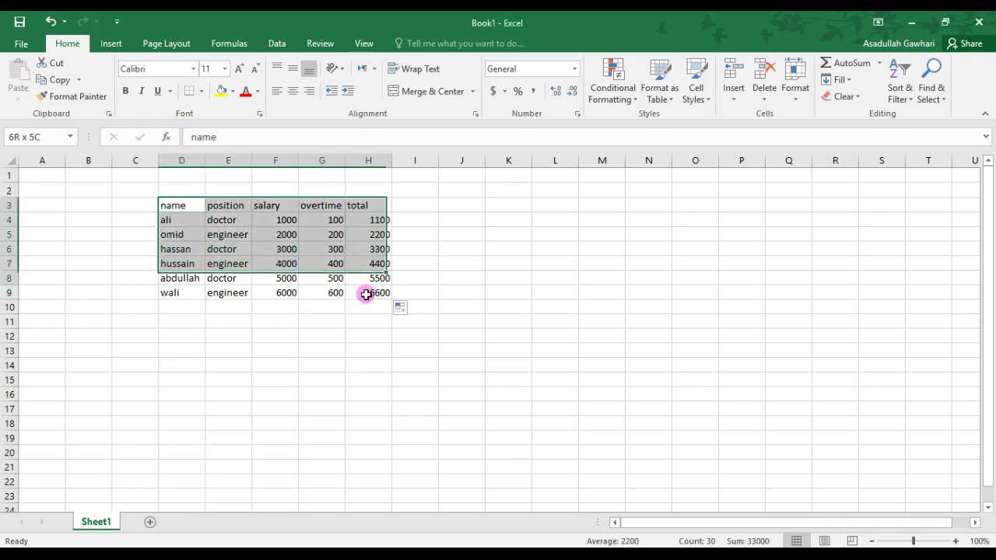
left_click(193, 69)
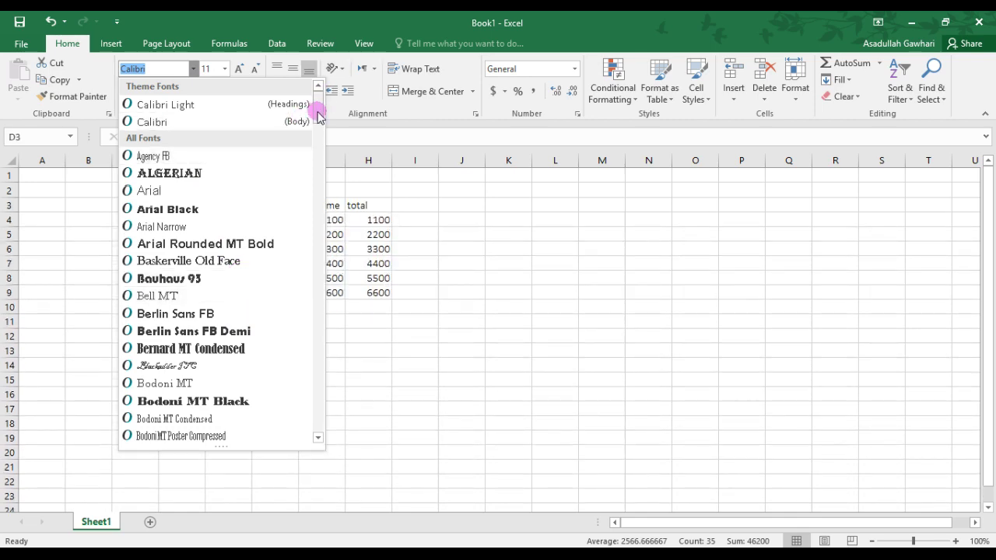
left_click_drag(318, 106, 292, 284)
scroll(264, 334, "down", 5)
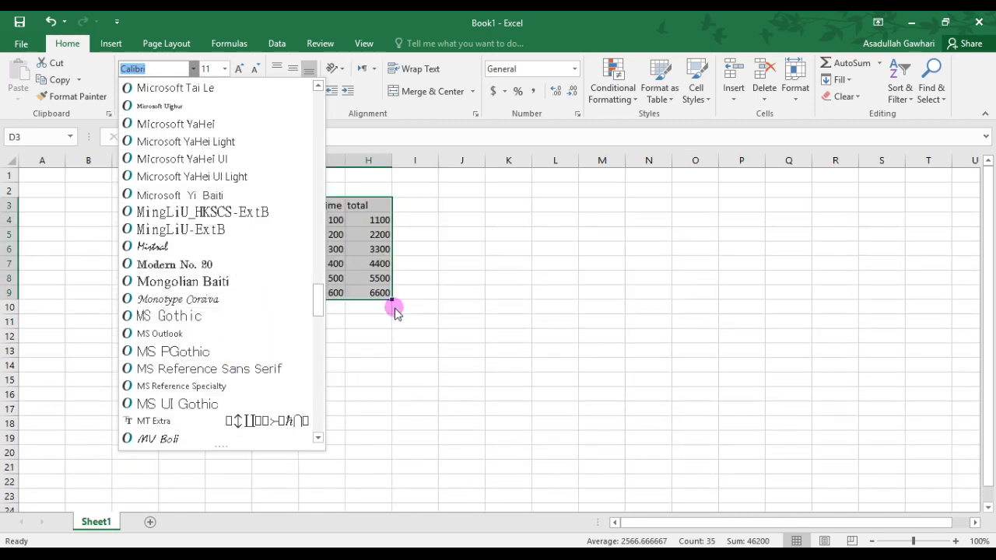
key("Escape")
Move the employee table from D3:H9 to start at L3
key("ctrl+c")
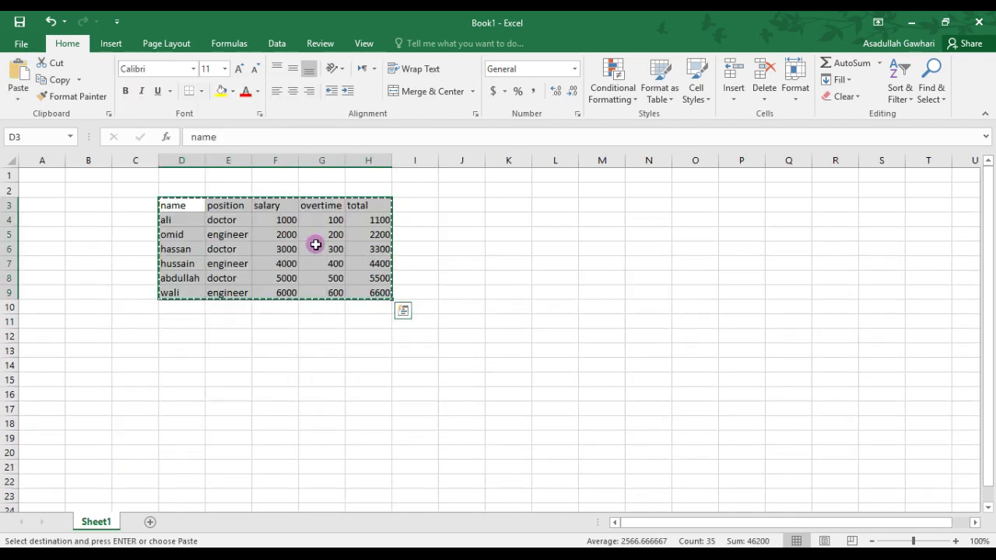
left_click(568, 205)
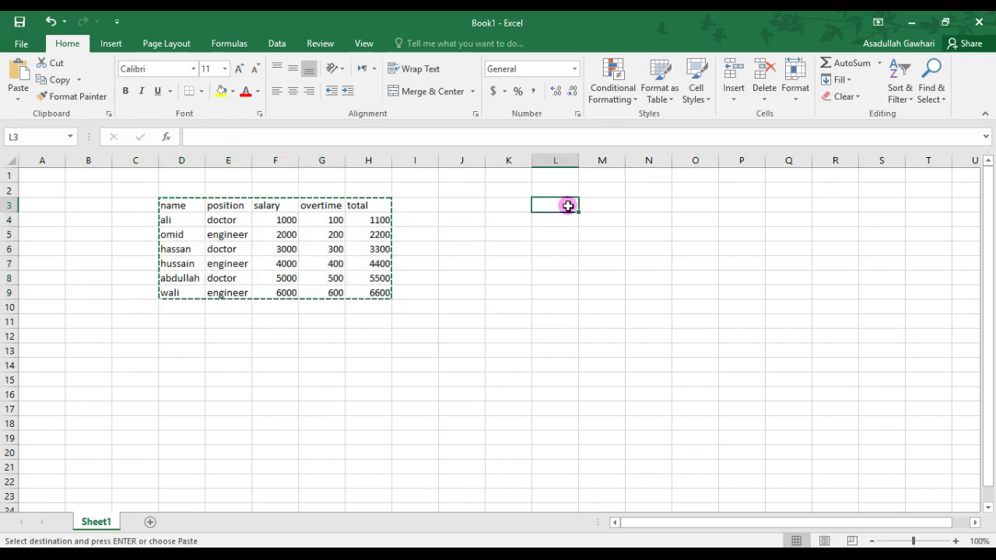
key("Return")
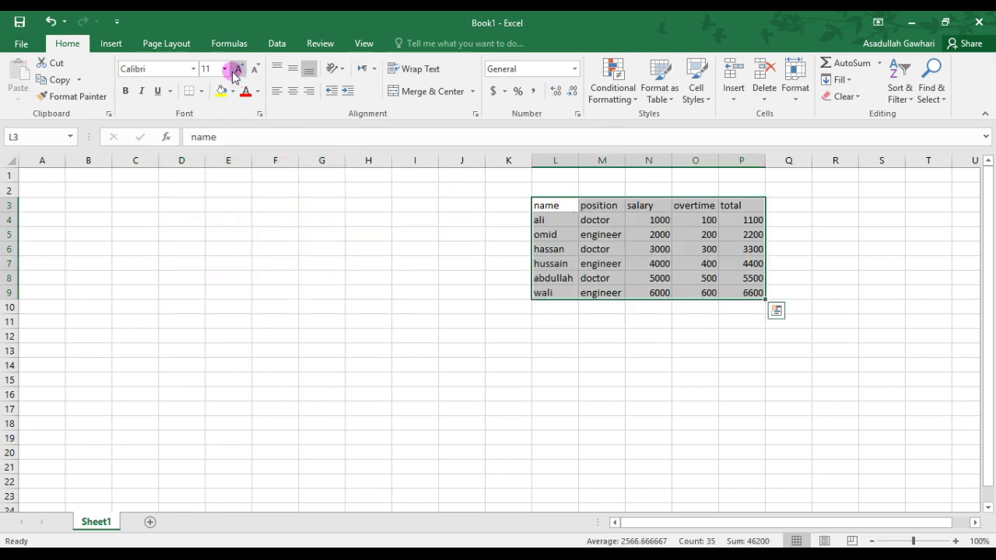
Try larger font sizes on the table, then shrink it back to 11 pt
left_click(224, 68)
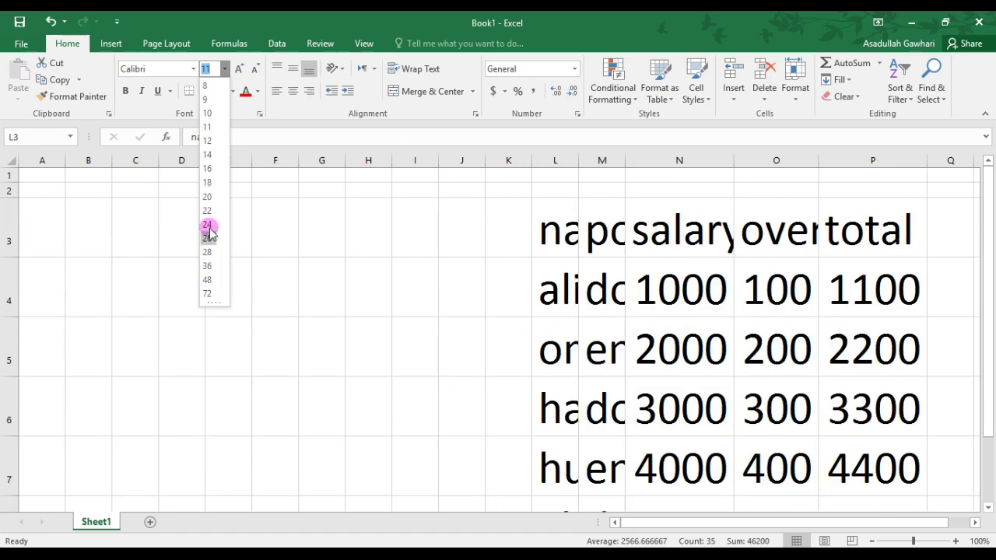
left_click(241, 69)
left_click(242, 69)
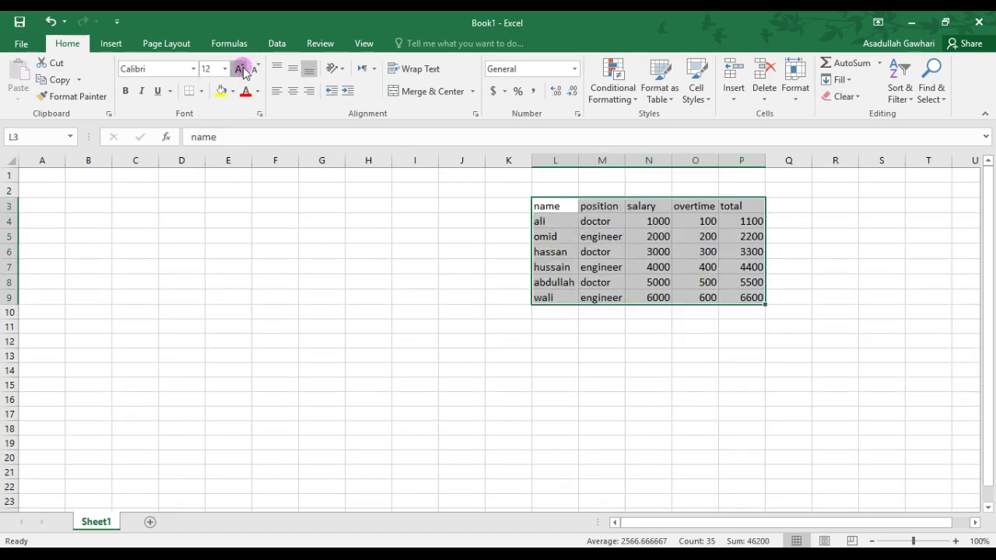
left_click(240, 68)
left_click(240, 68)
left_click(240, 69)
left_click(240, 68)
left_click(254, 70)
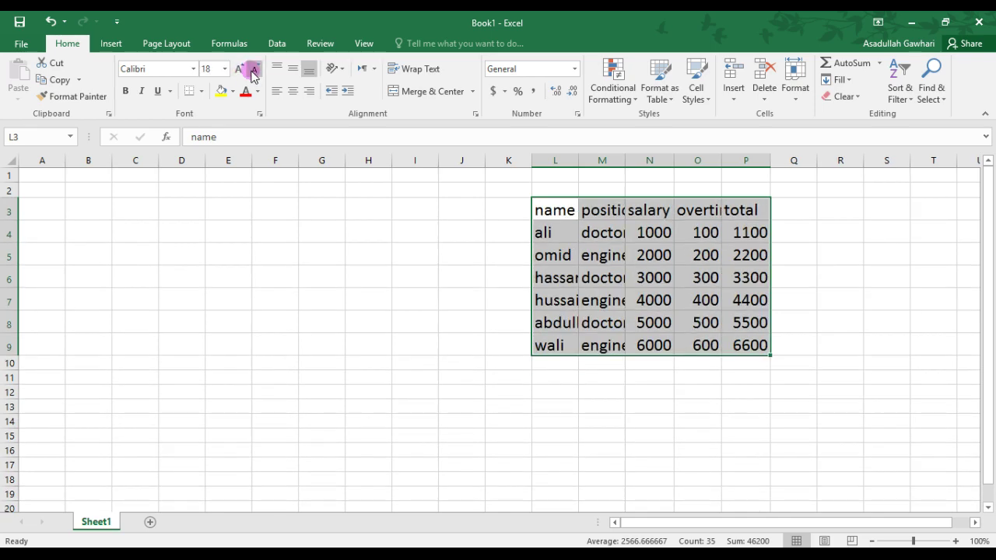
left_click(254, 69)
left_click(254, 70)
left_click(254, 69)
left_click(254, 69)
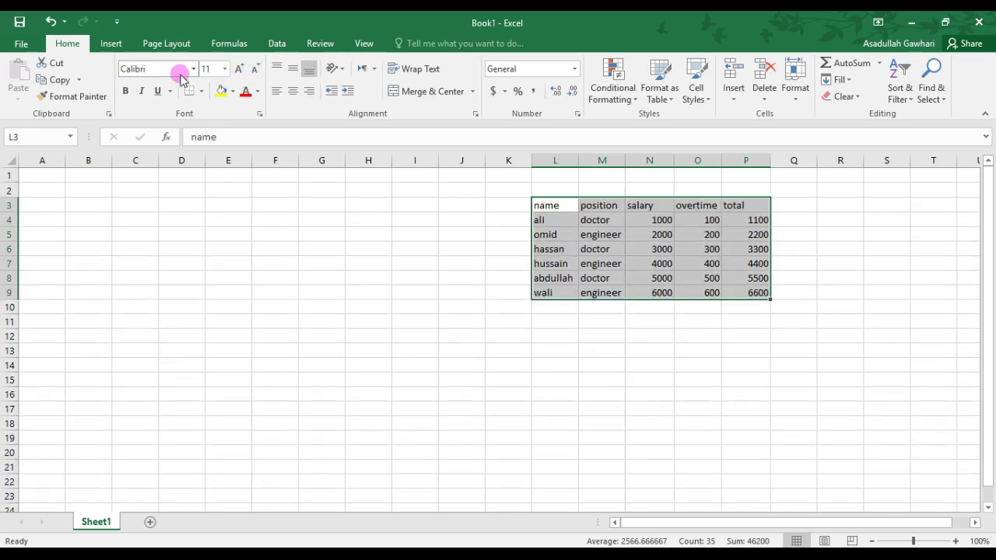
Bold header row L3:P3, trying italic, underline and double underline before removing them
left_click(549, 208)
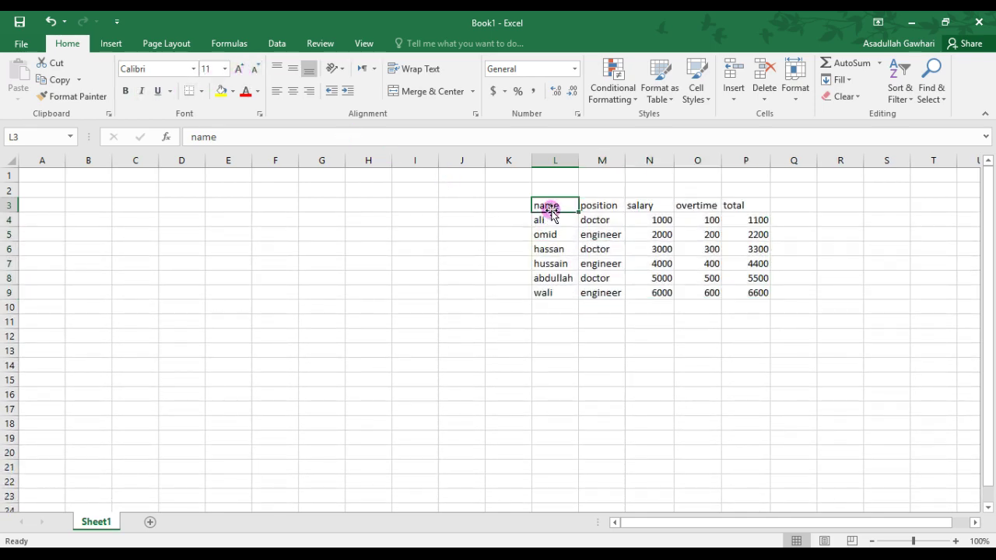
left_click_drag(550, 210, 736, 205)
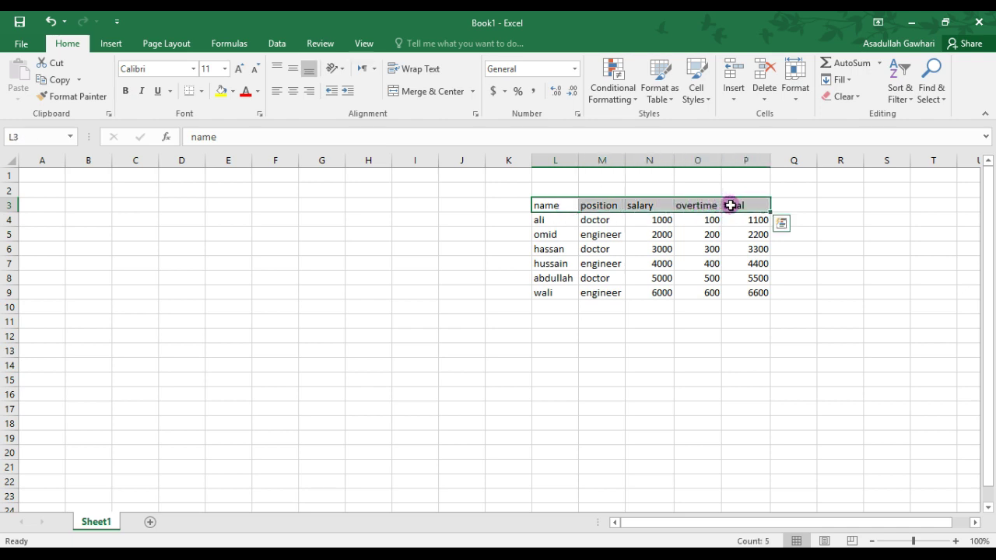
left_click(126, 91)
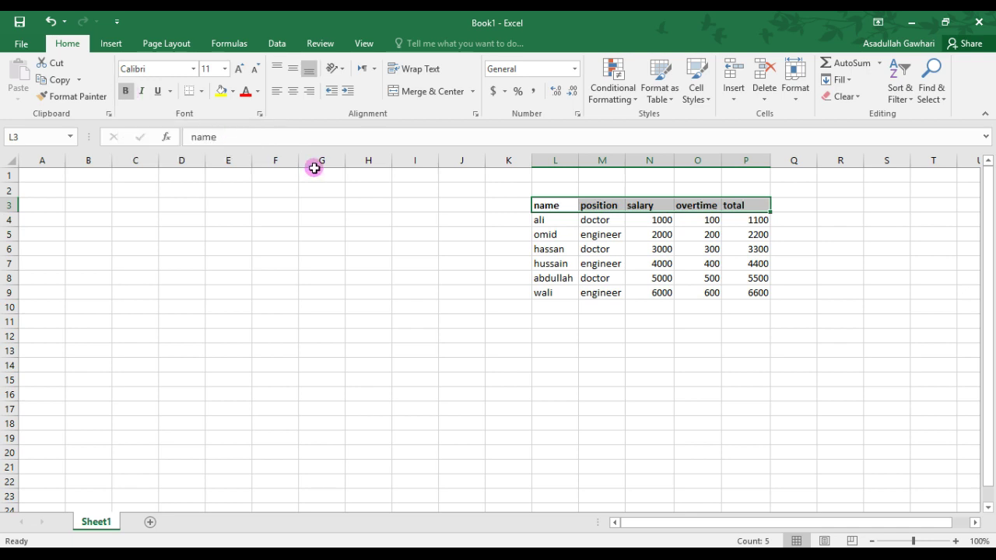
left_click(143, 92)
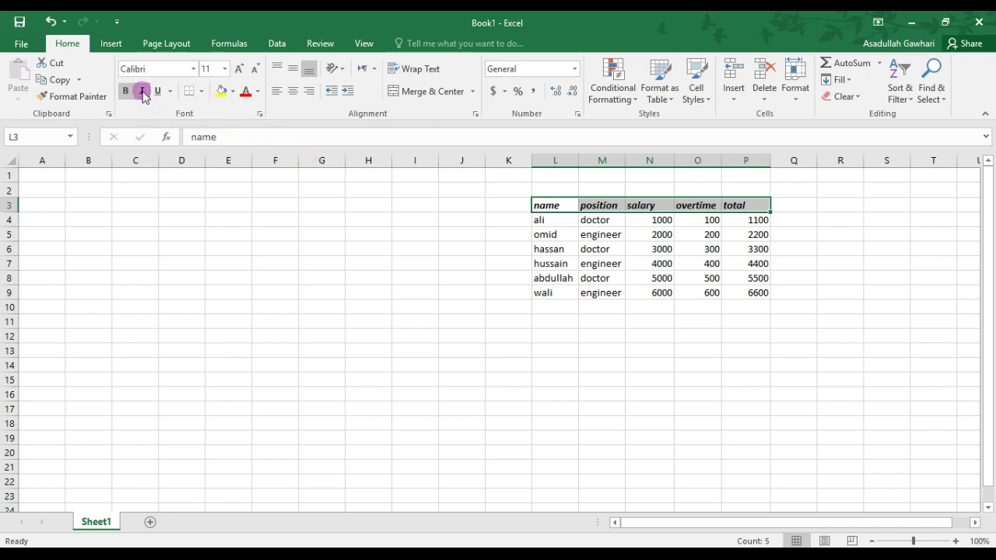
left_click(142, 92)
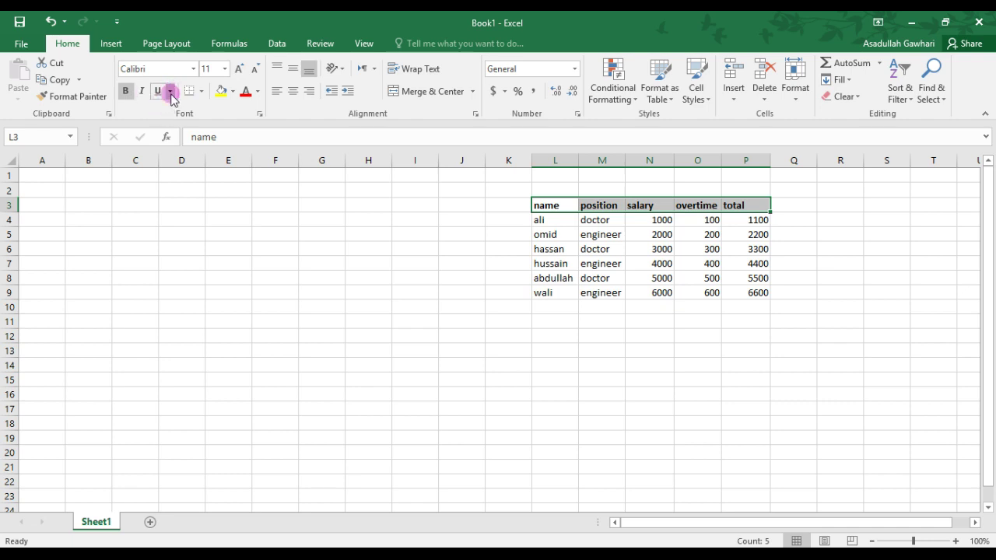
left_click(169, 91)
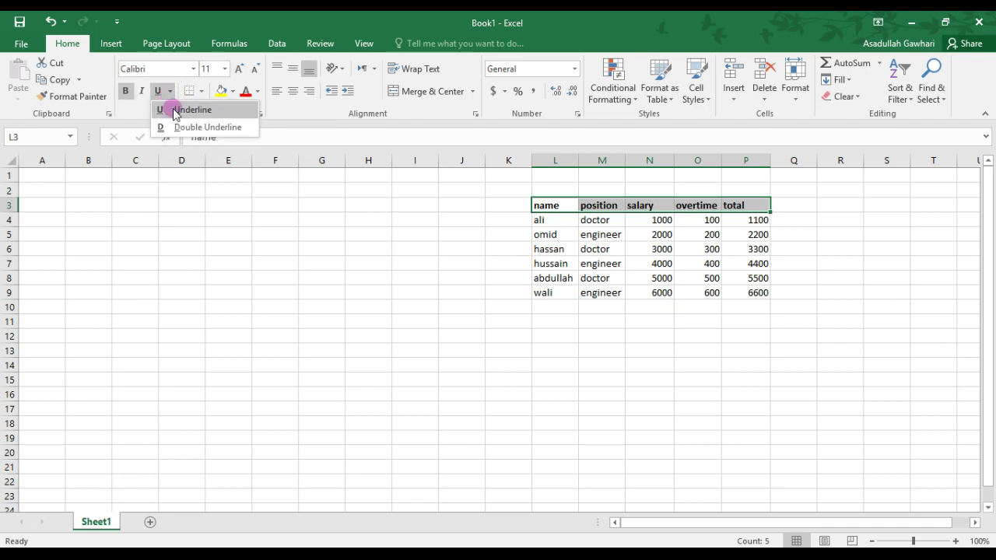
left_click(174, 108)
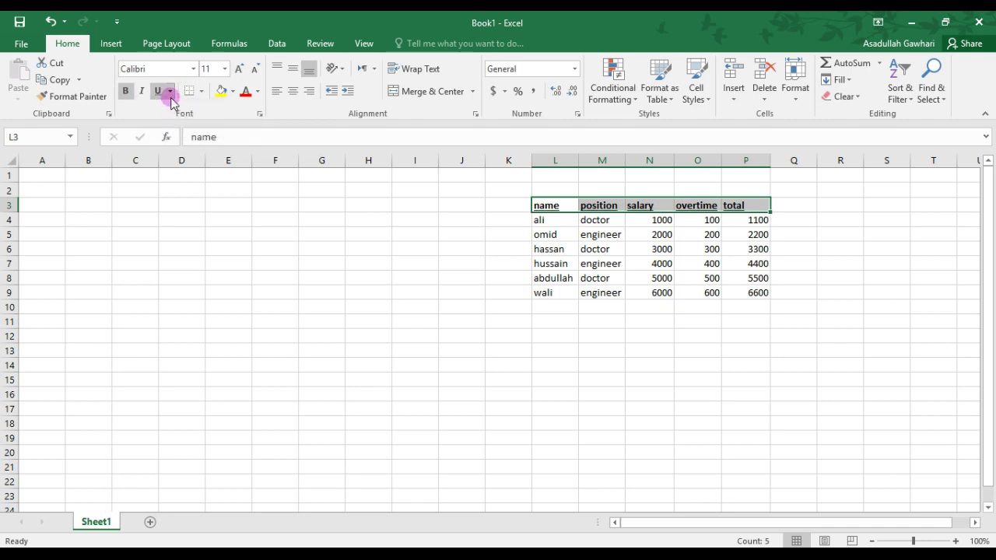
left_click(169, 91)
left_click(178, 130)
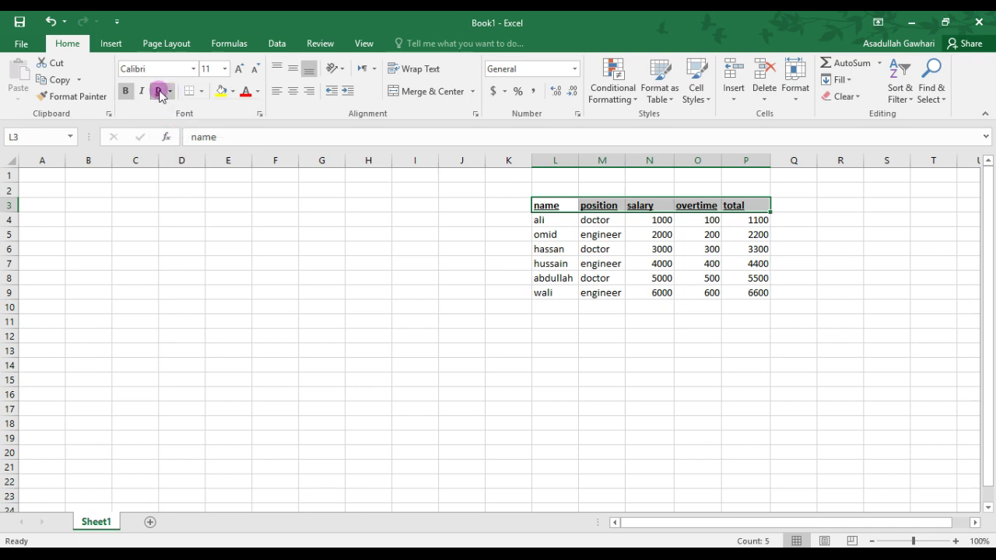
left_click(157, 91)
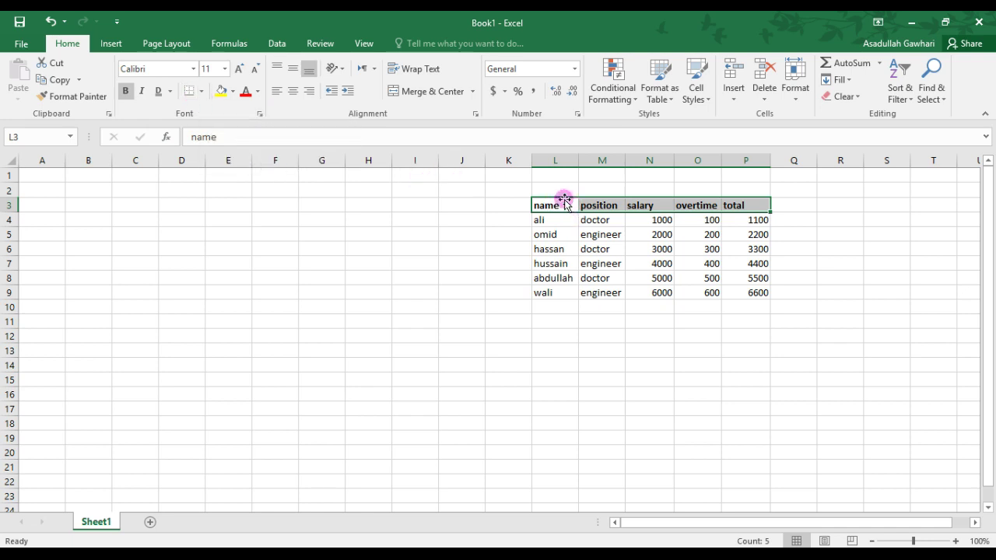
Move the table from L3:P9 to B5 and glance at the print preview
left_click_drag(544, 207, 744, 294)
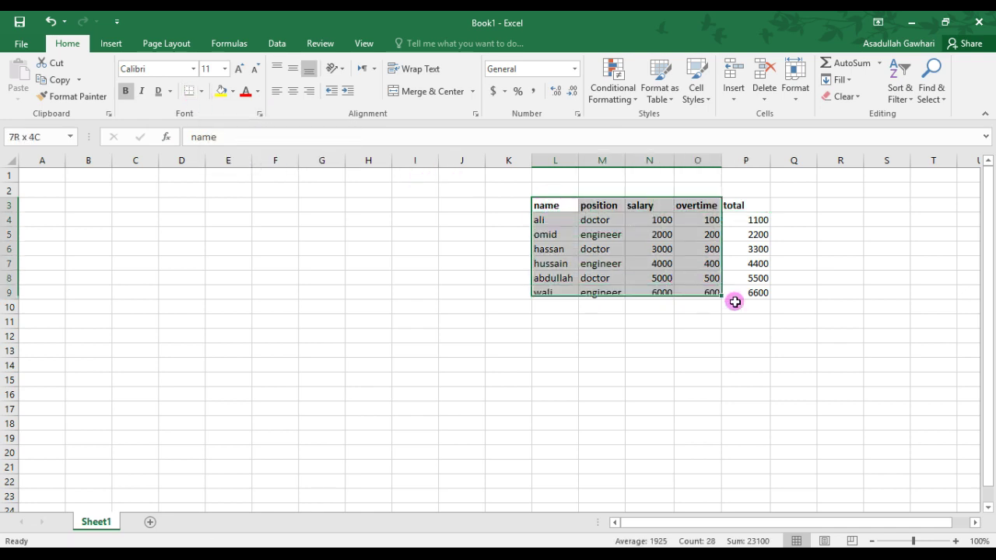
key("ctrl+c")
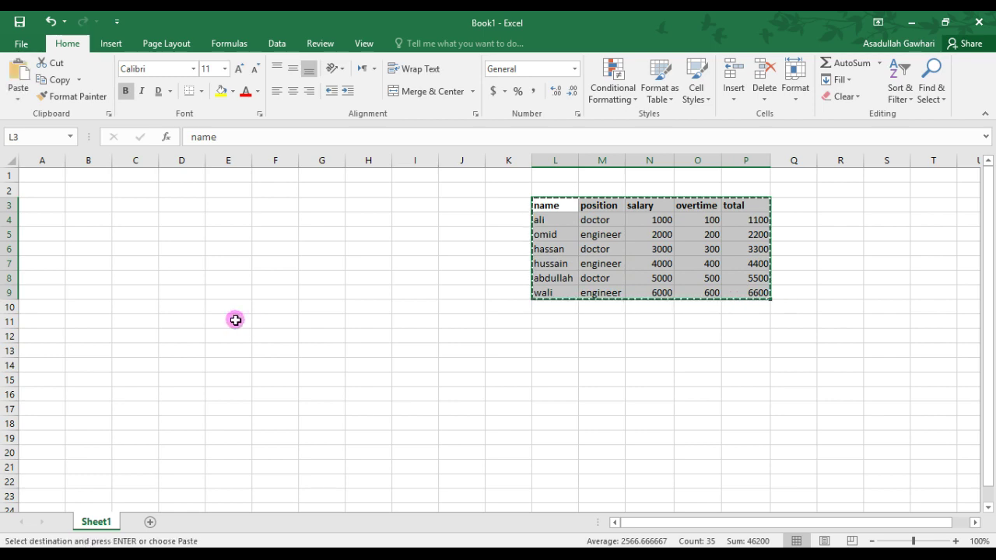
left_click(94, 235)
key("ctrl+v")
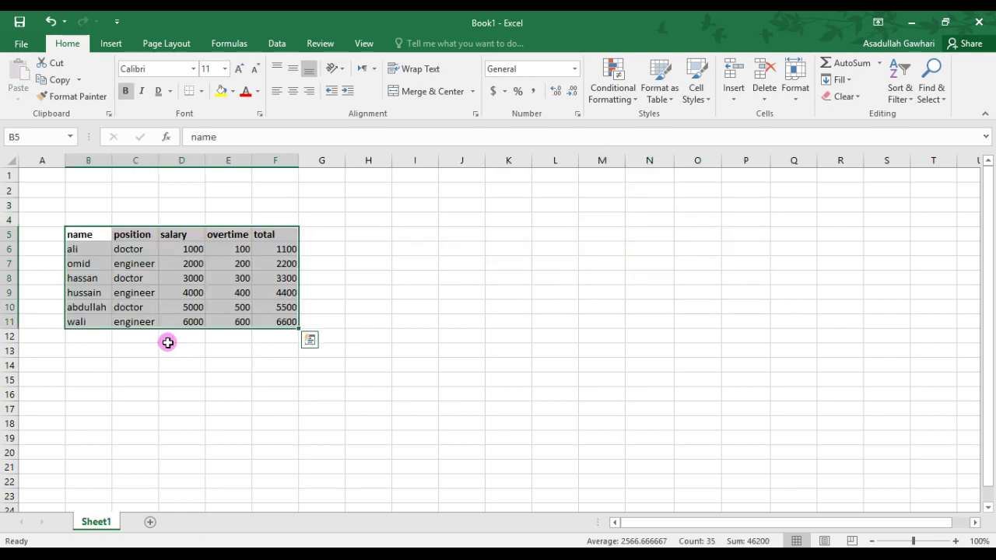
key("ctrl+p")
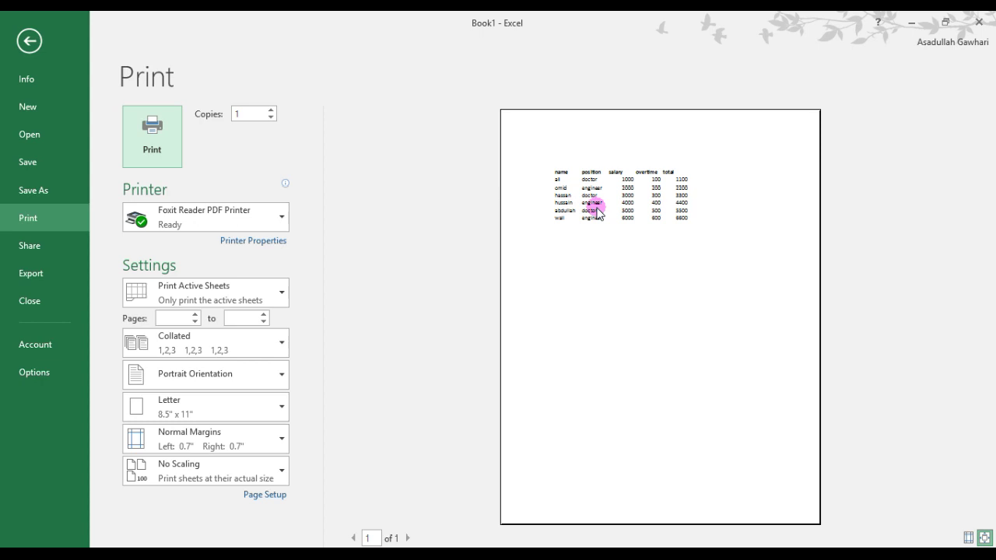
key("Escape")
Add a bottom border to the table and check it in print preview
left_click(201, 92)
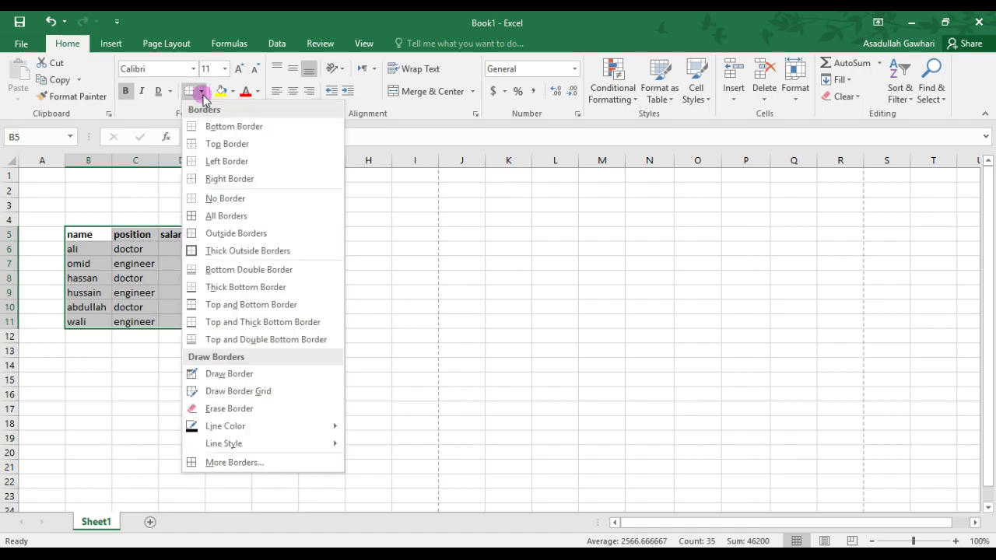
left_click(212, 127)
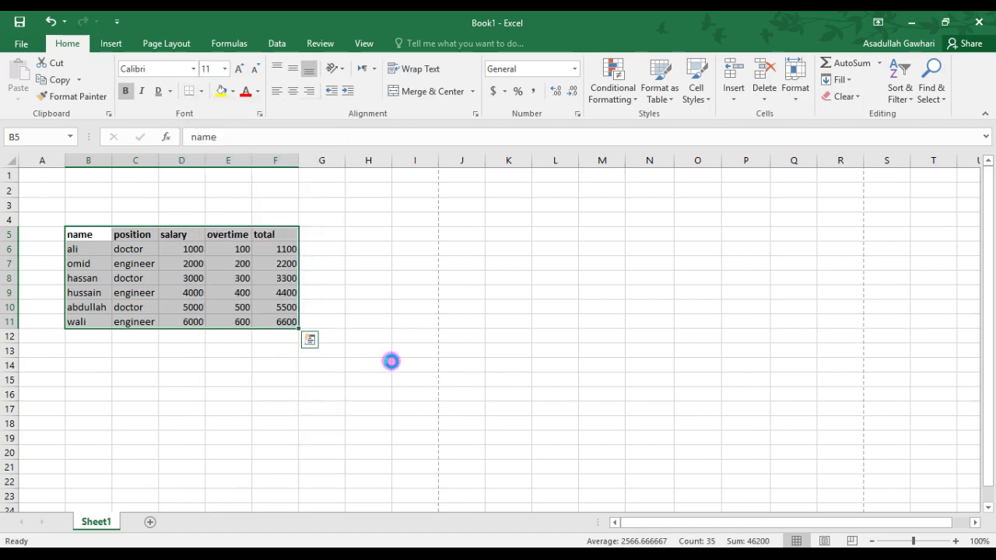
key("ctrl+p")
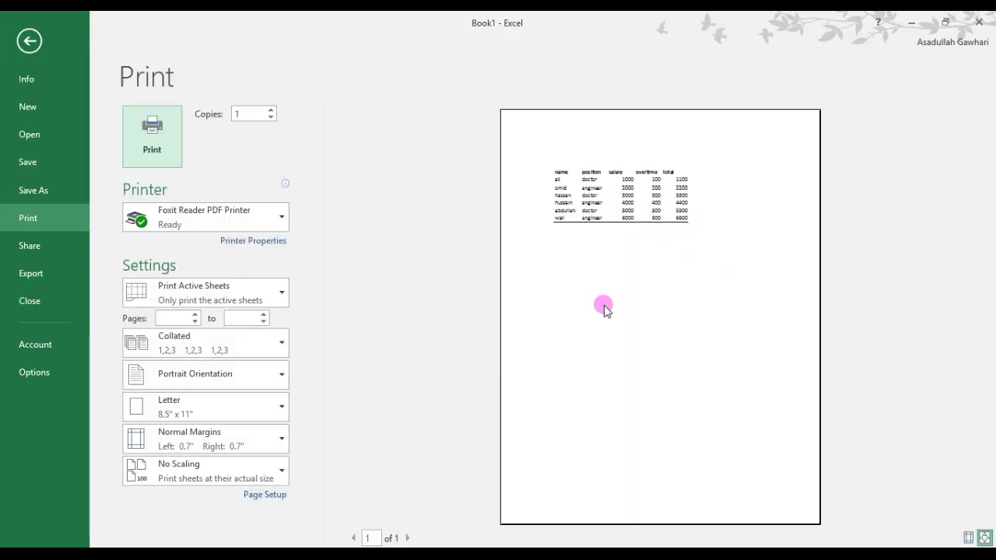
key("Escape")
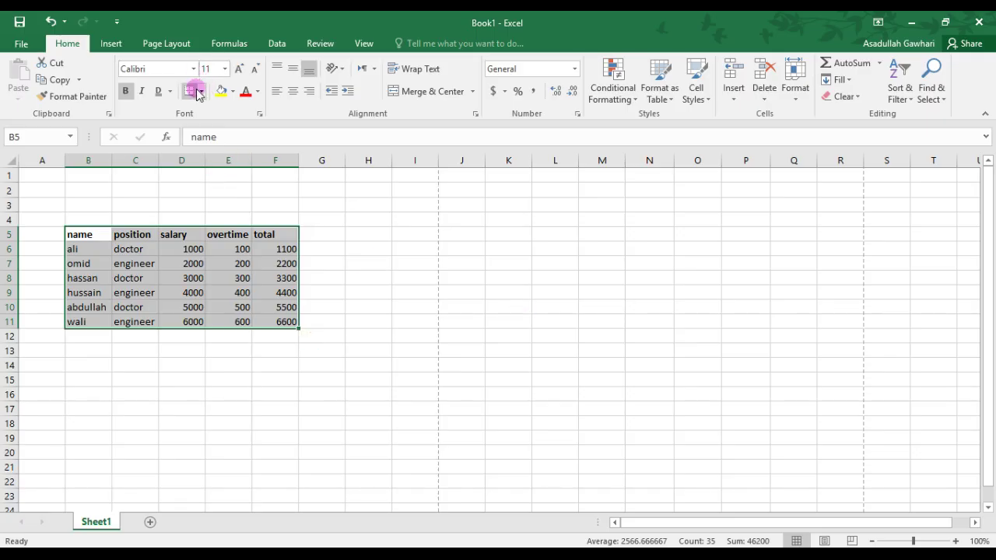
Apply All Borders to B5:F11 and confirm them in print preview
left_click(202, 92)
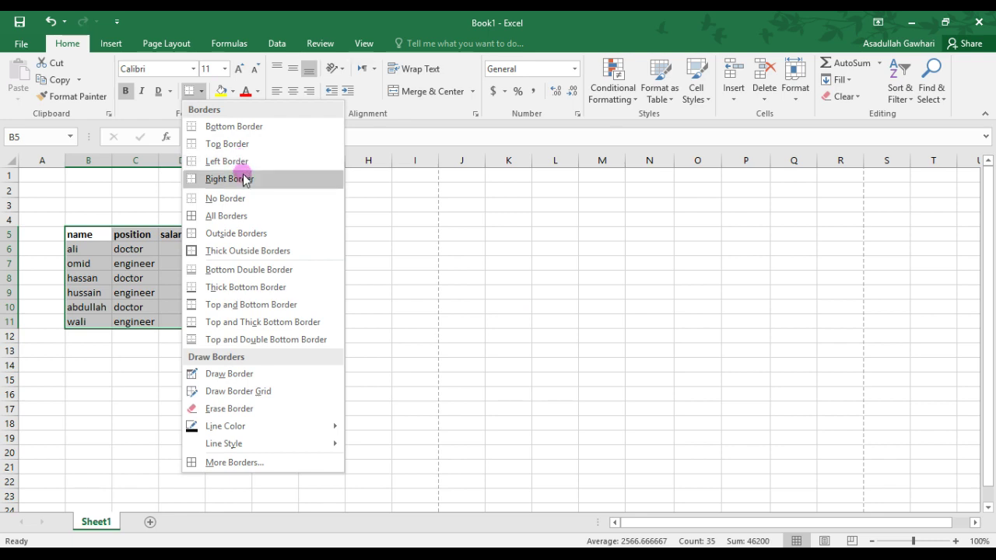
left_click(243, 217)
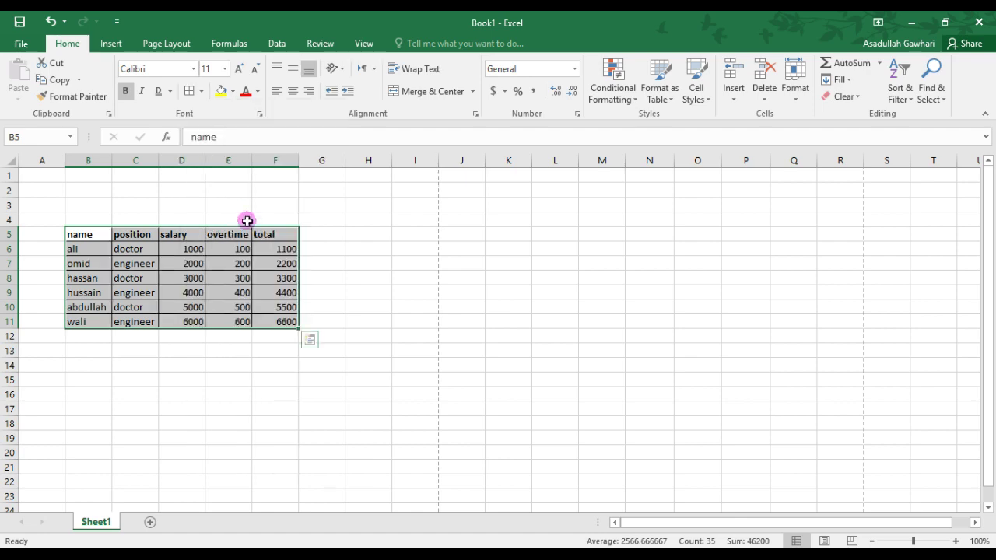
key("ctrl+p")
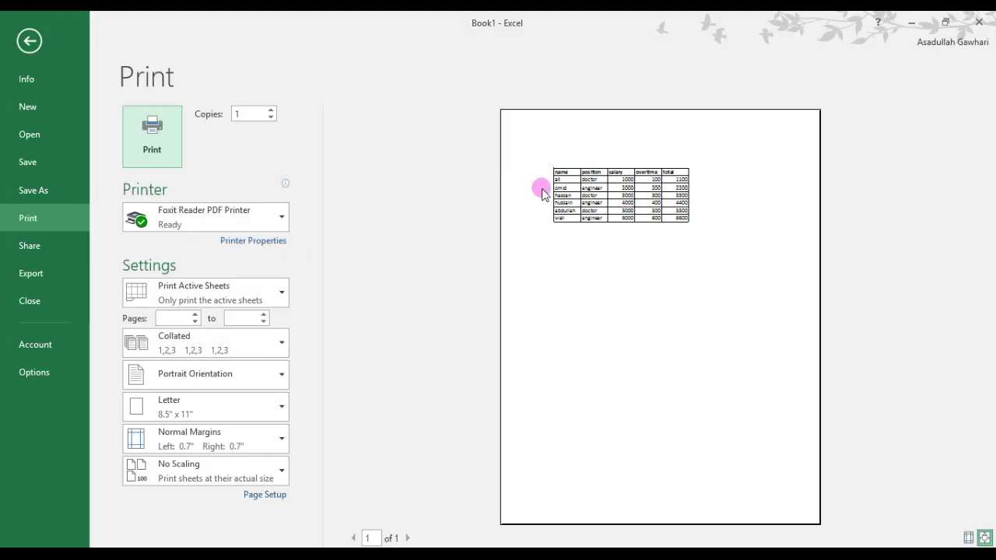
key("Escape")
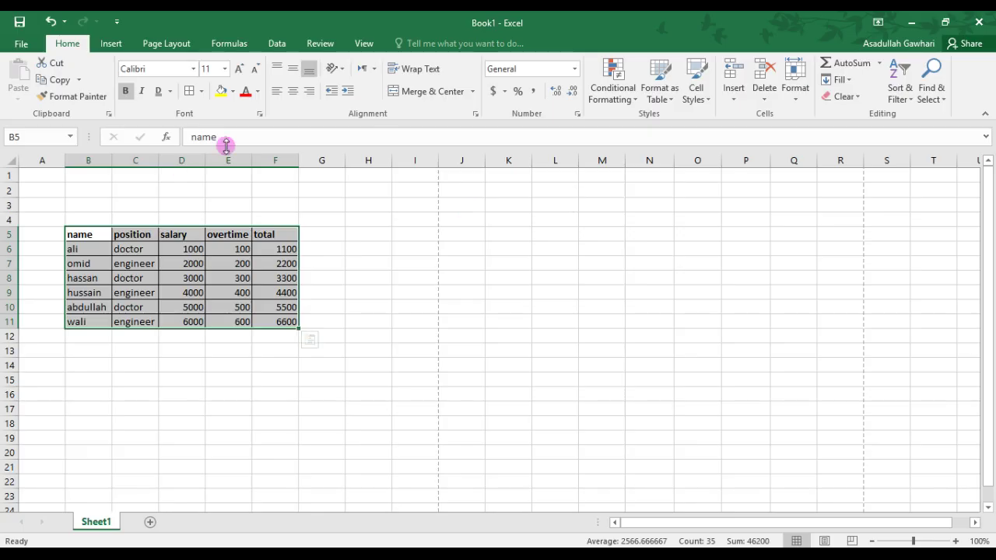
left_click(200, 92)
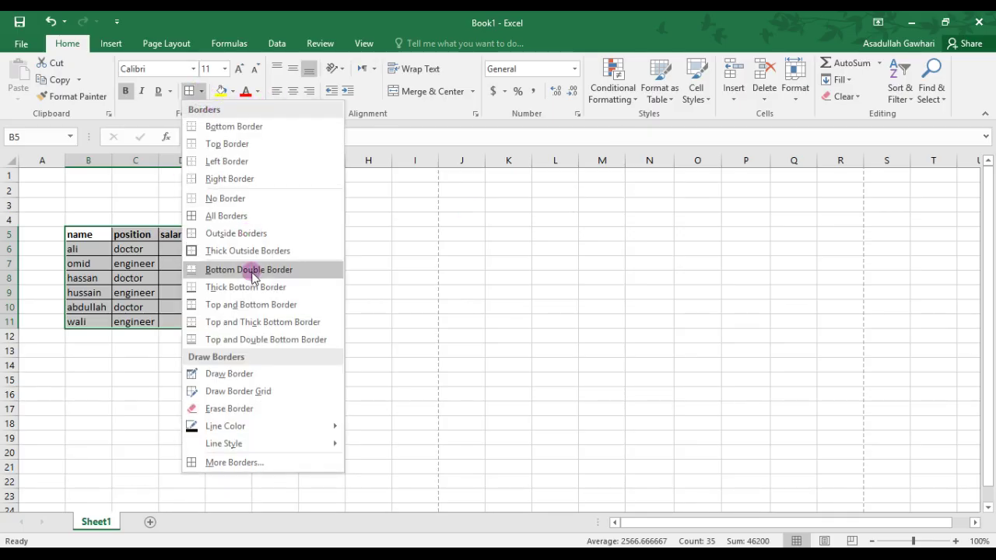
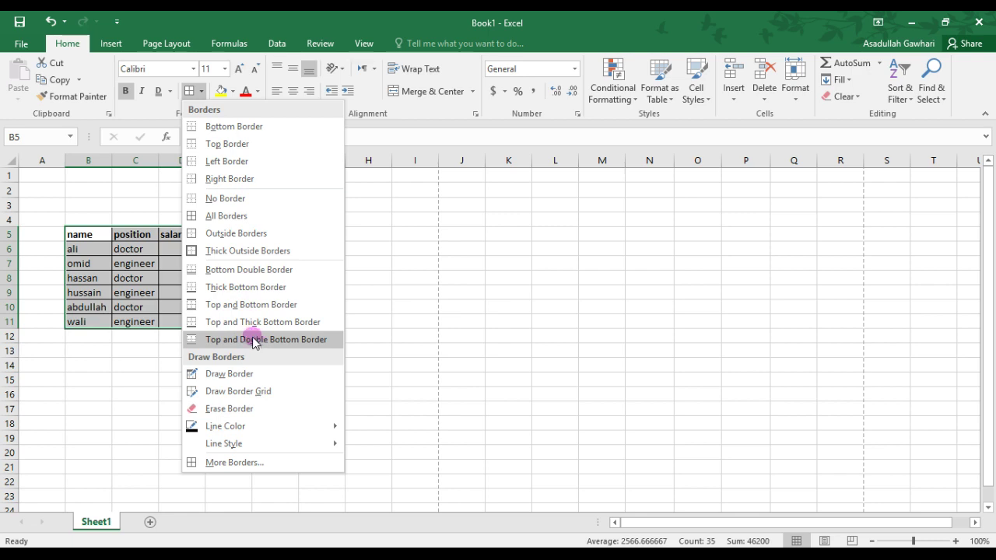
Hand-draw border lines boxing E15, edging D15:D16 and boxing D17 below the salary table
left_click(264, 374)
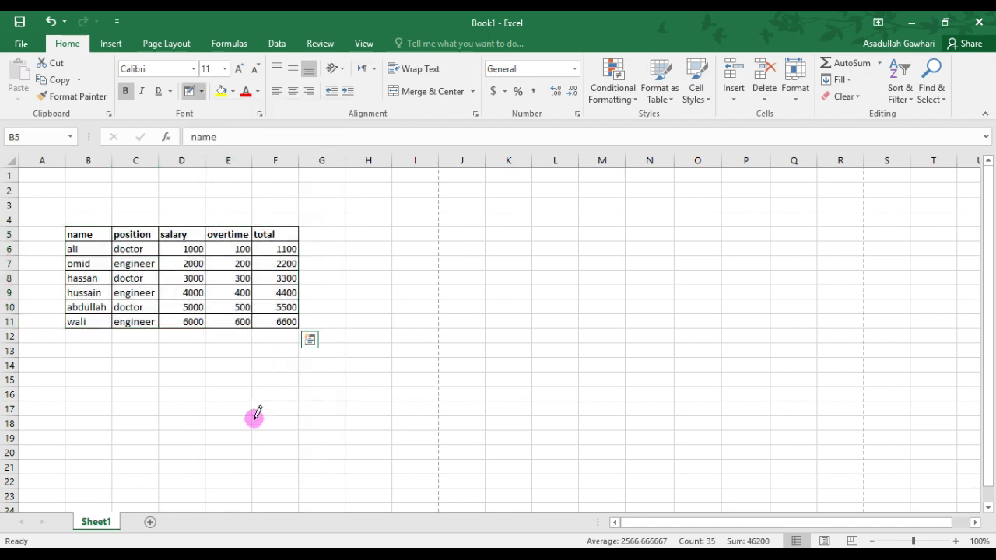
left_click_drag(205, 369, 249, 378)
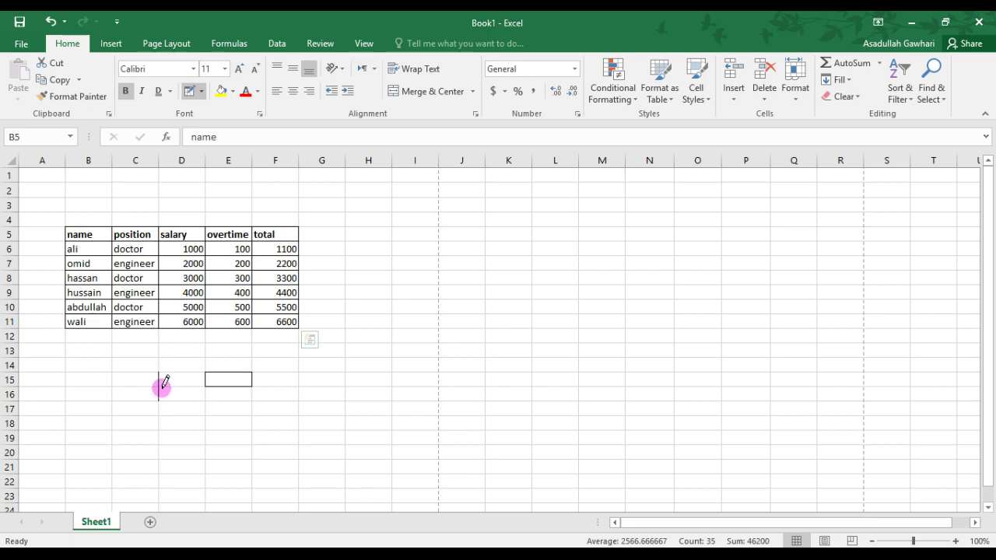
left_click_drag(165, 386, 191, 404)
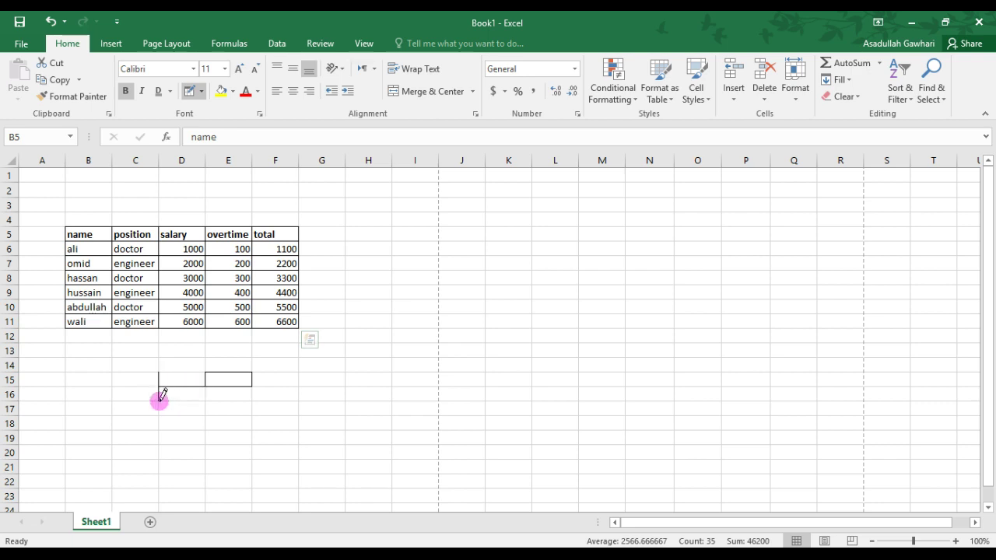
left_click(193, 405)
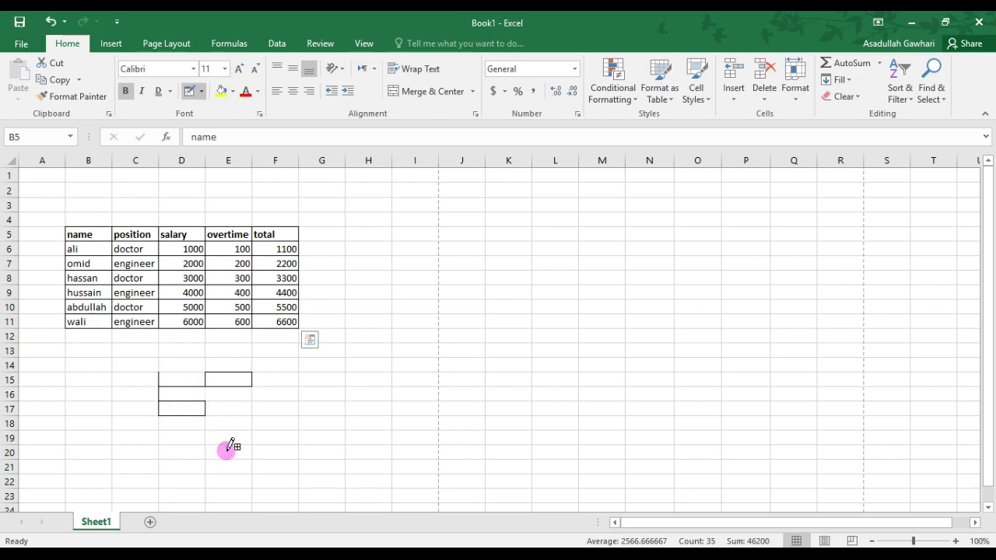
Check the hand-drawn borders in print preview, then return to the sheet
key("ctrl+p")
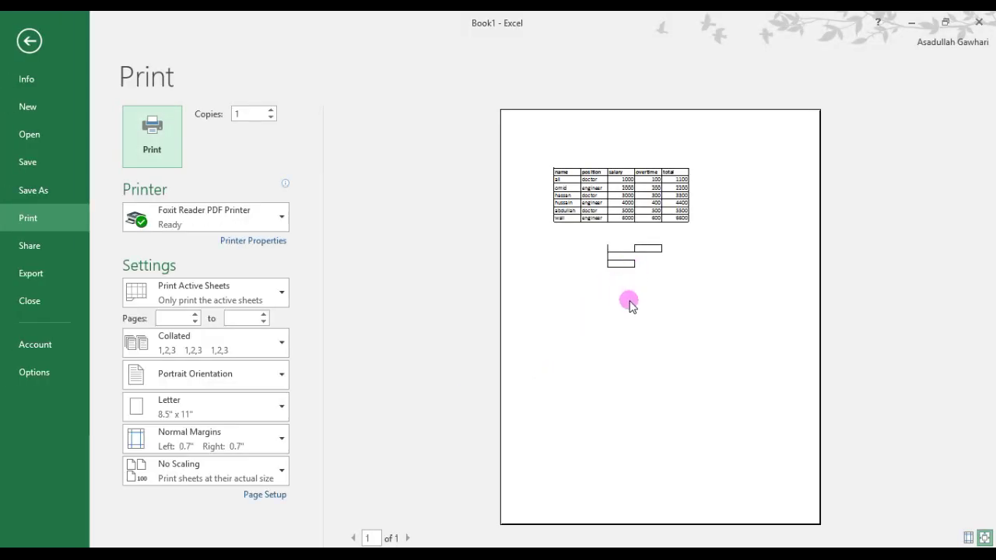
key("Escape")
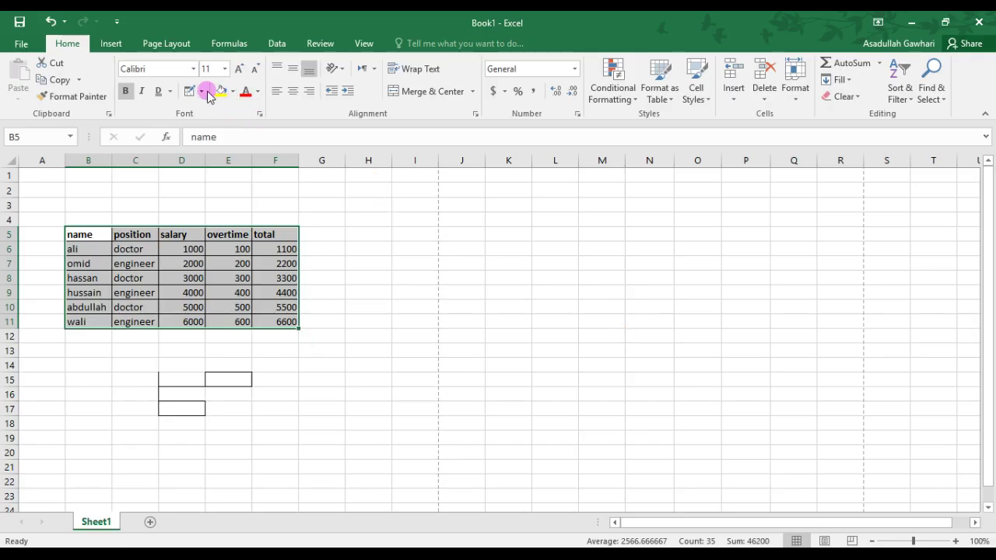
left_click(201, 92)
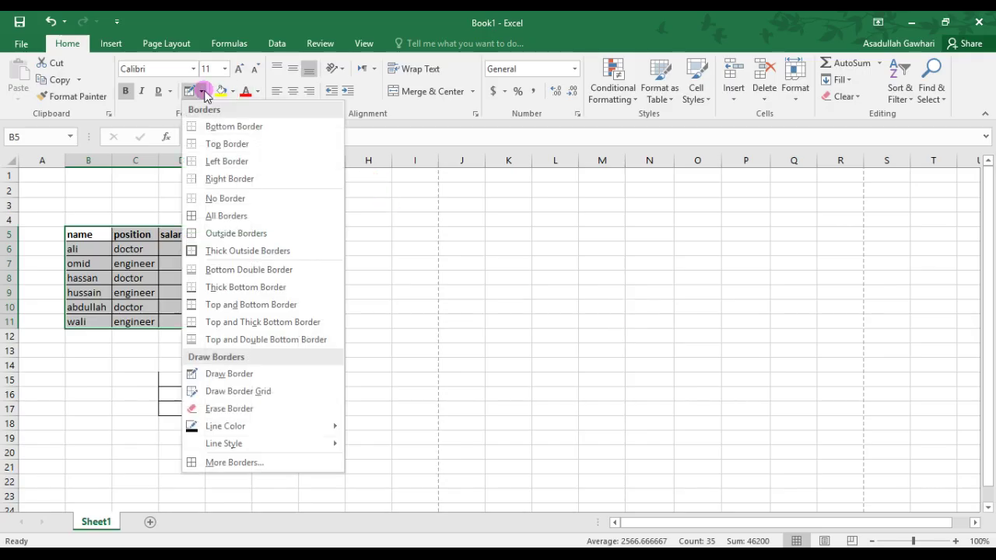
Draw full bordered grids over the F15 block and over K6:O13
left_click(236, 395)
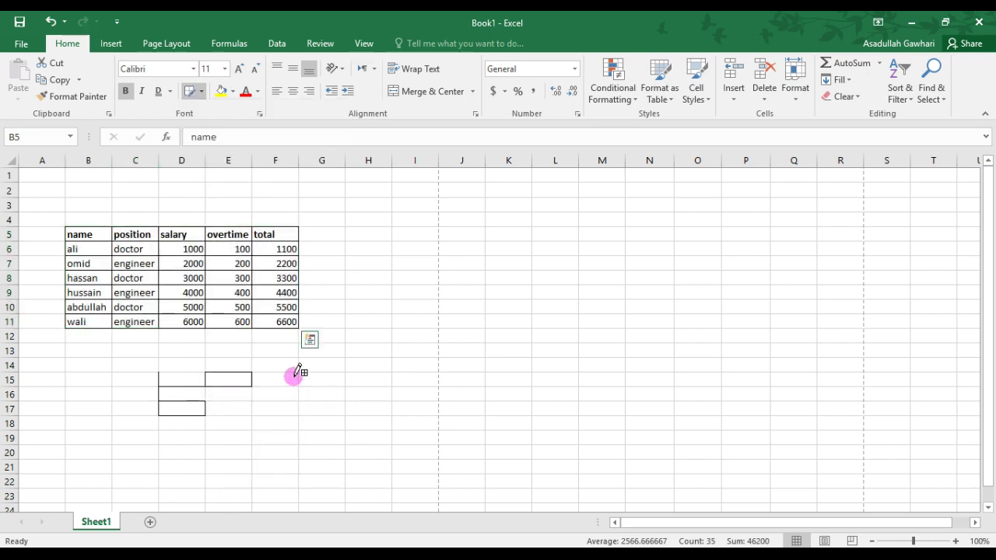
left_click_drag(294, 376, 413, 469)
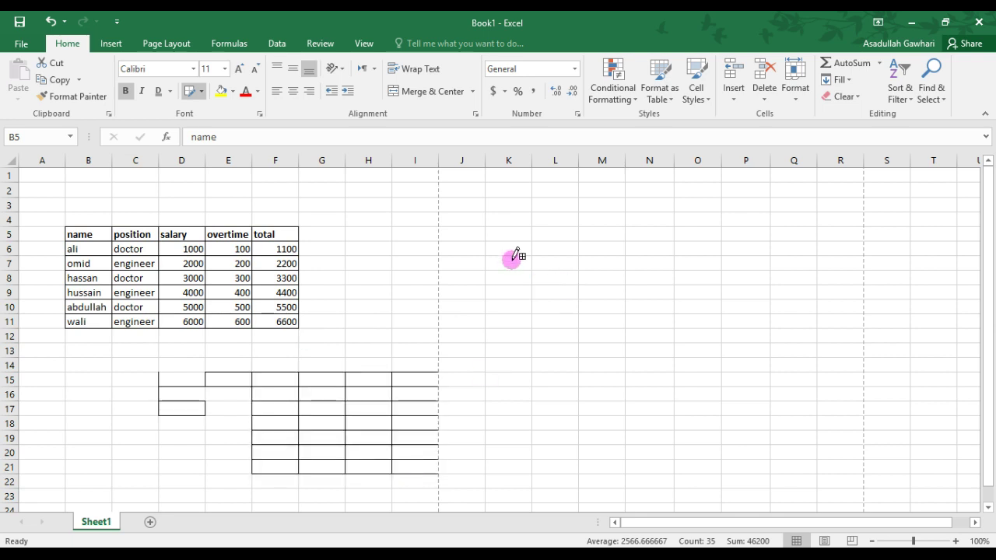
mouse_move(510, 249)
left_mouse_down()
mouse_move(606, 323)
mouse_move(679, 351)
left_mouse_up()
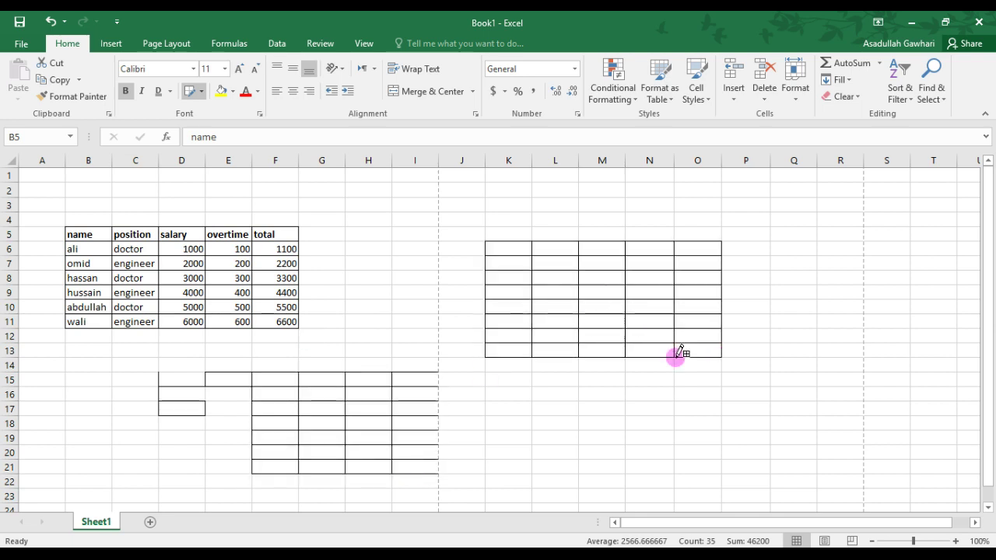
Erase the stray borders around the column D cells and check the print preview
left_click(201, 91)
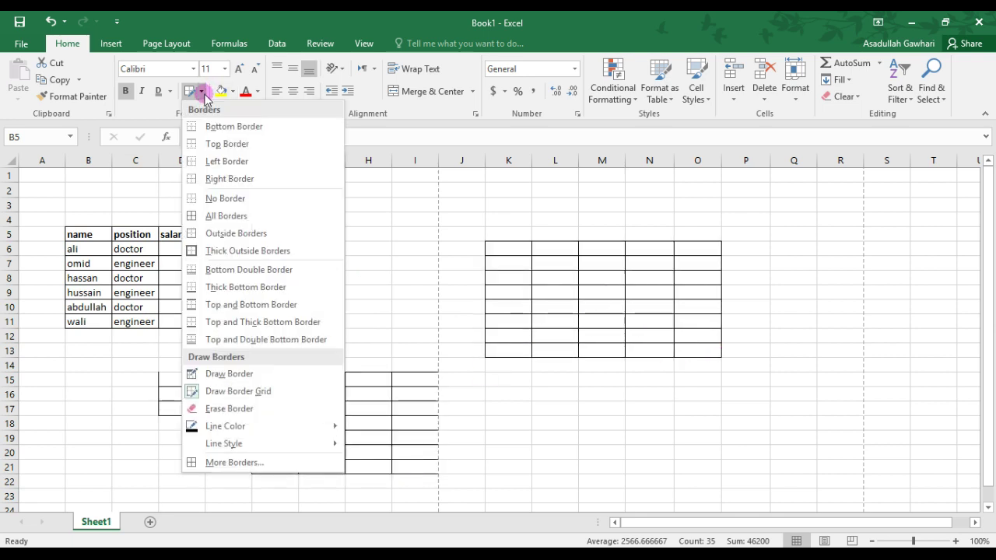
left_click(232, 412)
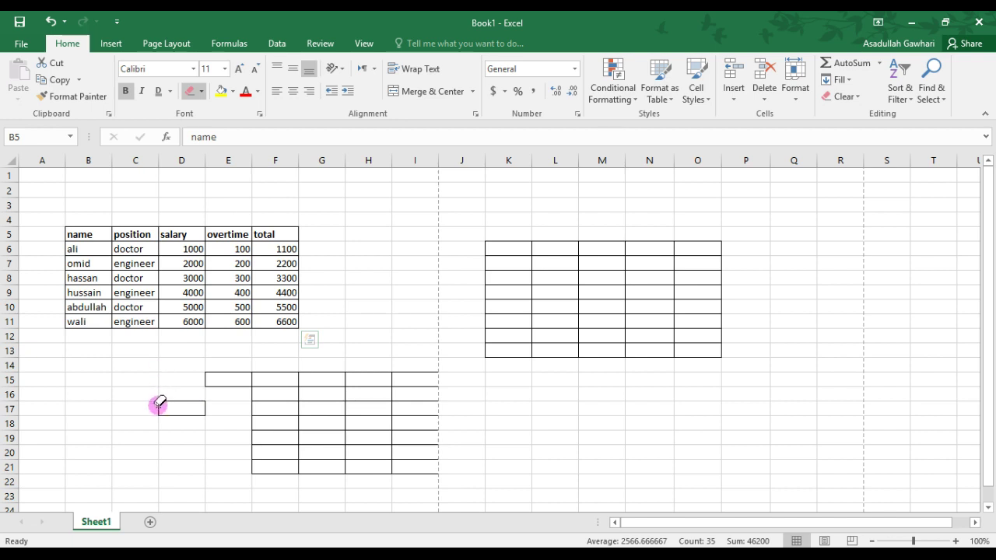
left_click_drag(158, 404, 205, 404)
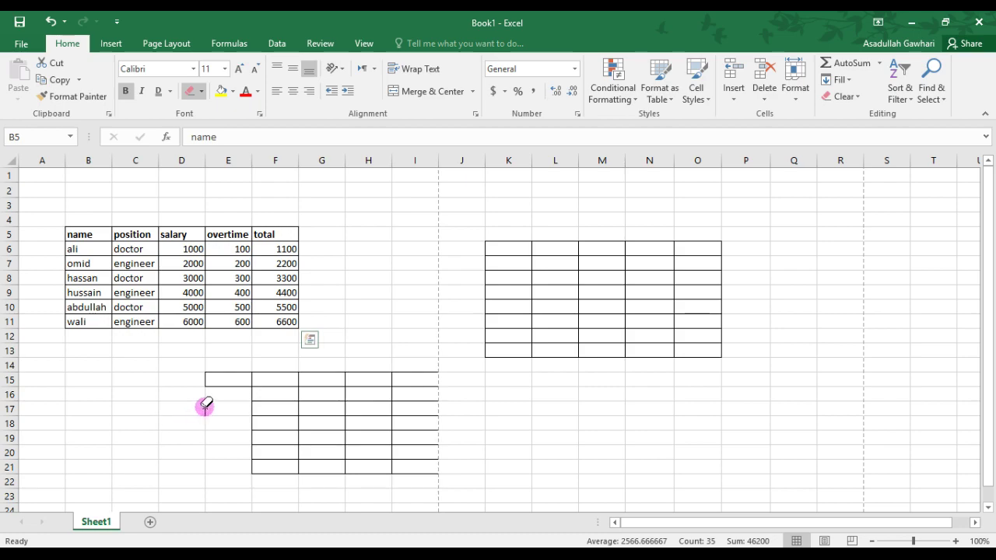
key("Escape")
key("ctrl+p")
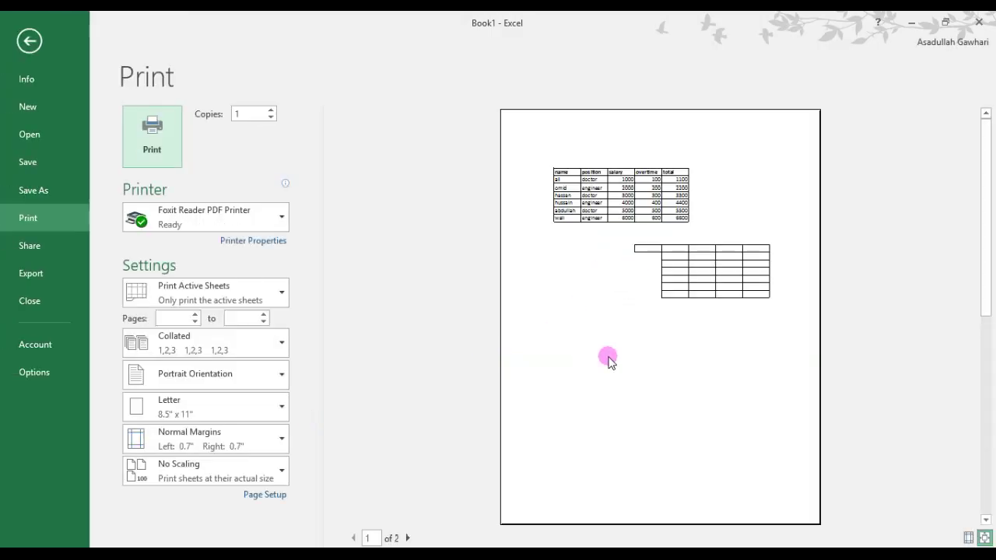
key("Escape")
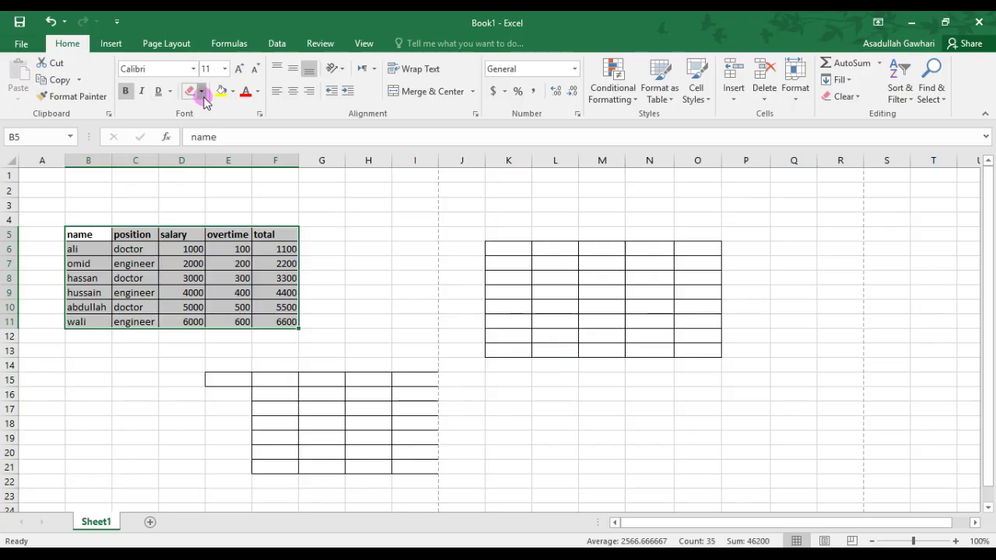
Set the border line colour to red and redraw the E15:I21 grid in red
left_click(201, 92)
mouse_move(233, 429)
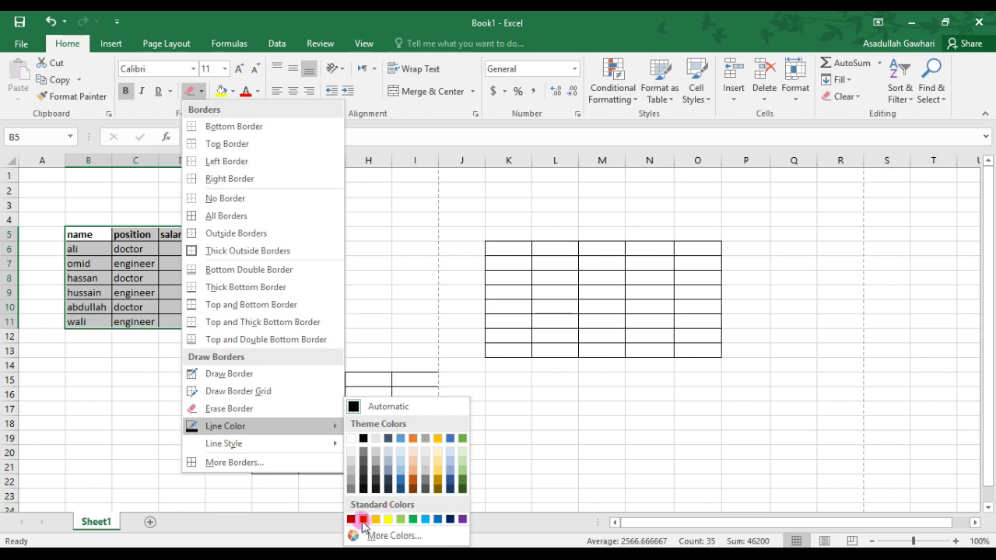
left_click(363, 519)
left_click(203, 91)
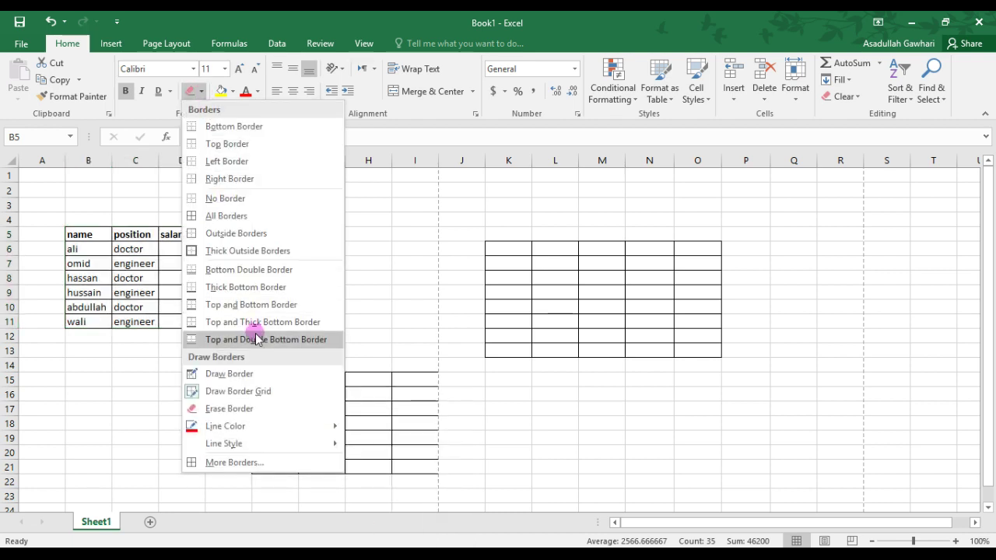
left_click(234, 382)
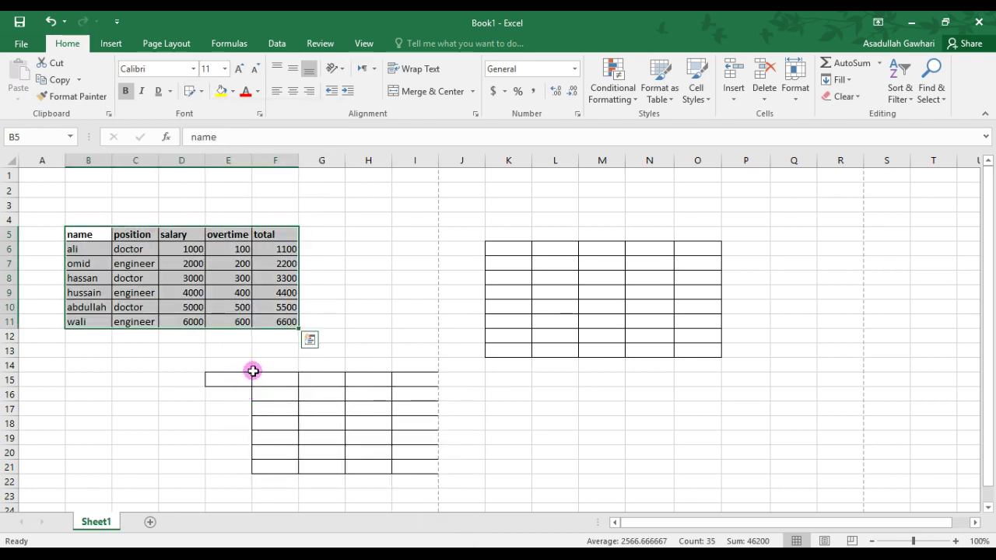
left_click(200, 91)
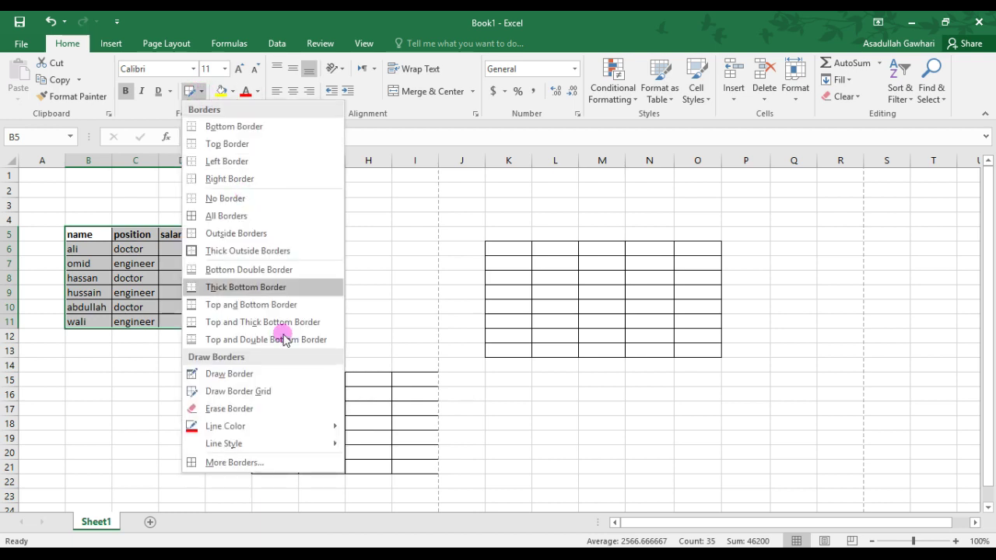
left_click(250, 392)
mouse_move(227, 373)
left_mouse_down()
mouse_move(352, 451)
mouse_move(424, 467)
left_mouse_up()
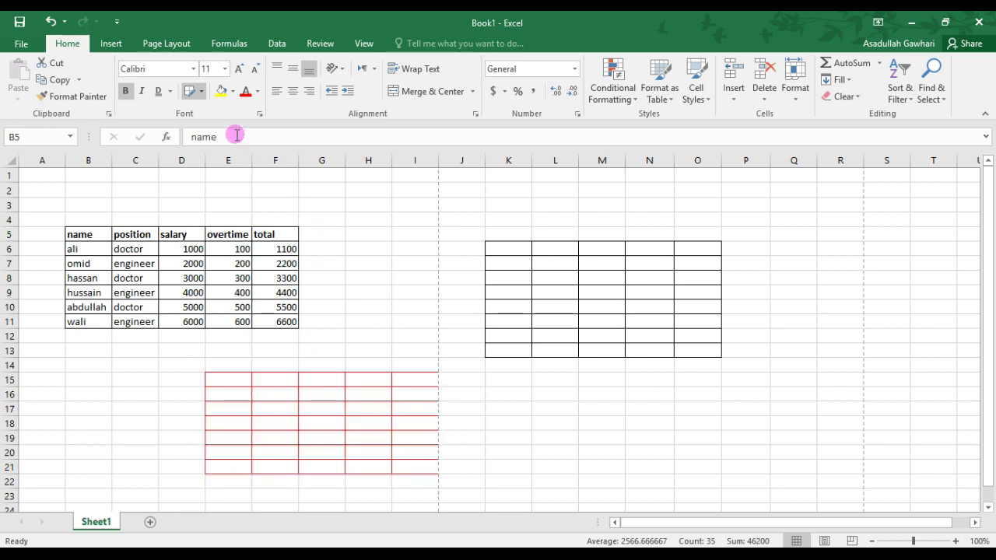
Switch to a double line style and draw red double-line grids over E15:I21 and K6:Q17
left_click(201, 91)
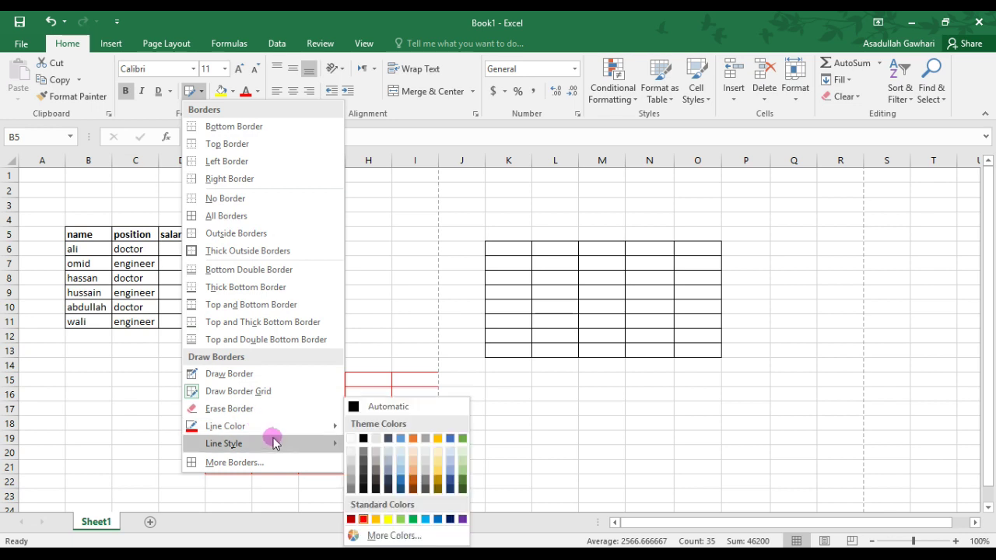
mouse_move(276, 442)
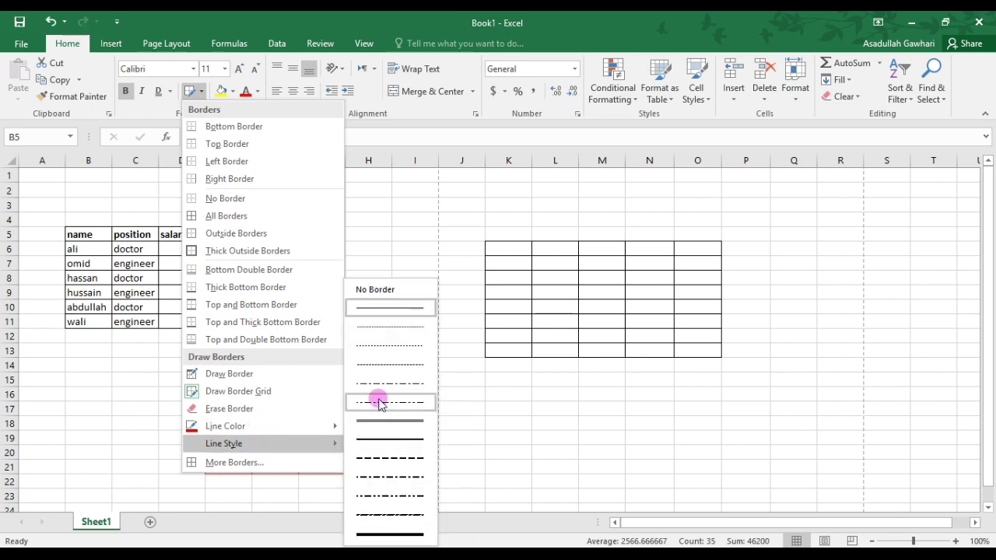
left_click(384, 422)
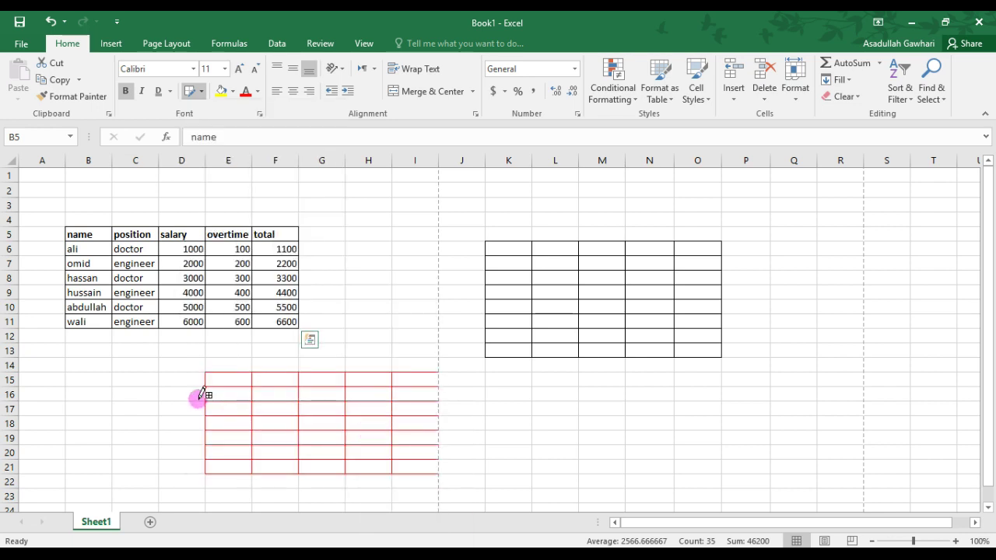
left_click_drag(215, 374, 411, 469)
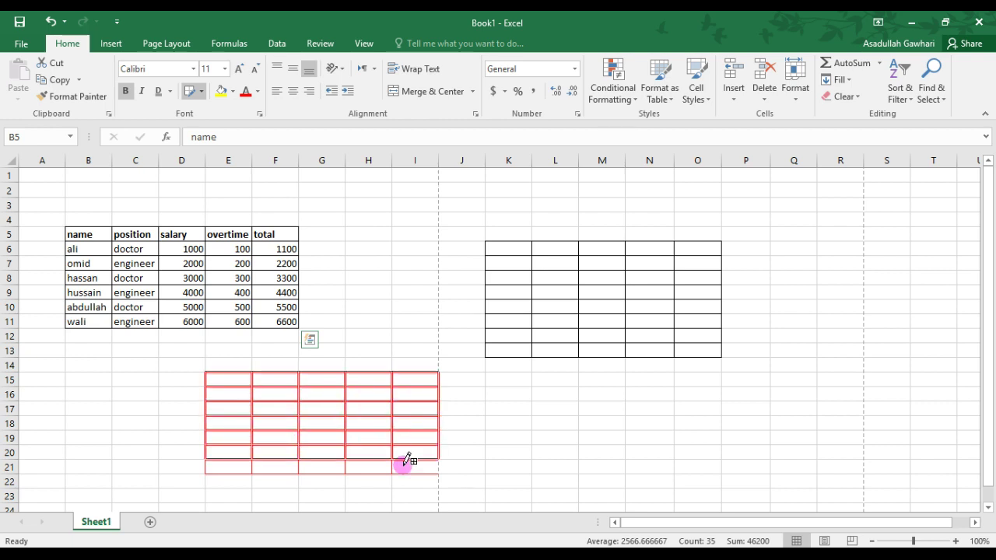
mouse_move(490, 239)
left_mouse_down()
mouse_move(747, 334)
mouse_move(799, 410)
left_mouse_up()
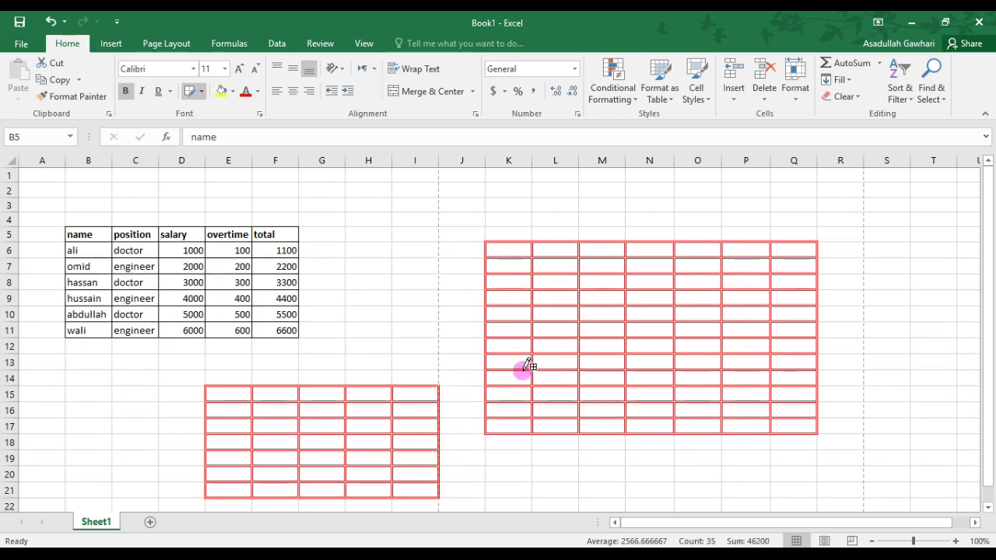
Look through the Format Cells Border, Number, Alignment and Font settings, then close without changes
left_click(202, 93)
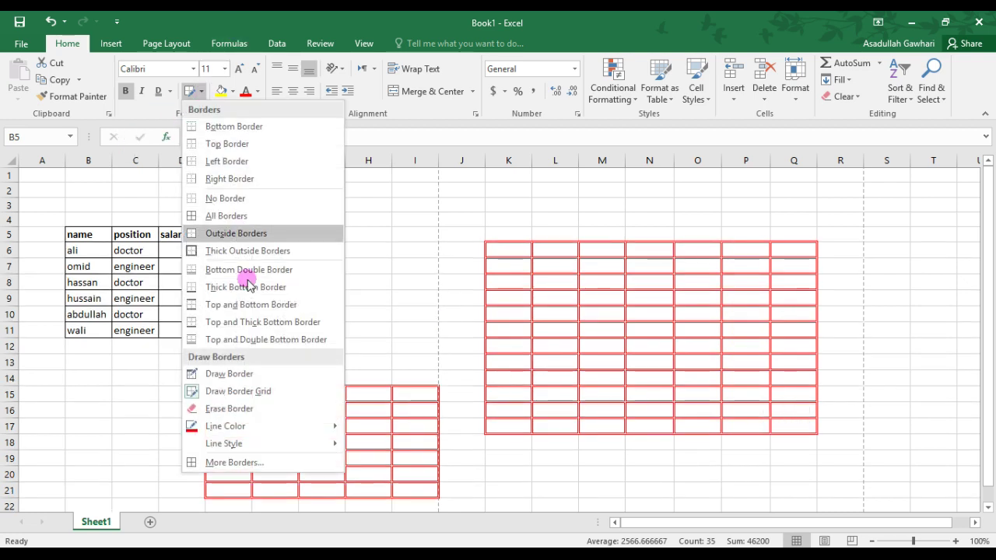
left_click(254, 459)
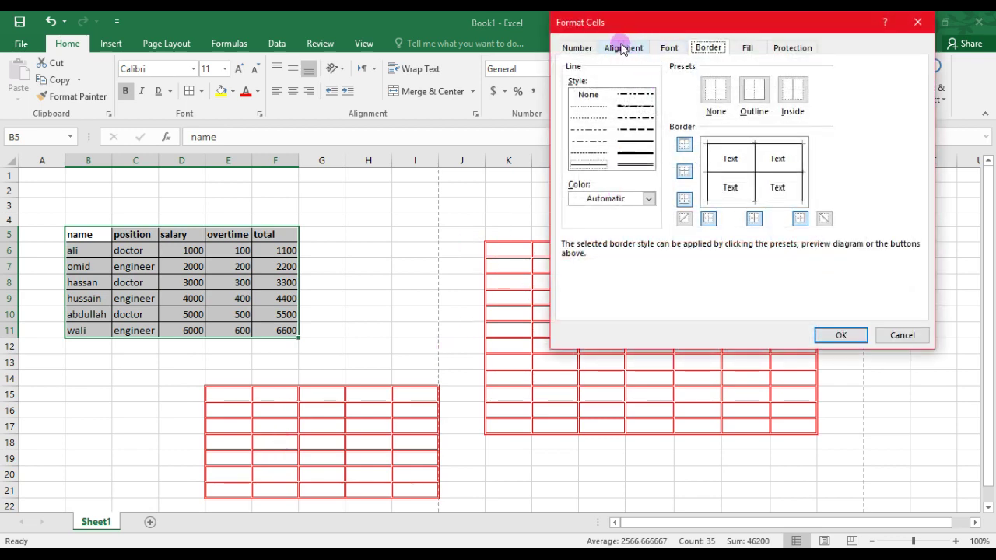
left_click(577, 48)
left_click(613, 50)
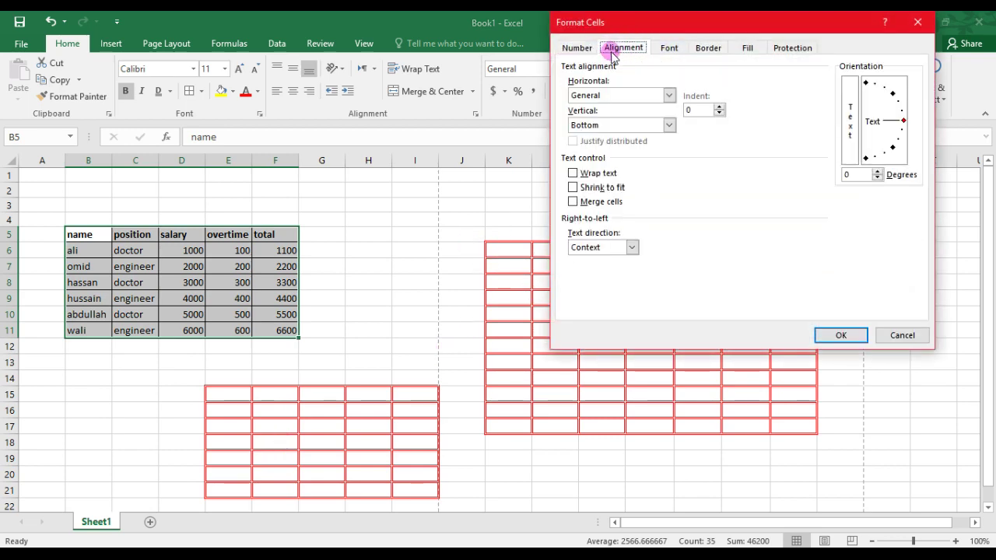
left_click(666, 49)
left_click(707, 48)
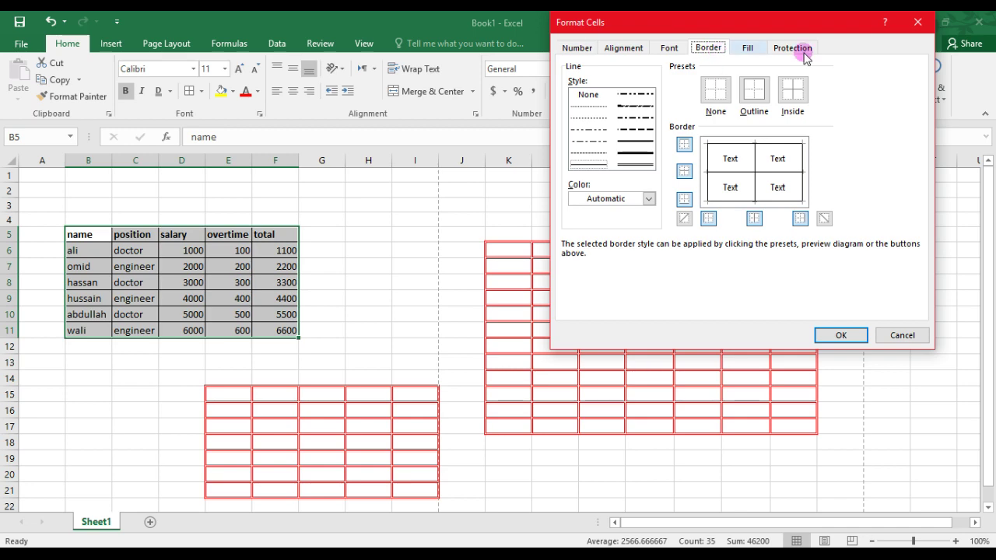
left_click(918, 23)
left_click(578, 114)
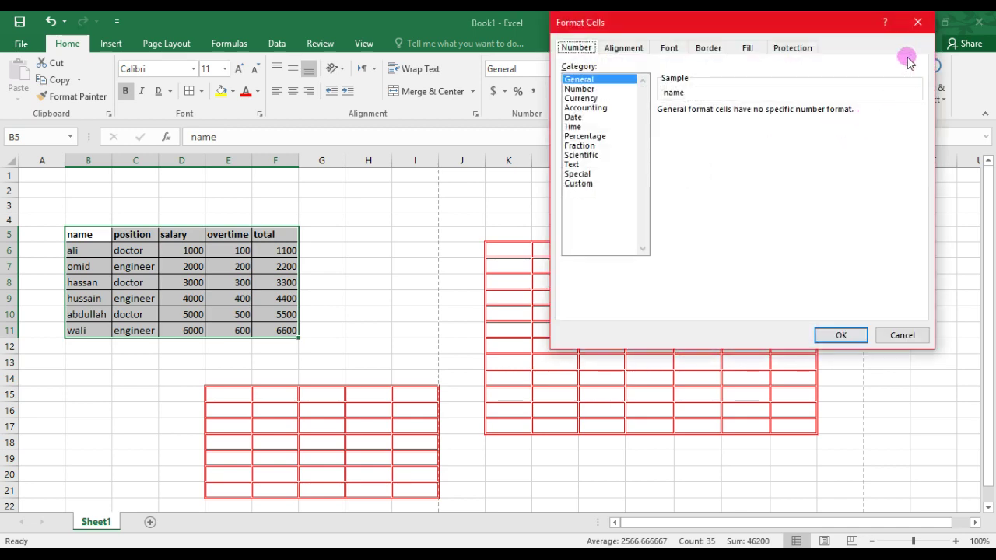
left_click(914, 25)
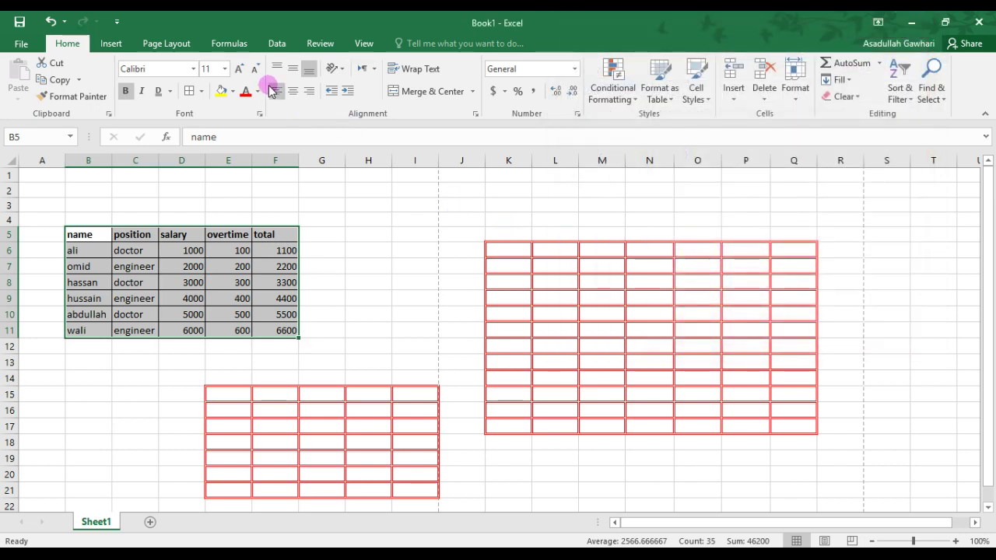
Select the name header B5, make row 5 much taller and widen column B
left_click(94, 218)
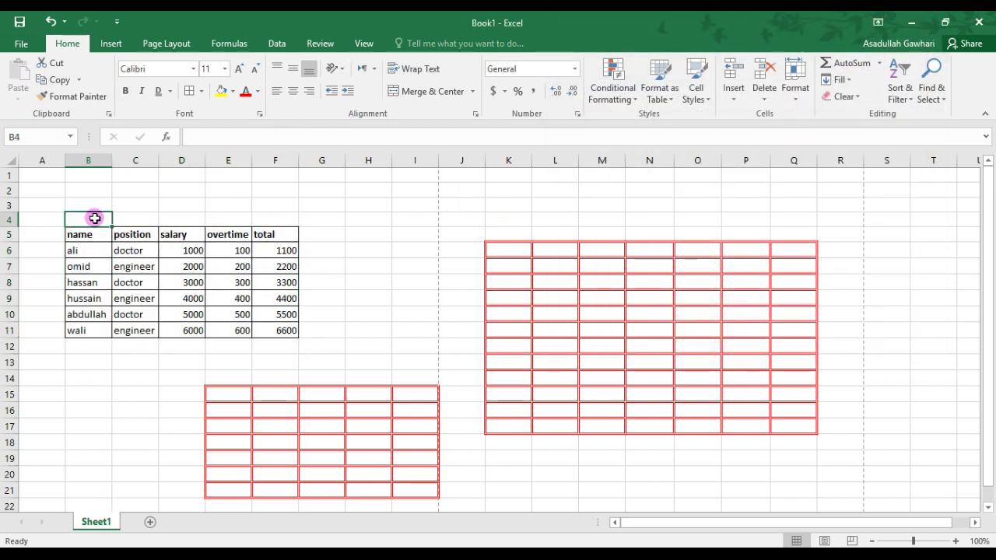
left_click(89, 232)
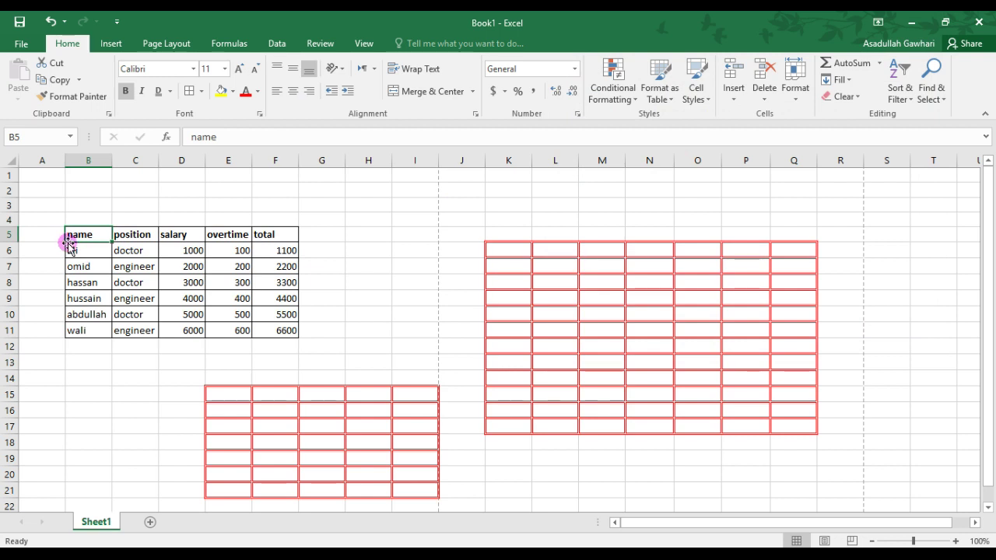
left_click_drag(11, 242, 11, 313)
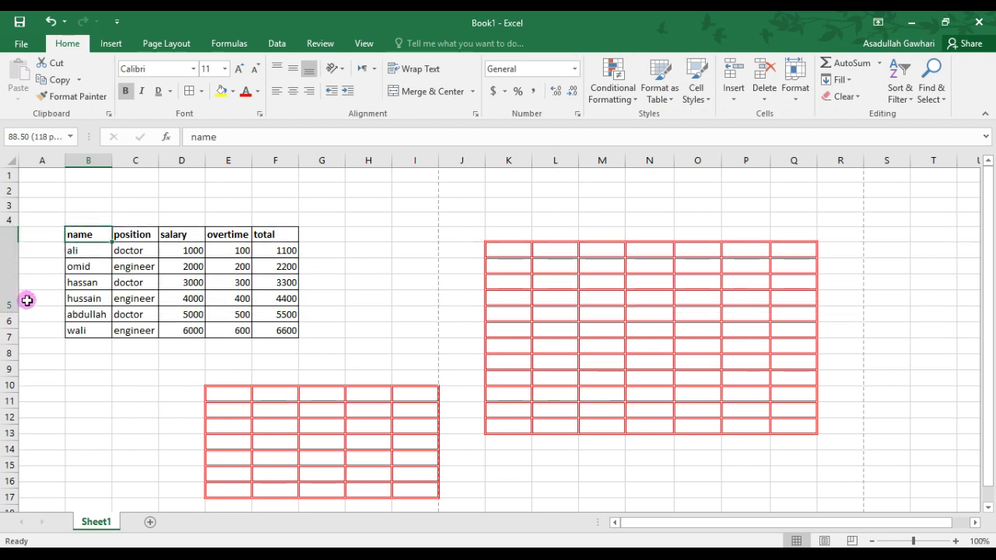
left_click_drag(112, 161, 146, 160)
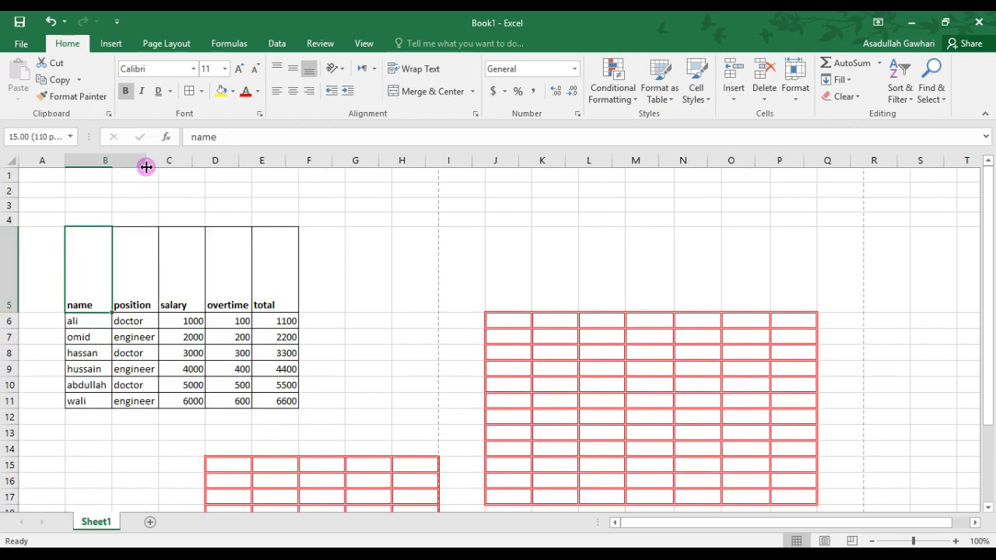
Try the alignment options on B5, ending with the name header middle-aligned and centred
left_click(283, 68)
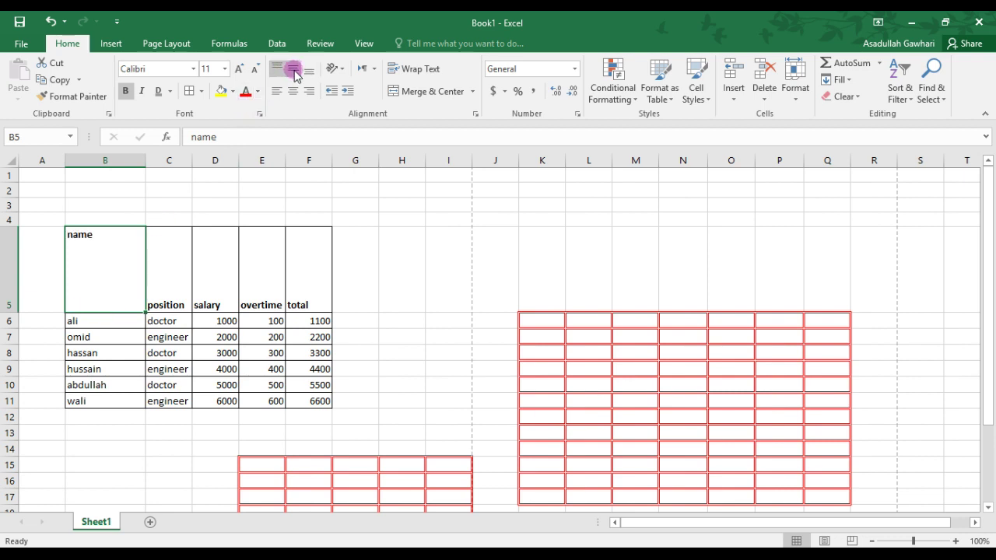
left_click(294, 70)
left_click(309, 71)
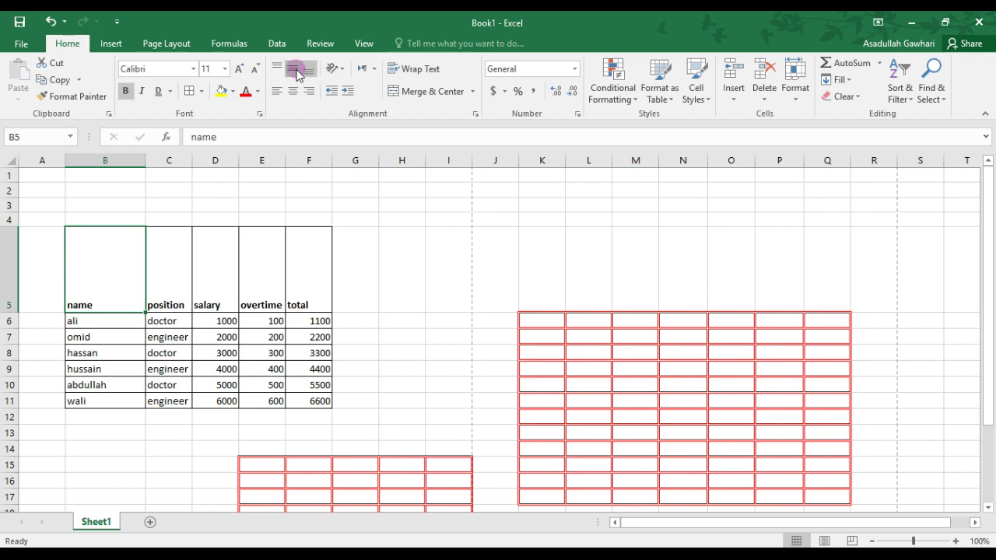
left_click(296, 70)
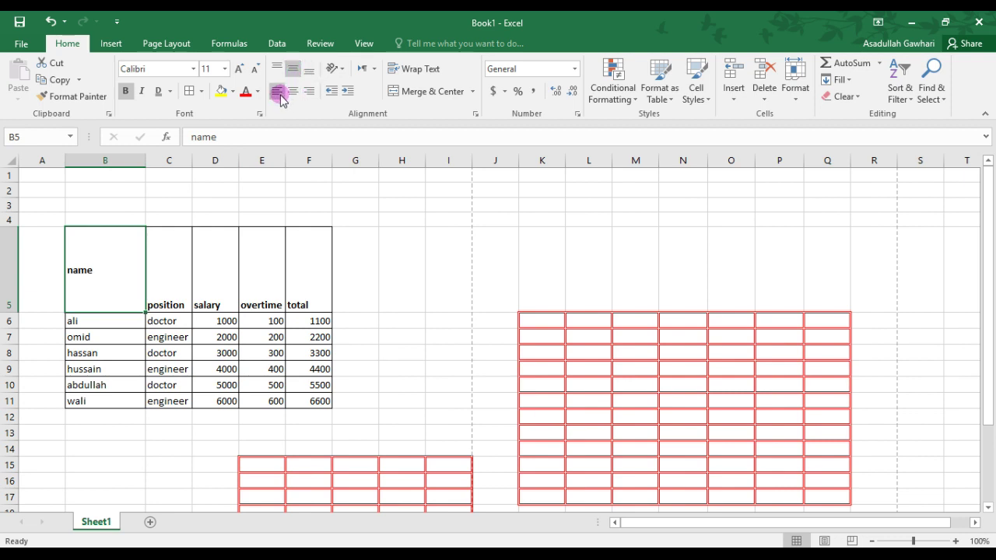
left_click(278, 94)
left_click(295, 92)
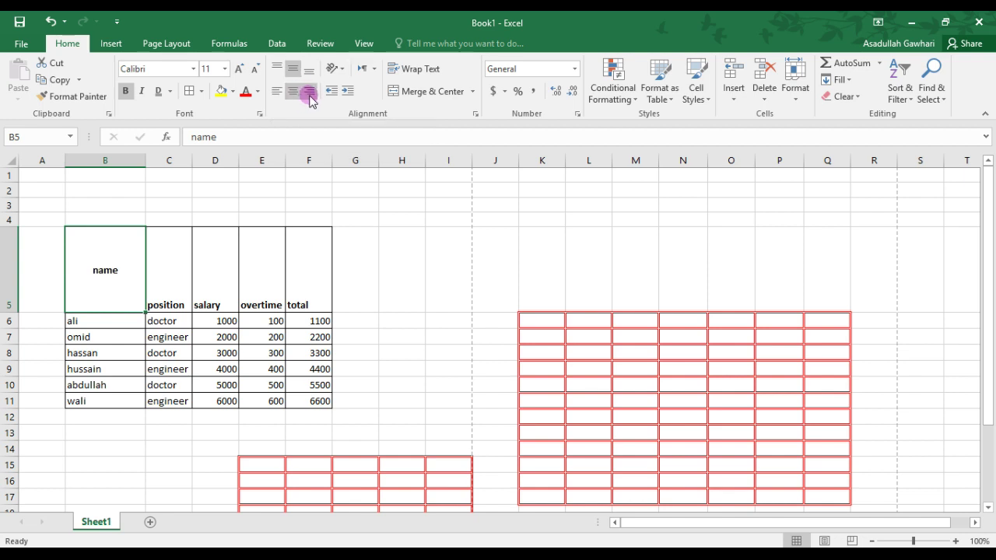
left_click(309, 92)
left_click(278, 94)
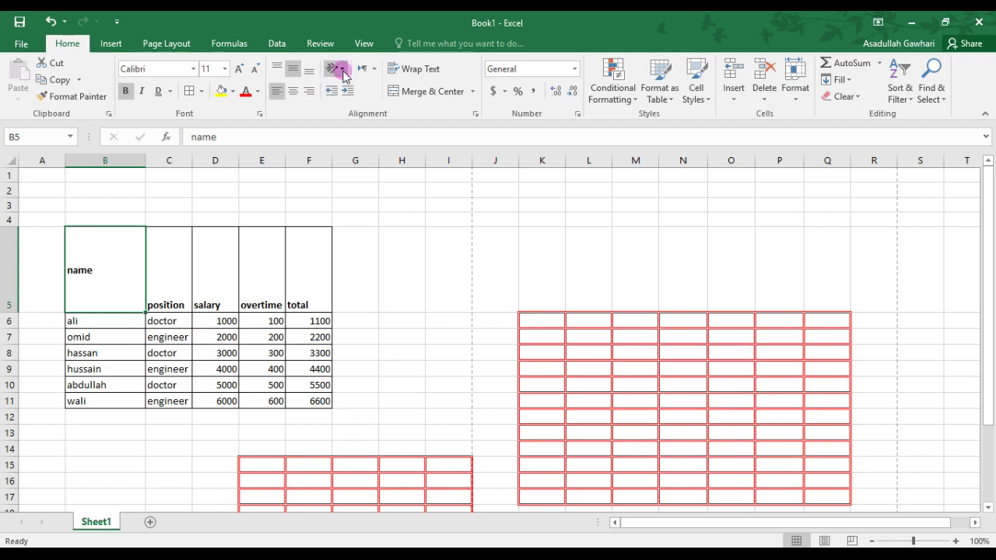
left_click(293, 91)
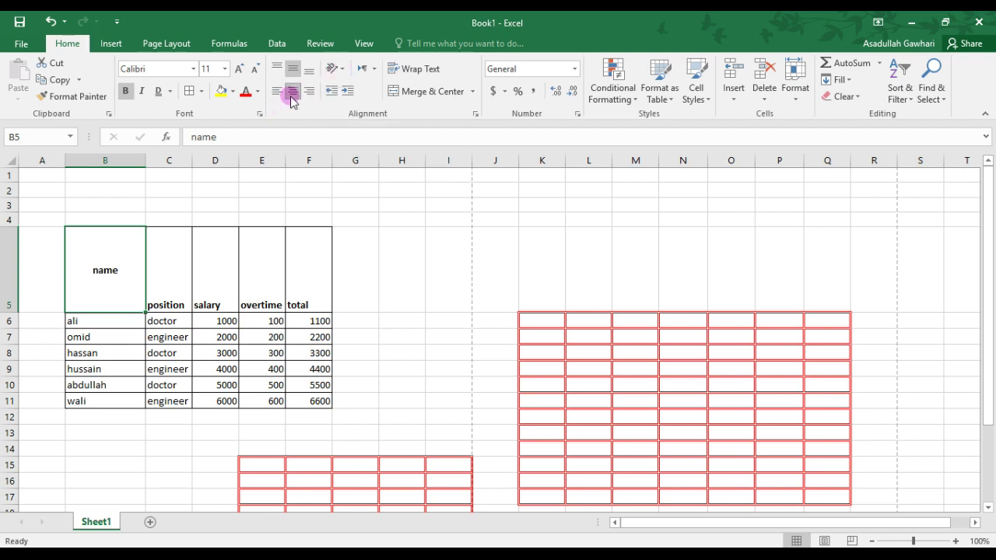
Angle the B5 name header counterclockwise, then change it to Angle Clockwise
left_click(343, 70)
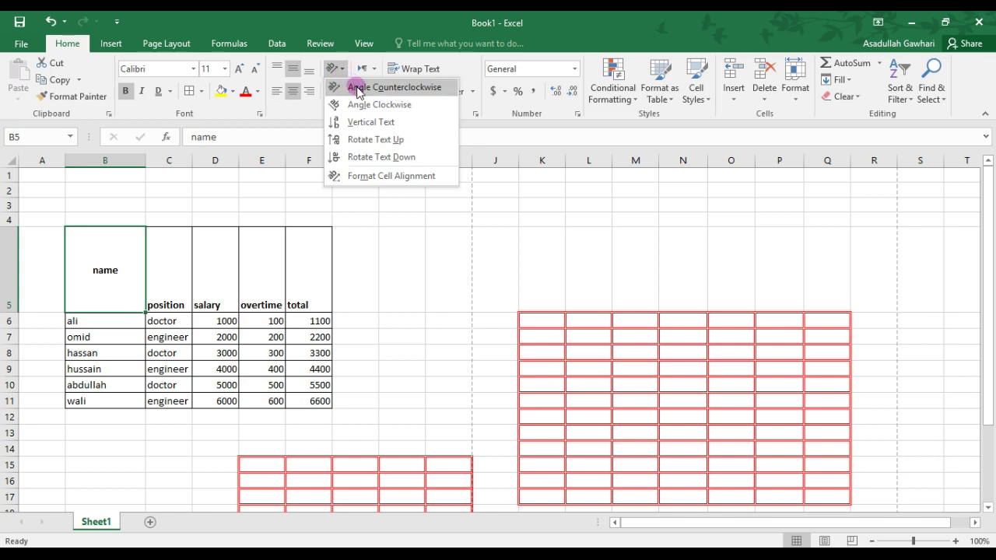
left_click(358, 88)
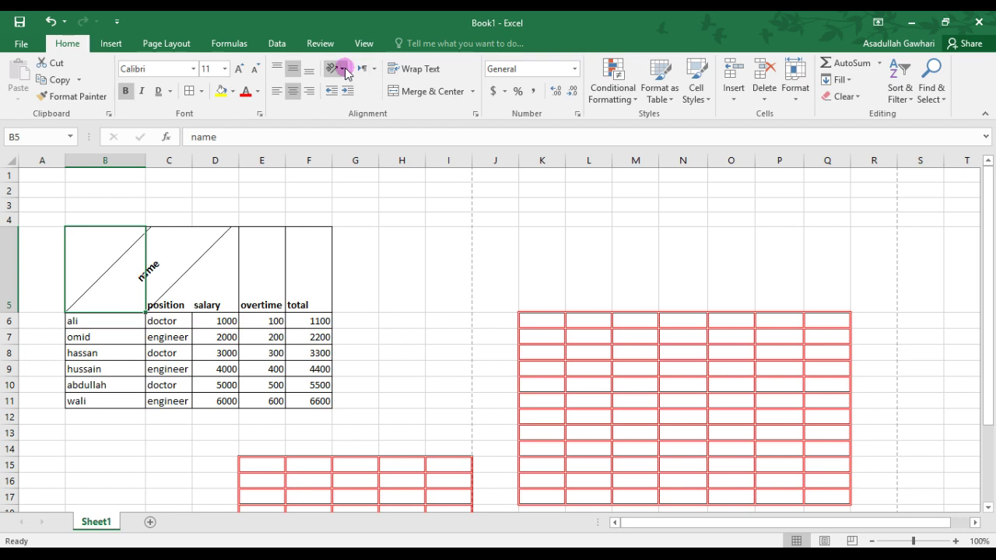
left_click(336, 69)
left_click(356, 106)
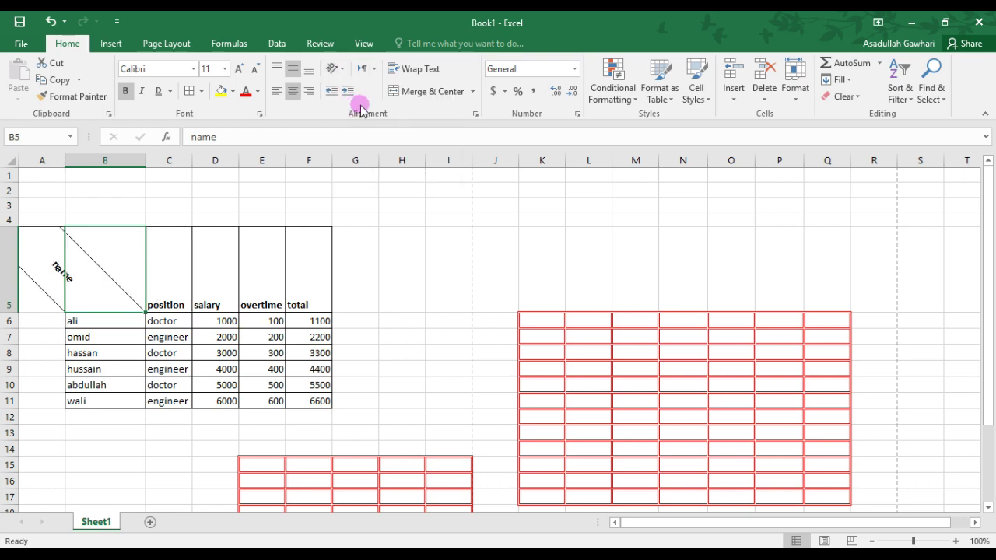
left_click(336, 69)
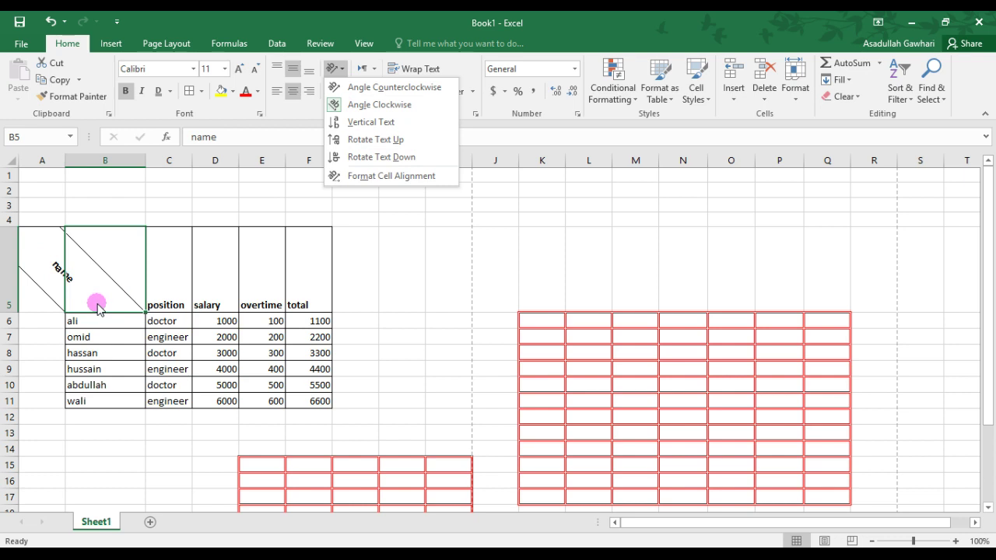
Try Vertical Text and Rotate Text Up on B5, settling on Rotate Text Down
left_click(362, 125)
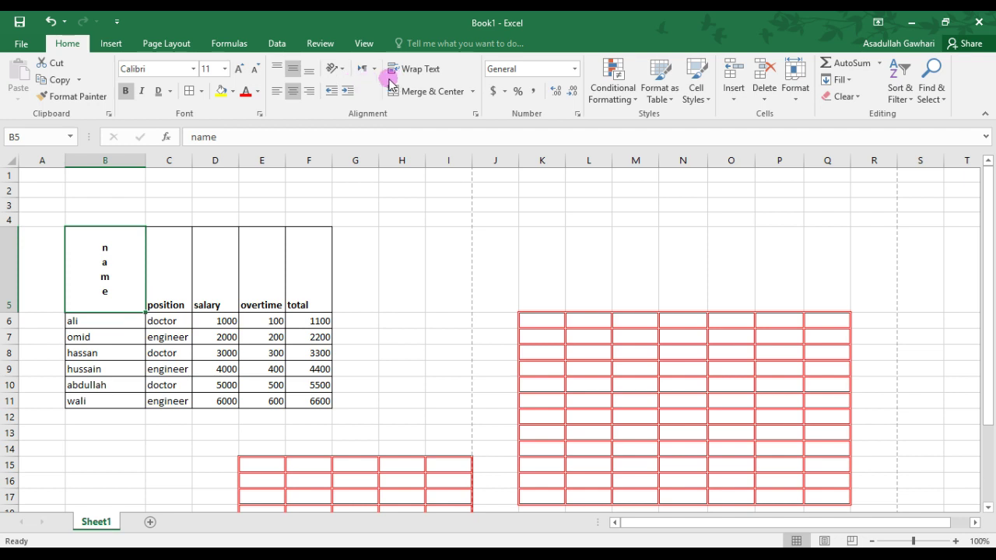
left_click(343, 71)
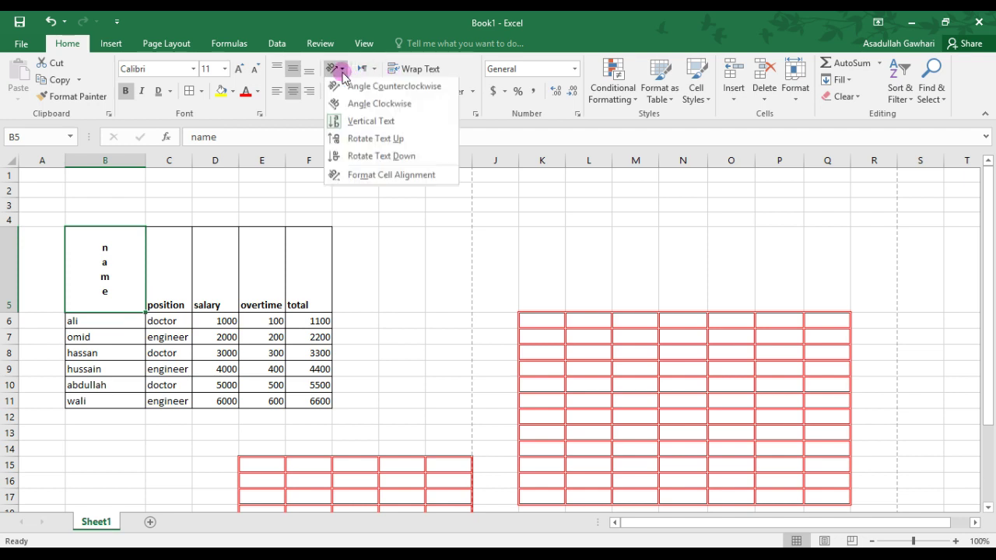
left_click(355, 142)
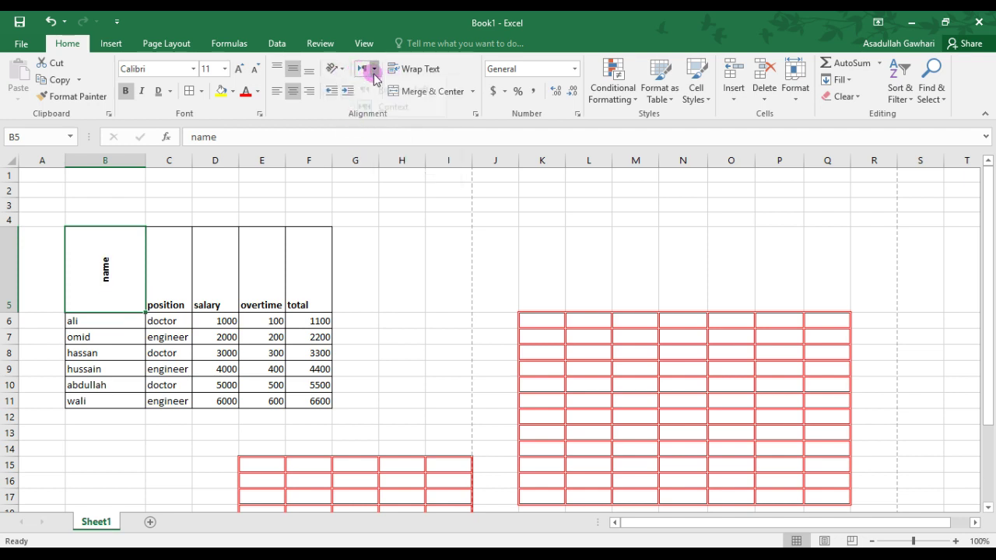
left_click(373, 71)
left_click(336, 69)
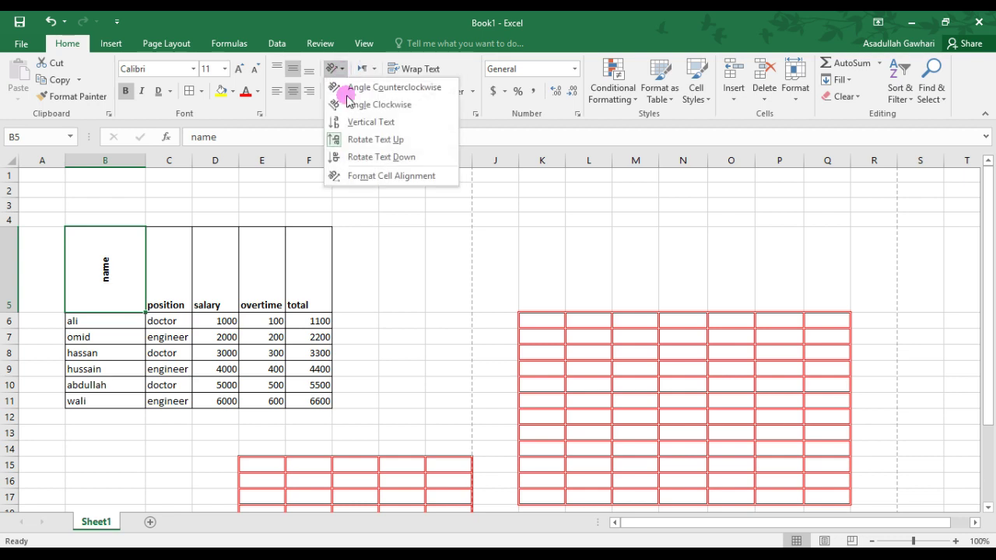
left_click(355, 158)
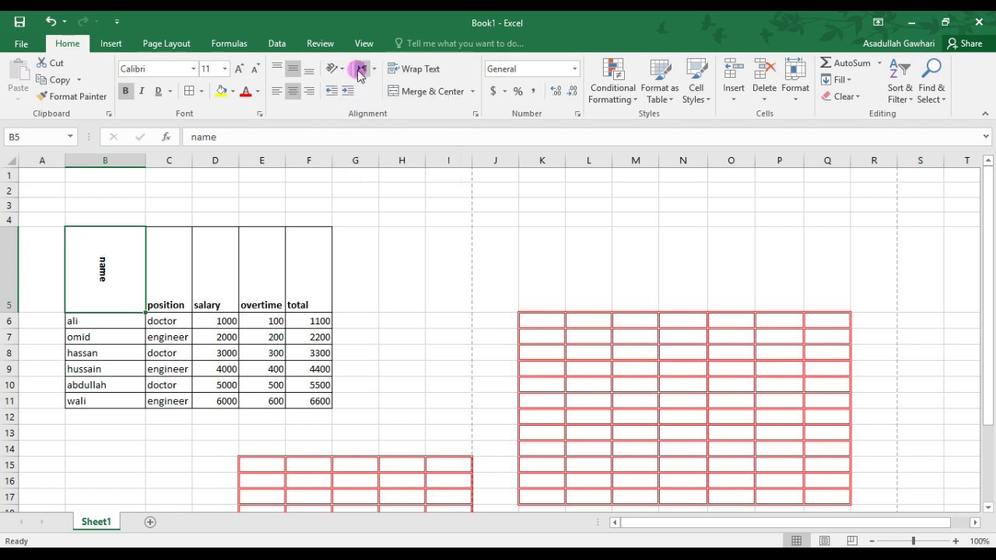
Glance at the Format Cells alignment settings for B5 and close them unchanged
left_click(342, 69)
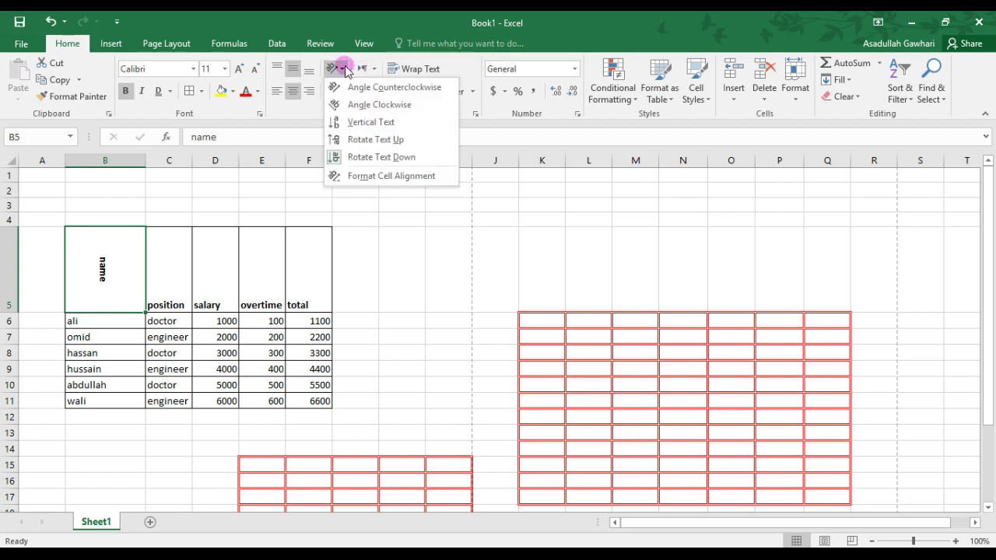
left_click(371, 177)
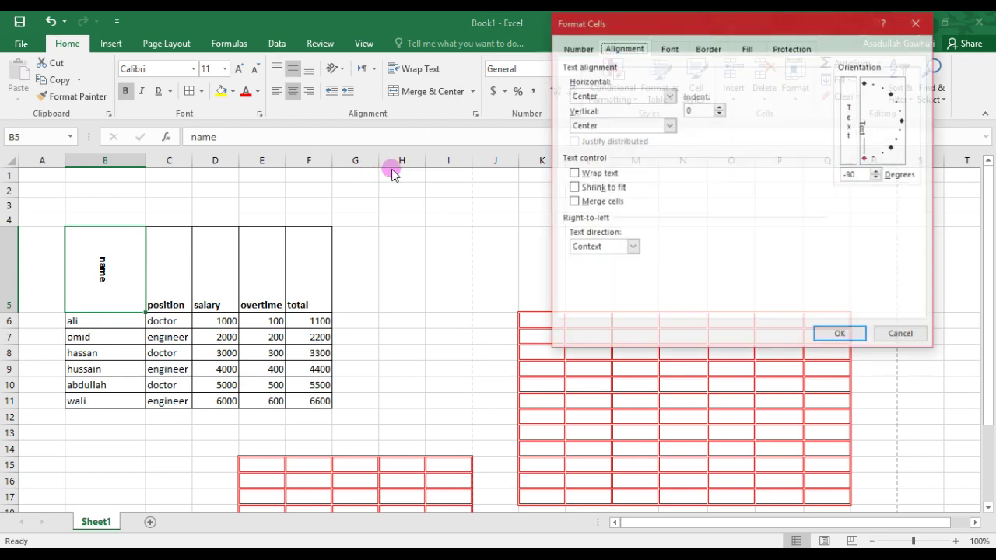
left_click(918, 22)
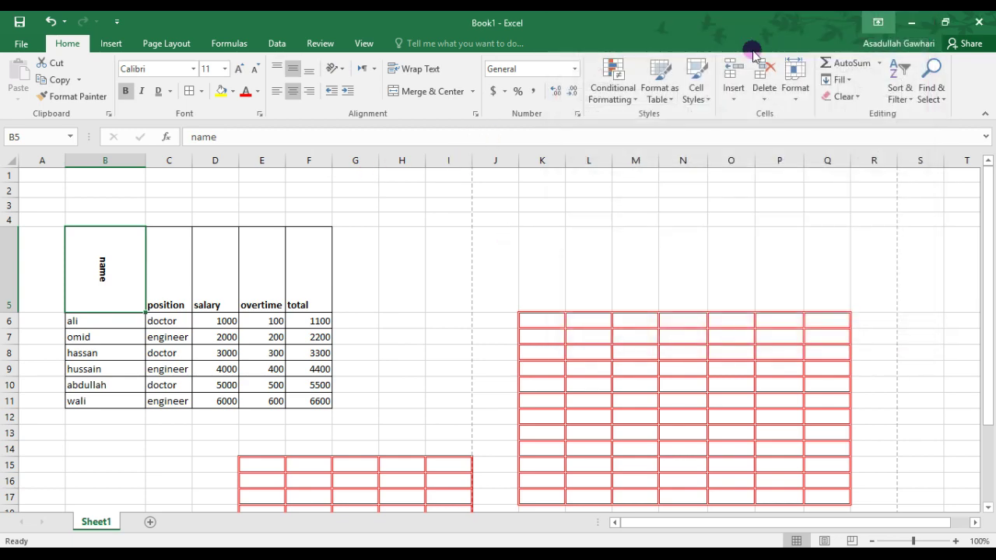
Undo the B5 rotation, alignment and column-width changes with three Ctrl+Z presses
left_click(374, 70)
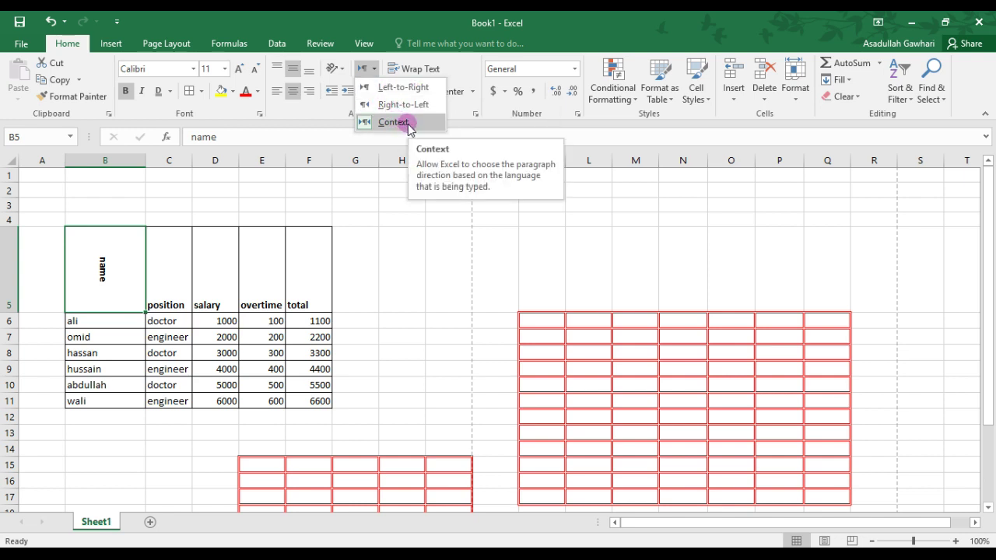
left_click(373, 72)
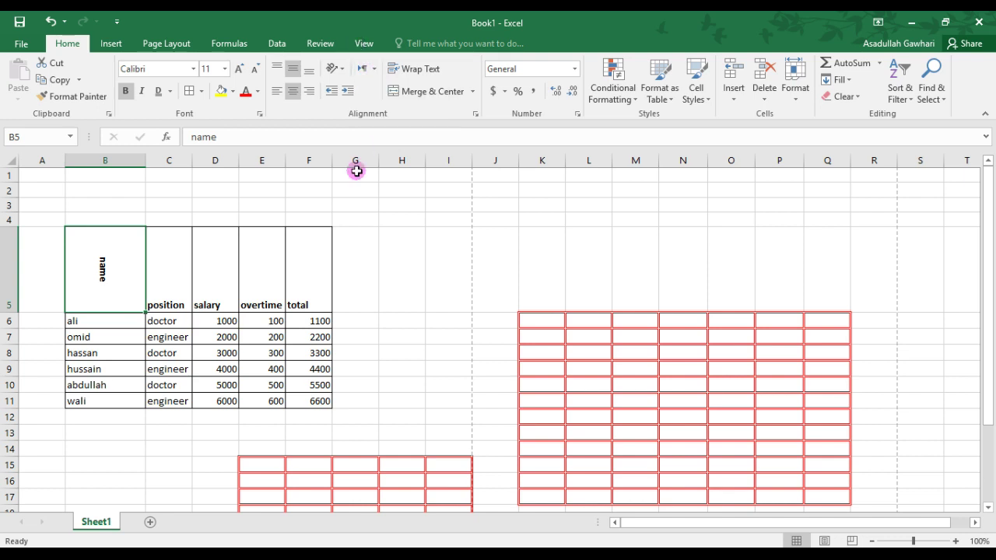
key("ctrl+z")
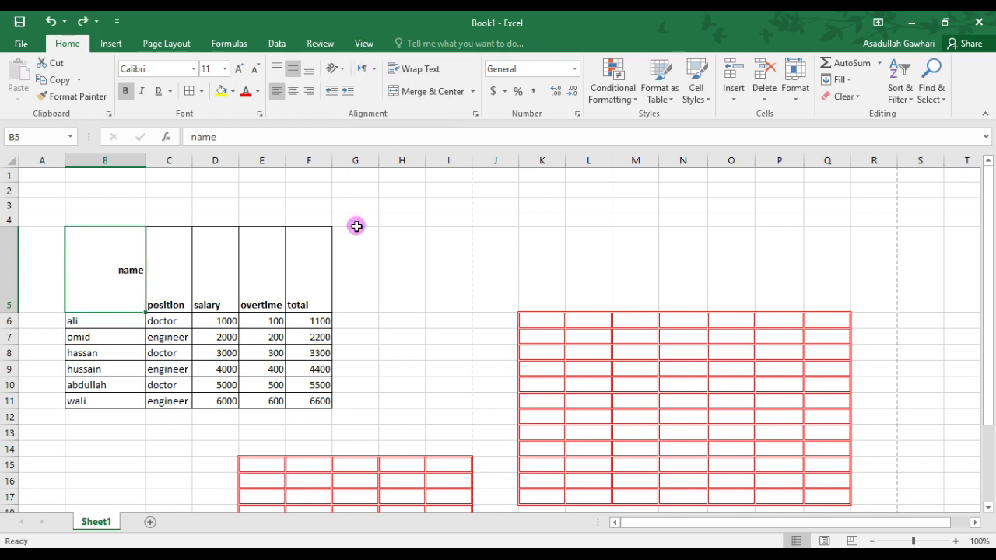
key("ctrl+z")
key("ctrl+z")
key("ctrl+z")
key("ctrl+z")
key("ctrl+z")
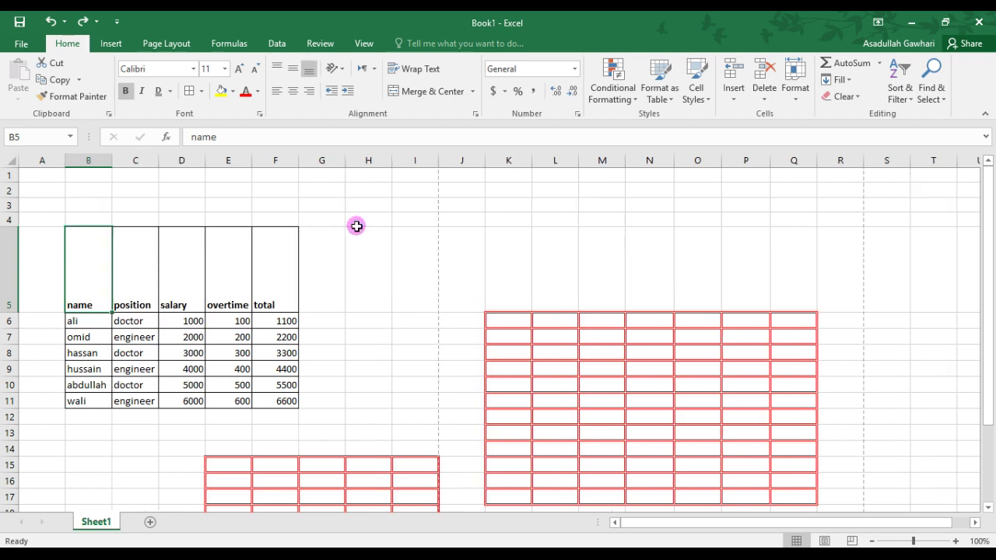
key("ctrl+z")
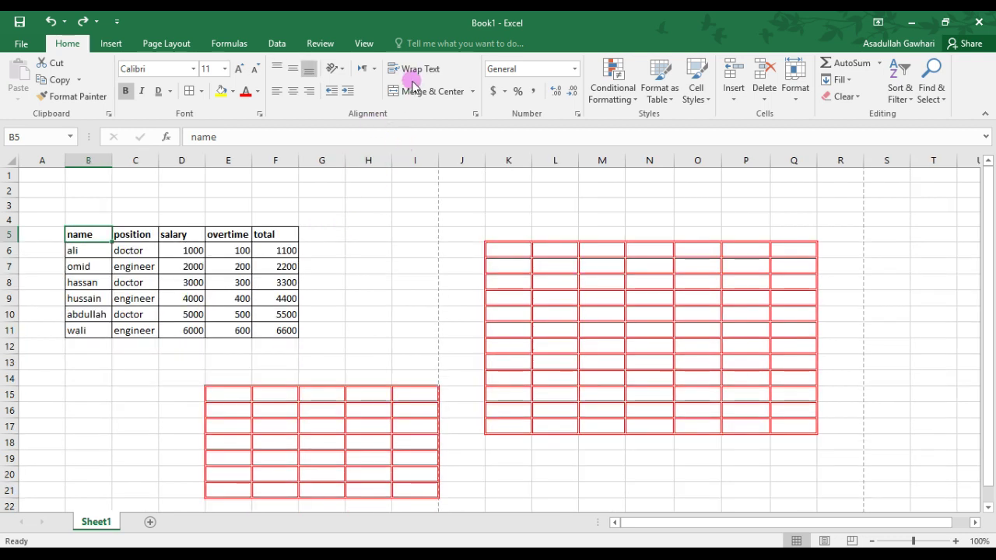
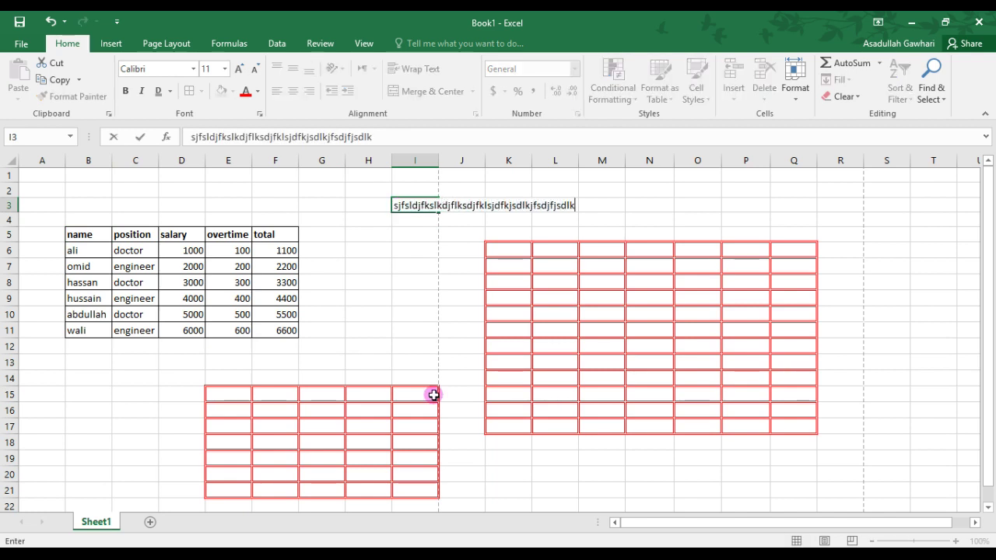
Confirm the long entry in I3, apply Wrap Text to it, then undo so I3 is empty
left_click(440, 264)
left_click(413, 206)
left_click(409, 72)
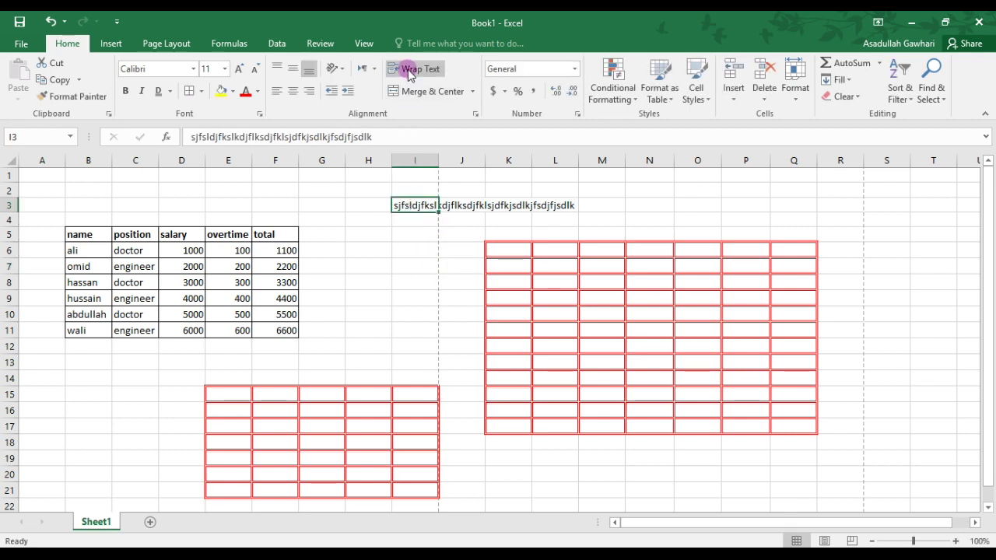
left_click(409, 72)
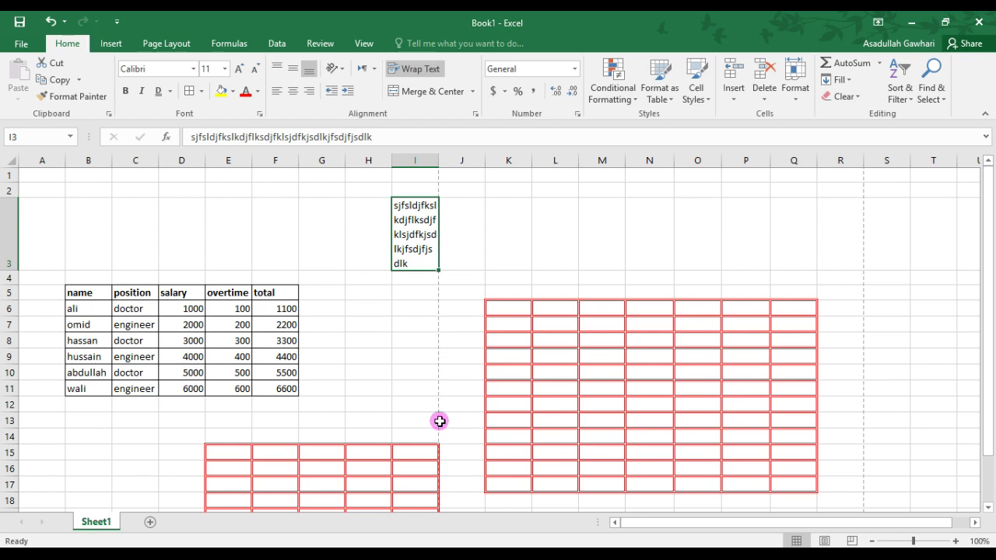
key("ctrl+z")
key("ctrl+z")
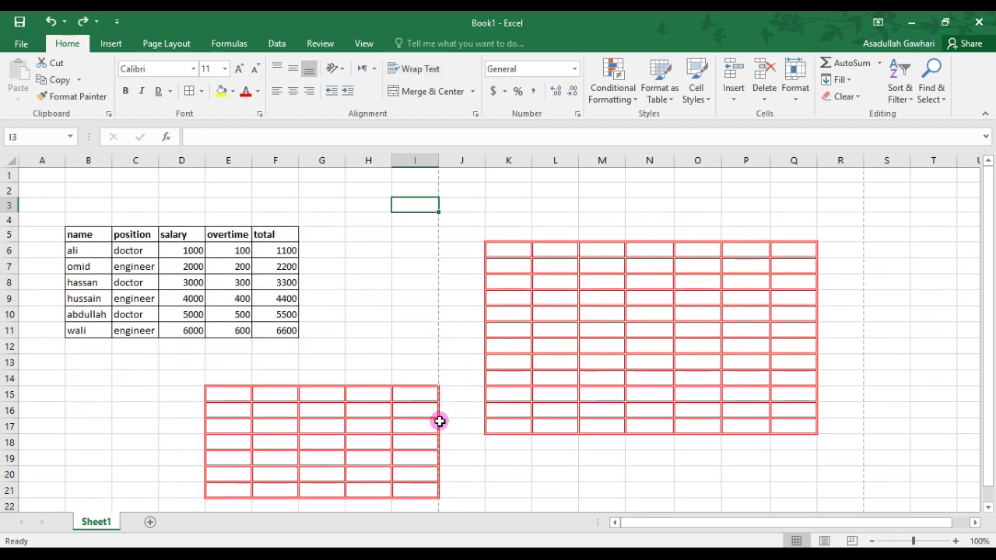
left_click(410, 282)
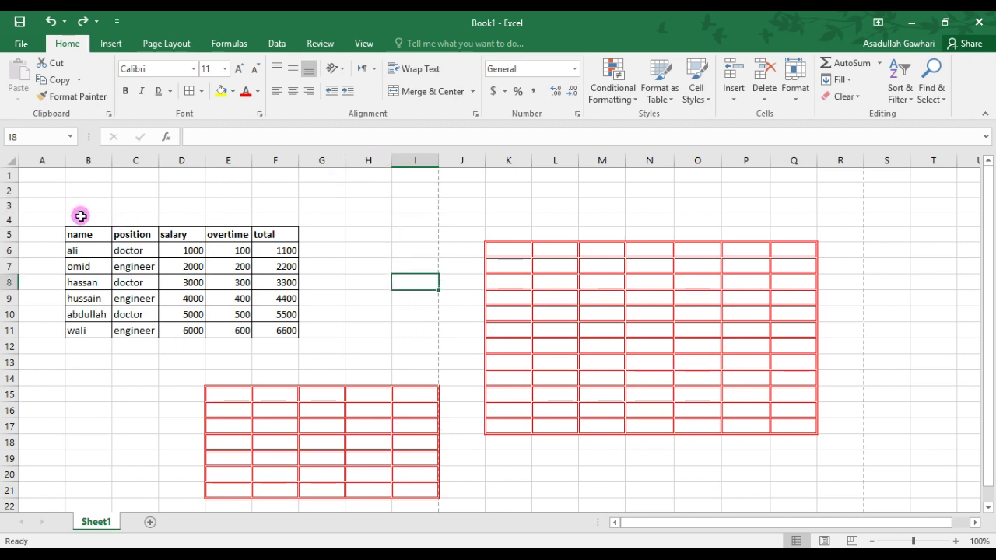
Merge and centre B4:F4 and enter the title Employees
left_click_drag(82, 219, 266, 216)
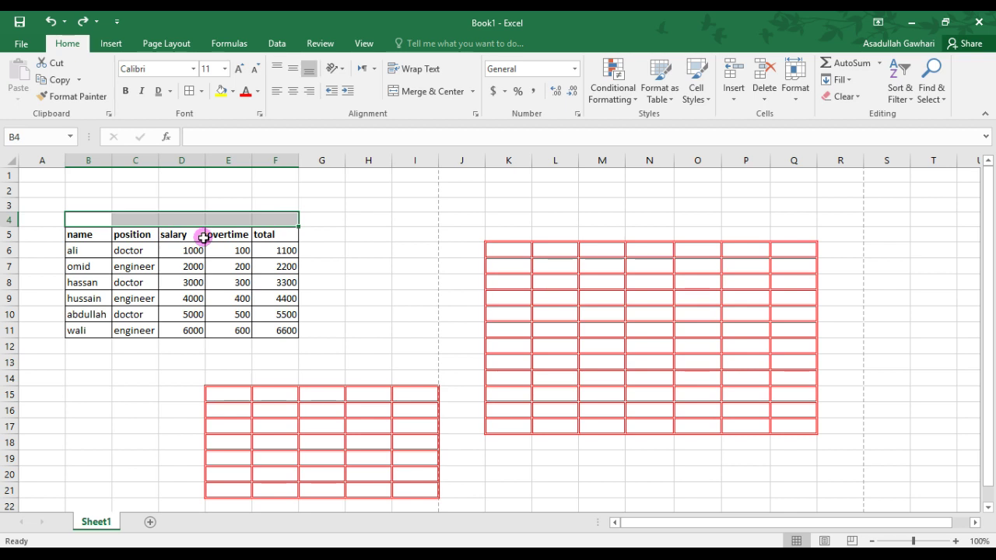
left_click(472, 91)
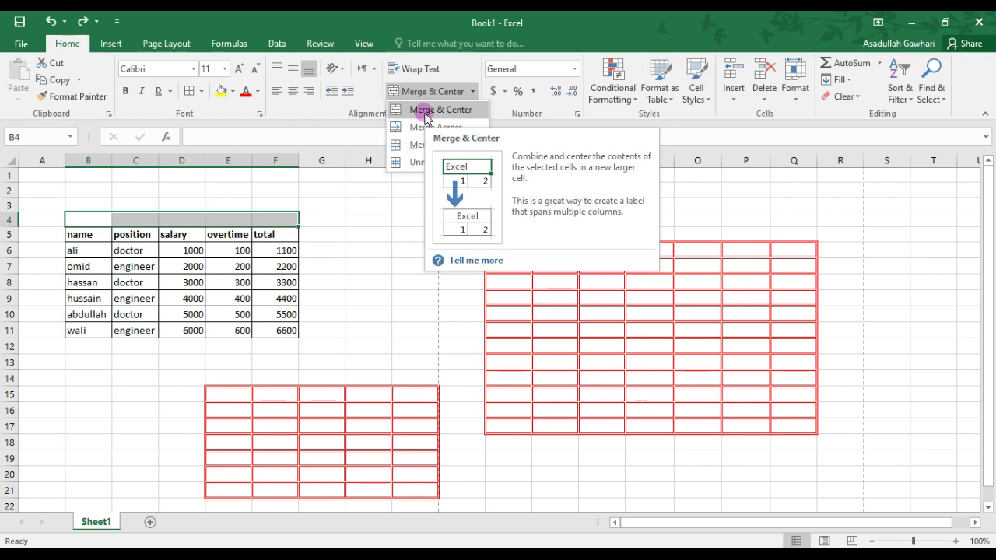
left_click(462, 110)
type("Employees")
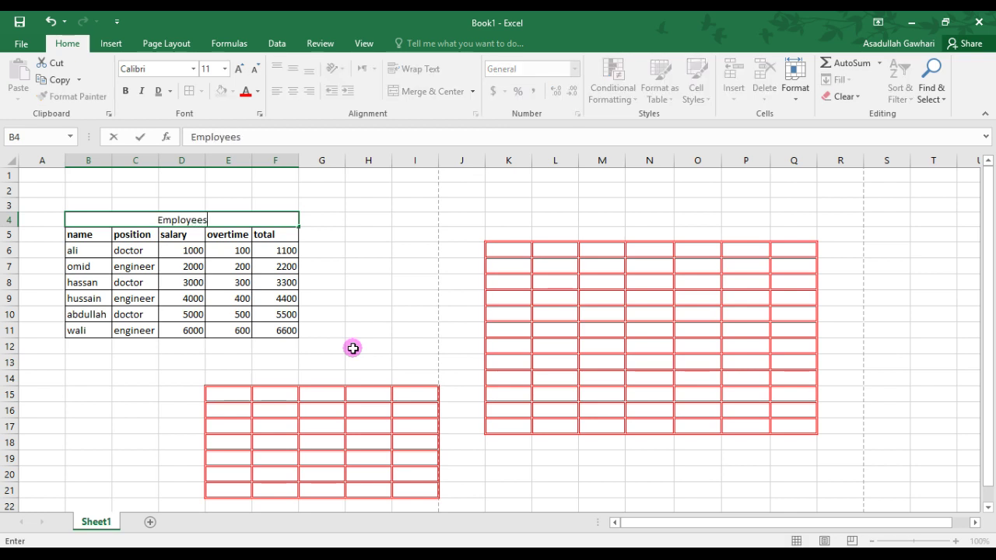
left_click(442, 219)
left_click(212, 220)
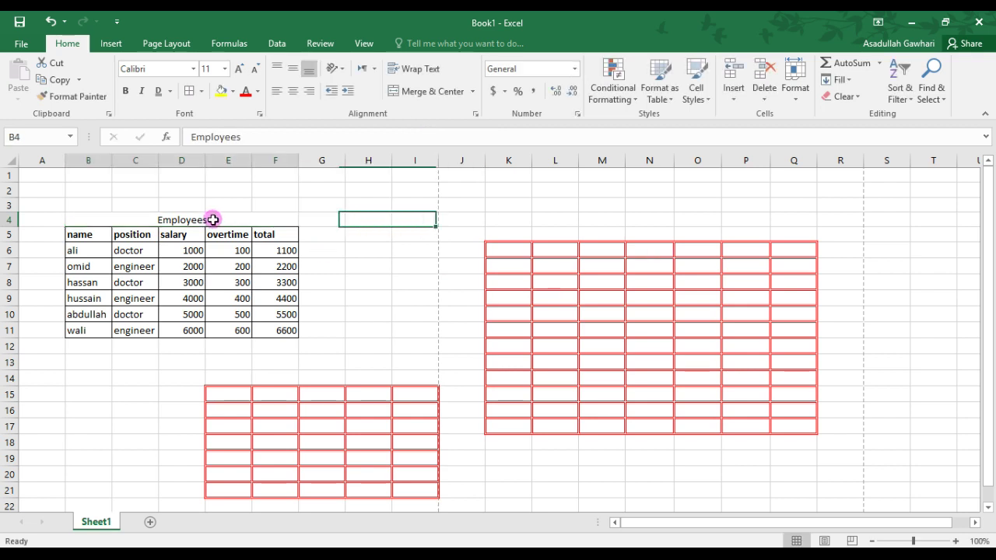
left_click(349, 232)
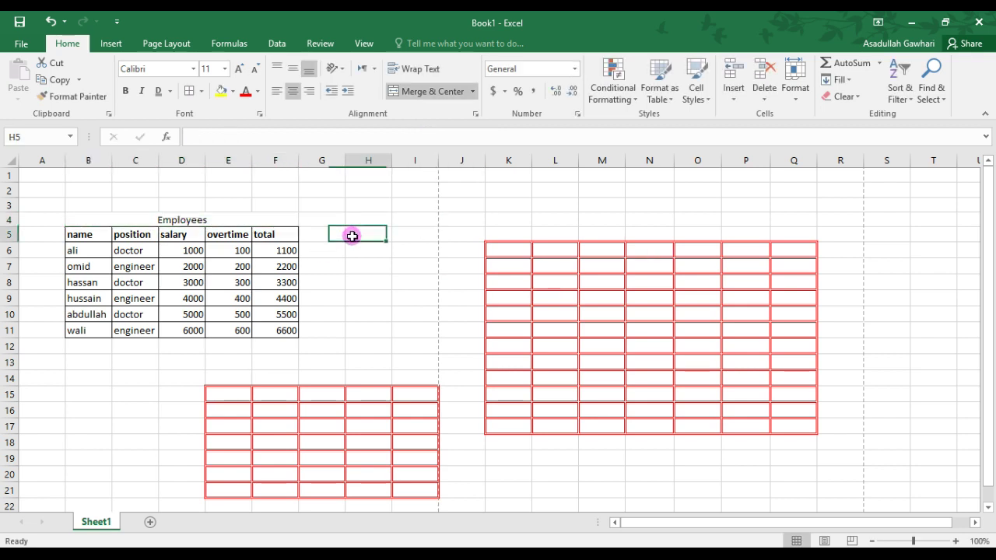
Unmerge the Employees title and check that row 4's cells are separate again
left_click(245, 221)
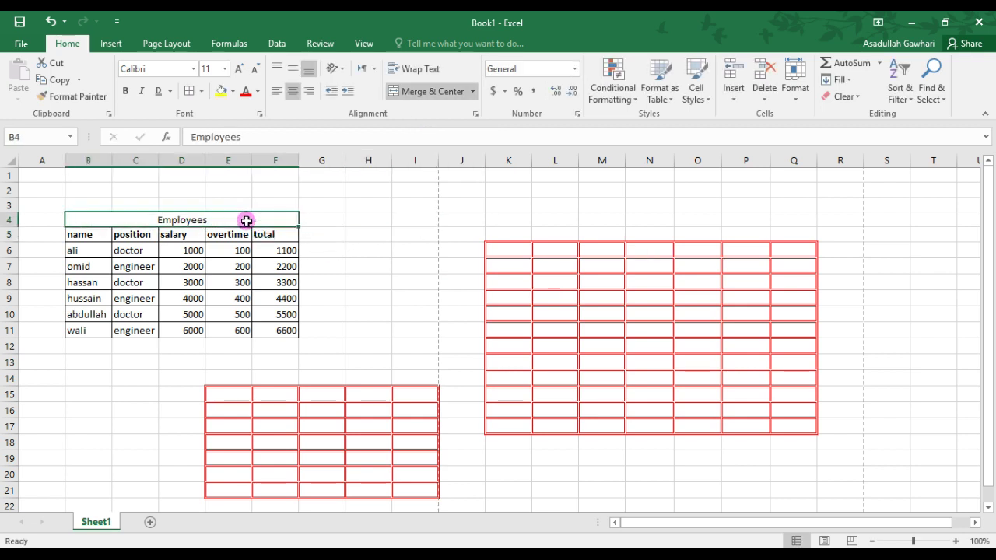
left_click(472, 91)
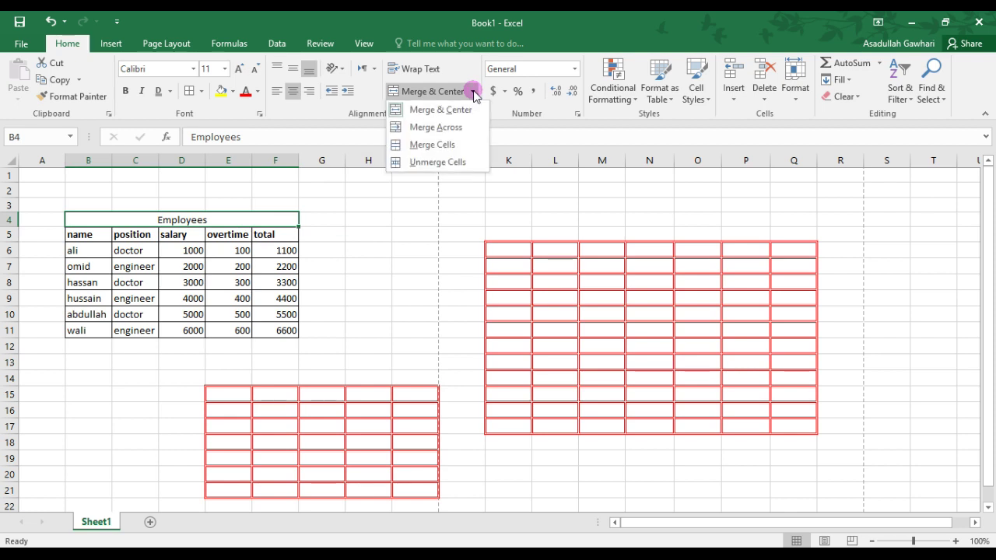
left_click(449, 165)
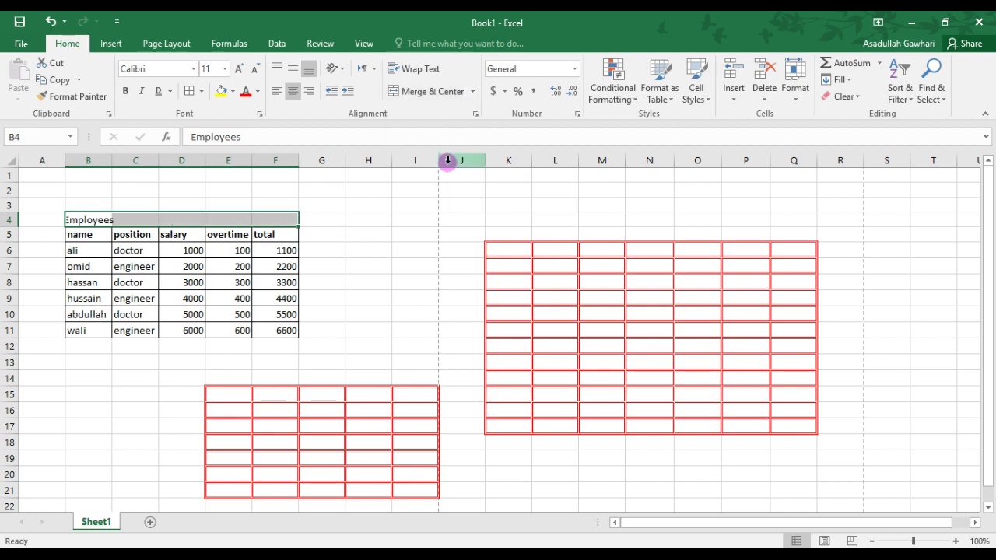
left_click(280, 218)
left_click(223, 218)
left_click(183, 218)
left_click(140, 218)
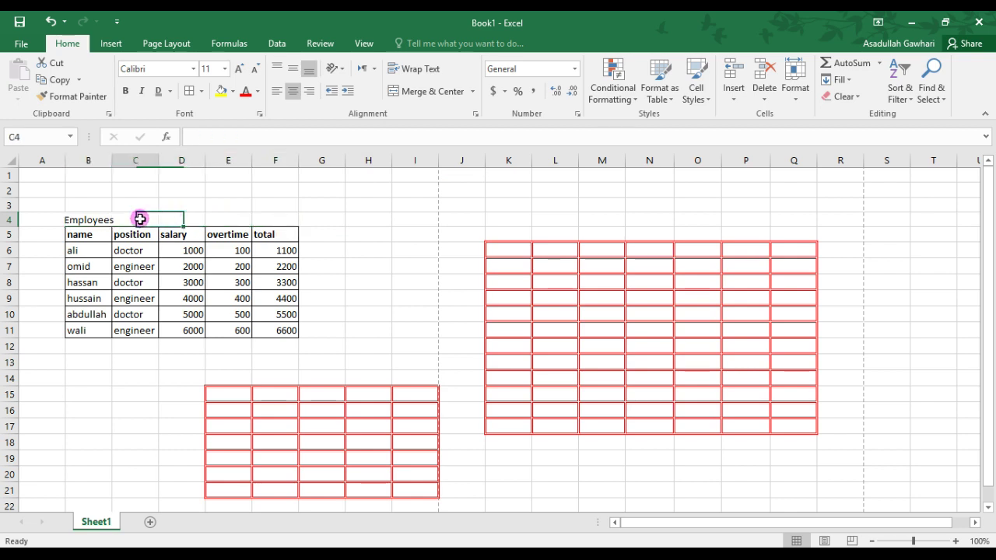
Reselect B4:F4, look over the merge options without choosing one, then select H2:N8
left_click(84, 223)
left_click_drag(84, 223, 278, 223)
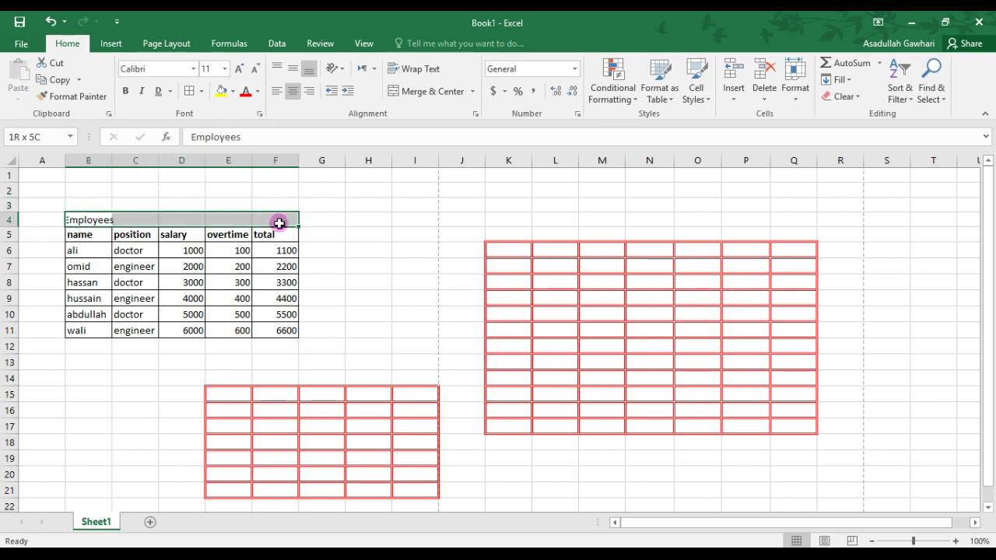
left_click(472, 91)
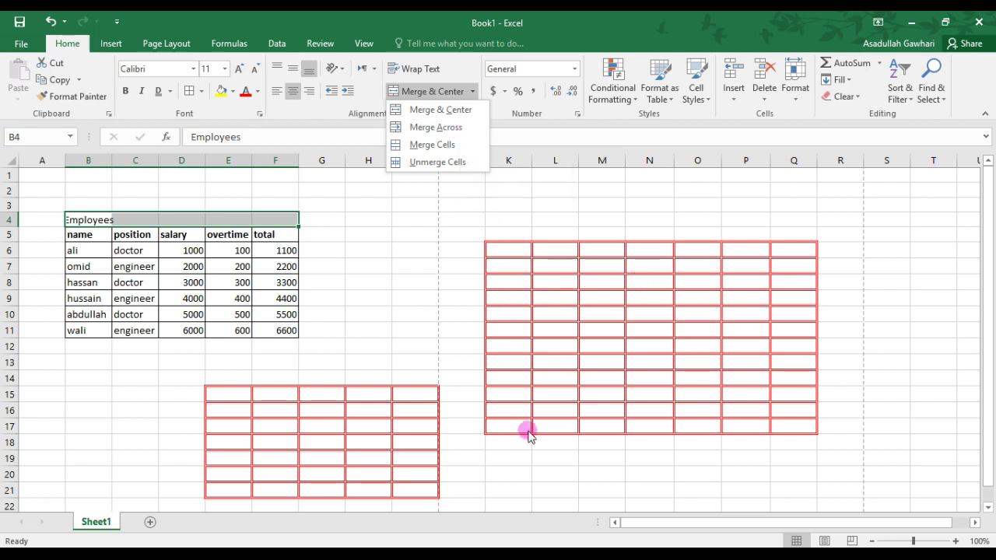
left_click(362, 202)
mouse_move(368, 186)
left_mouse_down()
mouse_move(445, 223)
mouse_move(577, 244)
mouse_move(605, 287)
mouse_move(629, 280)
left_mouse_up()
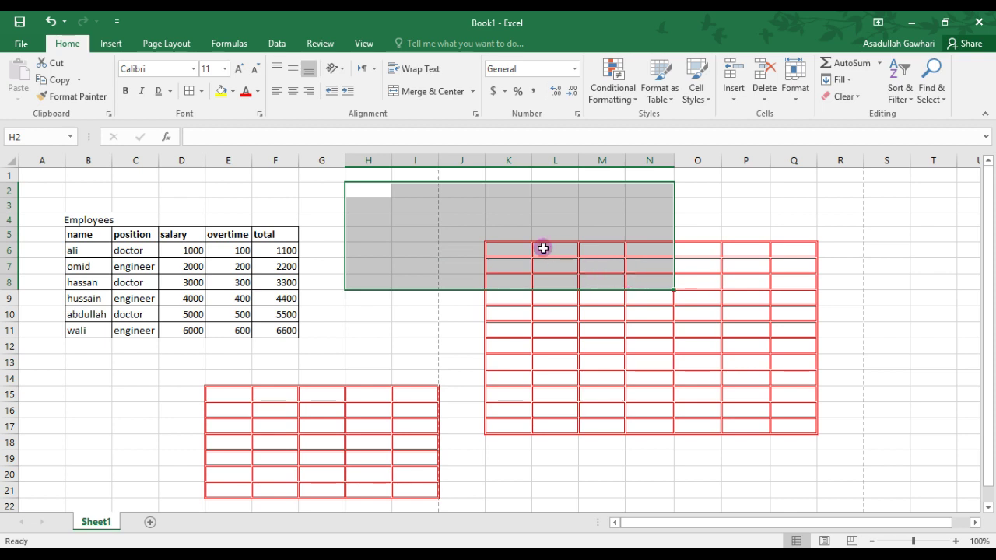
Try Merge Cells on H2:N8, undo it, and apply Merge Across instead
left_click(471, 91)
left_click(462, 140)
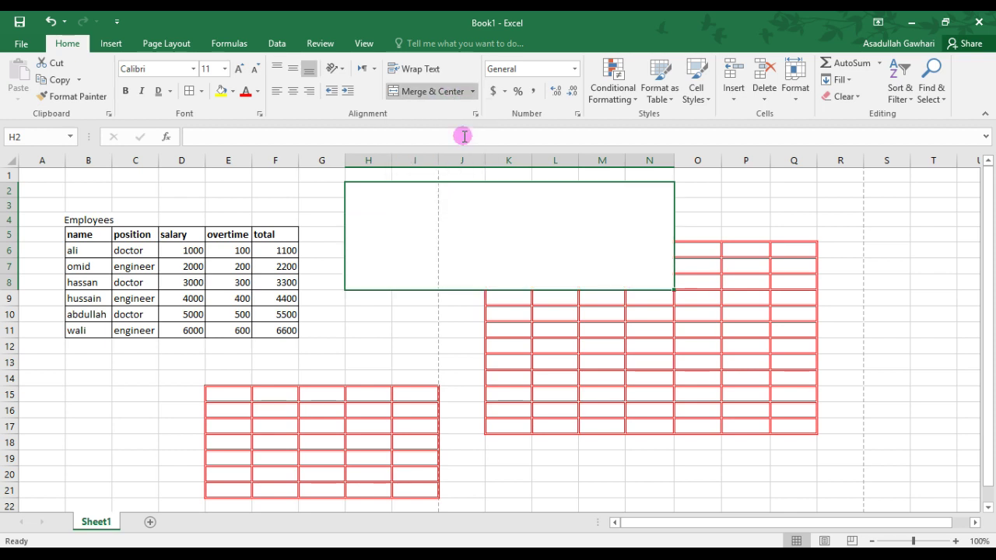
key("ctrl+z")
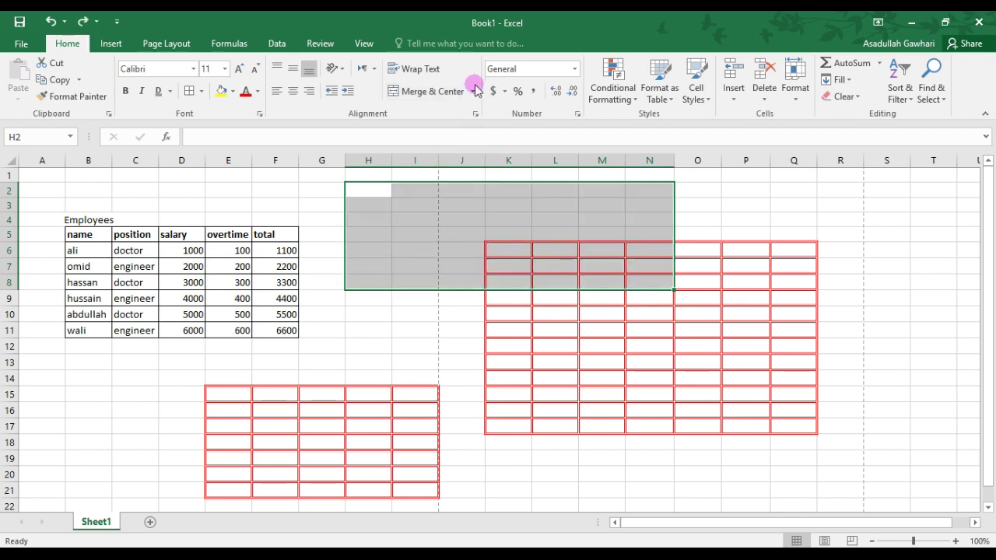
left_click(472, 91)
left_click(452, 127)
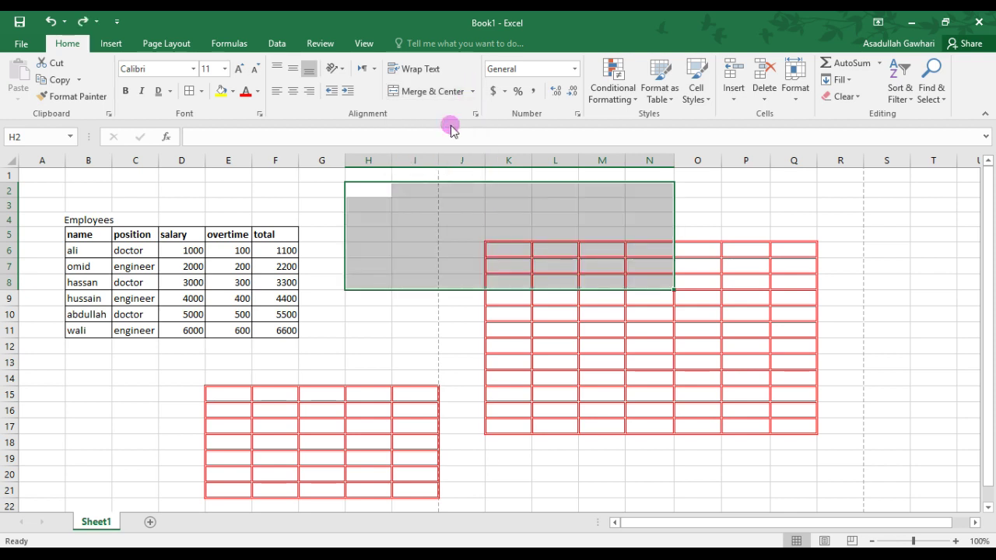
Check that each of rows 2–8 in H2:N8 is now one merged cell
left_click(413, 186)
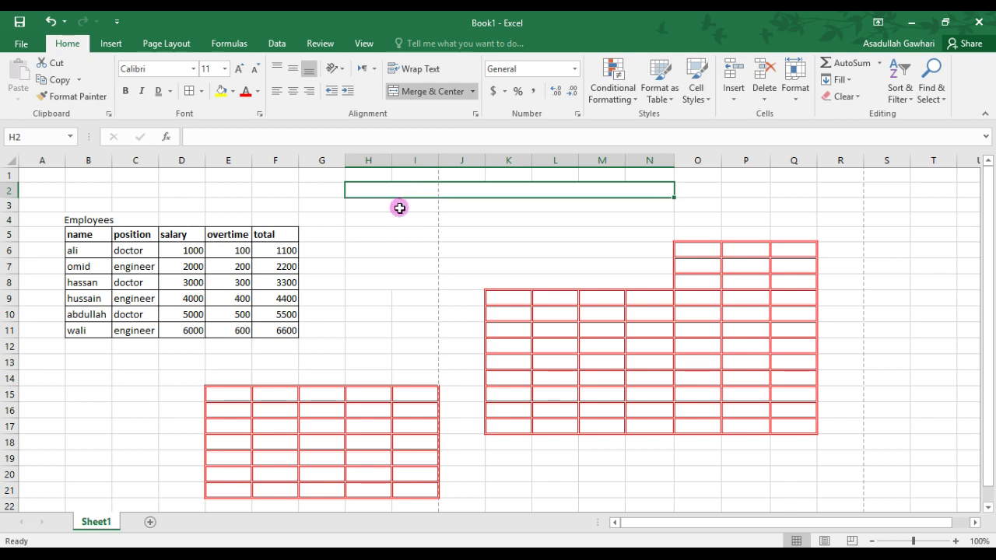
left_click(395, 209)
left_click(396, 219)
left_click(399, 232)
left_click(405, 249)
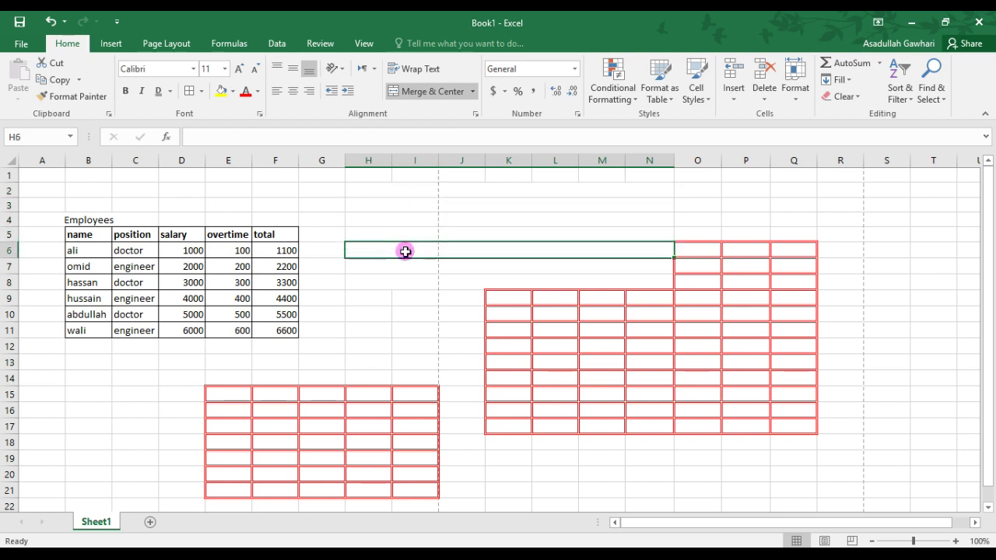
left_click(415, 264)
left_click(429, 280)
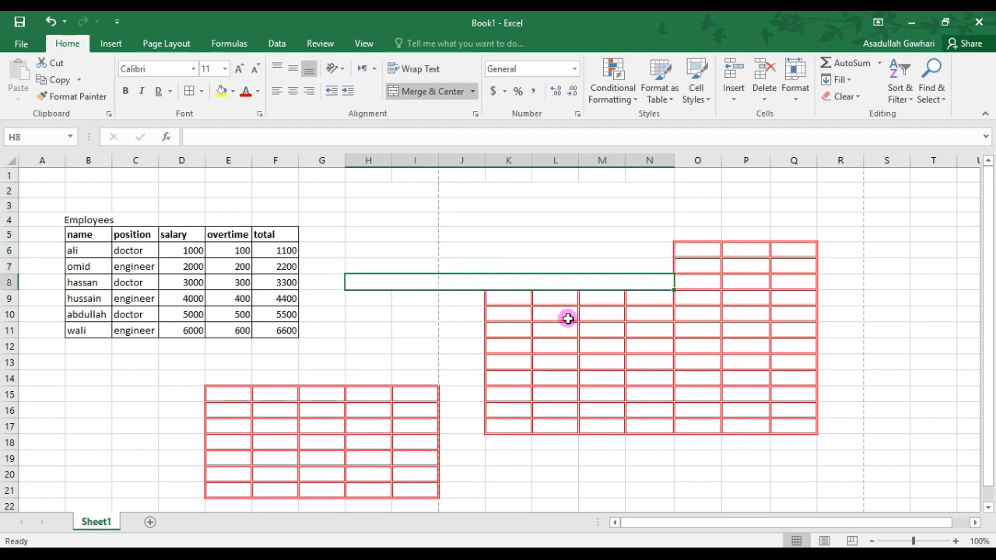
Apply Merge Across to L10:P15 and check that each row is one cell
left_click_drag(567, 317, 751, 392)
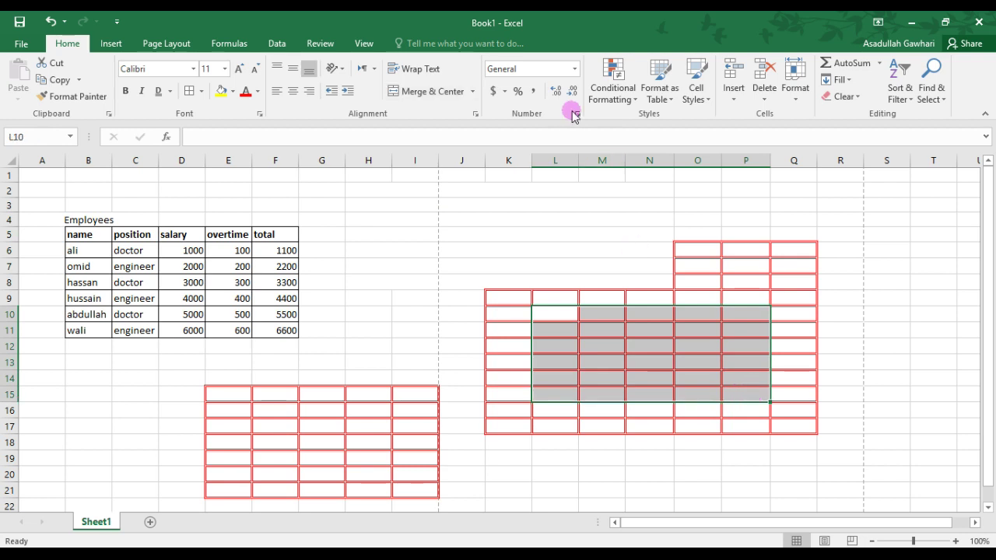
left_click(472, 91)
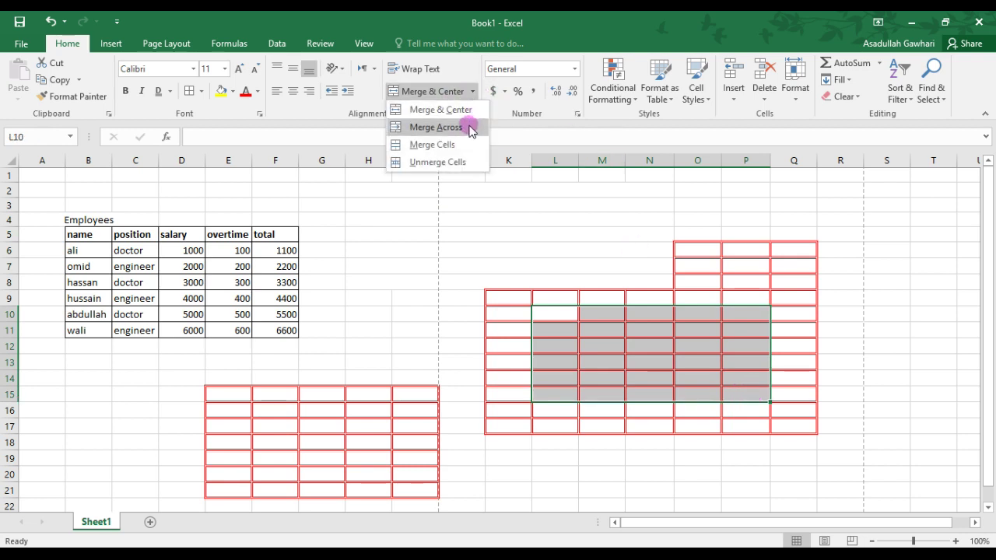
left_click(465, 122)
left_click(596, 309)
left_click(615, 381)
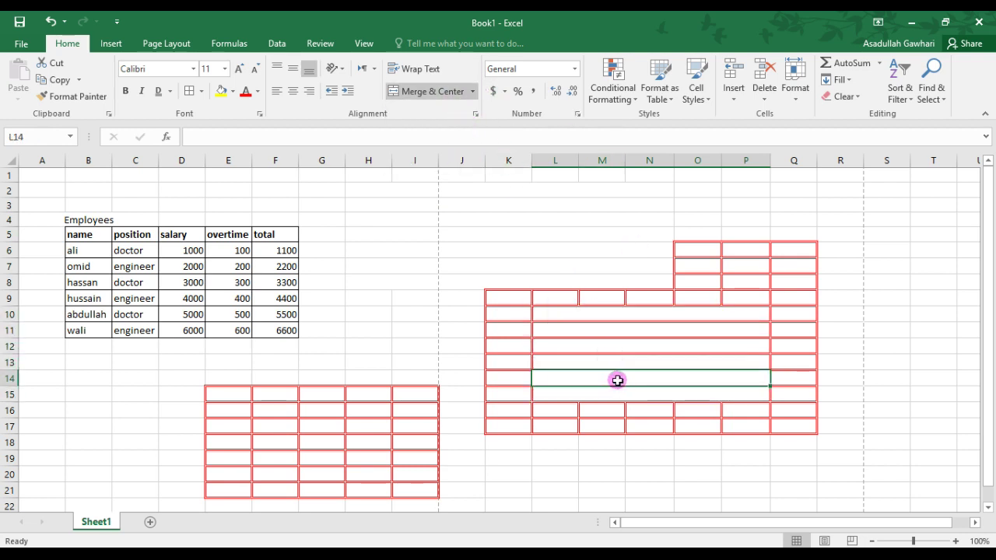
left_click(623, 351)
left_click(609, 333)
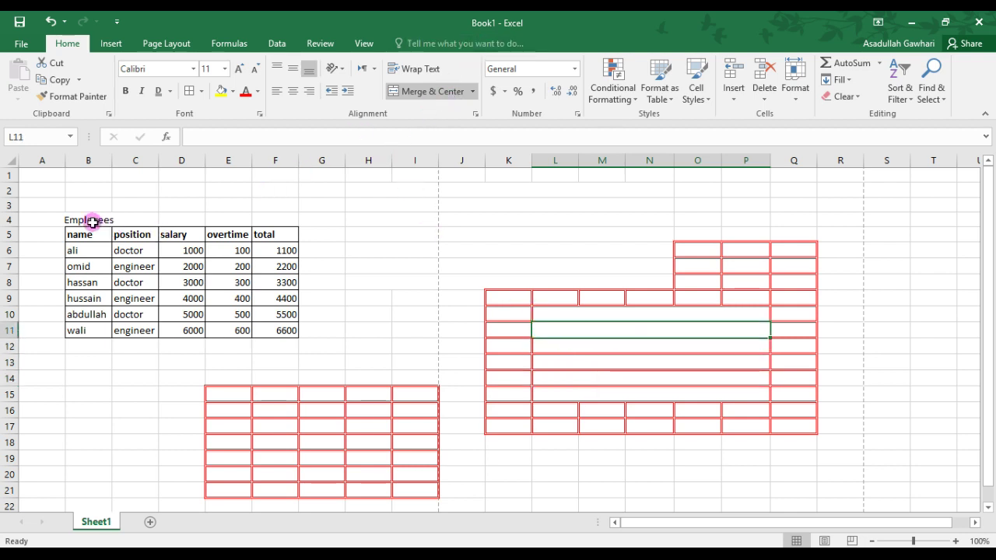
left_click_drag(88, 221, 271, 223)
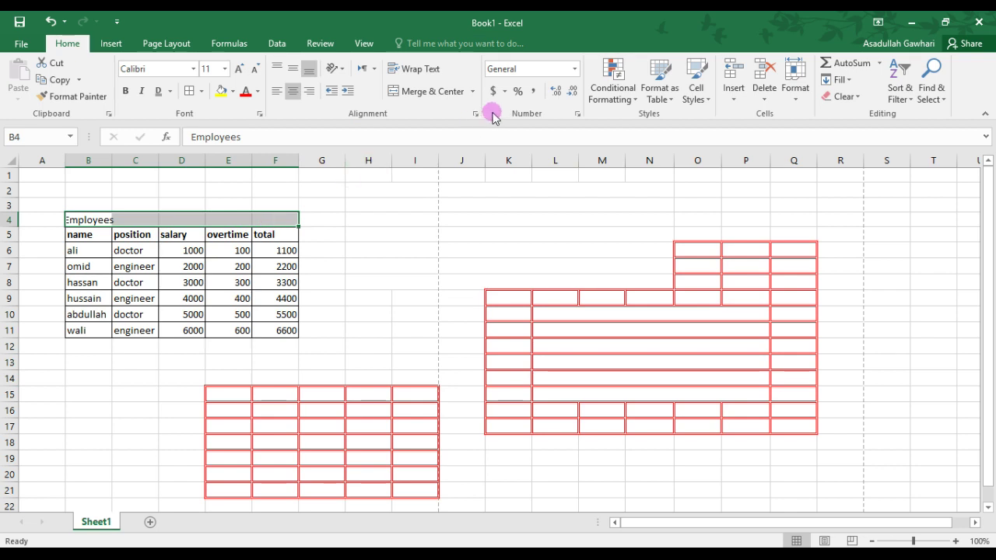
Merge B4:F4 into one cell, then undo the title merge
left_click(471, 91)
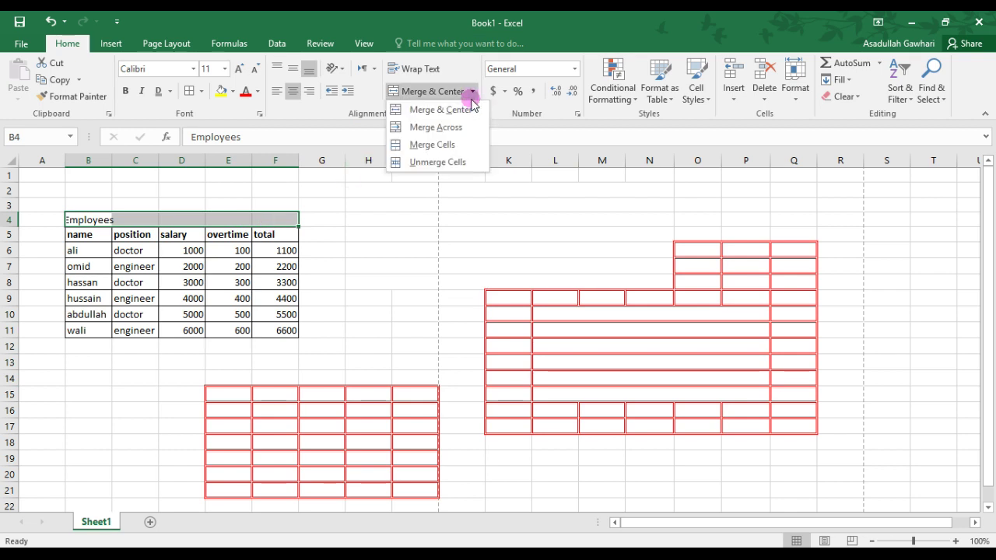
left_click(440, 145)
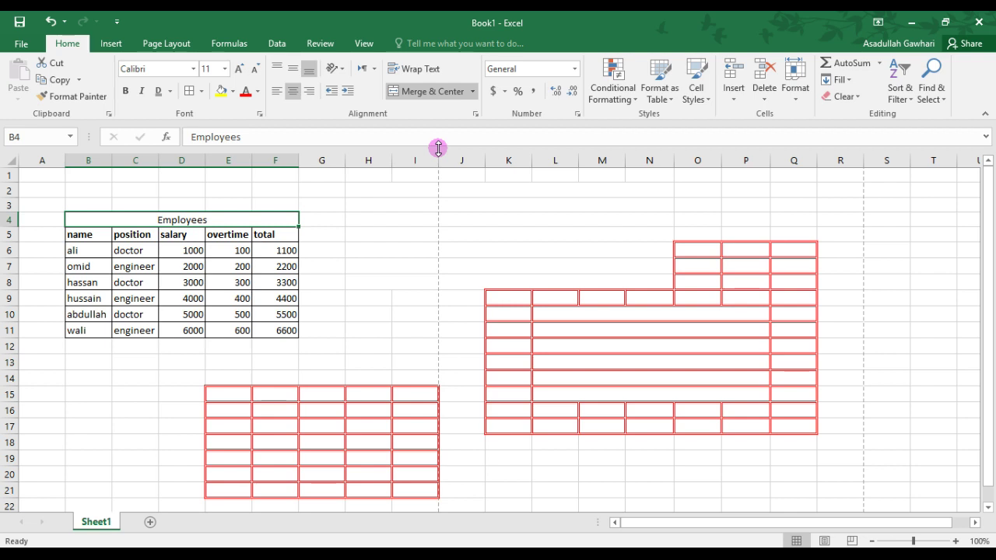
key("ctrl+z")
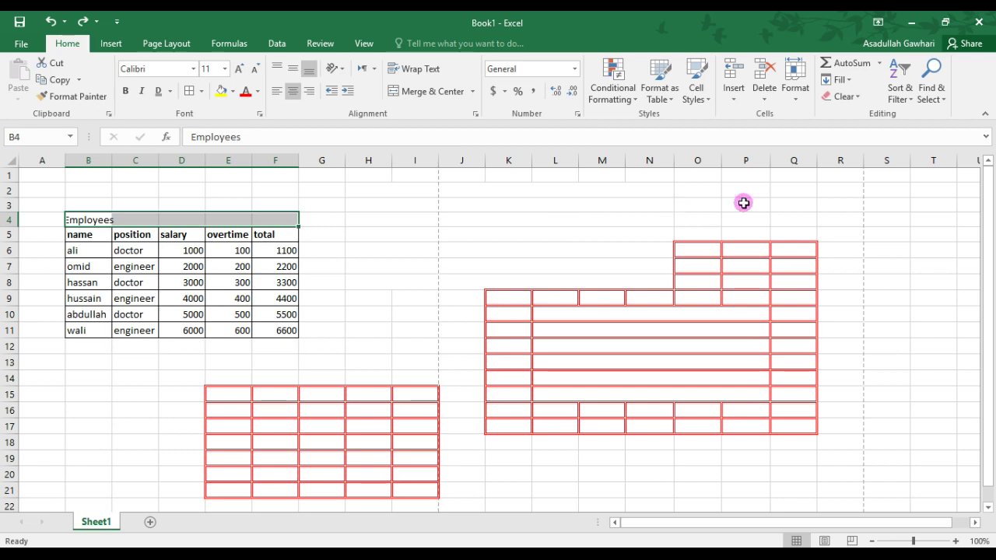
Merge K19:Q19 without centring, then discard a test entry typed into it
left_click_drag(509, 459, 778, 463)
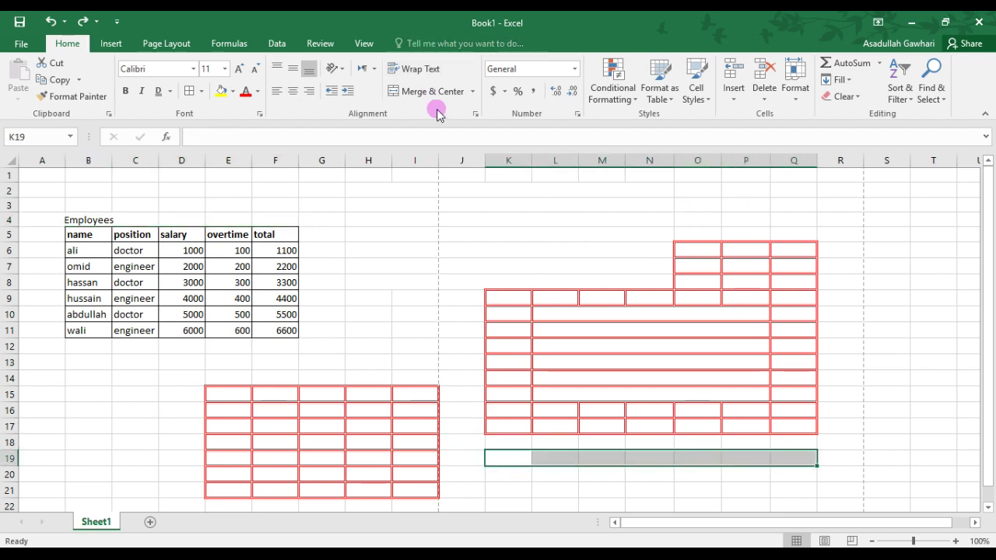
left_click(472, 92)
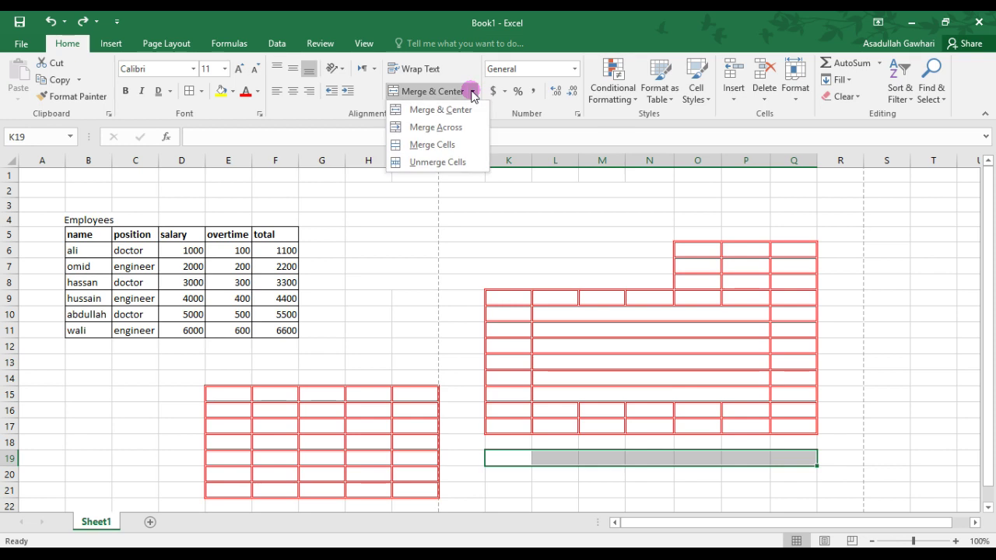
left_click(430, 146)
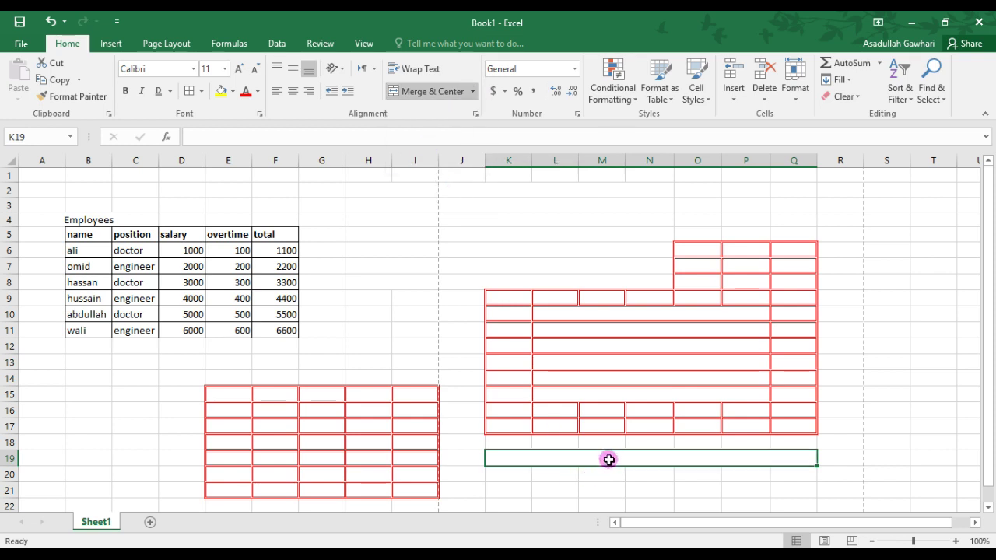
type("sdjflsdjflsdjfl")
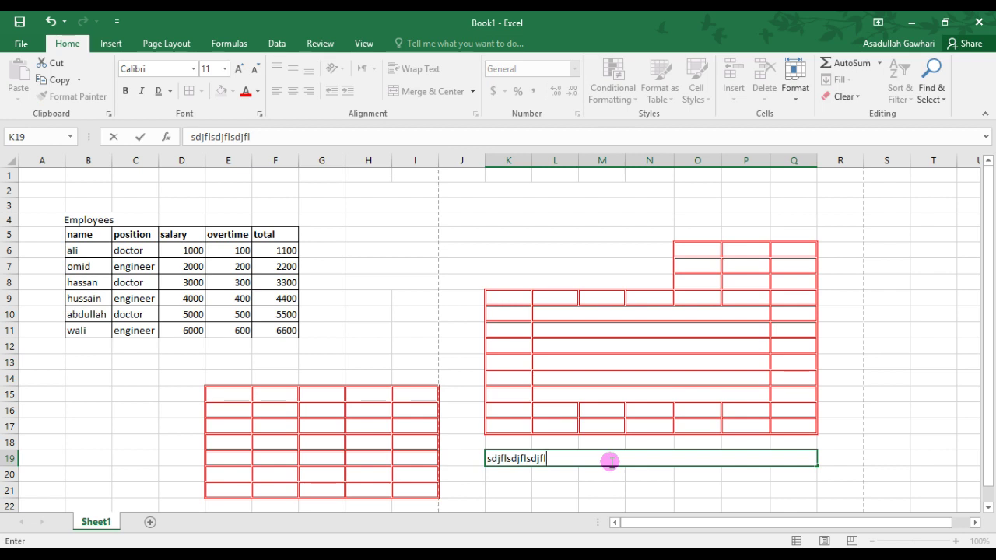
key("Escape")
left_click(525, 492)
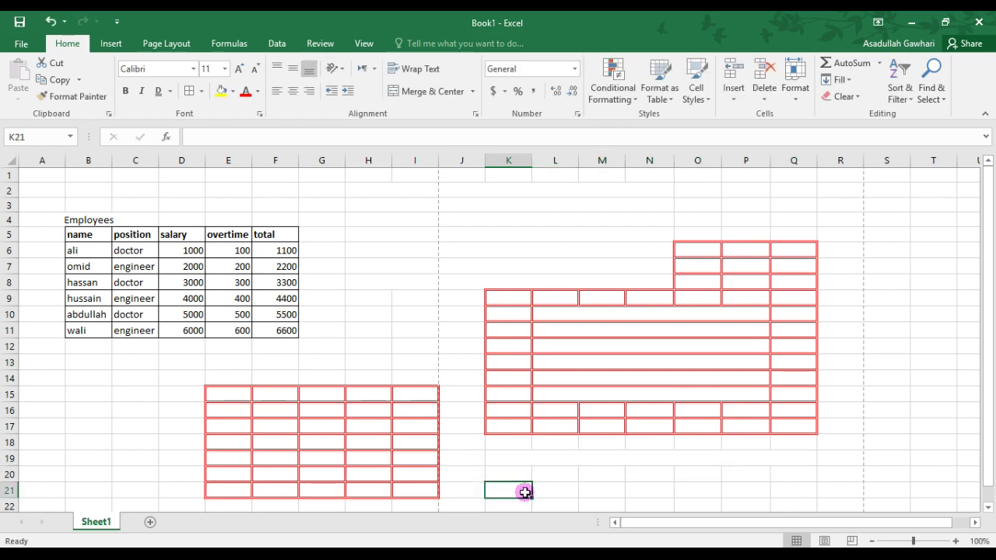
Merge and centre B13:G13 and type sample text into it
left_click_drag(84, 362, 316, 358)
left_click(472, 92)
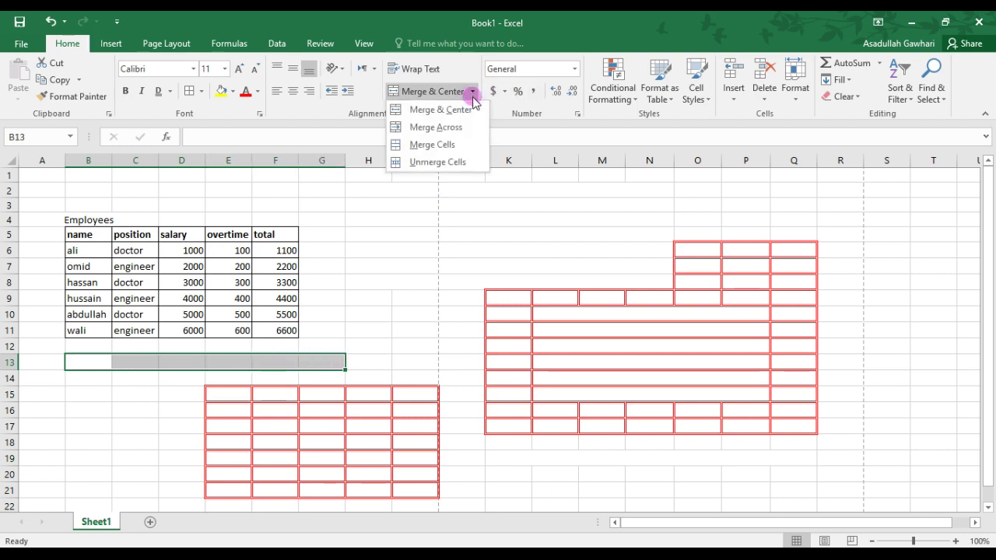
left_click(472, 109)
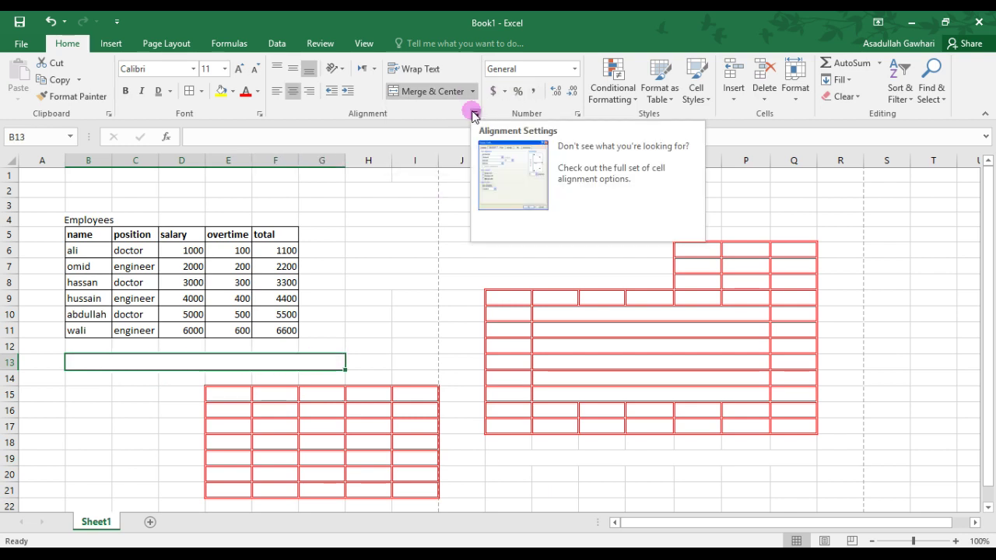
type("sadfksadjfljsdl")
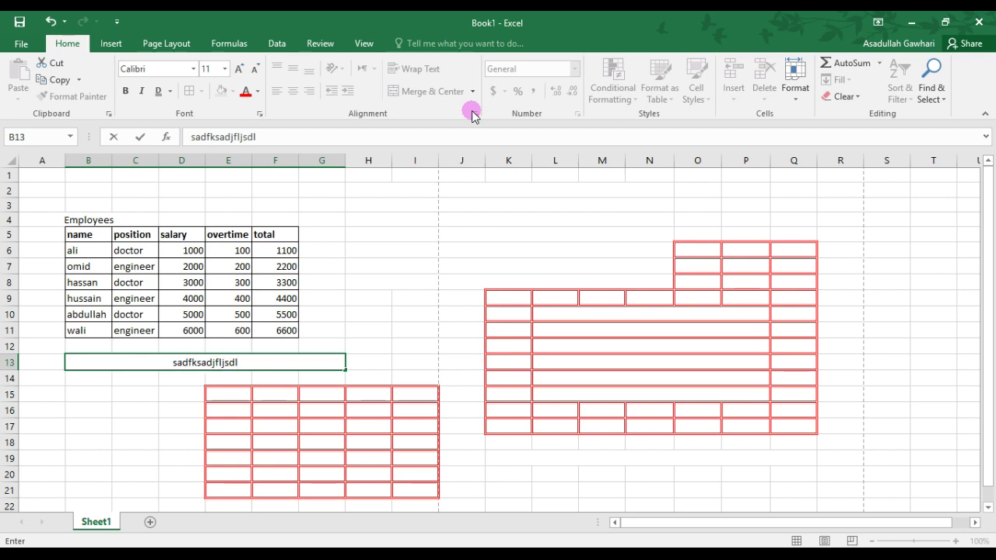
Unmerge the cells H6:N6
left_click_drag(356, 250, 661, 250)
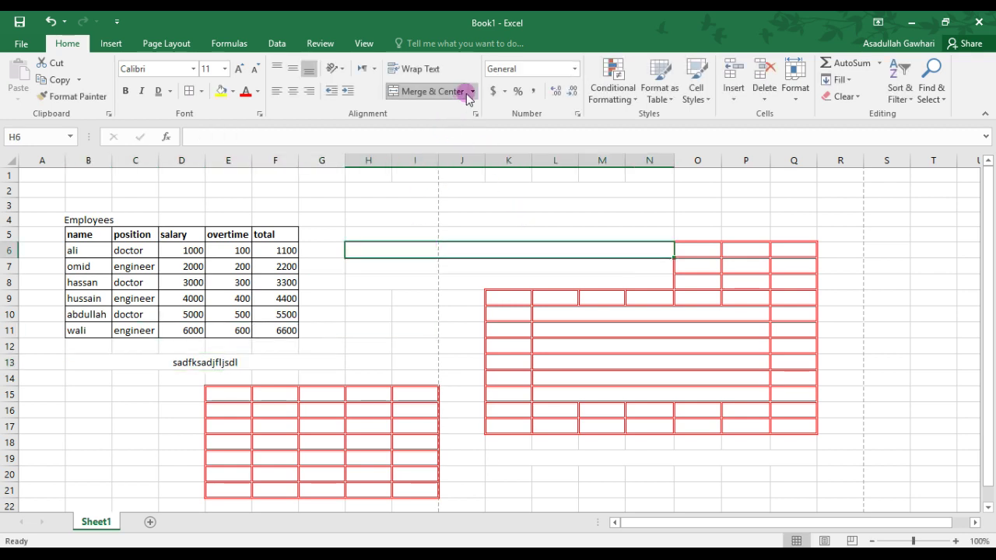
left_click(470, 92)
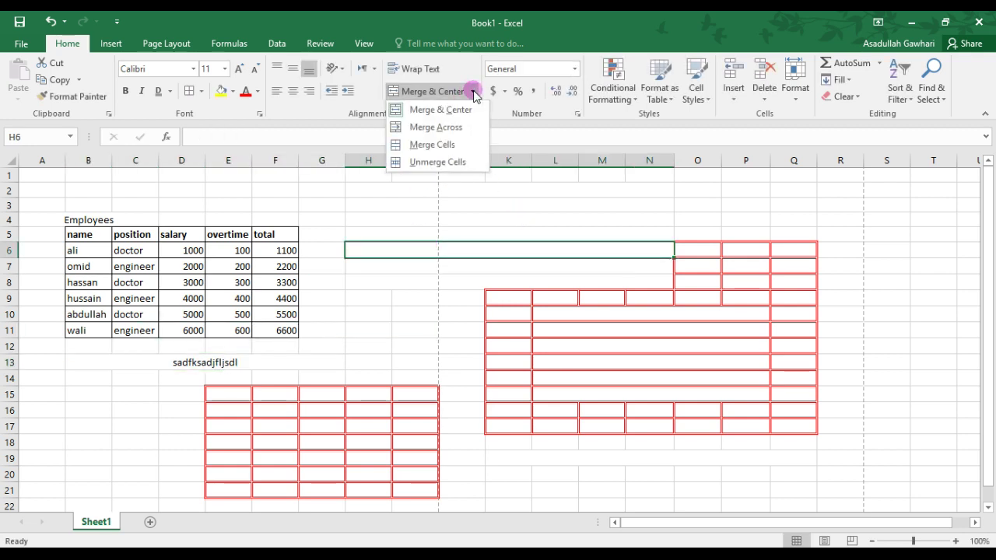
left_click(440, 163)
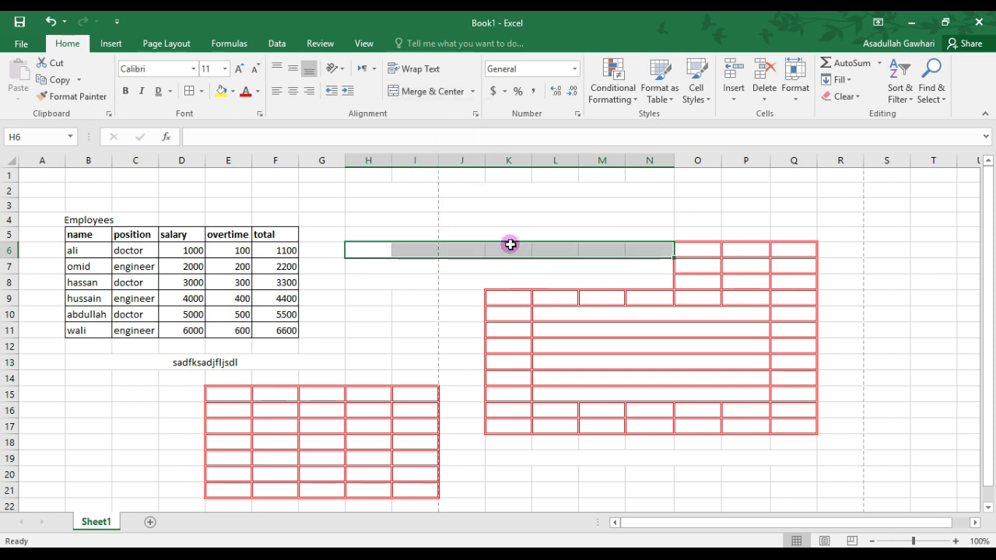
Split B13:G13 back into separate cells and bring up Format Cells at the Alignment tab
left_click(129, 368)
left_click(473, 91)
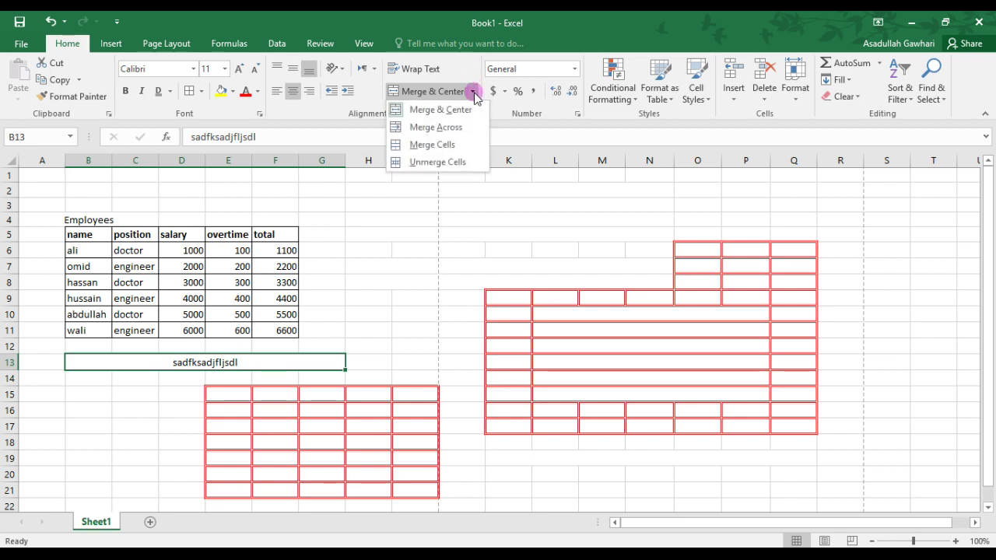
left_click(462, 161)
left_click(372, 319)
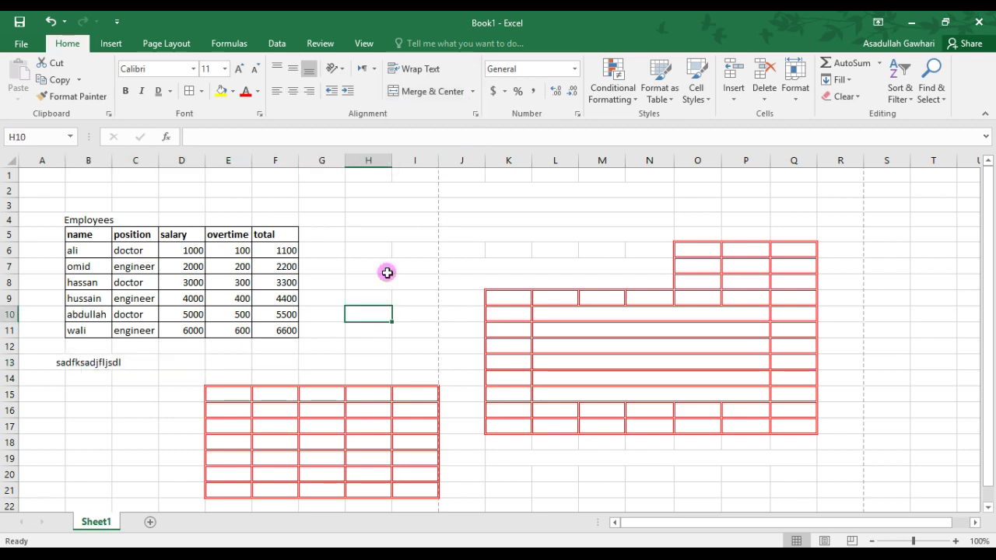
left_click(474, 115)
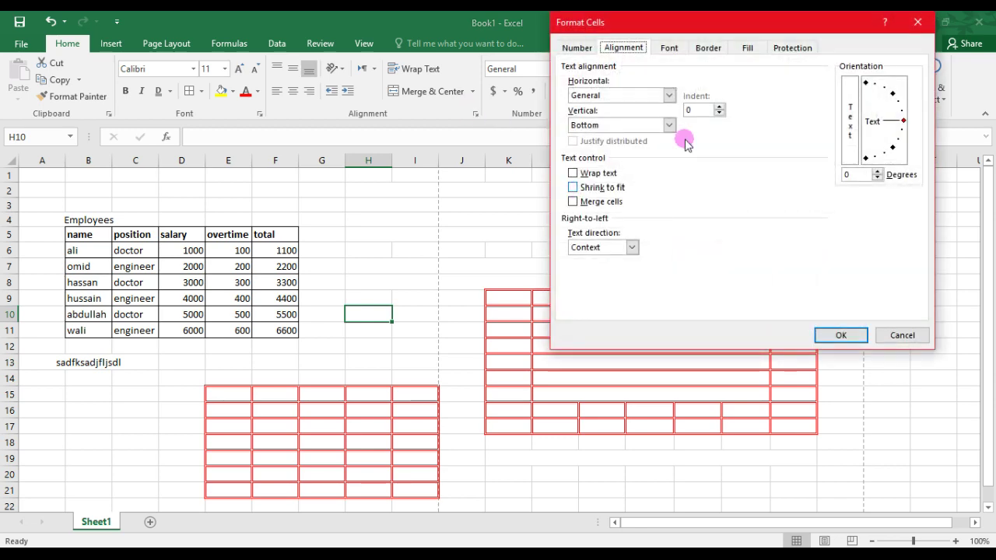
Close the Alignment dialog, browse the number format list and Number category, then cancel
left_click(922, 23)
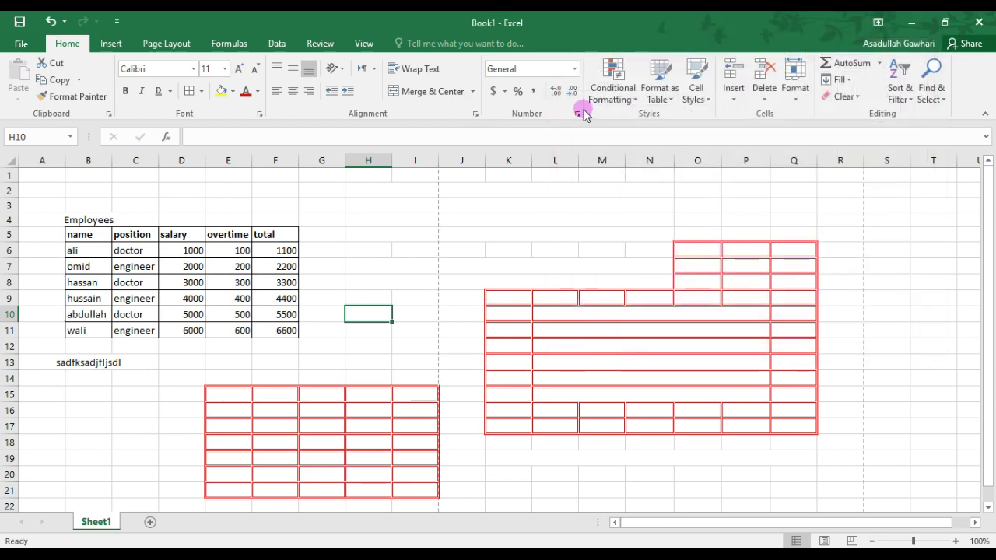
left_click(574, 68)
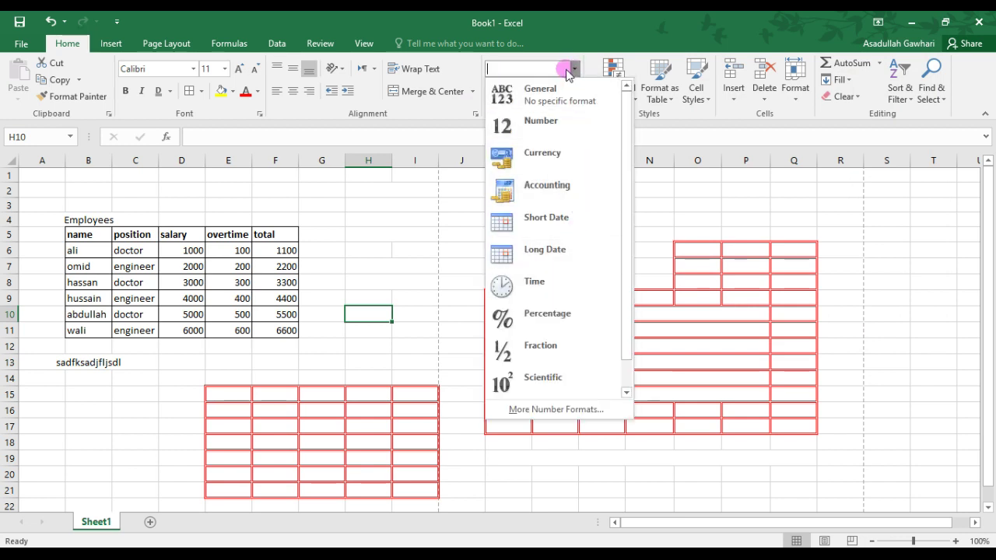
left_click(572, 70)
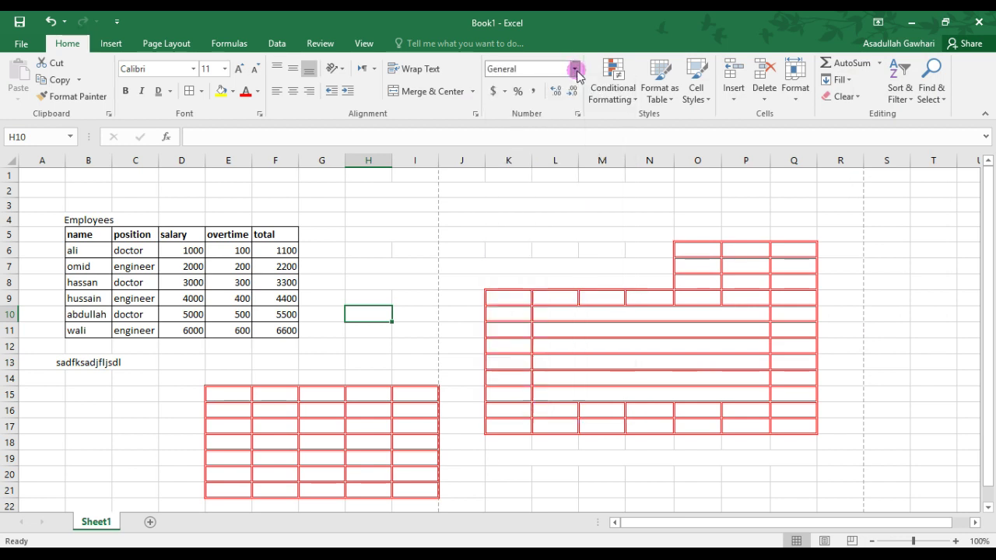
left_click(575, 114)
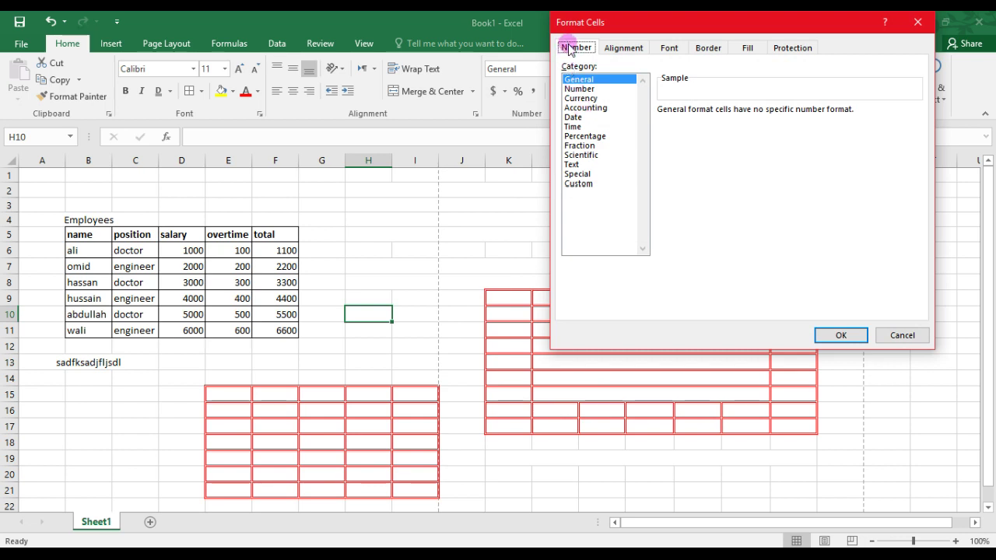
left_click(583, 81)
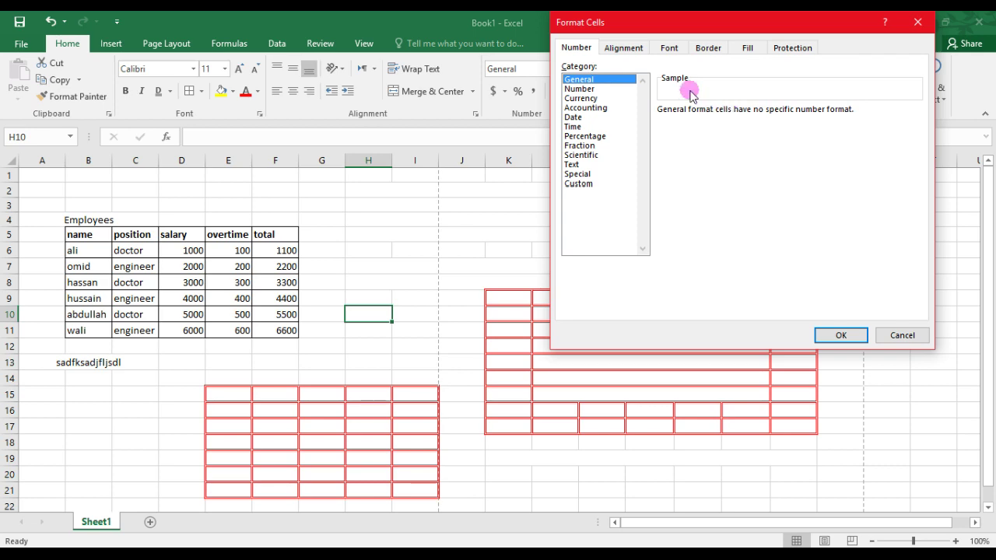
left_click(593, 89)
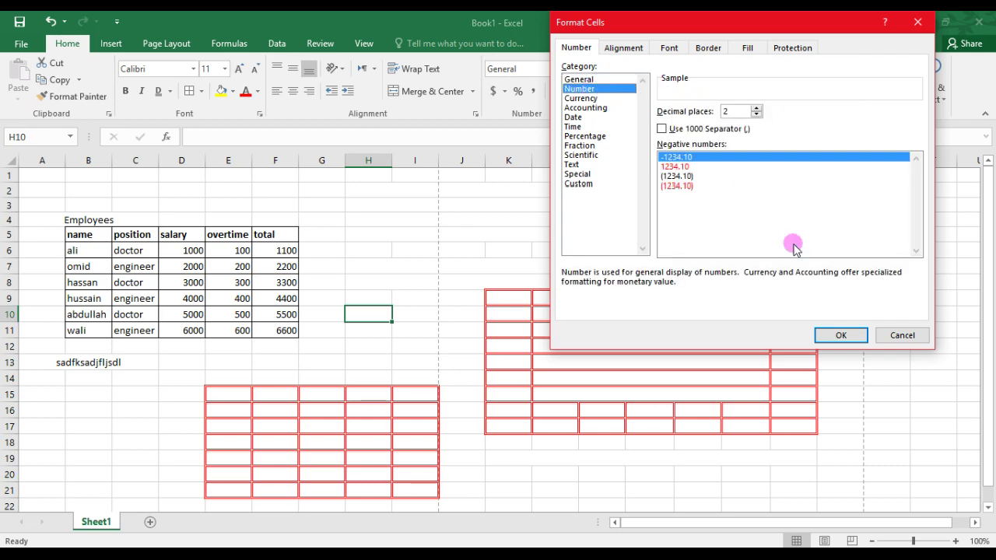
left_click(902, 335)
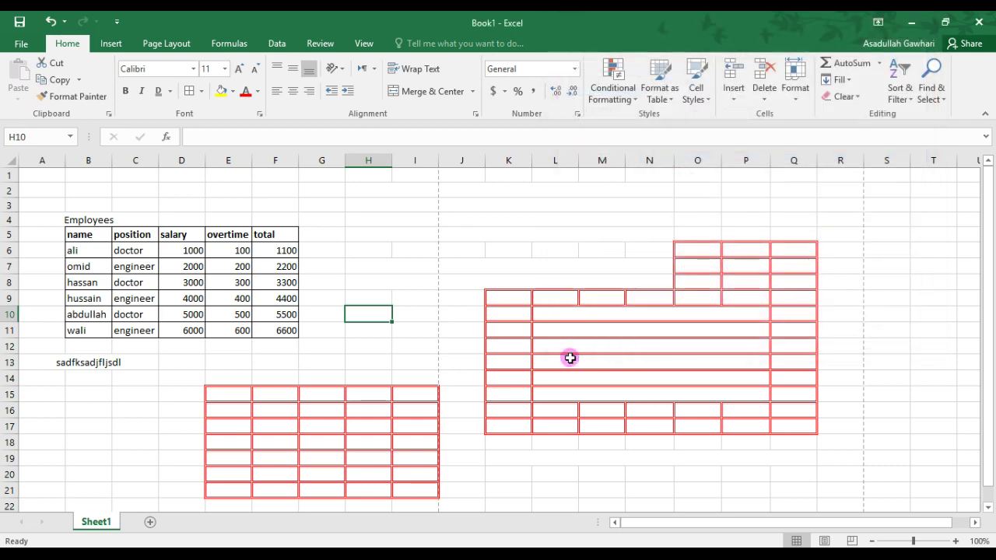
On a new Sheet2, enter 1000 and 2000 in D3:D4, fill down to D15, and widen column D
left_click(151, 522)
left_click(178, 205)
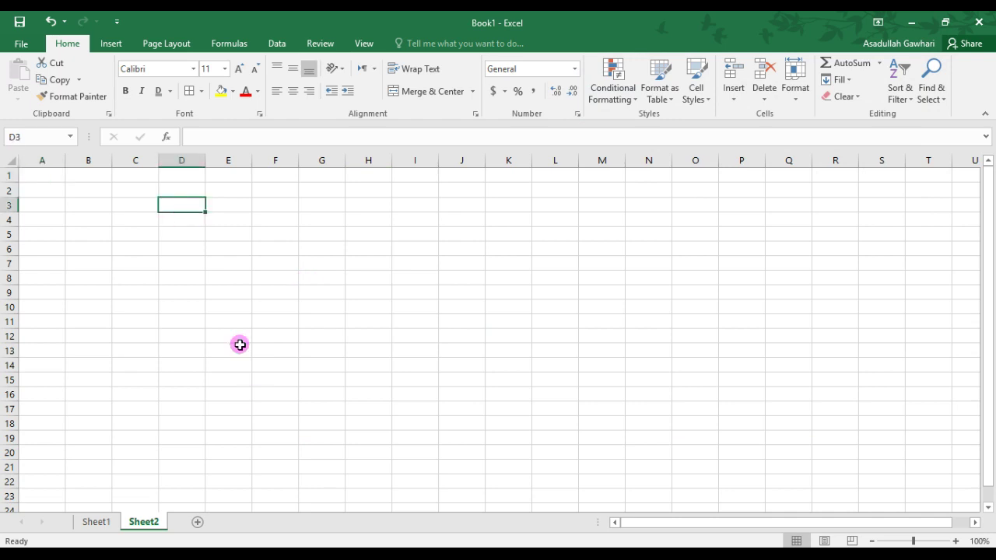
type("1000")
key("Return")
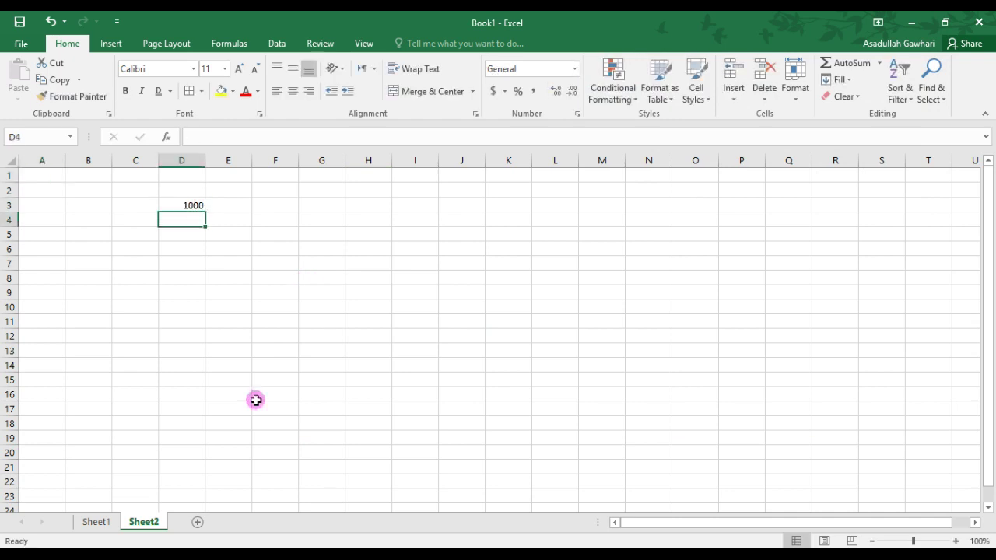
type("2000")
key("Return")
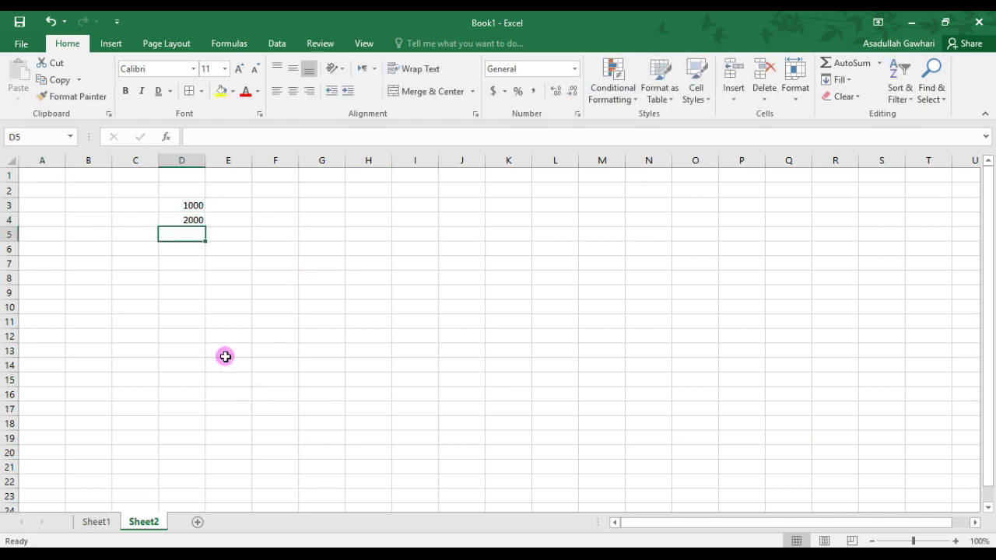
left_click_drag(187, 206, 204, 384)
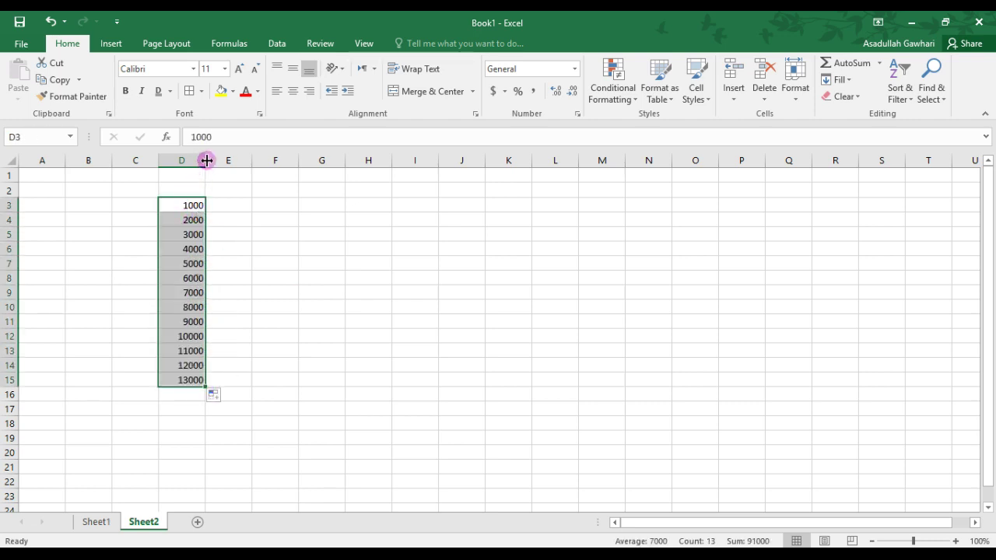
left_click_drag(206, 160, 224, 160)
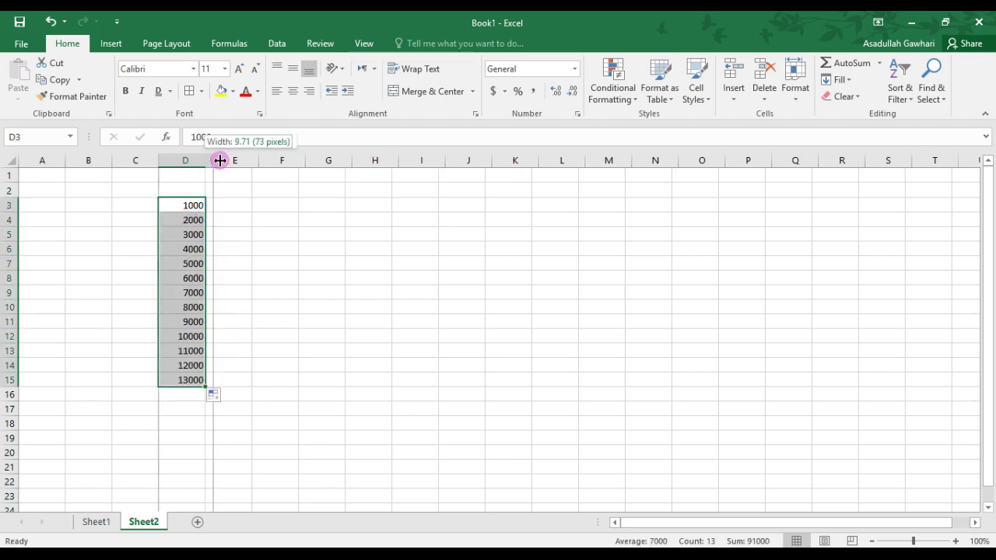
Format D3:D15 as Number with 3 decimal places, showing 1000.000 to 13000.000
left_click(577, 114)
left_click(580, 89)
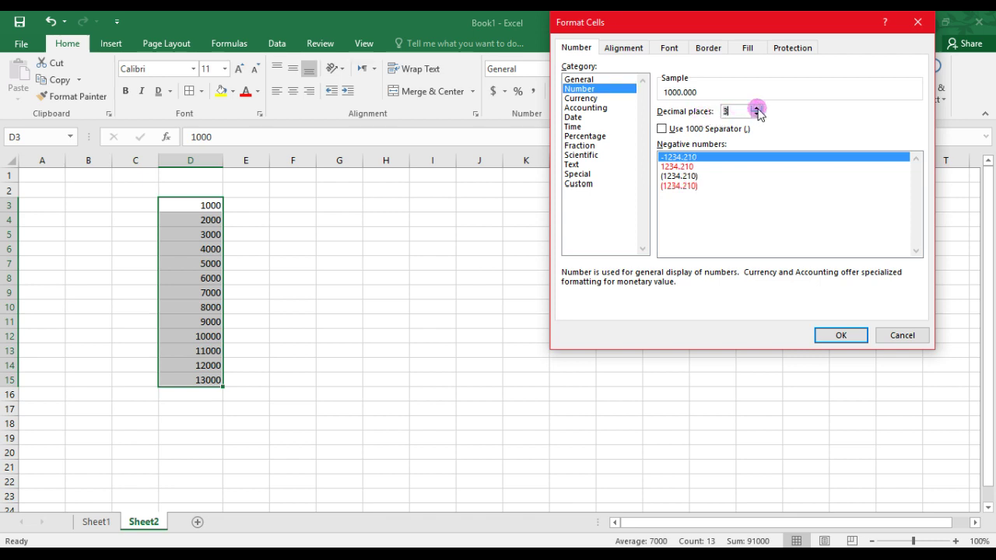
left_click(756, 110)
left_click(756, 110)
left_click(756, 109)
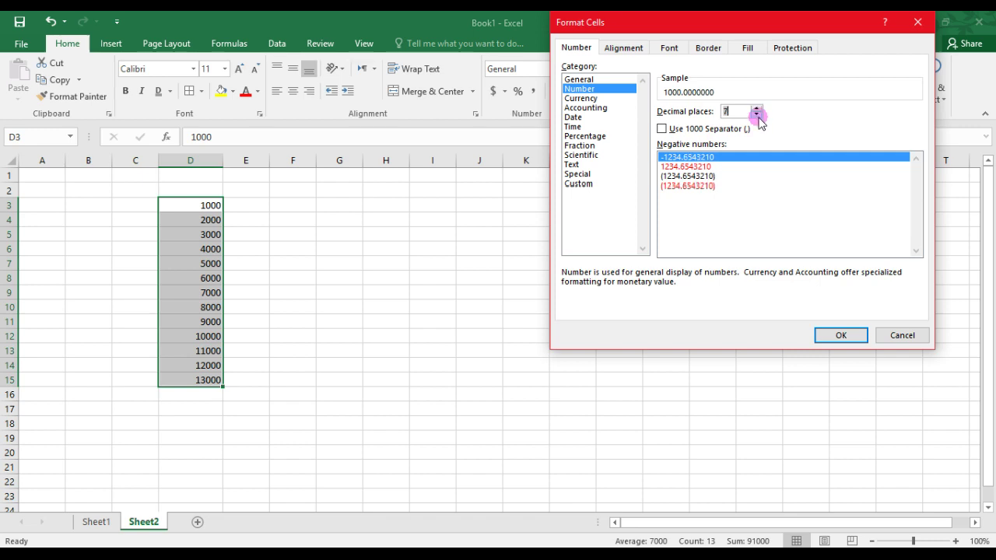
left_click(757, 115)
left_click(756, 114)
left_click(756, 114)
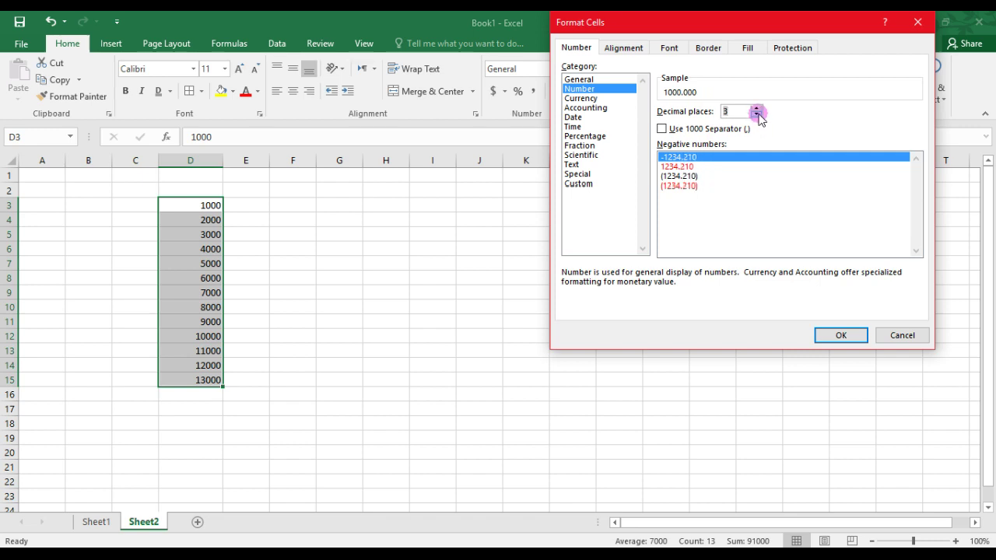
left_click(837, 332)
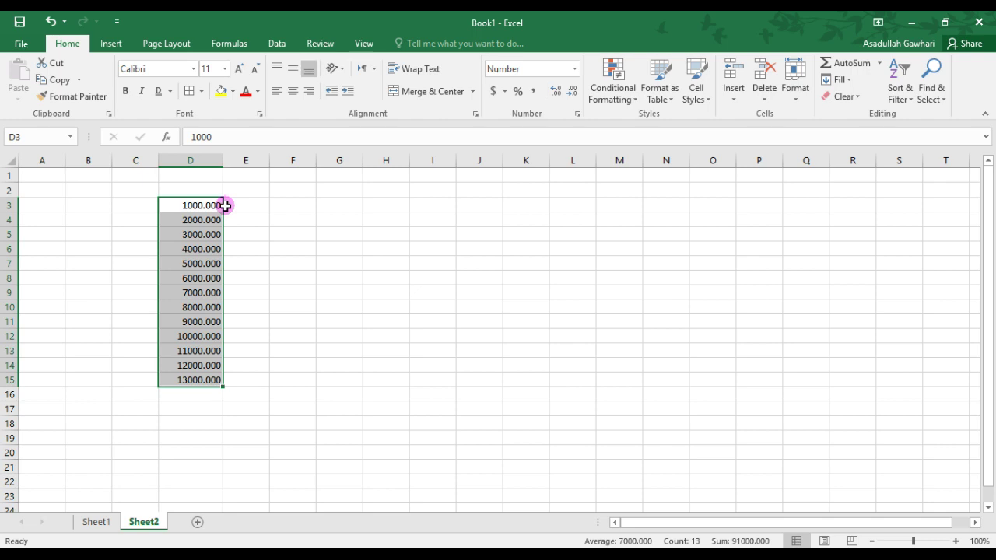
Turn on Use 1000 Separator for D3:D15 so values read 1,000.000 to 13,000.000
left_click(577, 113)
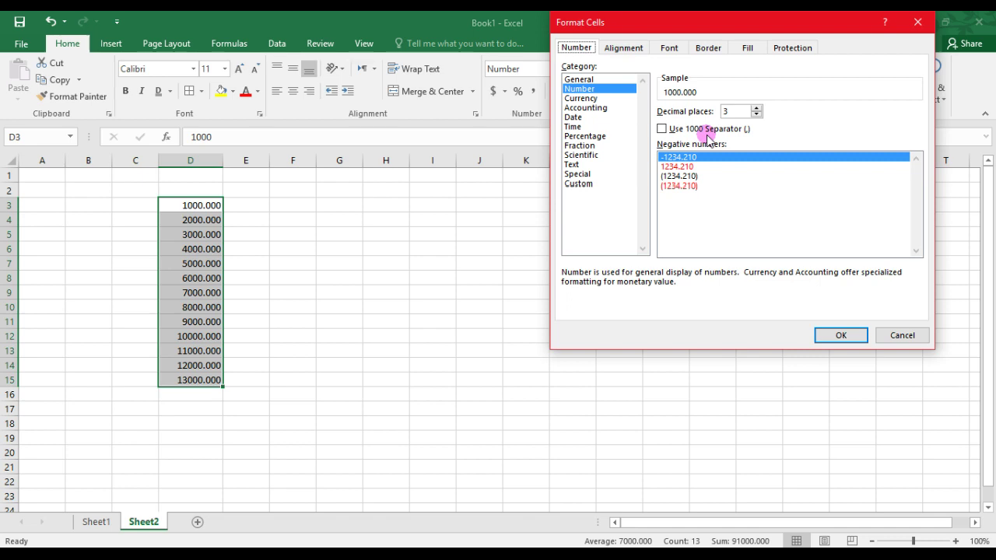
left_click(661, 129)
left_click(842, 335)
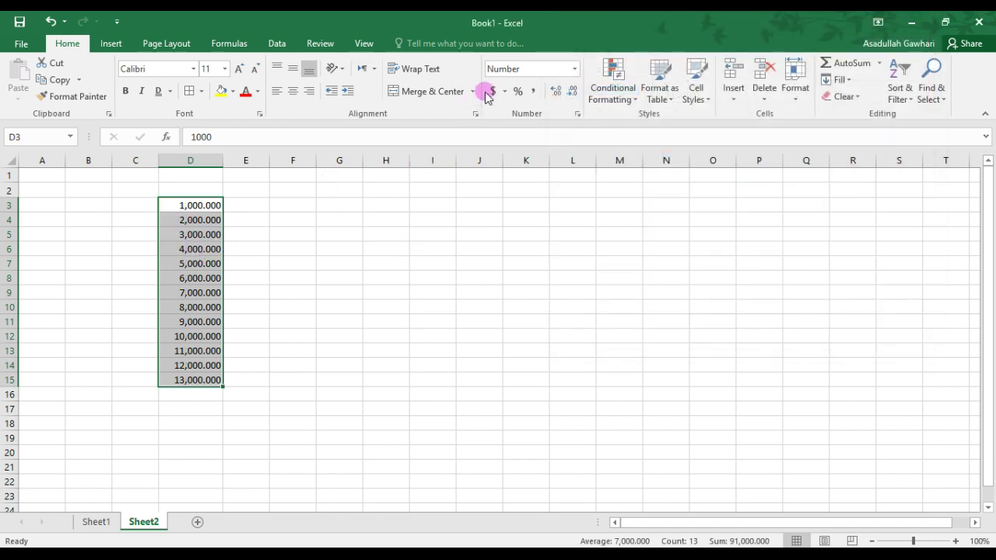
left_click(200, 283)
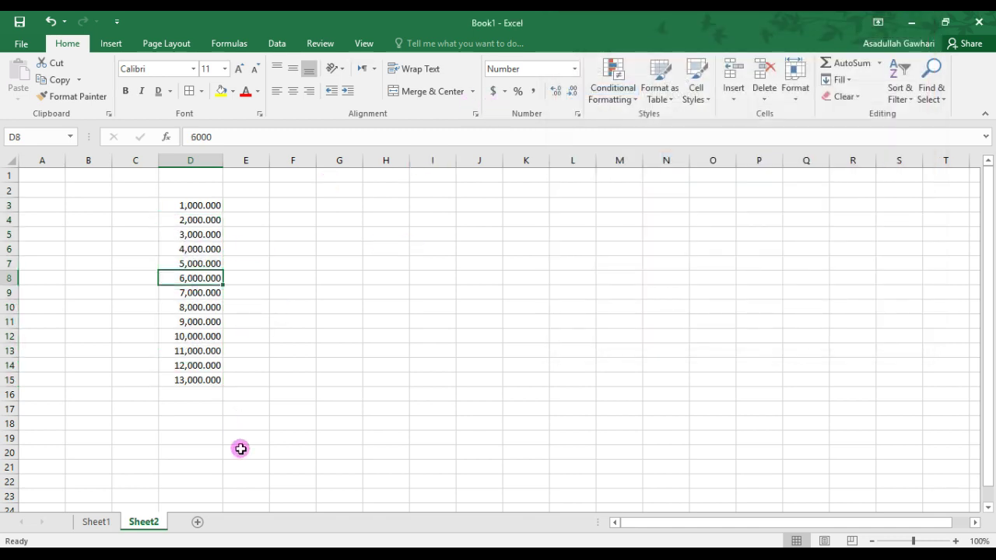
type("91247902174011170946")
key("Return")
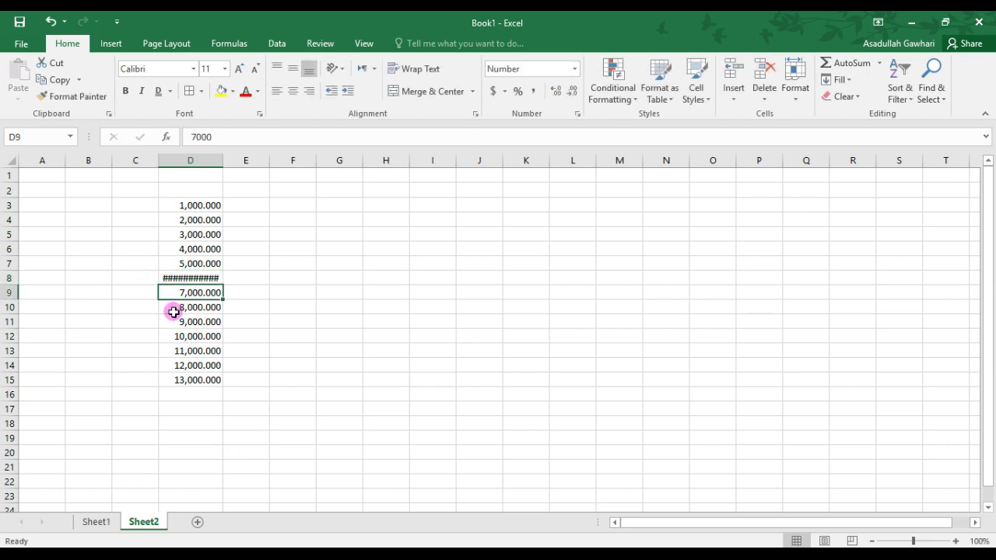
double_click(223, 160)
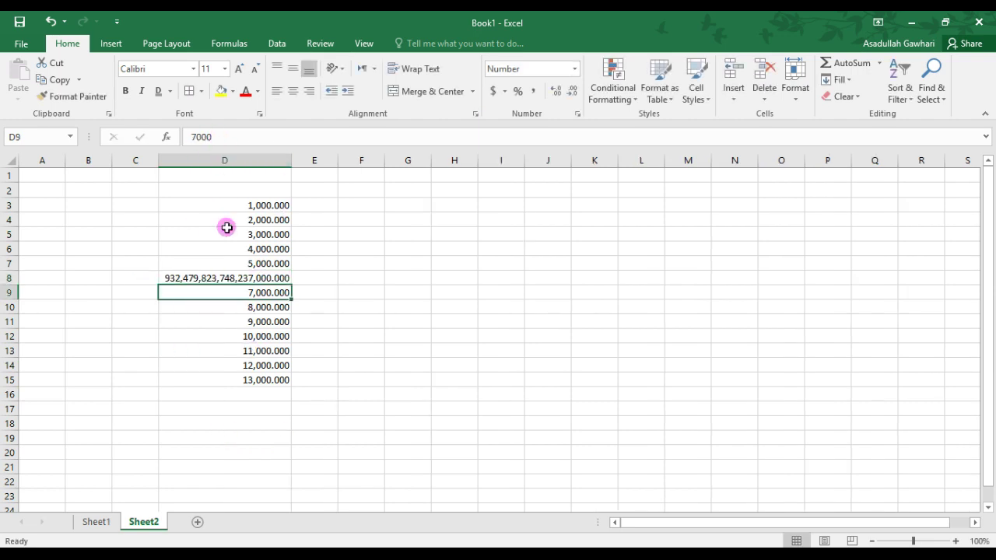
left_click(206, 280)
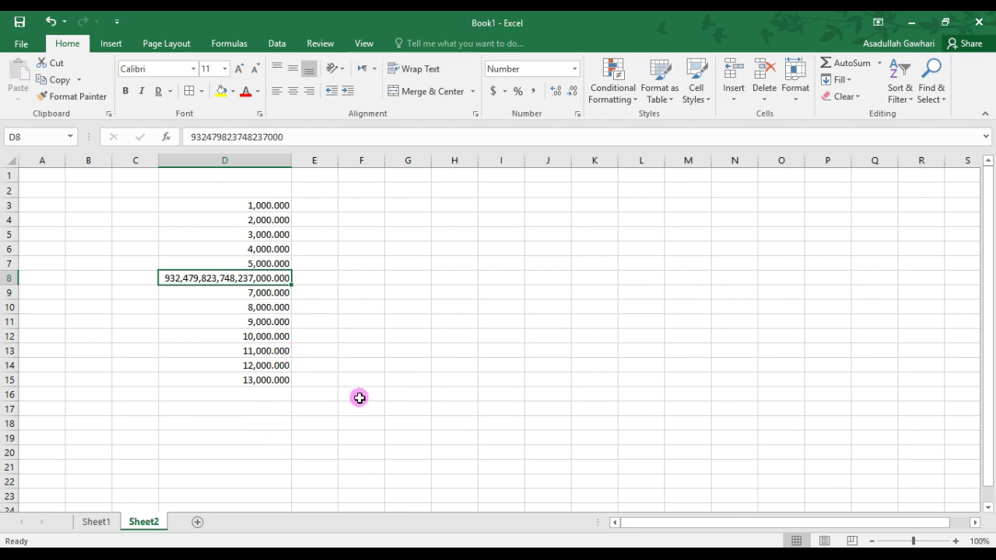
key("ctrl+z")
key("ctrl+z")
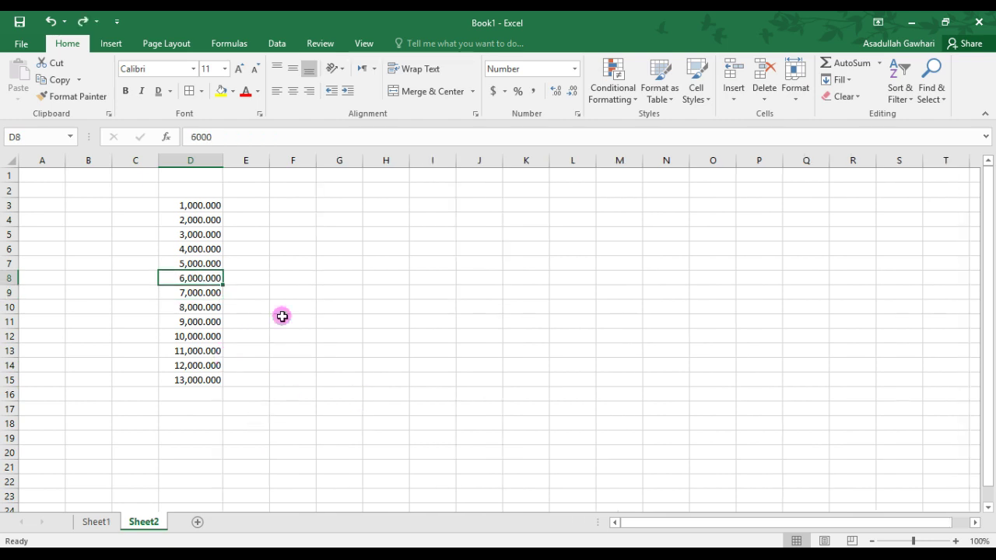
Format D3:D15 with 0 decimals, no thousands separator, and negatives in parentheses (1234)
left_click_drag(192, 209, 221, 380)
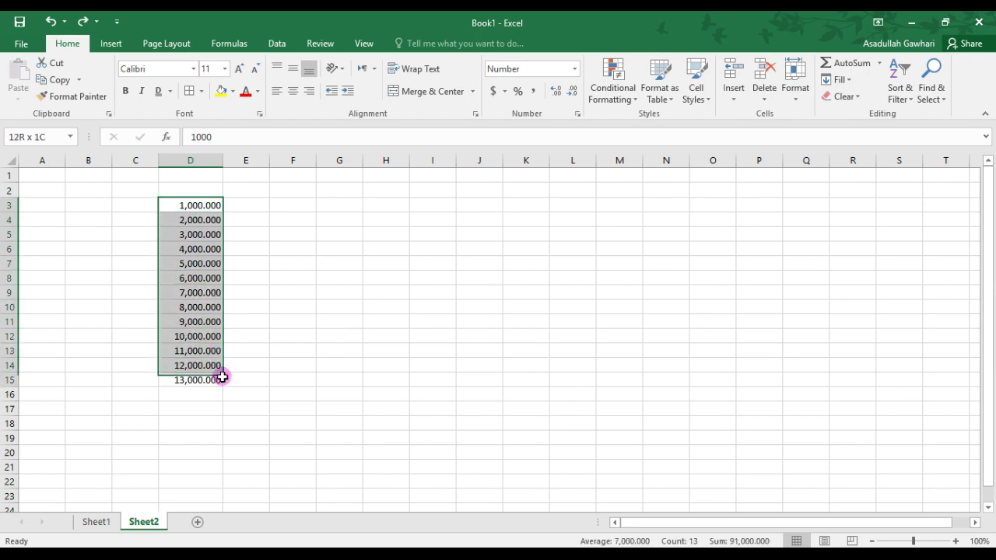
left_click(577, 116)
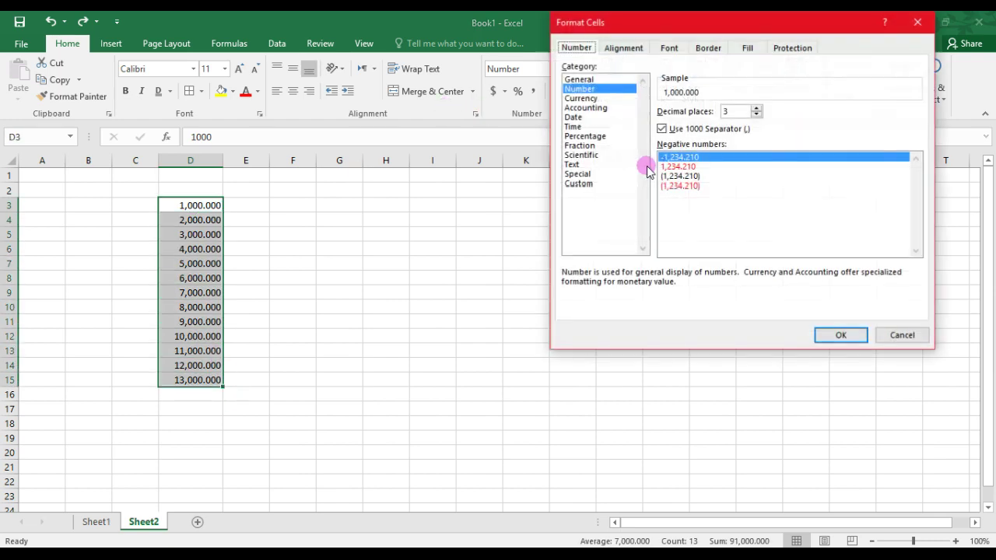
left_click(754, 116)
left_click(755, 115)
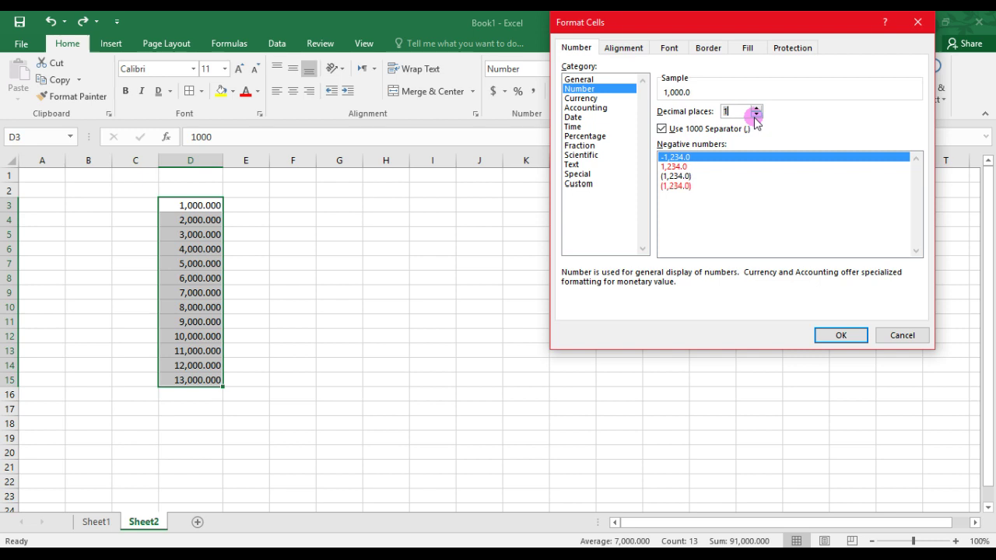
left_click(662, 128)
mouse_move(674, 158)
left_mouse_down()
mouse_move(683, 194)
mouse_move(675, 176)
left_mouse_up()
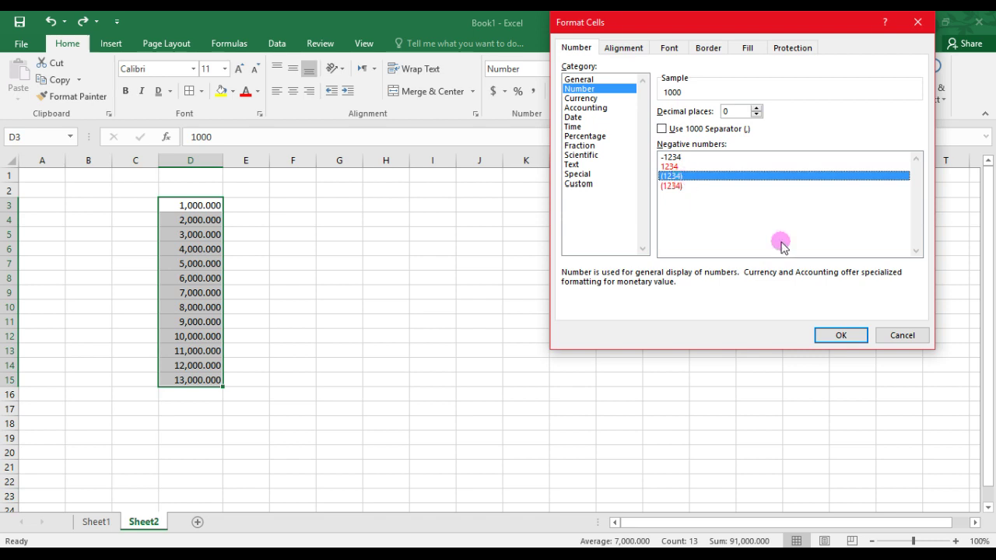
left_click(845, 336)
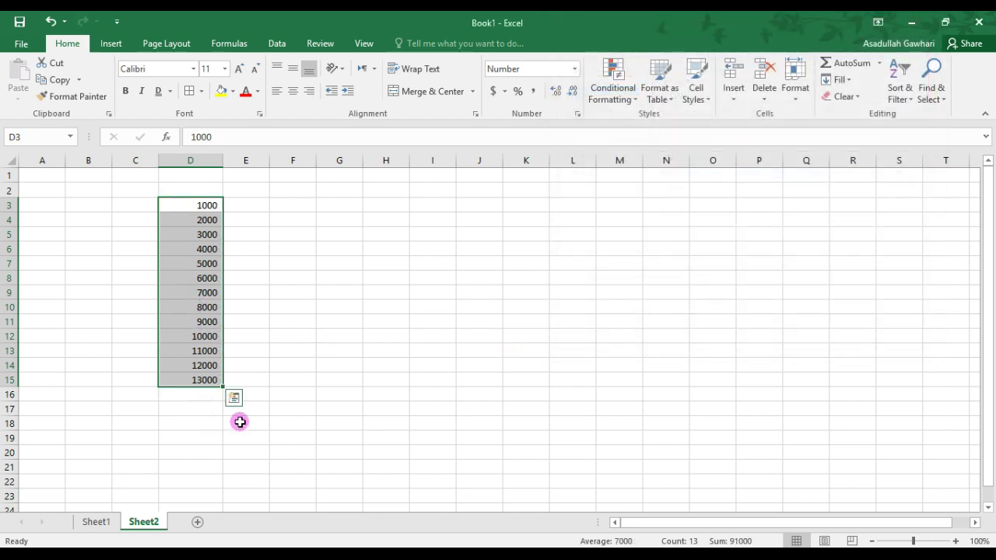
Format D3:D15 as Currency with the $ symbol, 3 decimal places and red negative numbers
left_click(580, 113)
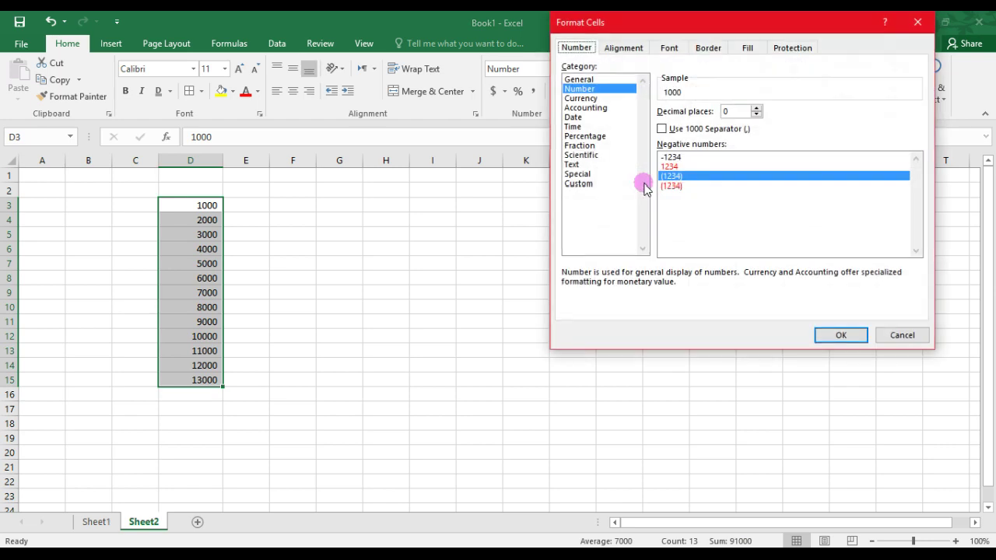
left_click(576, 98)
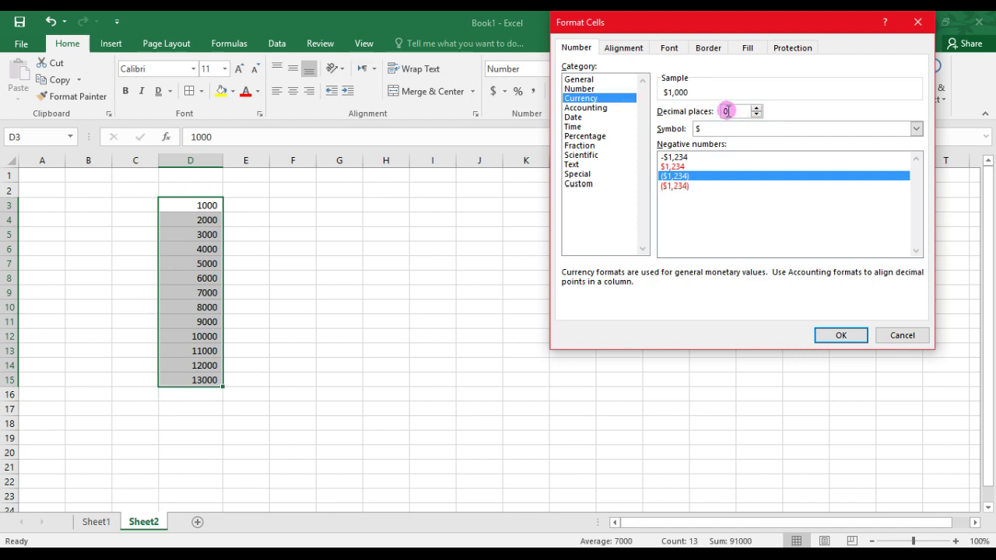
left_click(756, 112)
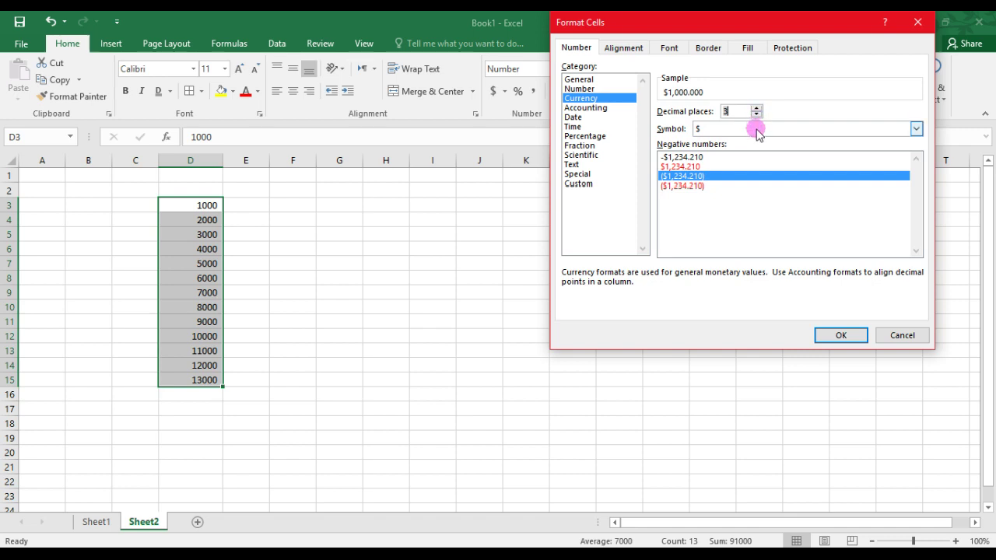
left_click(731, 129)
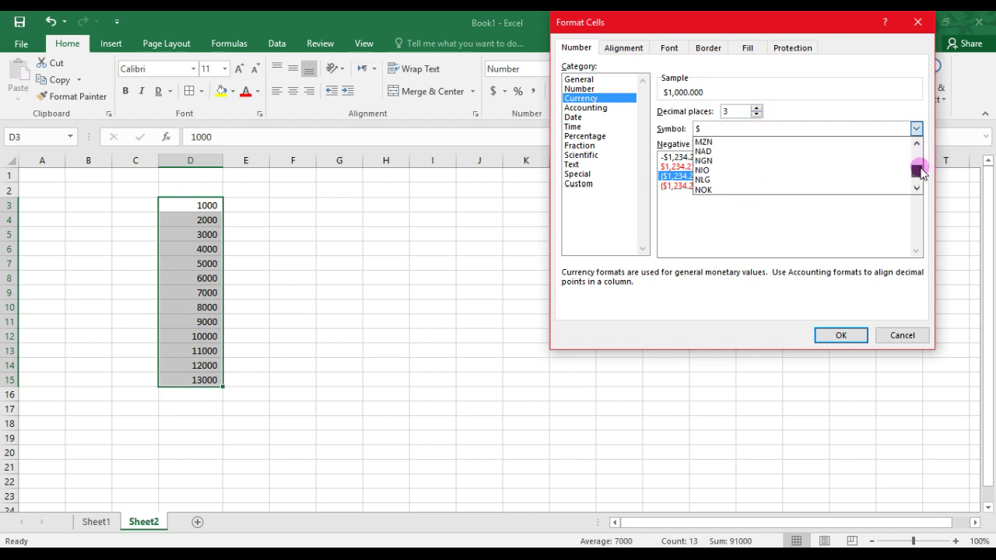
left_click_drag(920, 156, 915, 134)
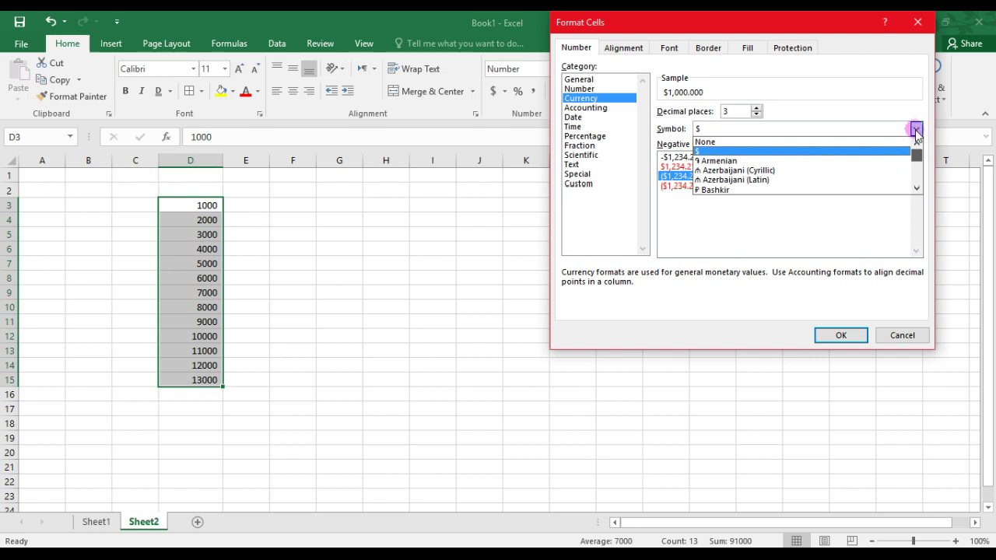
left_click(749, 151)
left_click(678, 166)
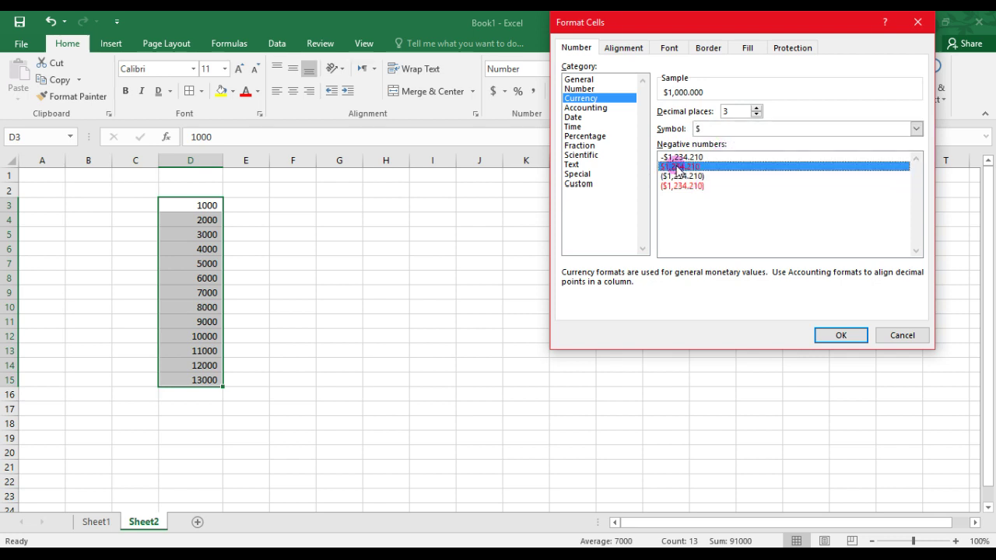
left_click(845, 337)
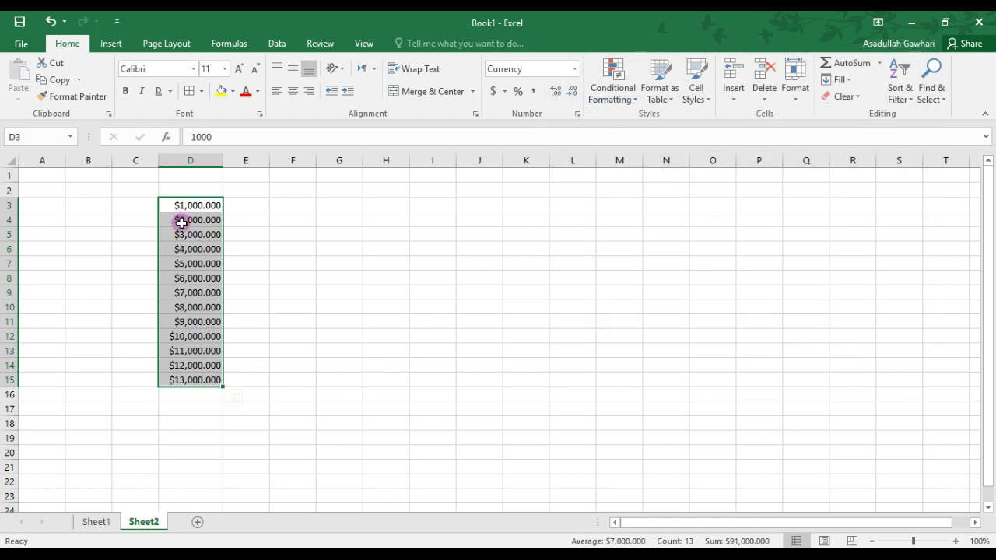
Apply the Accounting format to D3:D15 with no currency symbol and 0 decimal places
left_click(577, 115)
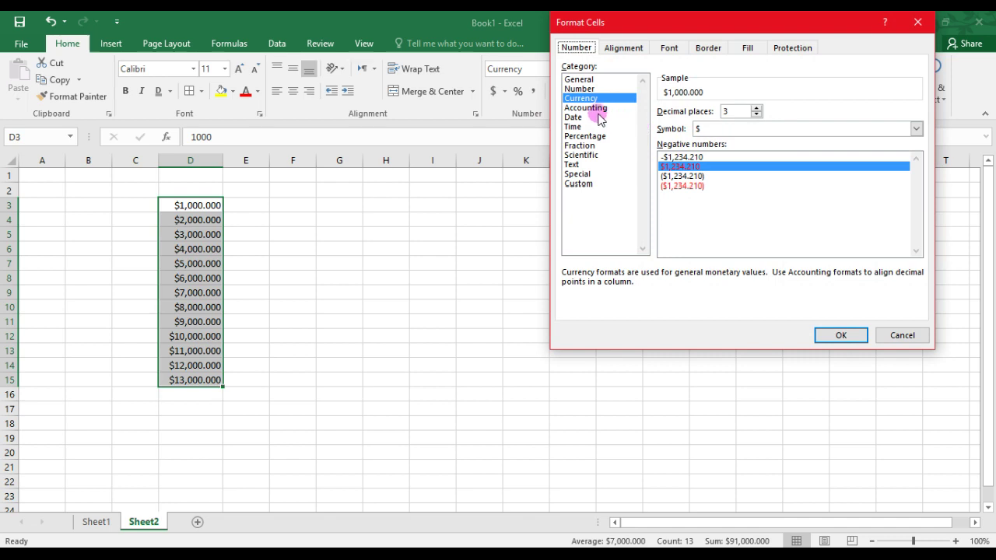
left_click(770, 130)
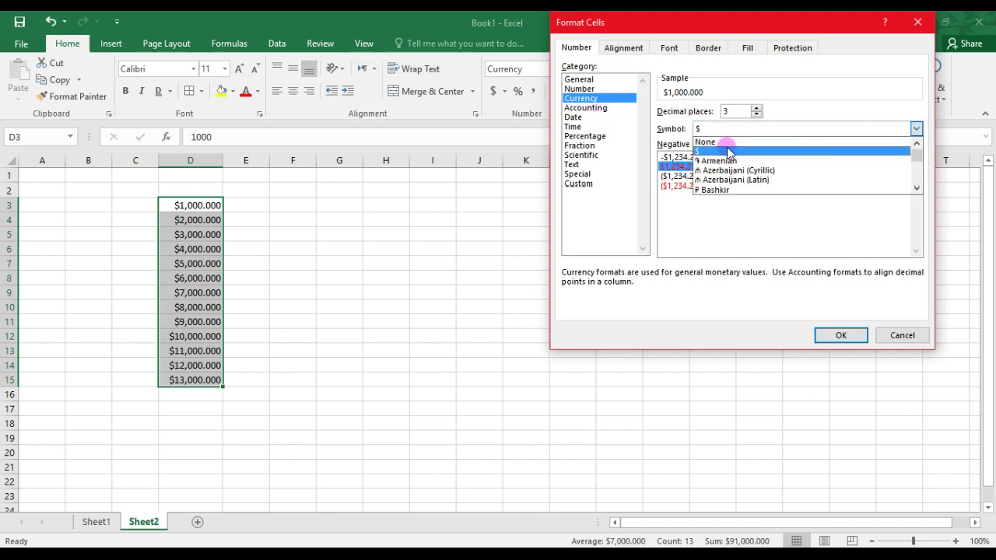
left_click(727, 142)
left_click(756, 114)
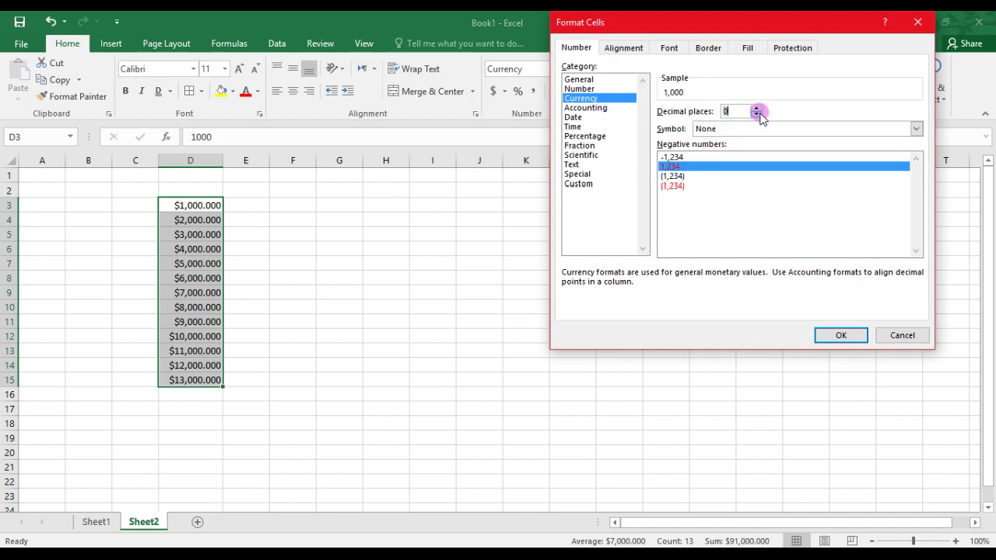
left_click(588, 109)
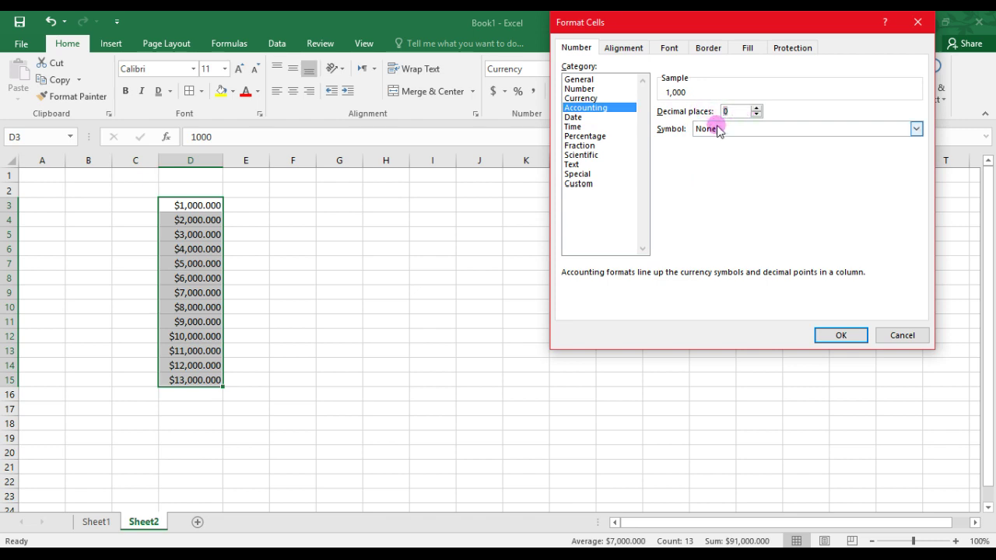
left_click(728, 132)
left_click(727, 133)
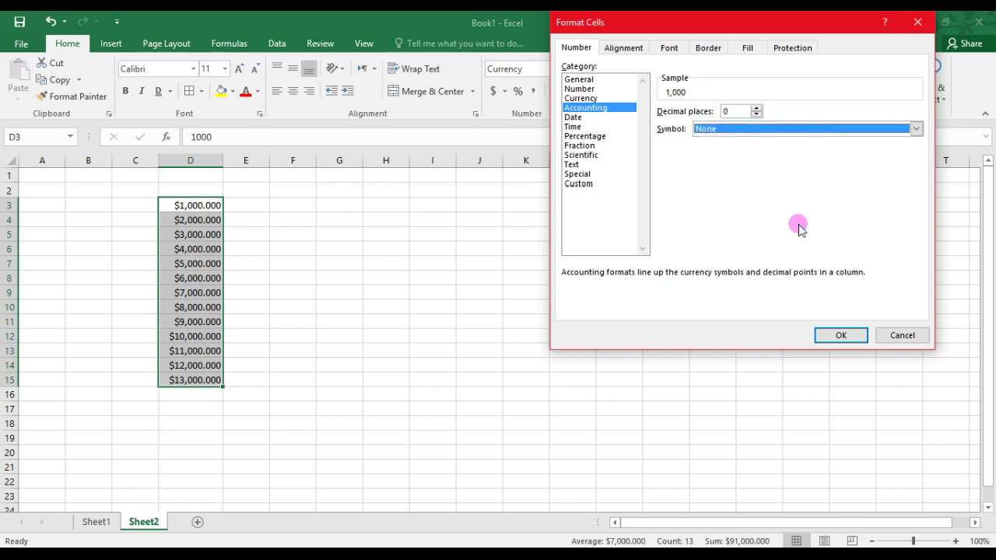
left_click(840, 335)
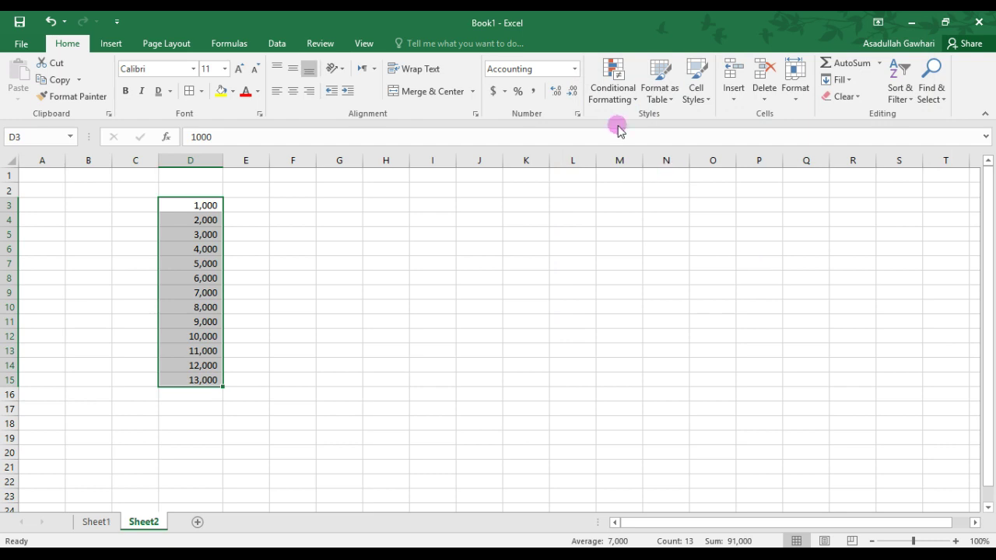
Preview the Date number formats, then cancel without changing anything
left_click(578, 114)
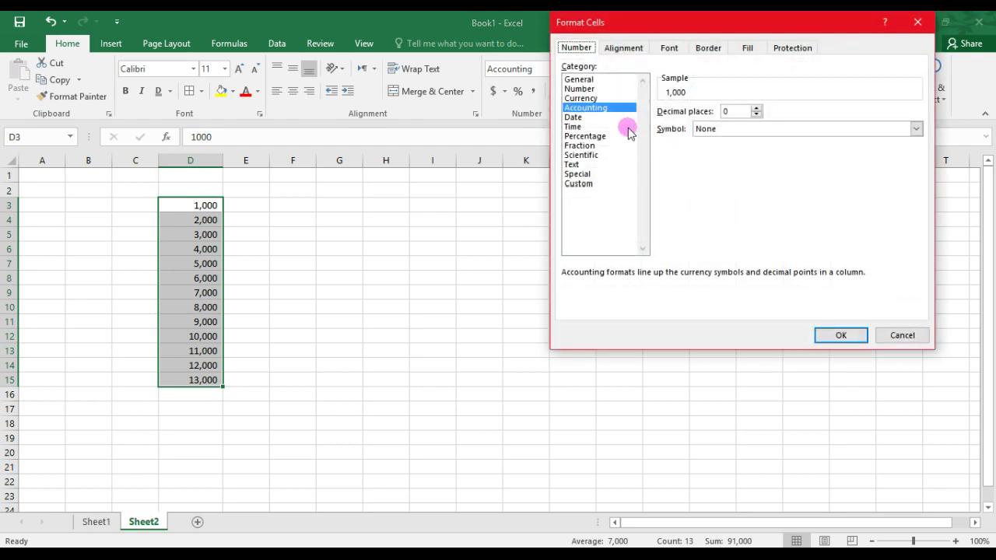
left_click(579, 116)
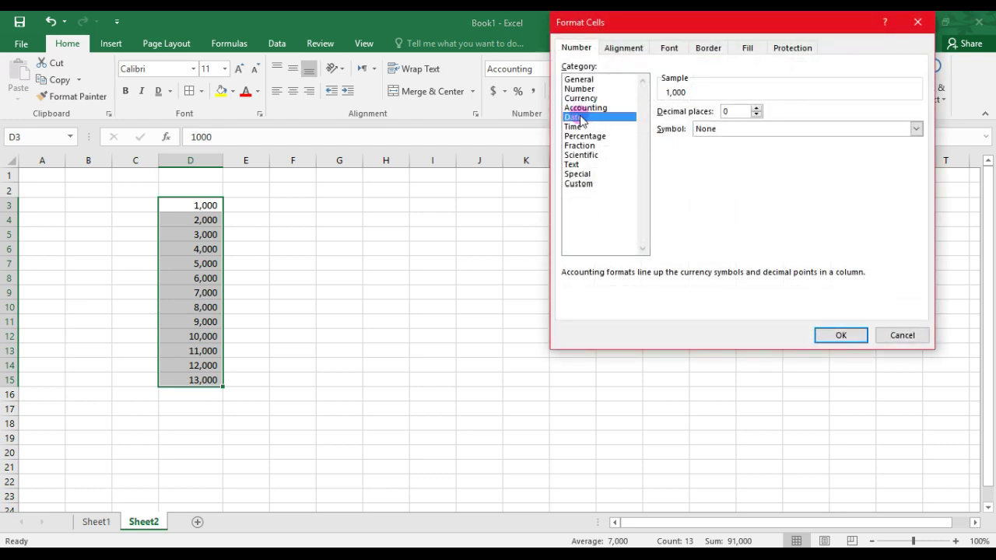
left_click(904, 335)
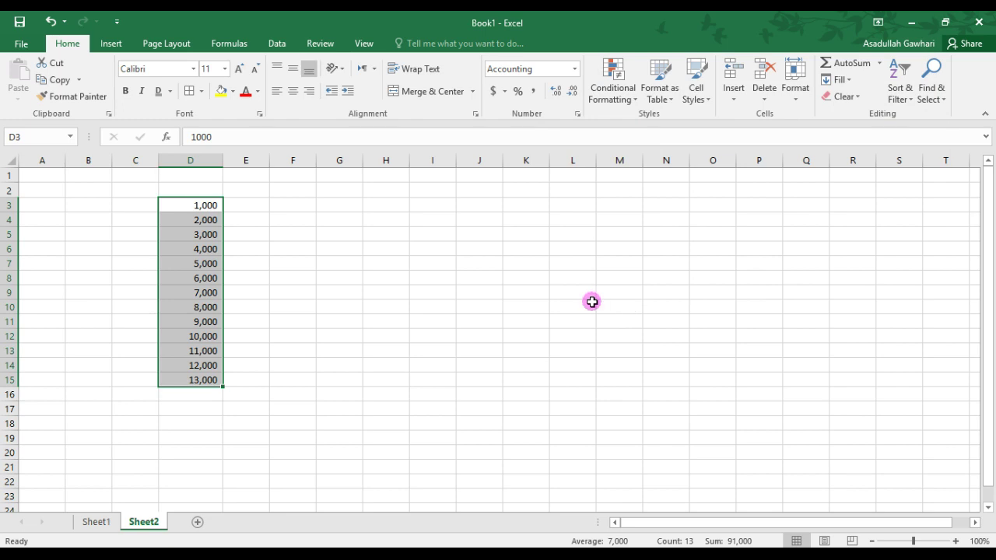
Enter the date 2/2/2018 in cell F3
left_click(274, 206)
type("2/2/2018")
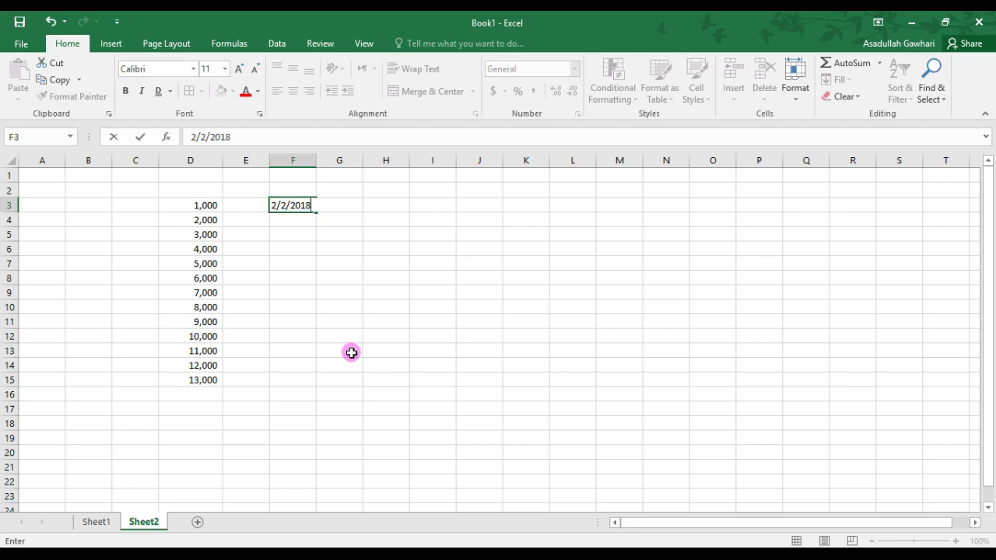
key("Return")
AutoFill daily dates from F3 down to F13 and widen column F
left_click(303, 205)
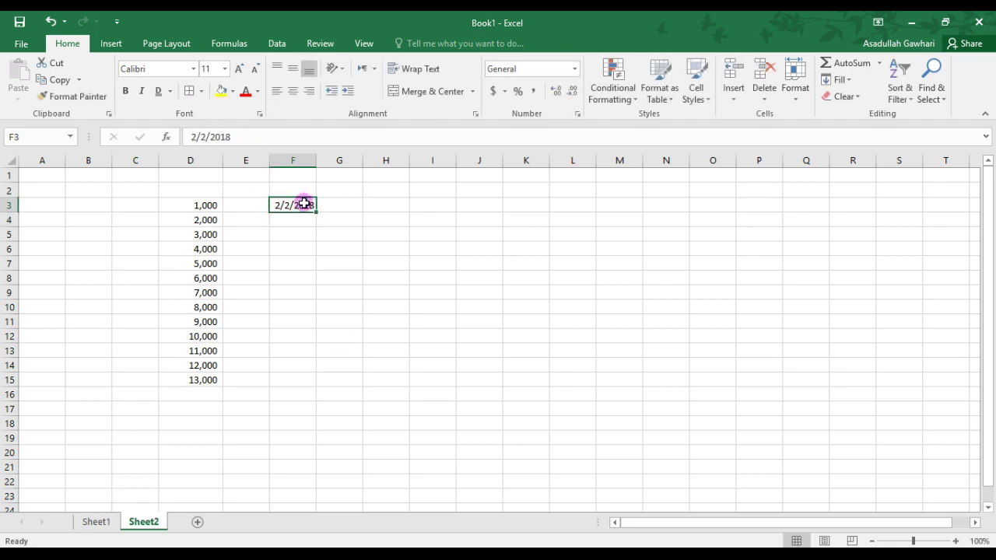
left_click_drag(318, 213, 319, 356)
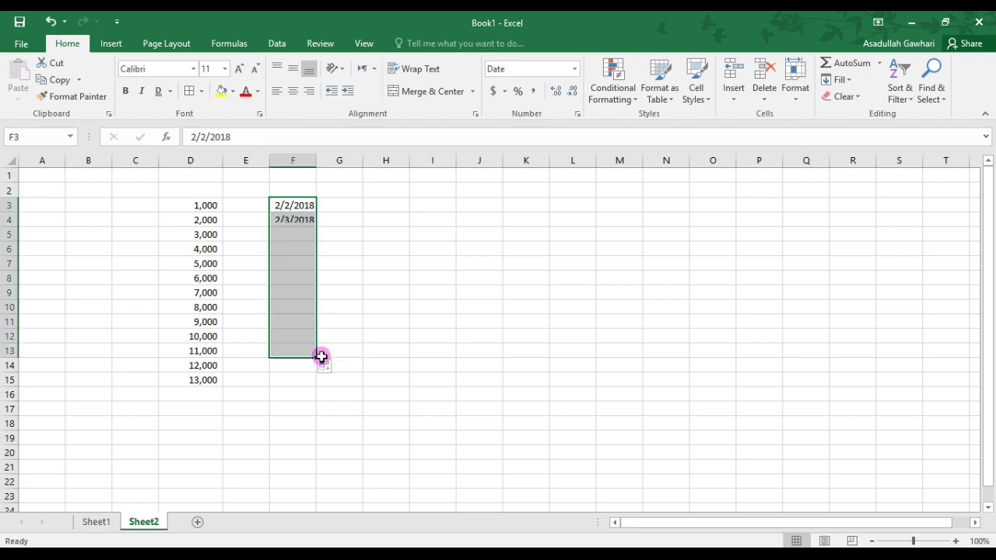
left_click_drag(317, 160, 418, 161)
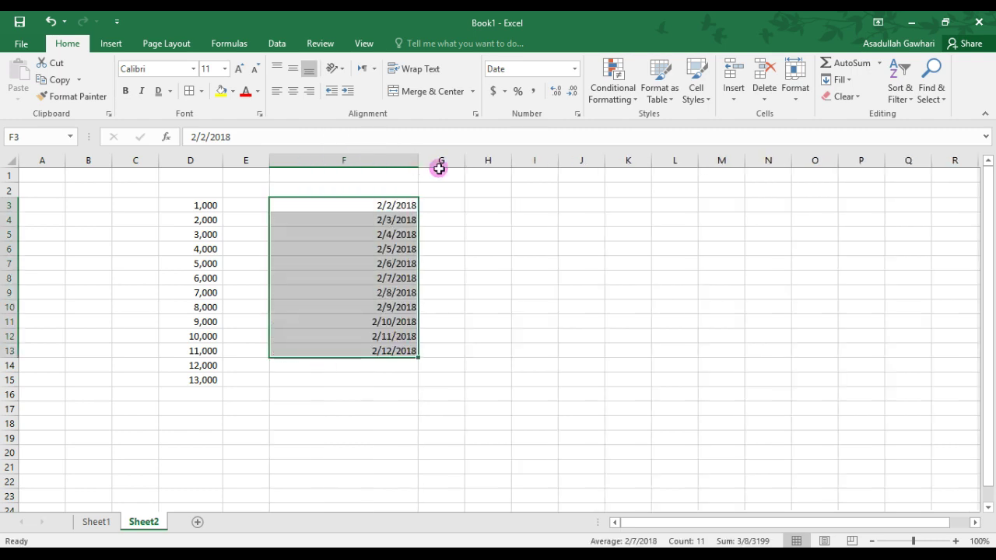
Compare the date types and apply the long weekday date format to the column F dates
left_click(579, 116)
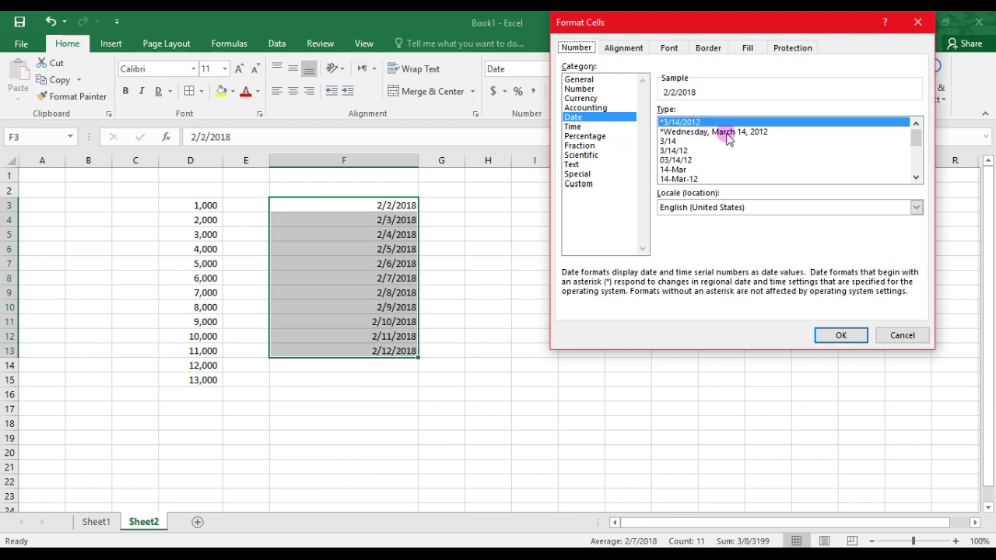
mouse_move(917, 140)
left_mouse_down()
mouse_move(922, 159)
mouse_move(922, 136)
left_mouse_up()
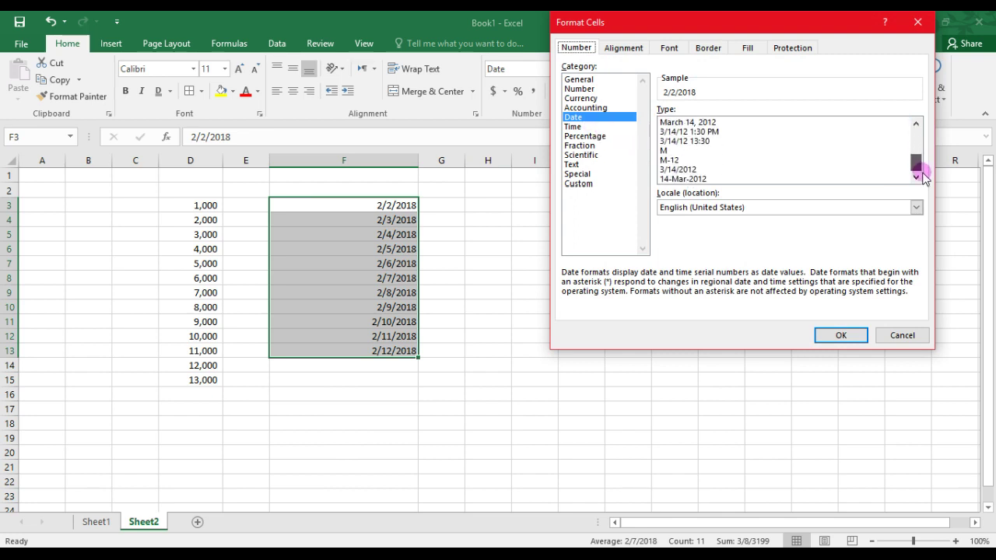
left_click(692, 132)
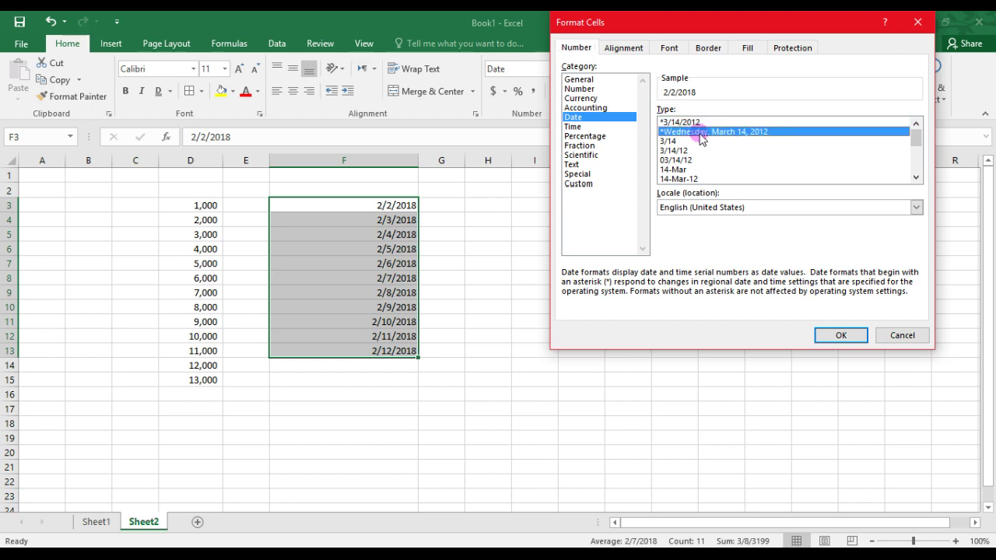
left_click(691, 142)
left_click(690, 150)
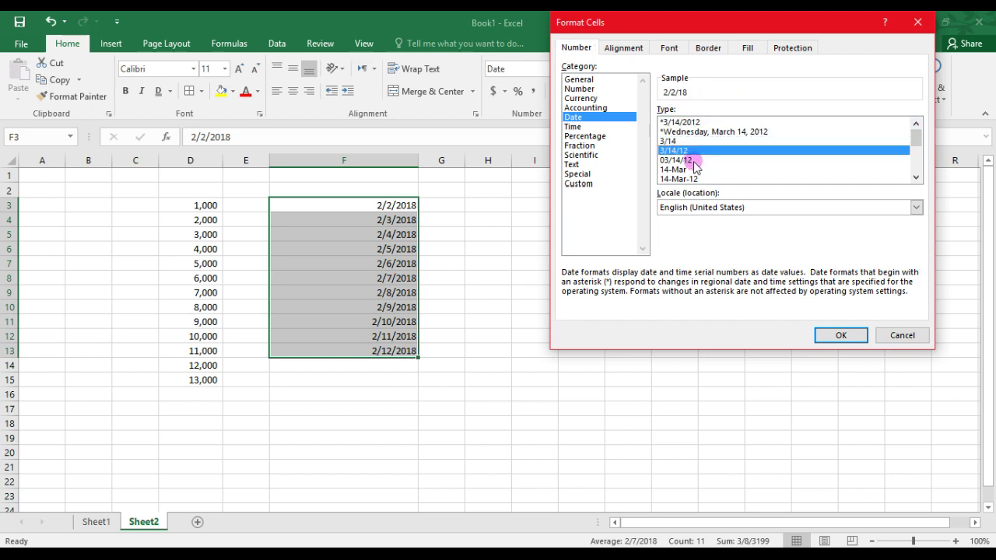
left_click(694, 161)
left_click(694, 169)
left_click(688, 132)
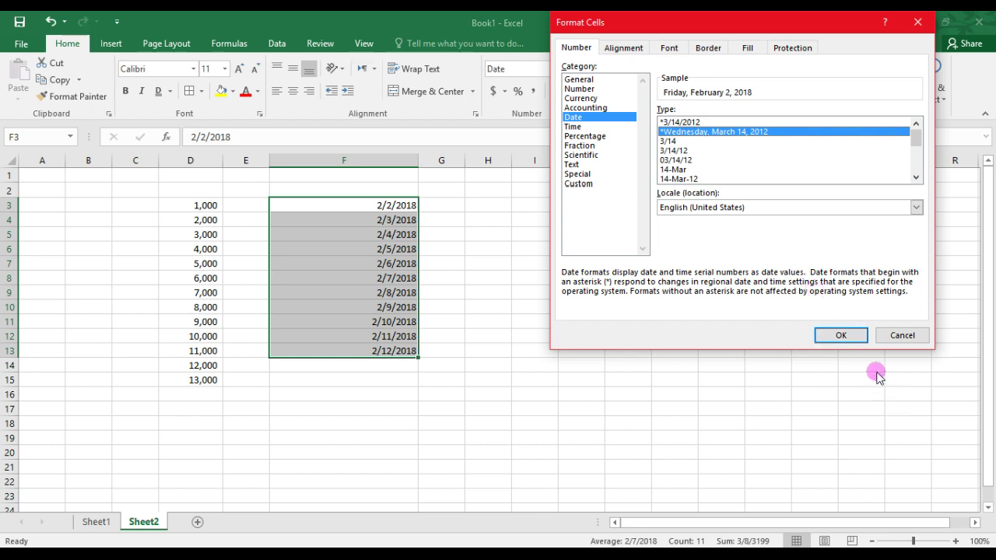
left_click(840, 335)
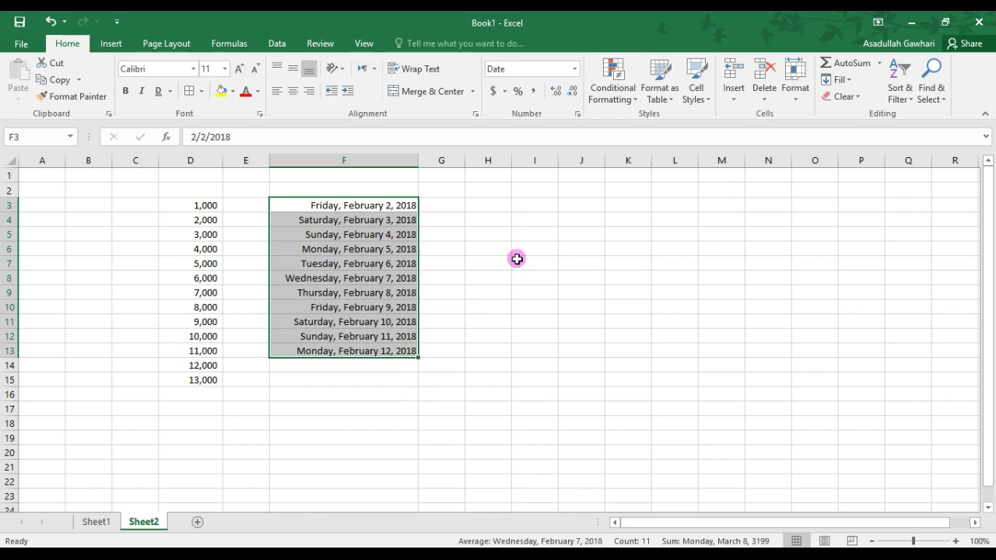
Switch the dates to the short 3/14/12 style and autofit column F
left_click(577, 113)
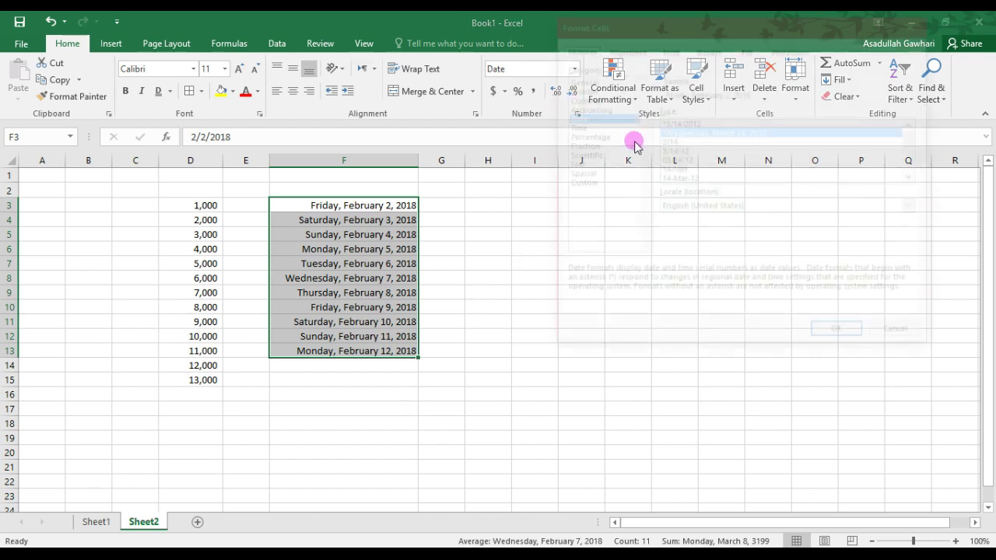
left_click(686, 150)
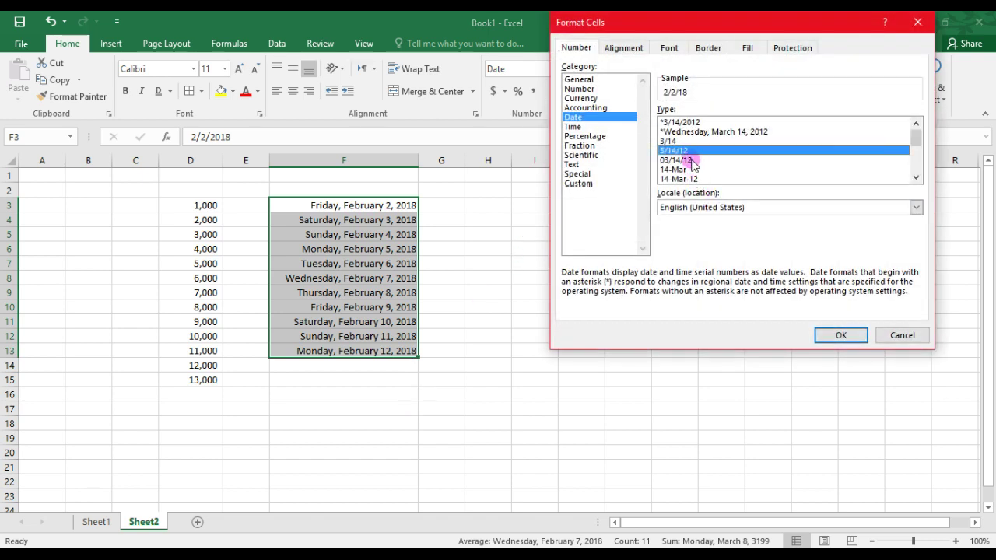
left_click(858, 336)
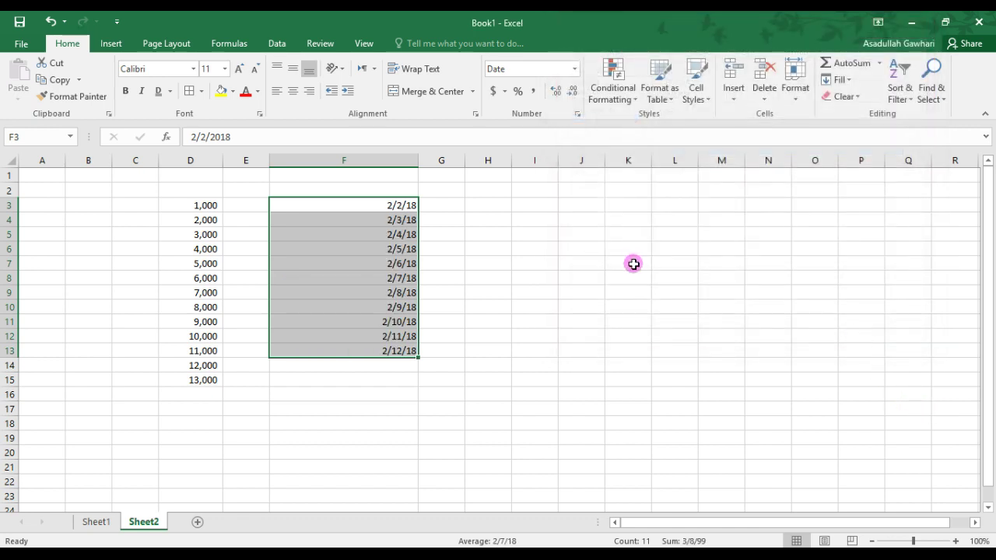
double_click(413, 161)
Enter 2:00 in H3, AutoFill hourly times down to H13, and widen column H
left_click(372, 204)
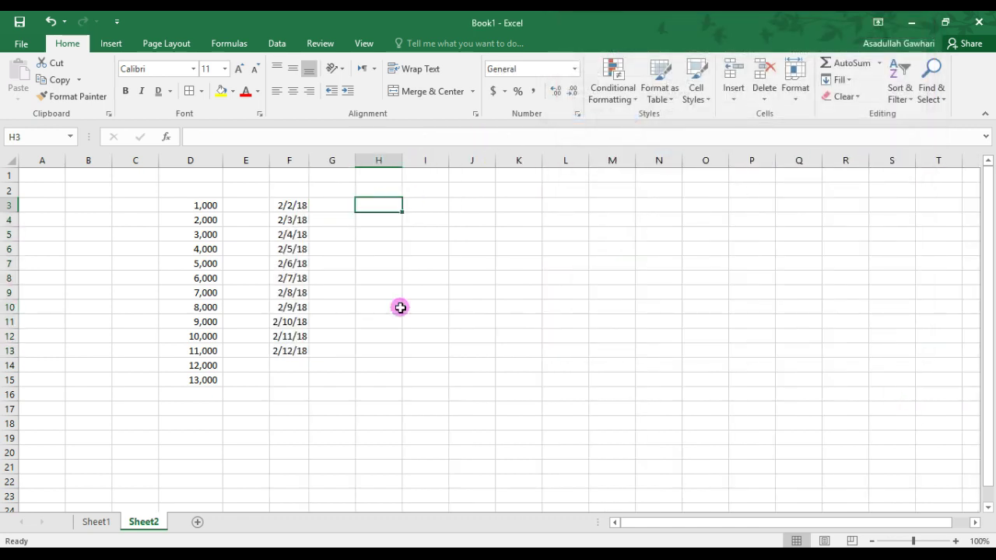
type("2:00")
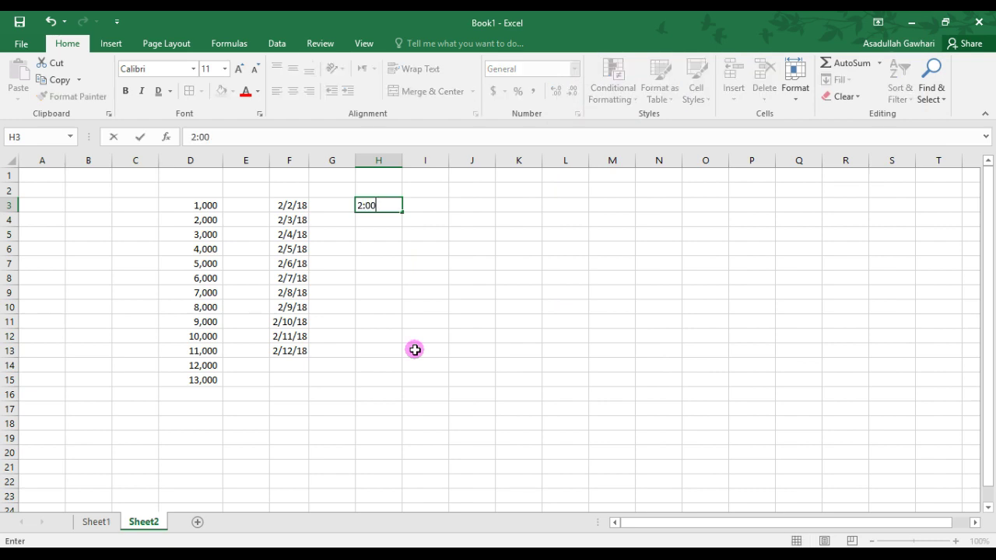
key("Return")
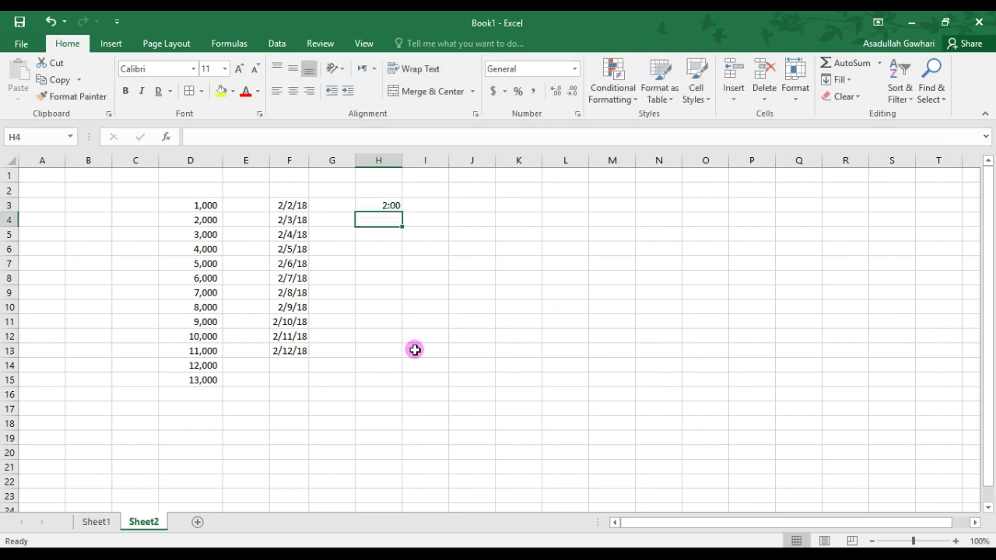
left_click(388, 208)
left_click_drag(402, 212, 401, 357)
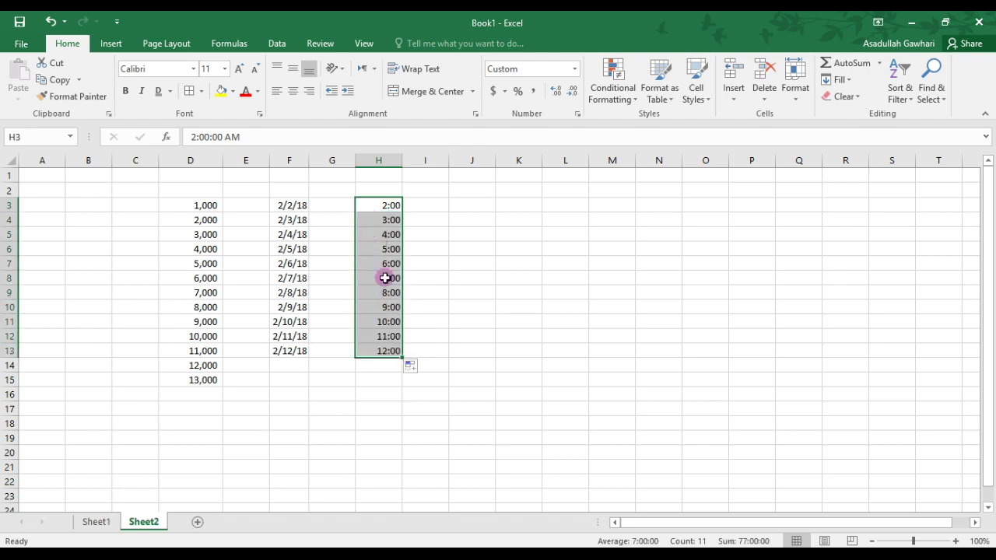
left_click_drag(402, 161, 459, 160)
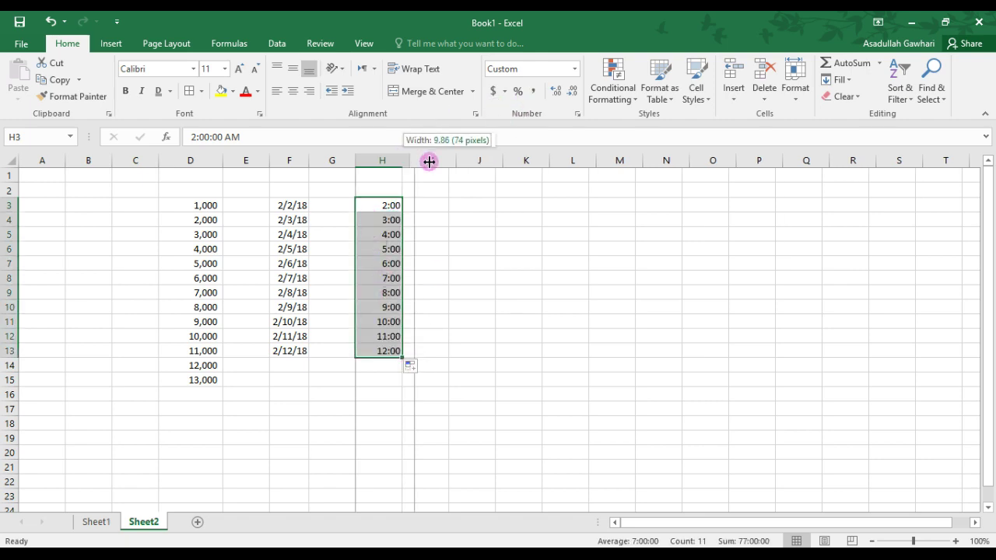
Format the times with the hours-and-minutes AM/PM Time format
left_click(578, 114)
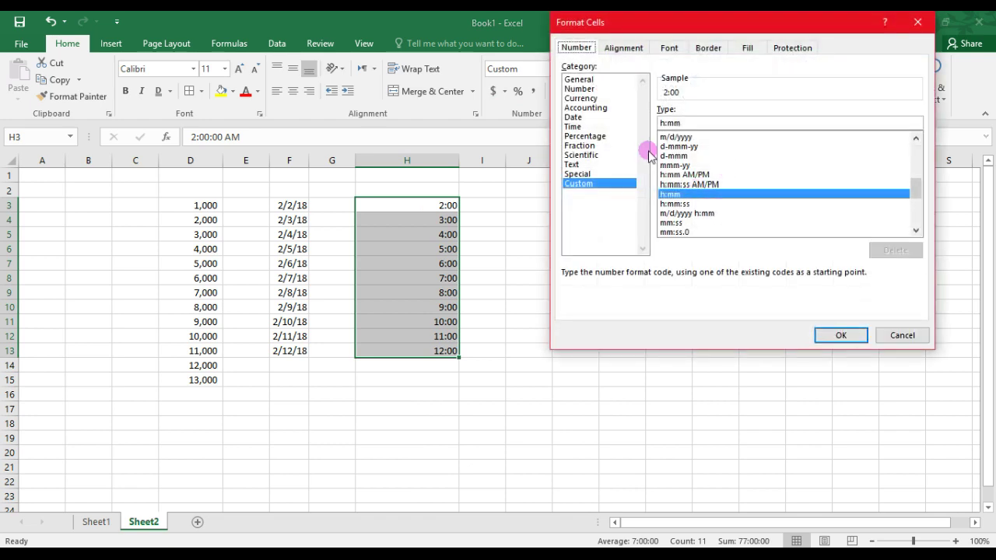
left_click(582, 118)
left_click(584, 127)
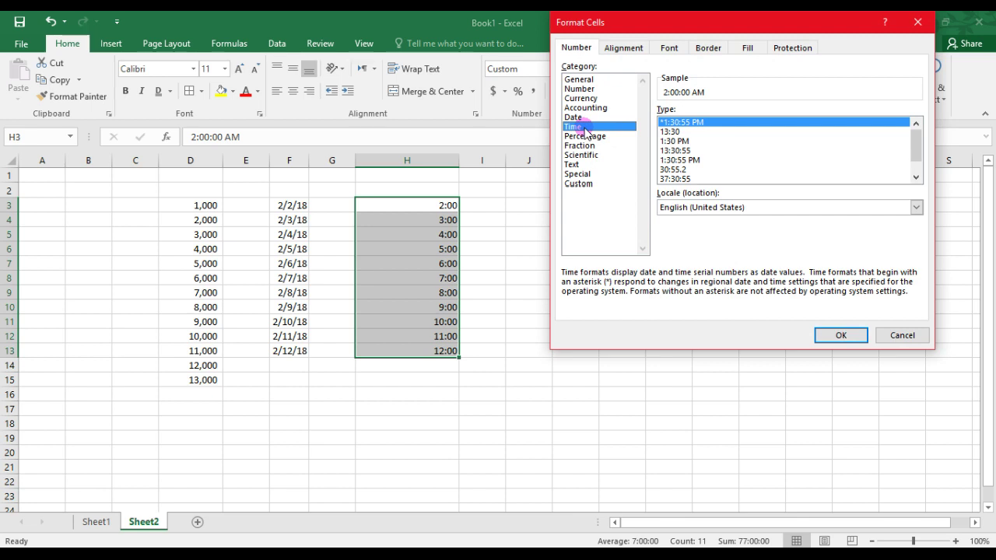
left_click(671, 141)
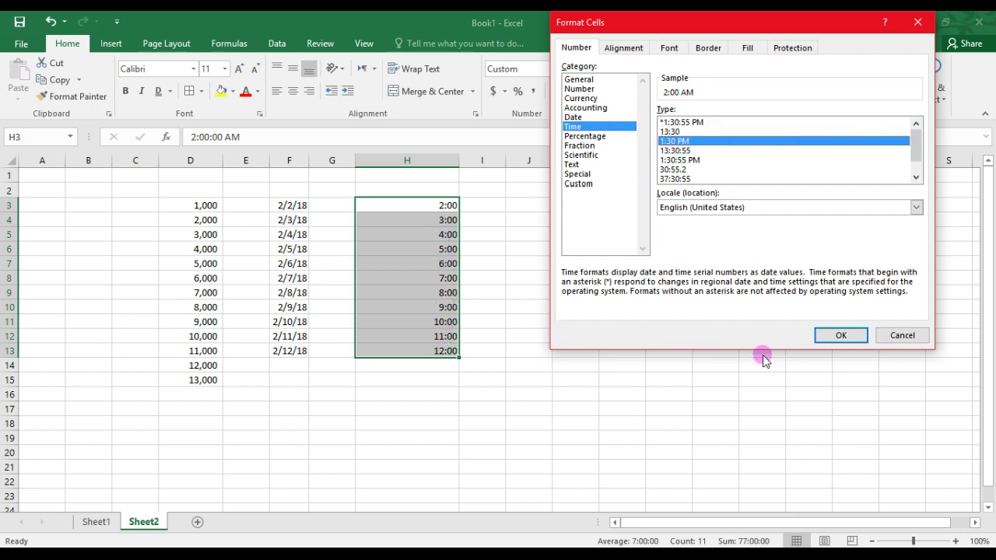
left_click(832, 335)
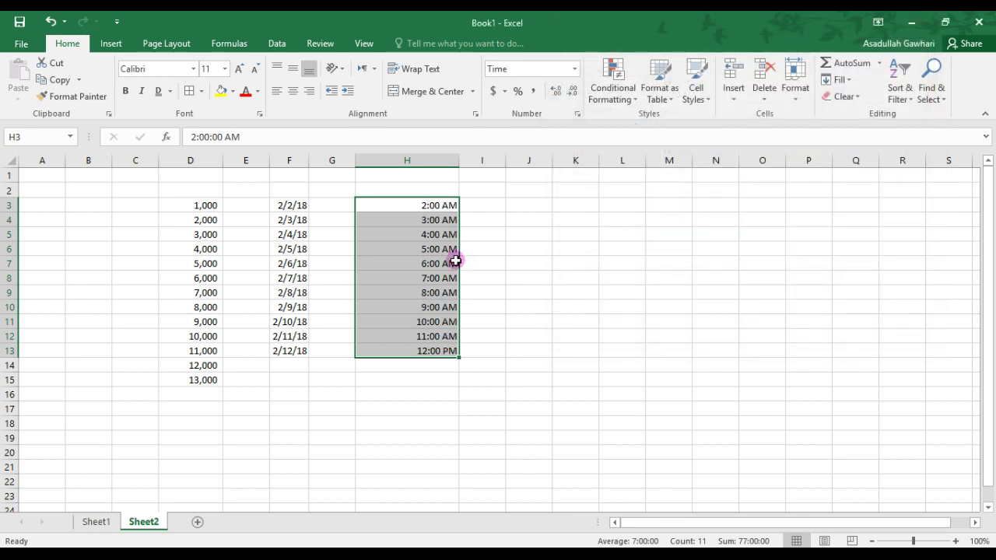
Extend the hourly times to H16 and apply the 1:30:55 PM format with seconds
left_click_drag(458, 358, 459, 400)
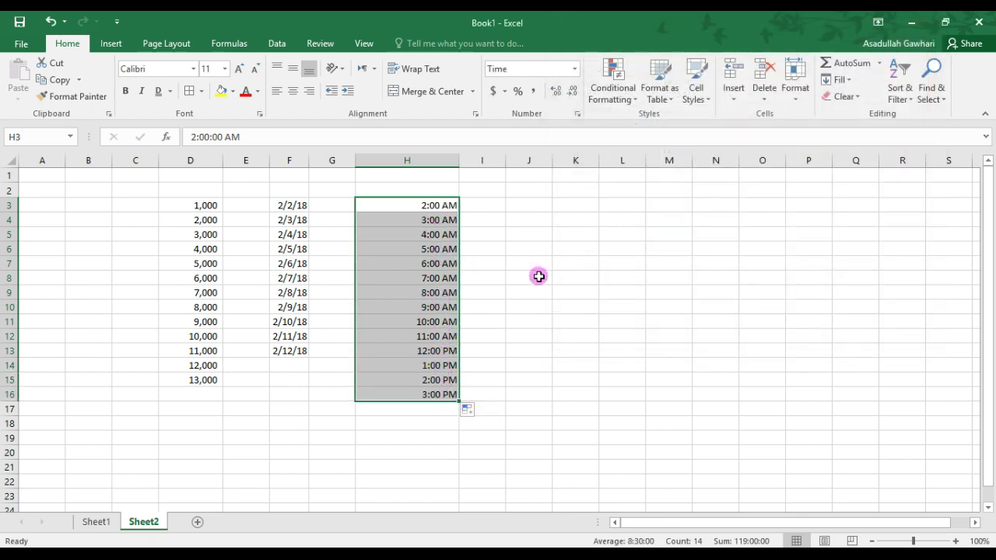
left_click(578, 116)
left_click(689, 160)
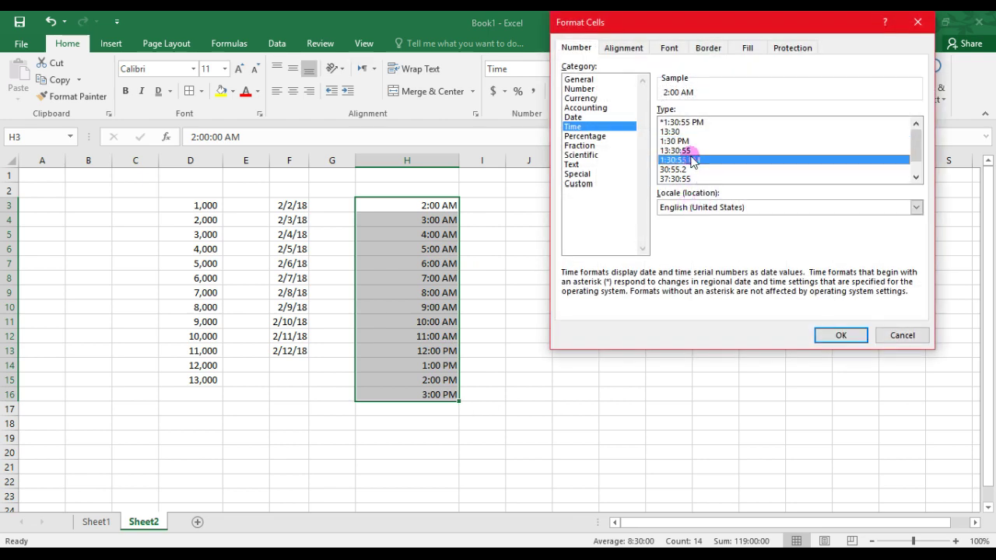
left_click(840, 333)
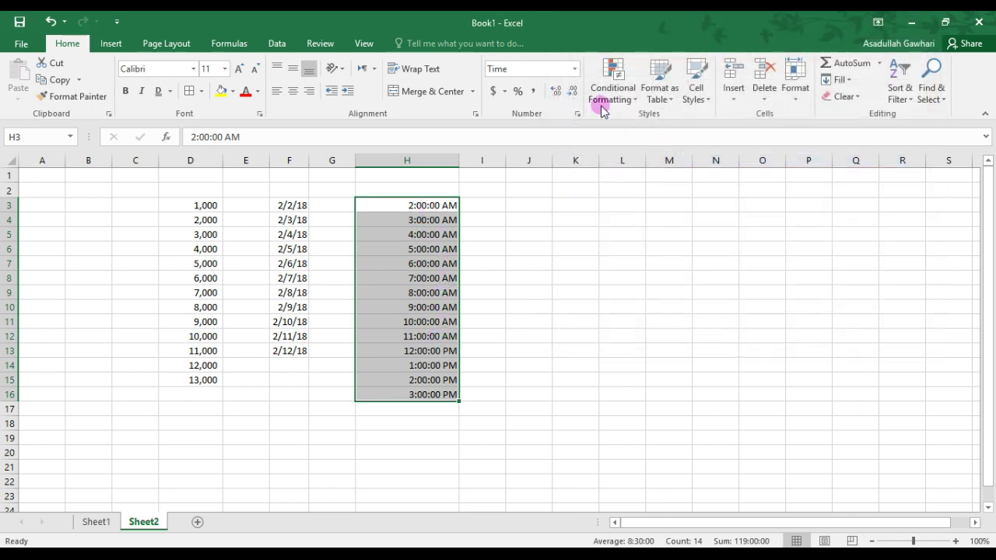
Preview the Percentage category with Ctrl+1, then close without changes
key("ctrl+1")
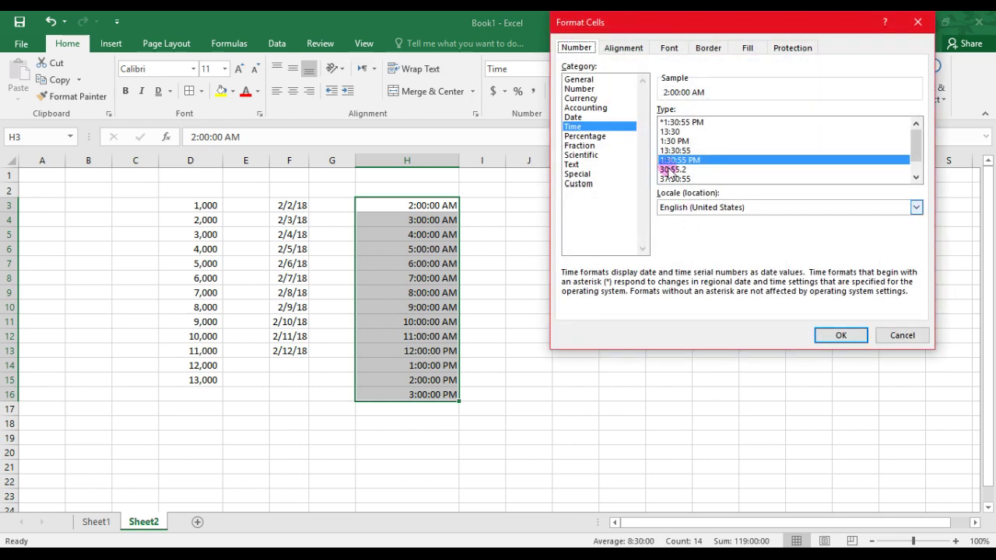
left_click(583, 136)
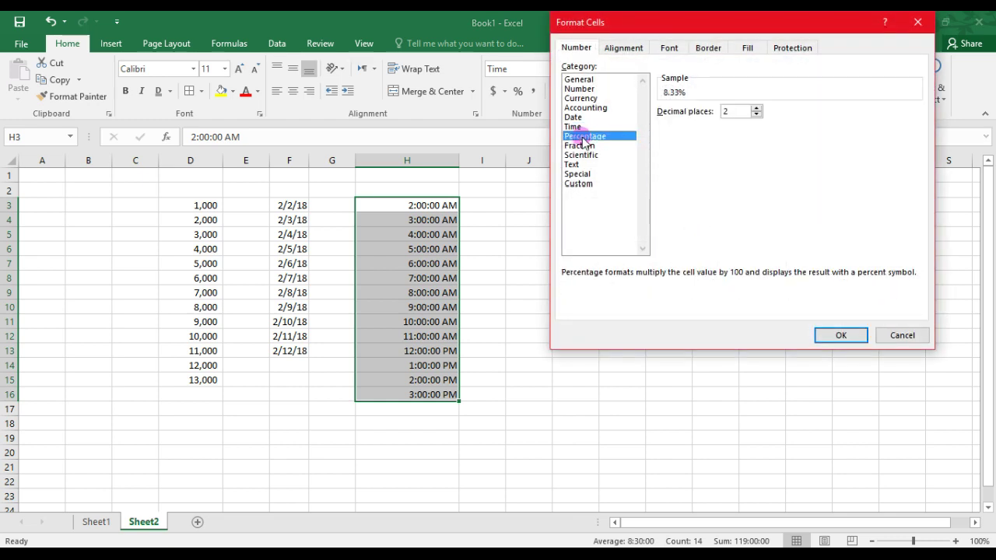
left_click(918, 25)
left_click(530, 233)
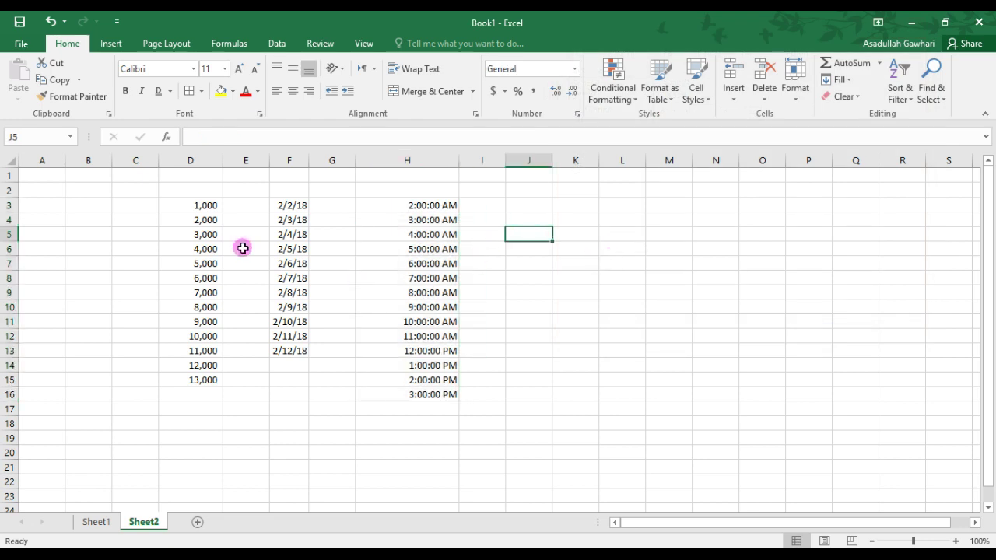
Apply Percentage format to D3, then undo it with Ctrl+Z to restore 1,000
left_click(206, 210)
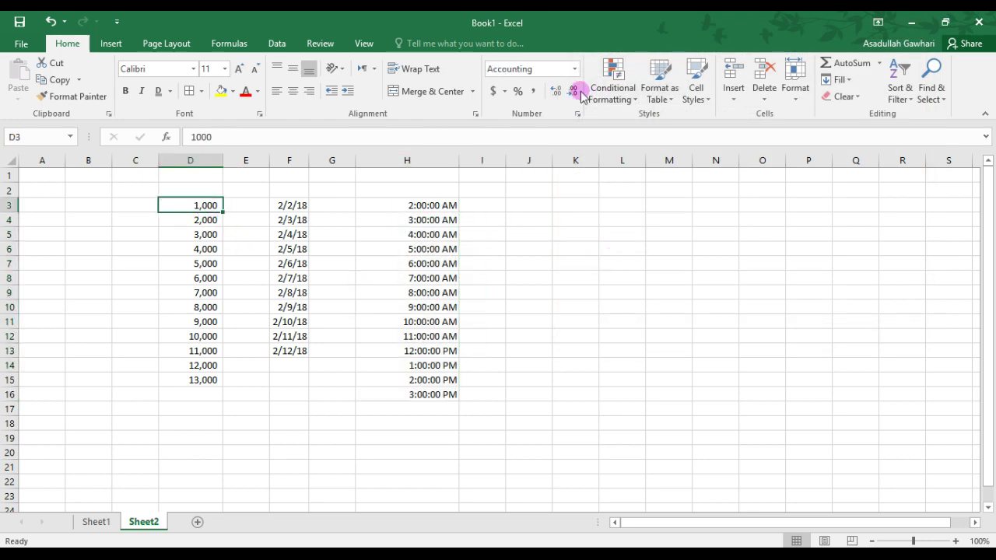
left_click(576, 115)
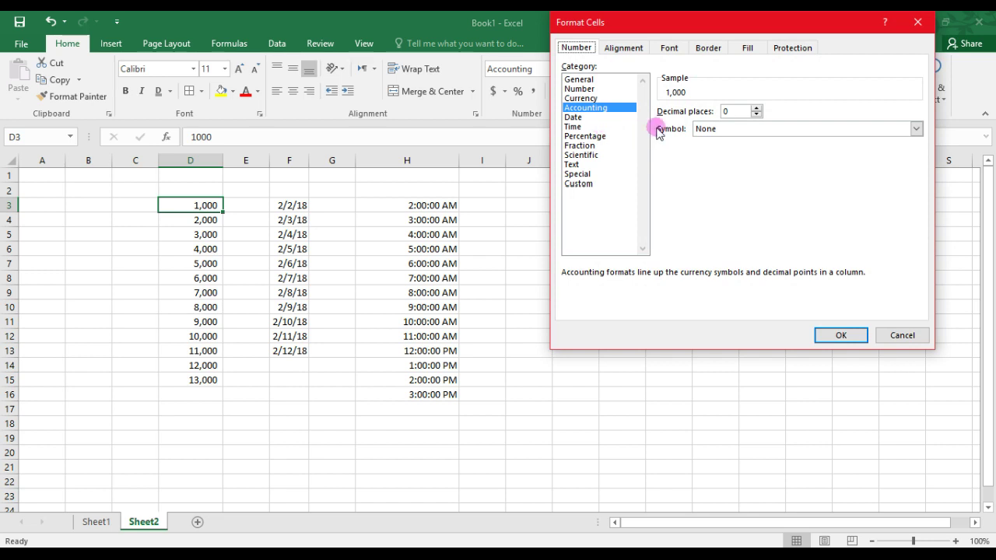
left_click(584, 136)
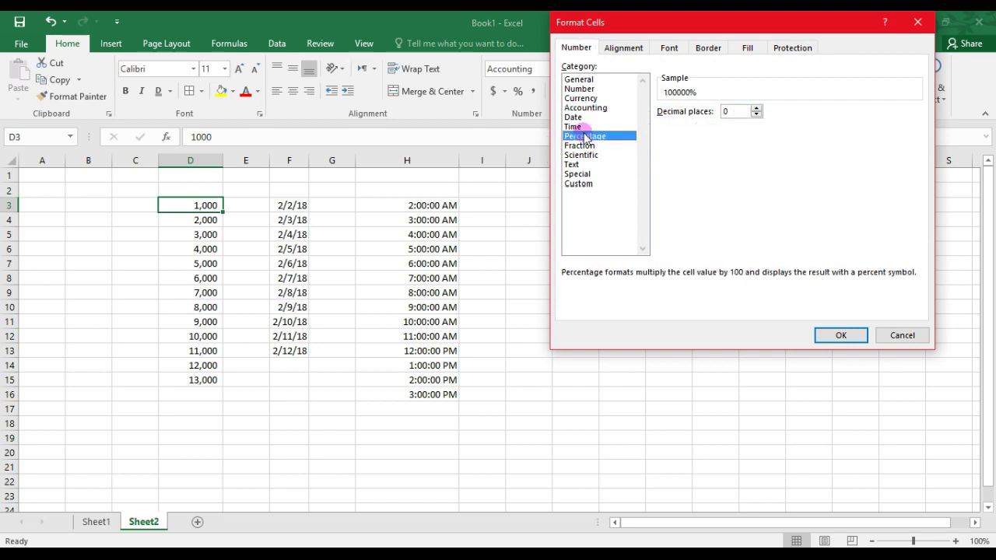
left_click(839, 331)
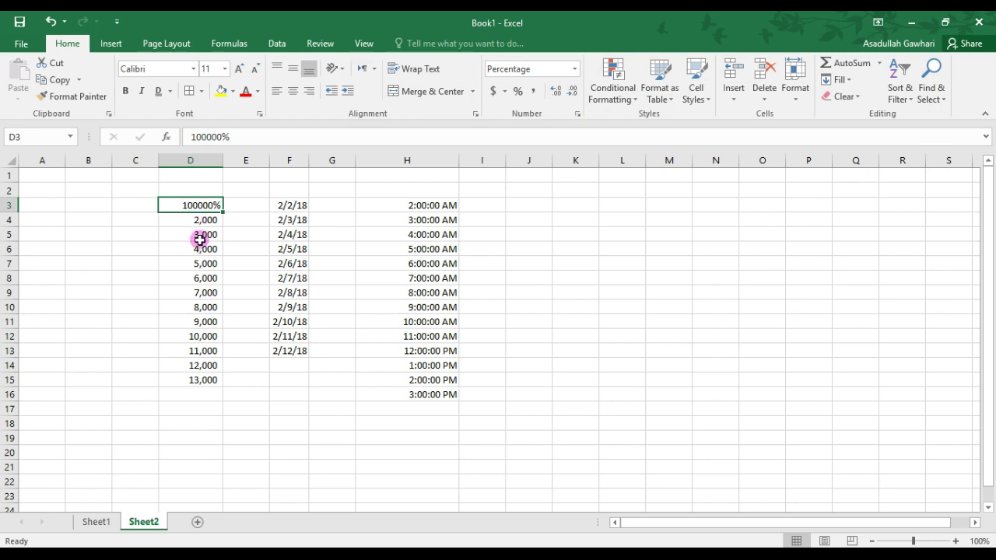
key("ctrl+z")
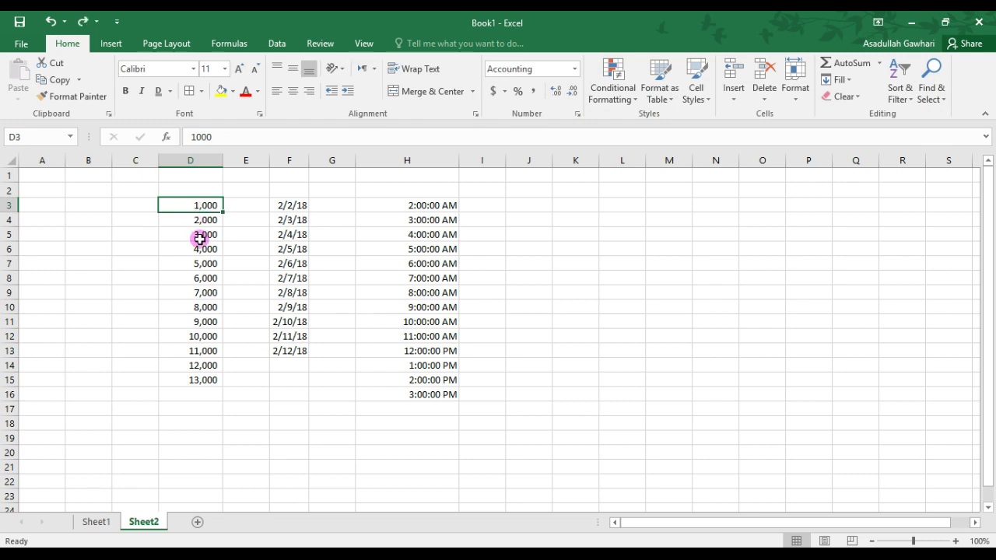
Preview the Date and Fraction formats, cancel, and select cell L3
left_click(577, 113)
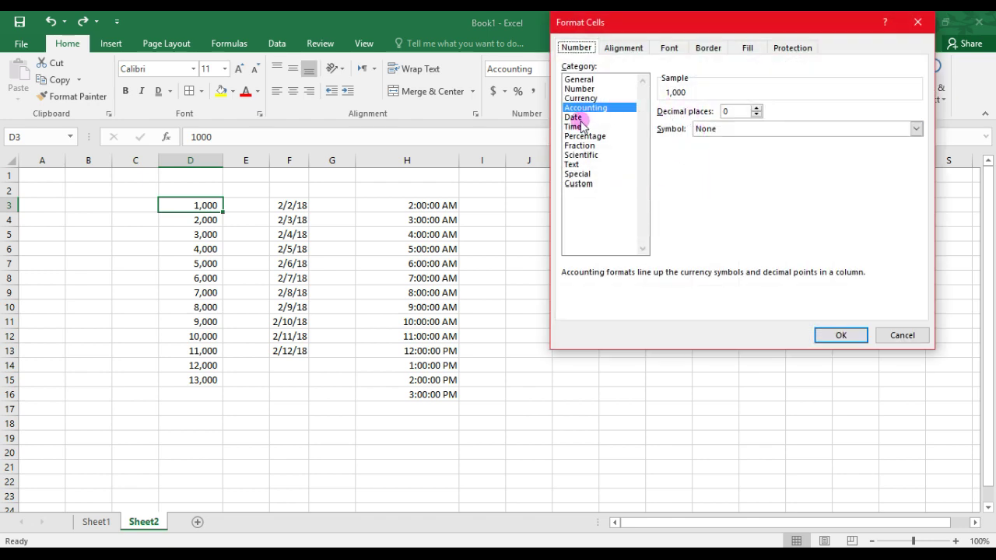
left_click(573, 118)
left_click(579, 146)
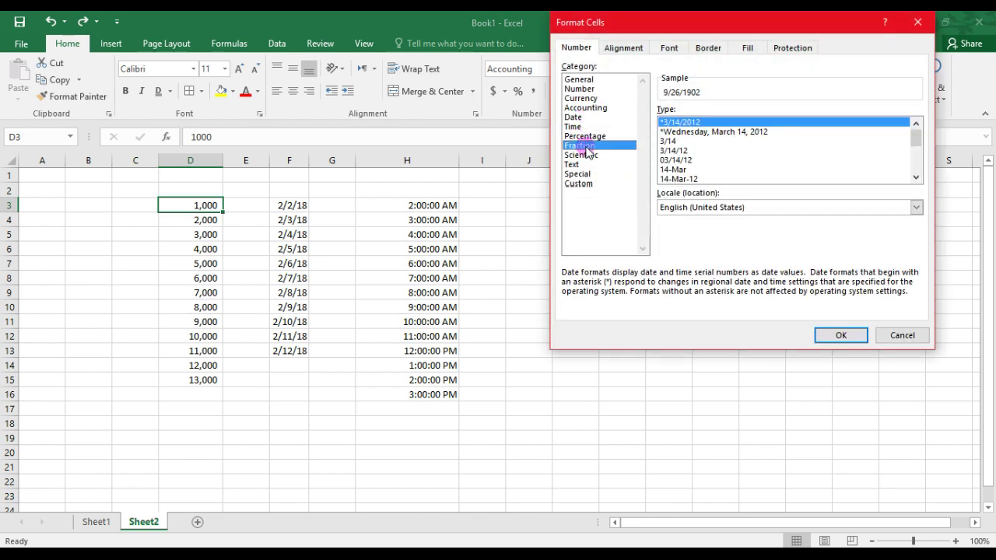
left_click(896, 337)
left_click(600, 204)
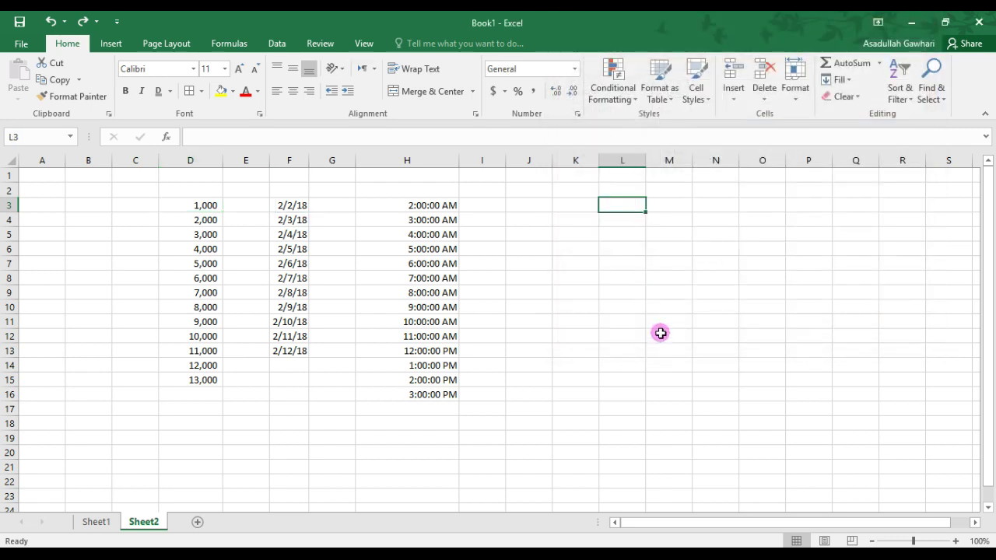
Enter 0.5 in cell L3
type("0.5")
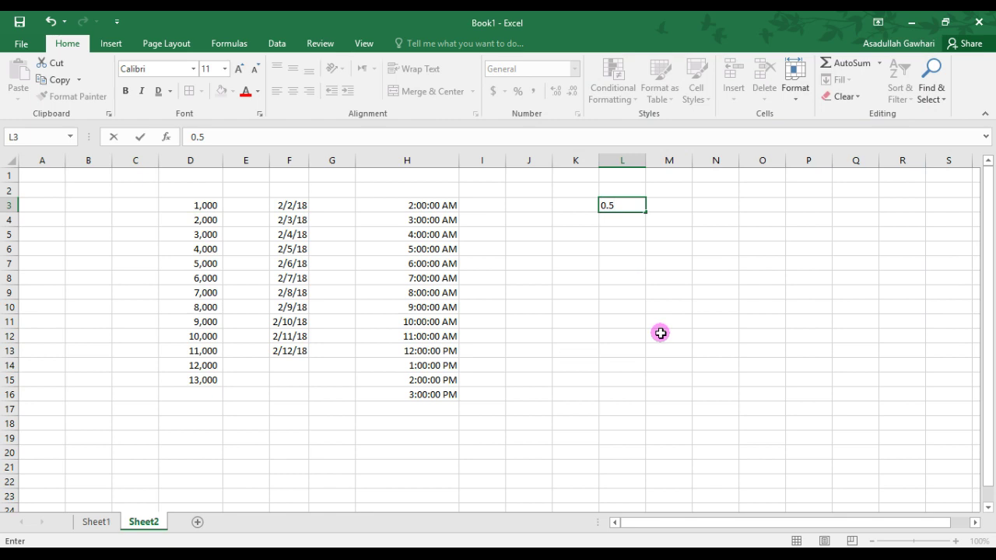
key("Return")
key("Up")
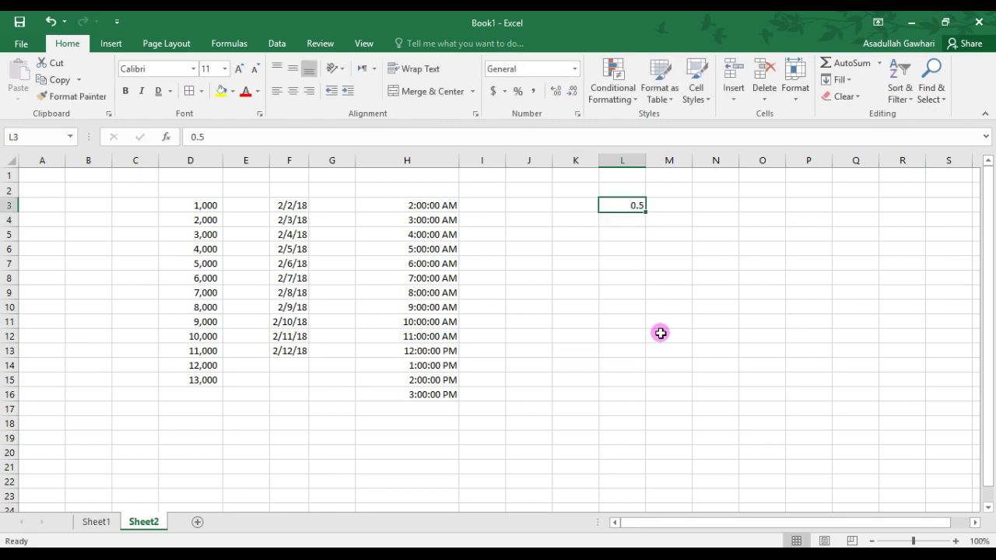
Format L3 as an 'Up to one digit' fraction so it displays 1/2
left_click(577, 114)
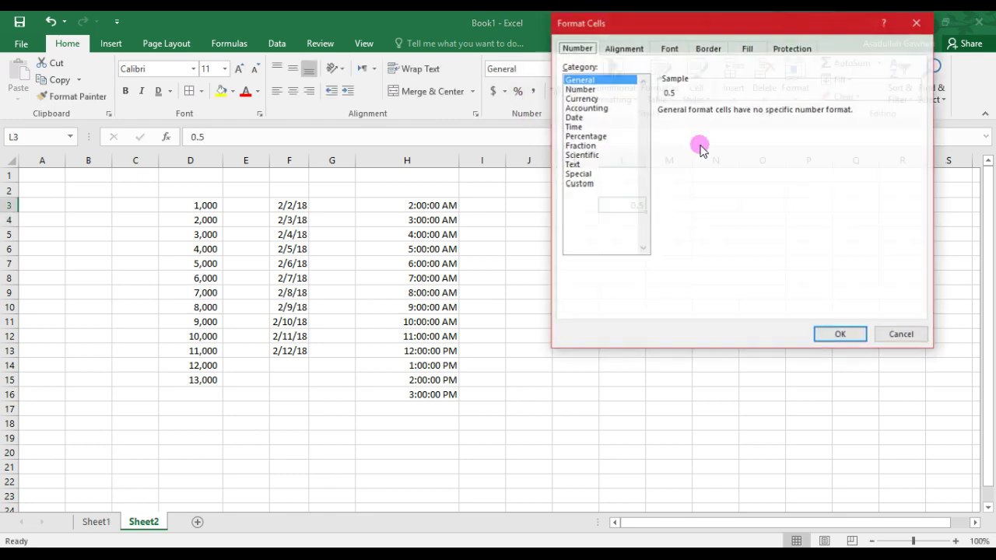
left_click(589, 145)
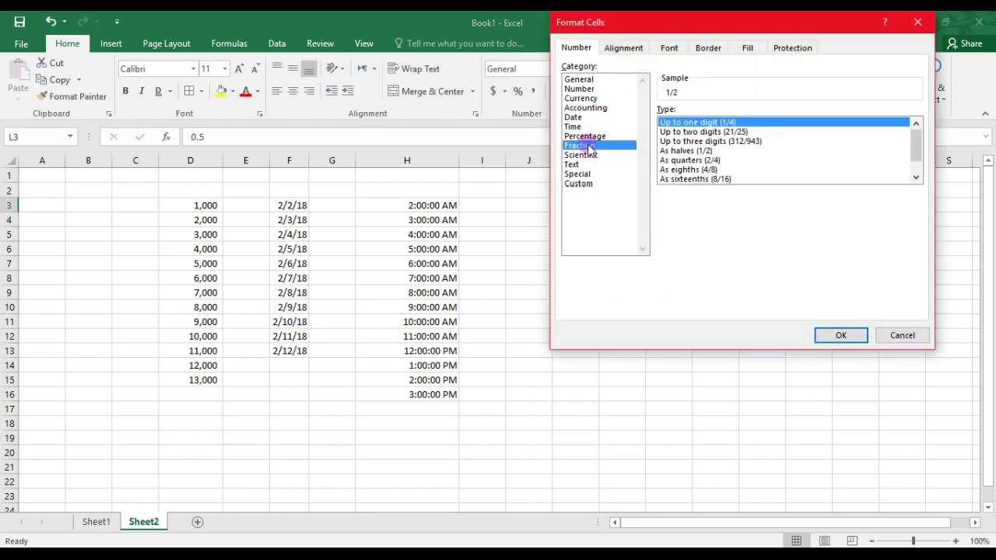
left_click(704, 122)
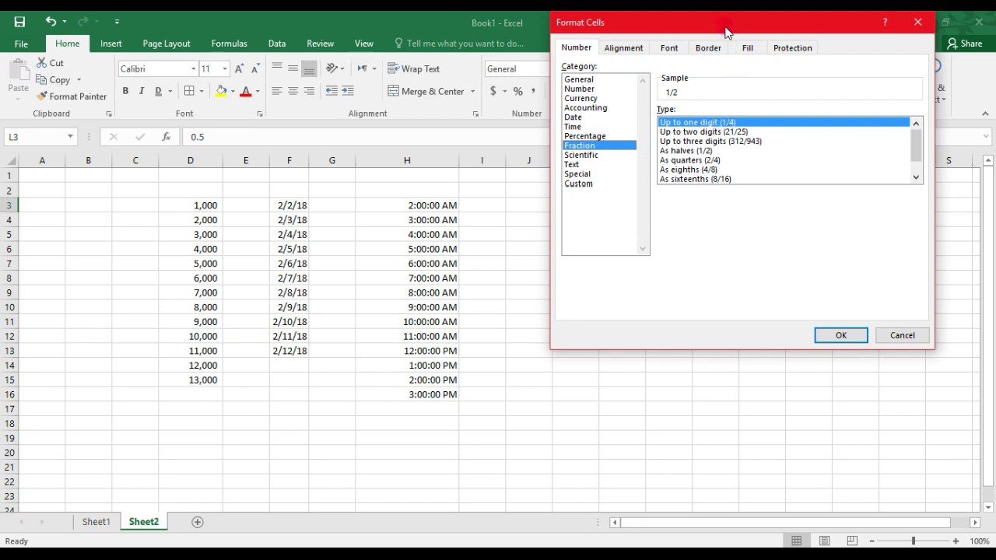
left_click_drag(725, 31, 291, 94)
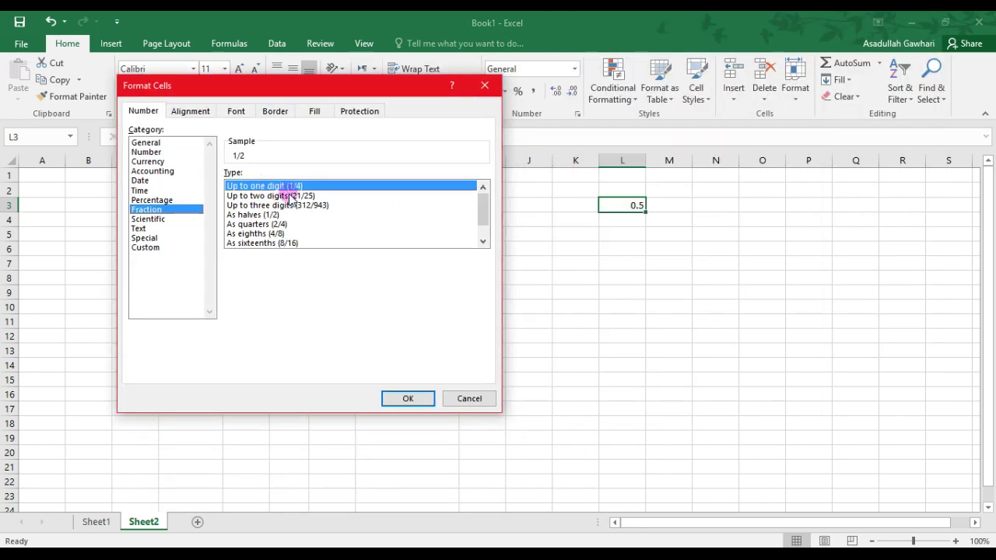
left_click(291, 197)
left_click(297, 206)
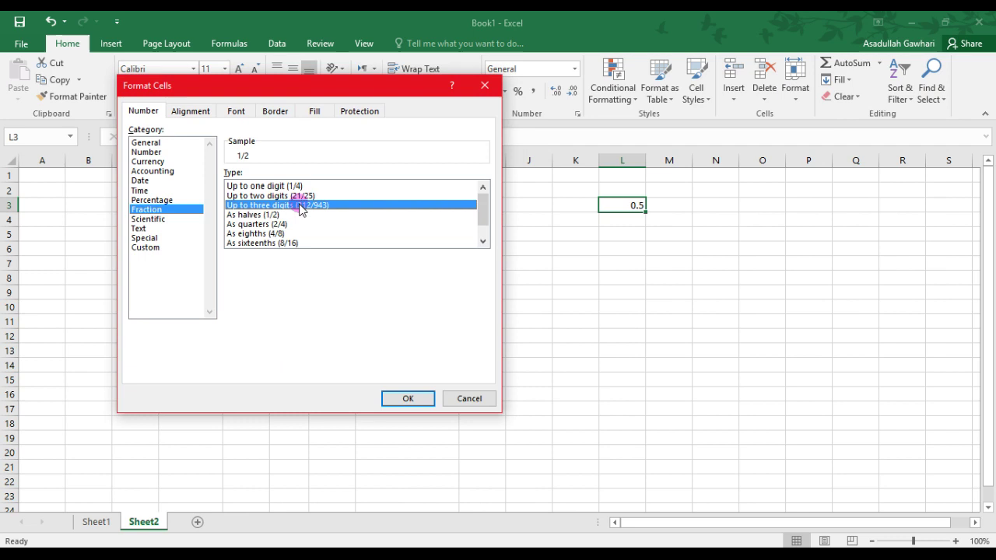
left_click(286, 187)
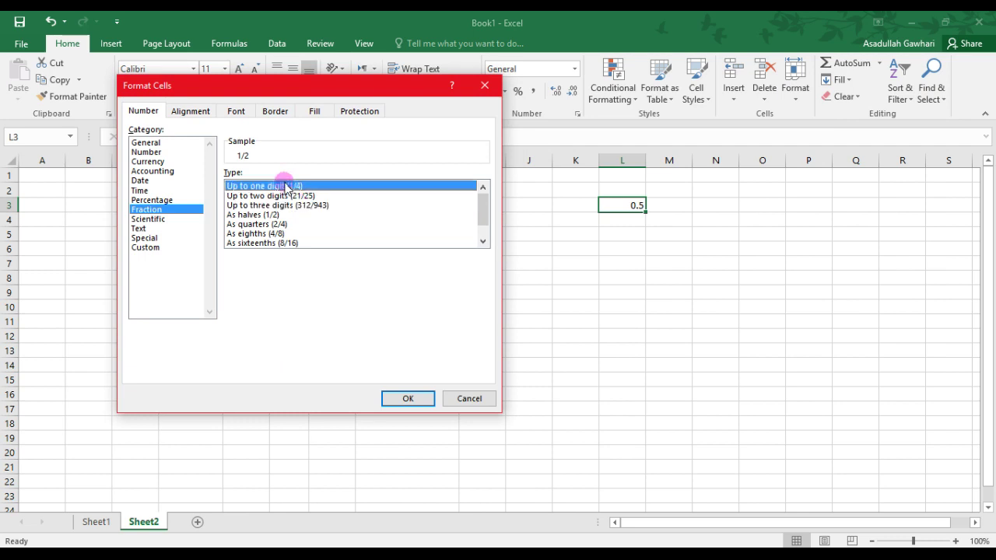
left_click(403, 397)
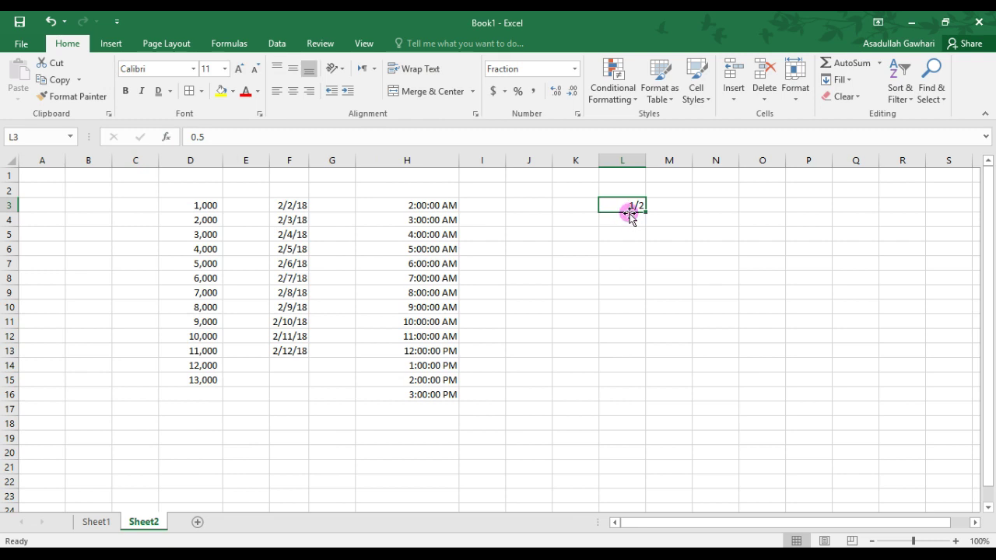
Browse the Alignment, Scientific and Text options for L3, then cancel without changes
left_click(474, 115)
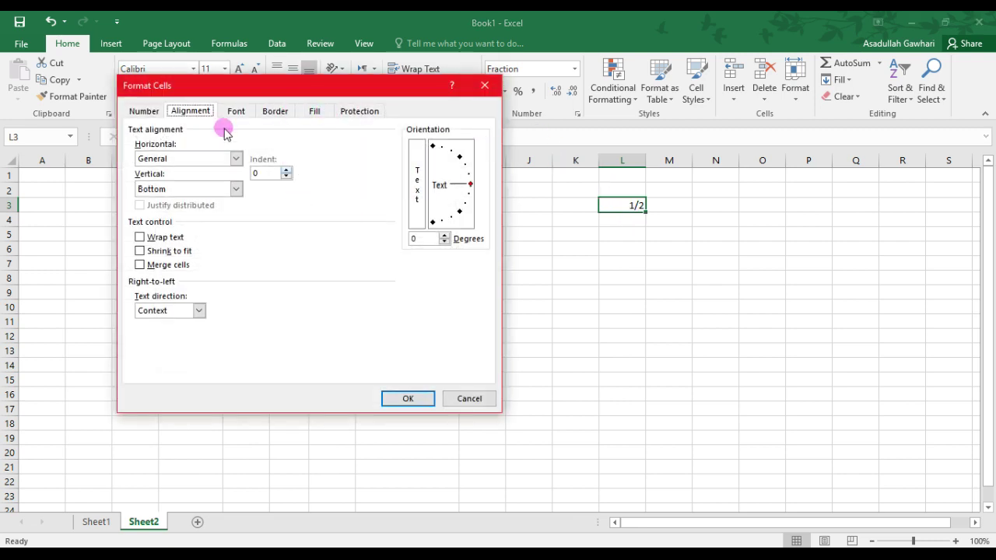
left_click(154, 114)
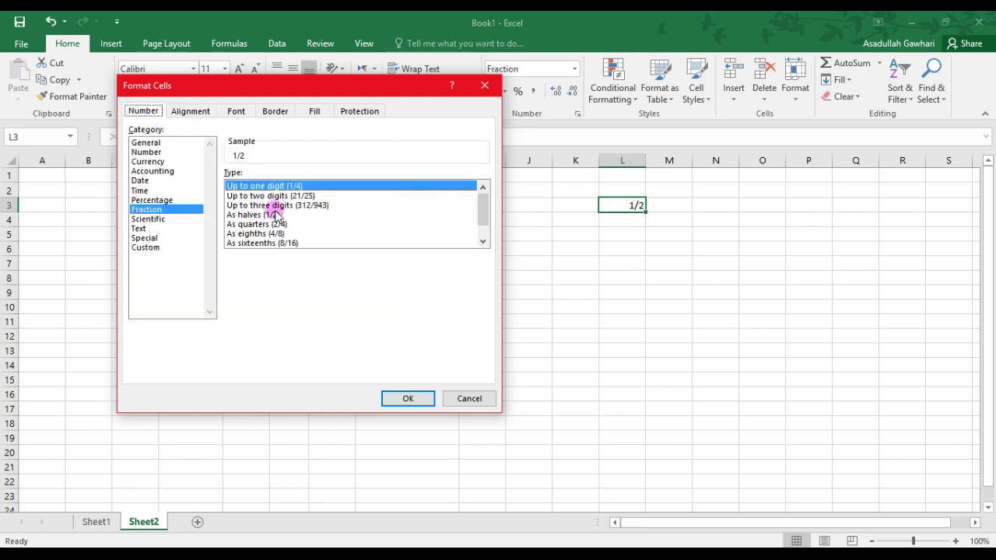
left_click(156, 219)
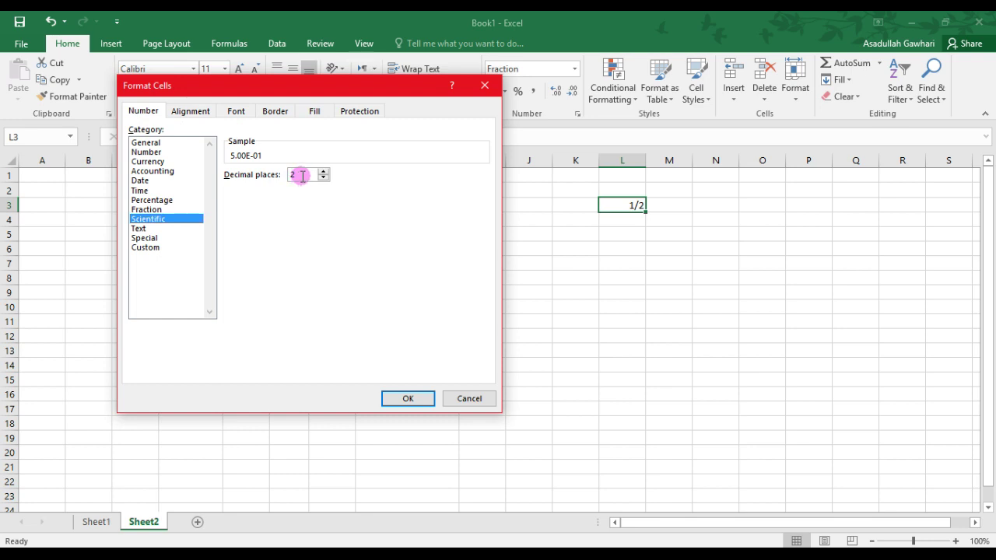
left_click_drag(299, 176, 275, 175)
left_click(301, 174)
left_click(137, 229)
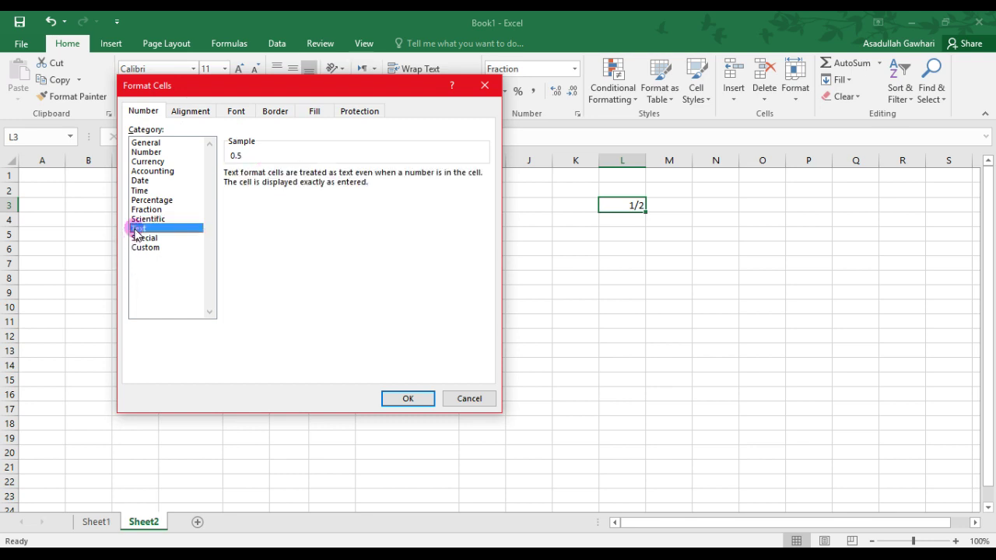
left_click(470, 400)
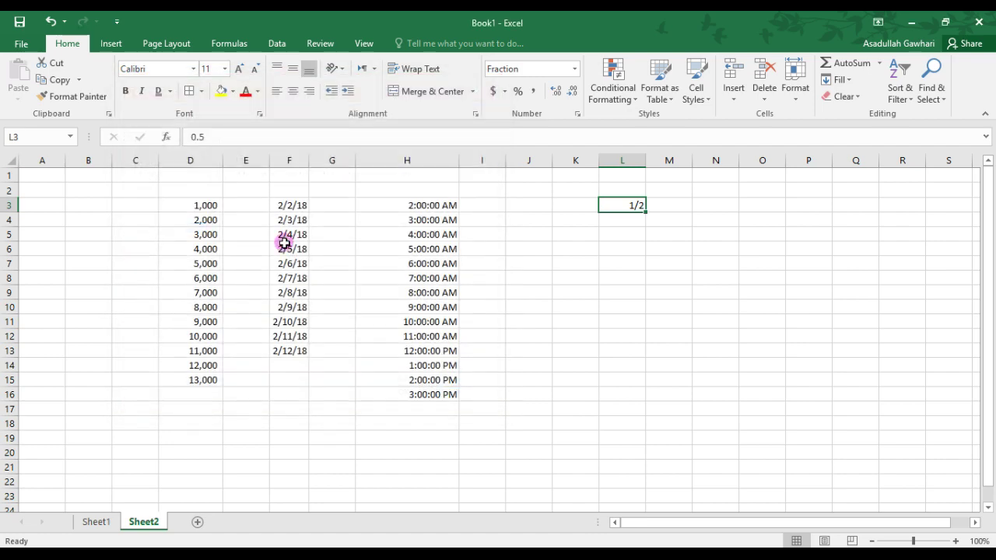
left_click(95, 522)
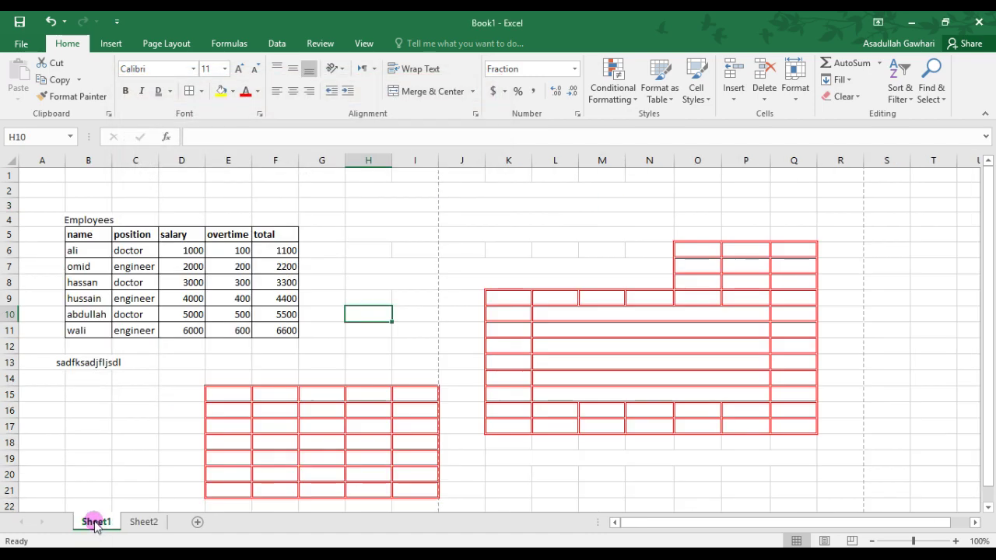
left_click(97, 267)
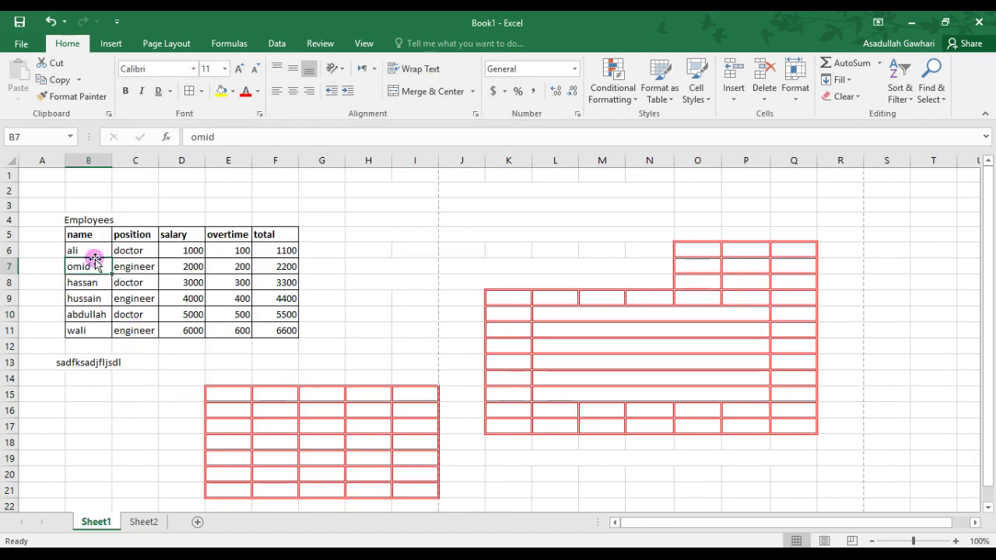
left_click(576, 116)
left_click_drag(370, 96, 663, 95)
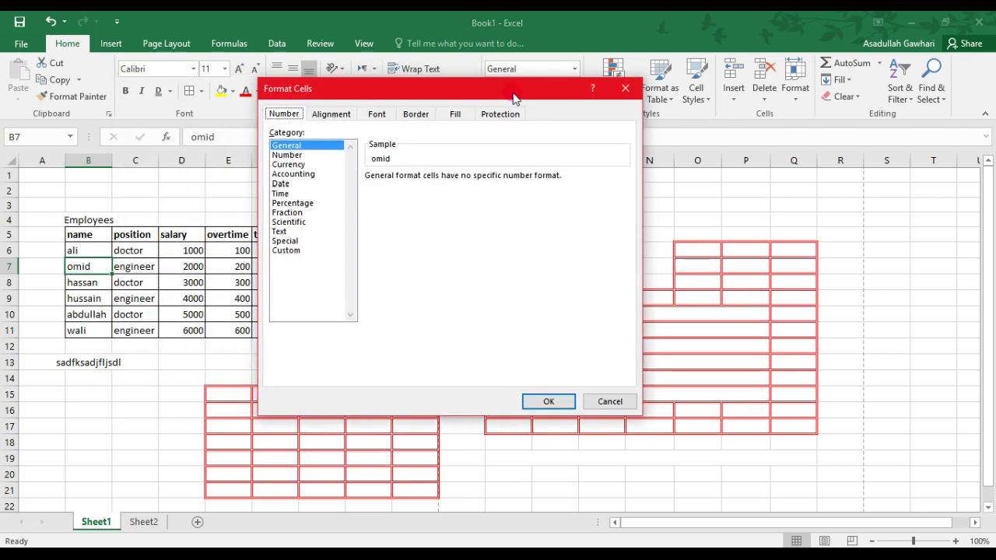
left_click(436, 210)
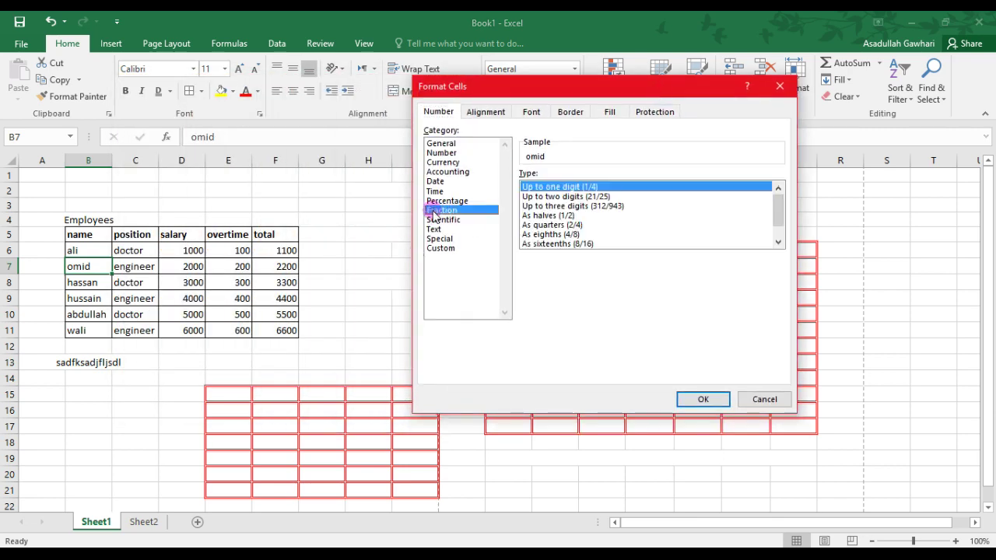
left_click(436, 230)
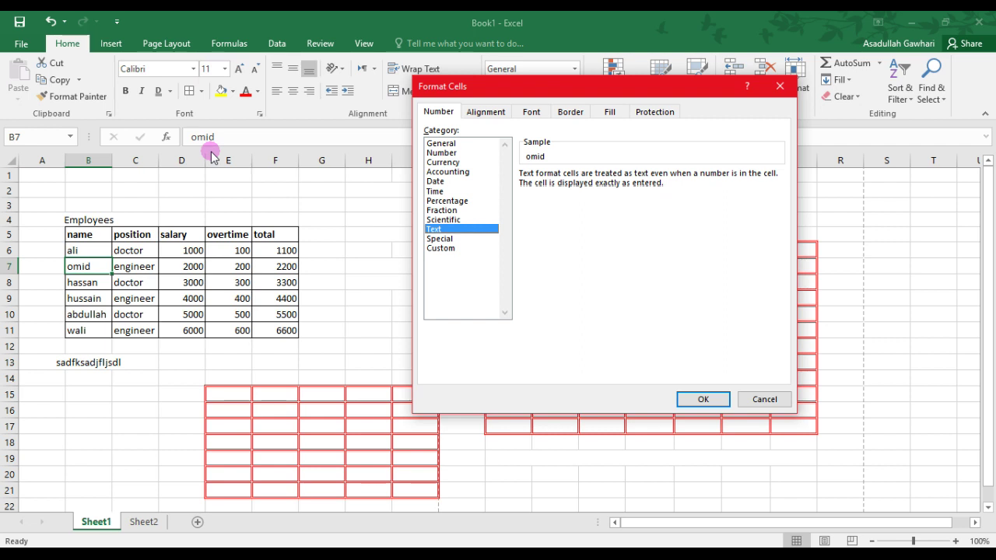
left_click(443, 239)
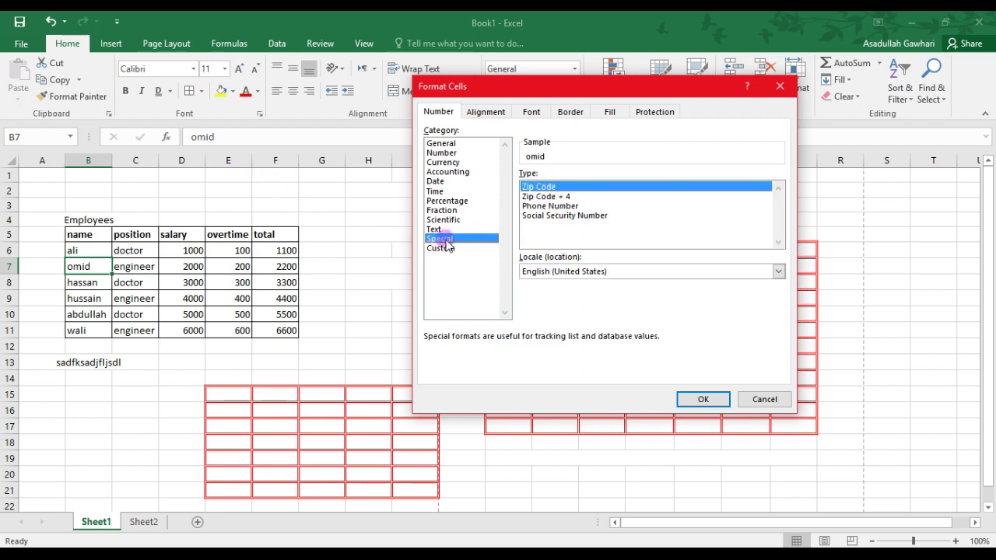
left_click(523, 187)
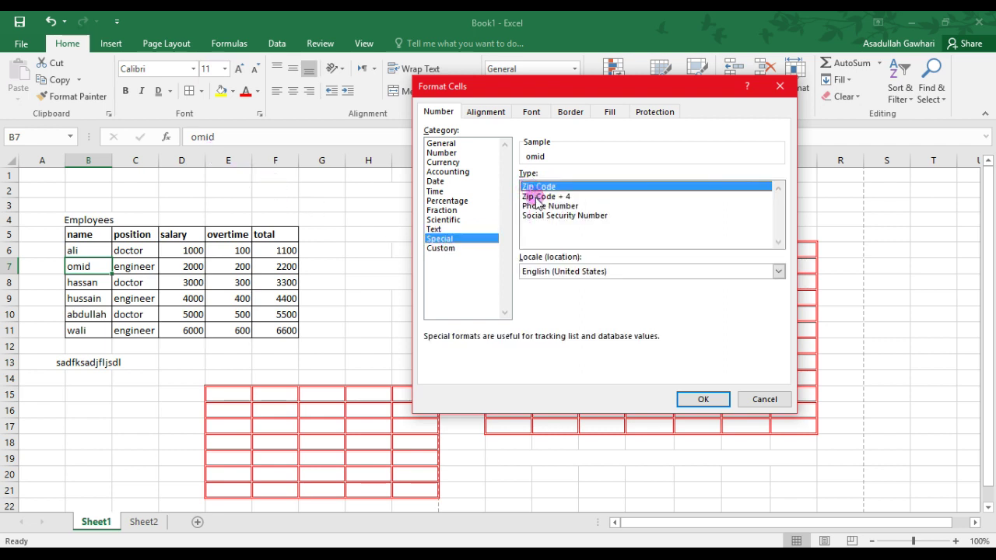
left_click(536, 197)
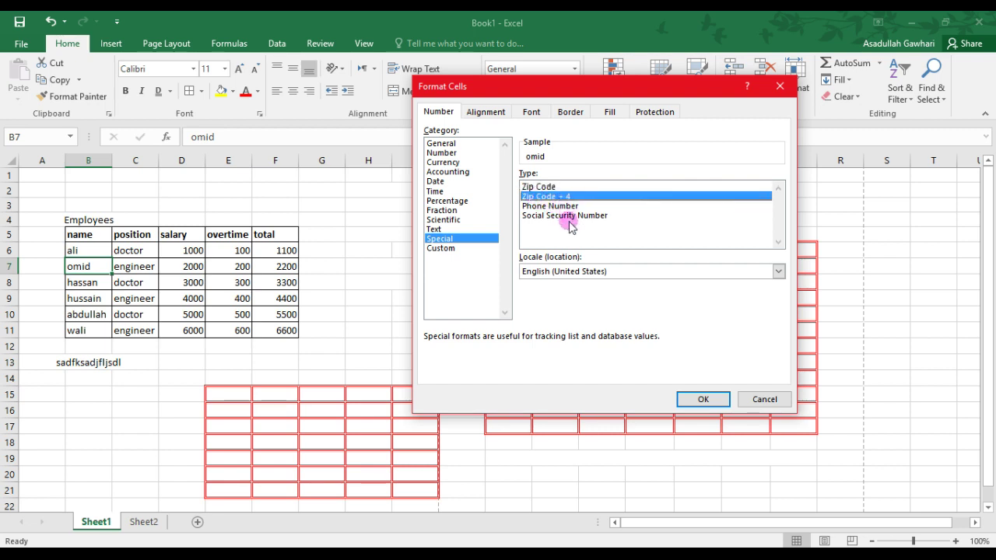
left_click(554, 207)
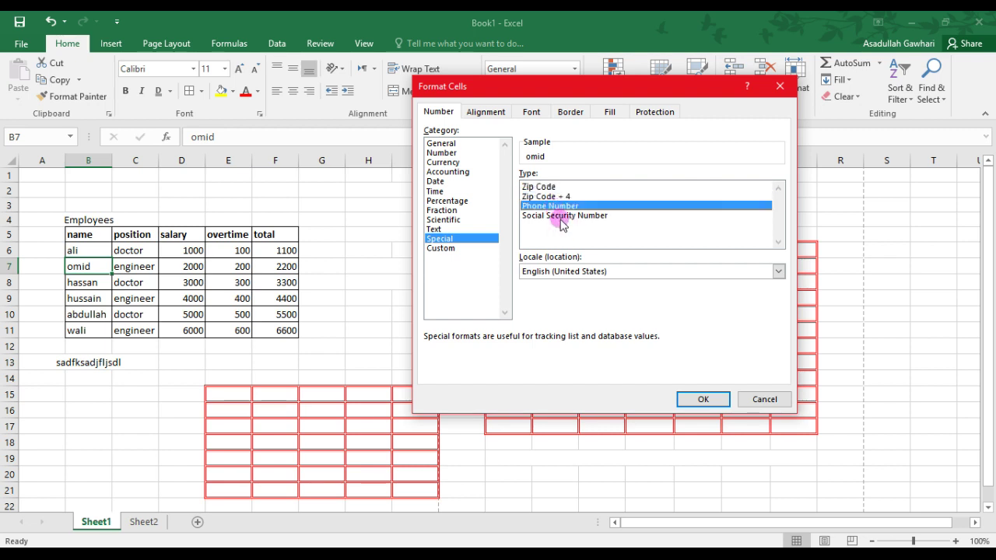
left_click(562, 218)
left_click(700, 398)
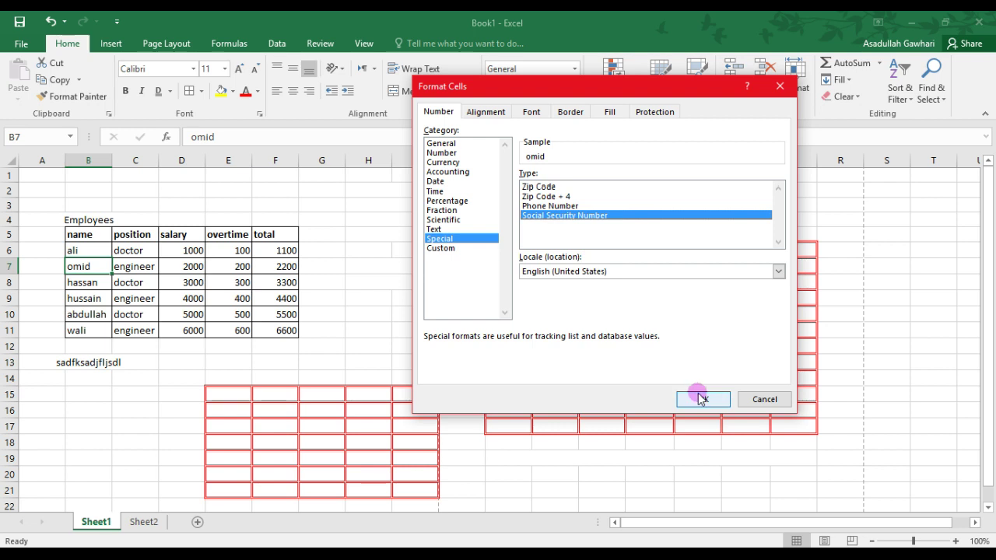
left_click(457, 247)
left_click(764, 399)
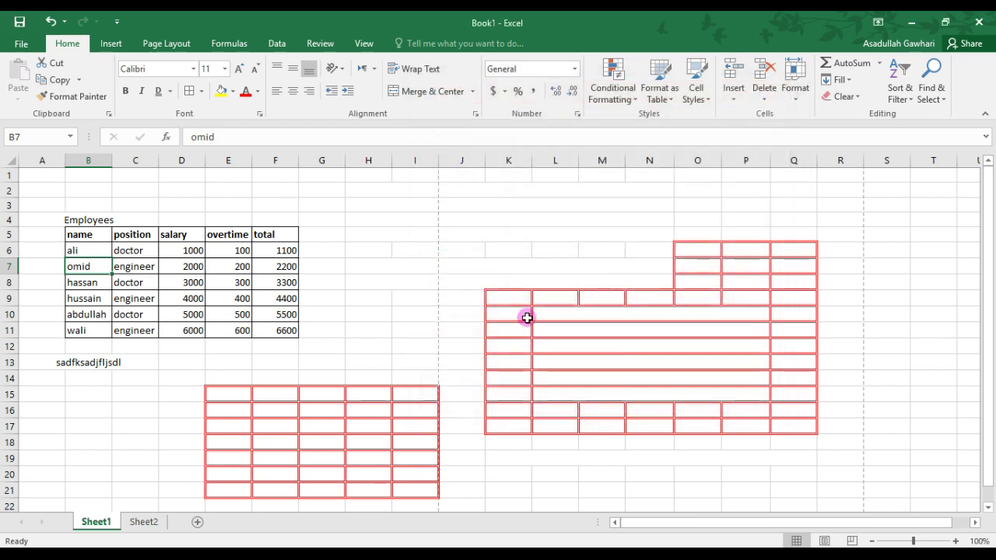
On Sheet2, AutoFill the dates from F3 down to F13
left_click(148, 523)
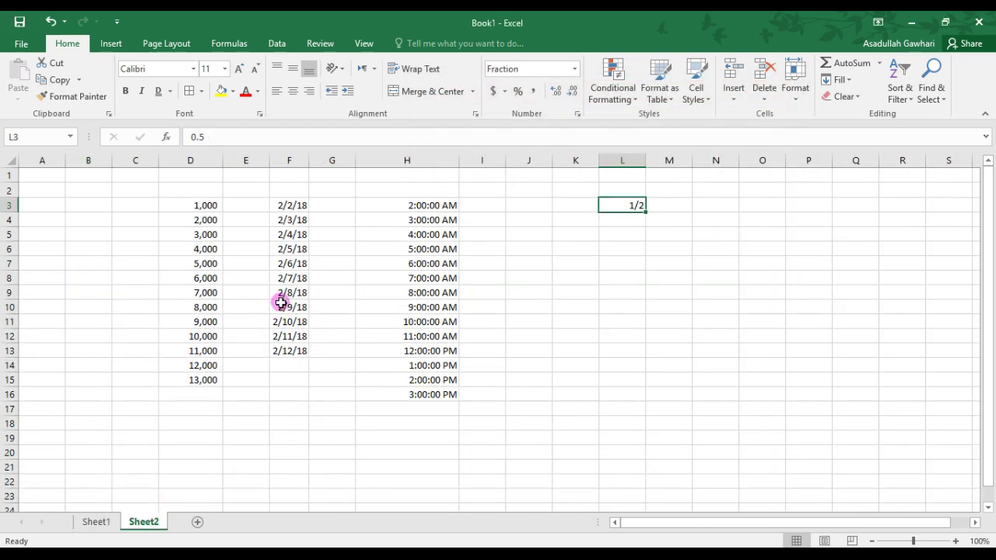
left_click(292, 208)
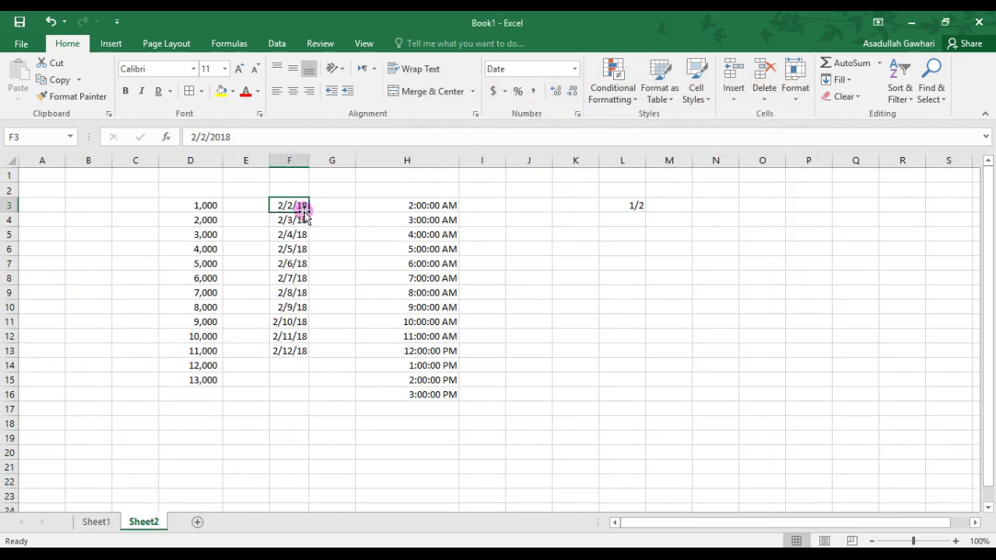
left_click_drag(307, 211, 309, 354)
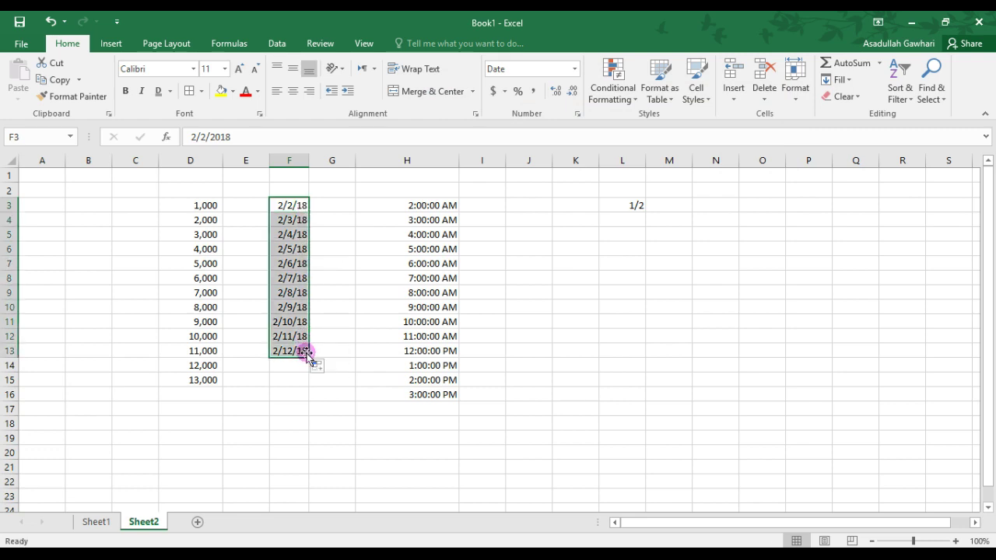
Give the dates a custom code of mm/d/yy, then mmm/d/yy;@ to show Feb/2/18
left_click(578, 114)
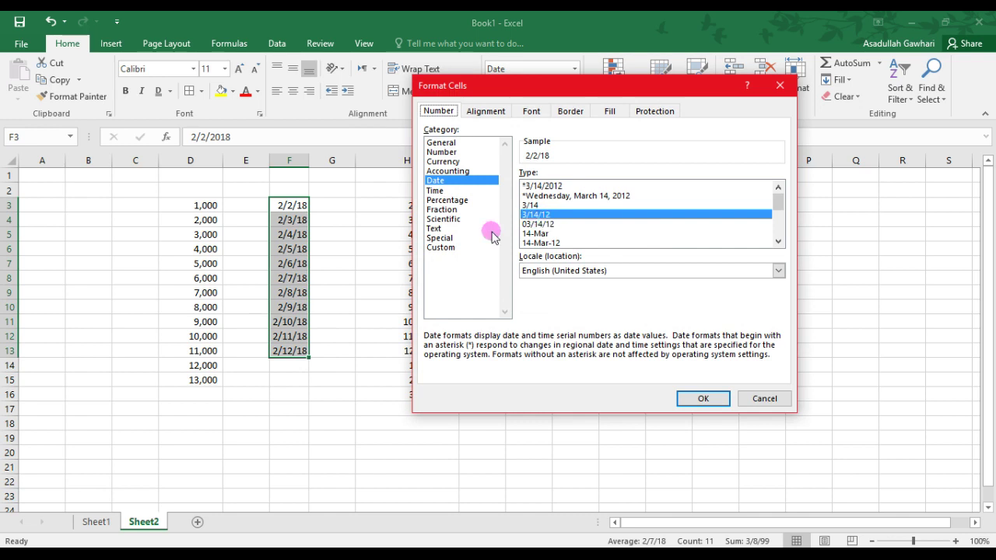
left_click(457, 247)
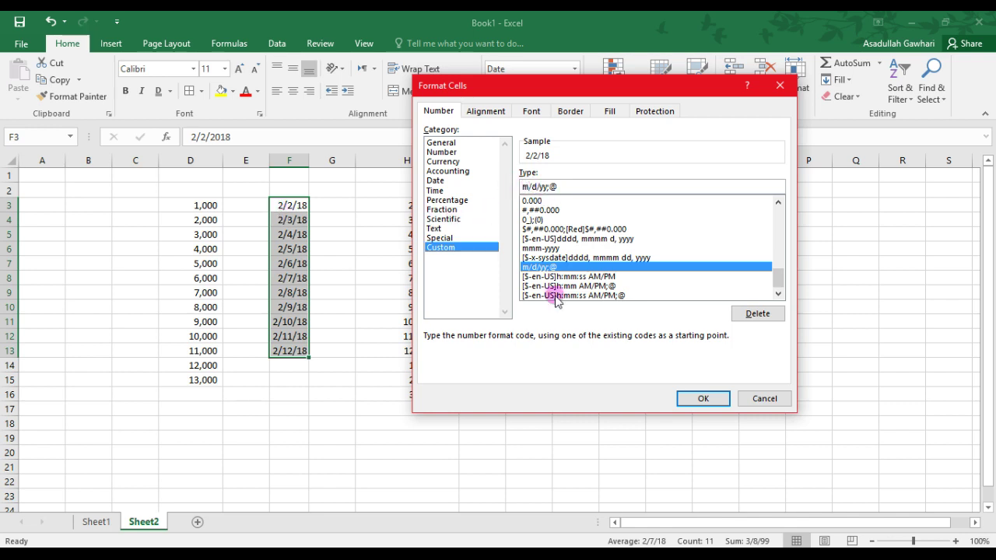
type("m")
left_click(696, 399)
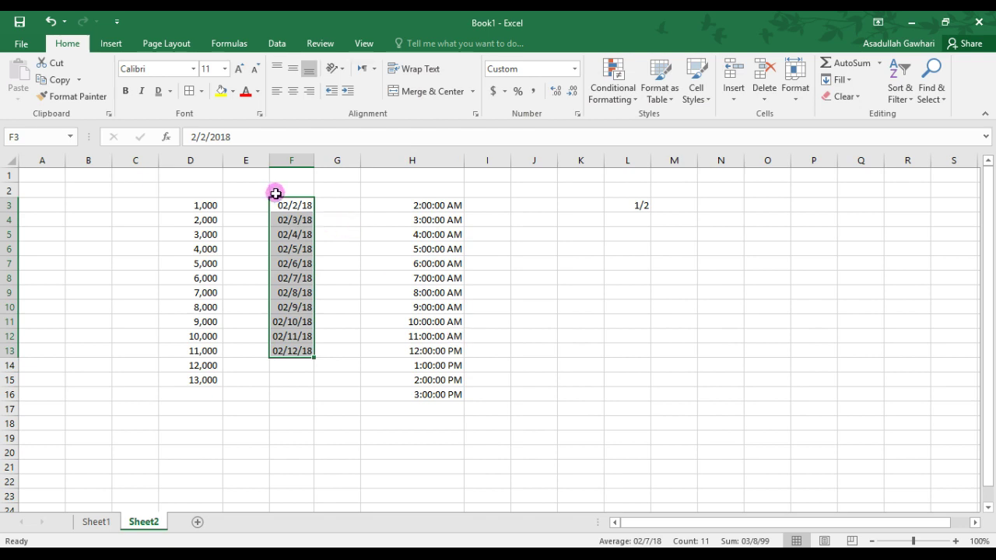
left_click(576, 113)
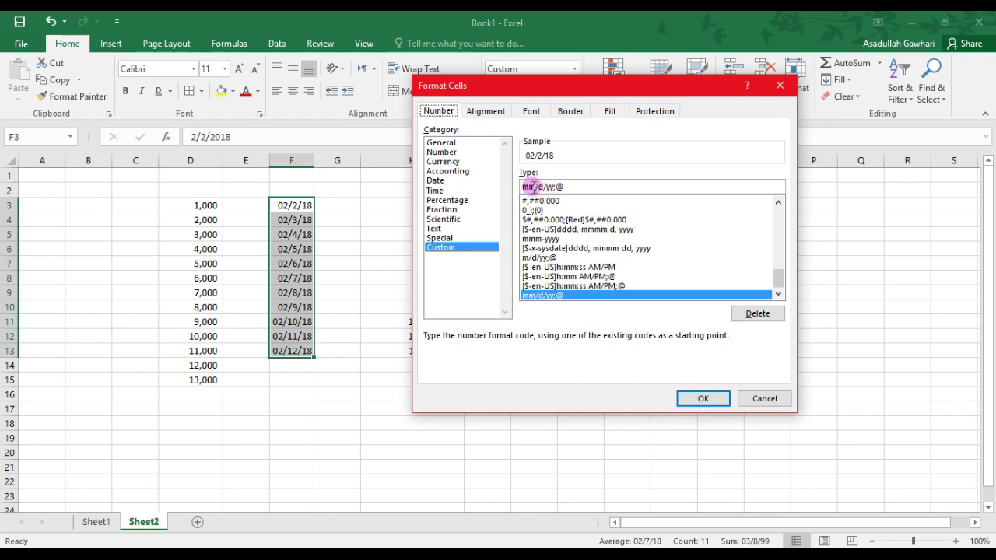
left_click(529, 186)
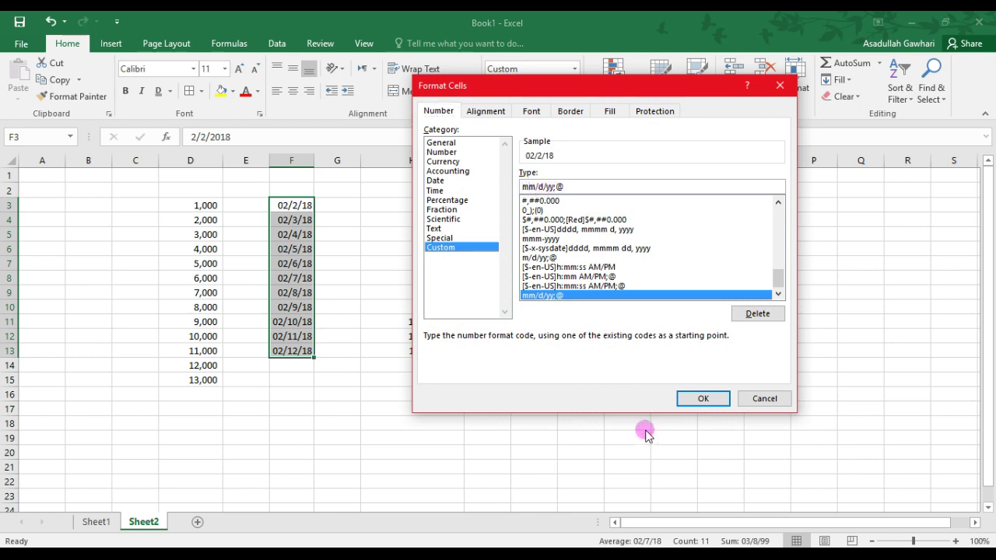
type("m")
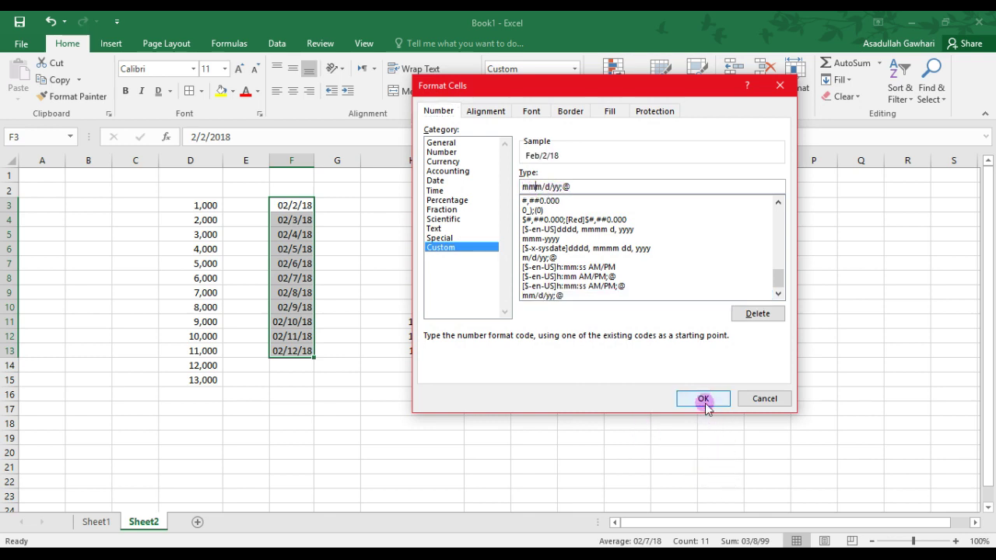
left_click(702, 398)
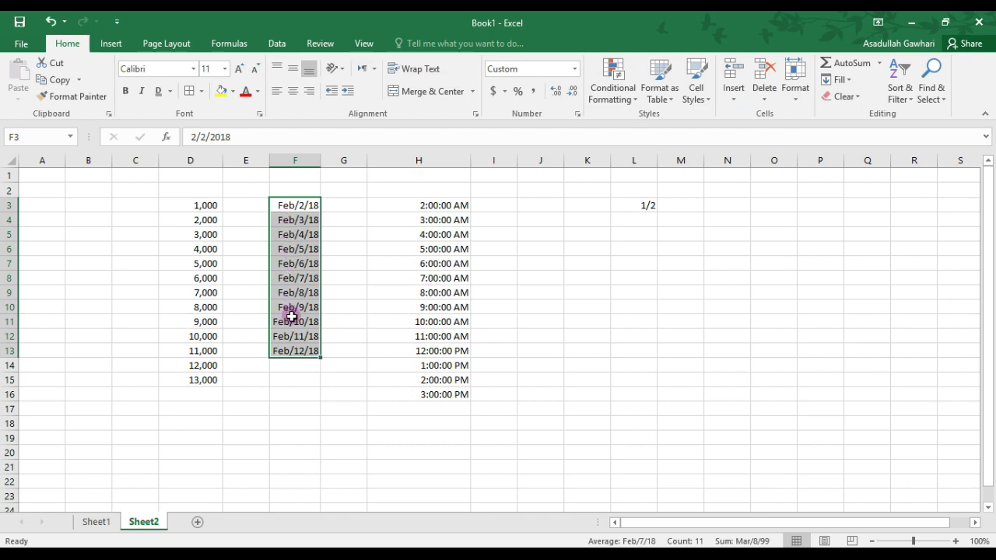
Change the custom date code to mmmm/d/yy to show full month names
left_click(578, 114)
left_click(539, 184)
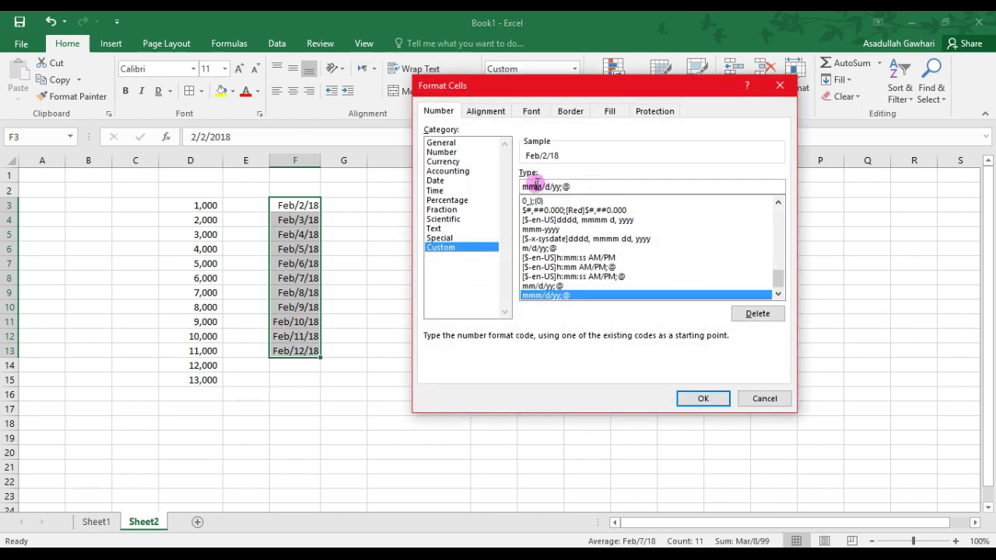
type("m")
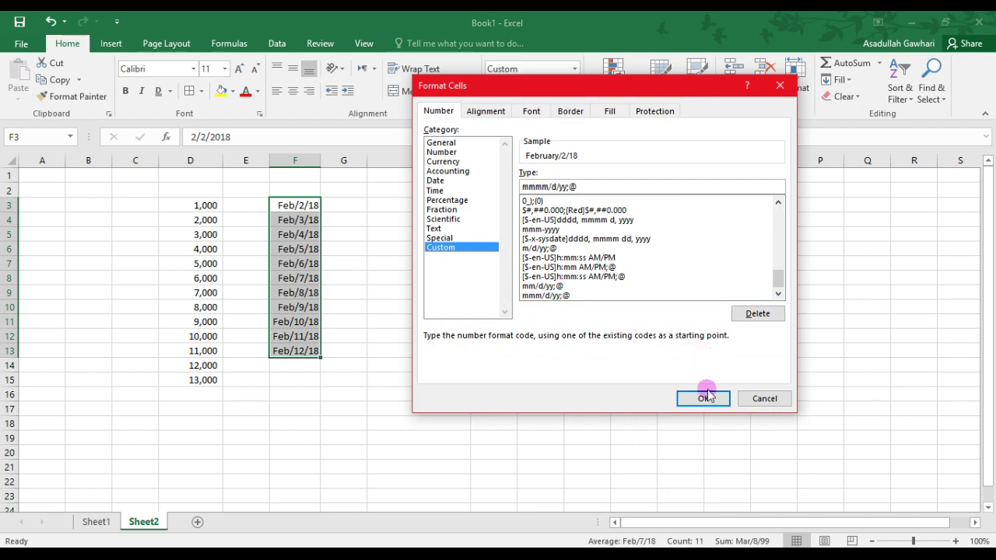
left_click(705, 397)
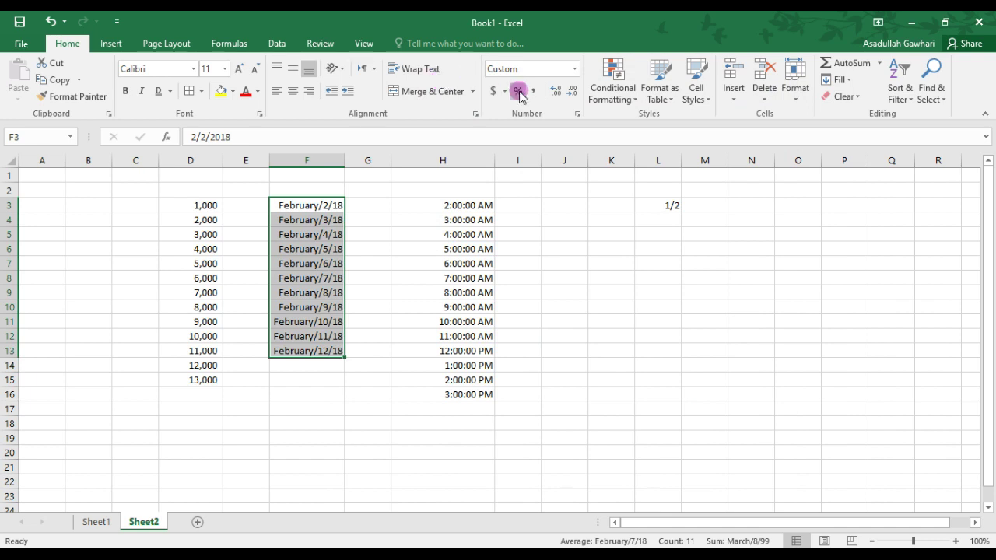
Edit the day part to dd, then ddd, giving the code mmmm/ddd/yy;@
left_click(577, 114)
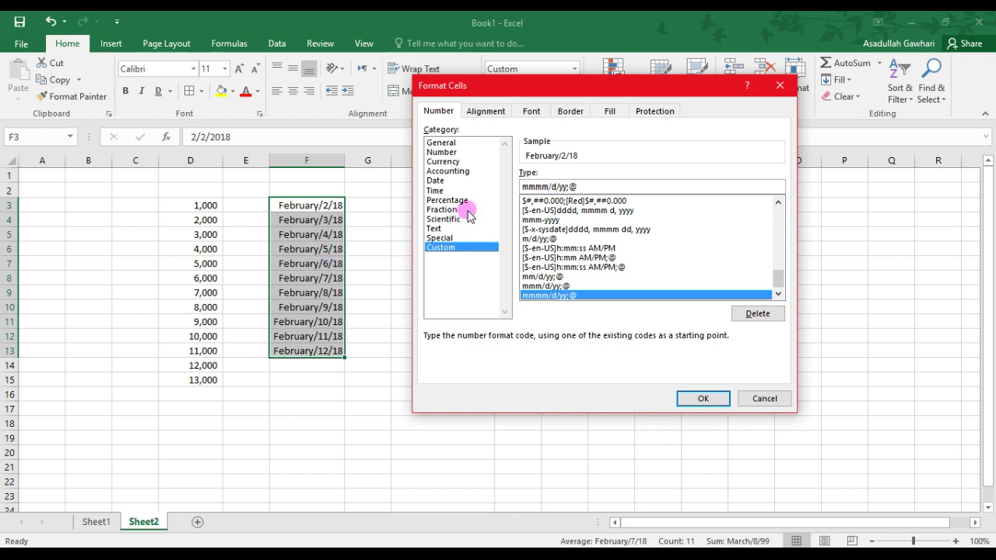
type("d")
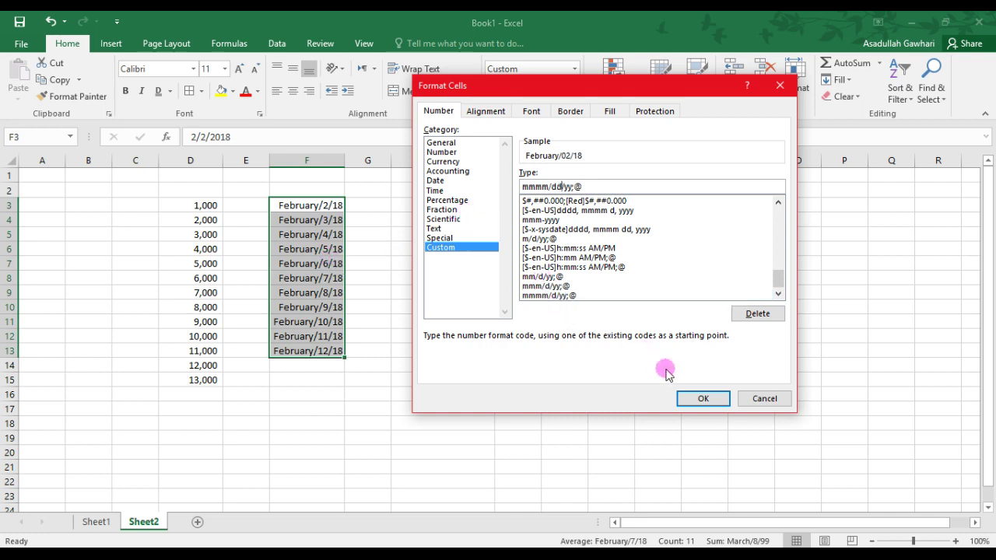
left_click(696, 401)
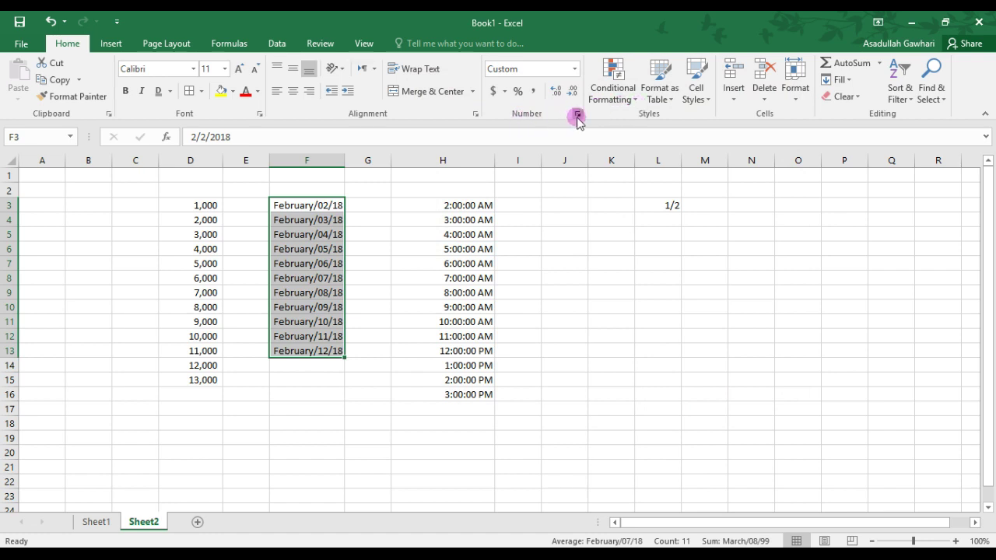
left_click(577, 115)
left_click(557, 187)
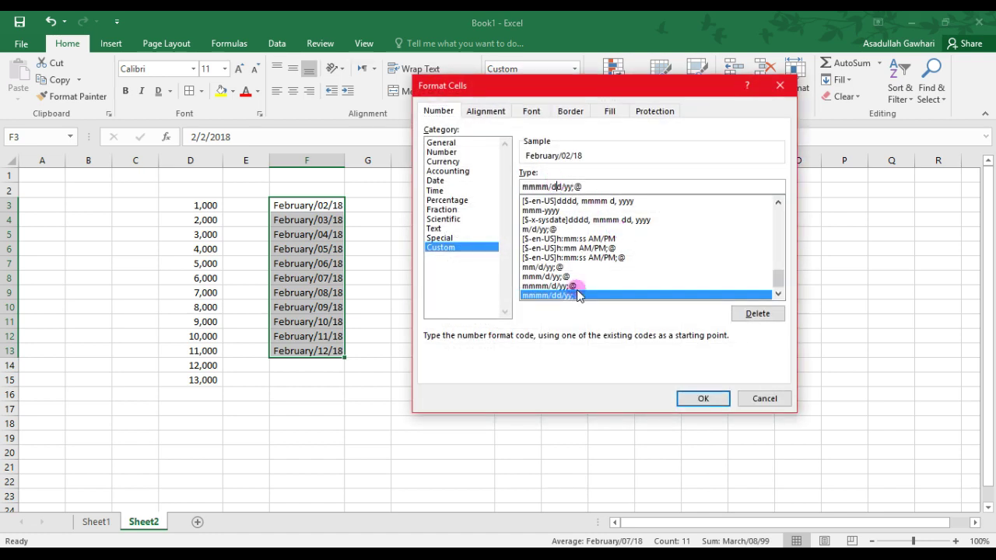
type("d")
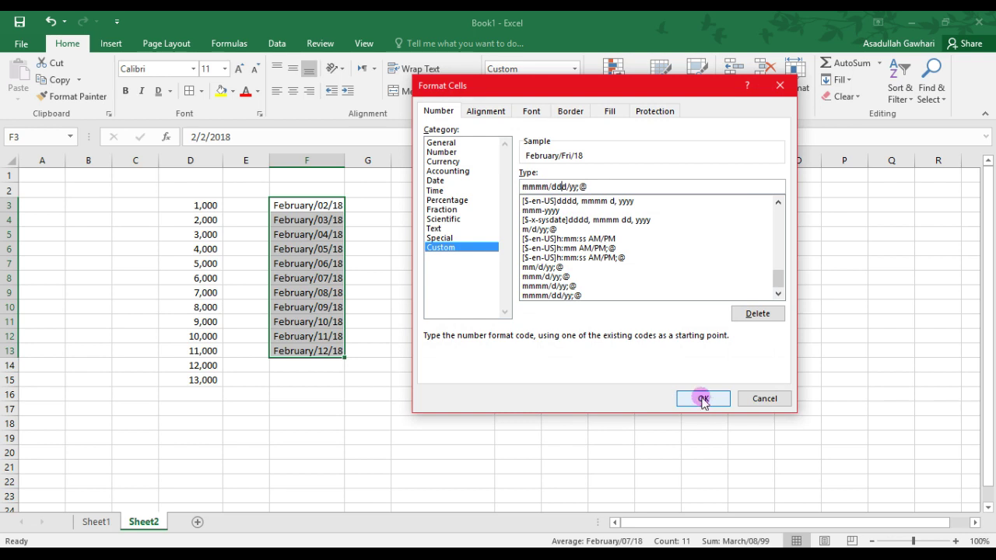
left_click(700, 399)
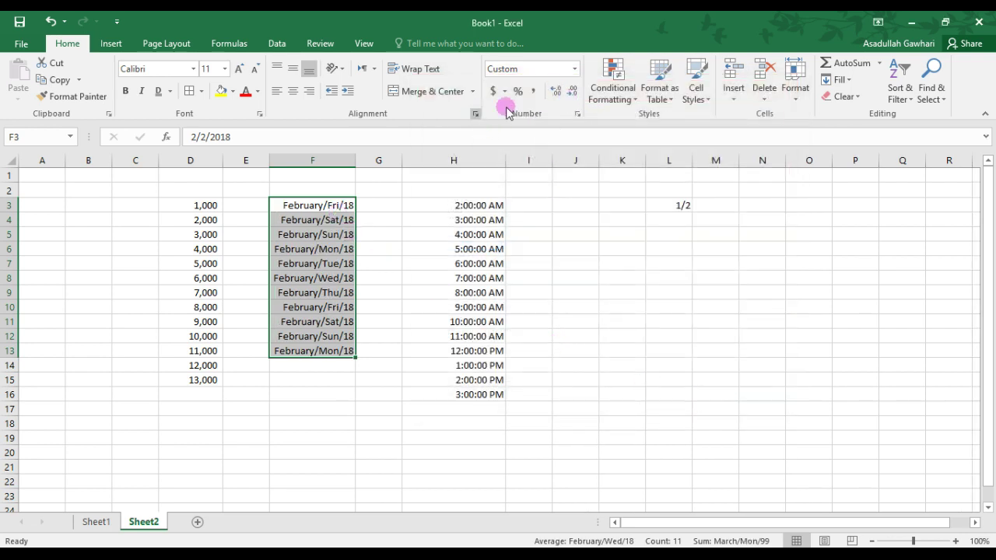
Change the custom date code to mmmm/dddd/yy so column F shows full weekday names
left_click(578, 113)
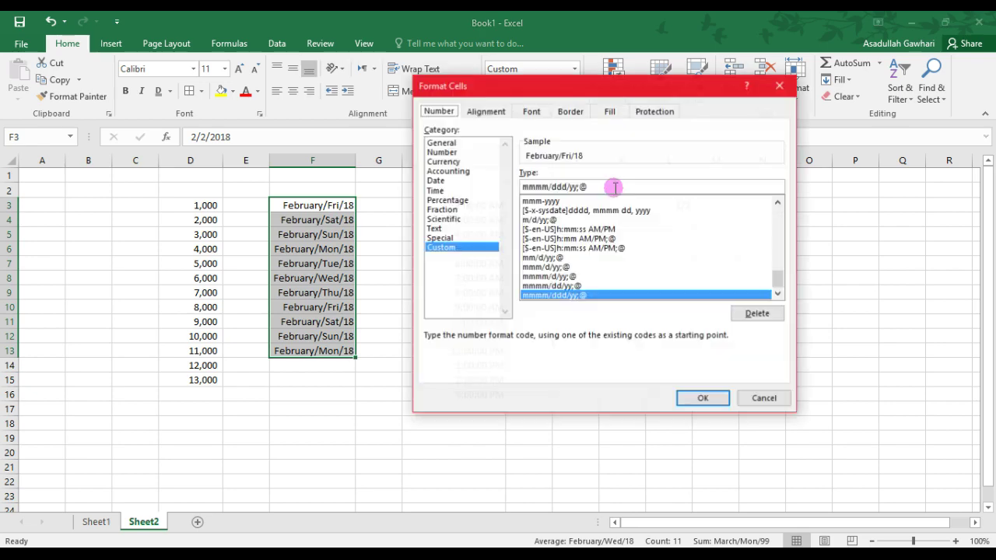
left_click(566, 187)
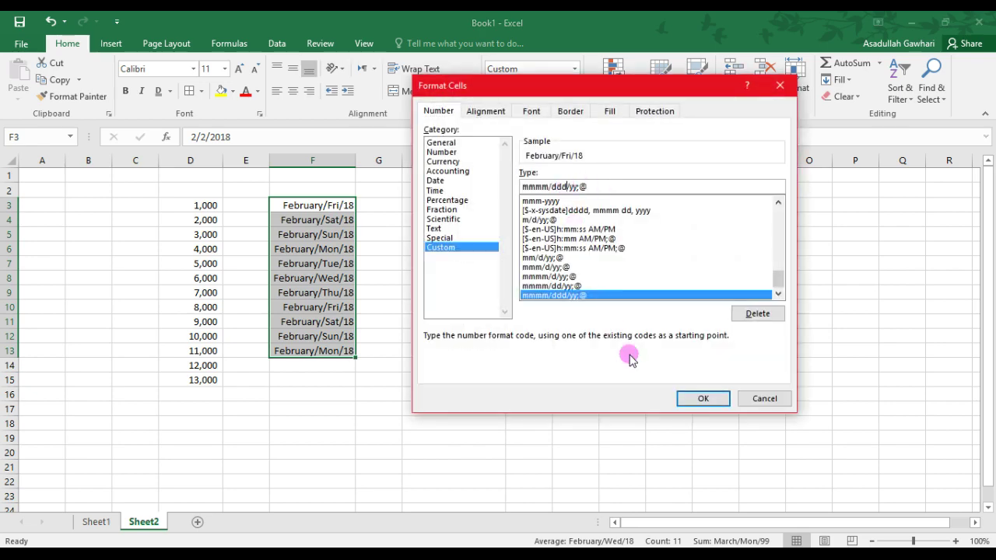
type("d")
left_click(702, 398)
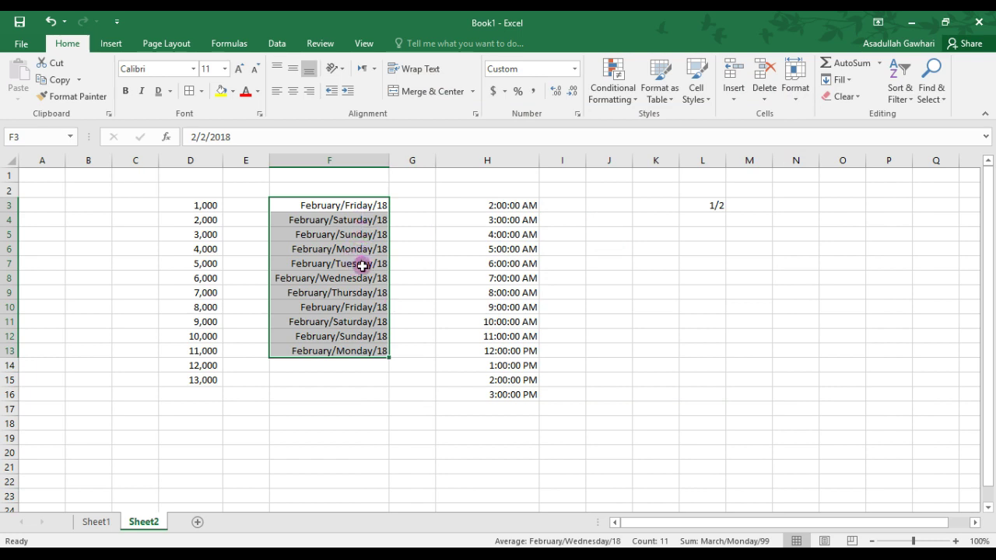
Try a four-digit yyyy year, then shorten it back to a two-digit yy year
left_click(577, 114)
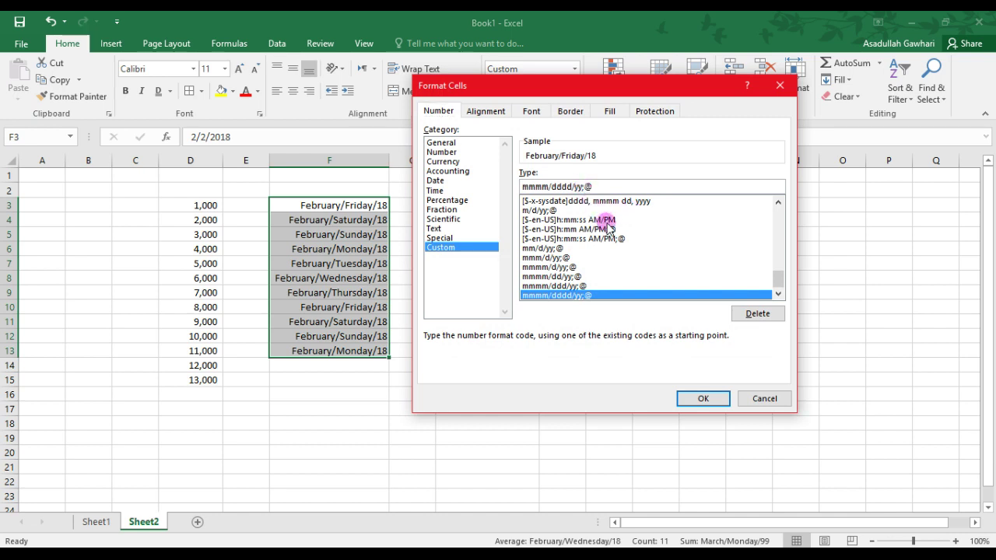
type("yy")
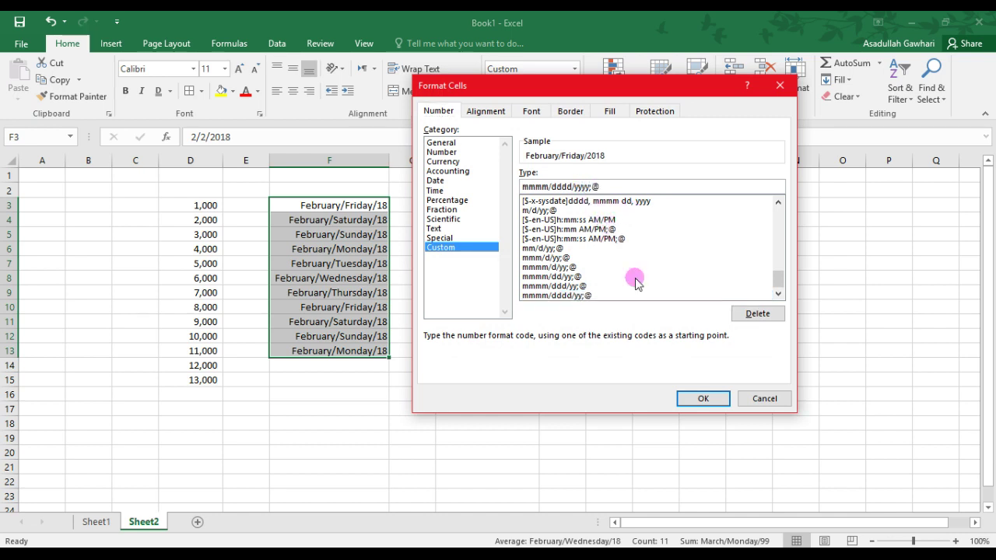
left_click(692, 398)
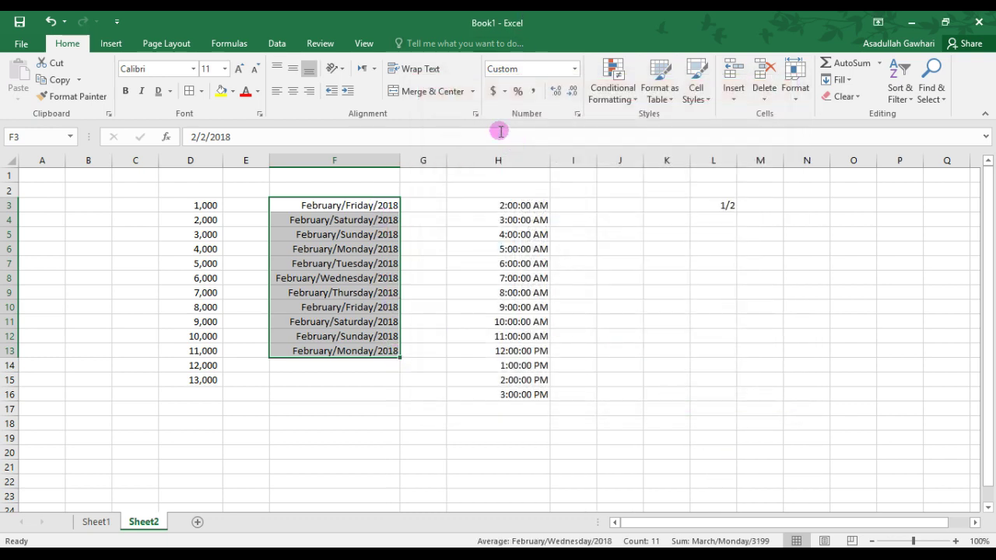
left_click(578, 114)
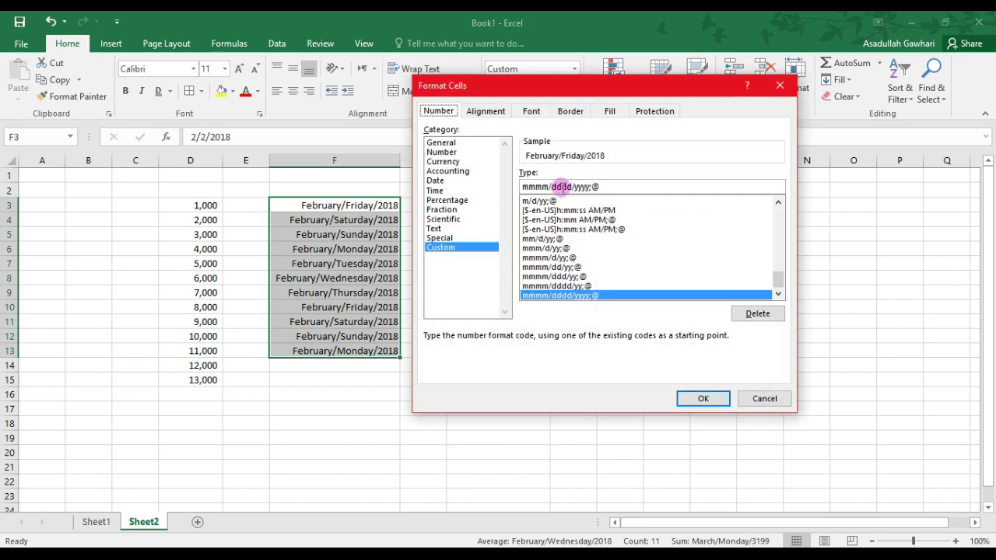
left_click(576, 187)
key("Delete")
key("Delete")
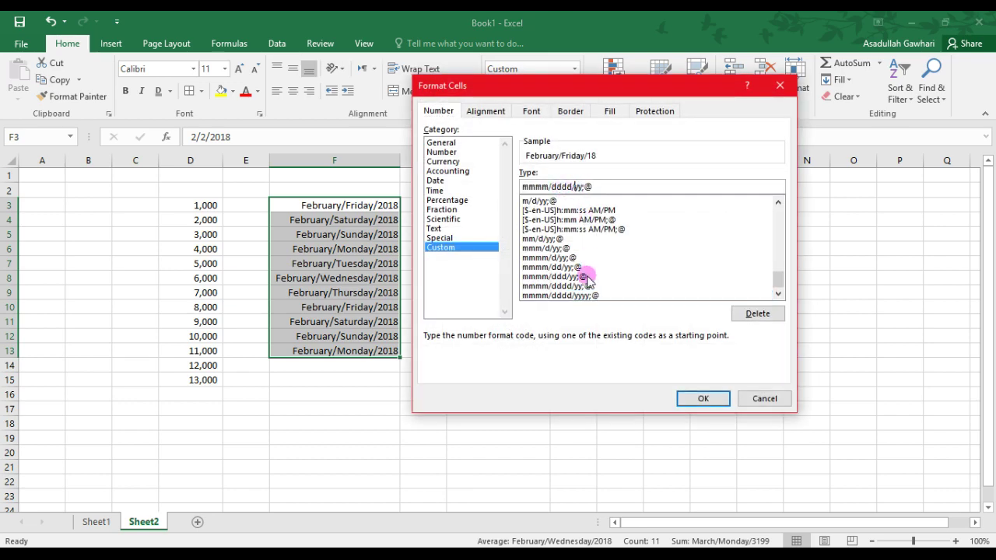
left_click(692, 398)
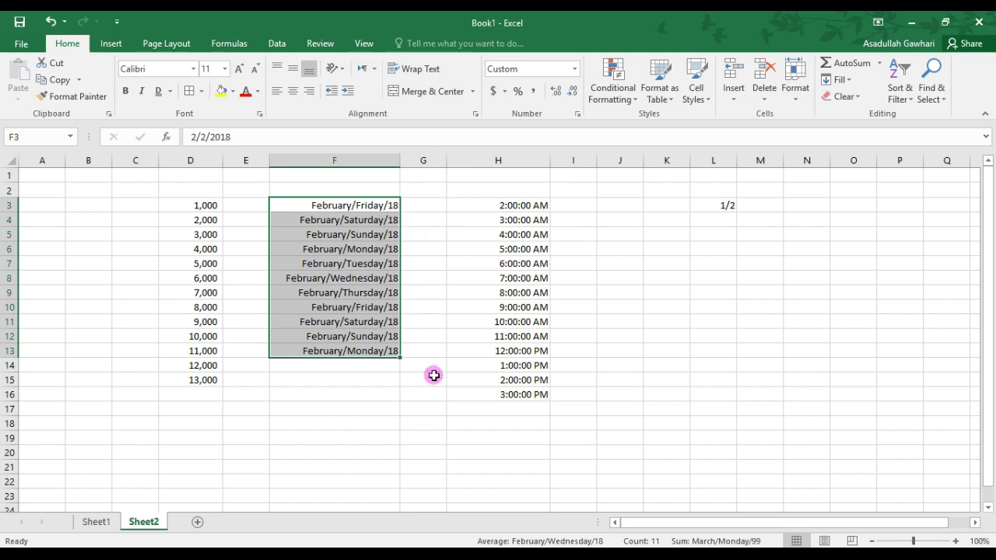
View the Format Cells alignment options, cancel without changes, and go to Sheet1's Employees table
left_click(577, 114)
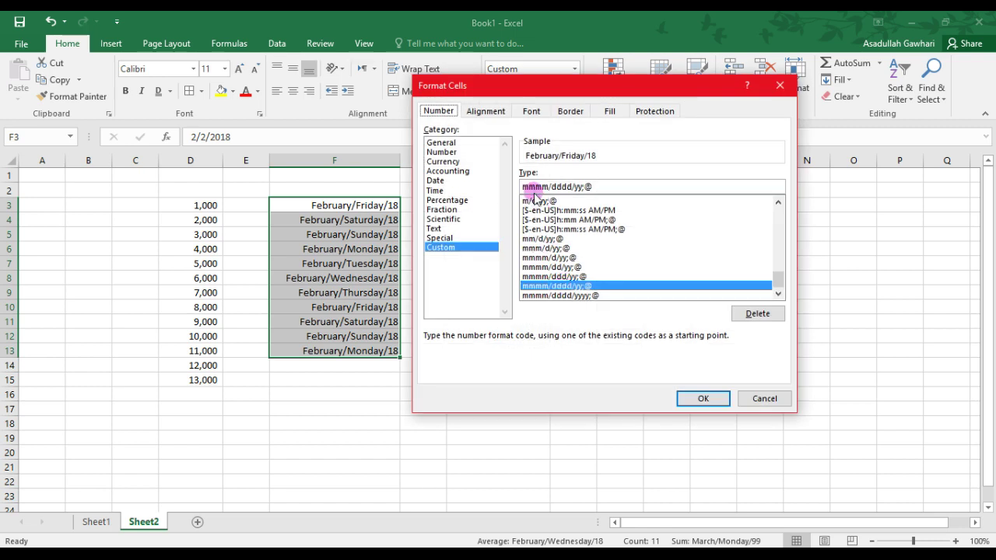
left_click(486, 112)
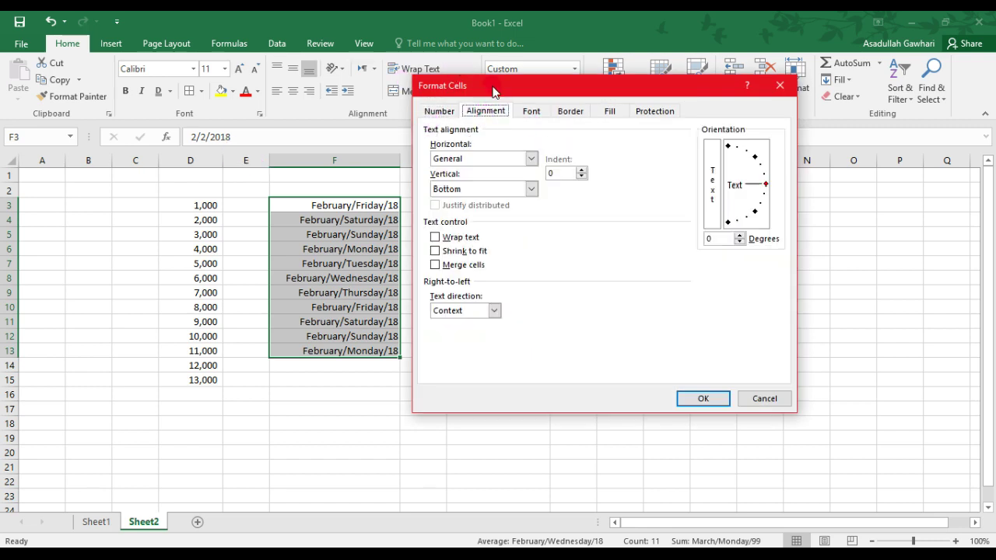
left_click_drag(494, 91, 602, 109)
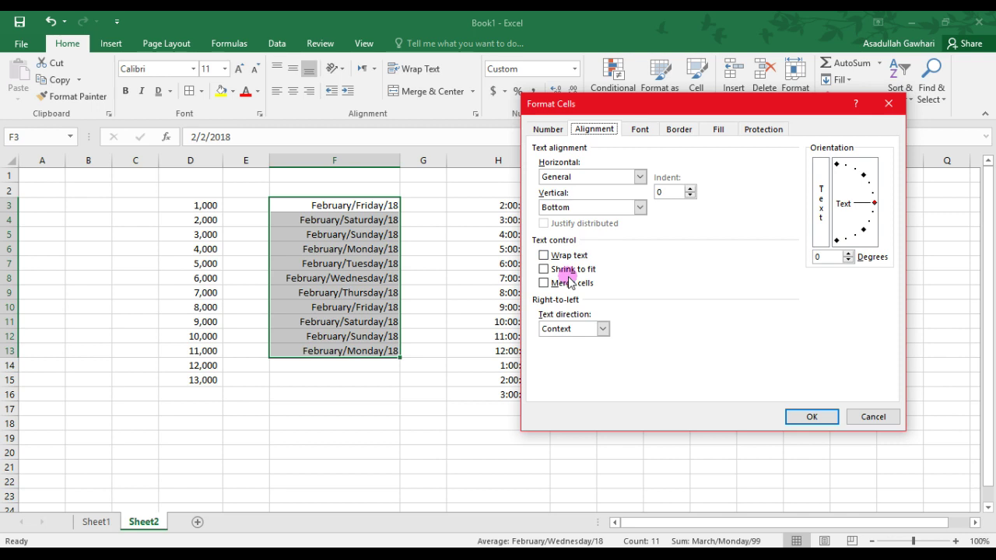
left_click(871, 419)
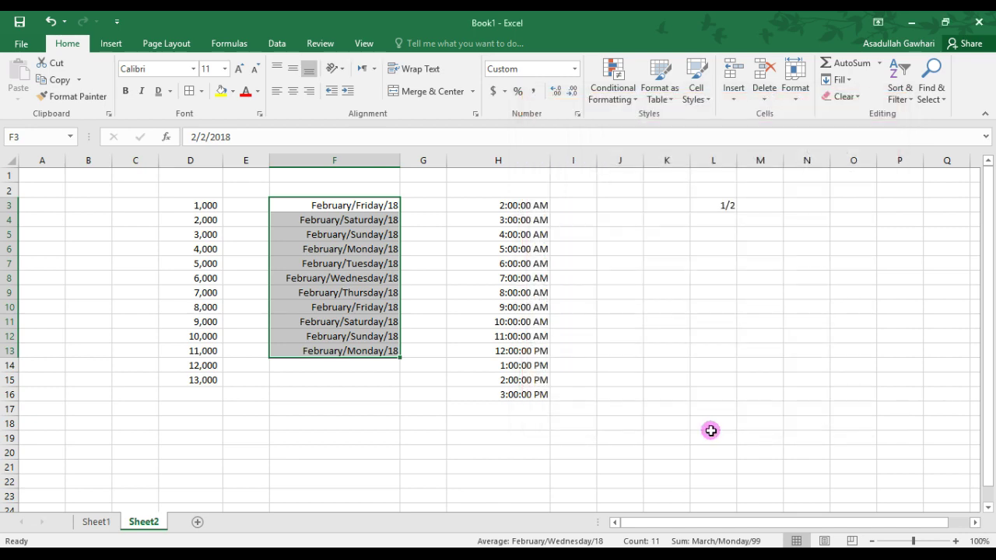
left_click(97, 521)
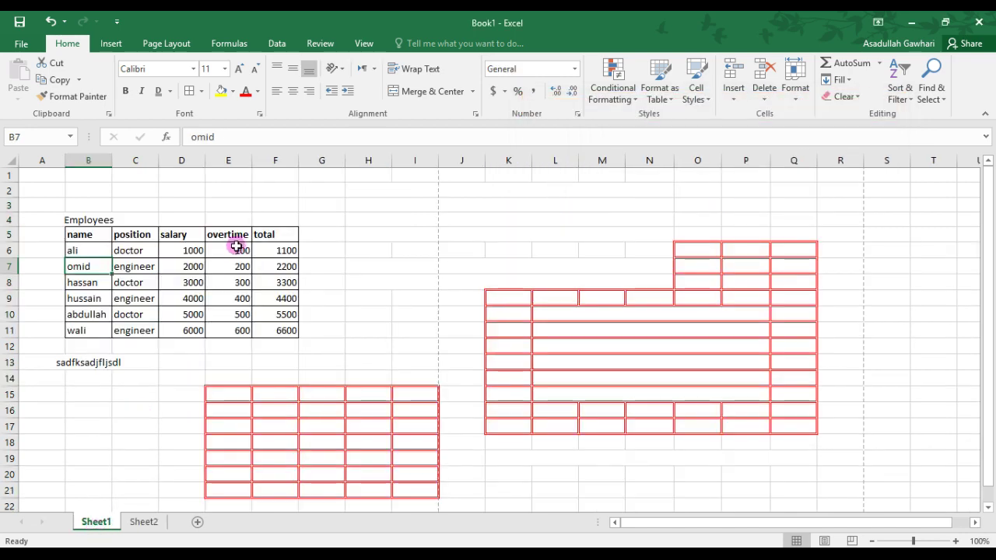
left_click(82, 234)
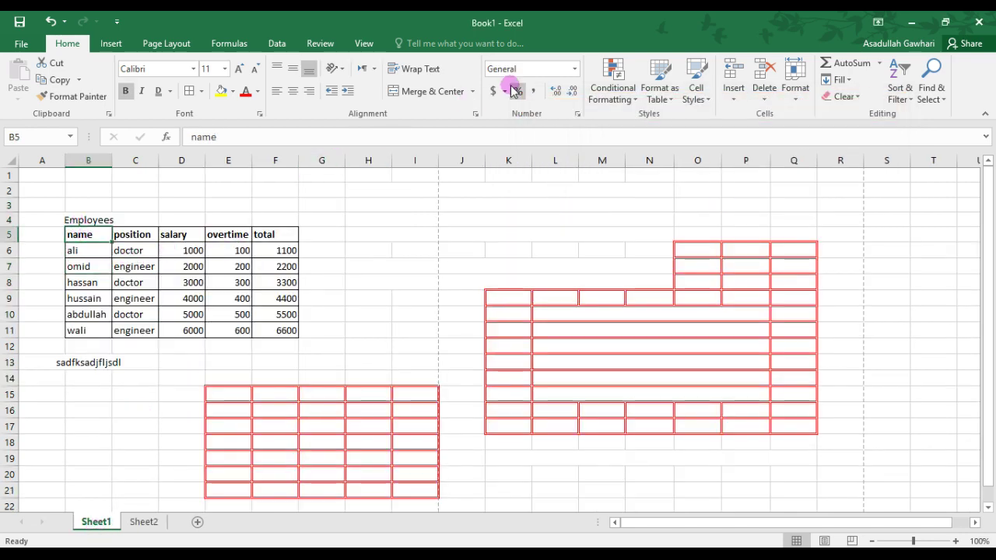
left_click(475, 114)
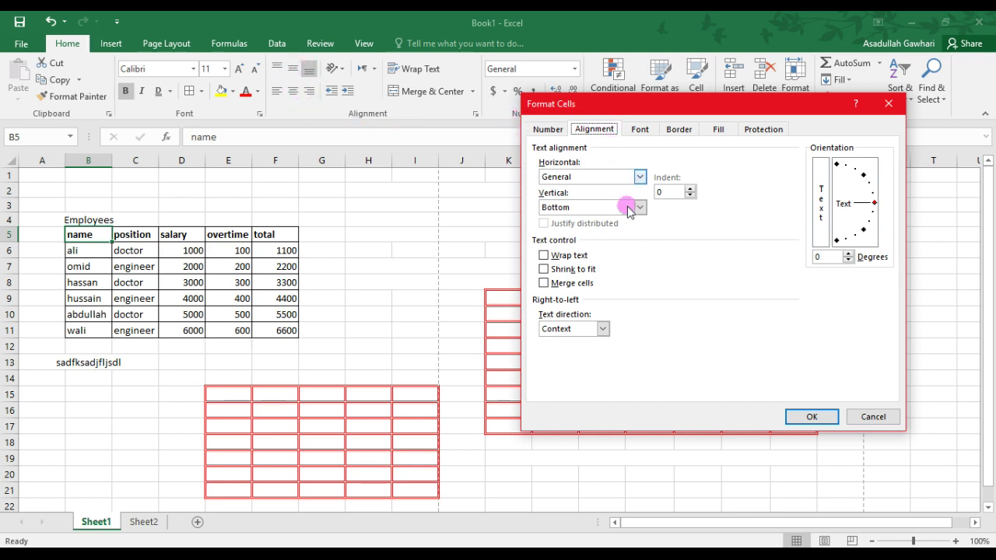
left_click(640, 178)
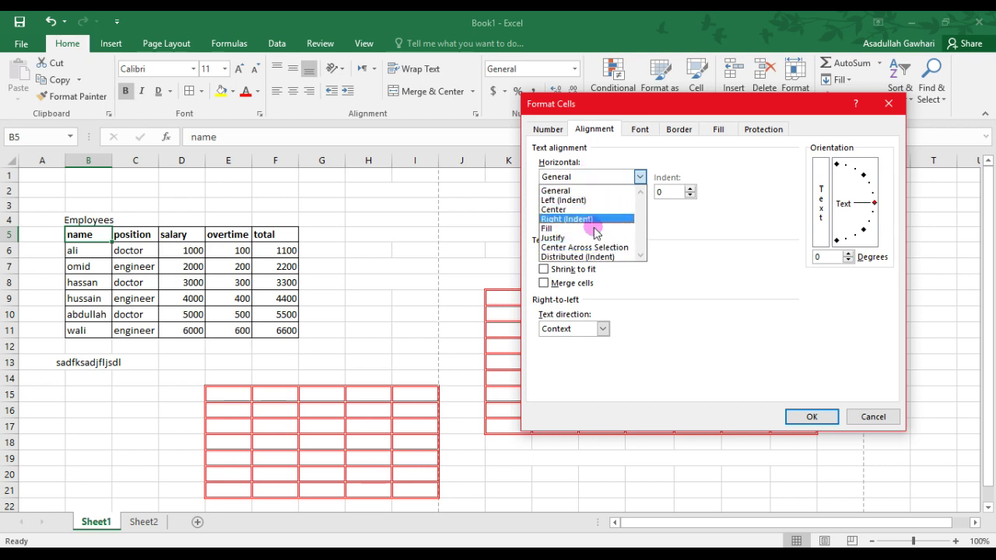
left_click(638, 177)
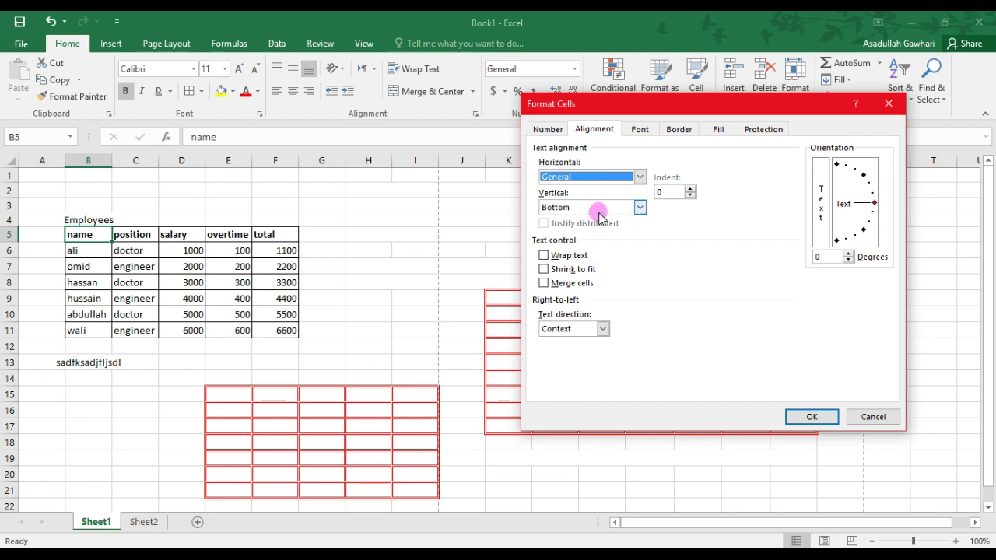
left_click(596, 209)
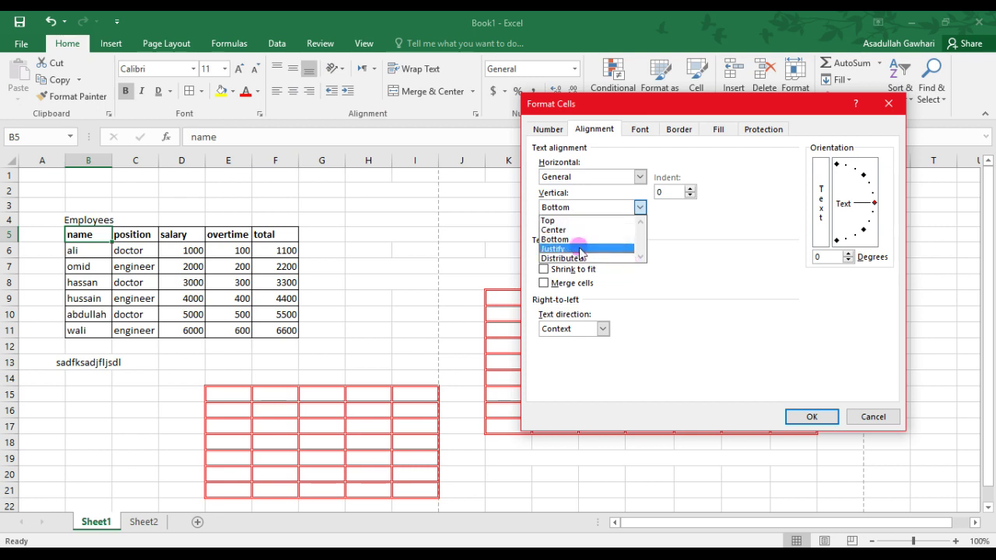
left_click(564, 205)
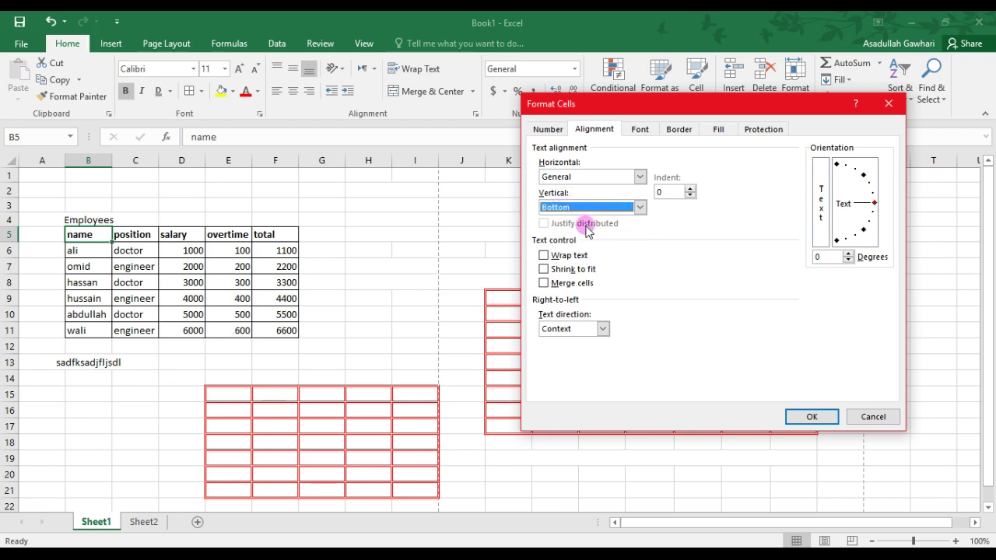
left_click(865, 417)
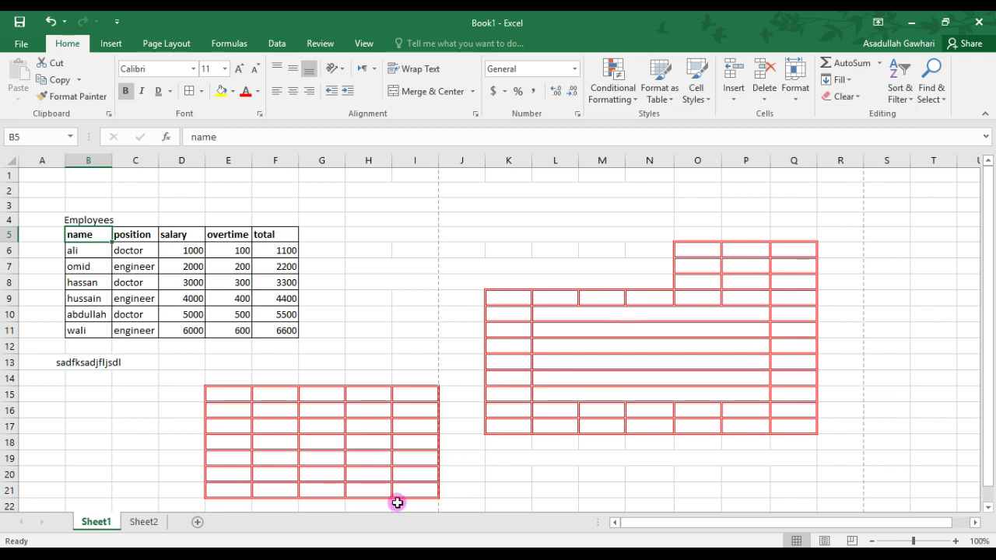
Add a new Sheet3 and enter the long string 'msdfsdlkjfklsdjklfjklsdjfsdlkjf' in D6
left_click(203, 522)
left_click(192, 242)
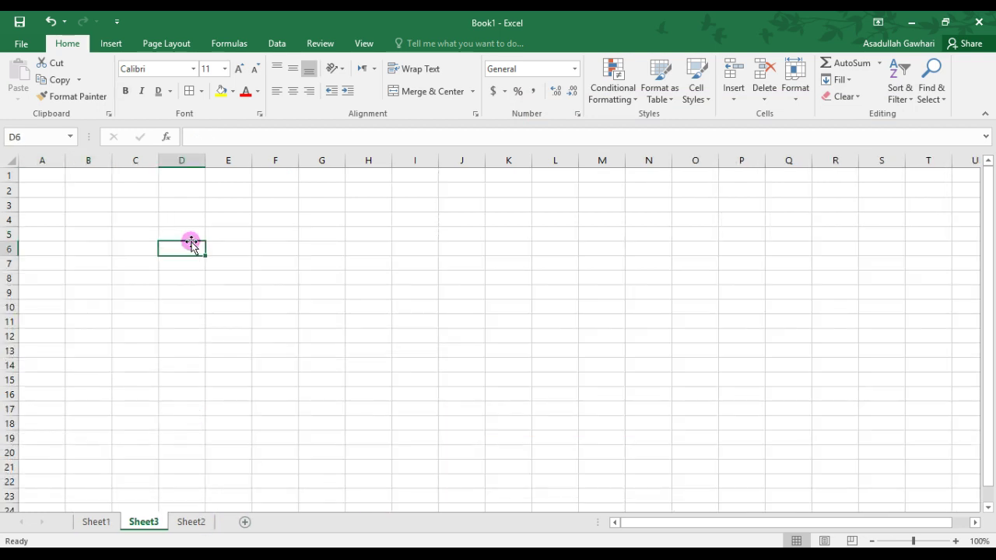
type("msdfsdlkjfklsdjklfjklsdjfsdlkjf")
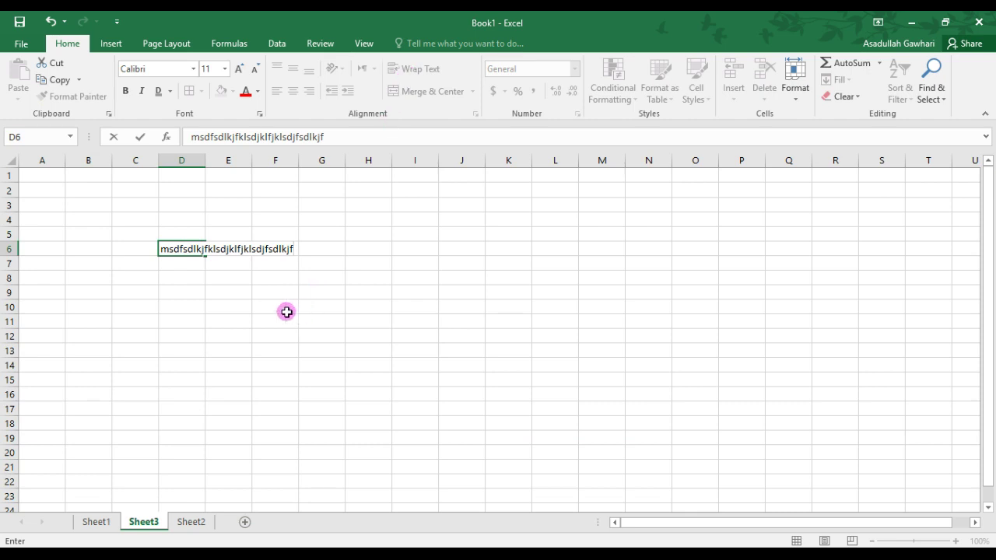
left_click(284, 311)
left_click(181, 253)
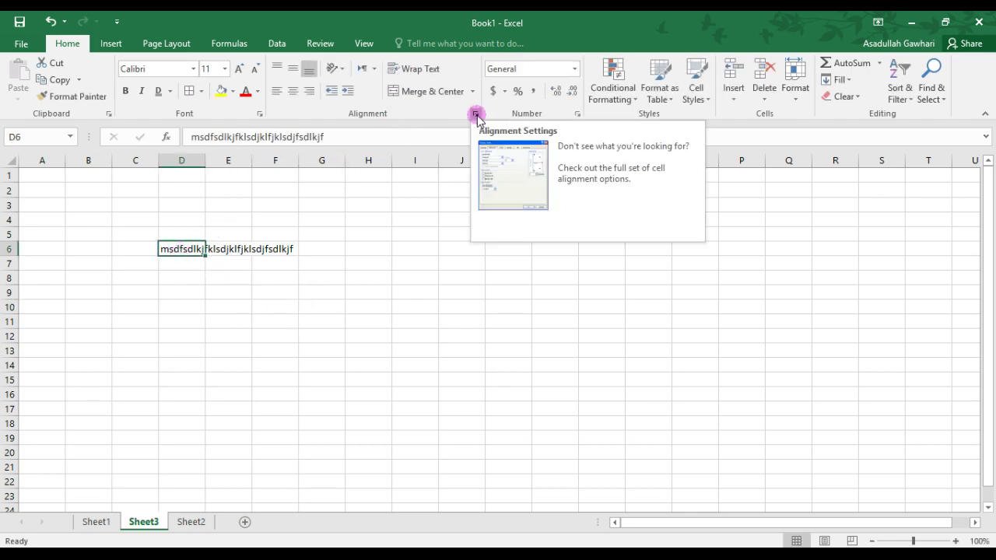
Apply Wrap text to D6, undo it, and return to the alignment settings
left_click(476, 115)
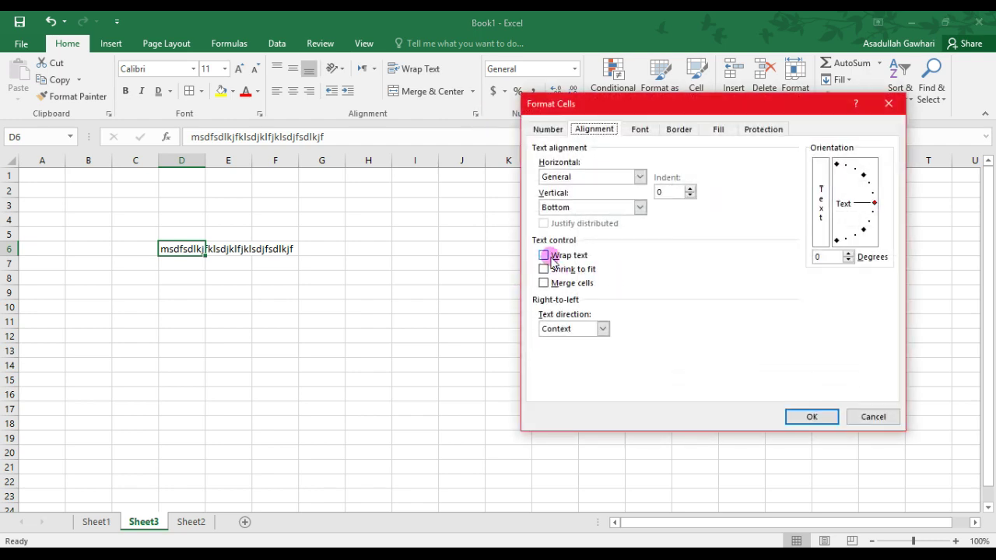
left_click(812, 418)
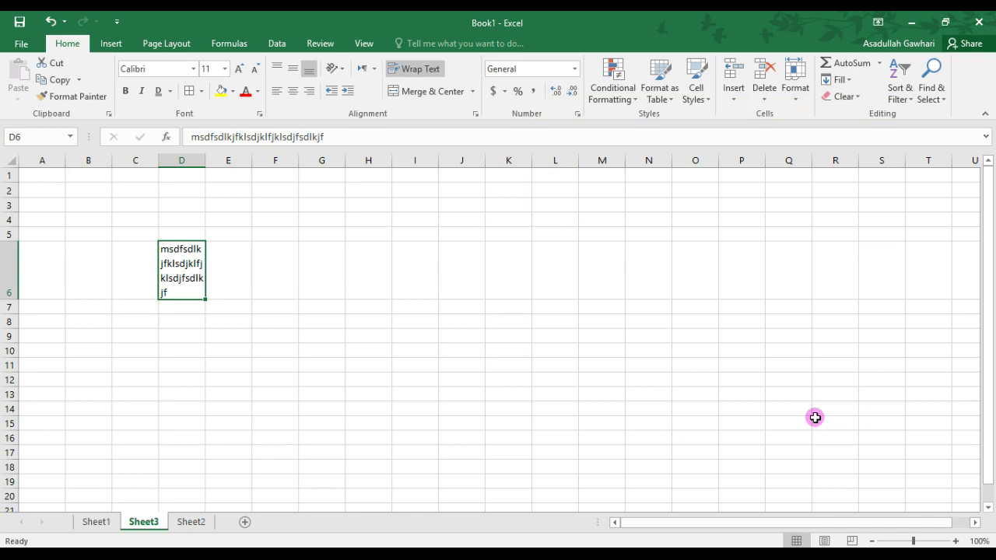
key("ctrl+z")
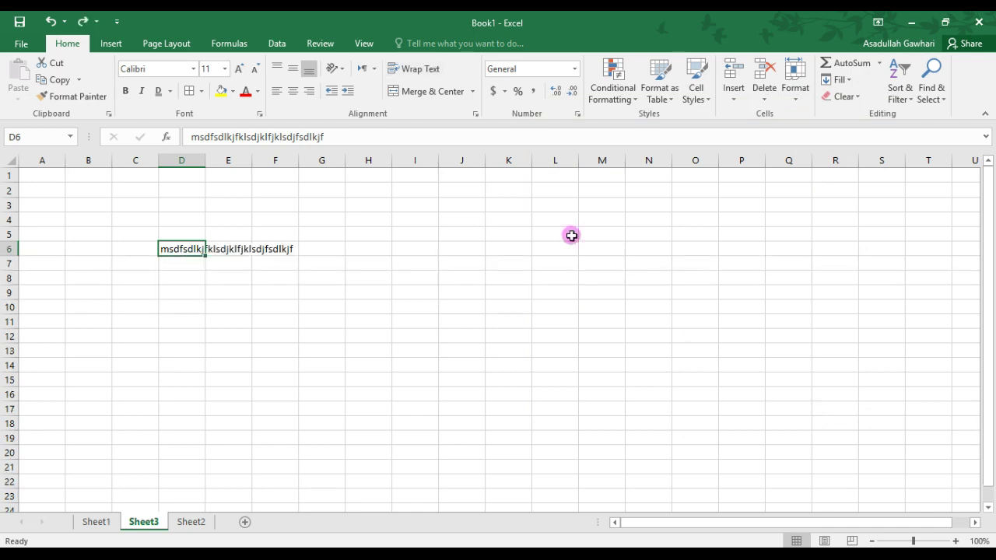
left_click(476, 114)
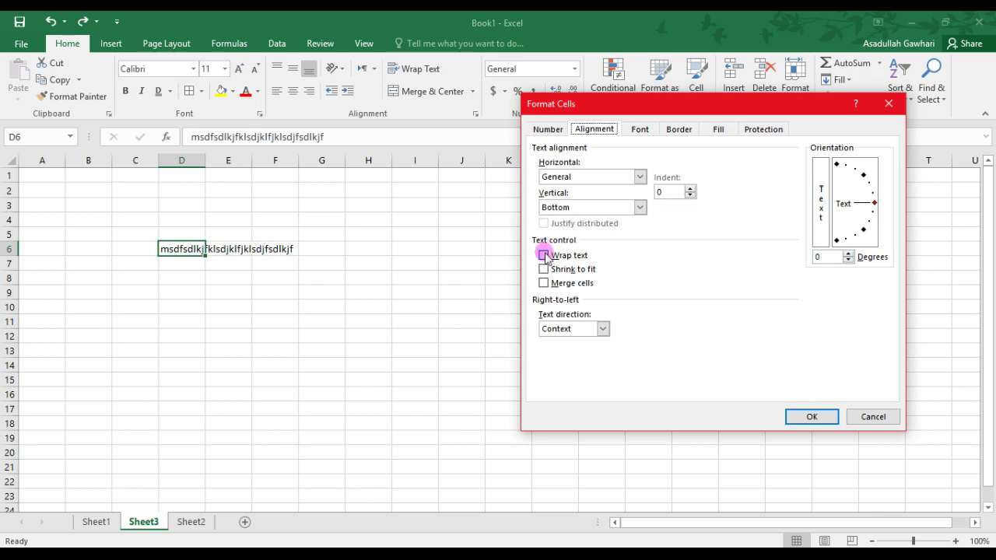
Turn on Shrink to fit for D6's long text
left_click(873, 417)
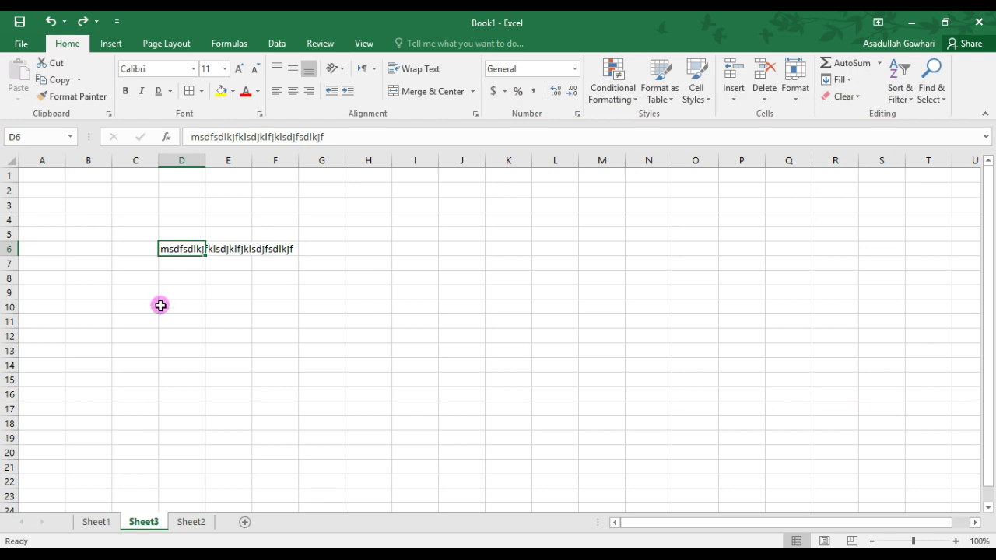
left_click(475, 114)
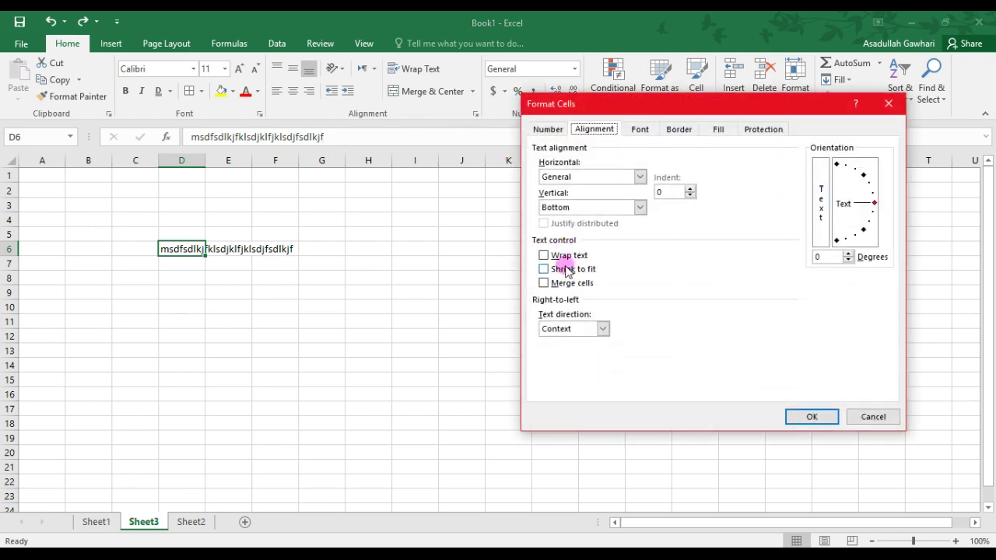
left_click(811, 416)
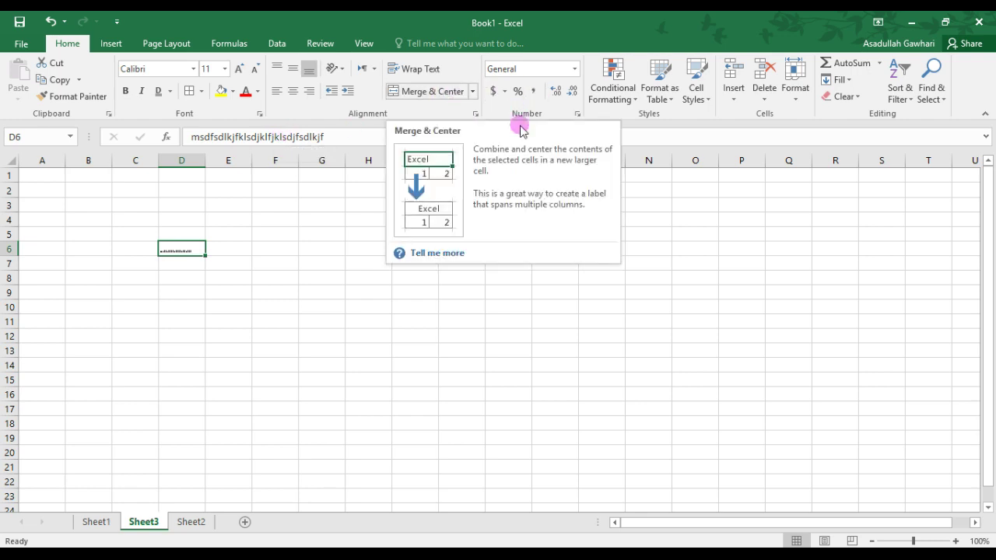
Turn Shrink to fit off again so D6 shows at normal size
left_click(576, 113)
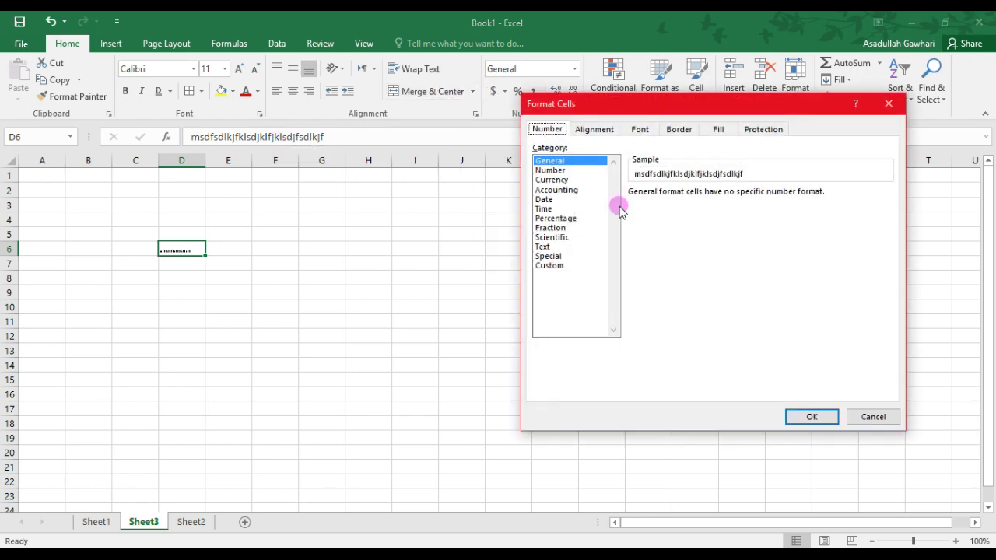
left_click(595, 130)
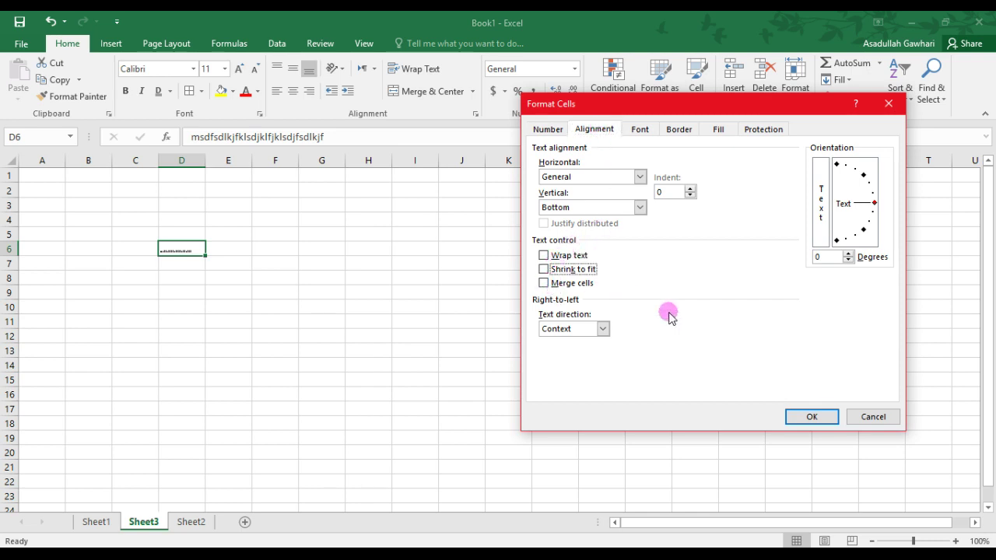
left_click(817, 417)
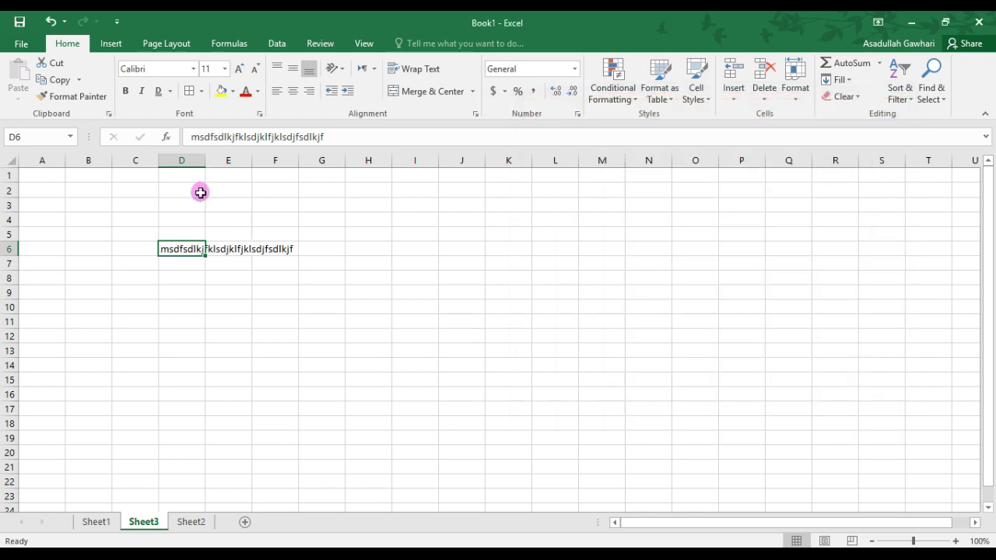
Merge the range C1:K3 into a single cell
mouse_move(128, 205)
left_mouse_down()
mouse_move(466, 210)
mouse_move(513, 178)
left_mouse_up()
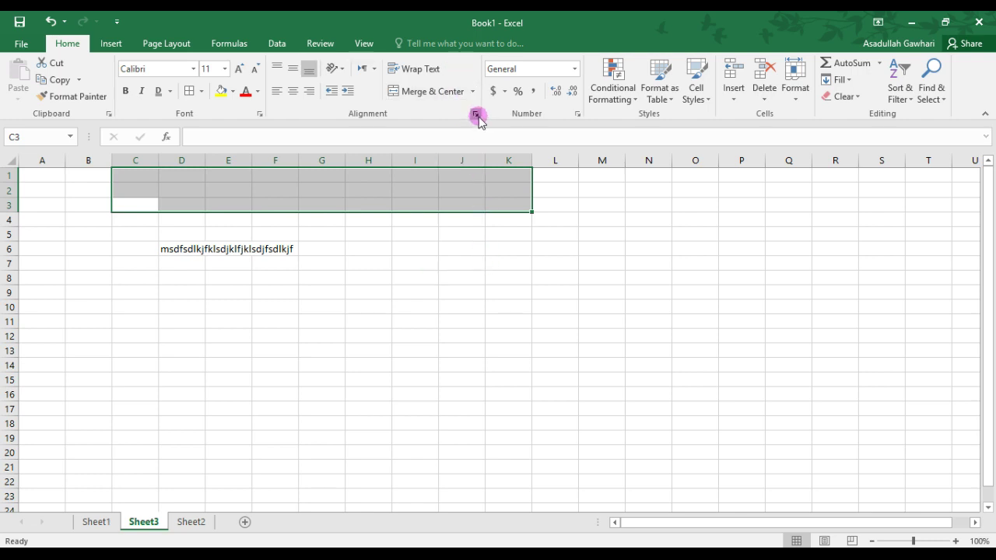
left_click(475, 115)
left_click(560, 283)
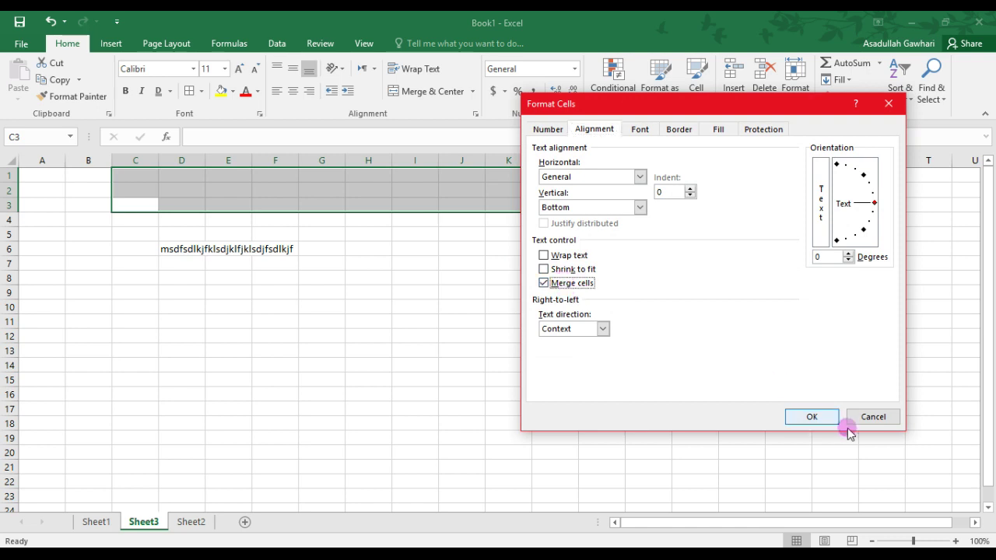
left_click(813, 416)
left_click(463, 235)
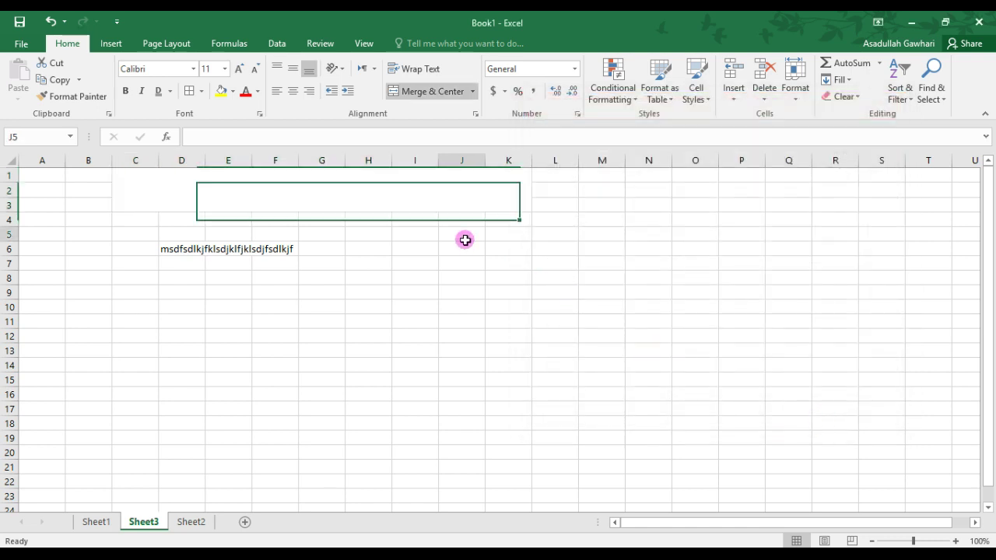
left_click(420, 203)
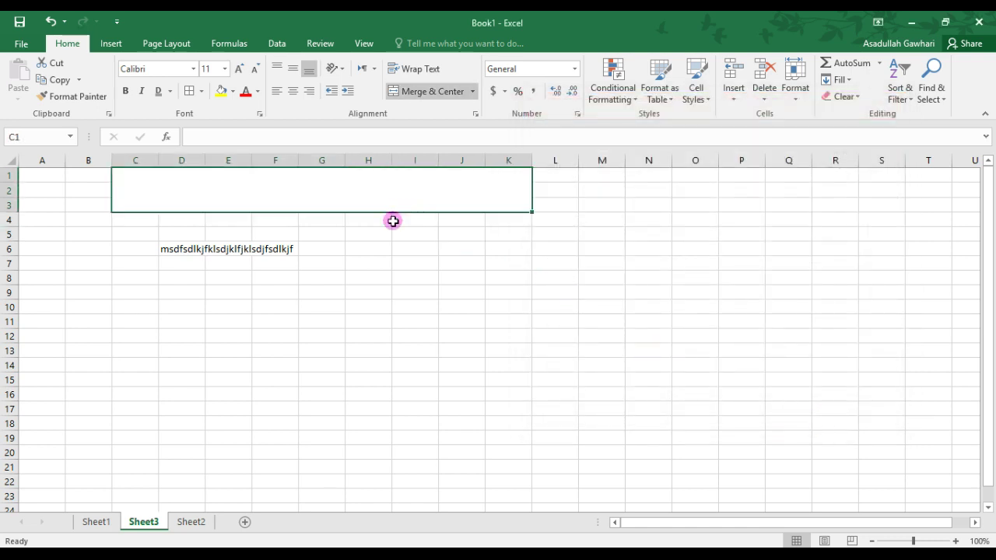
For H6, view the Text direction choices and the Font settings, then cancel without changes
left_click(369, 248)
left_click(475, 114)
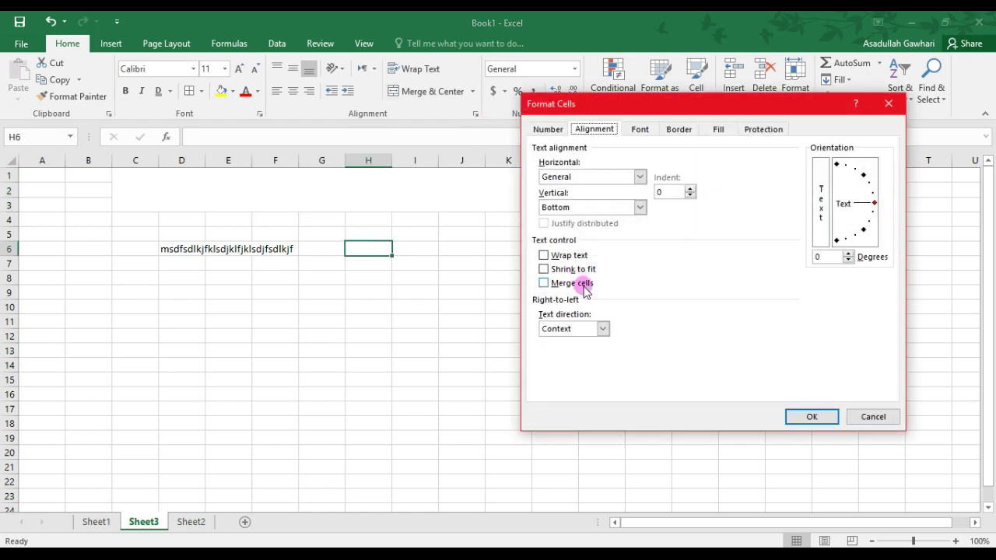
left_click(602, 329)
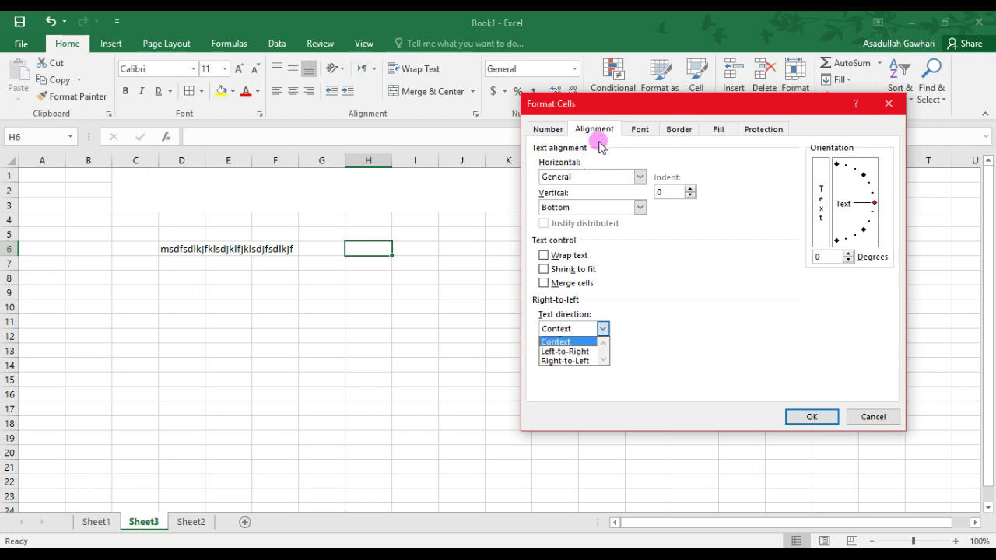
left_click(635, 132)
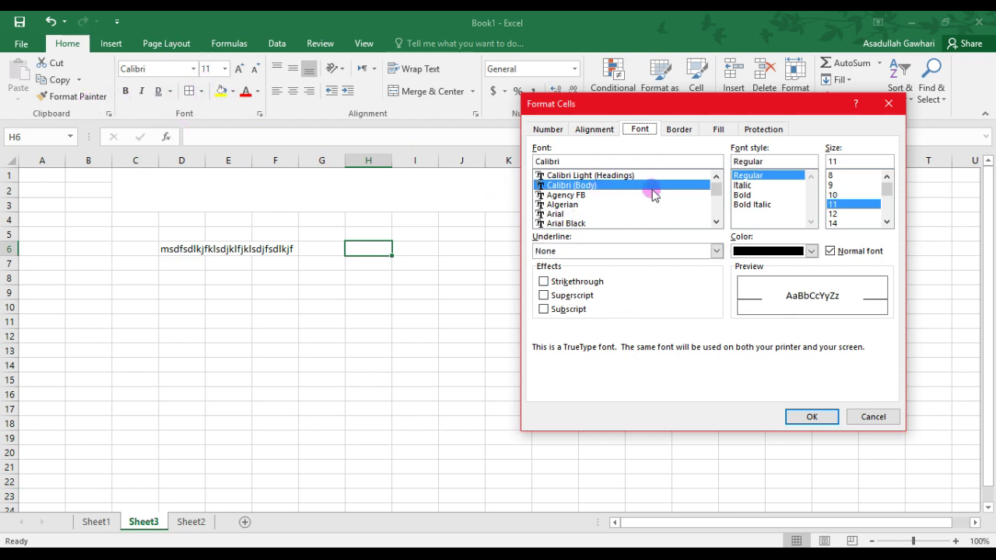
left_click(862, 419)
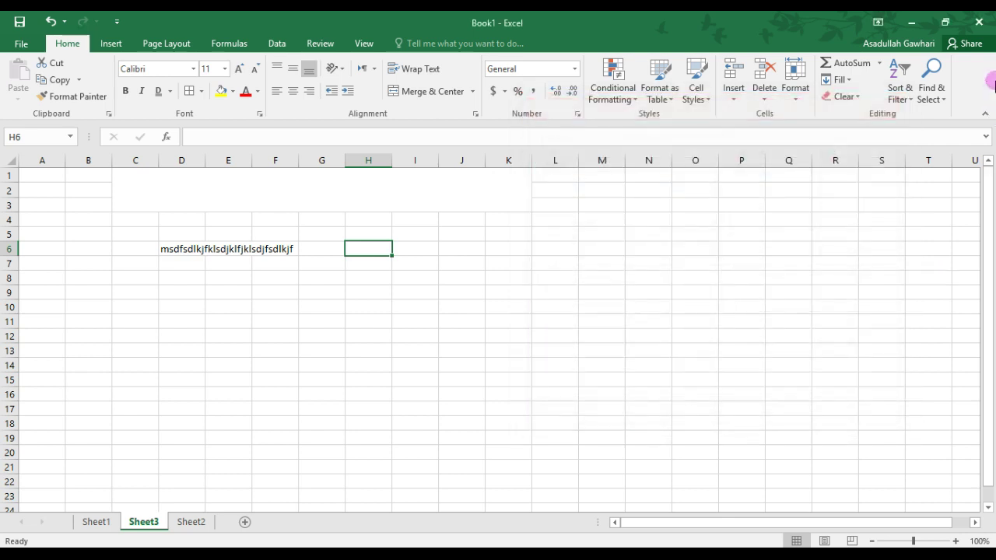
Close the scratch workbook without saving and return to the salary table workbook
left_click(978, 22)
left_click(497, 302)
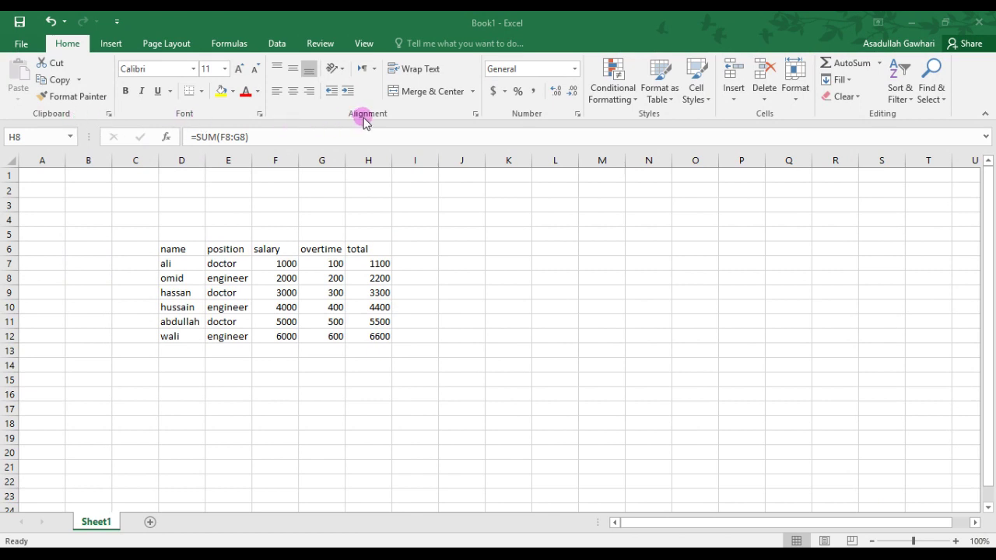
left_click(576, 115)
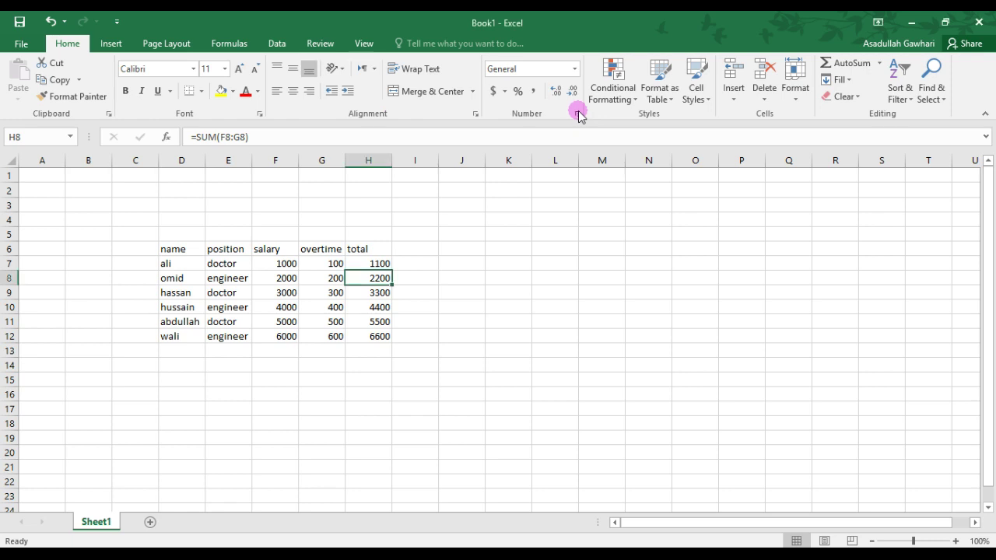
Review the Horizontal (General) and Vertical (Bottom) alignment lists without changes, then select L4
left_click(577, 115)
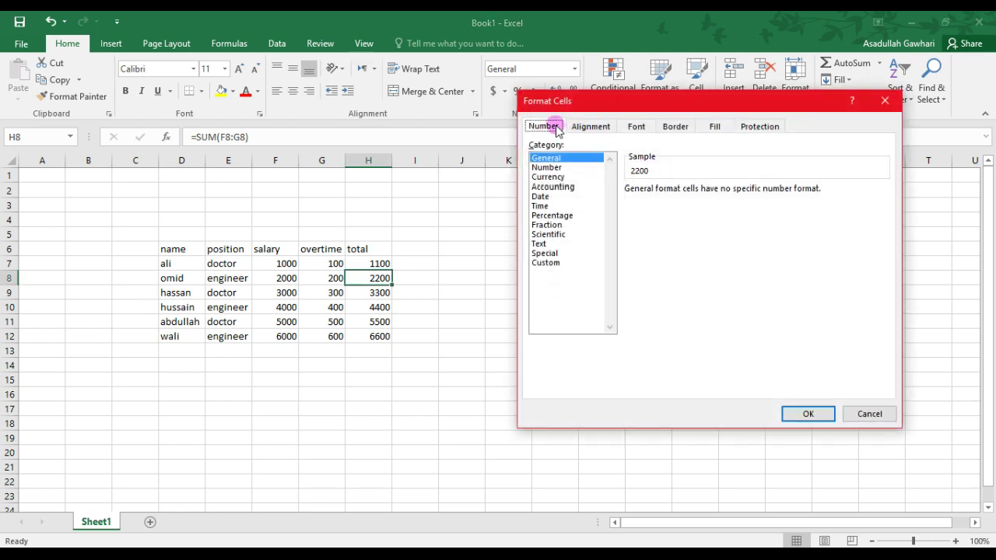
left_click(589, 128)
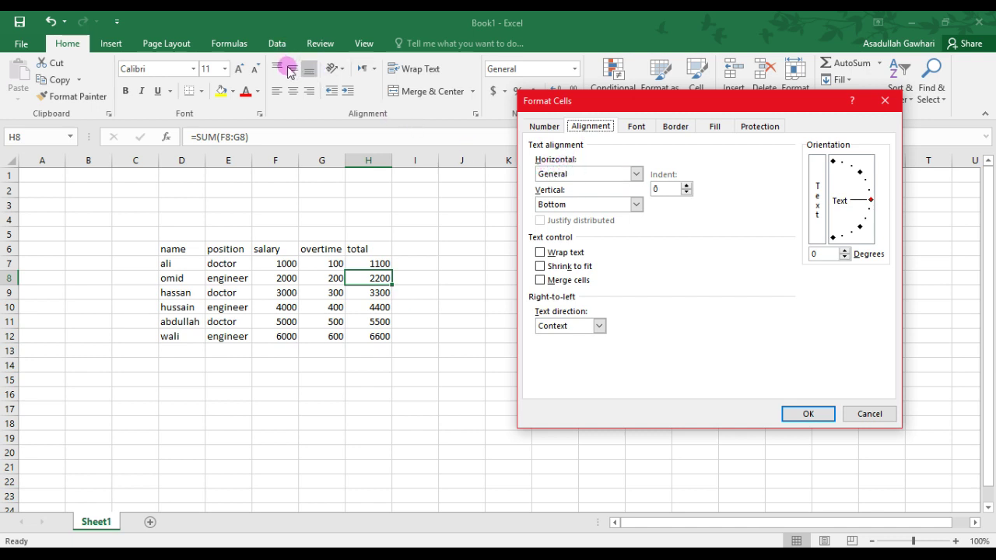
left_click(635, 174)
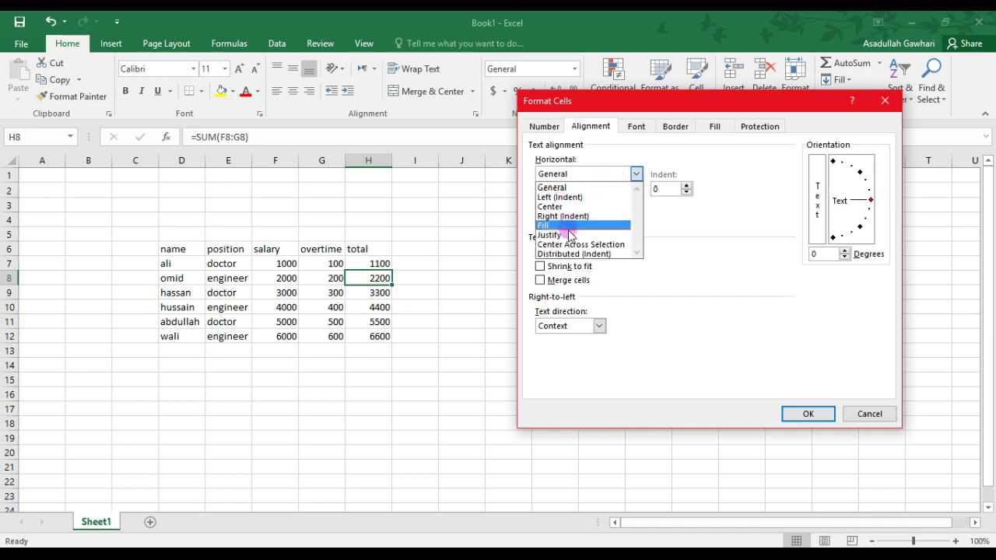
left_click(577, 176)
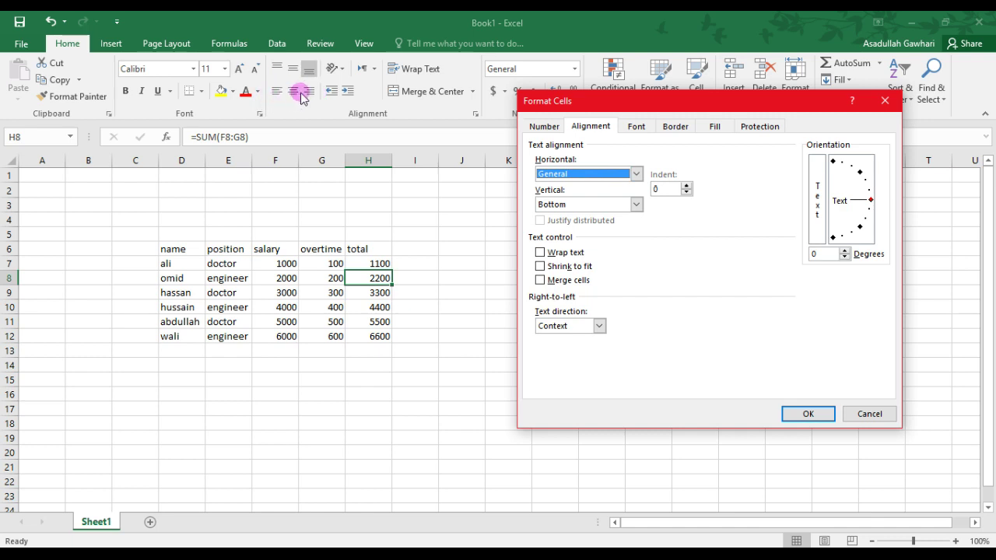
left_click(608, 206)
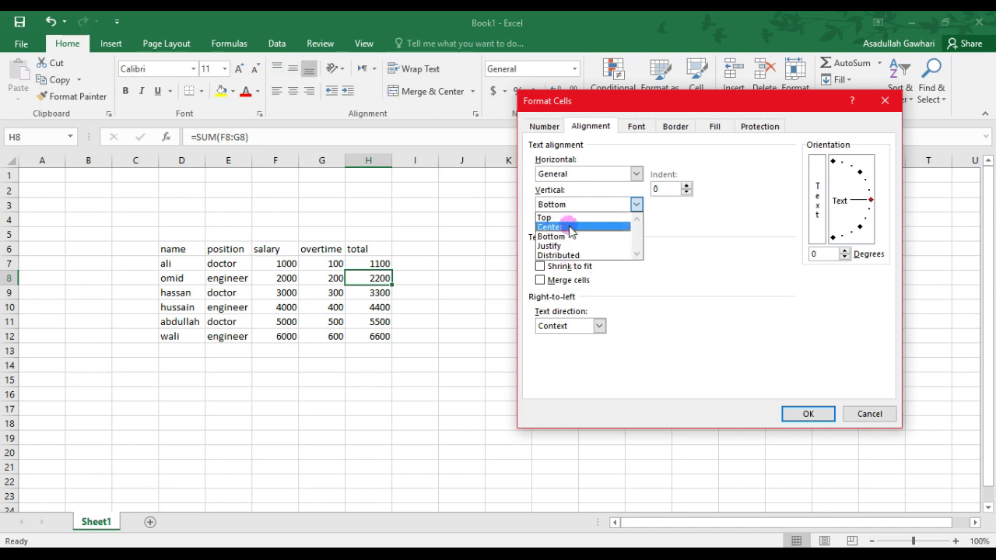
left_click(635, 204)
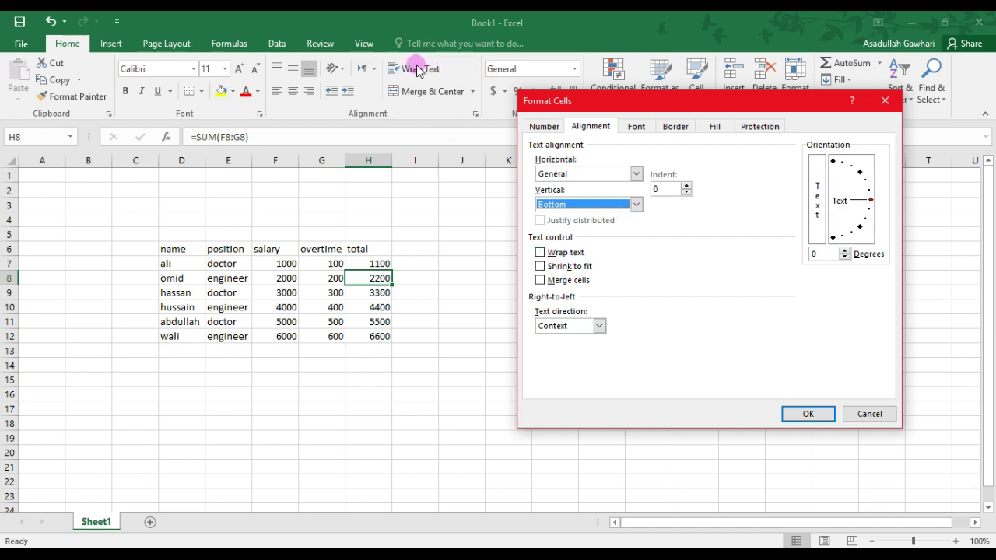
left_click(868, 413)
left_click(542, 223)
Enter 'skflsdkf;ksd;lkfl;ds' in L4, apply Wrap text to it, then undo the wrapping
type("skflsdk")
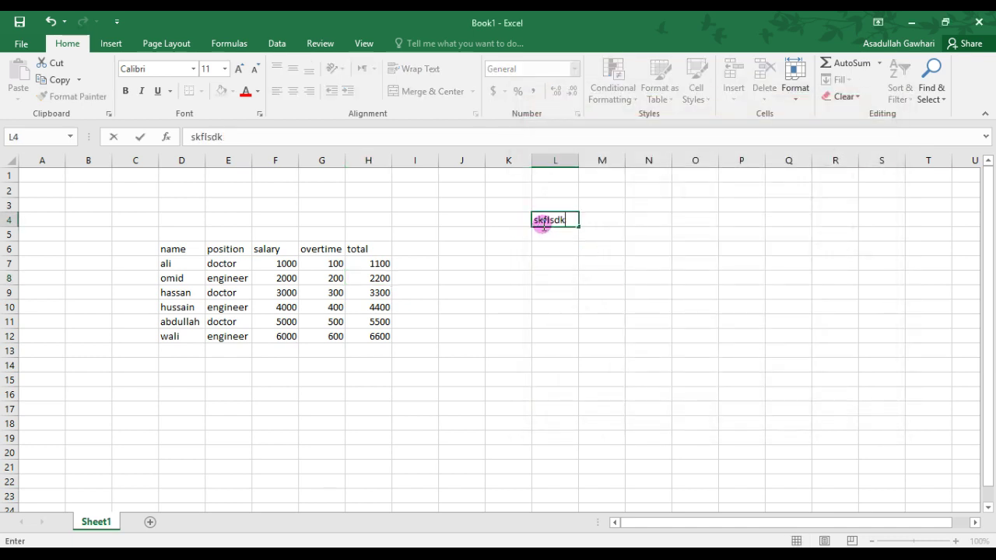
type("f;ksd;lkfl;ds")
left_click(490, 312)
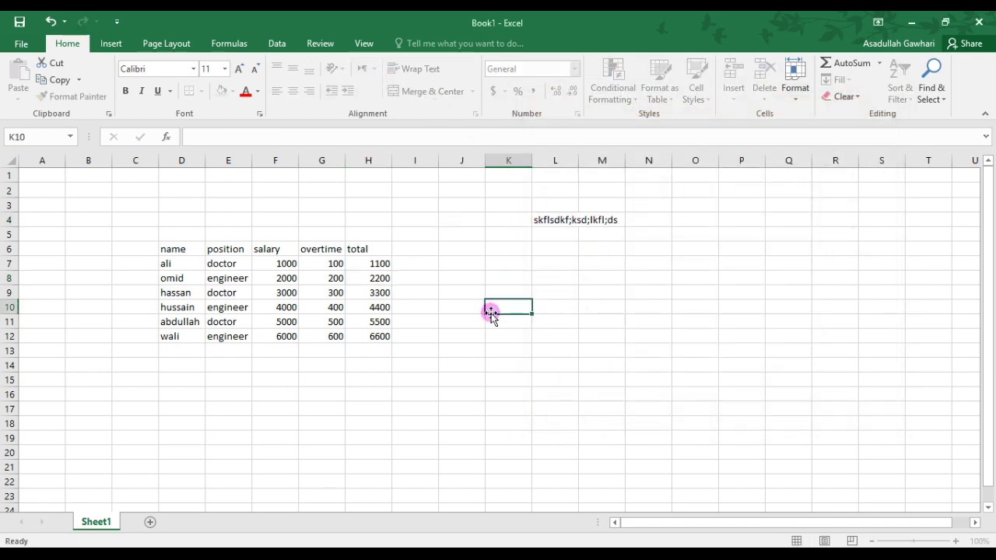
left_click(555, 220)
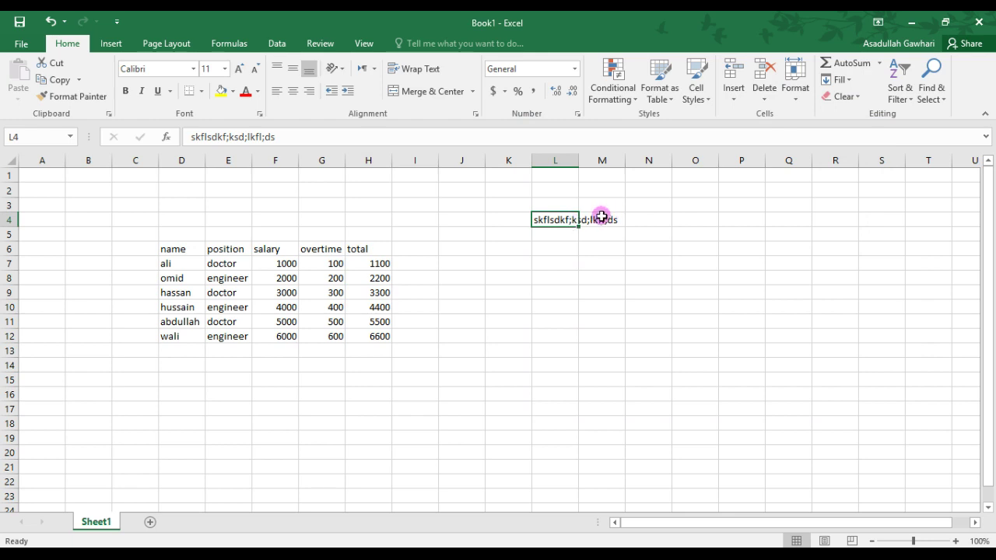
left_click(475, 114)
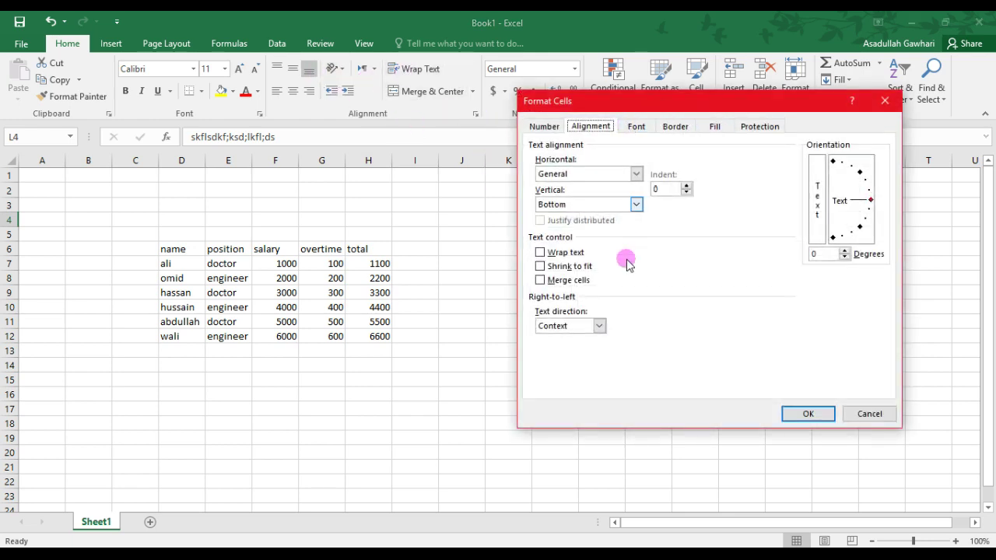
left_click_drag(648, 109, 181, 110)
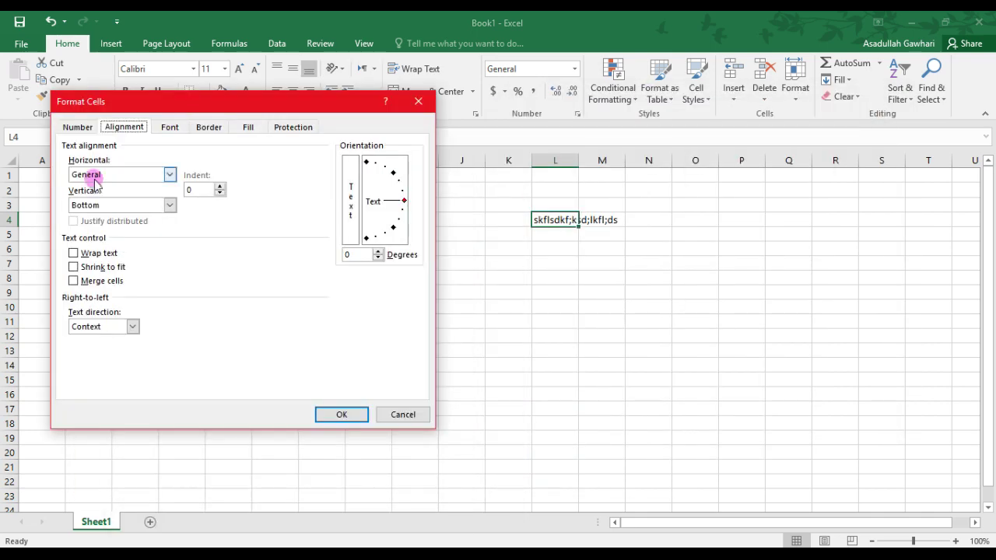
left_click(74, 253)
left_click(340, 415)
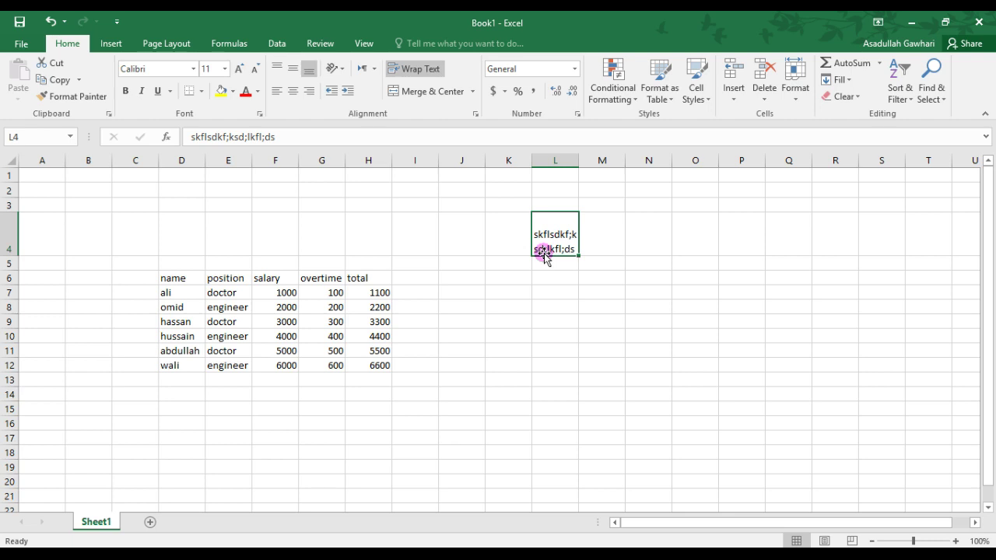
key("ctrl+z")
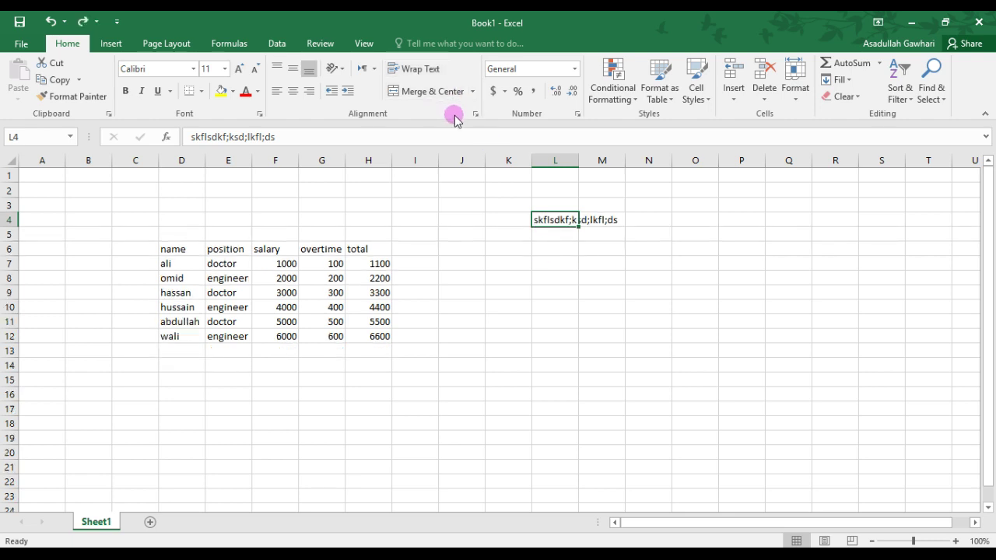
Apply Shrink to fit to L4, undo it, and clear the cell
left_click(475, 115)
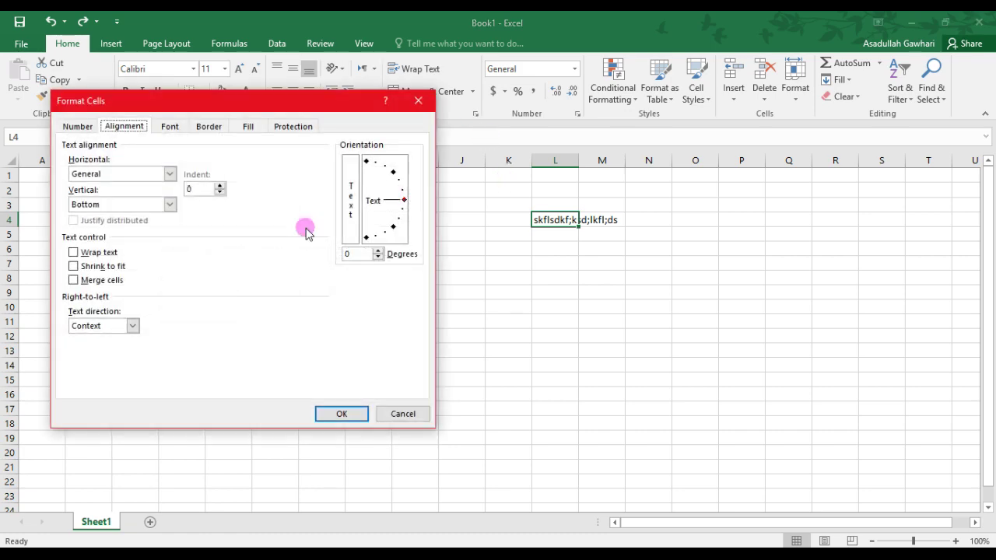
left_click(74, 266)
left_click(343, 413)
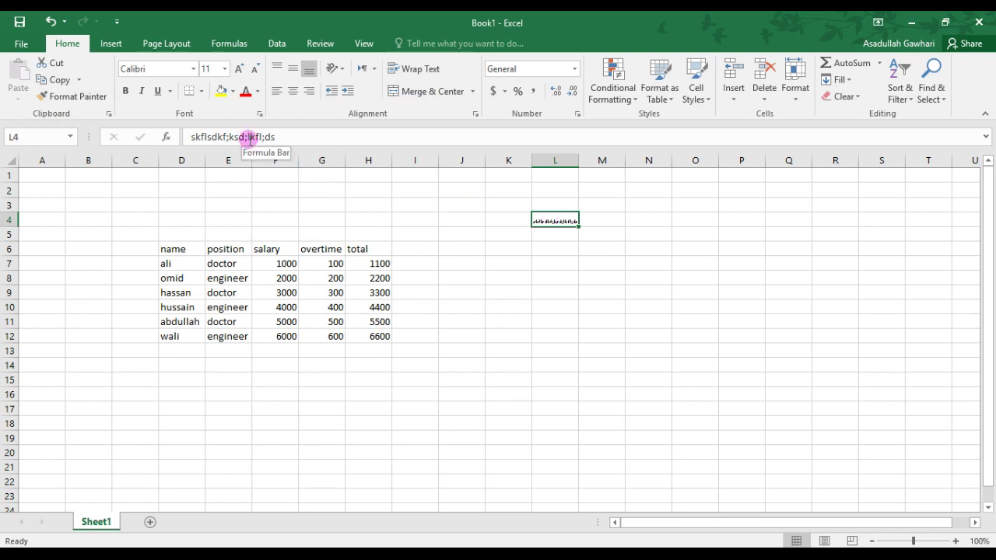
key("ctrl+z")
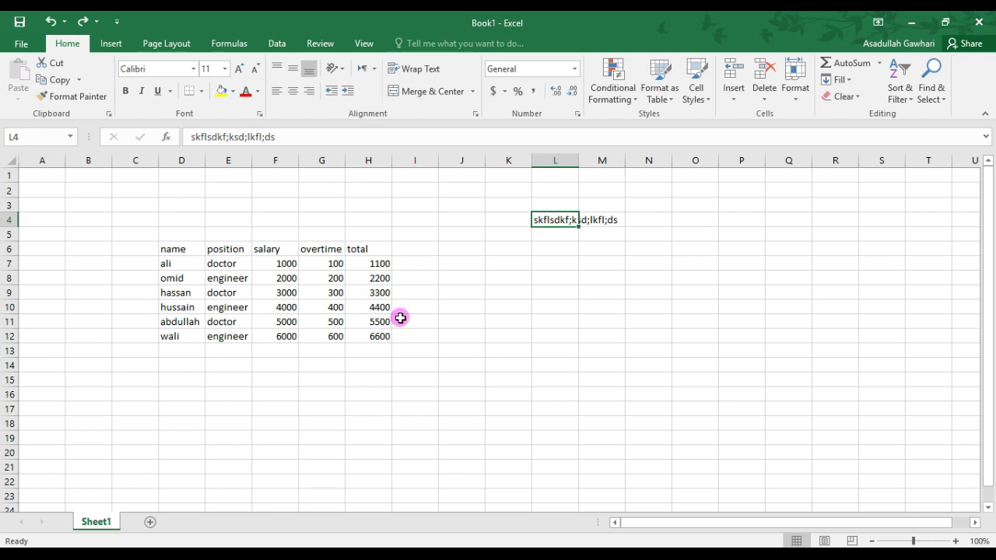
key("Delete")
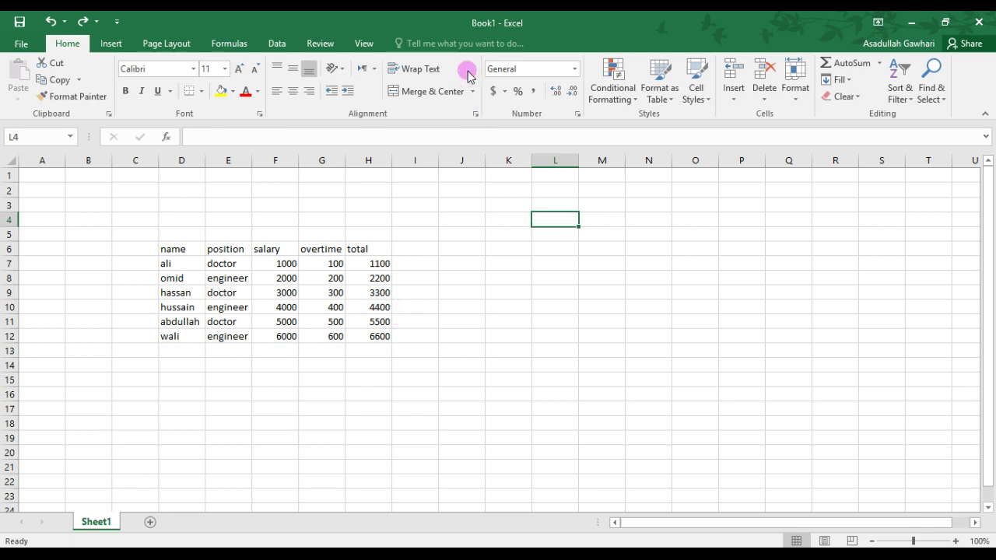
left_click(475, 114)
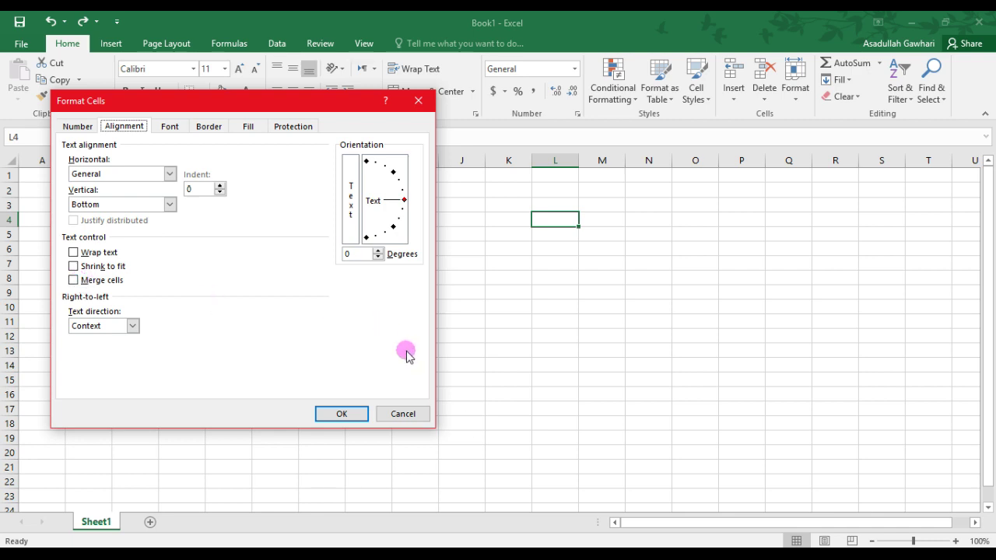
left_click(407, 416)
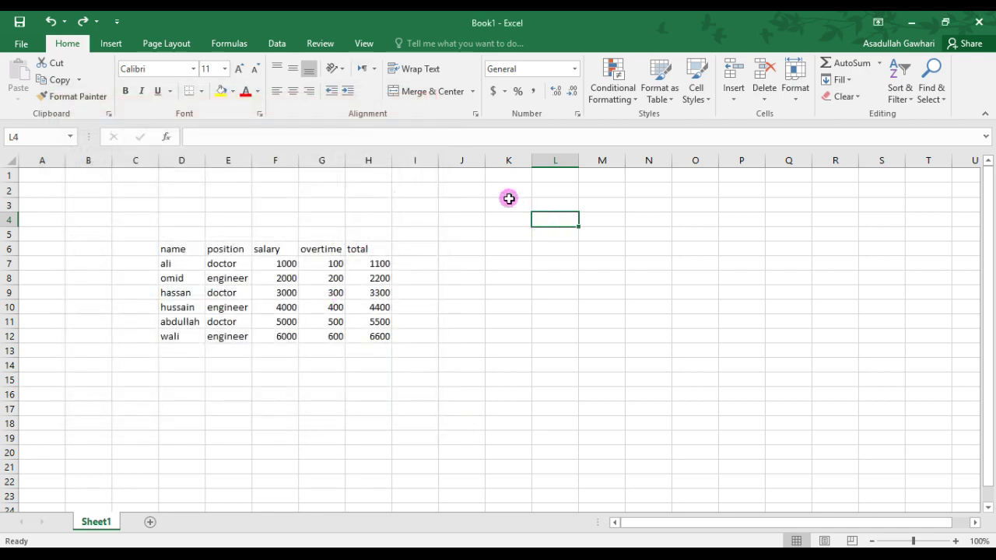
left_click_drag(509, 196, 795, 311)
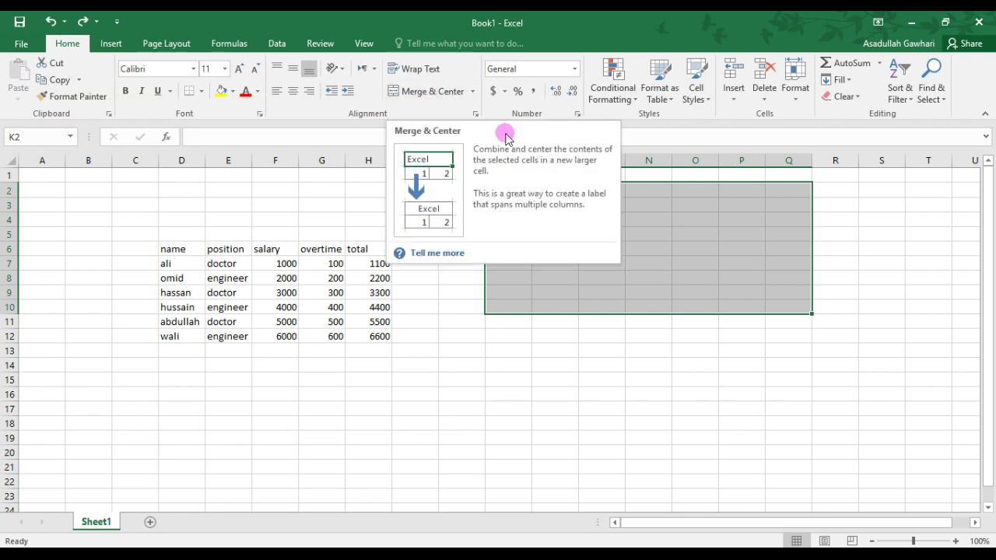
left_click(475, 113)
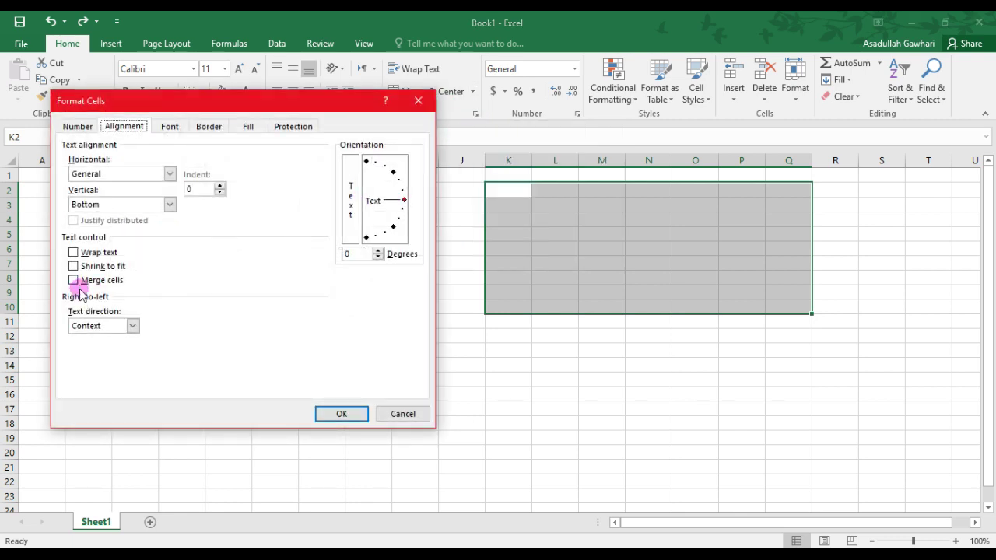
left_click(74, 280)
left_click(358, 413)
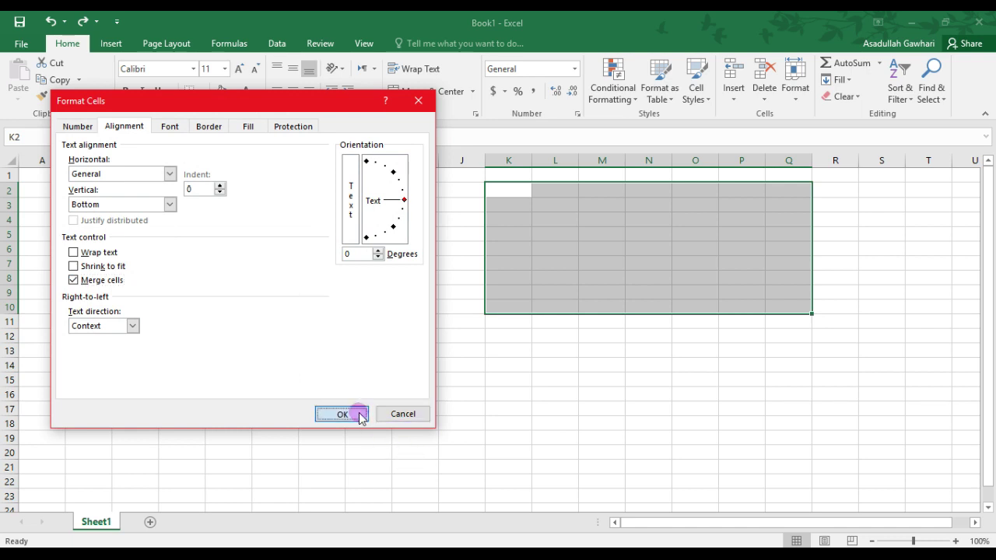
left_click(588, 439)
left_click(600, 297)
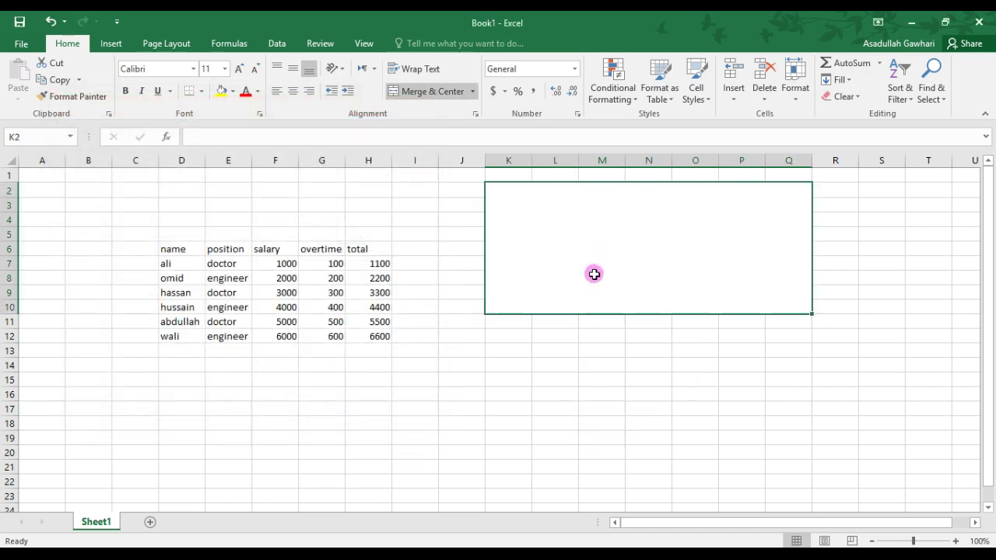
key("ctrl+z")
left_click(469, 232)
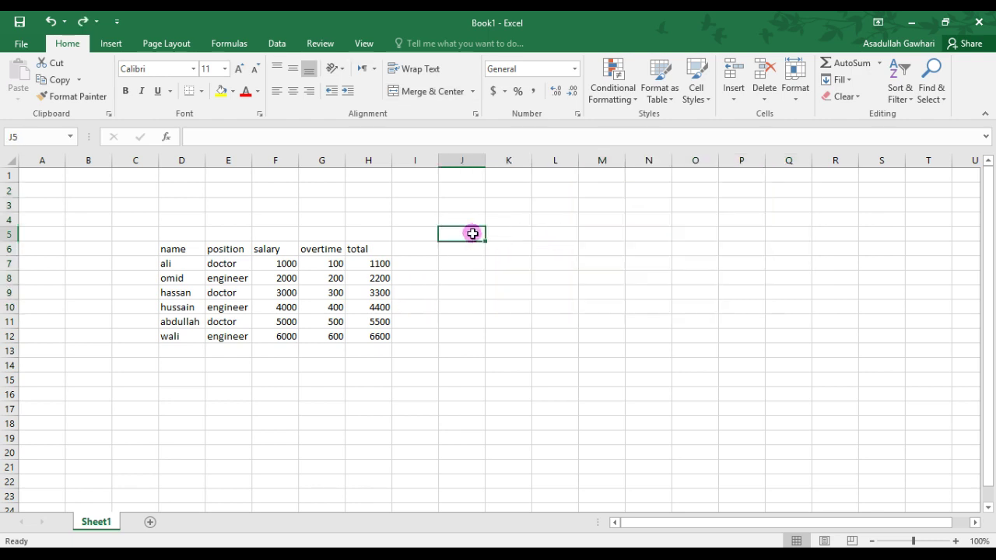
Check the Text direction list (Context), then slant 'ali' in D7 to 45 degrees
left_click(476, 114)
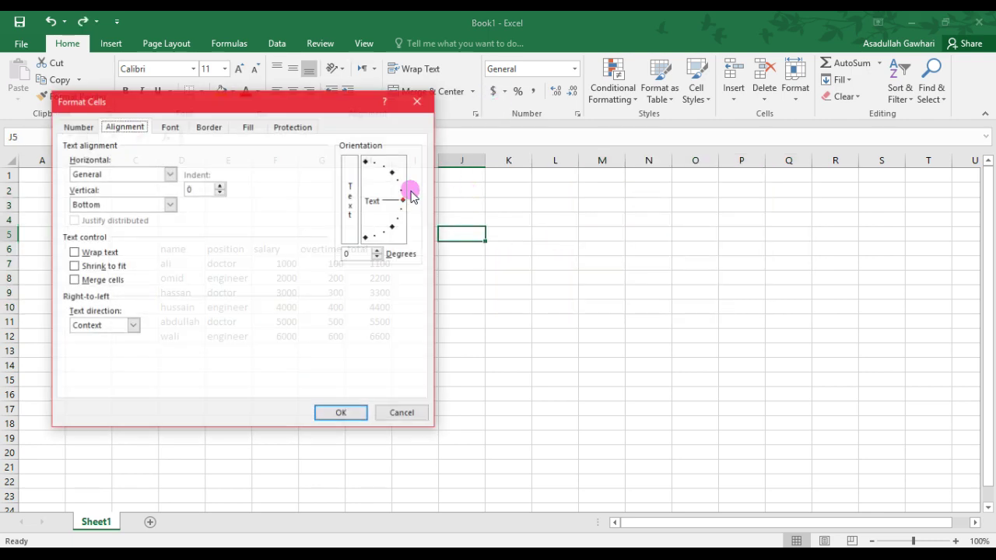
left_click(130, 326)
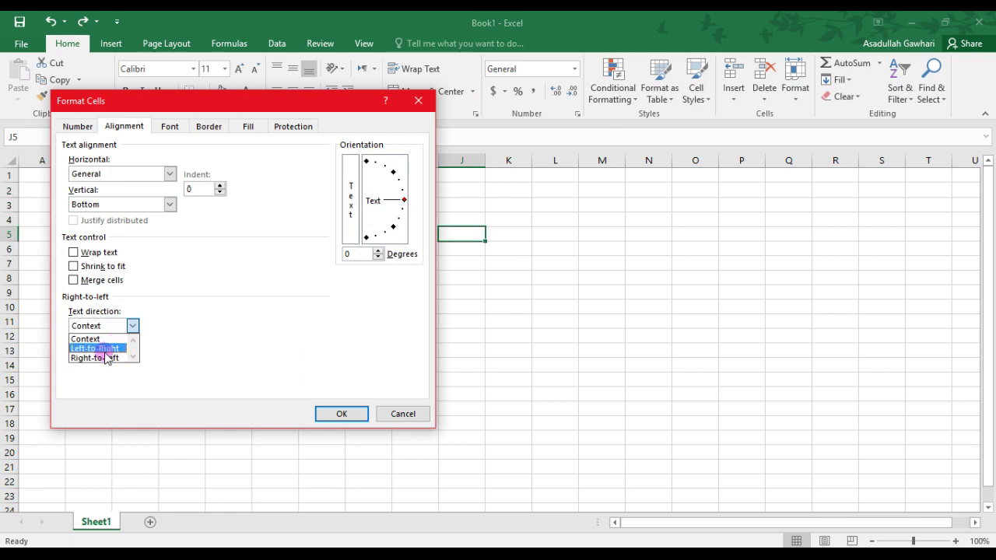
left_click(278, 269)
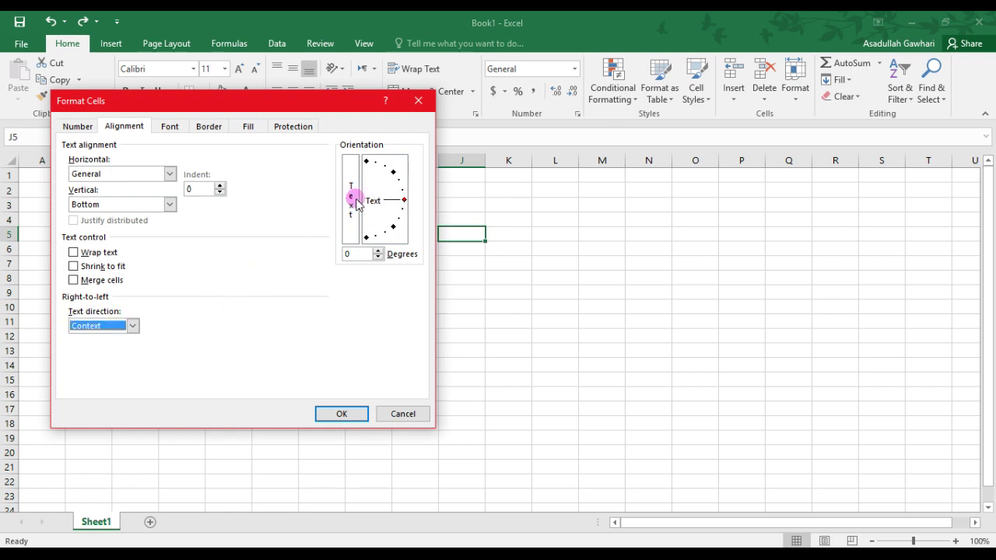
left_click(420, 108)
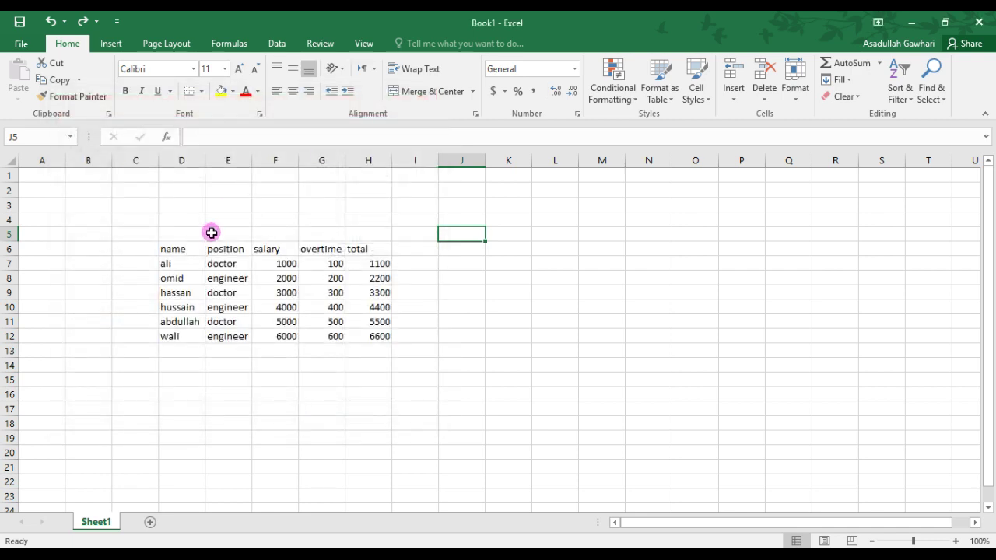
left_click(177, 263)
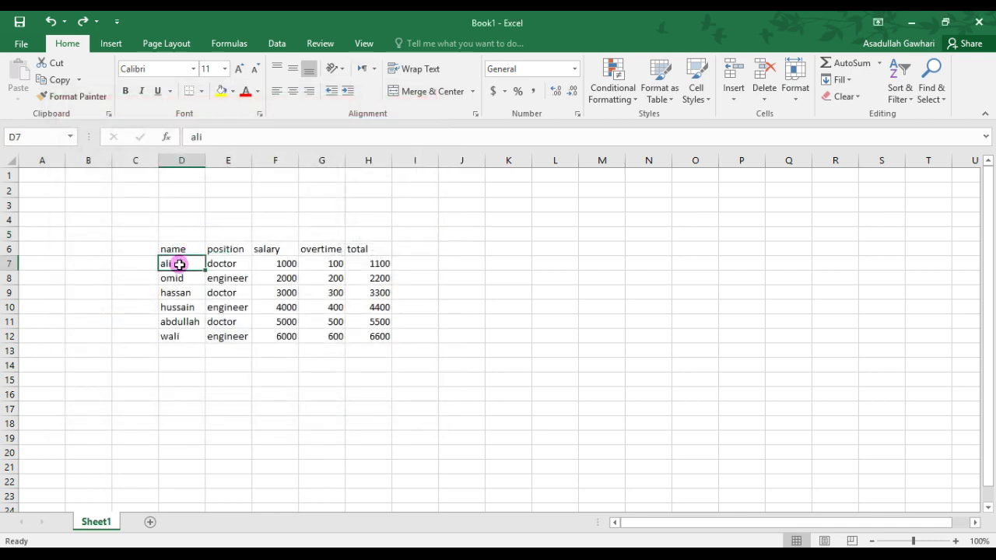
left_click(476, 113)
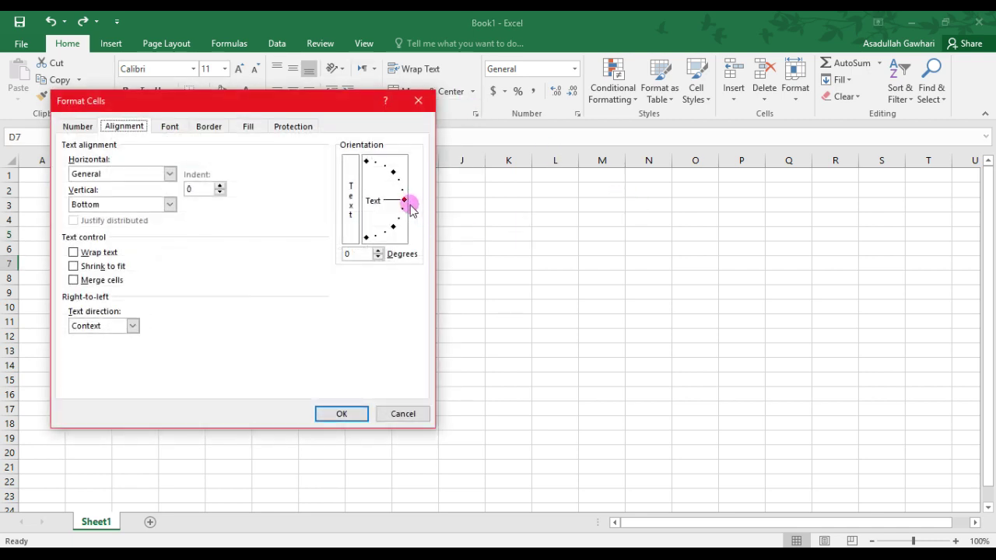
left_click_drag(404, 200, 396, 176)
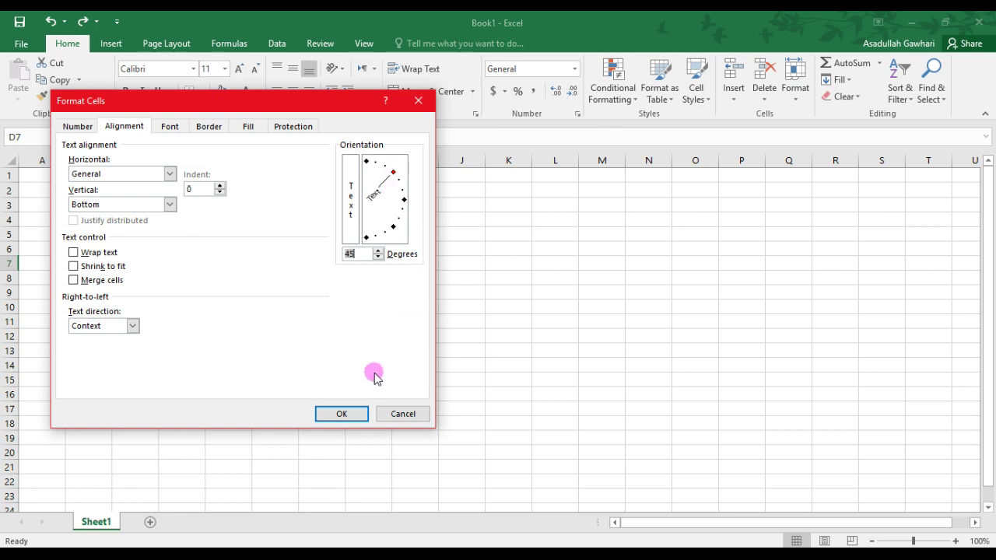
left_click(350, 413)
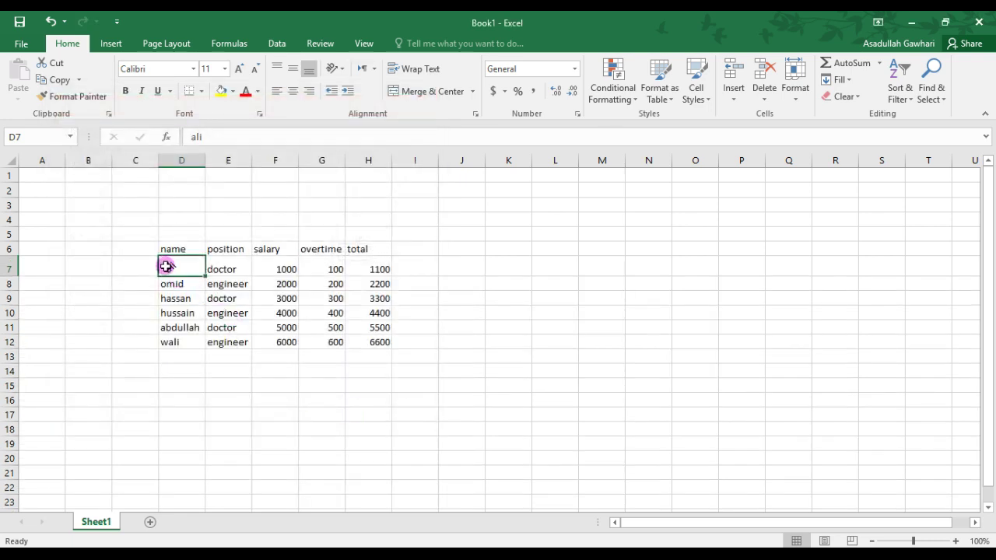
Set D7's text orientation back to horizontal 0 degrees
left_click(474, 114)
left_click_drag(393, 170, 403, 202)
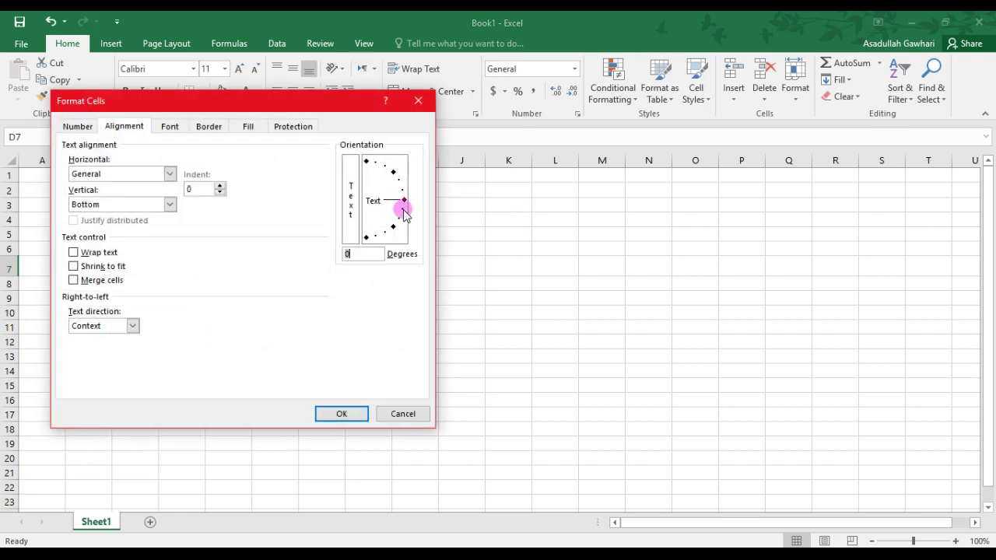
left_click(332, 412)
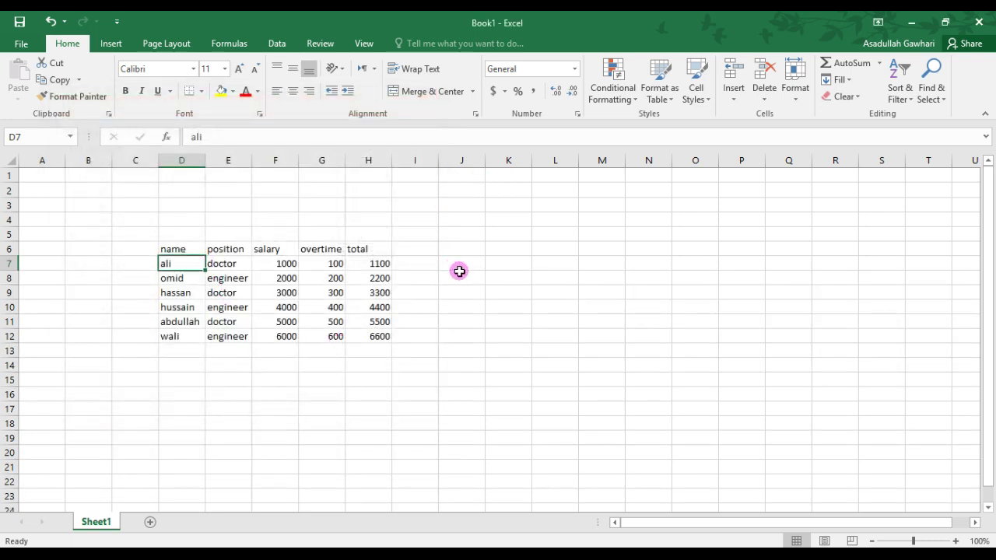
left_click(476, 115)
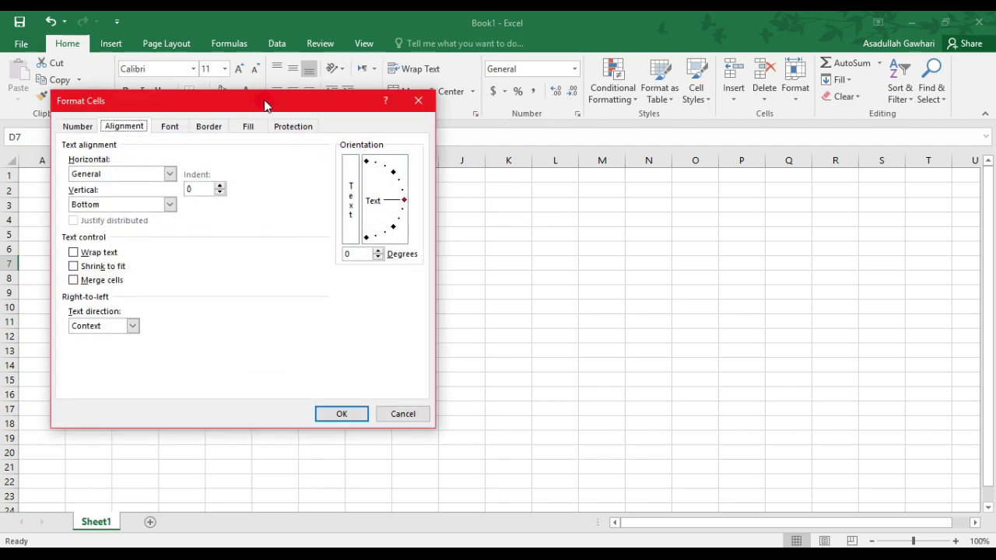
Preview fonts for D7, trying Agency FB and then Arial Narrow
left_click_drag(264, 106, 682, 91)
left_click(587, 113)
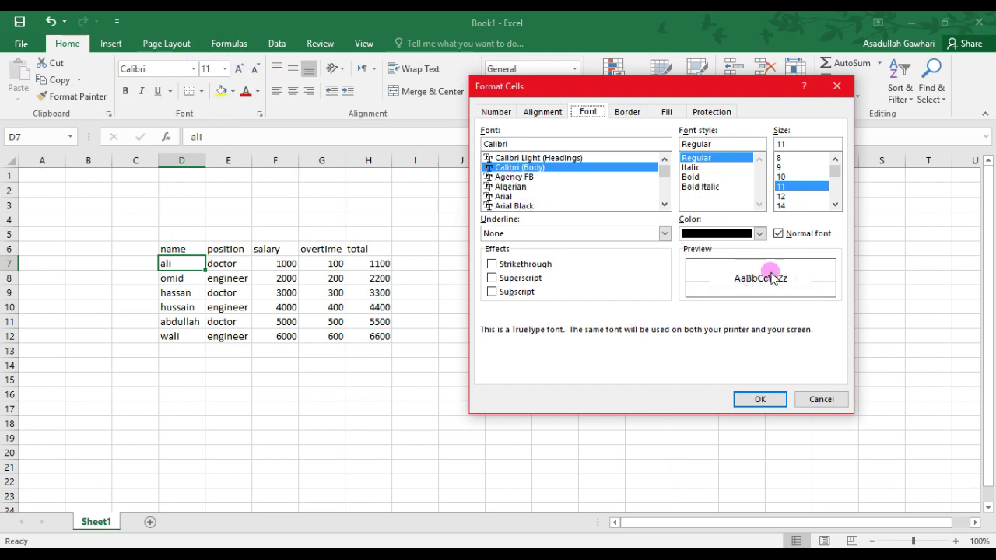
left_click(497, 178)
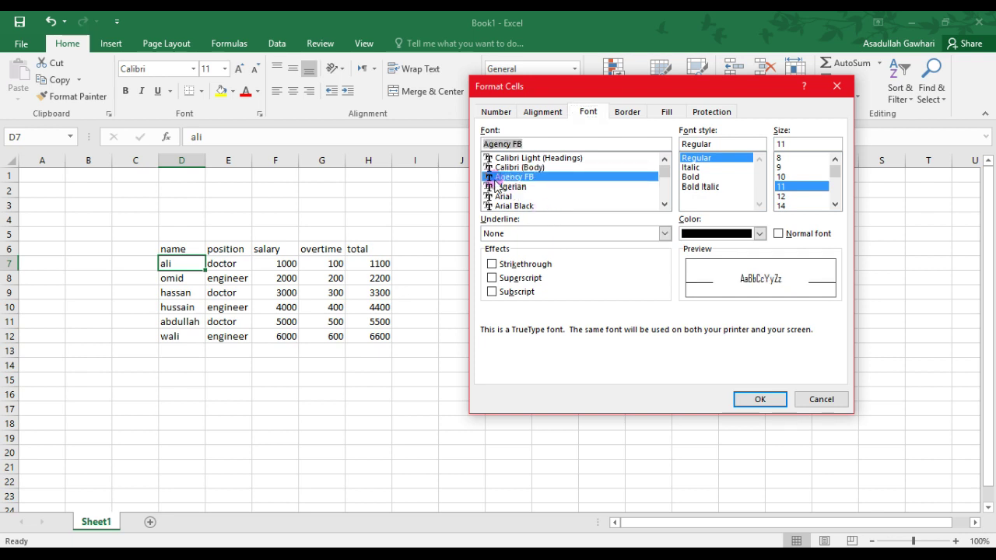
key("Down")
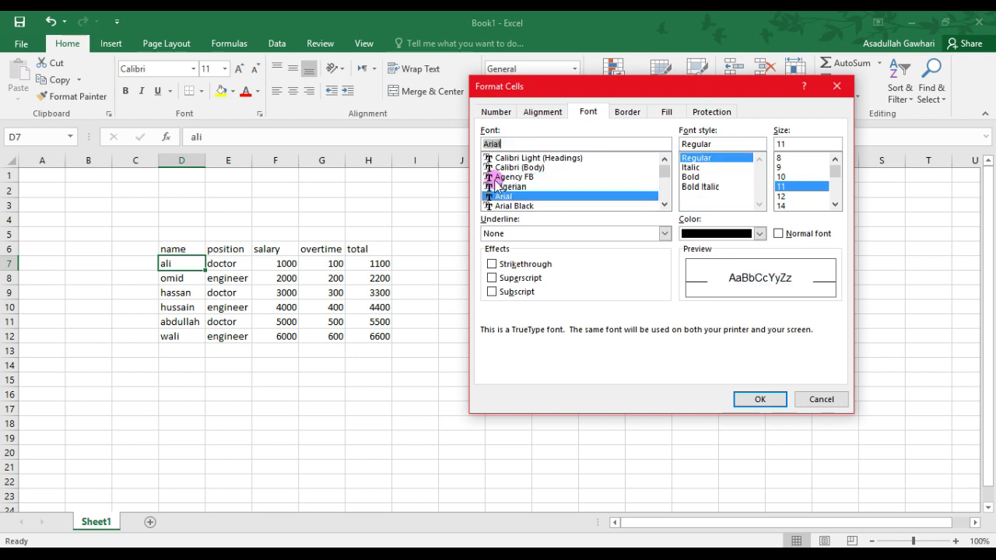
key("Down")
key("Down")
key("Down")
key("Up")
key("Up")
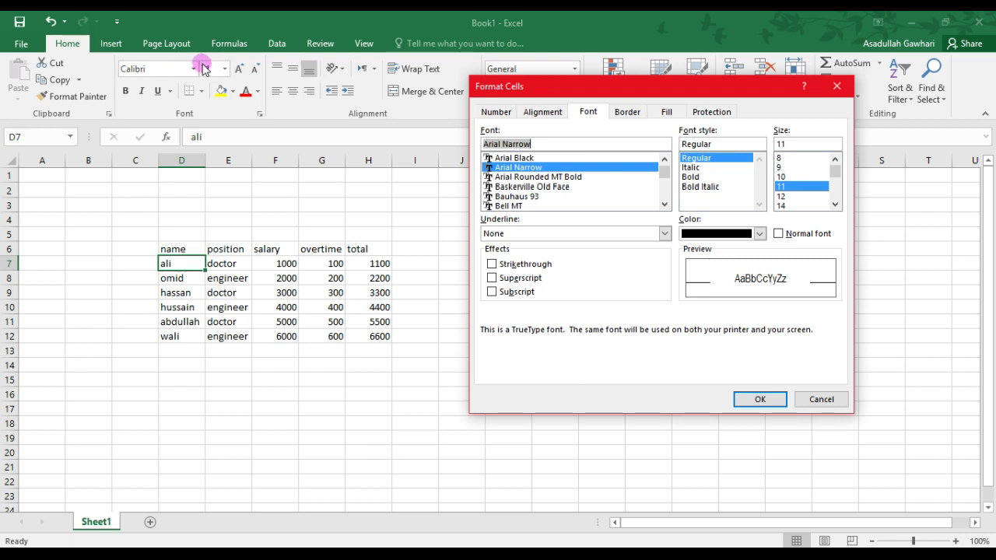
Try Italic, Bold and Bold Italic styles, return to Regular, and set size 16
left_click(708, 159)
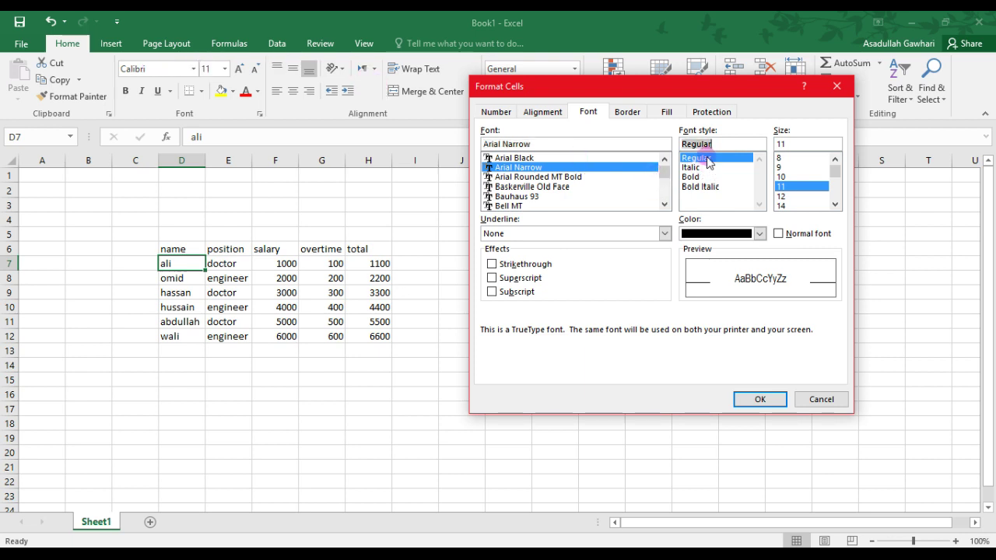
left_click(699, 170)
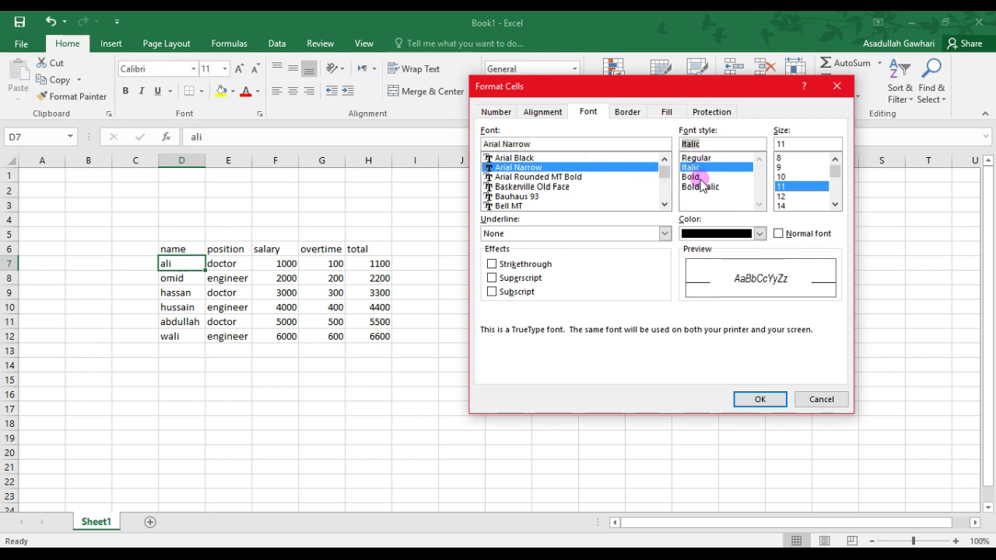
left_click(696, 178)
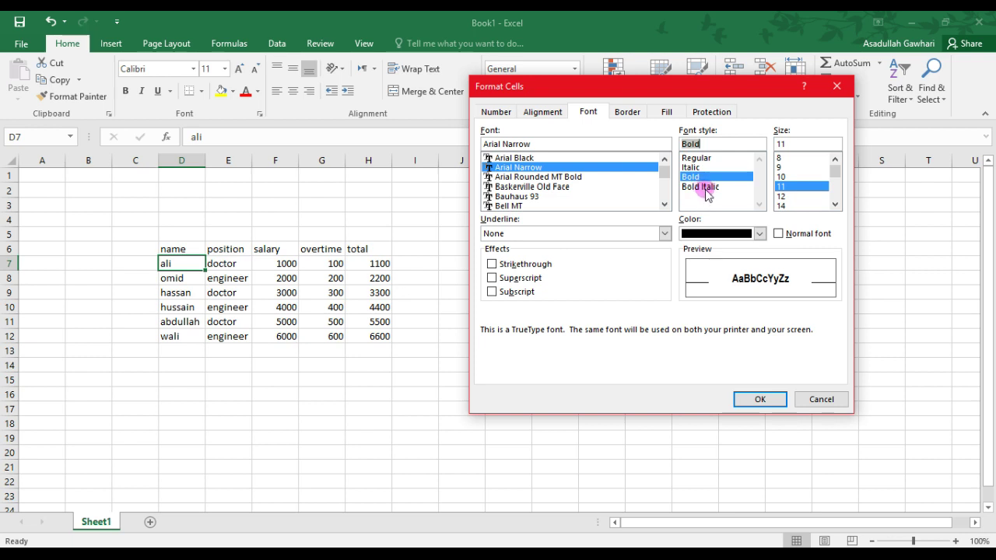
left_click(706, 188)
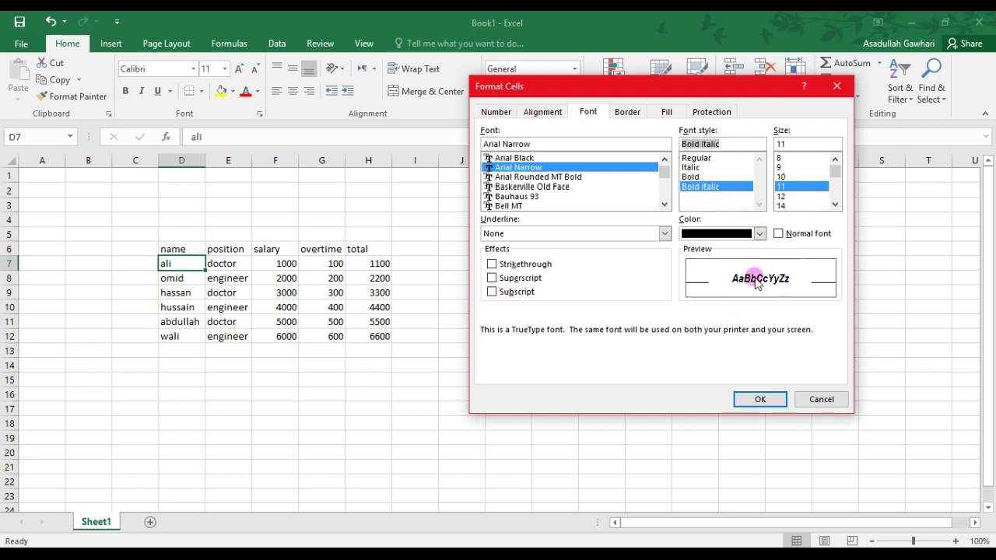
left_click(700, 158)
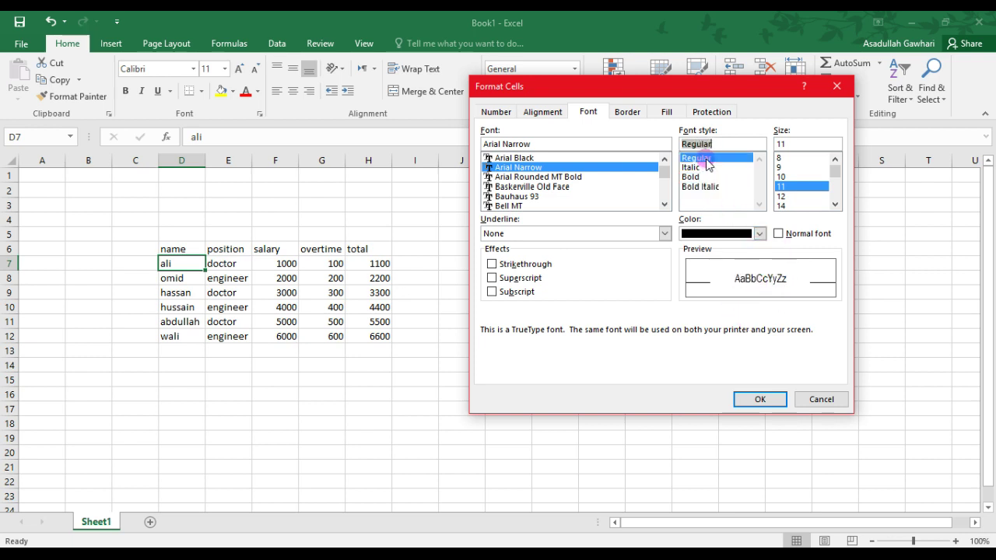
left_click(793, 196)
key("Down")
key("Down")
key("Down")
key("Down")
key("Down")
key("Down")
key("Down")
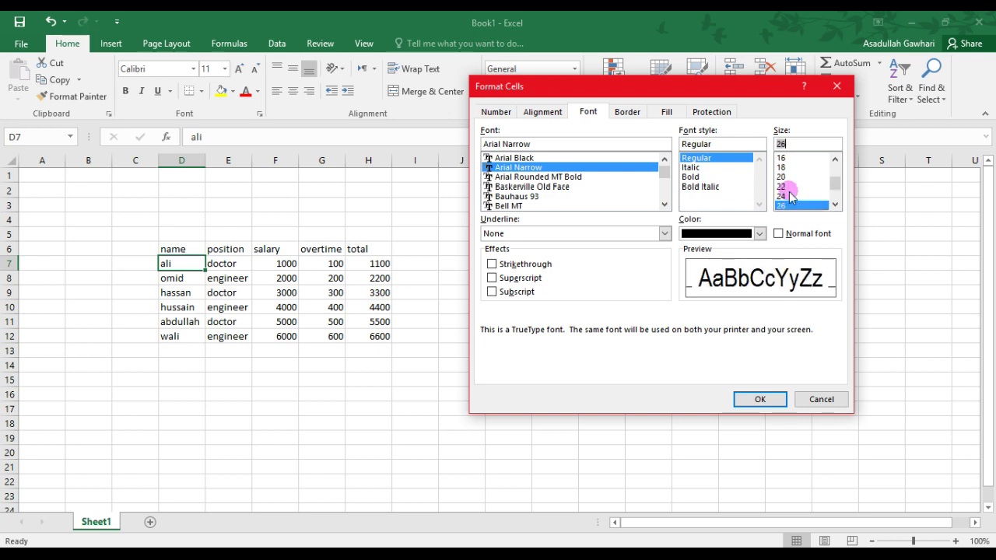
key("Up")
key("Up")
key("Up")
key("Up")
key("Up")
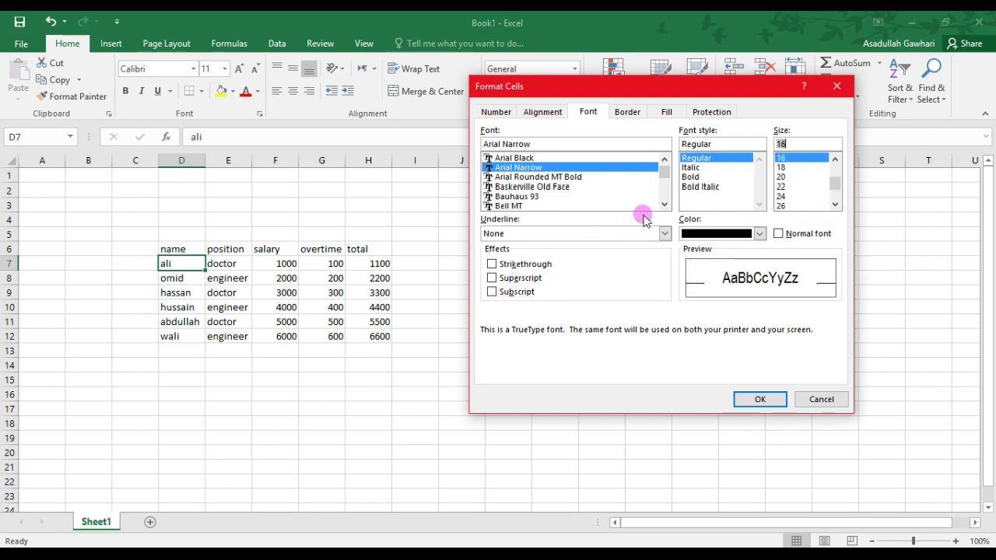
Add a Double underline and red font colour, then reset to Normal font
left_click(611, 234)
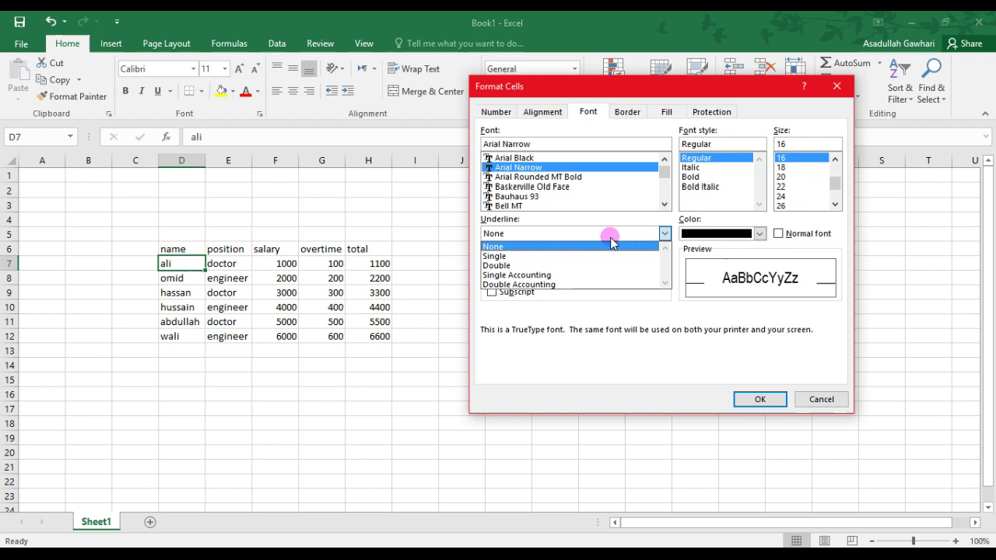
left_click(533, 263)
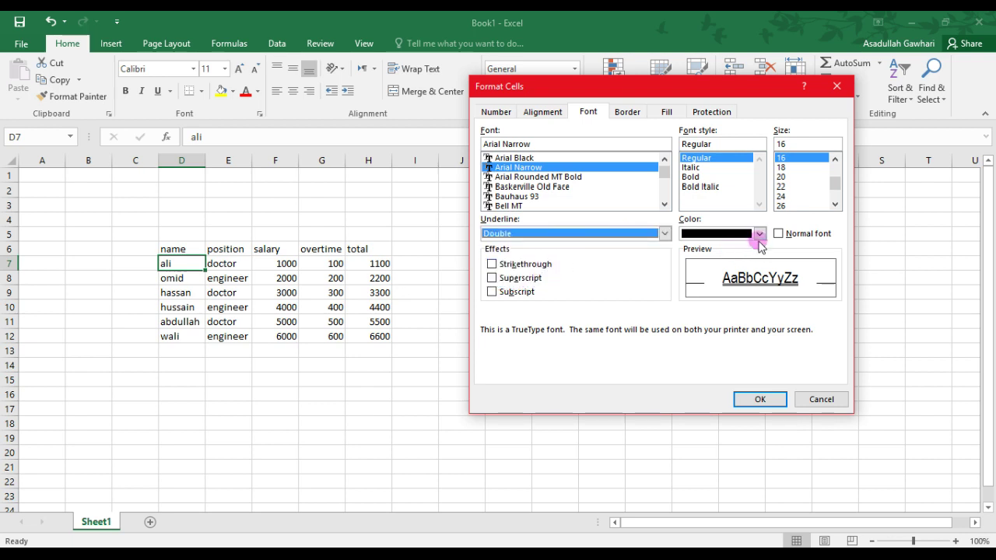
left_click(759, 234)
left_click(702, 363)
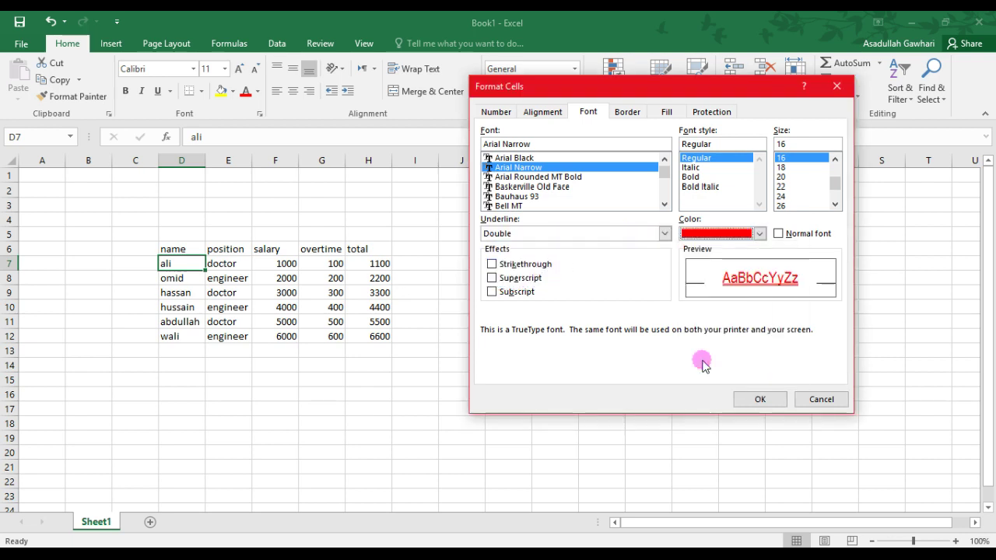
left_click(787, 235)
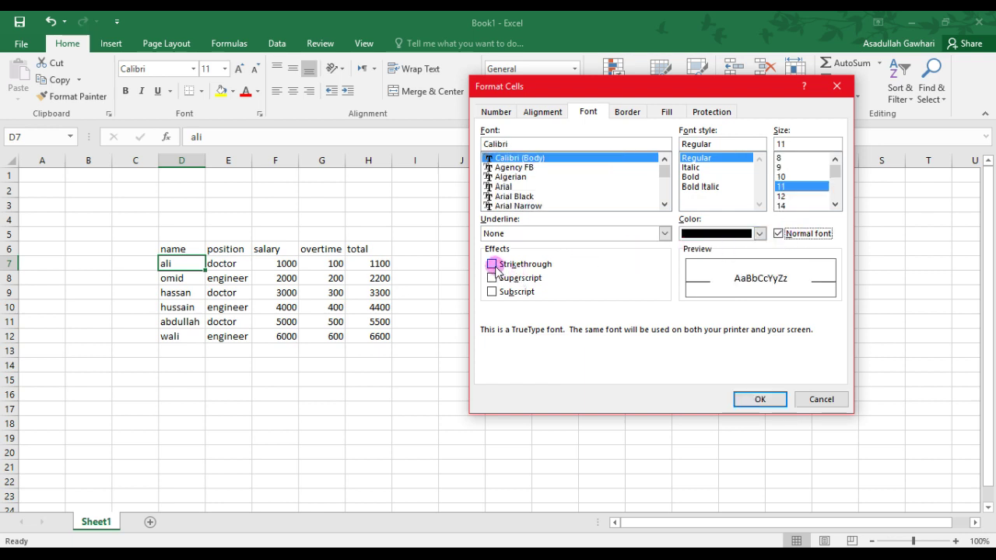
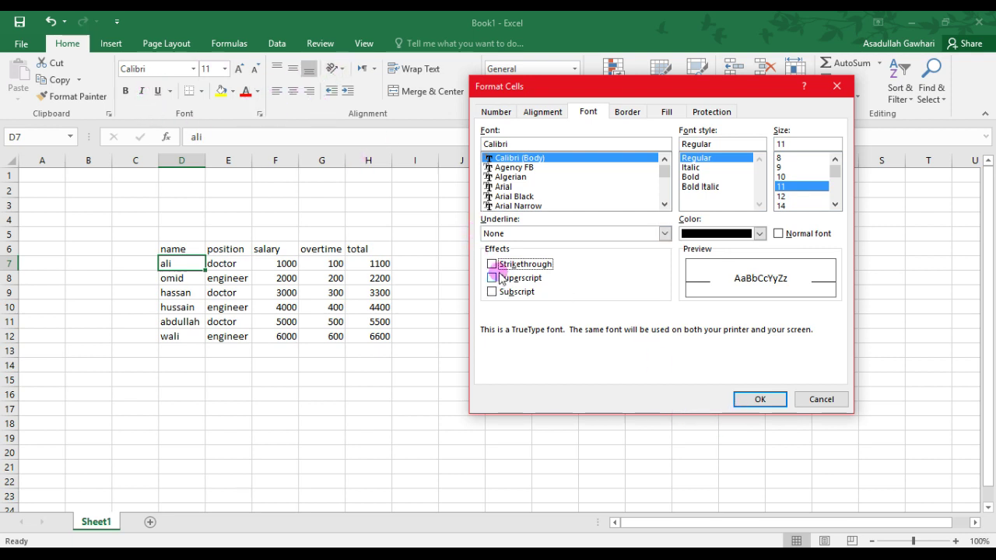
Cancel the font settings and enter 2x4 in cell K5
left_click(819, 399)
left_click(516, 233)
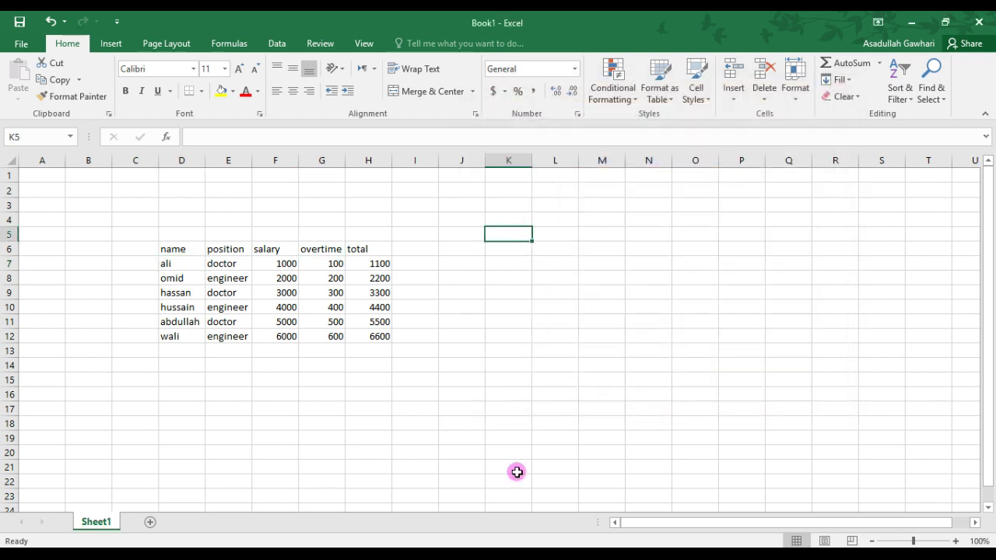
type("2x4")
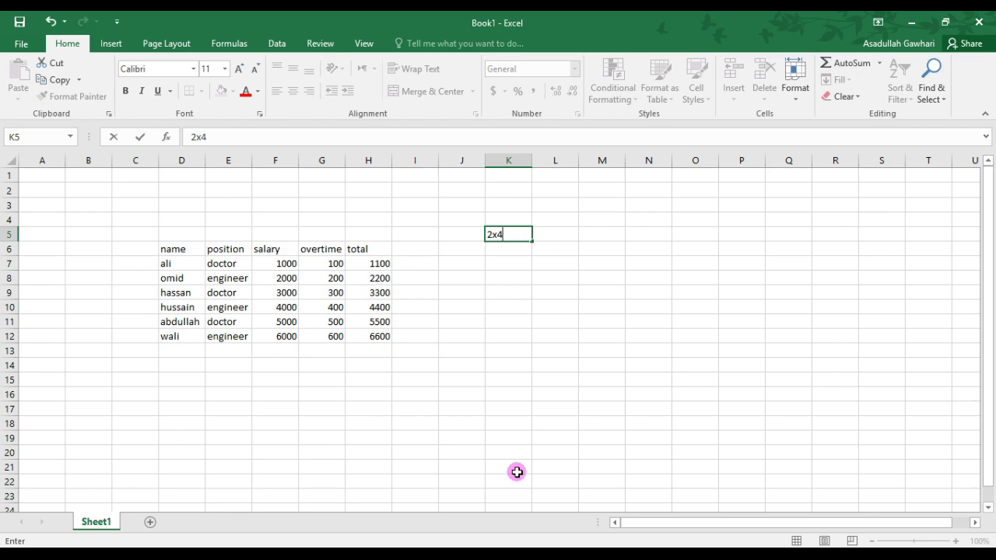
key("shift+Left")
Format the 4 in K5 as a superscript exponent
double_click(504, 234)
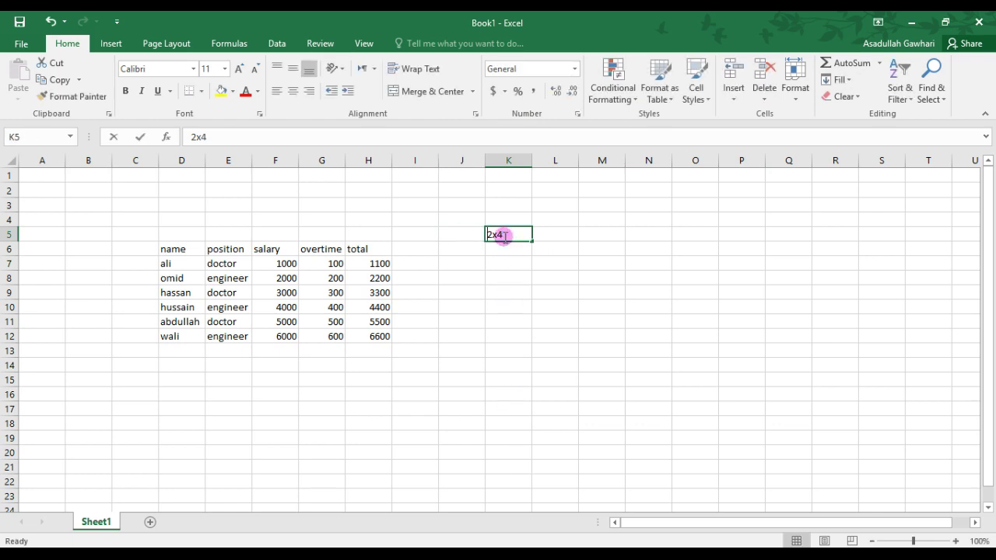
left_click_drag(507, 236, 497, 235)
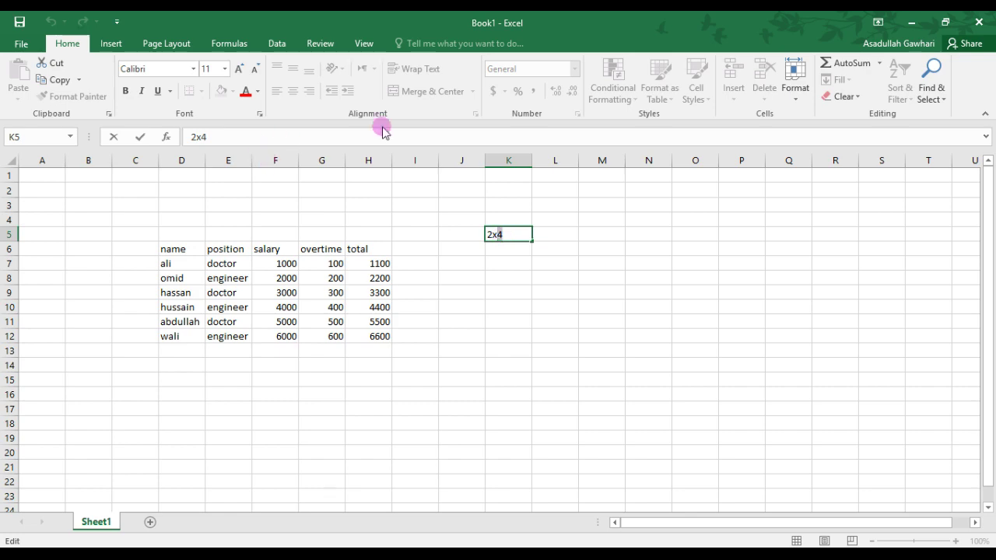
left_click(259, 113)
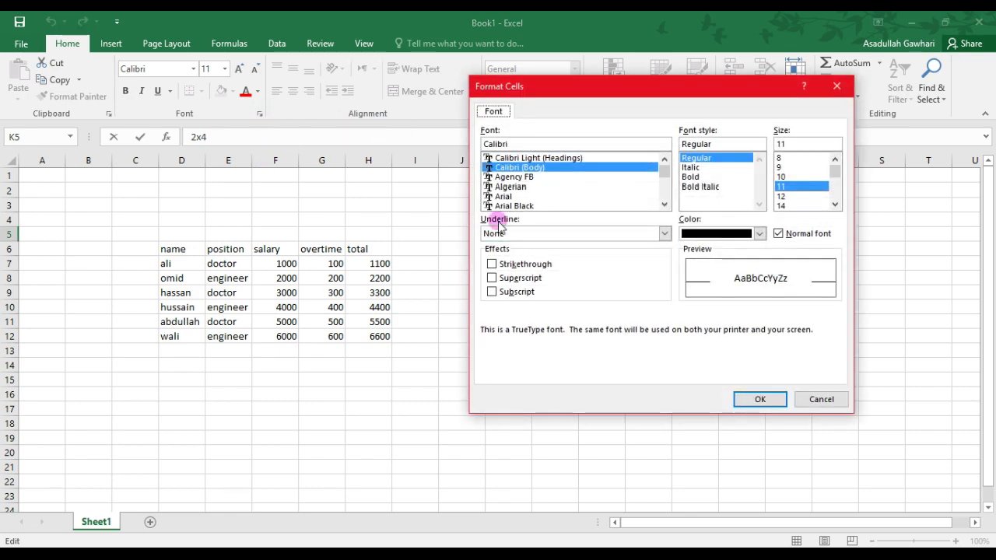
left_click(491, 278)
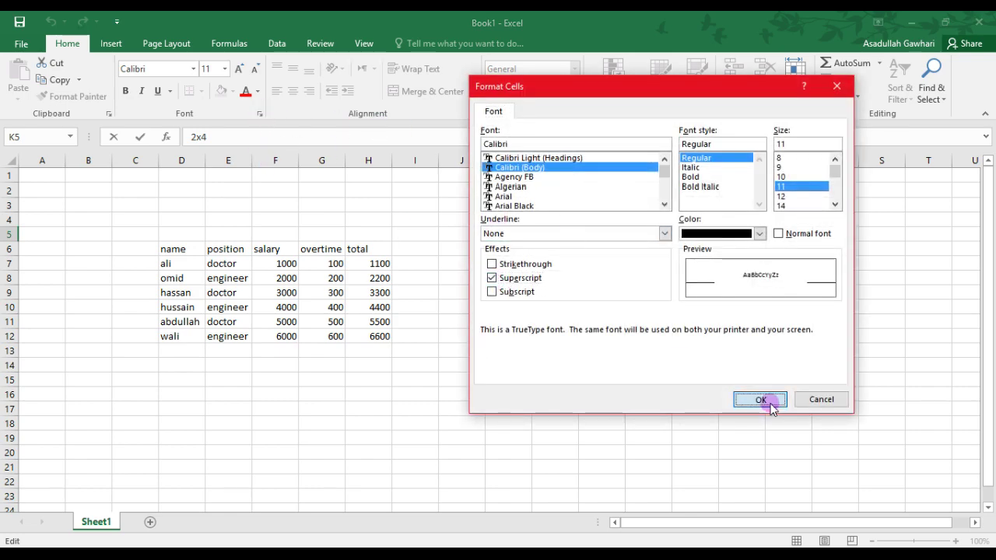
left_click(762, 399)
left_click(528, 279)
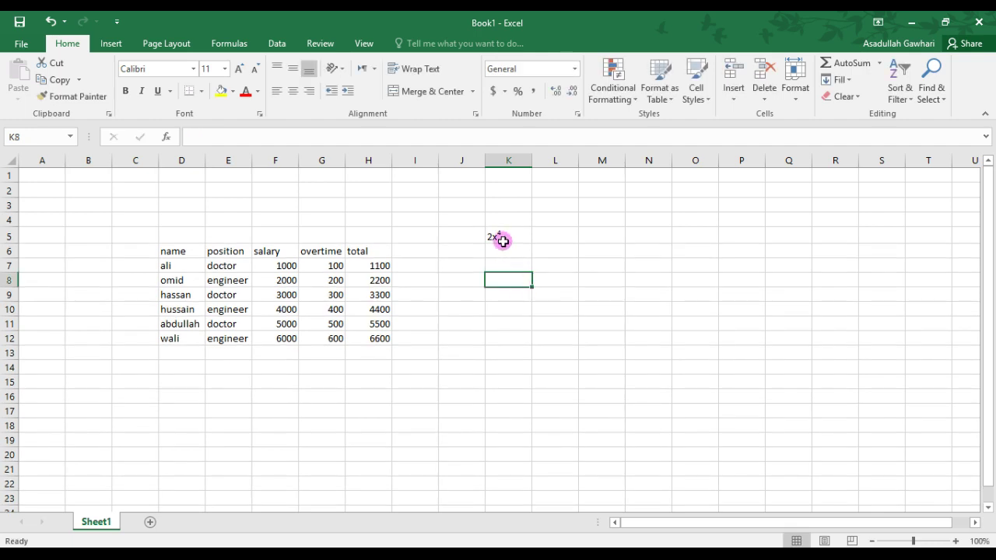
Enter log 10 10 = 1 in K6 with the second 10 as a subscript
left_click(504, 248)
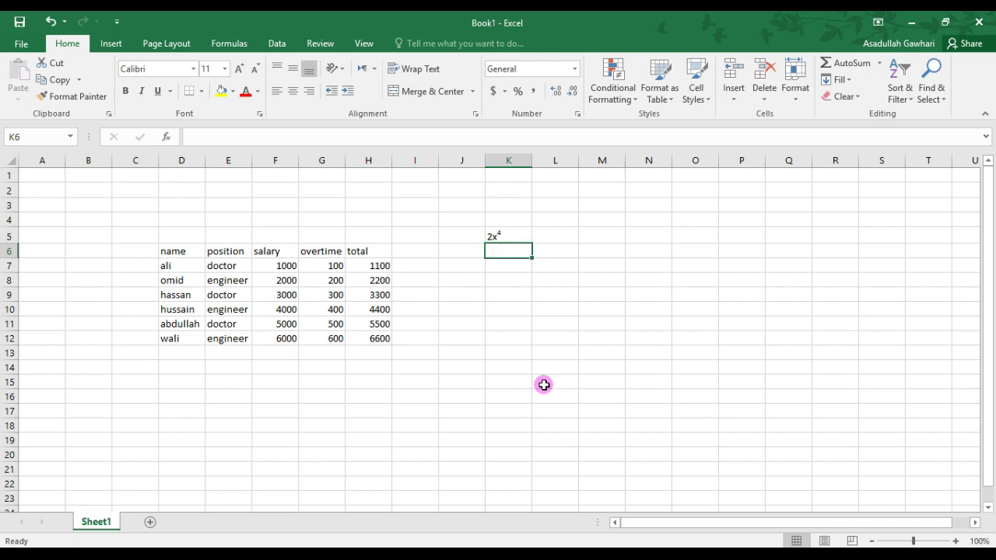
type("log")
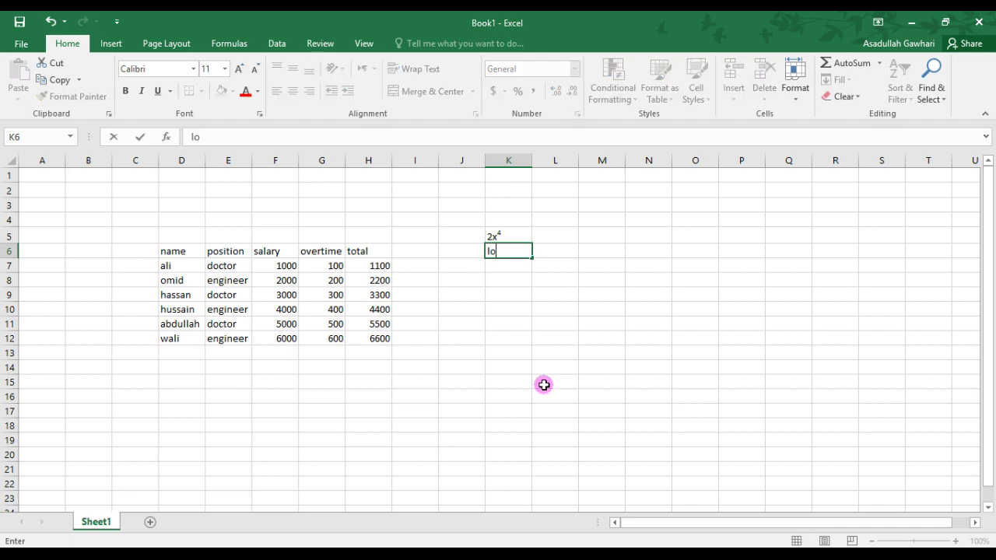
type(" 10 10 = 1")
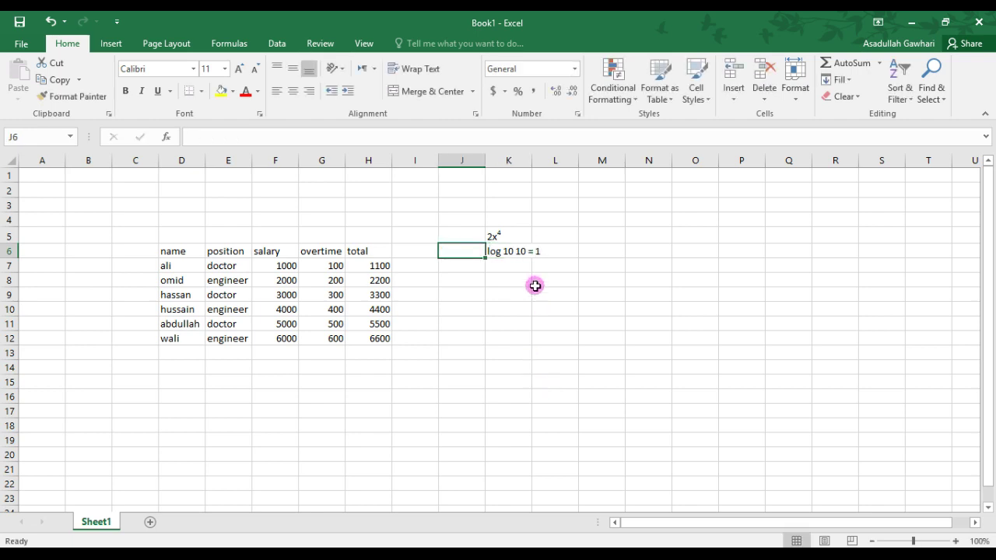
left_click(521, 251)
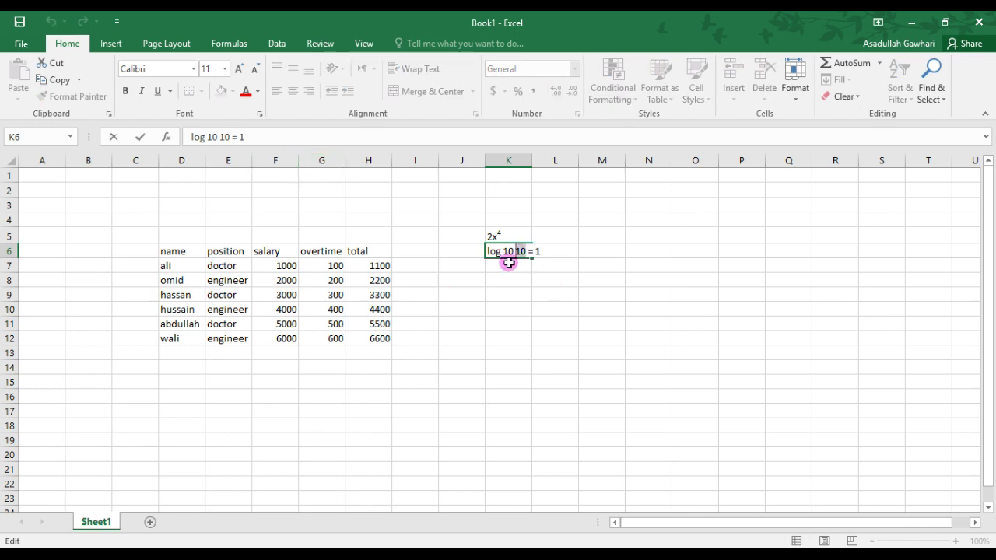
left_click(260, 115)
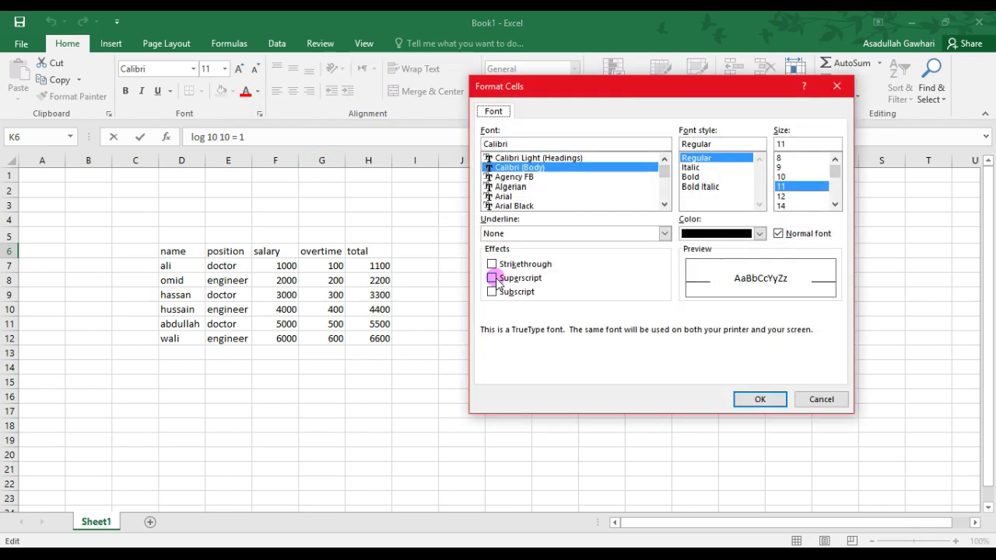
left_click(516, 291)
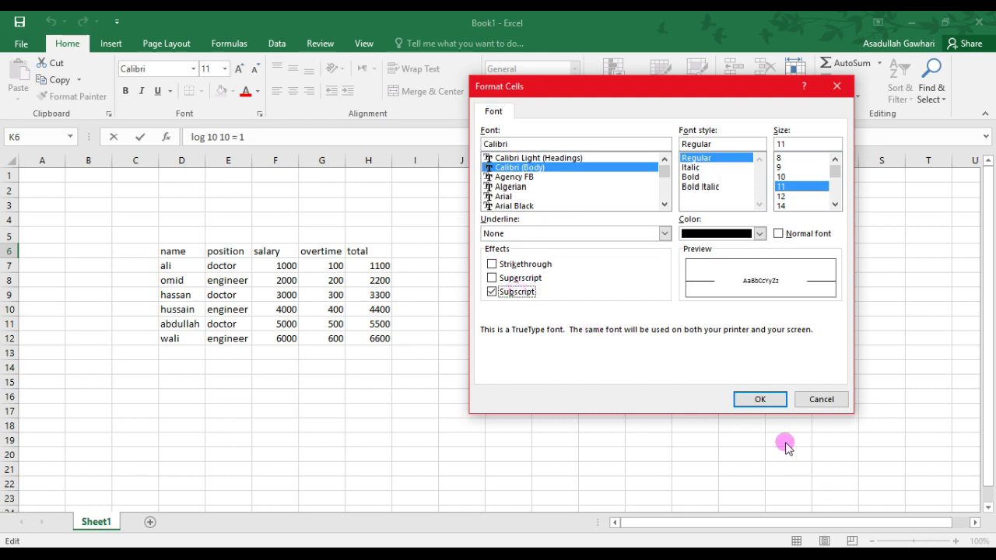
left_click(760, 399)
left_click(627, 332)
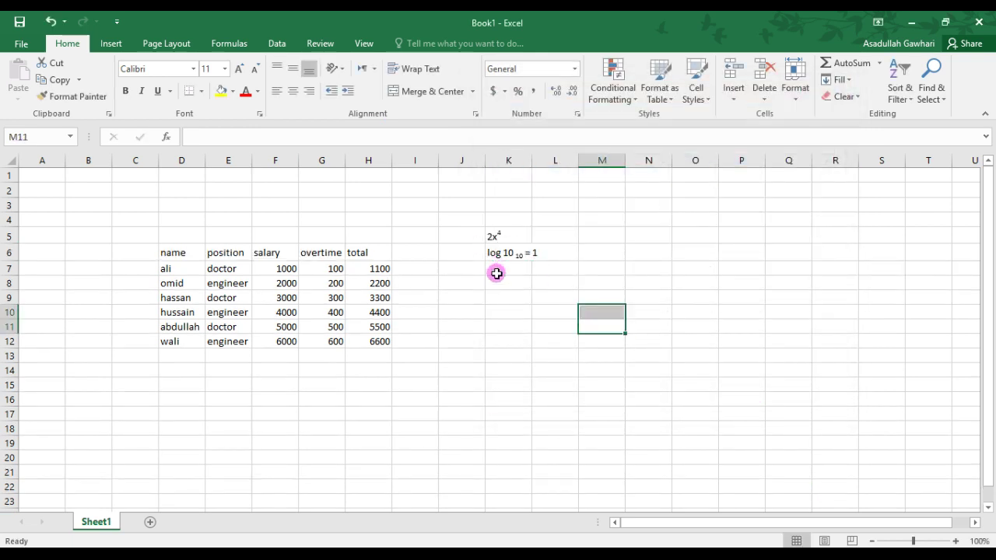
Select D6:H12 and choose a medium dashed blue border line in Format Cells
left_click(187, 253)
left_click_drag(188, 253, 351, 341)
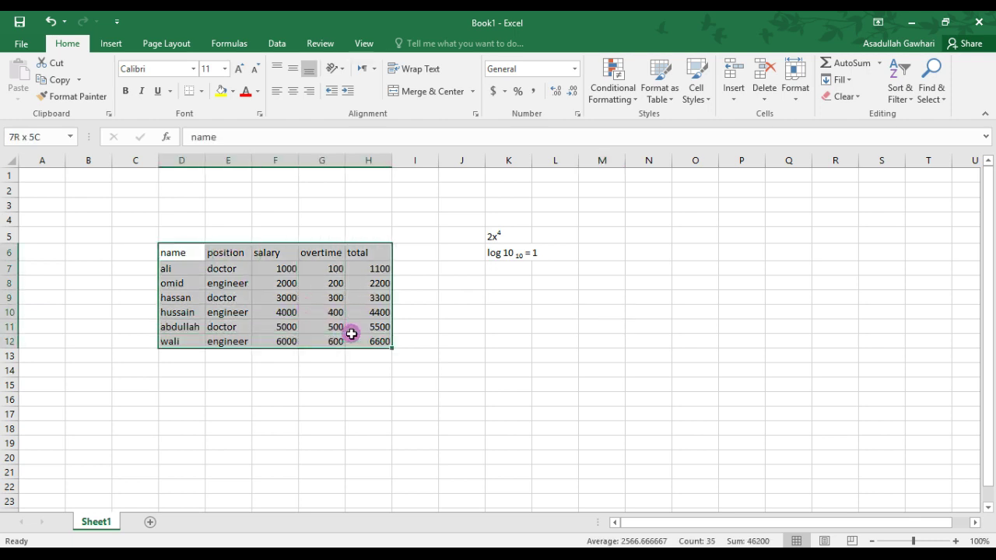
left_click(476, 114)
left_click(588, 111)
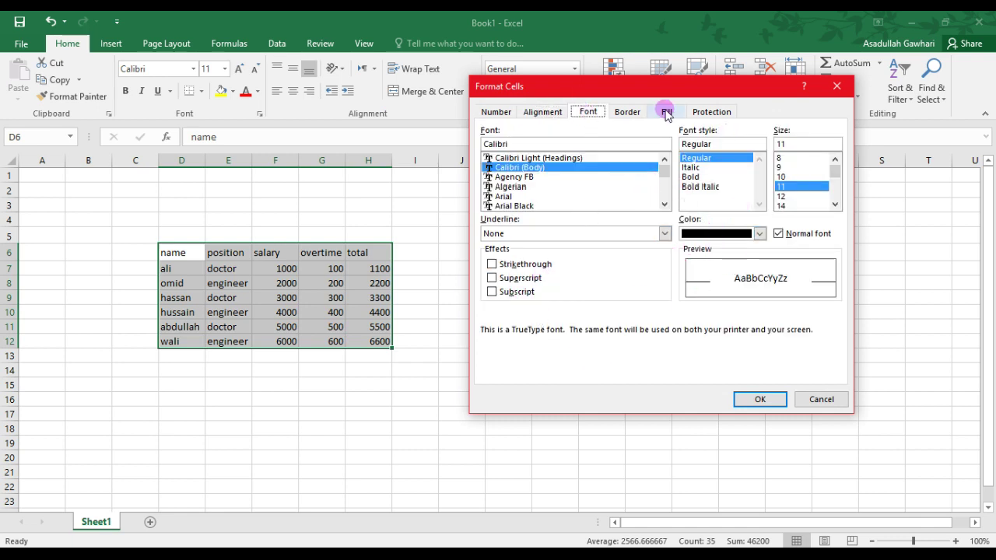
left_click(624, 111)
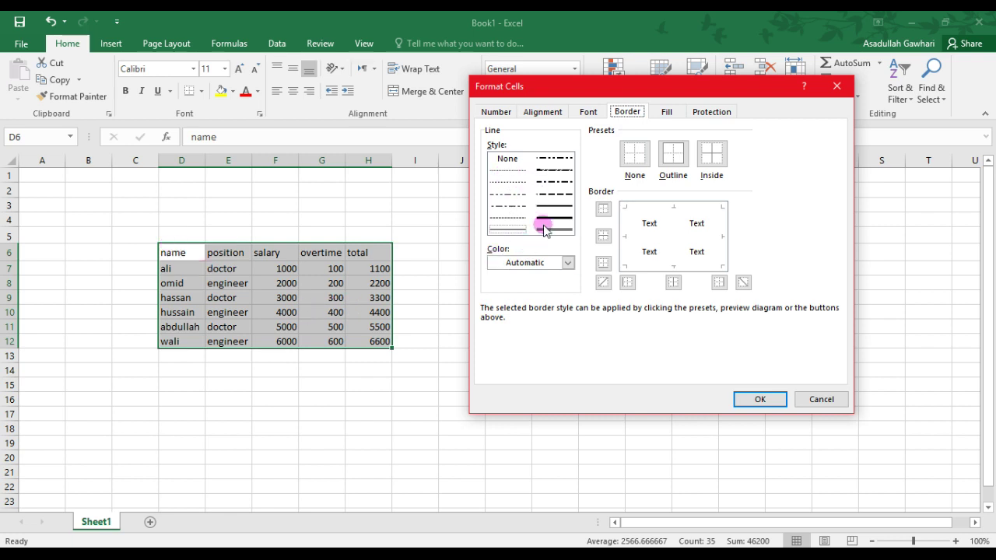
left_click(556, 171)
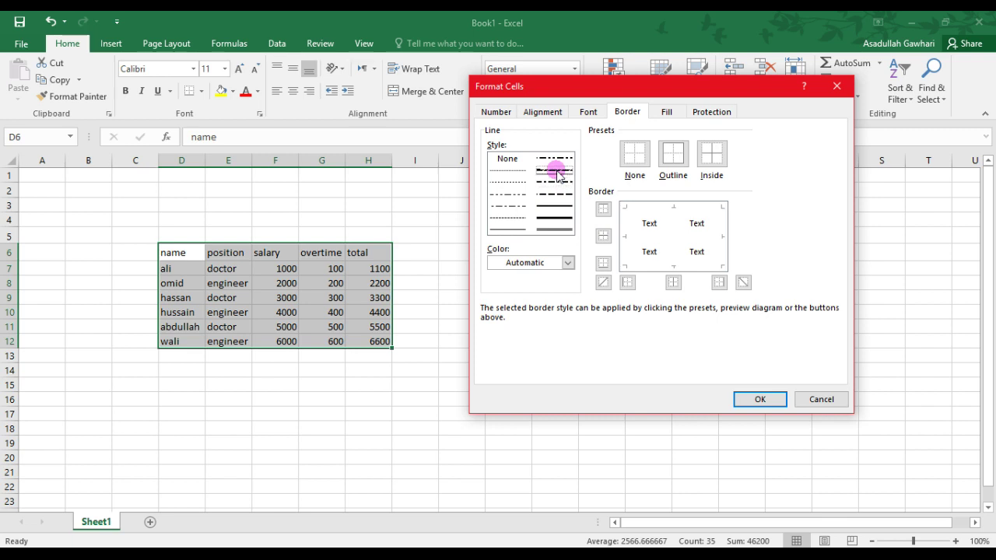
left_click(569, 263)
left_click(508, 396)
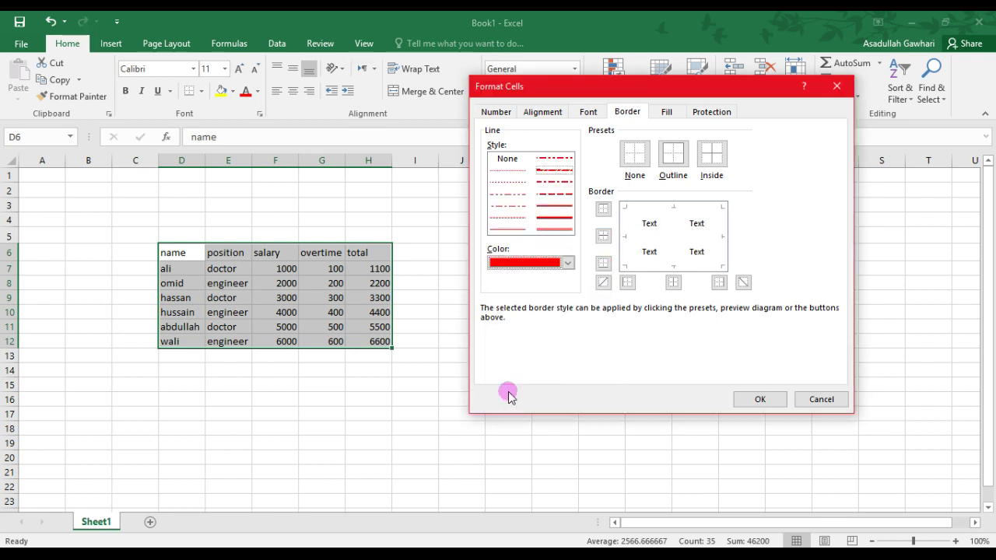
left_click(568, 265)
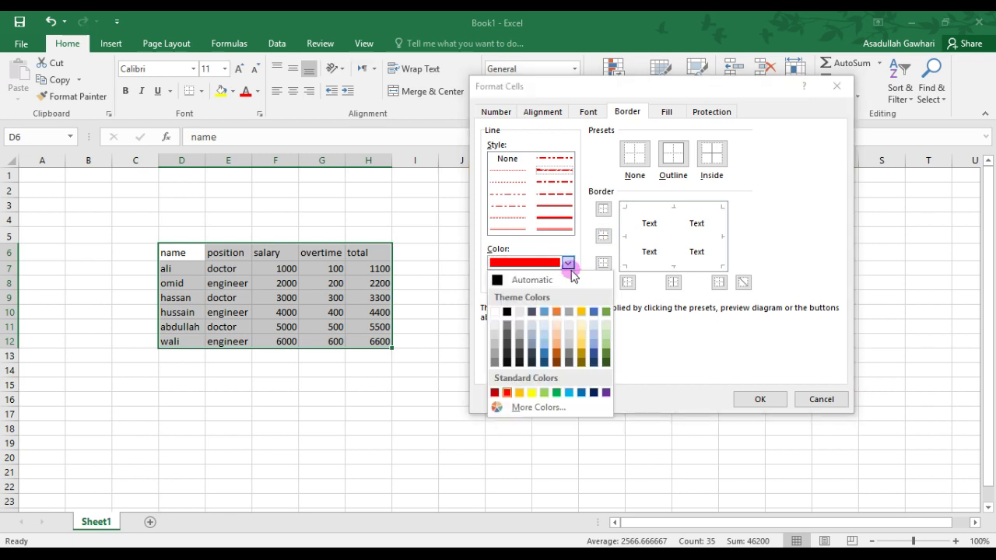
left_click(581, 392)
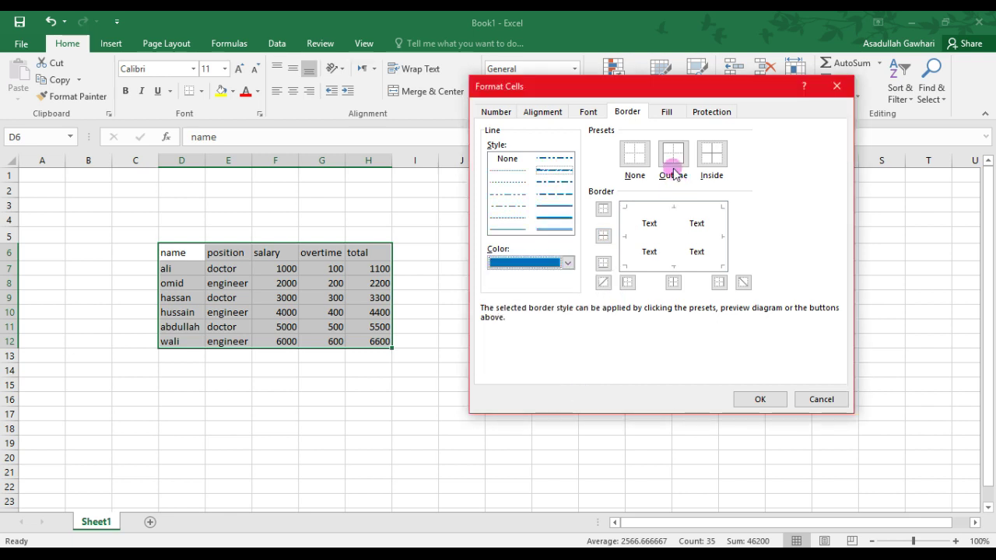
Apply the dashed blue borders to all outer and inner lines, then undo them
left_click(603, 208)
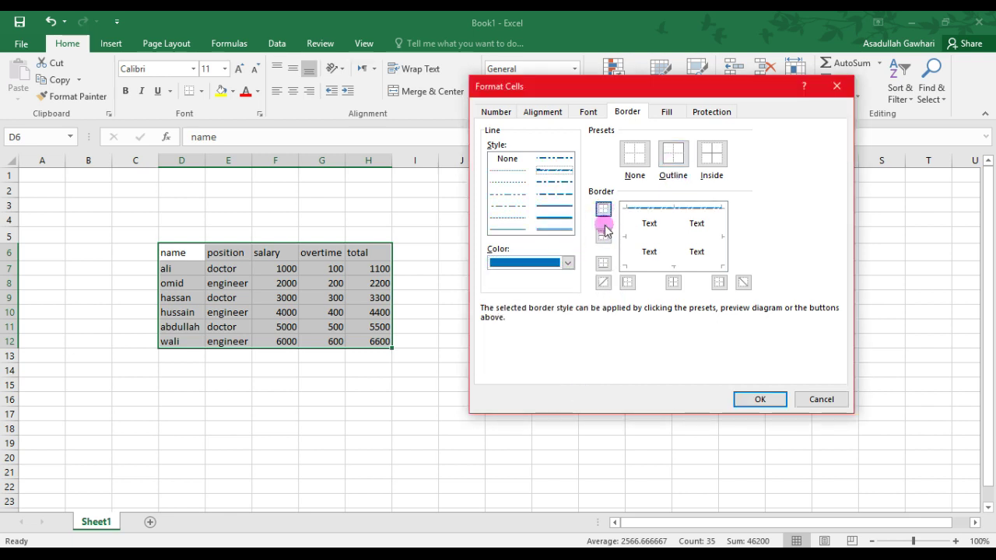
left_click(603, 265)
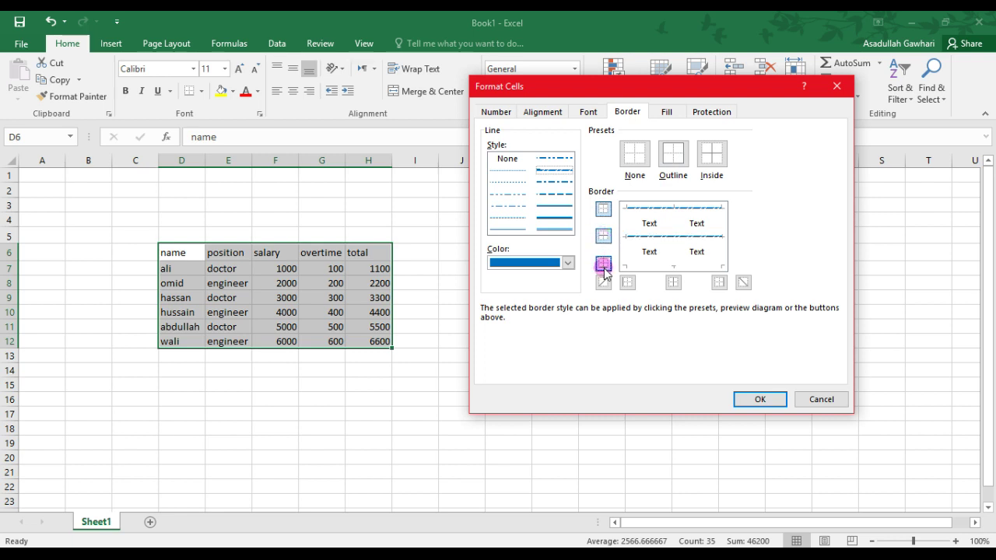
left_click(603, 284)
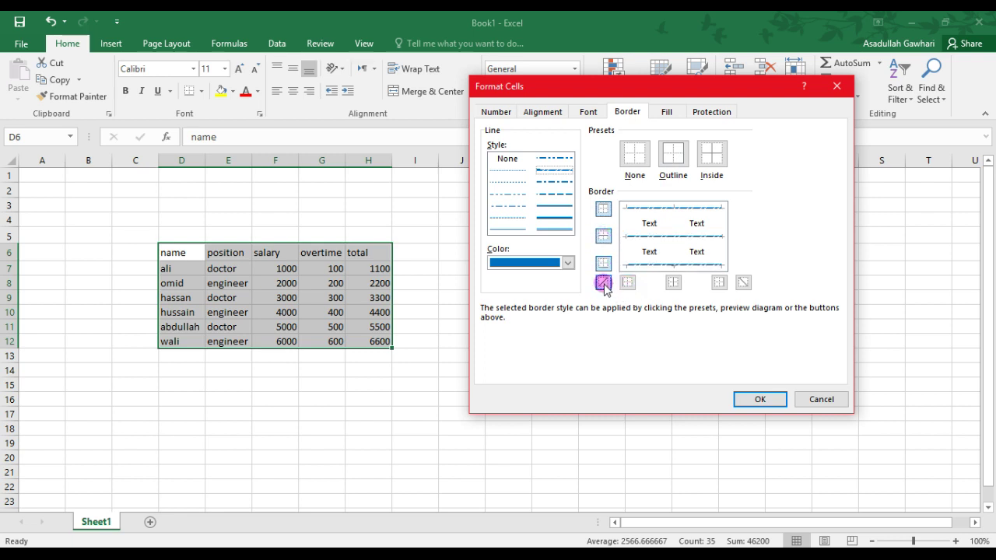
left_click(627, 283)
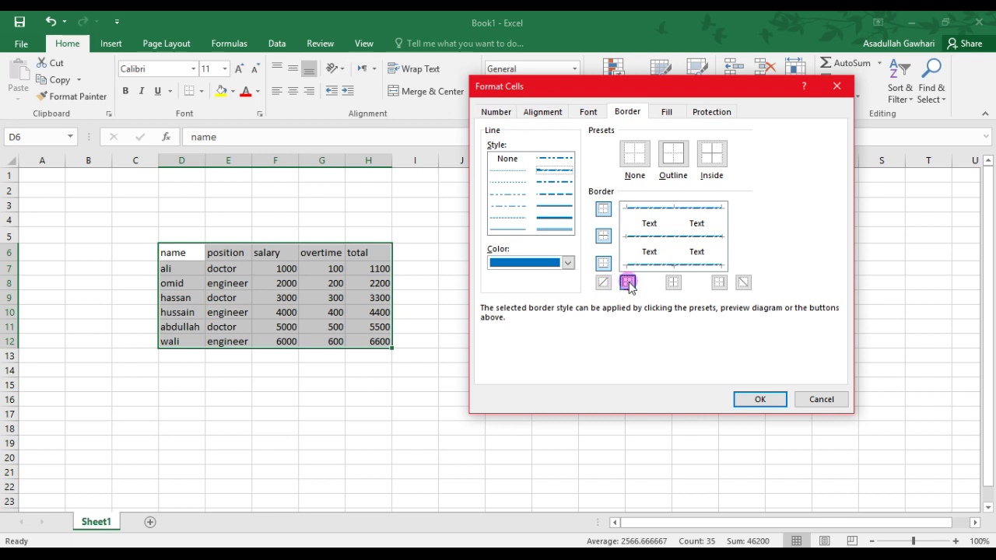
left_click(673, 283)
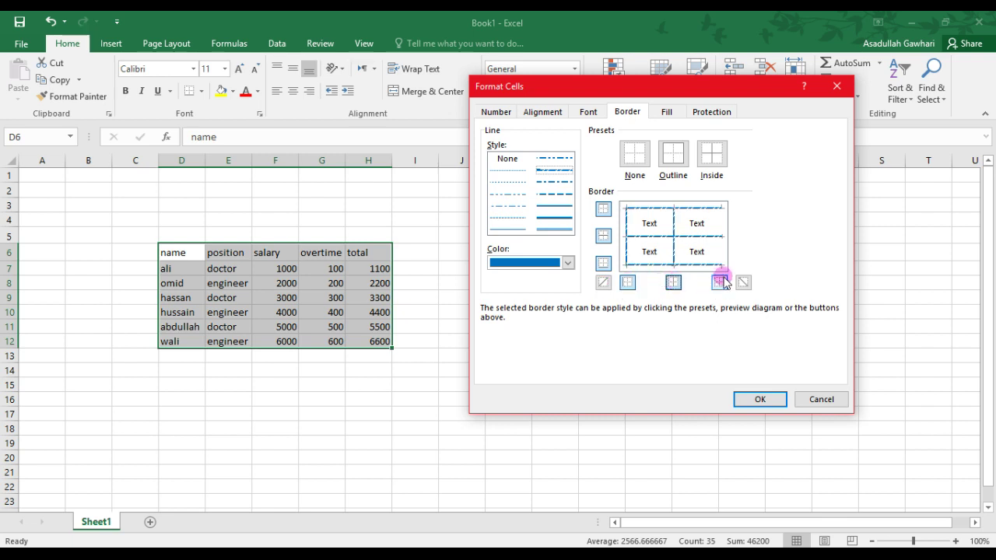
left_click(754, 399)
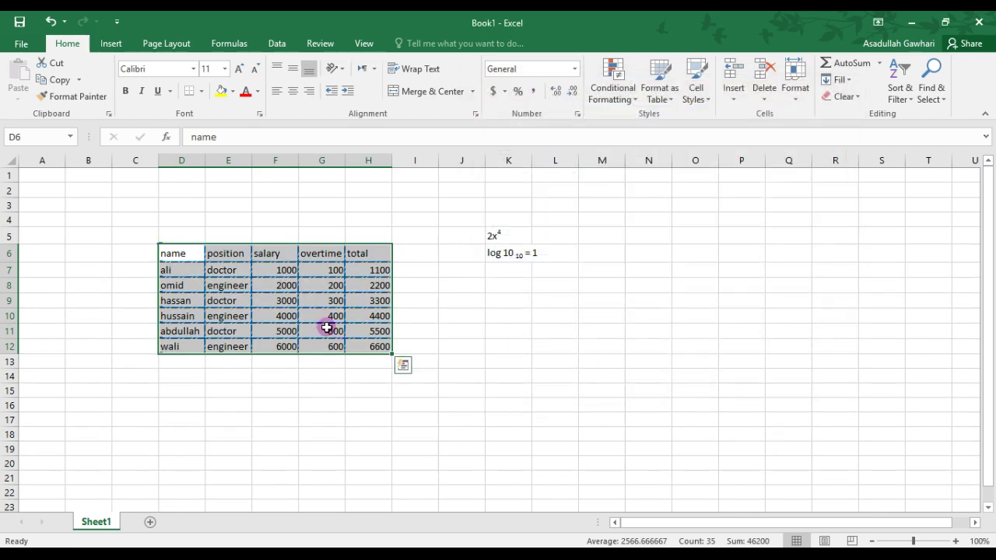
left_click(285, 296)
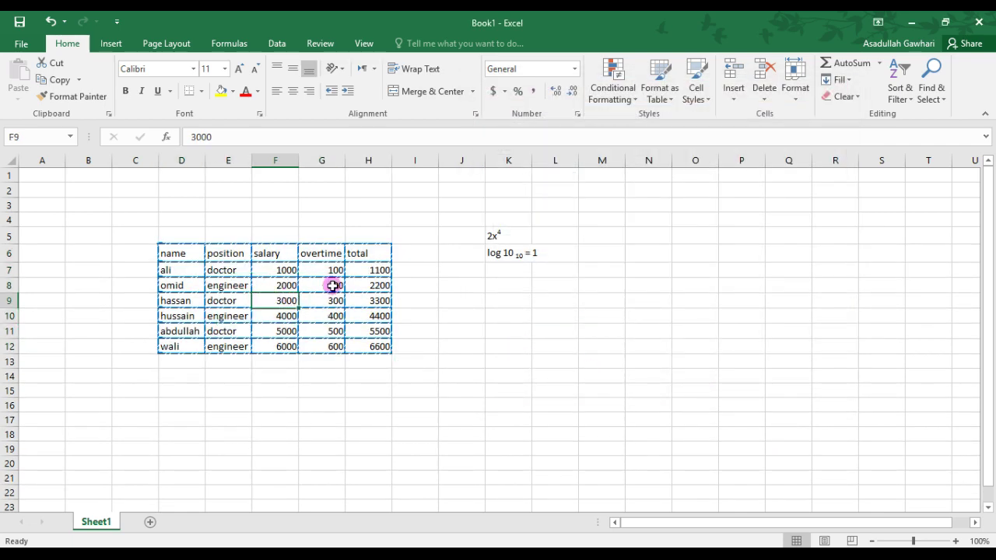
key("ctrl+z")
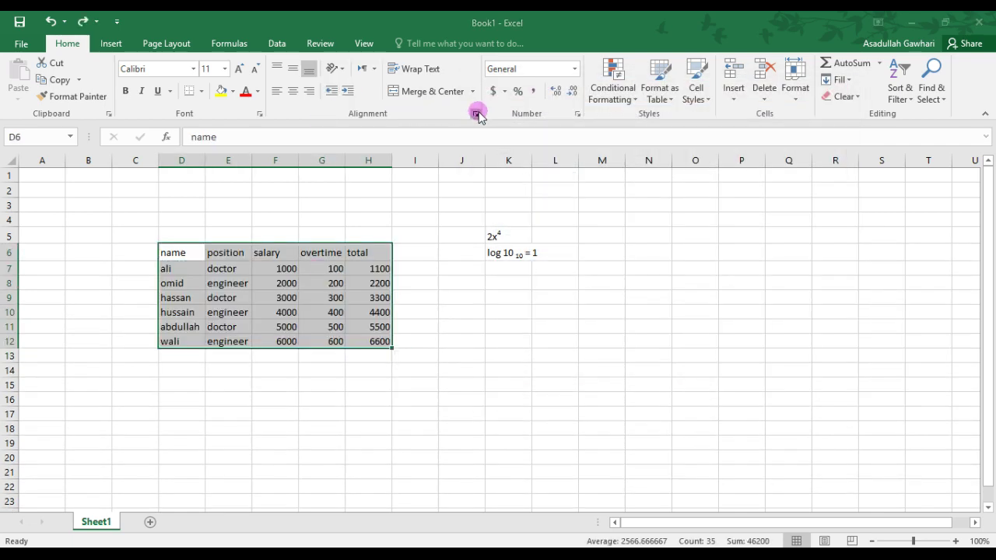
Fill the table with light blue, then undo the fill
left_click(476, 114)
left_click(626, 113)
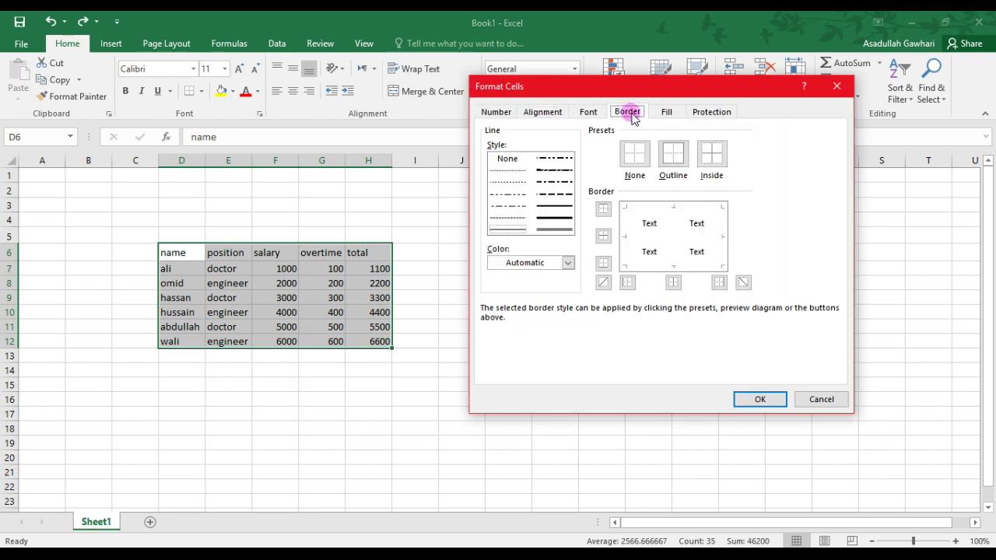
left_click(667, 113)
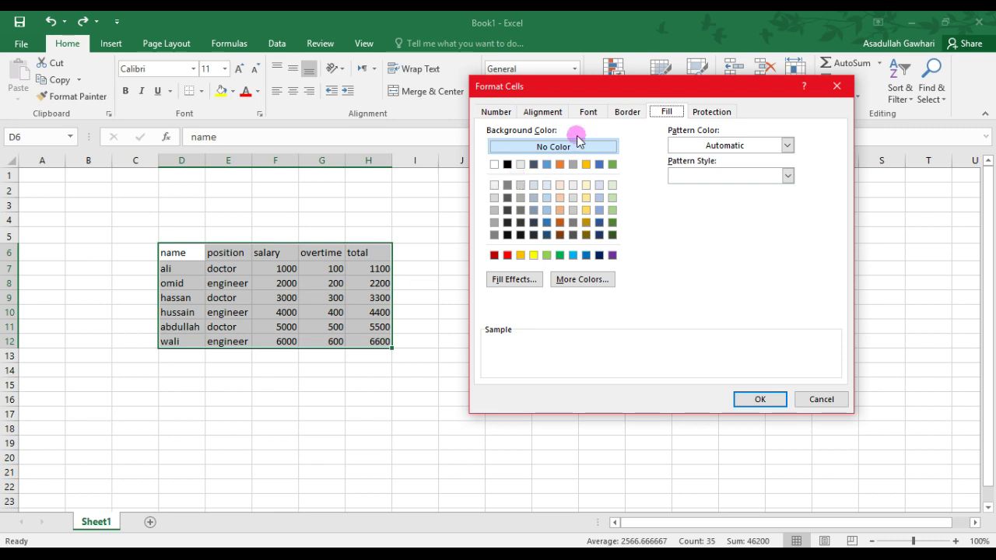
left_click(546, 197)
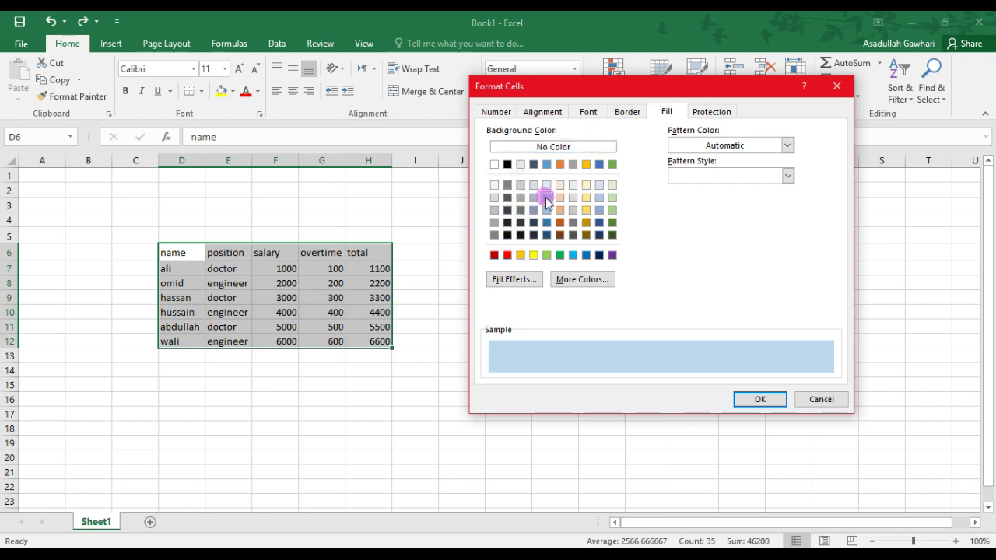
left_click(756, 399)
left_click(308, 300)
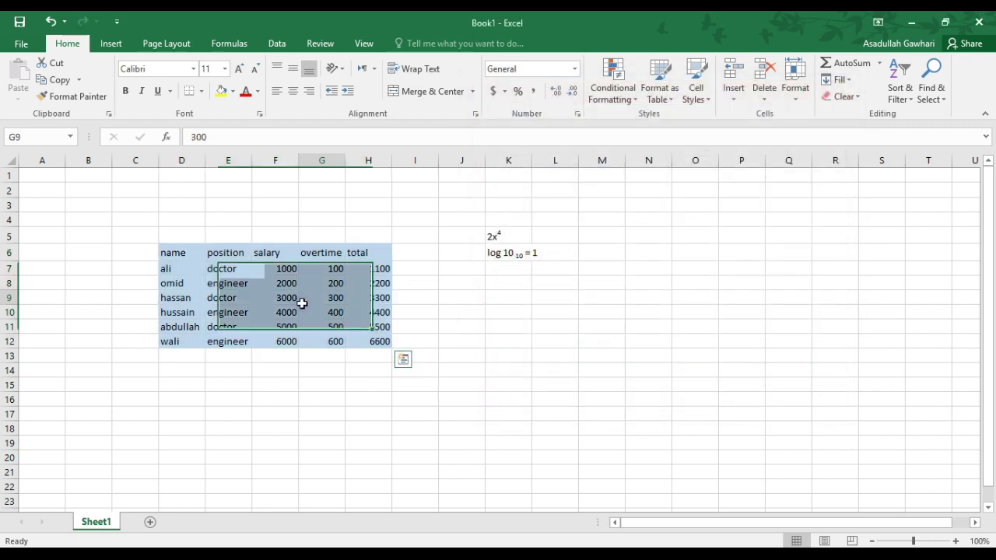
key("ctrl+a")
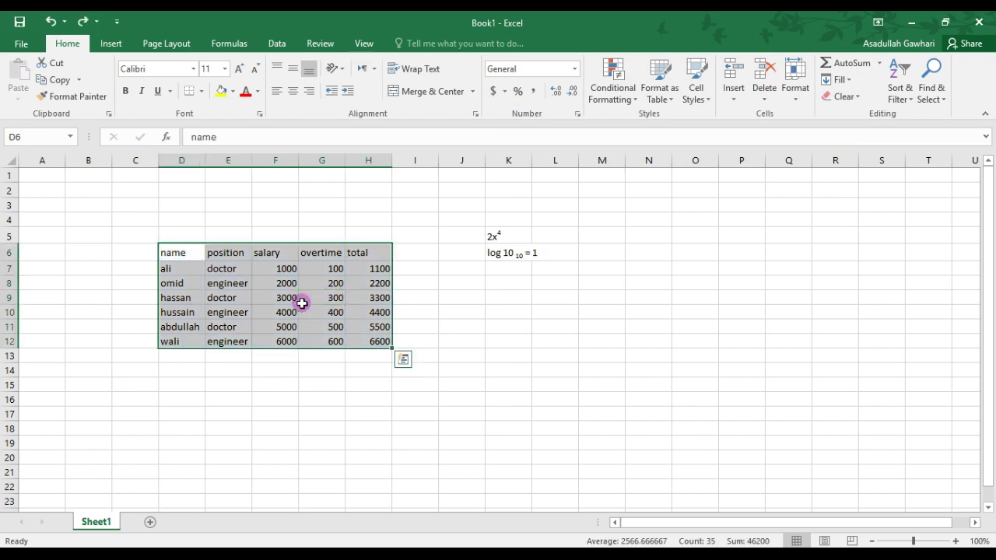
Set up a two-colour gradient fill from yellow to green
left_click(579, 115)
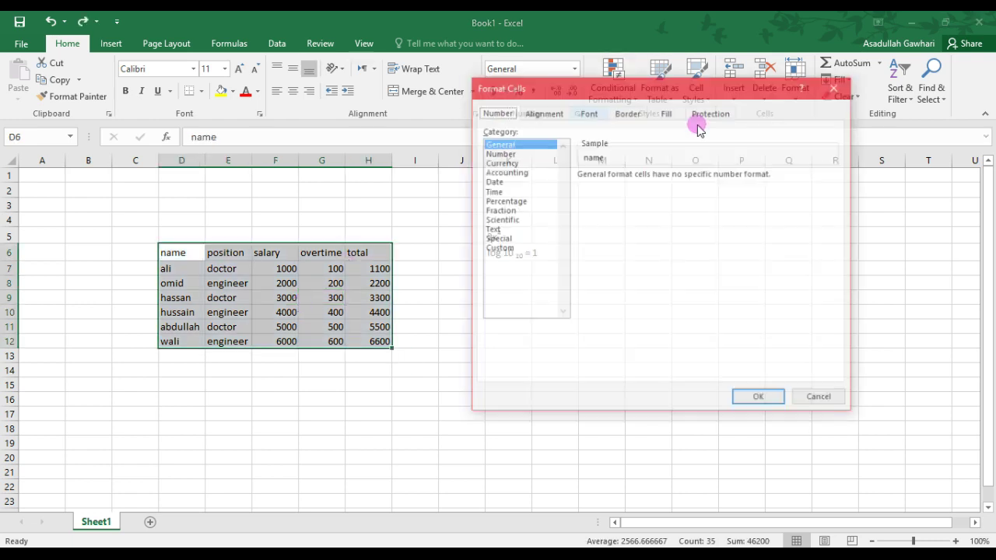
left_click(662, 111)
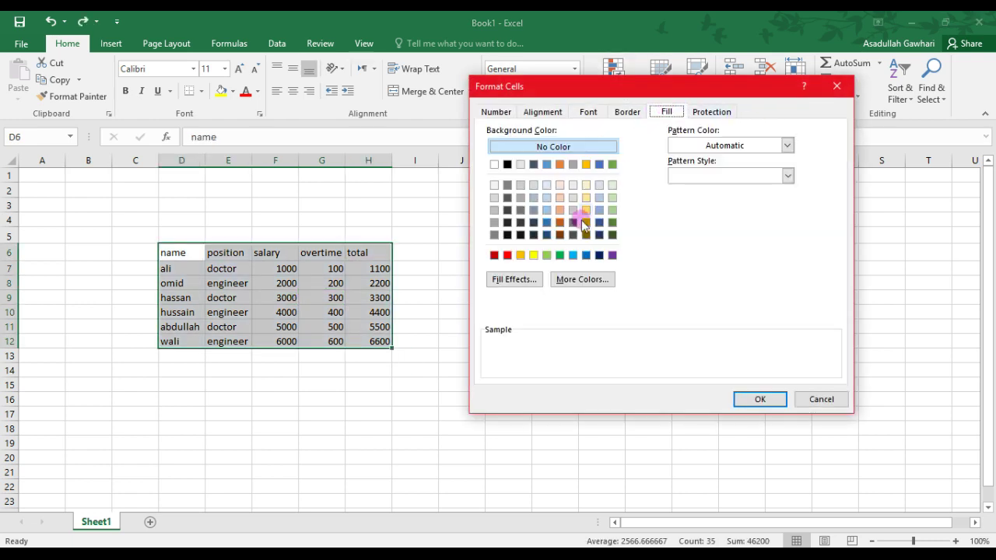
left_click(526, 281)
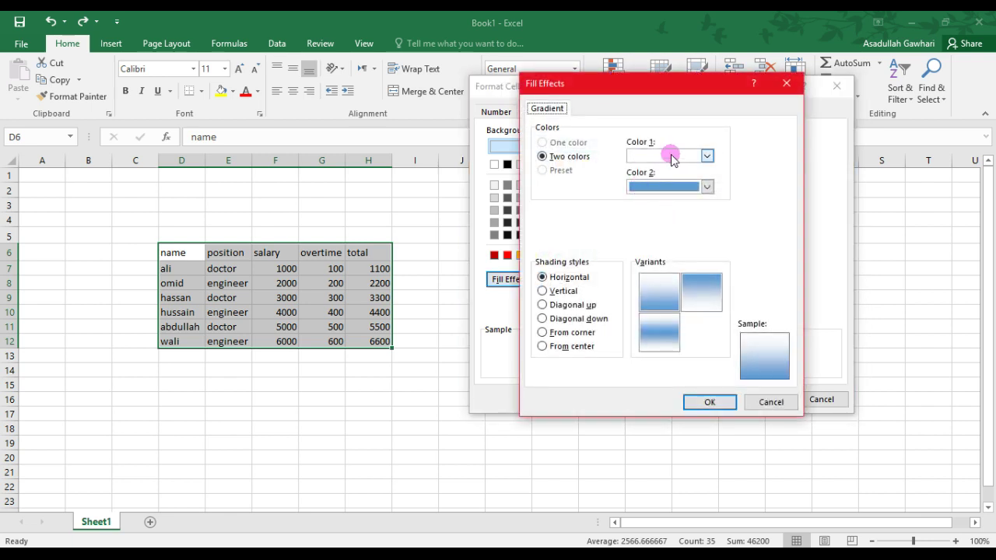
left_click(671, 156)
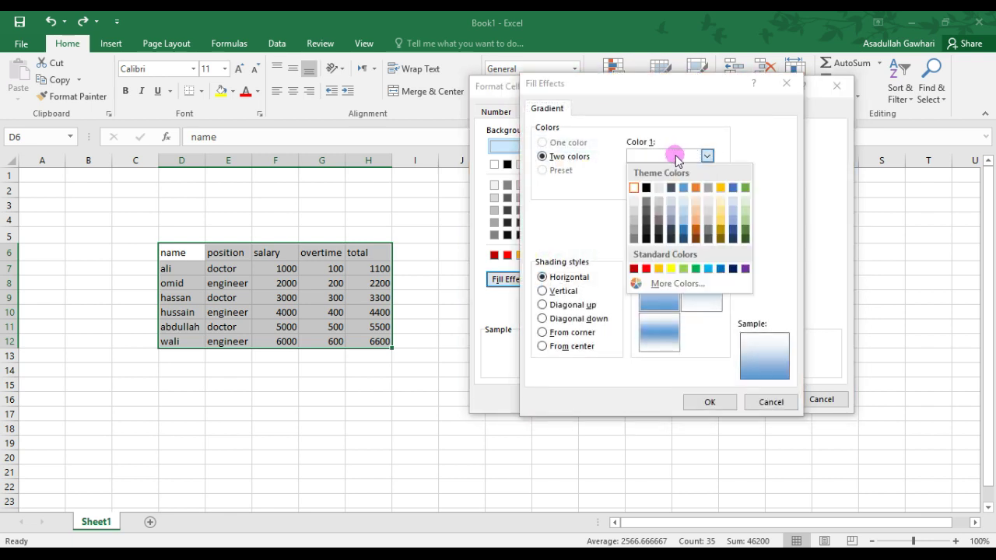
left_click(671, 269)
left_click(707, 186)
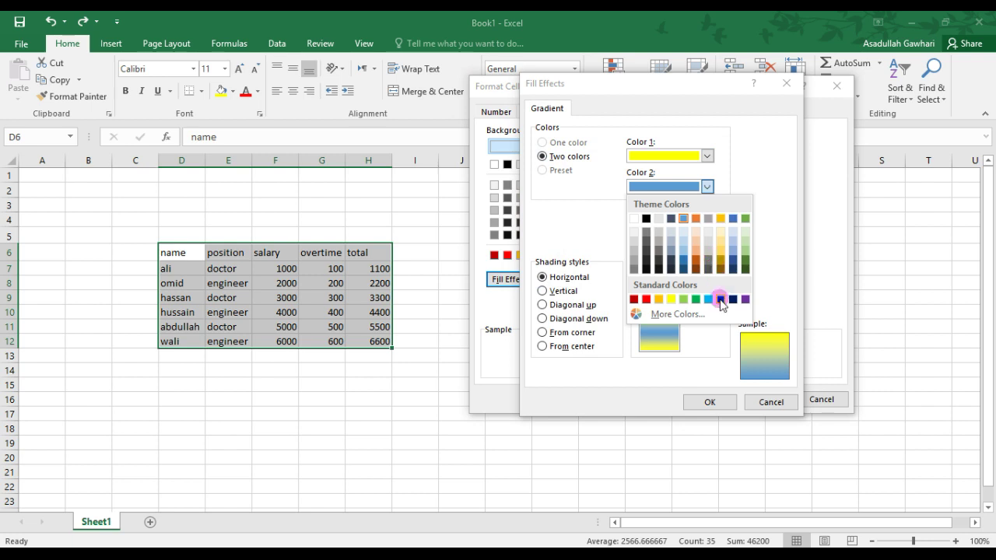
left_click(696, 300)
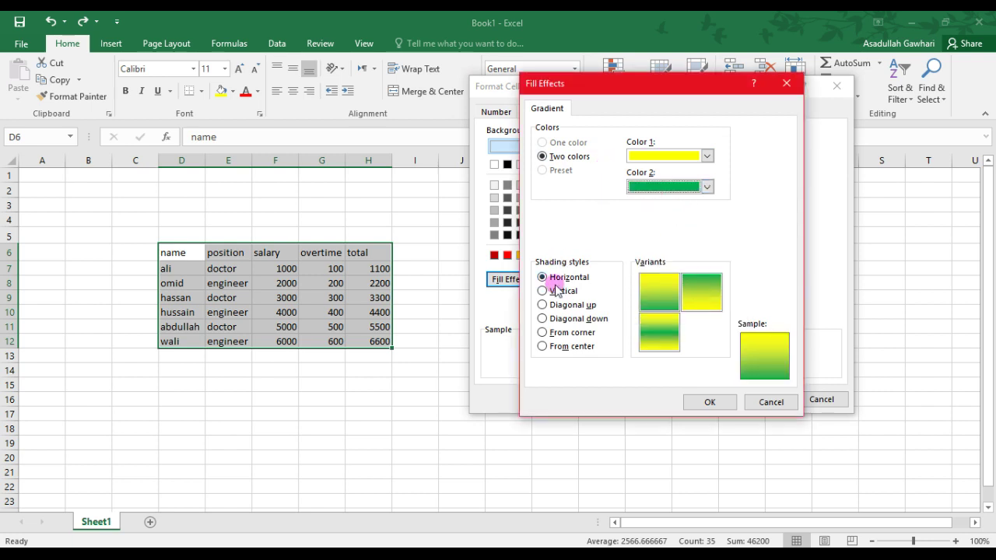
left_click(683, 299)
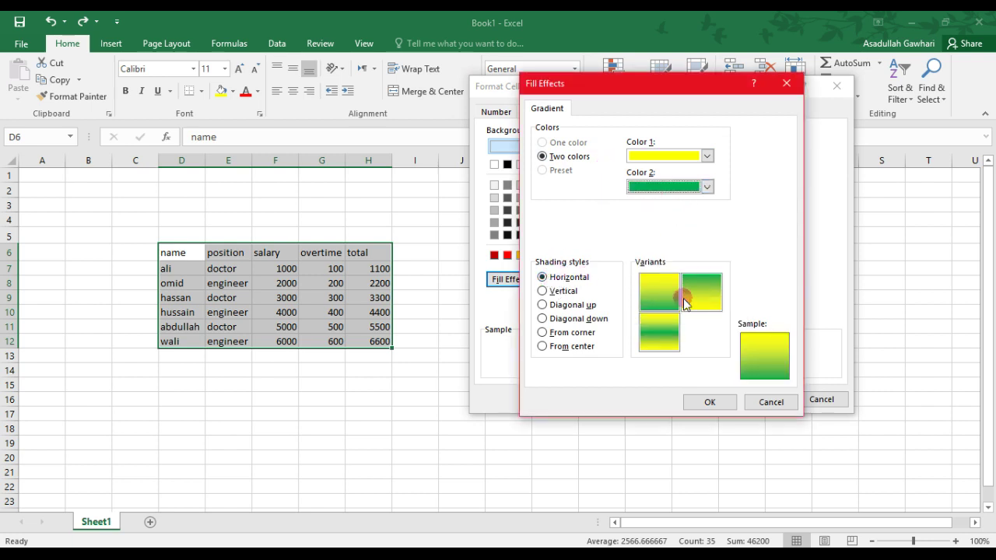
Choose the From center shading style and apply the gradient to D6:H12
left_click(543, 290)
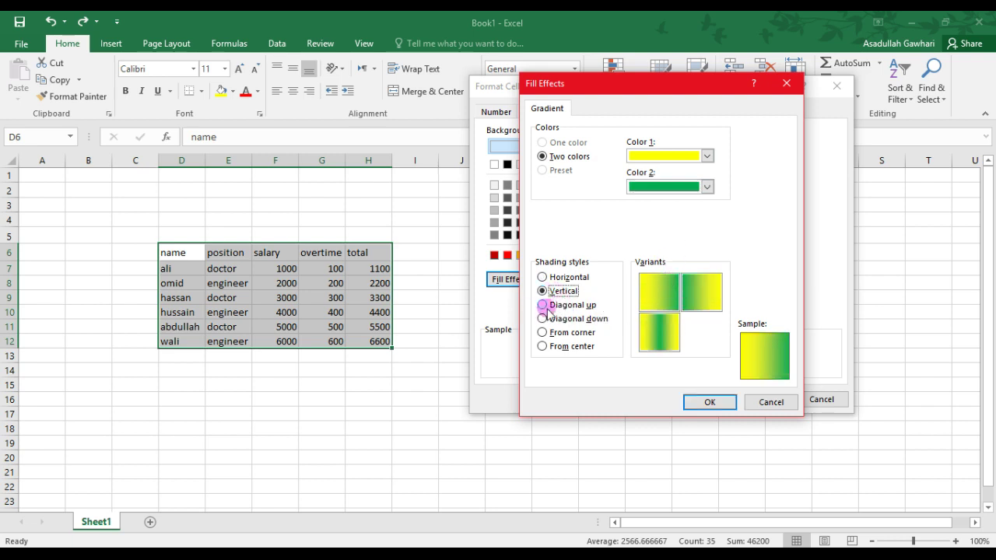
left_click(543, 304)
left_click(542, 318)
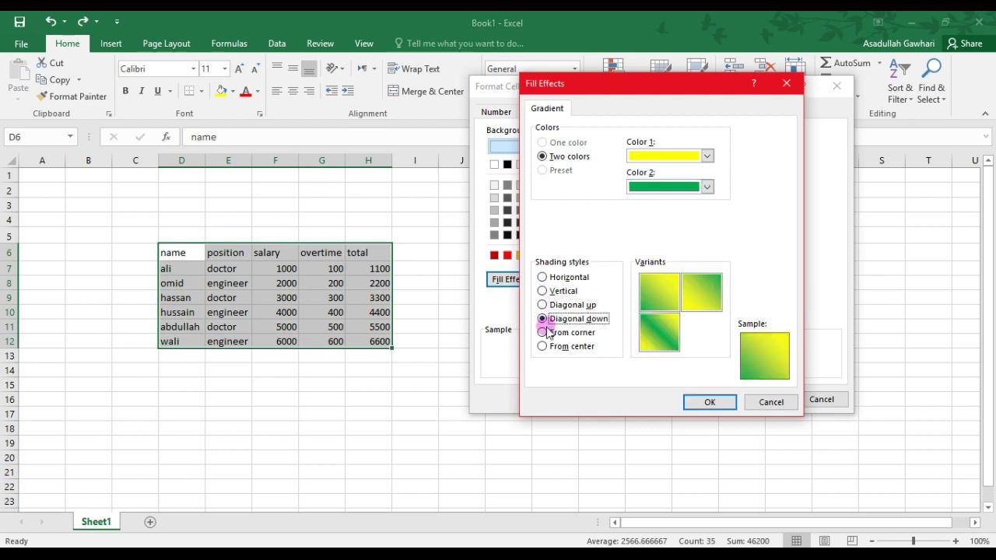
left_click(542, 333)
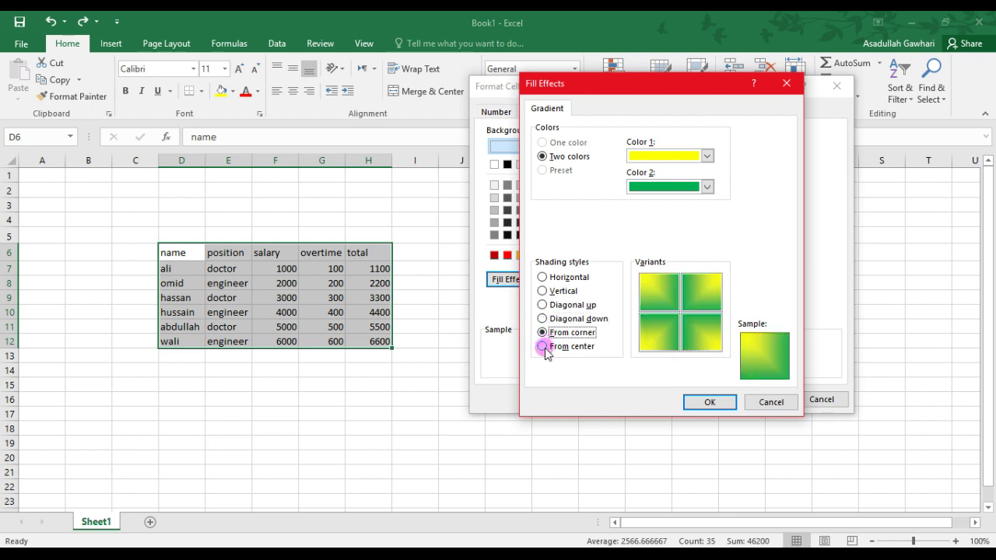
left_click(542, 346)
left_click(704, 402)
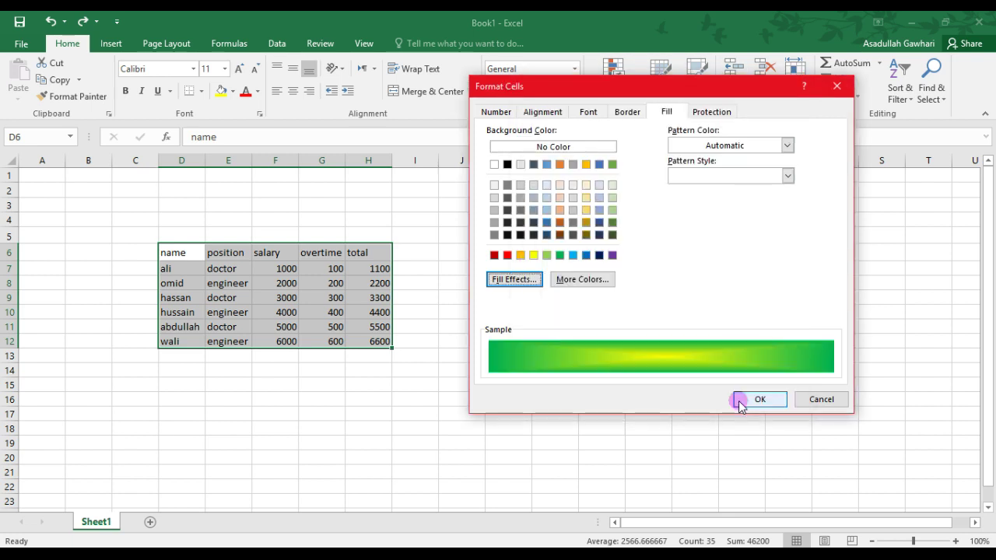
left_click(757, 400)
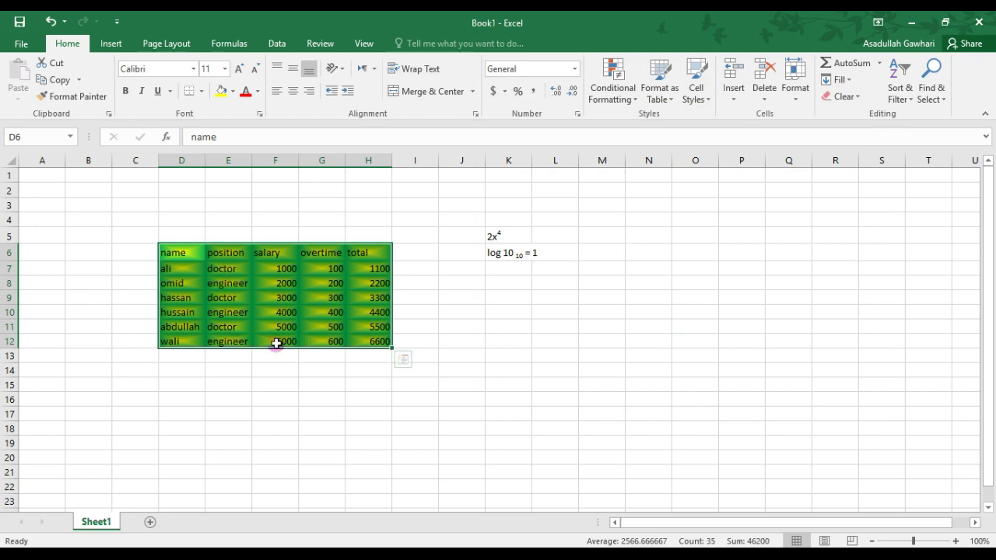
left_click(577, 114)
left_click(663, 111)
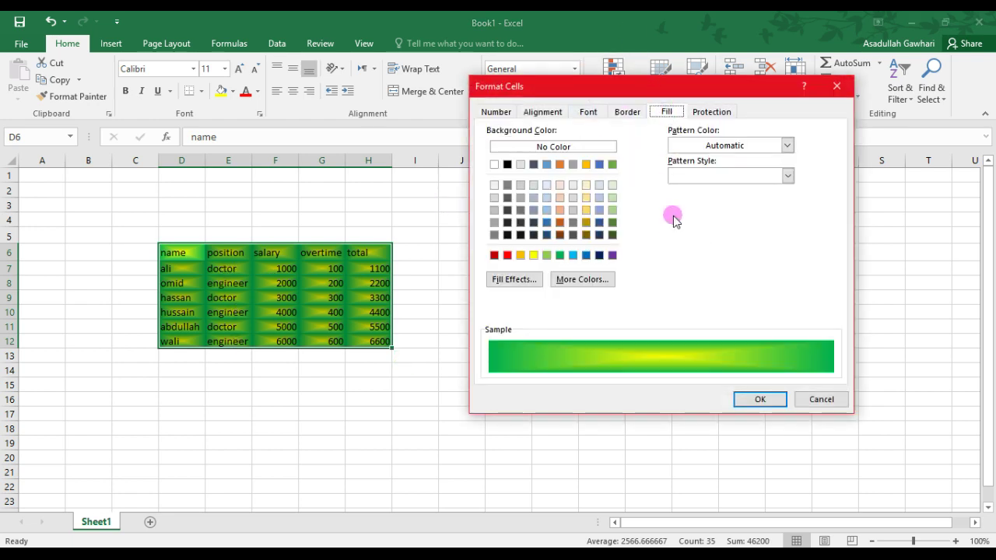
left_click(529, 280)
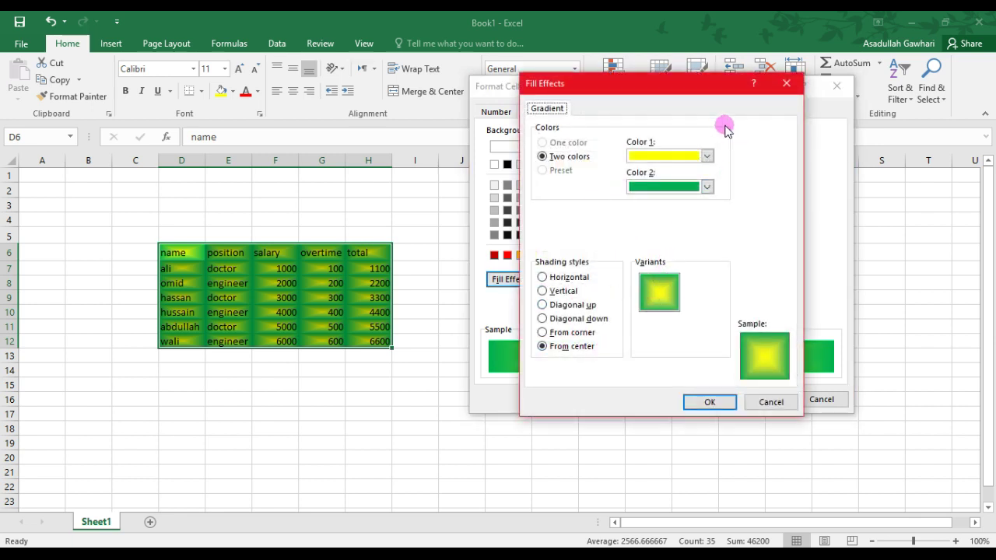
left_click(786, 83)
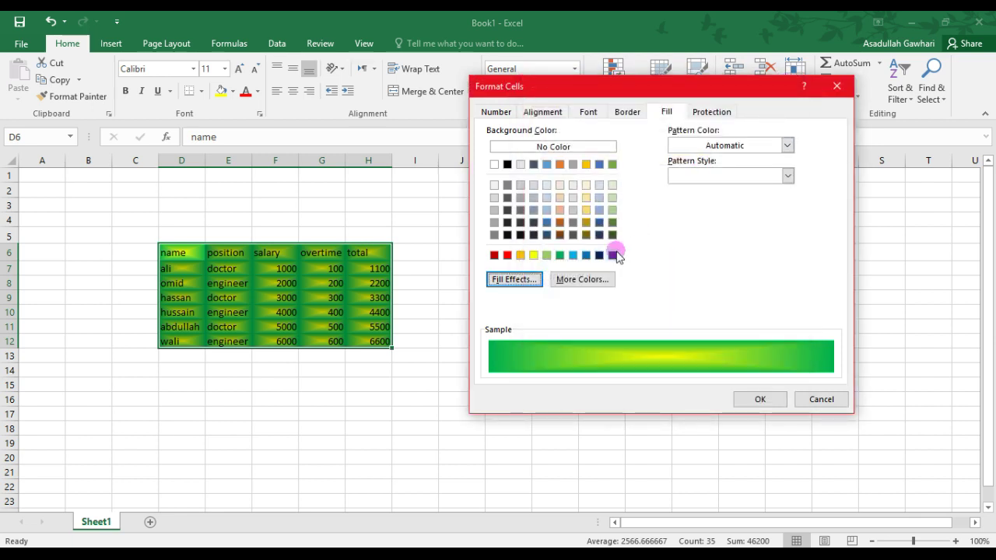
left_click(582, 280)
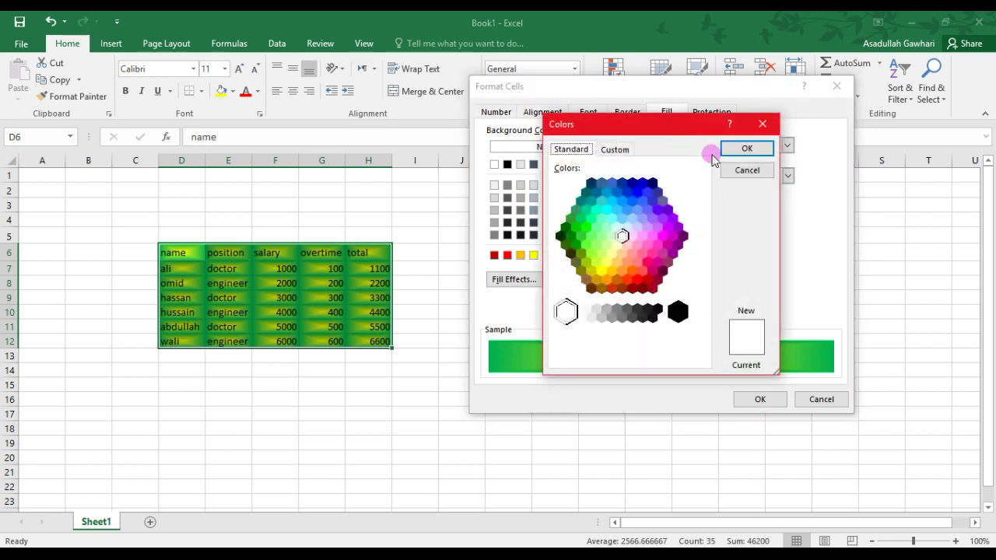
left_click(761, 126)
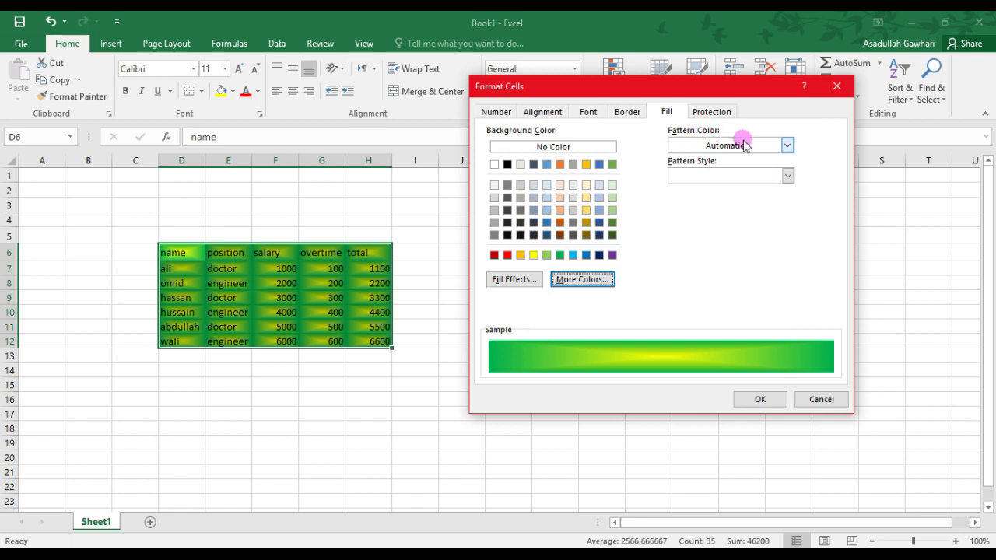
left_click(746, 144)
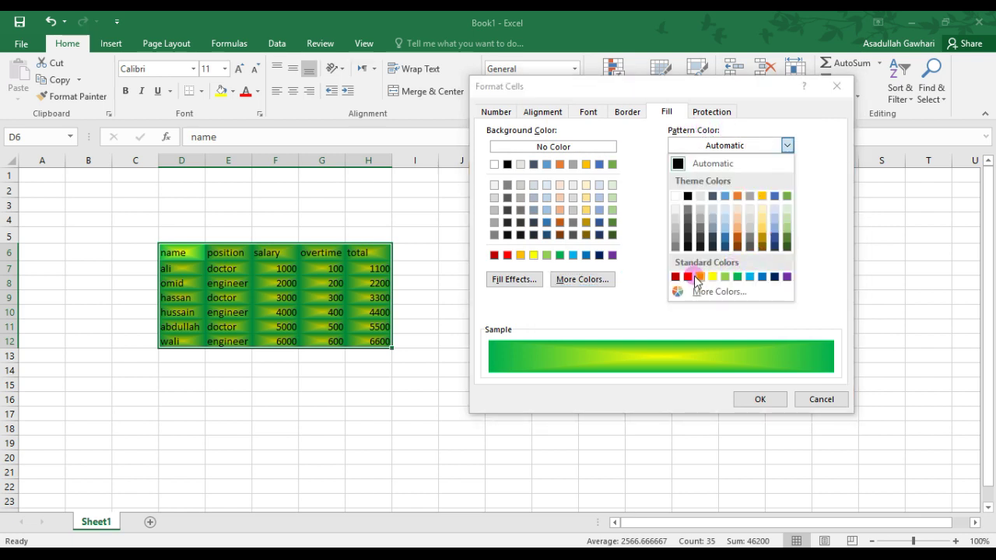
left_click(687, 276)
left_click(787, 176)
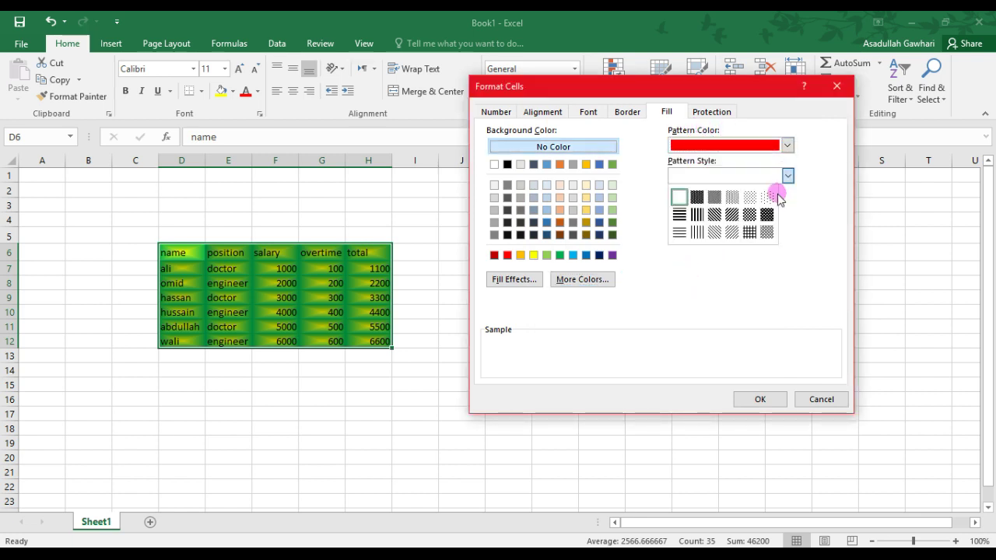
left_click(748, 232)
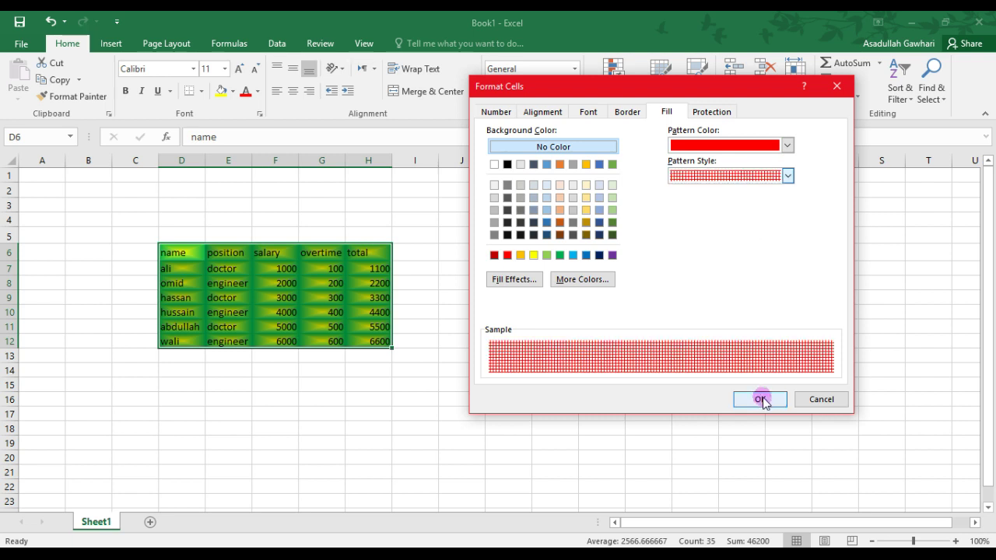
left_click(545, 197)
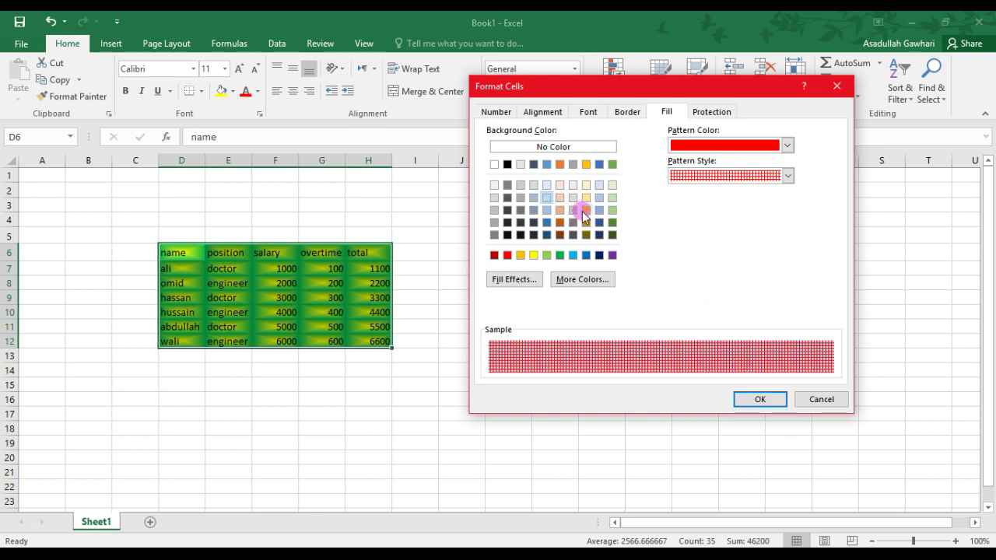
left_click(521, 256)
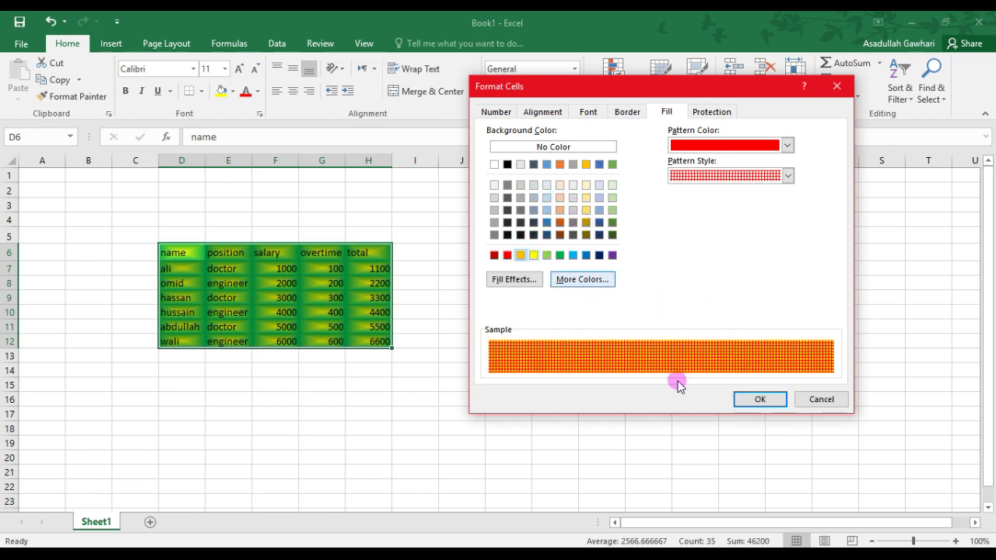
left_click(756, 399)
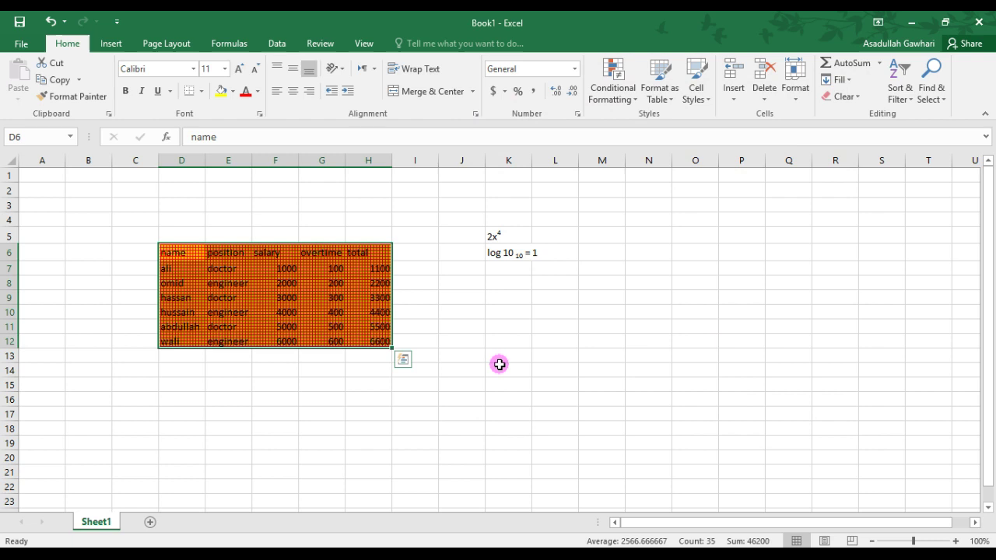
left_click(276, 304)
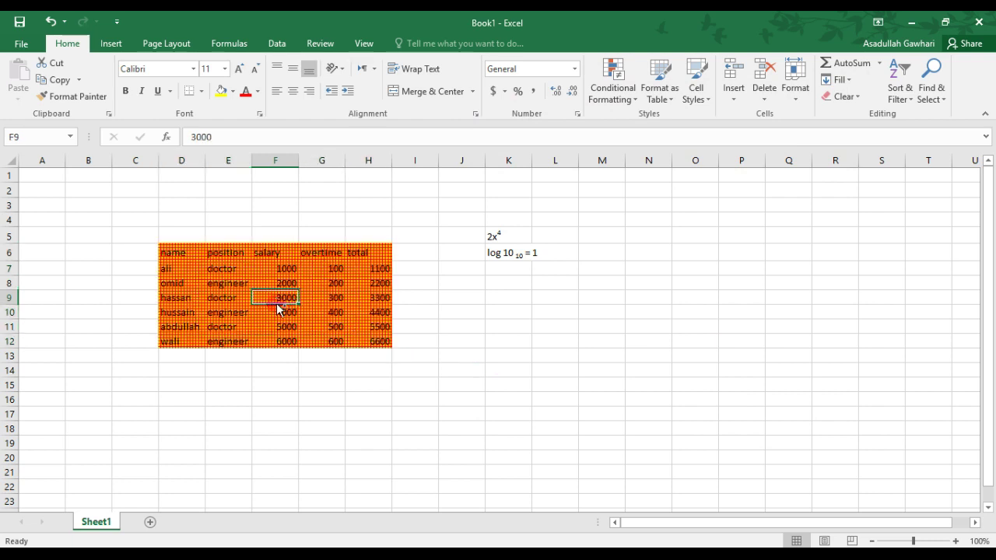
key("ctrl+z")
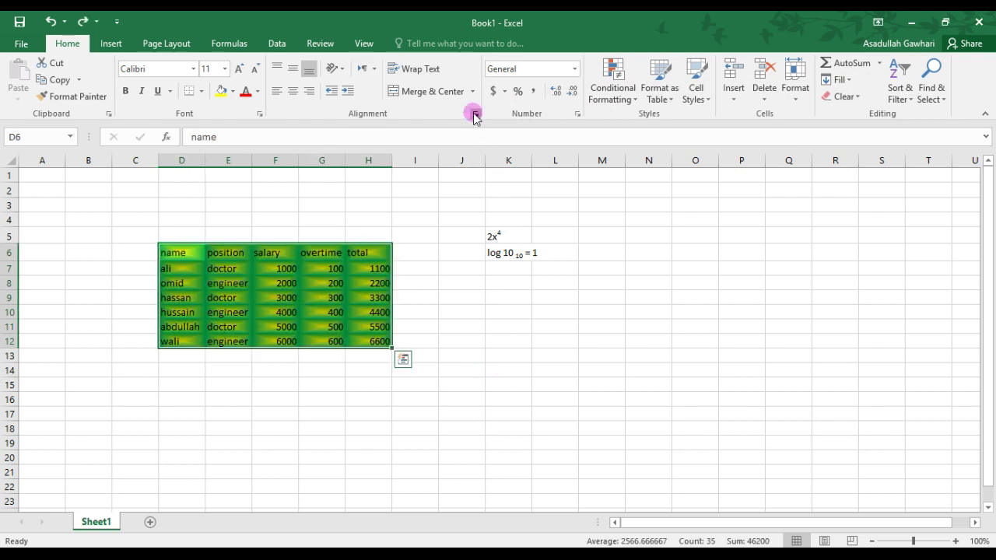
left_click(475, 114)
left_click(668, 112)
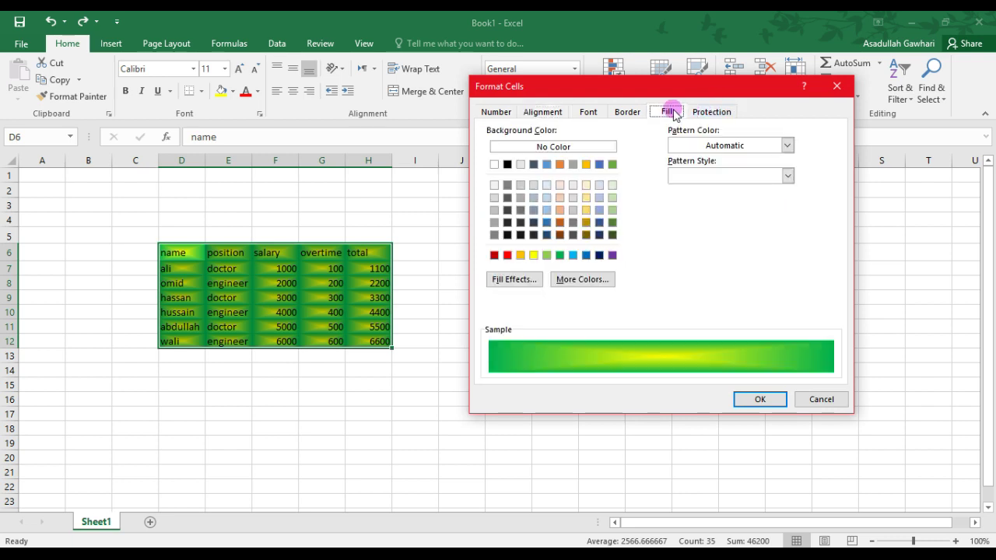
left_click(709, 113)
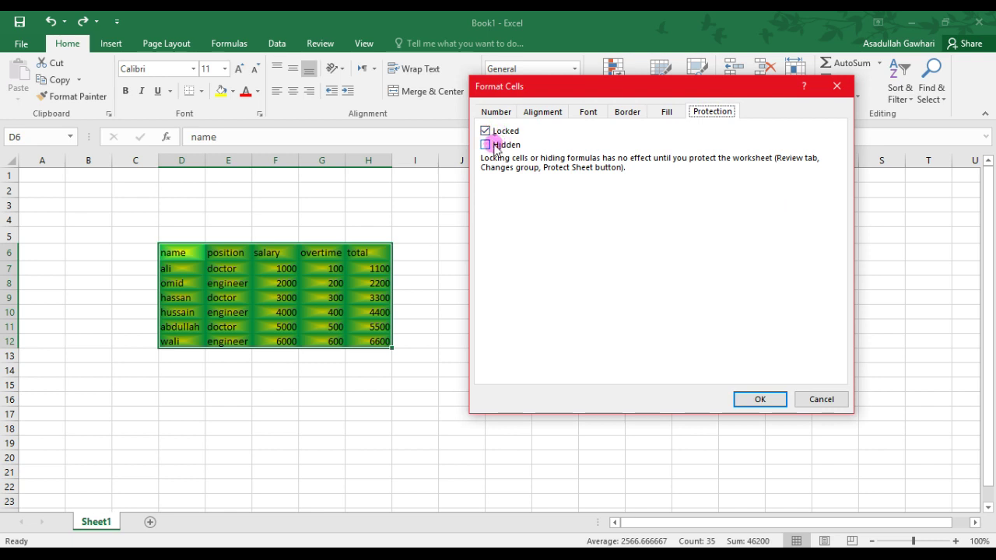
left_click(817, 399)
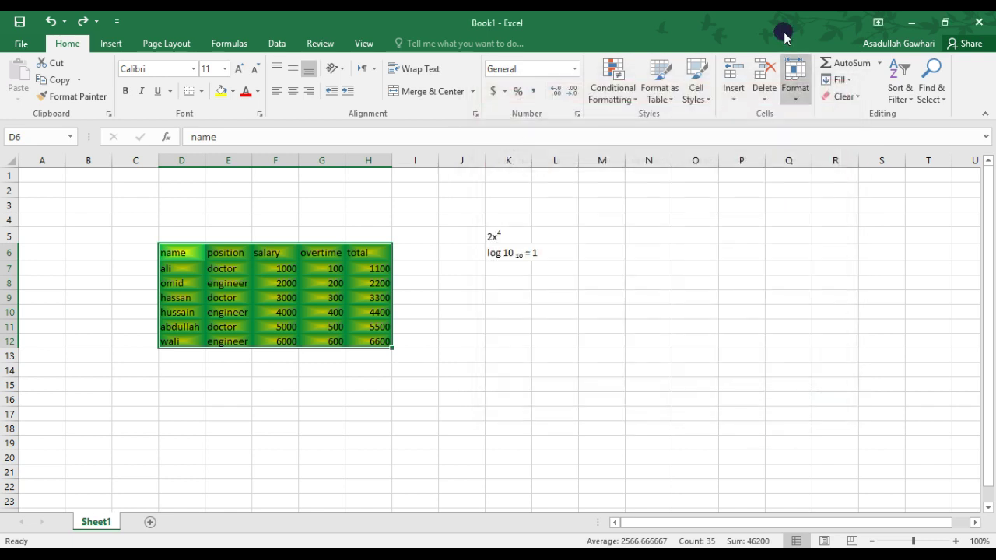
left_click(795, 90)
mouse_move(826, 239)
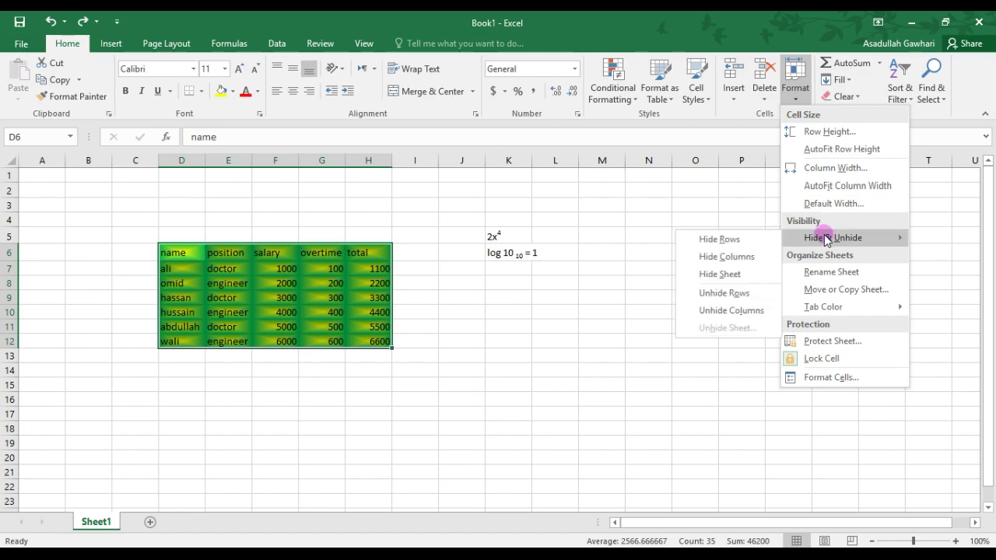
left_click(33, 42)
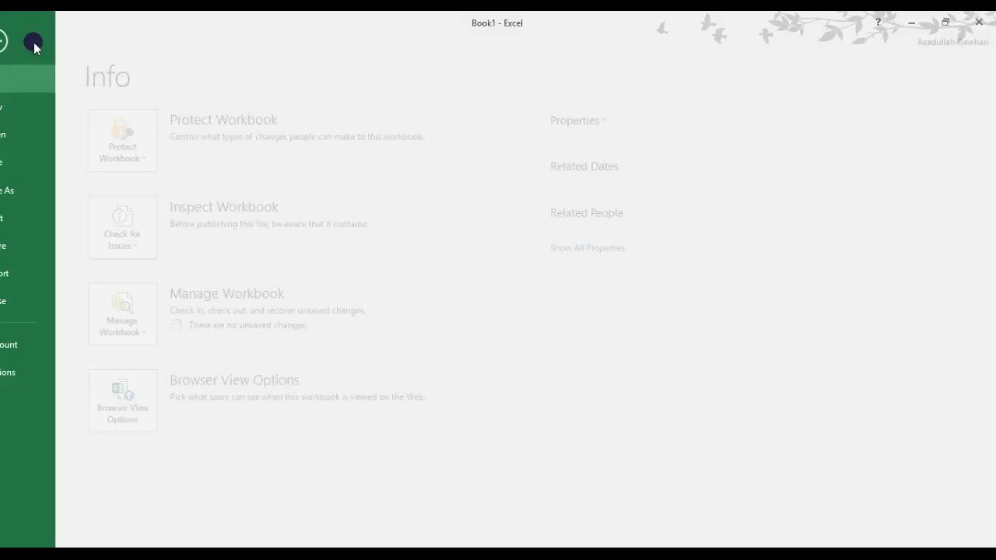
left_click(33, 42)
left_click(27, 37)
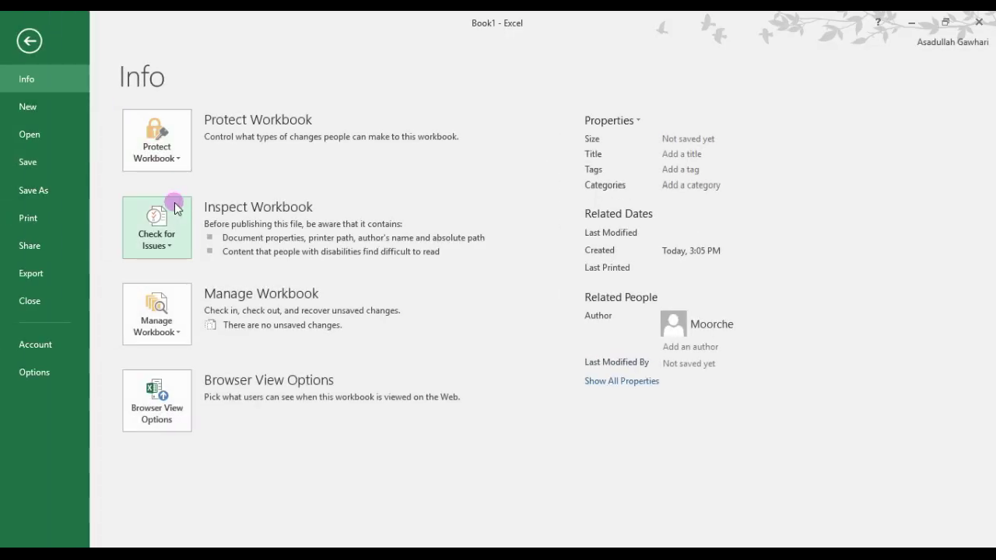
left_click(156, 148)
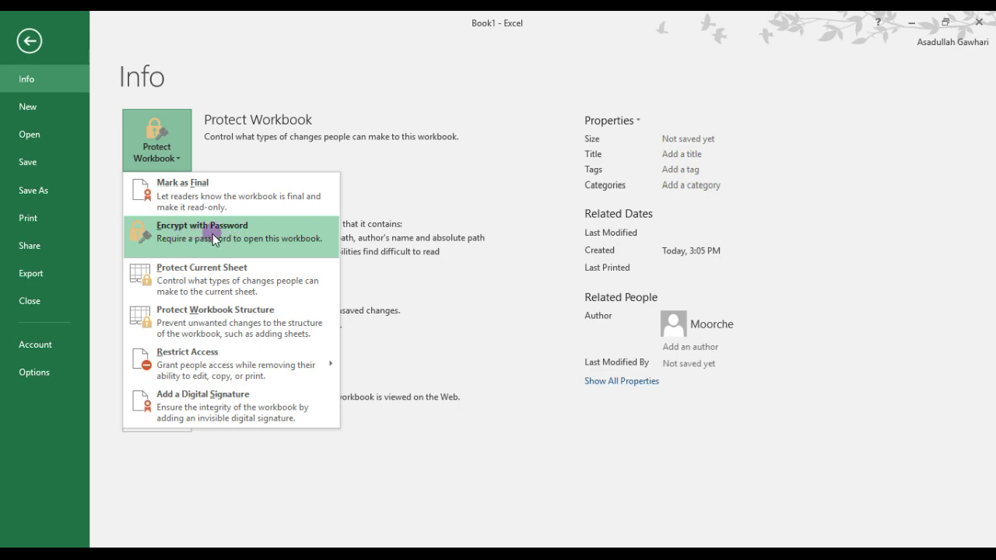
left_click(29, 42)
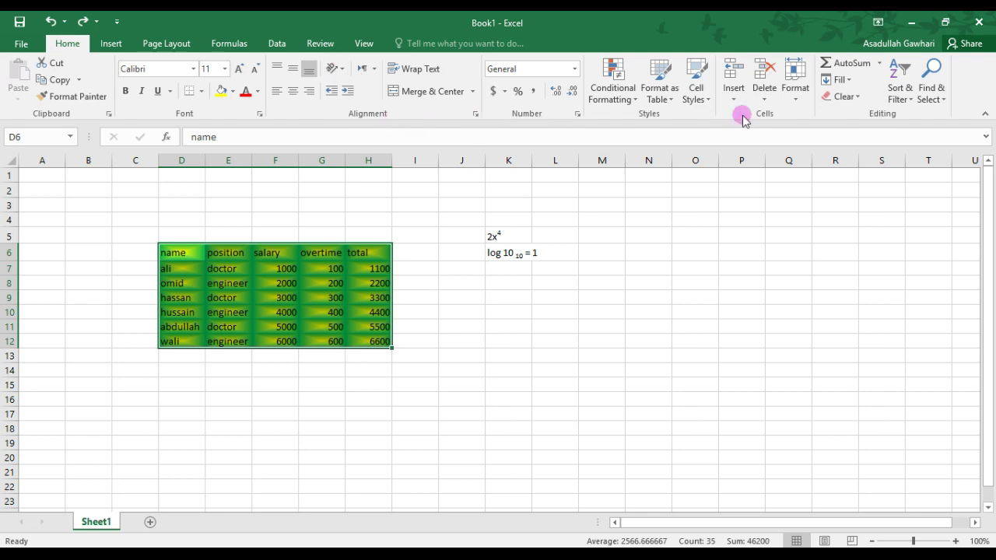
Browse the Alignment, Font, Border, Fill and Protection tabs of Format Cells, then close it
left_click(795, 92)
left_click(797, 105)
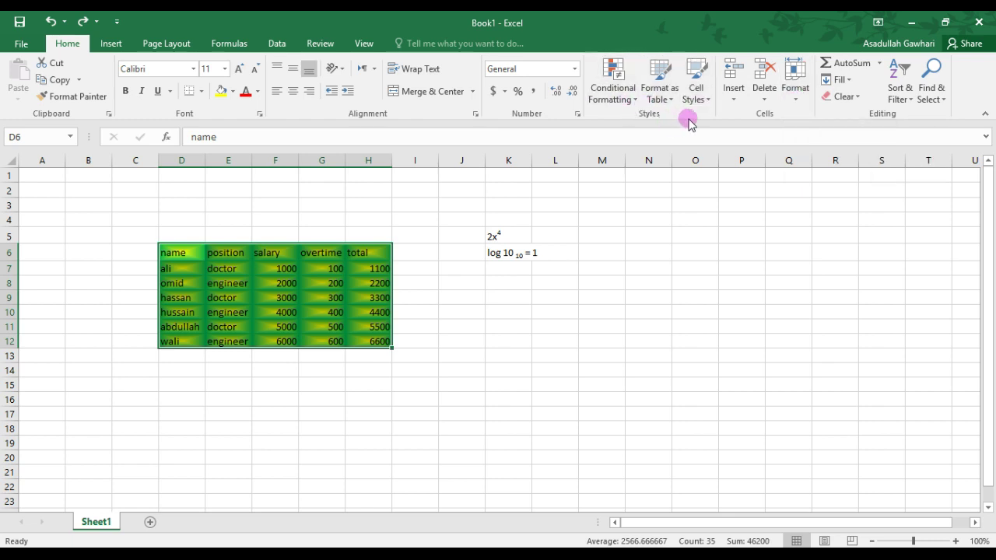
left_click(578, 115)
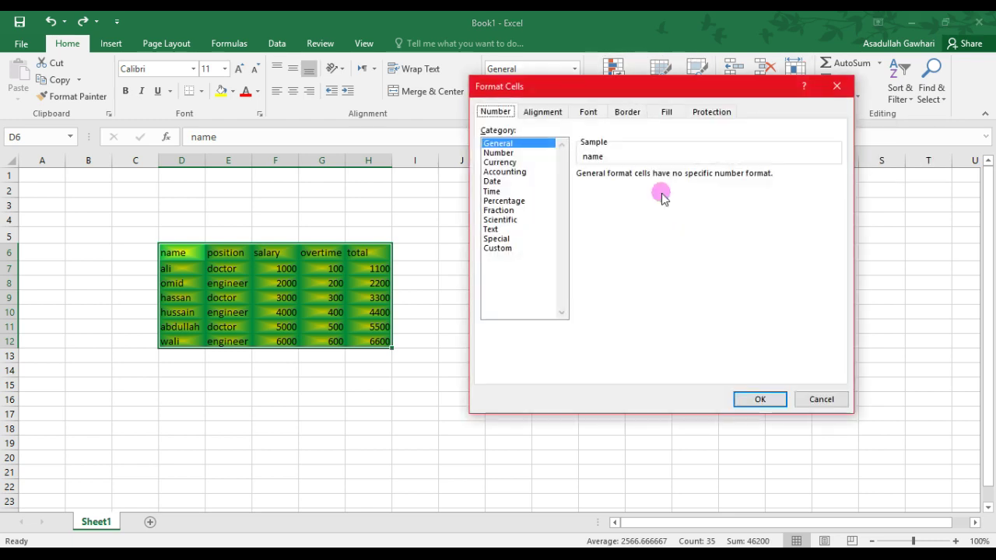
left_click(542, 113)
left_click(587, 115)
left_click(627, 113)
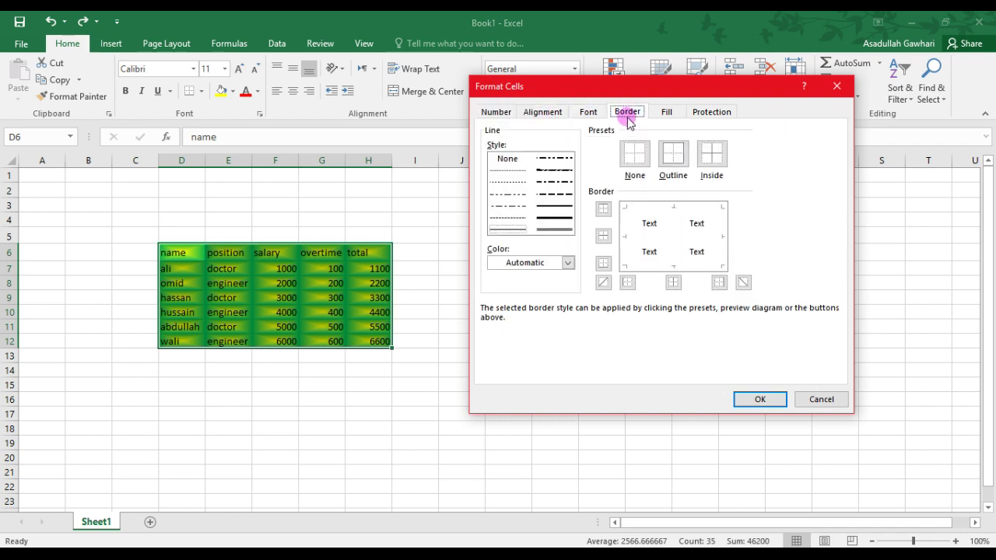
left_click(663, 114)
left_click(704, 112)
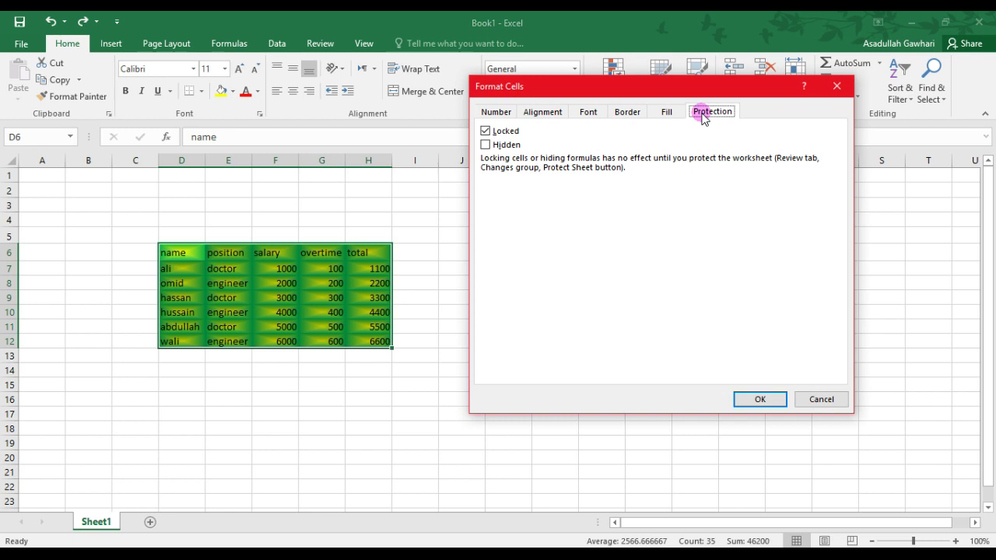
left_click(836, 87)
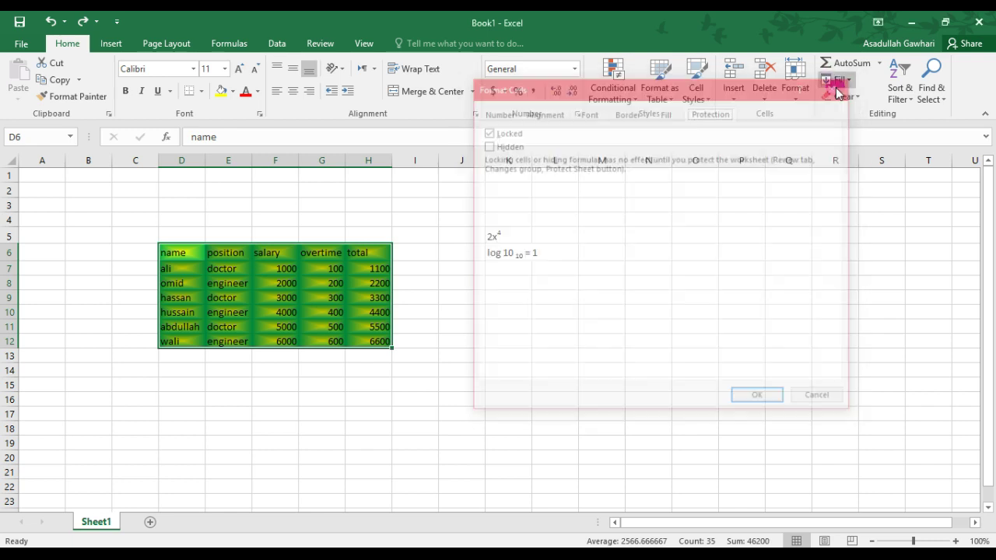
Apply a light table style to the salary table, then undo it
left_click(659, 98)
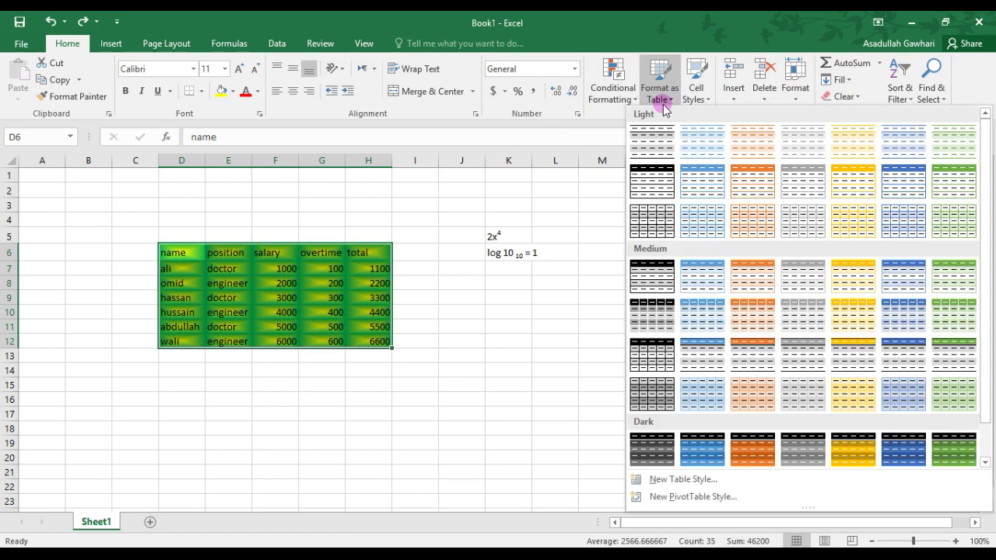
left_click(652, 148)
left_click(651, 286)
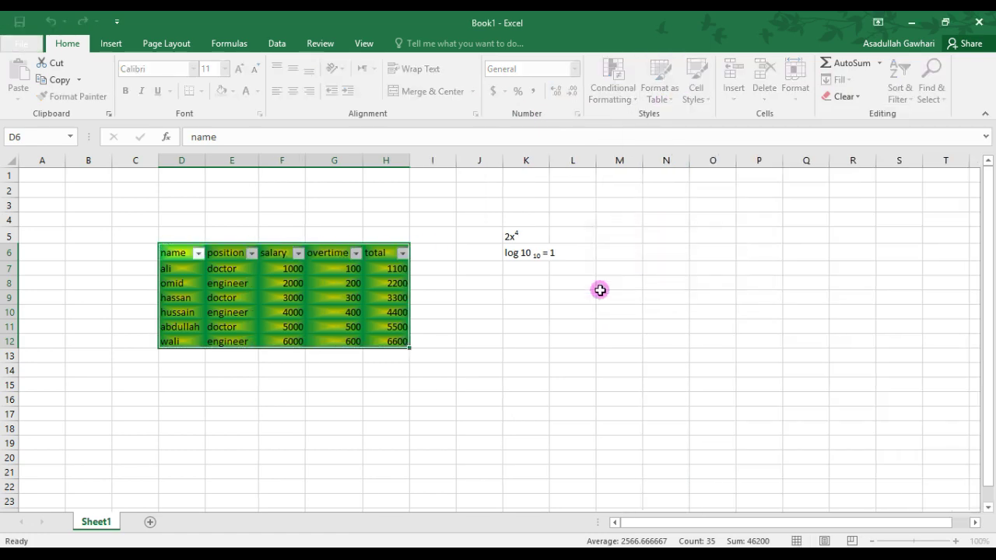
key("ctrl+z")
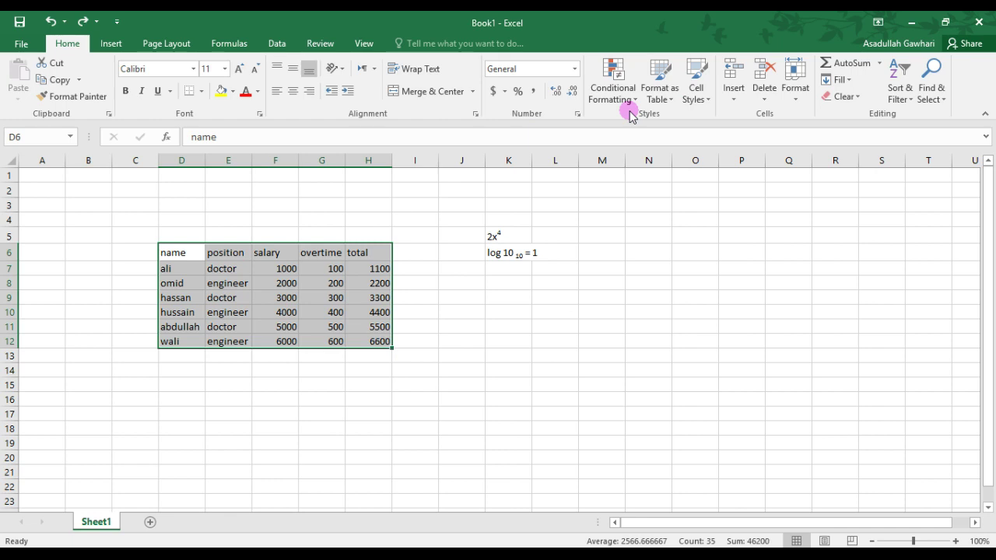
Select totals H7:H12 and preview Data Bars, Color Scales and Icon Sets in Conditional Formatting
left_click(376, 269)
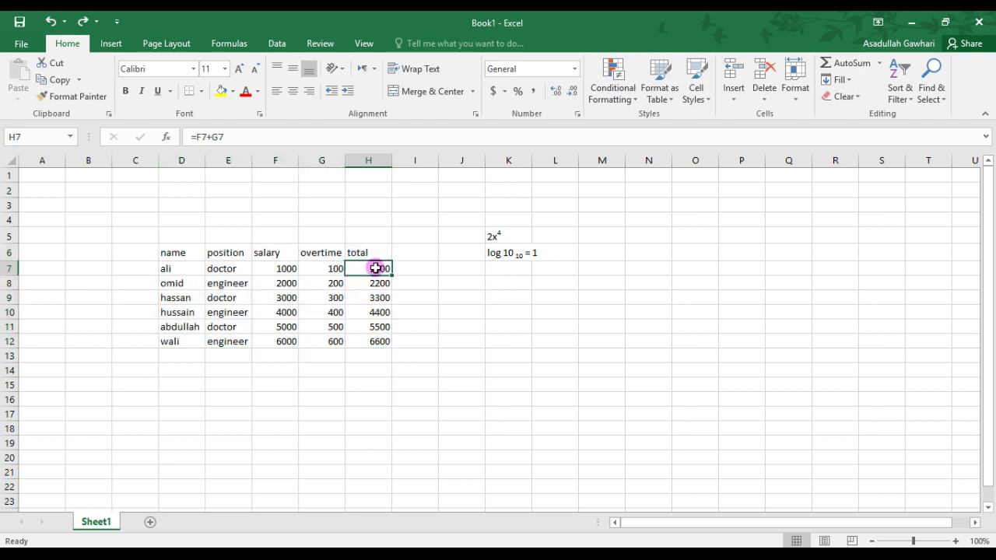
left_click_drag(376, 268, 373, 345)
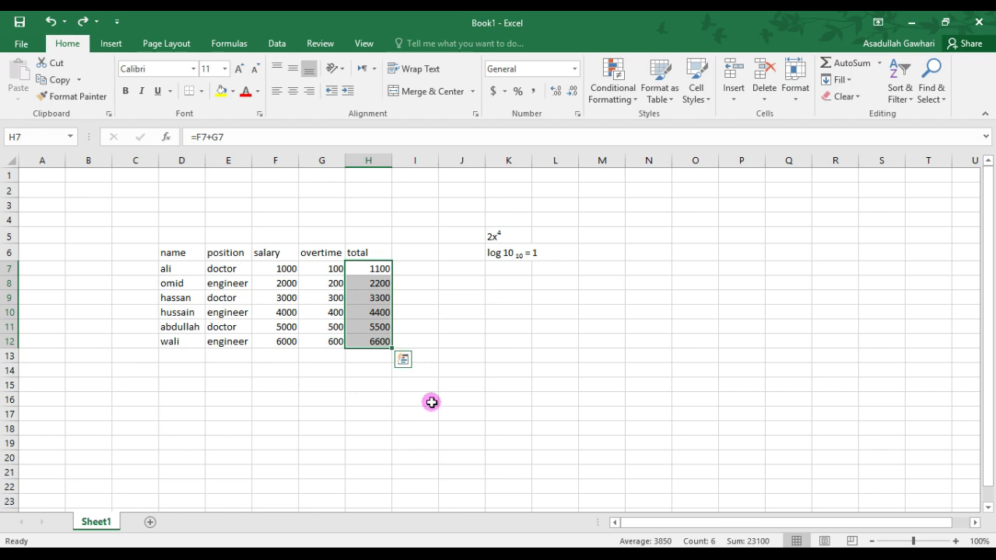
left_click(614, 99)
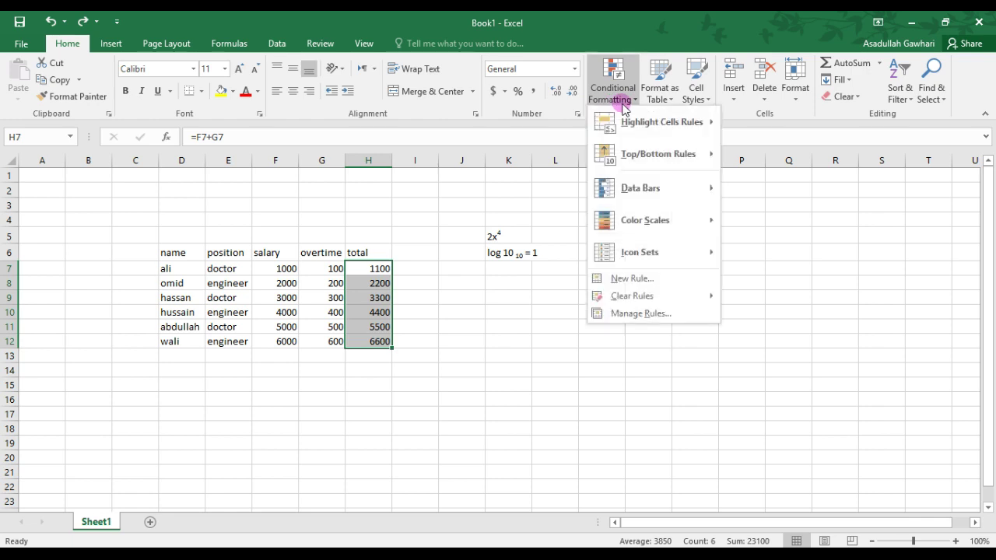
mouse_move(661, 157)
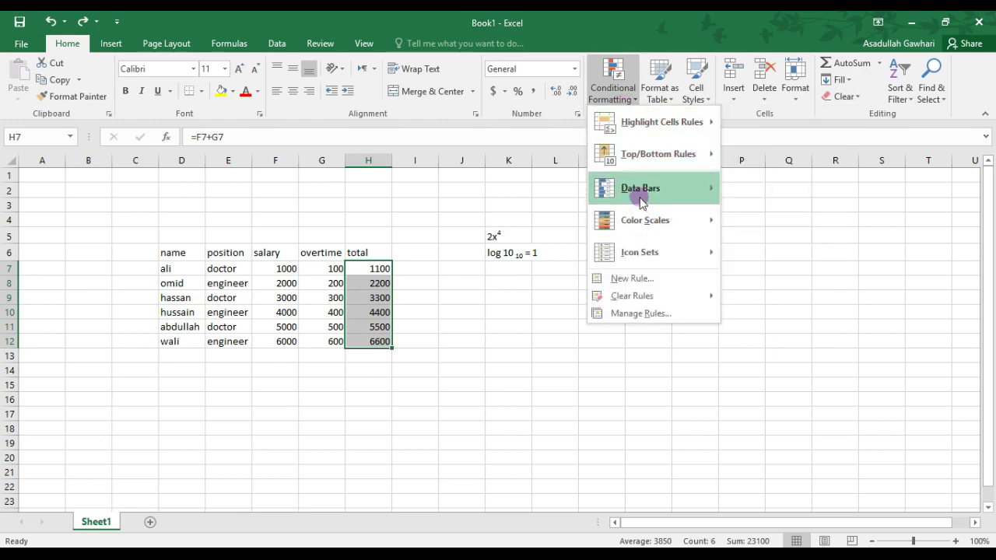
mouse_move(641, 201)
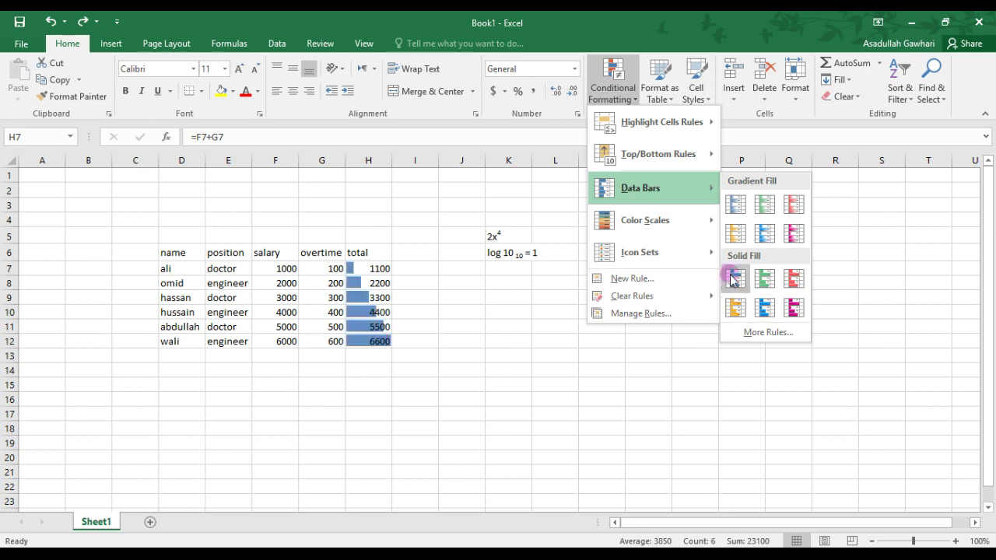
mouse_move(678, 218)
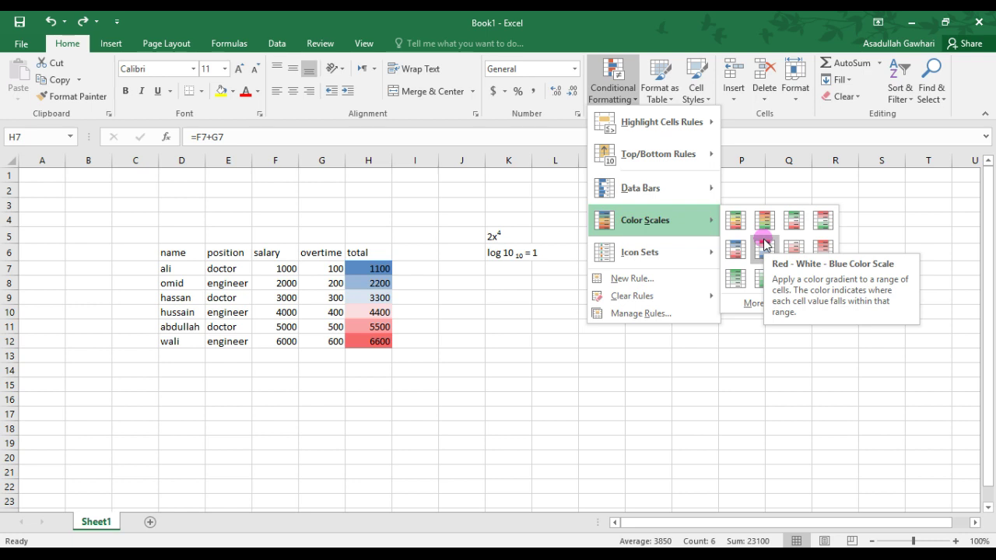
mouse_move(660, 253)
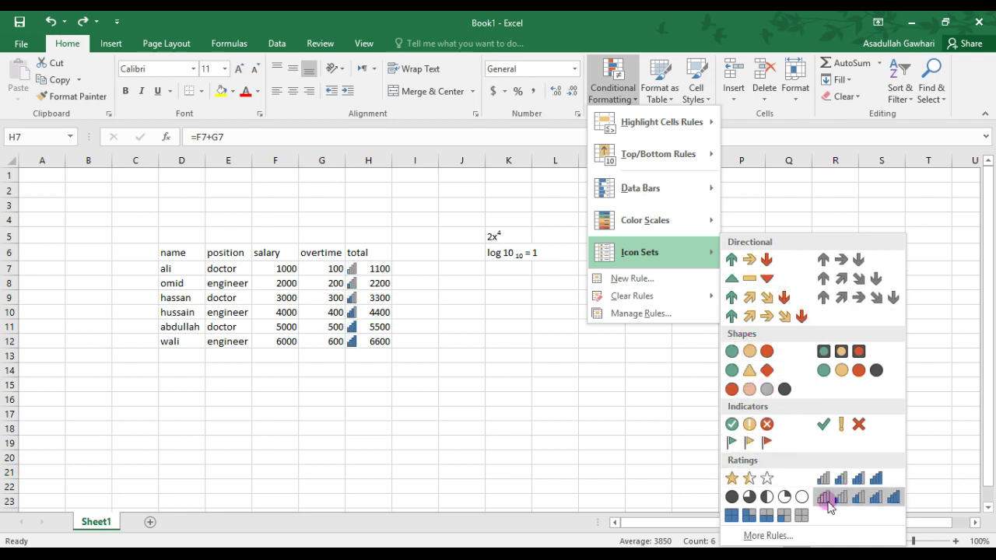
Start a new rule using a traffic-light circle Icon Set with green on top
left_click(684, 286)
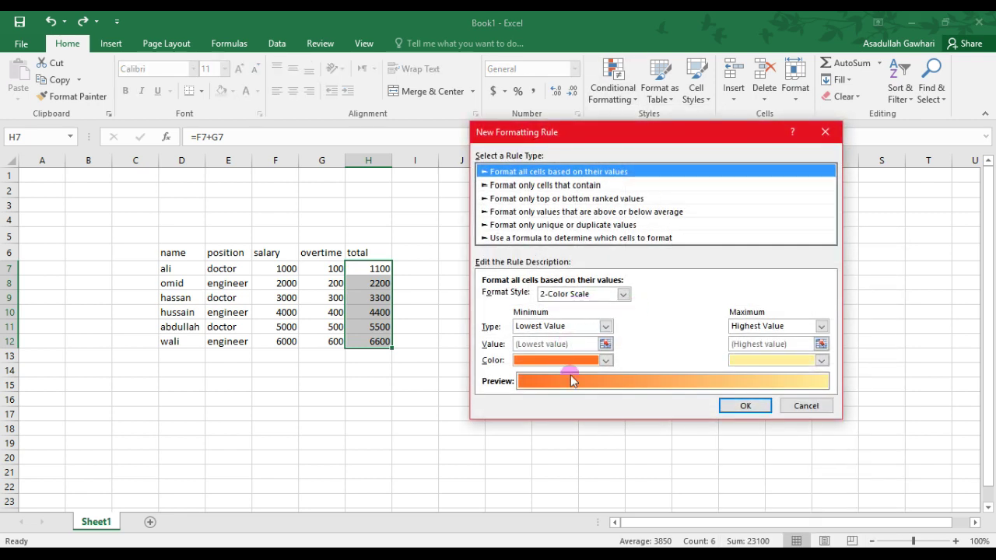
left_click(623, 294)
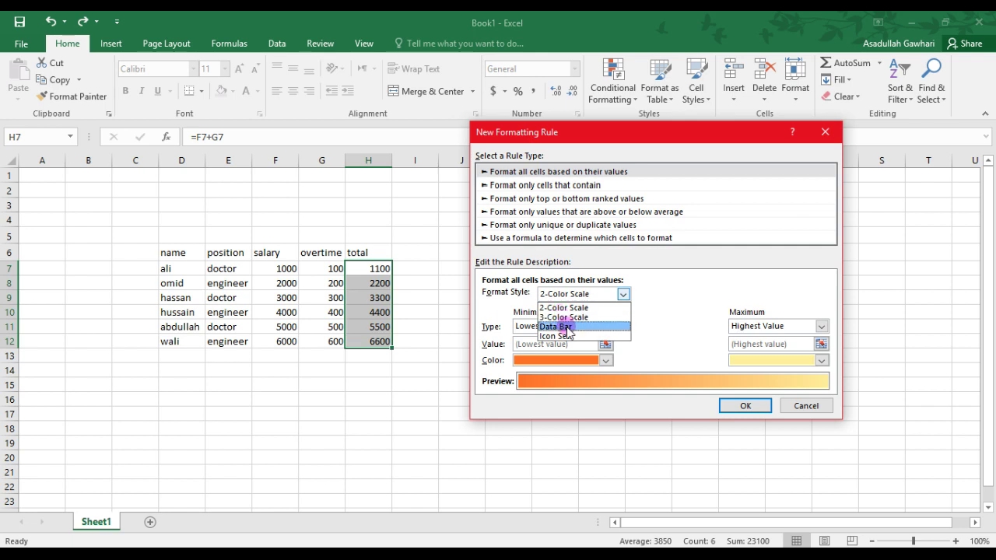
left_click(566, 335)
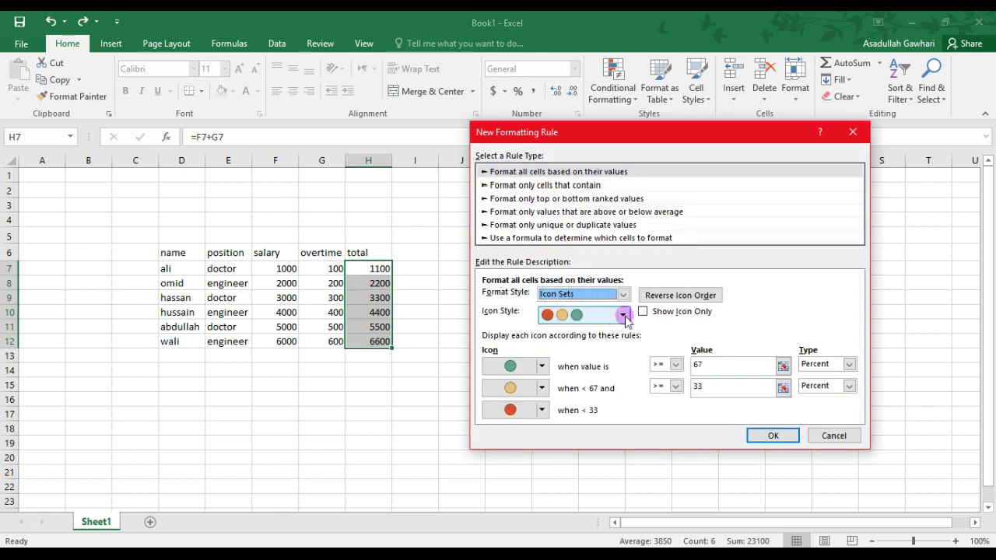
left_click(622, 314)
left_click(519, 374)
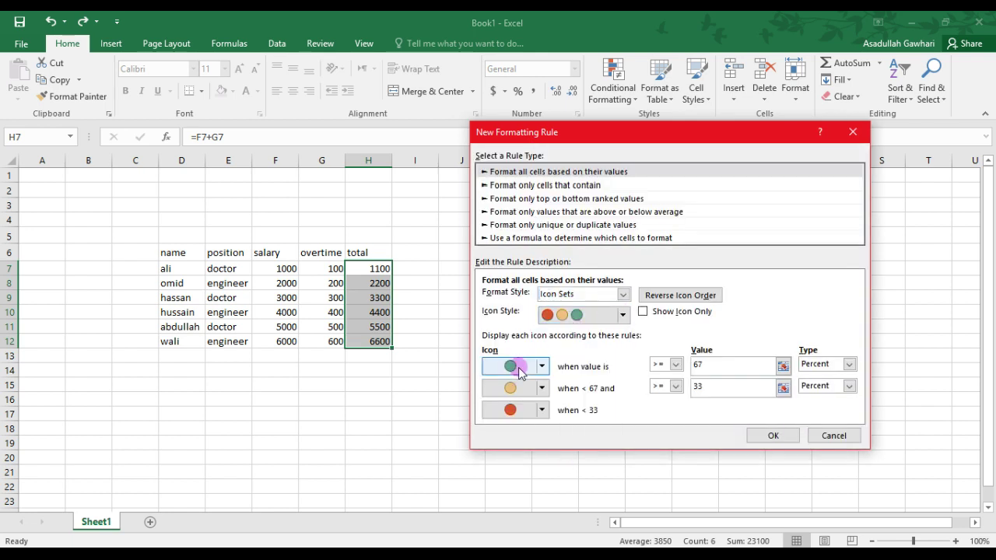
left_click(541, 365)
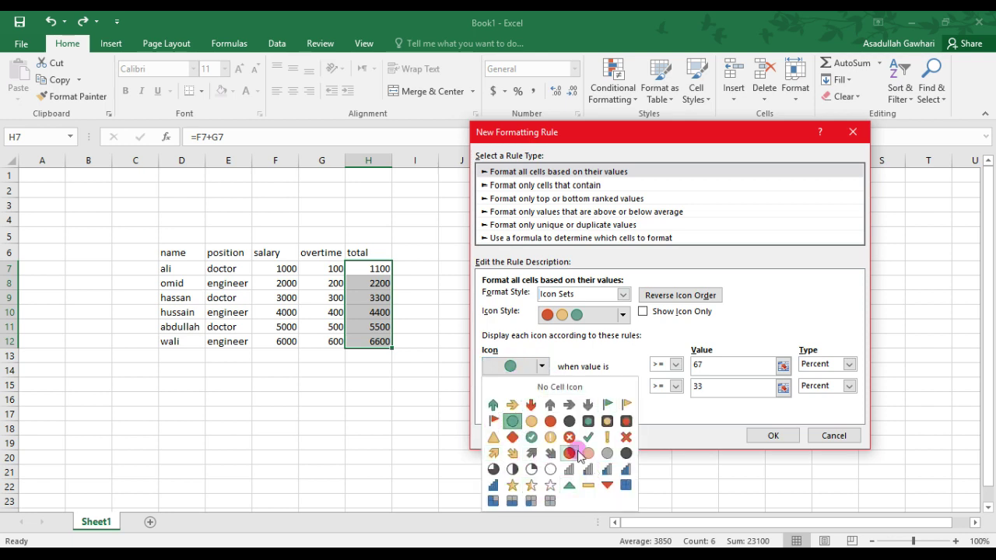
left_click(541, 368)
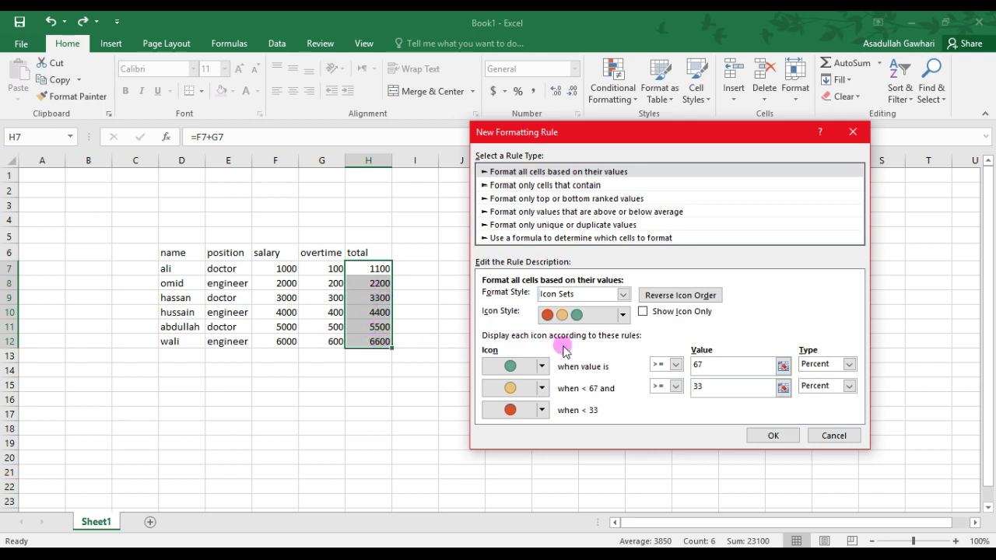
Make the green rule a strictly greater-than comparison against a plain Number
left_click(676, 364)
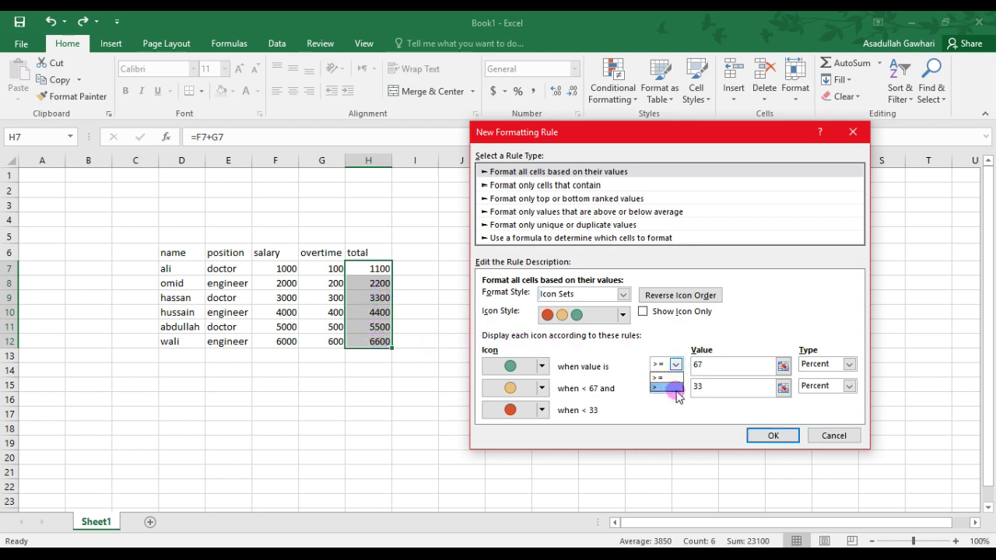
left_click(666, 386)
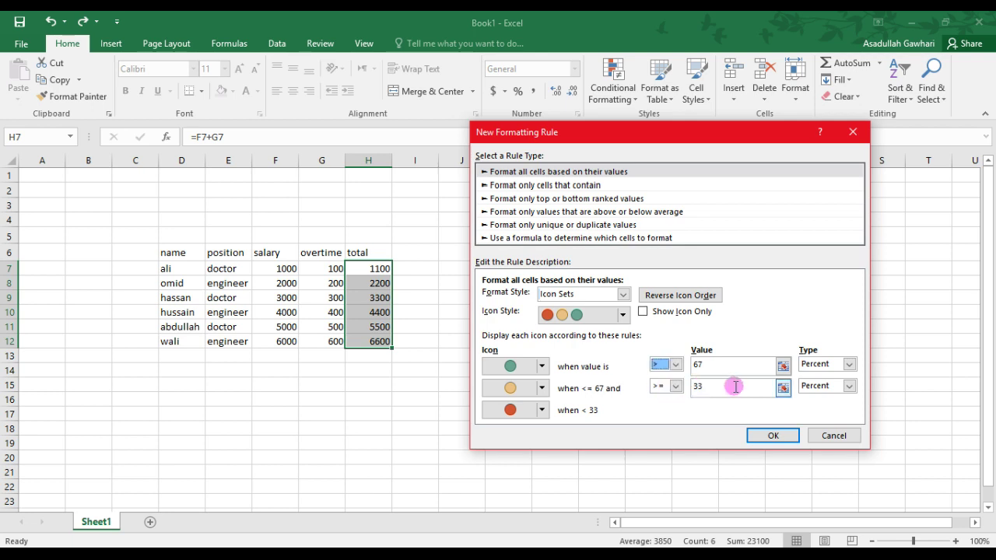
left_click(847, 365)
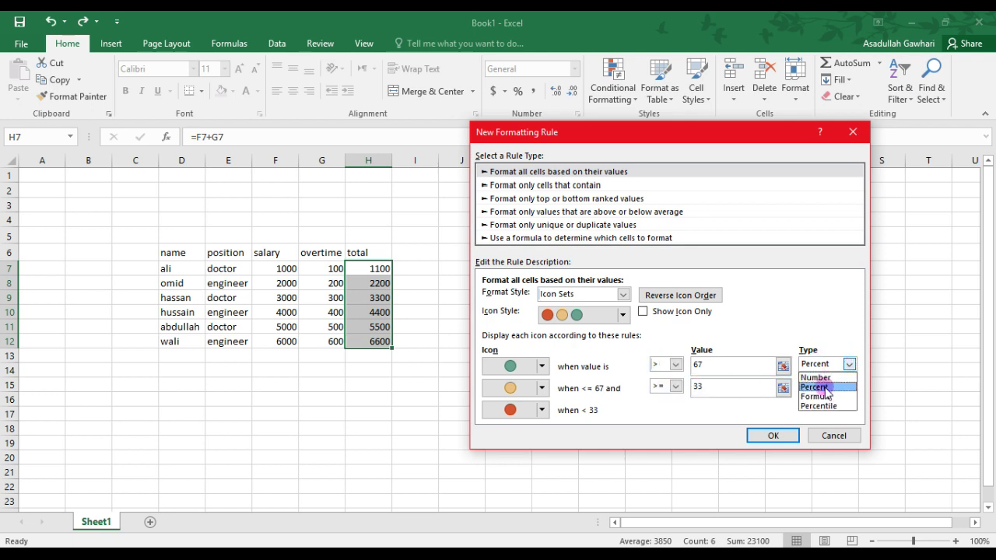
left_click(823, 378)
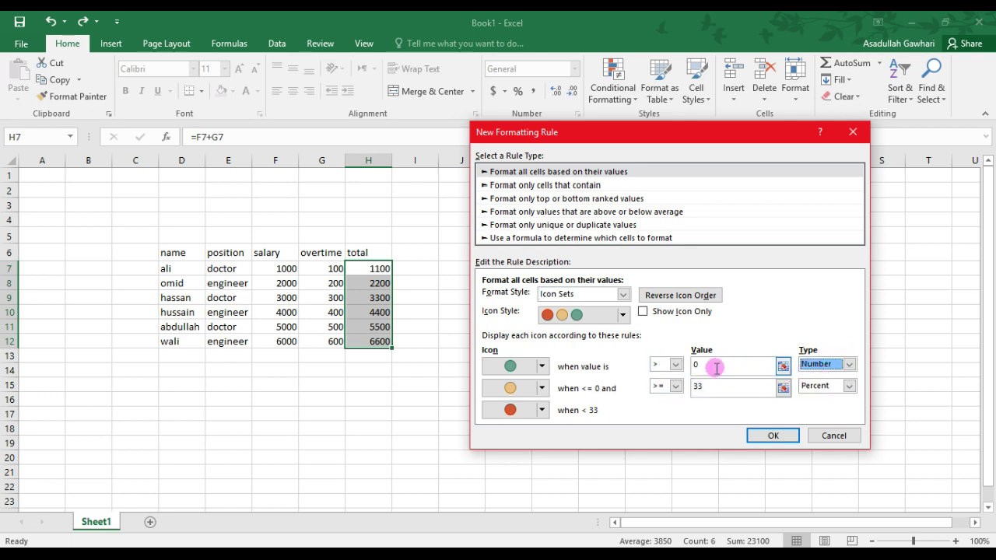
left_click(688, 364)
type("4400")
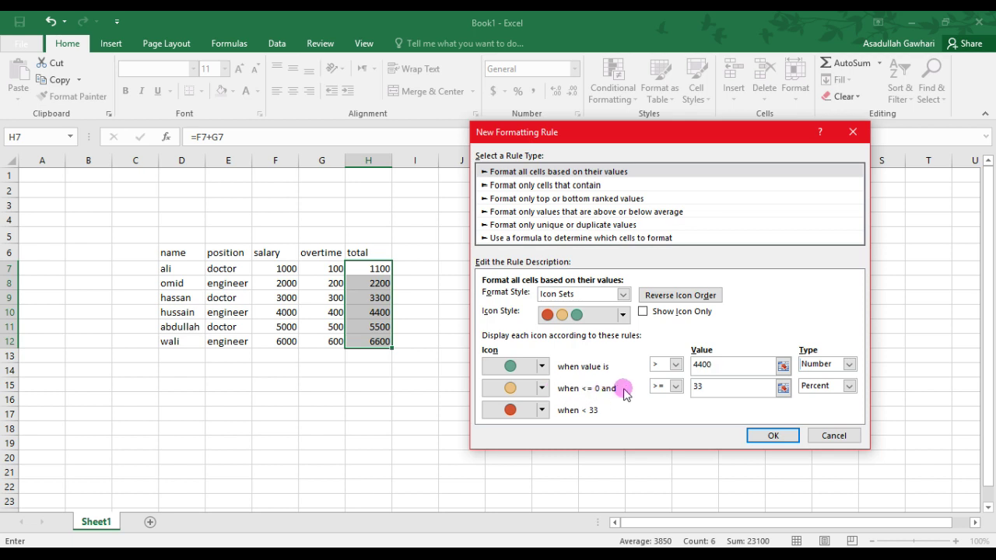
Set the yellow threshold to Number >= 2200 and apply the icon rule
left_click_drag(704, 386, 653, 395)
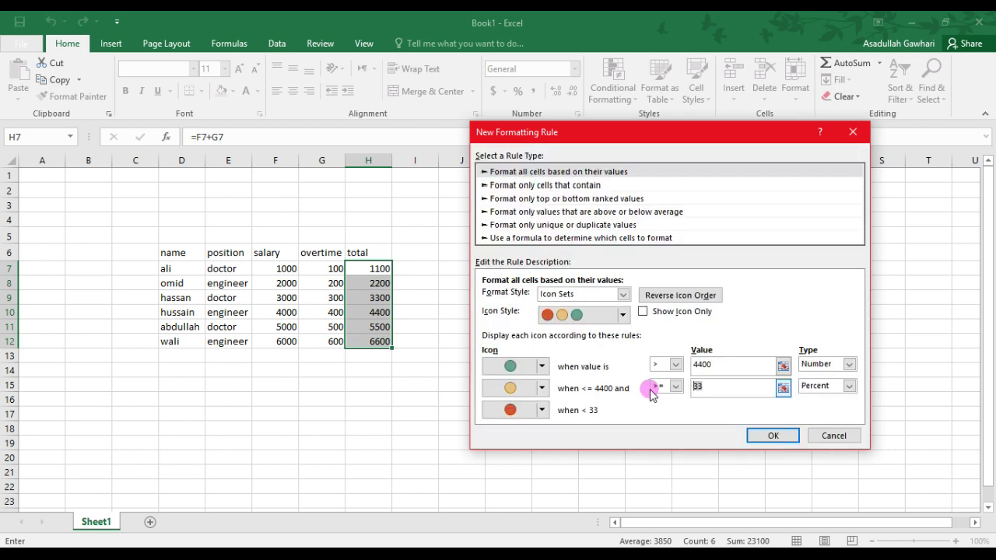
left_click(850, 387)
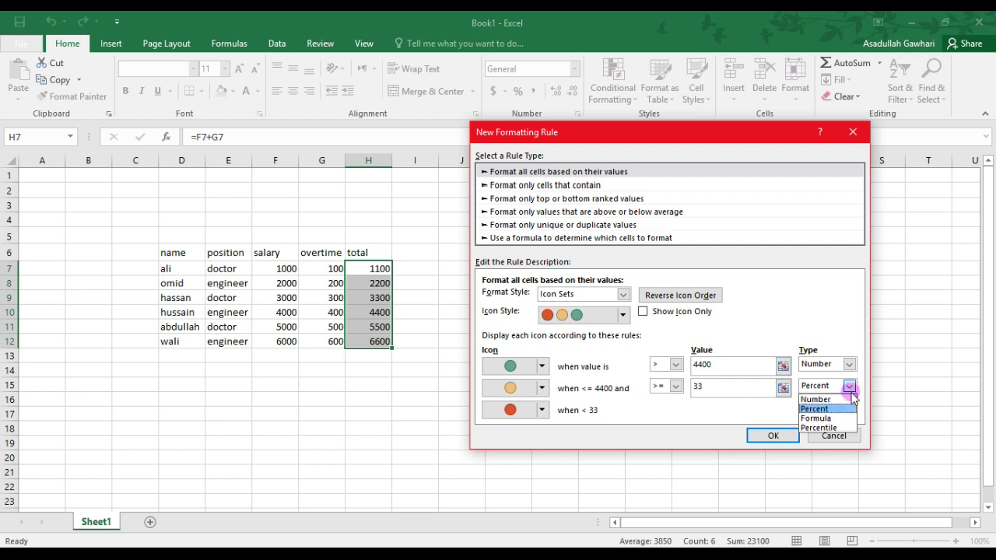
left_click(816, 400)
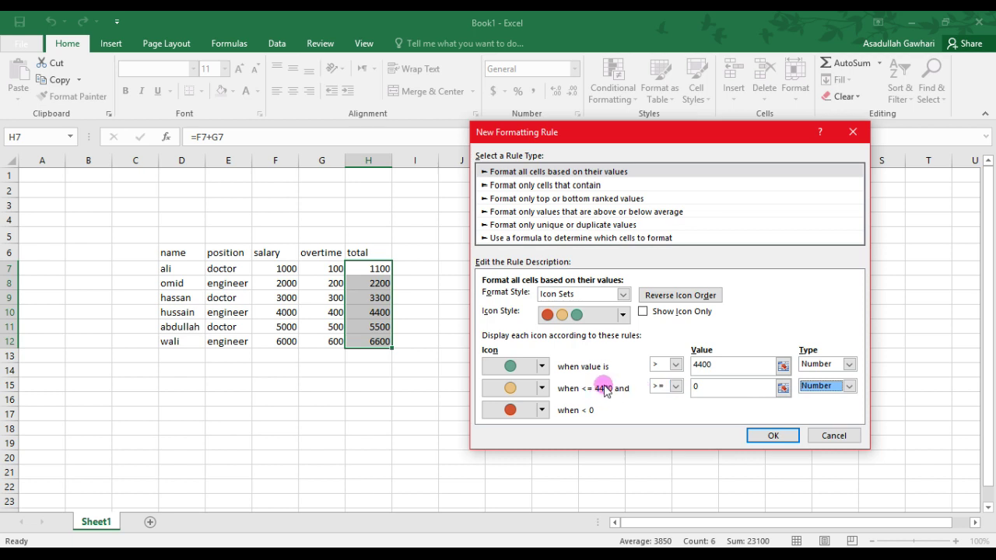
left_click(675, 388)
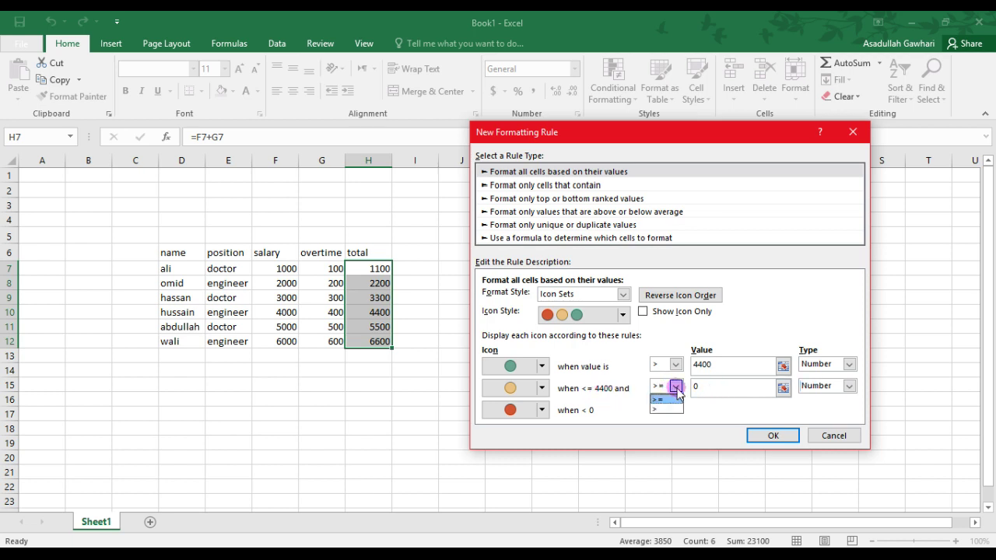
left_click(667, 399)
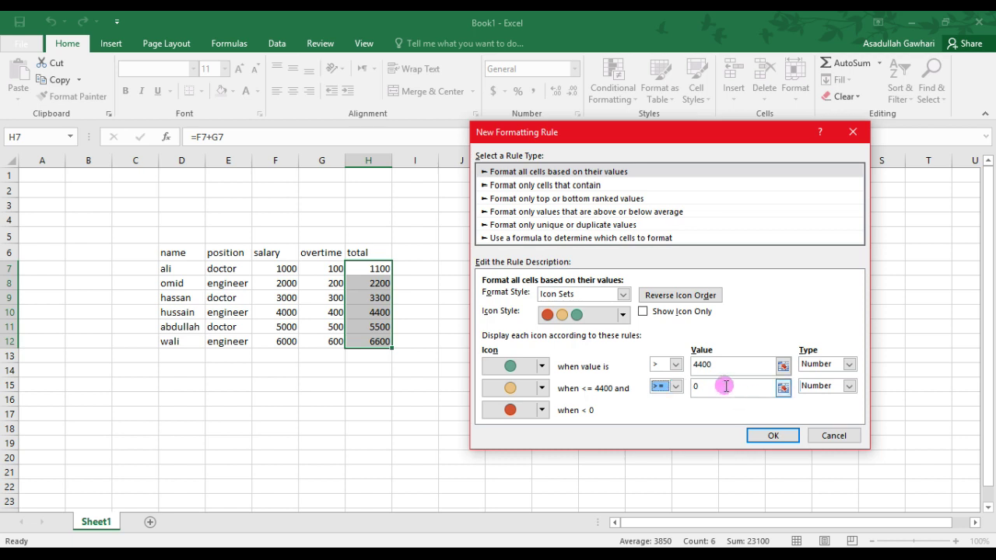
left_click(695, 385)
type("2200")
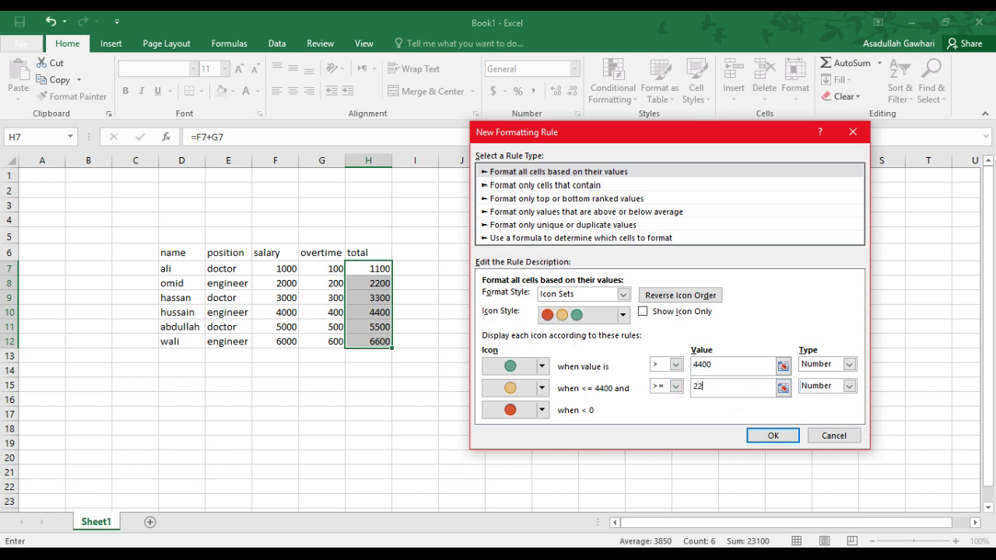
left_click(773, 435)
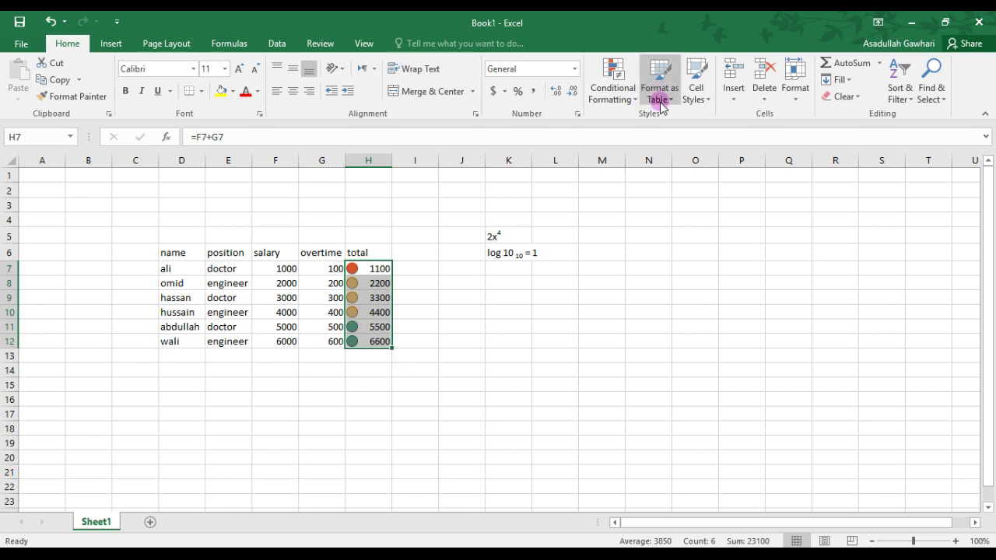
Undo the icon set and select the salary data D6:H12 with headers
key("ctrl+z")
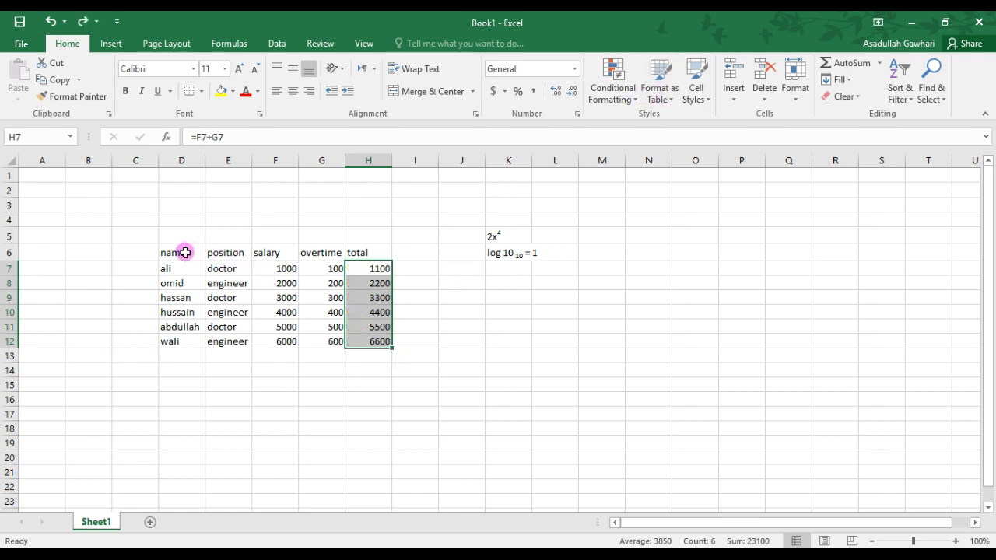
left_click_drag(186, 253, 367, 340)
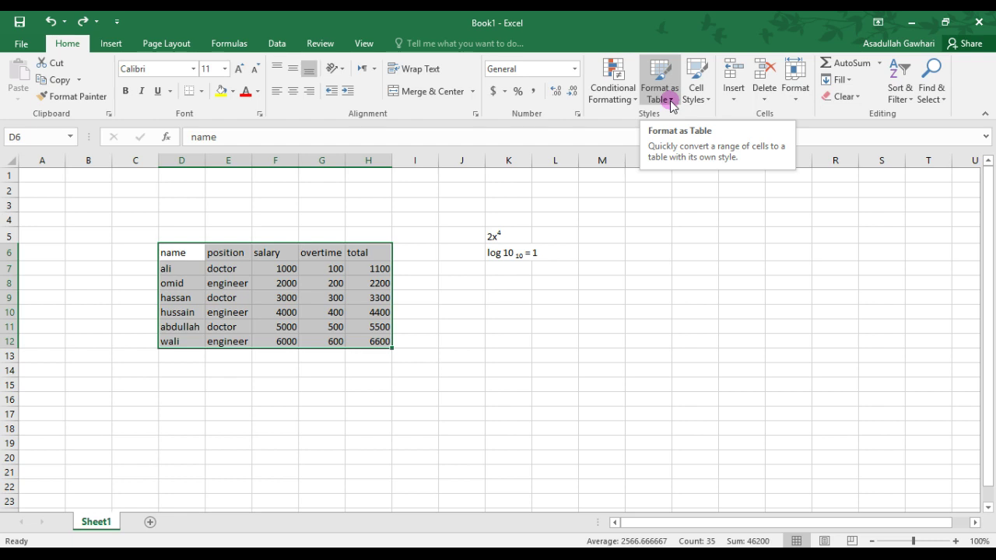
Format D6:H12 as a table in a medium blue style with headers
left_click(669, 102)
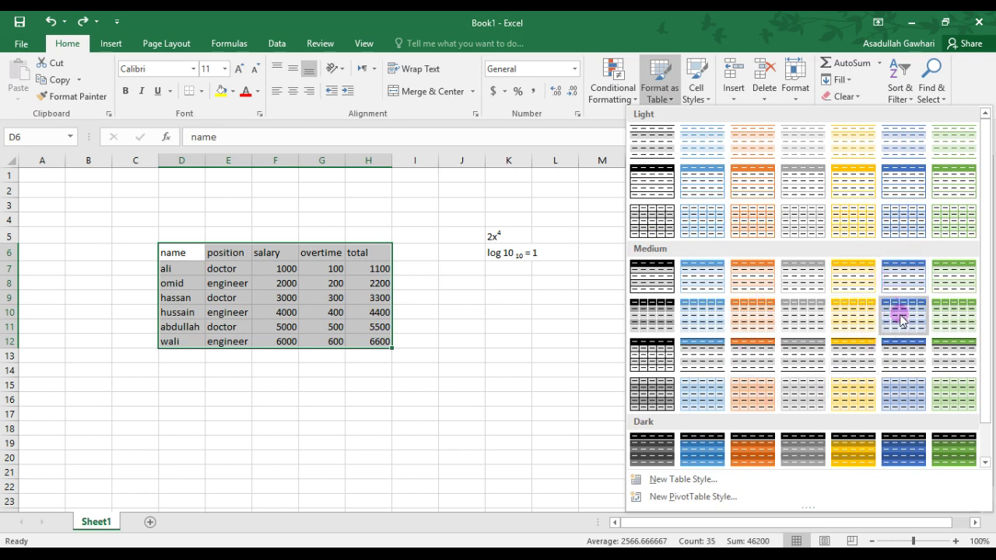
left_click(886, 285)
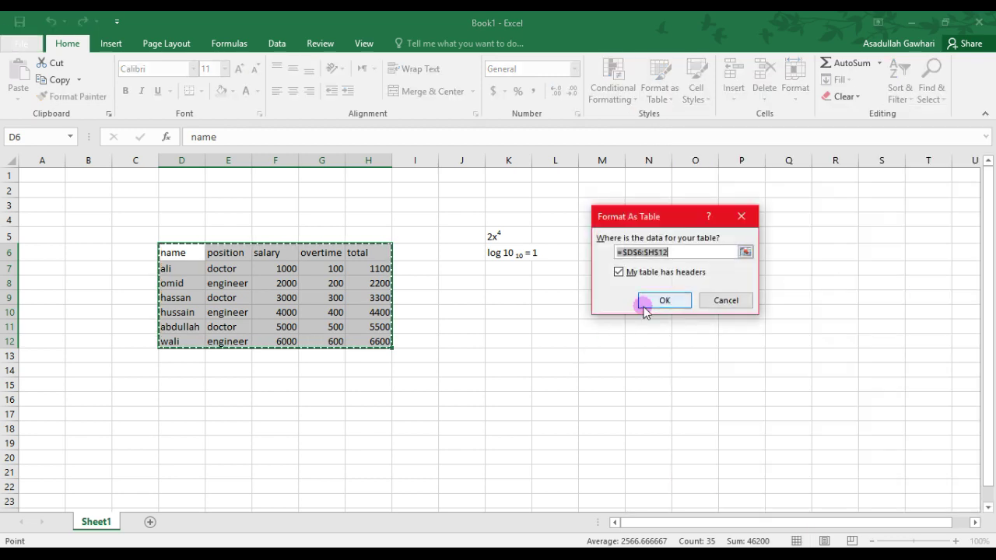
left_click(650, 300)
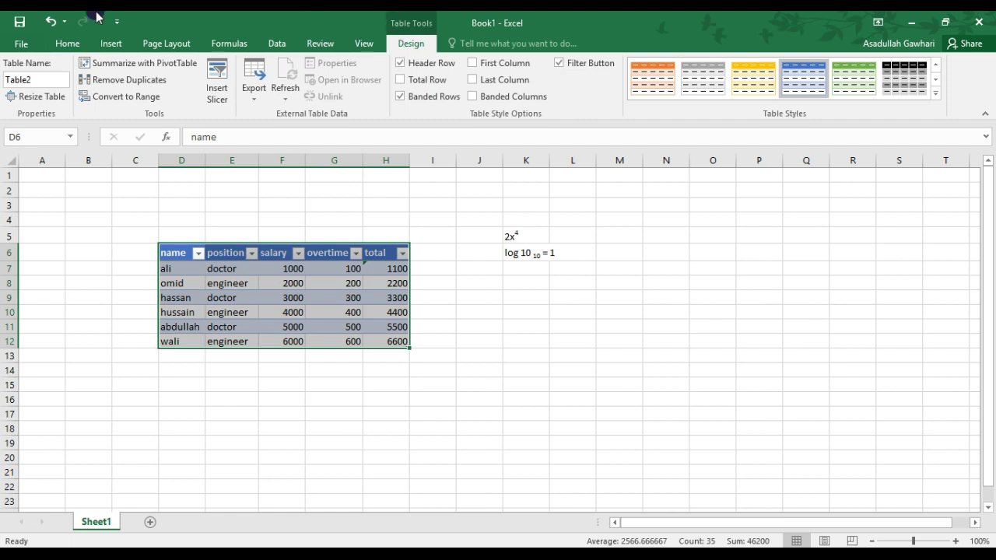
left_click(103, 45)
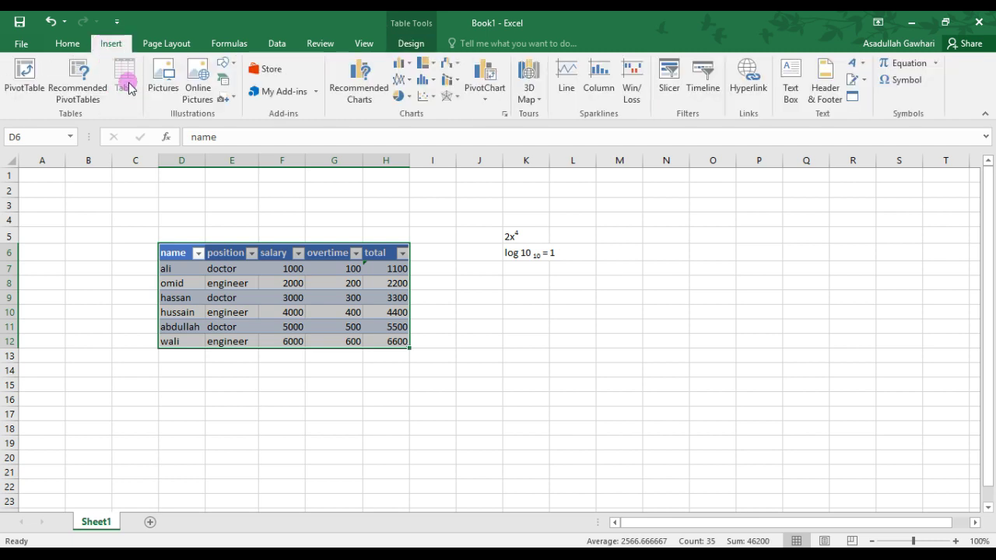
left_click(410, 45)
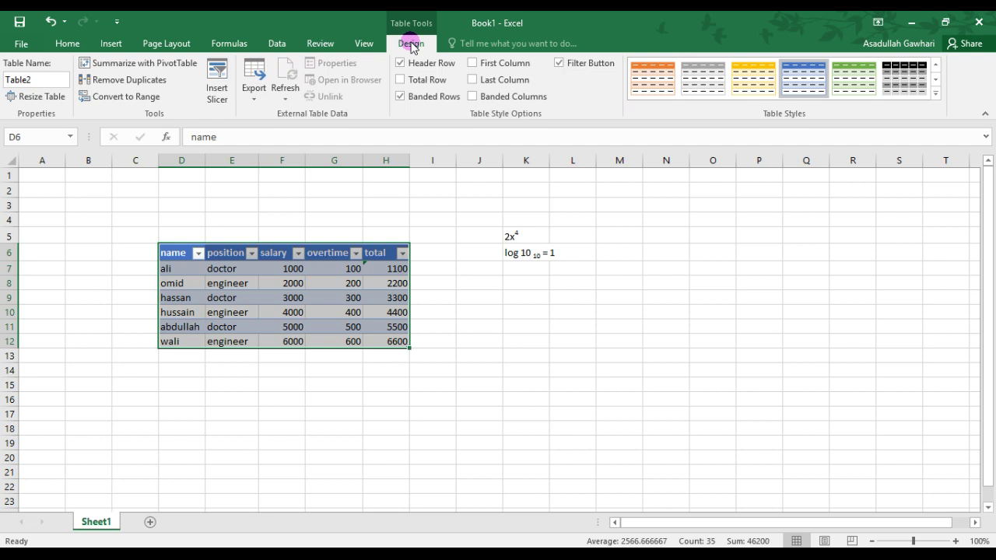
left_click(44, 80)
double_click(46, 81)
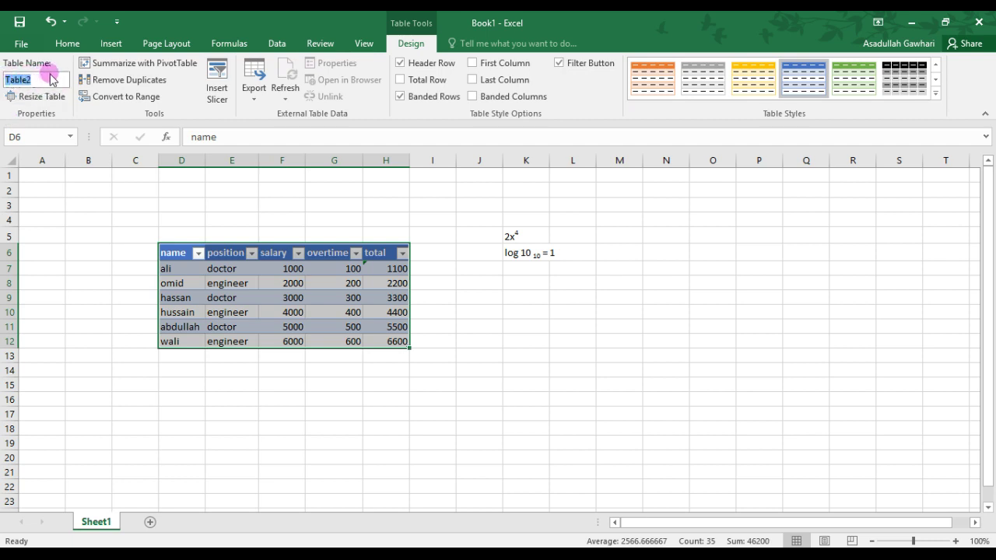
left_click(28, 99)
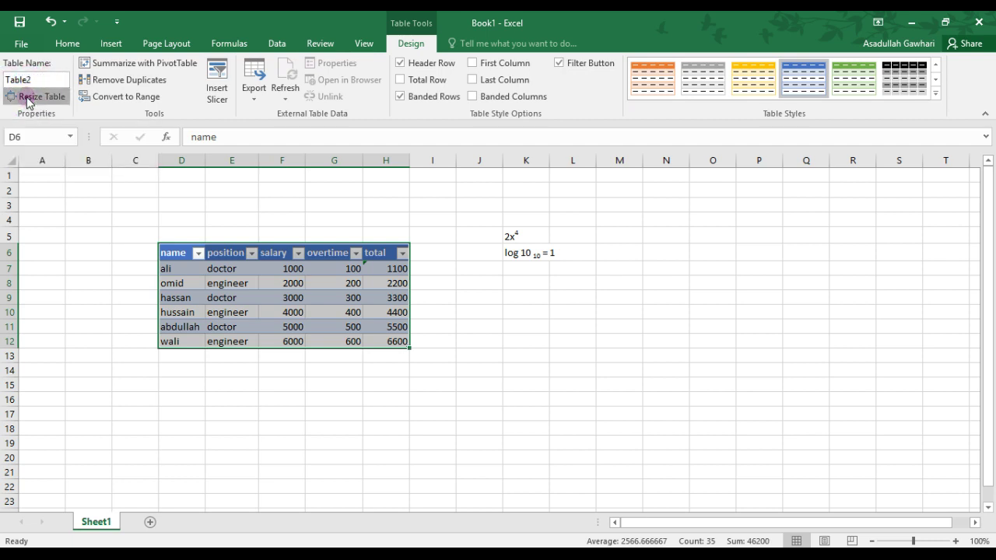
left_click(686, 300)
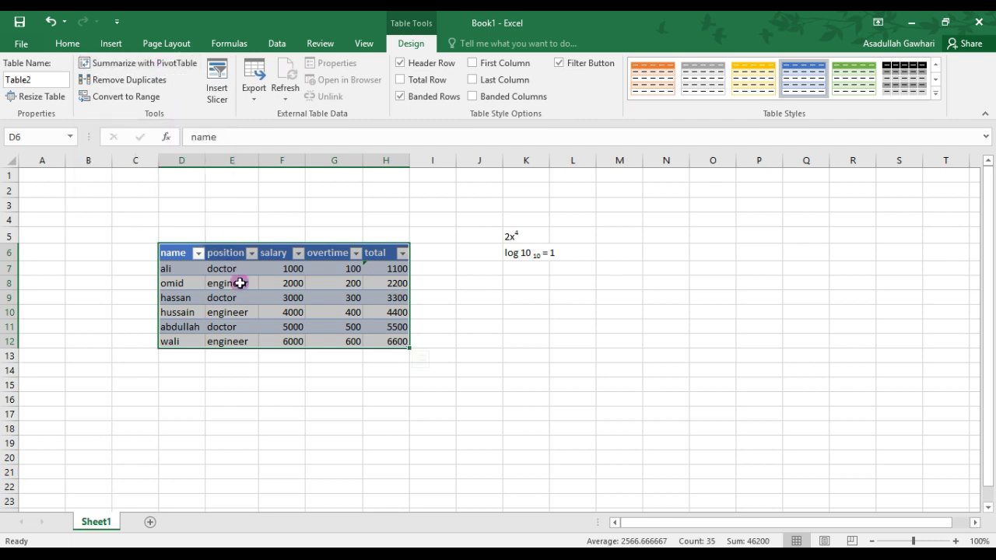
Create a PivotTable on a new sheet summing salary and total per name
left_click(150, 65)
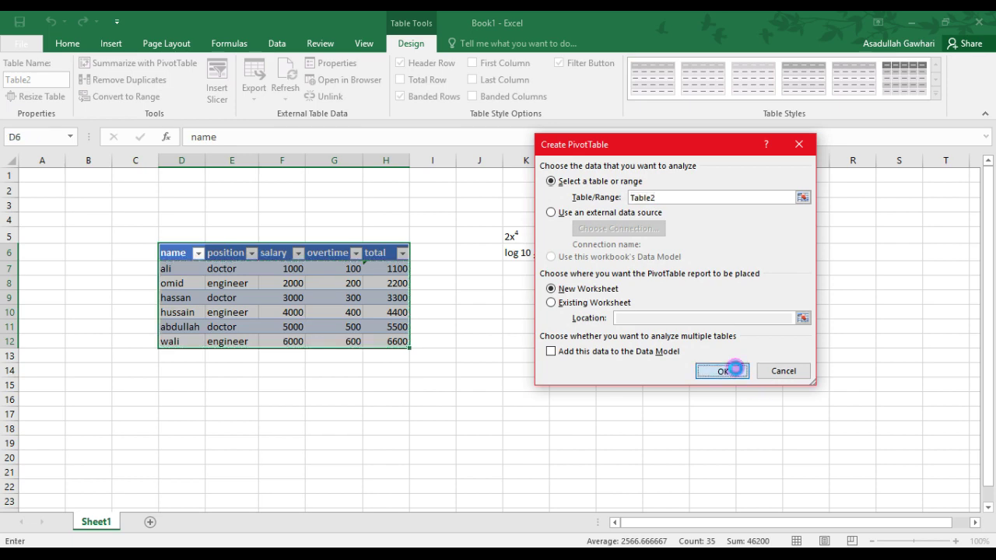
left_click(734, 369)
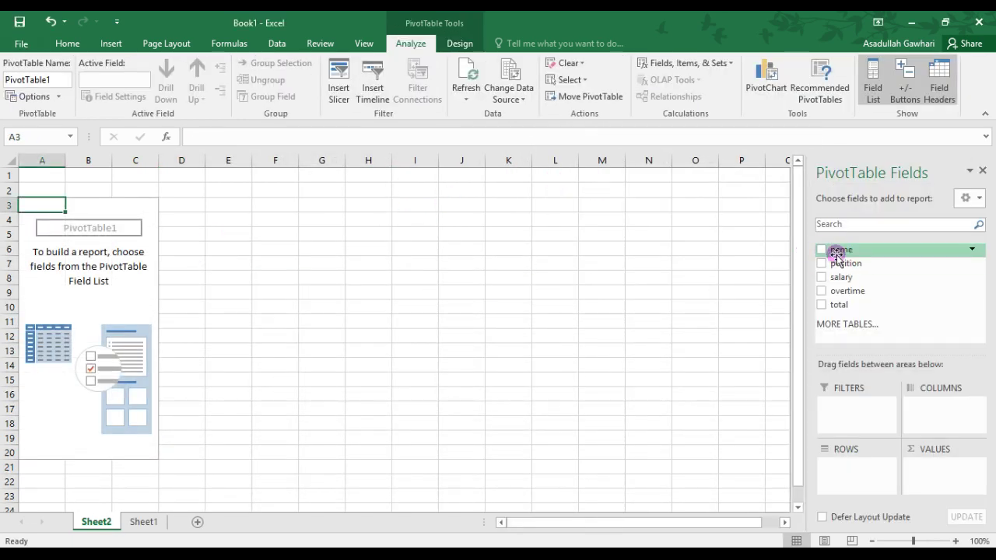
left_click(821, 248)
left_click(821, 277)
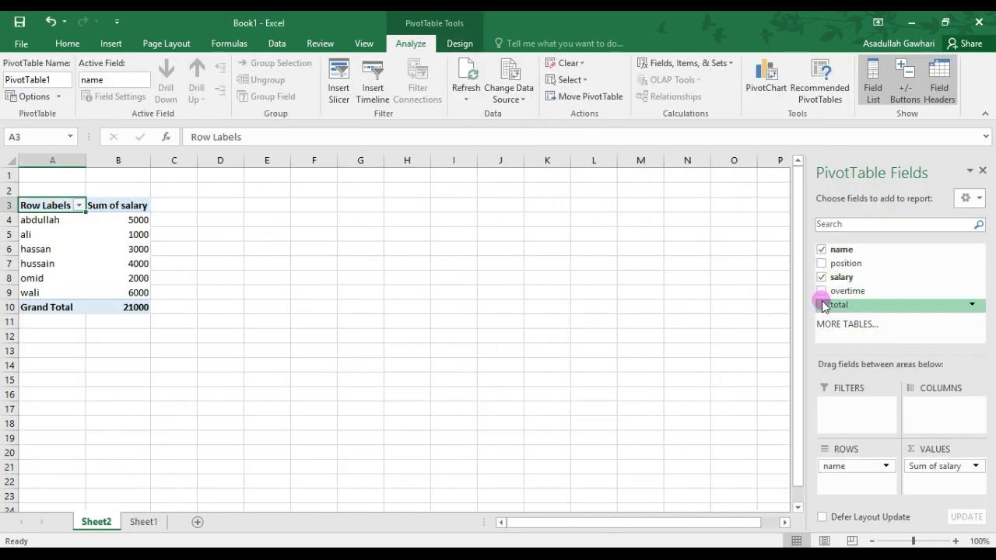
left_click(821, 304)
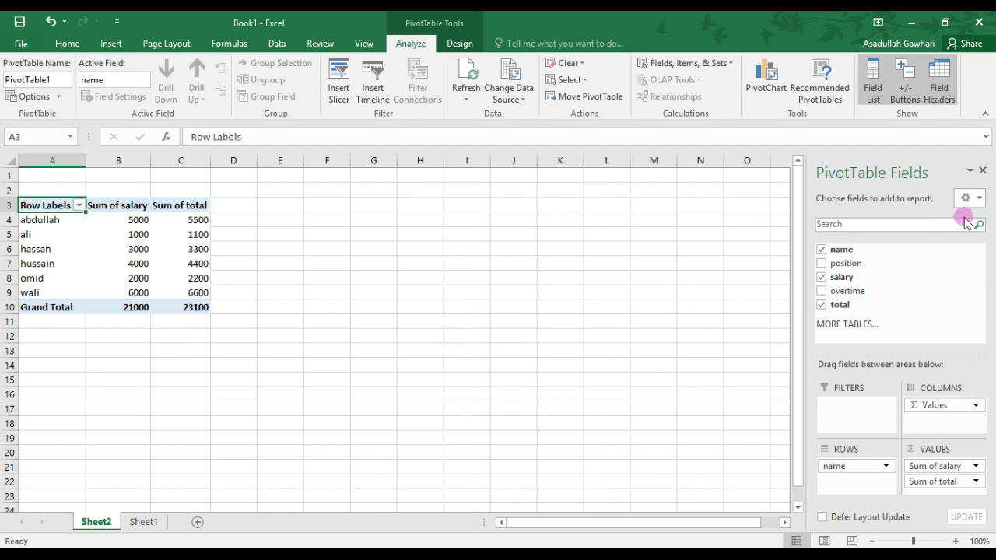
left_click(982, 171)
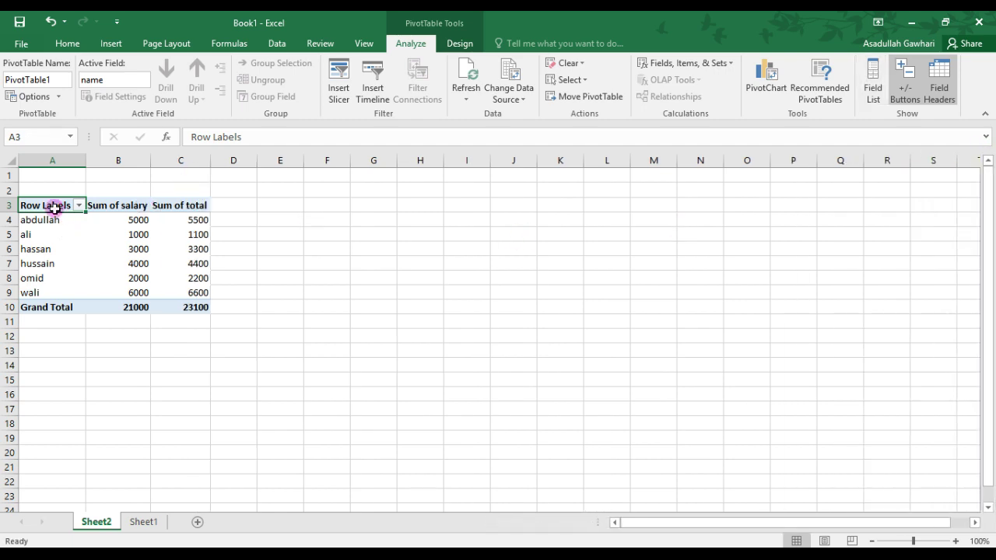
Select the salary and total sums and grand totals, then preview printing
left_click_drag(124, 206, 127, 277)
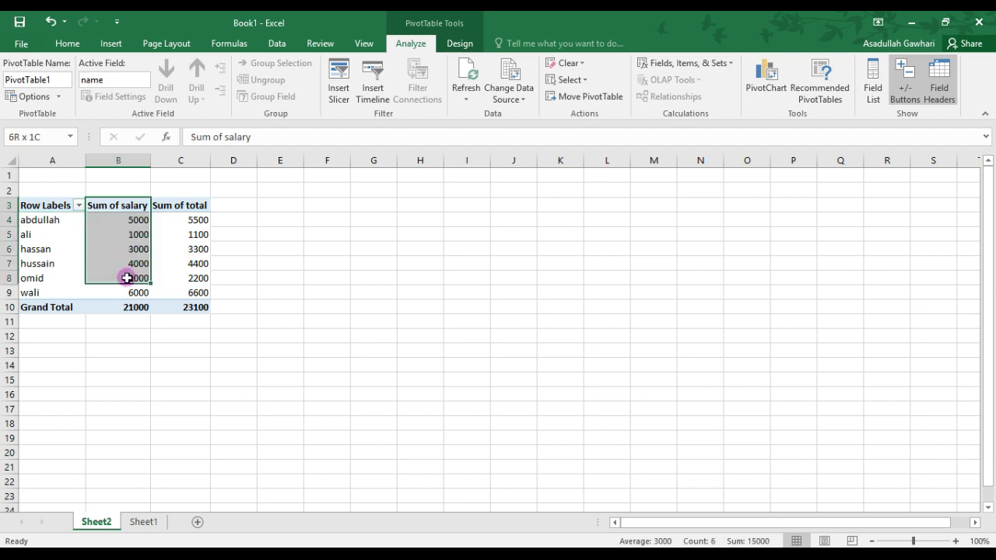
left_click_drag(190, 210, 190, 277)
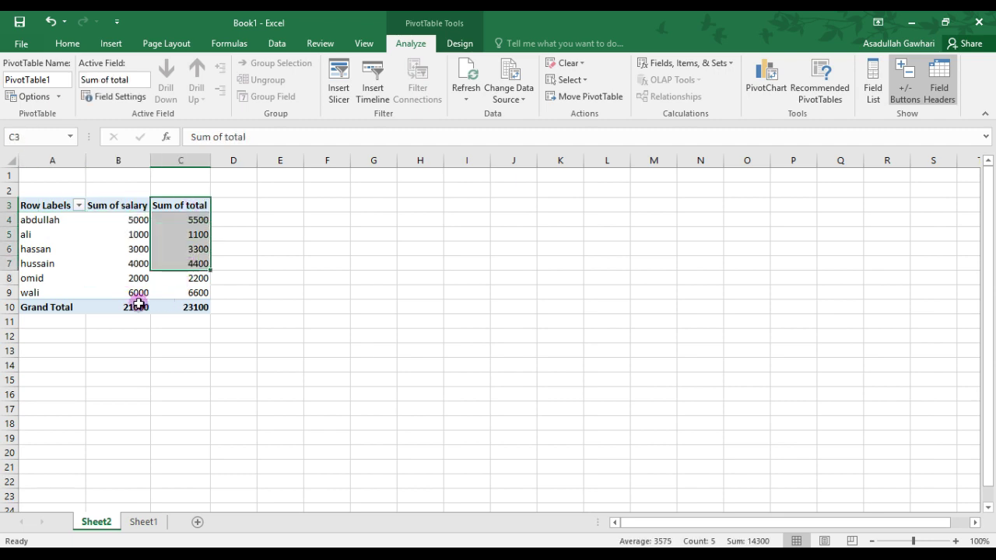
left_click_drag(136, 307, 189, 306)
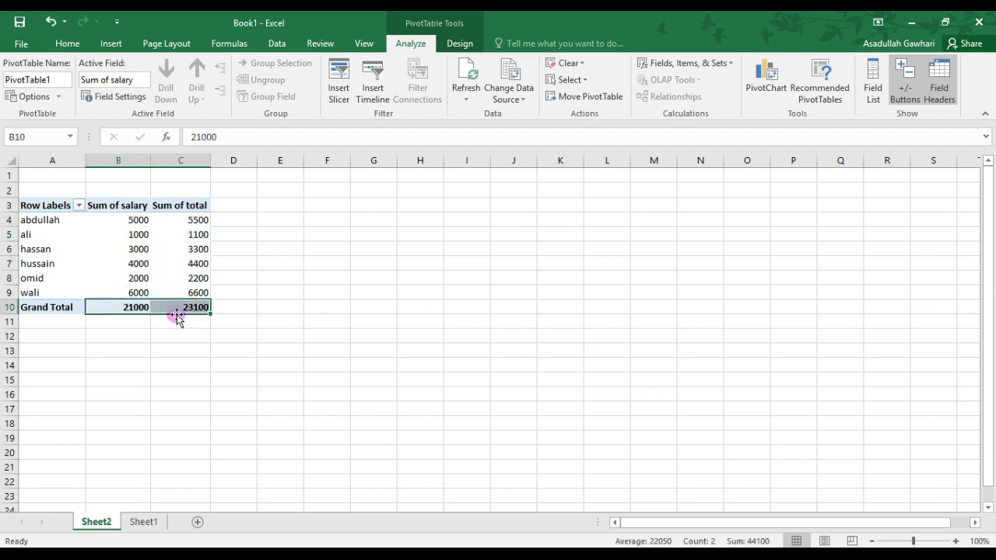
left_click(123, 309)
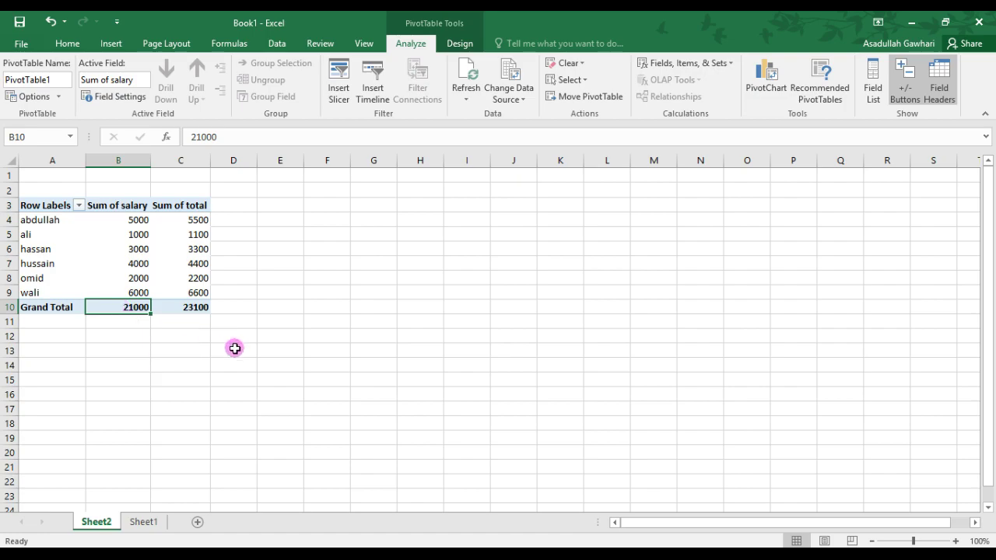
key("ctrl+p")
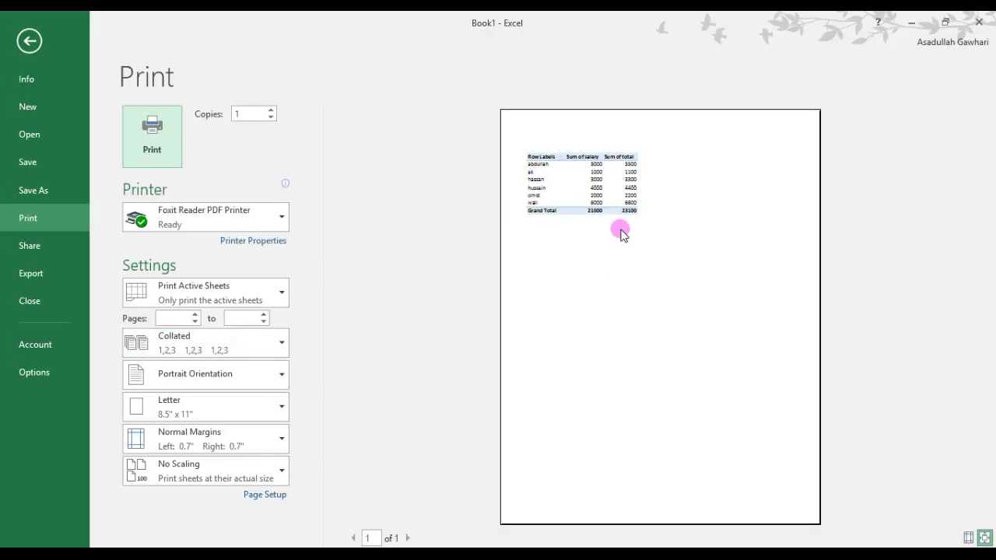
key("Escape")
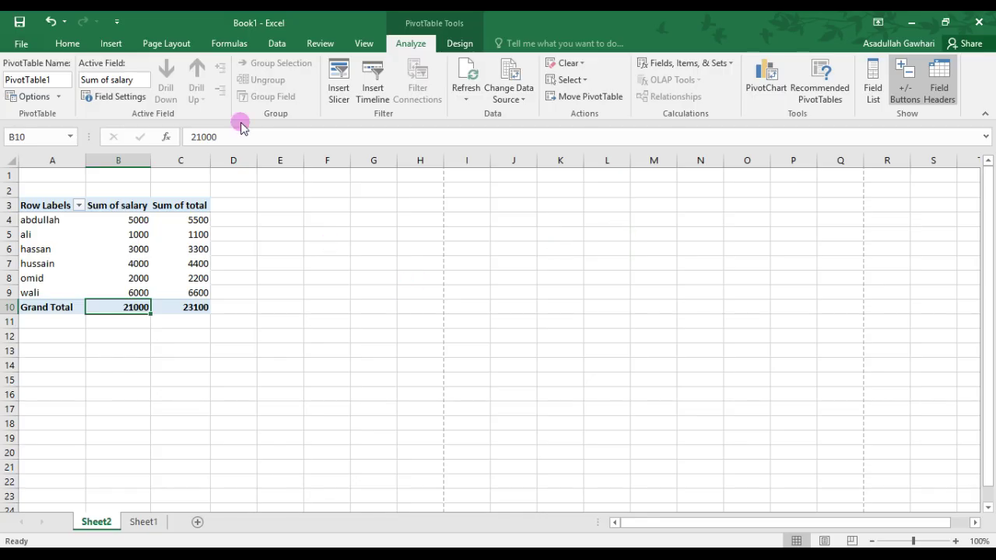
On Sheet1, replace hussain in D10 and omid in D8 with 'ali'
left_click(146, 523)
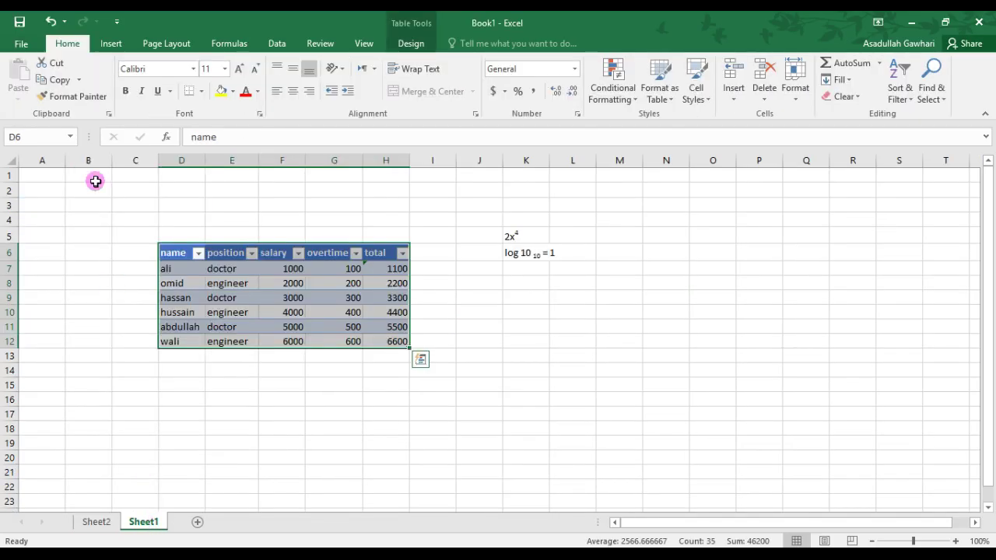
left_click(408, 44)
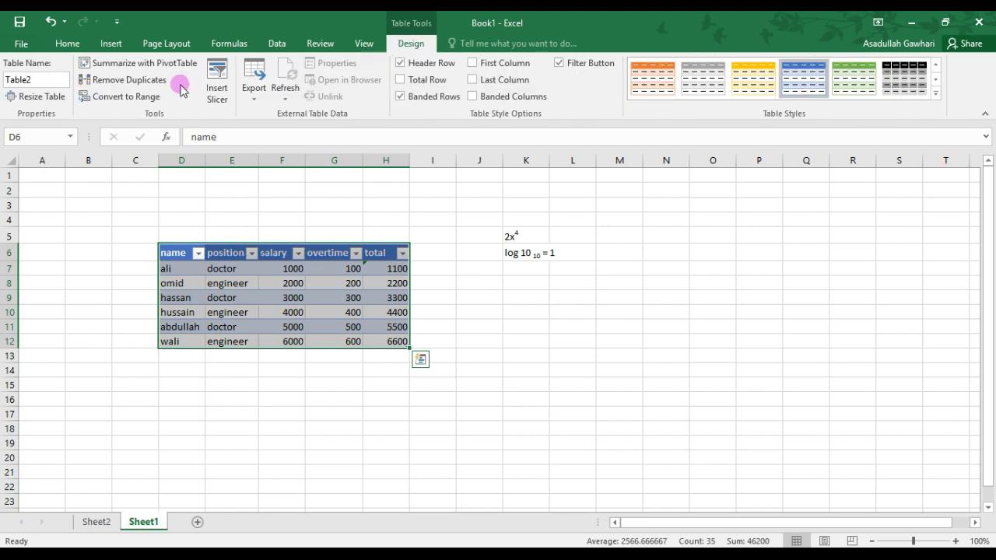
left_click(178, 312)
type("ali")
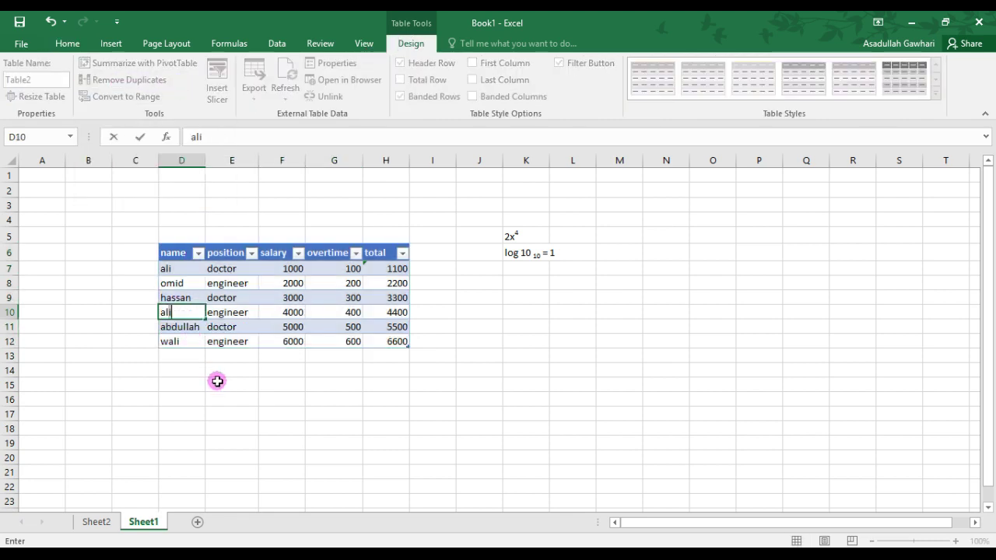
left_click(178, 327)
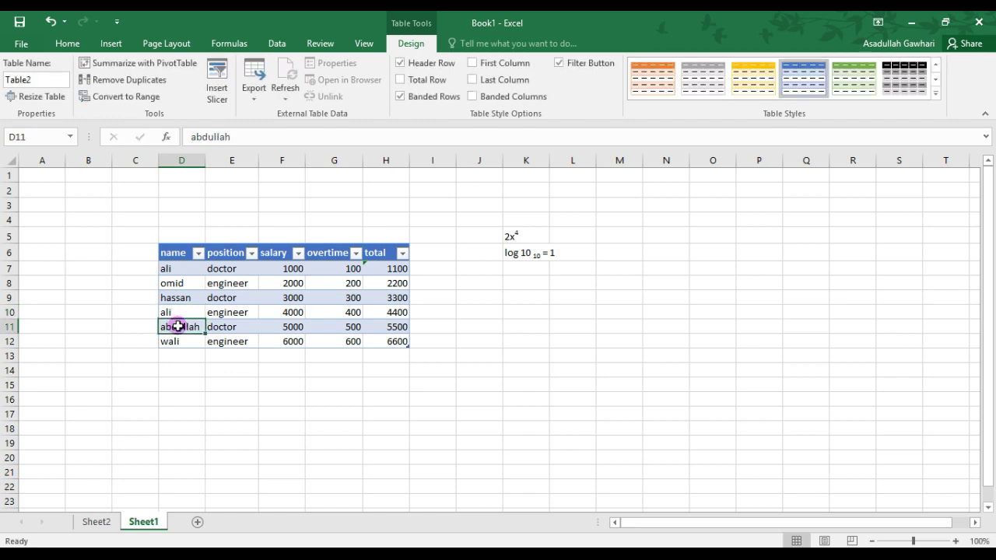
left_click(180, 284)
type("ali")
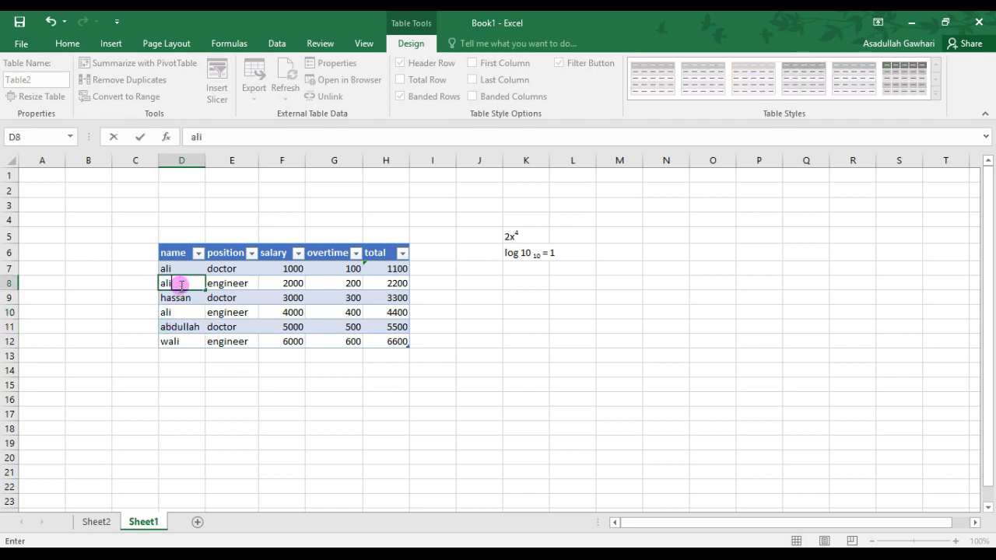
mouse_move(172, 254)
left_mouse_down()
mouse_move(317, 327)
mouse_move(380, 344)
left_mouse_up()
left_click(134, 80)
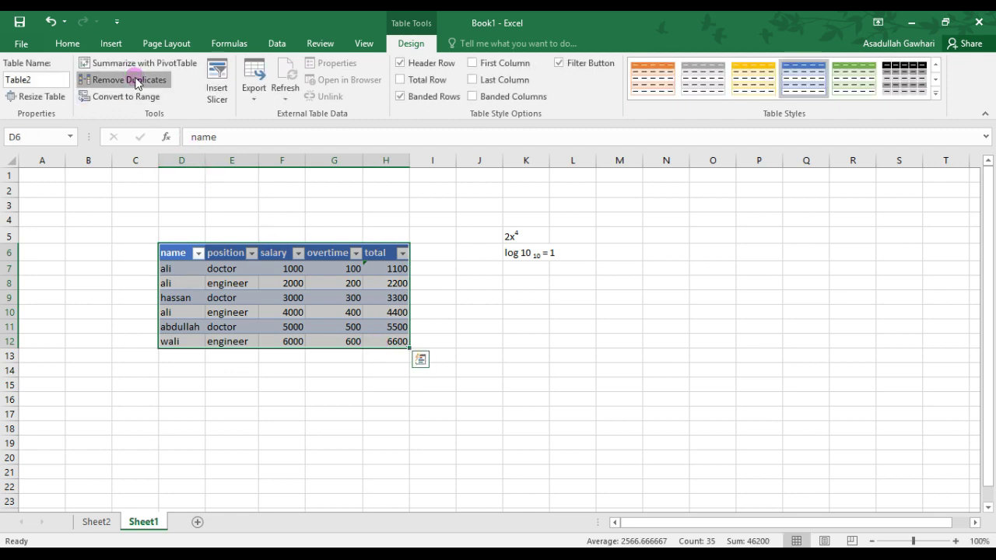
left_click(528, 280)
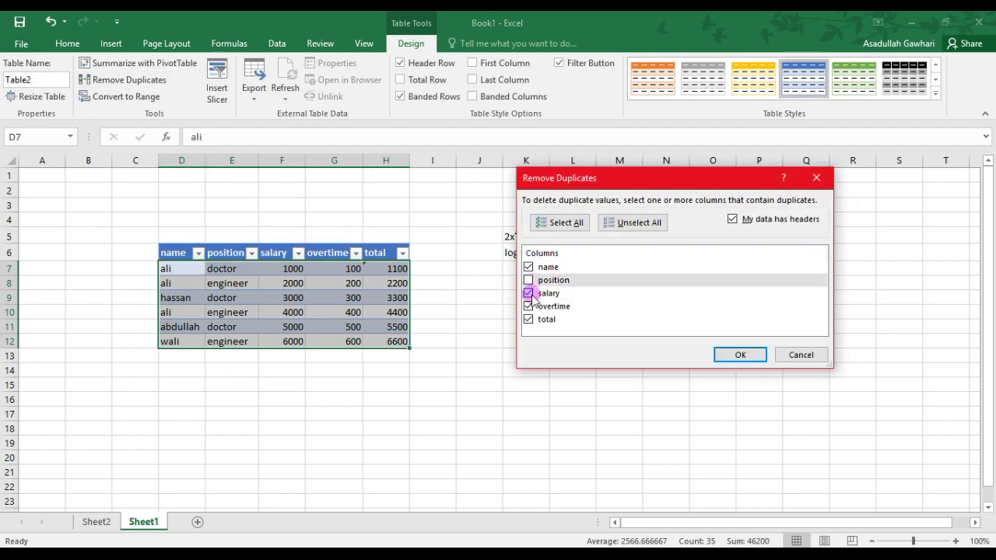
left_click(529, 294)
left_click(528, 307)
left_click(528, 319)
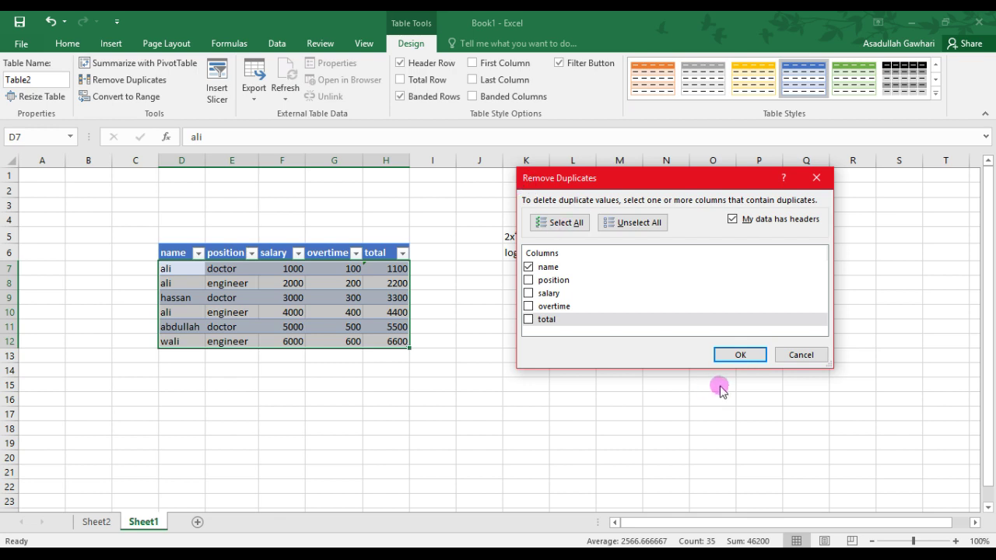
left_click(736, 359)
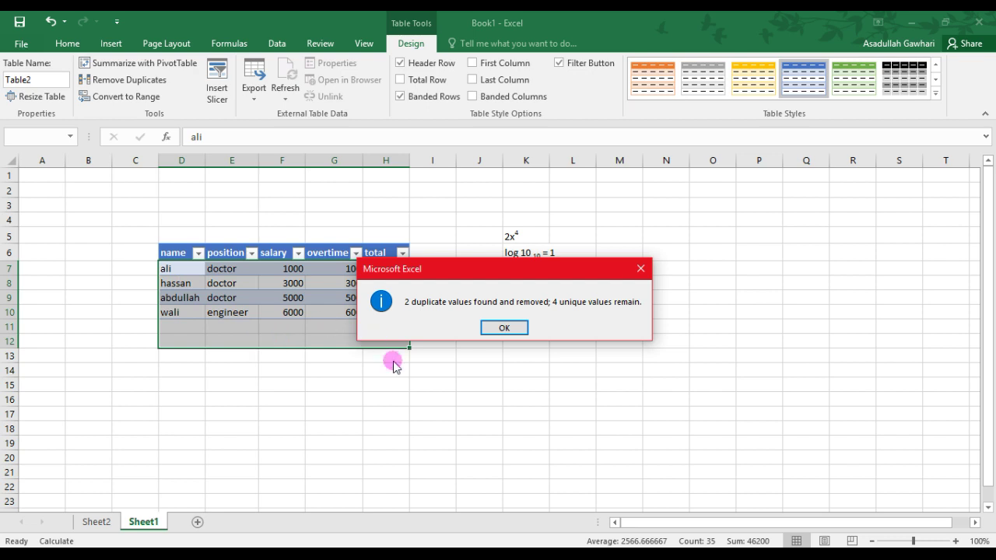
left_click(504, 329)
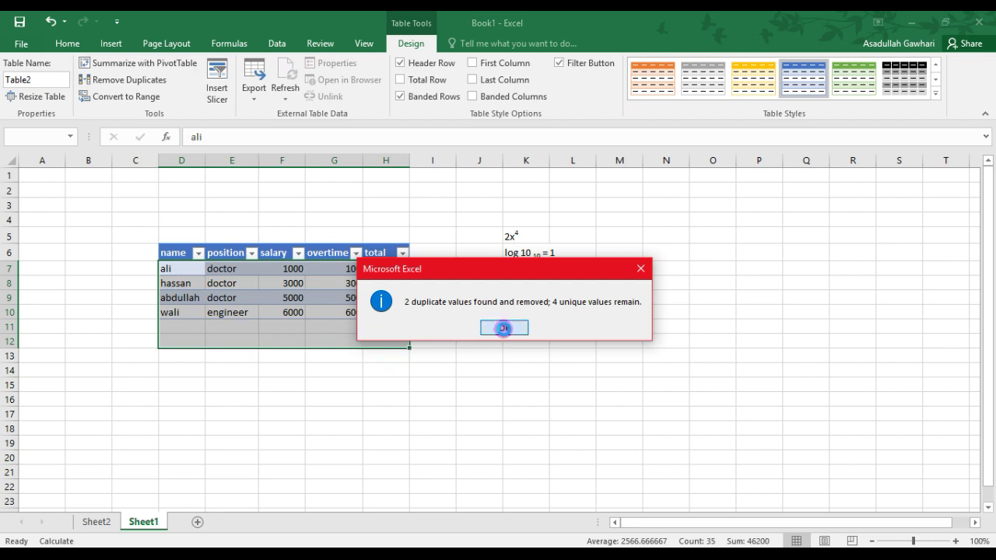
key("ctrl+z")
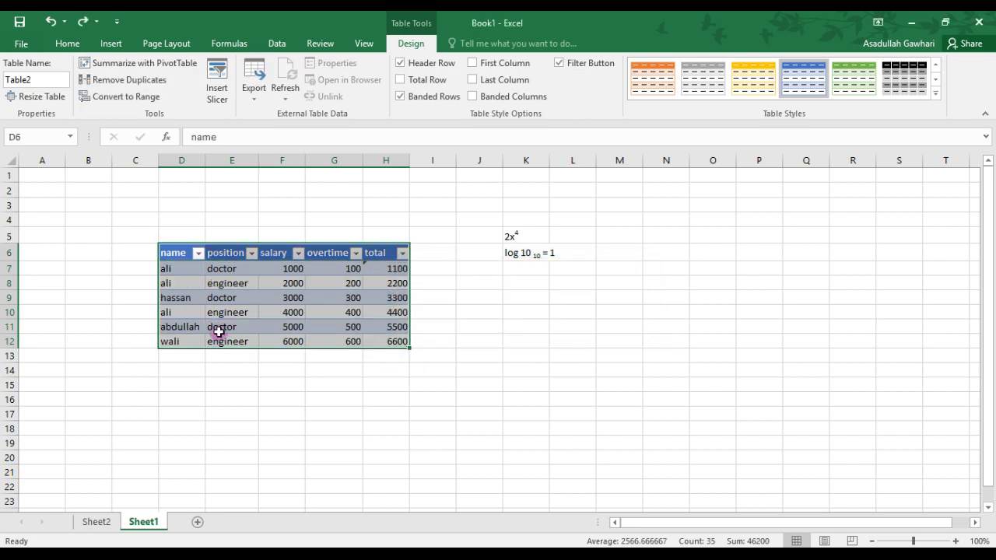
left_click(194, 284)
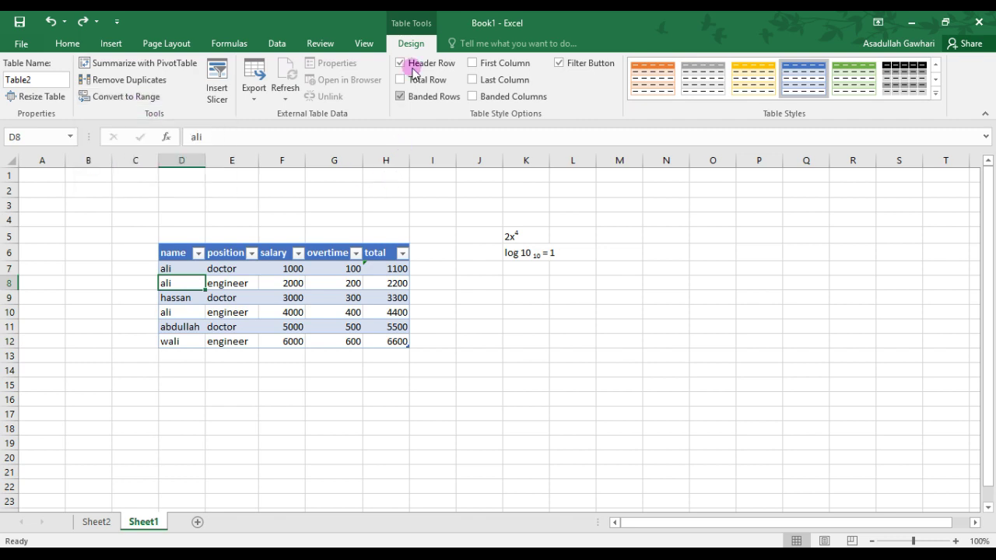
left_click(123, 97)
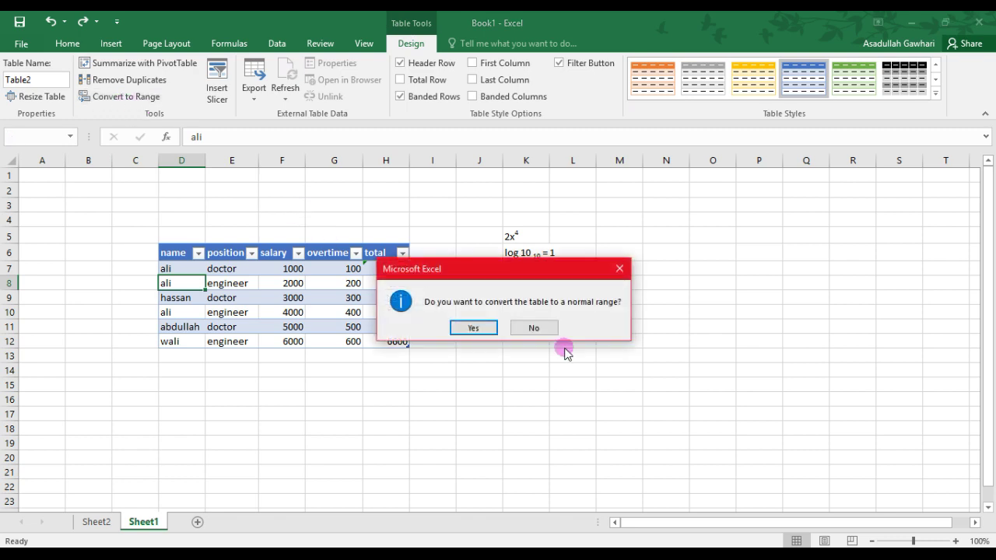
left_click(534, 327)
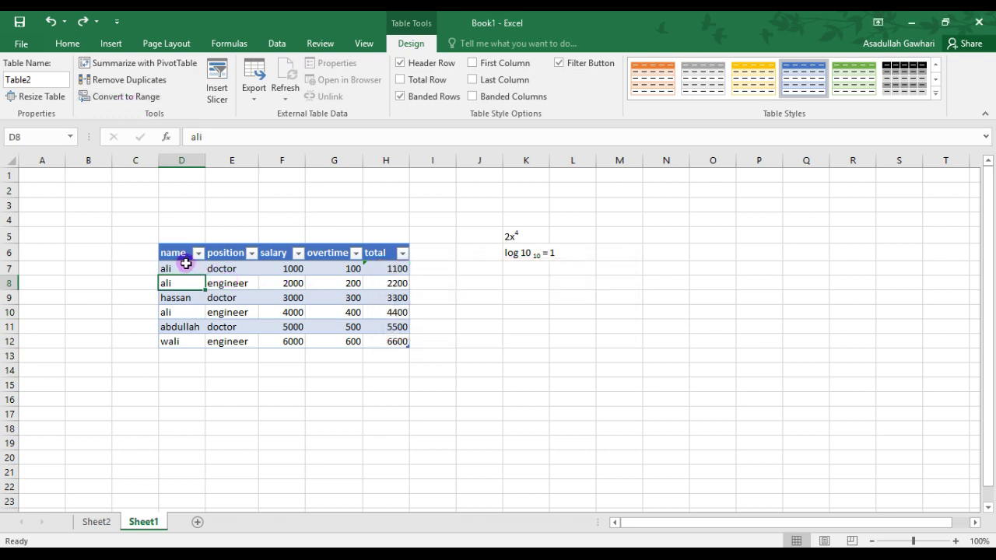
left_click_drag(184, 253, 393, 343)
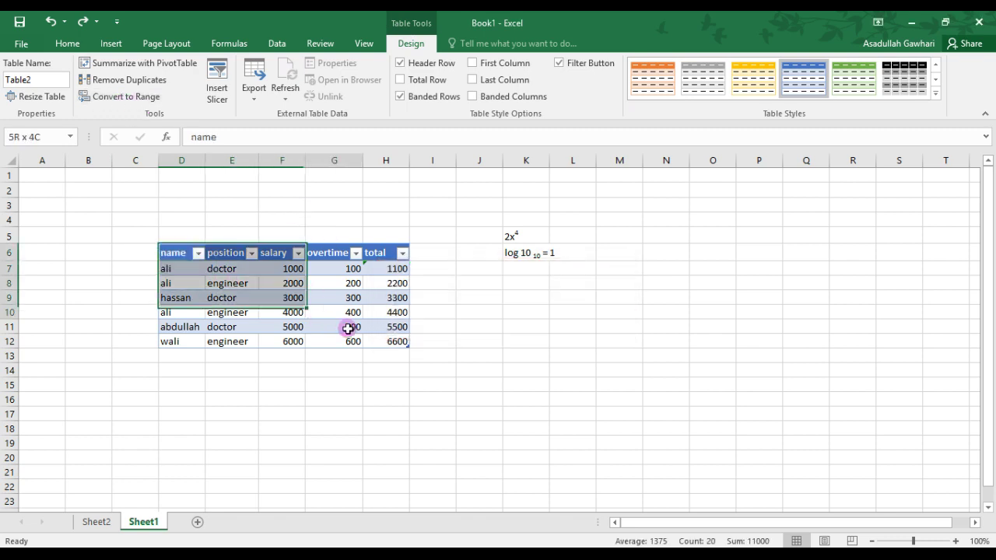
left_click(143, 97)
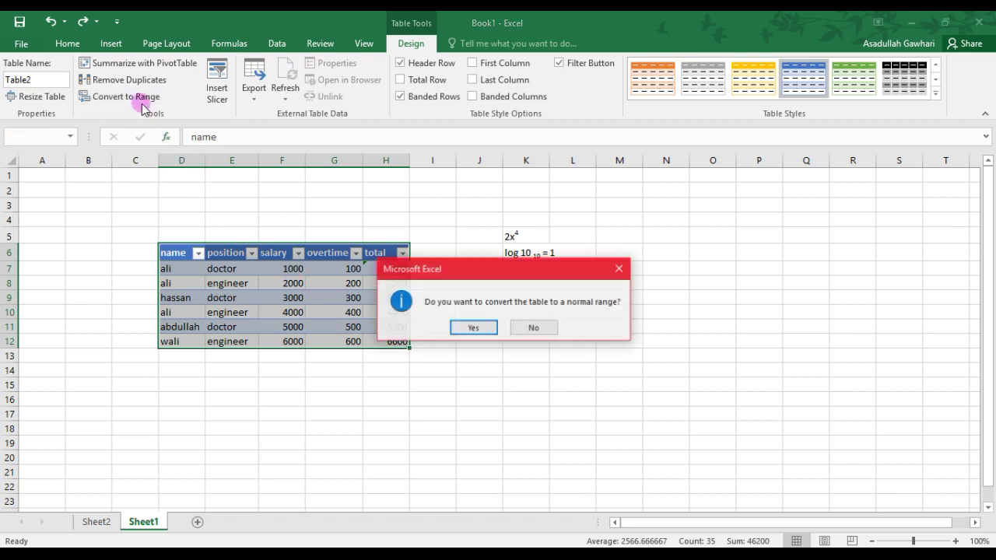
left_click(474, 327)
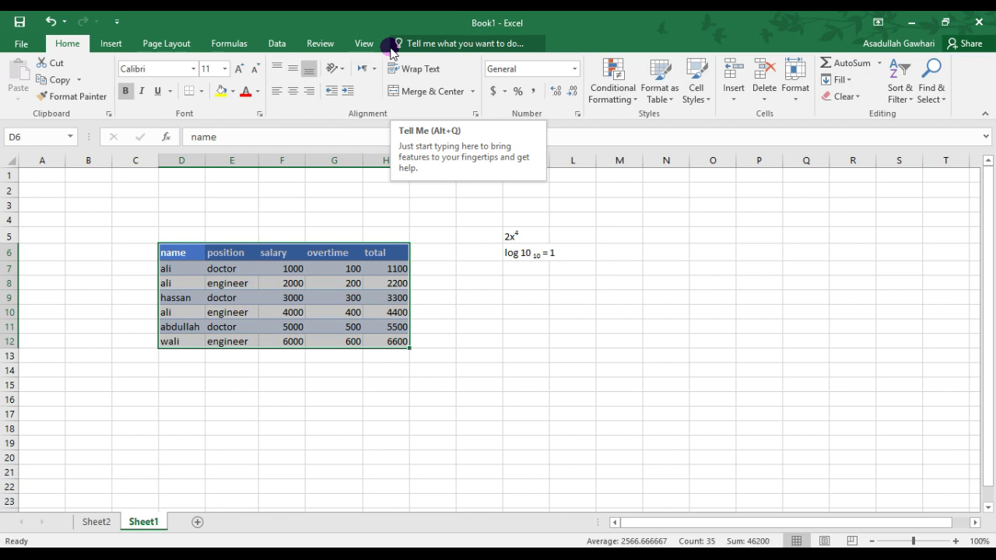
key("ctrl+t")
key("Return")
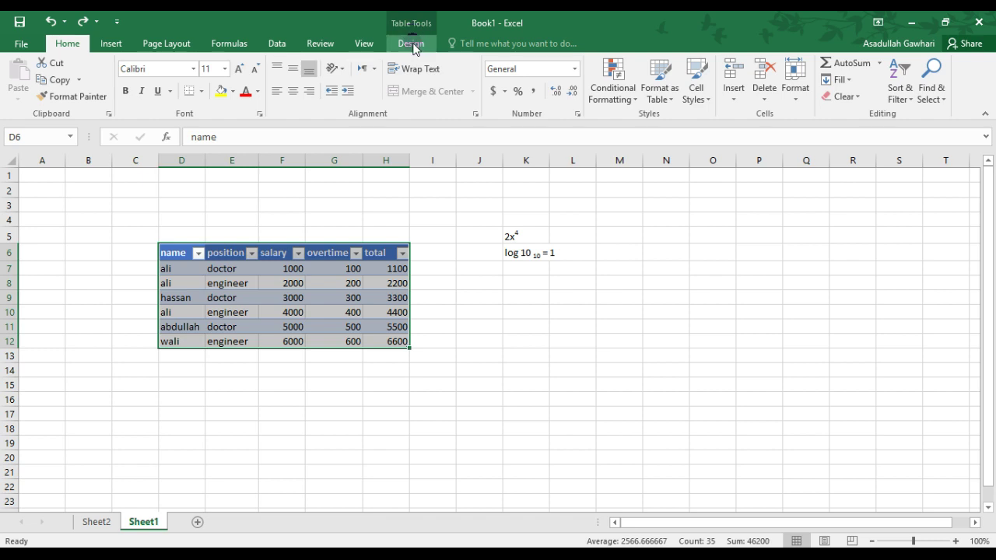
left_click(411, 44)
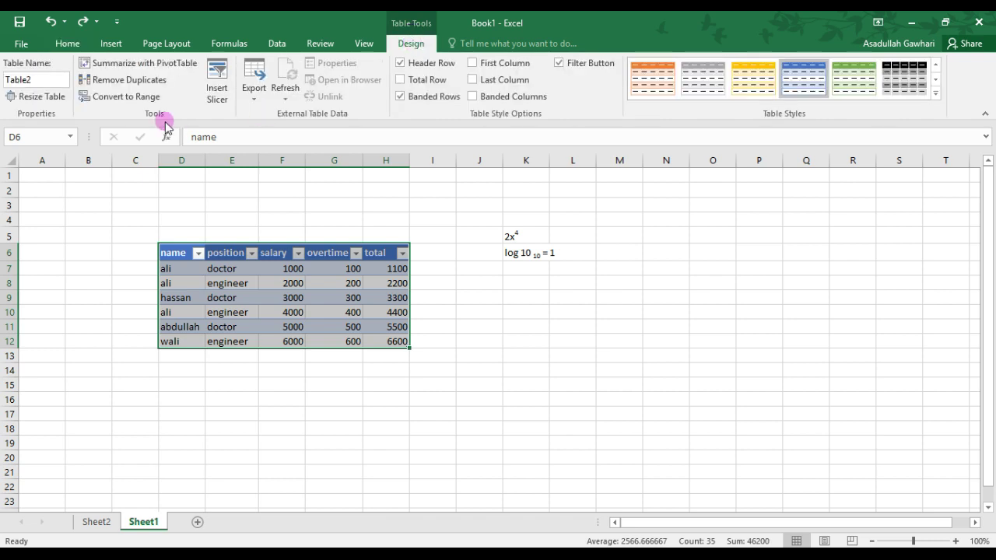
Insert slicers for the table's name, salary and total columns
left_click(221, 78)
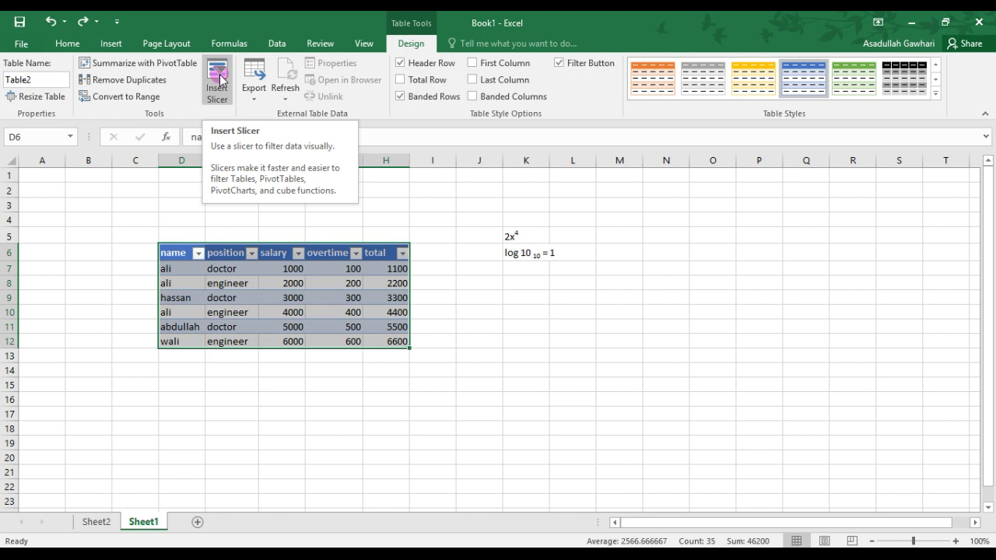
left_click(220, 78)
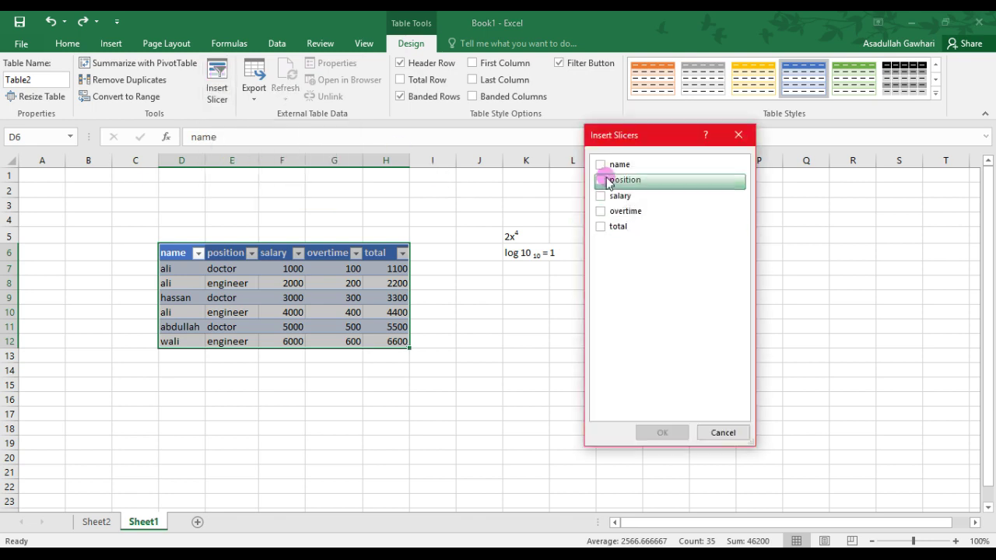
left_click(603, 167)
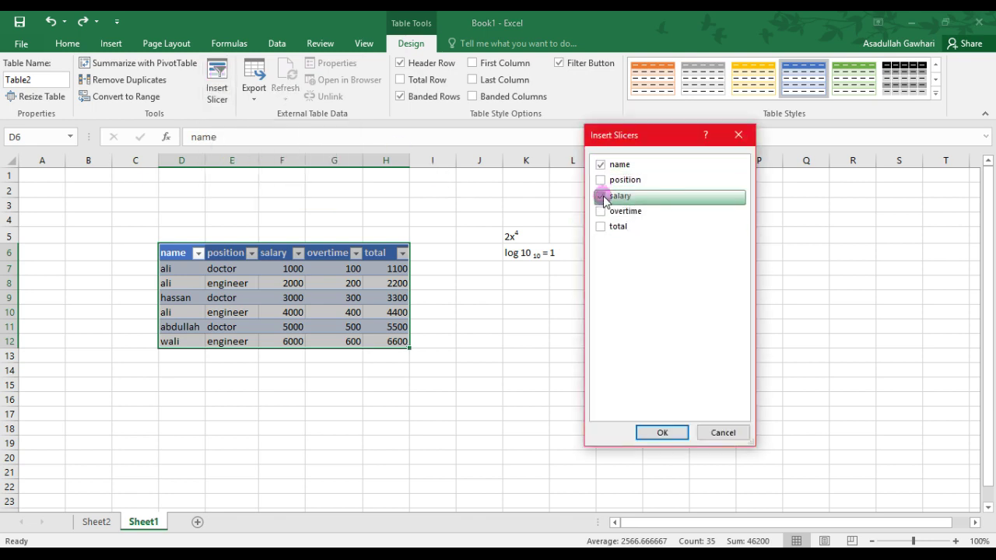
left_click(605, 230)
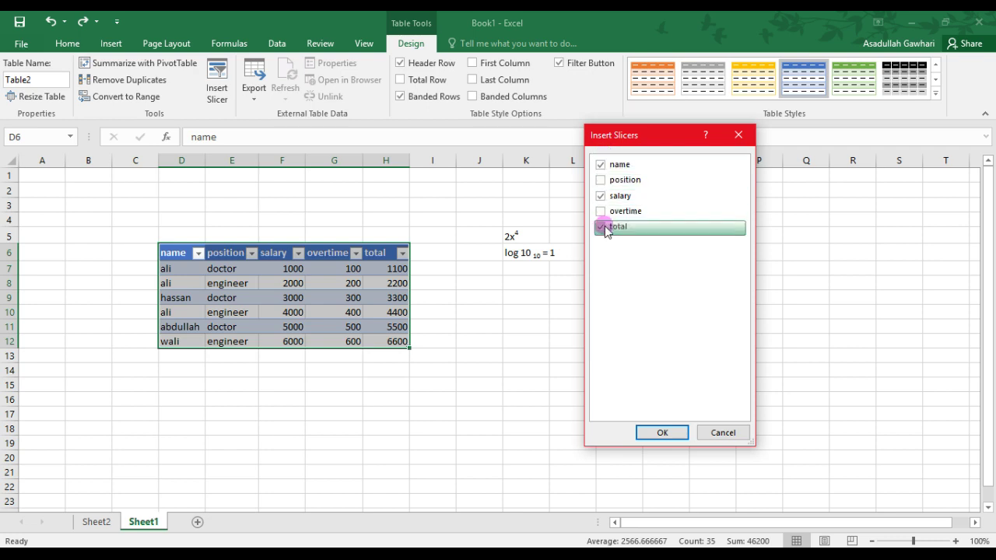
left_click(655, 437)
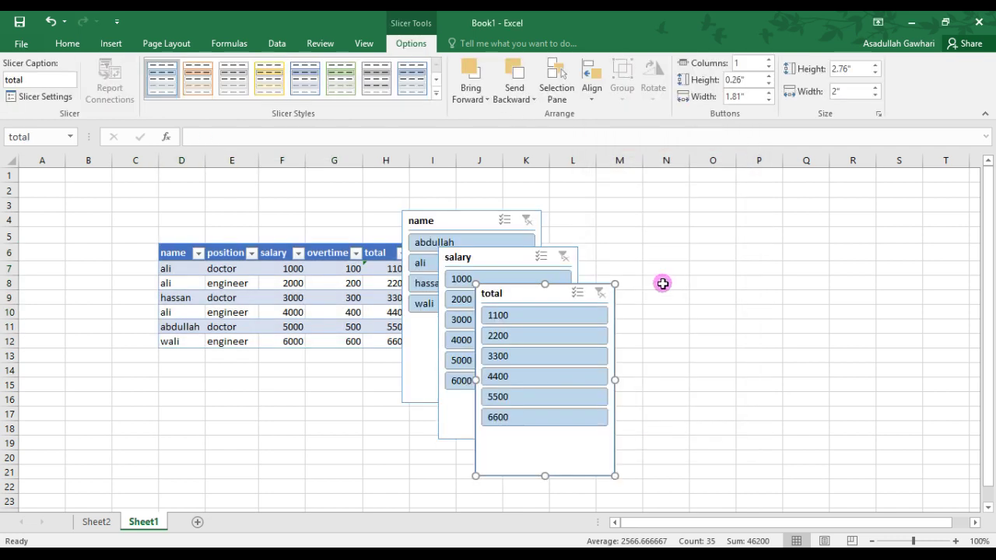
Line up the total, salary and name slicers to the right of the table
left_click_drag(529, 293, 738, 278)
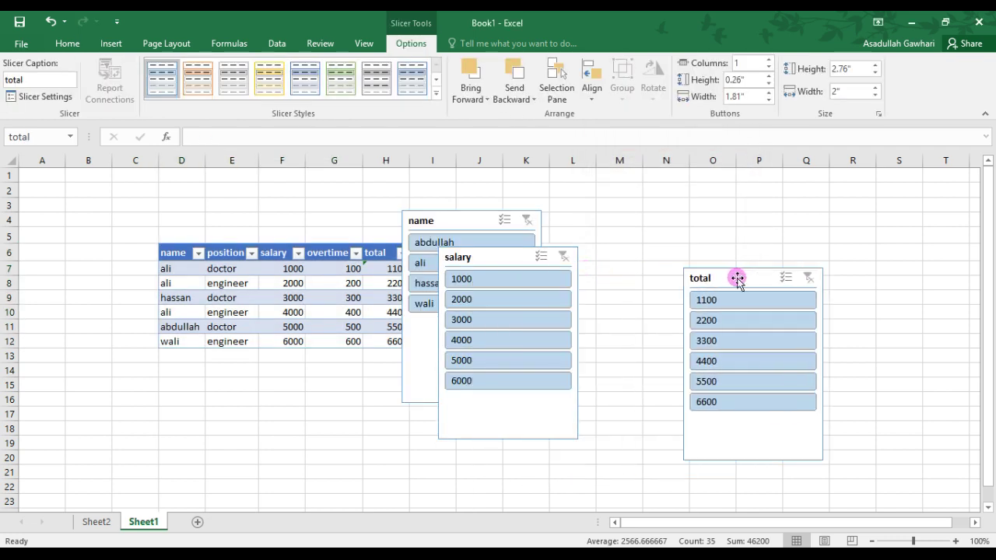
left_click(511, 257)
left_click_drag(511, 258, 689, 249)
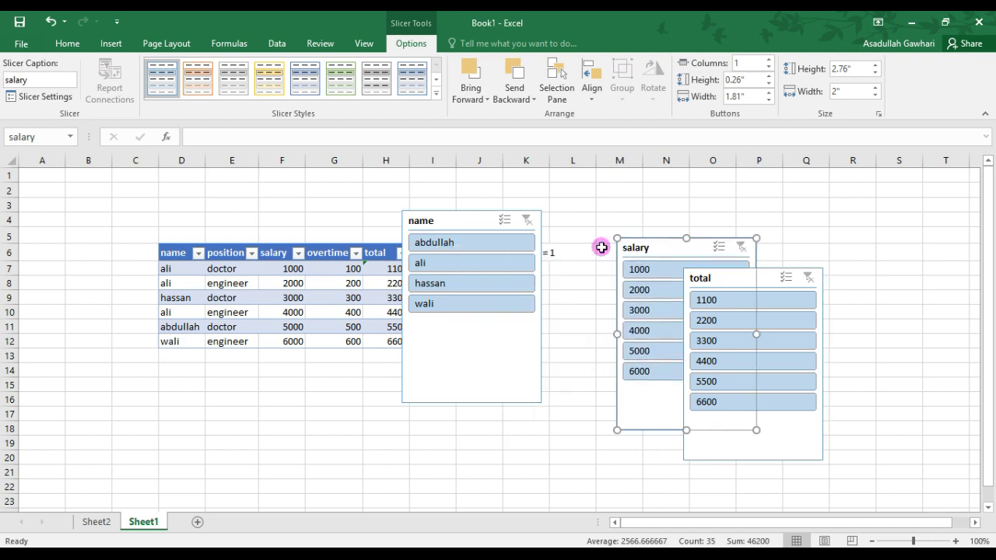
mouse_move(456, 221)
left_mouse_down()
mouse_move(635, 166)
mouse_move(650, 189)
left_mouse_up()
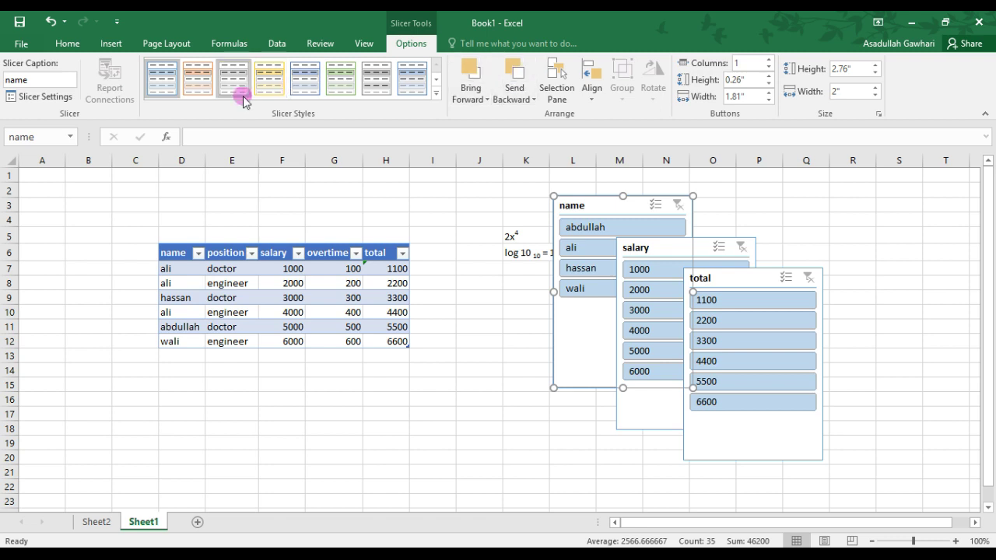
Try green and yellow slicer styles and a filter on total 1100, then undo them
left_click(4, 79)
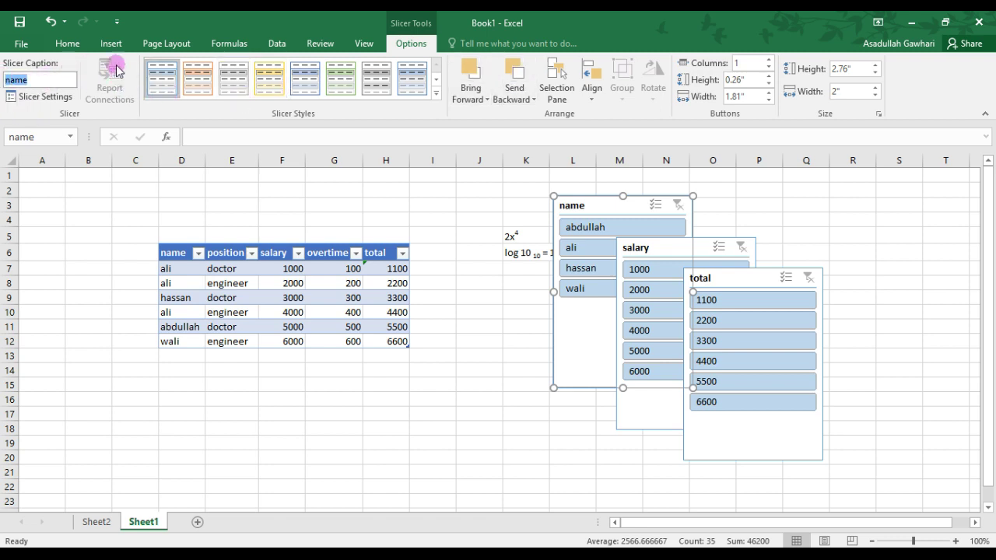
left_click(354, 77)
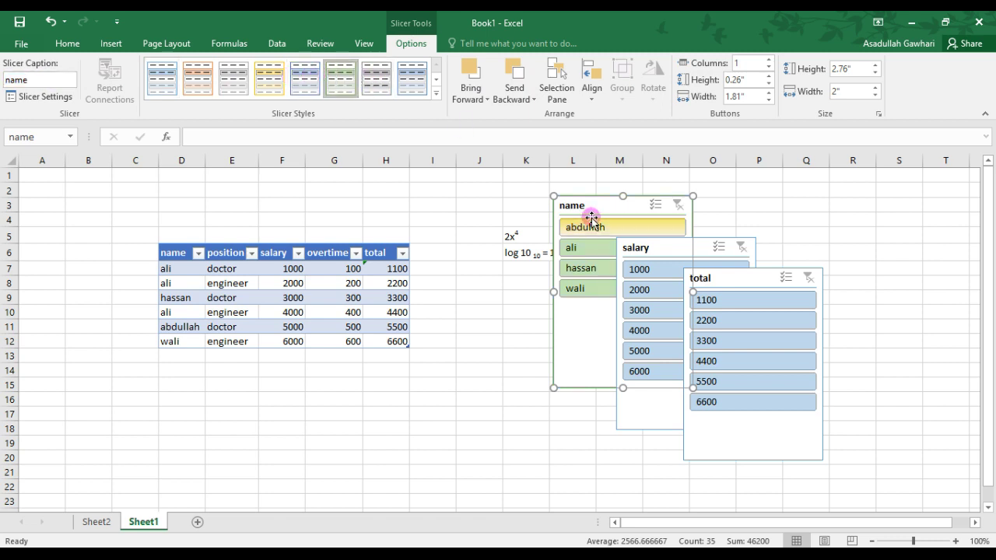
left_click(710, 303)
left_click(716, 281)
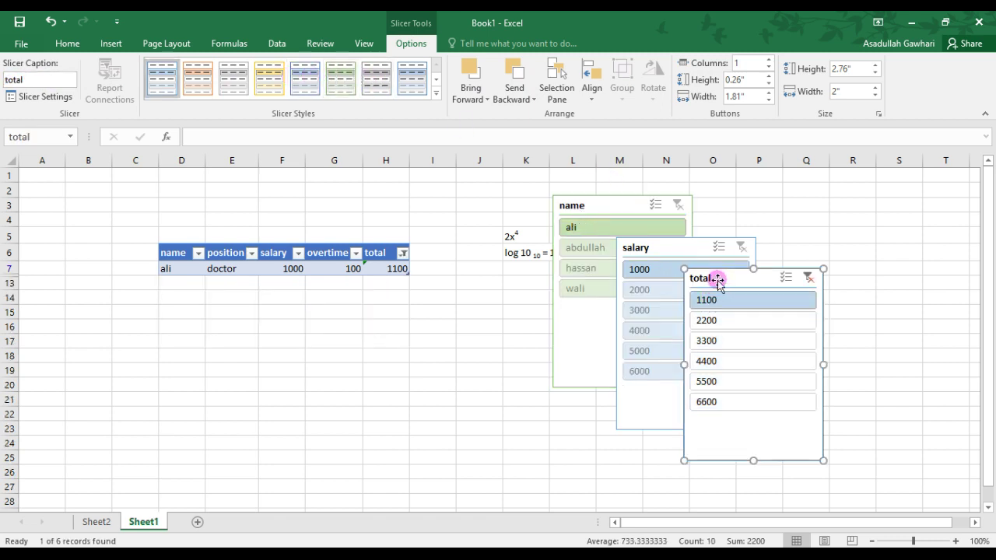
left_click(268, 81)
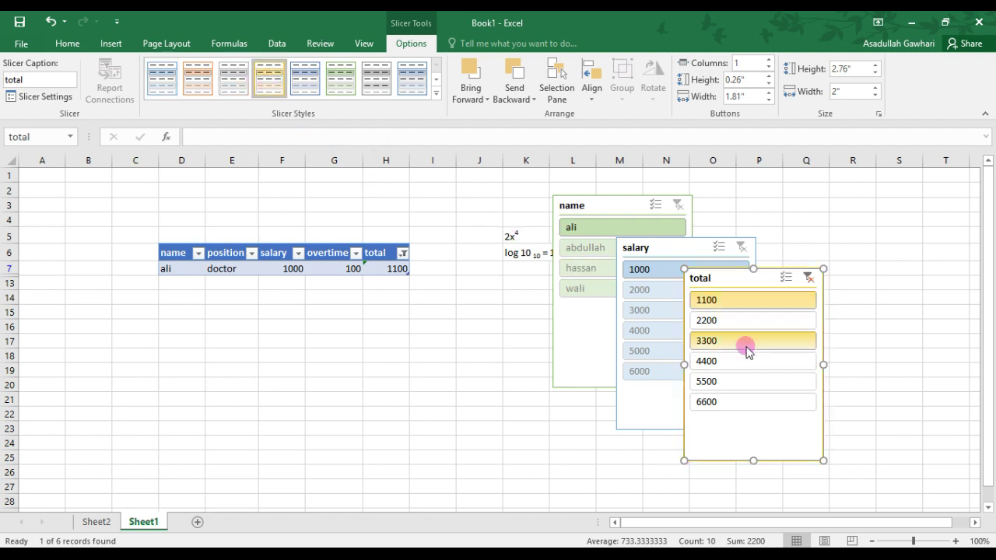
key("ctrl+z")
key("ctrl+z")
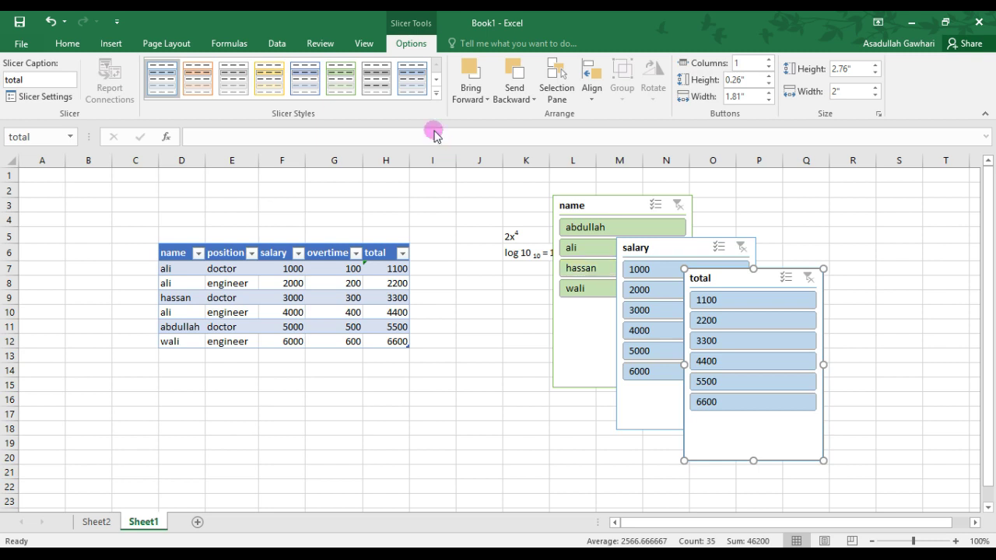
Delete the salary, name and total slicers from the sheet
left_click(658, 253)
key("Delete")
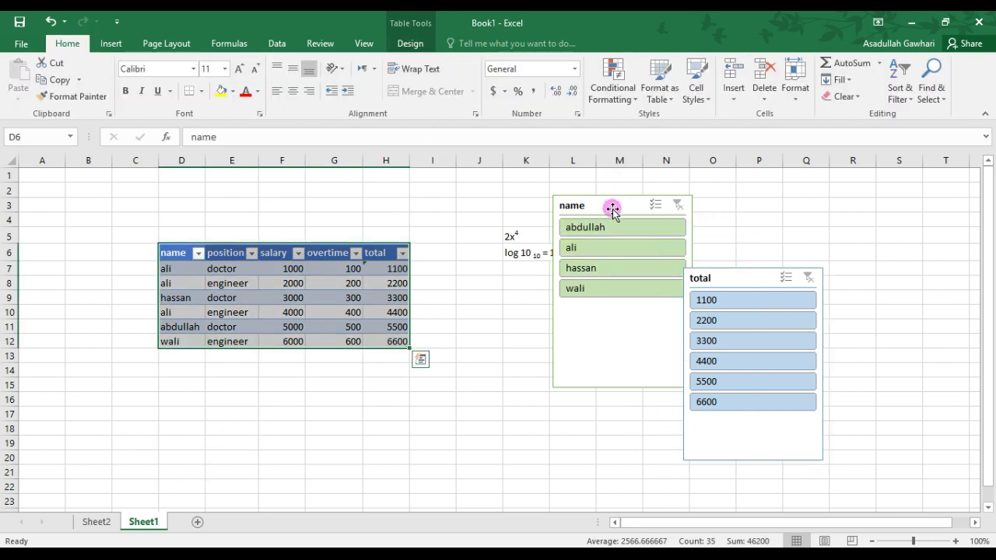
left_click(612, 205)
key("Delete")
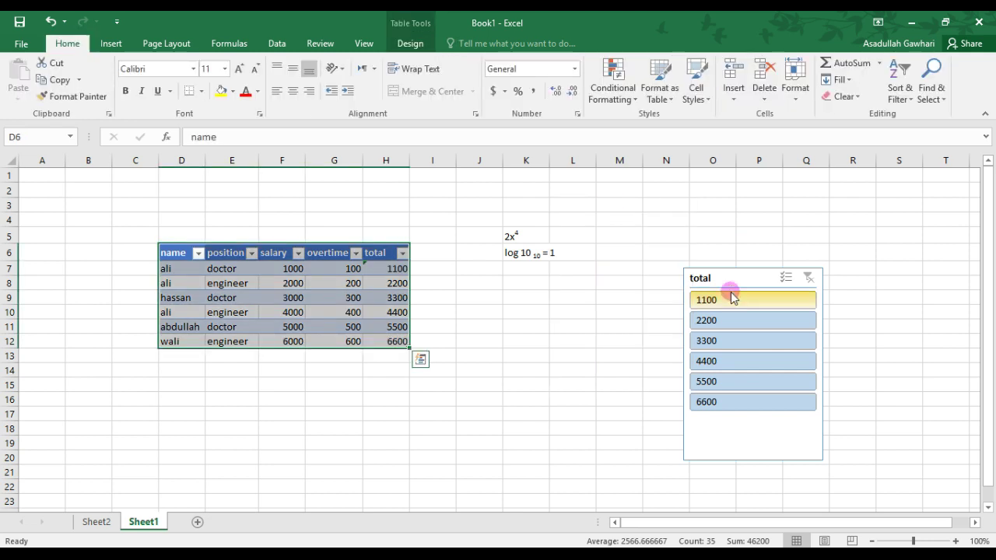
left_click(721, 278)
key("Delete")
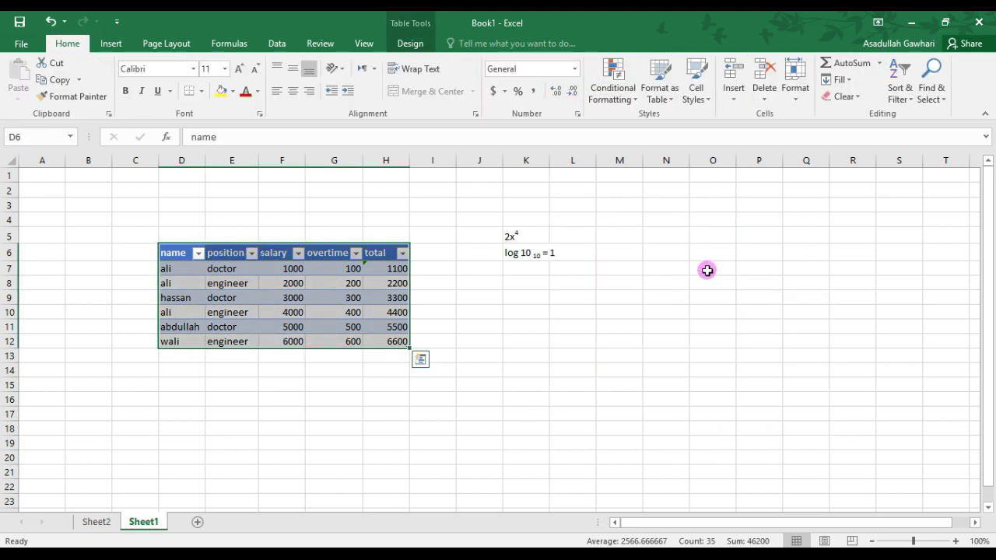
left_click(406, 44)
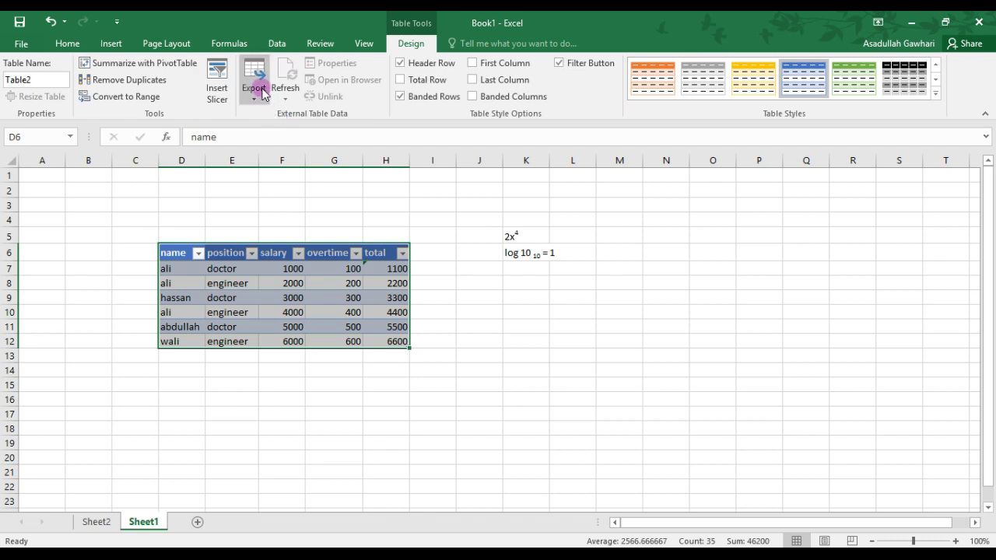
left_click(256, 88)
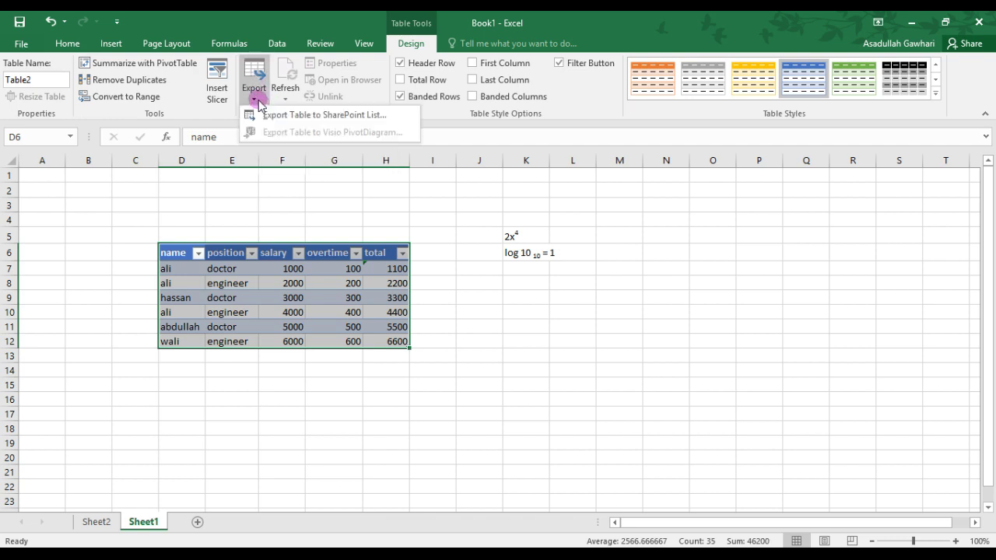
left_click(273, 116)
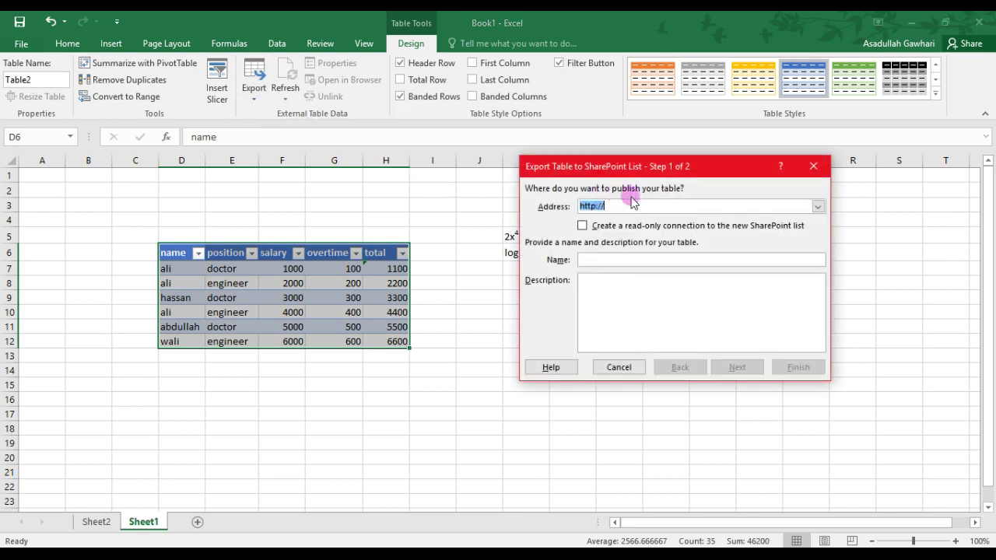
left_click(639, 202)
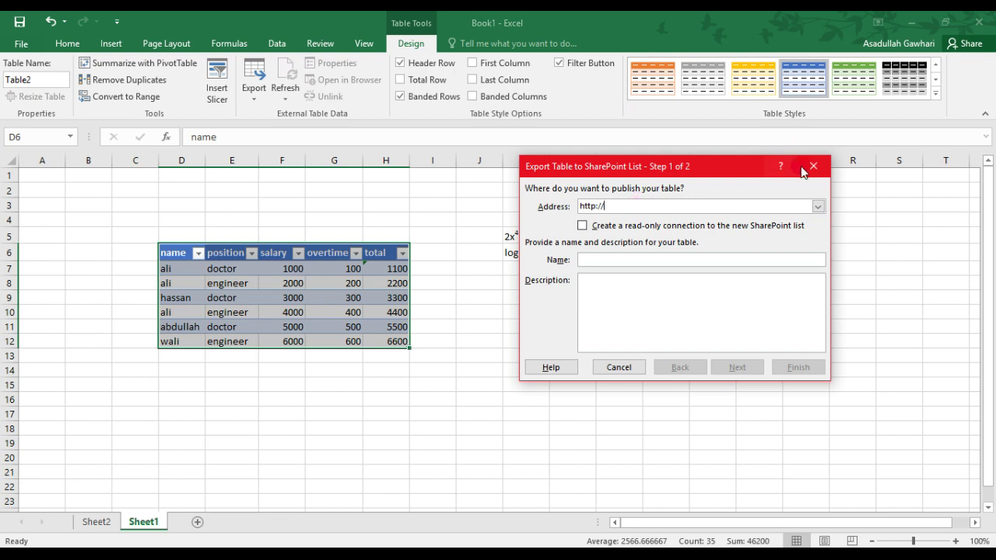
left_click(813, 168)
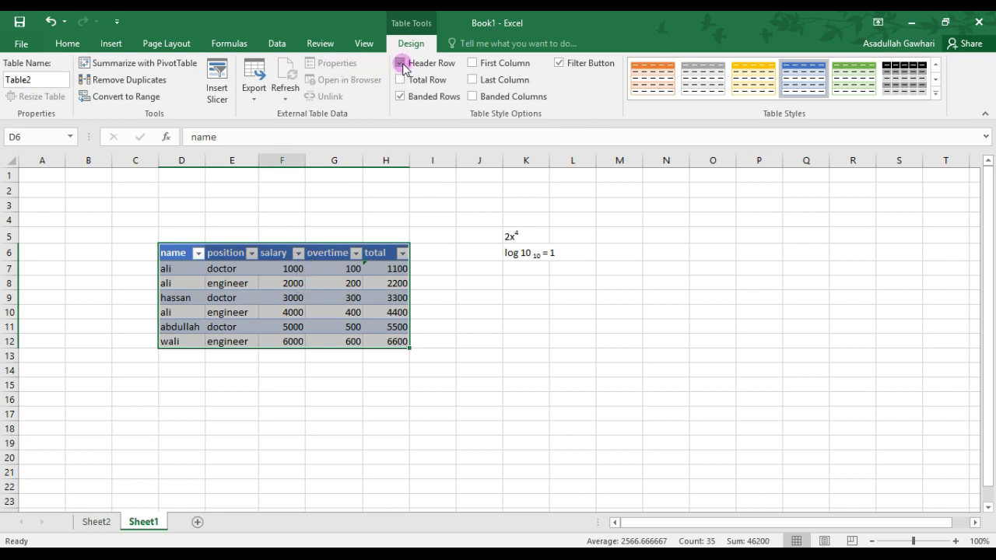
Toggle the header row off and on, then add a Total row under the table
left_click(327, 298)
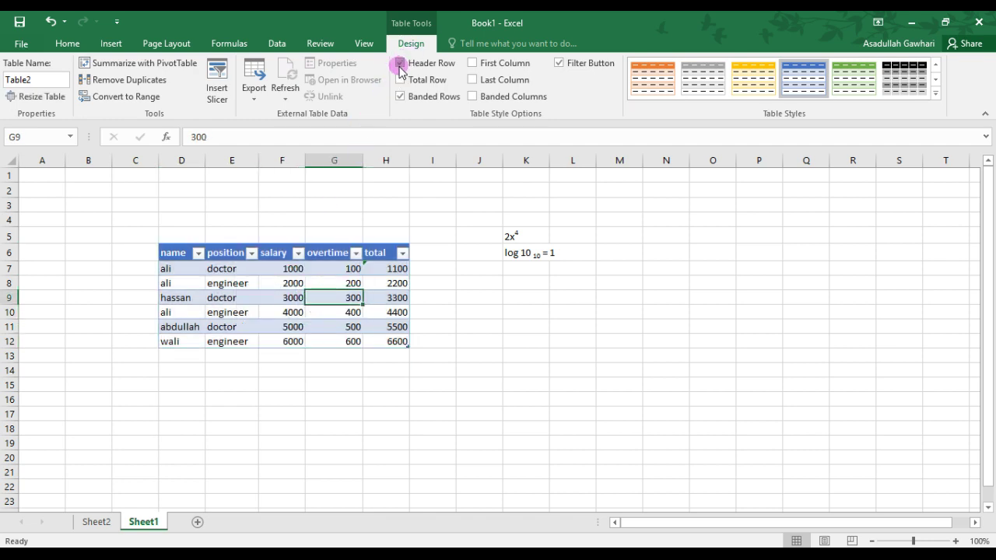
left_click(400, 63)
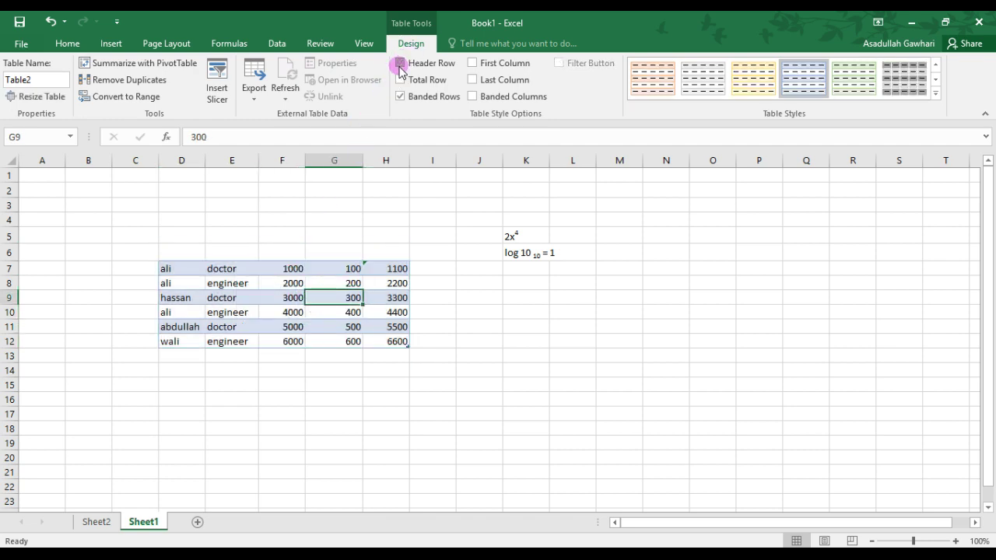
left_click(400, 66)
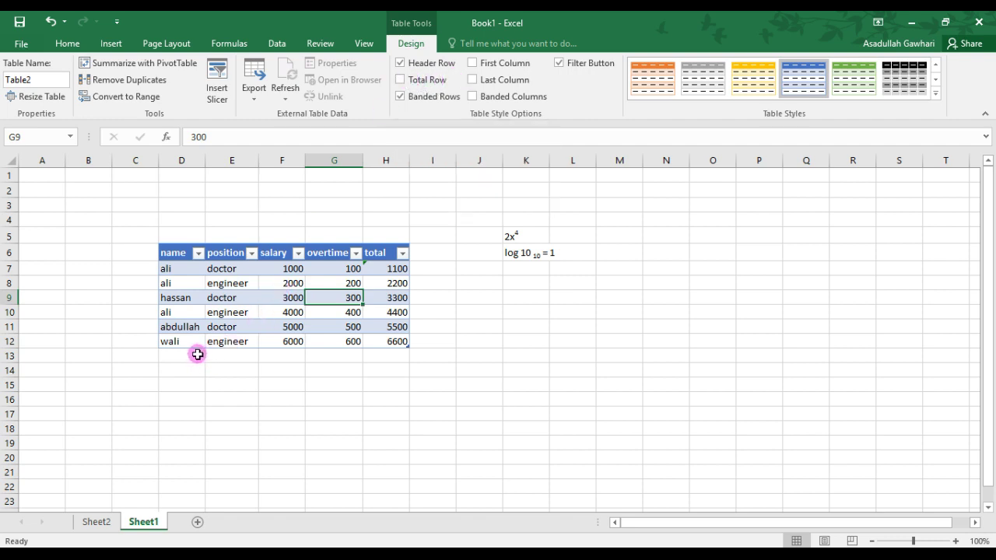
left_click(400, 80)
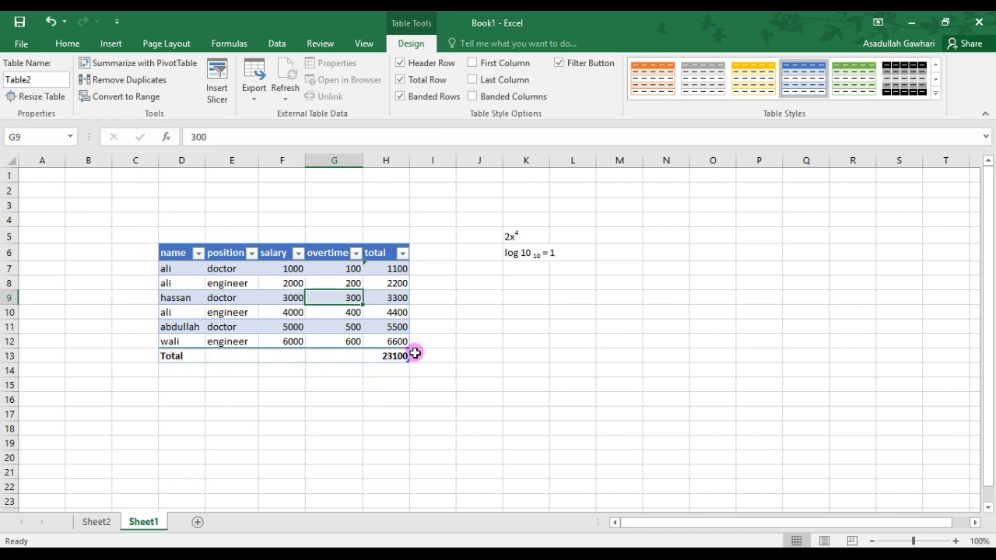
Toggle banded rows and the Total row off and on, ending with both shown and total 23100
left_click(400, 96)
left_click(400, 97)
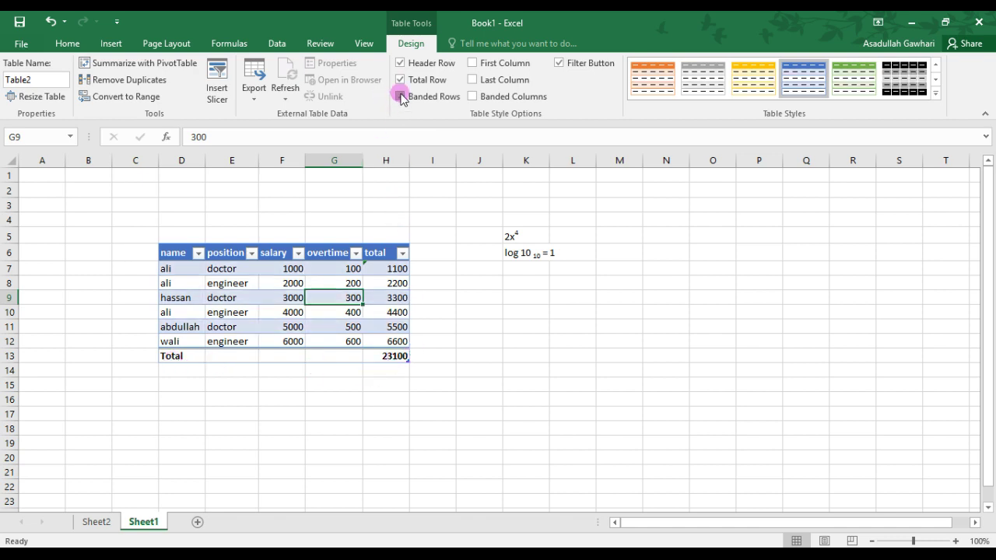
left_click(400, 81)
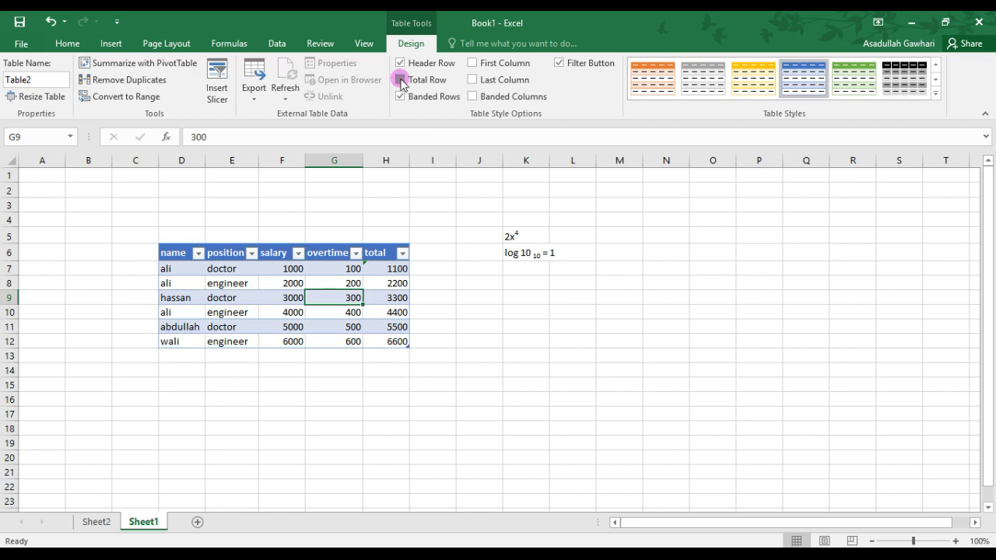
left_click(399, 80)
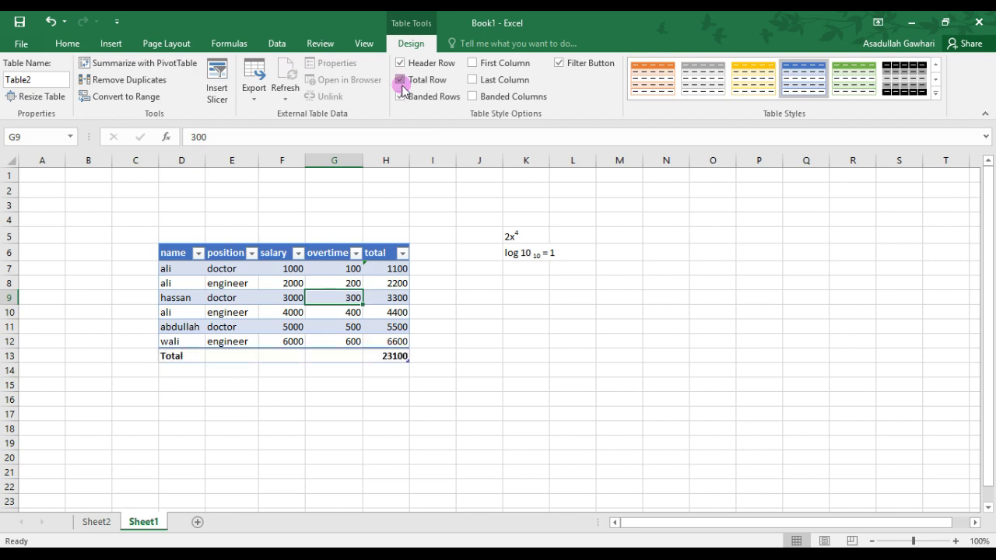
left_click(196, 300)
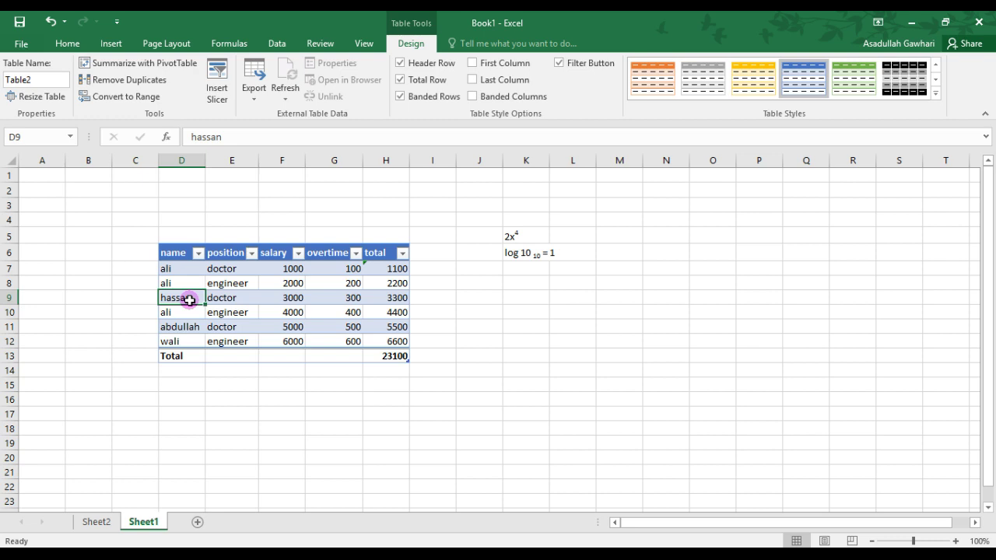
left_click(400, 79)
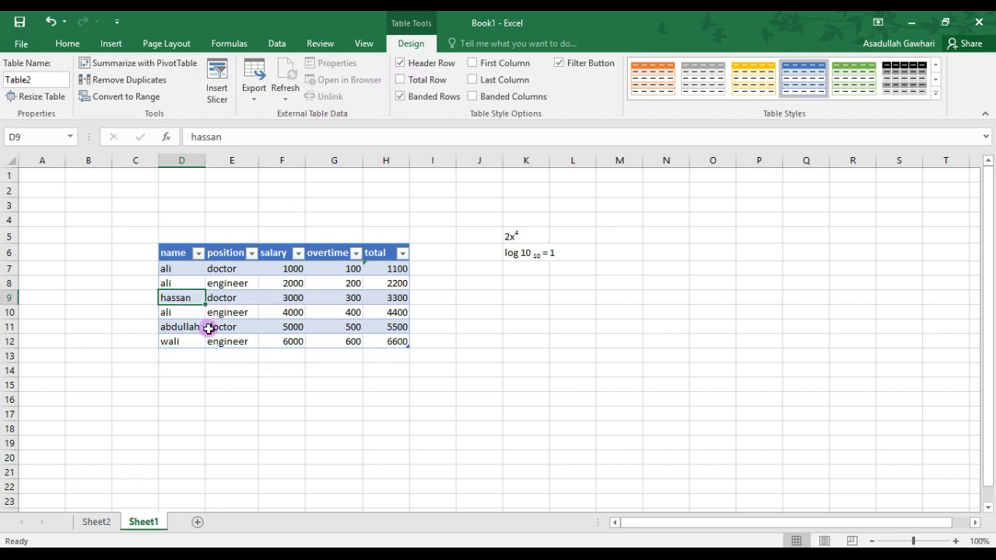
left_click(400, 81)
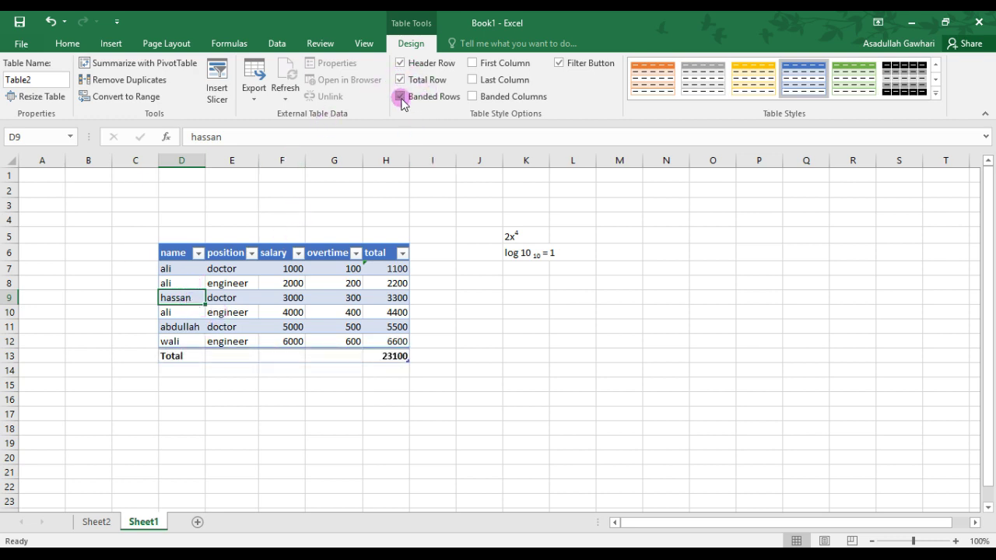
left_click(399, 97)
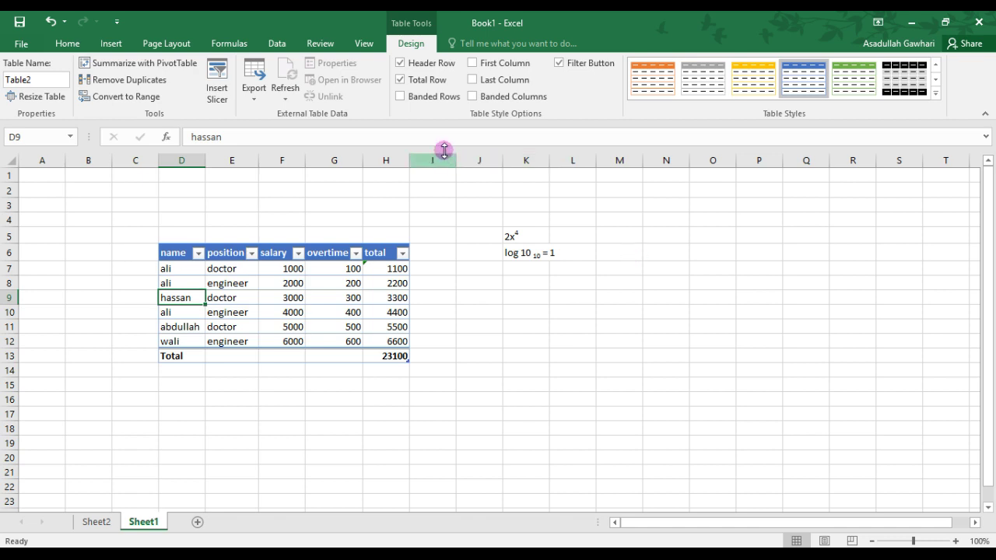
left_click(402, 97)
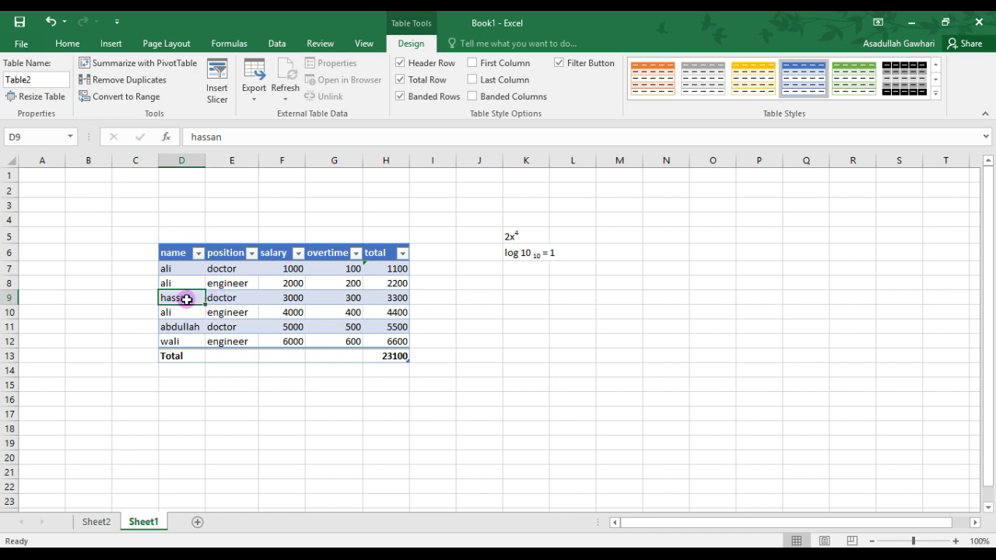
Select the ali cells in D8 and D10 and the hassan row
left_click(180, 284)
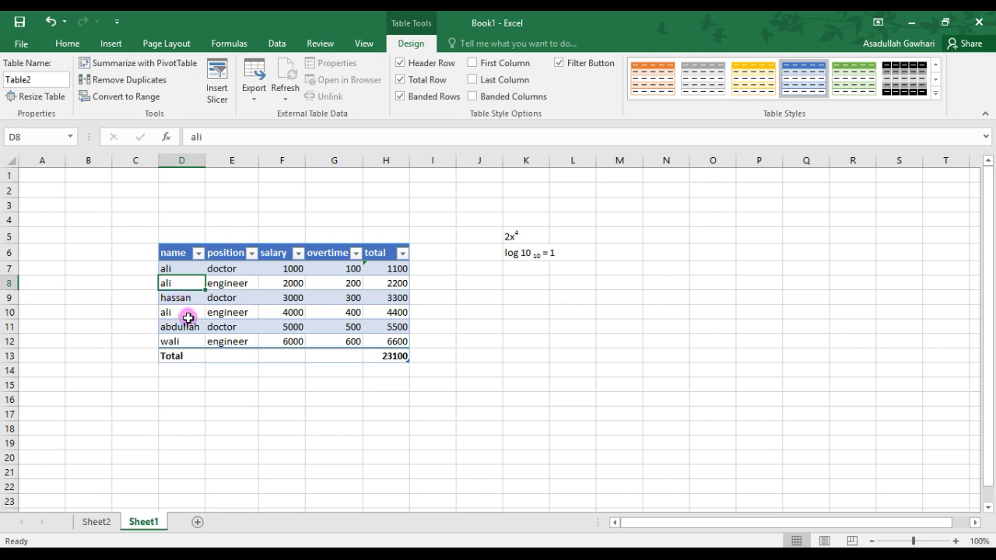
left_click(187, 314)
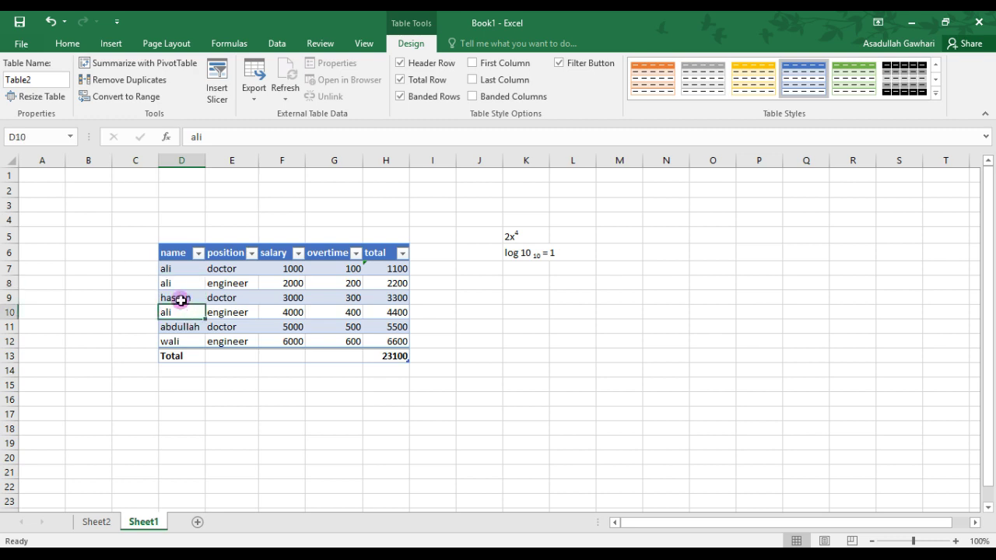
mouse_move(185, 297)
left_mouse_down()
mouse_move(232, 317)
mouse_move(422, 297)
left_mouse_up()
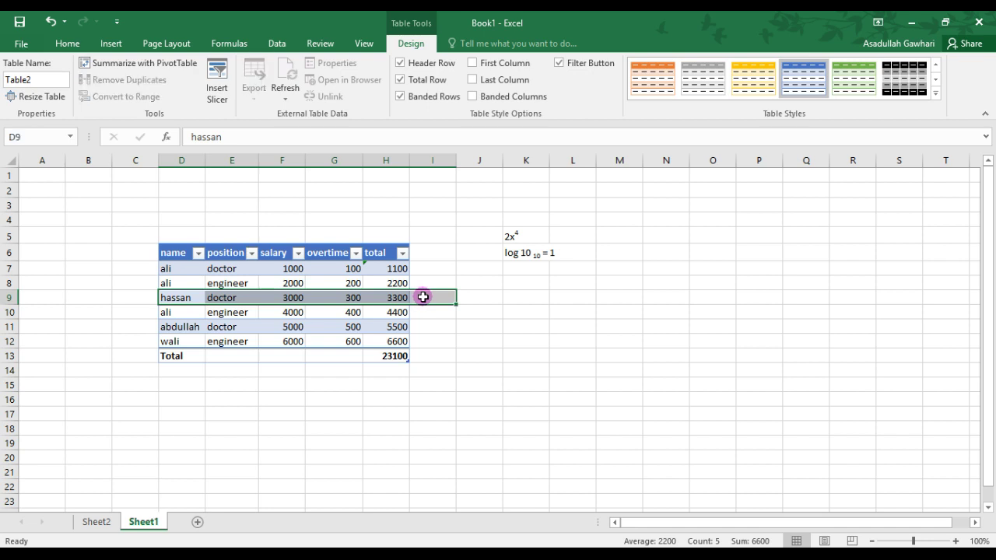
left_click(177, 299)
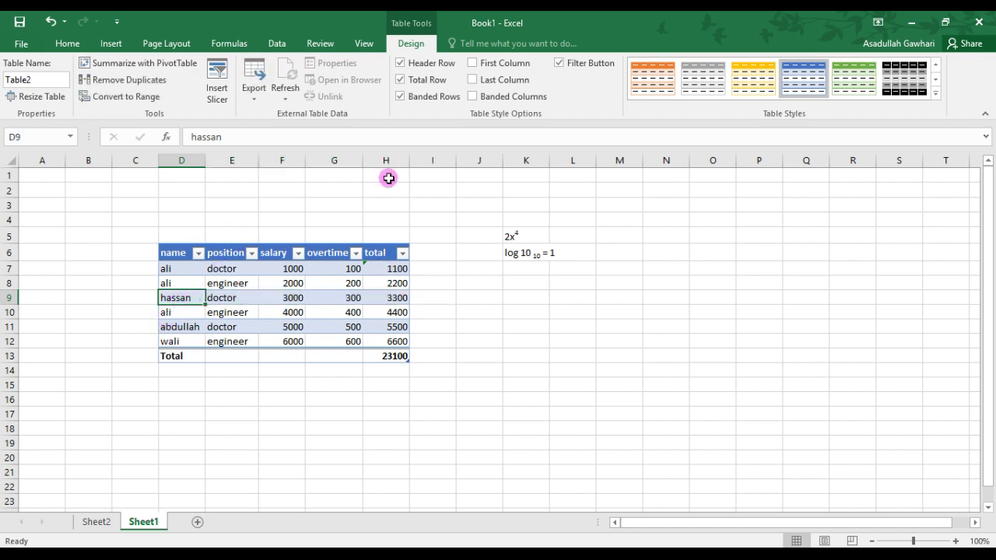
Try banded columns instead of banded rows, then go back to banded rows only
left_click(401, 96)
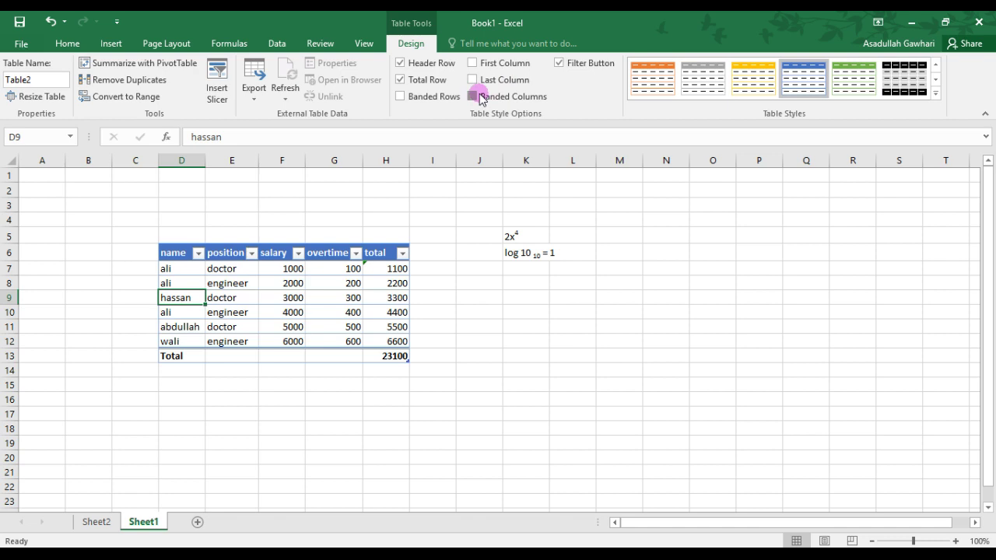
left_click(473, 96)
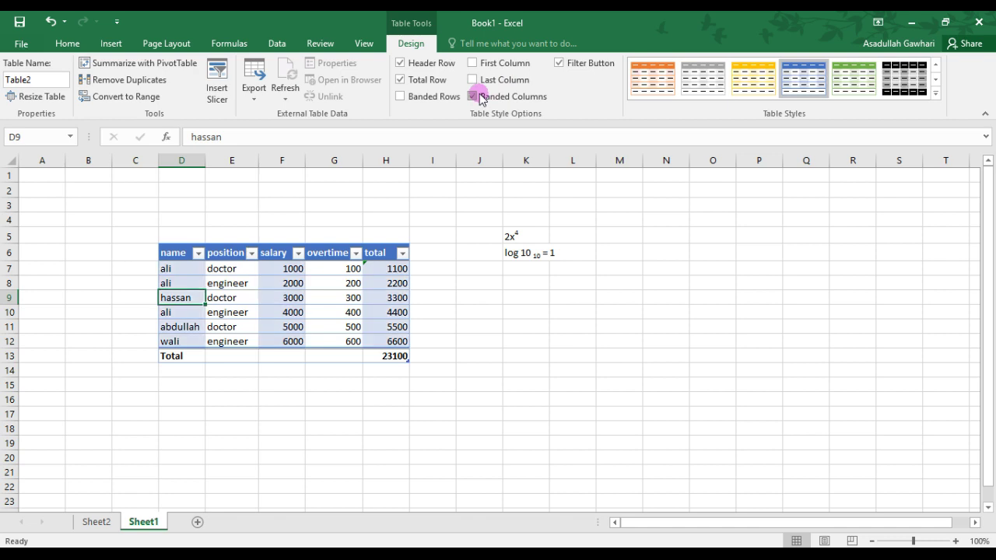
left_click(480, 97)
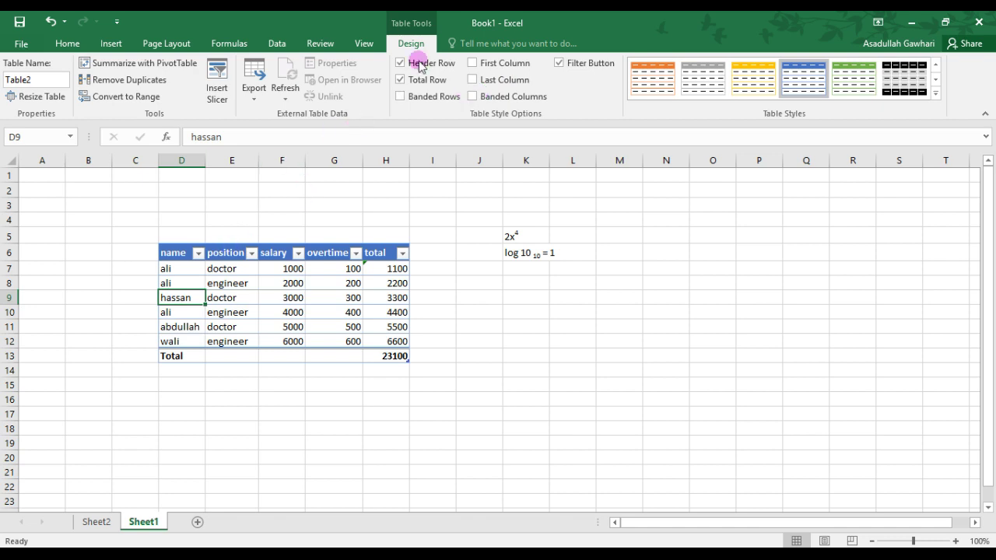
left_click(402, 96)
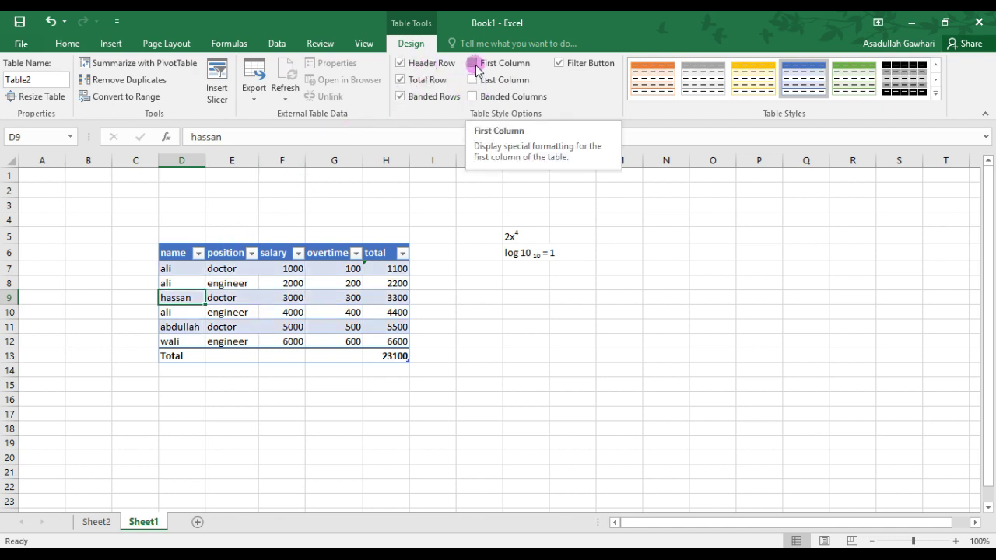
Make the name column bold with First Column, then remove the bold
left_click_drag(172, 269, 181, 340)
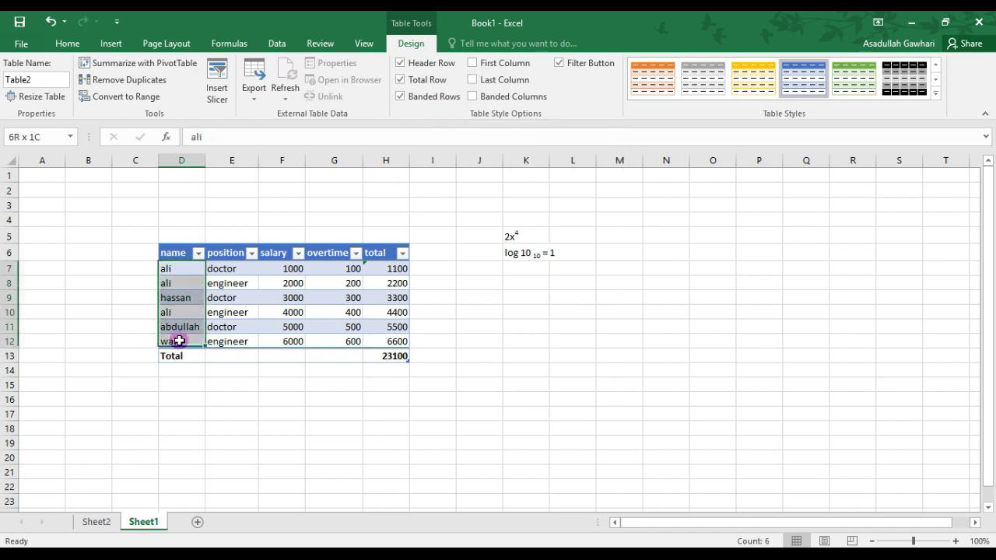
left_click(263, 280)
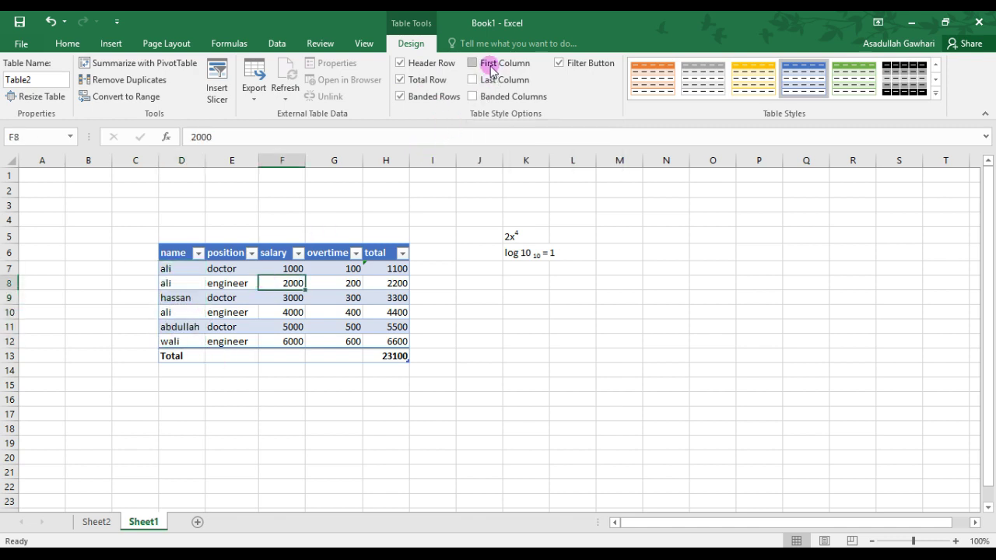
left_click(490, 65)
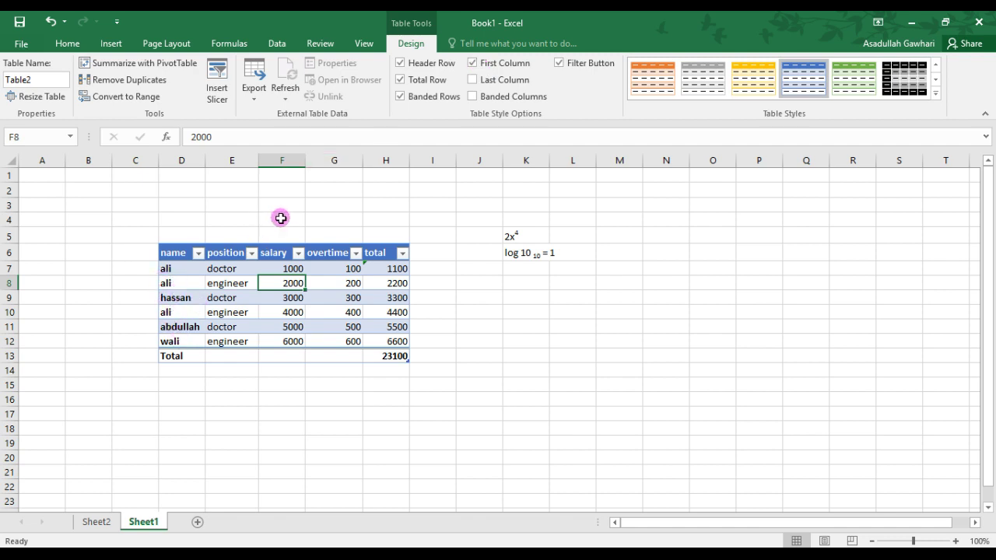
left_click(473, 63)
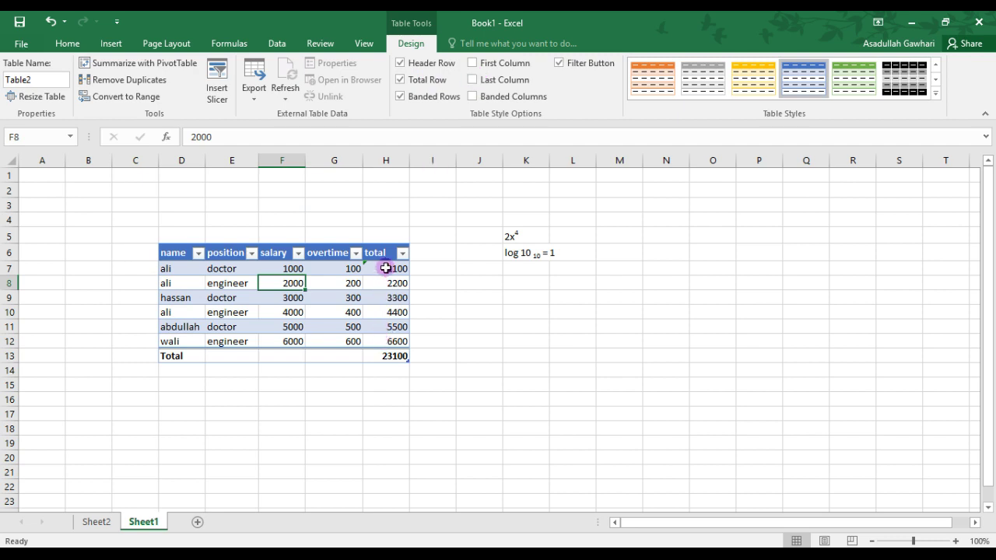
Try a bold total column and banded columns, then switch both off
left_click_drag(385, 268, 385, 341)
left_click(294, 281)
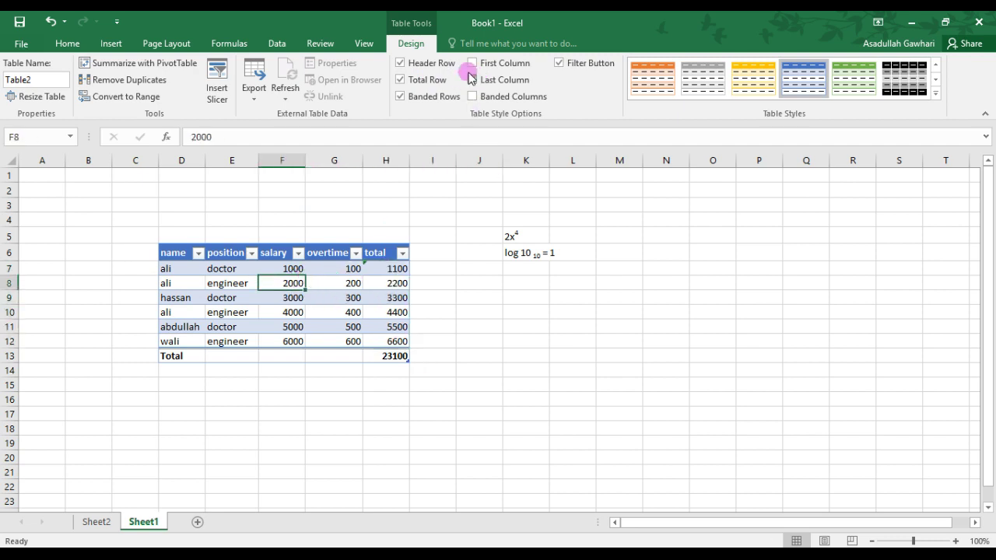
left_click(472, 80)
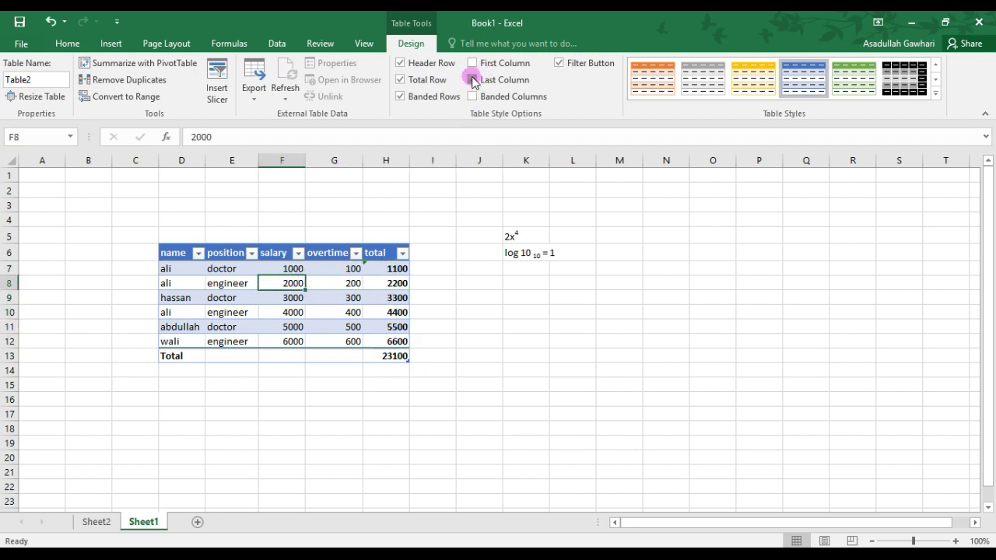
left_click(472, 80)
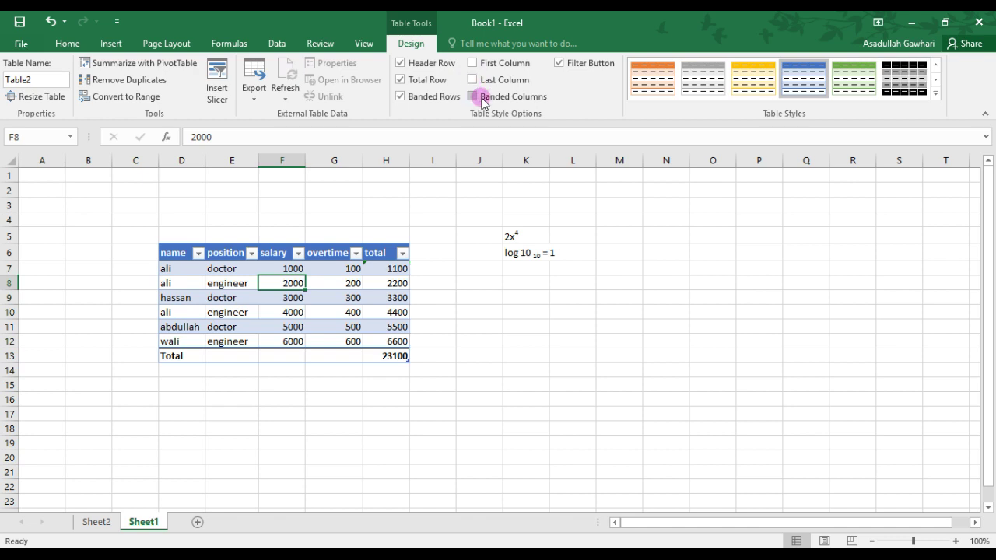
left_click(472, 96)
left_click(472, 96)
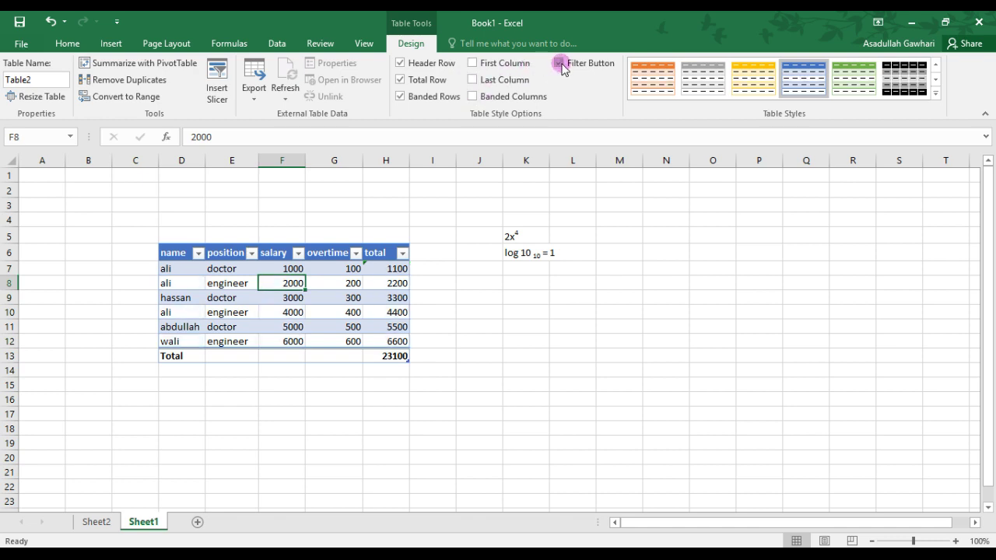
left_click(198, 254)
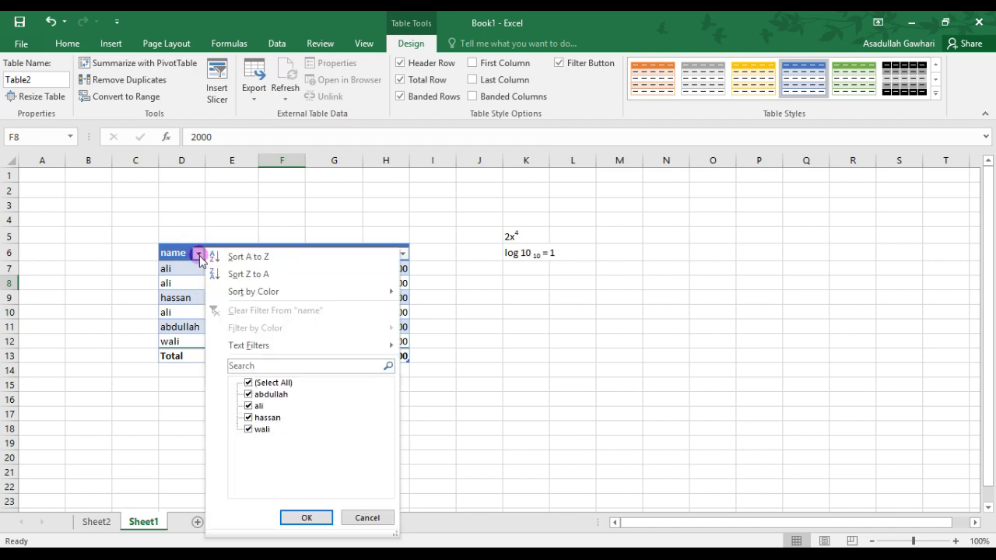
left_click(248, 394)
left_click(248, 406)
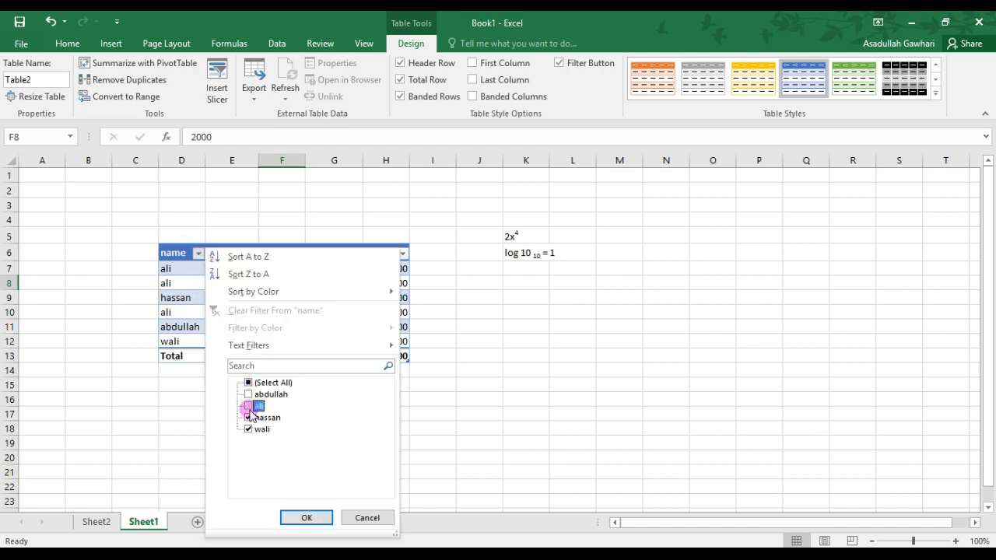
left_click(308, 518)
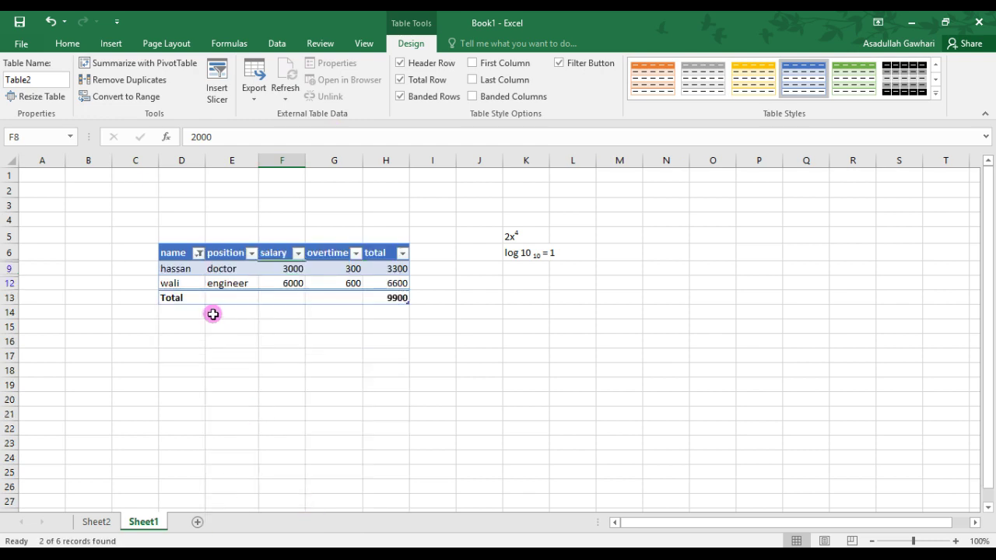
left_click(198, 253)
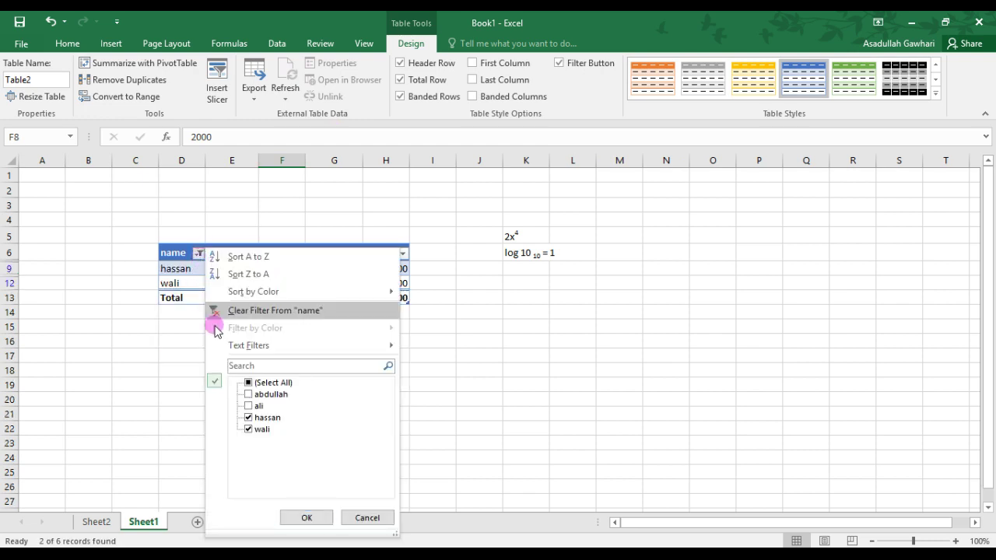
left_click(248, 394)
left_click(248, 406)
left_click(305, 521)
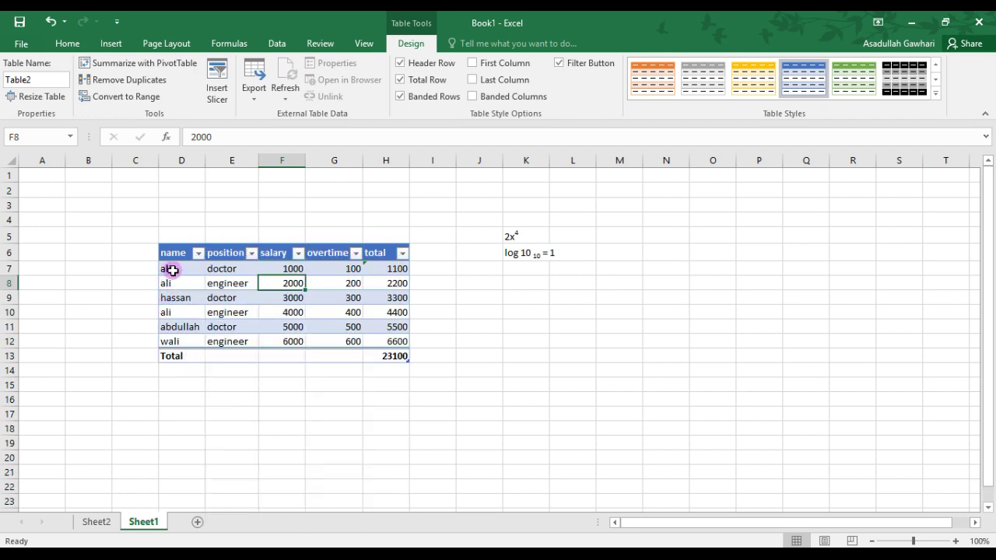
left_click_drag(172, 269, 173, 282)
Sort the table by name A to Z and check the names down column D
left_click(178, 315)
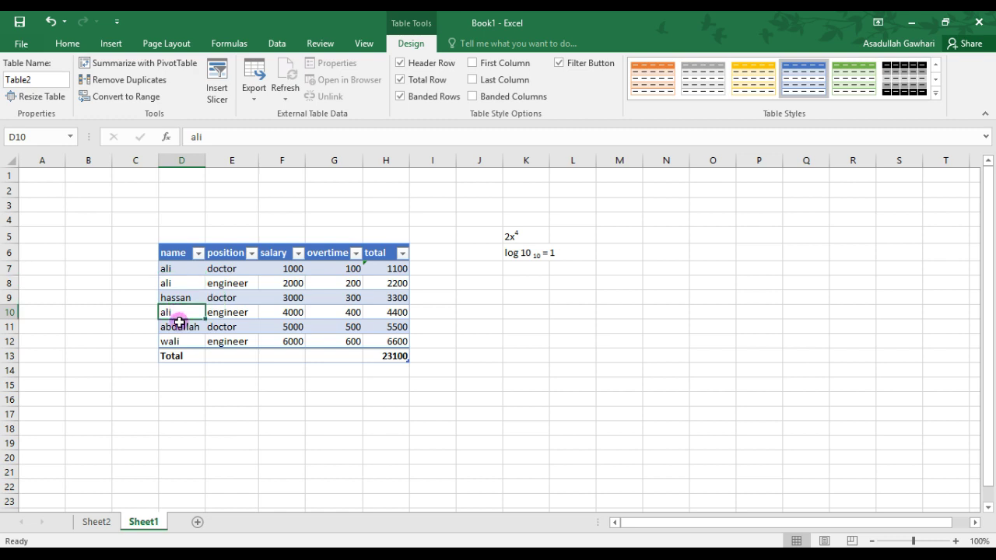
left_click(198, 252)
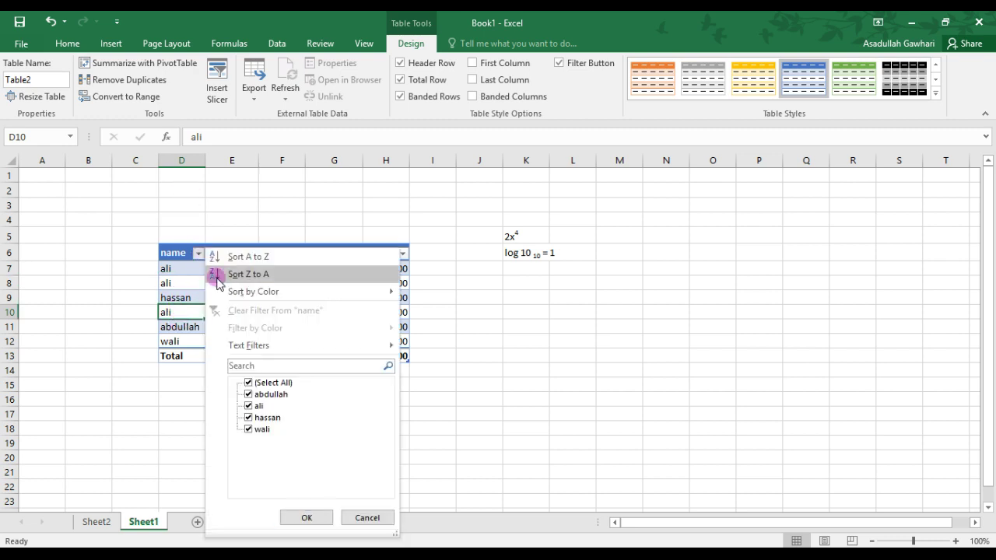
left_click(248, 258)
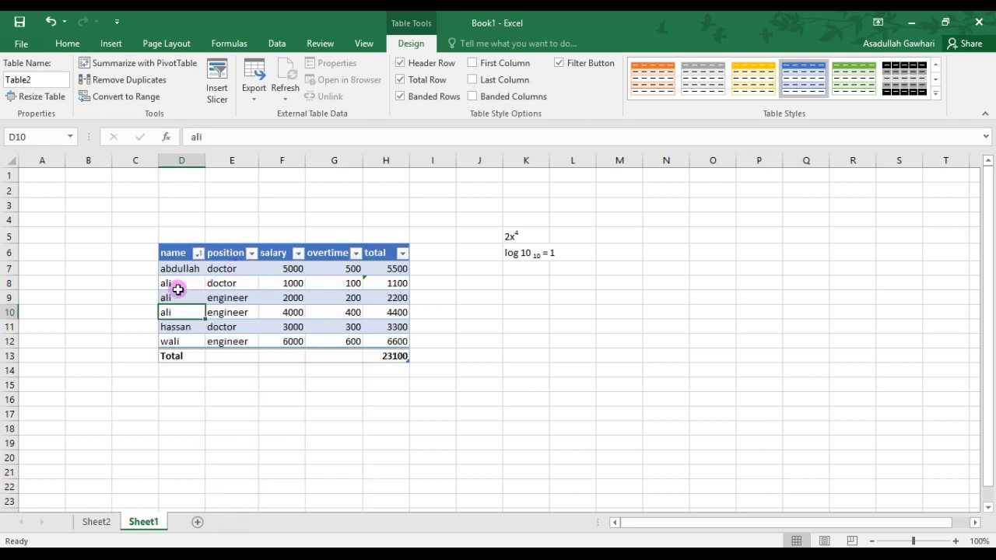
left_click(175, 270)
left_click(173, 283)
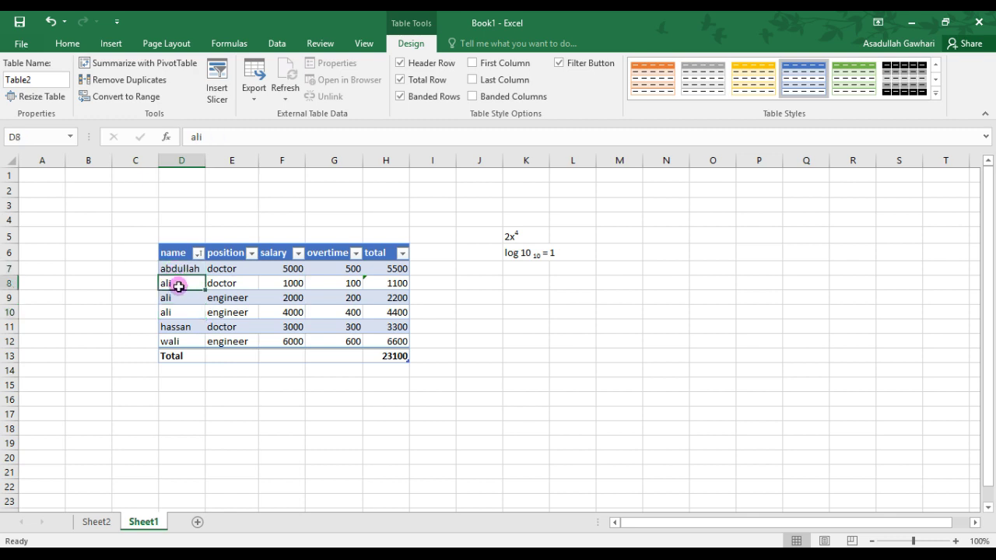
left_click(180, 297)
left_click(184, 313)
left_click(186, 327)
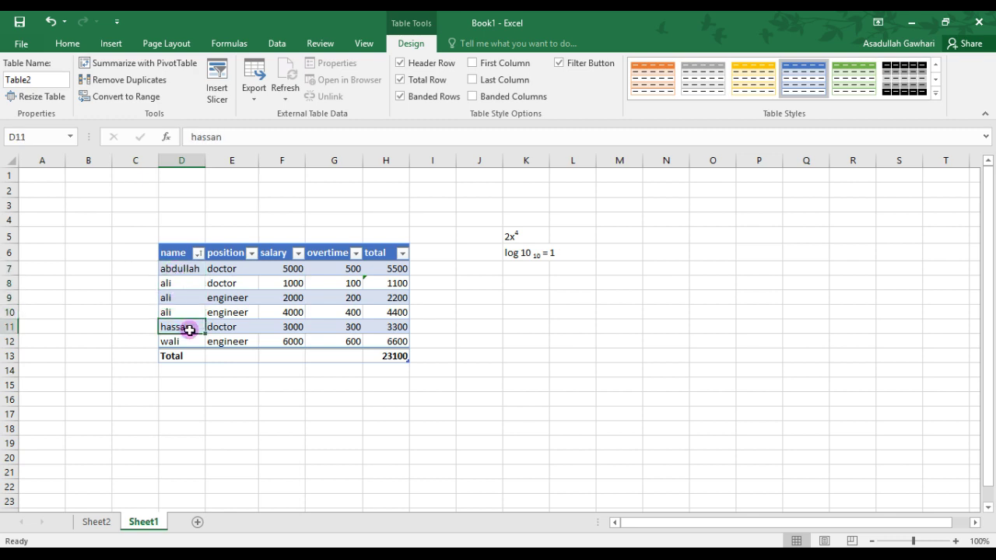
left_click(190, 343)
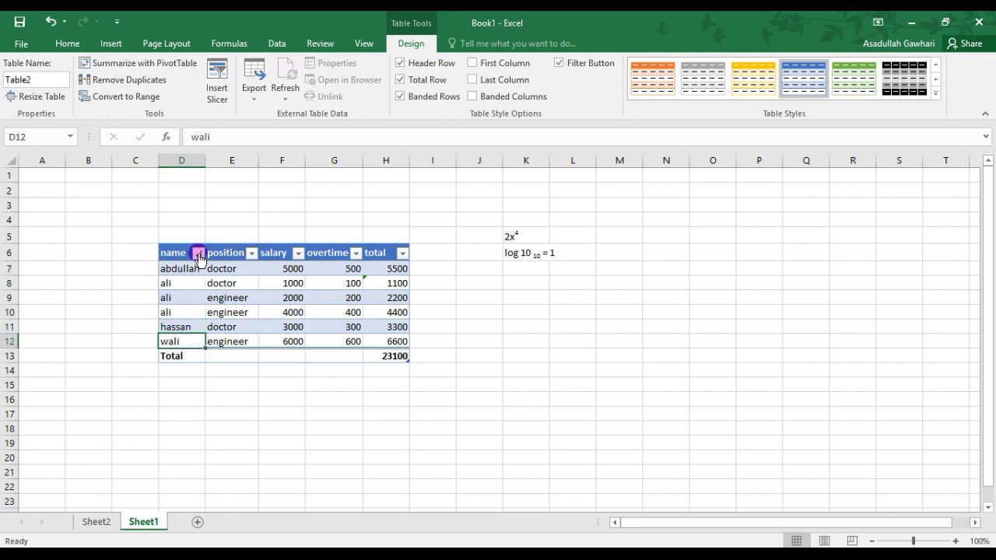
Sort names Z to A, then re-sort them A to Z with Custom Sort
left_click(198, 253)
left_click(232, 276)
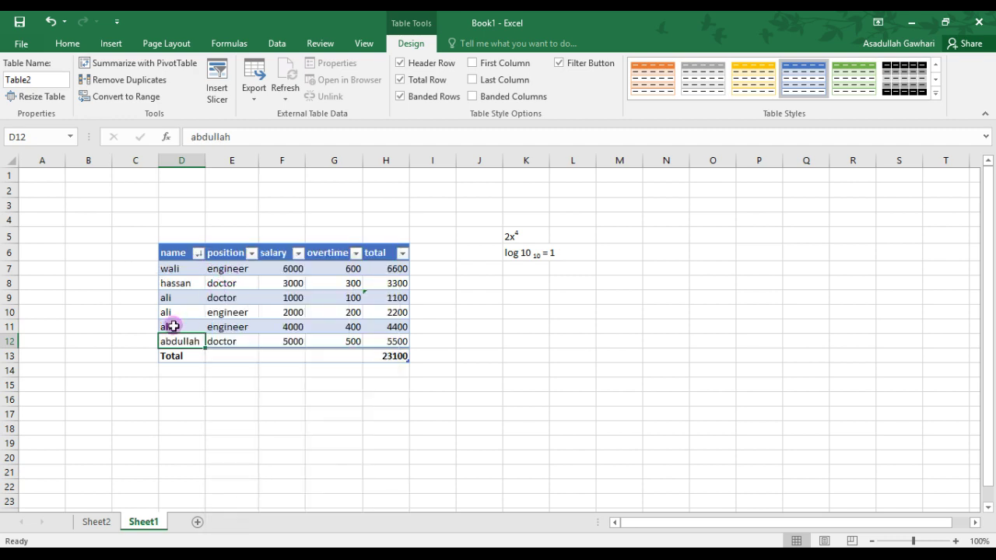
left_click(196, 253)
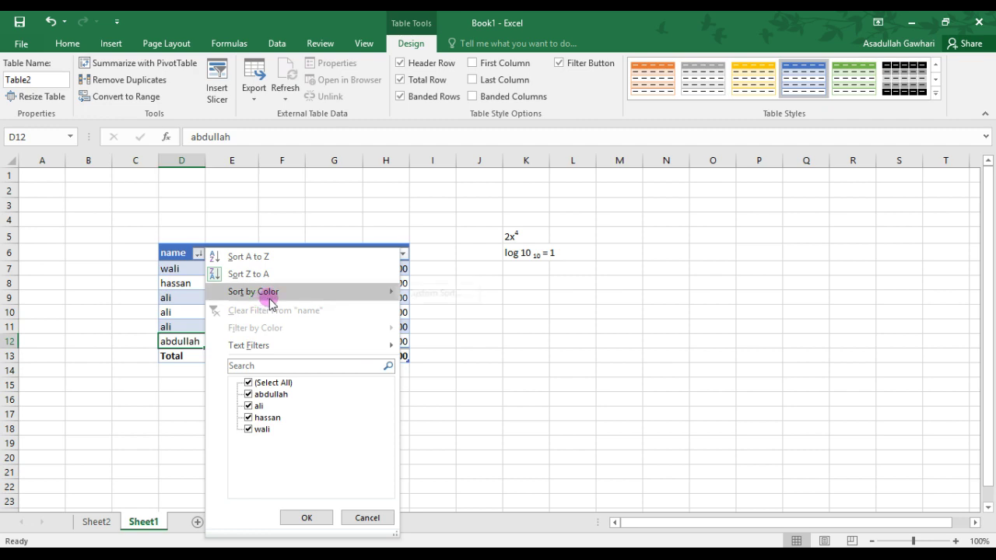
mouse_move(340, 292)
left_click(430, 294)
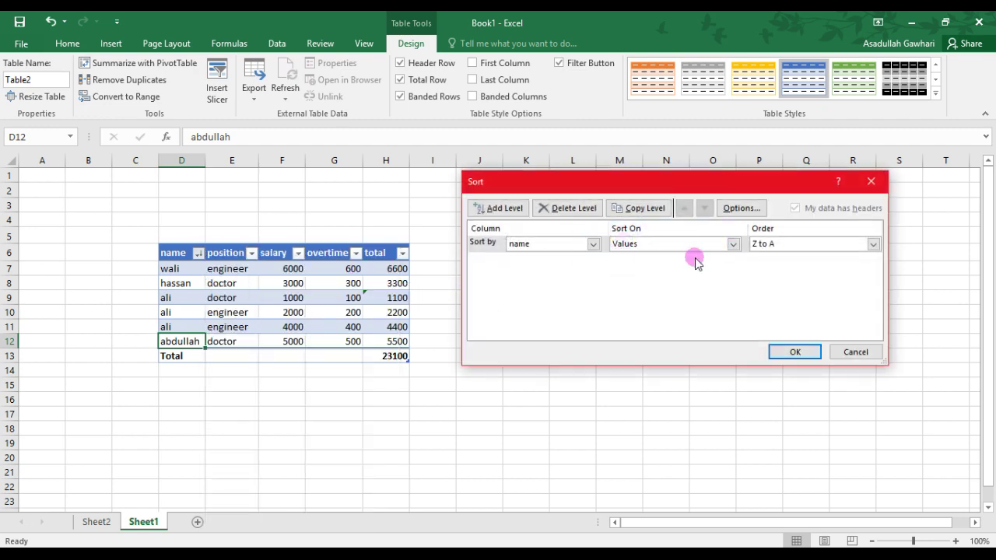
left_click(761, 247)
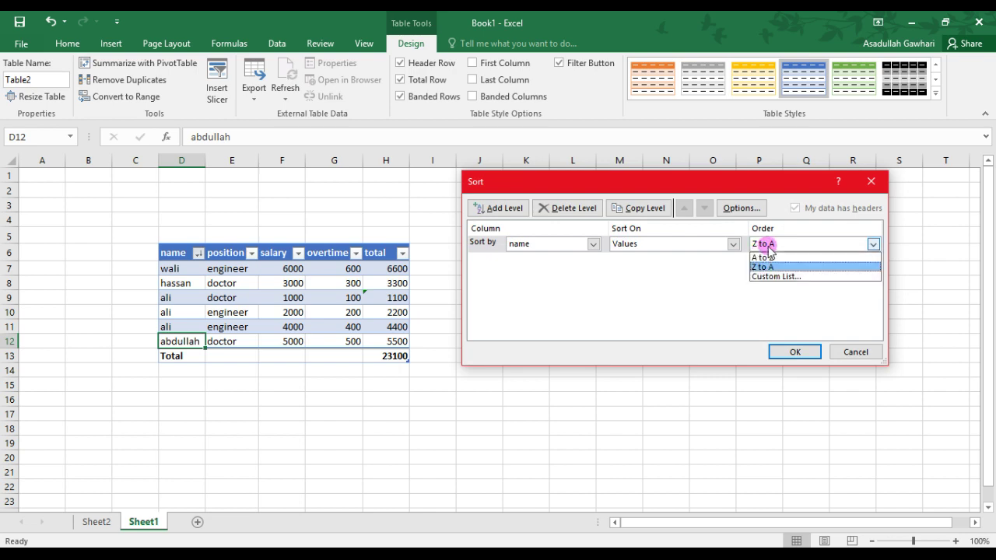
left_click(767, 257)
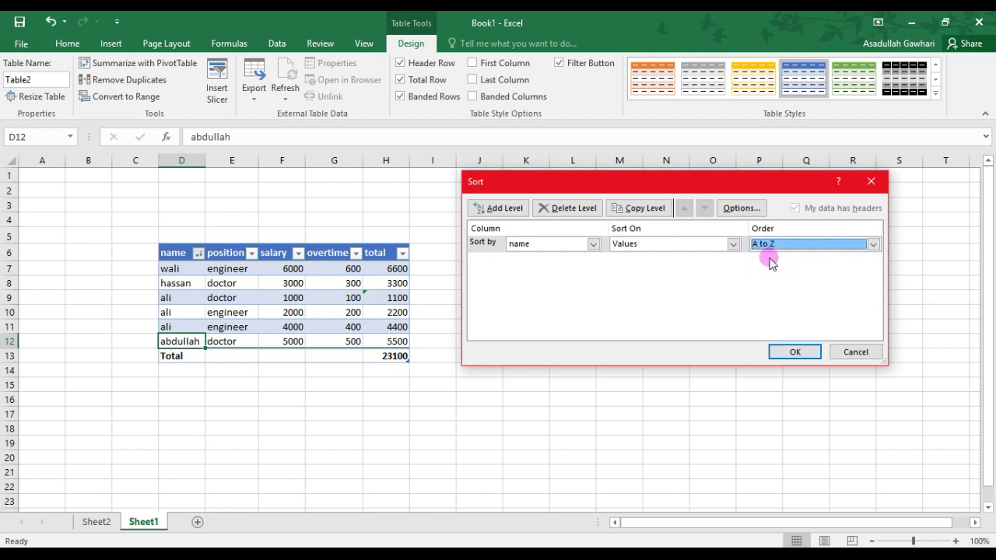
left_click(797, 354)
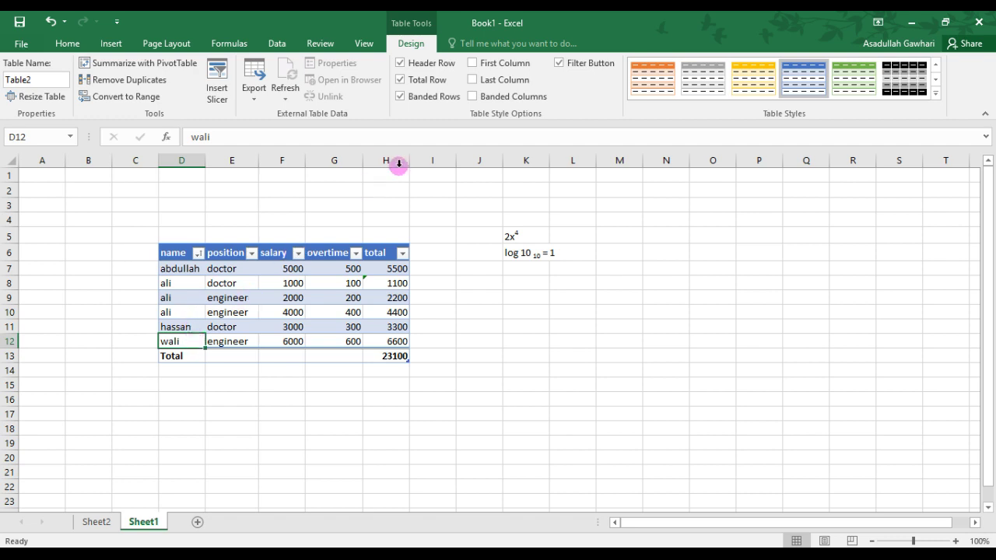
left_click(199, 252)
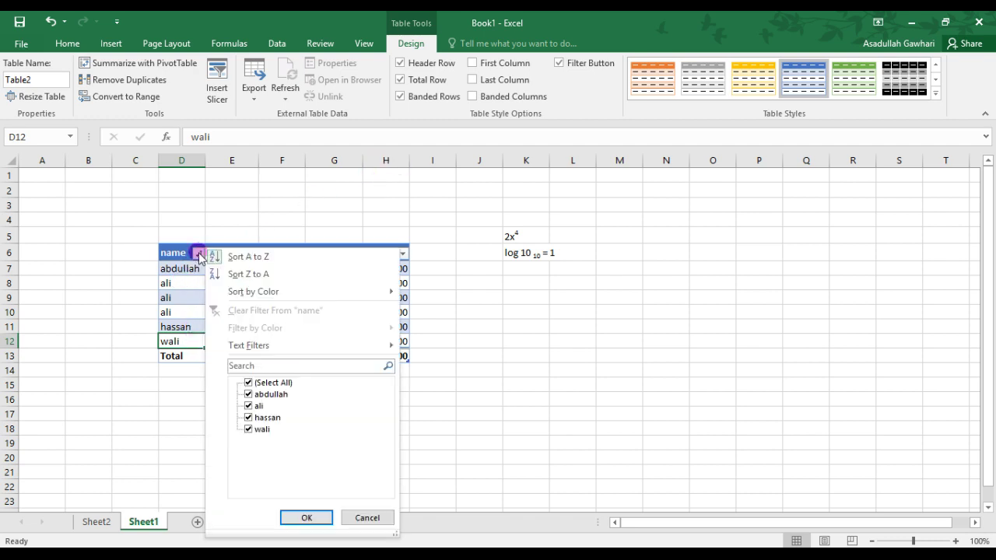
mouse_move(246, 345)
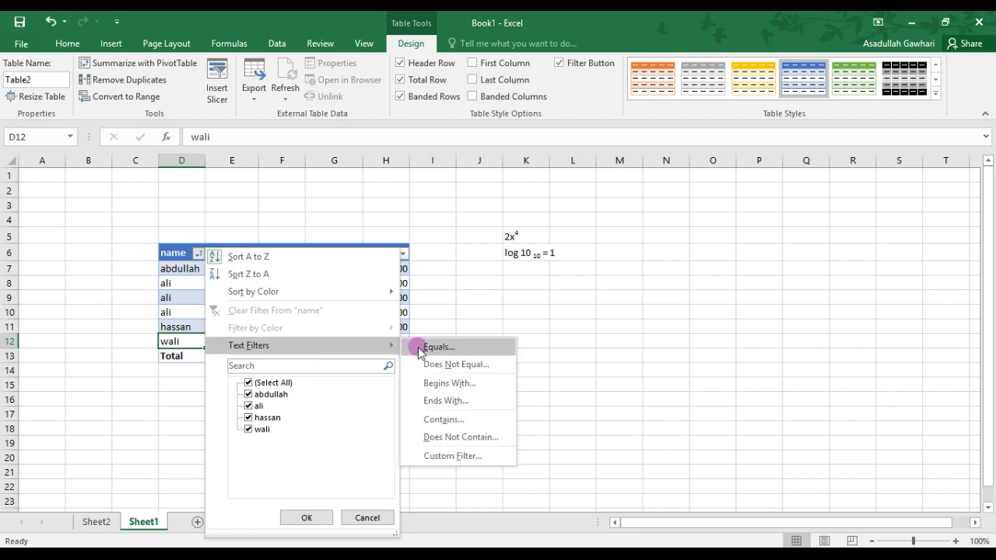
left_click(420, 348)
type("hassan")
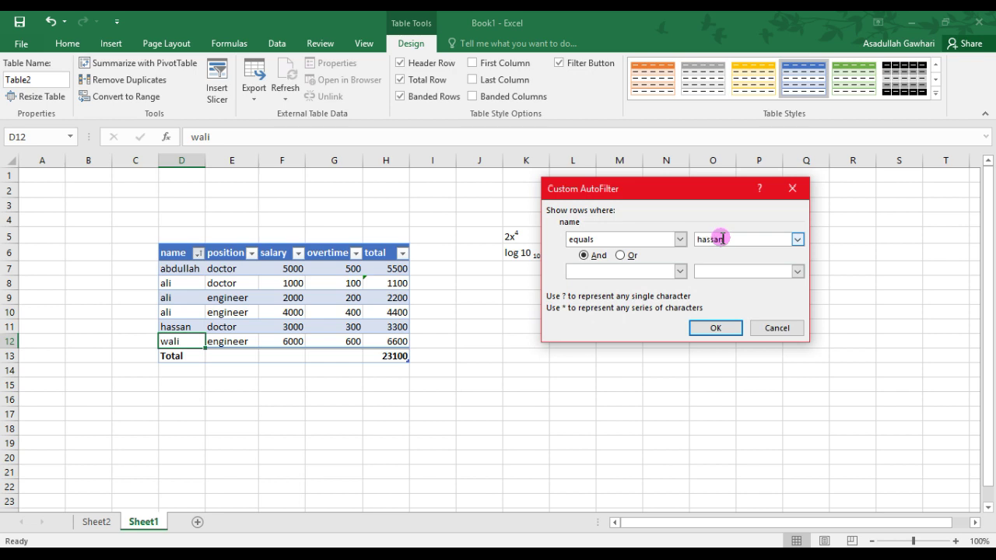
key("Return")
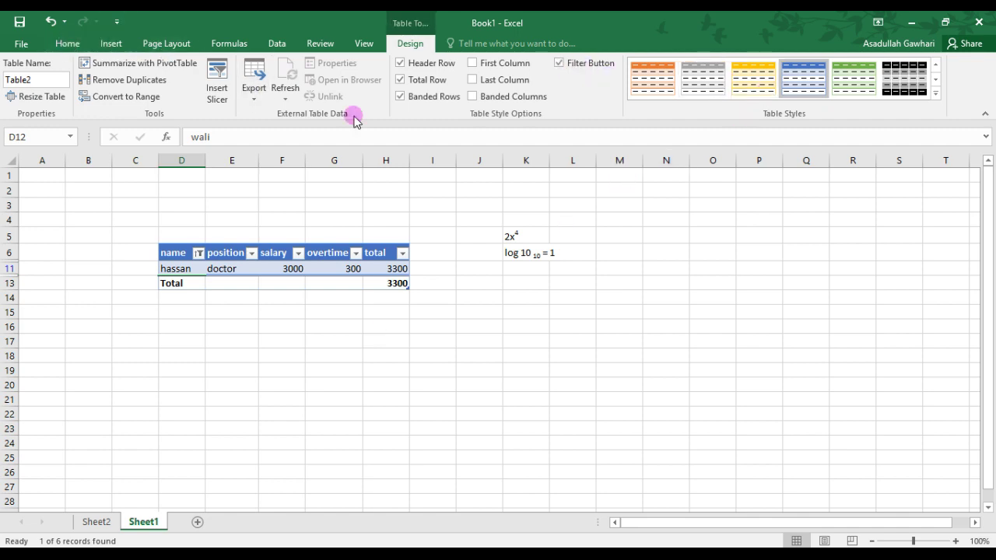
key("ctrl+z")
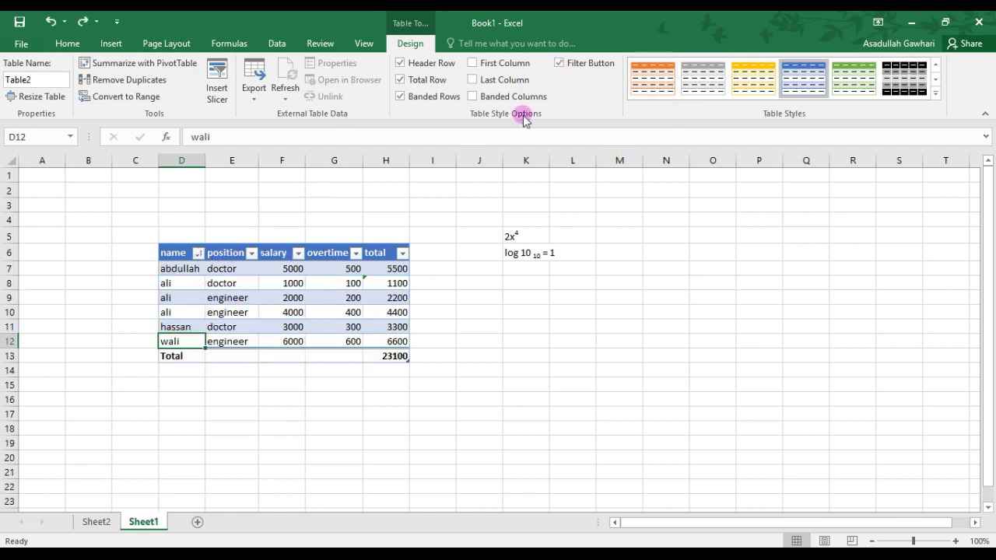
Turn off the header row's filter buttons and select the table D6:H13
left_click(560, 63)
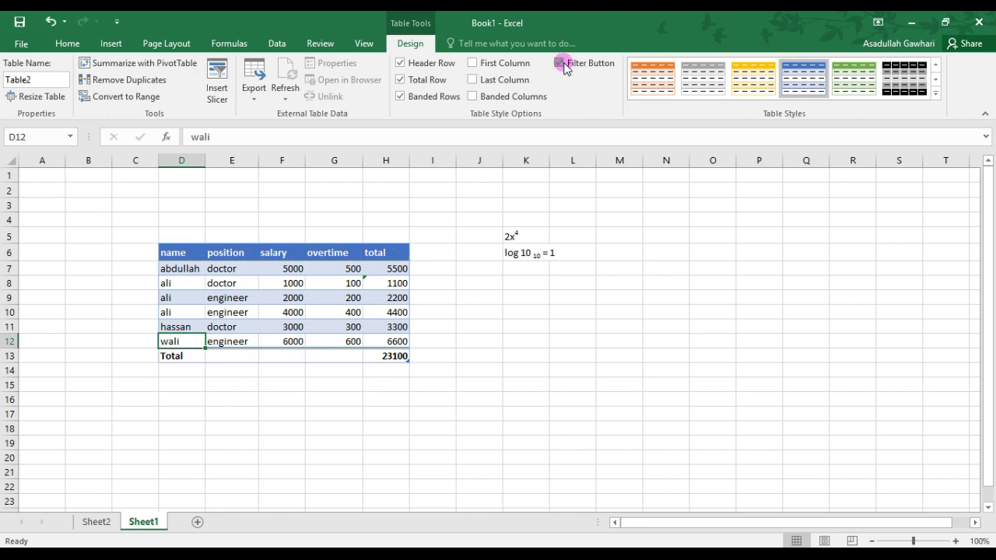
left_click(560, 63)
left_click(564, 65)
left_click(563, 65)
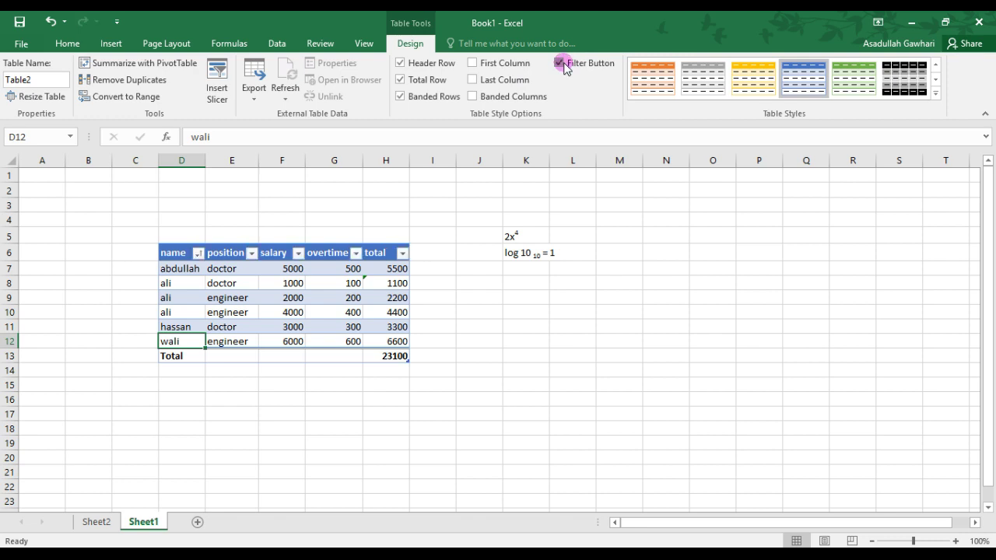
left_click(563, 65)
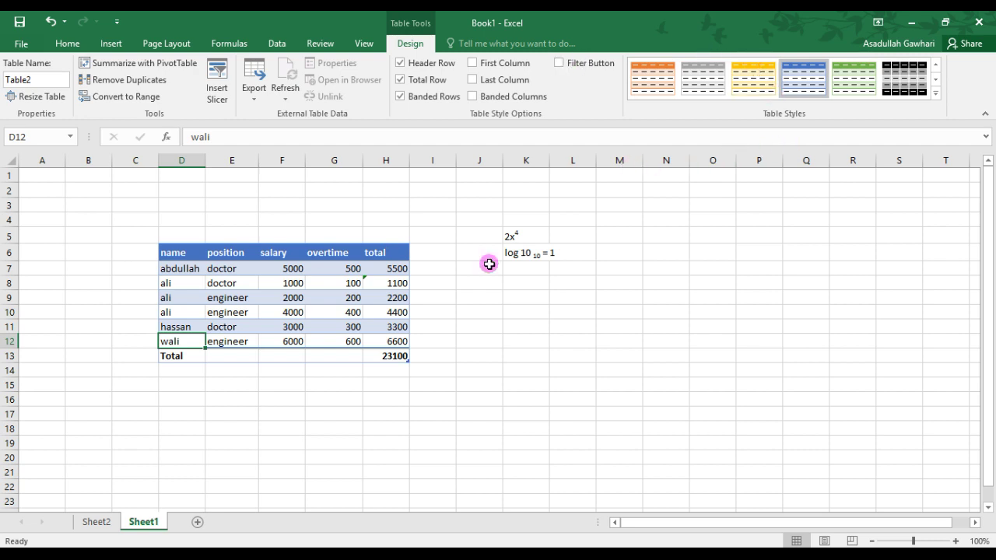
left_click_drag(177, 253, 385, 355)
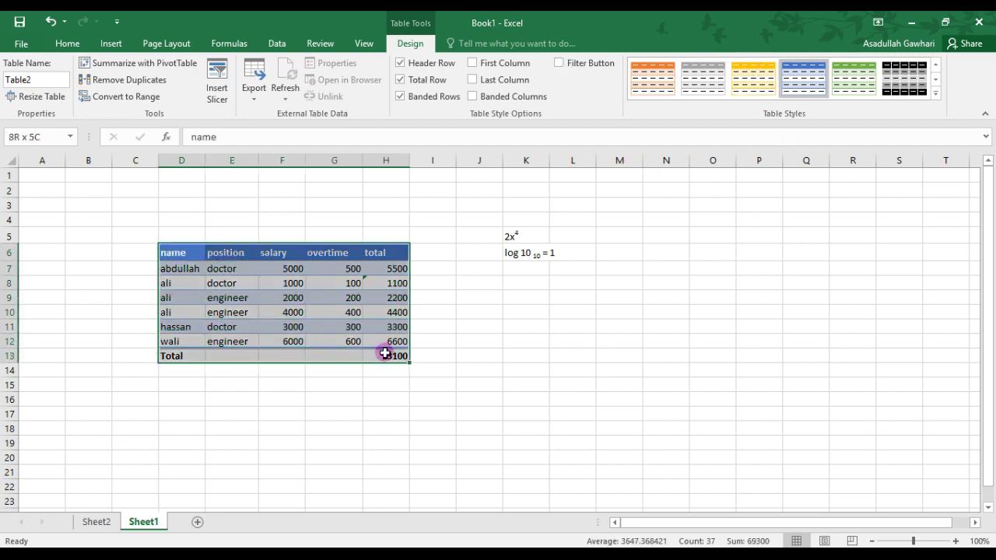
left_click(935, 93)
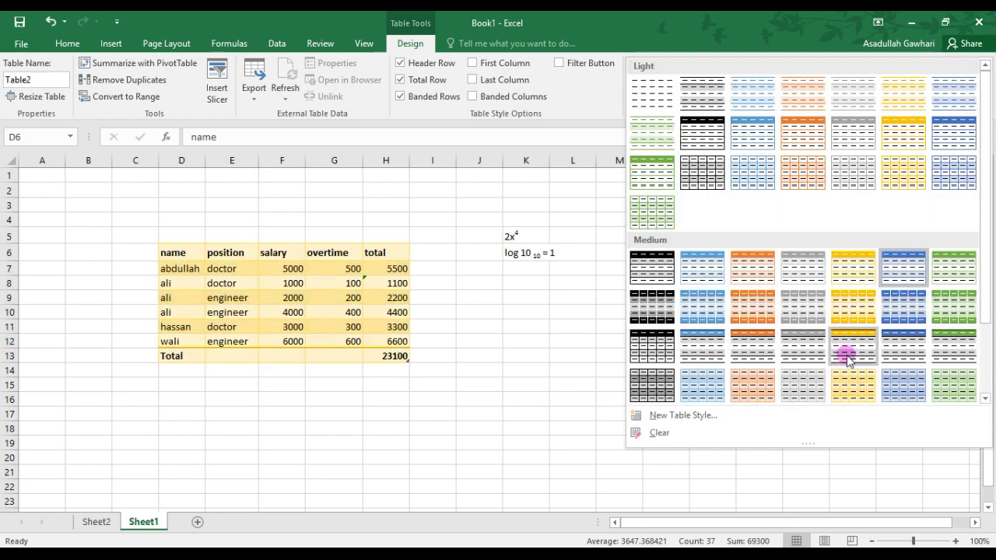
left_click(656, 93)
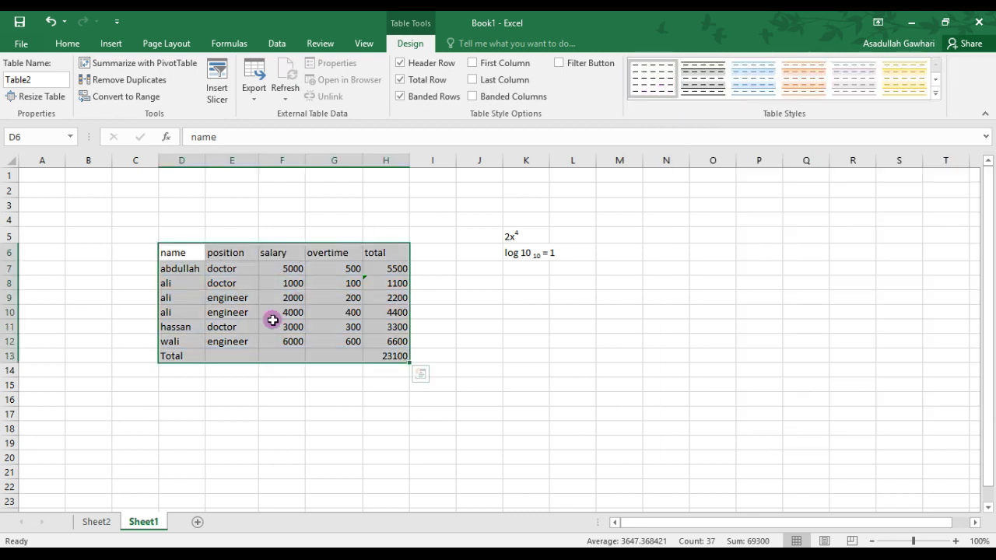
left_click(69, 43)
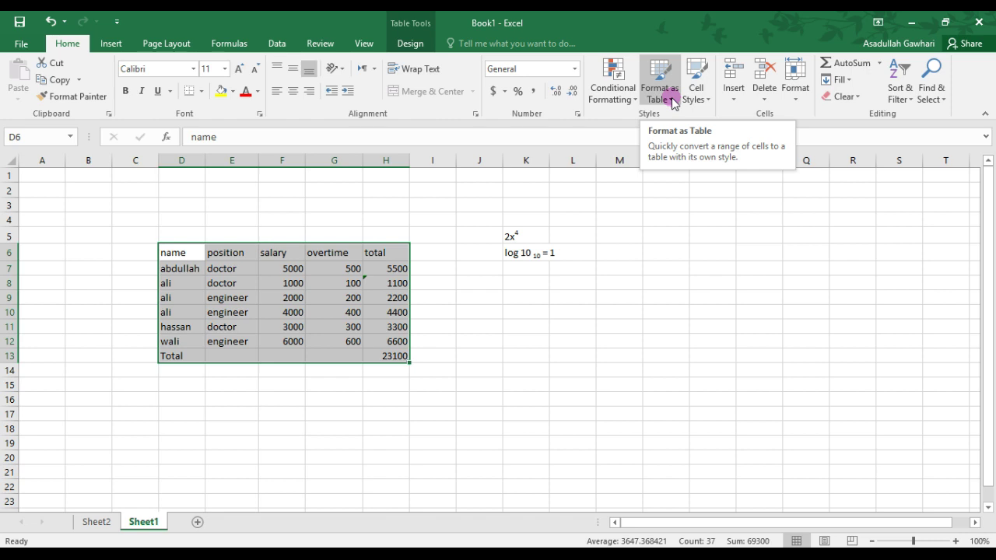
Preview the sheet with Ctrl+P and print it to the Foxit Reader PDF Printer
key("ctrl+p")
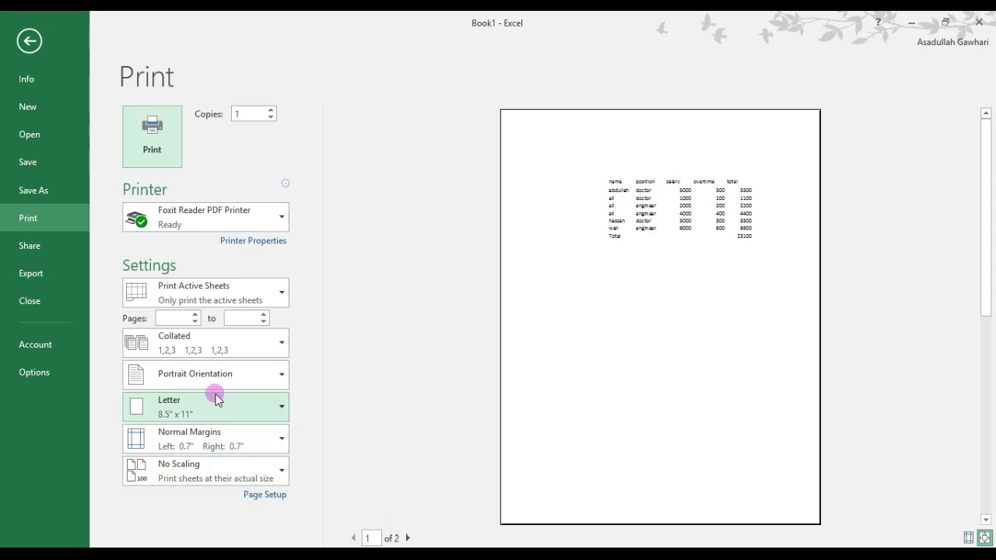
left_click(161, 133)
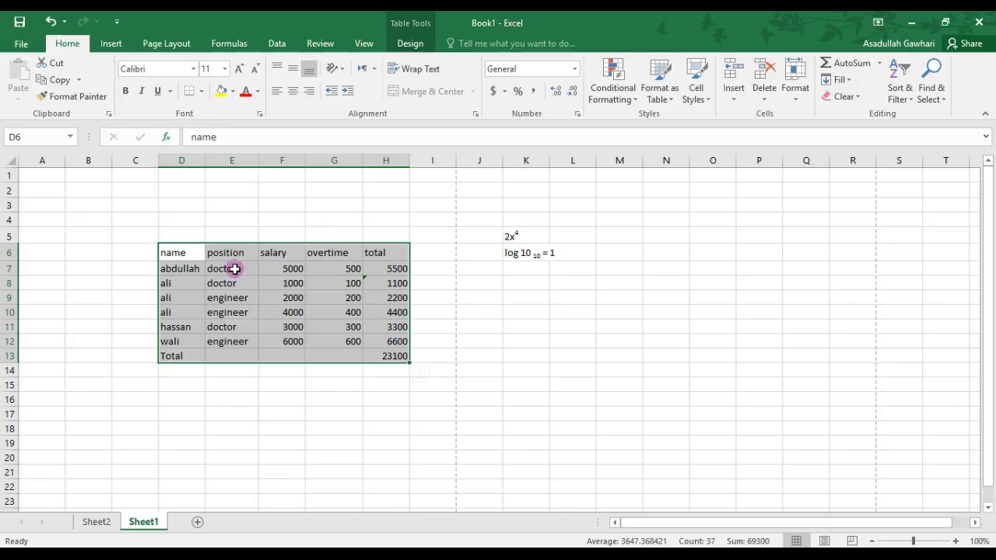
With E7 selected, add a new cell style named 'Style 1' with default Calibri 11 formatting
left_click(234, 268)
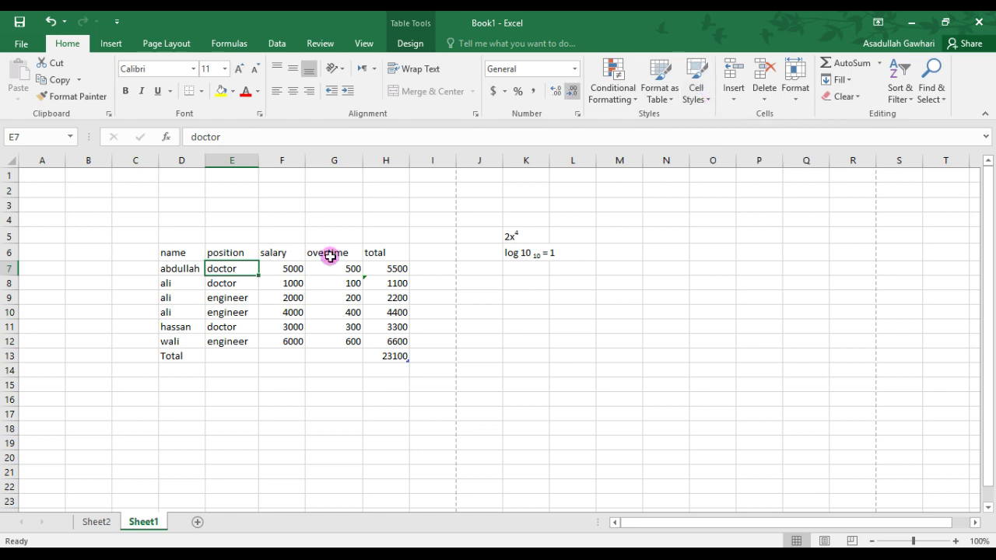
left_click(695, 92)
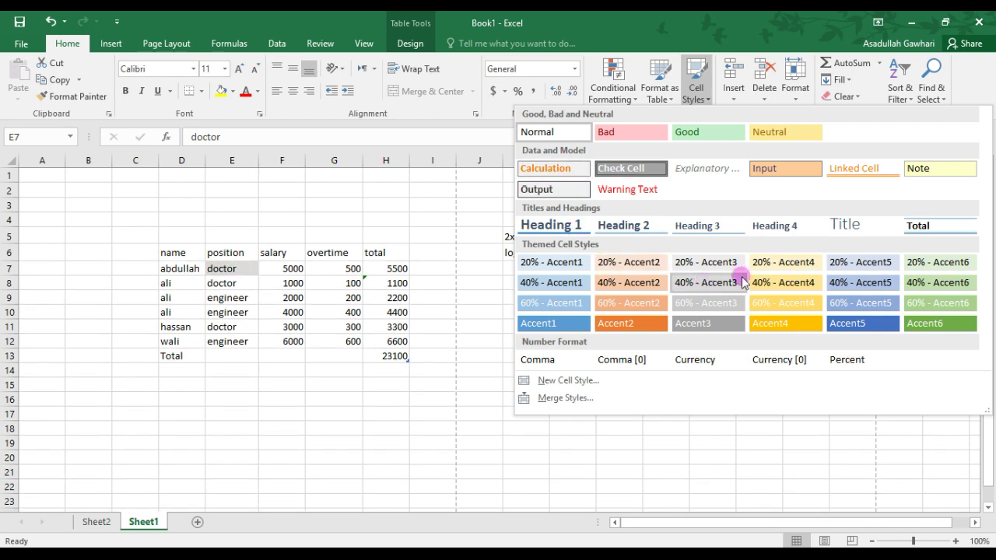
left_click(545, 381)
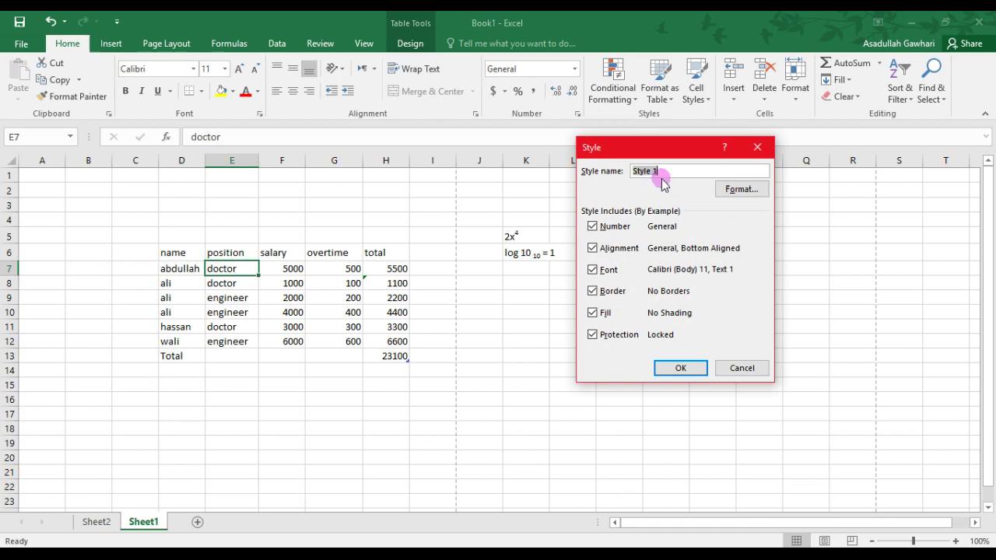
left_click(657, 171)
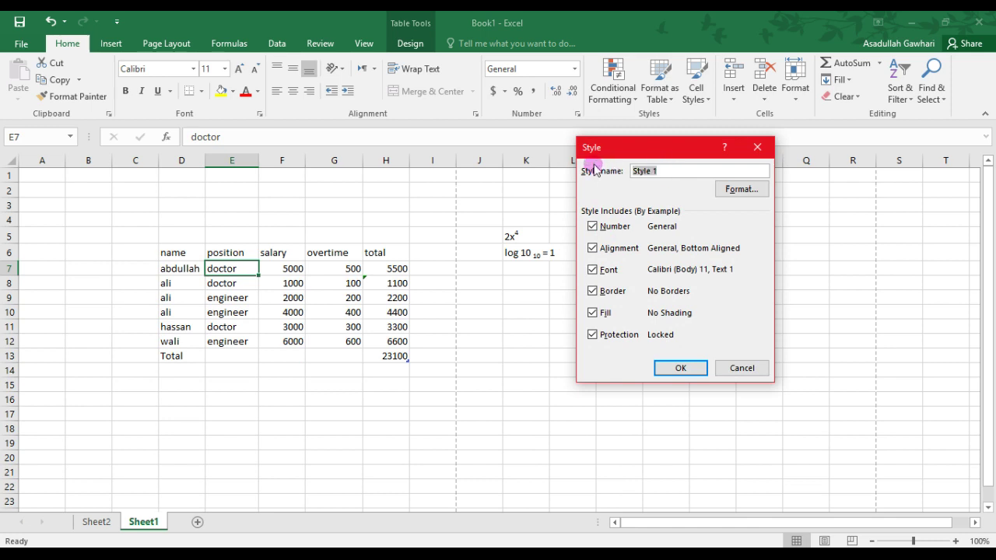
left_click(593, 249)
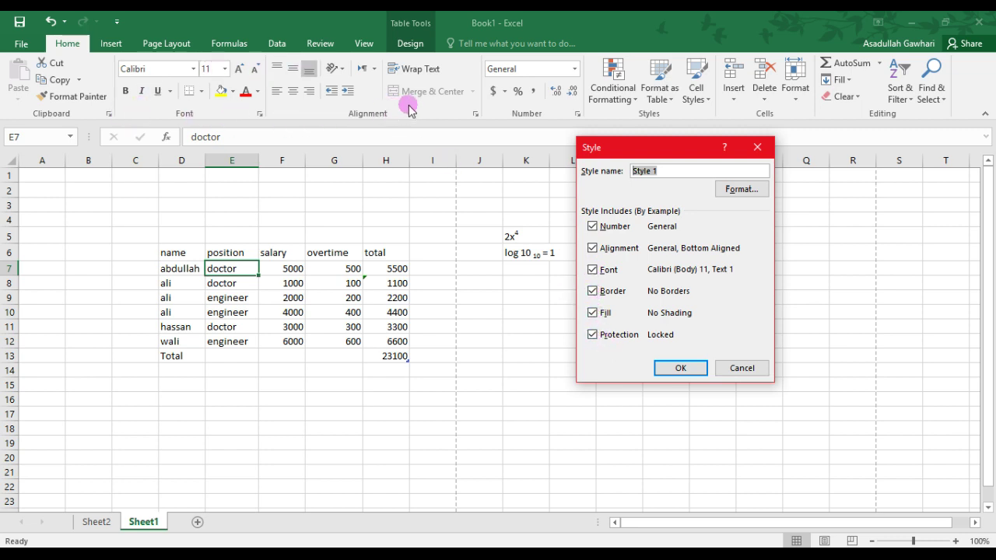
left_click(668, 367)
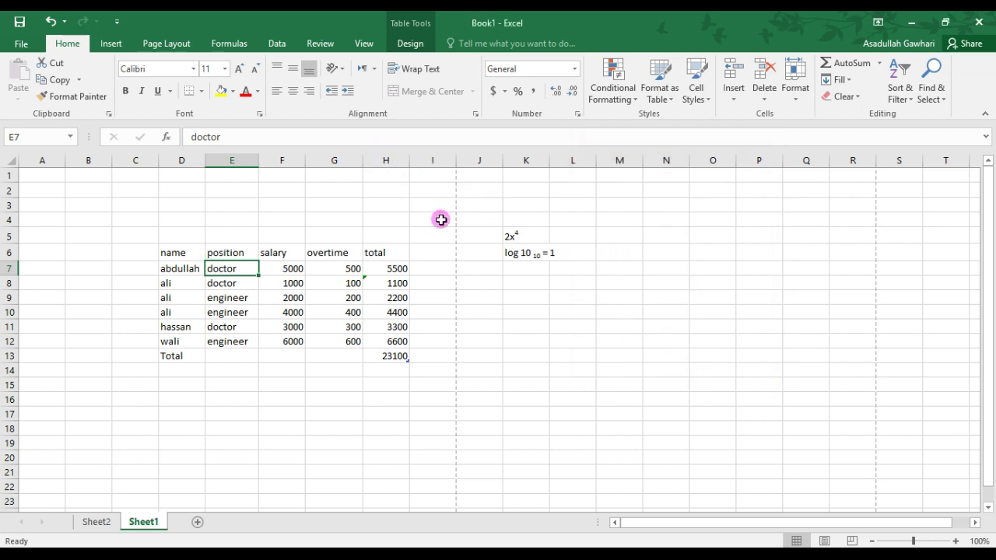
left_click(694, 97)
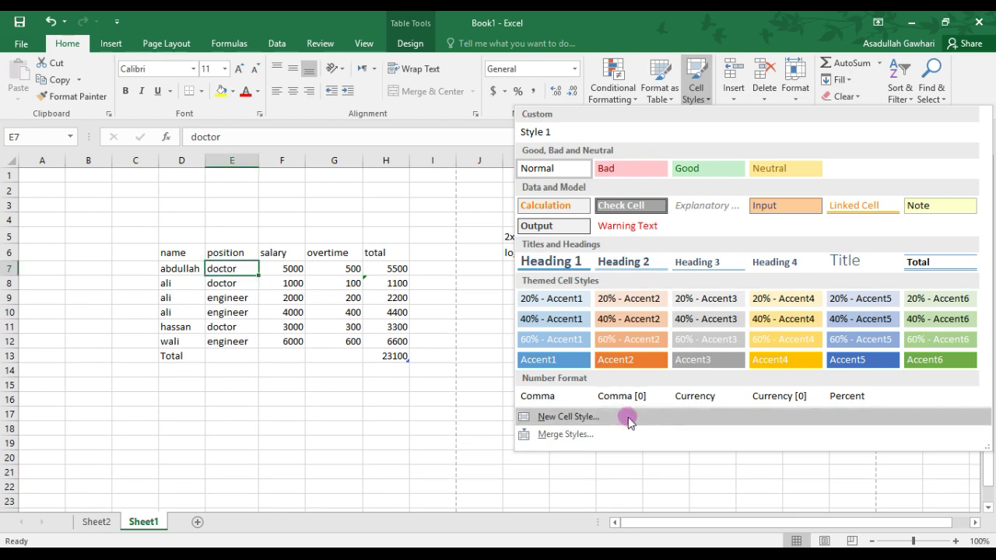
Start a second new cell style and set its font to Arial, bold, size 20
left_click(625, 412)
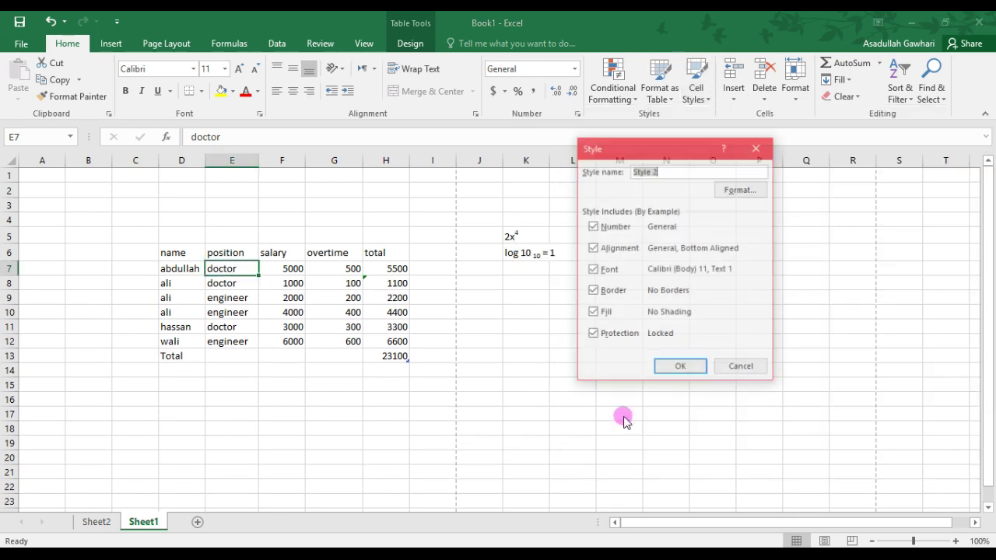
left_click(733, 193)
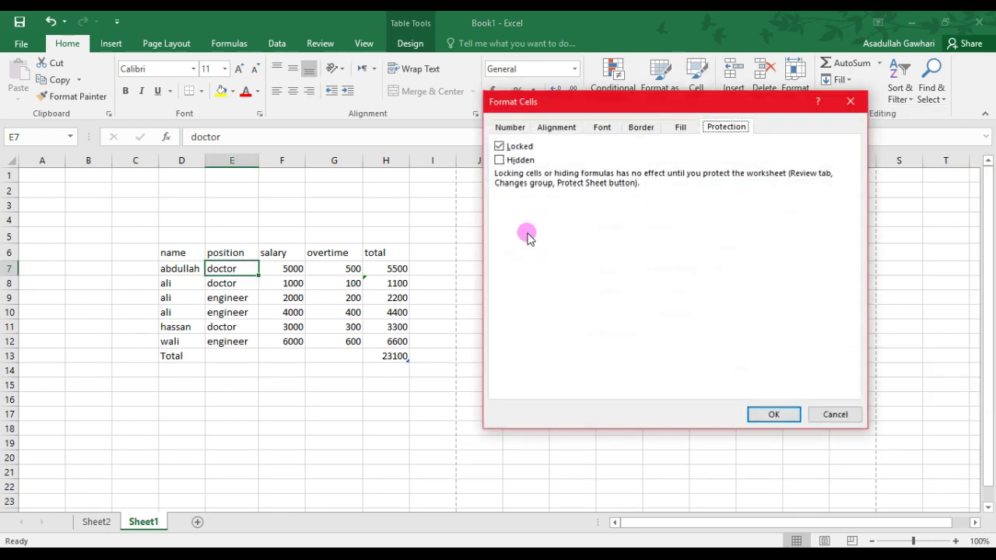
left_click(510, 127)
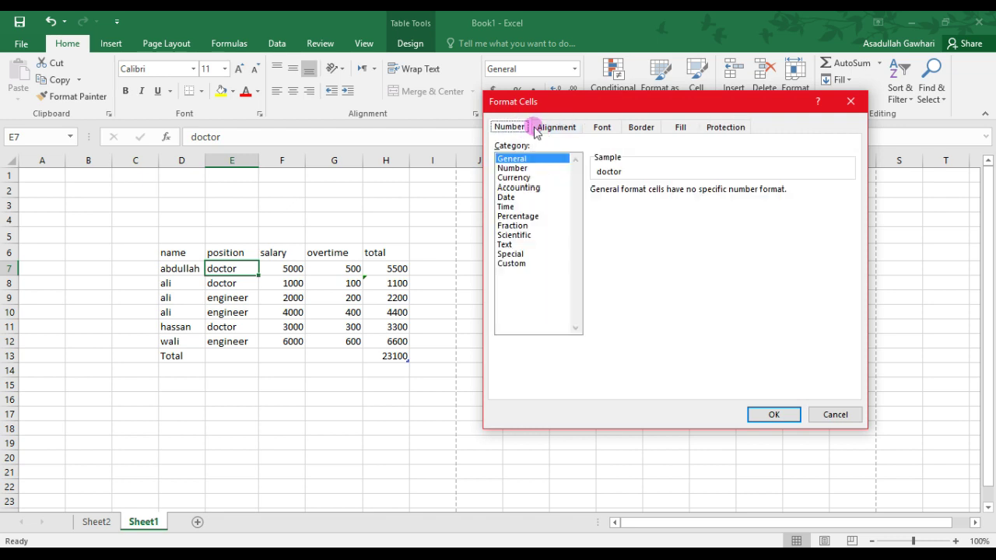
left_click(549, 127)
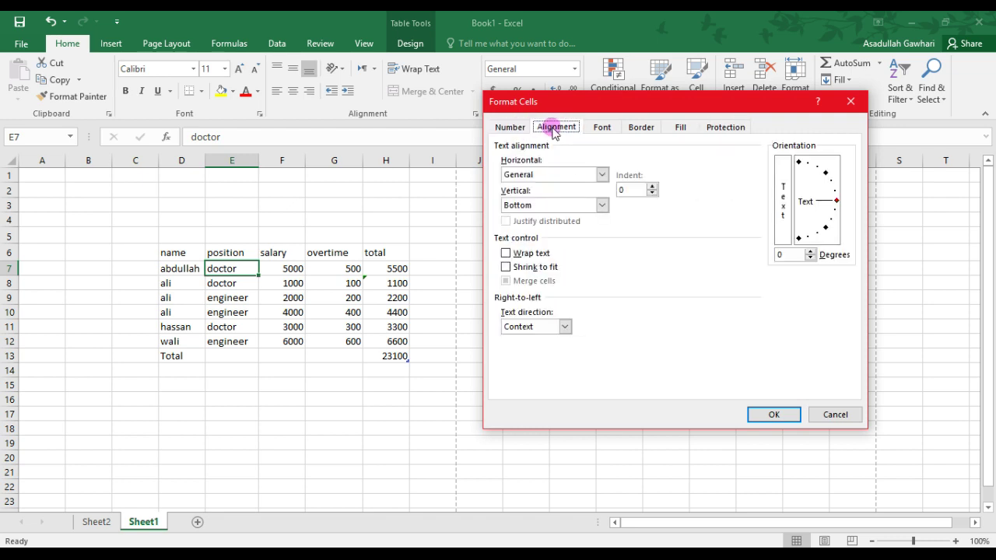
left_click(602, 126)
left_click(513, 220)
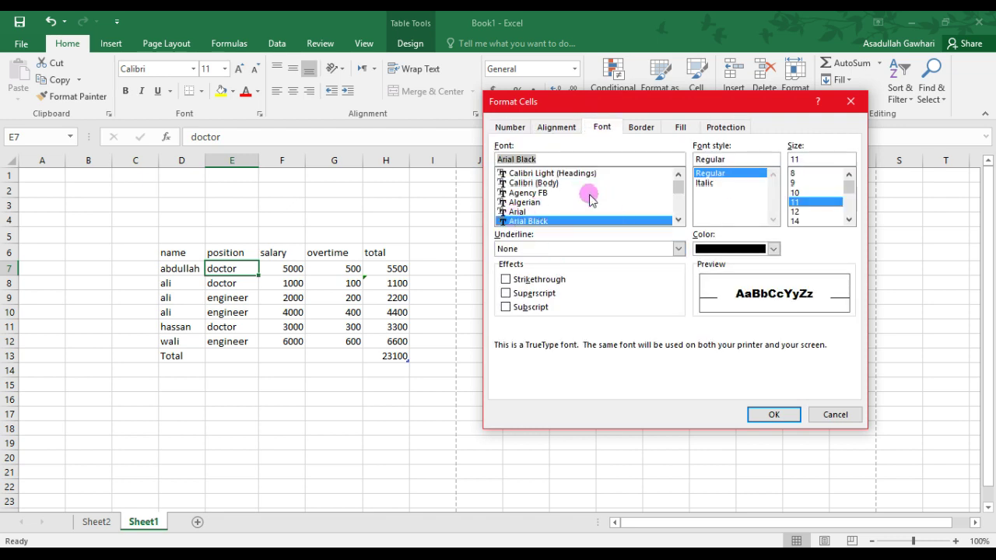
left_click(534, 211)
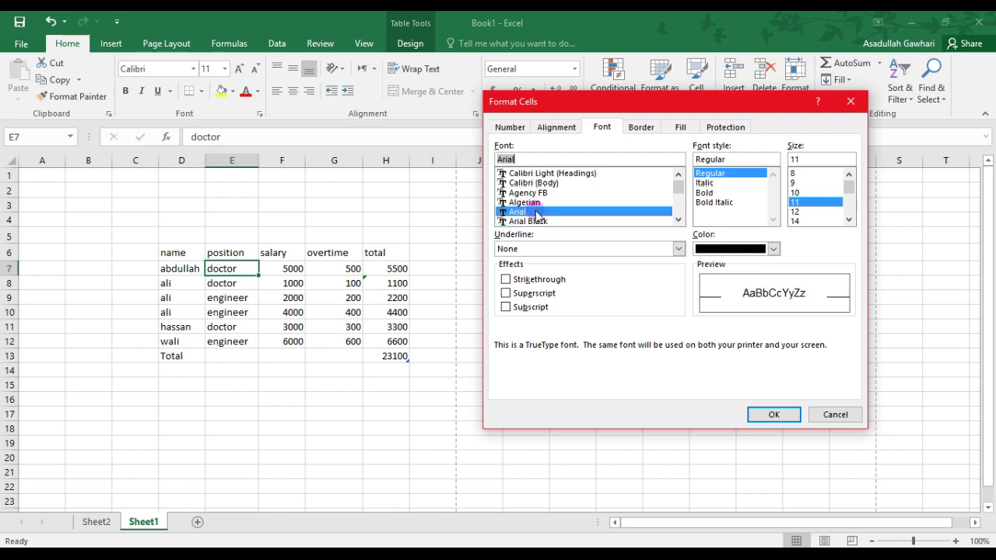
left_click(704, 192)
left_click_drag(806, 221, 806, 225)
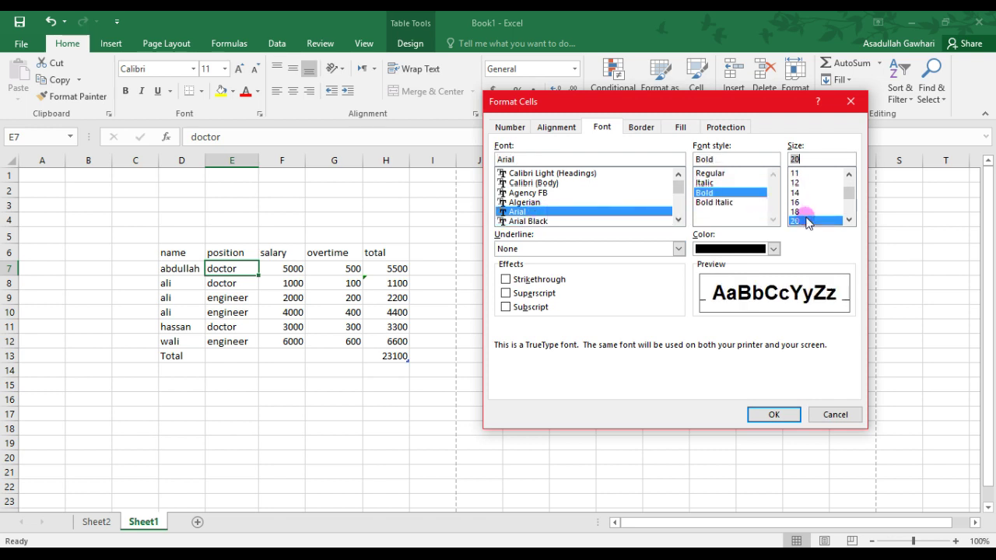
Give it a red double underline and save it as Style 2
left_click(599, 249)
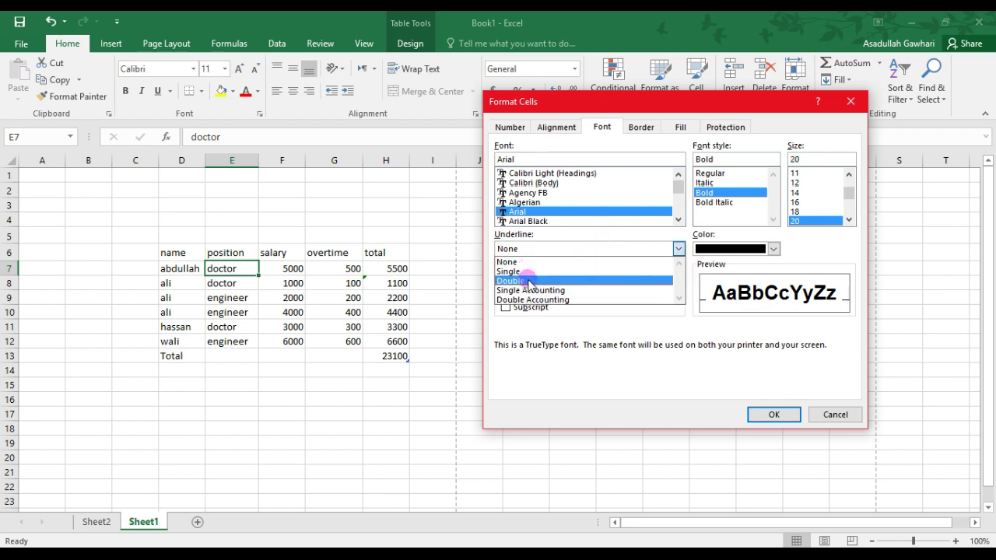
left_click(527, 280)
left_click(734, 250)
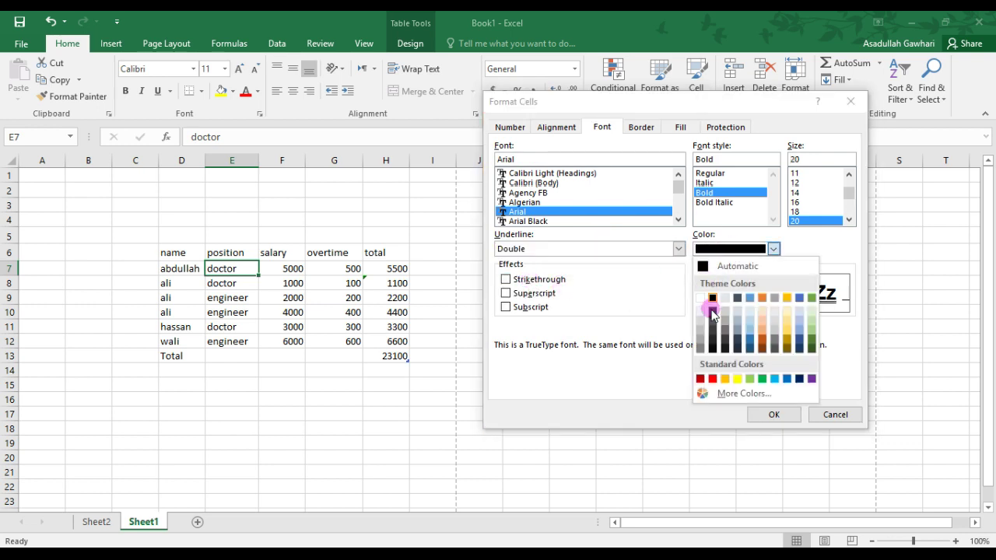
left_click(713, 379)
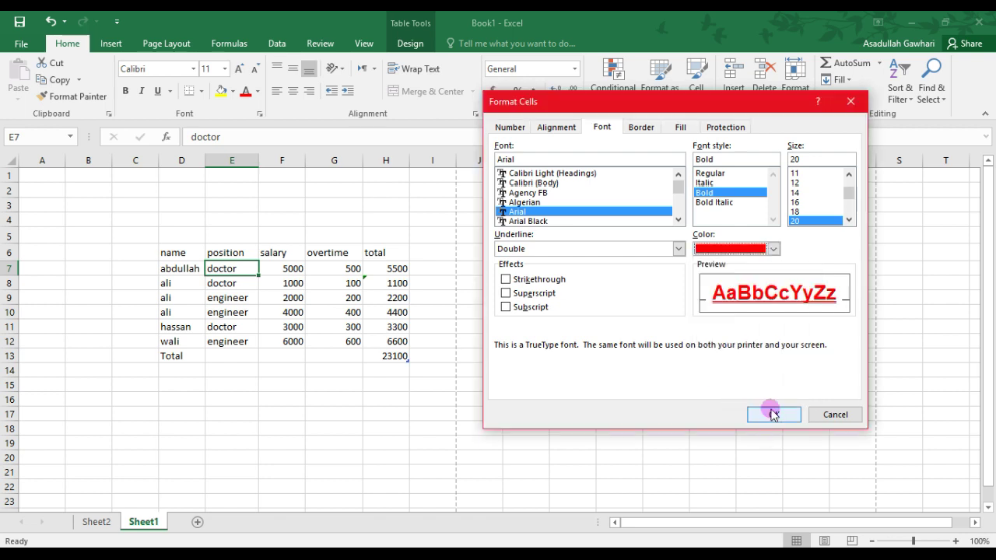
left_click(770, 413)
left_click(680, 367)
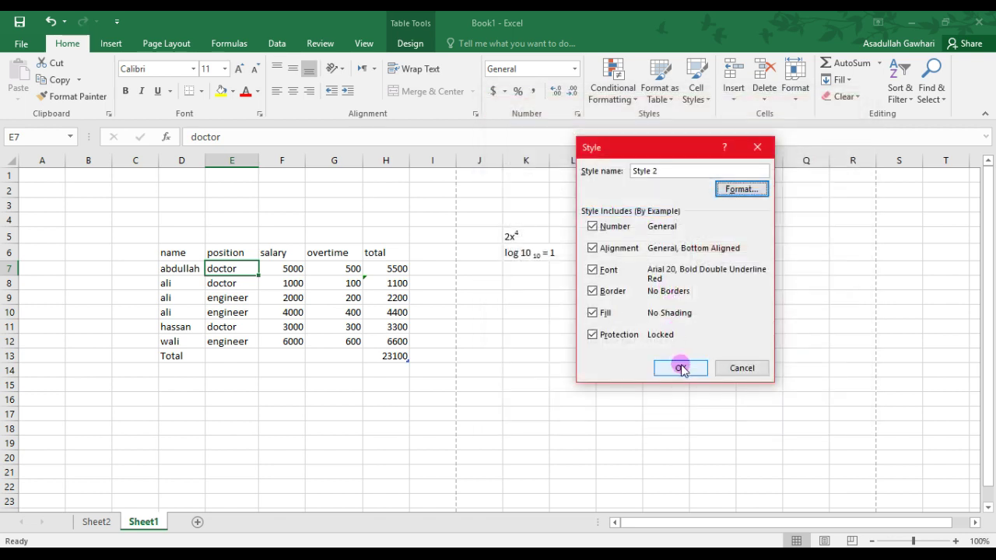
left_click(697, 87)
left_click(622, 134)
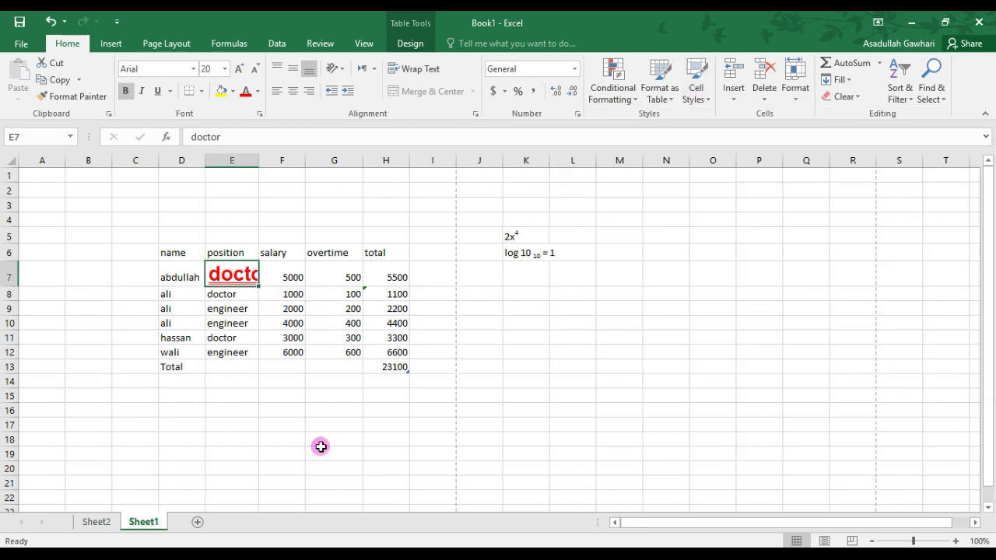
double_click(258, 160)
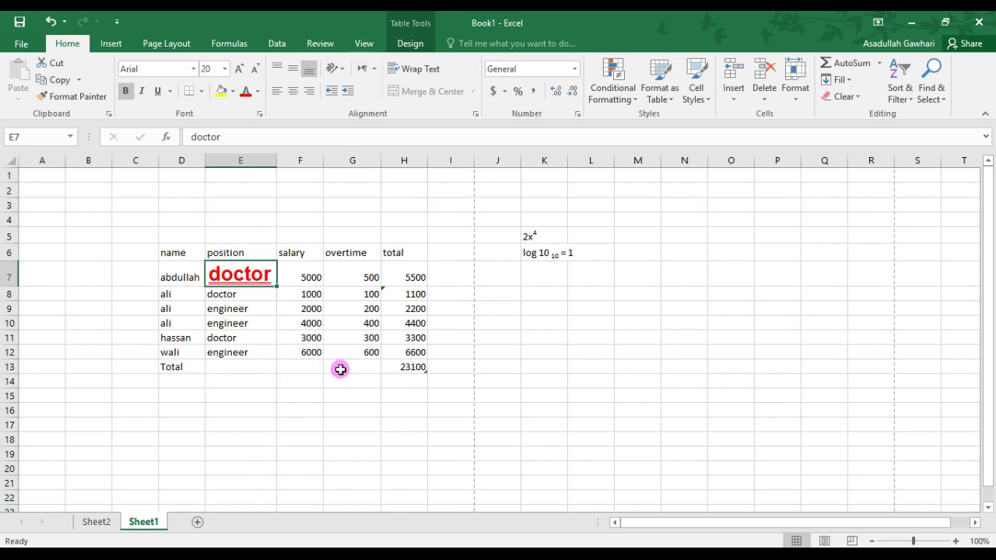
key("ctrl+z")
key("ctrl+z")
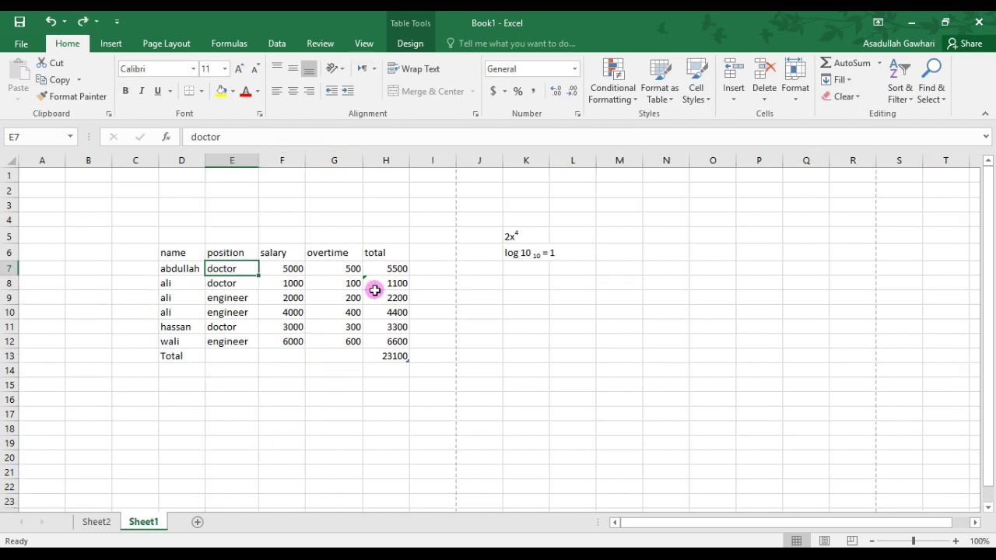
left_click(708, 101)
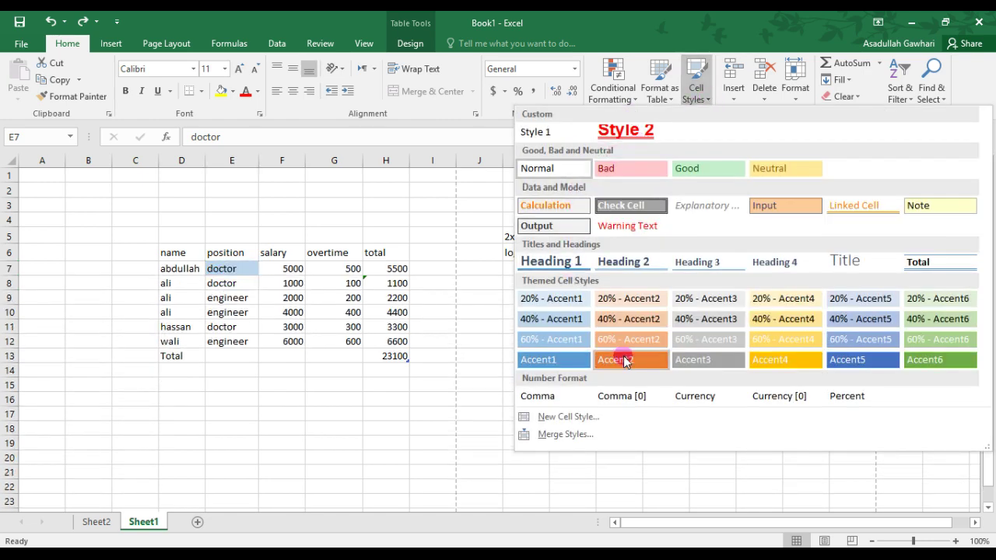
left_click(697, 87)
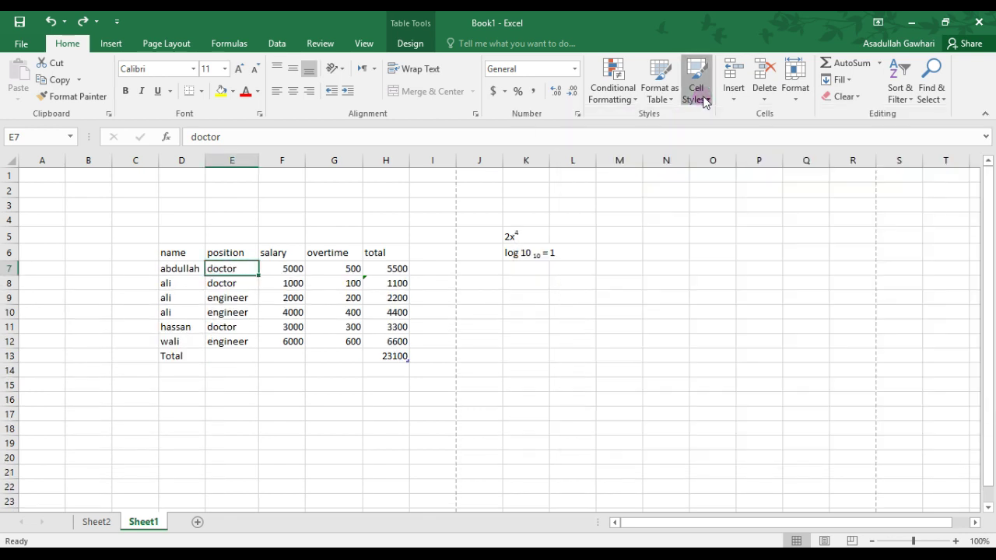
Overwrite 'doctor' in cell E8 with 'IT officer' and reselect E8 to confirm the entry
left_click(231, 285)
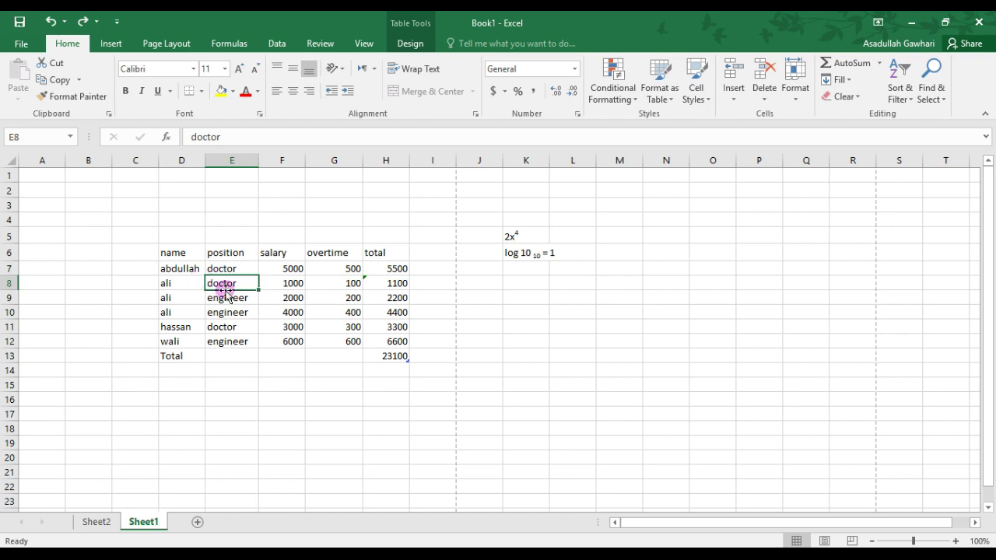
type("IT office")
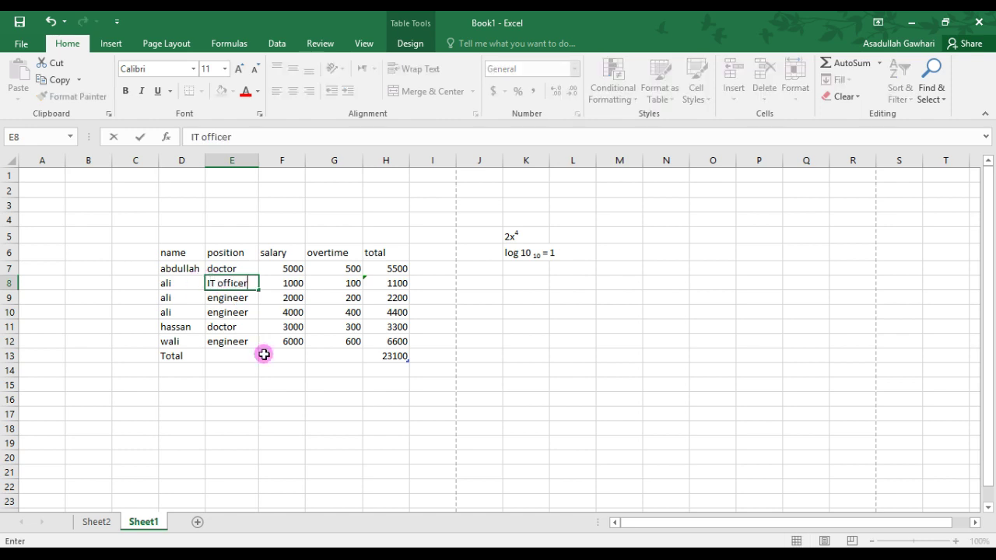
left_click(260, 315)
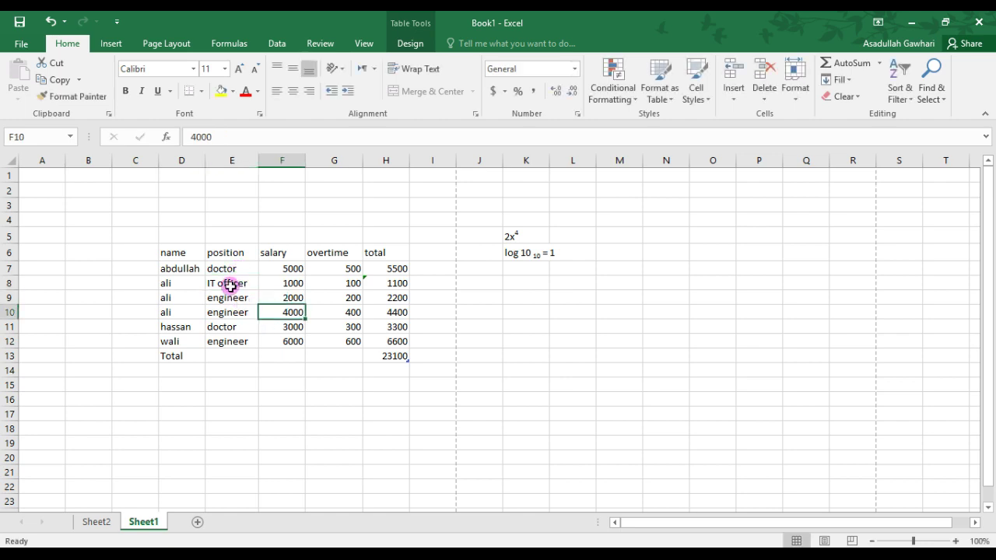
left_click(230, 286)
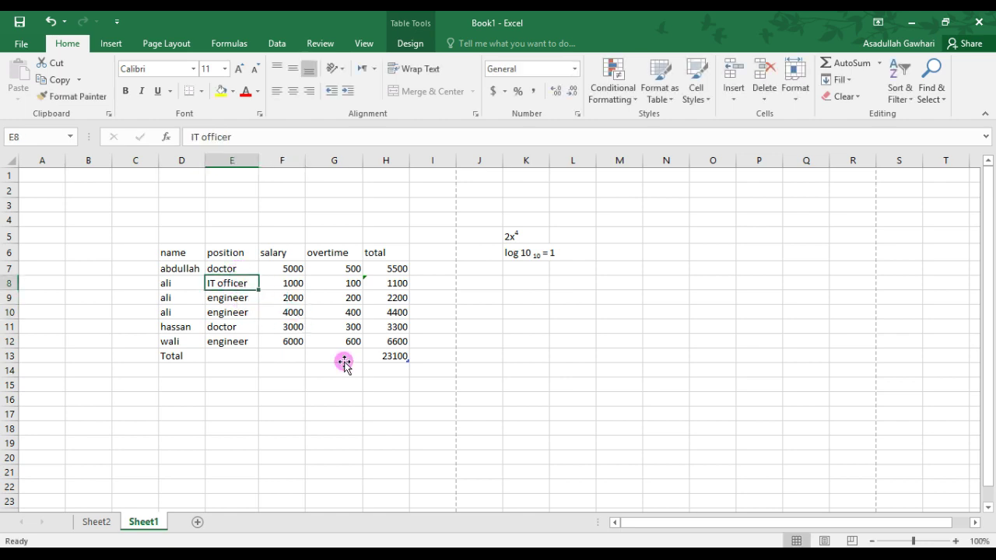
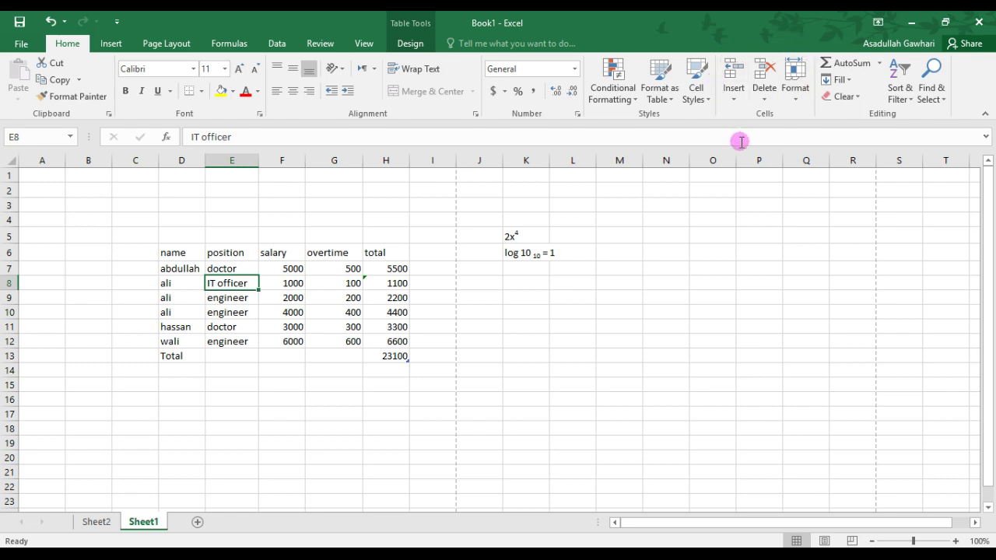
Add a new blank worksheet, Sheet3
left_click(734, 97)
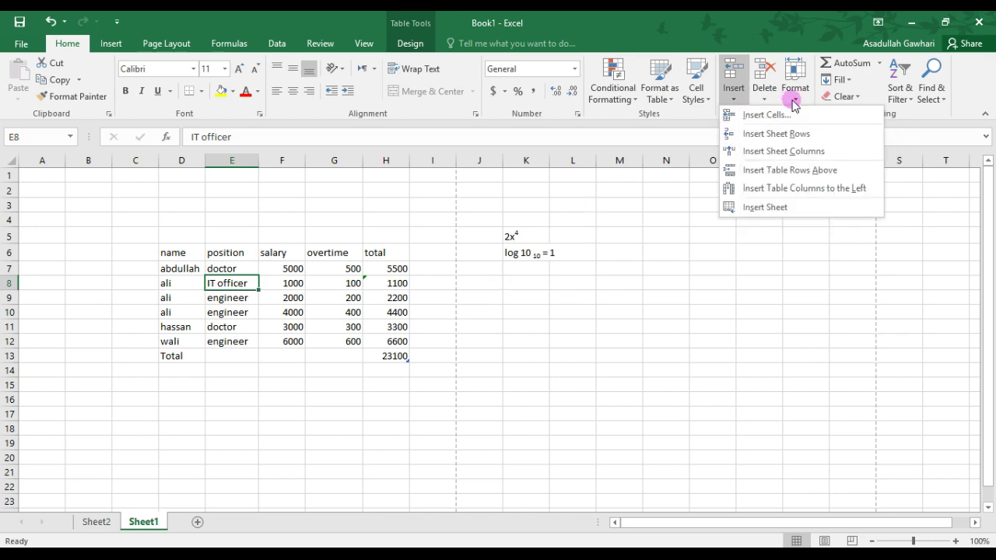
left_click(546, 358)
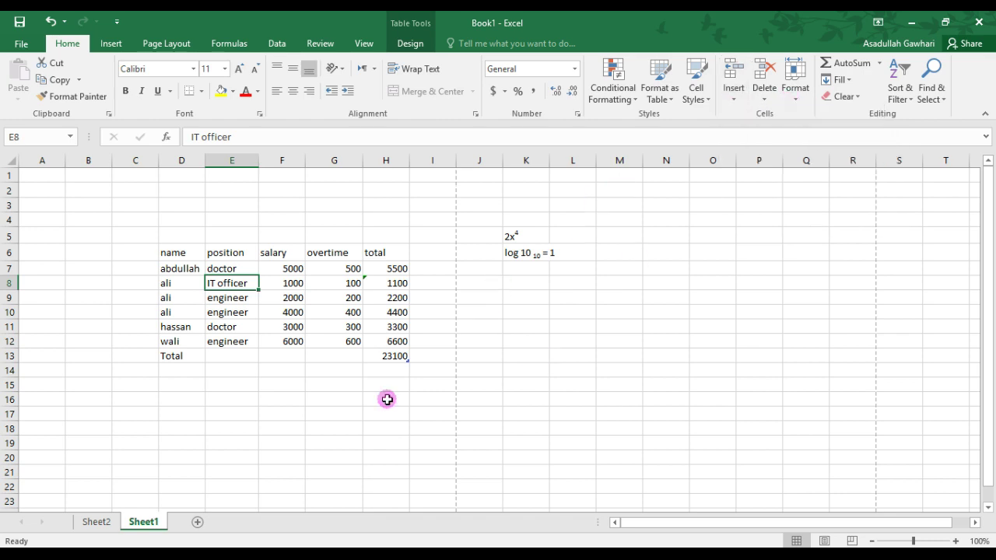
left_click(196, 522)
Enter the headers name, position and salary in E5:G5
left_click(208, 236)
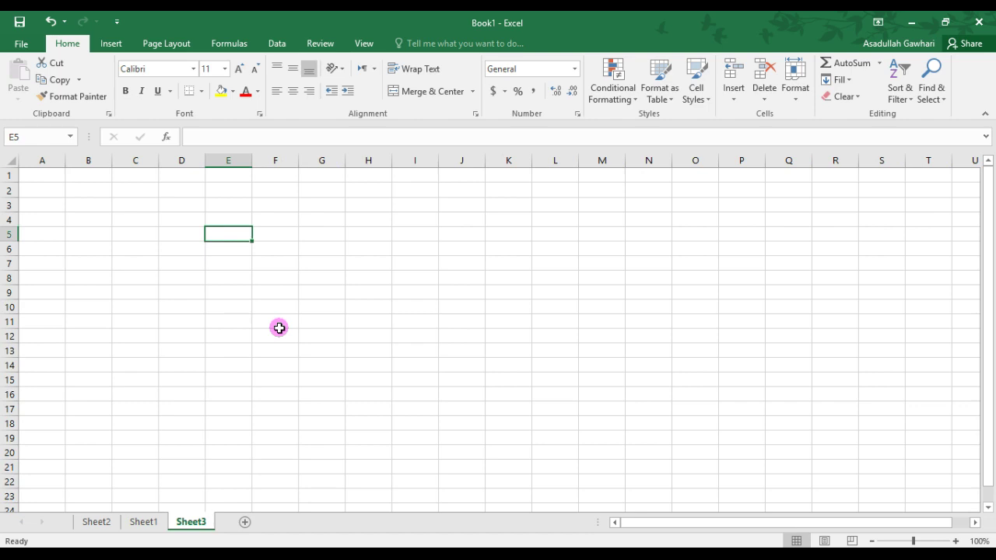
type("name")
key("Tab")
type("posiit")
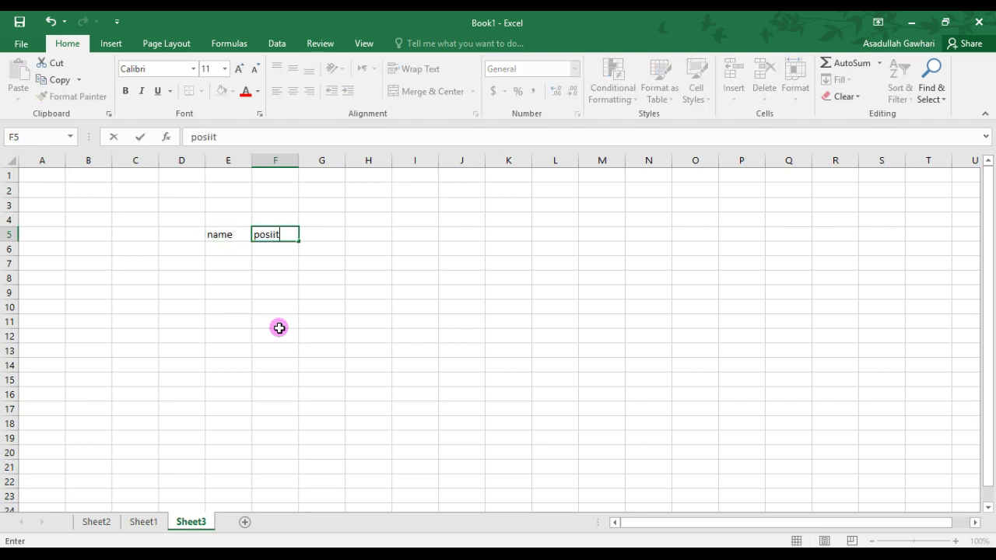
type("on")
key("Tab")
key("Left")
type("p")
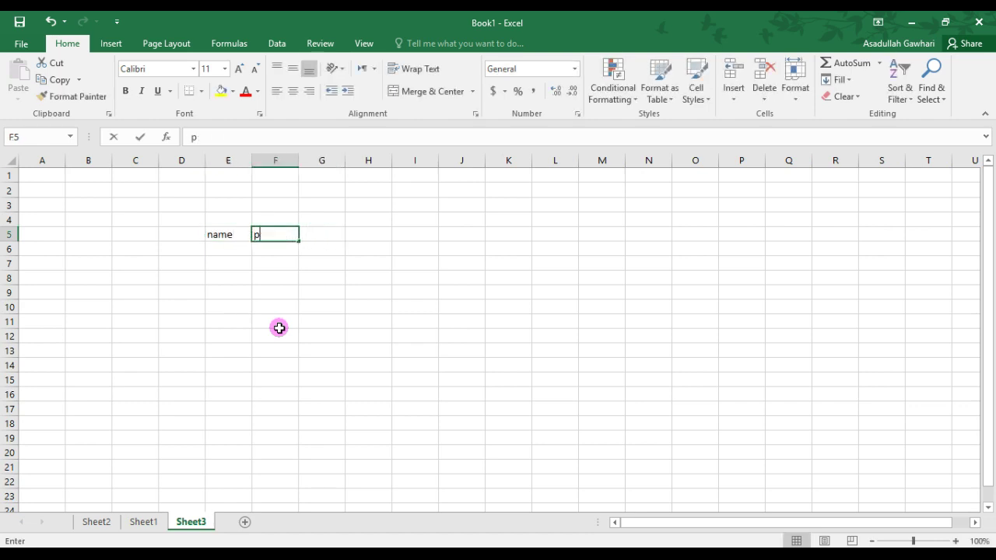
type("ois")
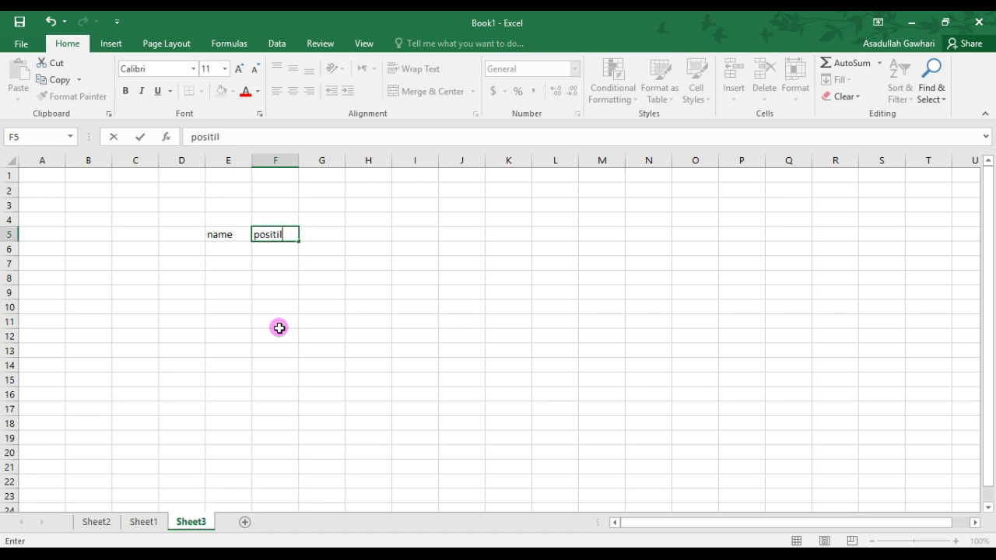
type("n")
key("Tab")
type("sa")
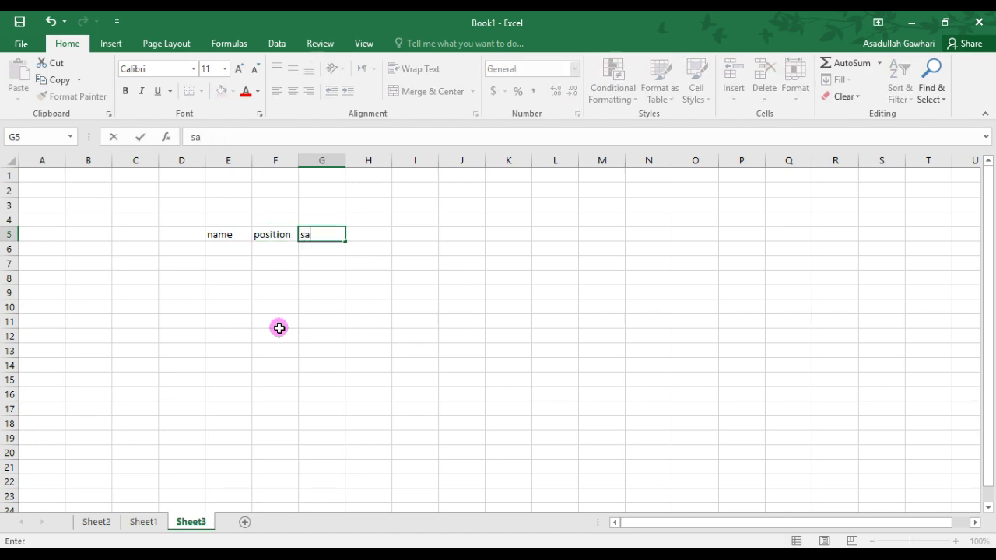
key("Return")
type("a")
key("Escape")
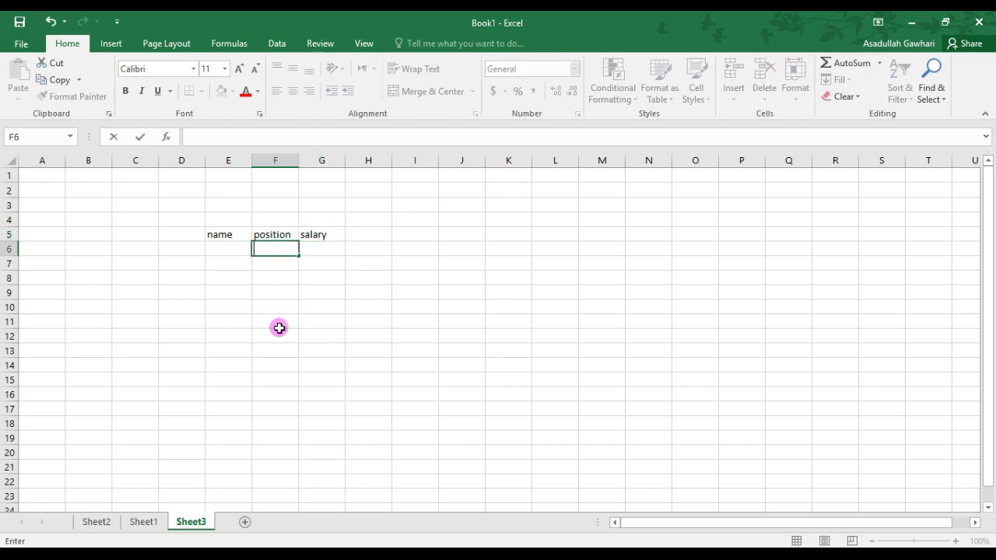
List the six employees' names in the name column below the header
key("Left")
type("ali")
key("Return")
type("o")
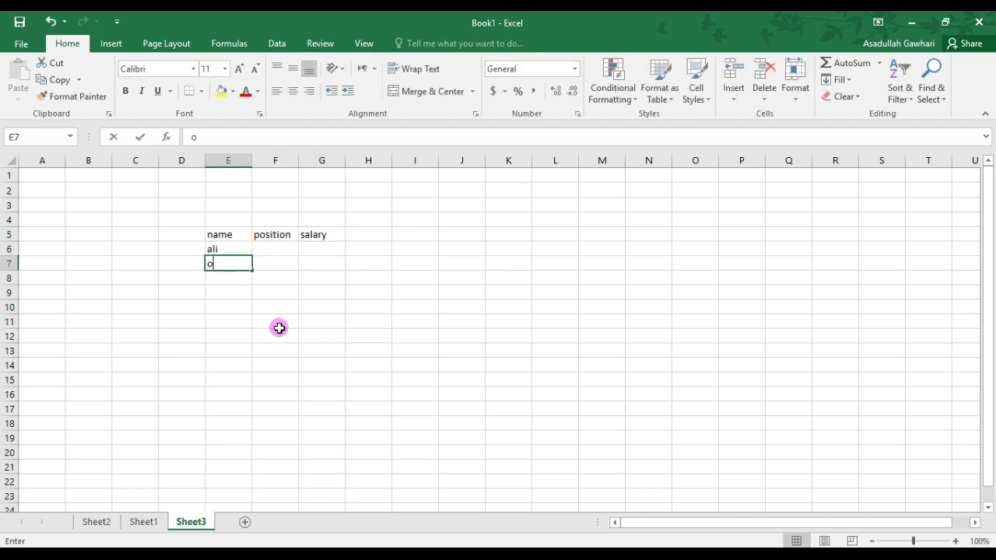
type("mid")
key("Return")
type("hassan")
key("Return")
type("hu")
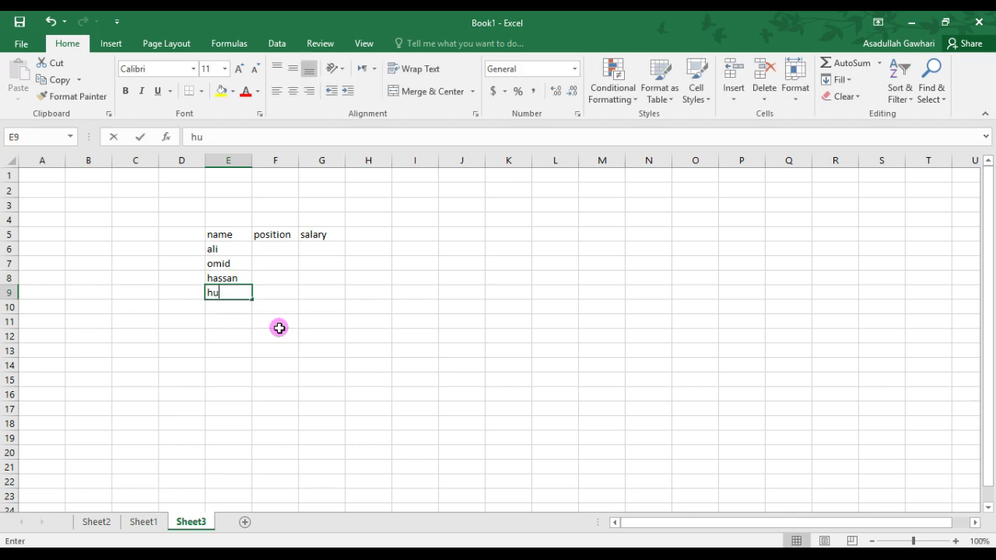
type("sain")
key("Return")
type("abdullah")
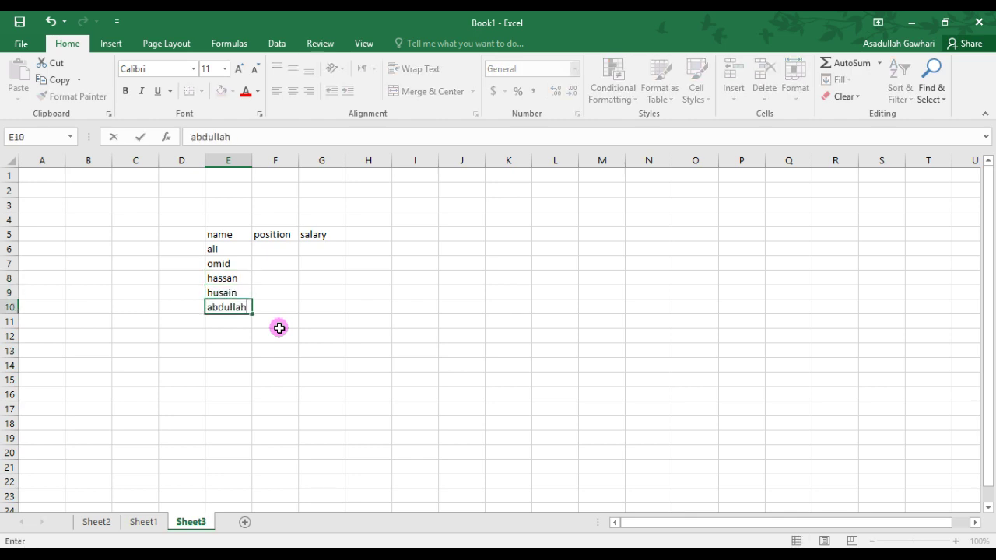
key("Return")
type("wali")
key("Tab")
Fill the position column with doctor and engineer alternating for the six employees
key("Up")
key("Up")
key("Up")
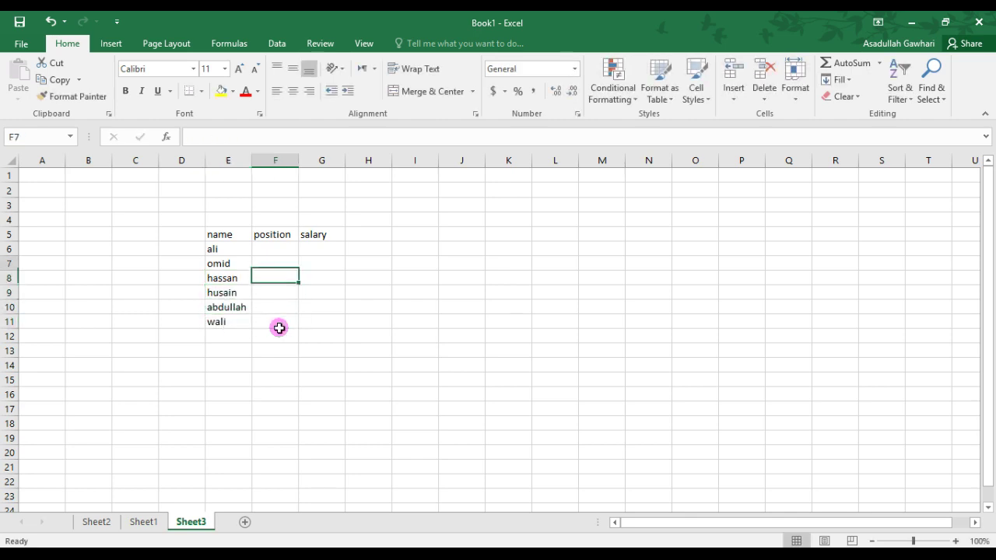
key("Up")
key("Up")
type("docto")
key("Return")
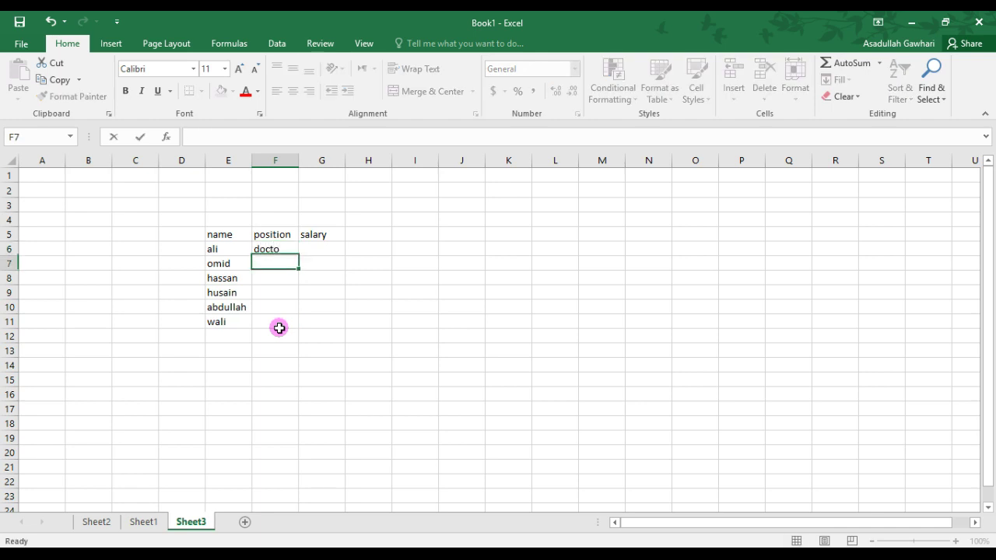
type("e")
type("doc")
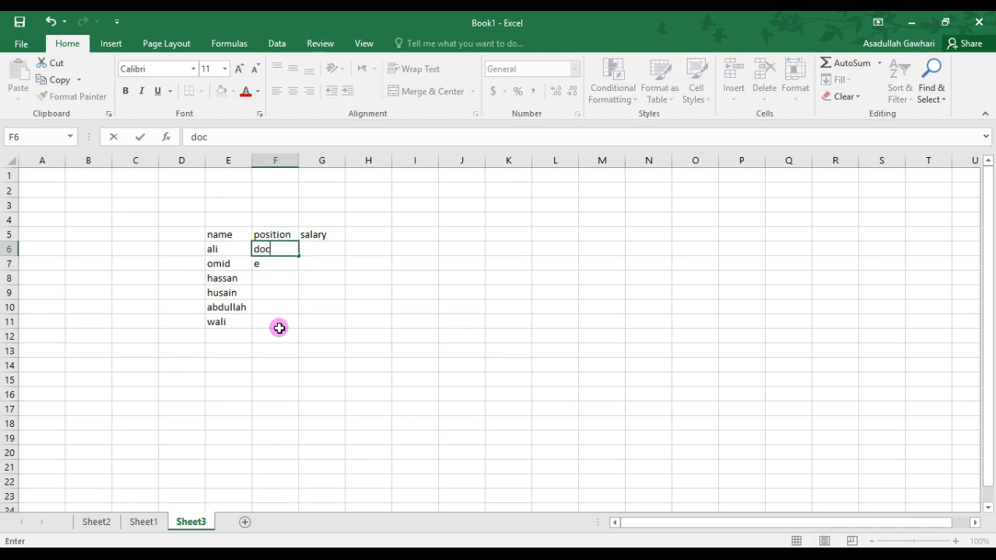
key("Return")
type("engine")
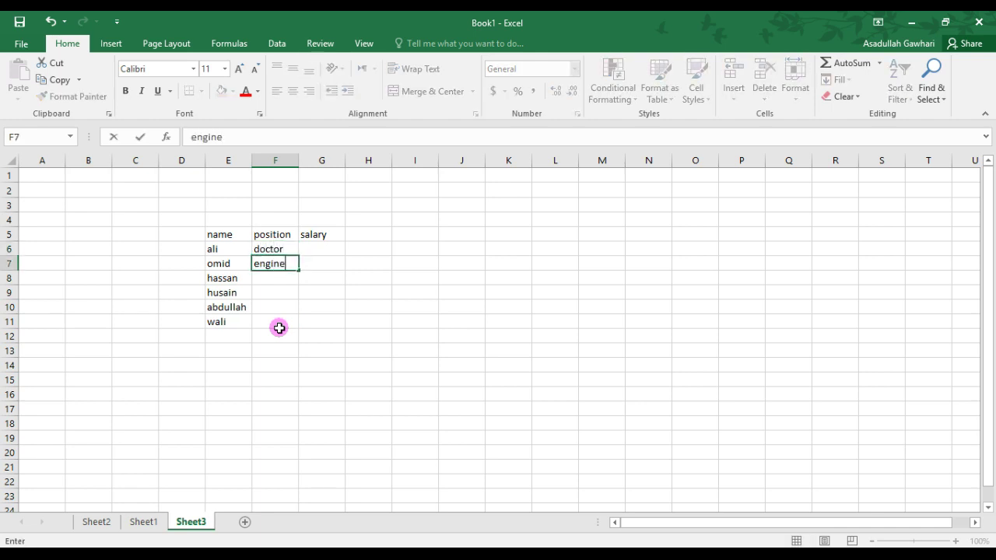
type("r d e d e")
key("Return")
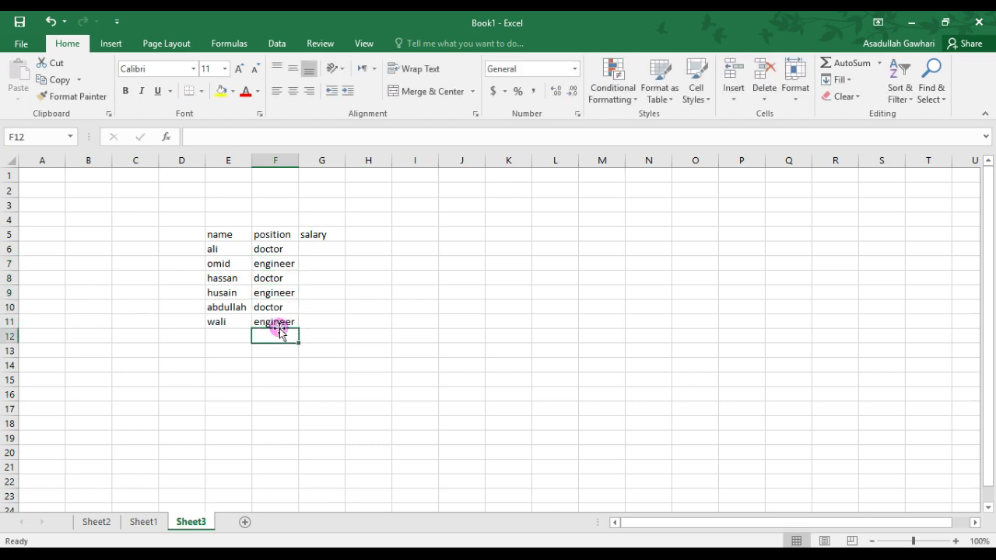
Enter salaries 1000 and 2000 in G6:G7 and select both cells
key("Right")
key("Up")
key("Up")
key("Up")
key("Up")
key("Up")
key("Up")
type("1")
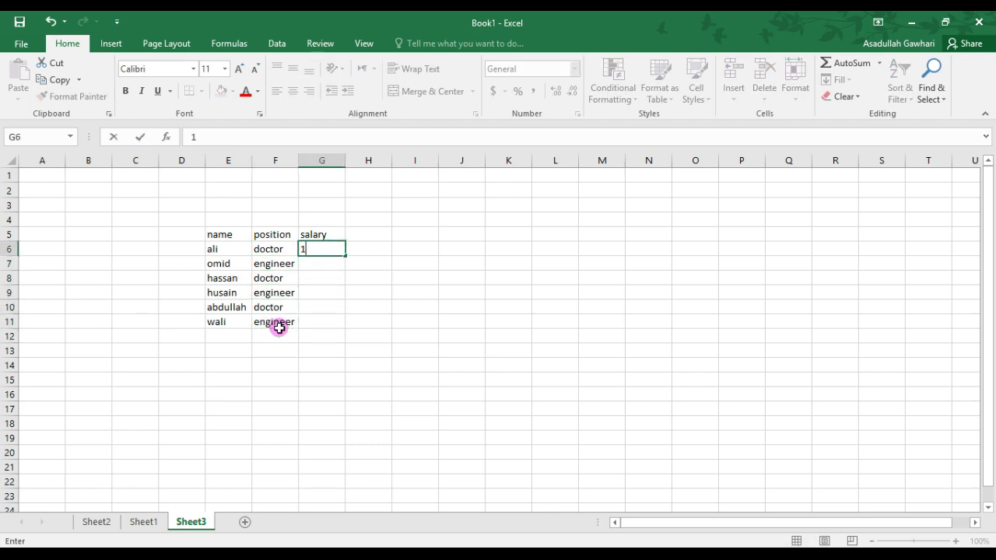
key("Up")
type("2")
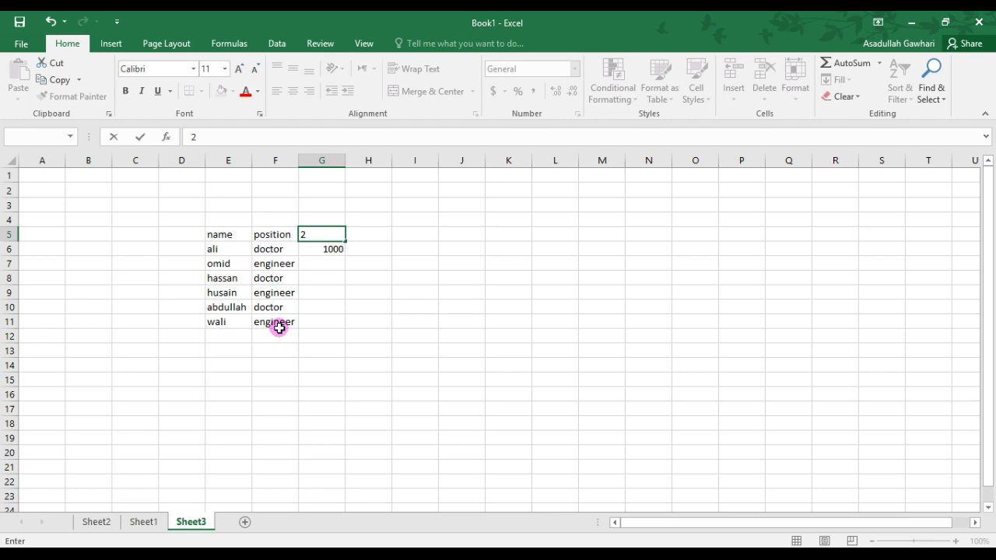
key("ctrl+z")
key("Escape")
key("Down")
key("Down")
type("20")
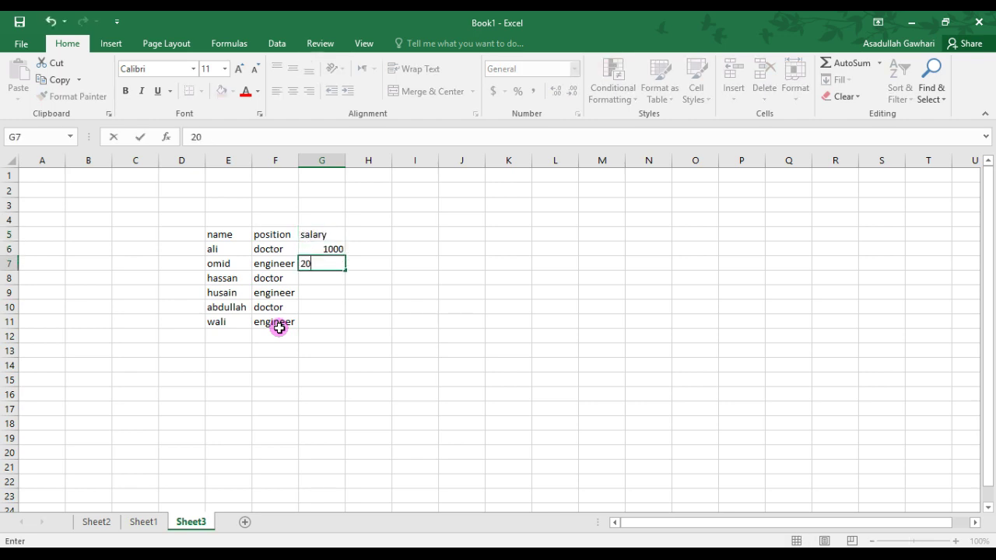
key("Up")
key("Up")
key("Down")
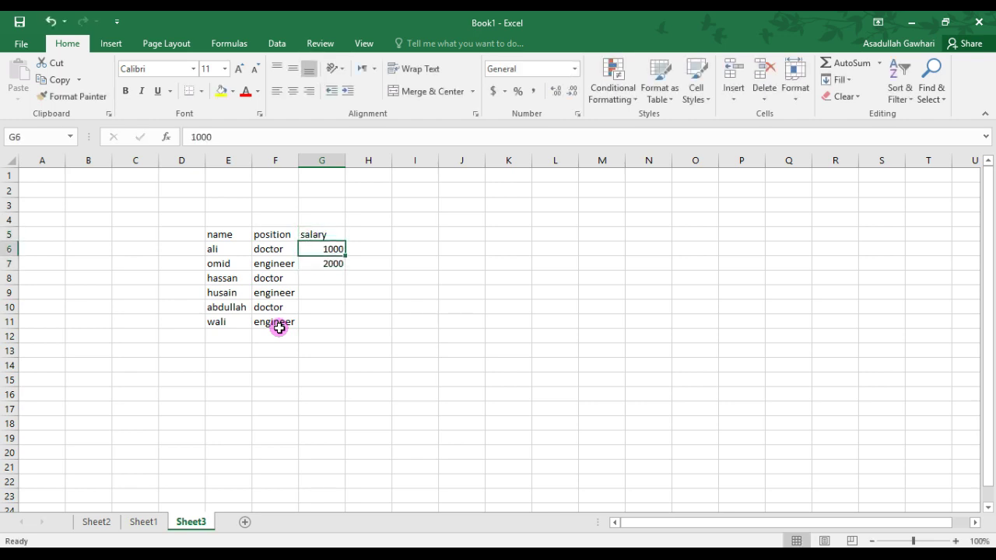
key("shift+Down")
left_click_drag(345, 270, 345, 325)
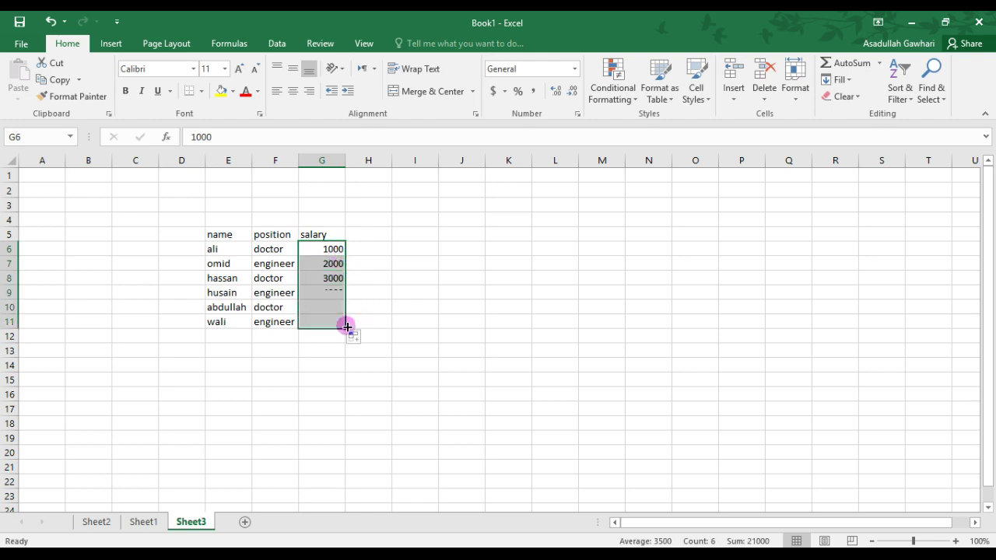
left_click(259, 263)
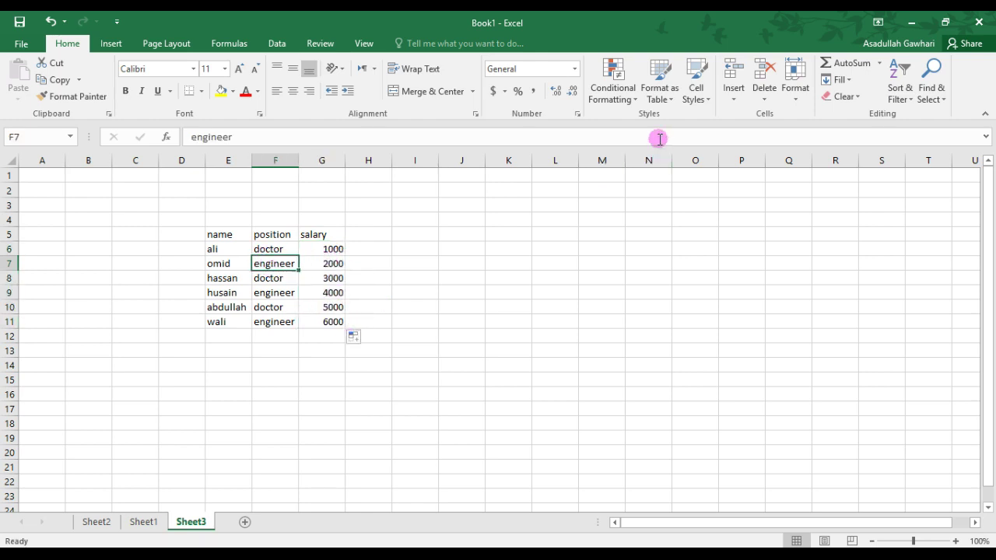
left_click(733, 100)
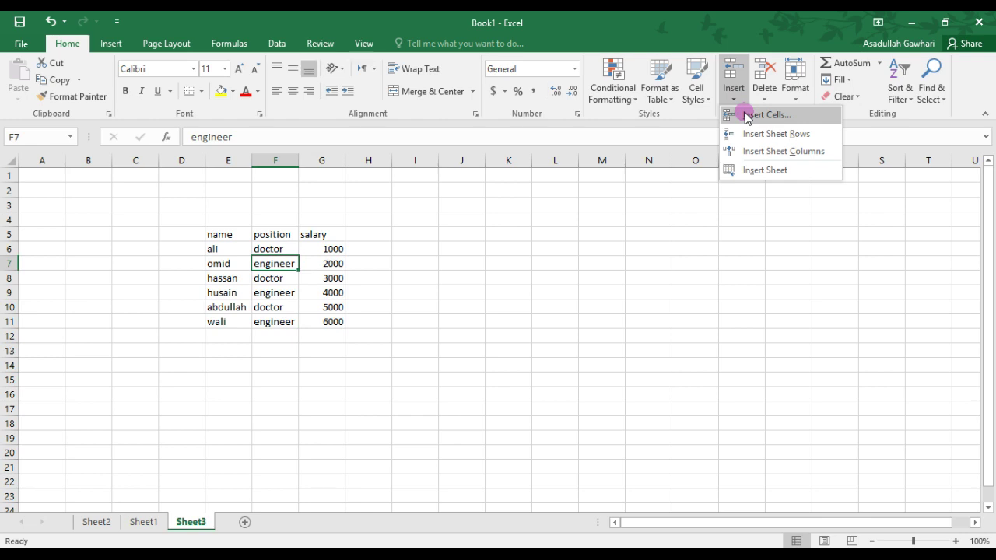
left_click(748, 116)
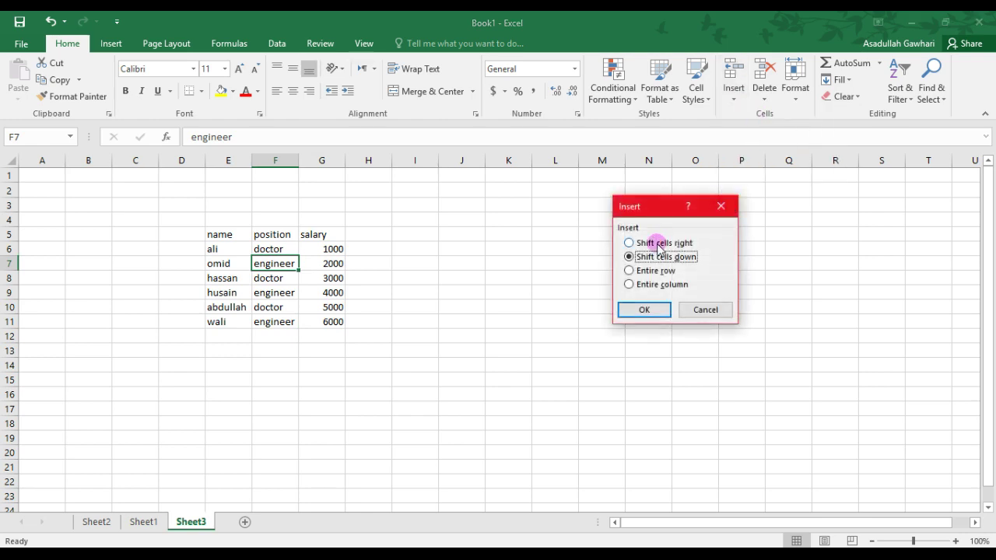
left_click(645, 245)
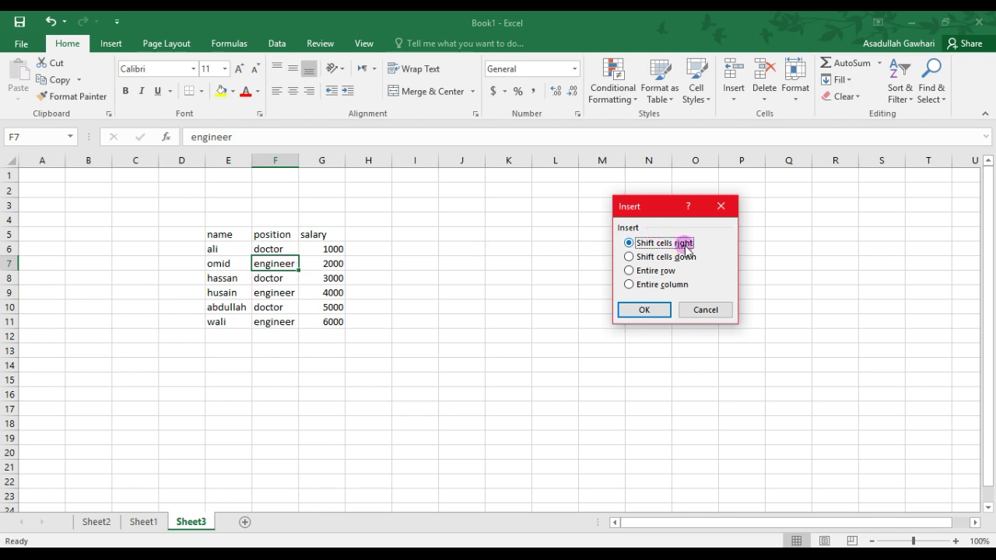
left_click(645, 309)
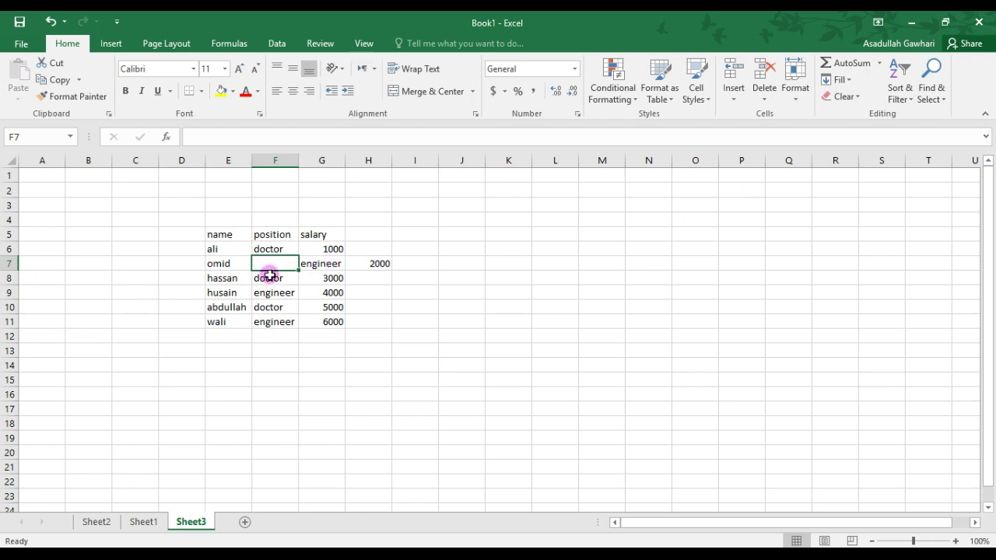
key("ctrl+z")
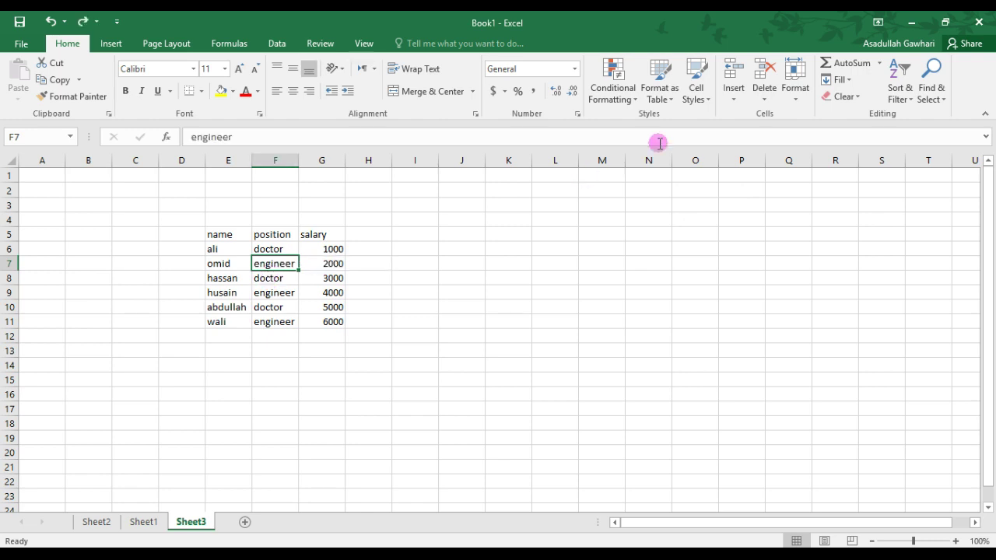
left_click(733, 99)
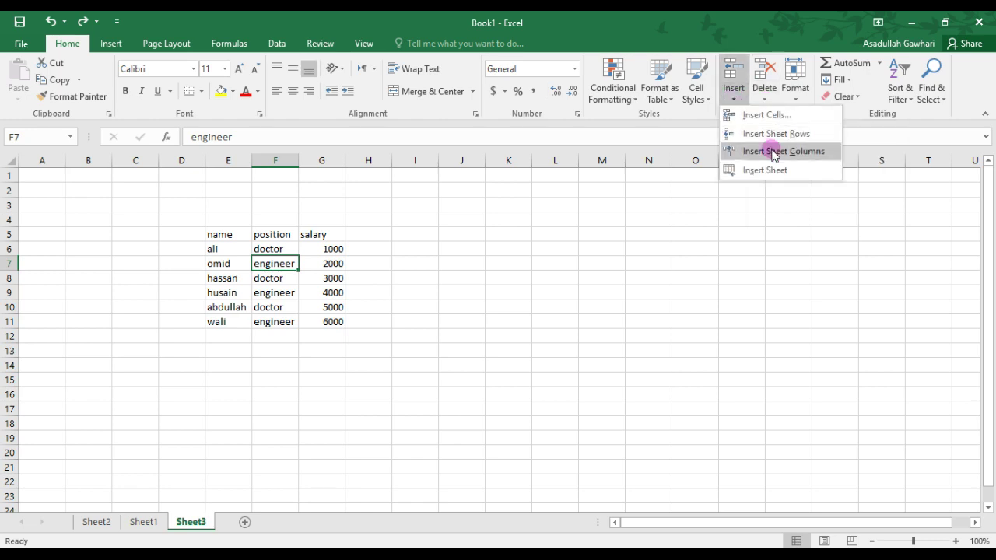
left_click(759, 116)
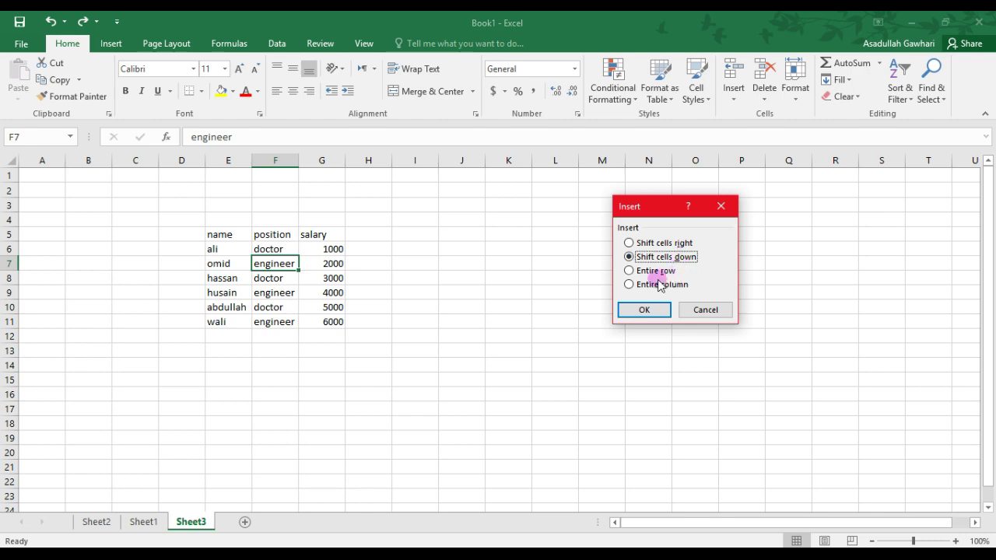
left_click(657, 309)
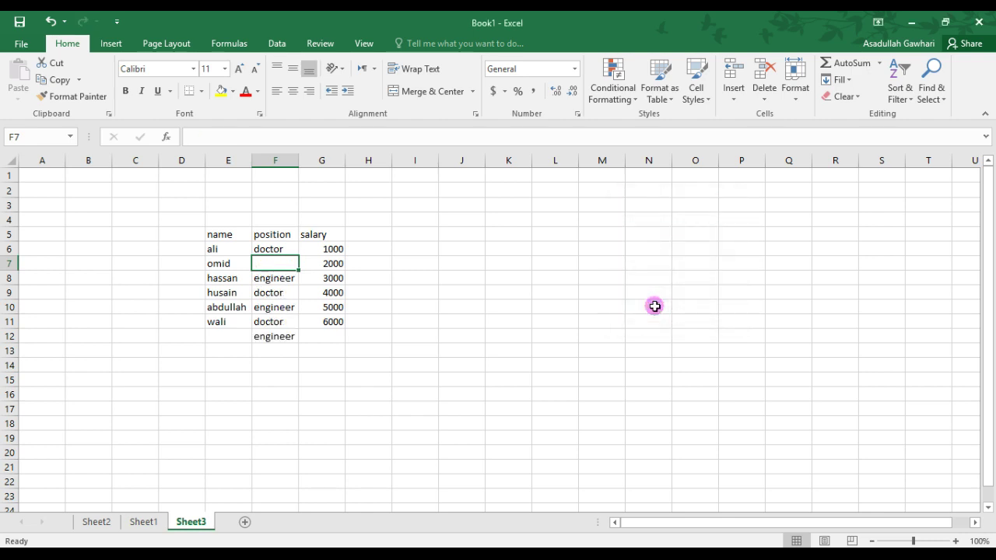
key("ctrl+z")
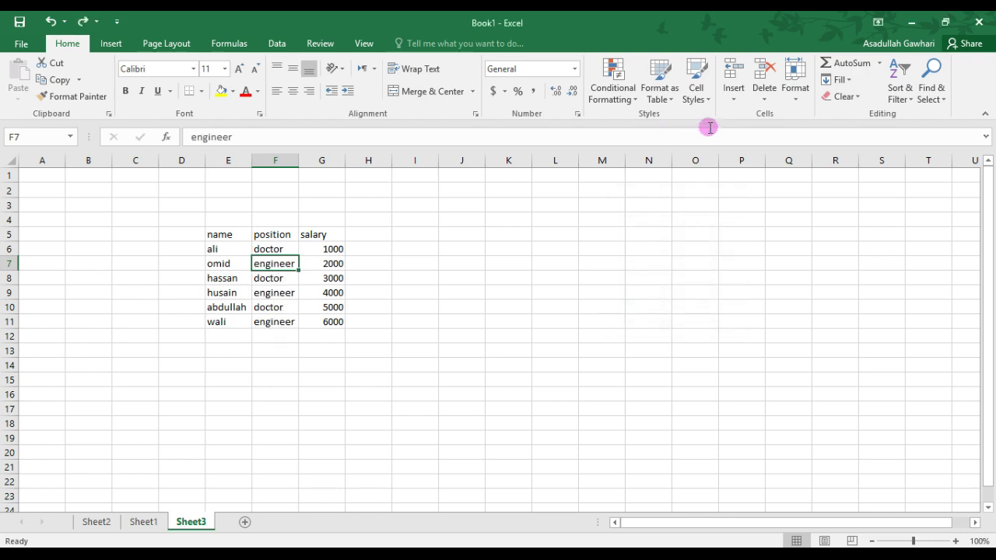
Insert an entire blank row at row 7 via Insert Cells, then undo it
left_click(738, 101)
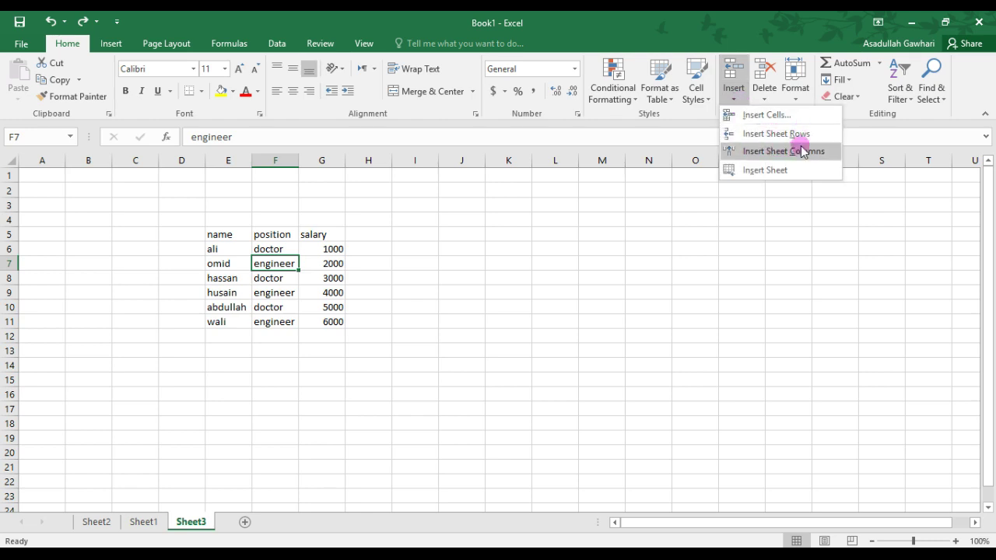
left_click(766, 114)
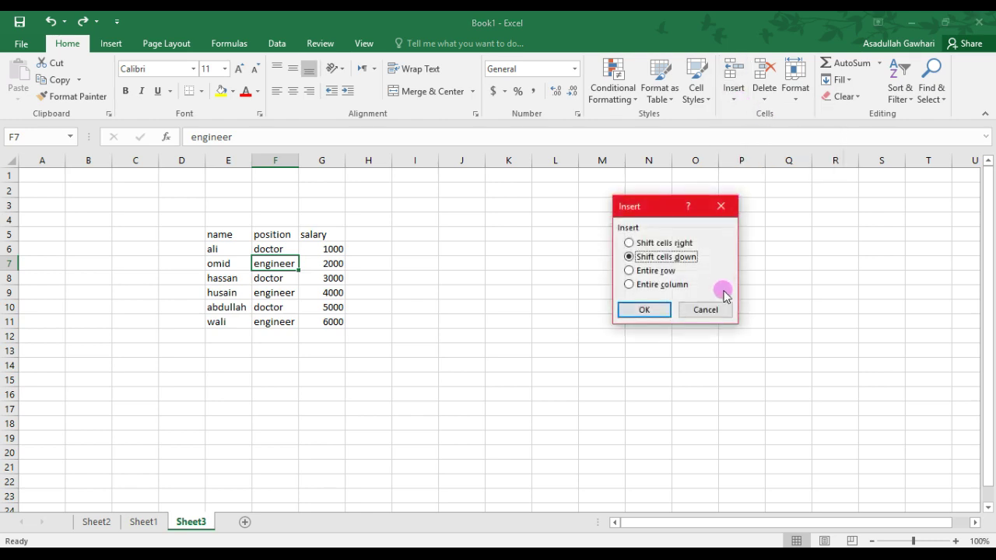
left_click(628, 270)
left_click(643, 309)
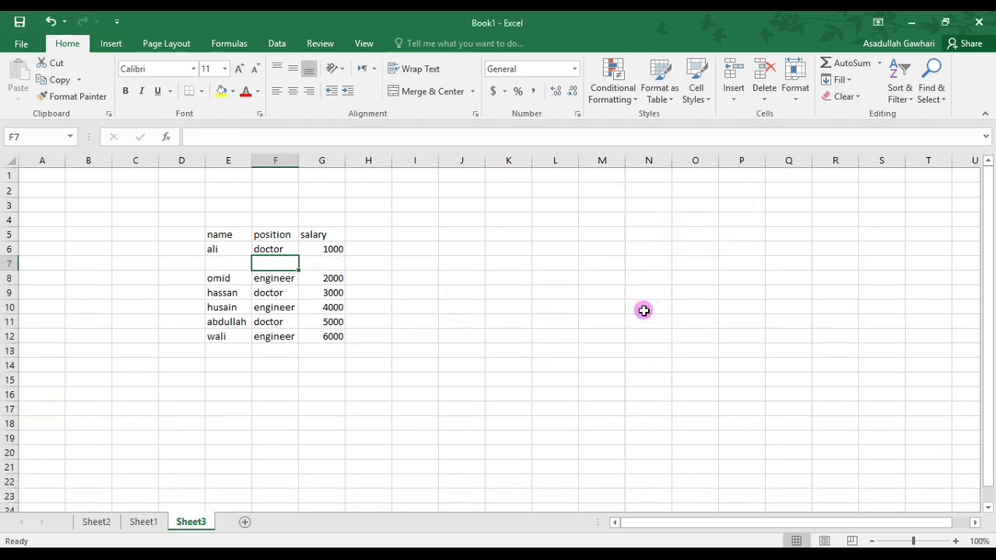
key("ctrl+z")
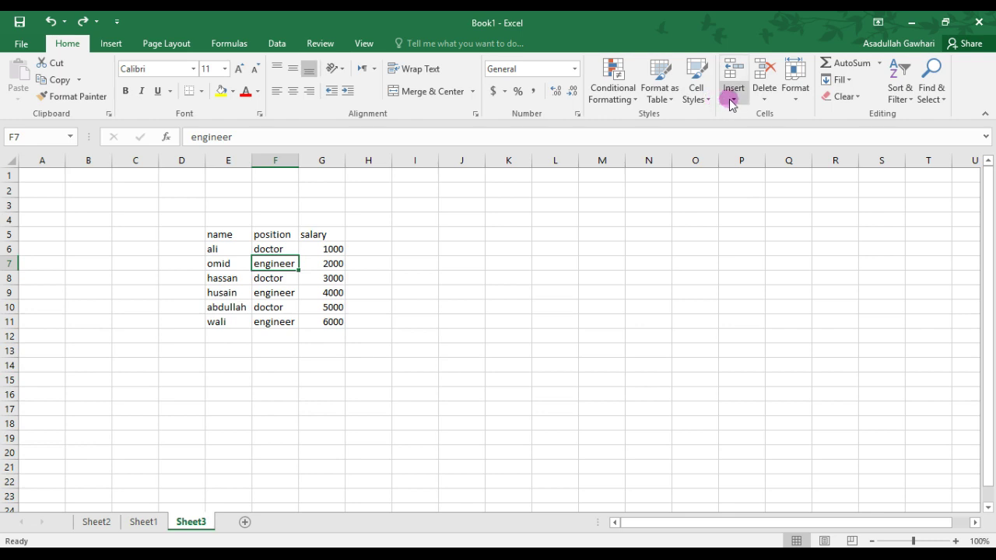
Insert an entire blank column at F via Insert Cells, then undo it
left_click(731, 100)
left_click(762, 114)
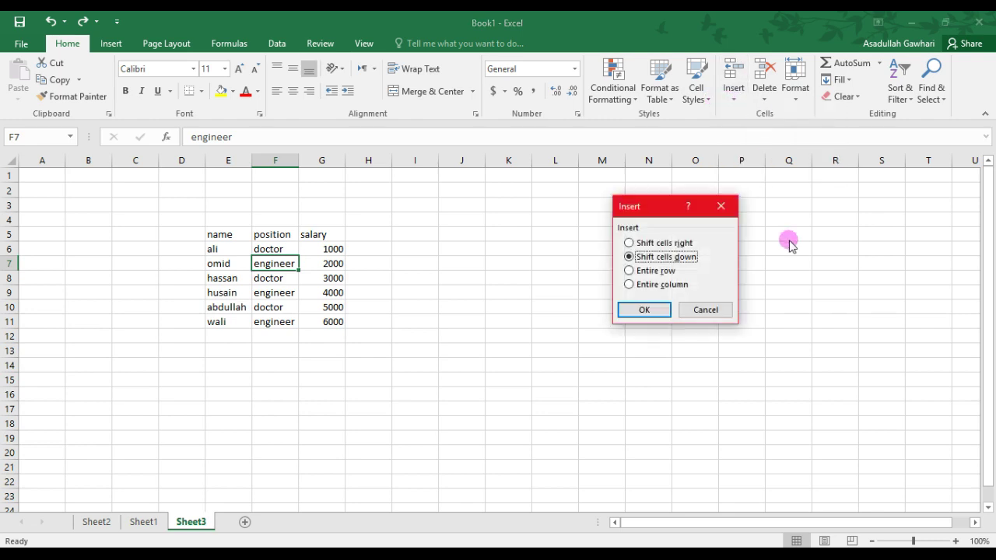
left_click(661, 283)
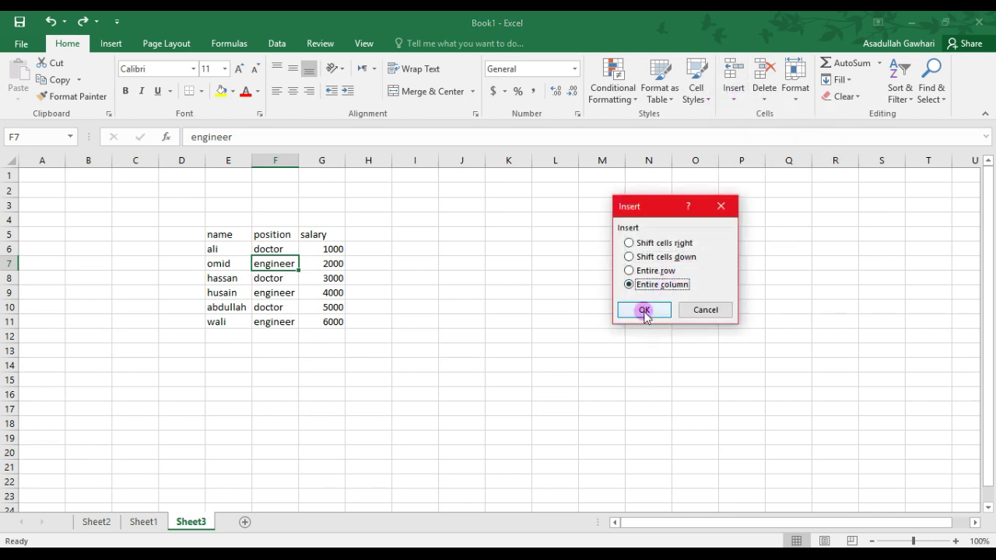
left_click(644, 311)
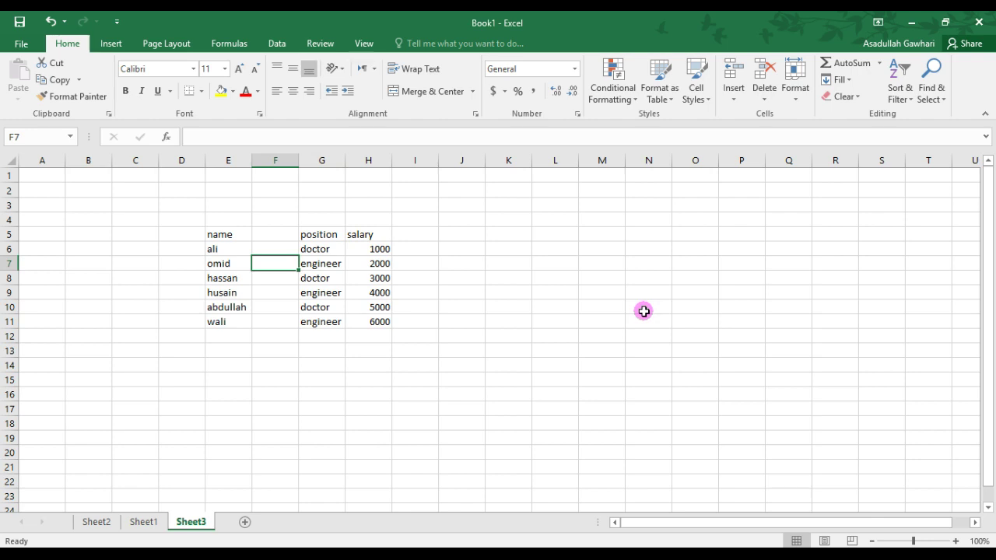
key("ctrl+z")
Insert a sheet row at row 7 and a sheet column at F, undoing each
left_click(733, 100)
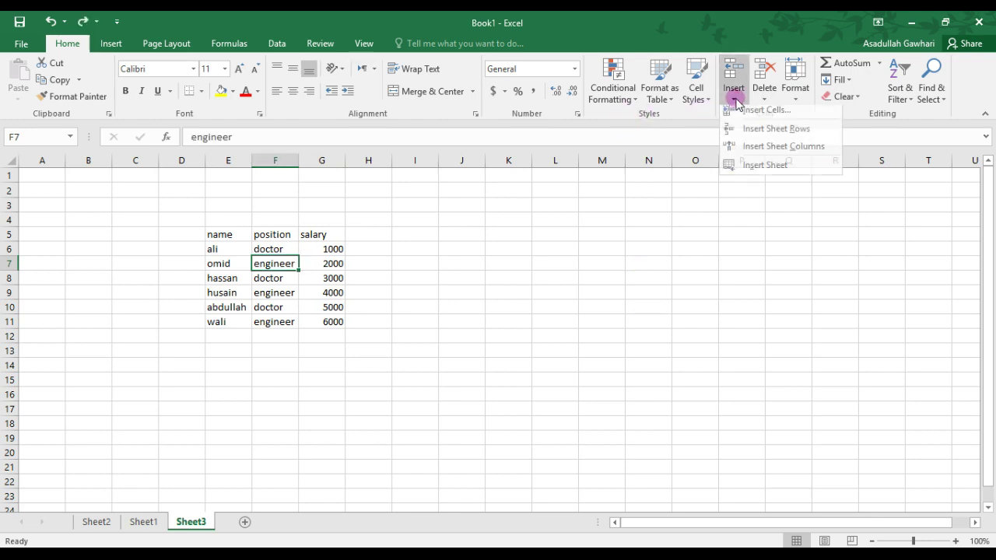
left_click(751, 129)
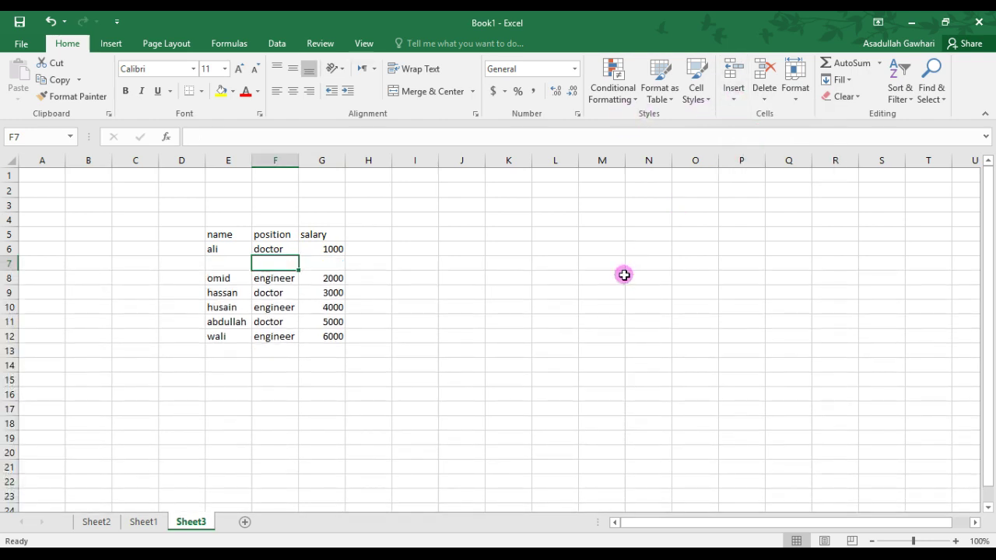
key("ctrl+z")
left_click(734, 100)
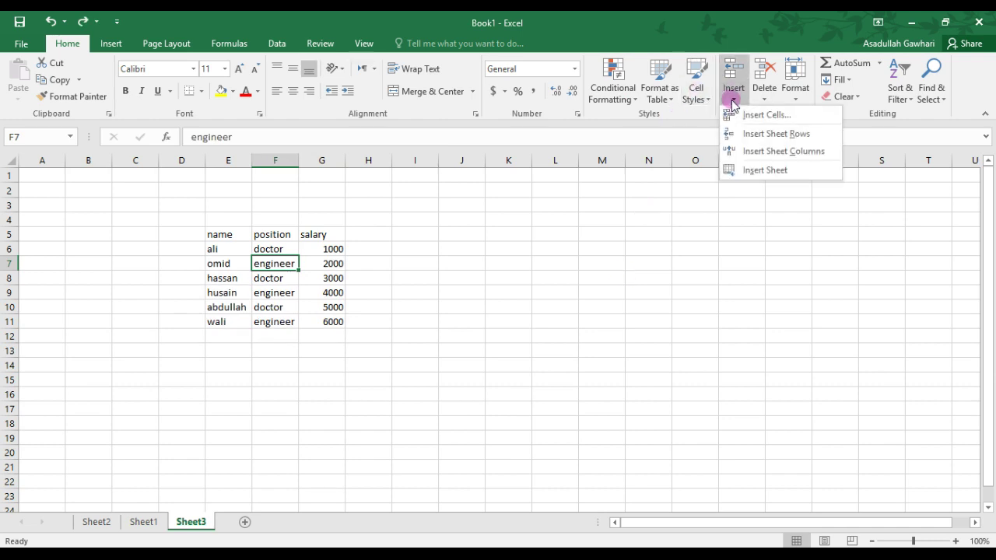
left_click(756, 151)
key("ctrl+z")
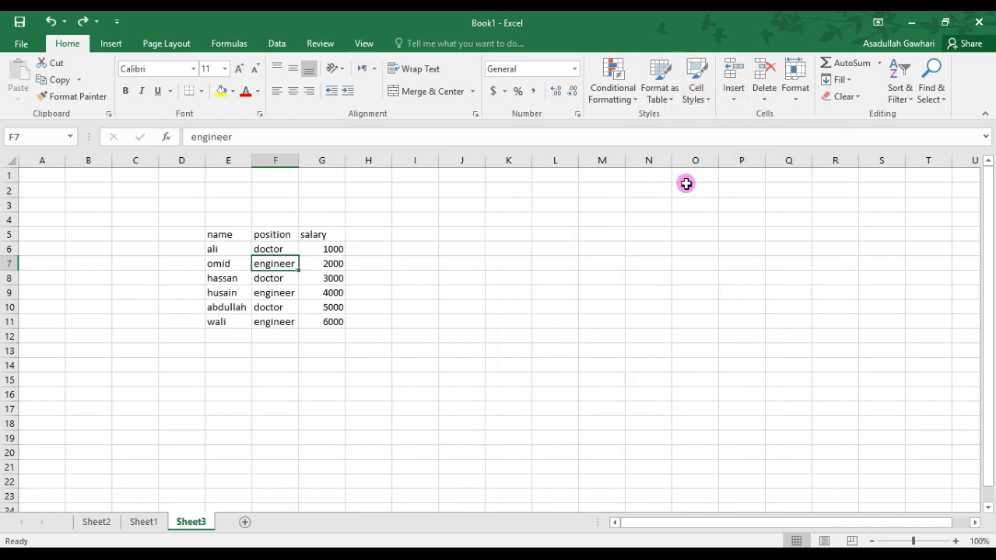
left_click(734, 97)
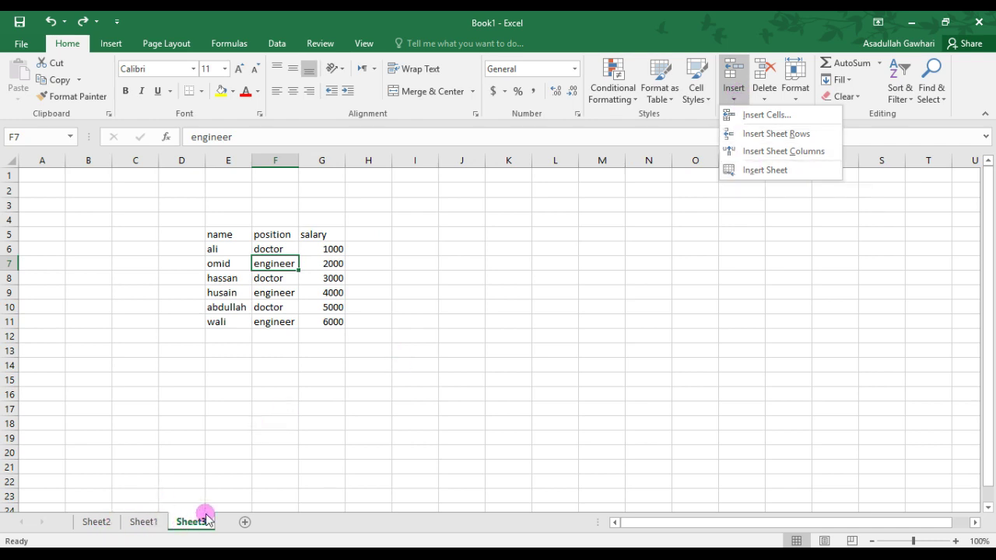
Insert two blank worksheets, Sheet4 and Sheet5, then return to Sheet3
left_click(762, 171)
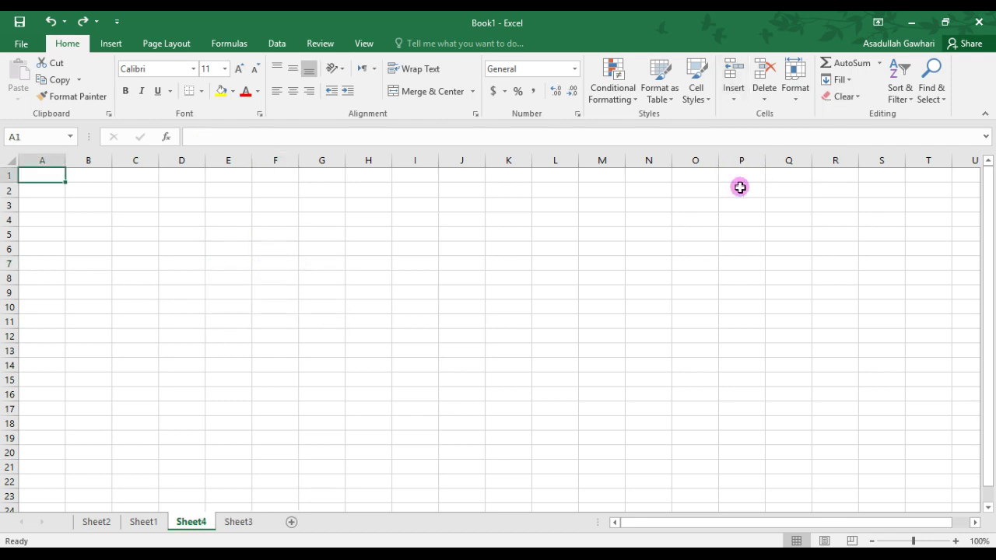
left_click(745, 102)
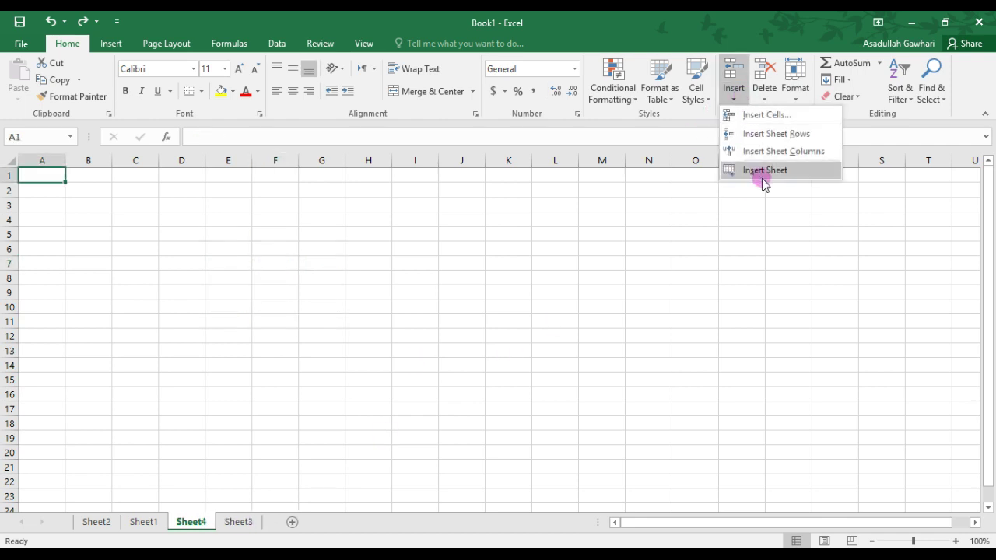
left_click(760, 172)
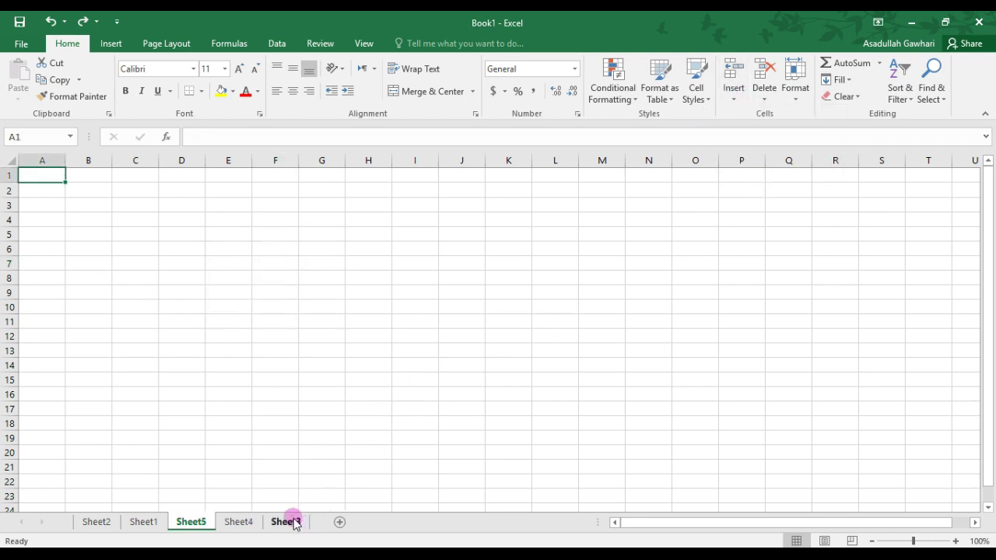
left_click(286, 522)
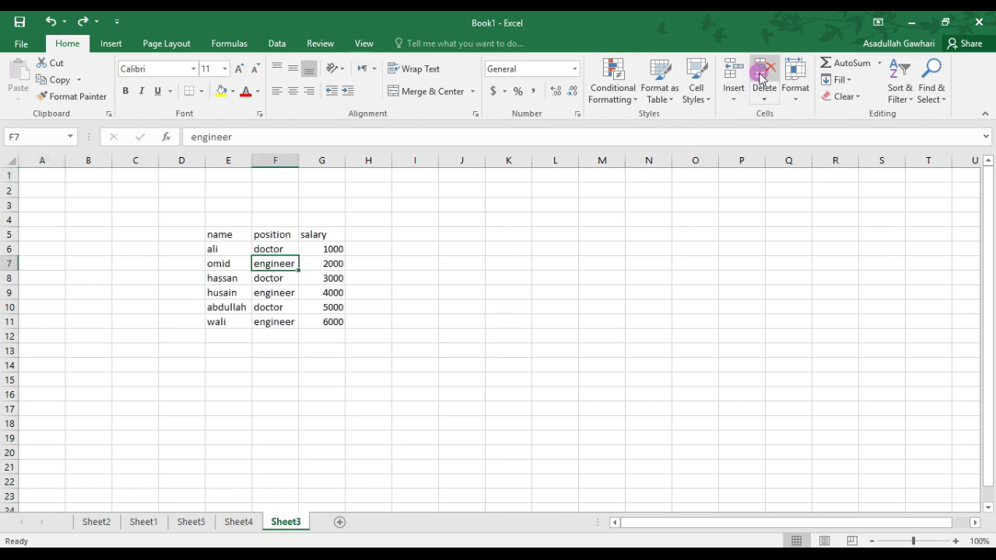
left_click(743, 101)
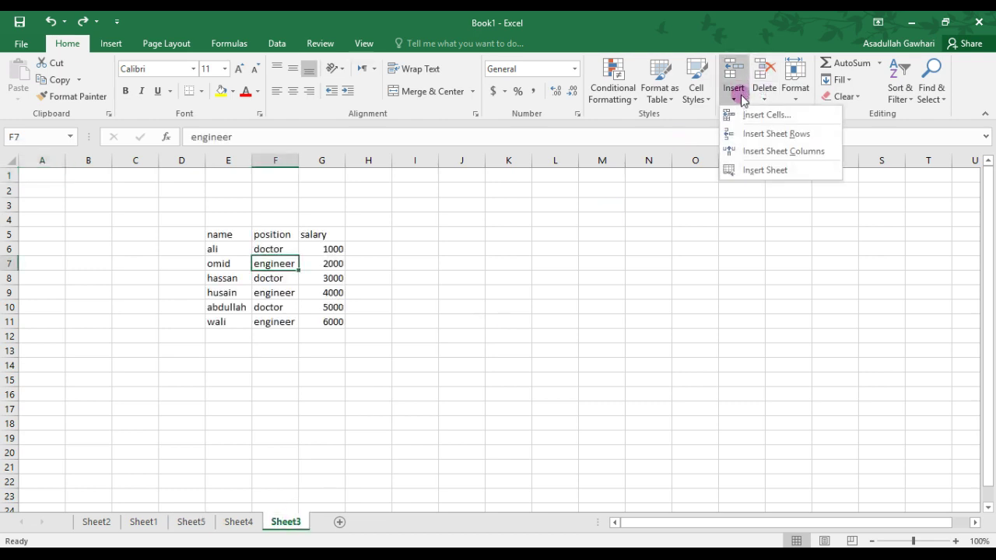
left_click(741, 98)
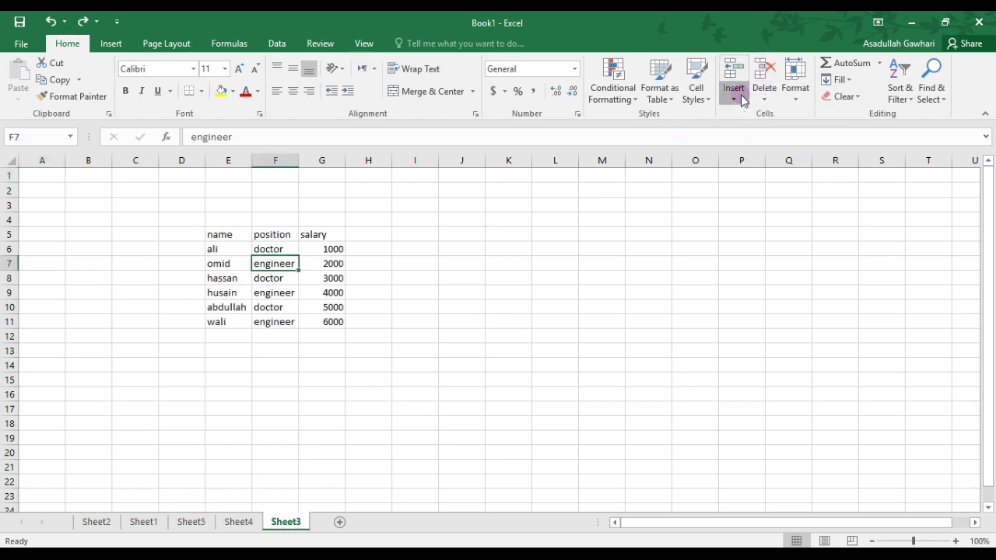
On Sheet1, insert blank rows at row 8 and a sheet column at E, undoing each
left_click(144, 522)
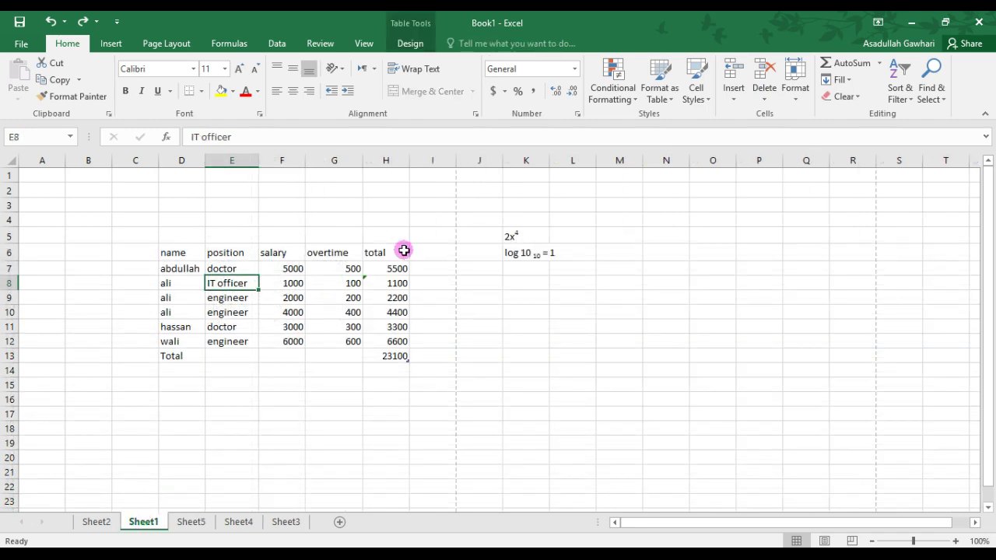
left_click(742, 101)
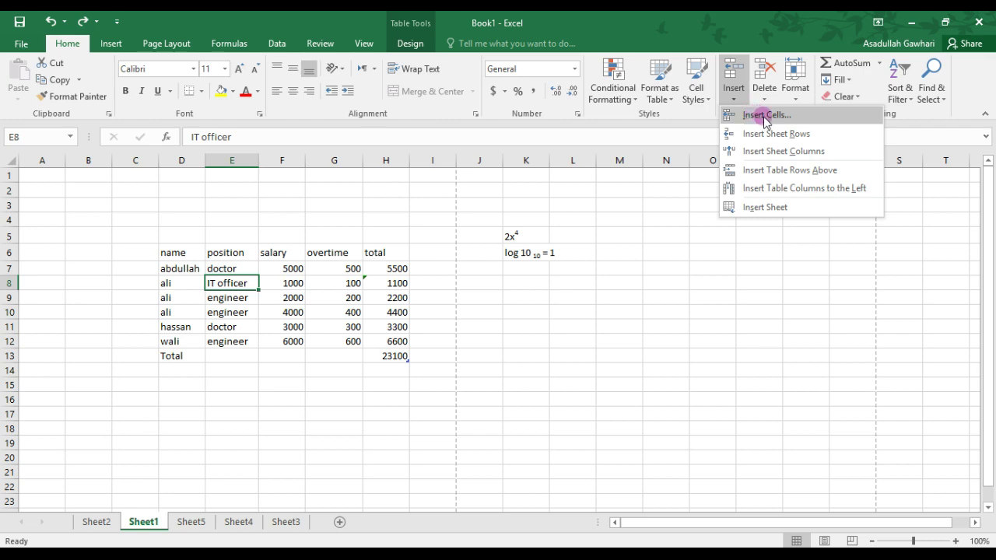
left_click(765, 117)
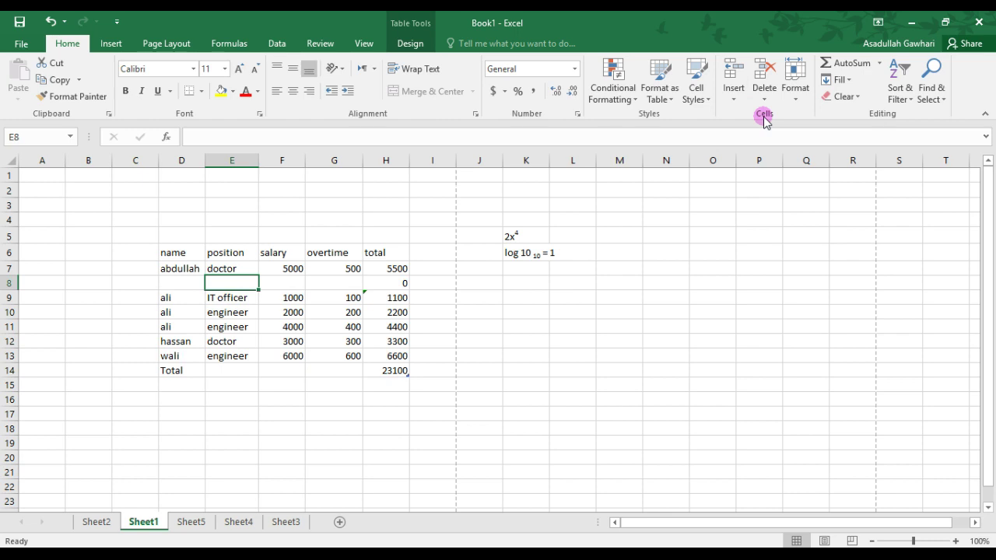
key("ctrl+z")
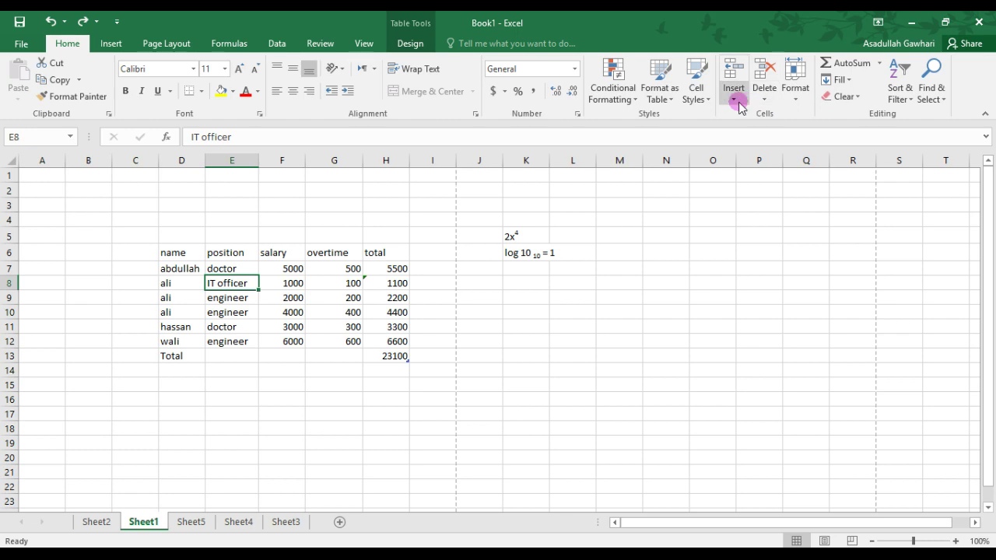
left_click(734, 93)
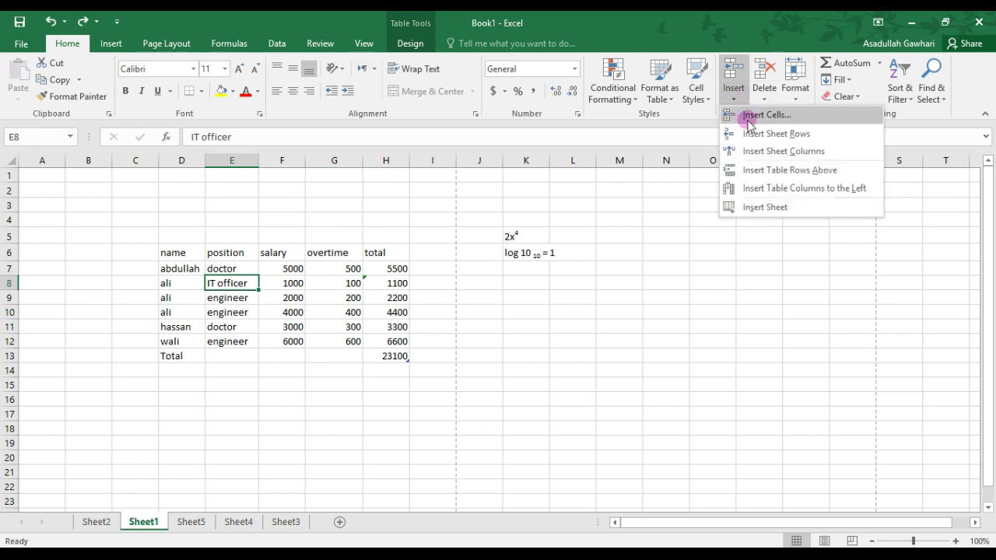
left_click(784, 138)
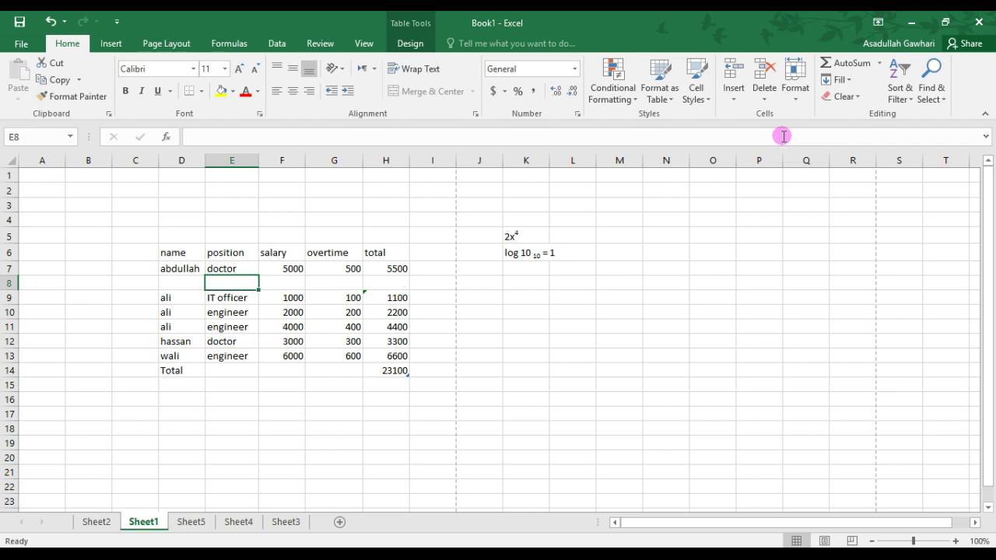
key("ctrl+z")
left_click(741, 101)
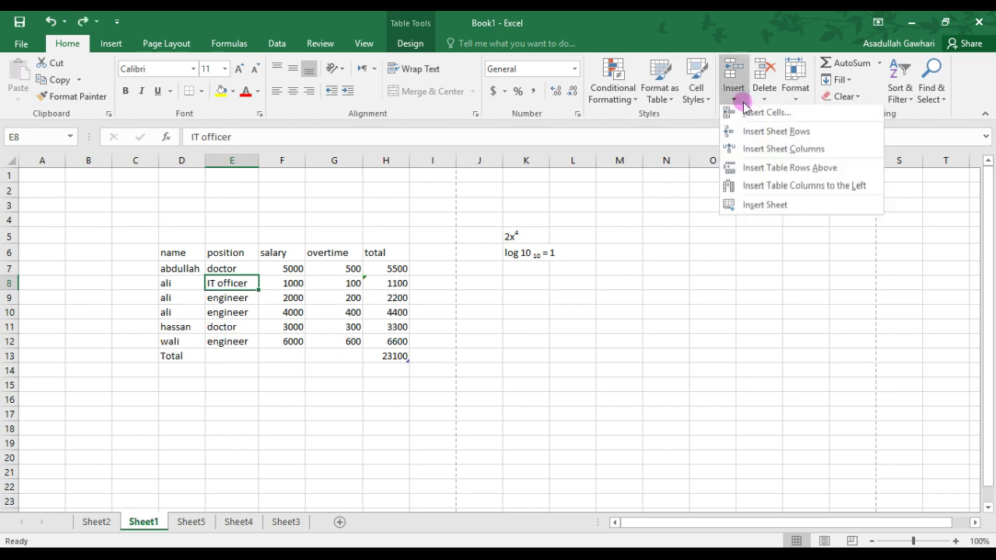
left_click(788, 155)
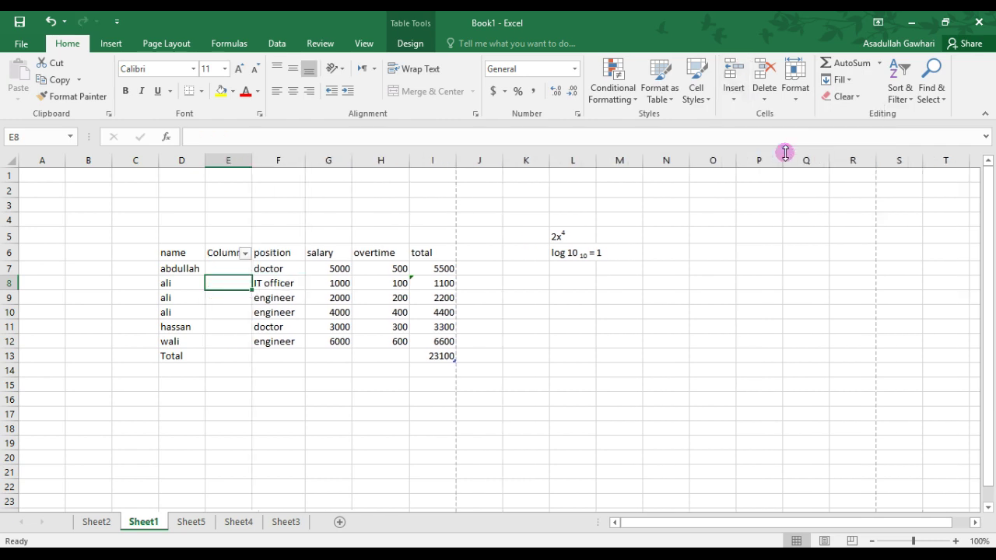
key("ctrl+z")
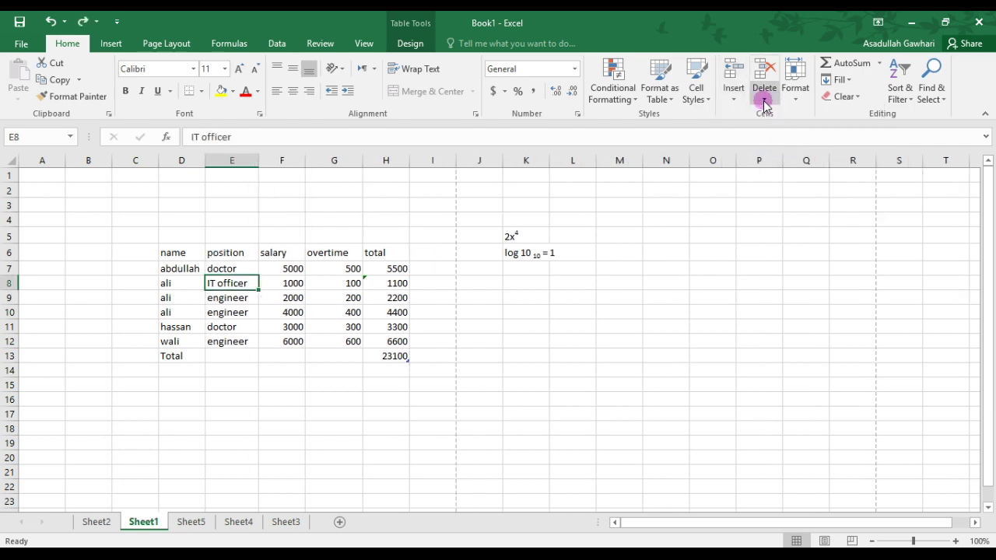
Insert a table row above row 8 and a table column before position, undoing each
left_click(734, 99)
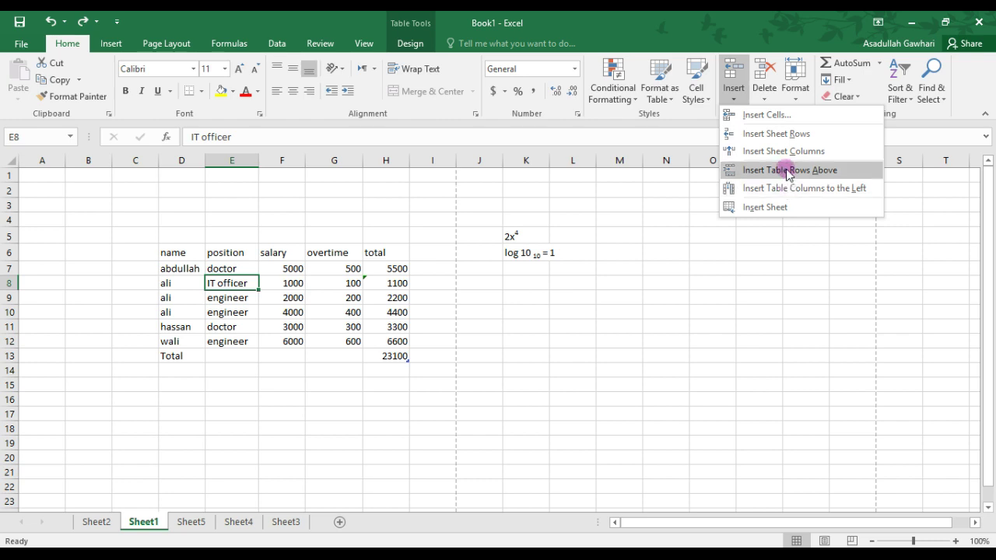
left_click(792, 178)
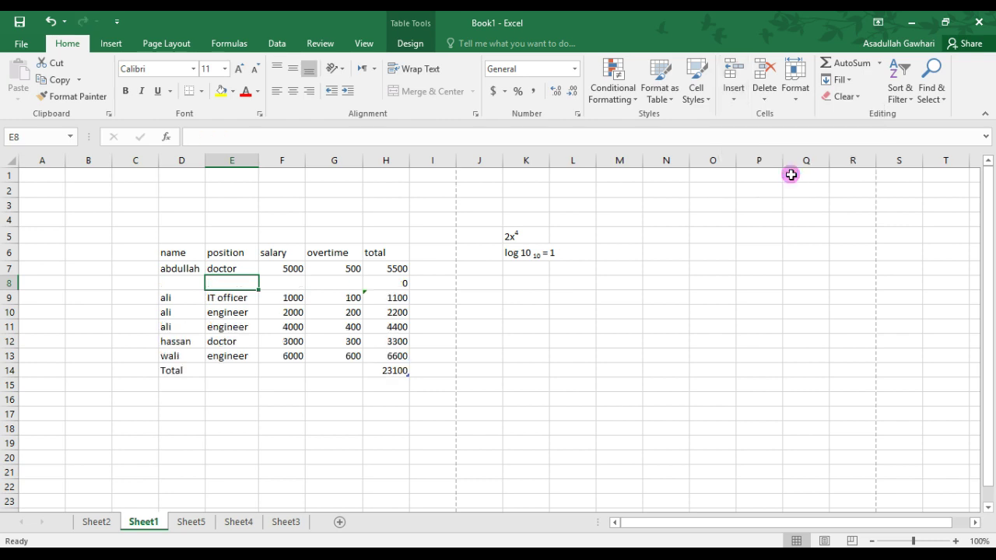
key("ctrl+z")
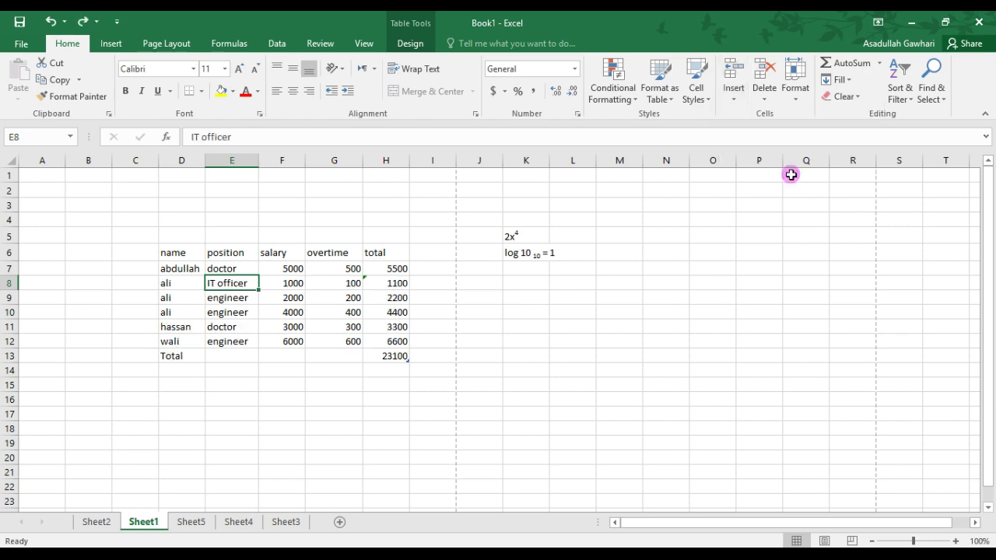
left_click(734, 97)
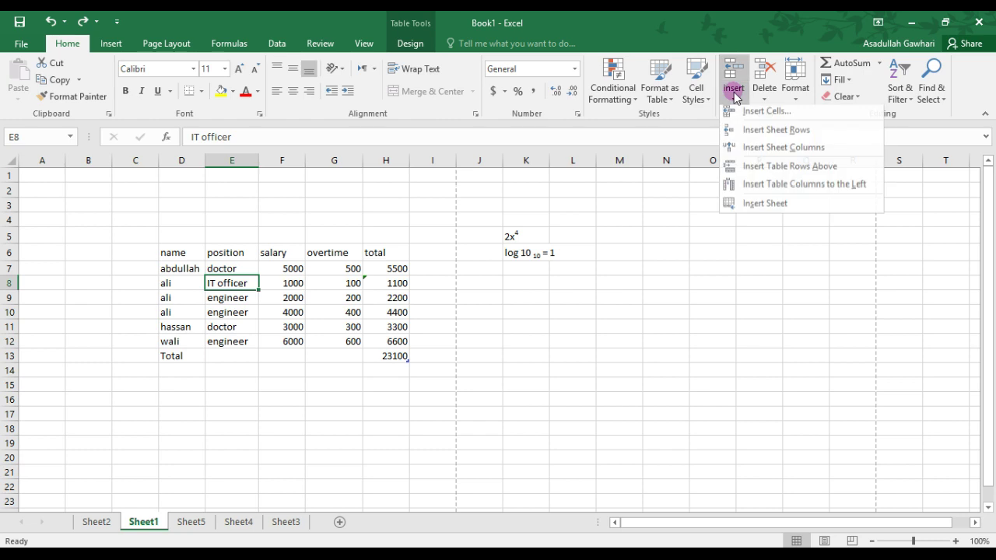
left_click(780, 189)
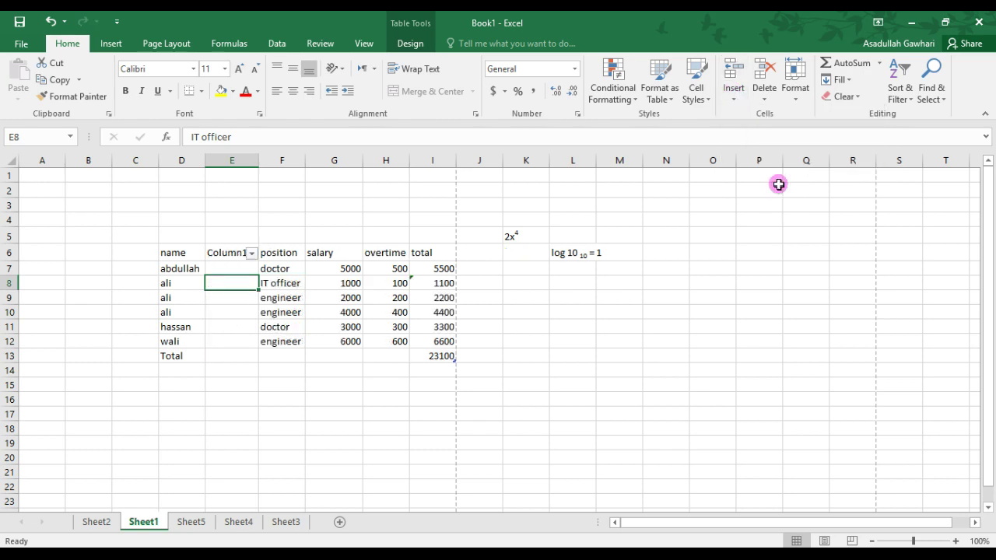
key("ctrl+z")
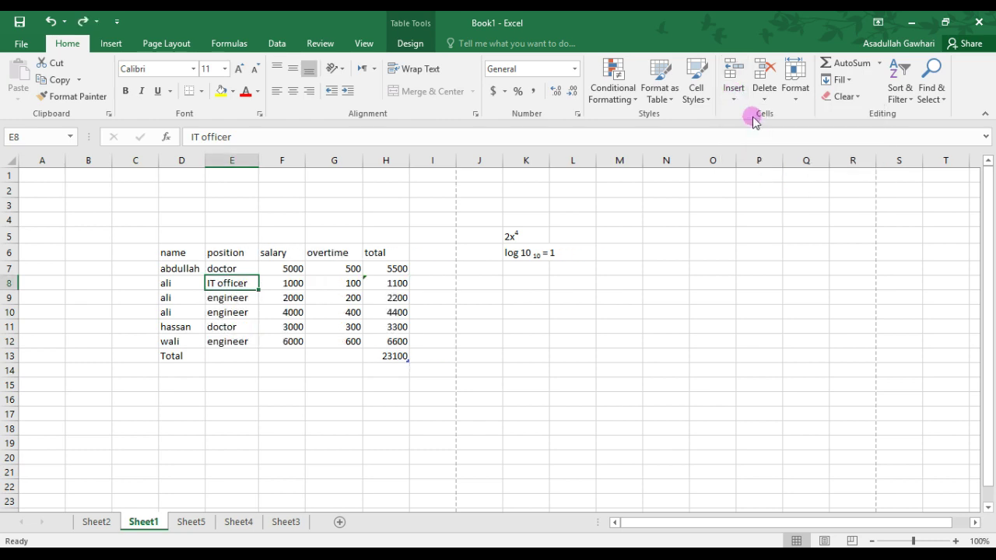
left_click(734, 99)
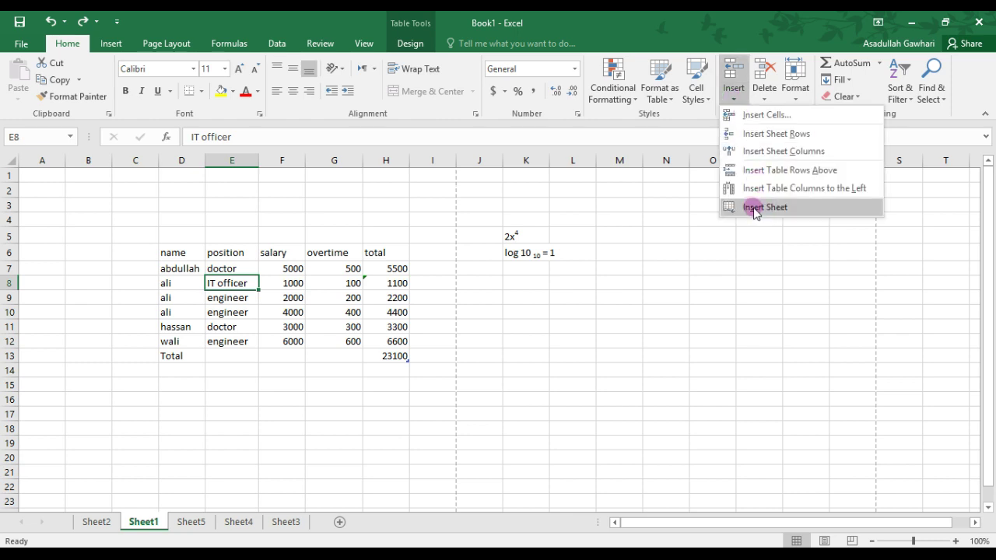
Insert a blank Sheet6 and go back to Sheet1
left_click(753, 209)
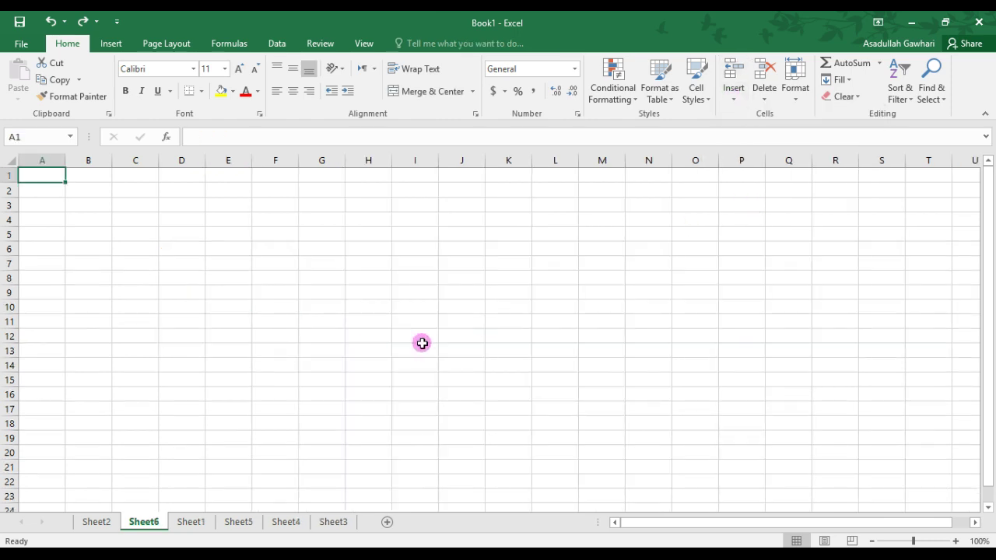
left_click(186, 525)
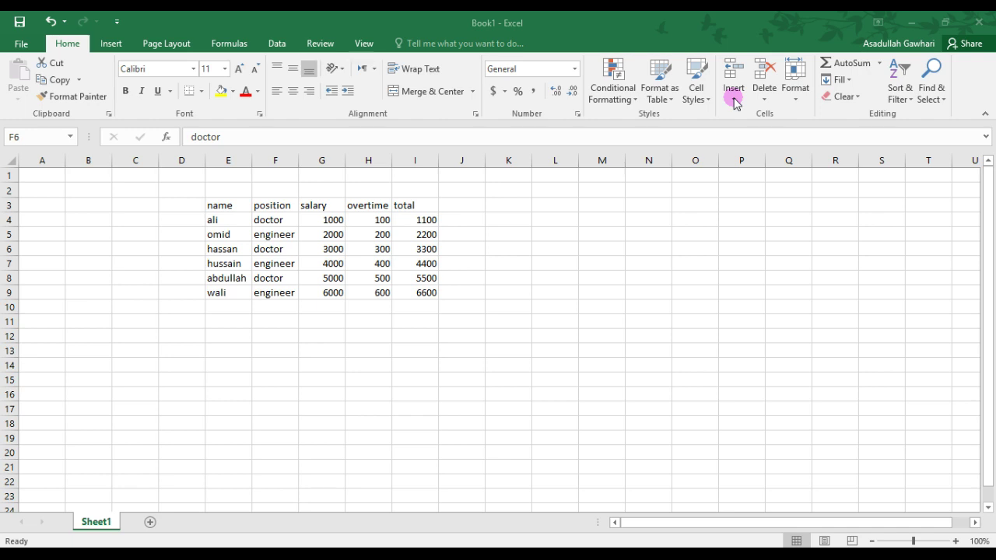
Delete cell F5 with remaining cells shifting left, then undo it
left_click(278, 234)
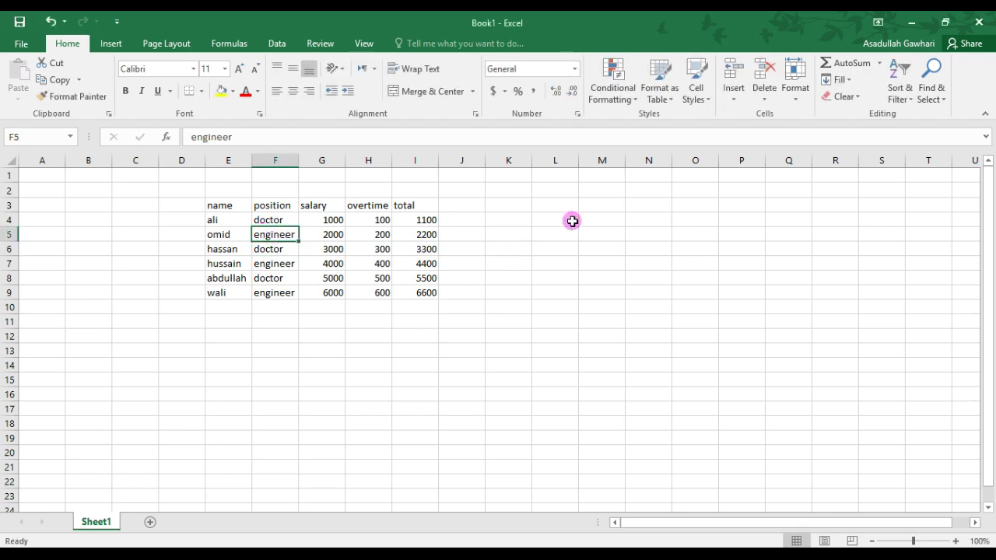
left_click(767, 99)
left_click(781, 114)
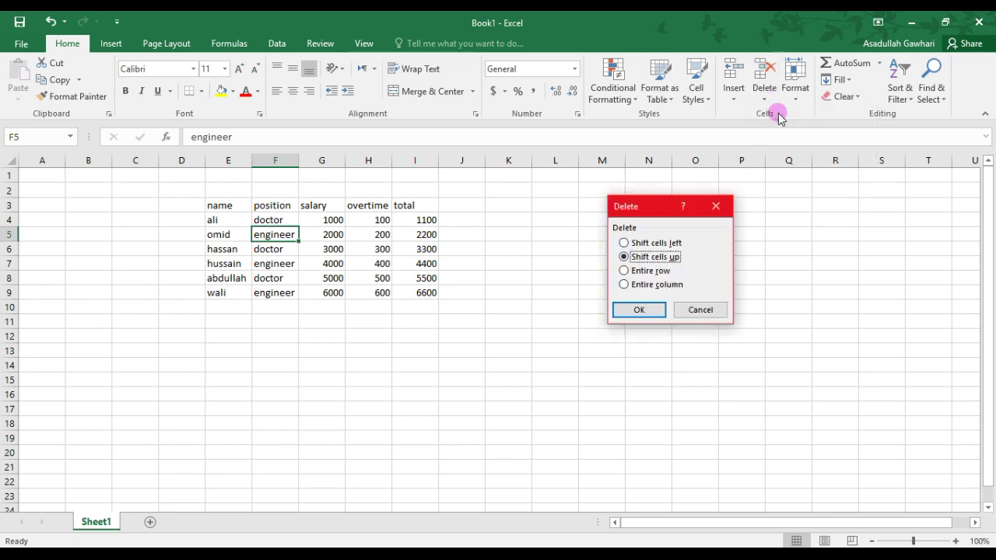
left_click(634, 243)
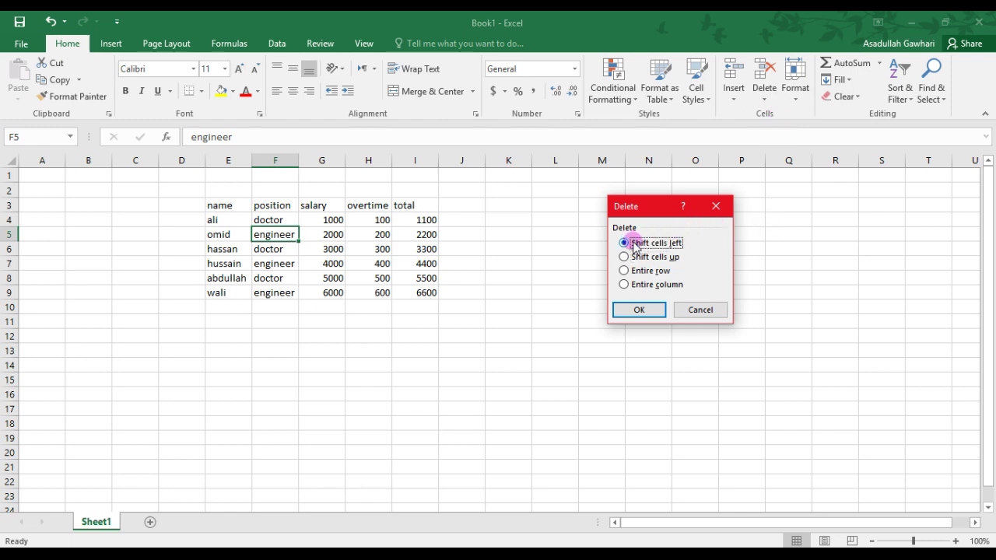
left_click(645, 311)
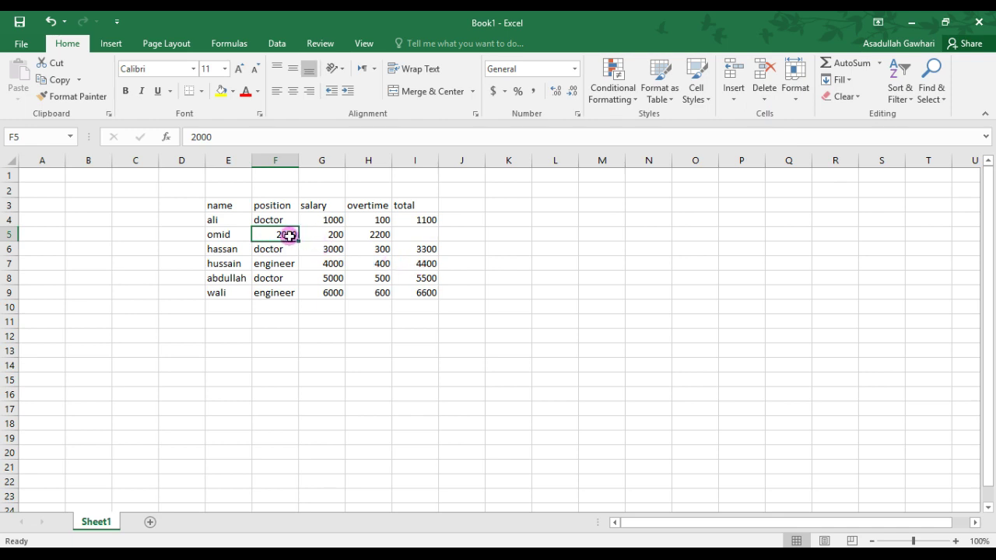
key("ctrl+z")
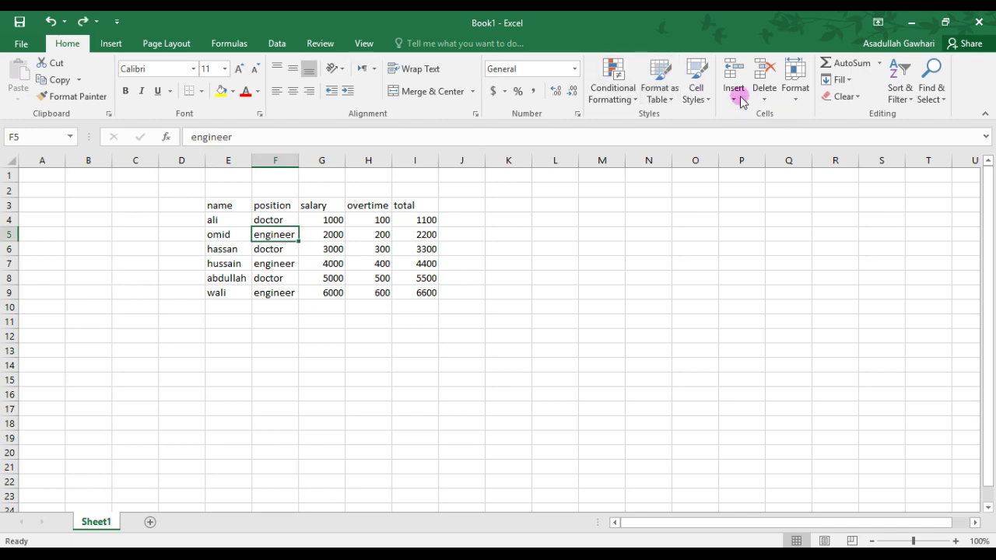
Delete cell F5 with cells below shifting up, then undo it
left_click(767, 100)
left_click(778, 116)
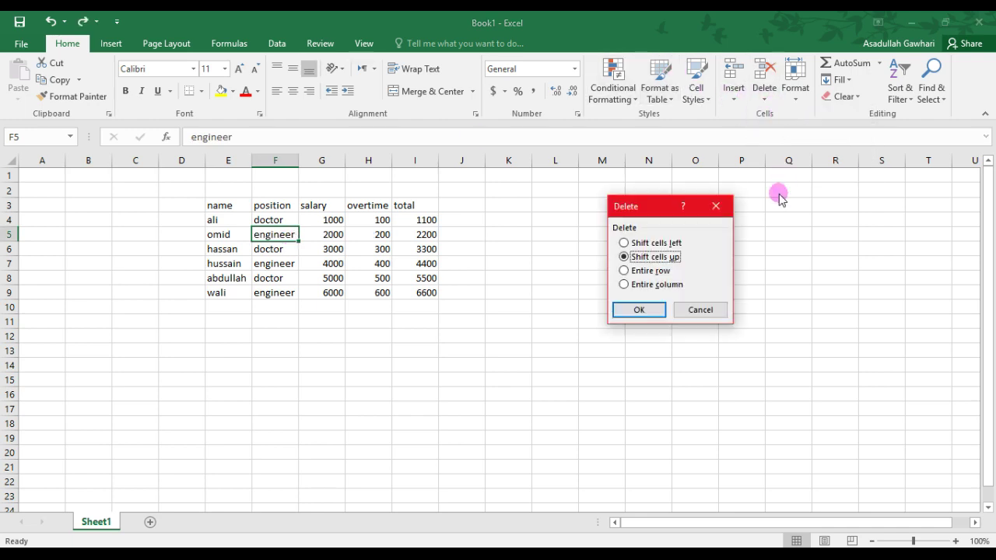
left_click(625, 256)
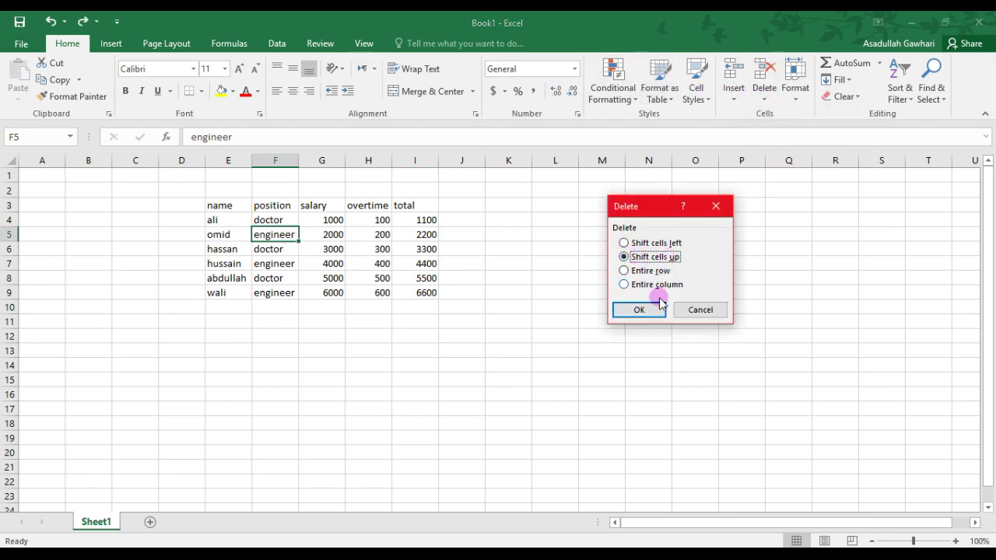
left_click(652, 309)
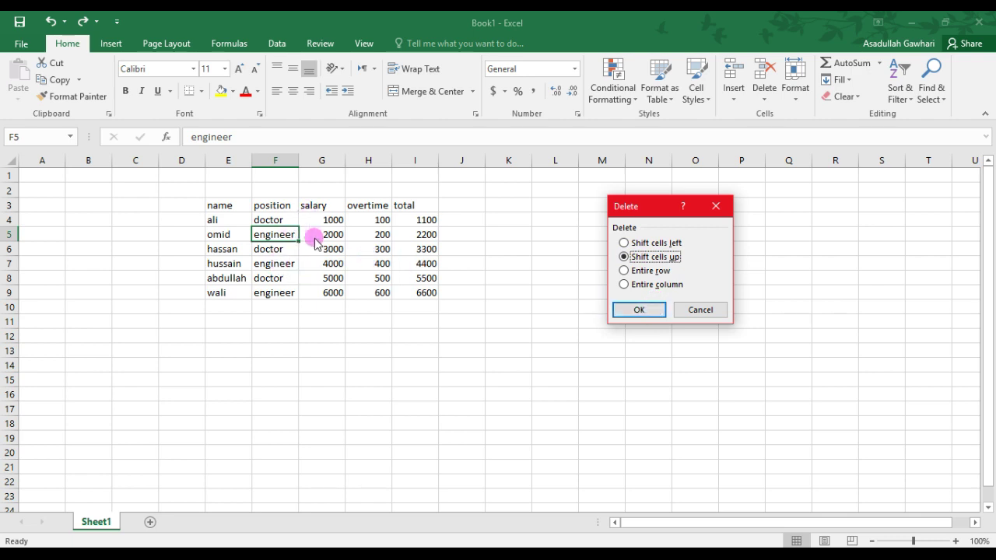
left_click(639, 309)
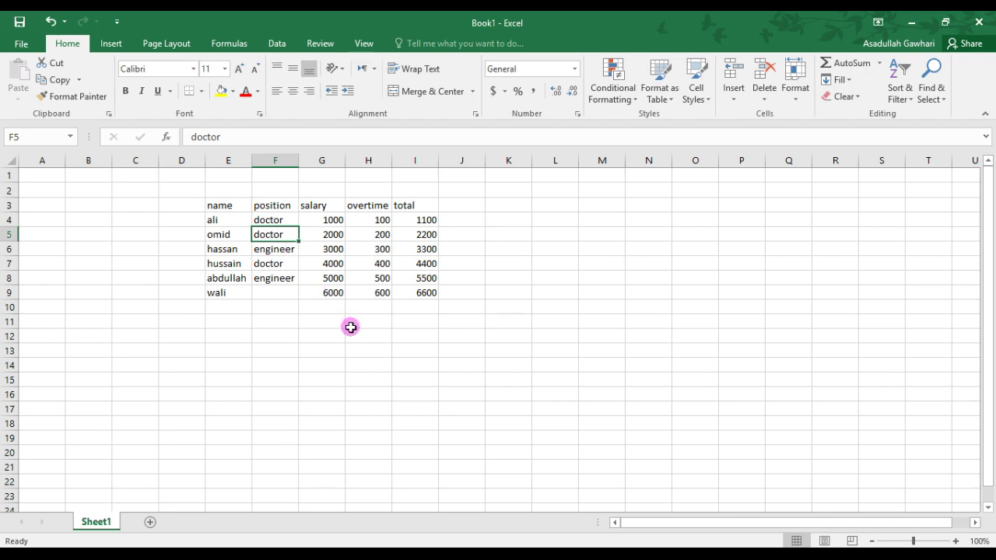
key("ctrl+z")
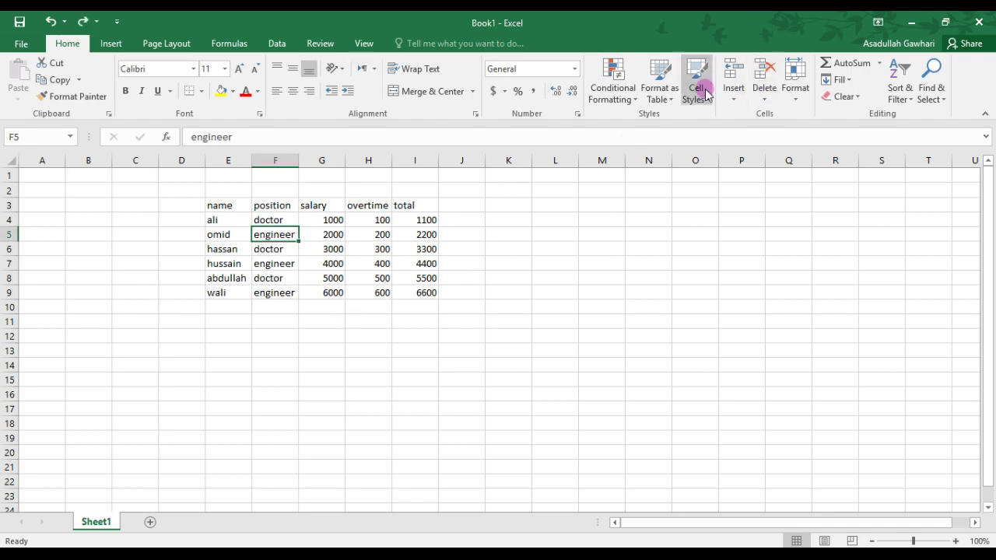
left_click(764, 97)
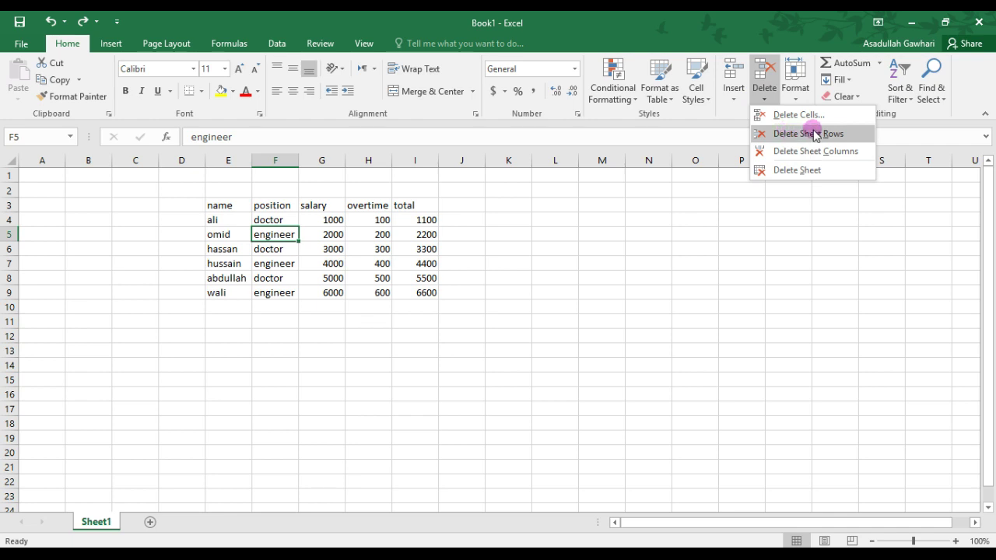
Delete row 5, then the position column, via the Delete Cells dialog, undoing each
left_click(795, 117)
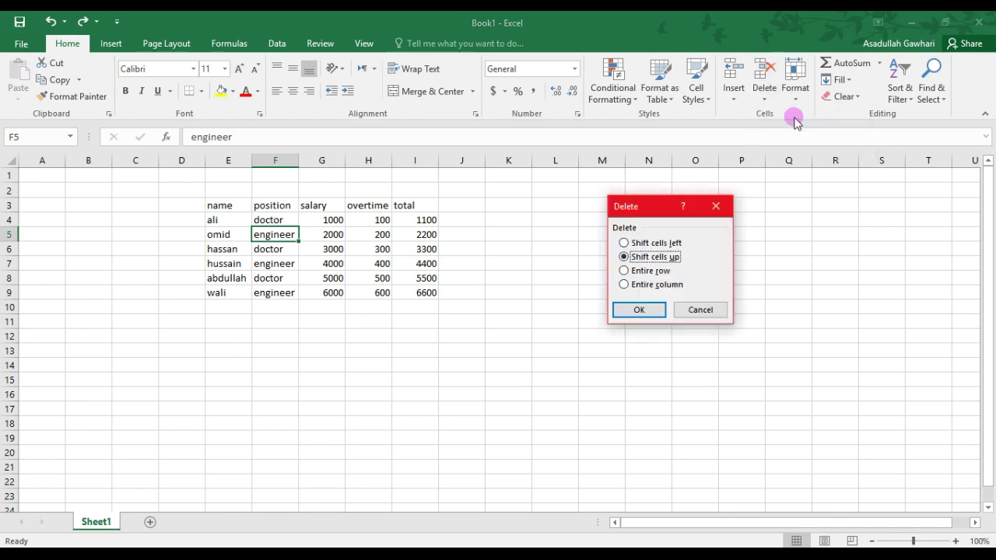
left_click(634, 271)
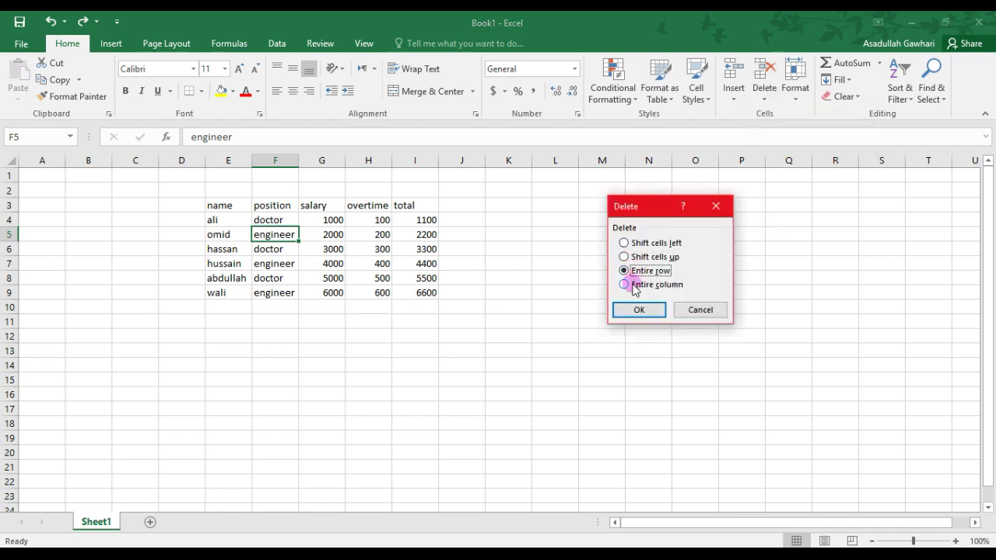
left_click(639, 310)
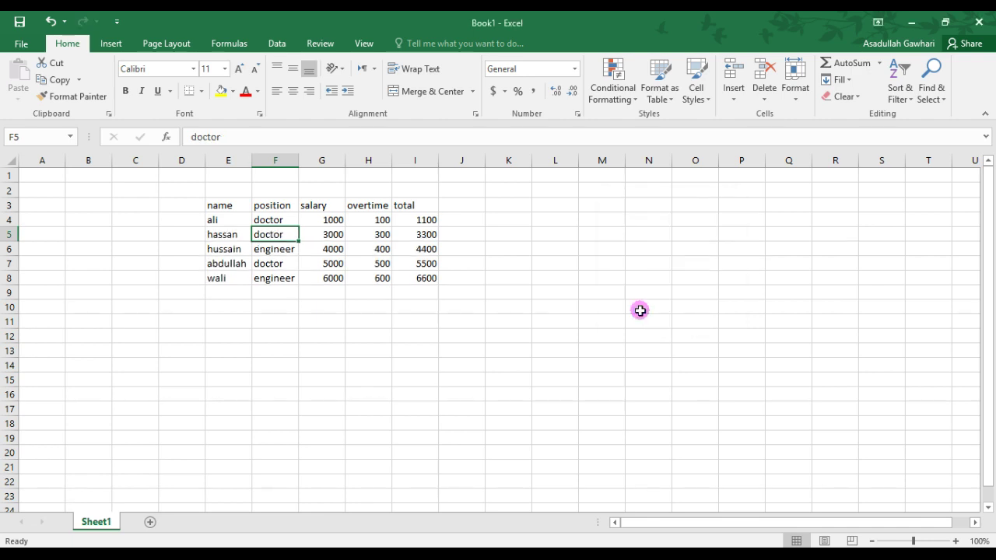
key("ctrl+z")
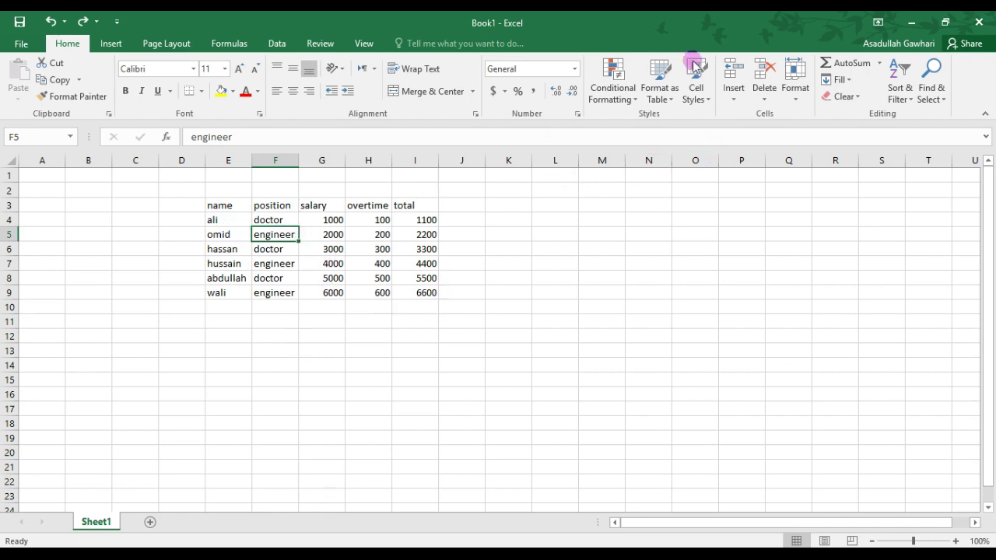
left_click(764, 92)
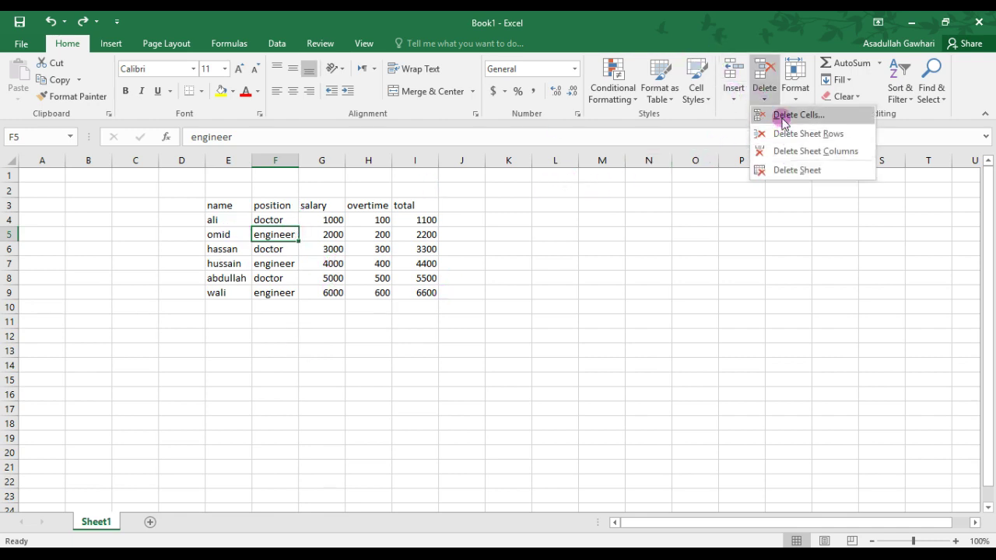
left_click(781, 116)
left_click(635, 285)
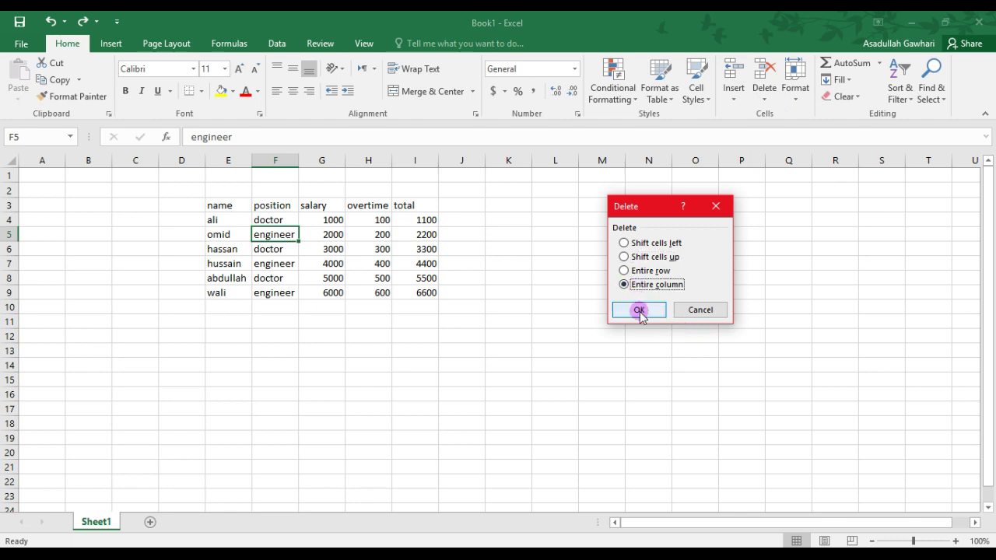
left_click(638, 310)
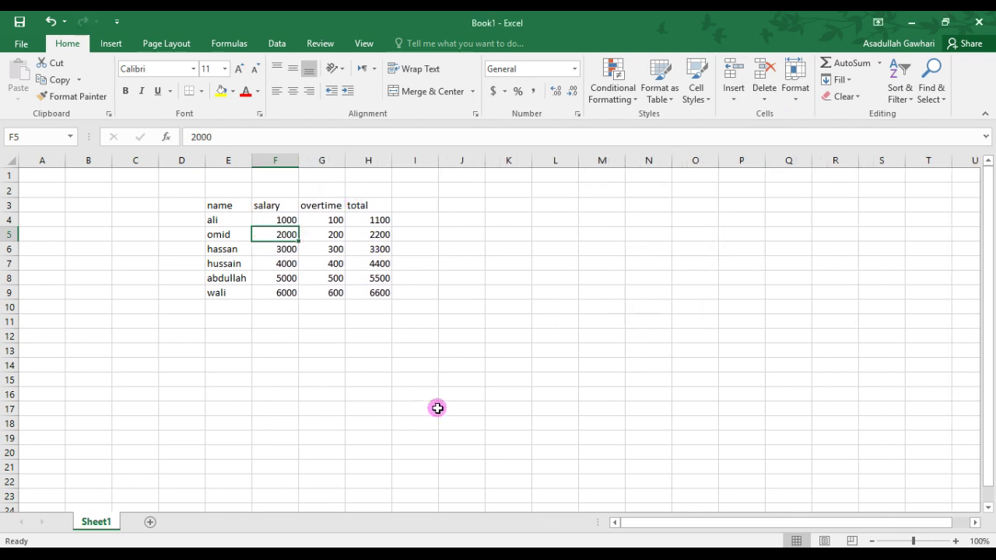
key("ctrl+z")
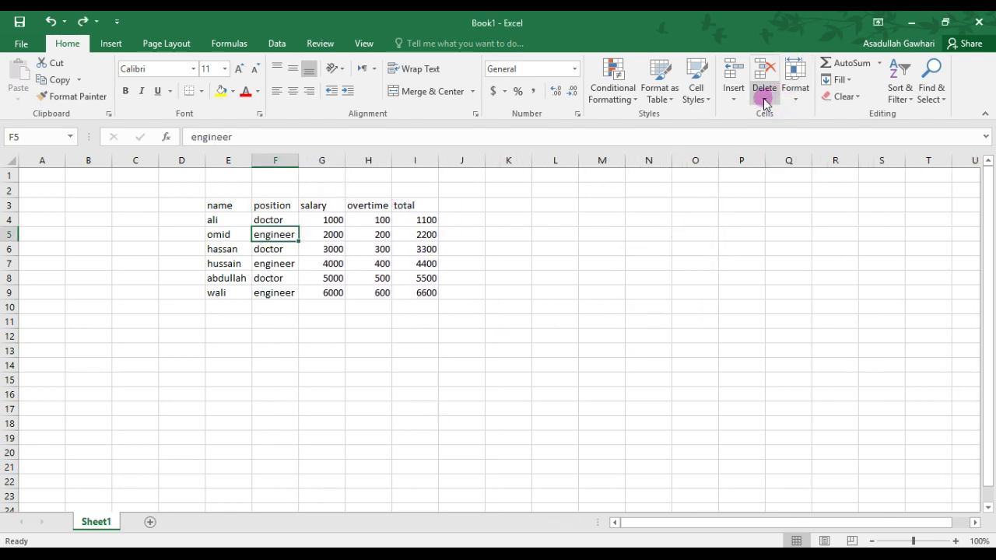
Delete row 5 and the position column directly with Delete Sheet Rows/Columns, undoing each
left_click(765, 99)
left_click(782, 133)
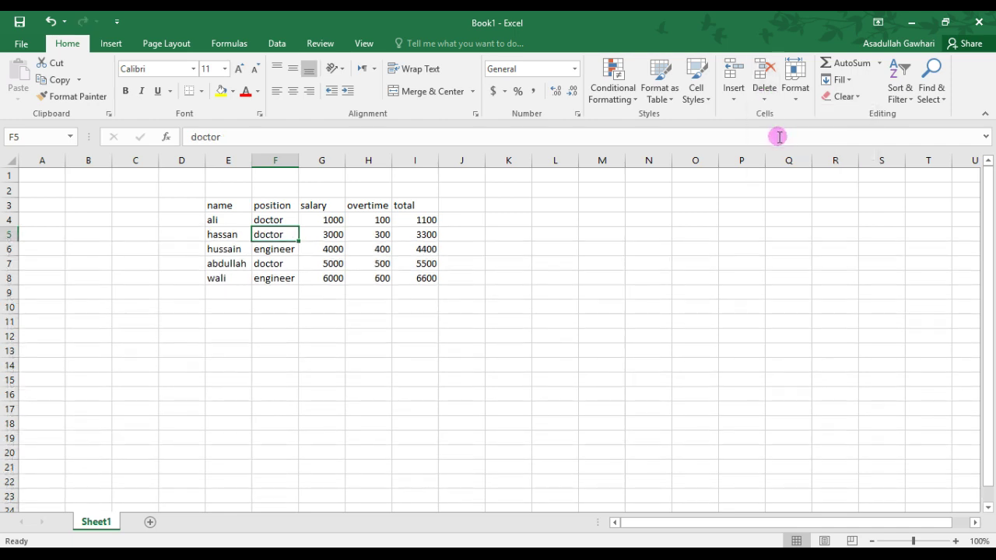
key("ctrl+z")
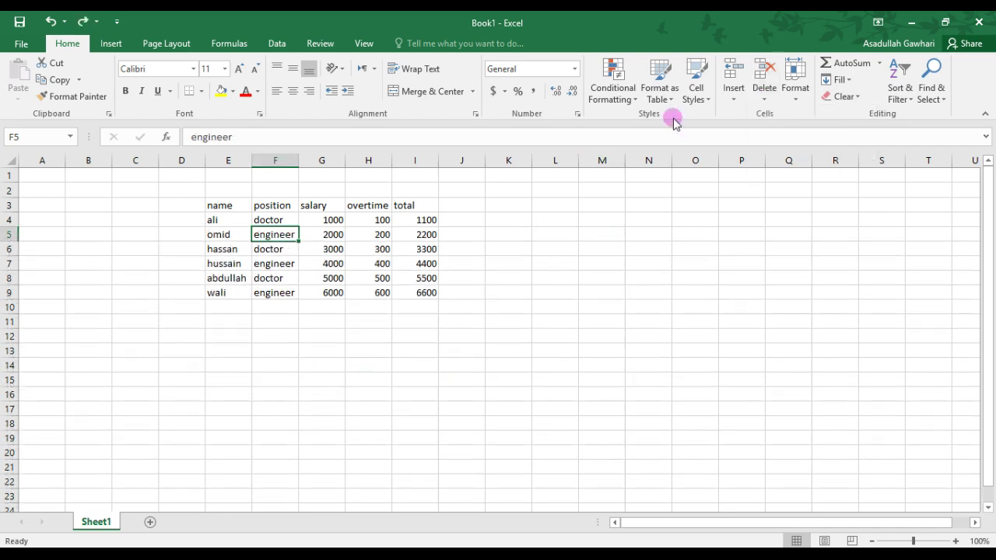
left_click(764, 99)
left_click(792, 152)
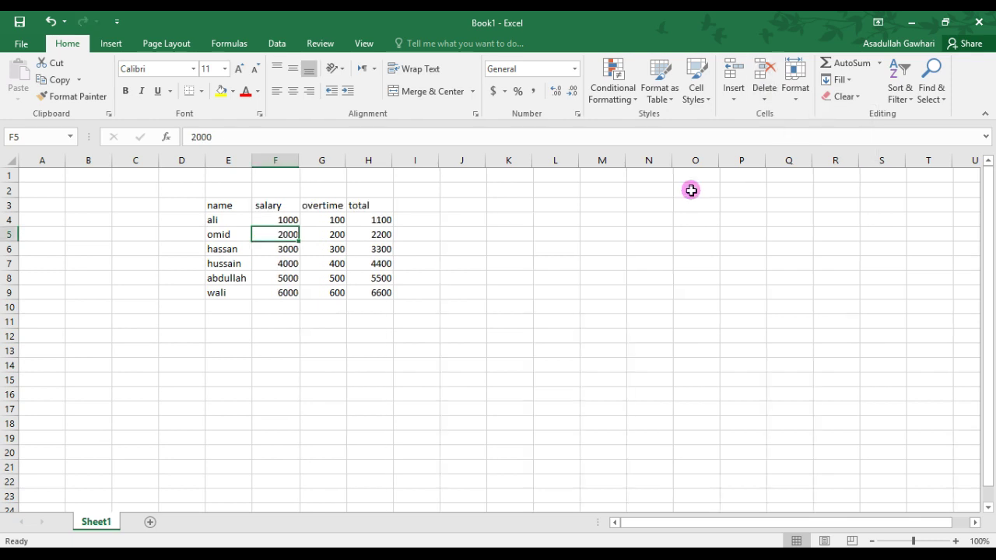
key("ctrl+z")
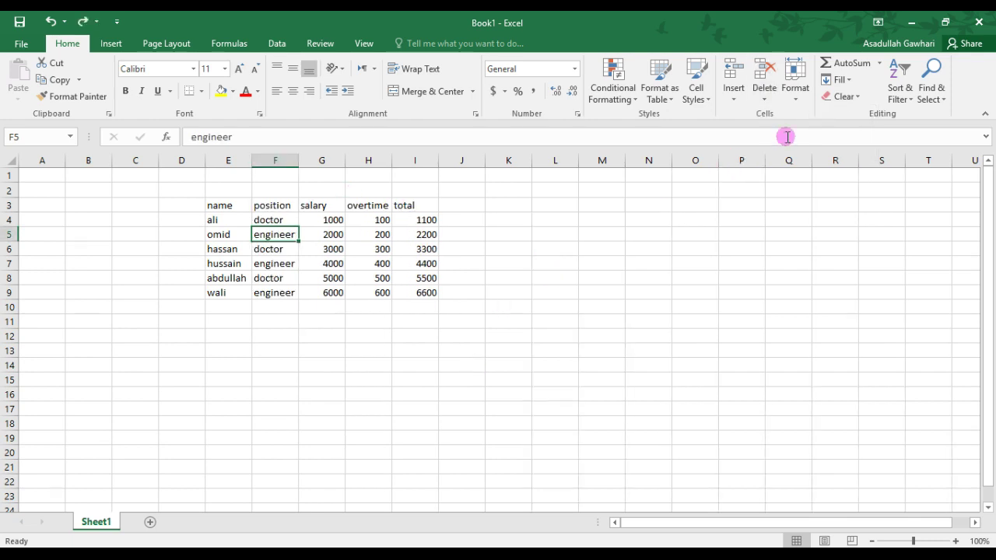
left_click(150, 522)
left_click(97, 522)
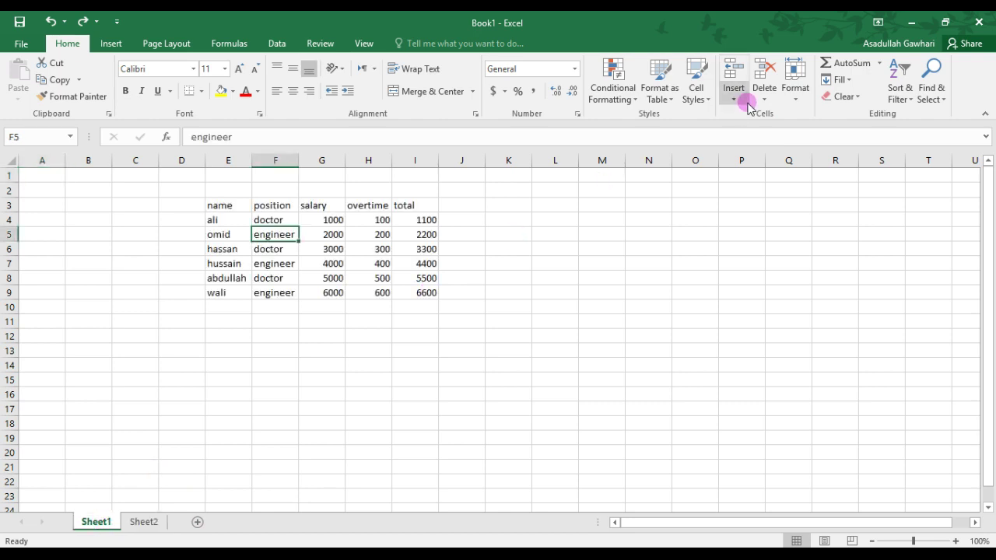
left_click(771, 99)
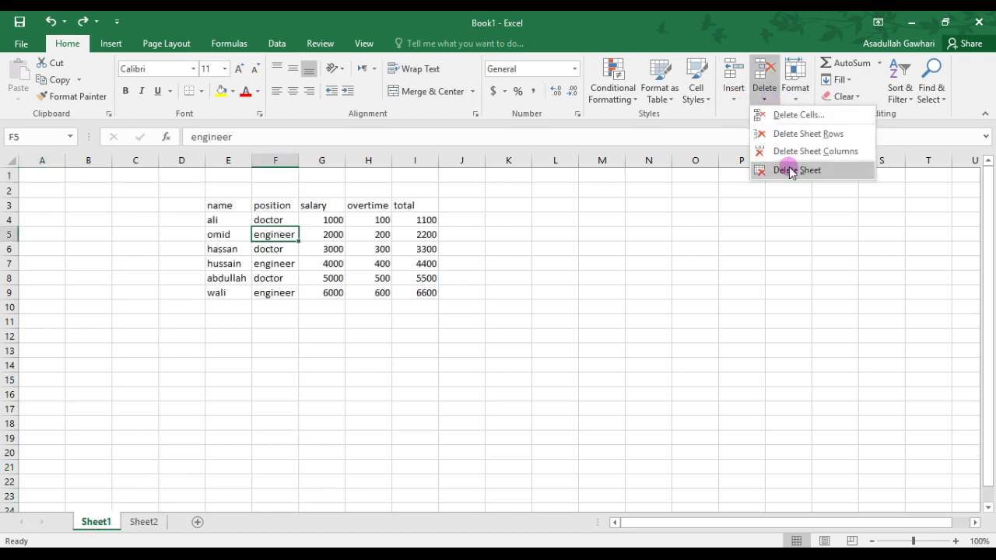
left_click(789, 169)
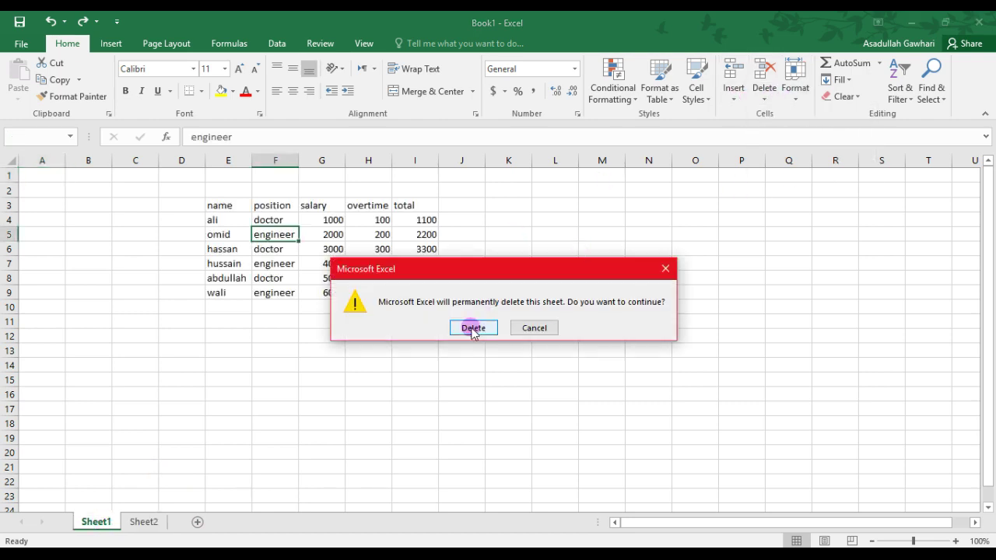
left_click(535, 327)
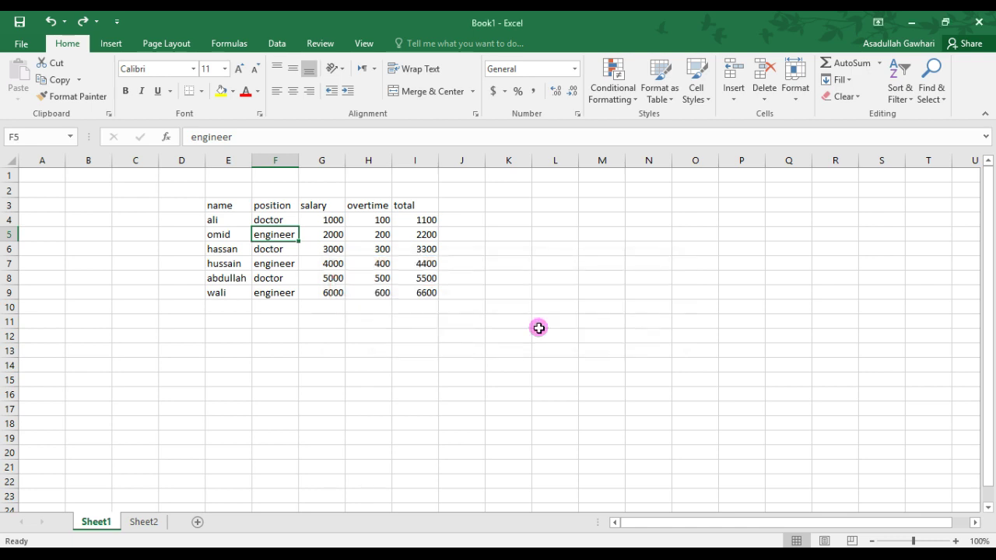
left_click(137, 525)
left_click(766, 97)
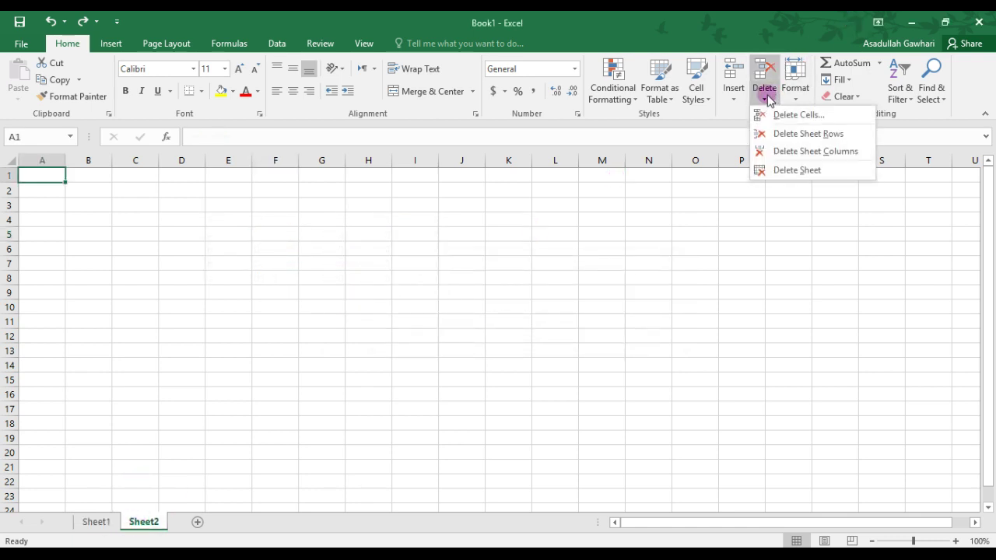
left_click(786, 170)
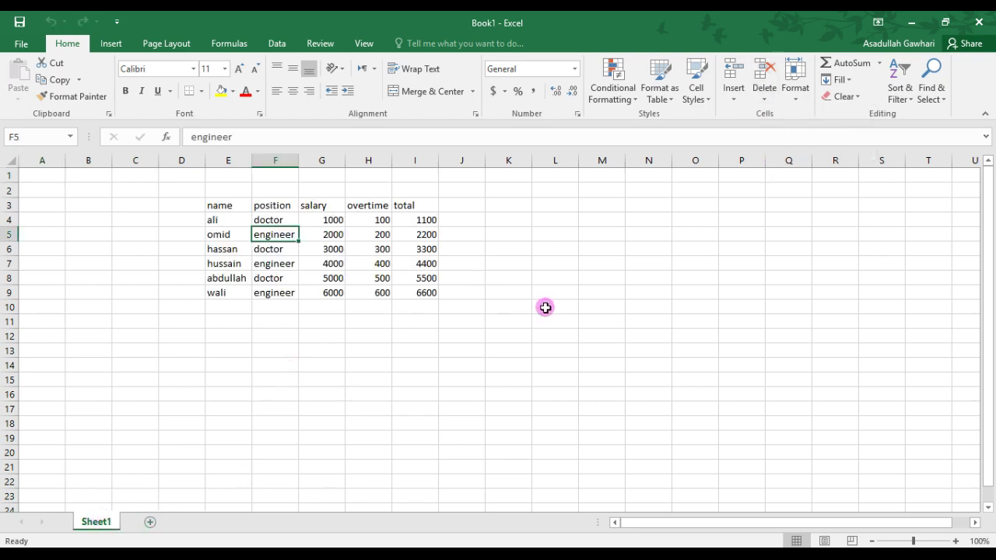
left_click(767, 103)
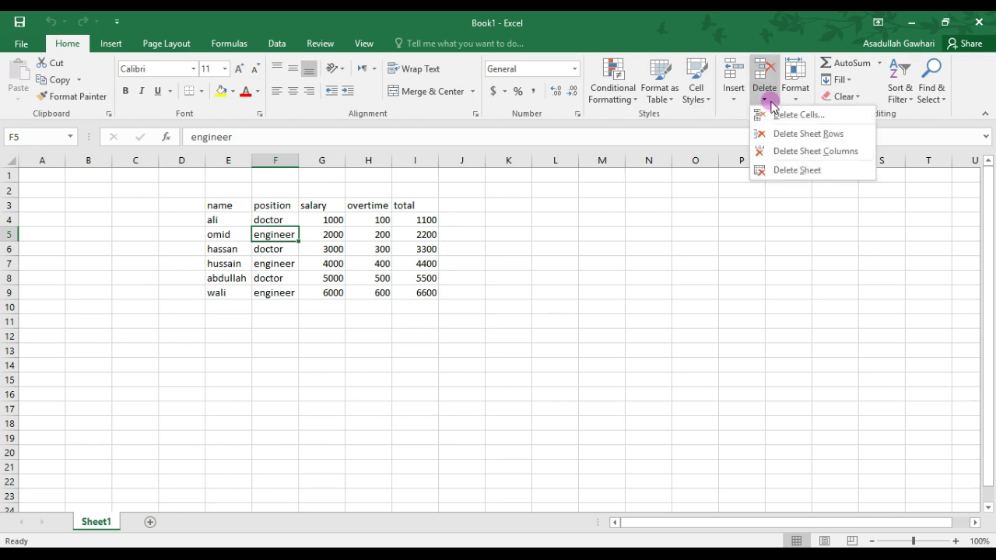
Select the employee table E3:I9 and set rows 3 to 9 to 20 points high
left_click(767, 102)
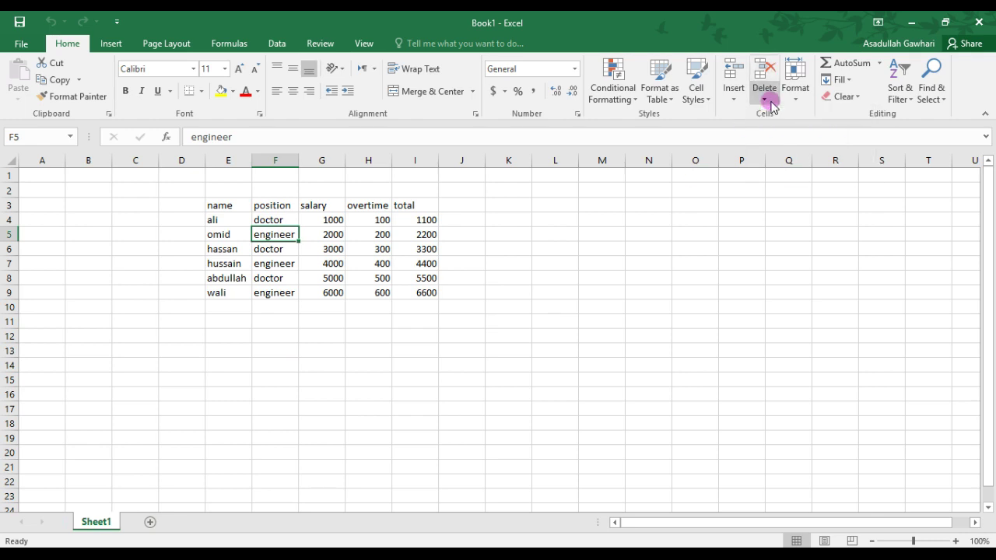
left_click(794, 99)
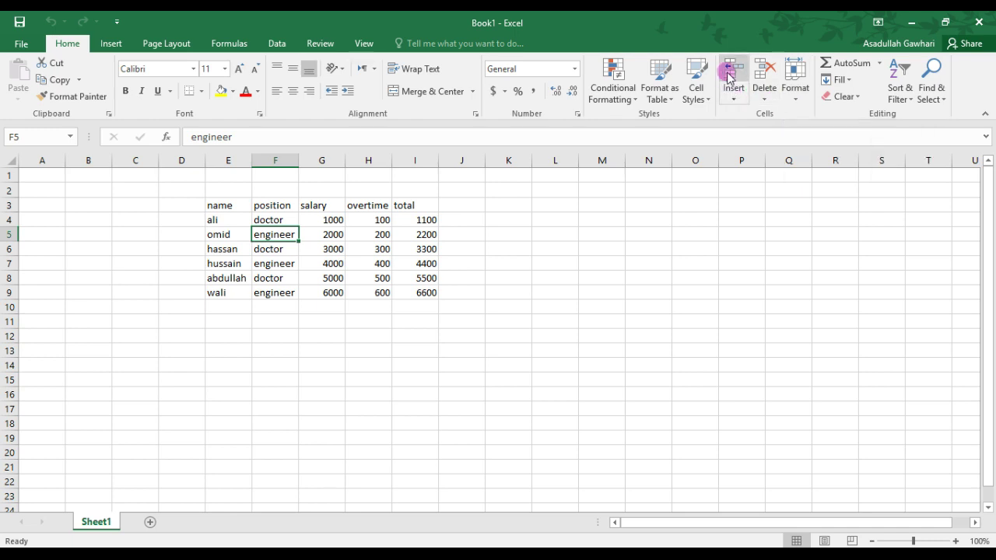
left_click(793, 100)
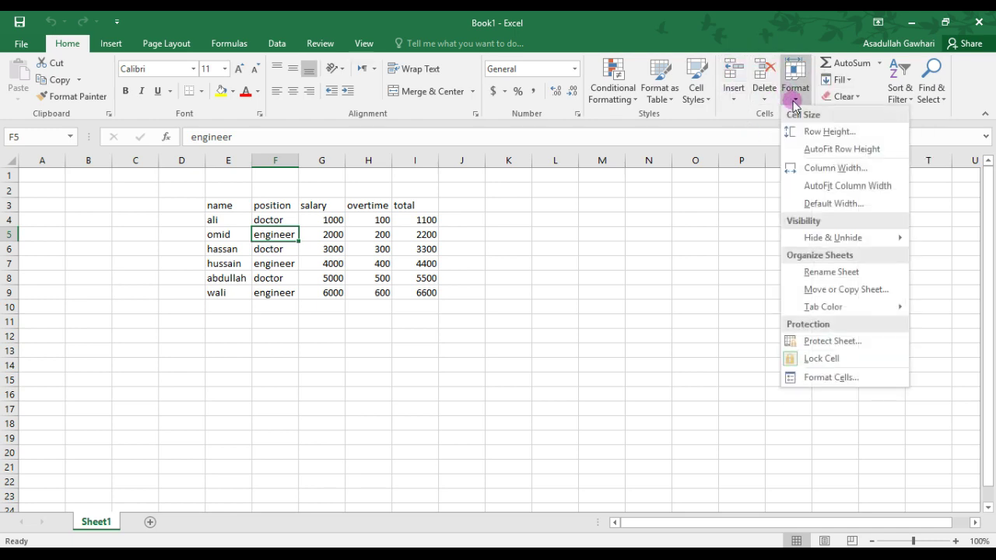
left_click(222, 204)
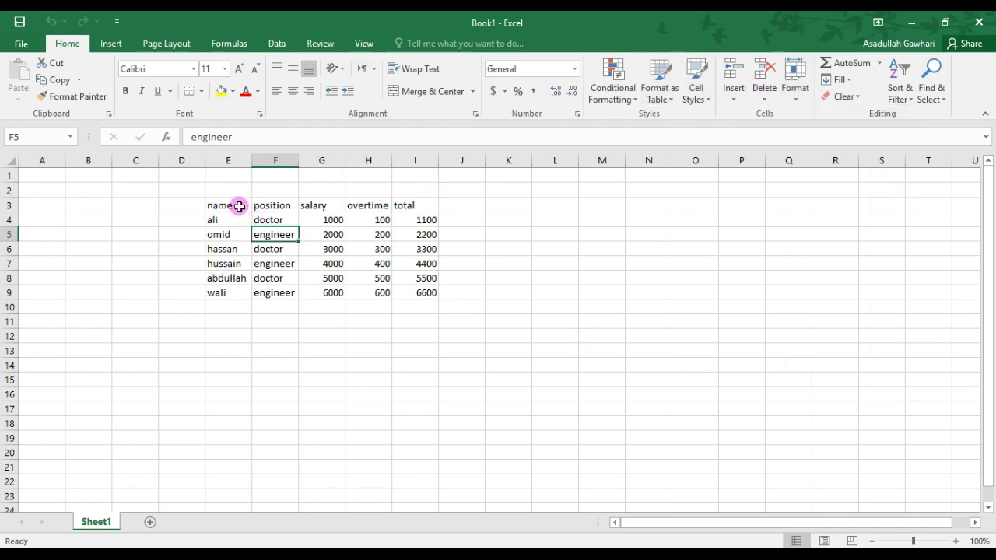
mouse_move(235, 205)
left_mouse_down()
mouse_move(319, 205)
mouse_move(413, 293)
left_mouse_up()
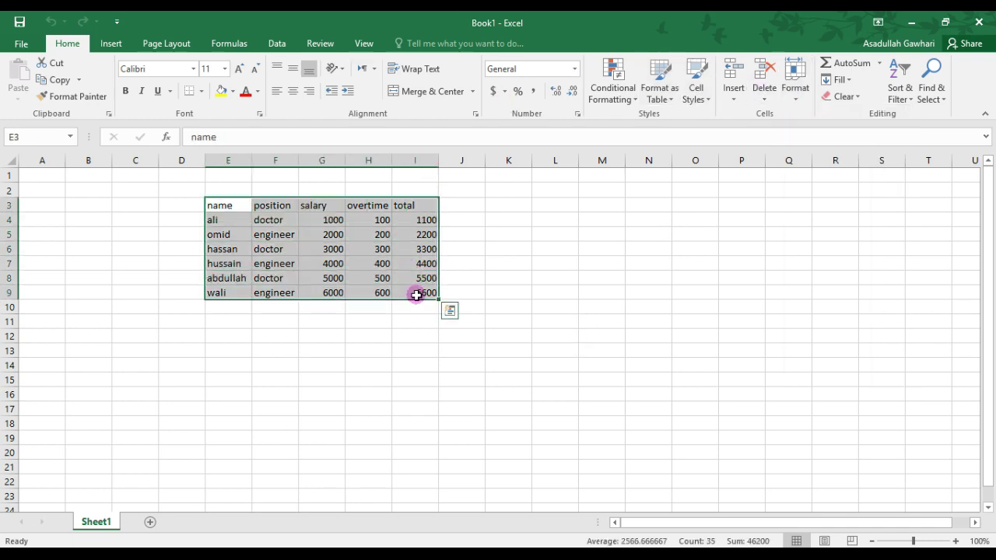
left_click(793, 97)
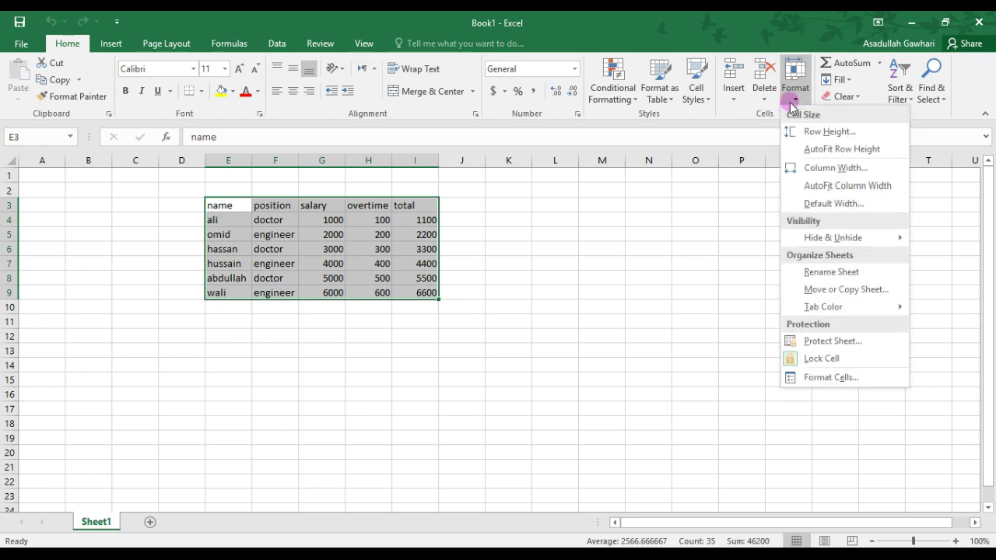
left_click(841, 133)
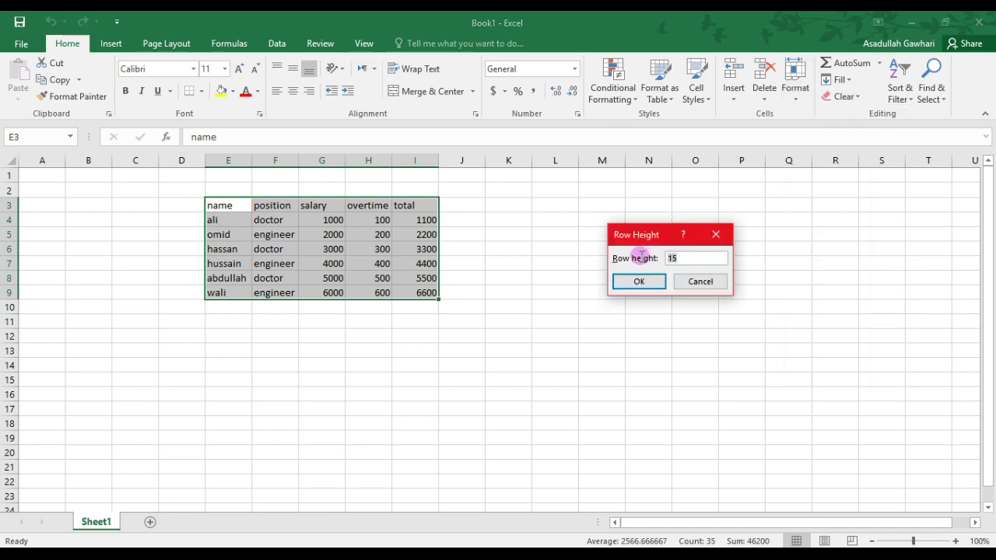
left_click(638, 282)
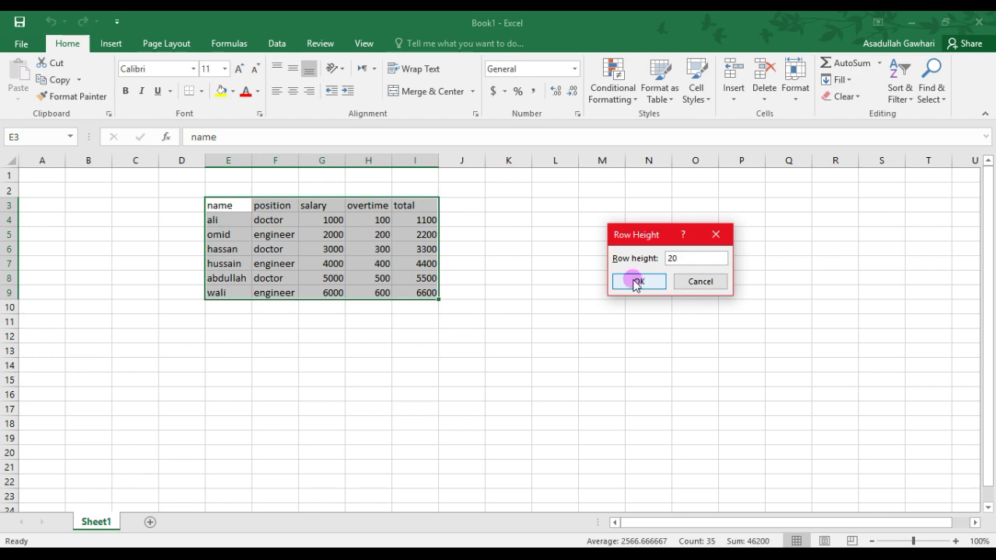
left_click(636, 283)
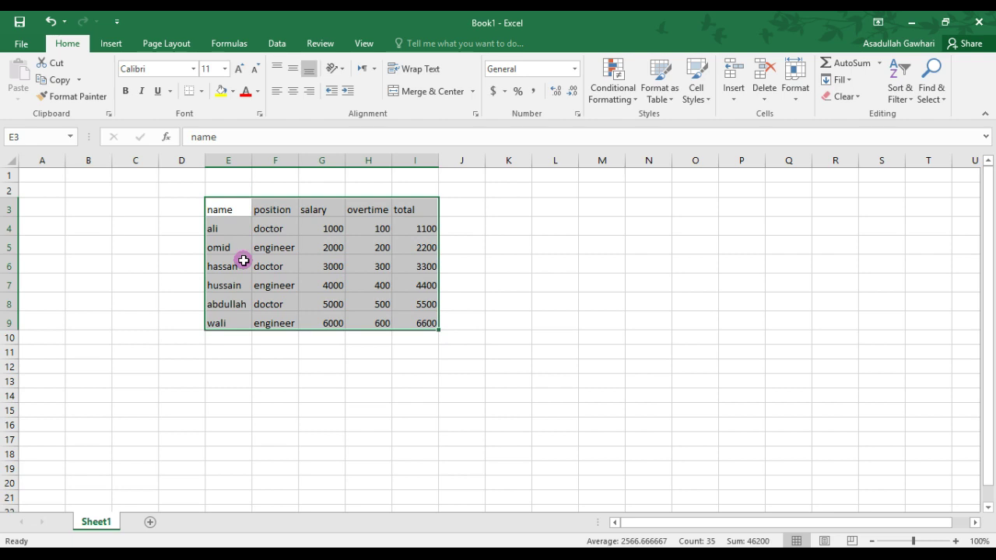
AutoFit the height of rows 3 to 9 to their text, then deselect the table
left_click(794, 99)
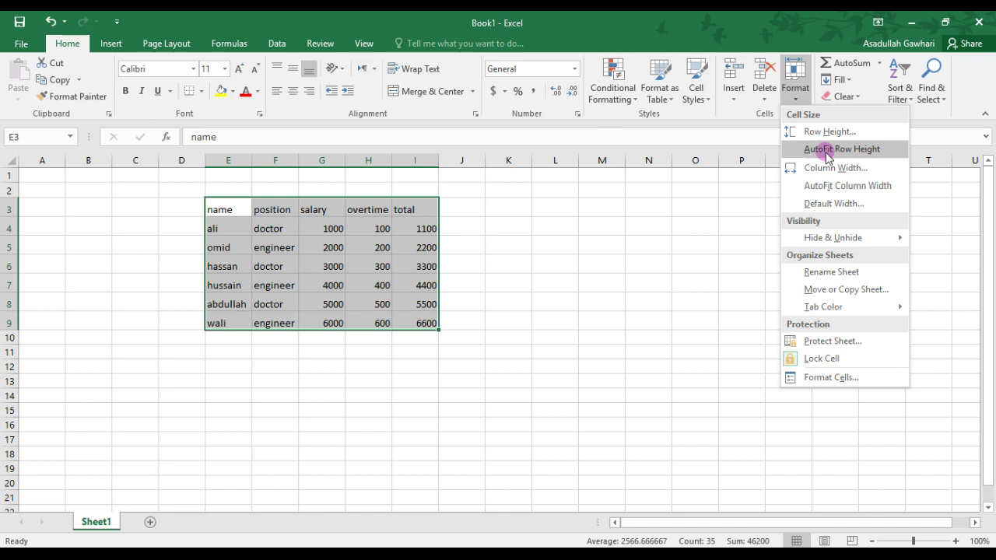
left_click(827, 150)
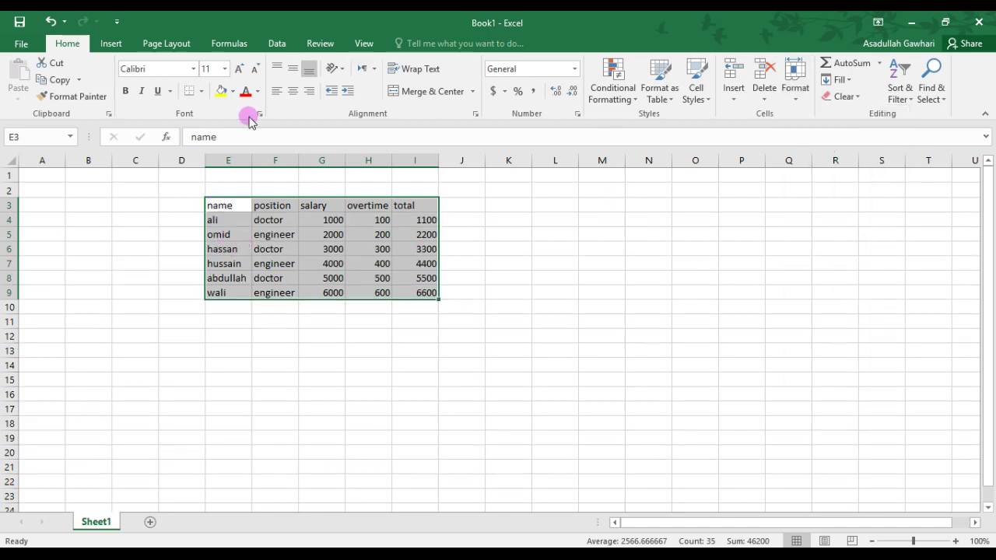
left_click(259, 251)
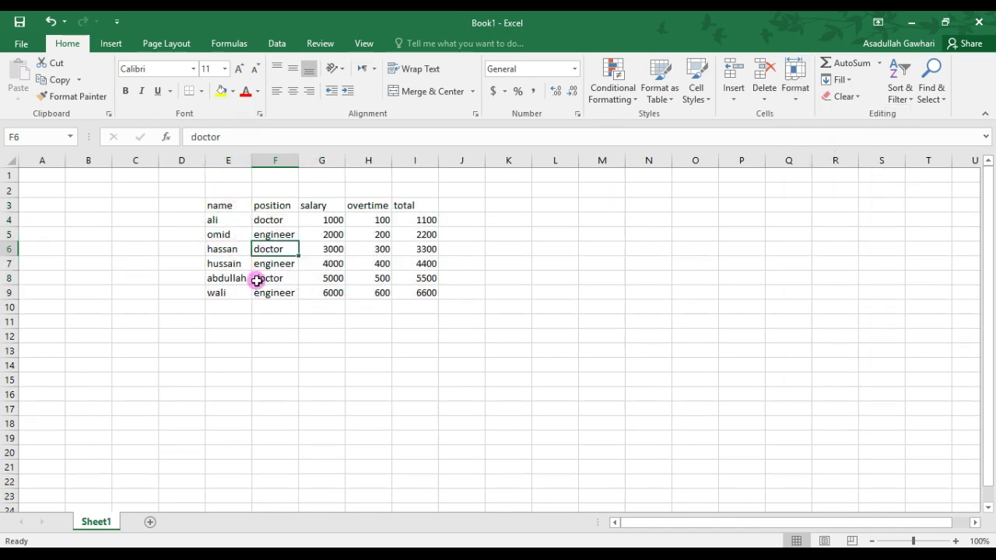
Select E3:I9 and set columns E to I to a width of 15
left_click(232, 207)
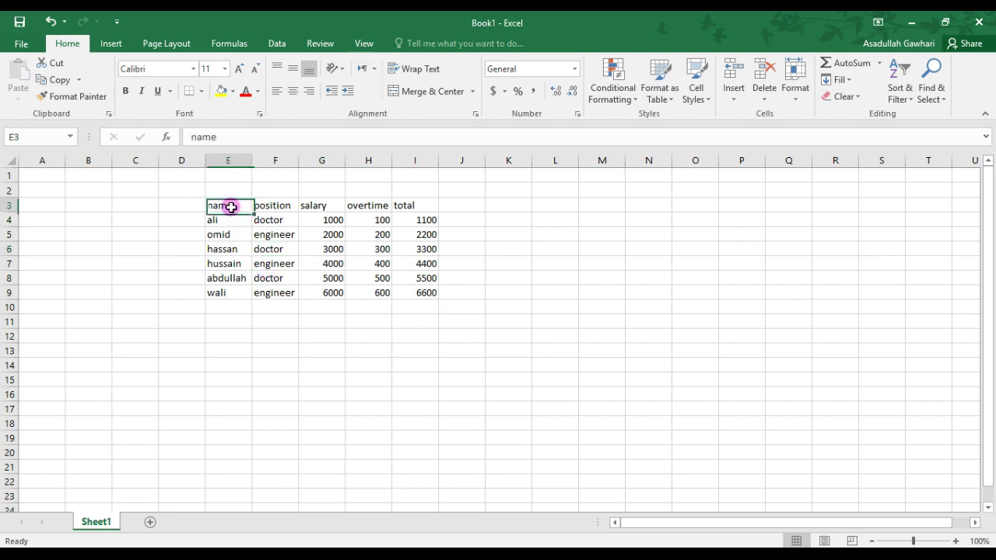
left_click_drag(231, 207, 420, 291)
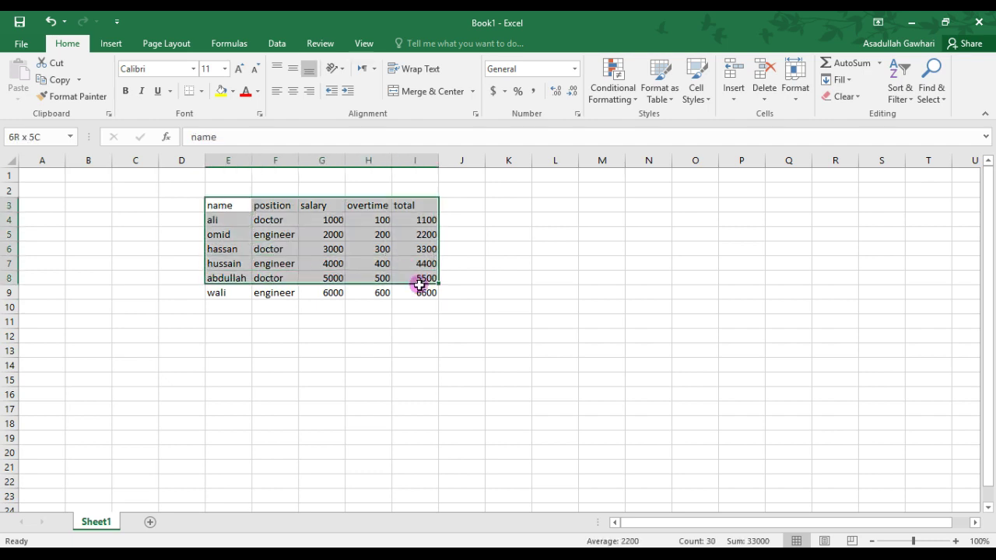
left_click(796, 97)
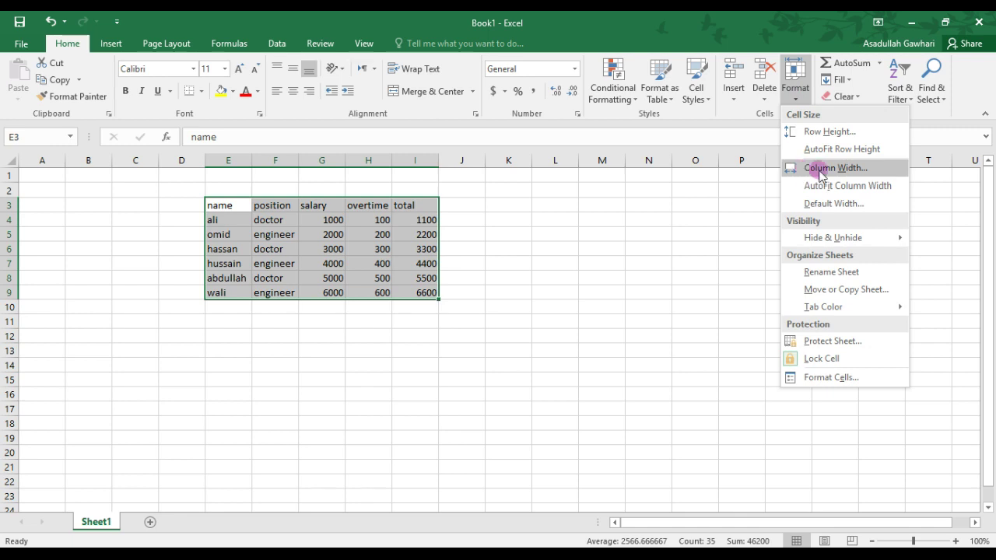
left_click(819, 171)
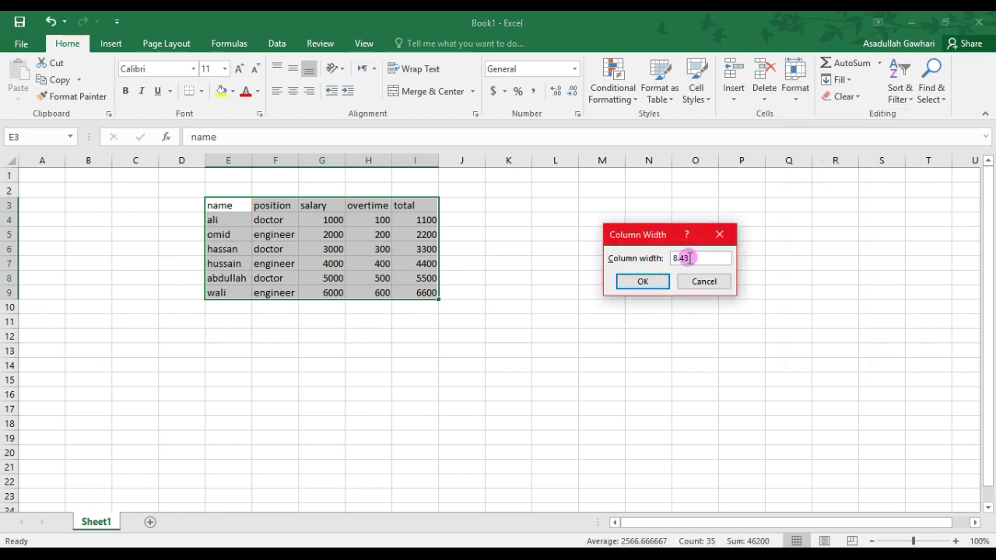
left_click_drag(689, 257, 660, 249)
type("15")
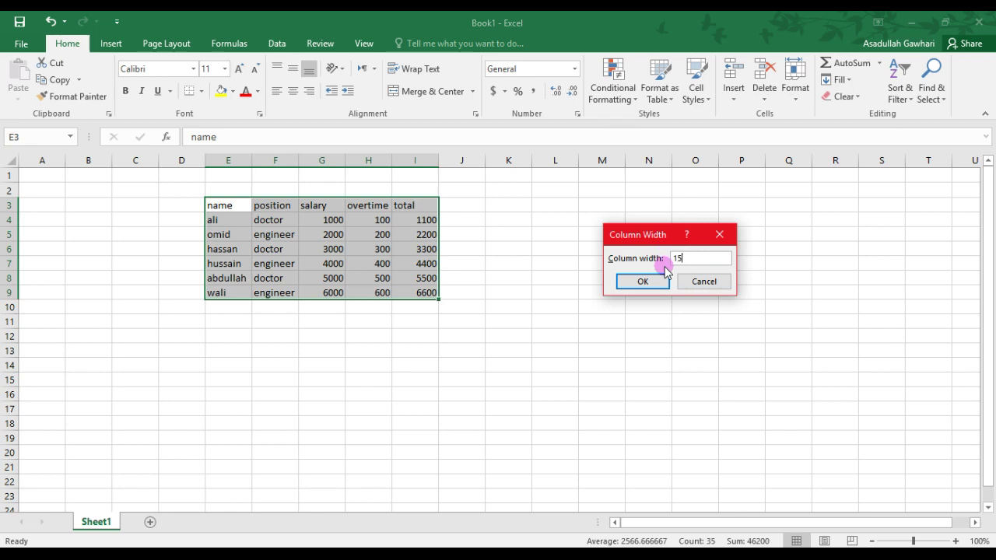
left_click(647, 282)
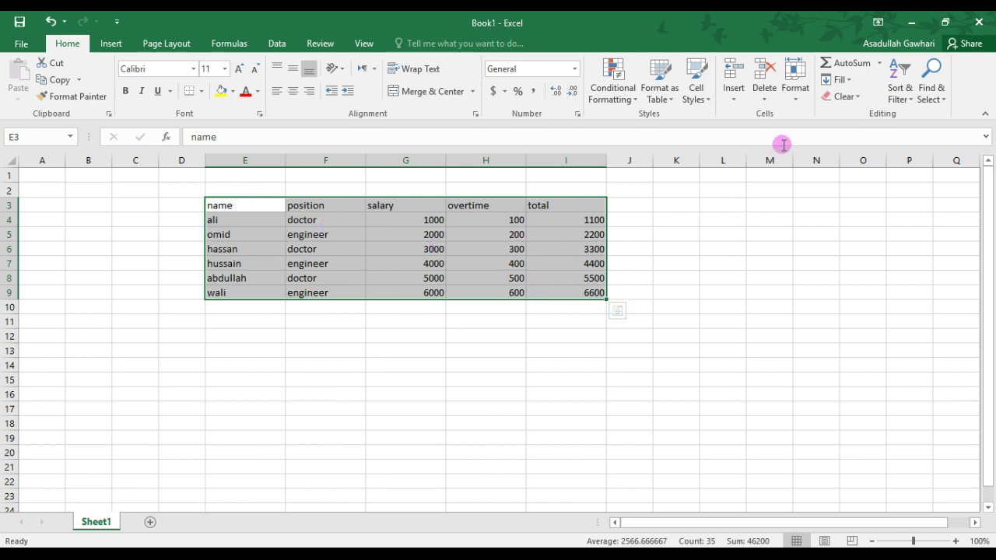
Reopen the Column Width setting and close it without changes
left_click(794, 87)
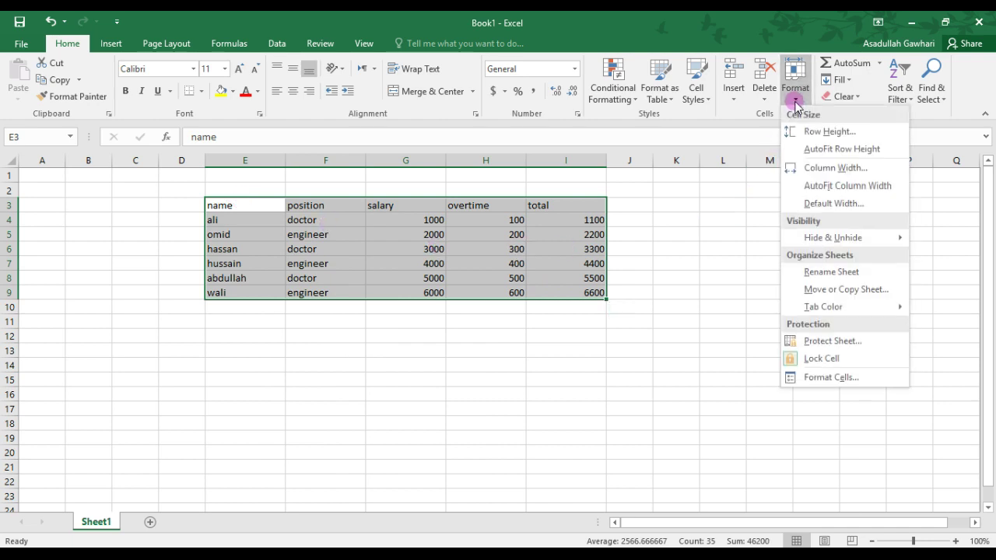
left_click(809, 170)
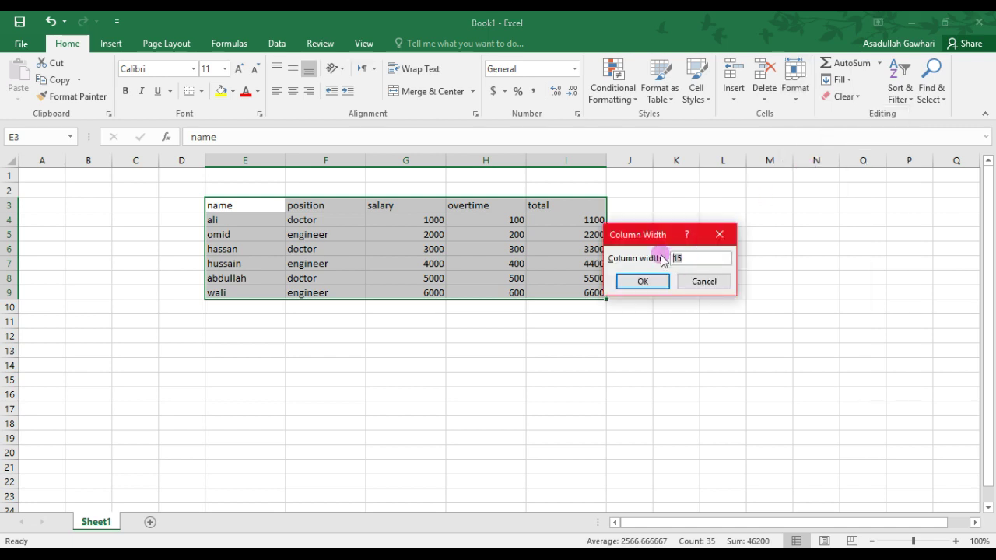
left_click(701, 281)
left_click(794, 87)
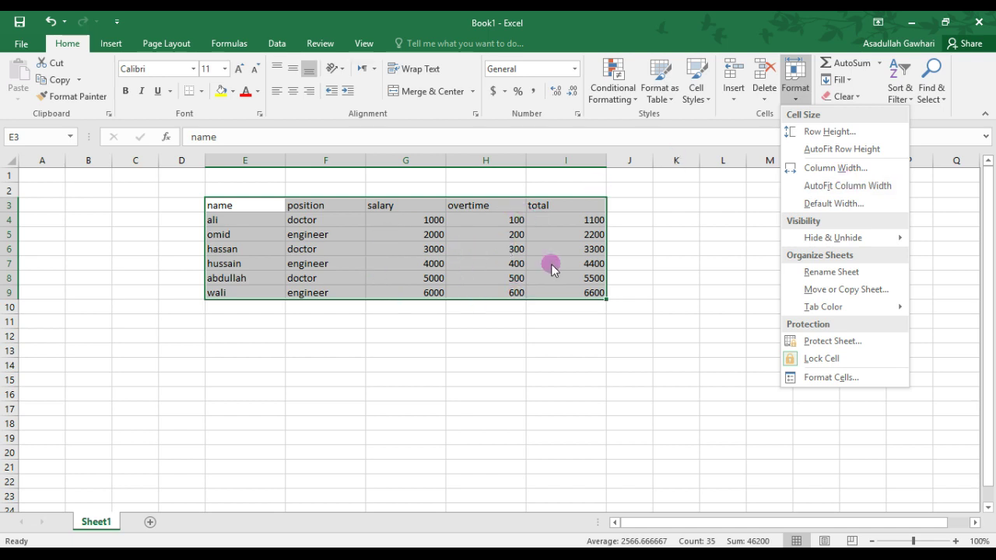
AutoFit columns E–I, check the header cells, then undo to restore the wider widths
left_click(830, 186)
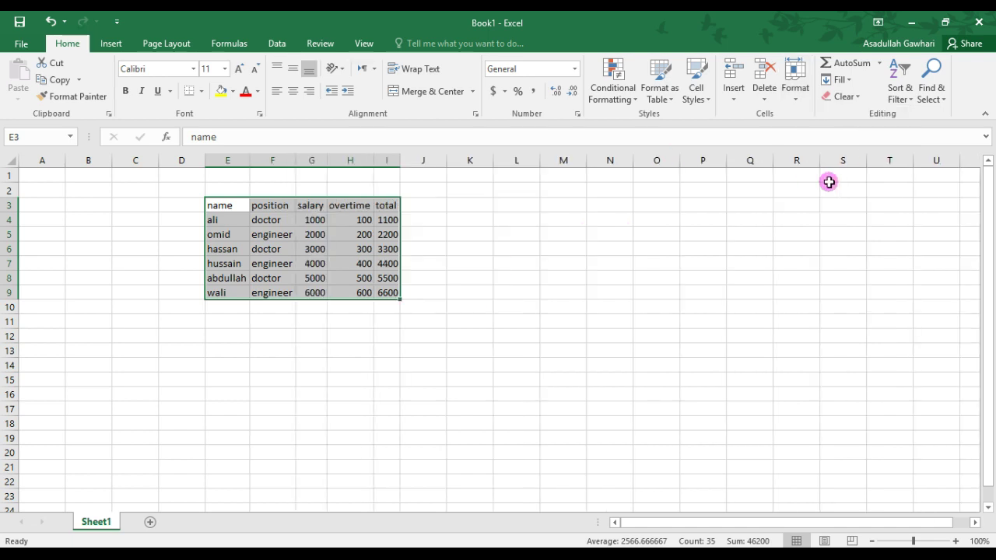
left_click(383, 206)
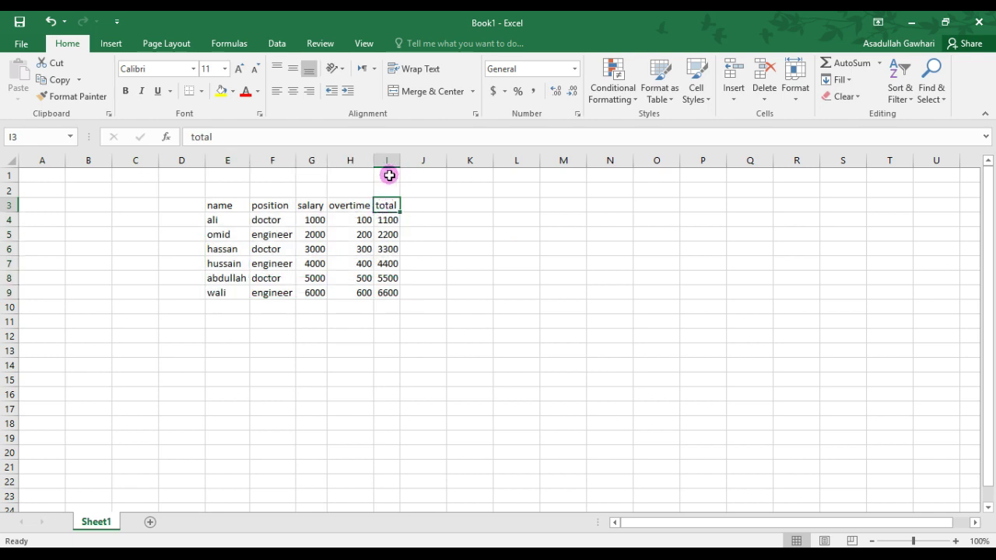
left_click(345, 189)
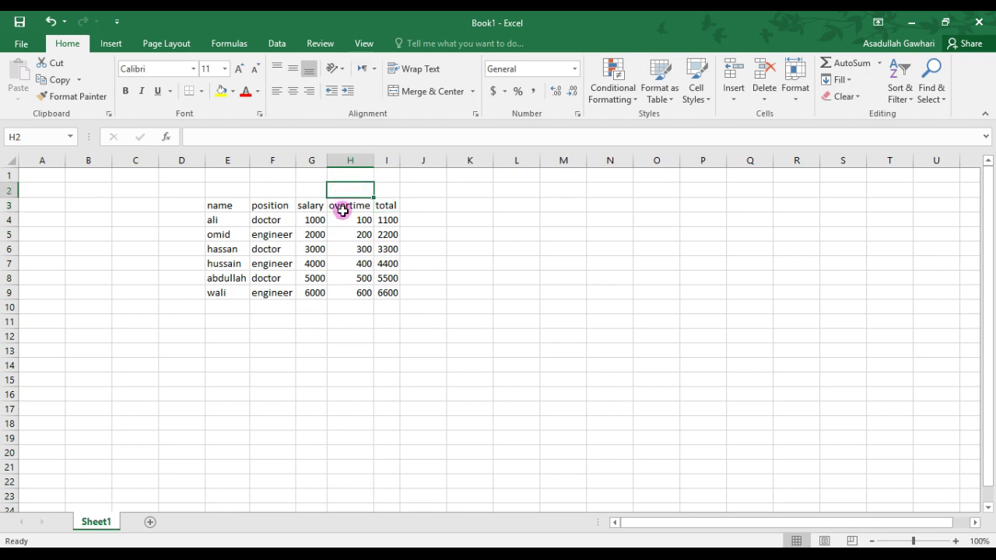
left_click(338, 207)
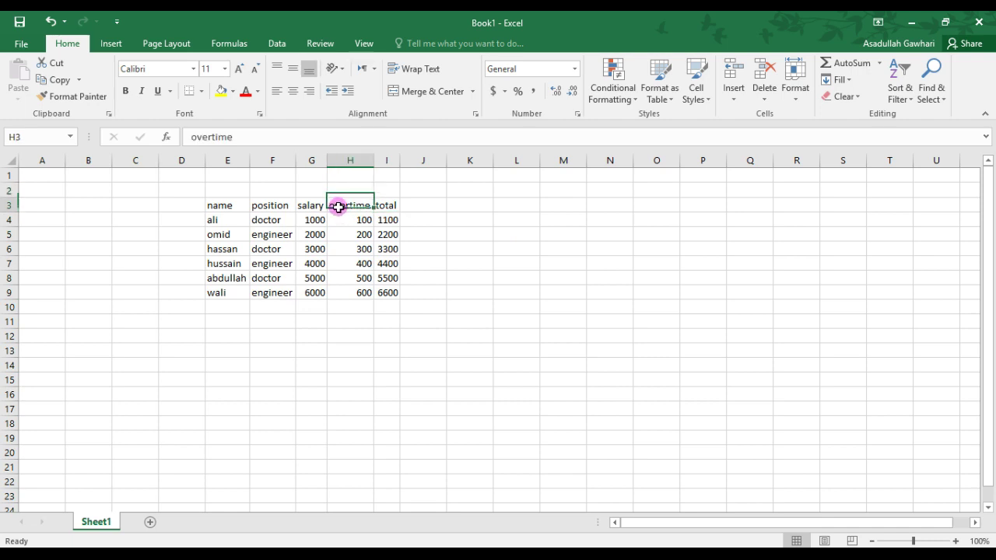
left_click(268, 206)
left_click(312, 205)
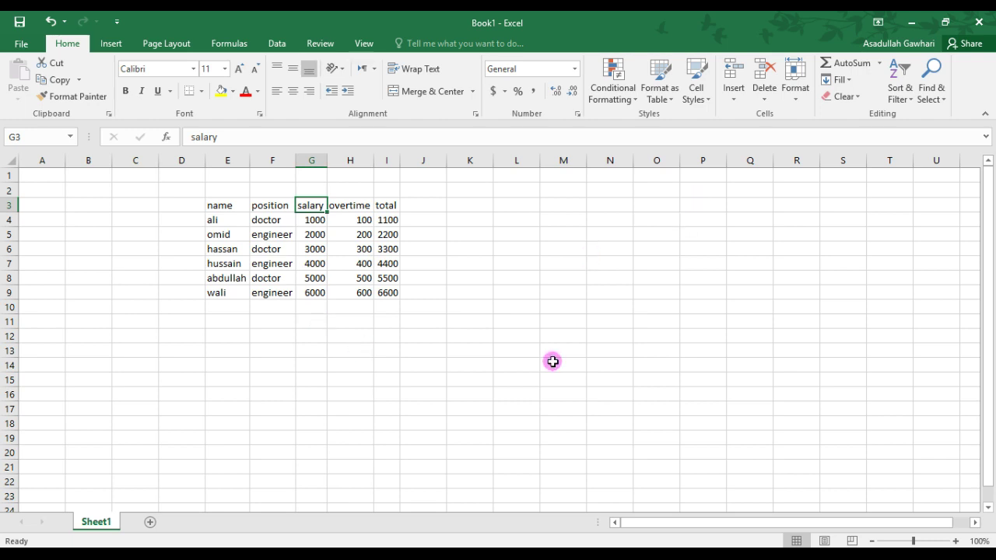
key("ctrl+z")
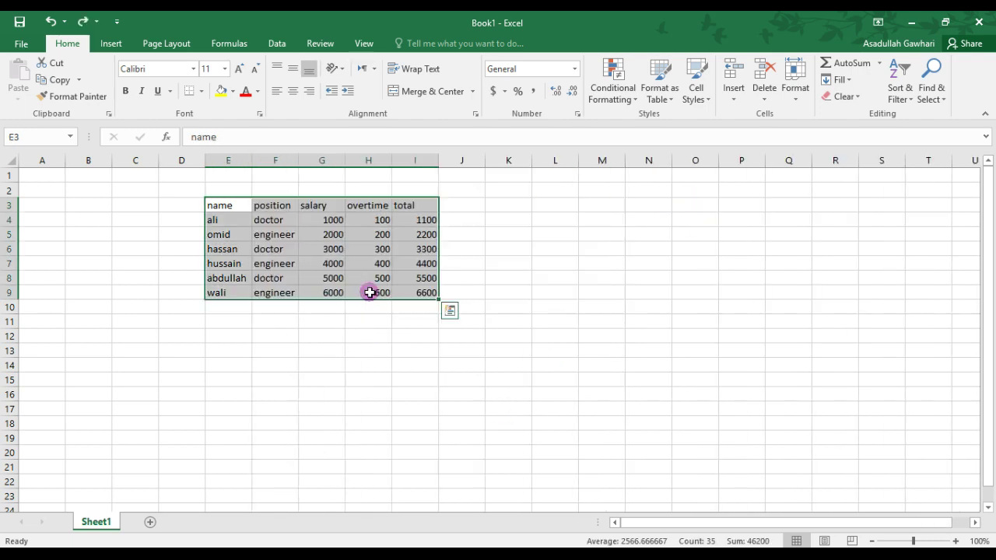
left_click(801, 103)
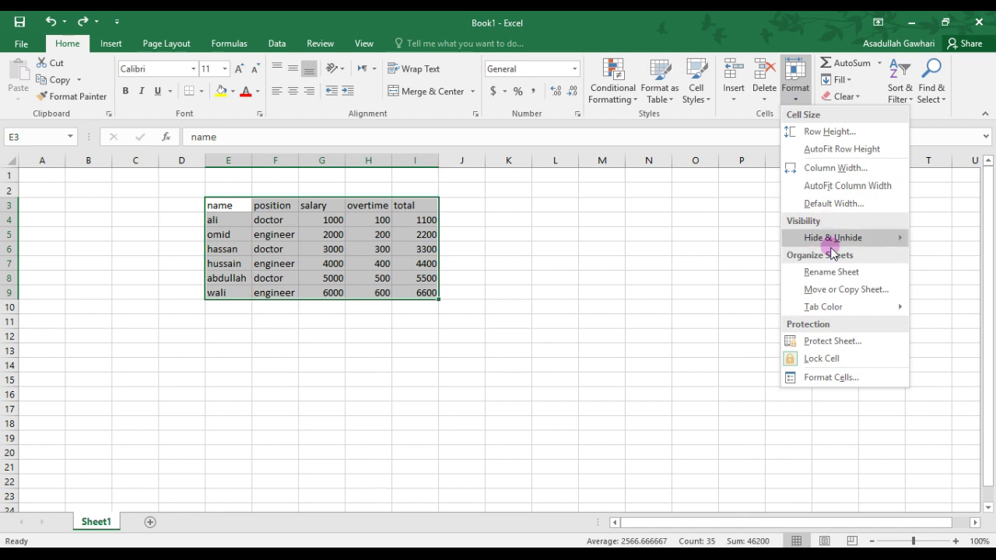
left_click(822, 206)
type("2")
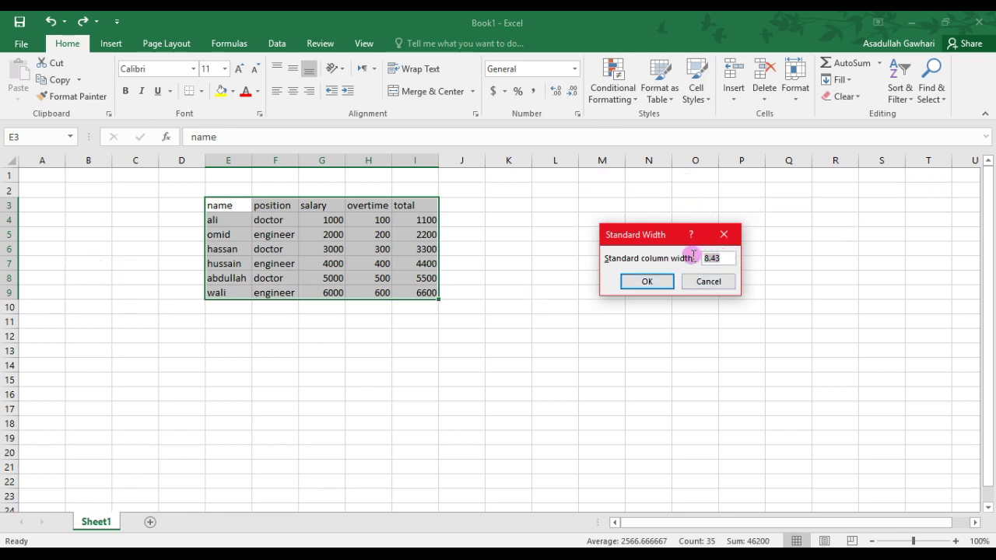
left_click(646, 281)
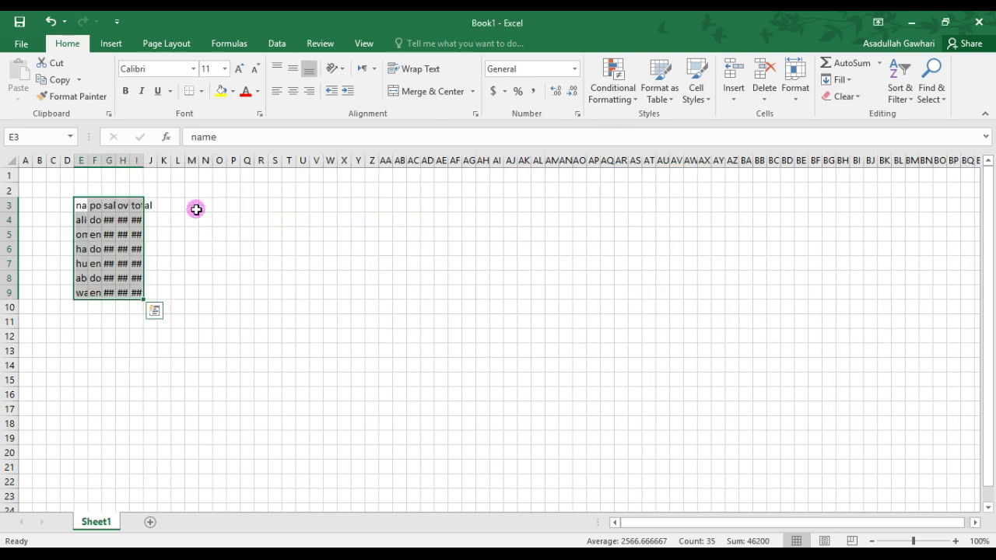
key("ctrl+z")
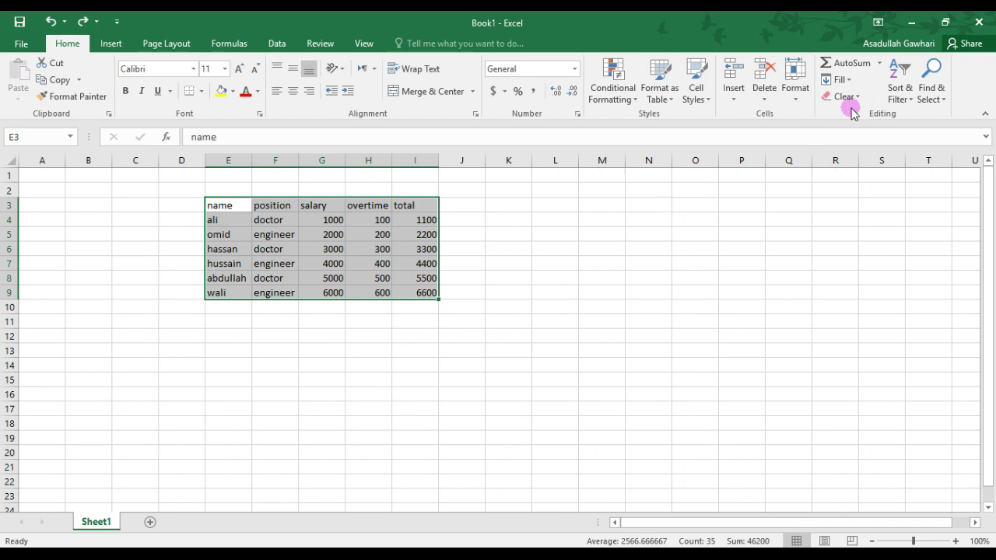
left_click(796, 100)
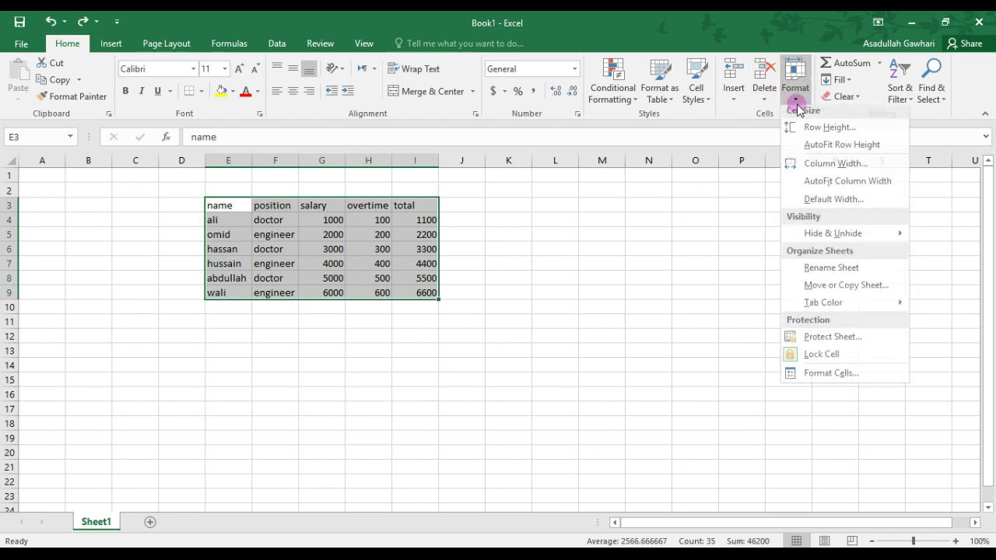
left_click(829, 181)
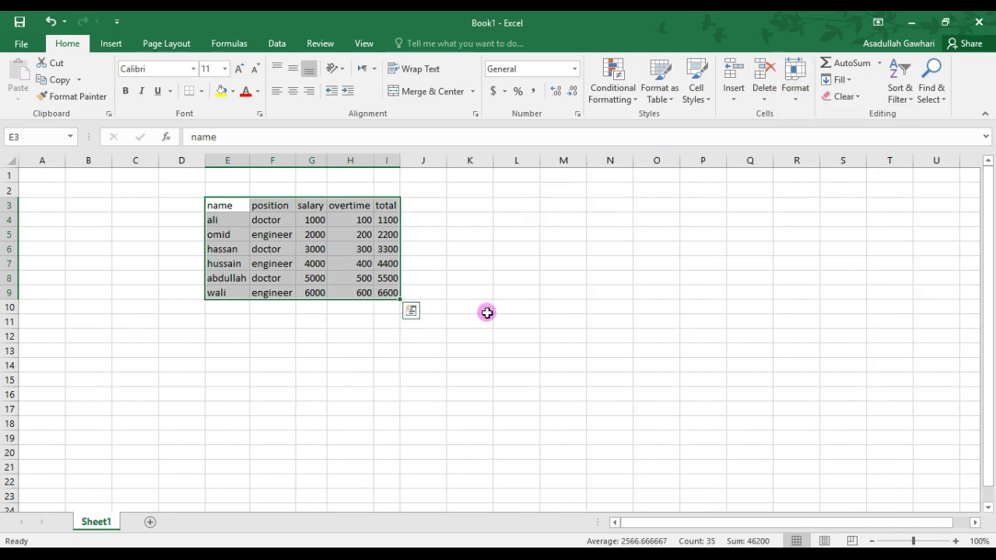
key("ctrl+z")
left_click(792, 89)
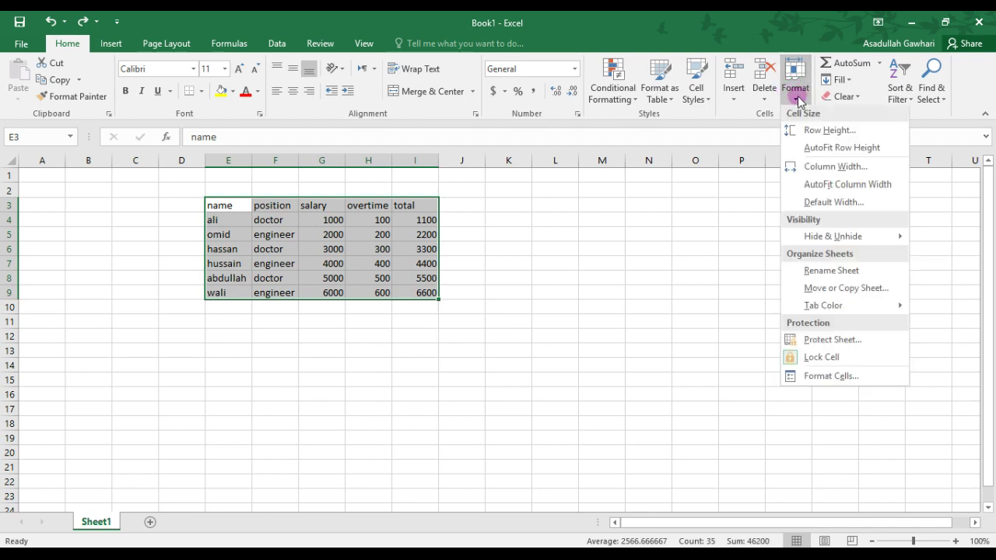
left_click(826, 205)
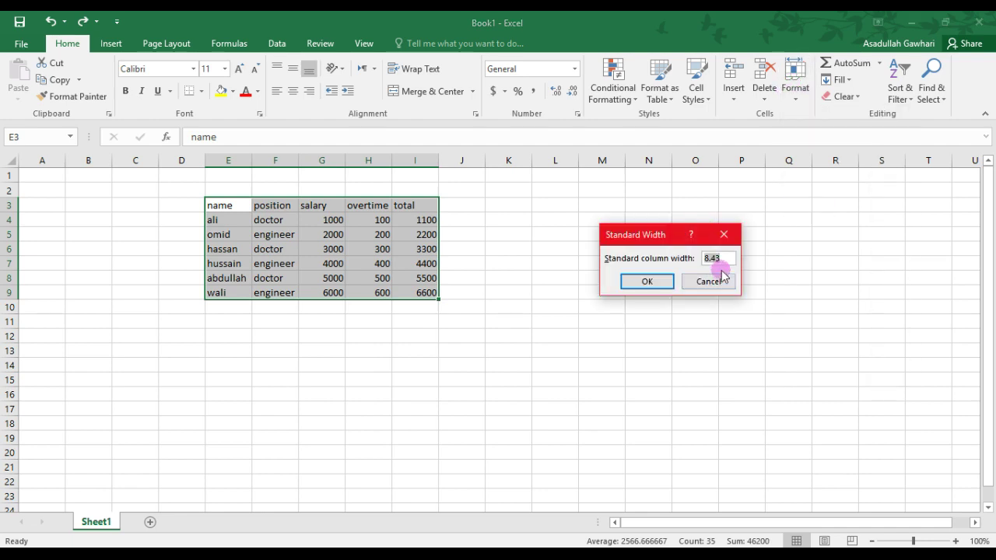
left_click_drag(723, 258, 702, 259)
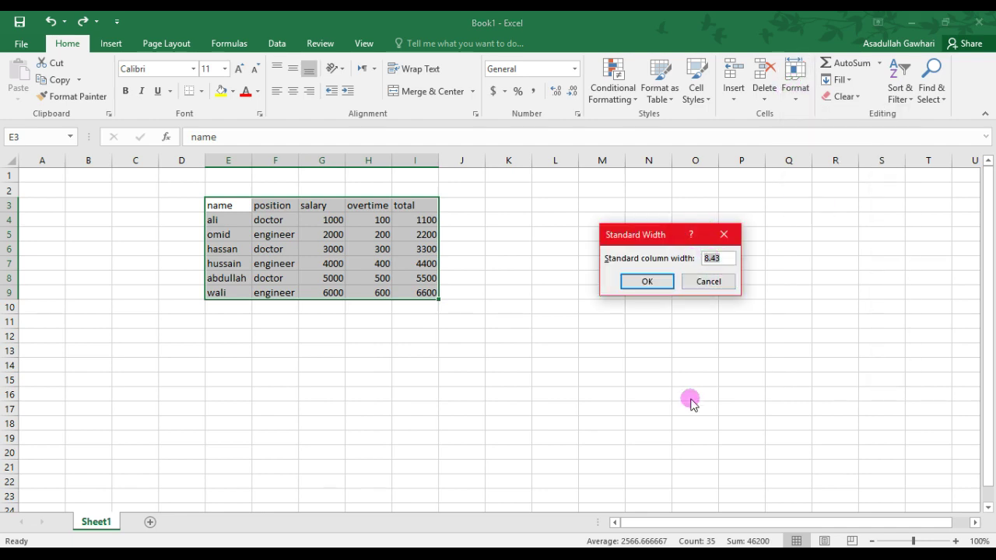
left_click(644, 282)
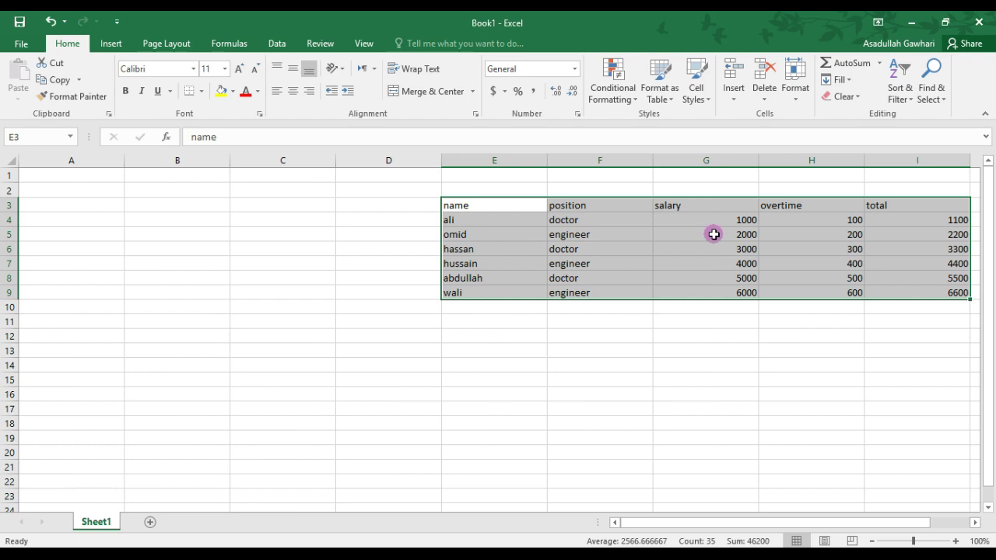
key("ctrl+z")
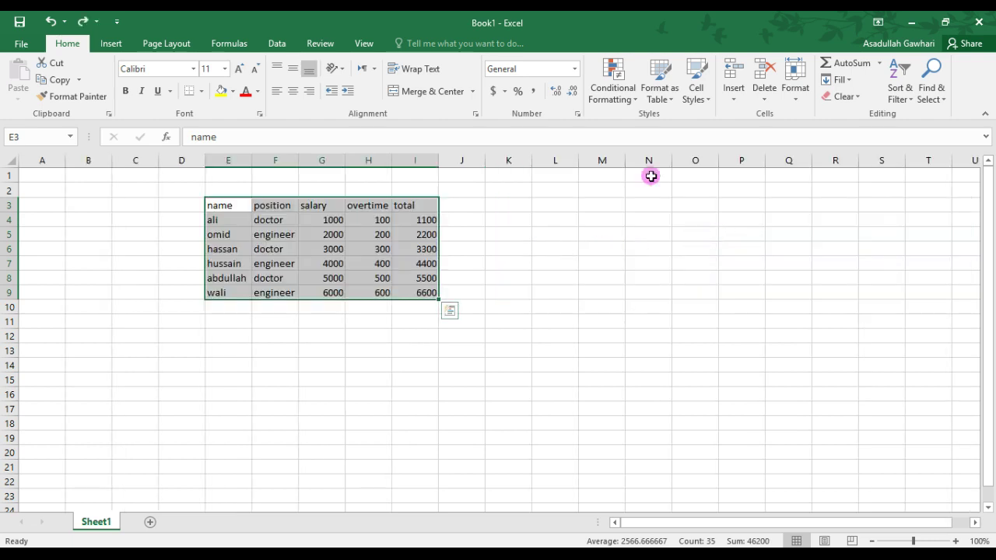
Hide rows 4–5, which hold ali and omid
left_click(794, 97)
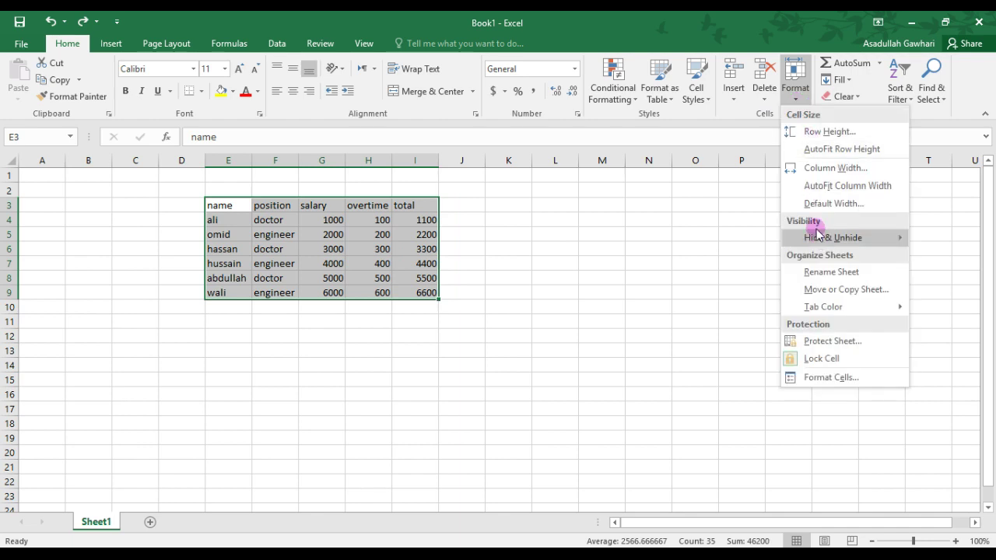
mouse_move(818, 238)
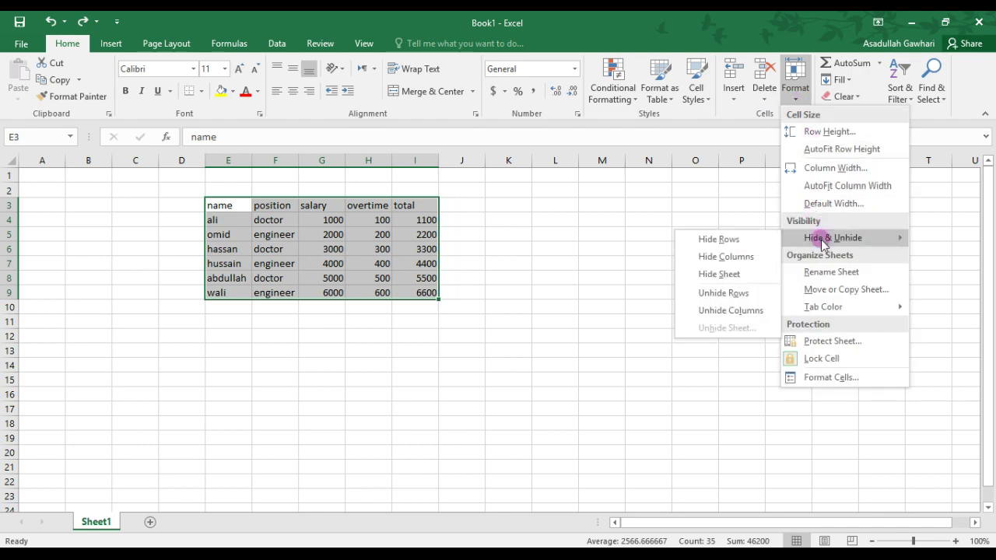
left_click(428, 253)
mouse_move(214, 235)
left_mouse_down()
mouse_move(212, 224)
mouse_move(222, 235)
left_mouse_up()
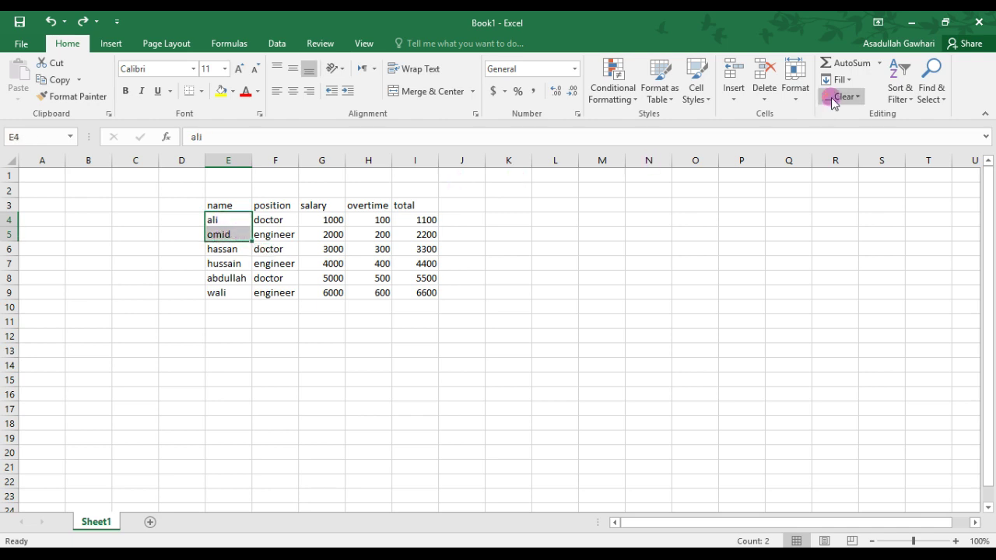
left_click(795, 87)
mouse_move(832, 239)
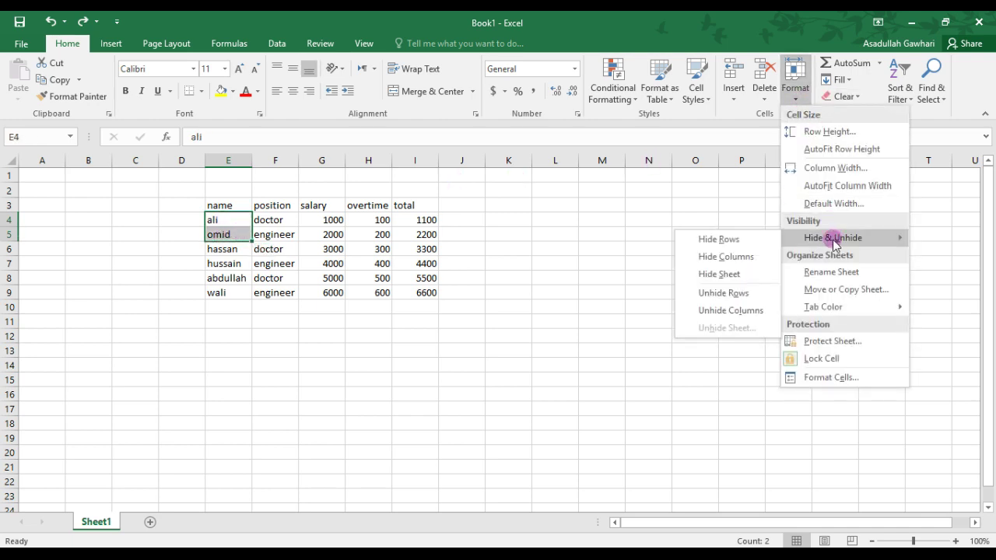
left_click(743, 241)
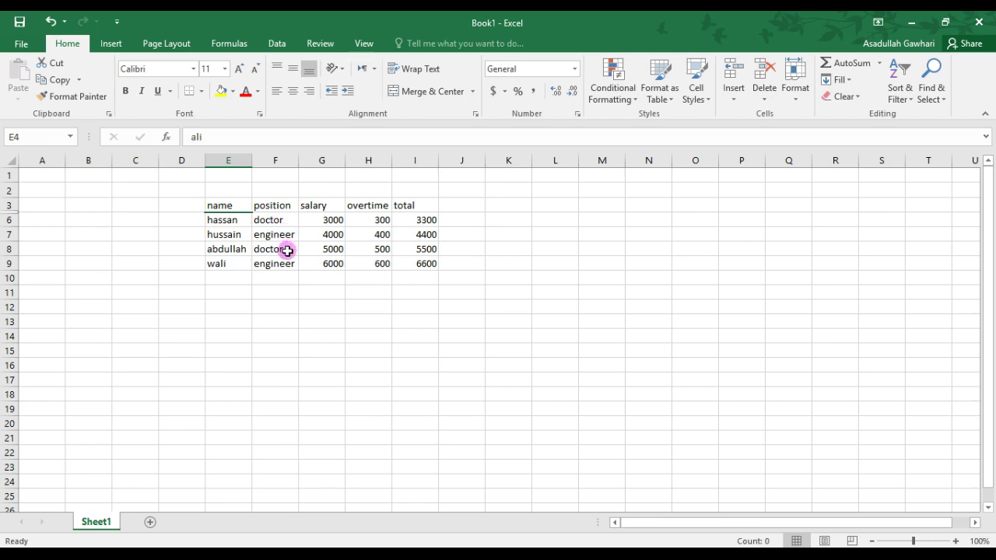
Unhide rows 4–5 so ali and omid show again
left_click(287, 250)
left_click_drag(230, 206, 231, 221)
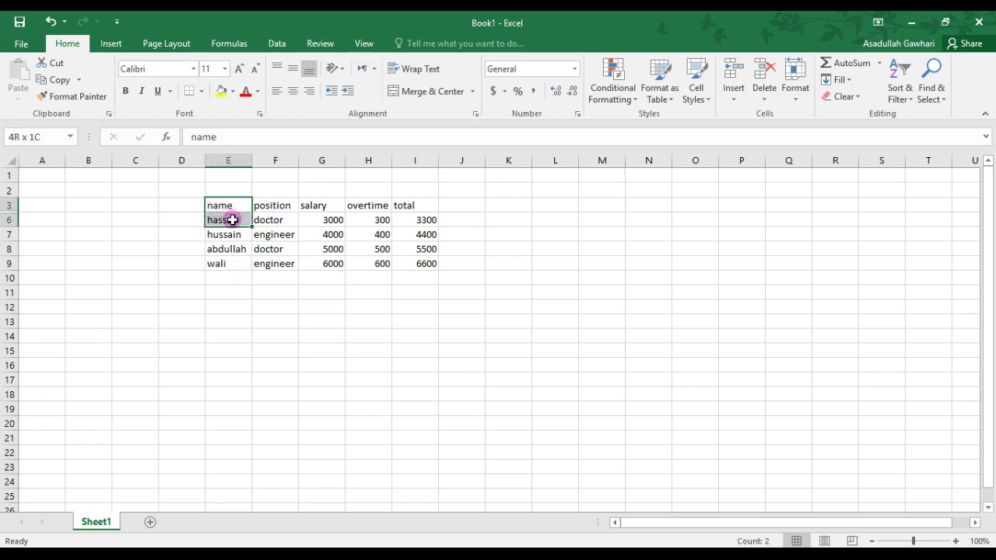
left_click(807, 101)
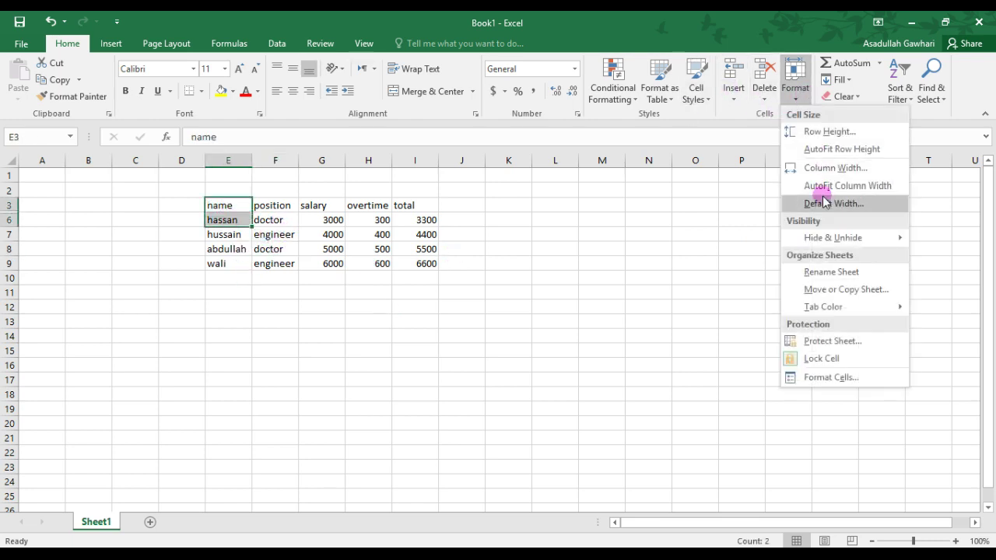
mouse_move(825, 236)
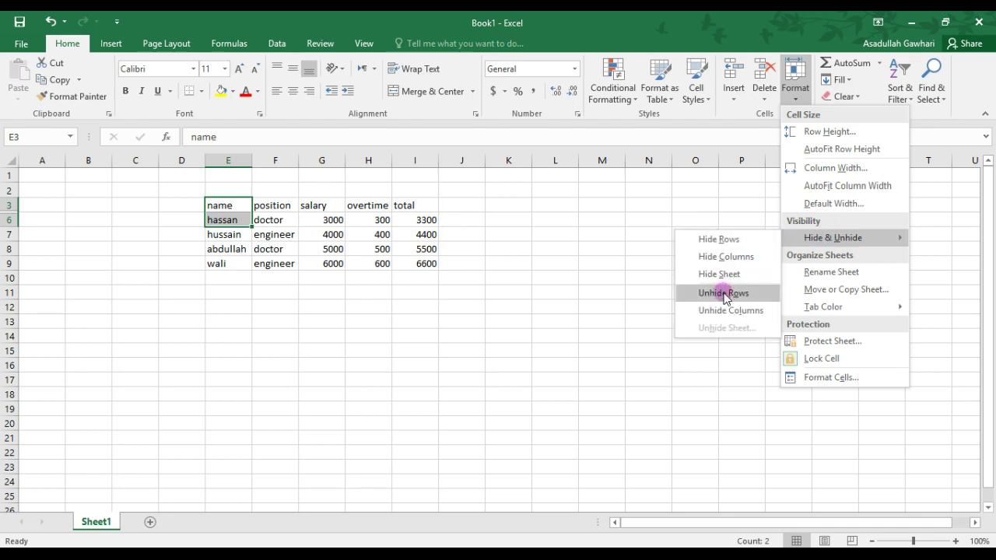
left_click(722, 291)
Hide column F with the positions, then unhide it
left_click(239, 222)
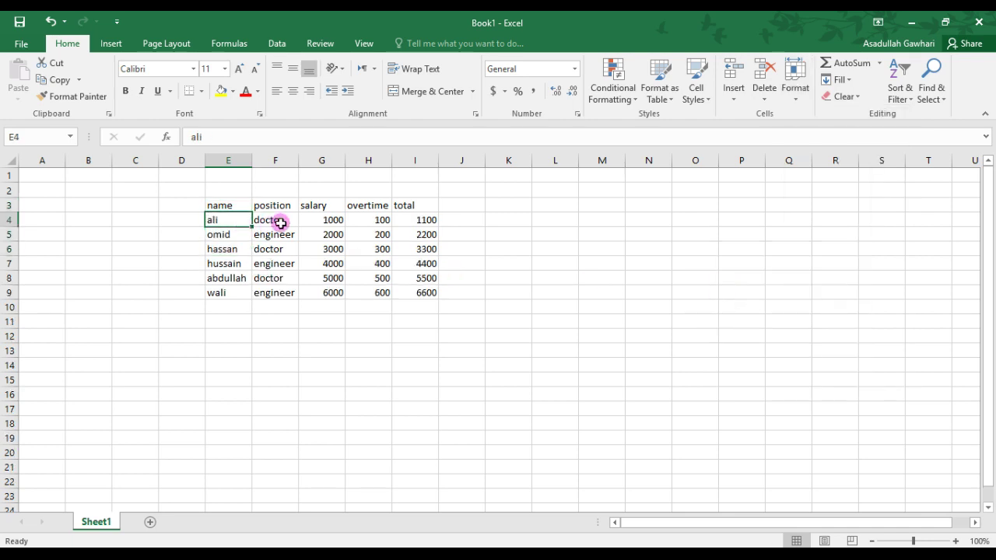
left_click(278, 222)
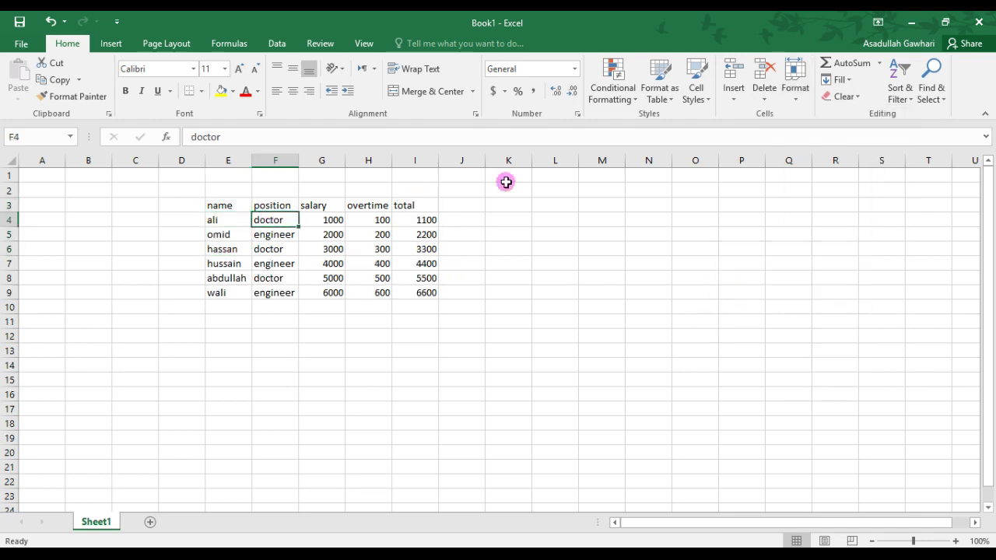
left_click(795, 85)
mouse_move(836, 236)
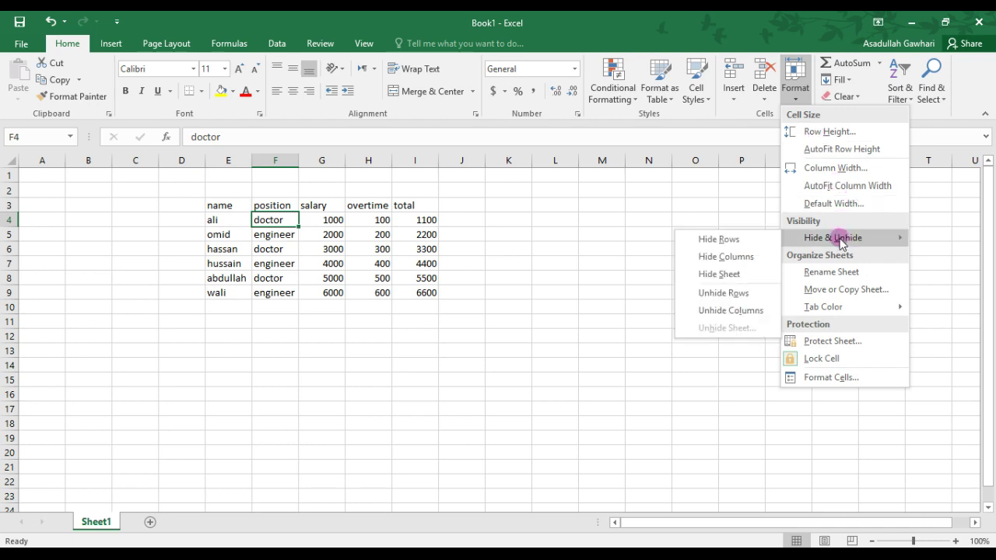
left_click(732, 255)
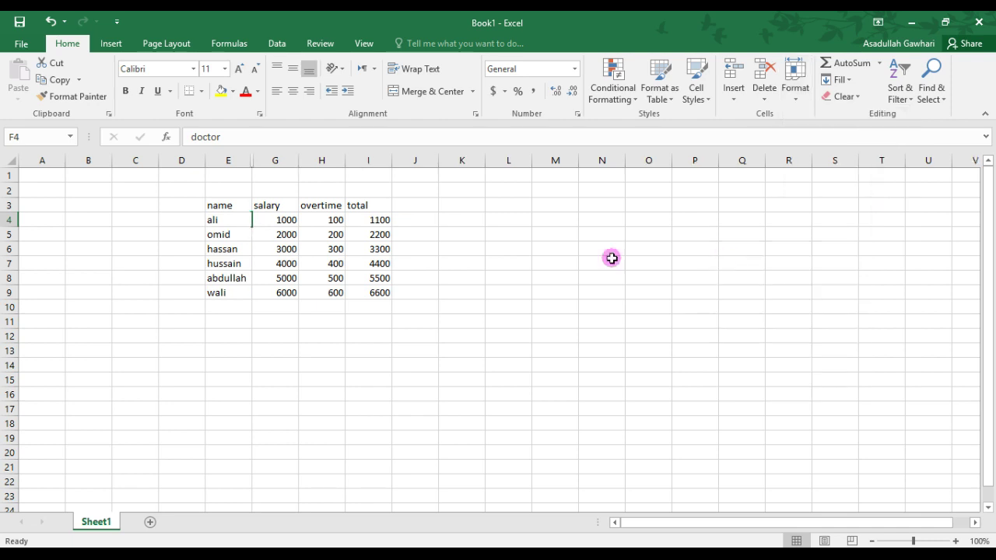
left_click(795, 86)
mouse_move(825, 236)
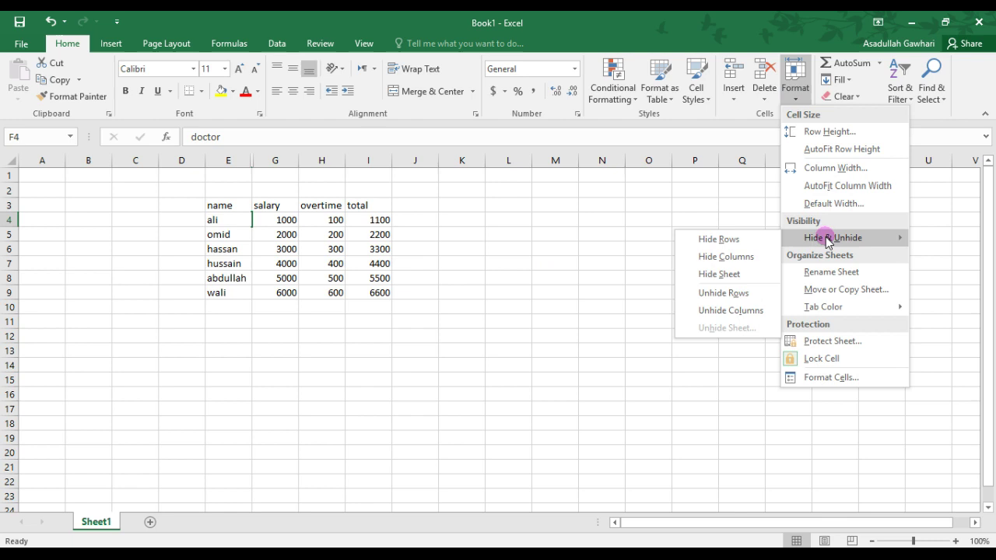
left_click(724, 310)
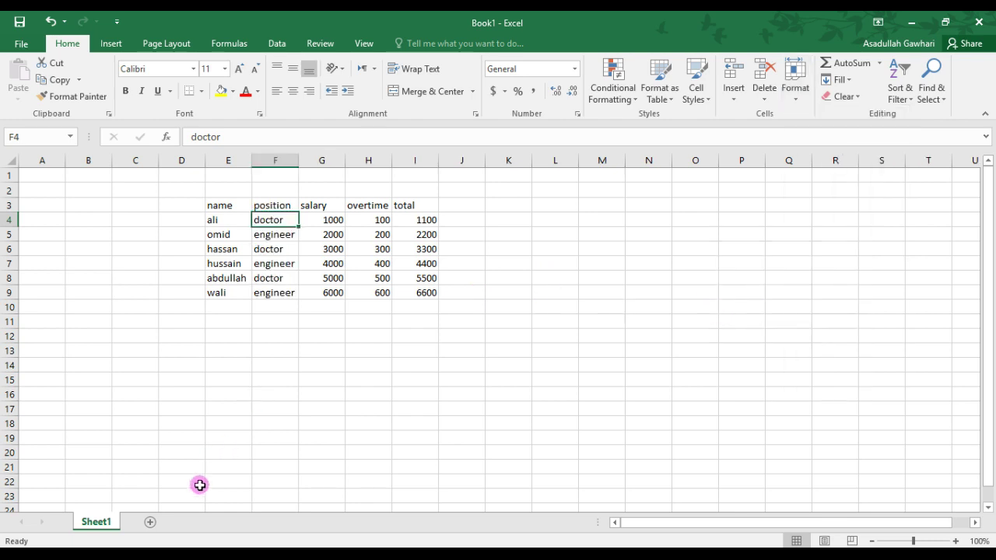
Insert a new Sheet3, hide and unhide it, then go back to Sheet1
left_click(150, 523)
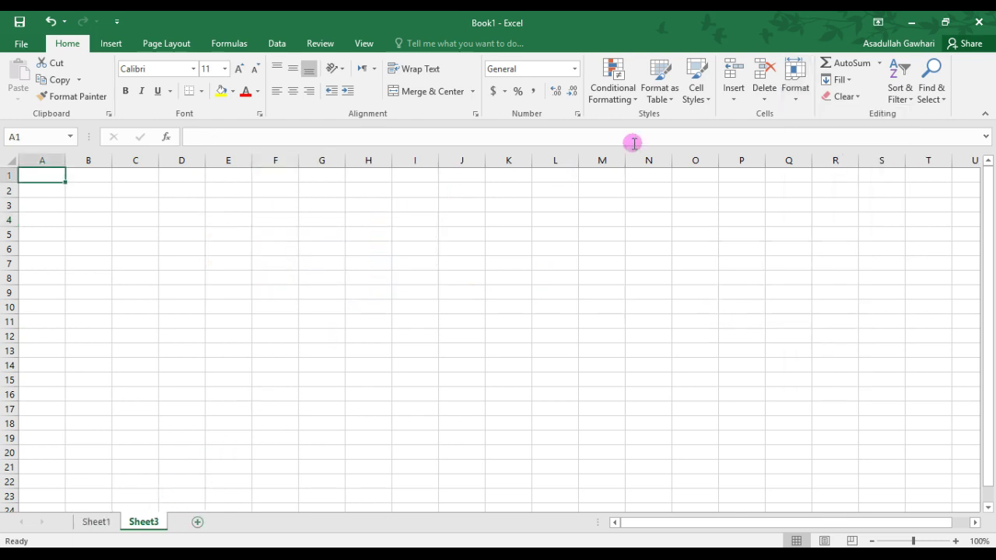
left_click(794, 89)
mouse_move(827, 249)
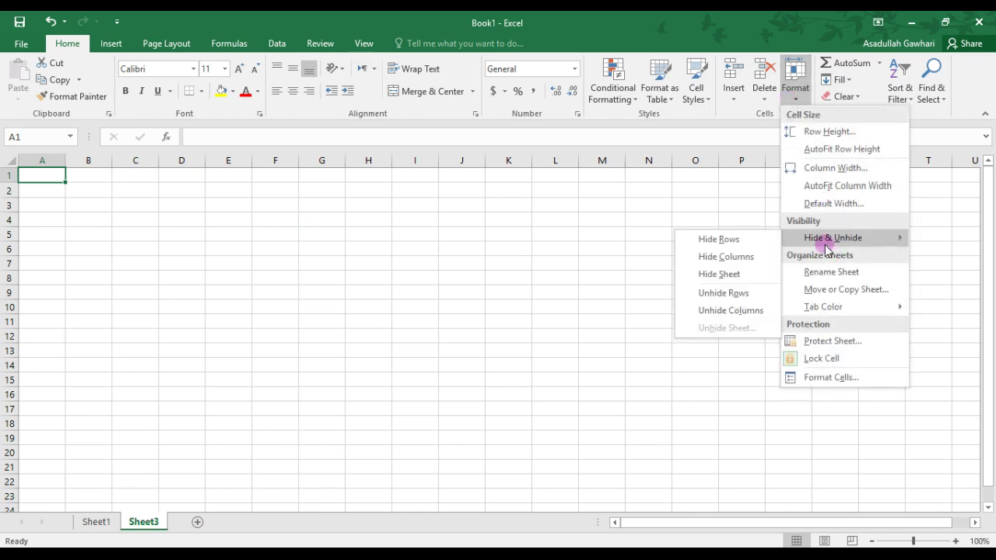
left_click(720, 275)
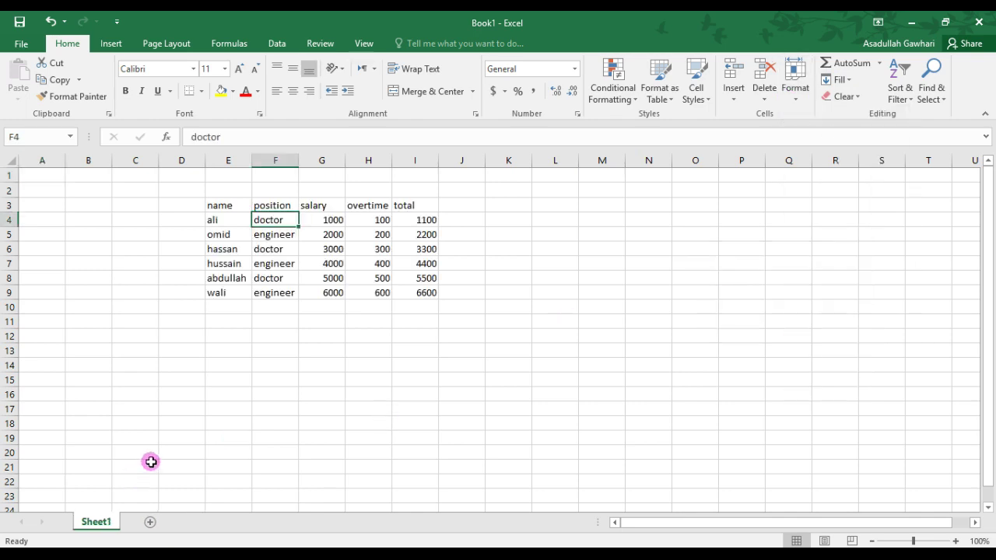
left_click(797, 99)
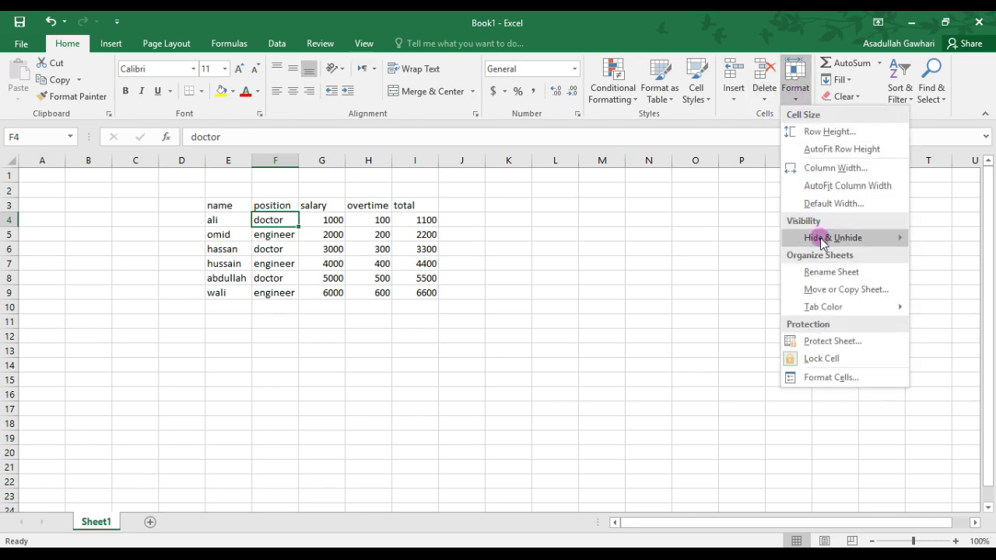
mouse_move(818, 238)
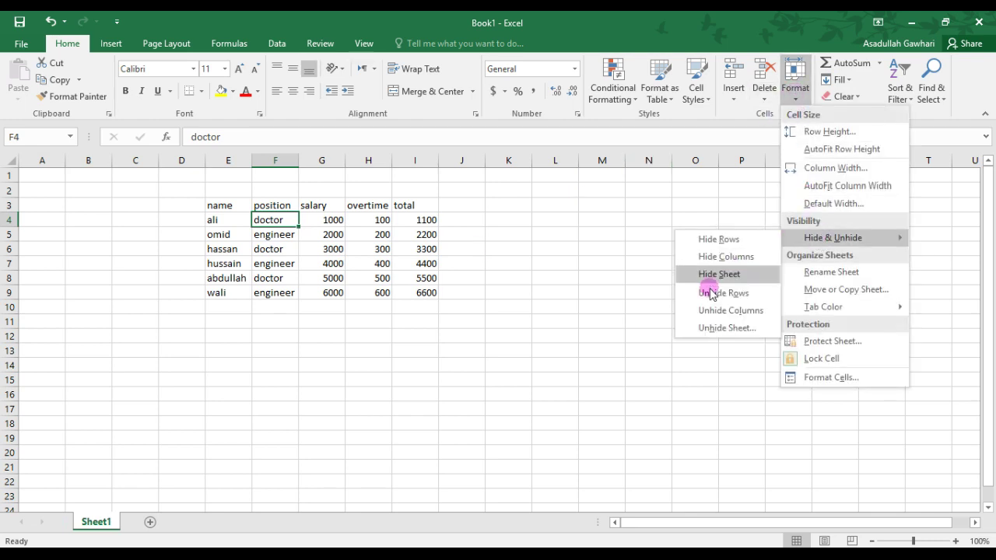
left_click(728, 329)
left_click(689, 324)
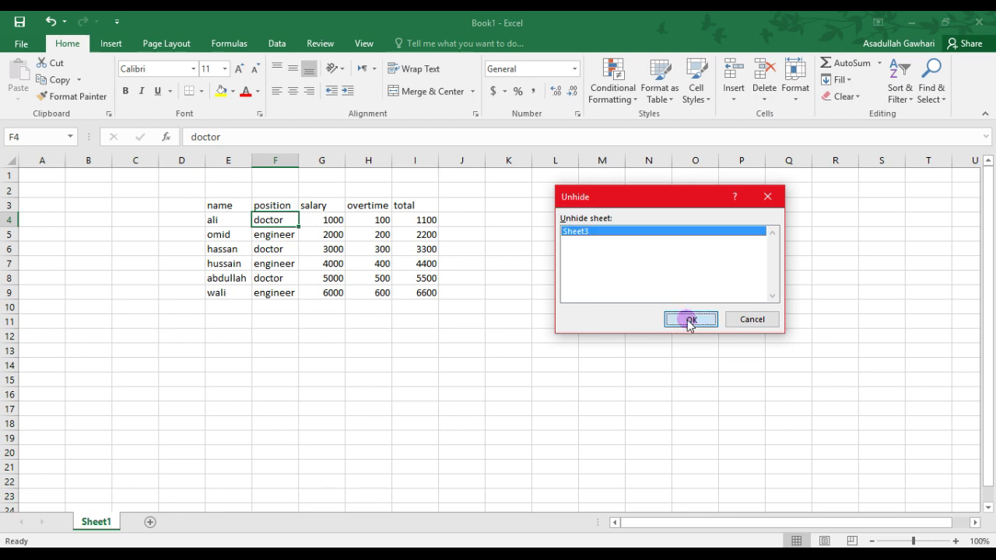
left_click(95, 522)
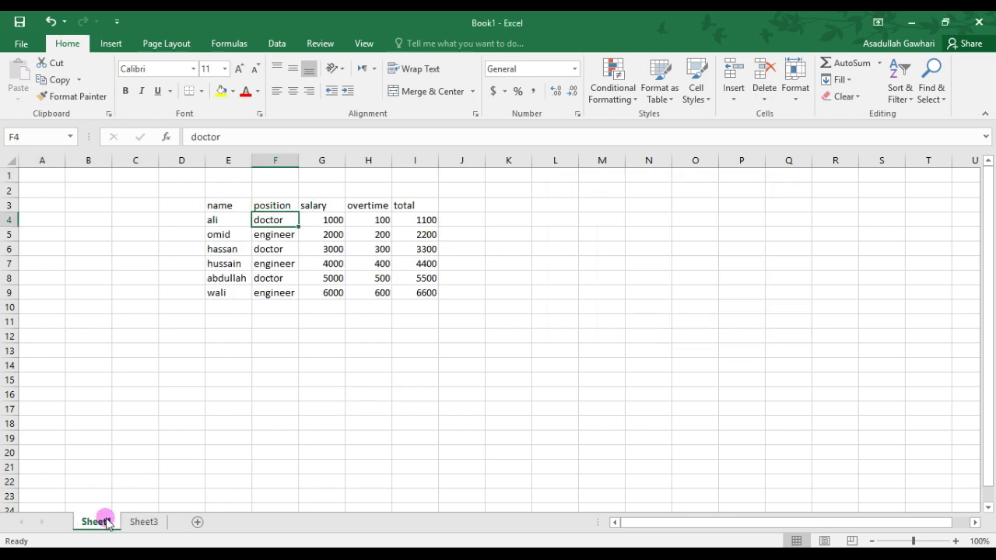
Rename Sheet1 to Employees using Format > Rename Sheet
left_click(803, 97)
mouse_move(829, 238)
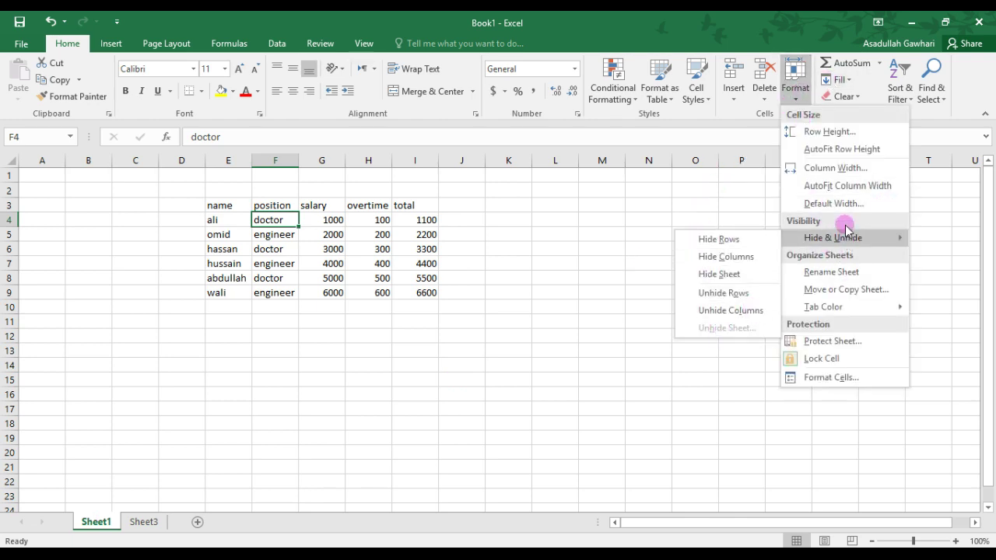
left_click(831, 271)
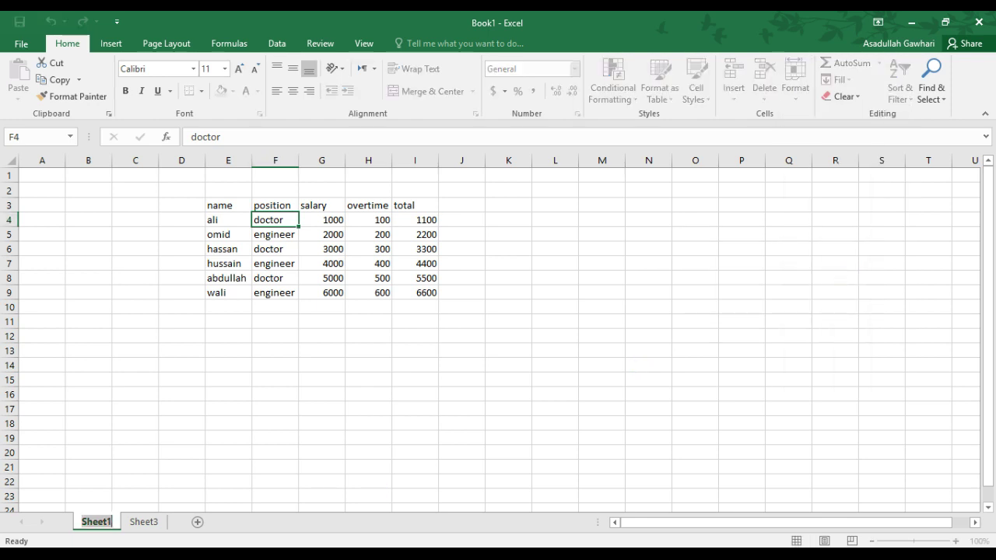
left_click(84, 521)
type("E")
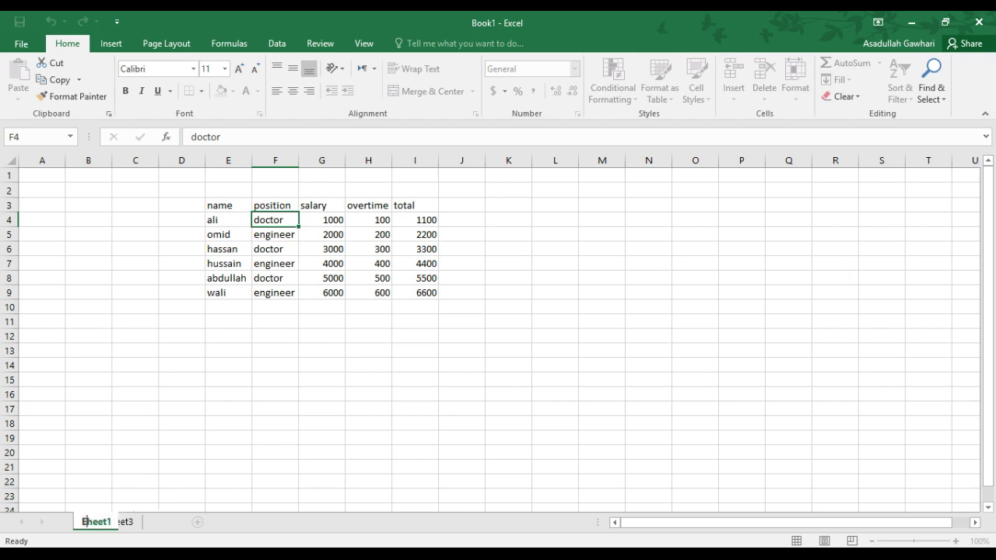
type("mployees")
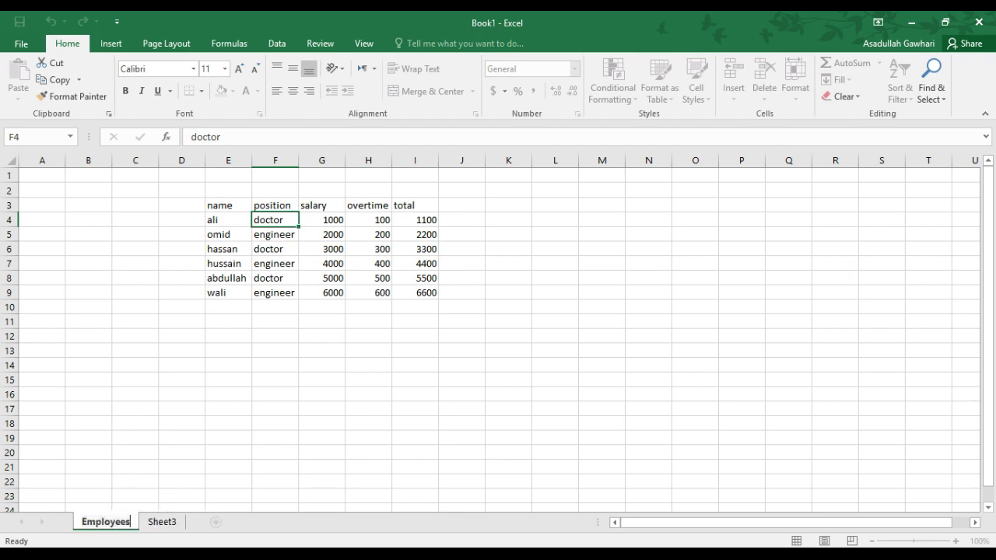
left_click(260, 423)
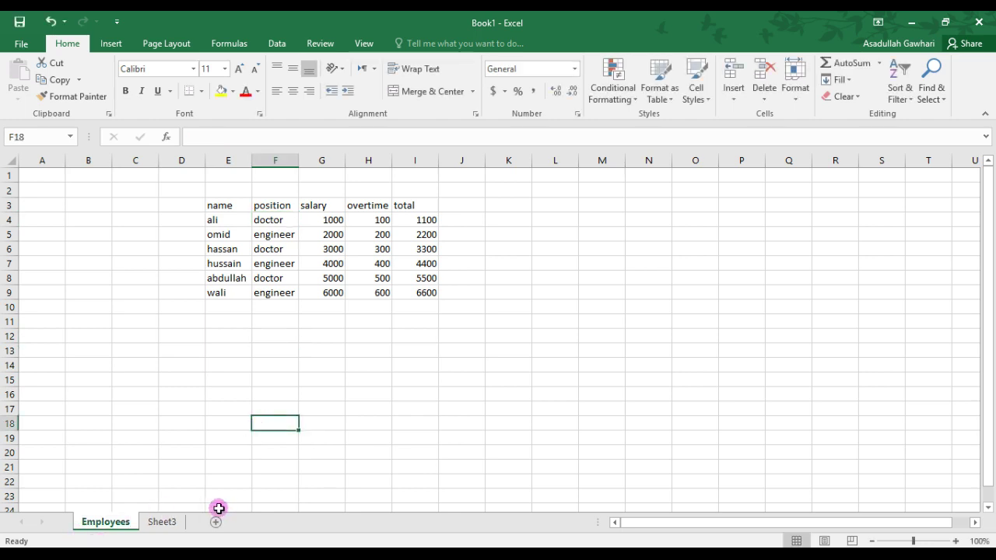
Start renaming Sheet3 from its tab menu, then return to the Employees sheet
right_click(165, 522)
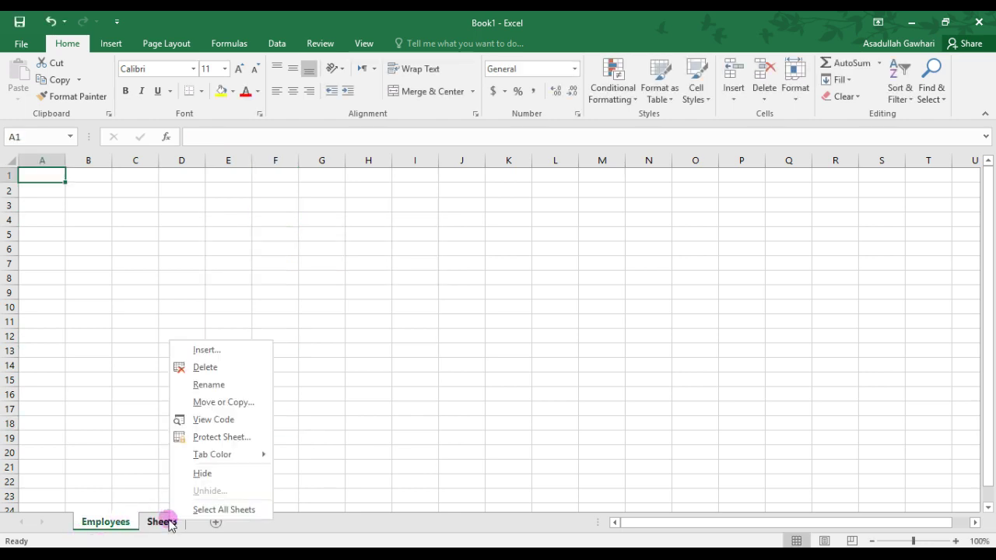
left_click(208, 384)
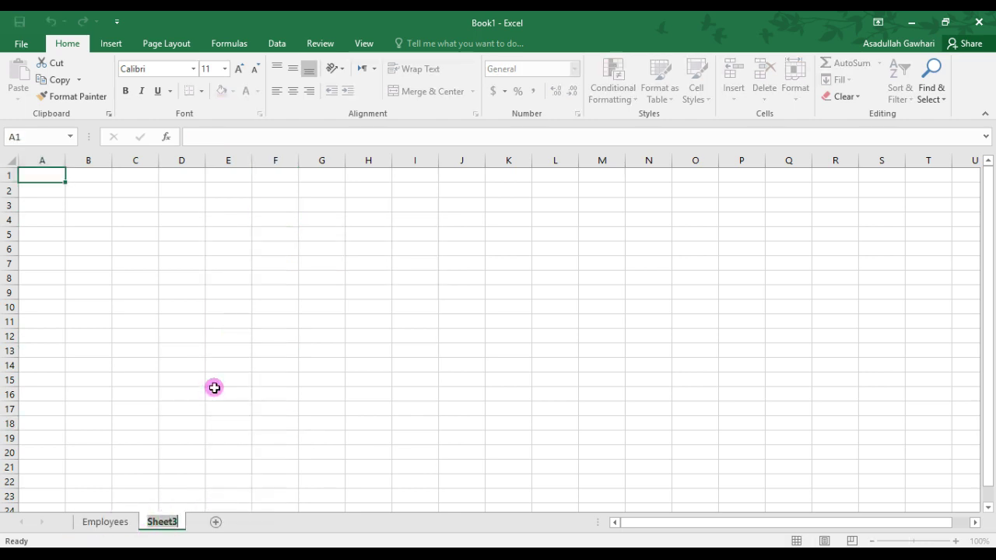
left_click(85, 521)
left_click(794, 84)
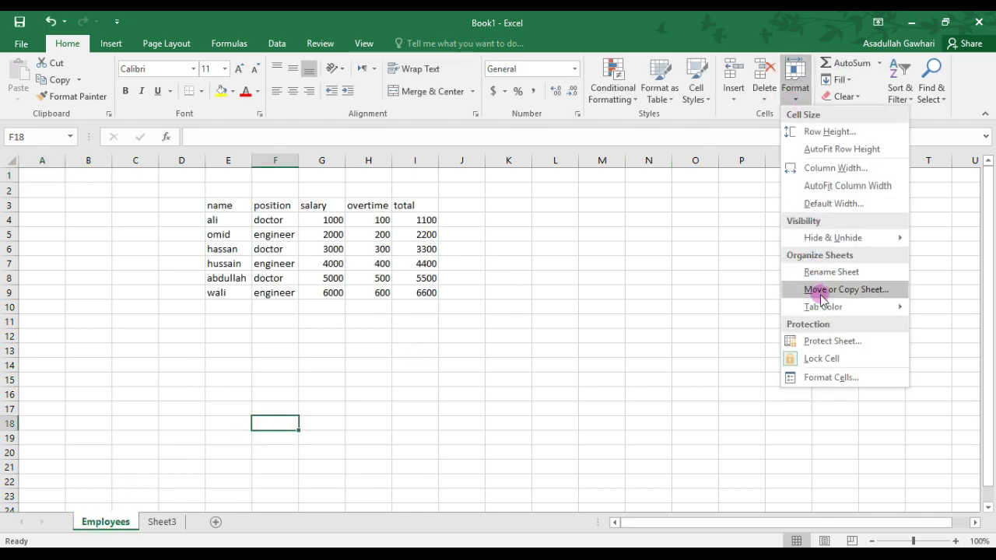
Copy the Employees sheet as Employees (2), placed before Sheet3
left_click(291, 257)
left_click(216, 205)
left_click_drag(216, 205, 412, 292)
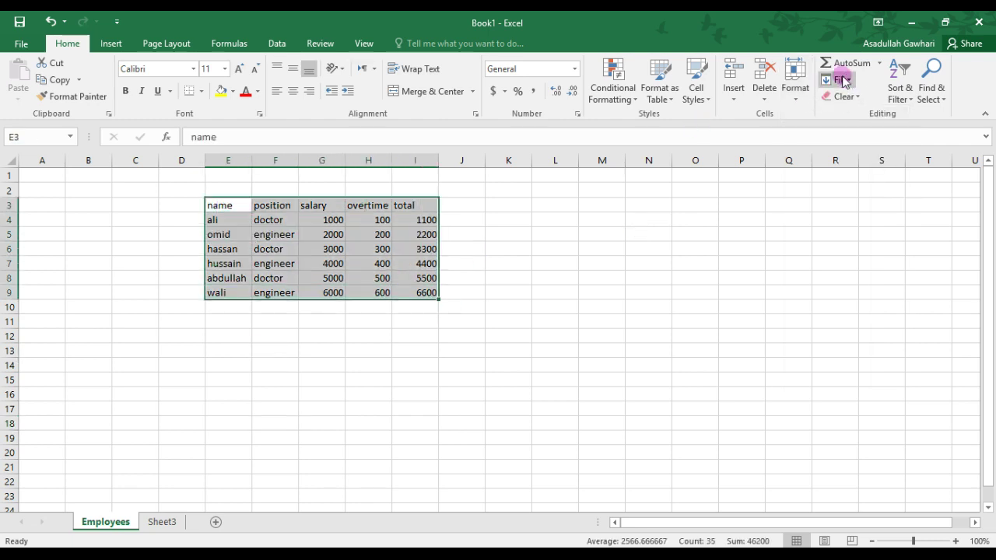
left_click(795, 99)
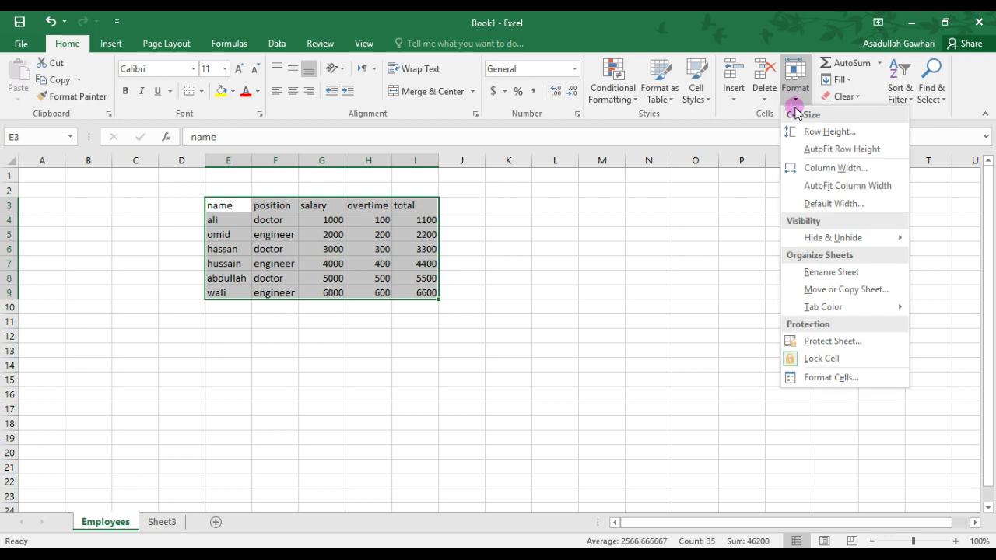
left_click(829, 289)
left_click(585, 255)
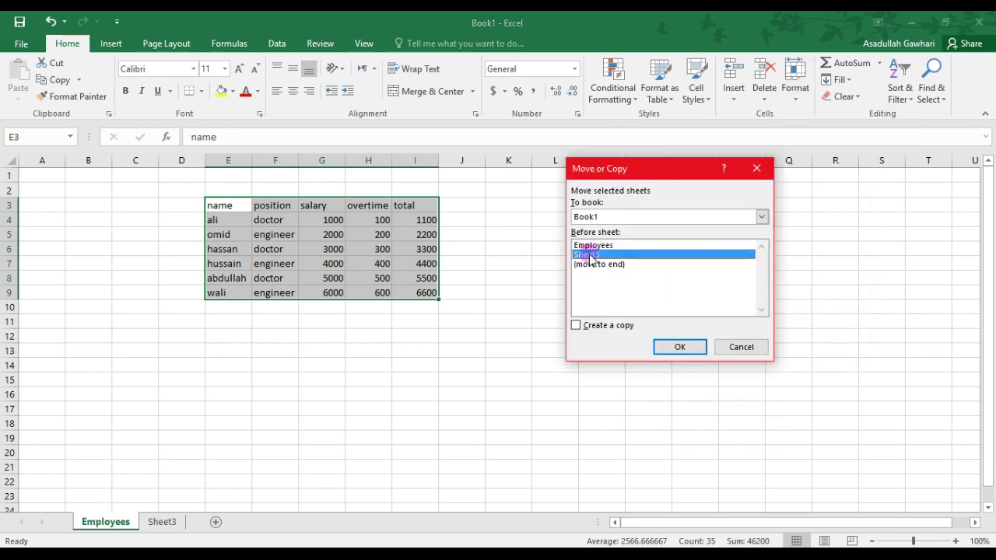
left_click(585, 327)
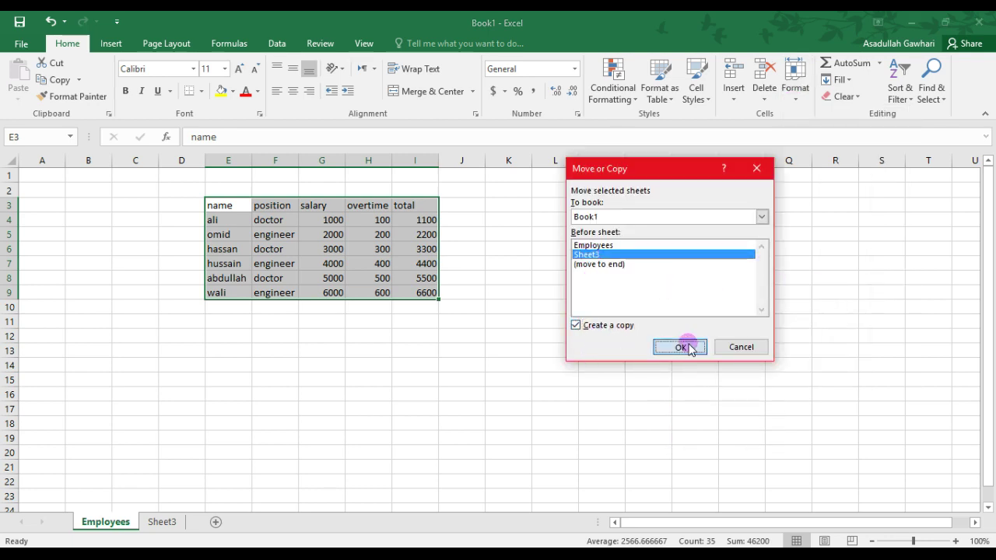
left_click(688, 347)
Compare the copy with the original, then colour the Employees (2) tab red
left_click(161, 459)
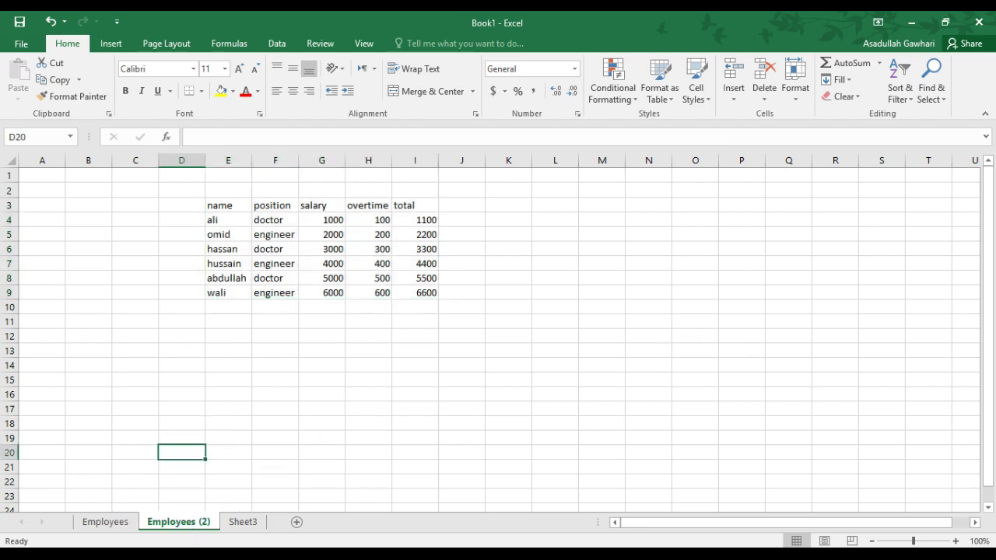
left_click(105, 521)
left_click_drag(309, 218, 309, 233)
left_click(309, 219)
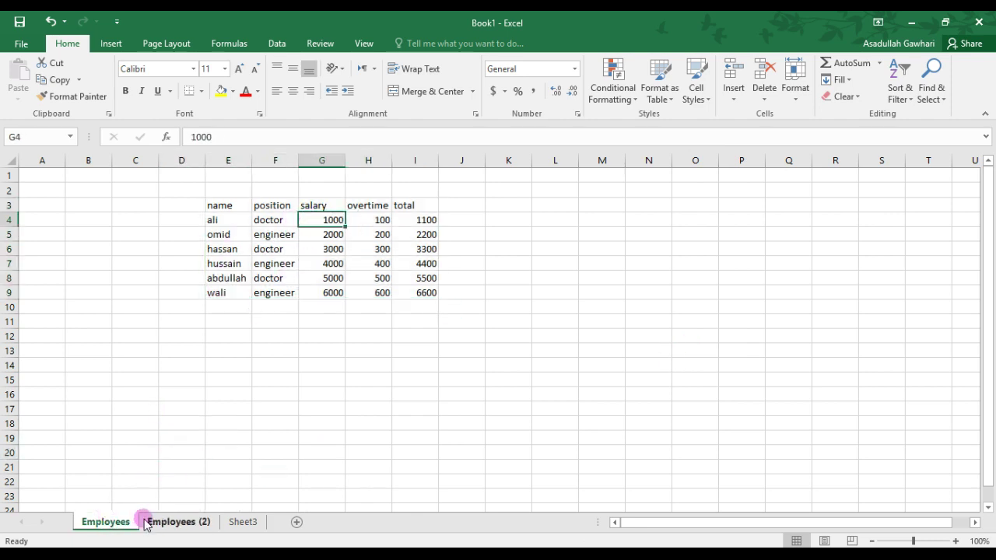
left_click(178, 521)
left_click(294, 232)
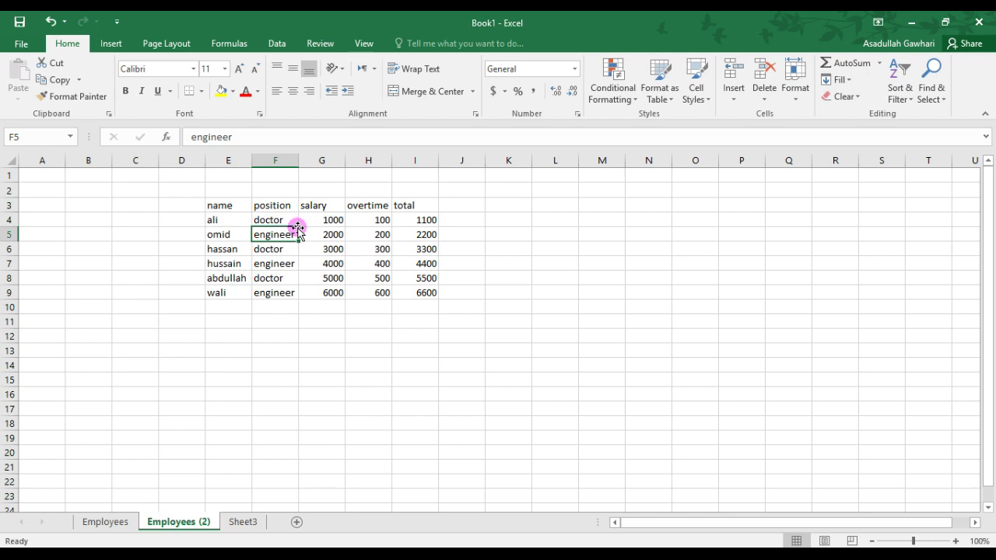
left_click(795, 87)
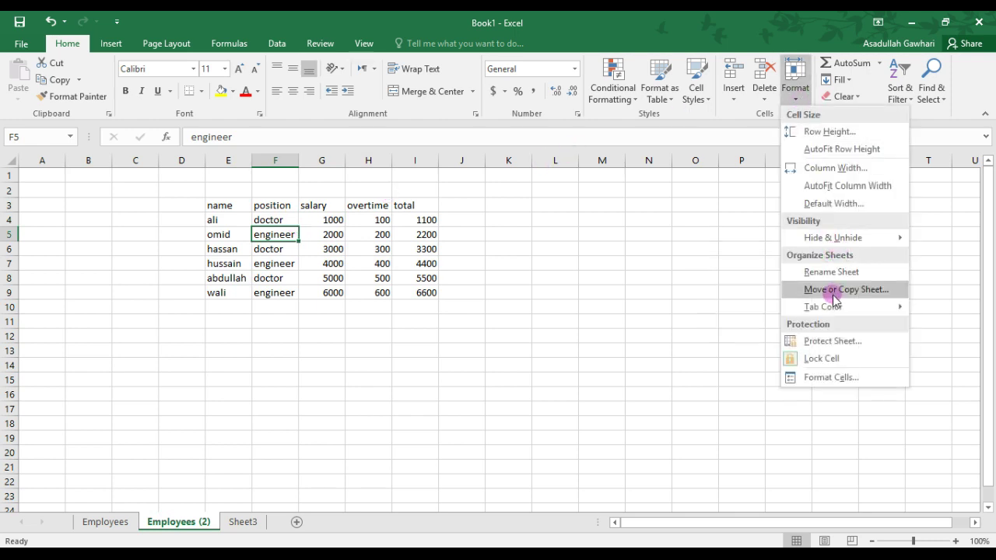
mouse_move(827, 309)
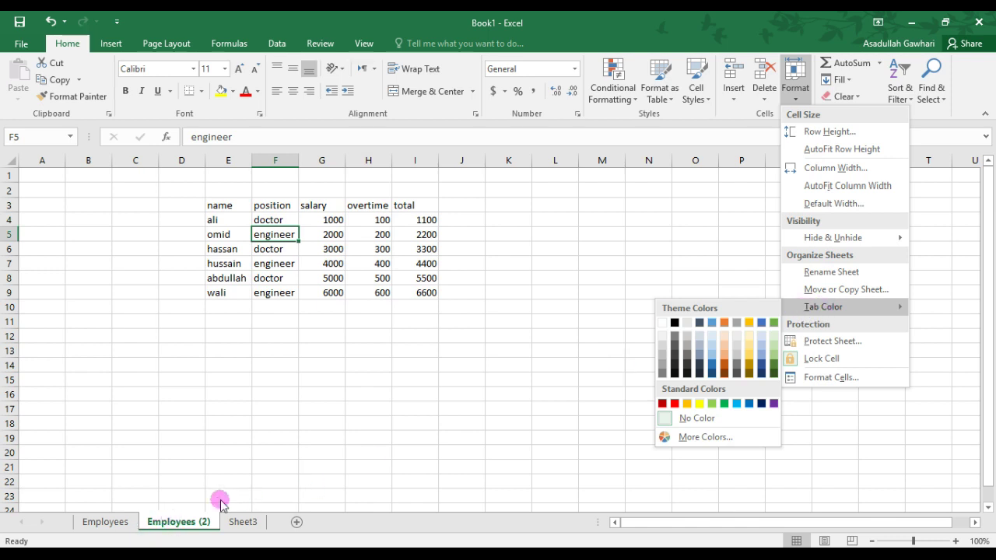
left_click(675, 403)
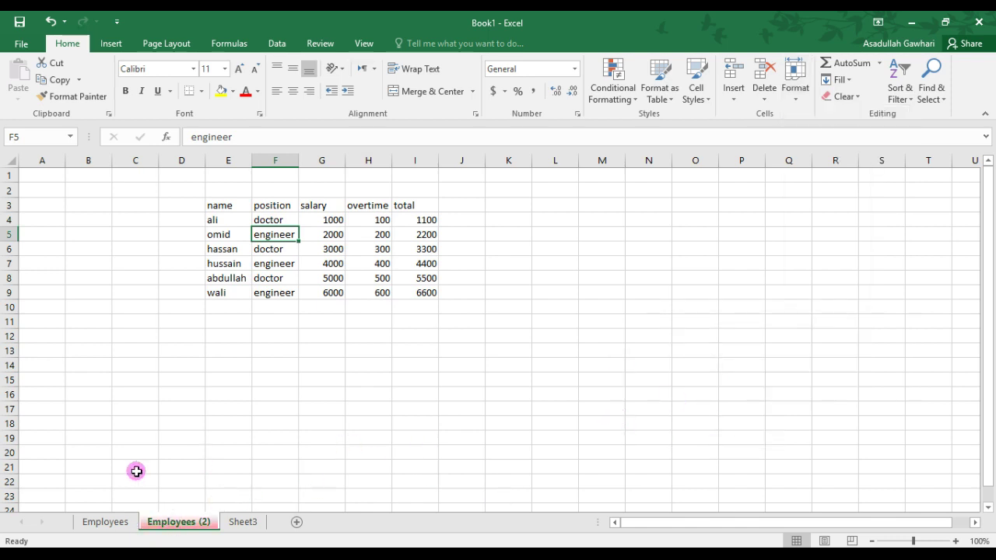
Colour the Employees tab blue and check both sheets
left_click(116, 522)
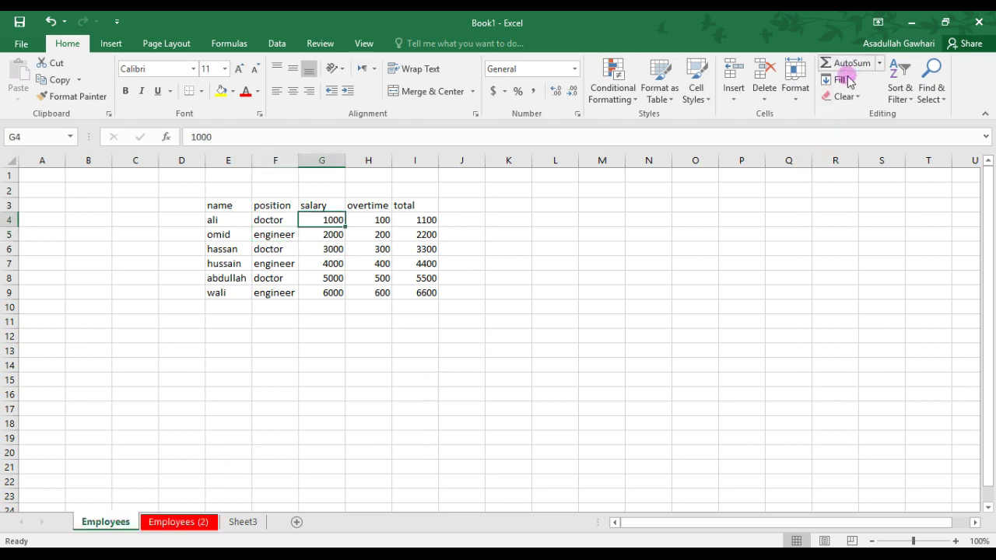
left_click(794, 74)
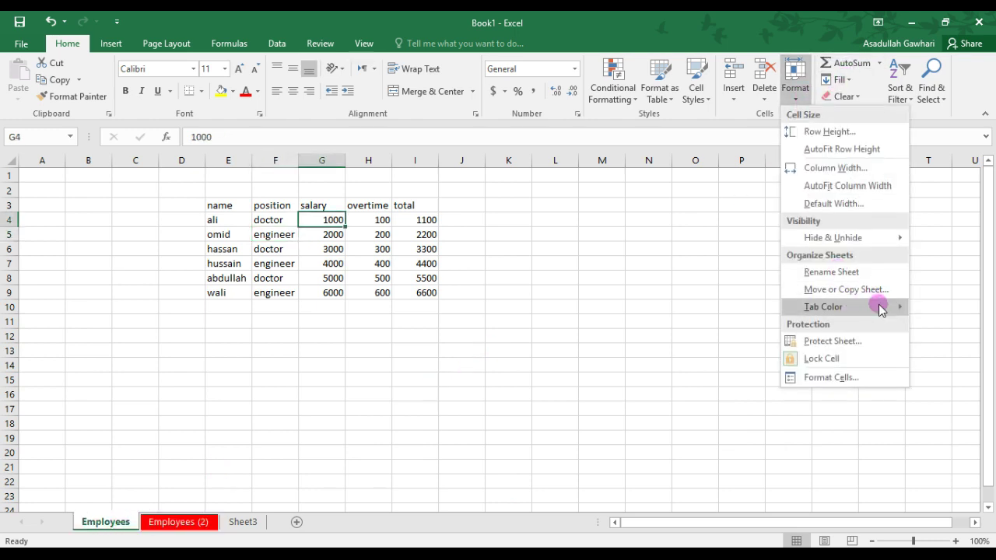
mouse_move(887, 306)
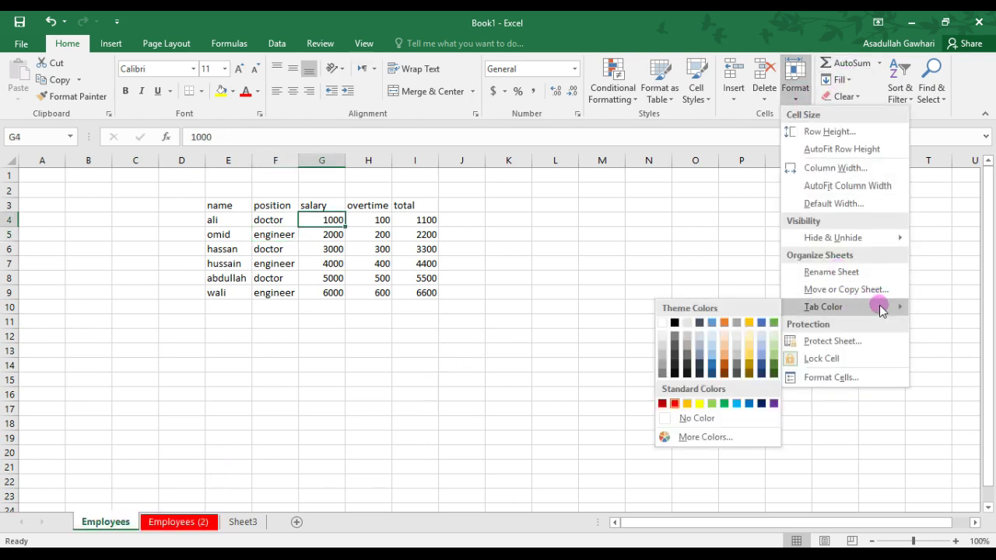
left_click(738, 403)
left_click(186, 527)
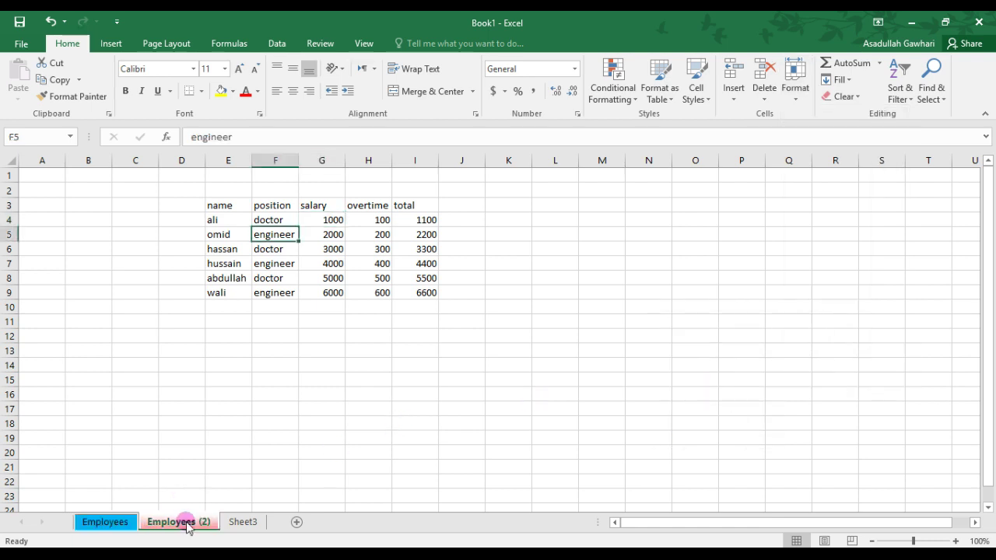
left_click(105, 524)
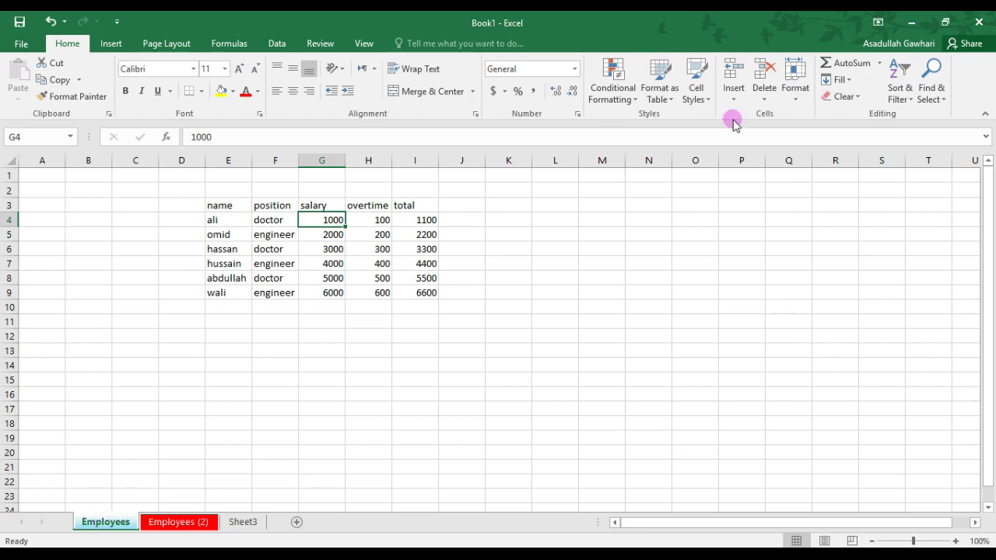
left_click(797, 92)
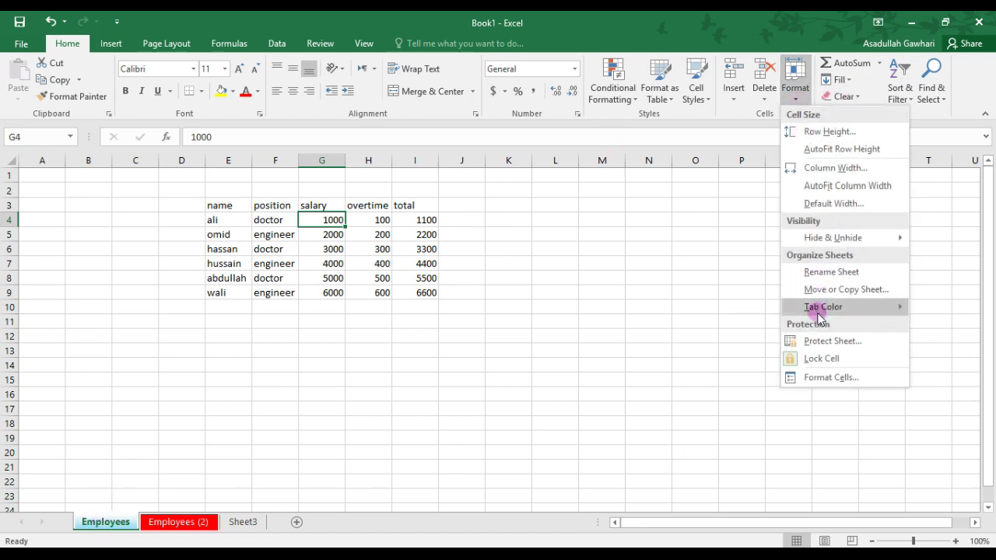
mouse_move(819, 312)
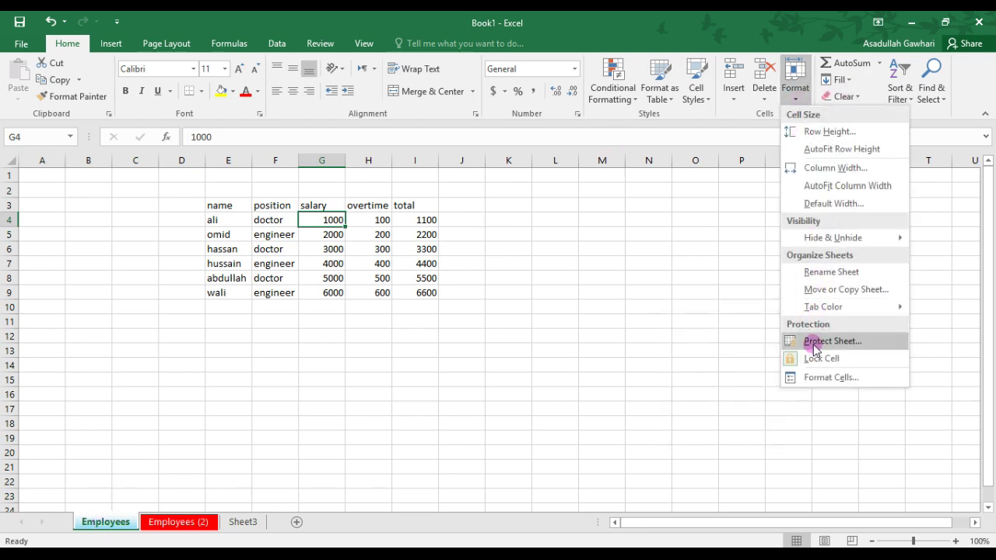
left_click(833, 345)
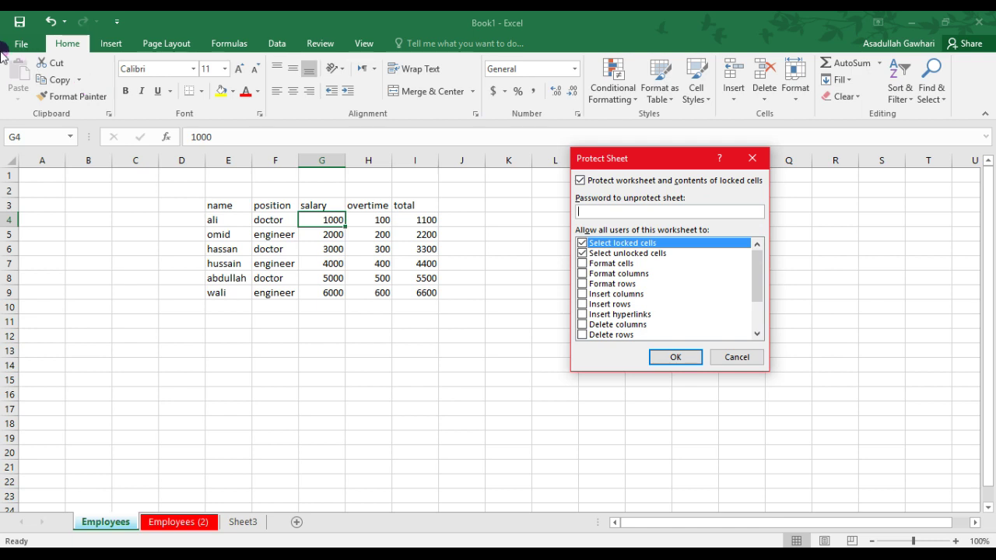
left_click(745, 357)
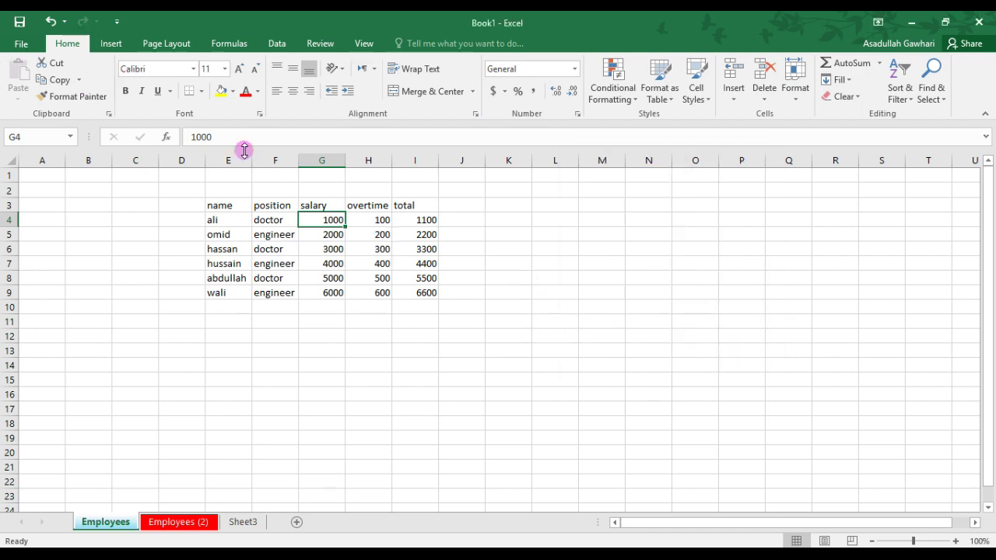
left_click(20, 44)
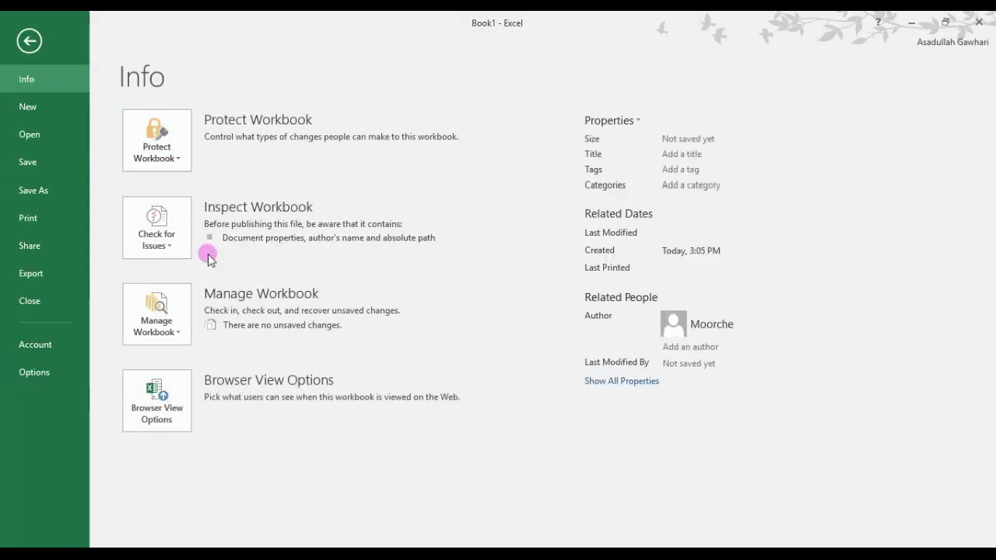
left_click(165, 156)
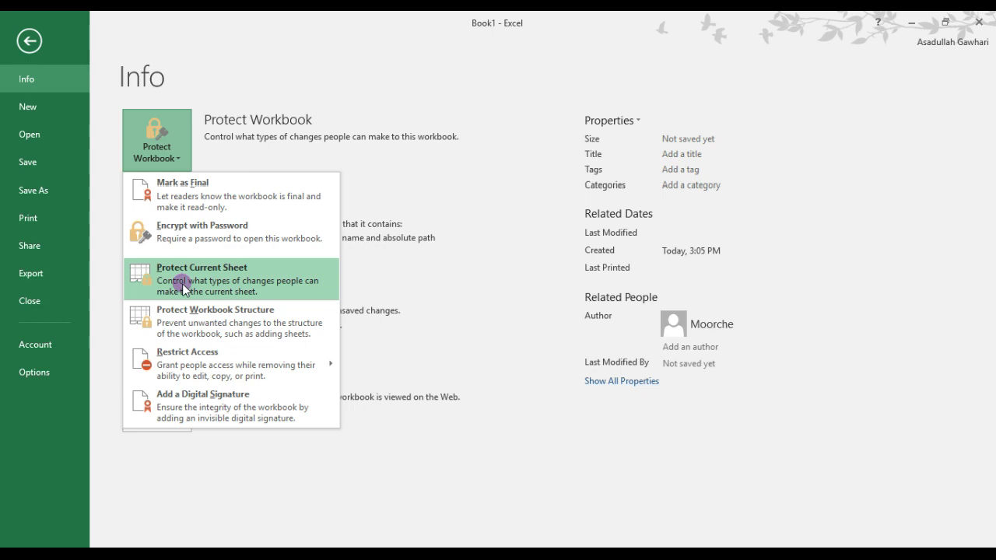
left_click(25, 43)
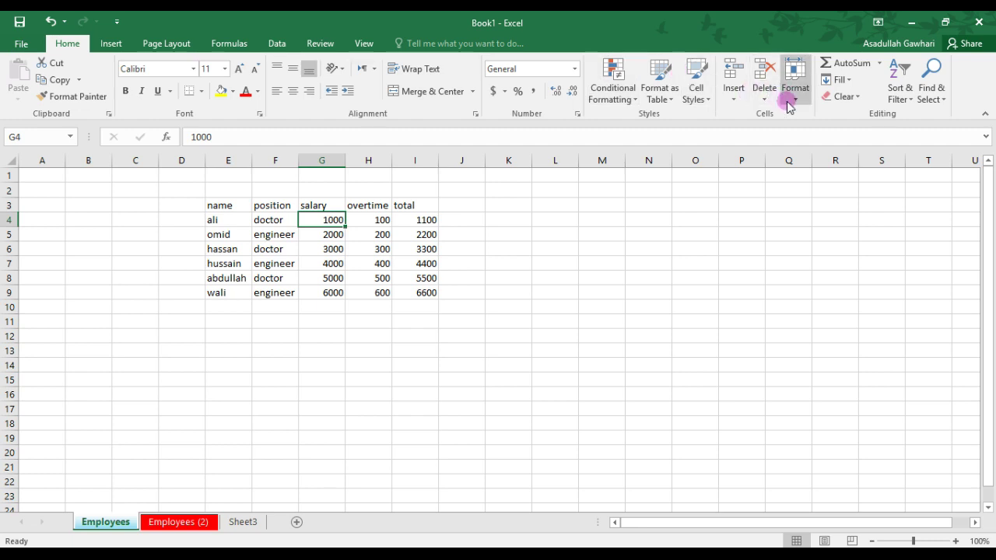
left_click(791, 100)
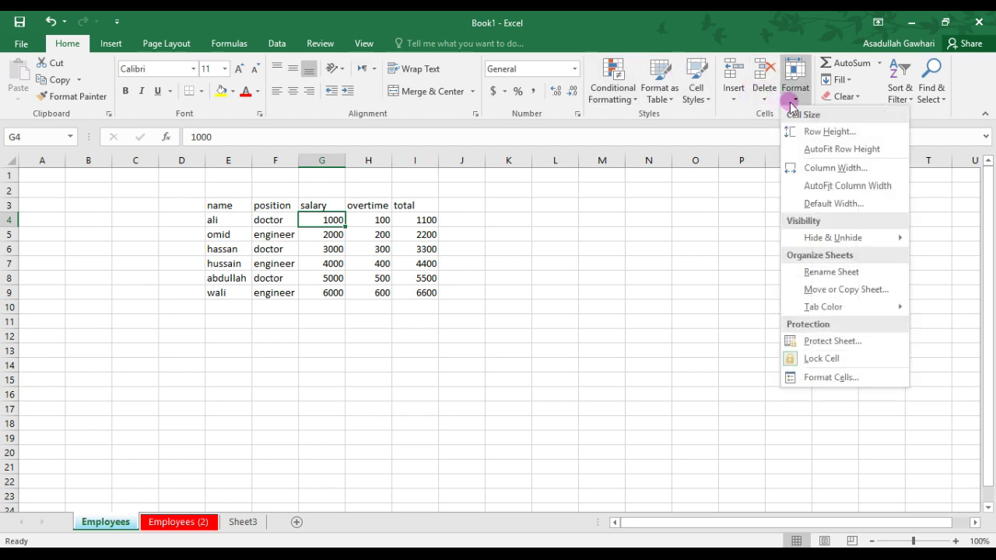
left_click(809, 358)
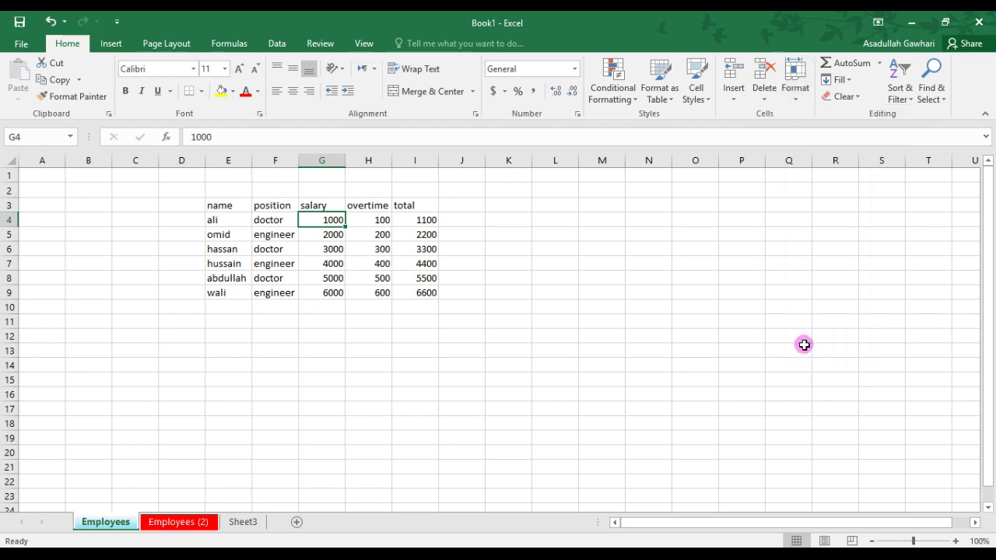
left_click(793, 103)
left_click(791, 358)
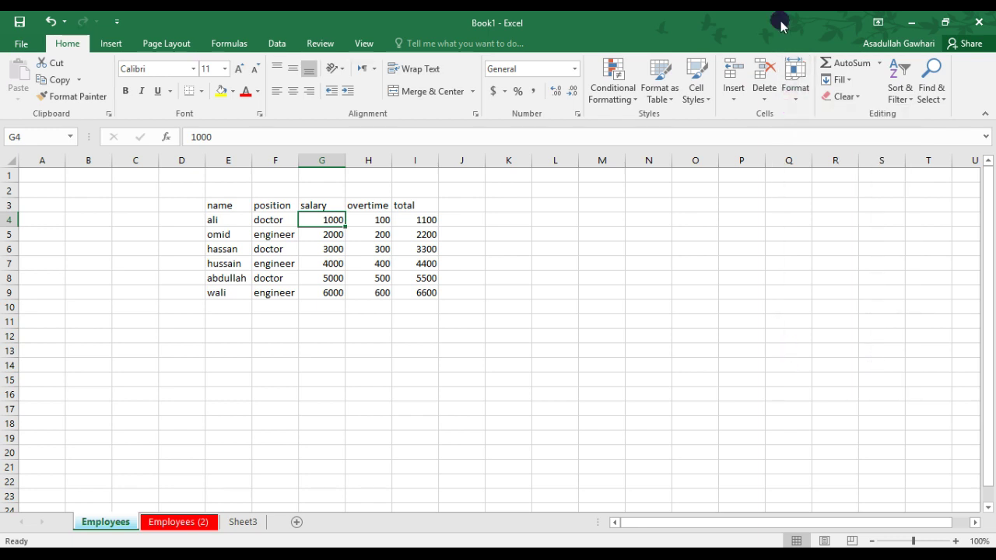
left_click(797, 109)
left_click(821, 340)
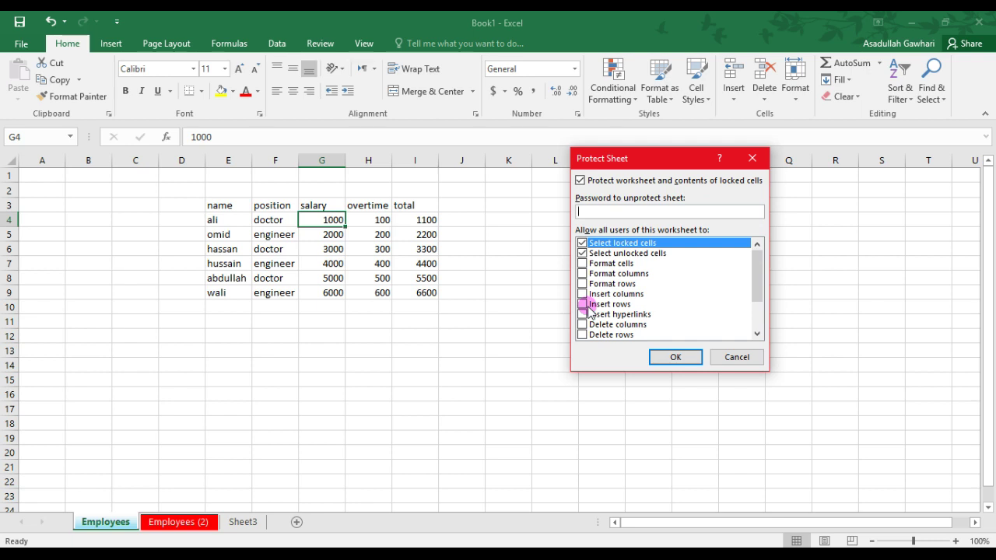
left_click(737, 357)
left_click(796, 97)
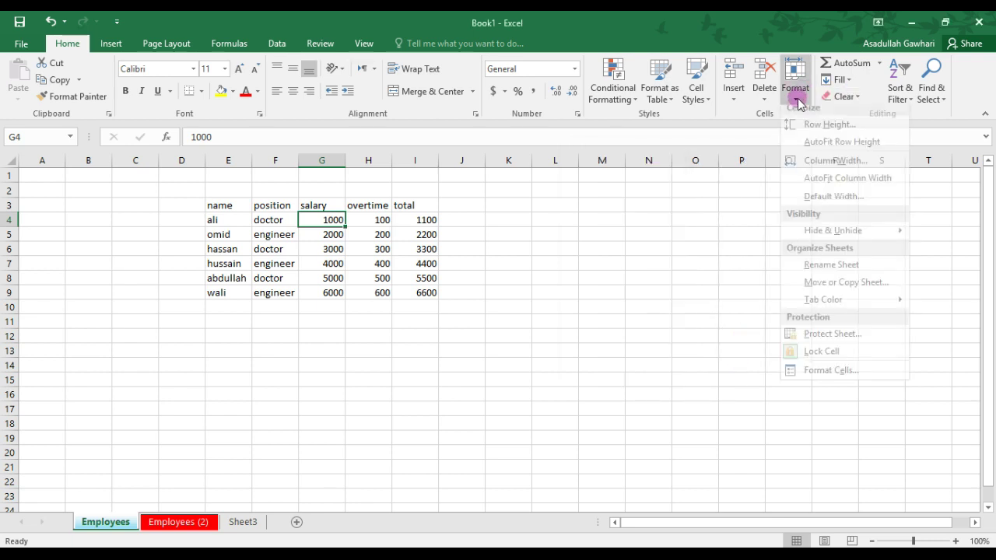
left_click(796, 97)
left_click(795, 97)
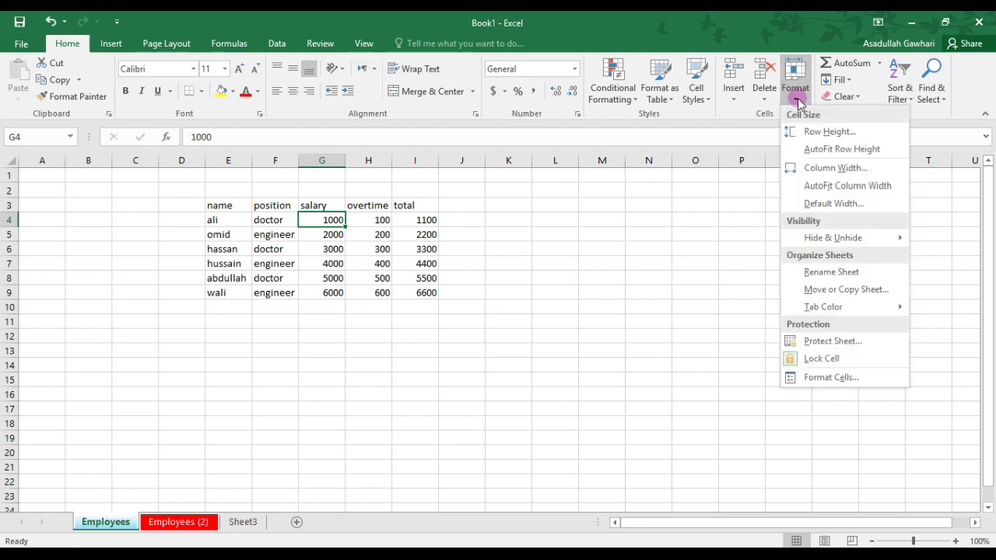
left_click(798, 101)
left_click(407, 309)
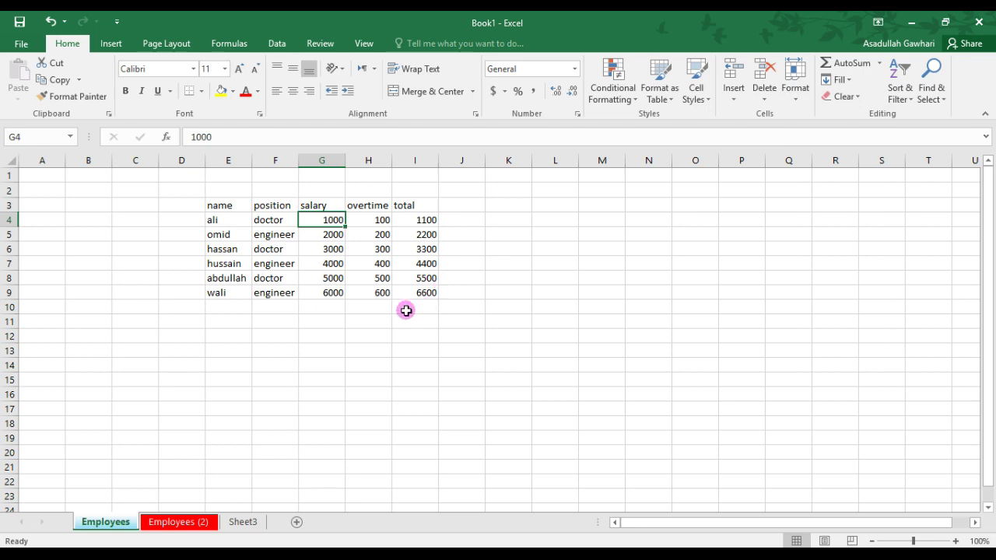
Try Sum (23100) and Average (3850) of the total column in I10, clearing each
left_click(882, 69)
left_click(855, 77)
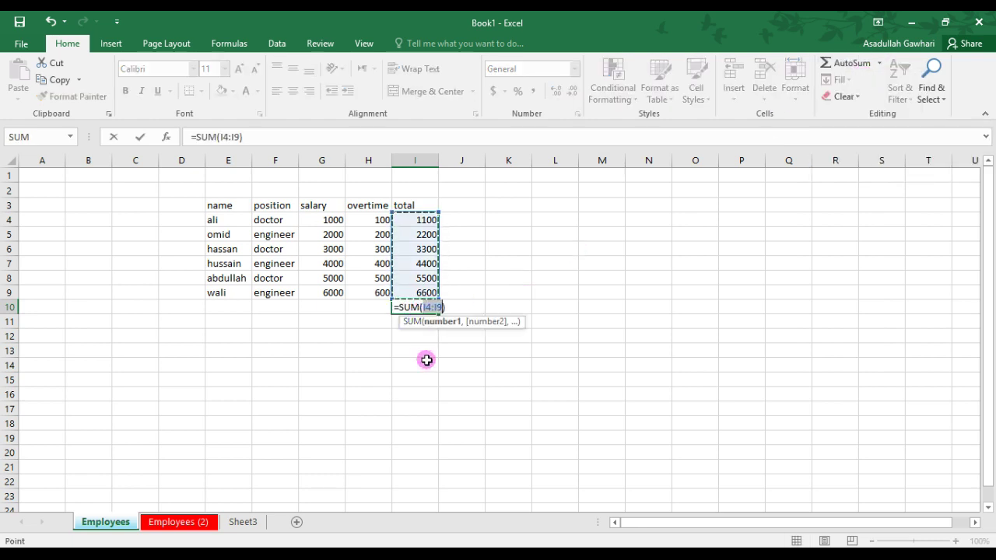
key("Return")
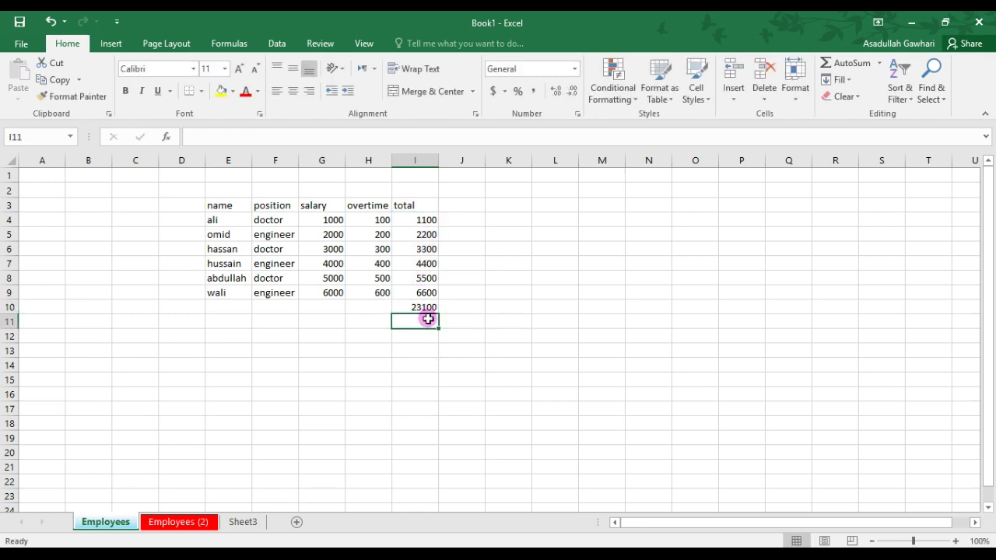
key("ctrl+z")
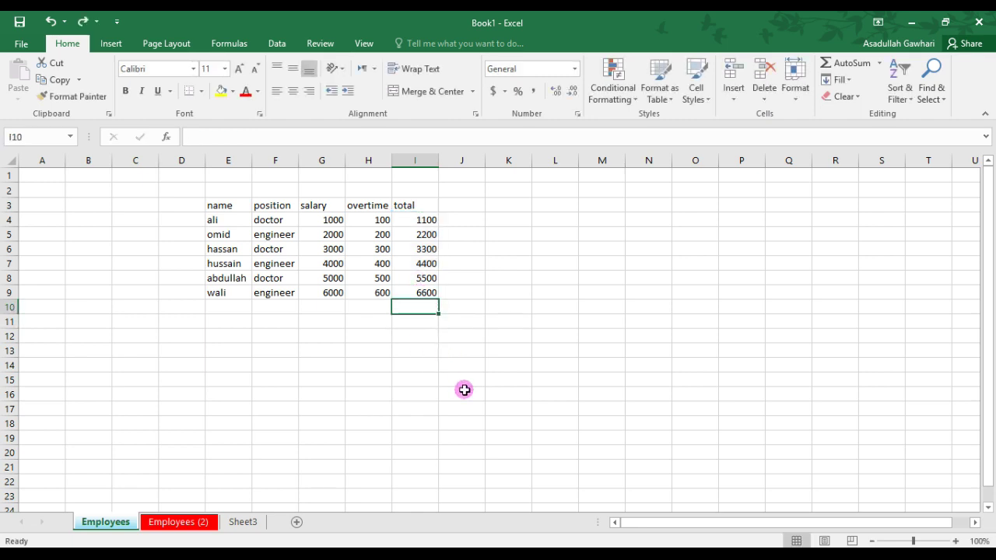
left_click(879, 63)
left_click(857, 101)
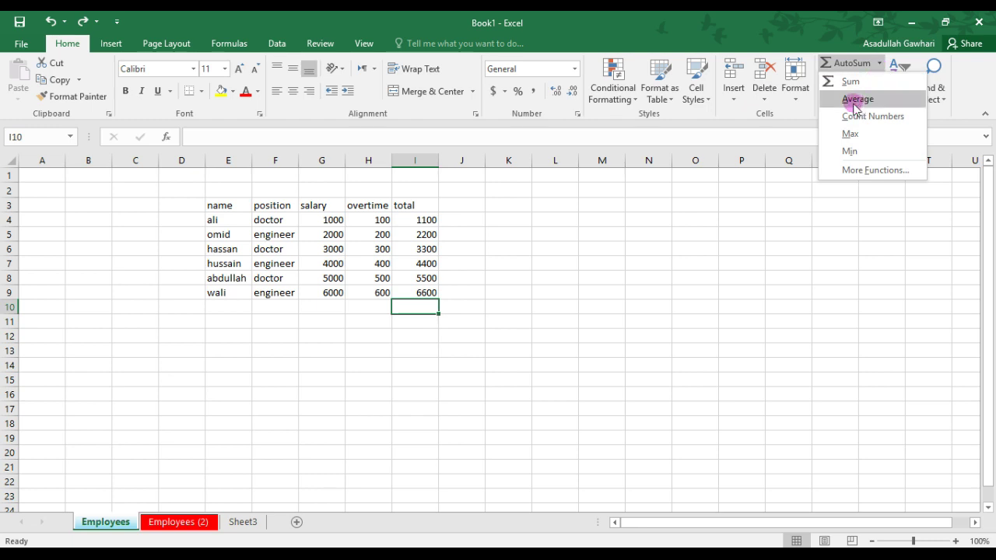
key("Return")
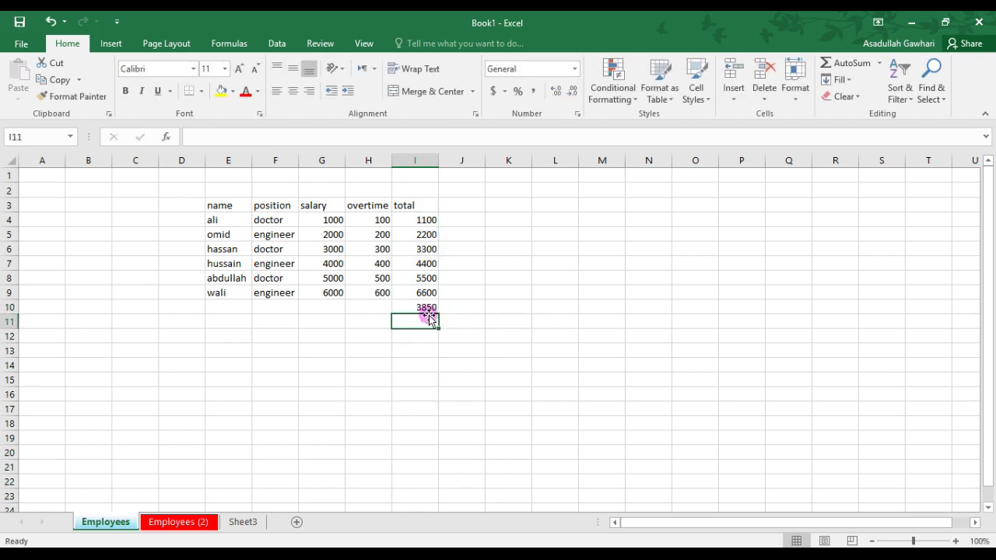
left_click(429, 307)
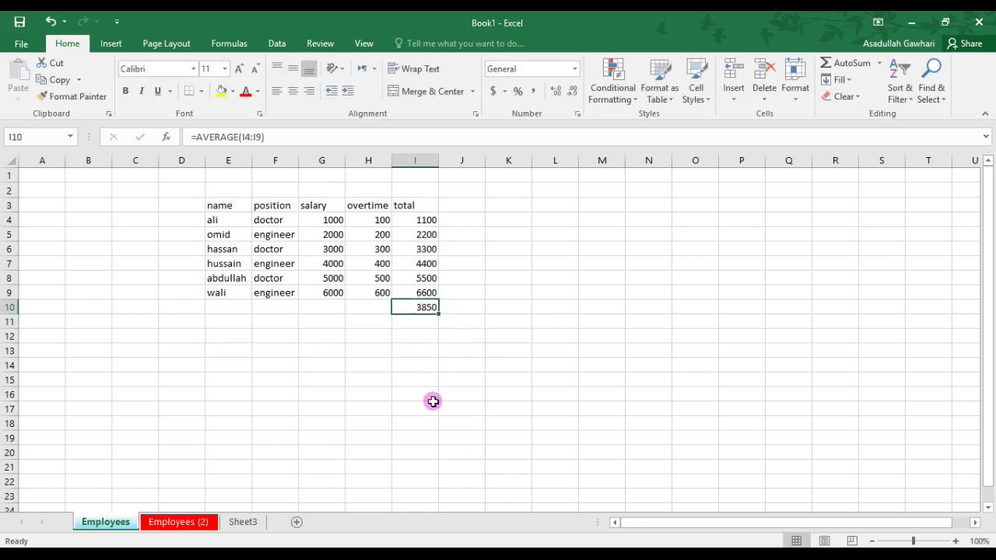
key("Delete")
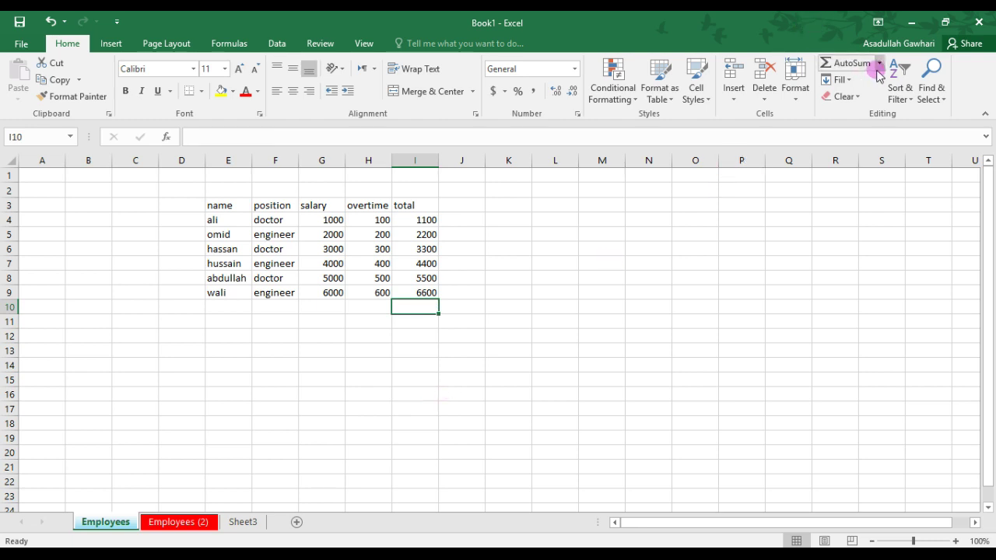
Try Count (6) and Max (6600) in I10, undoing the maximum
left_click(879, 63)
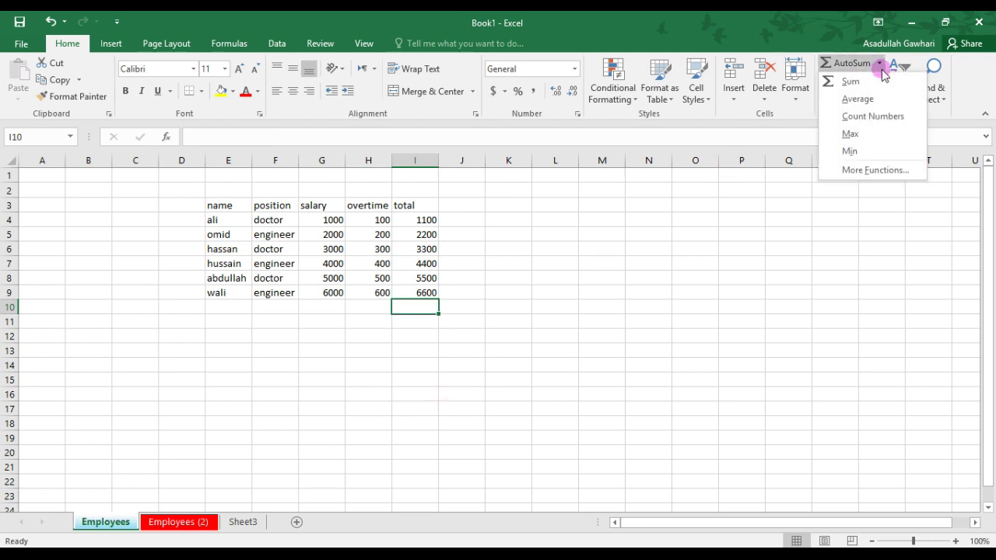
left_click(867, 125)
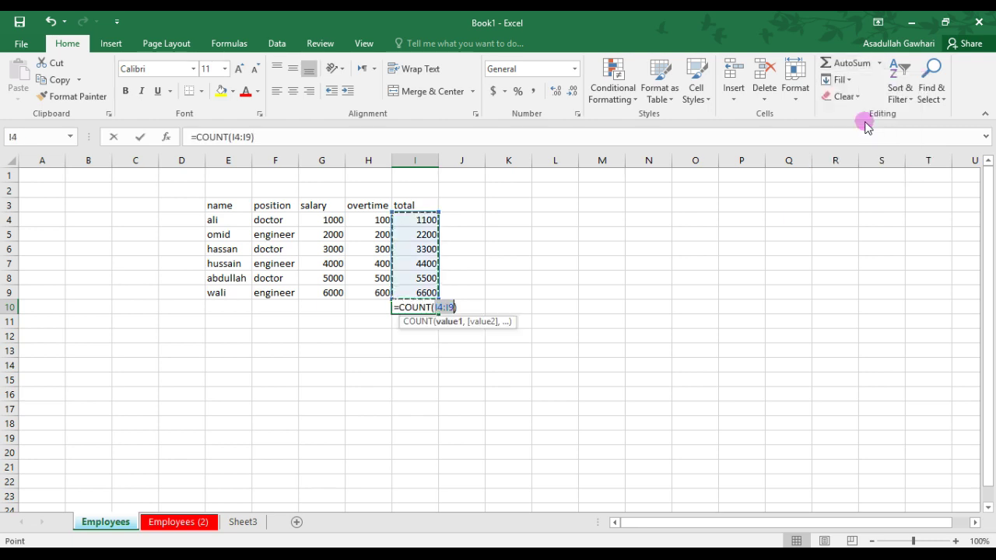
key("Return")
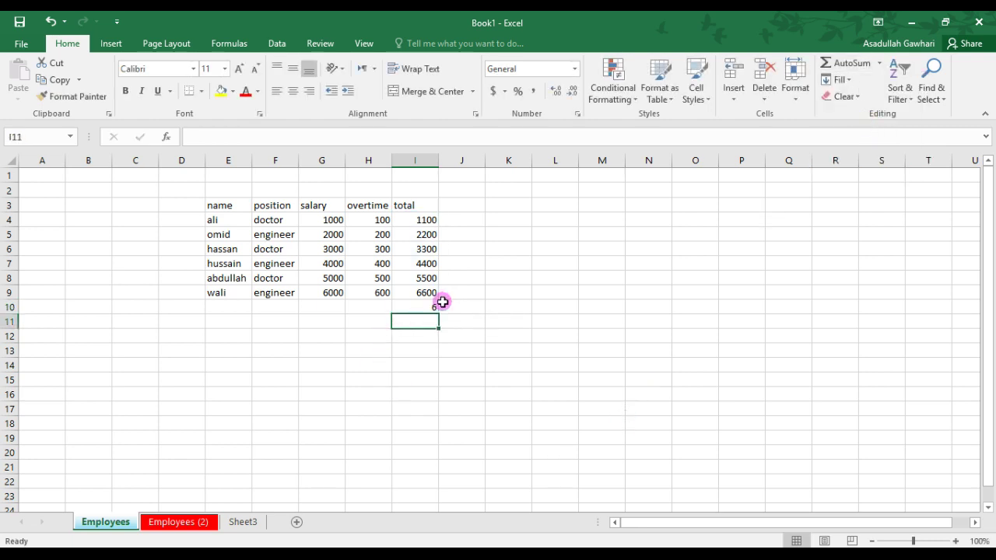
left_click(428, 309)
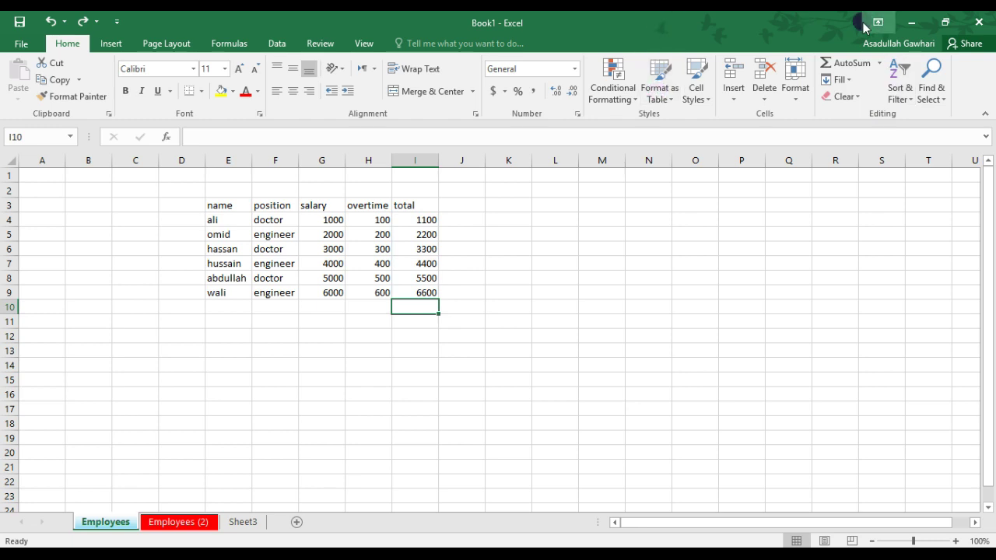
left_click(879, 63)
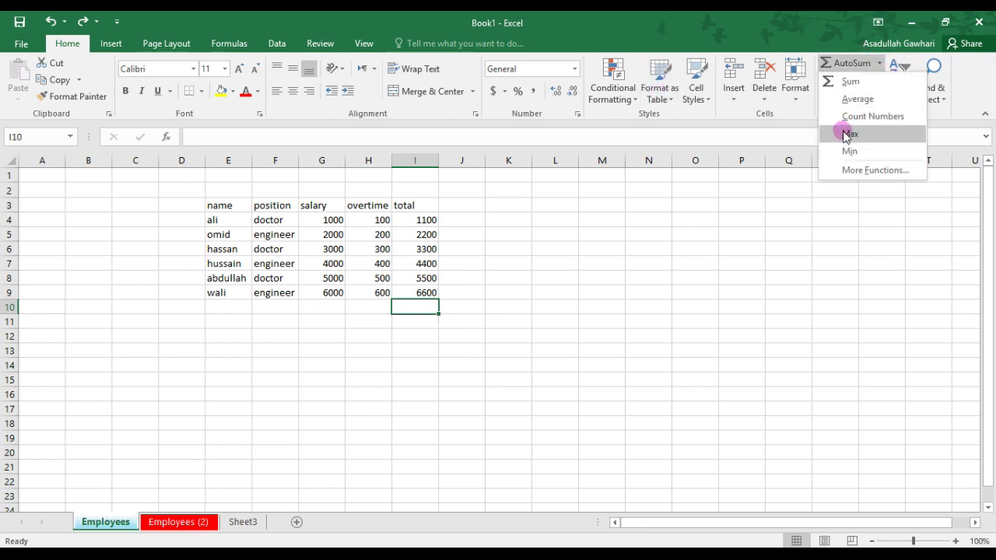
left_click(847, 134)
key("Return")
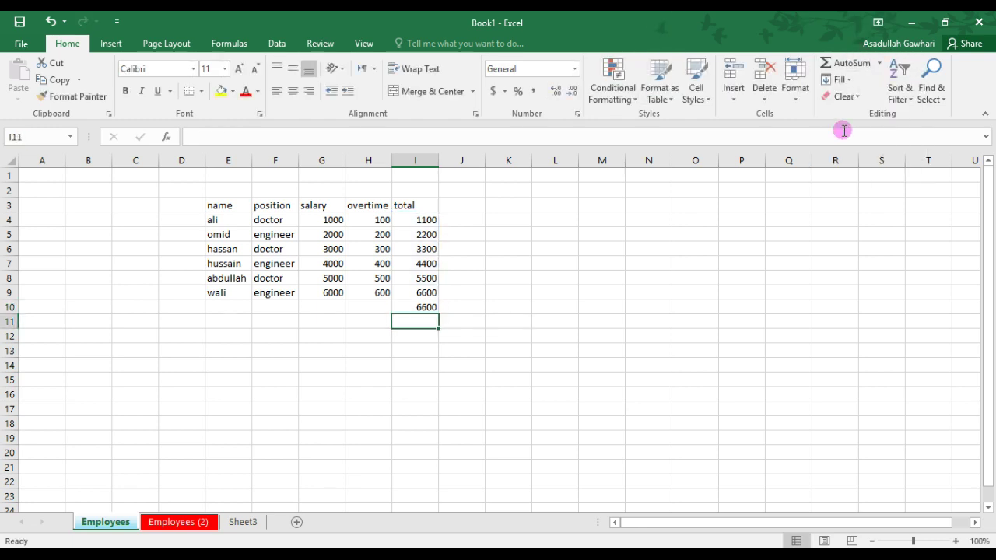
key("ctrl+z")
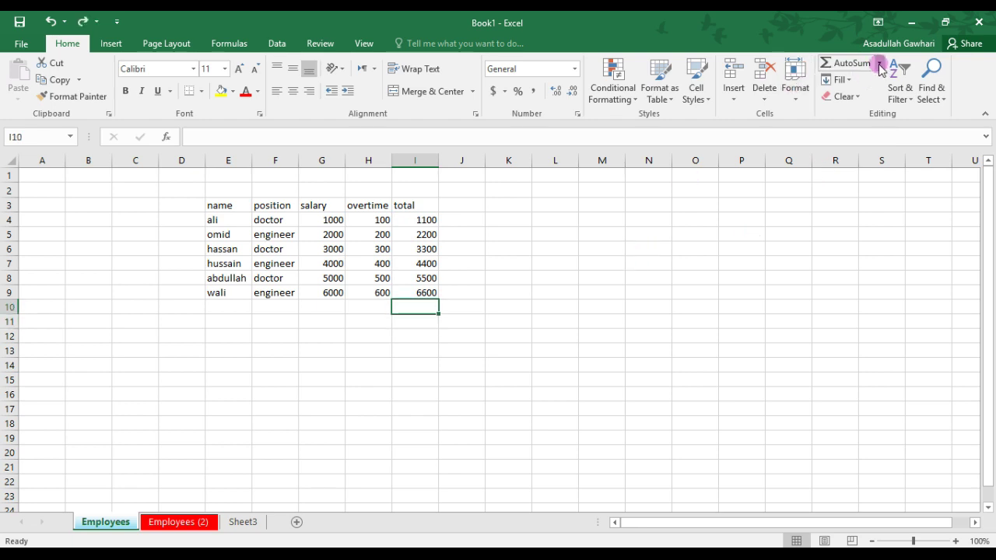
Try Min (1100) in I10 and undo it, then cancel the More Functions dialog
left_click(879, 63)
left_click(850, 151)
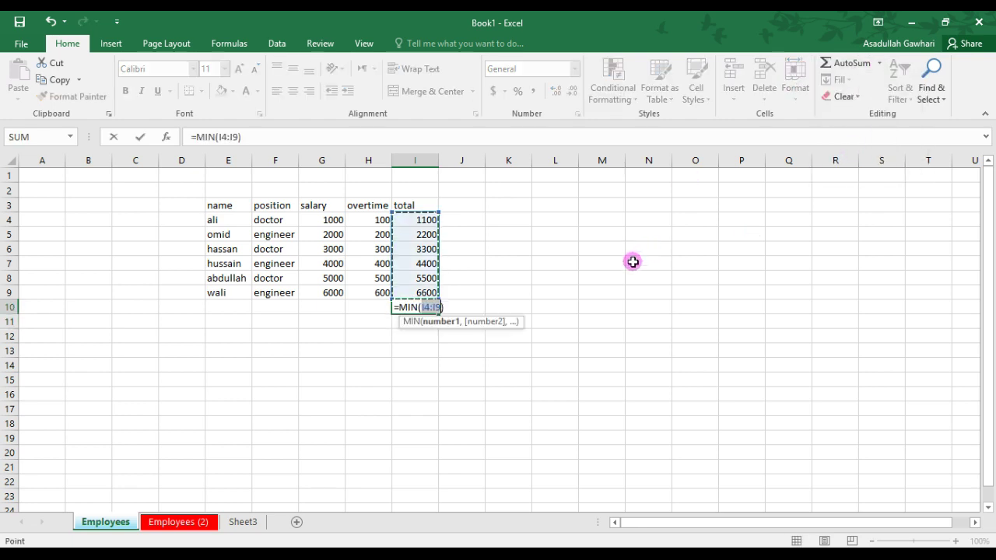
key("Return")
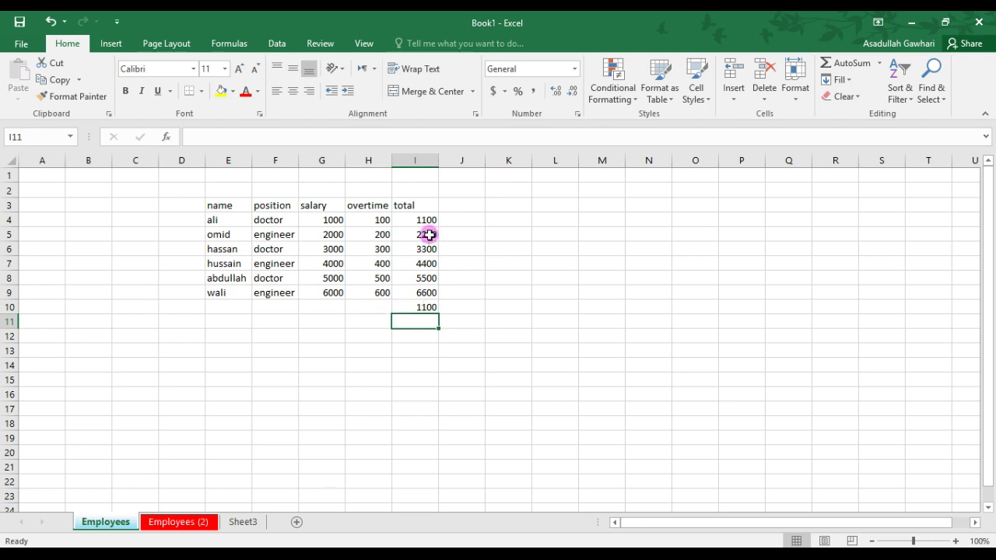
left_click(421, 223)
key("ctrl+z")
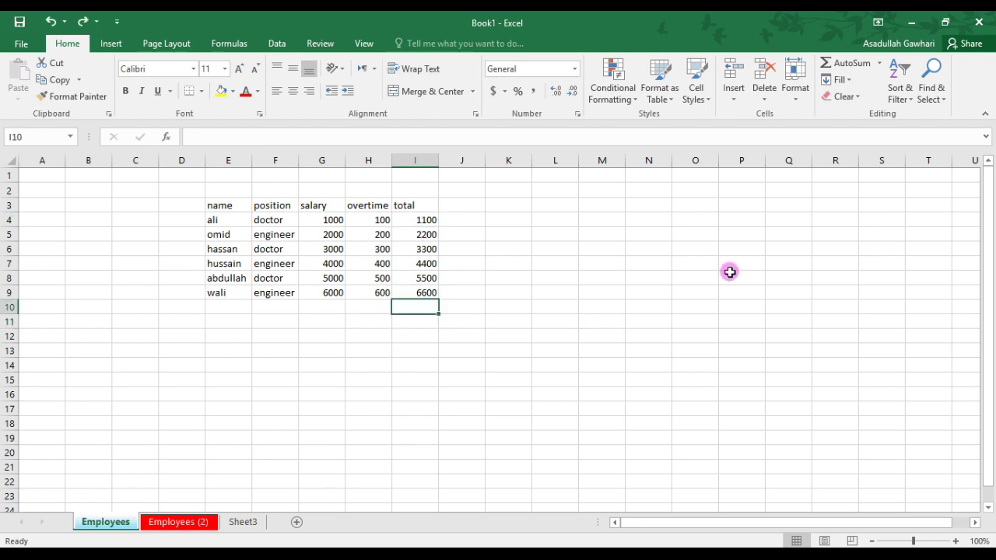
left_click(879, 63)
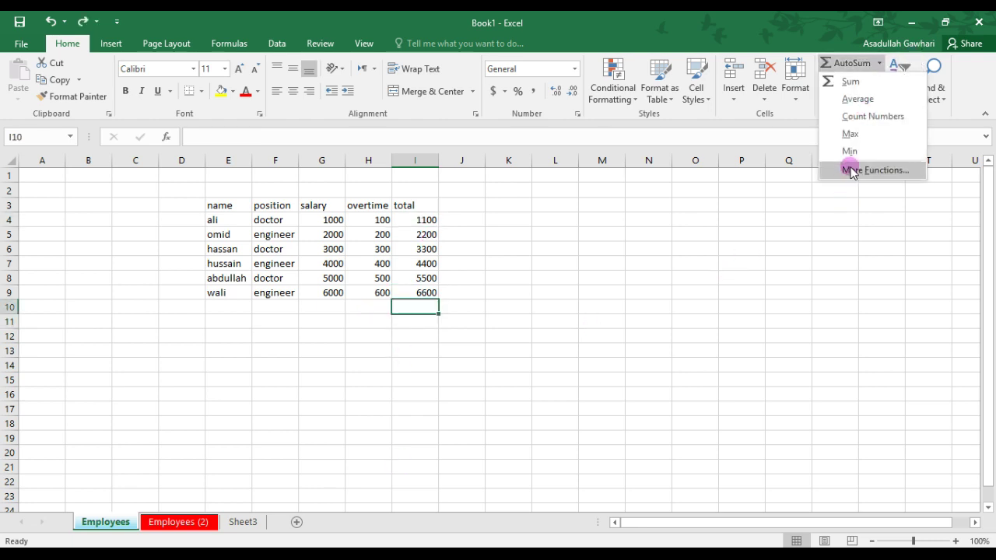
left_click(855, 170)
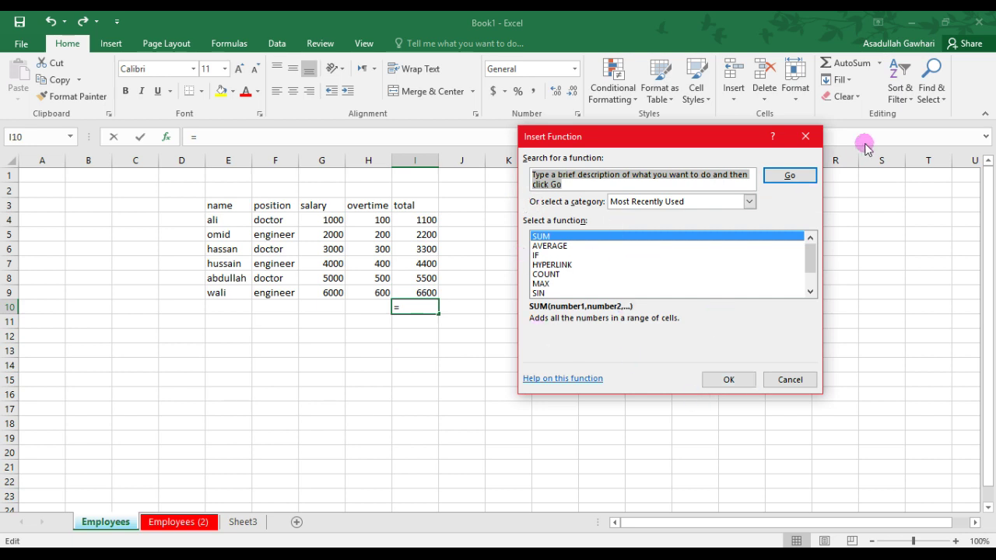
left_click(785, 379)
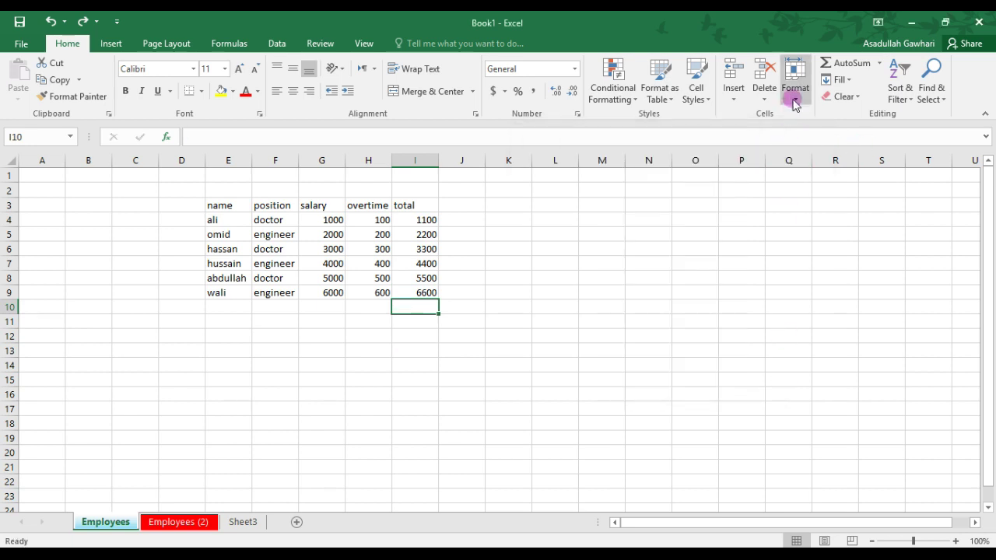
On Sheet3, enter 'ali' in cell H8
left_click(851, 82)
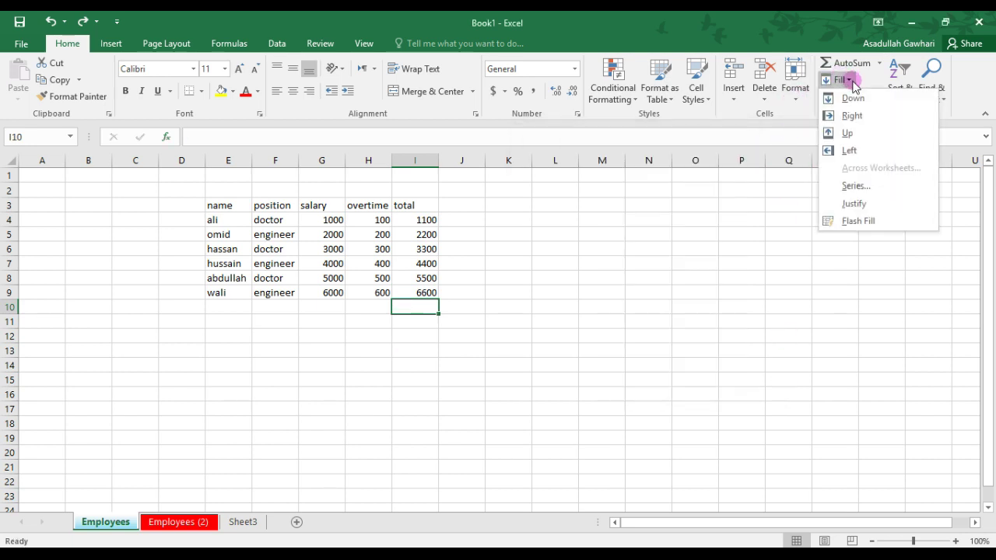
left_click(852, 82)
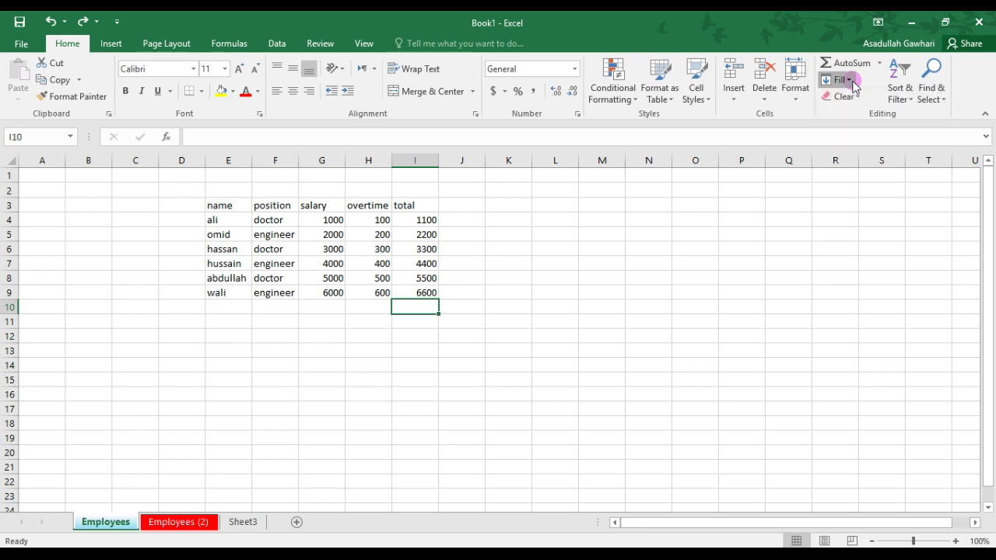
left_click(237, 522)
left_click(384, 284)
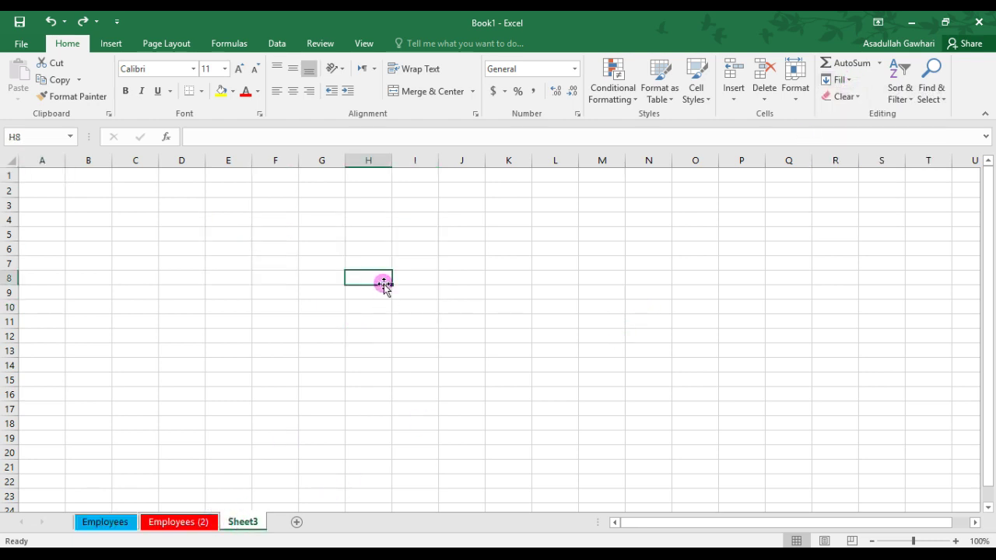
type("ali")
key("Return")
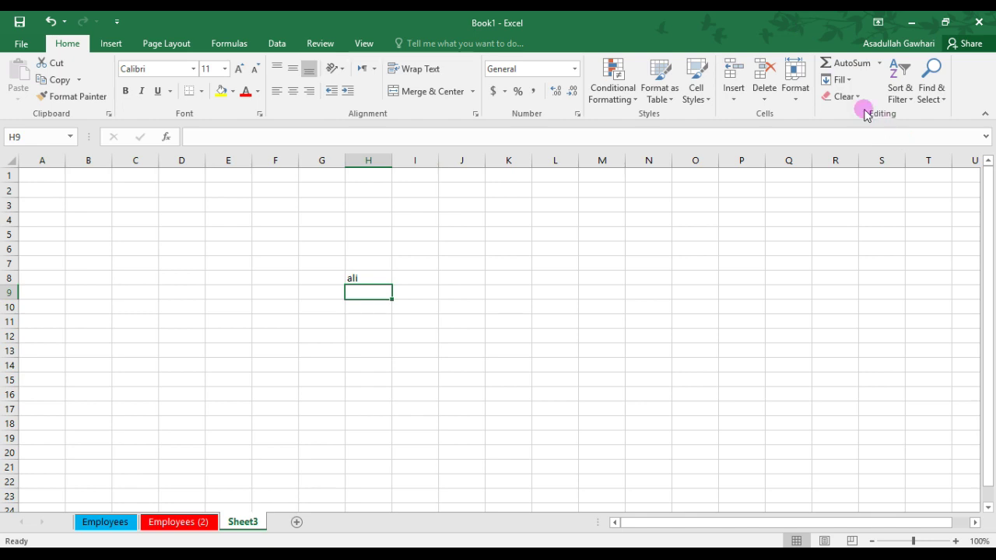
Fill 'ali' down from H8 through H21
left_click(840, 80)
left_click(840, 80)
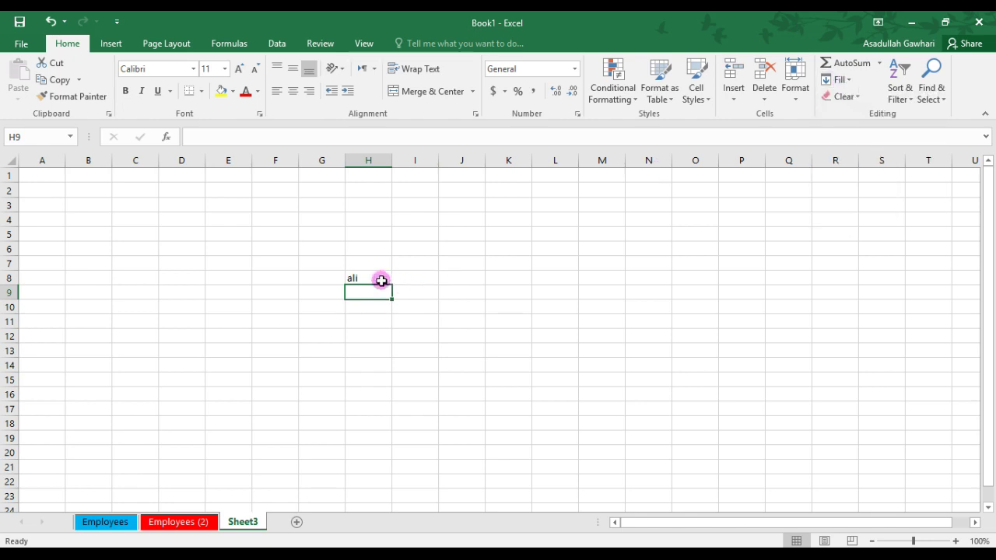
left_click_drag(373, 280, 362, 469)
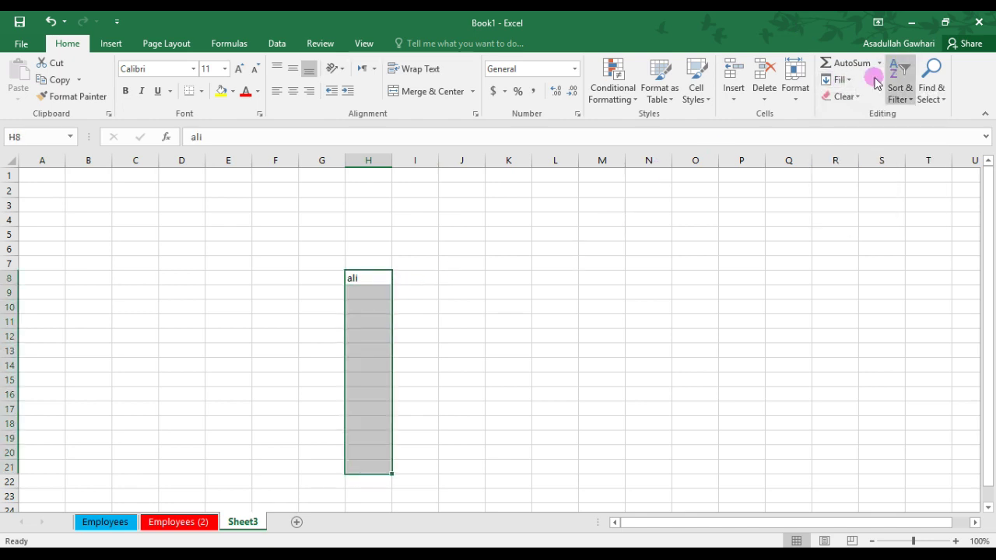
left_click(852, 83)
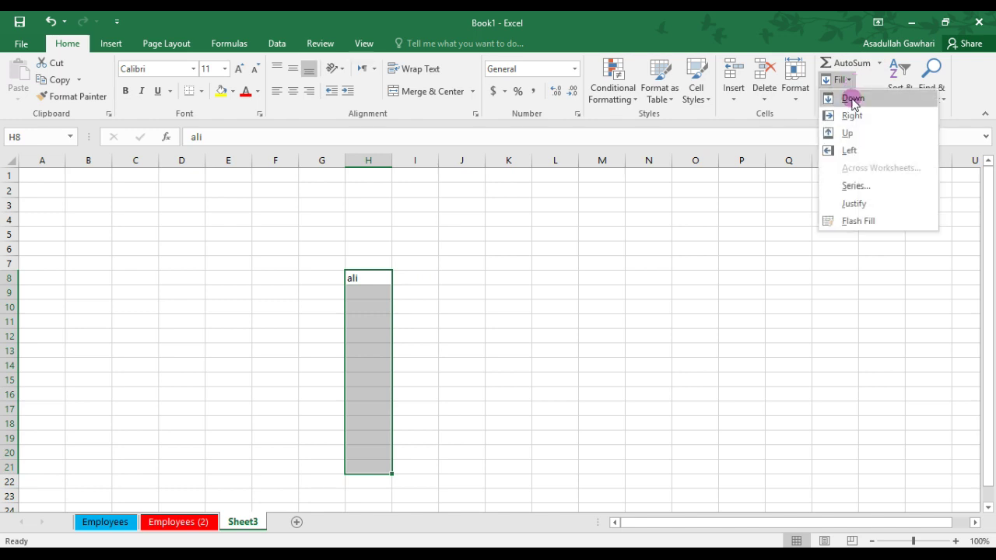
left_click(854, 101)
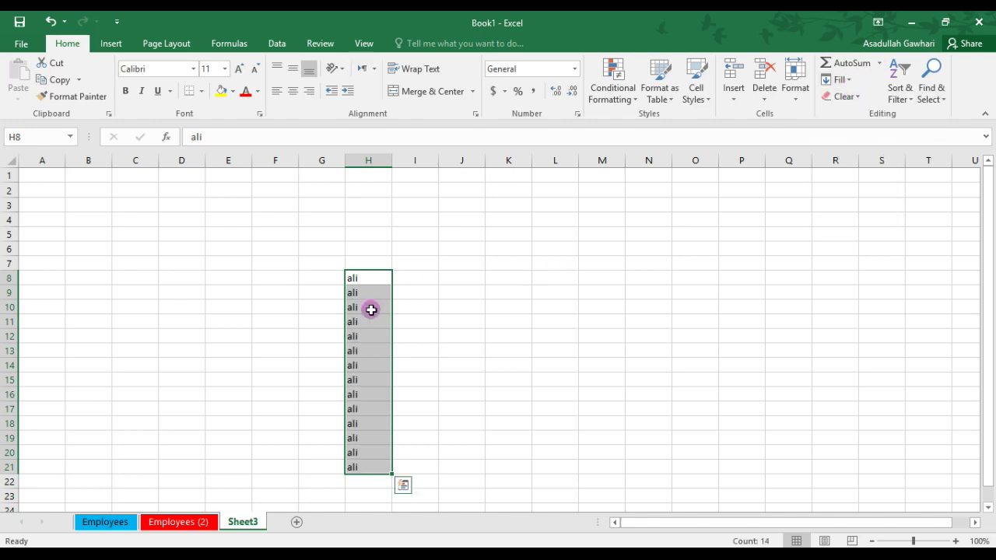
Fill 'ali' right across H10:P10, up L10:L2, and left across L6:E6
left_click_drag(372, 306, 734, 306)
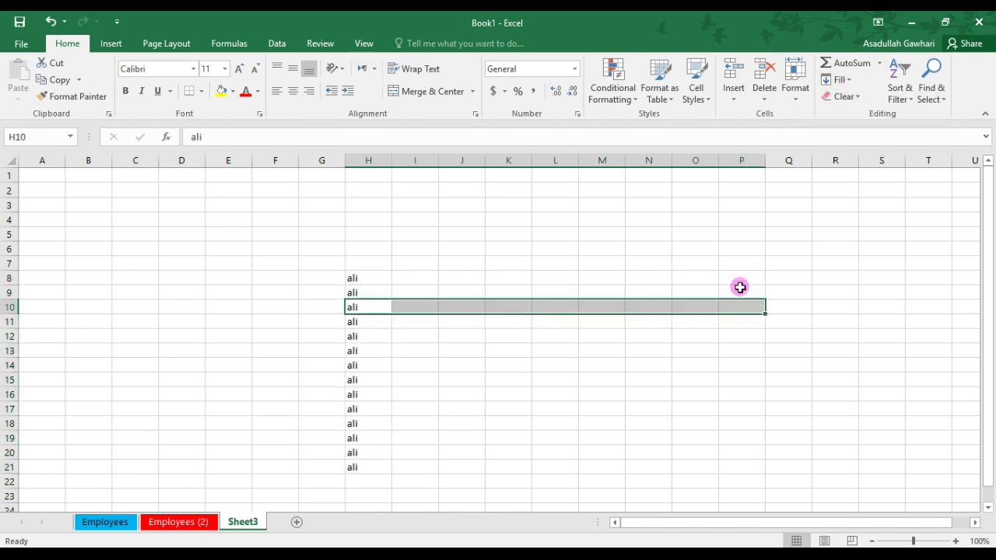
left_click(840, 80)
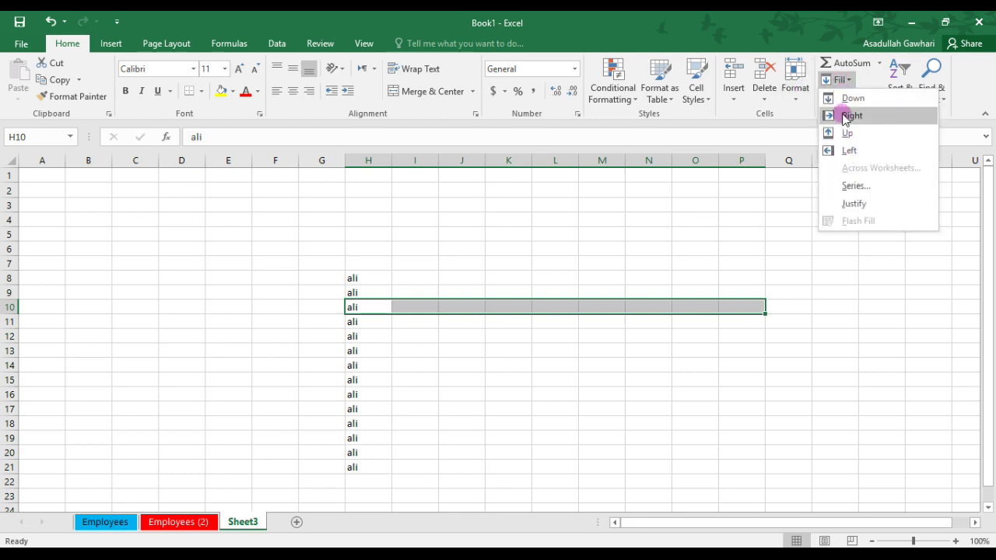
left_click(841, 115)
left_click_drag(545, 308, 554, 190)
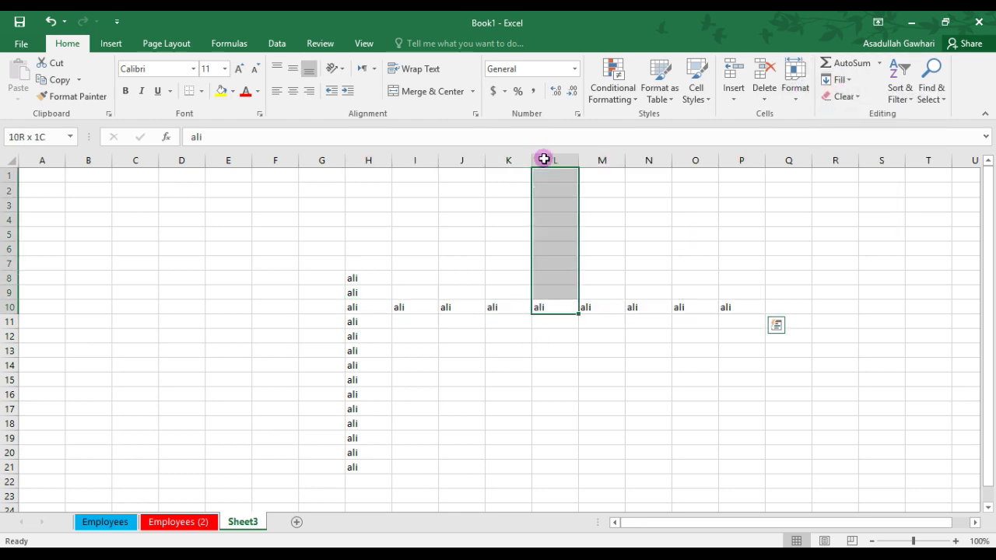
left_click(839, 80)
left_click(848, 134)
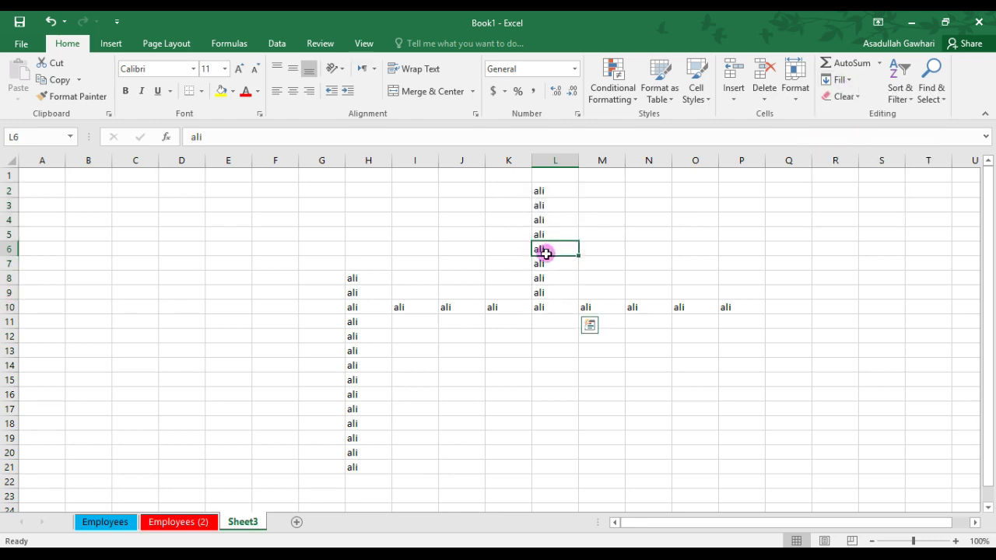
left_click_drag(548, 251, 220, 251)
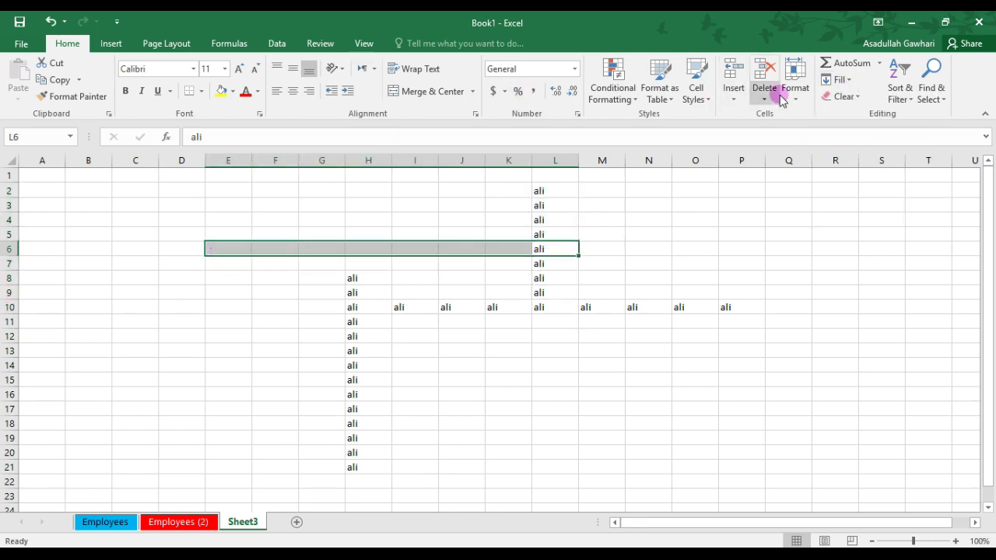
left_click(848, 80)
left_click(848, 150)
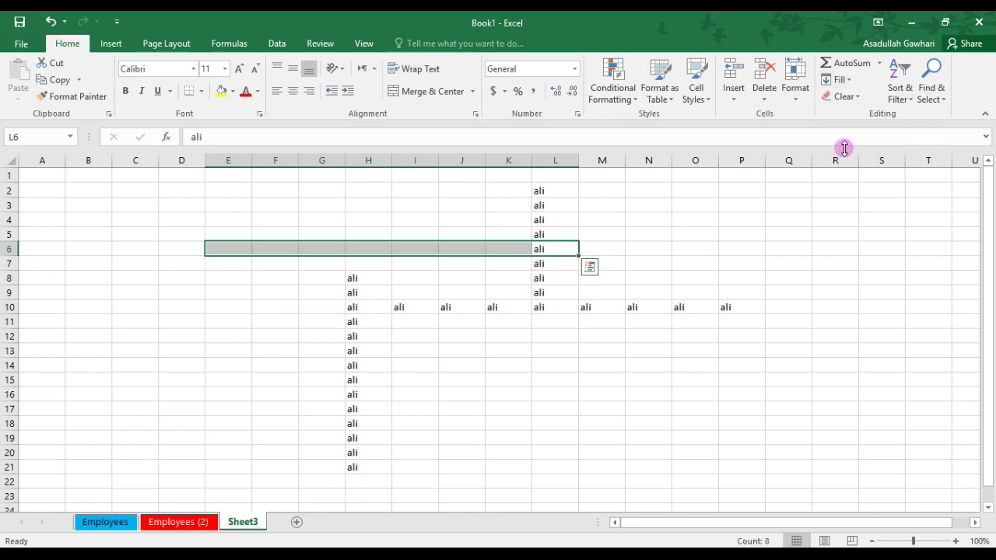
Add Sheet5, select E3:I9 on Employees, group both sheets, and open Fill Across Worksheets
left_click(294, 523)
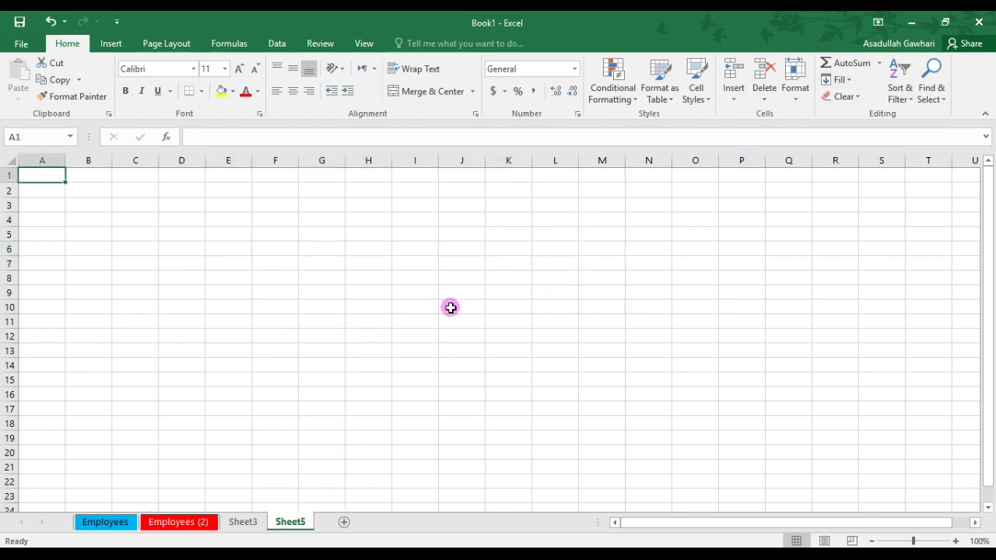
left_click(847, 80)
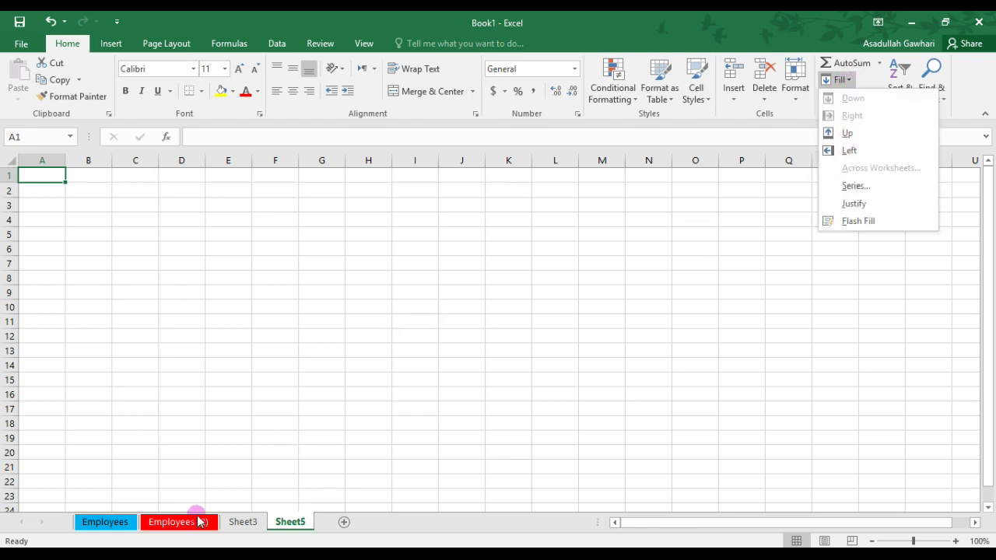
left_click(123, 525)
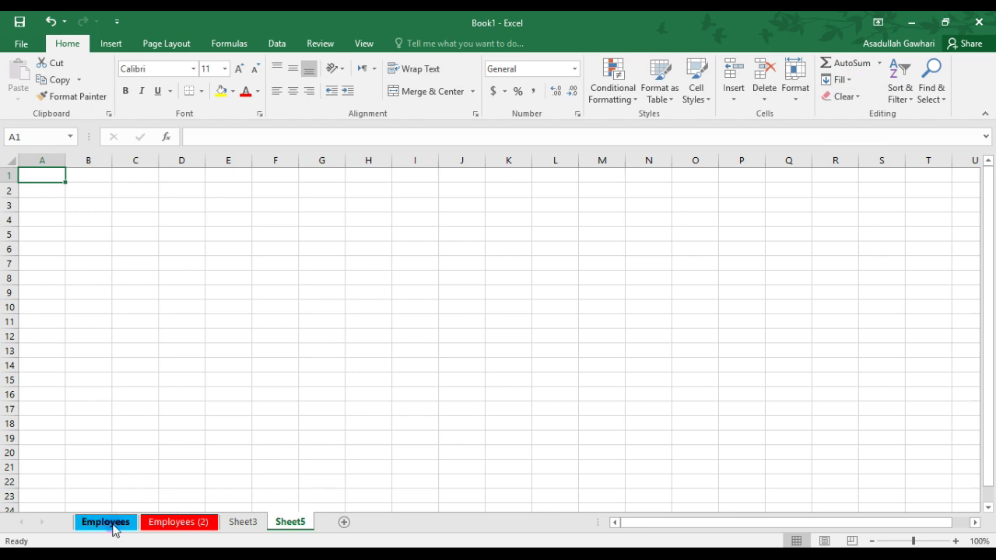
left_click(115, 524)
left_click_drag(222, 205, 411, 293)
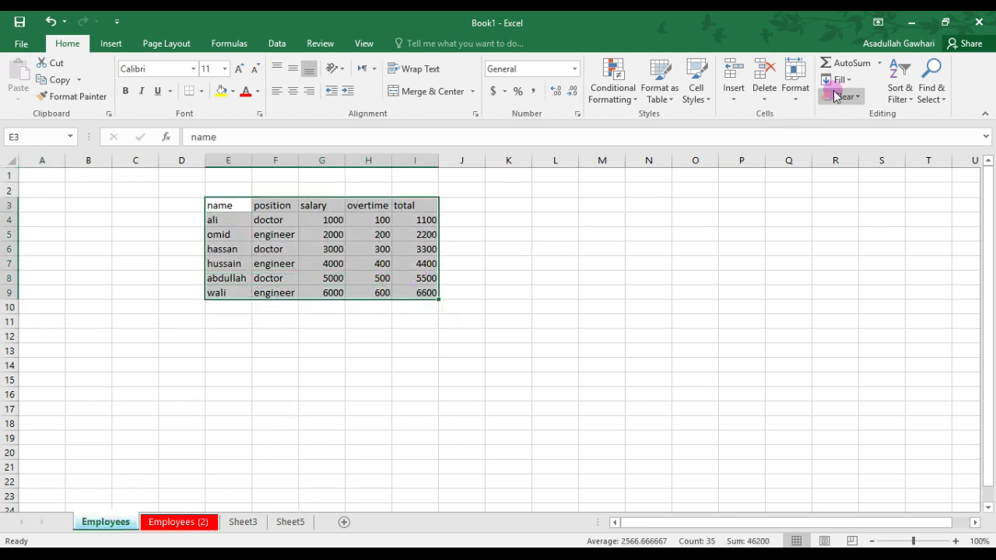
left_click(290, 522, "ctrl")
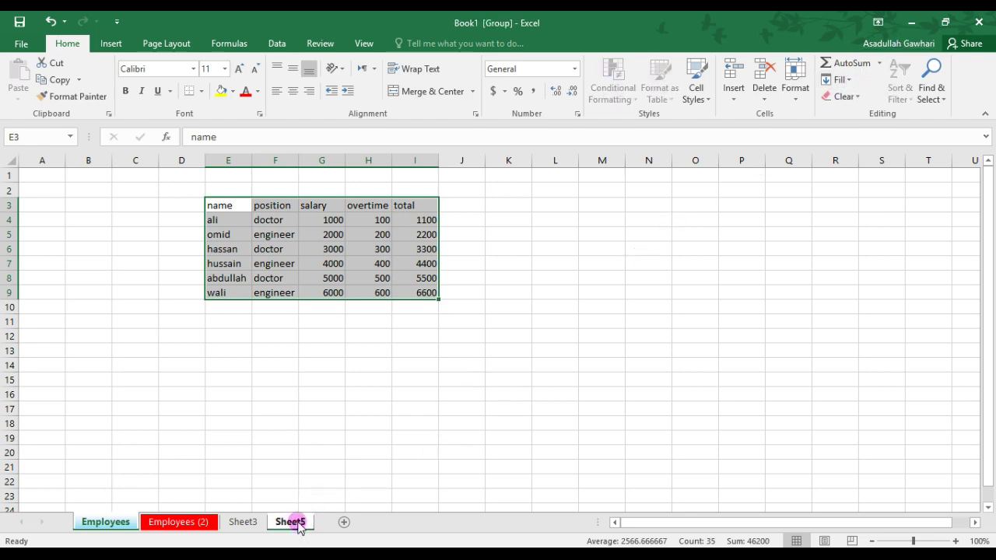
left_click(847, 81)
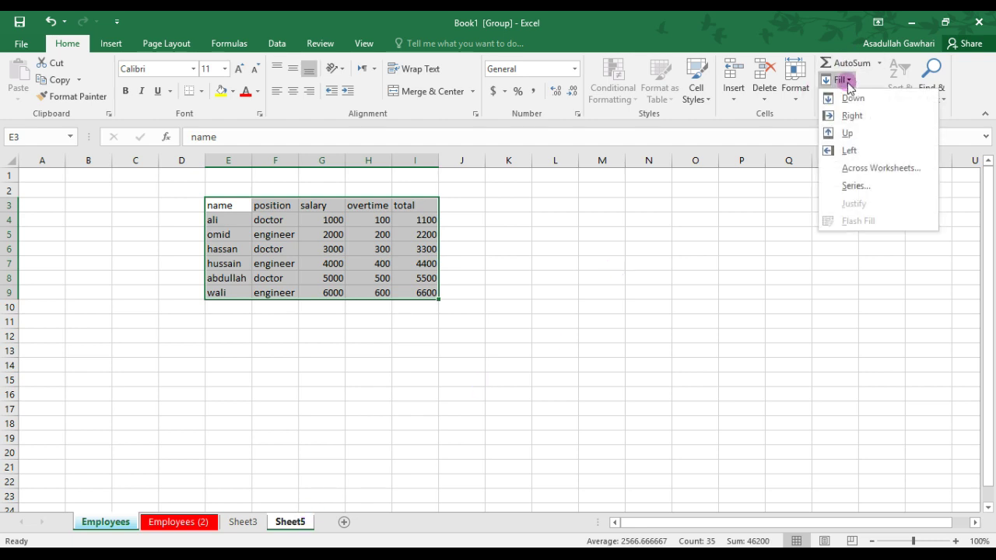
left_click(862, 169)
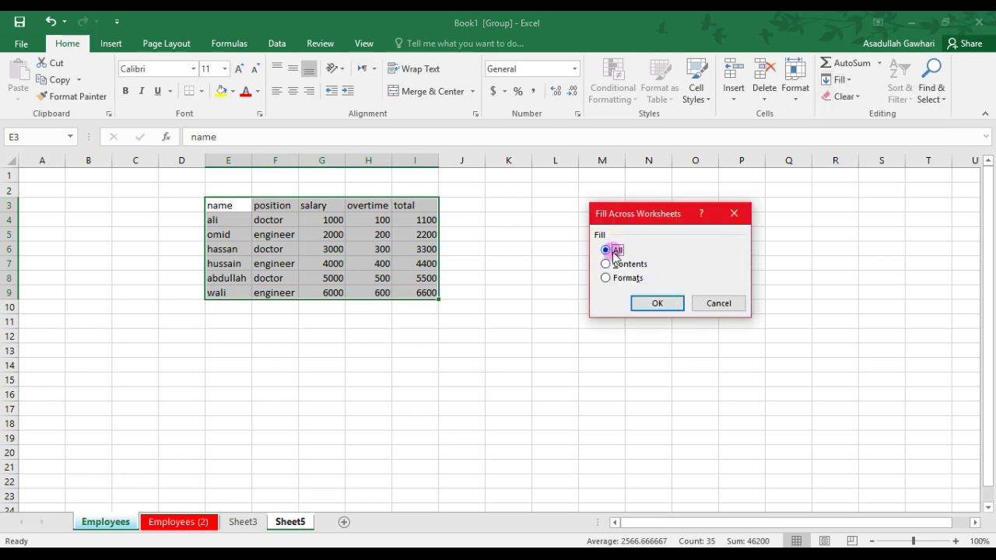
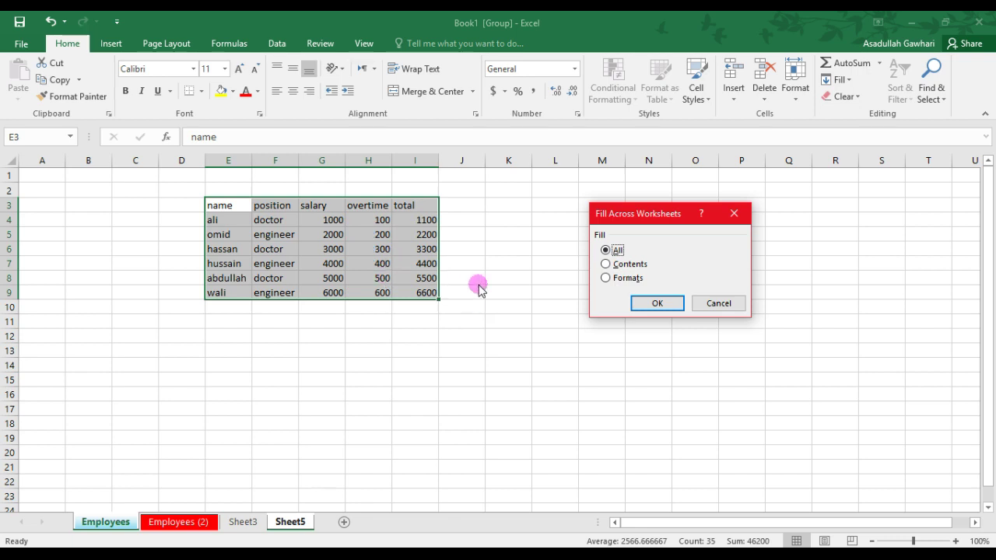
Copy the table to all grouped sheets, then return to the Employees sheet
left_click(657, 304)
left_click(311, 397)
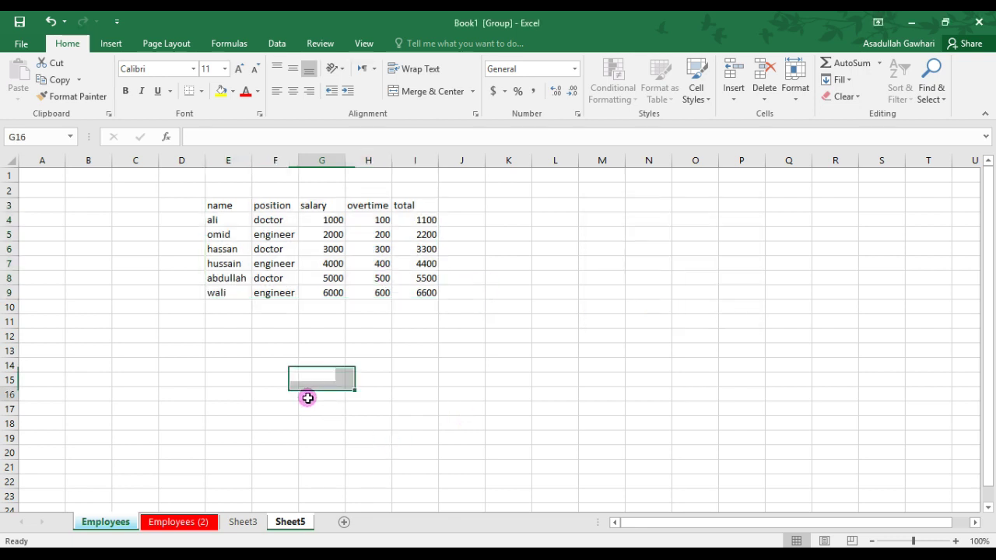
left_click(237, 525)
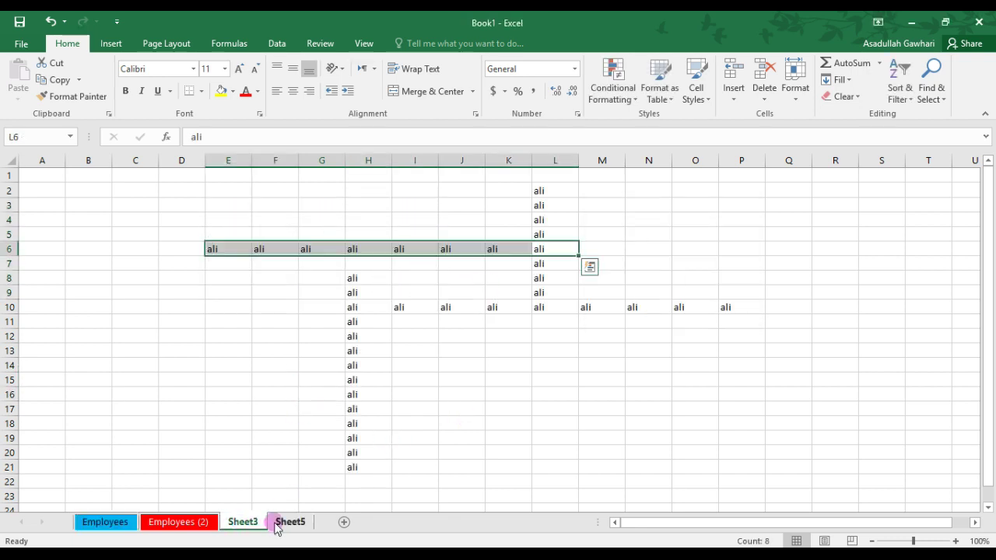
left_click(278, 522)
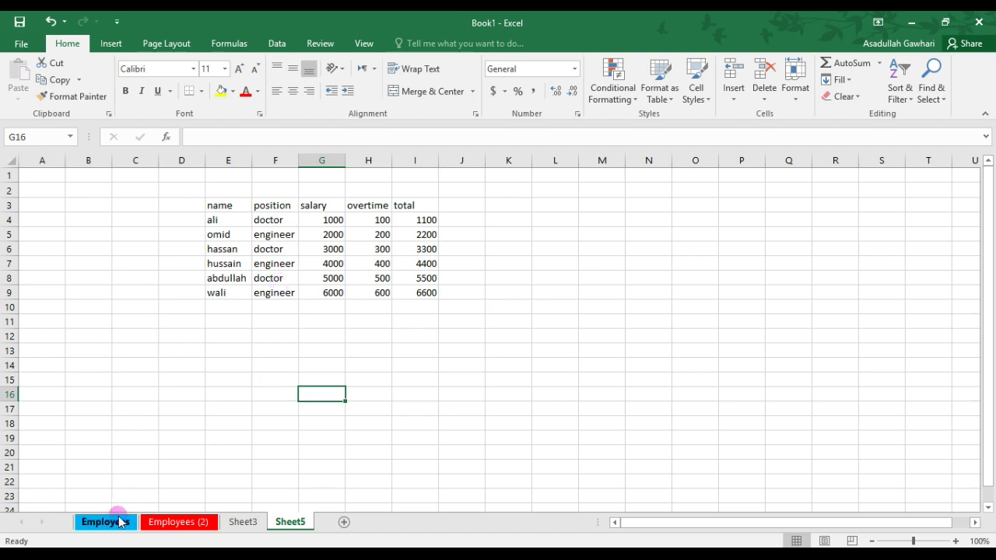
left_click(120, 521)
Look at the Fill Series dialog for the selected name cell and cancel it
left_click(237, 294)
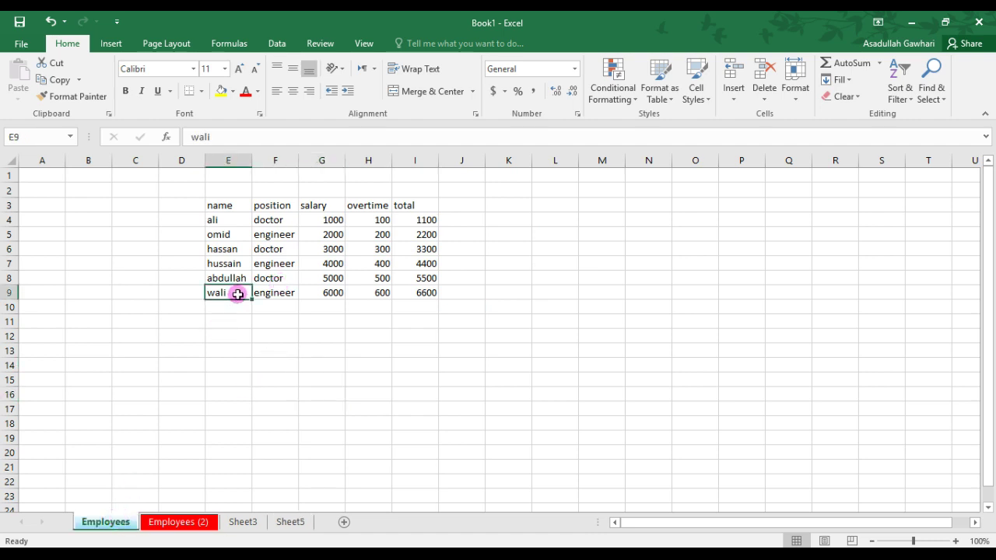
left_click(840, 79)
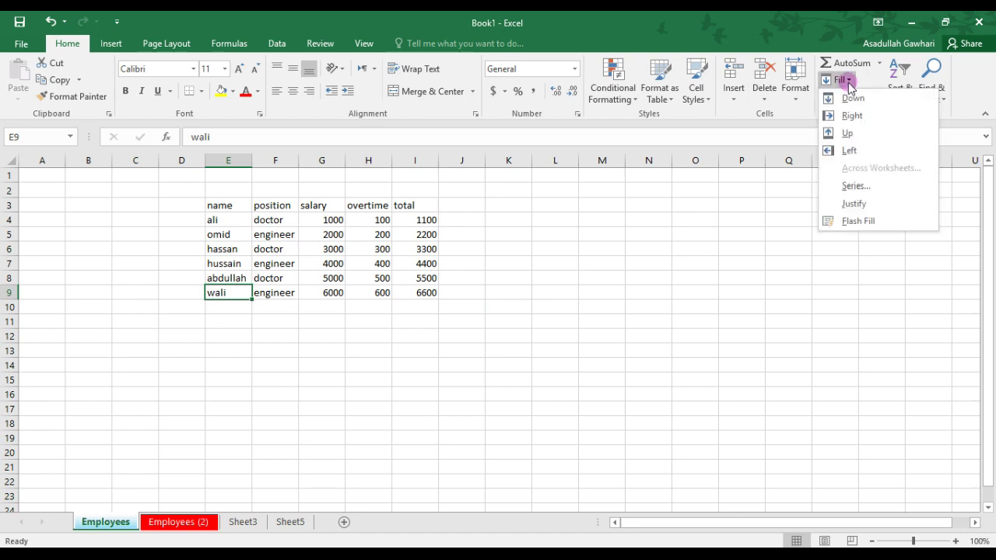
left_click(853, 186)
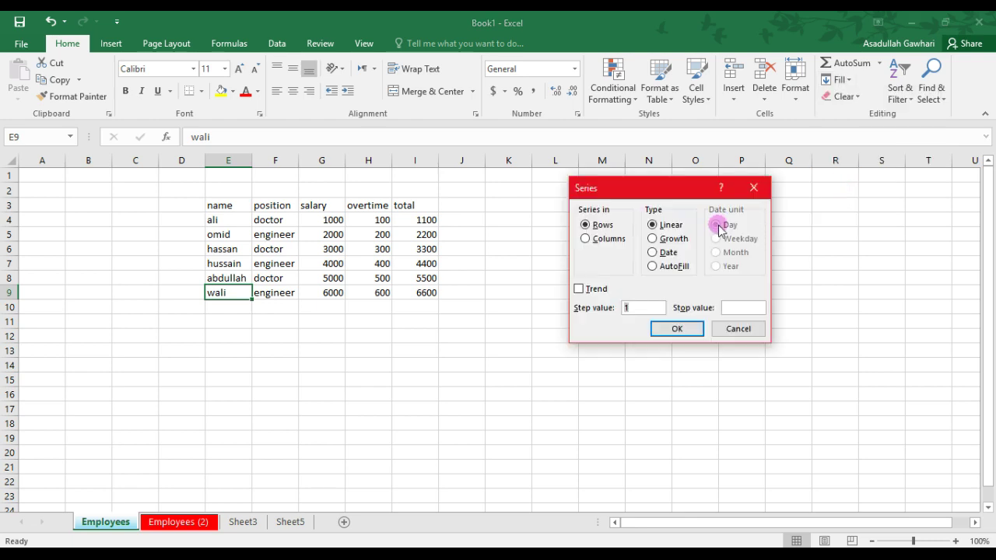
left_click(727, 330)
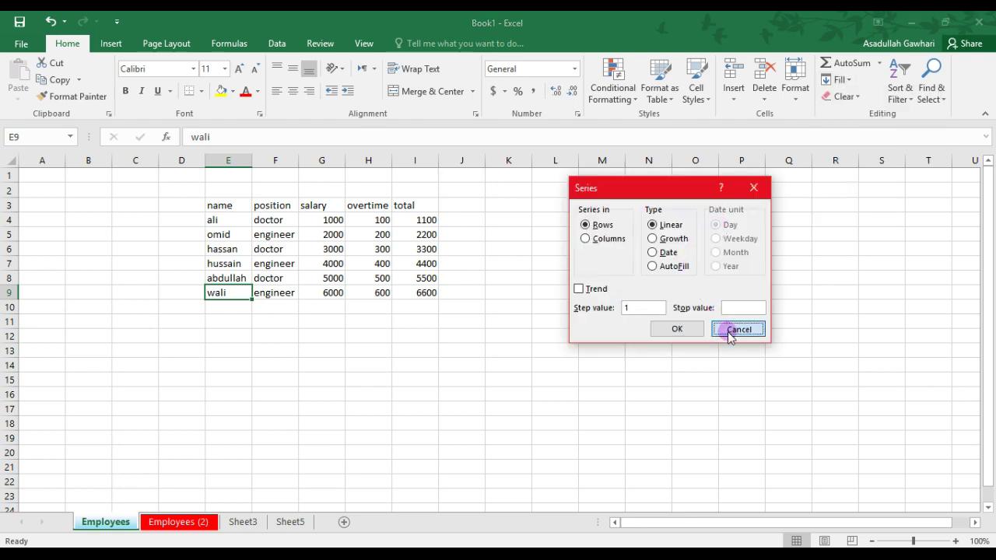
Enter the ID header 'I' in D3 and the first ID value 1 in D4
left_click(177, 204)
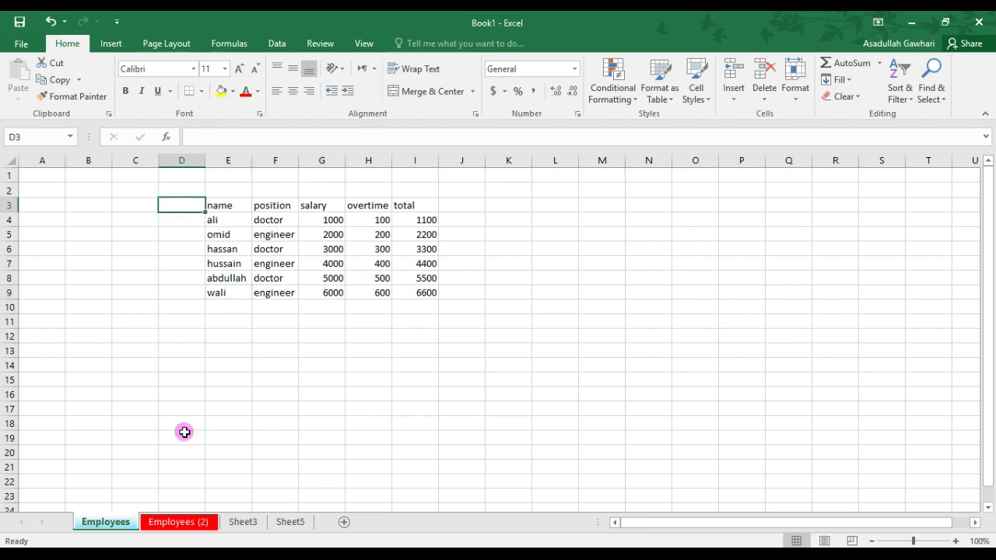
type("ID")
key("Return")
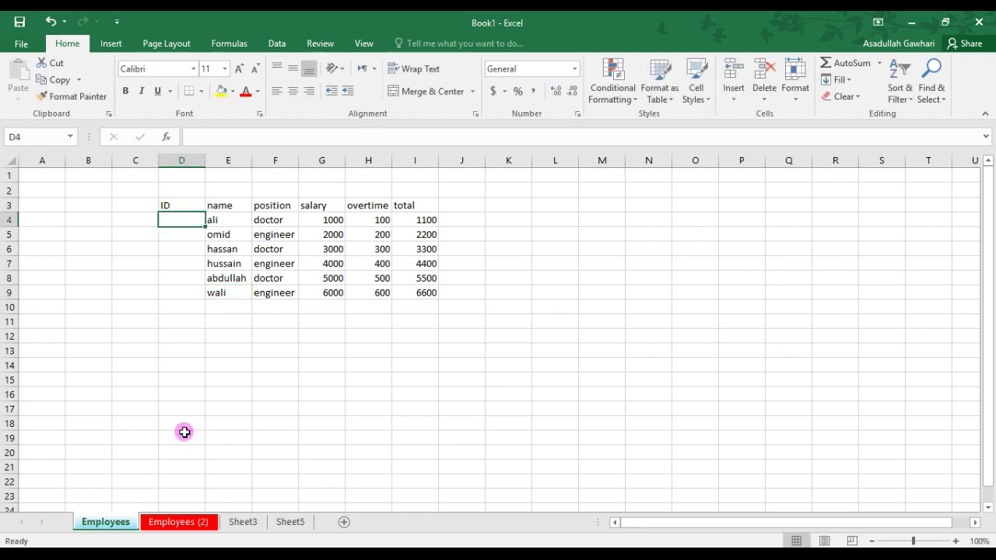
type("1")
key("Return")
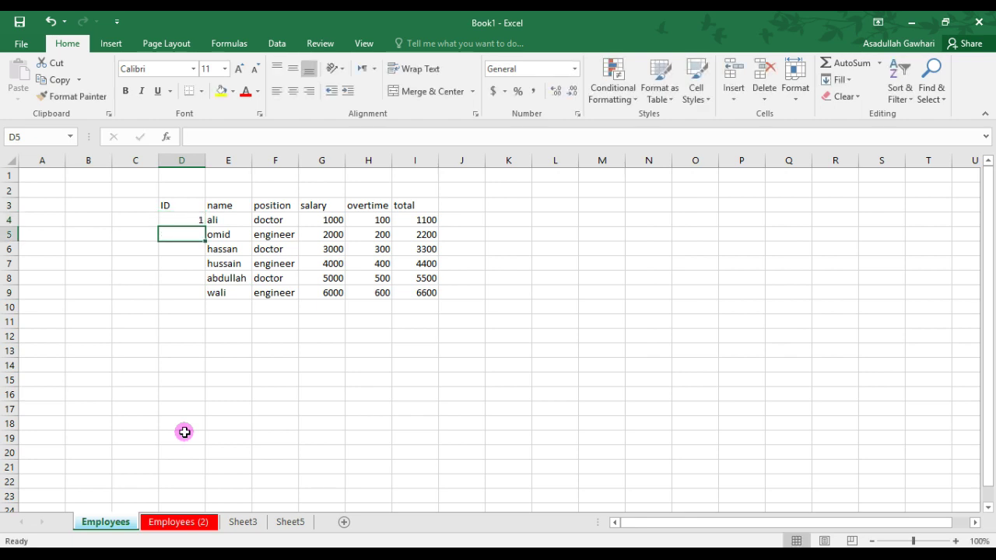
Fill the ID column below D4 with numbers 1 to 18 using Series
left_click_drag(179, 221, 189, 435)
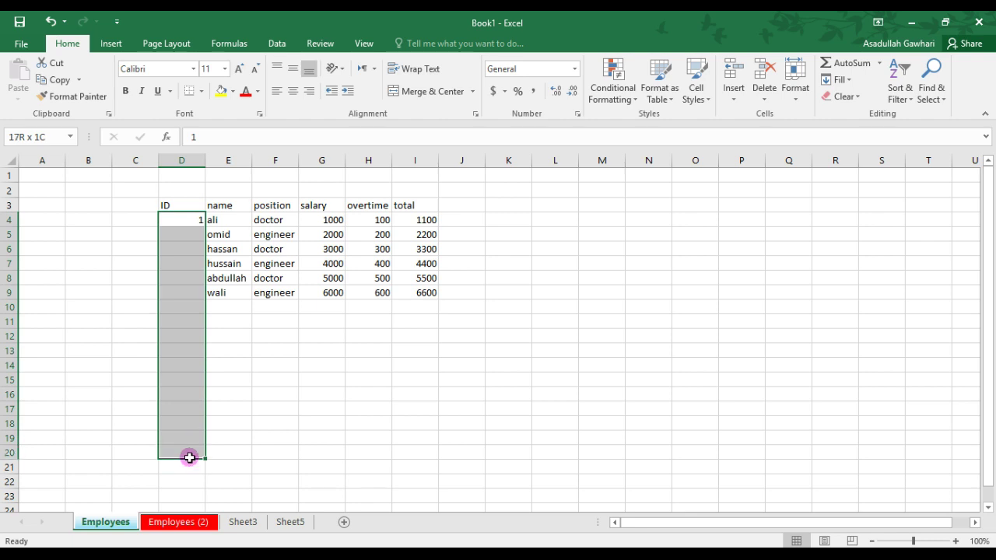
left_click_drag(189, 435, 189, 466)
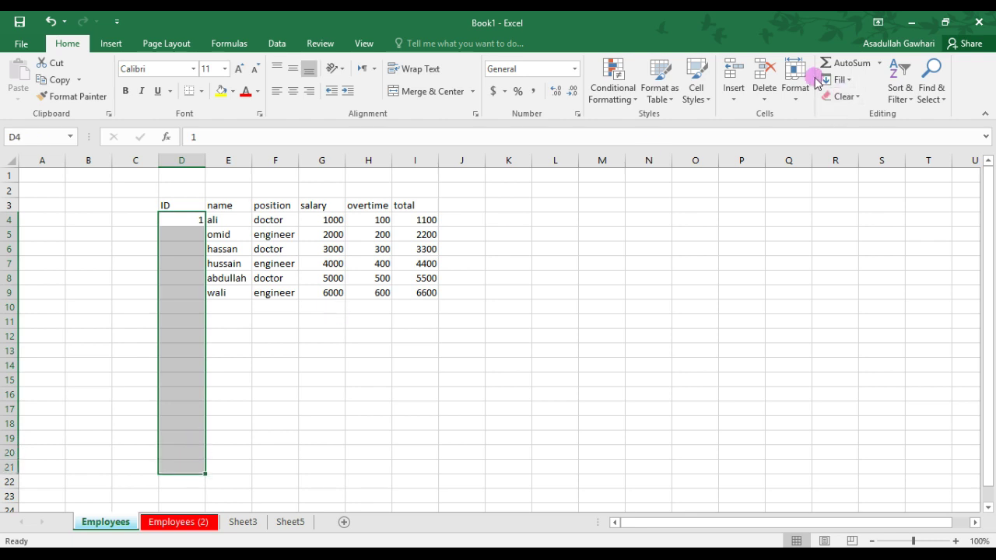
left_click(839, 79)
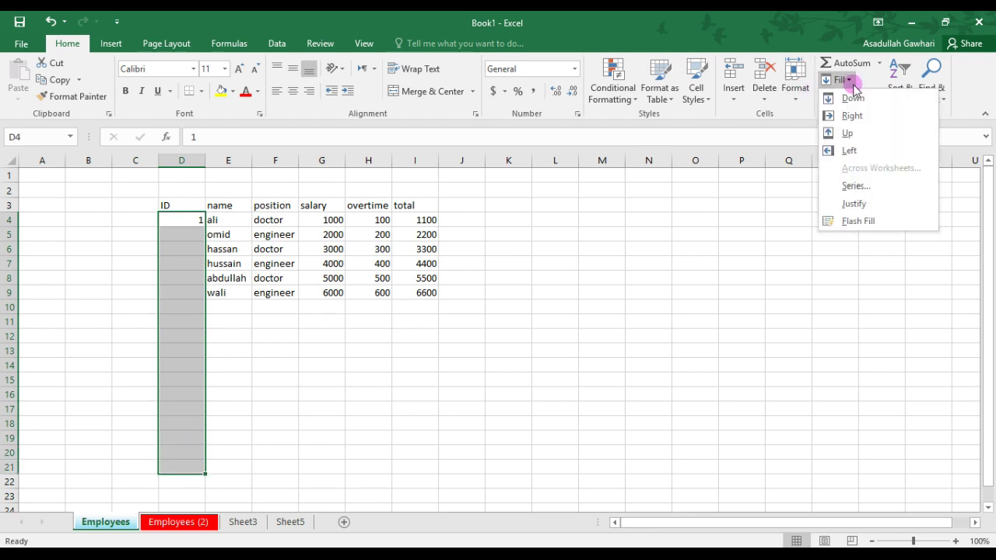
left_click(855, 186)
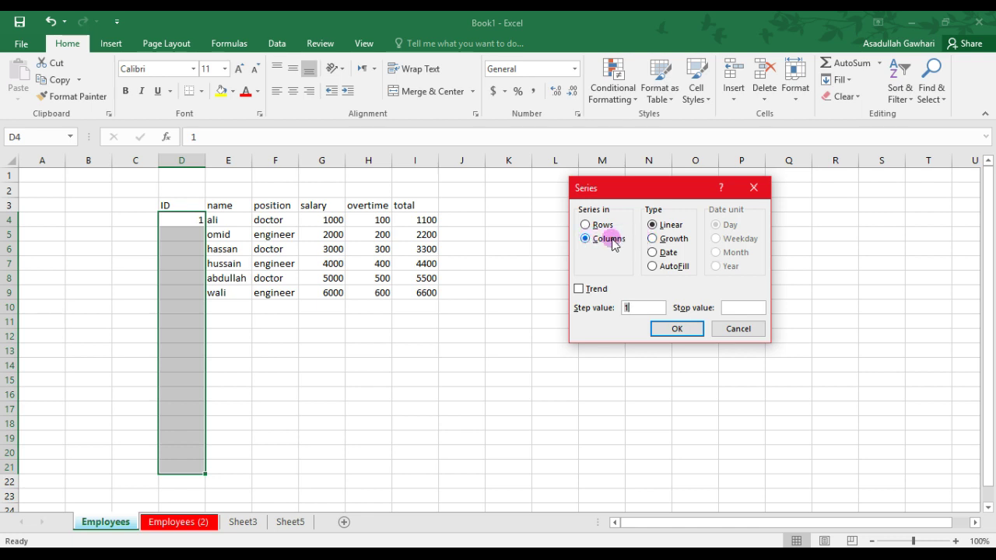
left_click(675, 328)
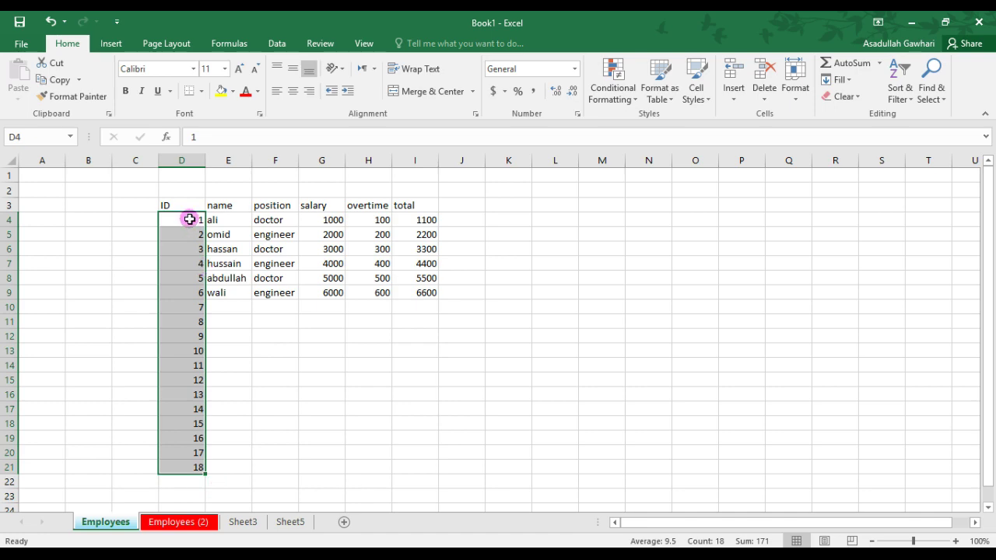
Refill column D as a linear column series with a stop value of 20
left_click_drag(191, 220, 206, 488)
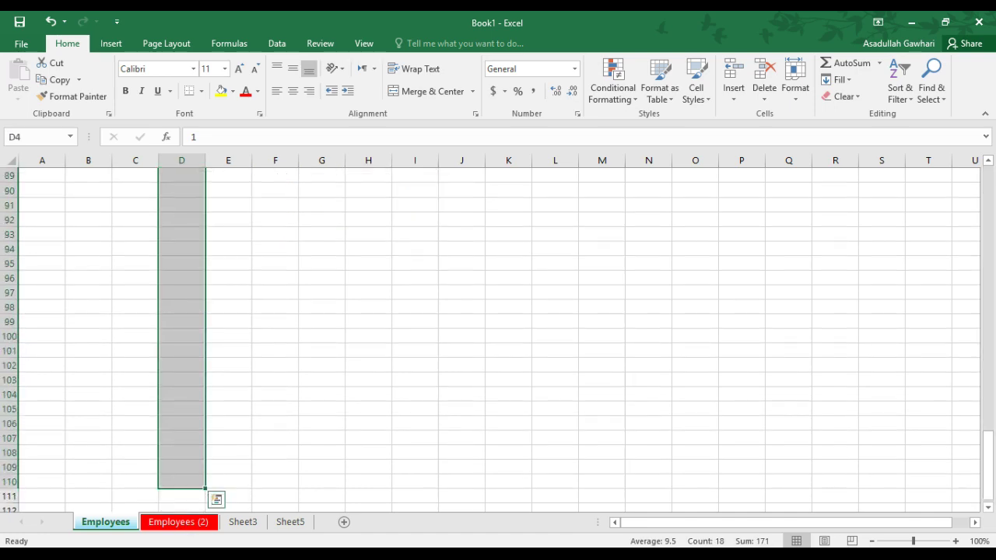
left_click_drag(984, 466, 982, 185)
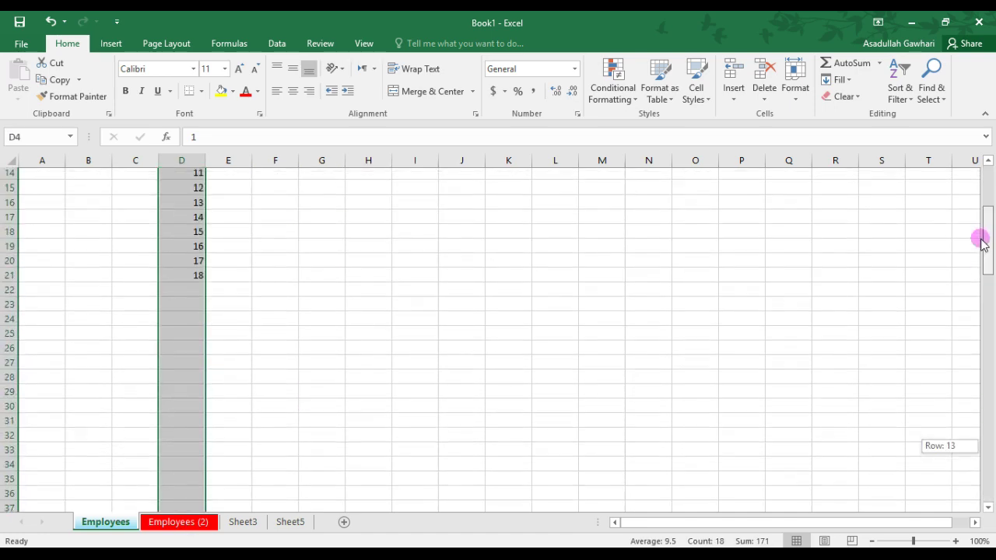
left_click(851, 80)
left_click(856, 185)
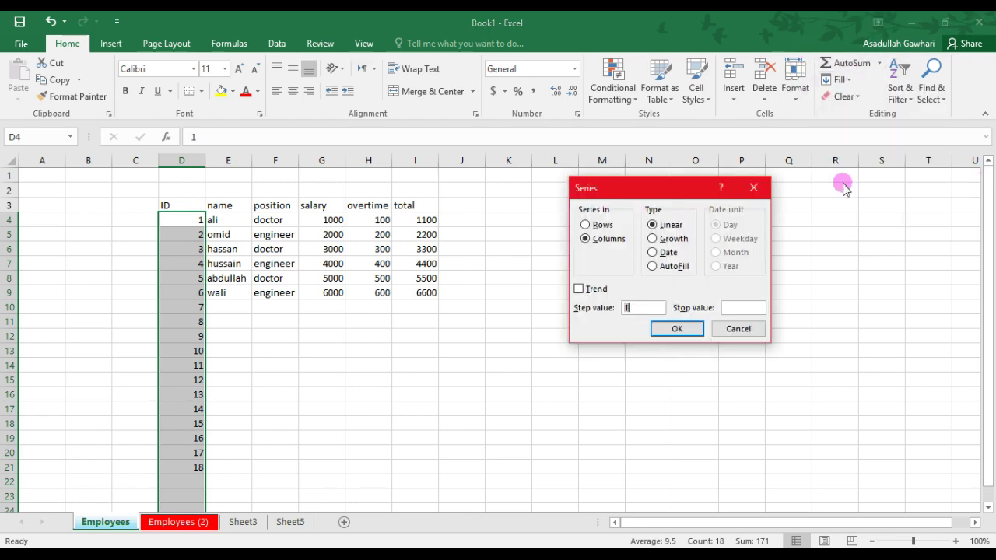
left_click(603, 241)
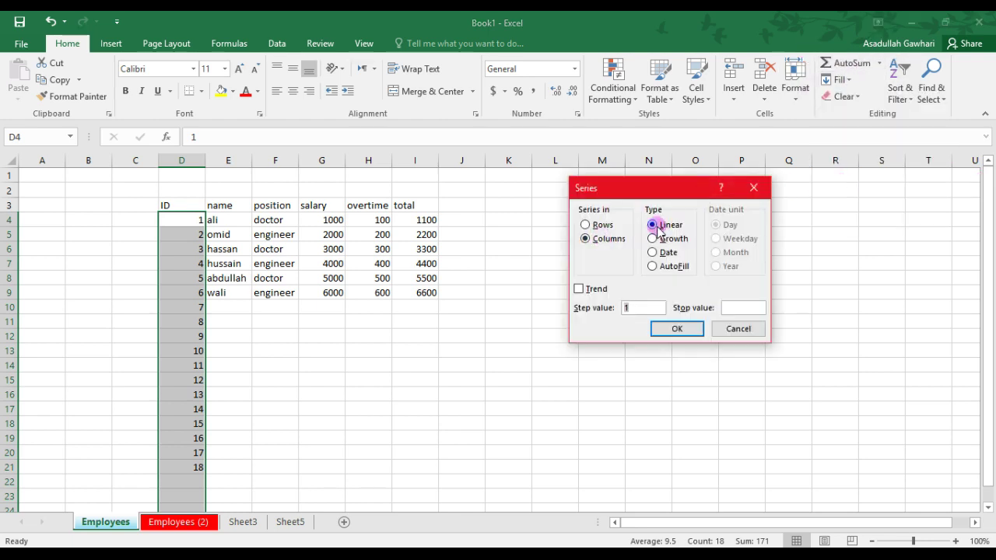
left_click(633, 315)
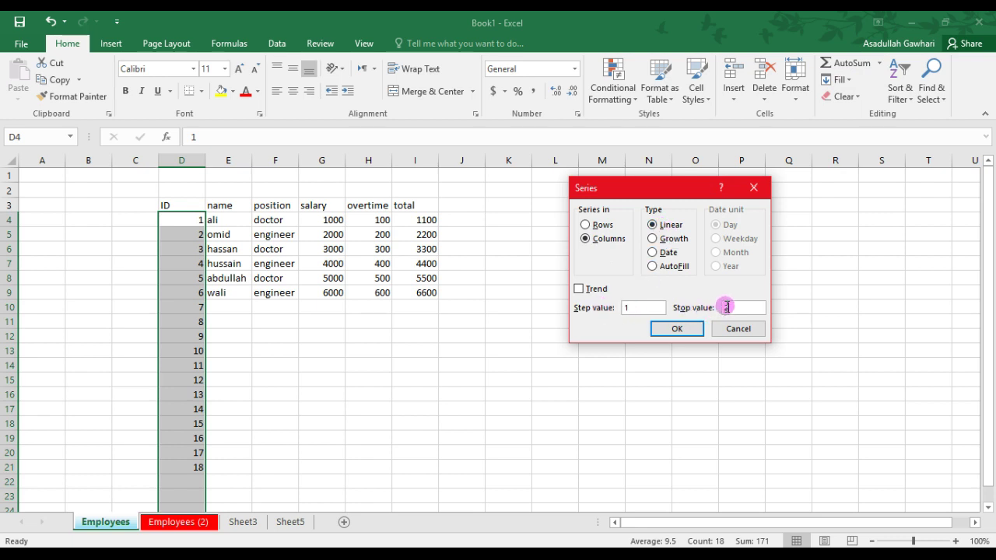
left_click(743, 307)
type("20")
left_click(692, 330)
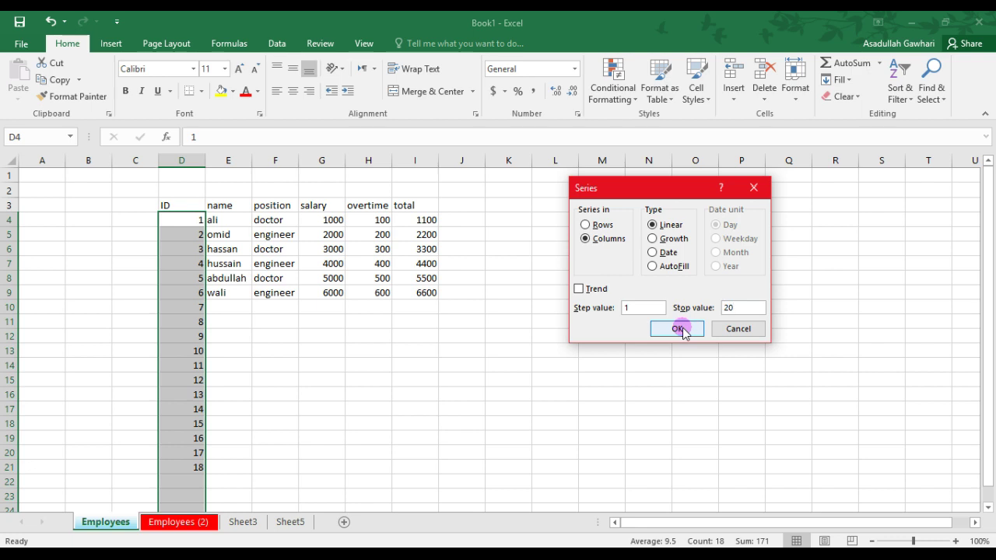
left_click_drag(987, 193, 986, 204)
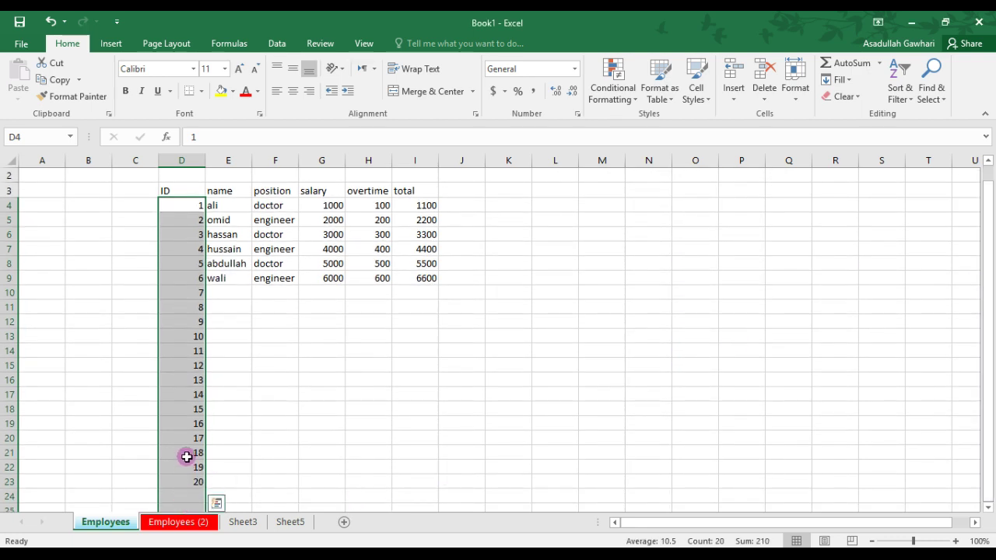
left_click(306, 354)
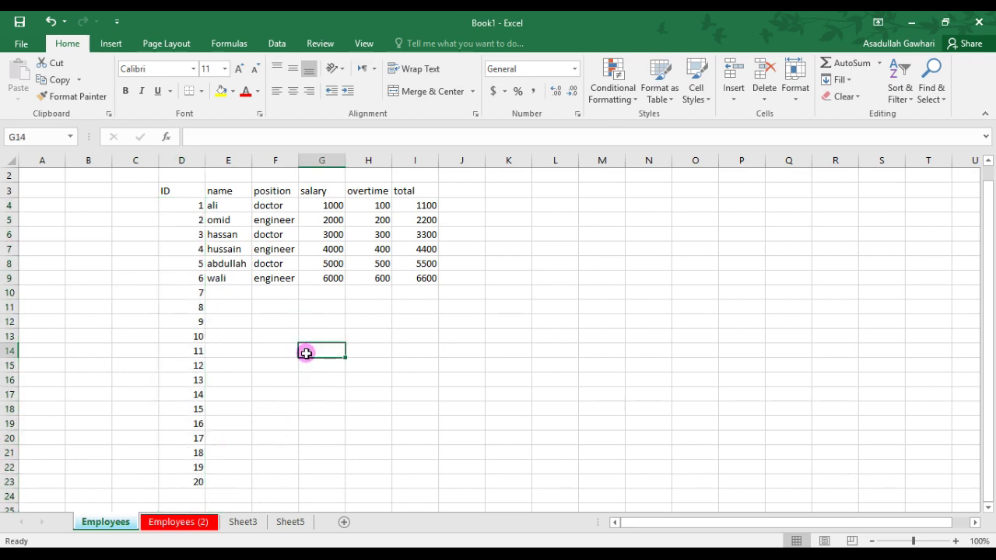
Select the ID numbers and try Fill Justify, dismissing the resulting error
left_click(842, 79)
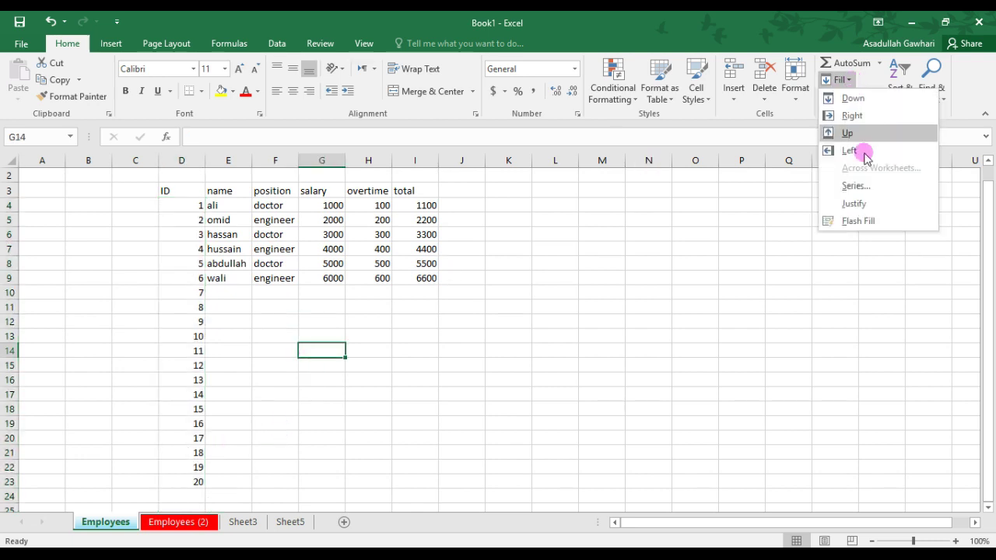
left_click(855, 186)
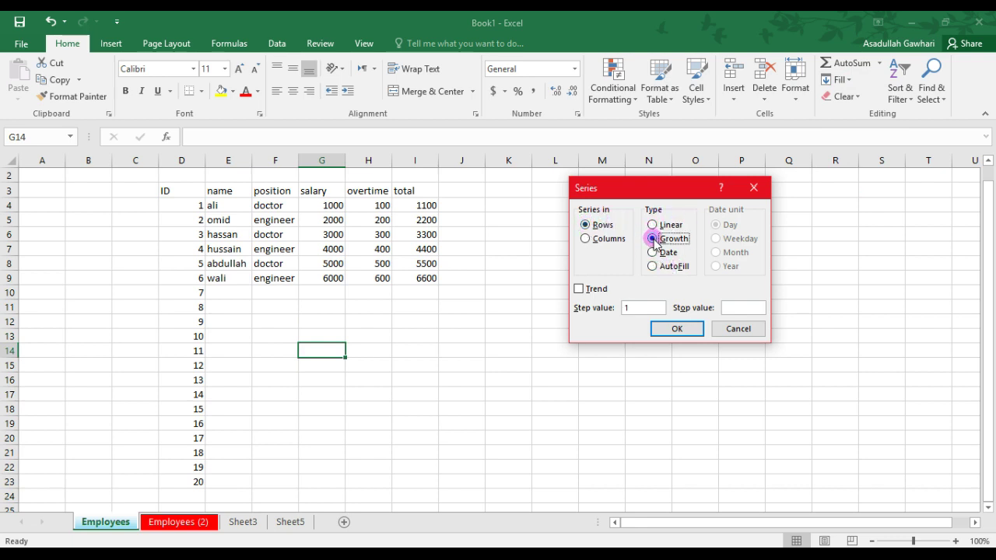
left_click(738, 328)
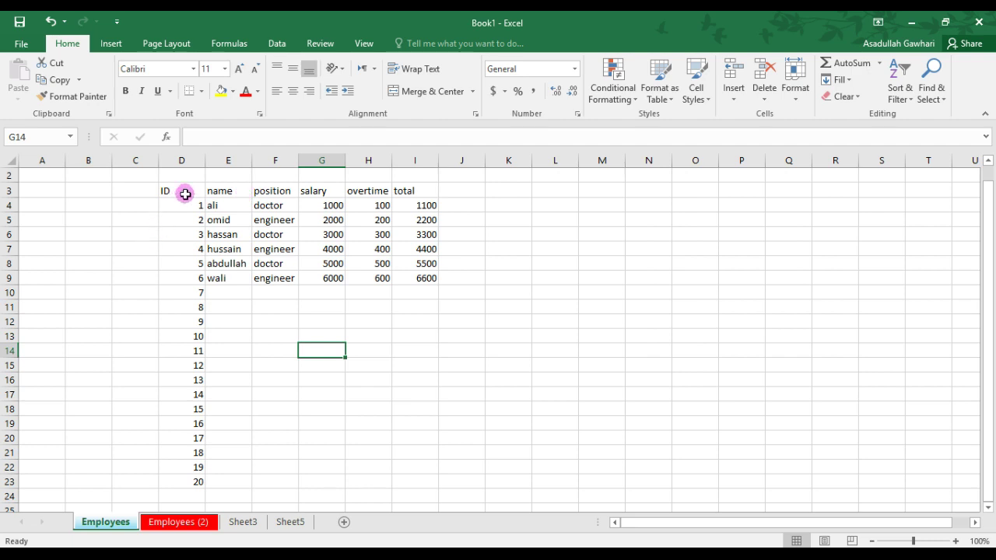
left_click_drag(179, 209, 199, 482)
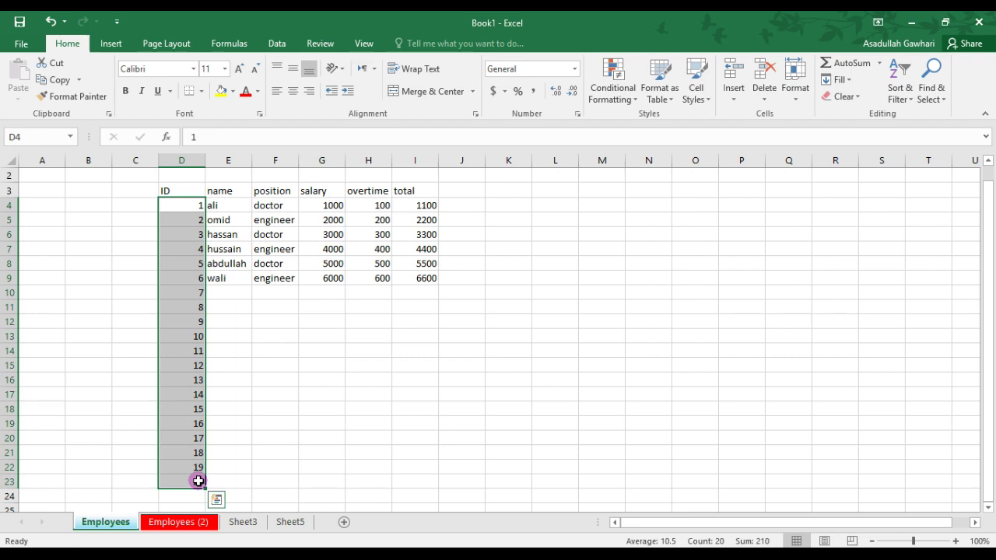
left_click(845, 81)
left_click(853, 203)
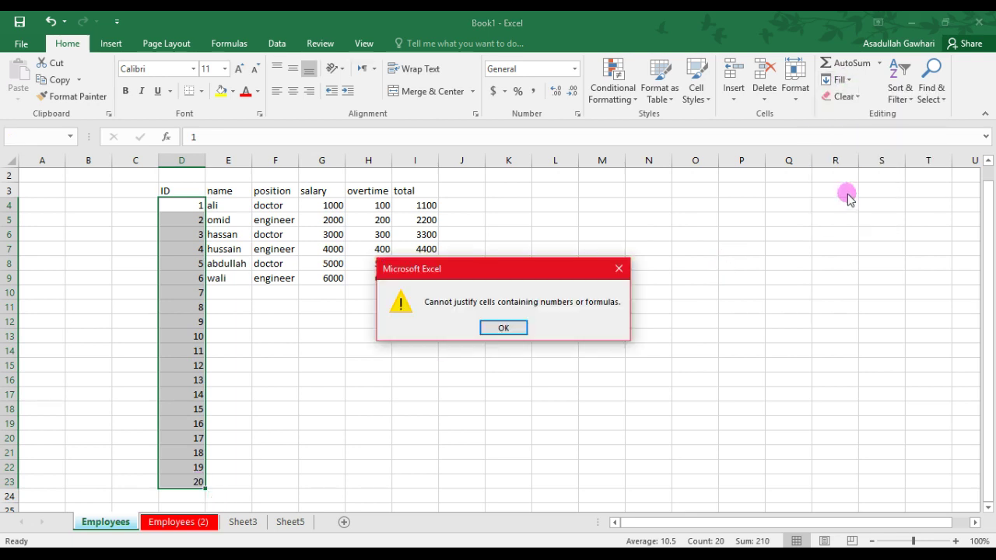
left_click(620, 270)
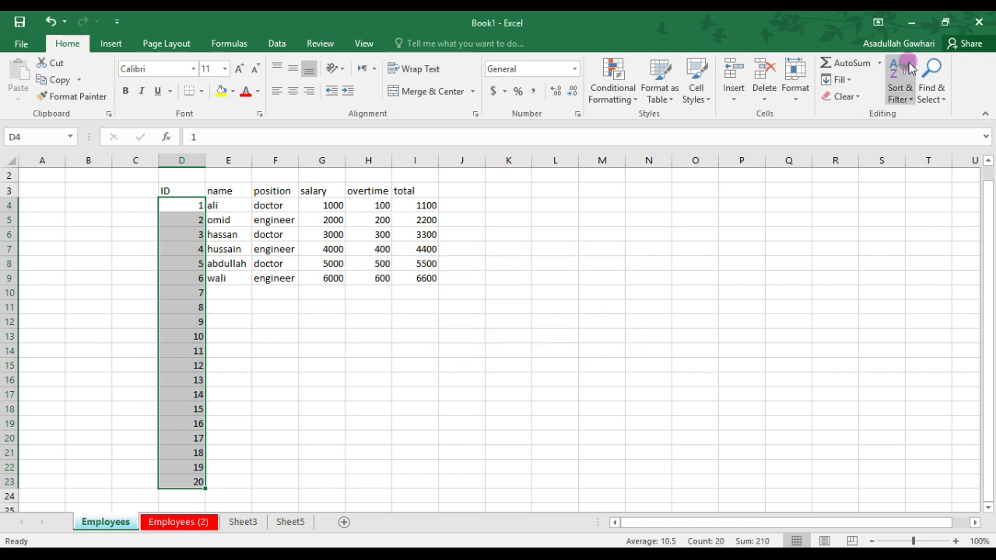
Apply a Growth series with step value 2 so the IDs double each row
left_click(840, 79)
left_click(855, 185)
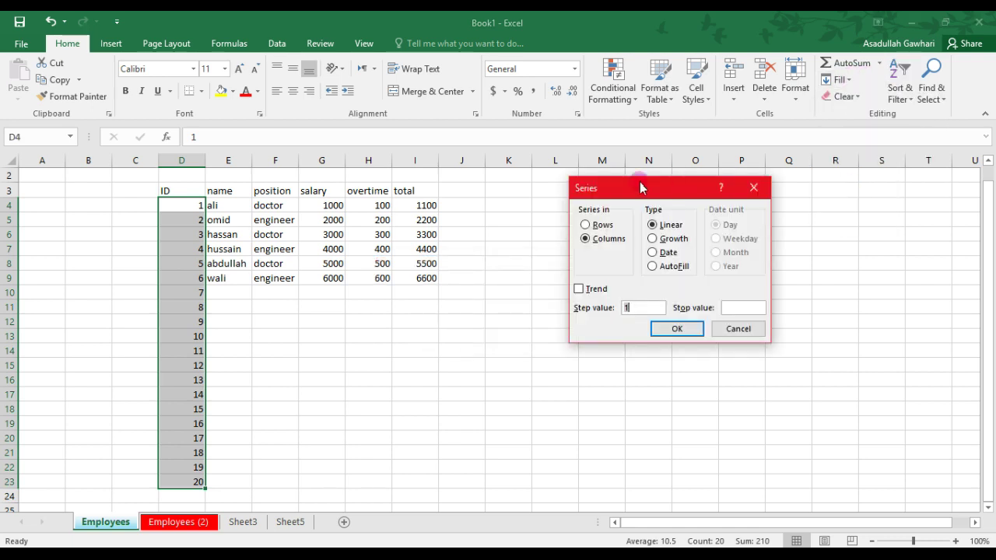
double_click(637, 308)
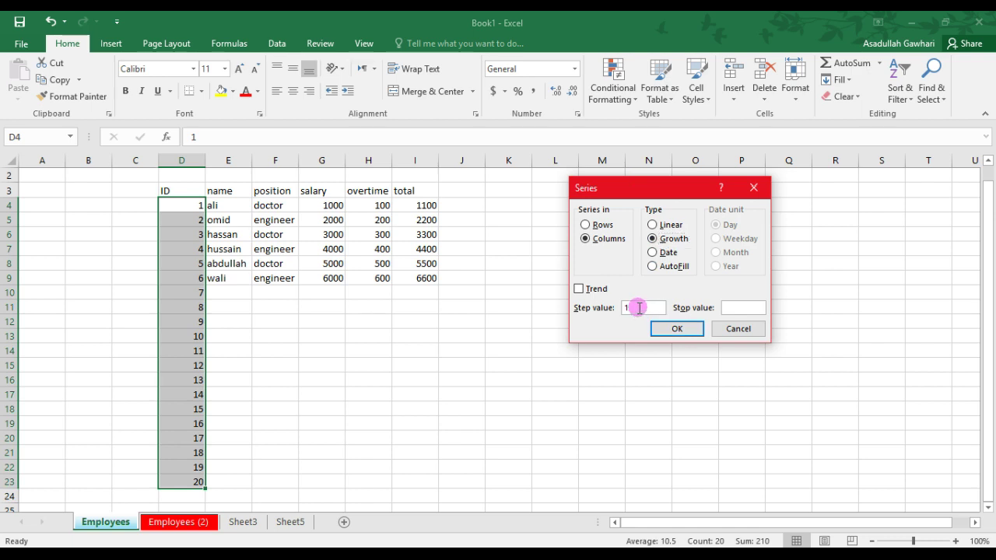
type("2")
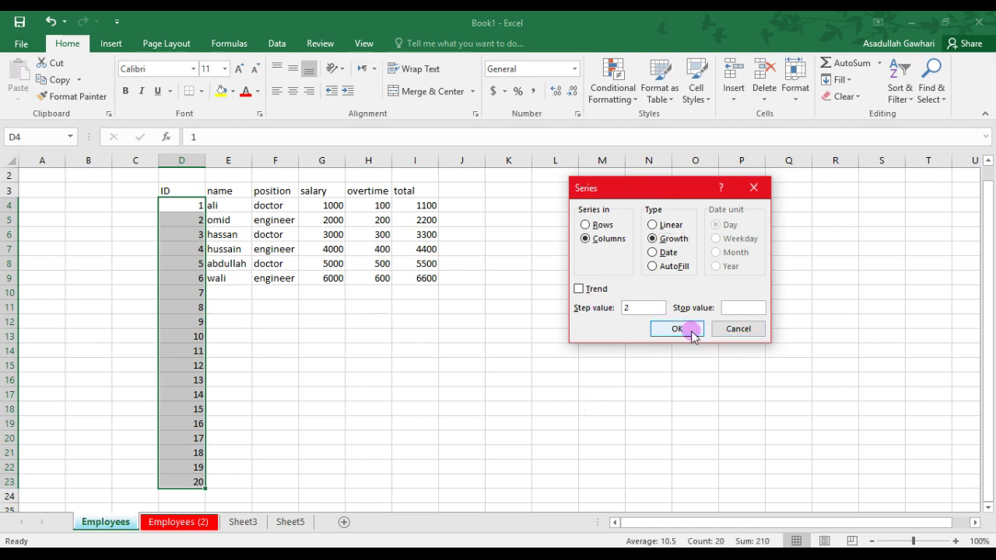
left_click(677, 328)
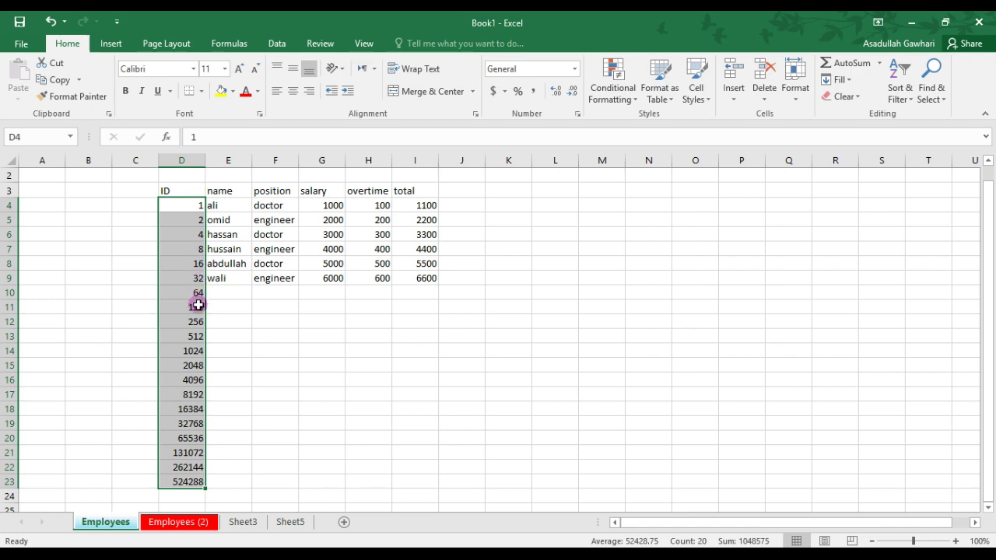
Enter the starting date in L5 and autofill it down through L16
left_click(846, 80)
left_click(836, 190)
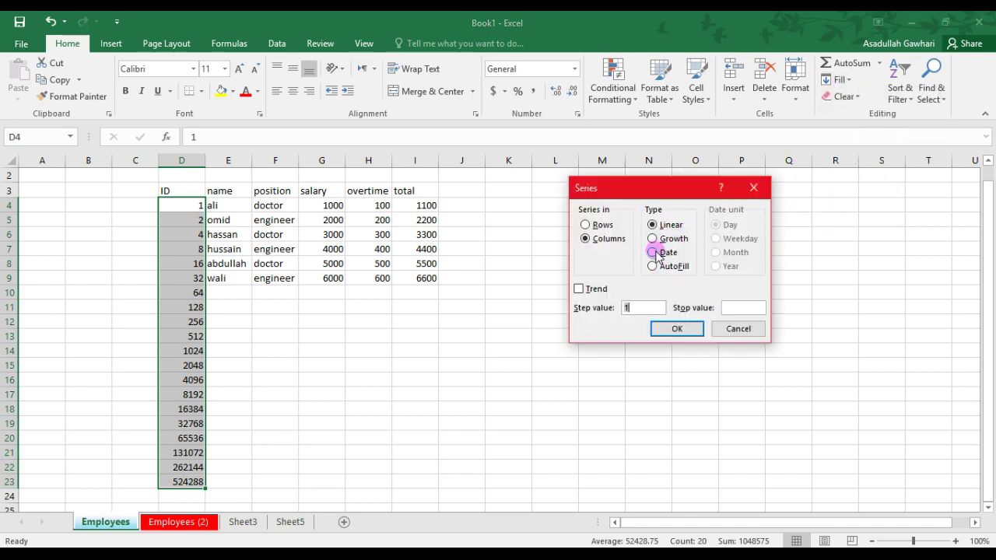
left_click(656, 254)
left_click(736, 328)
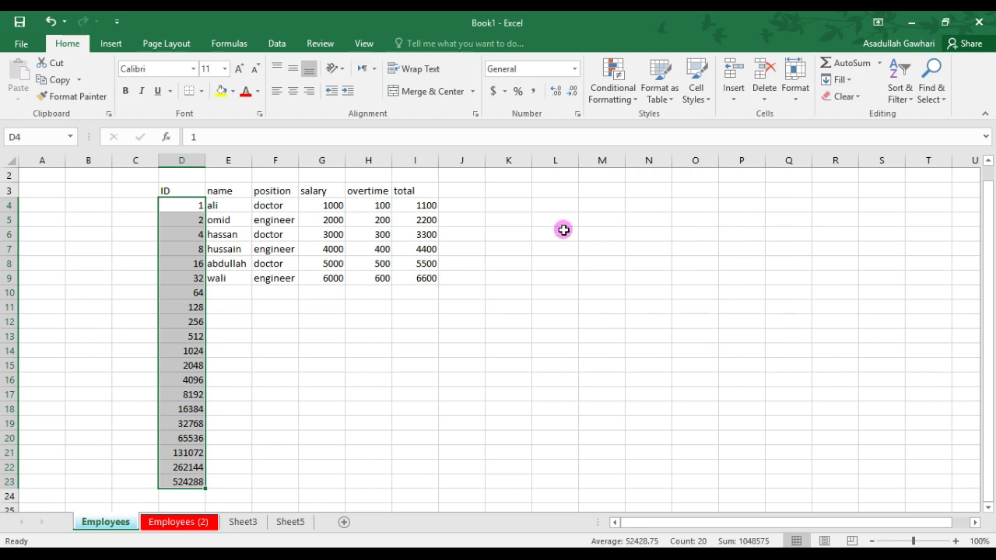
left_click(563, 225)
type("18")
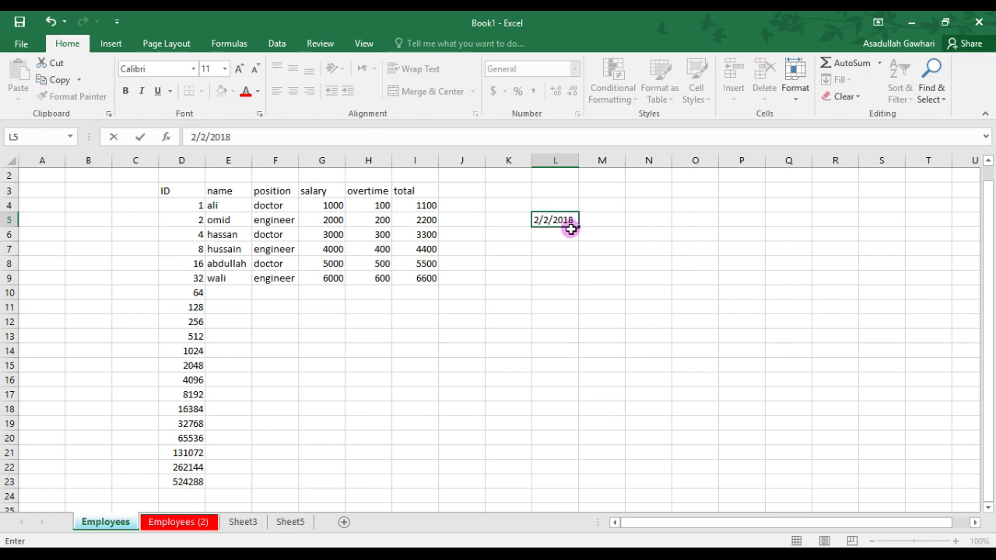
left_click_drag(577, 227, 579, 383)
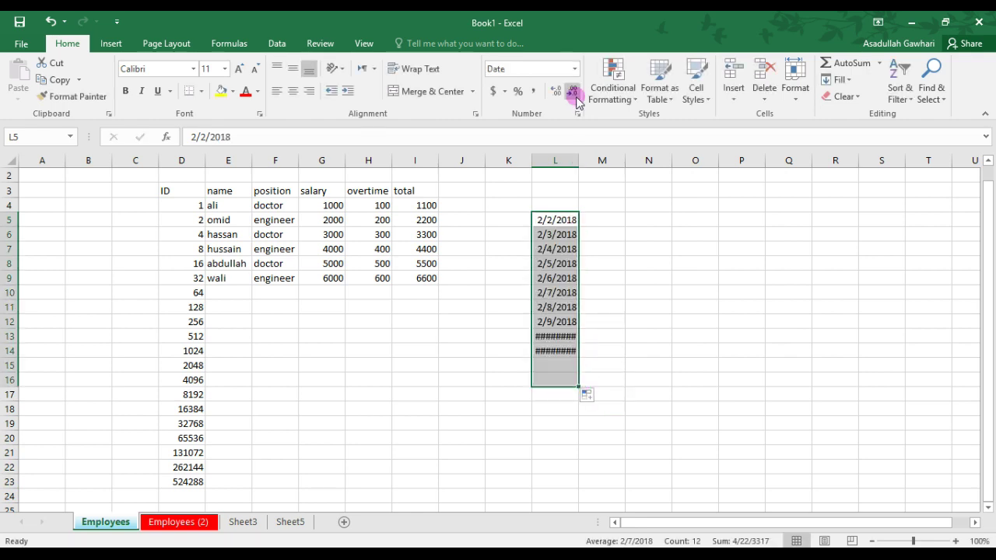
Format the dates with the long weekday date format and widen column L to fit
left_click_drag(579, 155, 657, 160)
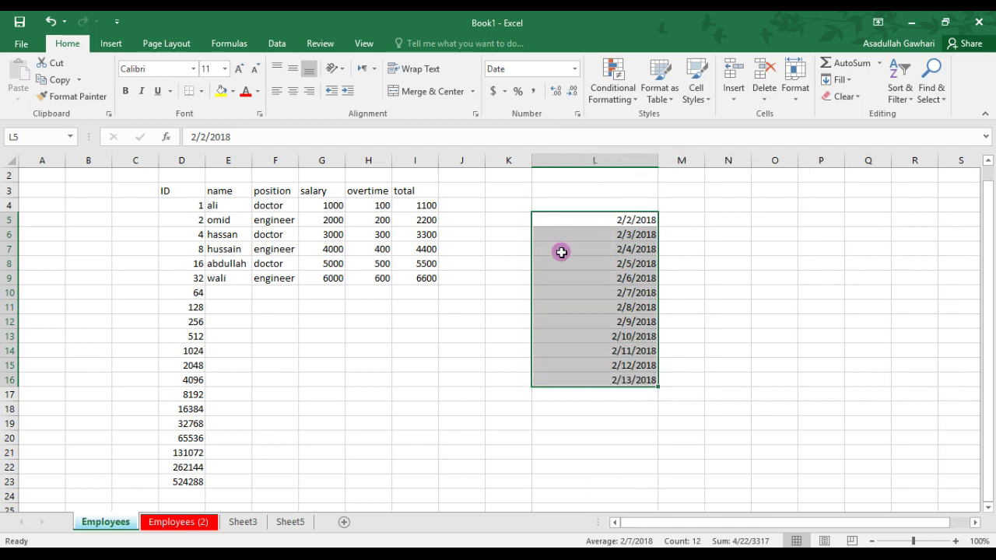
left_click(577, 115)
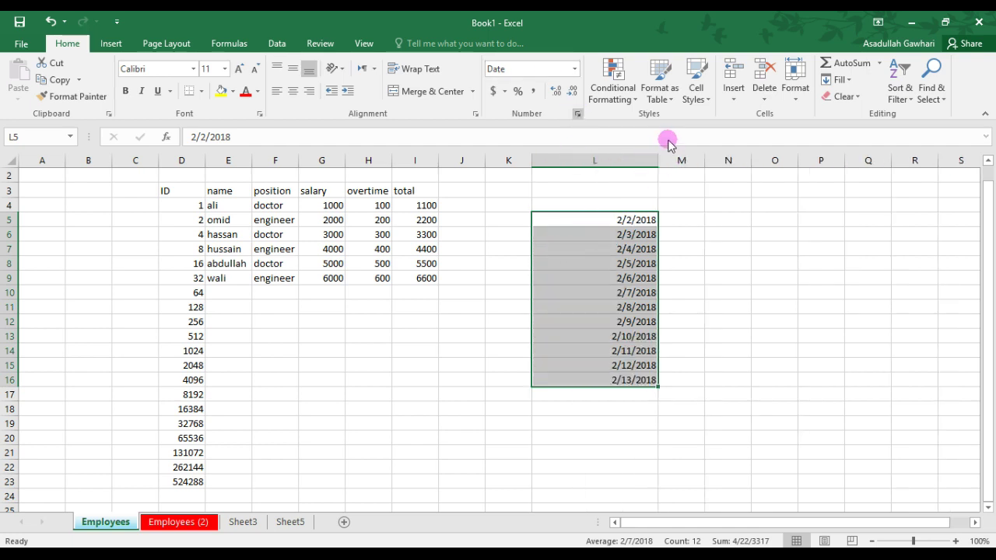
left_click(628, 212)
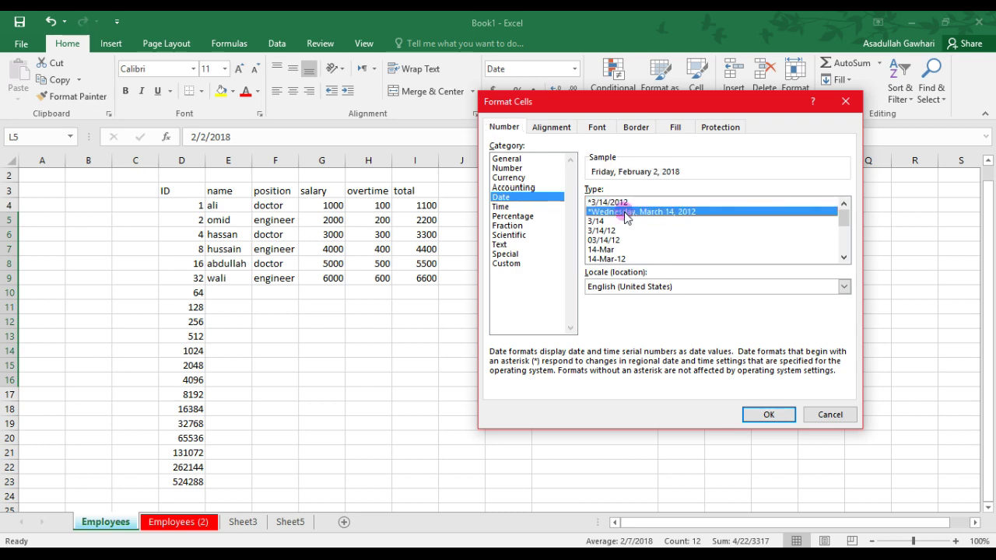
left_click(767, 415)
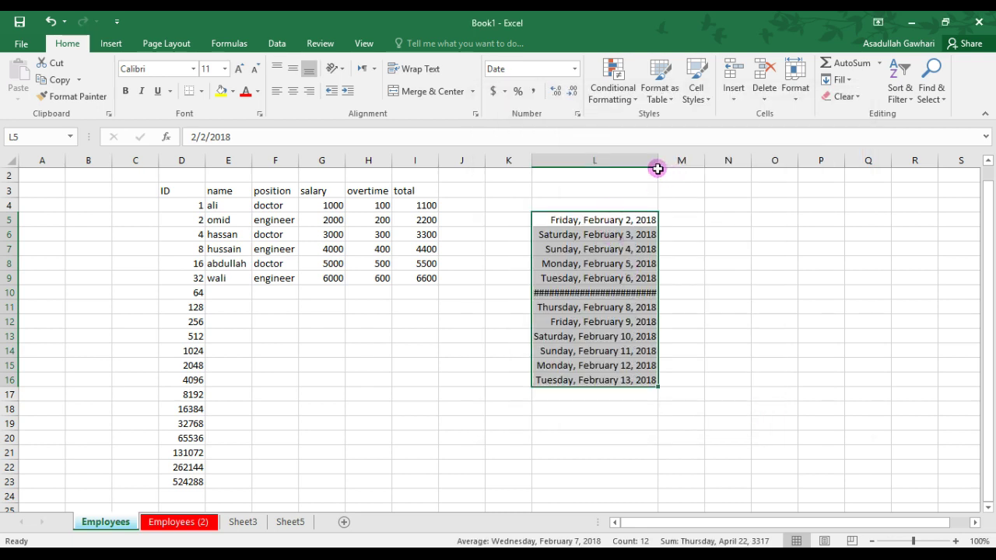
left_click_drag(656, 162, 700, 161)
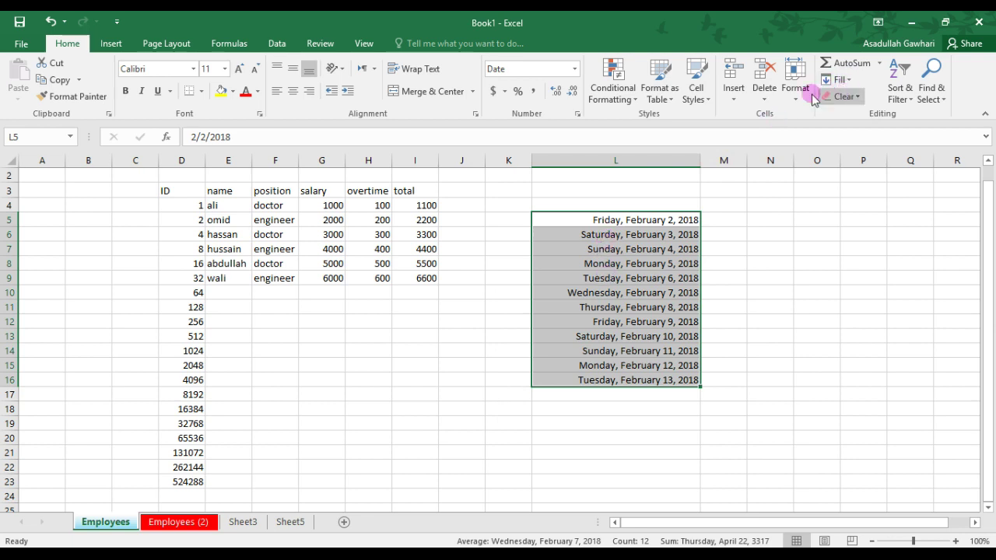
Refill the dates with the Weekday date unit so only weekdays remain
left_click(847, 80)
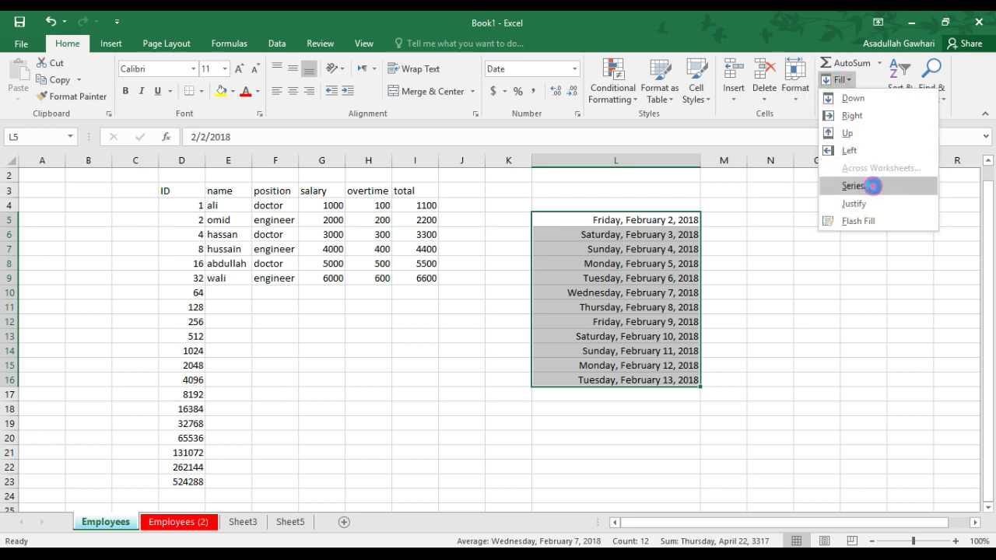
left_click(871, 188)
left_click_drag(685, 196, 850, 179)
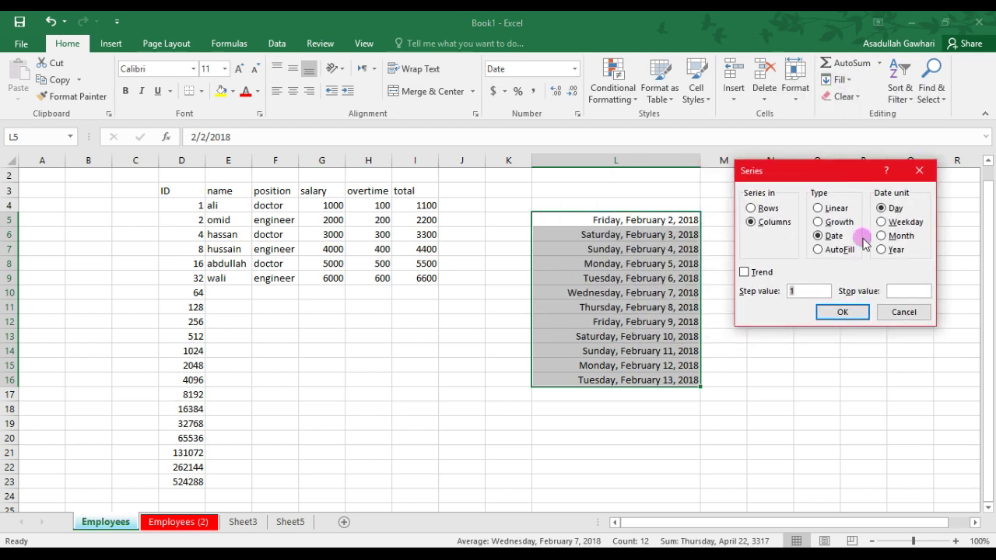
left_click(887, 211)
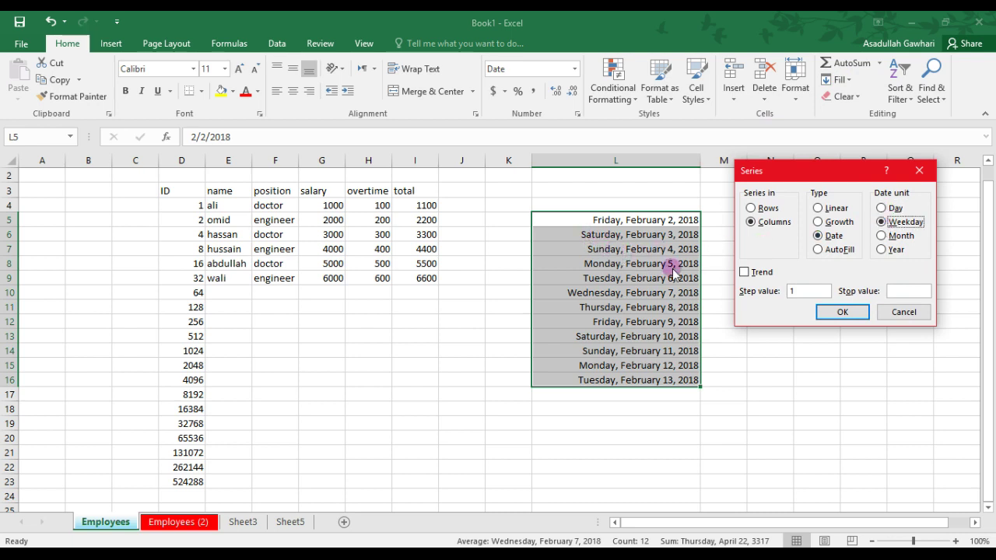
left_click(841, 313)
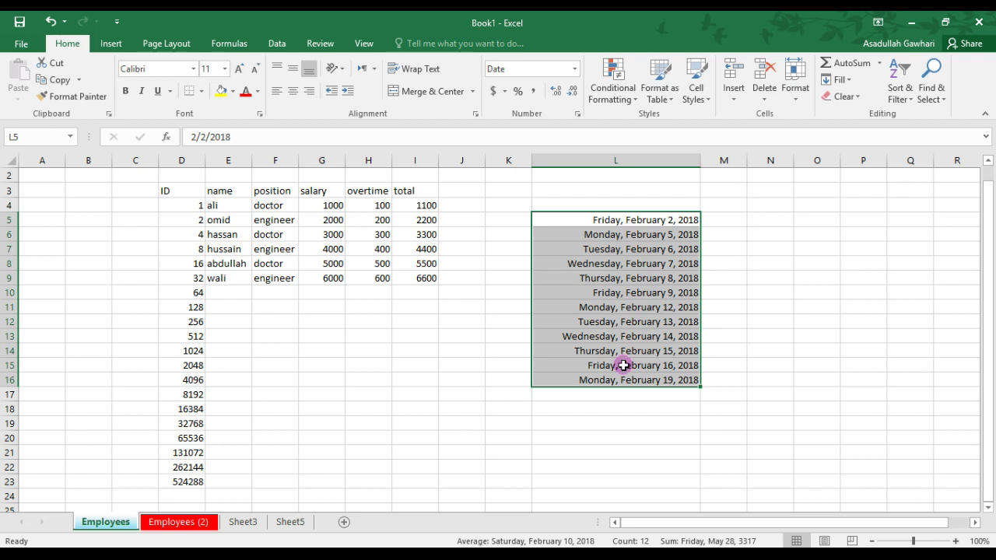
Refill the dates by Month, then by Year, ending at February 2, 2029
left_click(841, 79)
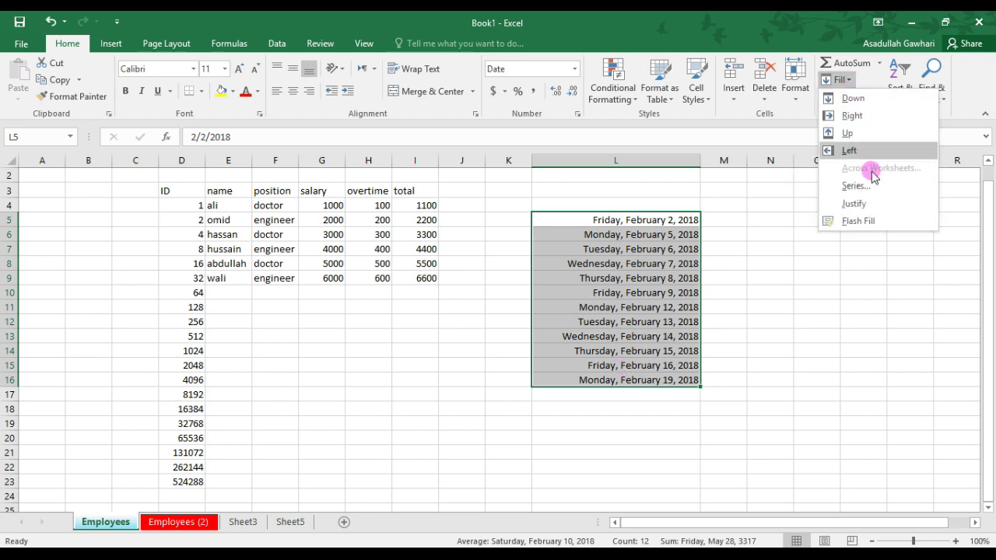
left_click(859, 186)
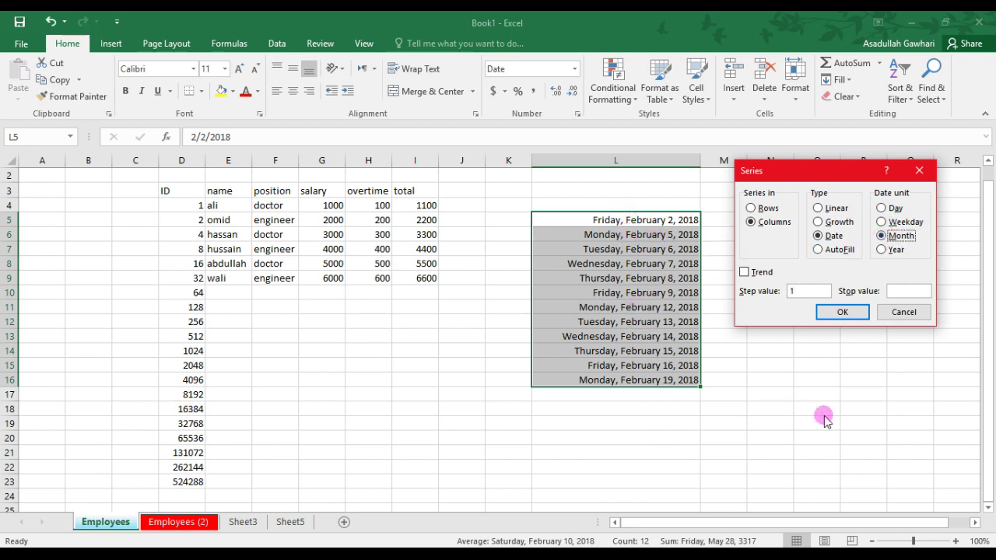
left_click(840, 312)
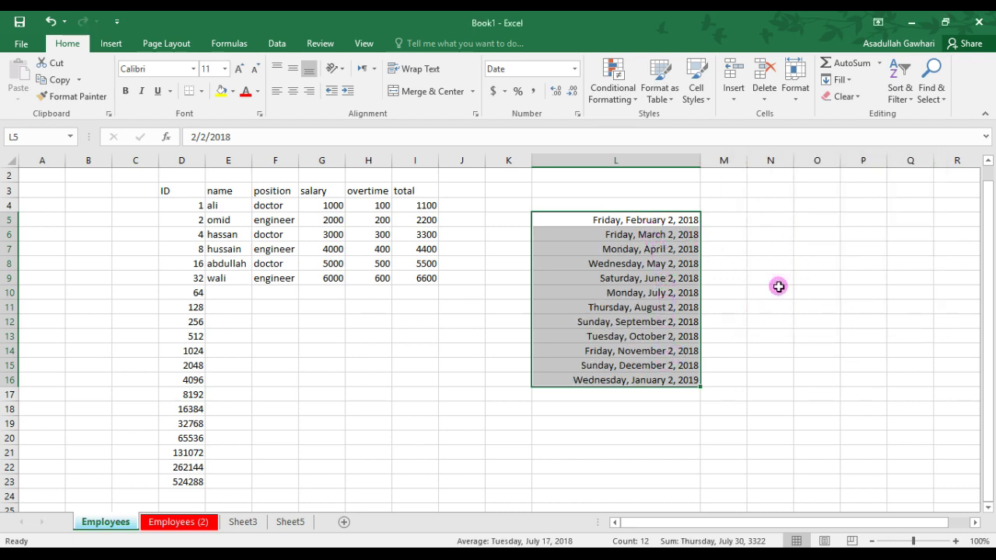
left_click(846, 80)
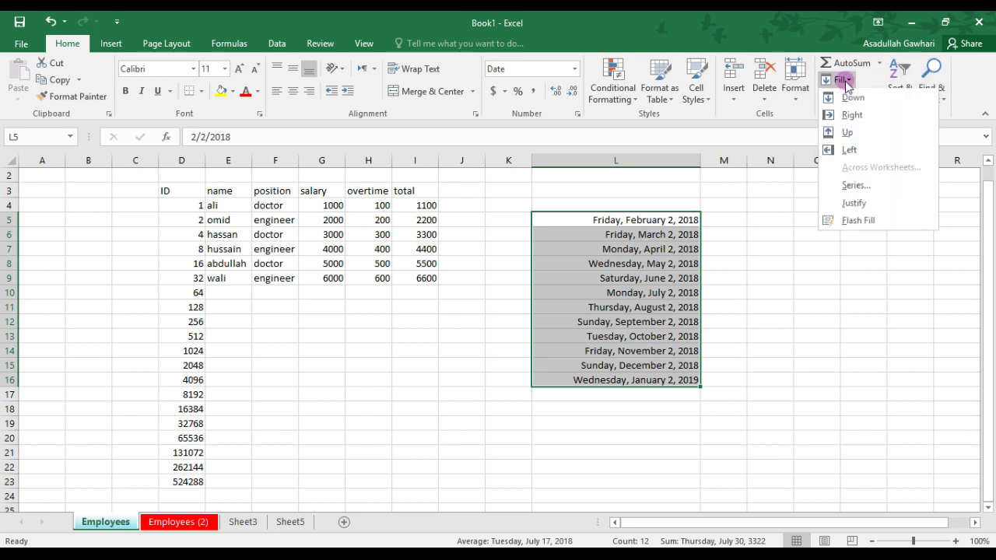
left_click(865, 187)
left_click(882, 249)
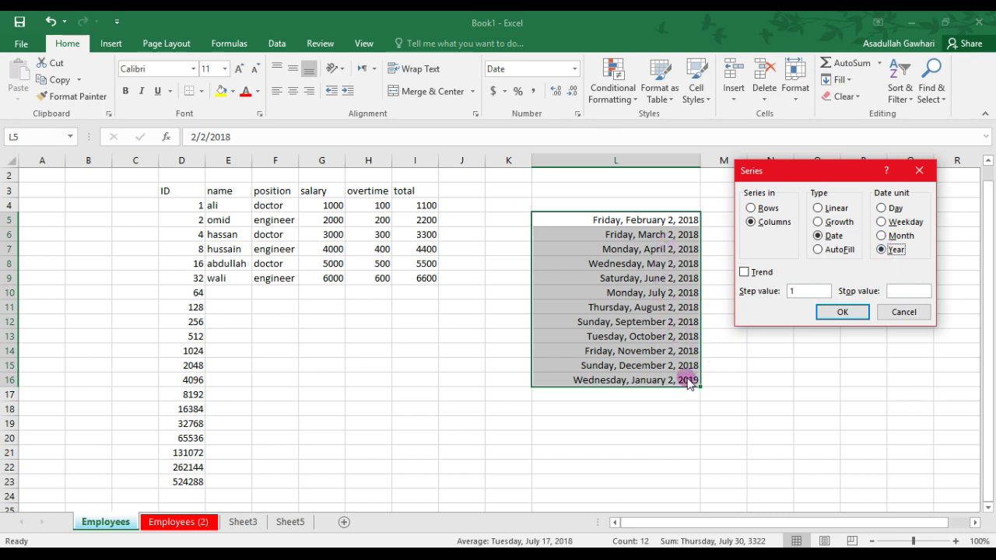
left_click(842, 312)
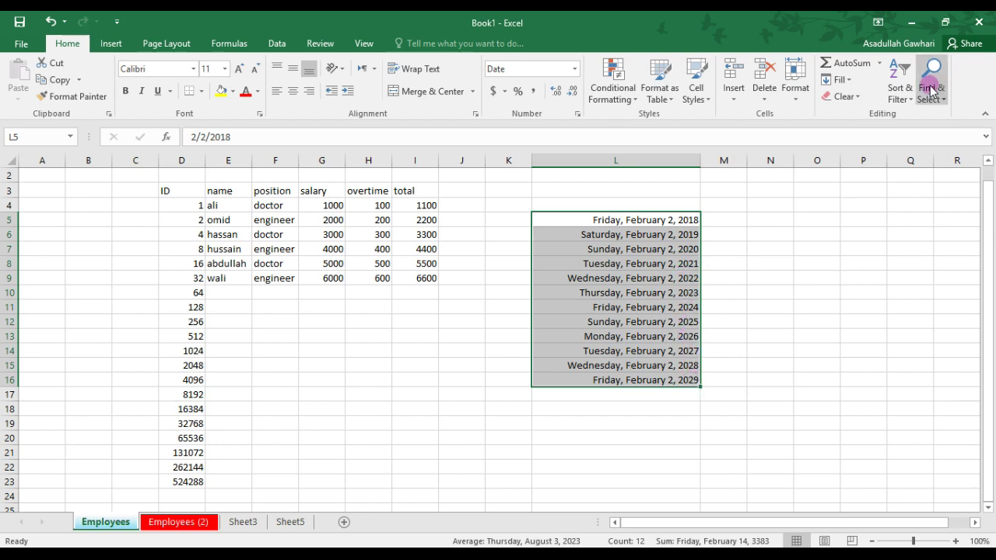
Reopen the Series dialog, cancel it unchanged, and select cell H14
left_click(840, 79)
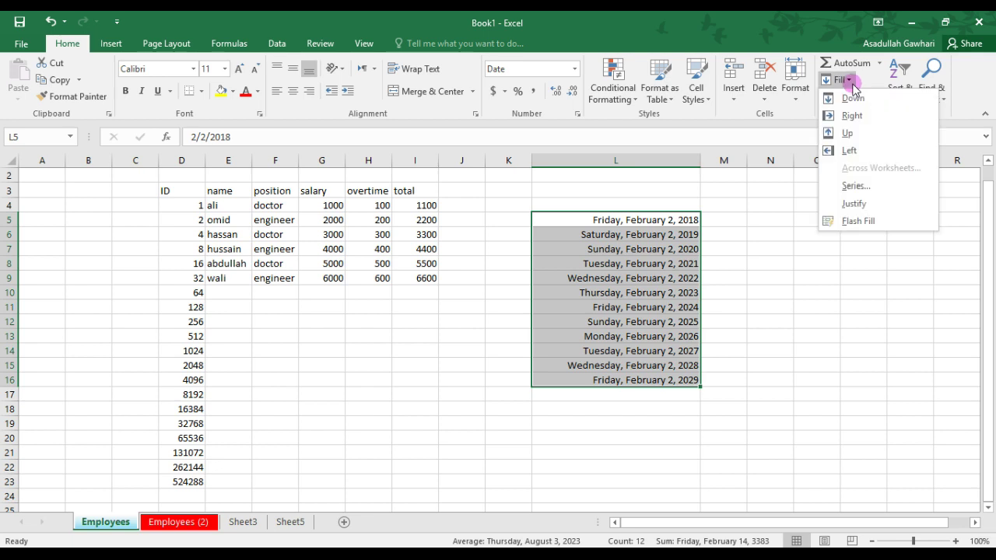
left_click(855, 187)
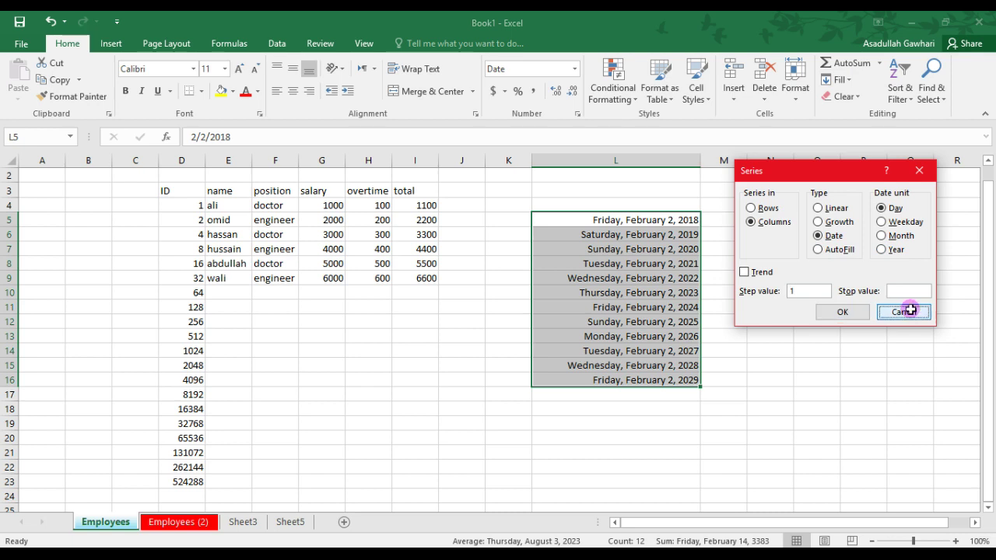
left_click(905, 312)
left_click(385, 352)
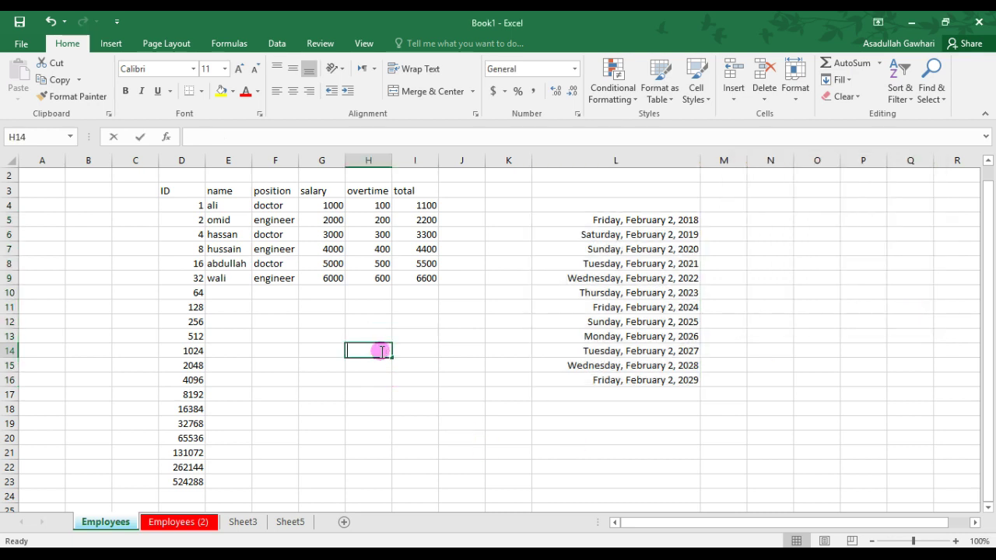
Enter an employee name in H14 and copy it down through H22 with Series AutoFill
type("alo")
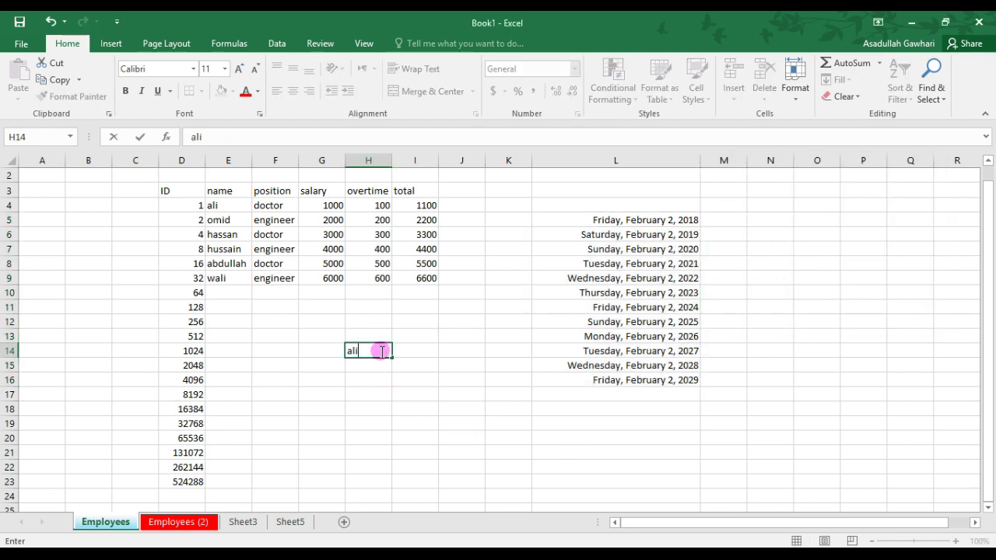
key("shift+Down")
key("shift+Down")
key("shift+Down")
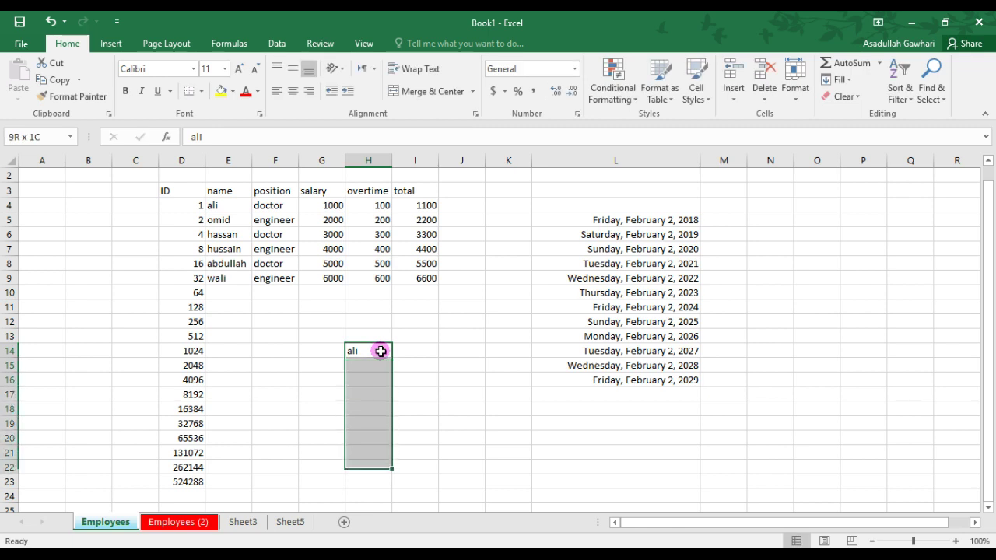
left_click(839, 80)
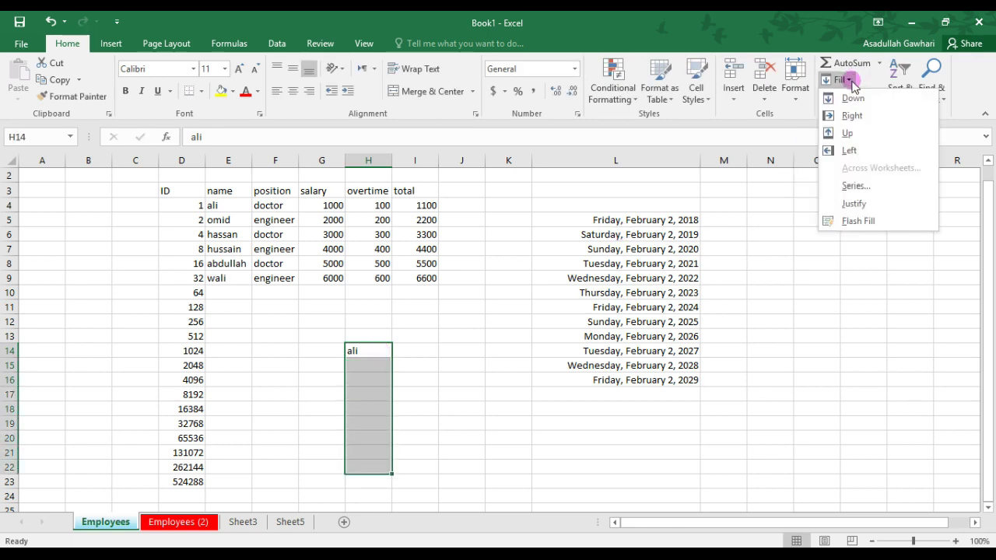
left_click(856, 185)
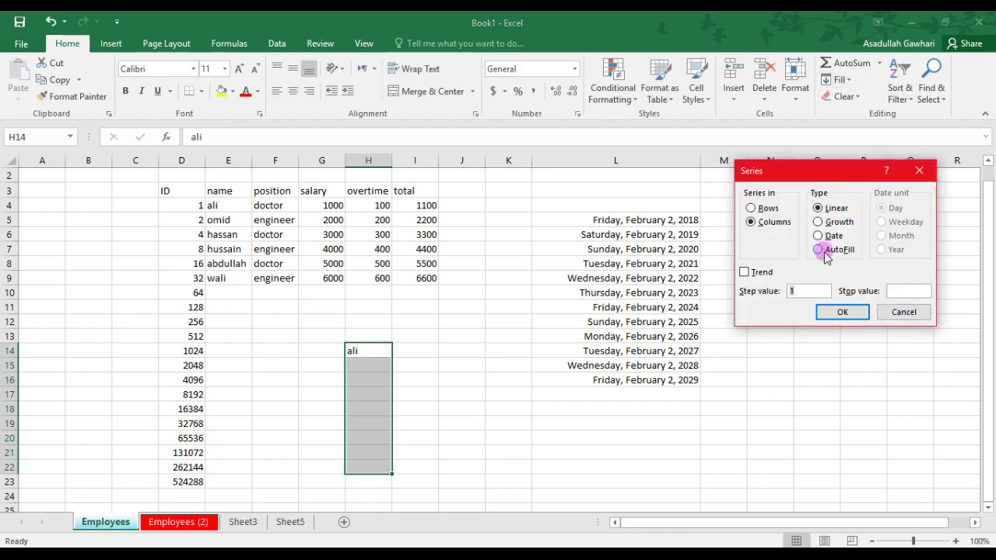
left_click(819, 249)
left_click(842, 312)
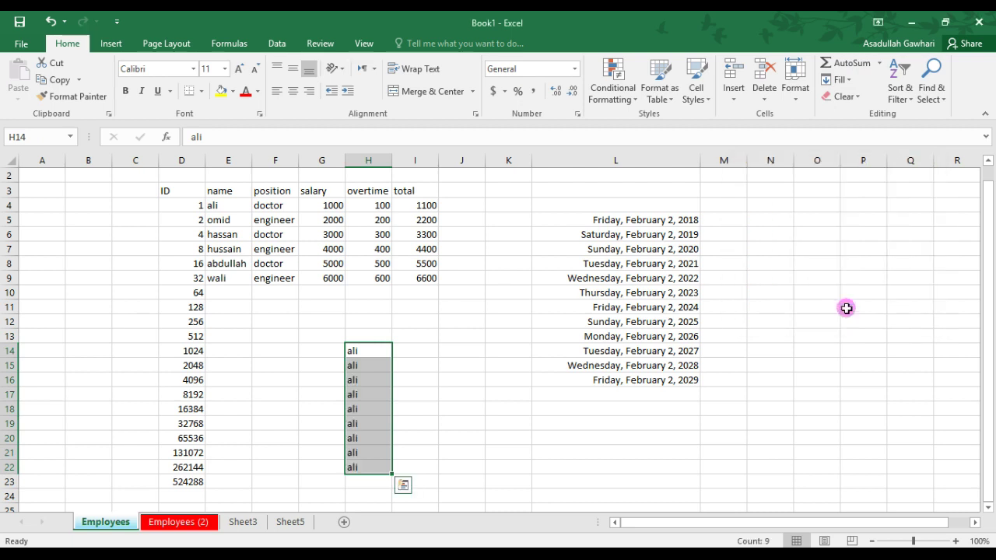
left_click(378, 409)
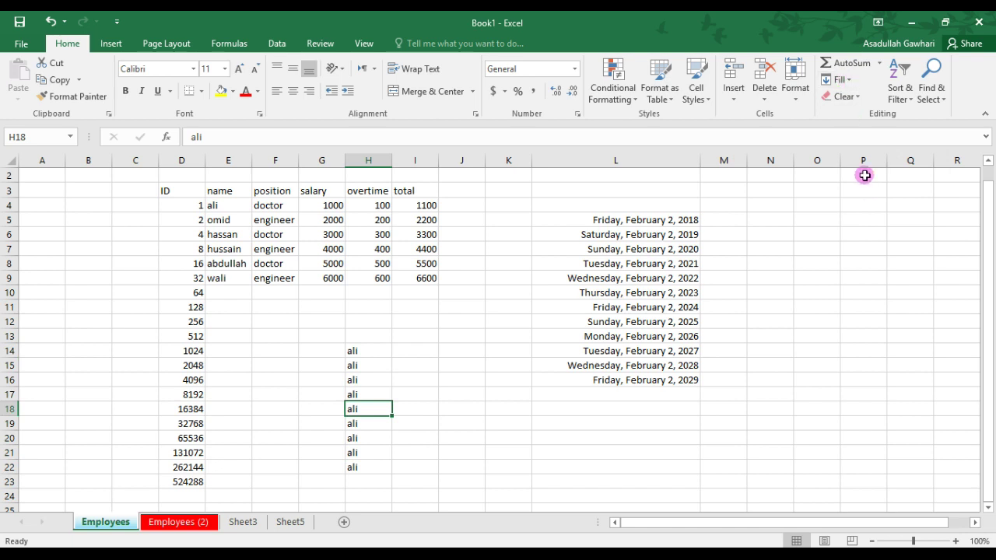
Reopen the Series dialog and cancel it without changes
left_click(840, 79)
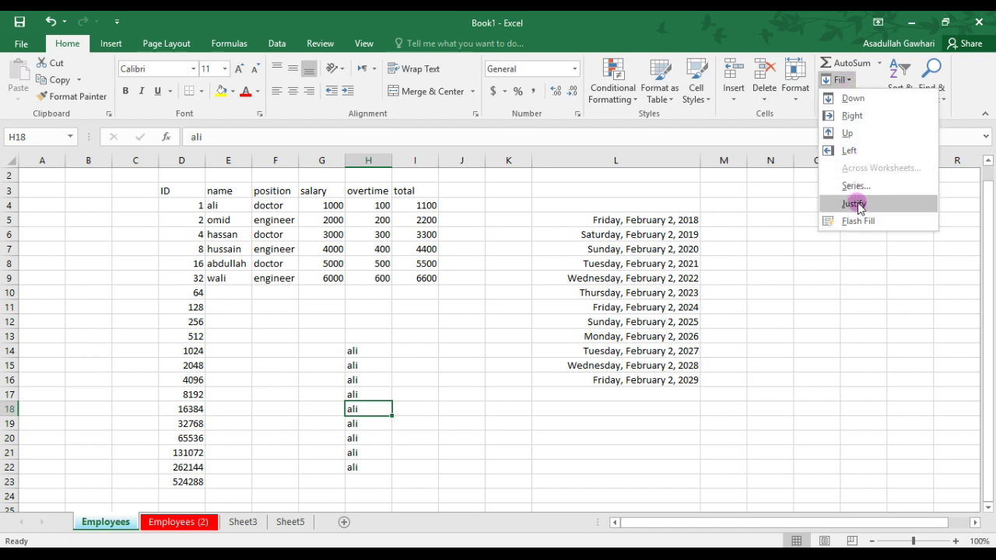
left_click(855, 187)
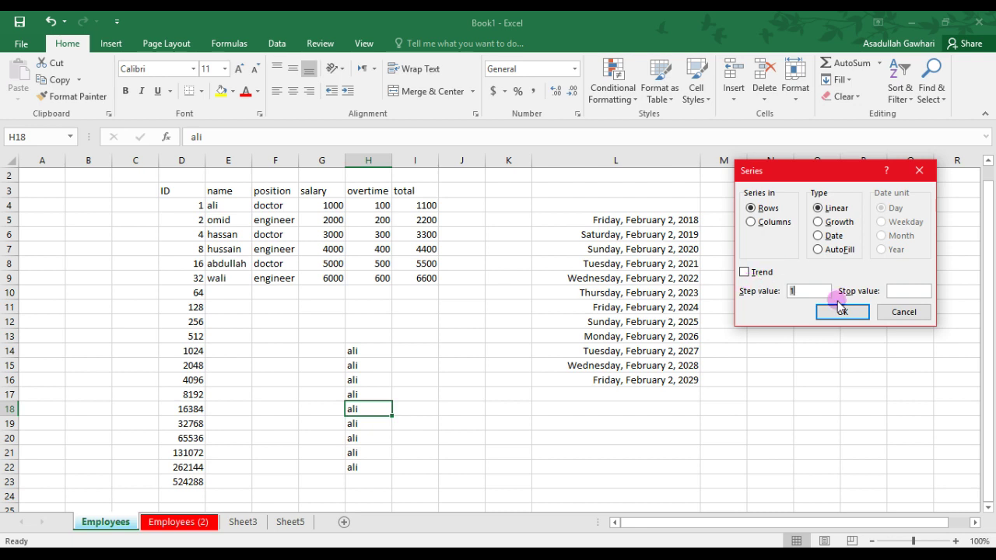
left_click(903, 312)
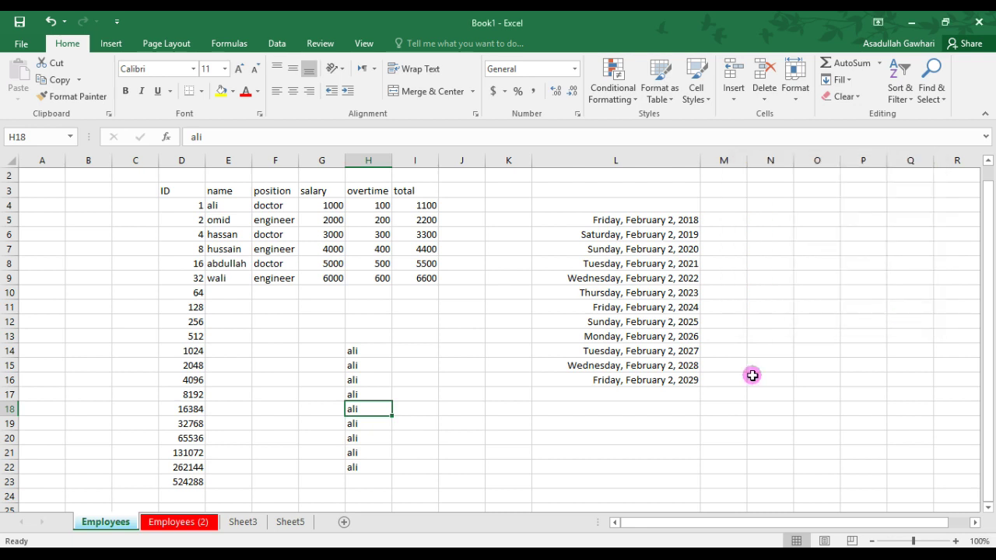
Add a new sheet and enter 1 in F7 and 2 in G7
left_click(343, 522)
left_click(294, 262)
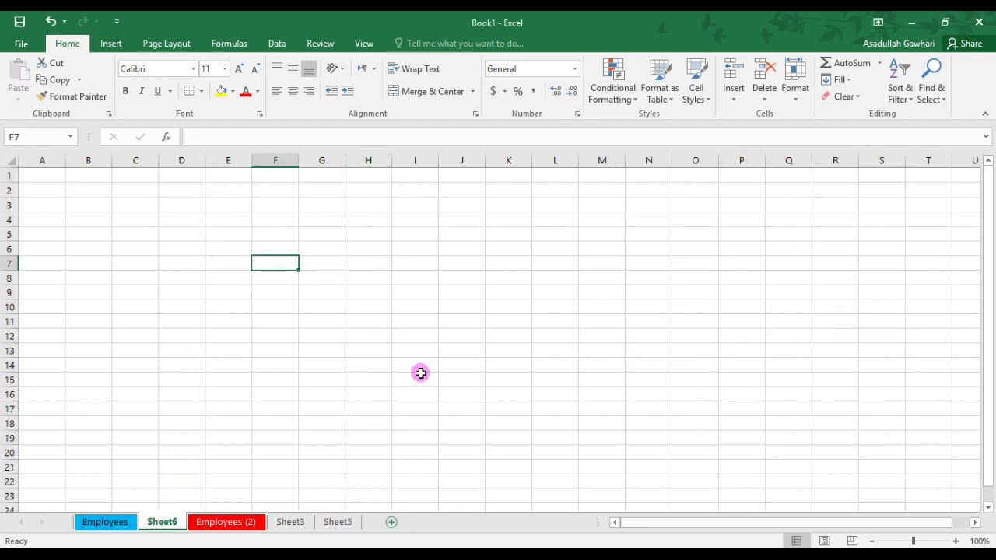
type("1")
key("Tab")
type("2")
key("Tab")
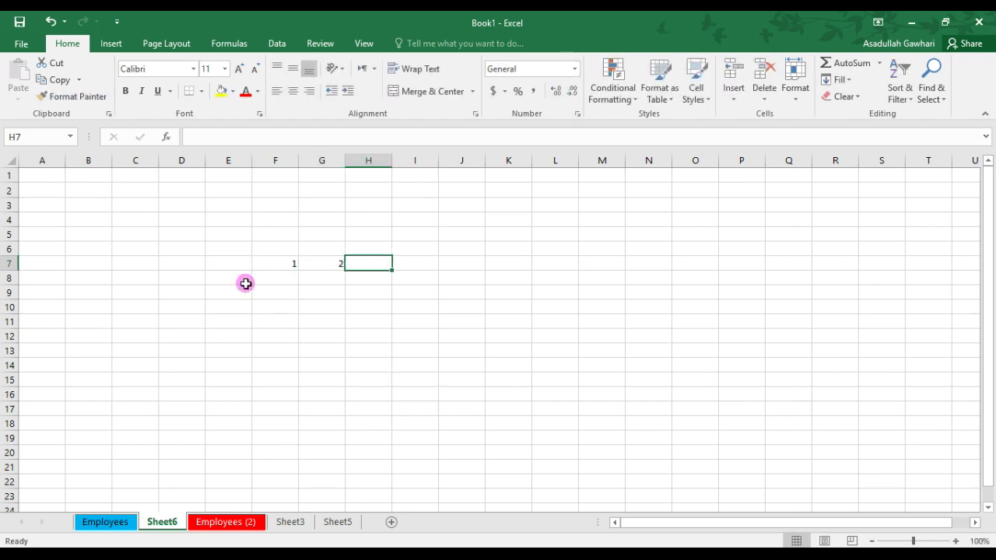
Fill A7:T7 as a Trend series, producing values -4 through 15
left_click_drag(50, 264, 884, 262)
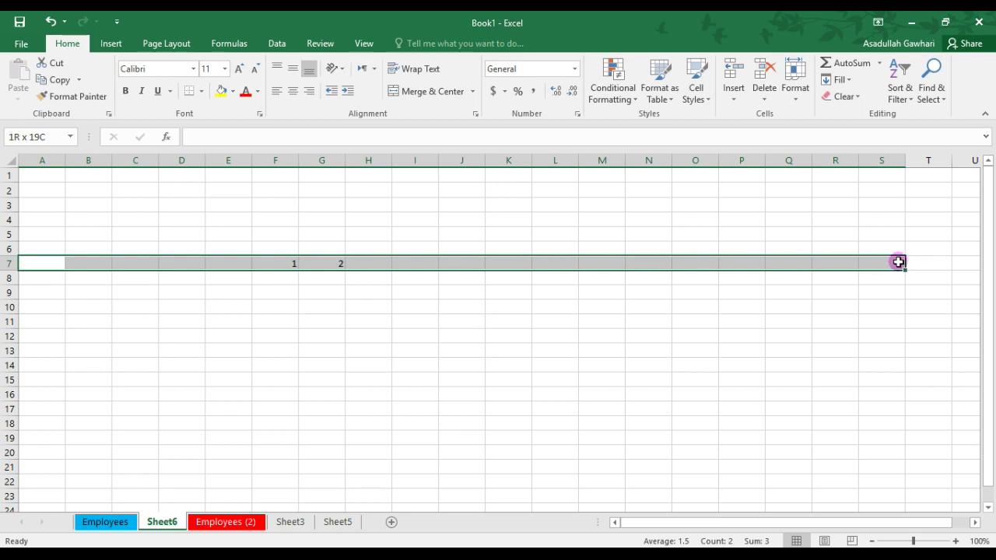
left_click_drag(900, 263, 906, 260)
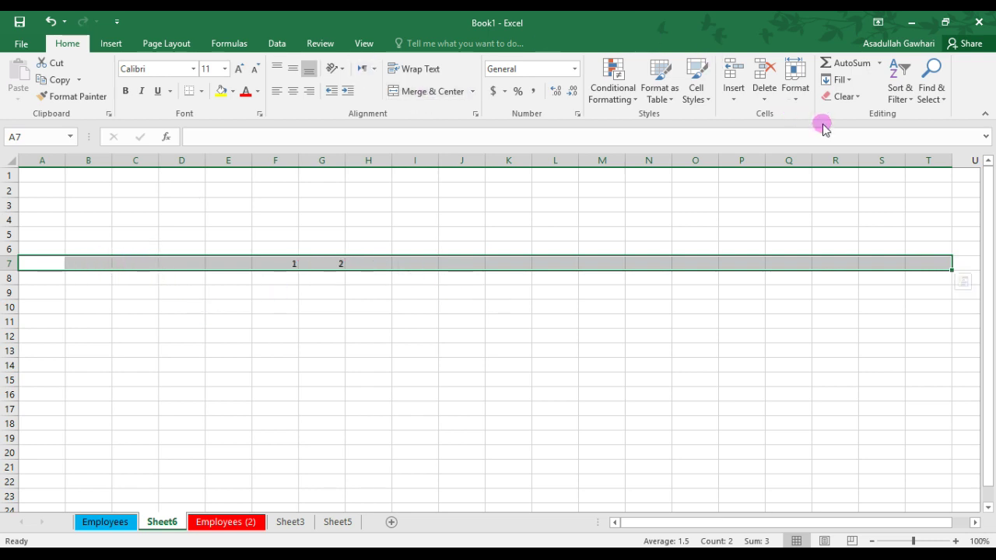
left_click(846, 80)
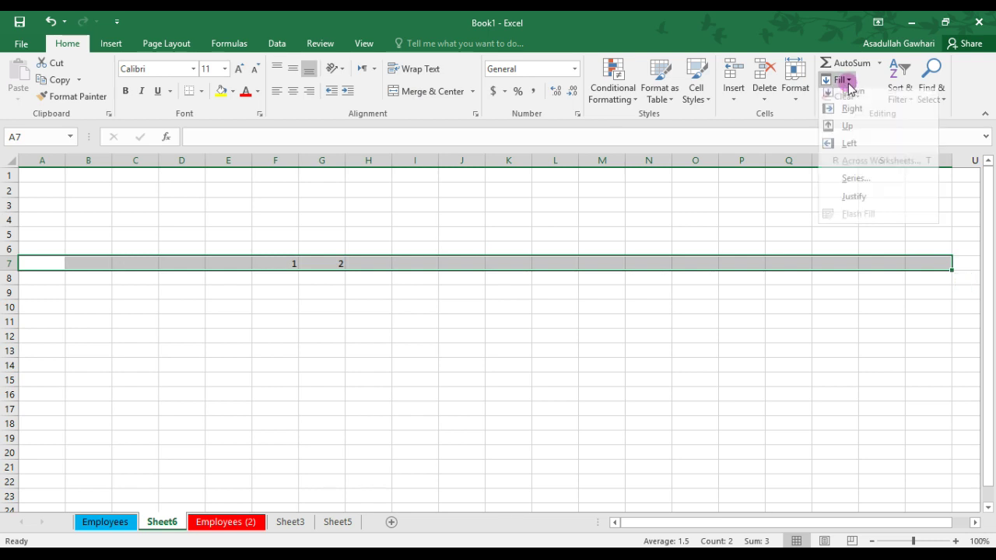
left_click(850, 186)
left_click(762, 272)
left_click(841, 312)
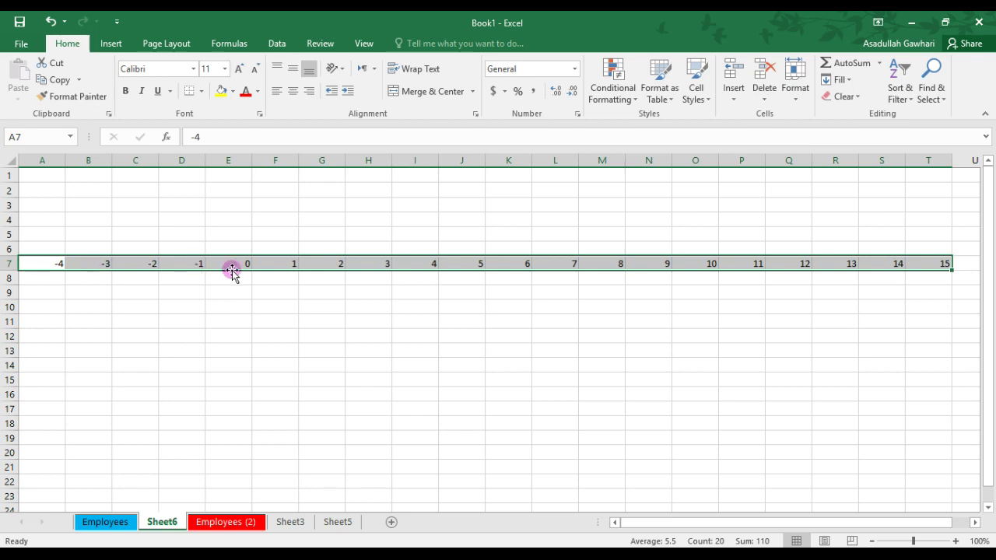
mouse_move(905, 276)
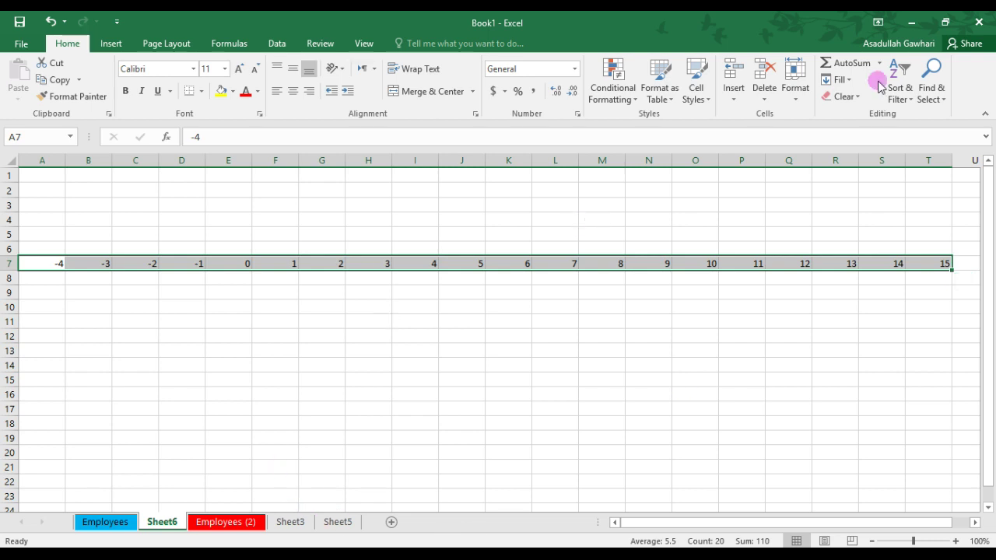
Review the Series dialog and Fill menu without changes, then click an empty cell
left_click(841, 79)
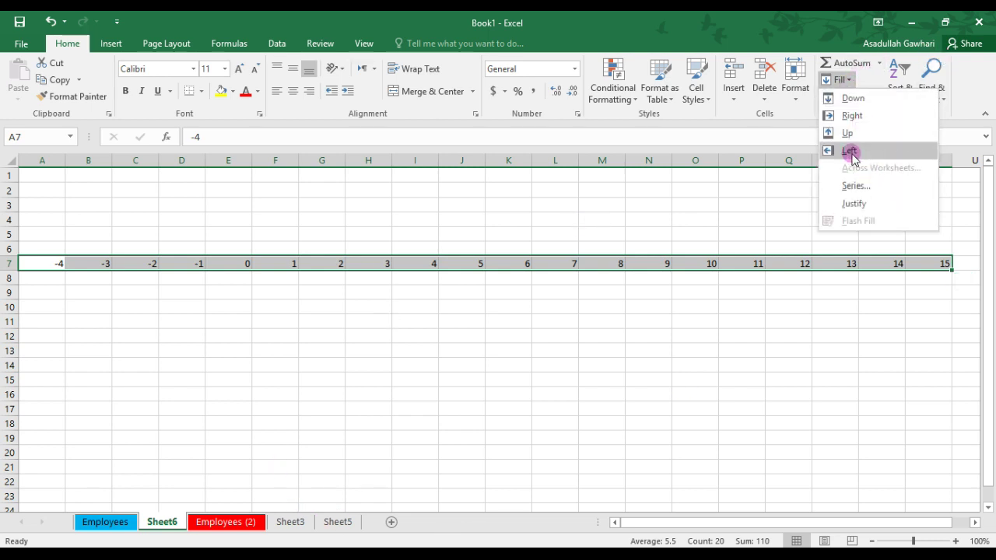
left_click(854, 187)
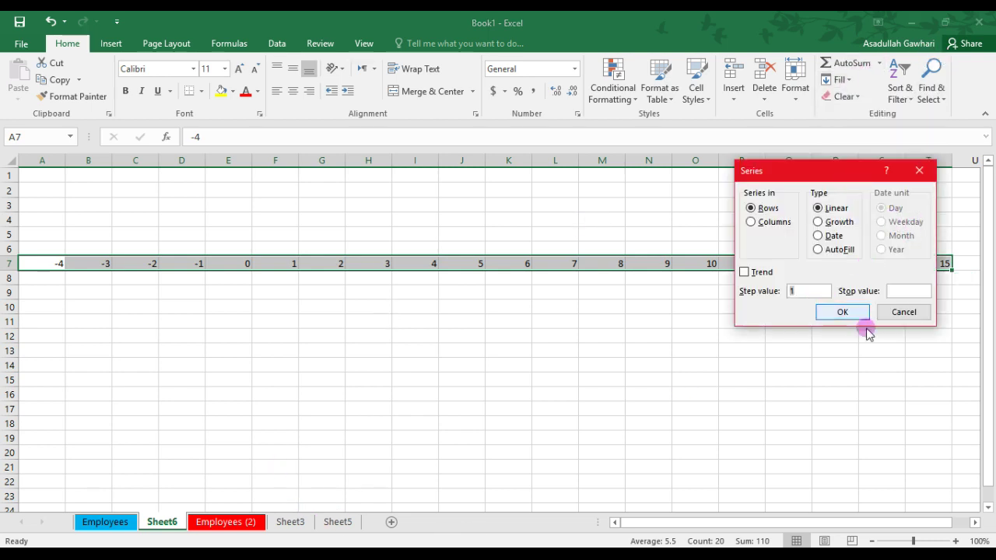
left_click(900, 314)
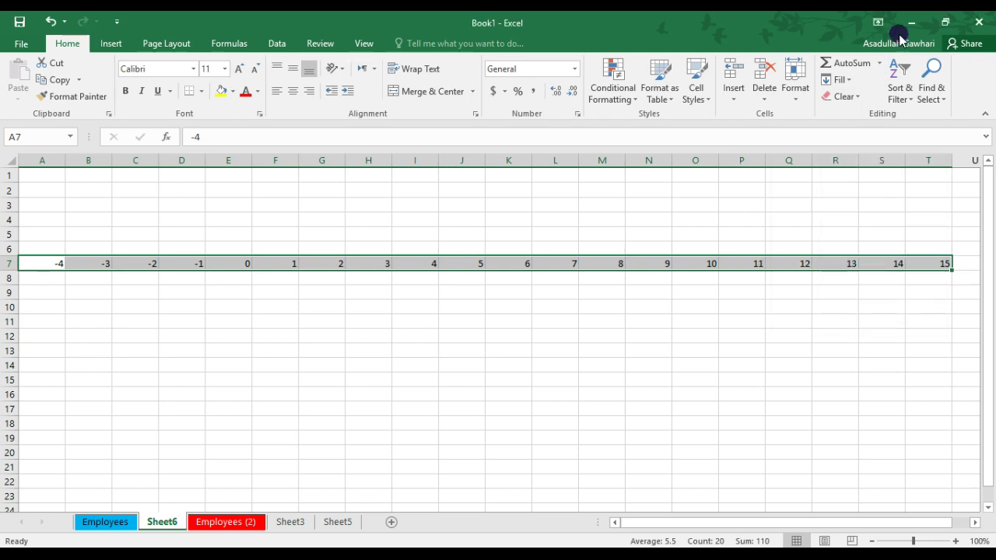
left_click(846, 81)
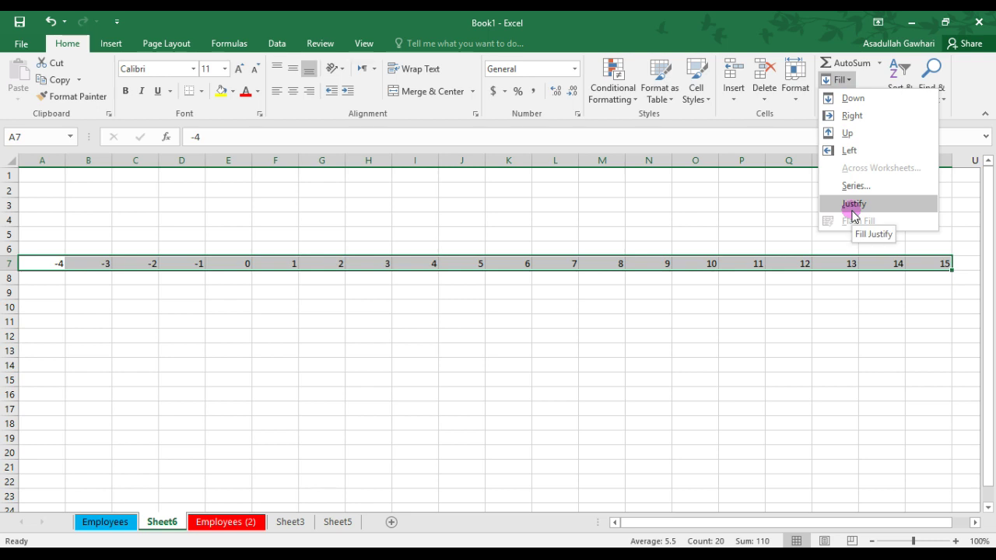
left_click(544, 216)
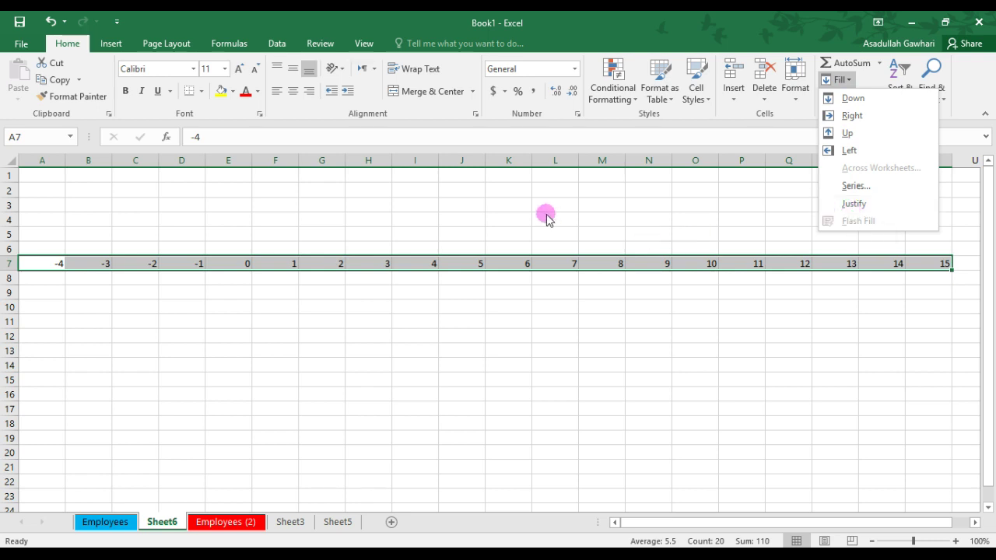
left_click(384, 196)
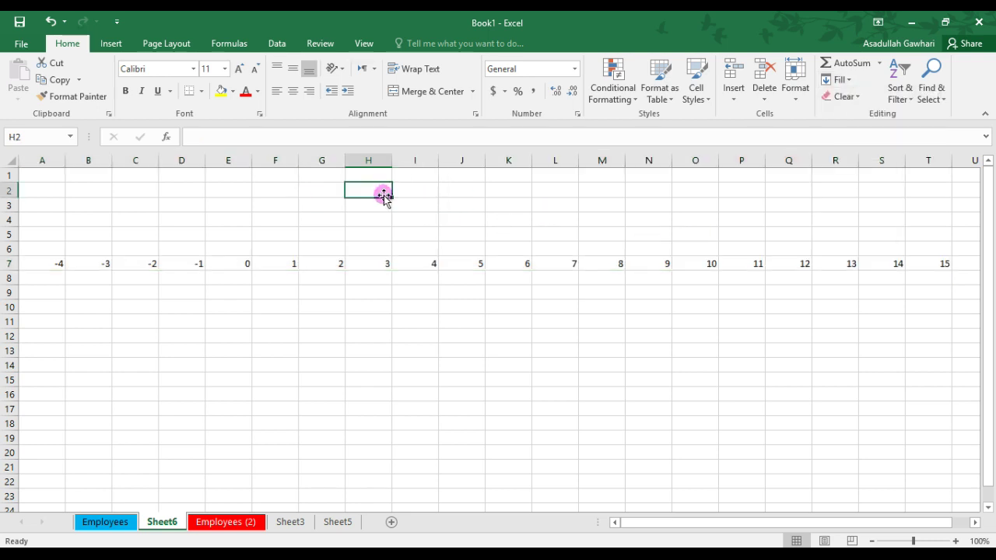
Type a three-word name in G12, Justify it into G12:G14, and autofit column G
left_click(300, 335)
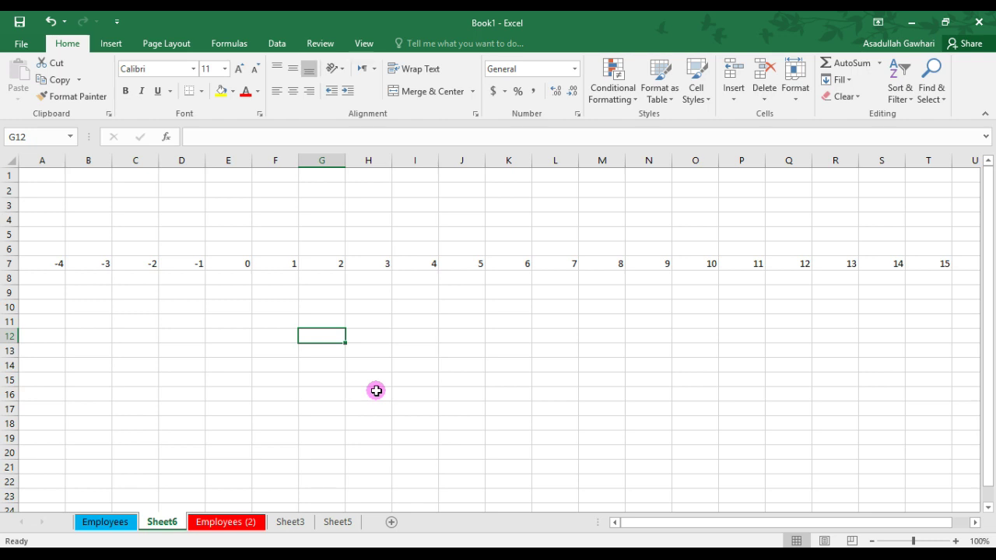
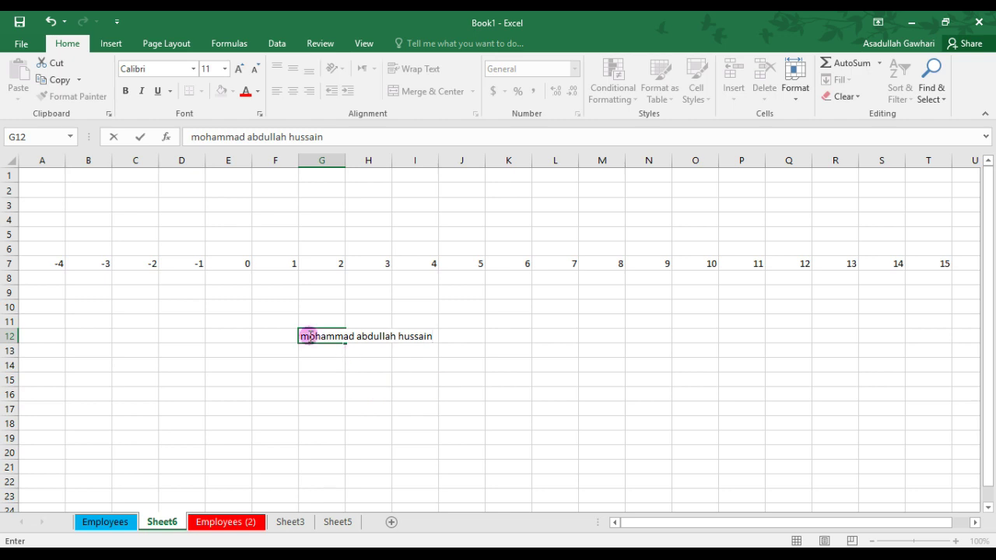
left_click(308, 336)
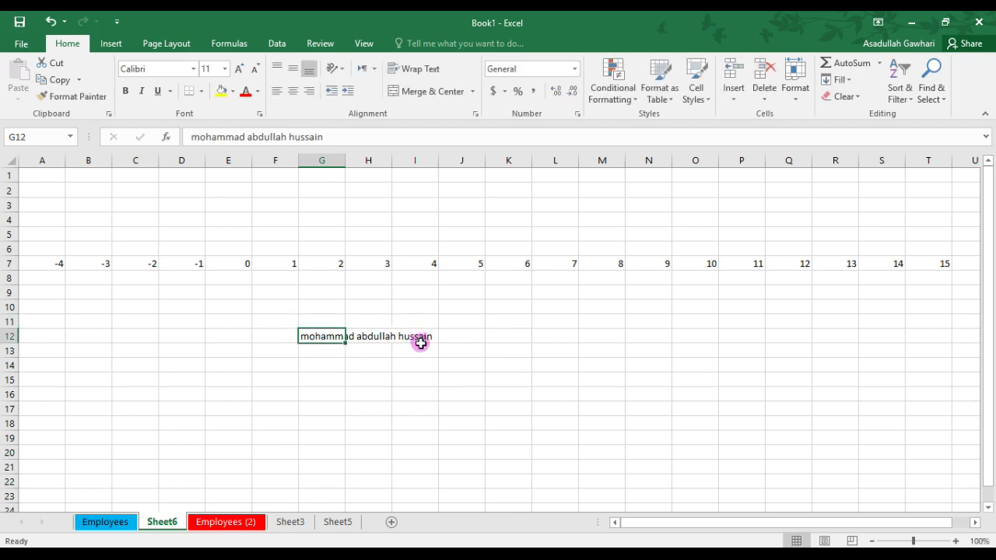
left_click(838, 79)
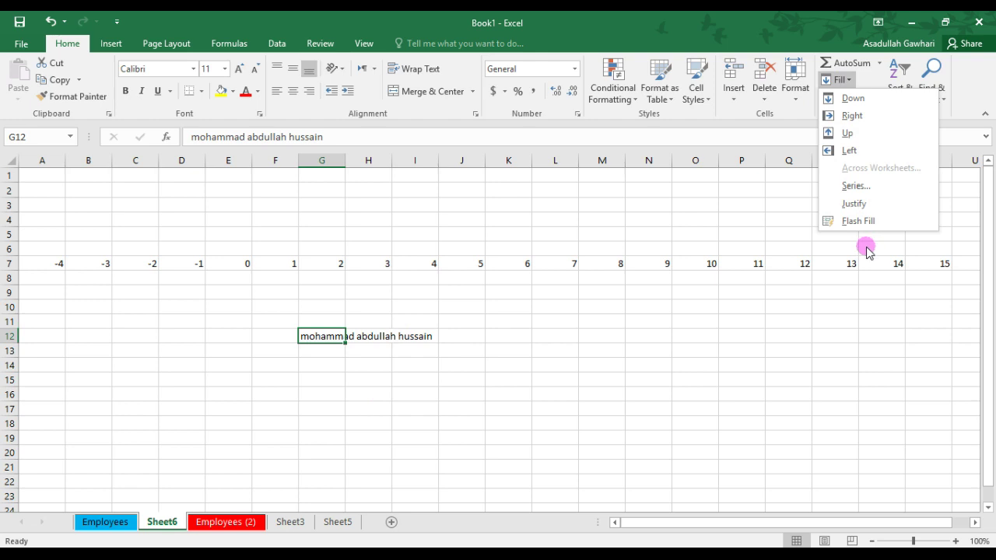
left_click(852, 203)
left_click(472, 326)
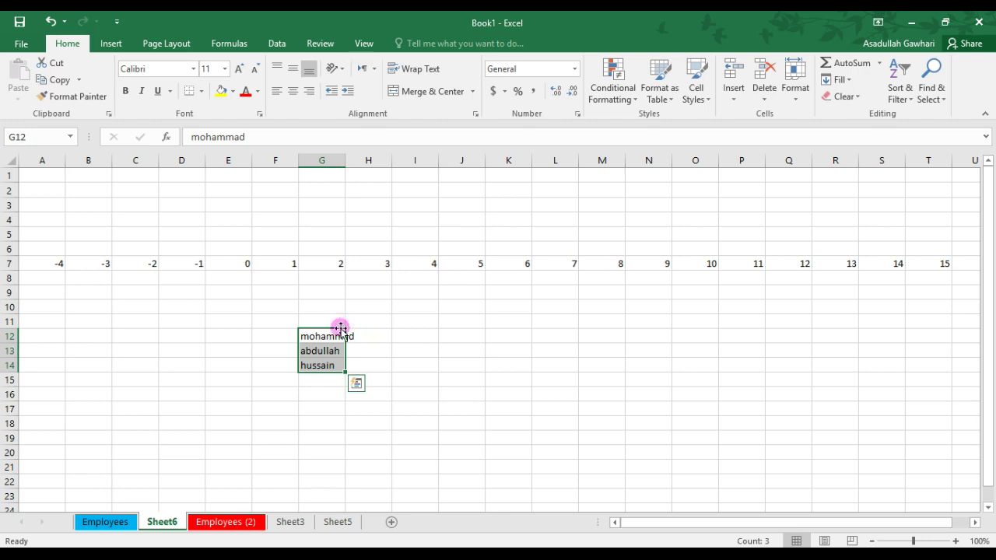
double_click(347, 160)
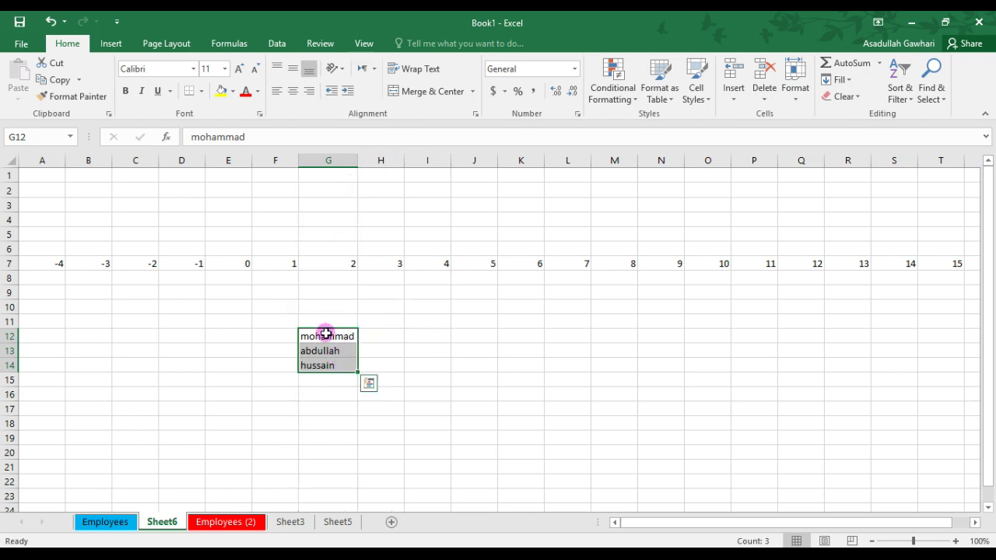
Try Flash Fill on G12 and dismiss the no-pattern message
left_click(435, 351)
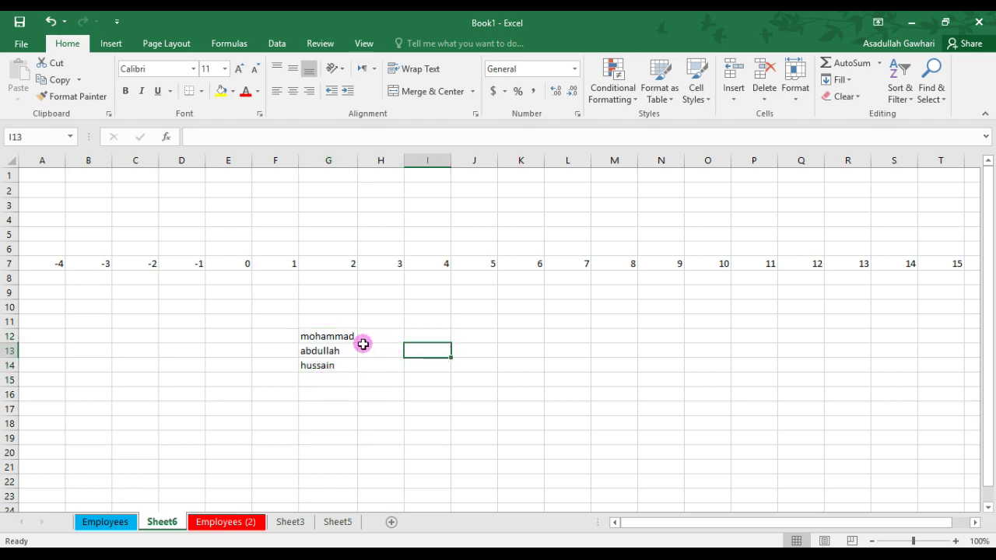
left_click(344, 336)
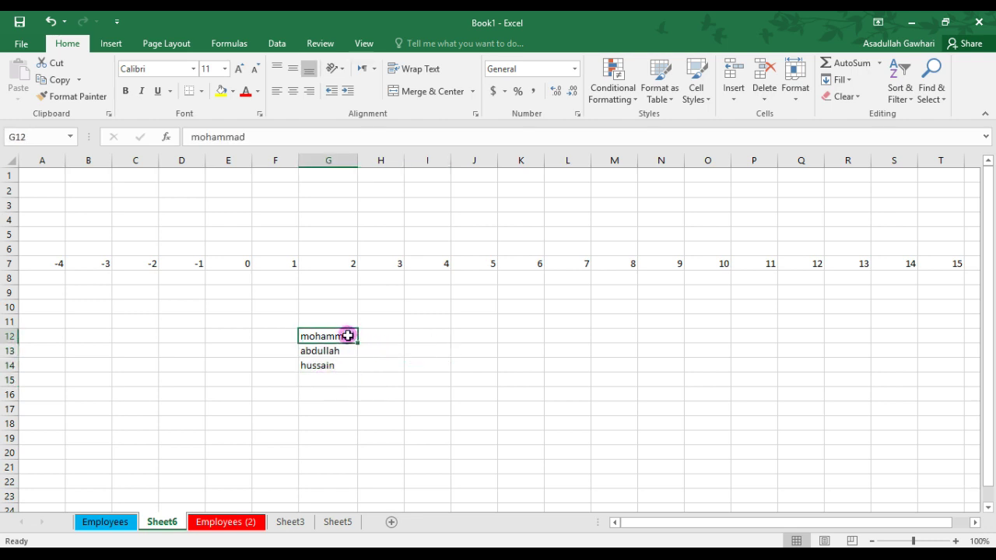
left_click(848, 80)
left_click(856, 223)
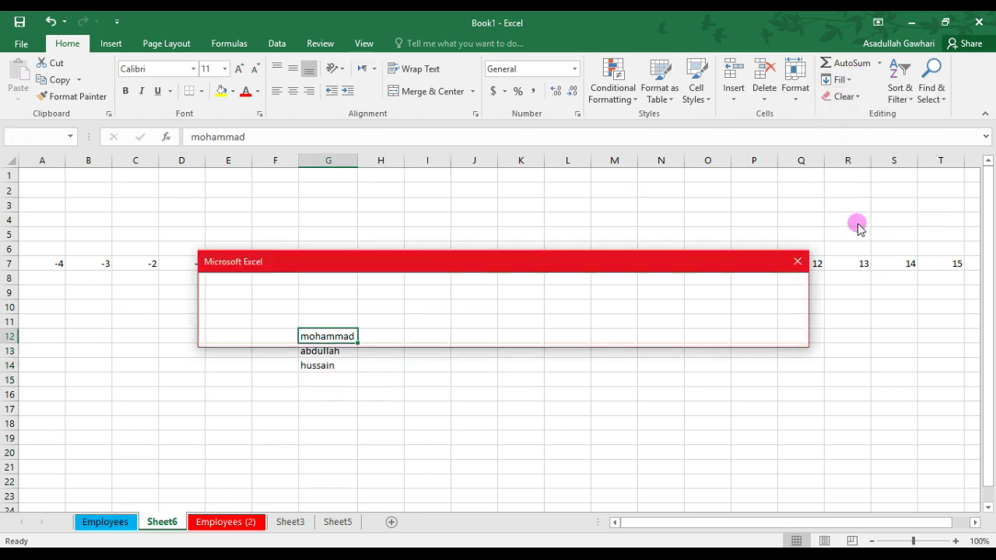
left_click(499, 337)
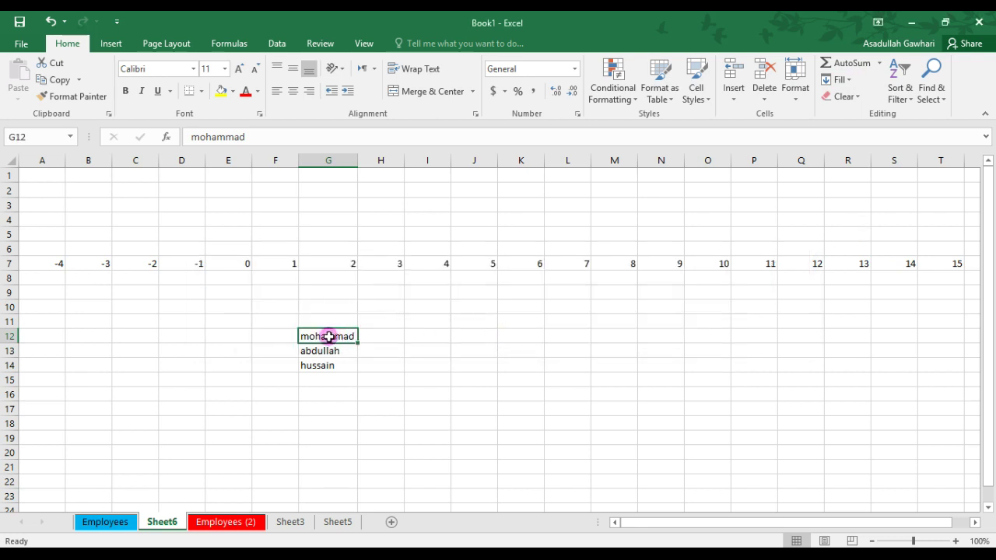
Copy the first name word from G12 and paste it into empty cell G11
left_click_drag(350, 361, 343, 351)
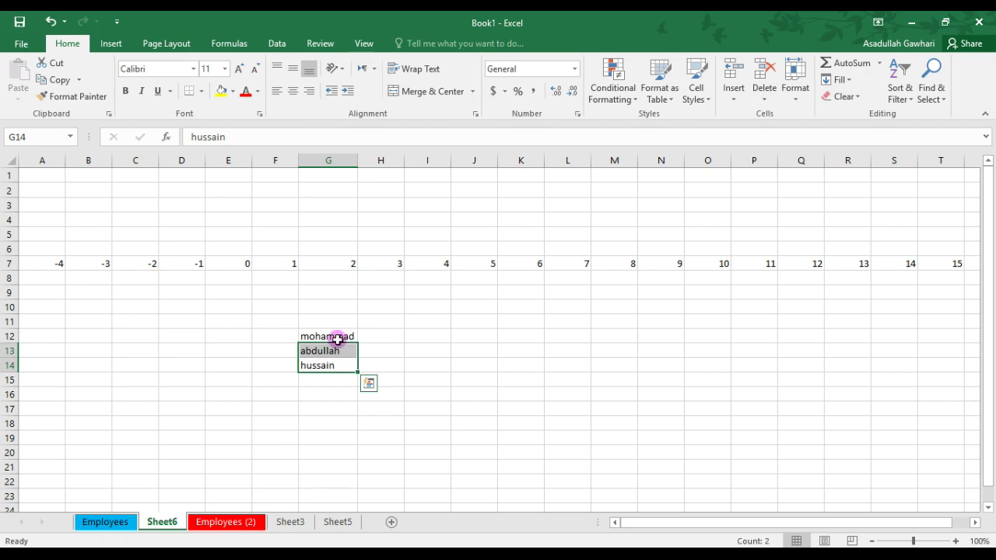
left_click(337, 337)
left_click(330, 321)
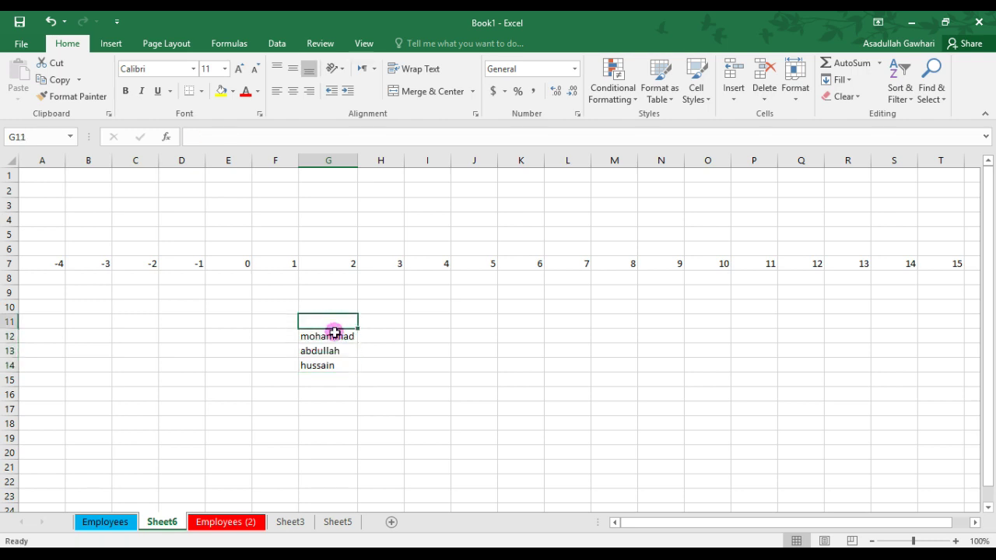
left_click(333, 335)
key("ctrl+c")
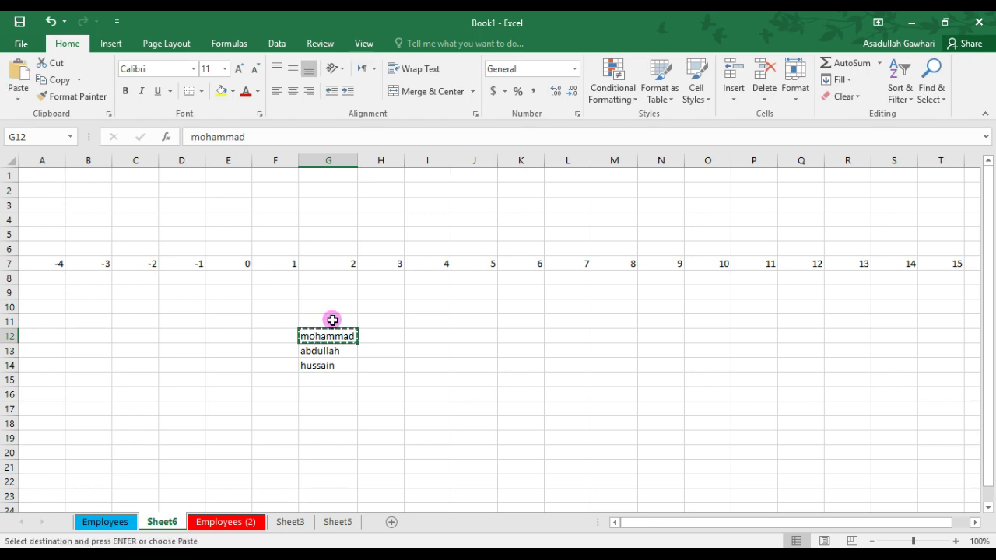
left_click(333, 321)
key("ctrl+v")
left_click(347, 337)
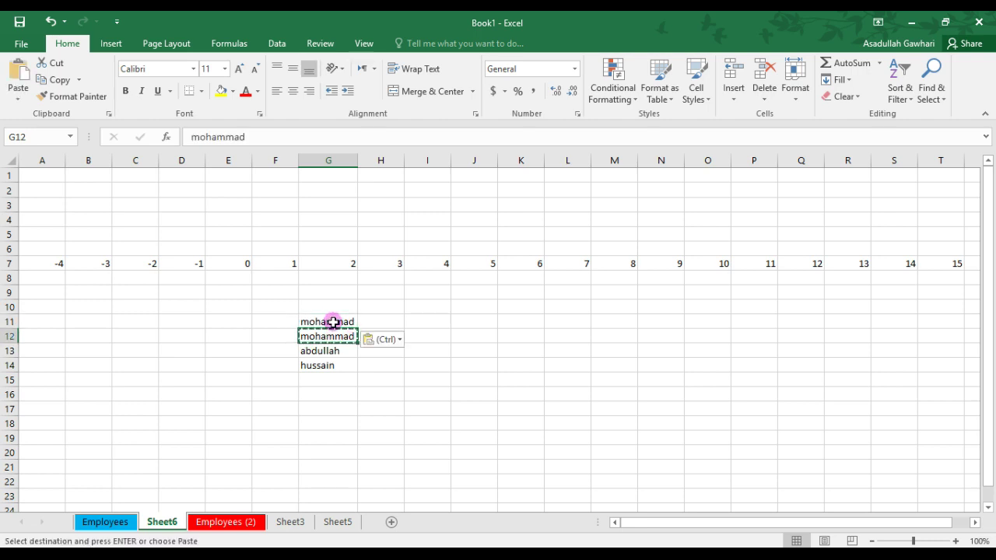
Browse the Format, Fill and Clear menus, then check the Employees sheet and return to Sheet6
left_click(798, 92)
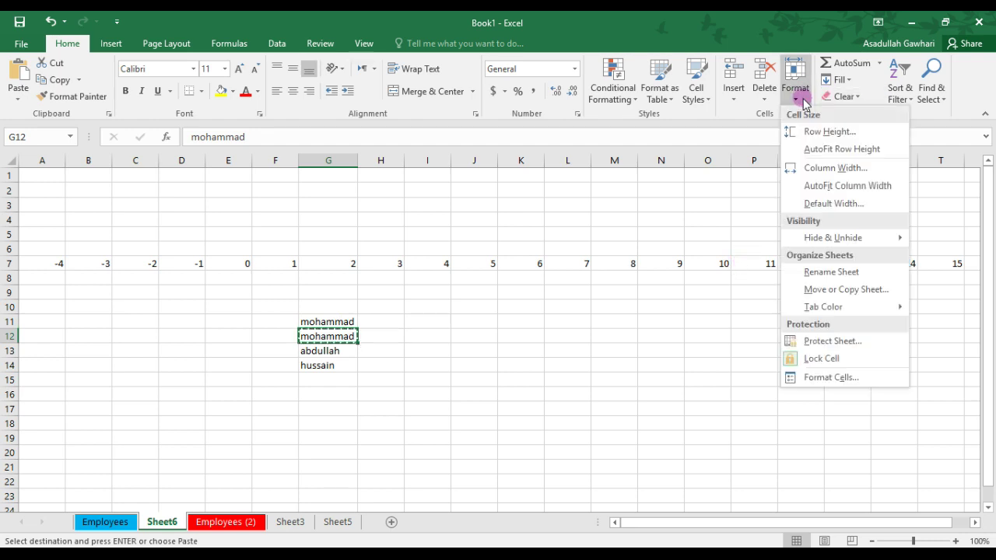
left_click(839, 79)
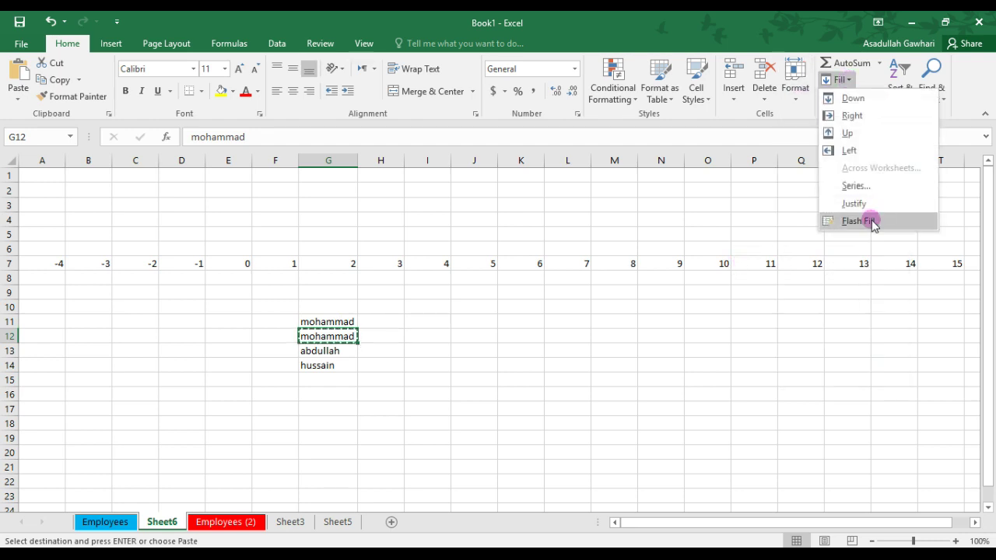
left_click(837, 79)
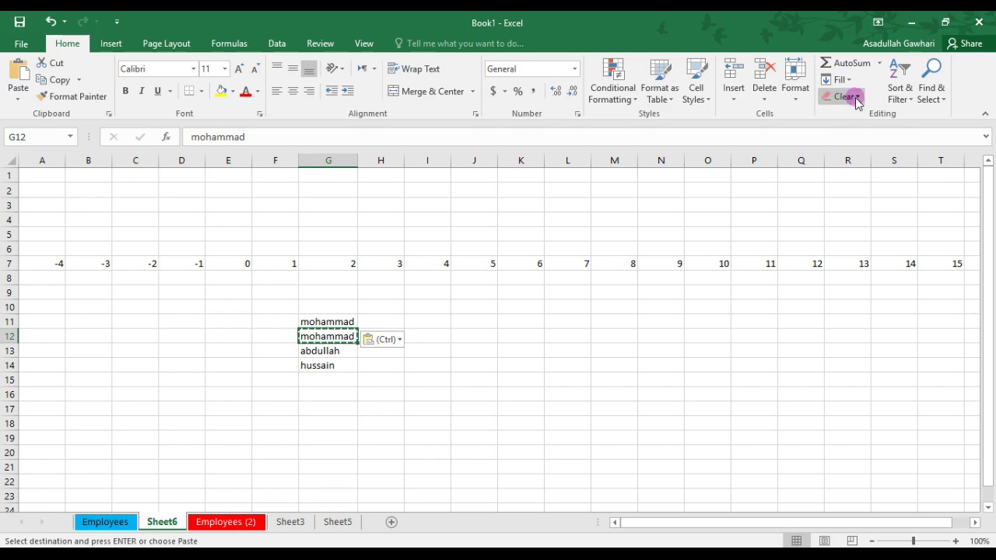
left_click(856, 96)
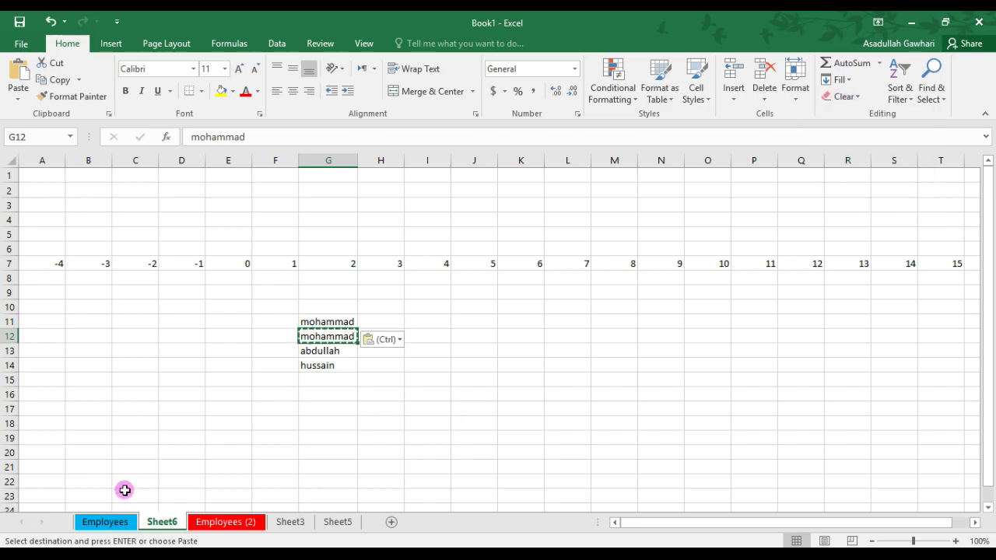
left_click(109, 527)
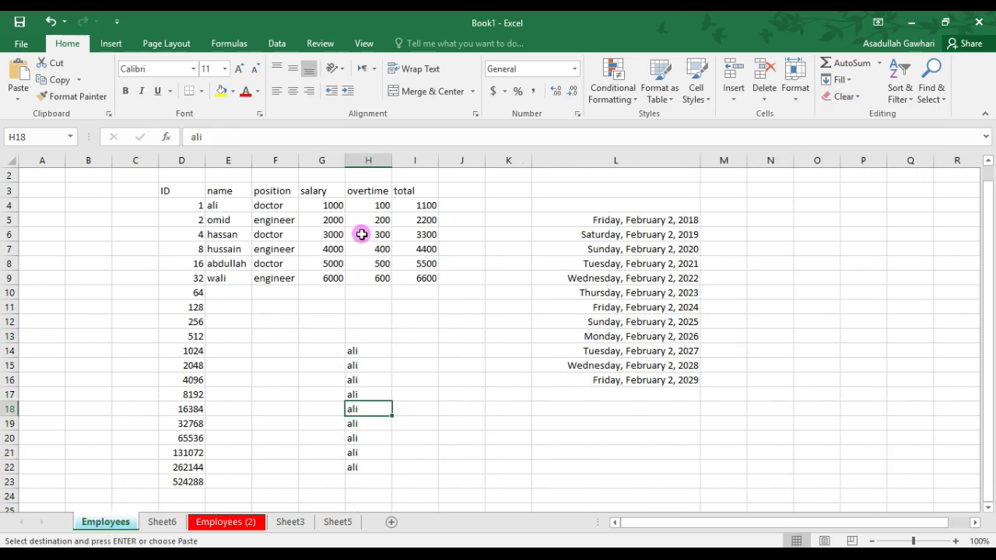
left_click(165, 527)
On Employees (2), give table E3:I9 red text, yellow fill and all borders
left_click(225, 525)
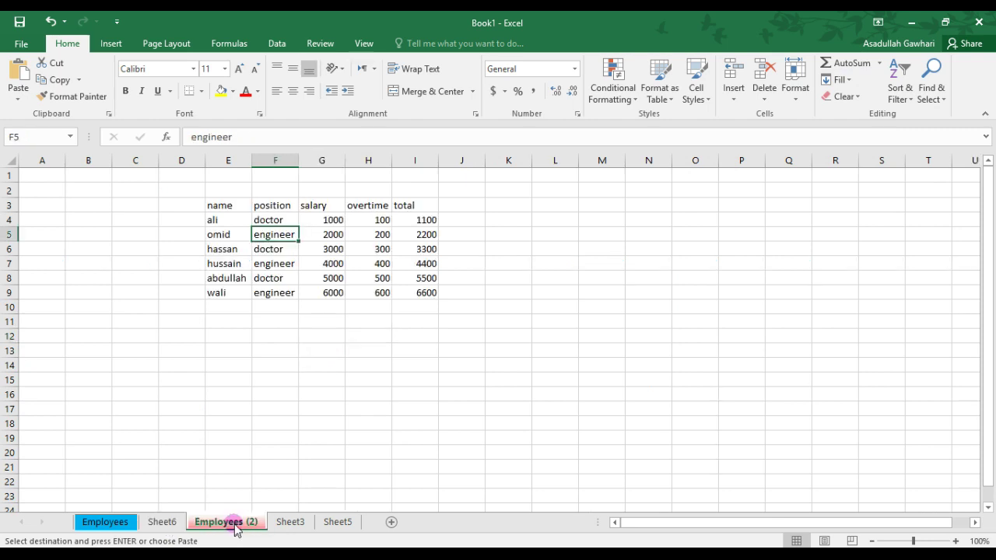
left_click_drag(227, 204, 415, 293)
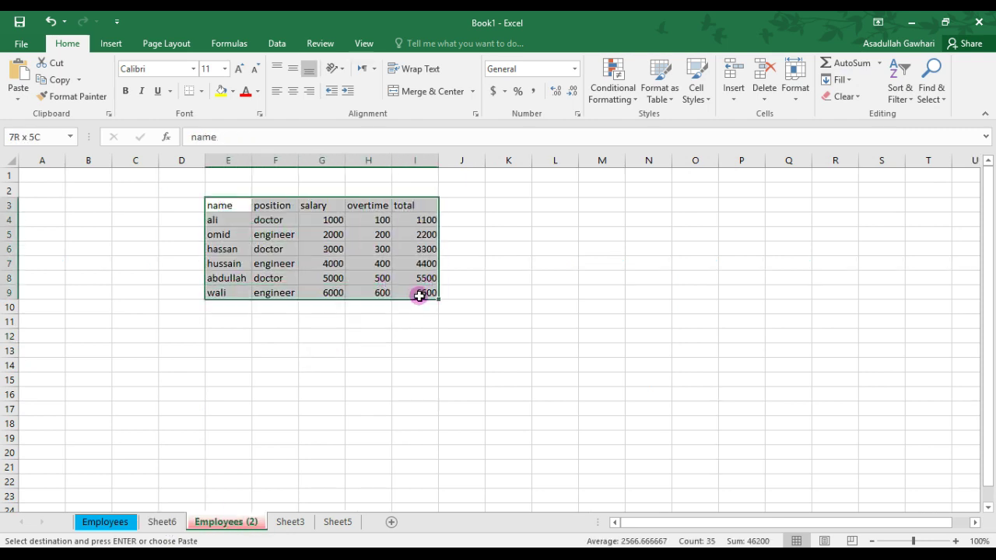
left_click(245, 91)
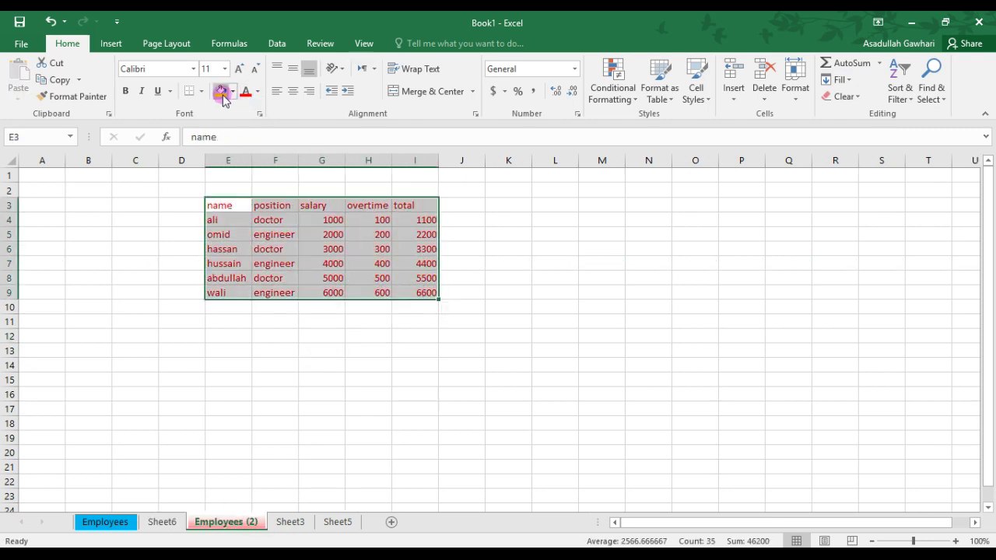
left_click(221, 91)
left_click(201, 91)
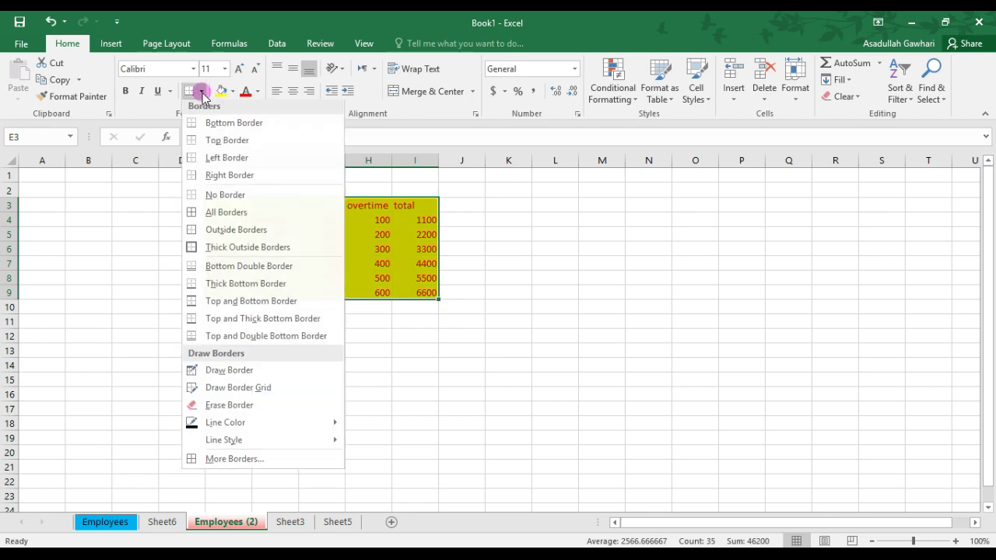
left_click(210, 213)
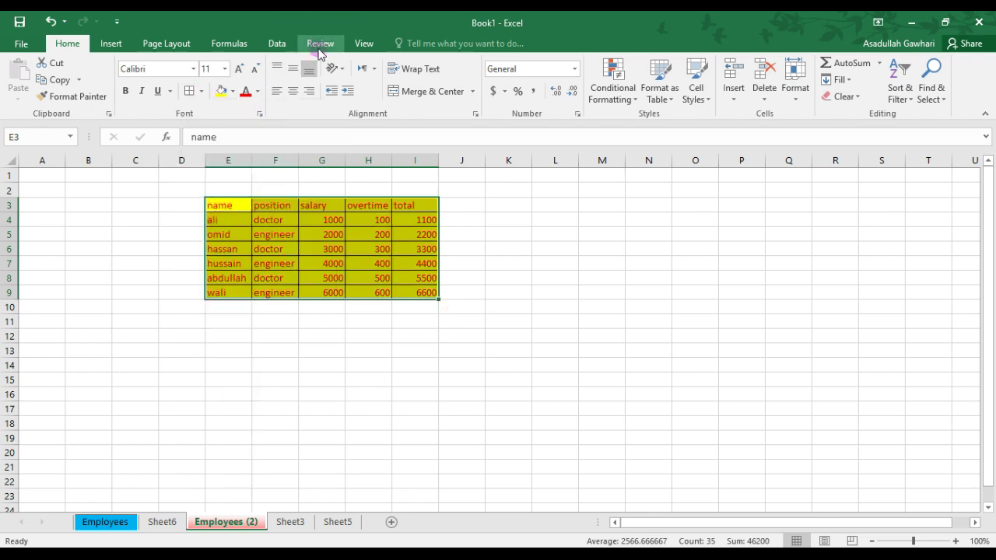
Add a comment 'pfsjdjkfjsdk' to cell F5, then reselect the table back on Home
left_click(295, 235)
left_click(320, 43)
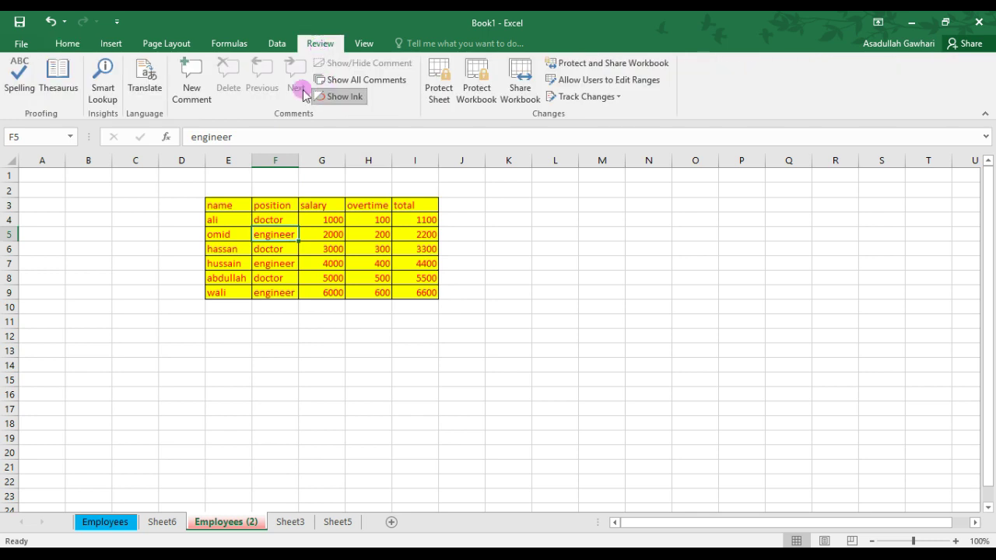
left_click(189, 93)
type("pfsjdjkfjsdkjfksdjklfj")
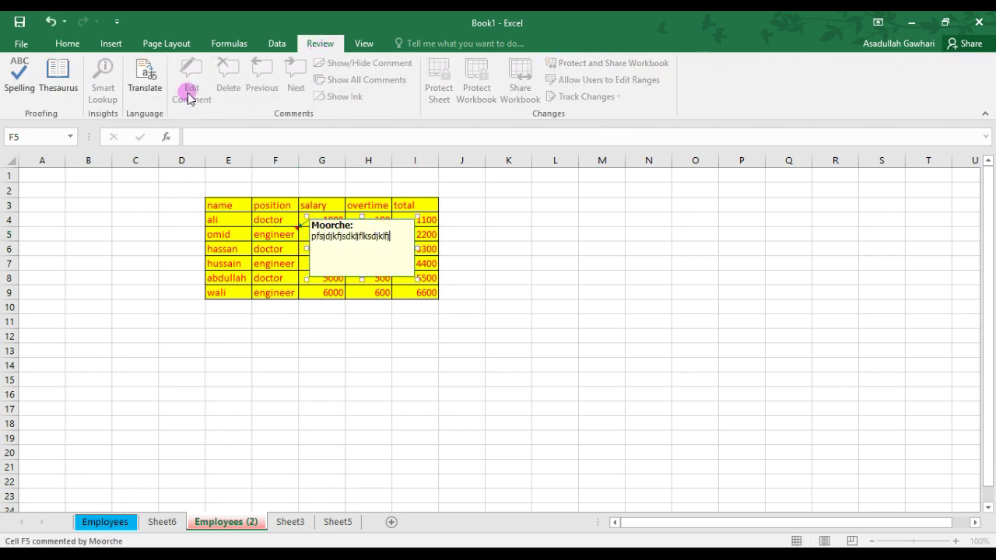
left_click(264, 214)
left_click(229, 204)
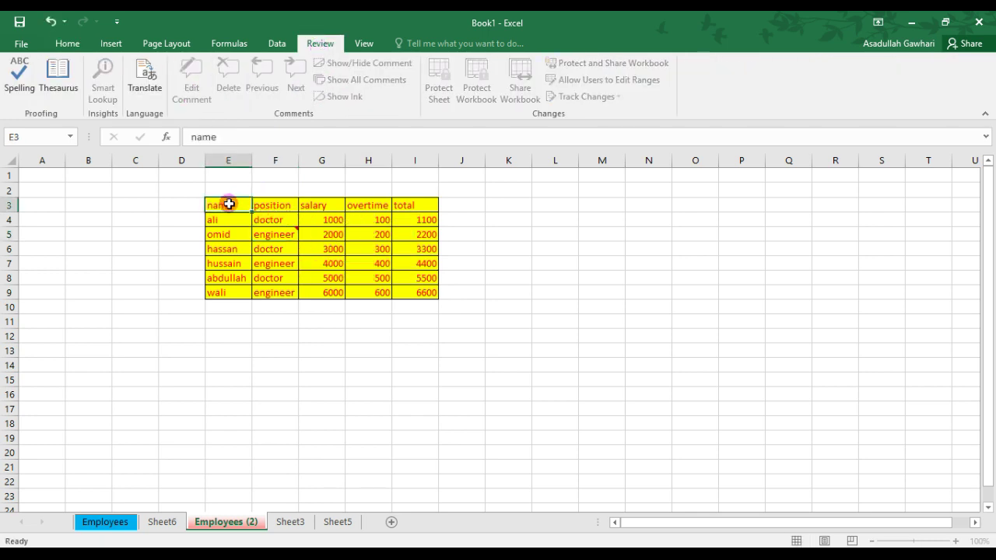
left_click_drag(223, 203, 418, 292)
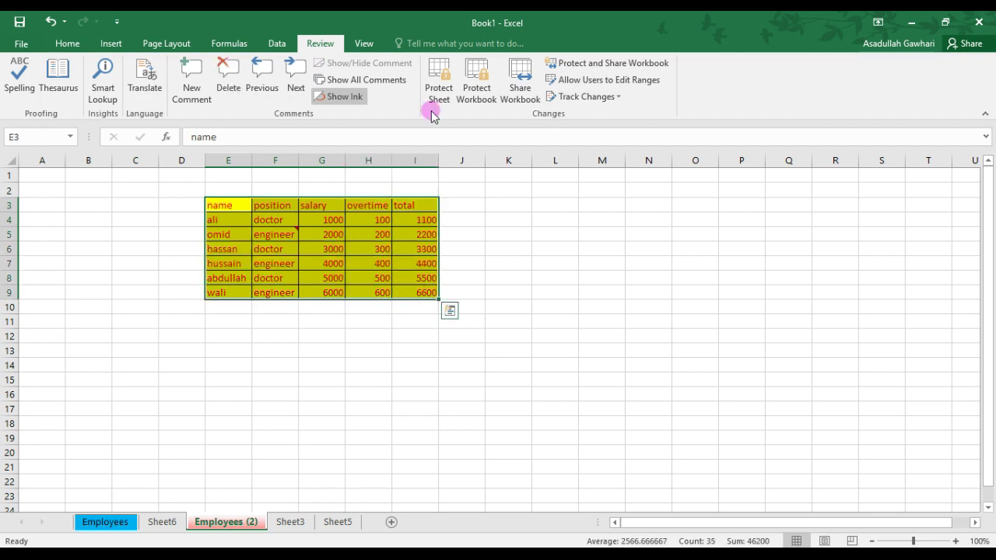
left_click(68, 42)
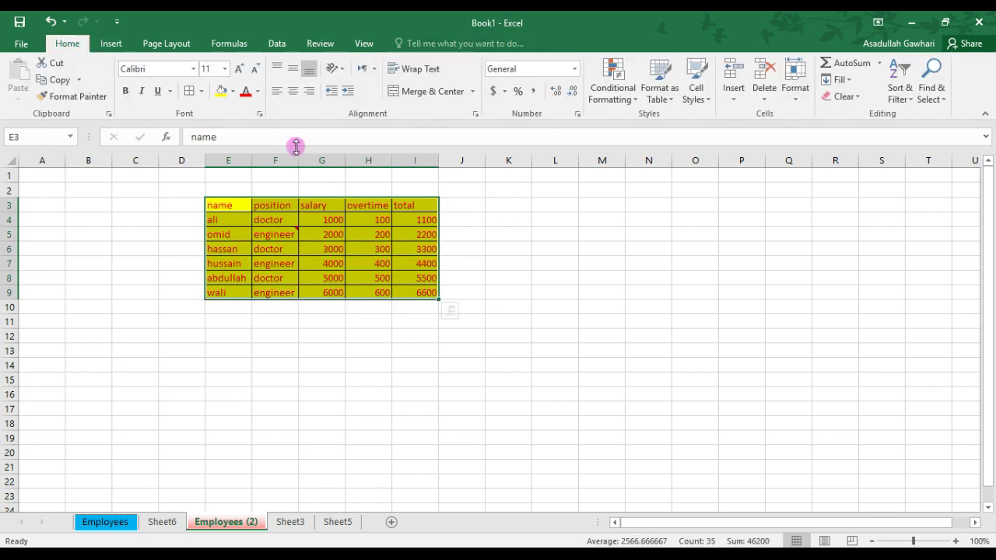
Try Clear All, Clear Formats and Clear Contents on the table, undoing each one
left_click(858, 97)
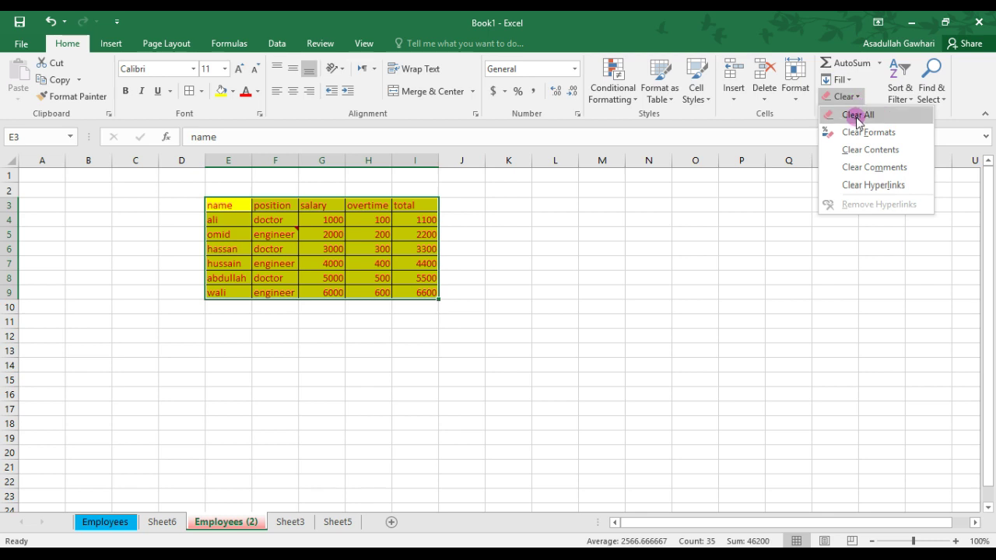
left_click(858, 115)
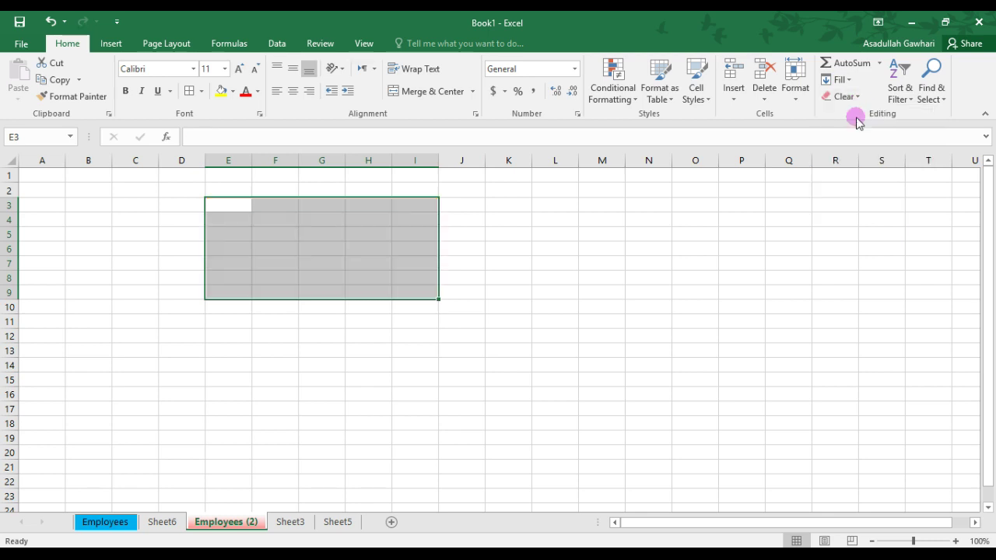
key("ctrl+z")
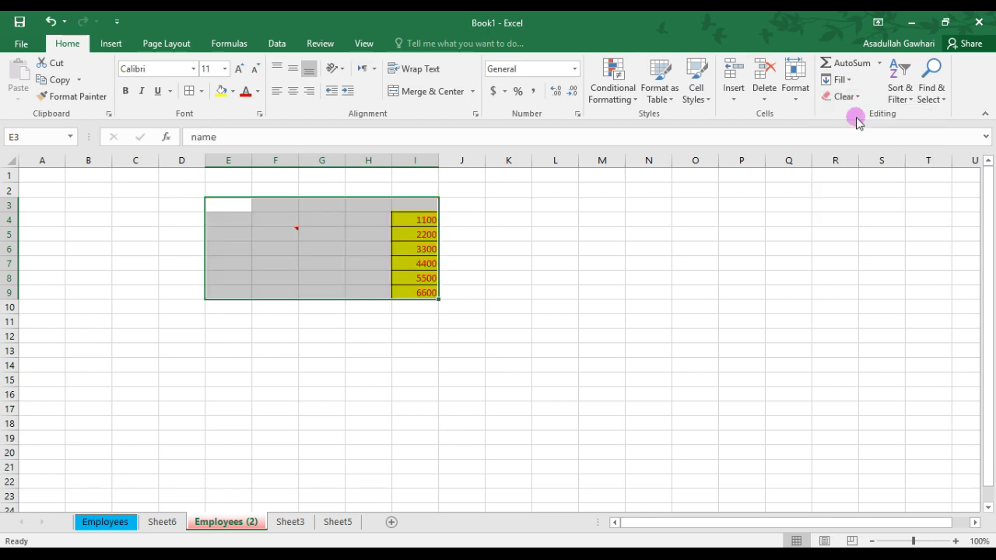
left_click(855, 97)
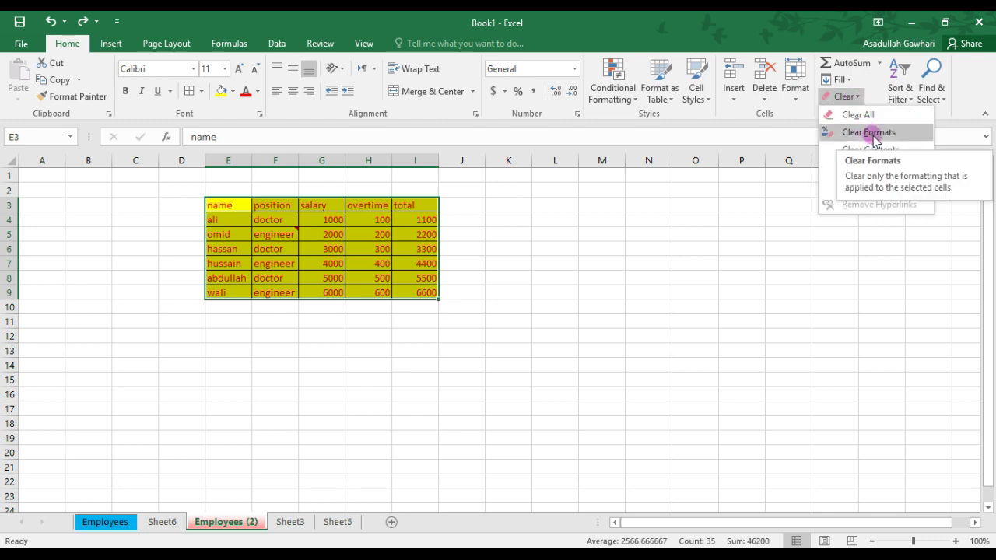
left_click(869, 134)
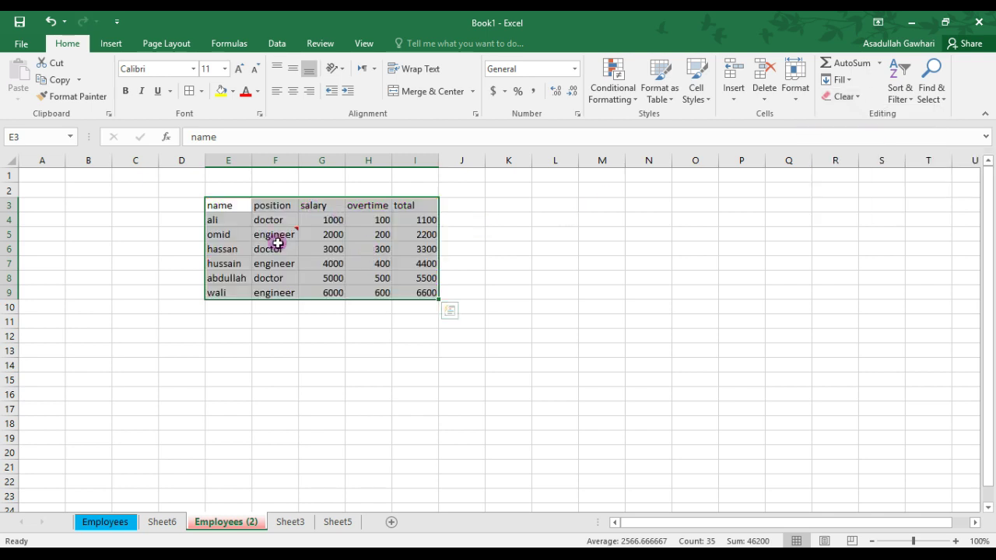
left_click(349, 250)
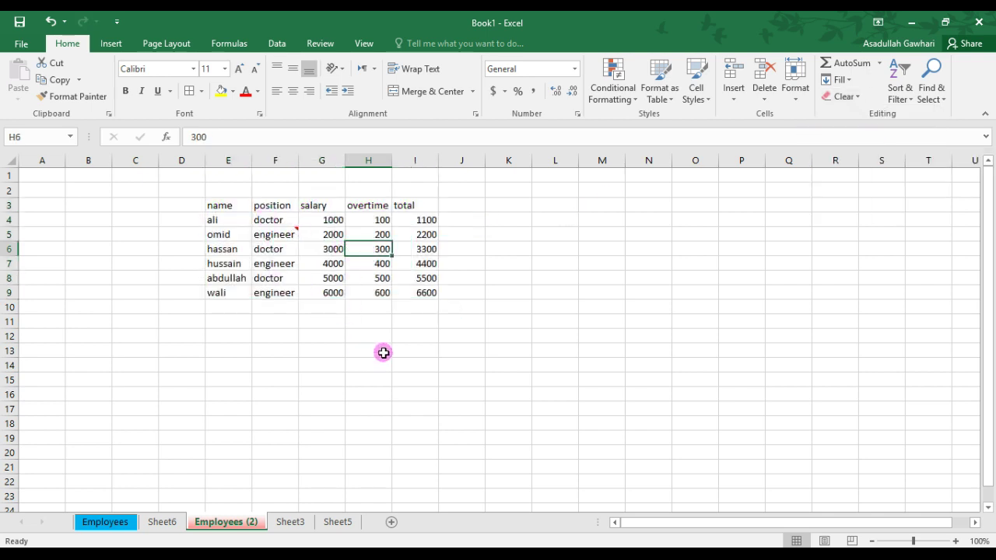
key("ctrl+z")
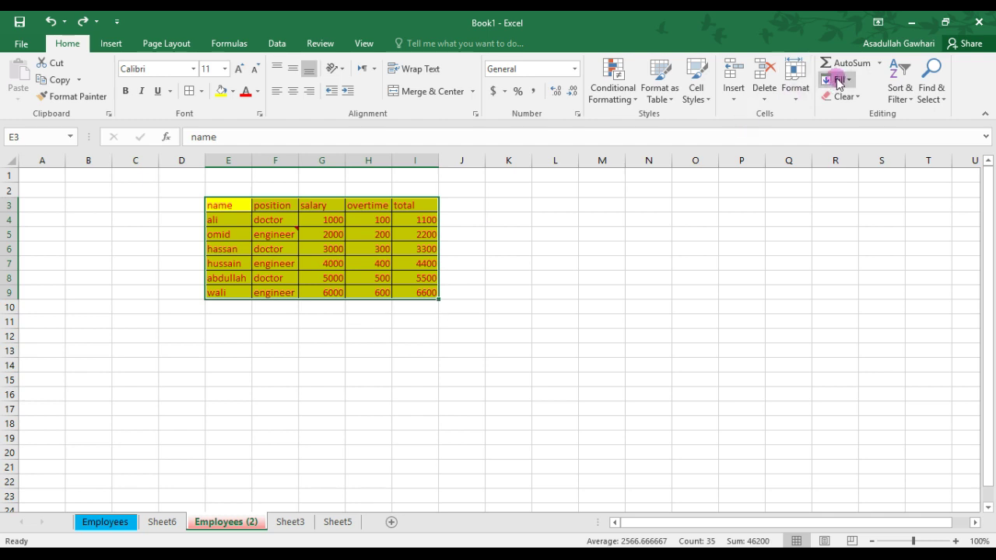
left_click(848, 96)
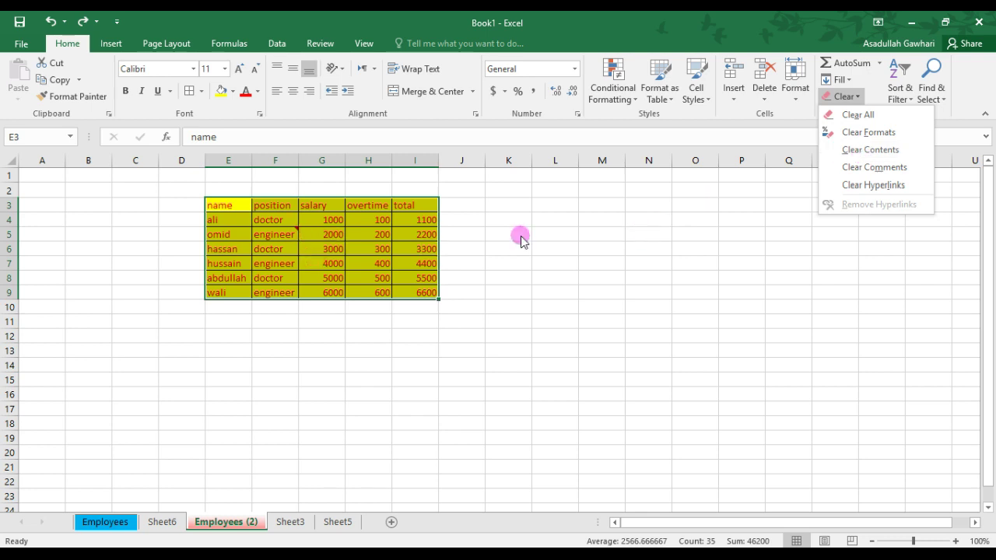
left_click(860, 149)
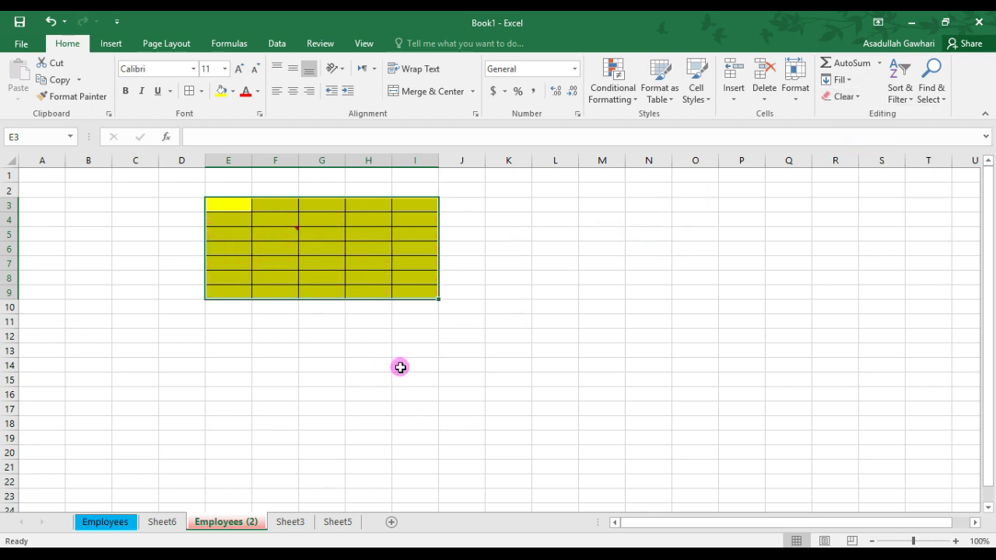
key("ctrl+z")
Clear the comment from cell F5 and the hyperlinks from the table
left_click(844, 95)
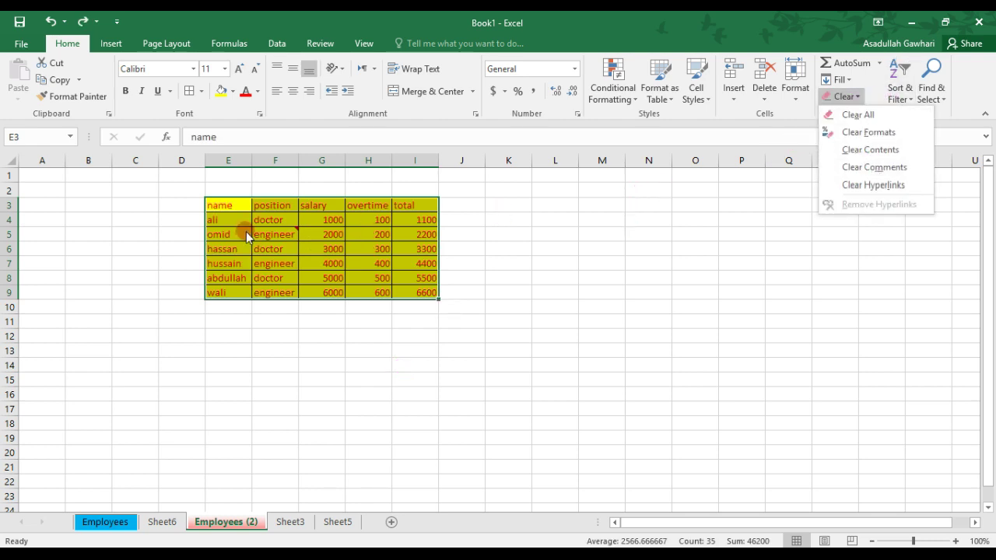
mouse_move(295, 231)
left_click(856, 168)
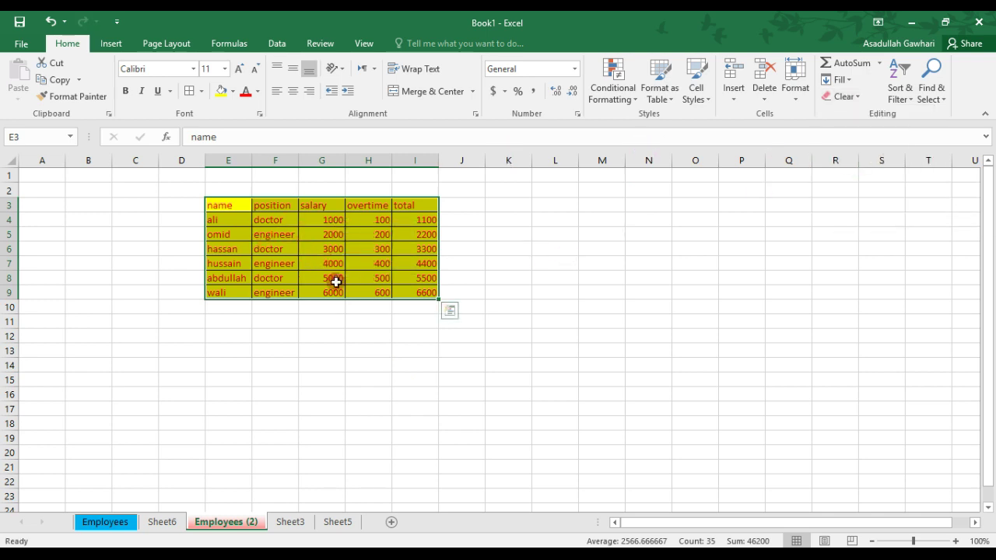
left_click(852, 96)
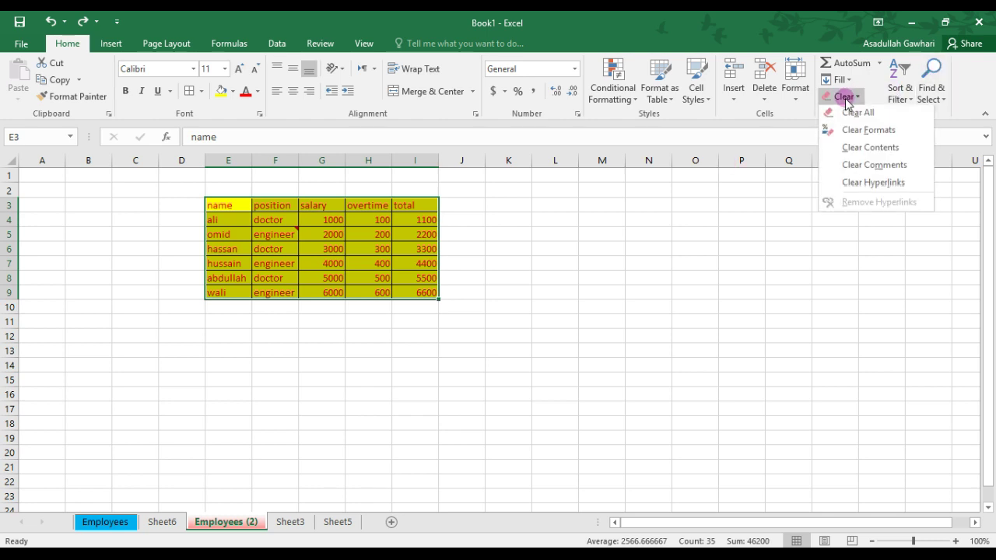
left_click(865, 186)
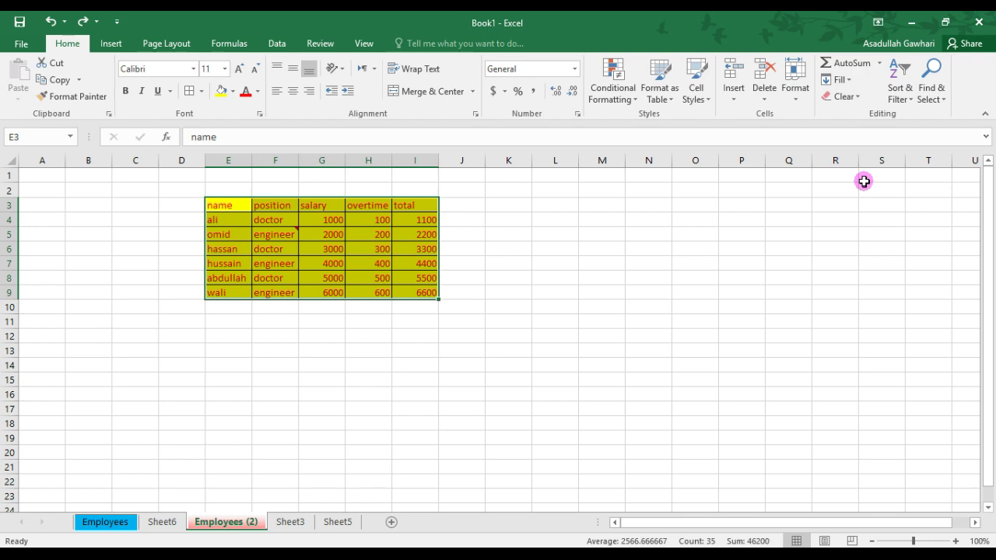
left_click(848, 96)
left_click(848, 97)
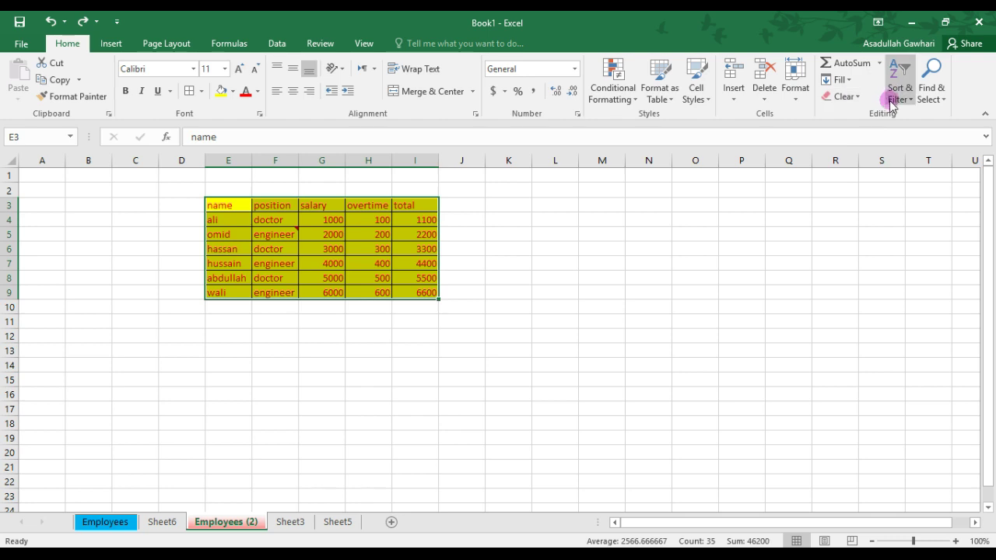
Select the names in E4:E9, cancelling an accidental move into column F
left_click(228, 230)
left_click(223, 278)
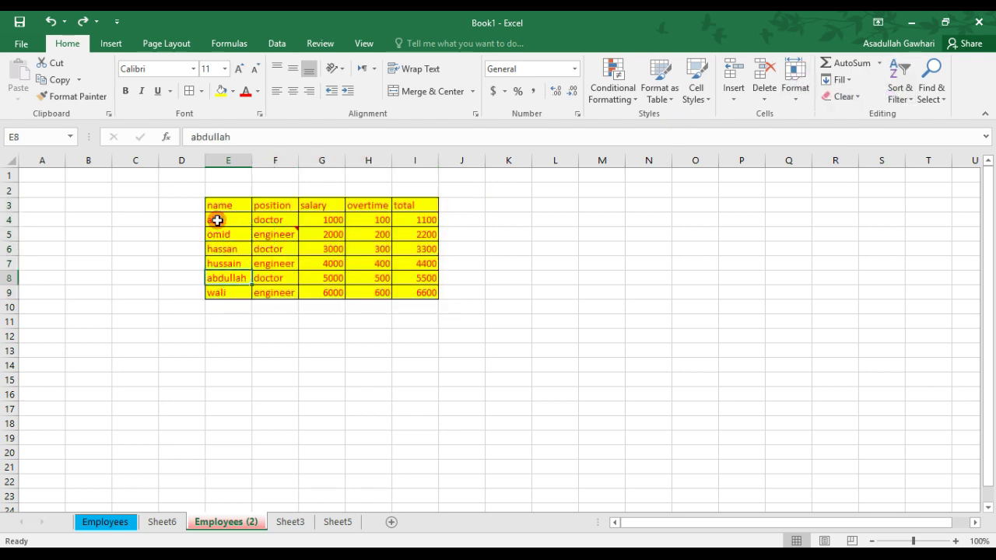
left_click(216, 218)
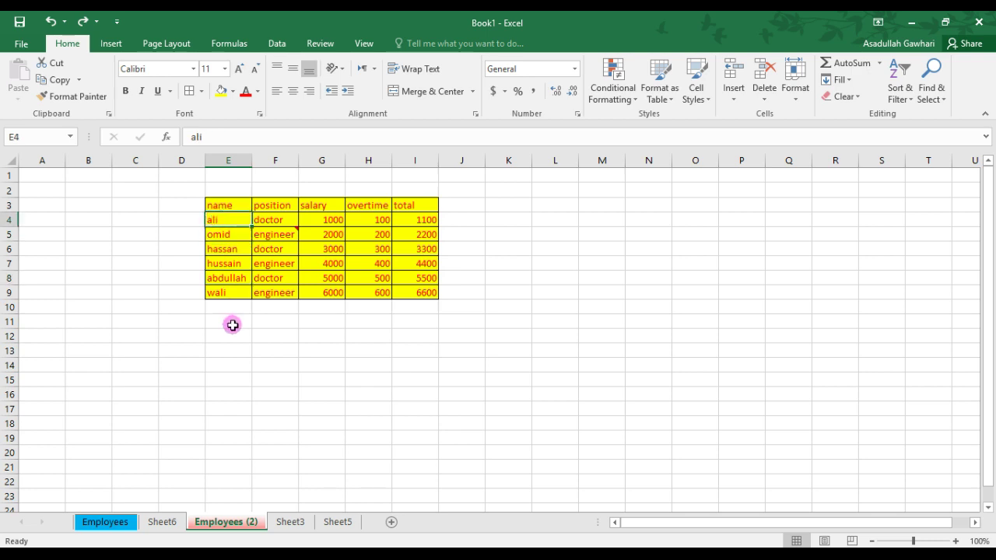
left_click(213, 222)
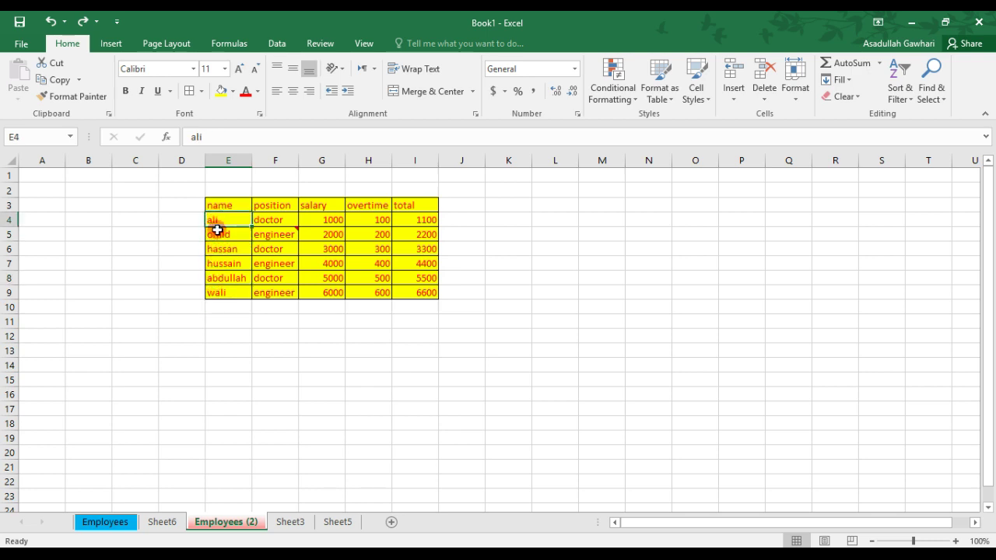
left_click_drag(216, 222, 217, 291)
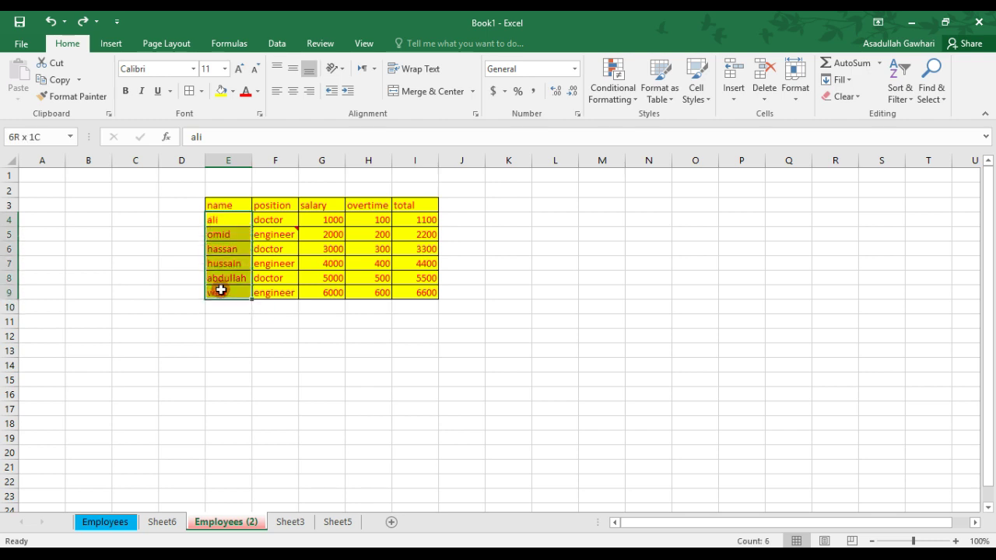
mouse_move(218, 212)
left_mouse_down()
mouse_move(251, 220)
mouse_move(233, 205)
left_mouse_up()
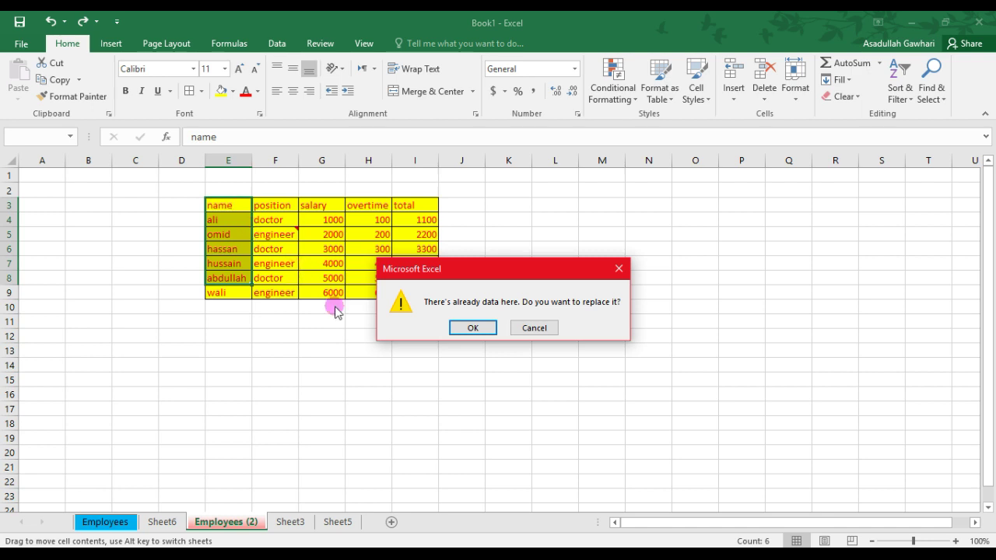
left_click(545, 327)
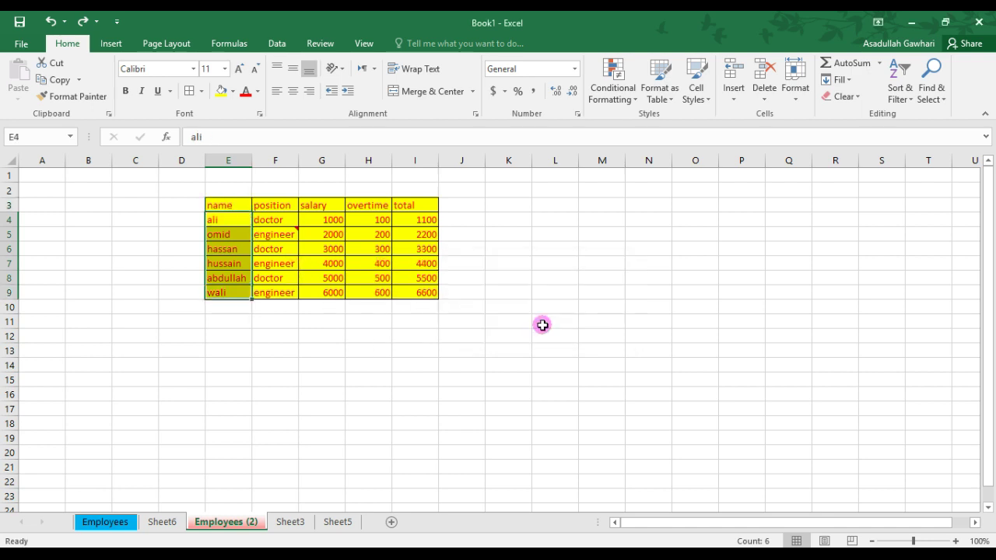
Sort only the selected names A to Z, continuing with the current selection
left_click(905, 103)
left_click(918, 117)
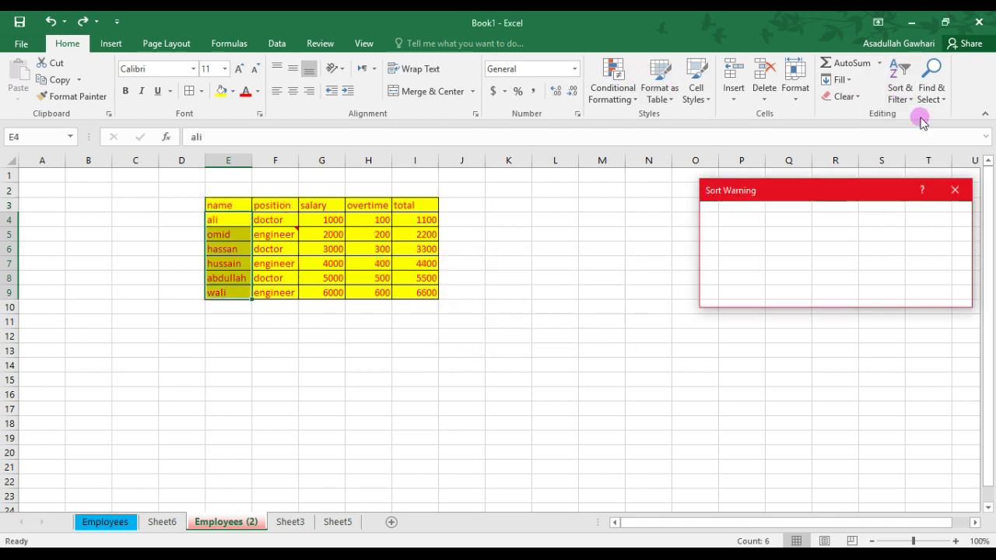
left_click(811, 268)
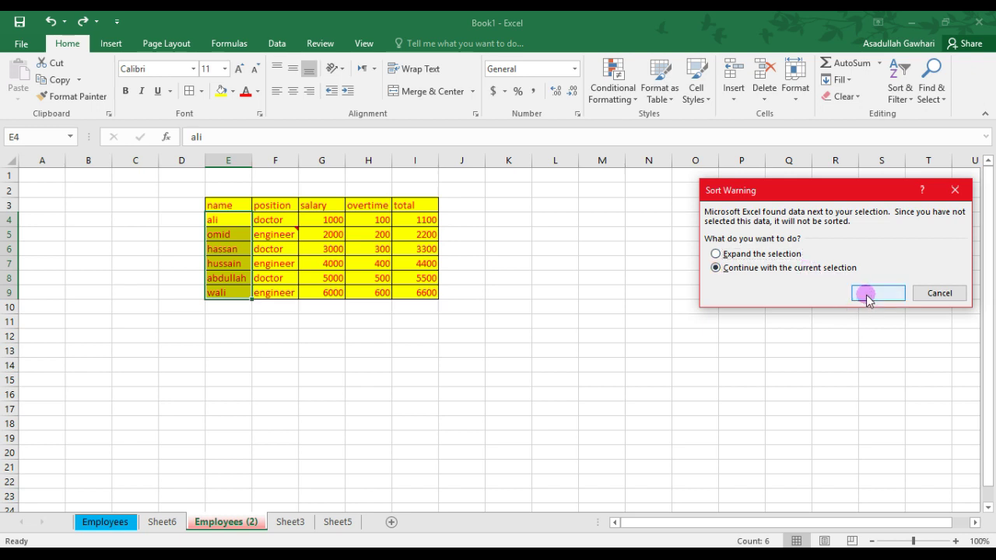
left_click(867, 293)
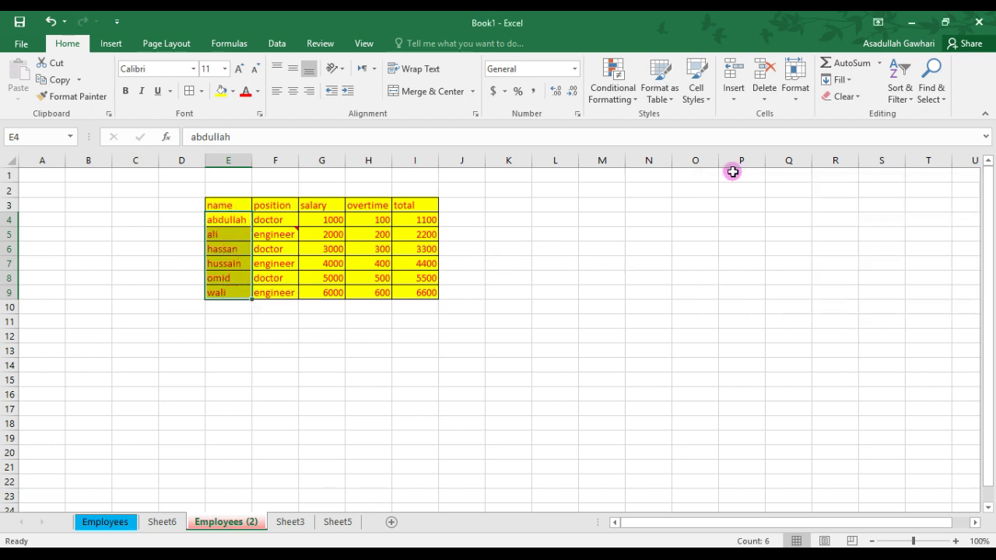
Sort the selected names Z to A, again limited to the current selection
left_click(899, 100)
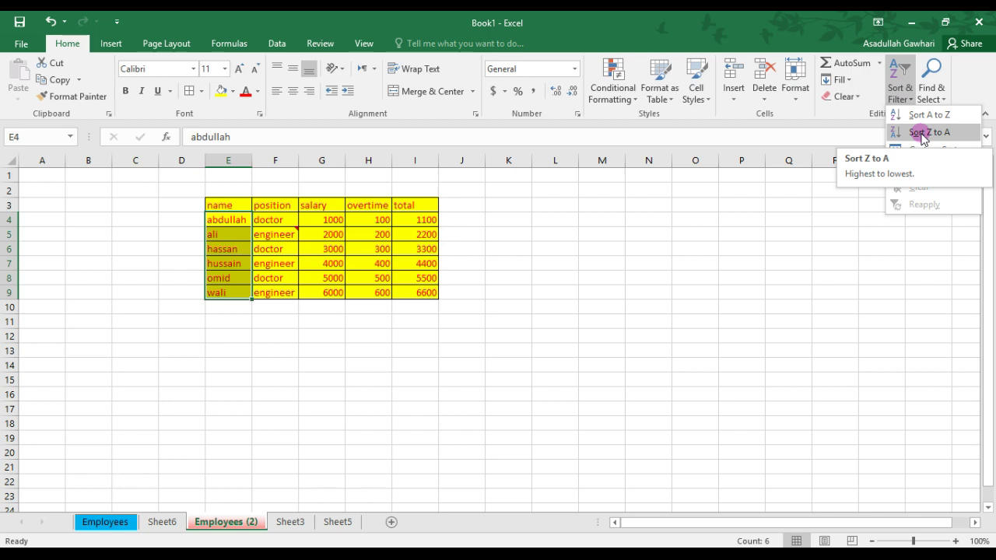
left_click(924, 133)
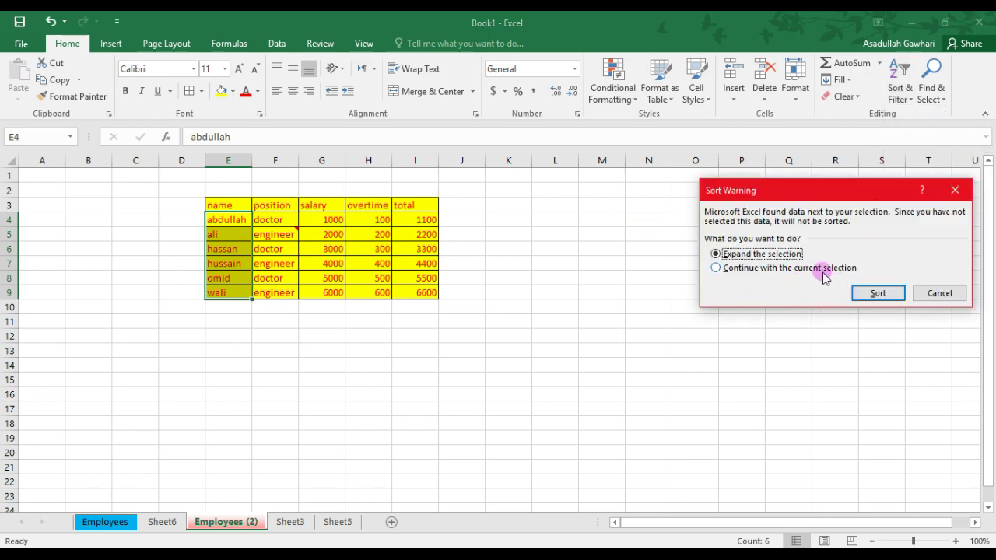
left_click(715, 268)
left_click(877, 295)
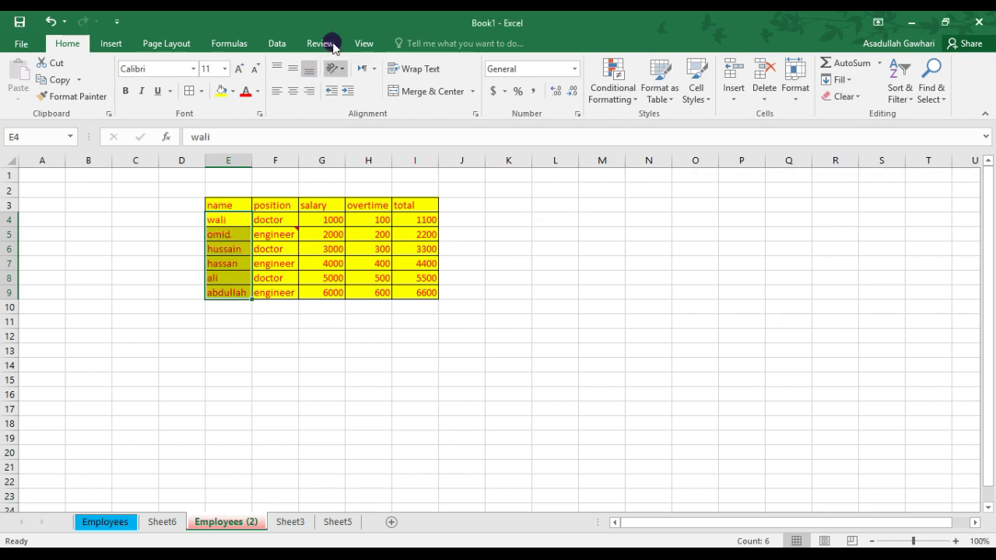
left_click(907, 101)
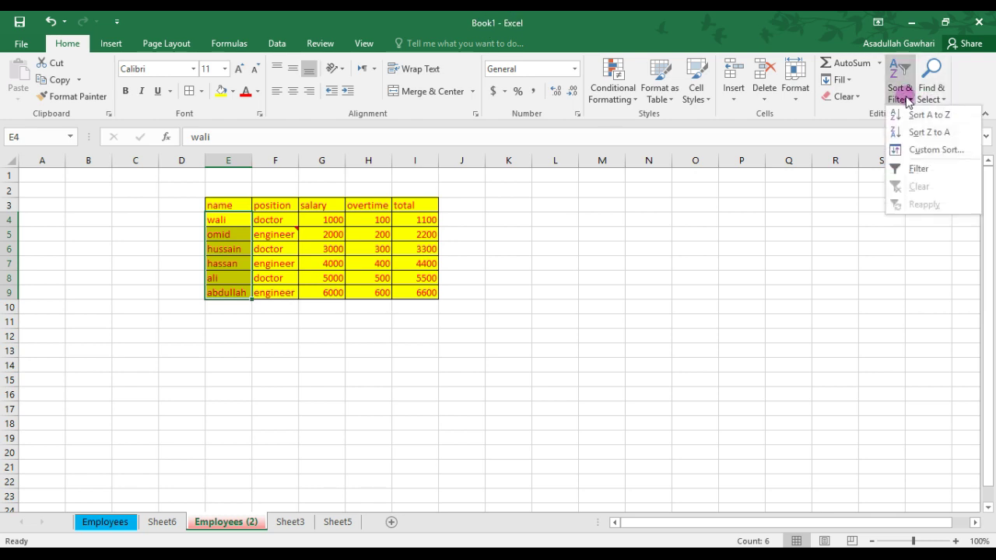
Custom-sort only the selected names by Column E, on Values, in A to Z order
left_click(914, 150)
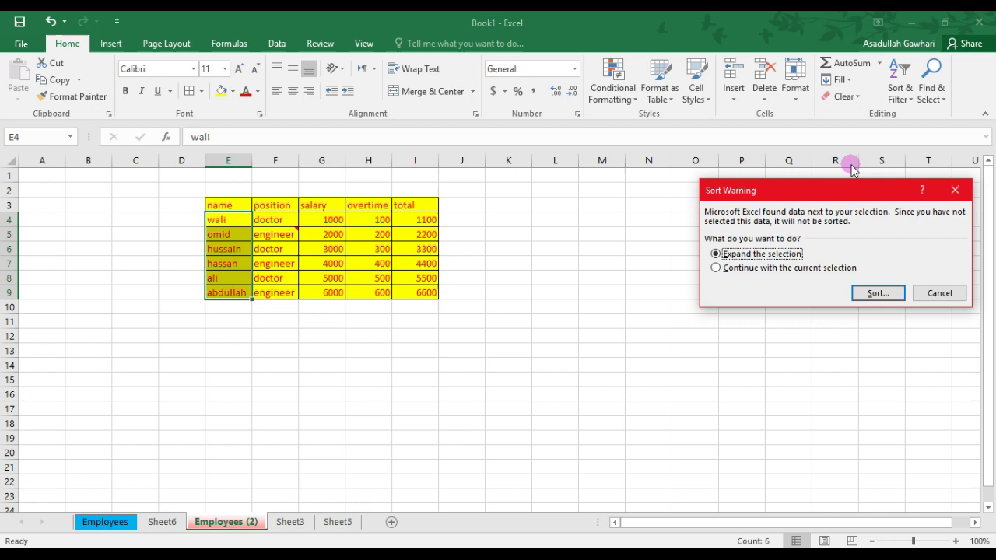
left_click(766, 268)
left_click(868, 293)
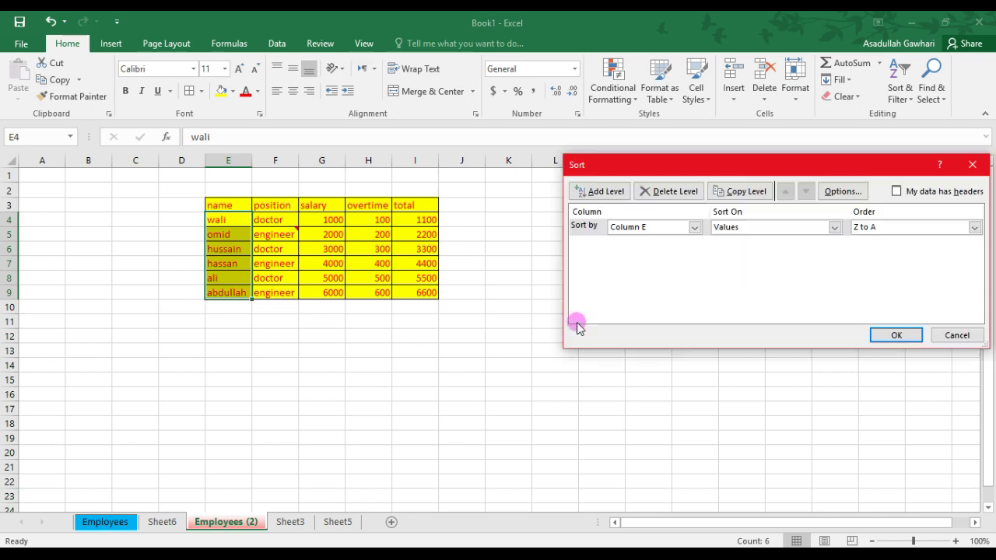
left_click(694, 227)
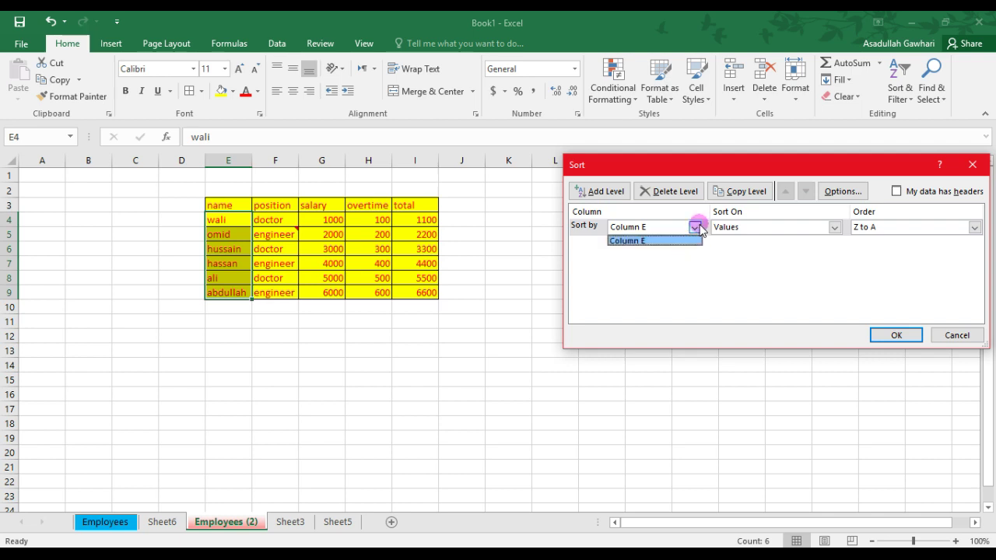
left_click(696, 227)
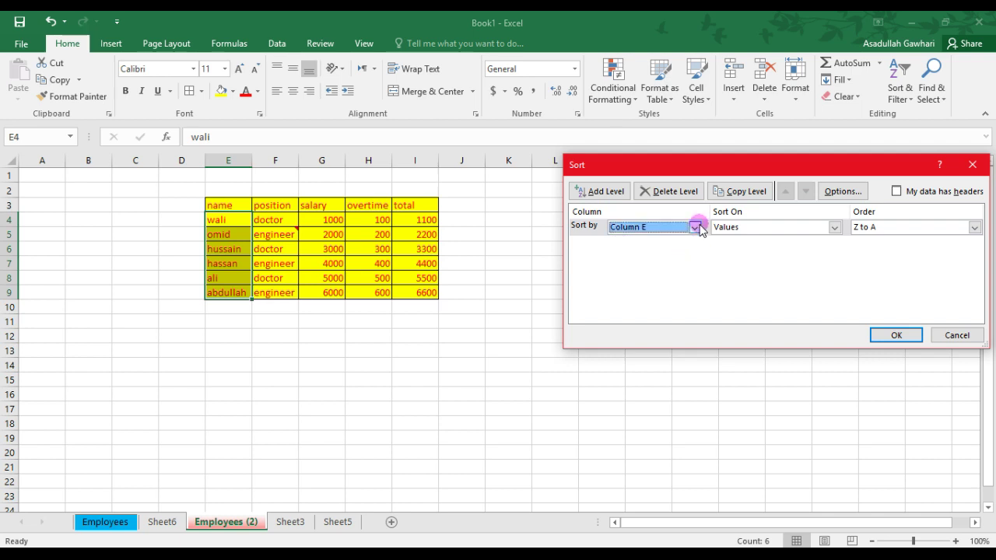
left_click(833, 226)
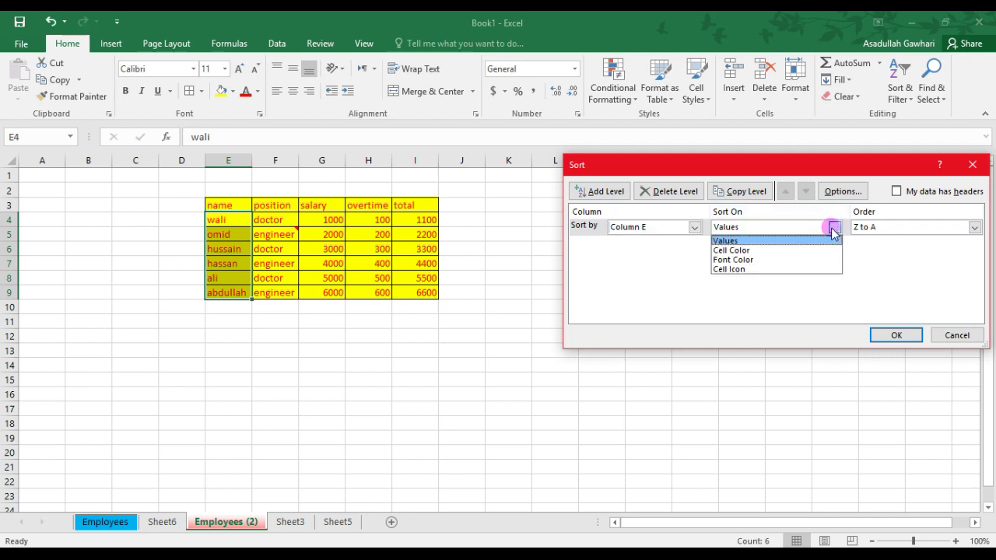
left_click(834, 227)
left_click(907, 227)
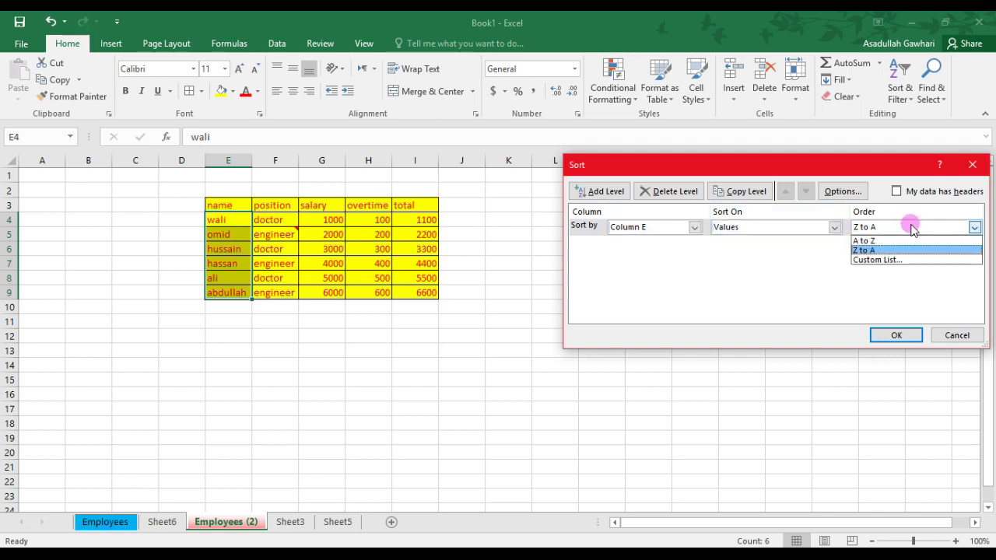
left_click(868, 243)
left_click(868, 233)
left_click(865, 242)
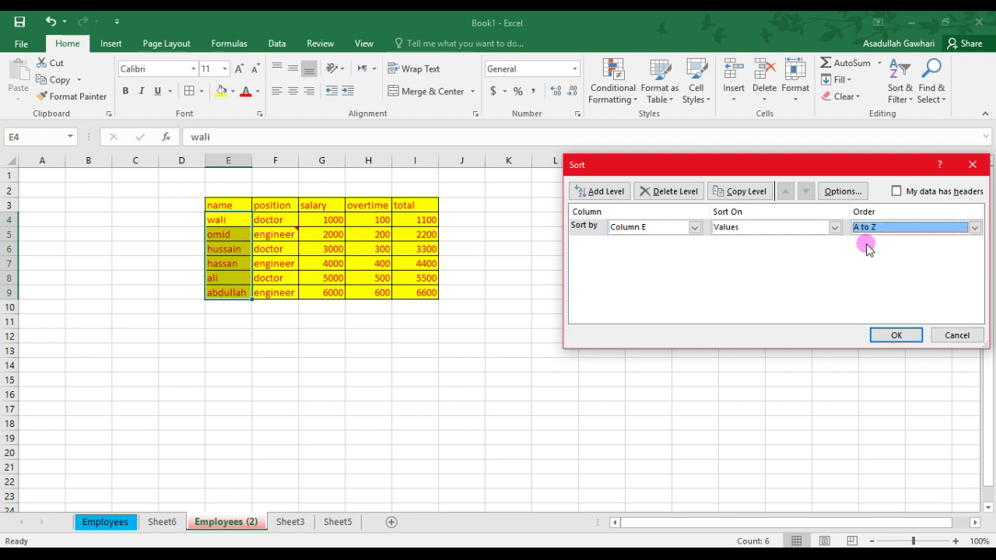
left_click(896, 336)
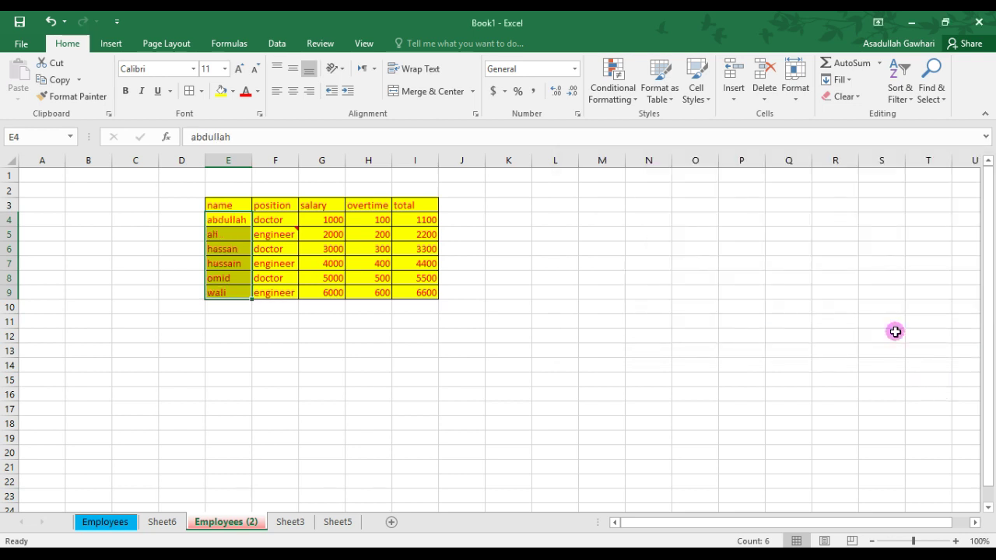
Turn on filtering for the names, then undo it
left_click(899, 99)
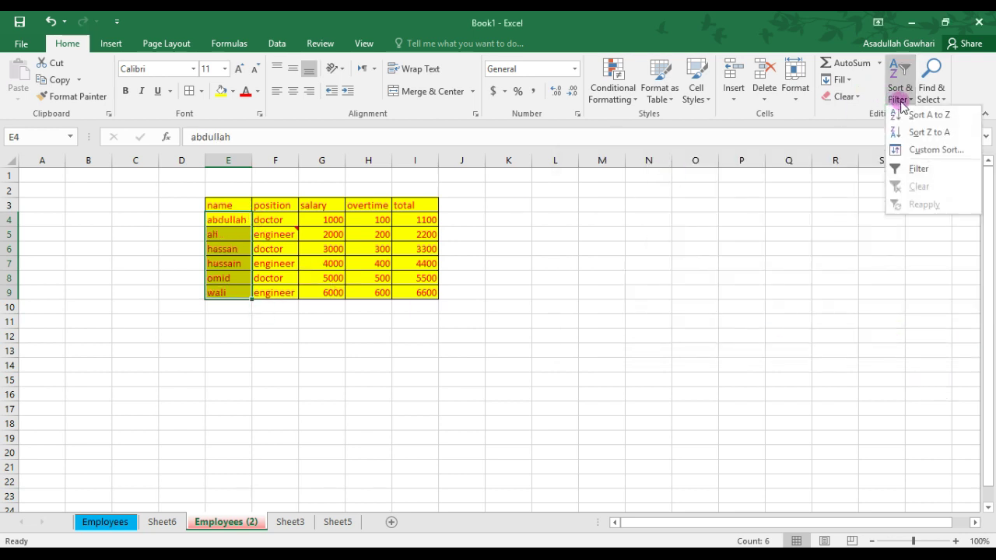
left_click(897, 168)
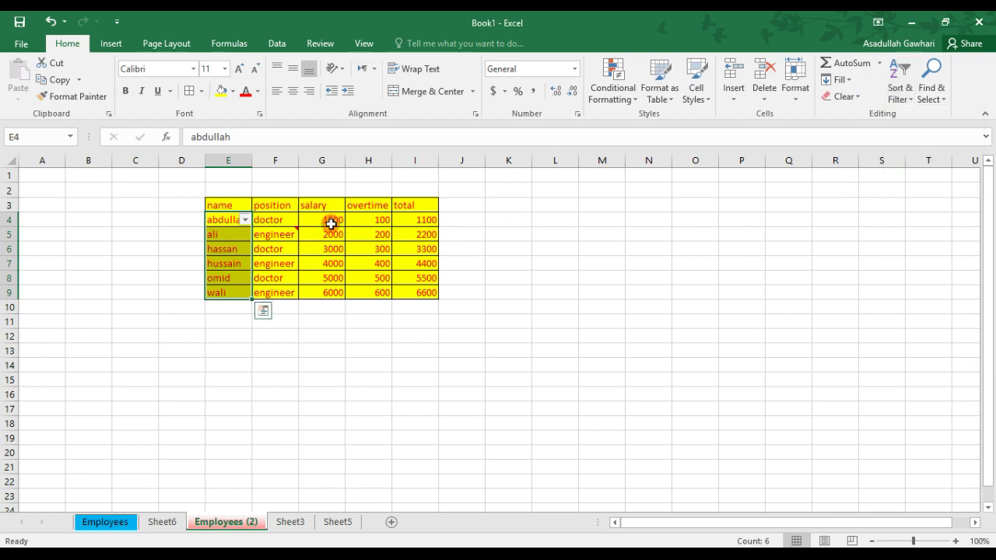
key("ctrl+z")
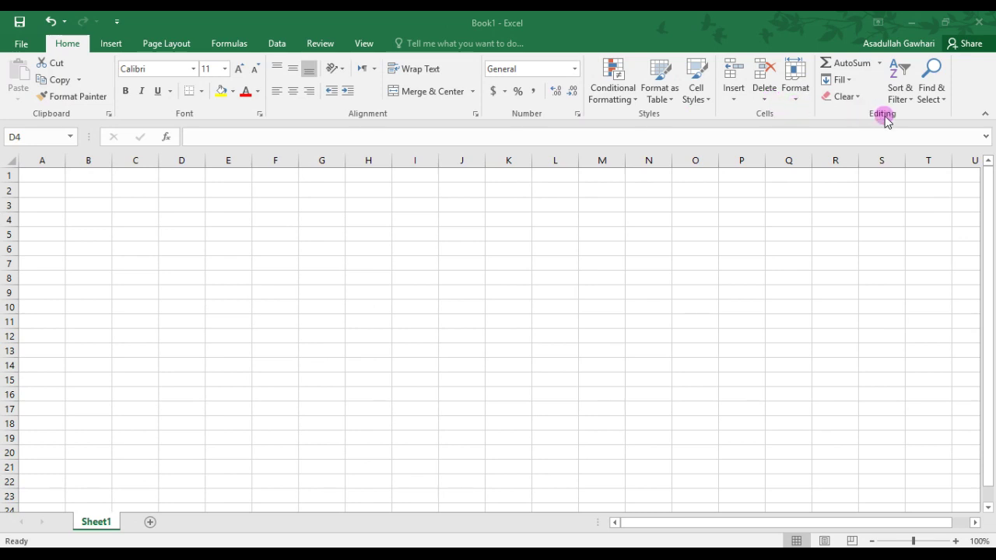
Browse the AutoSum, Fill, Clear and Sort & Filter lists, then Find & Select, ending at C4
left_click(880, 64)
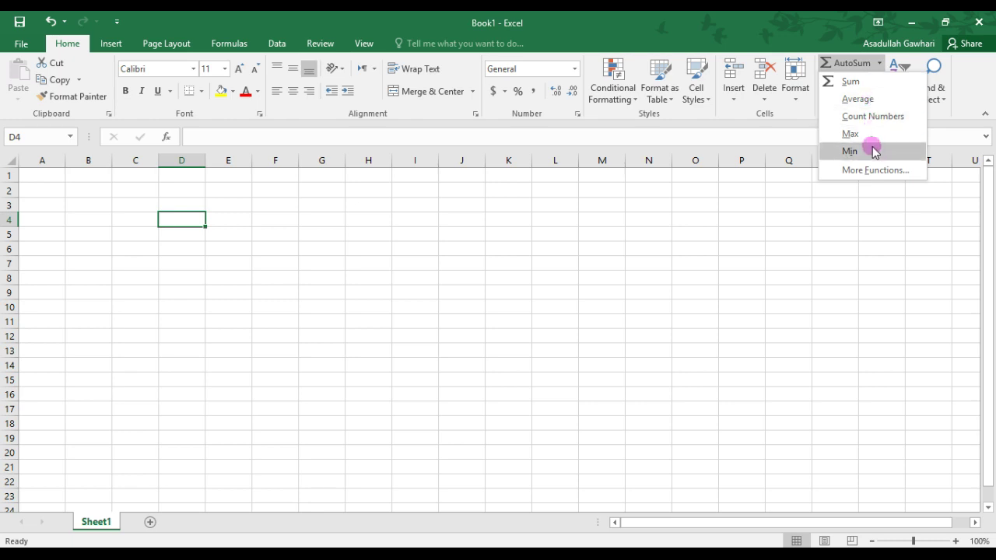
left_click(881, 62)
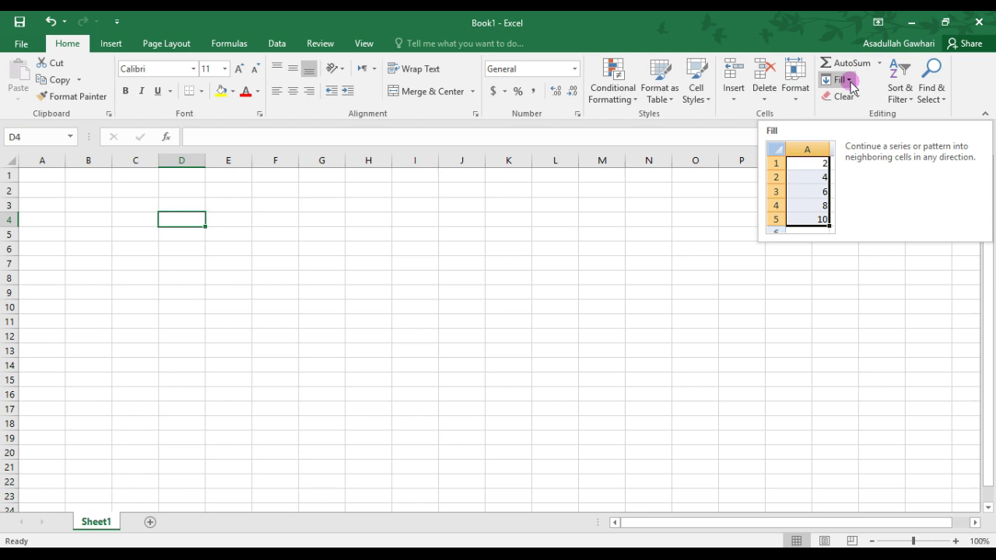
left_click(850, 81)
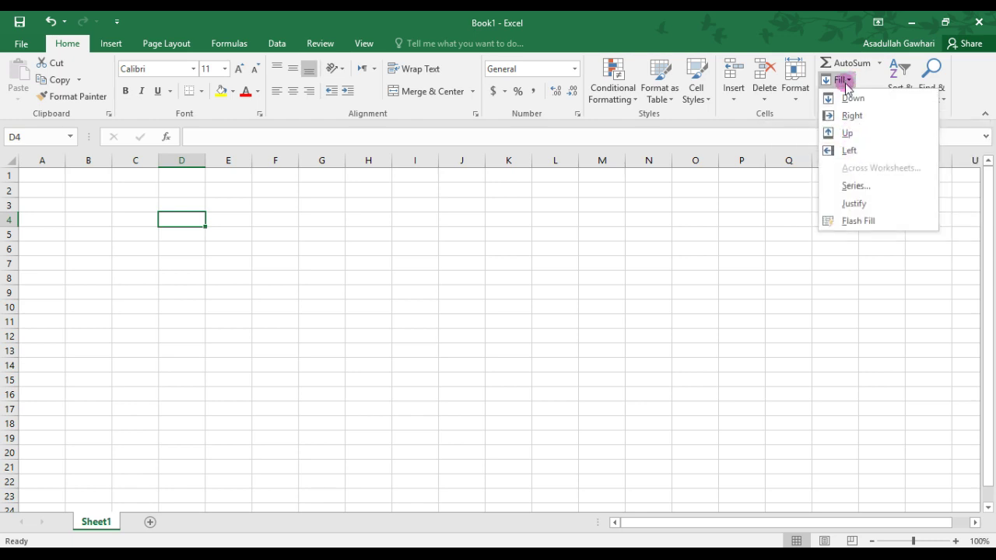
left_click(848, 81)
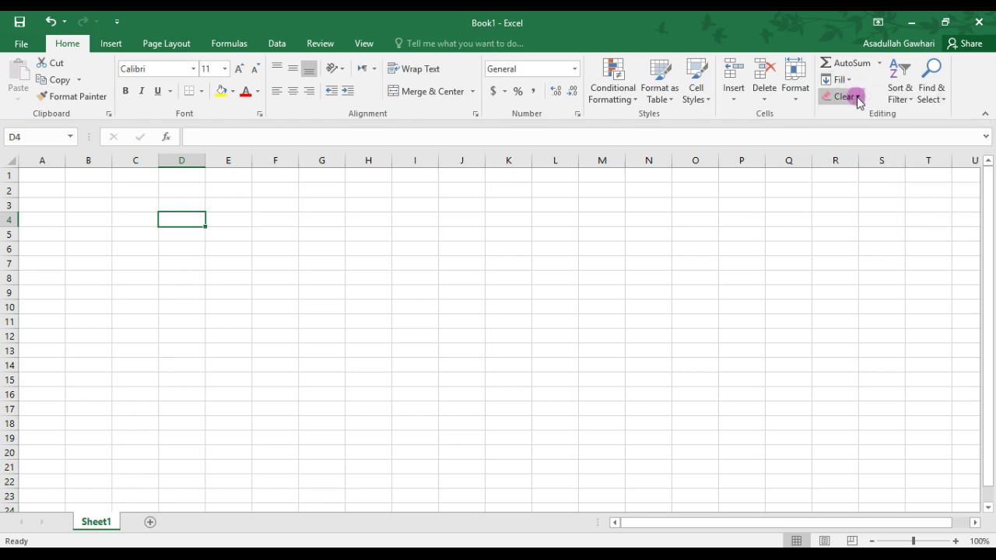
left_click(858, 98)
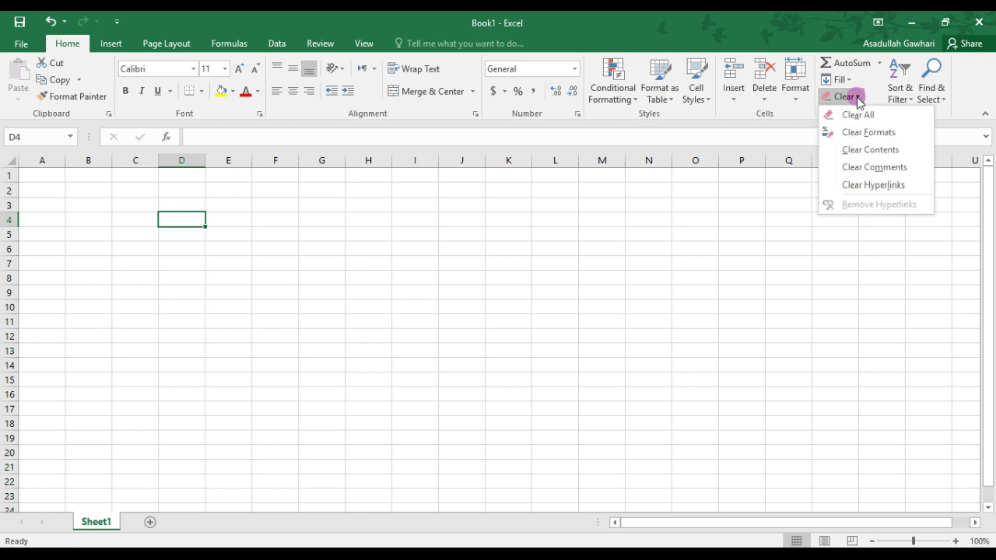
left_click(858, 97)
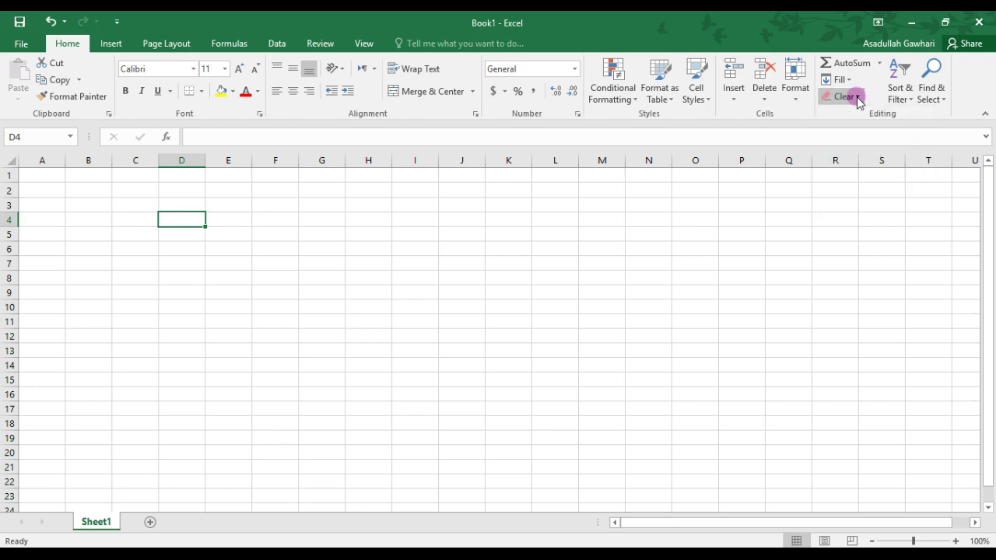
left_click(903, 95)
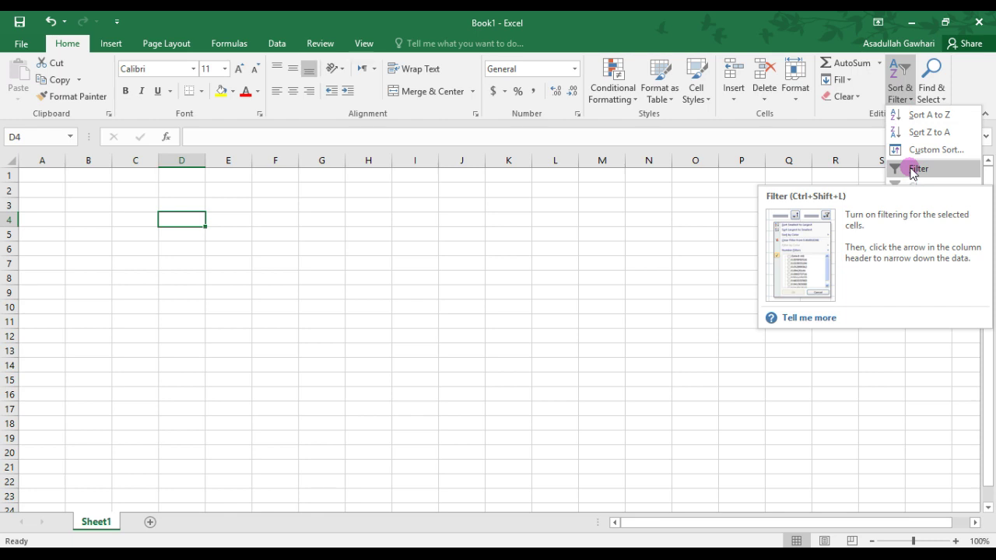
left_click(910, 94)
left_click(935, 100)
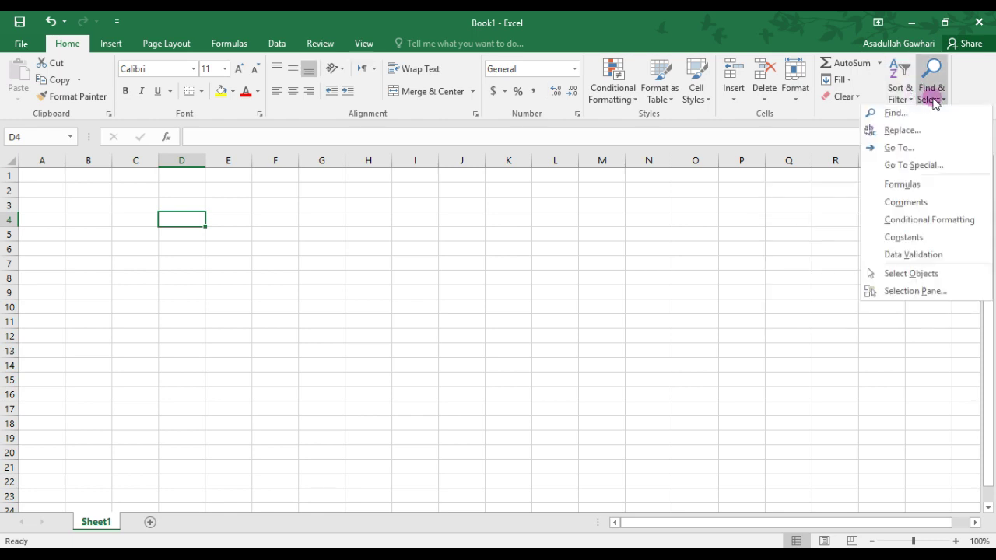
left_click(708, 235)
Fill C4:O15 with ali and overwrite D7 with Omid
mouse_move(129, 220)
left_mouse_down()
mouse_move(345, 333)
mouse_move(674, 386)
left_mouse_up()
type("ali")
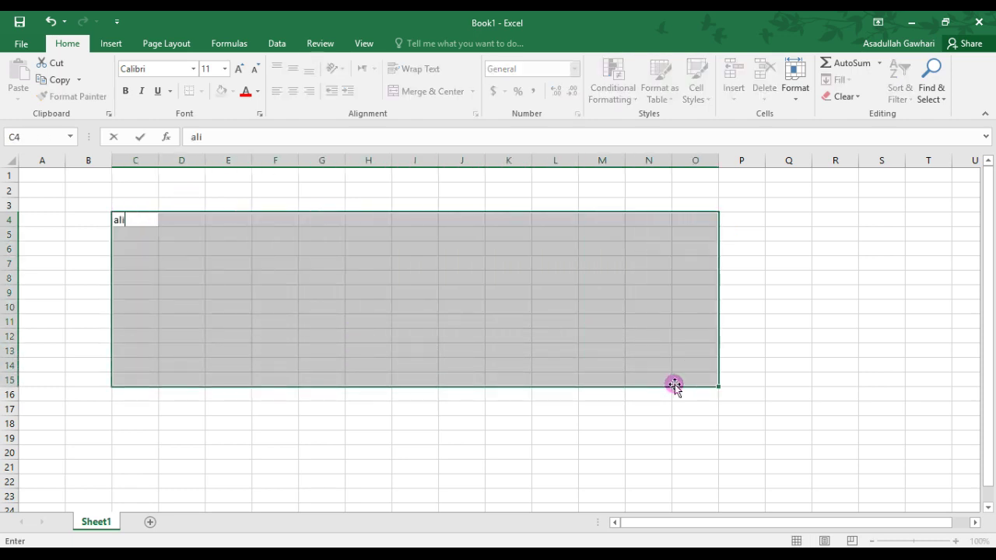
key("ctrl+Return")
left_click(200, 264)
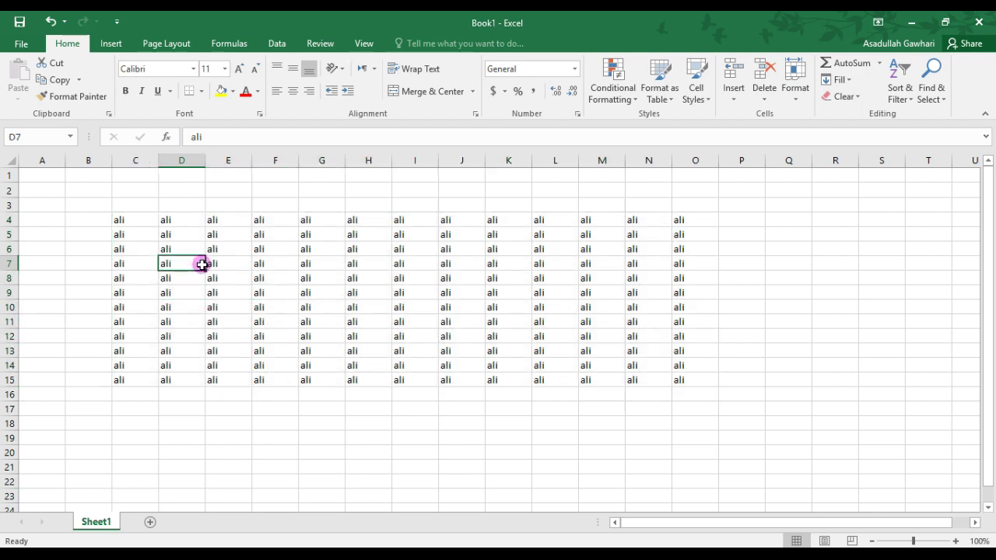
type("Omid")
key("Return")
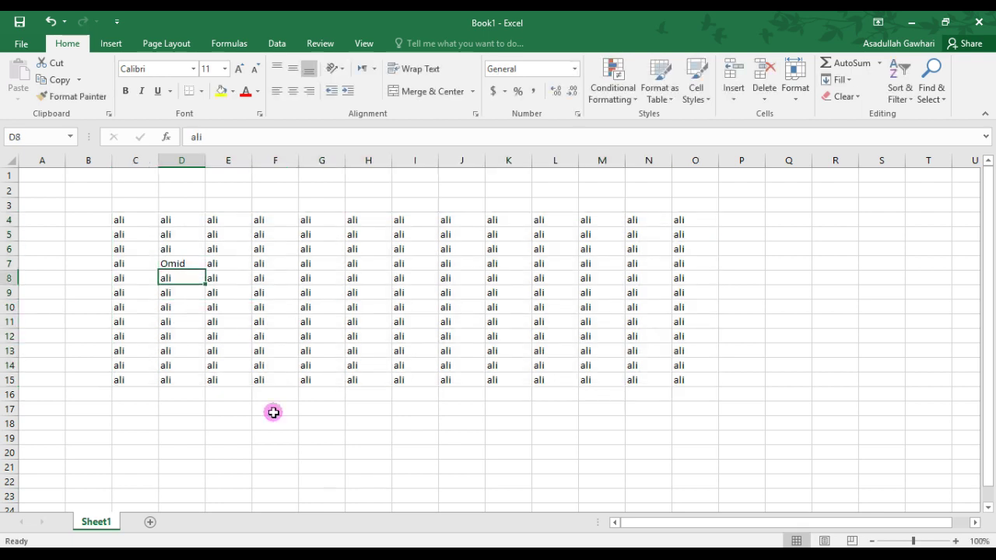
Change G7 to Omid, E10 to omi and D12 to omid ali
key("Right")
key("Right")
key("Right")
key("Up")
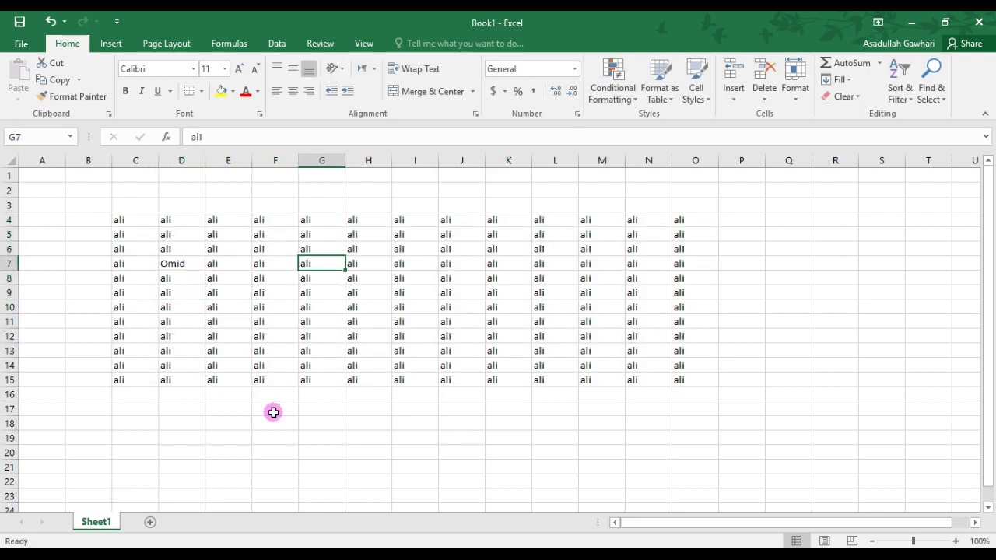
type("Omid")
key("Return")
key("Down")
key("Down")
key("Left")
key("Left")
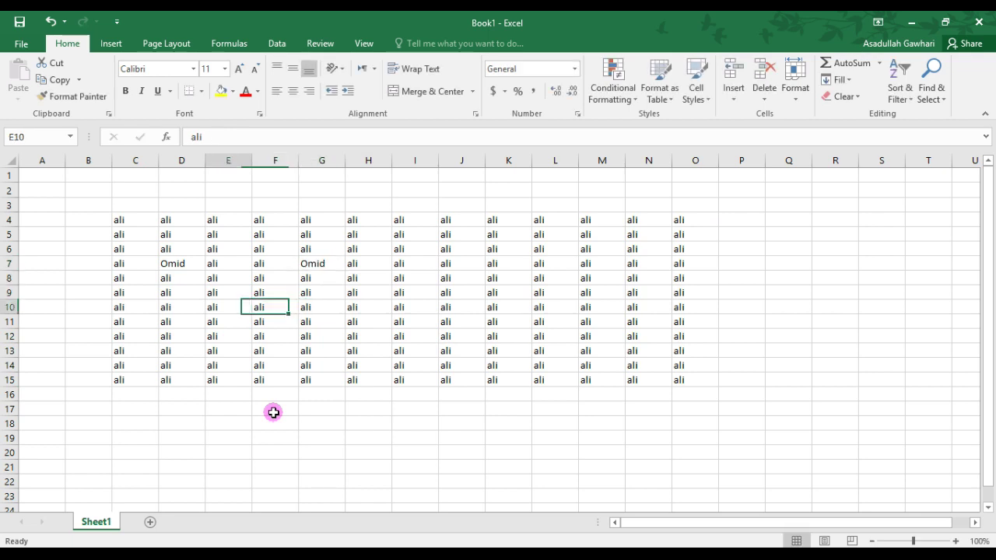
type("omi")
key("Return")
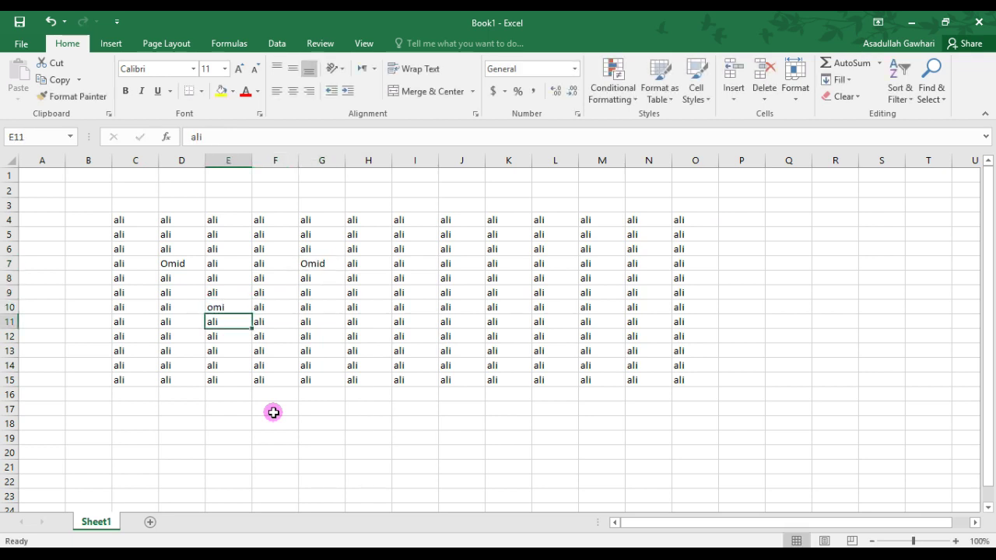
key("Left")
key("Left")
key("Down")
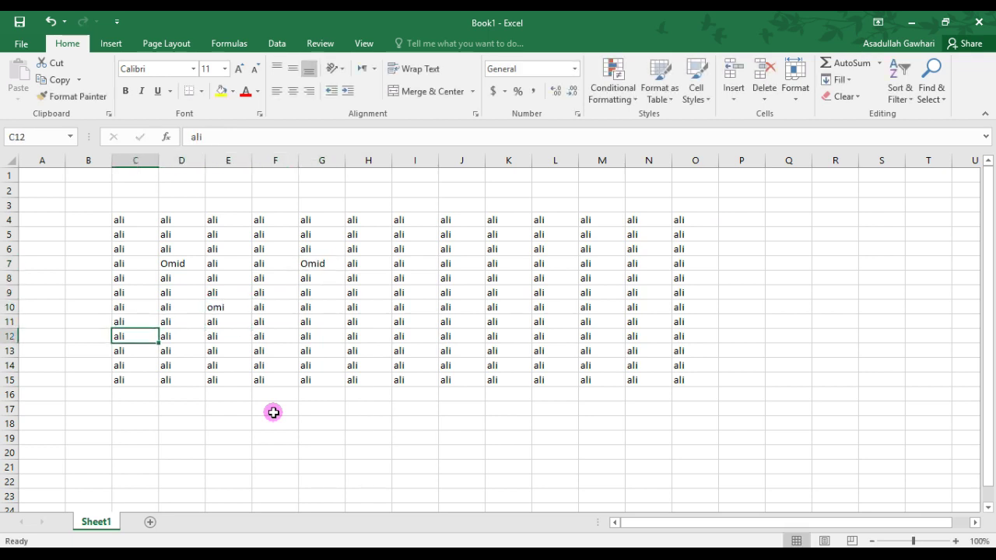
key("Right")
type("omid al")
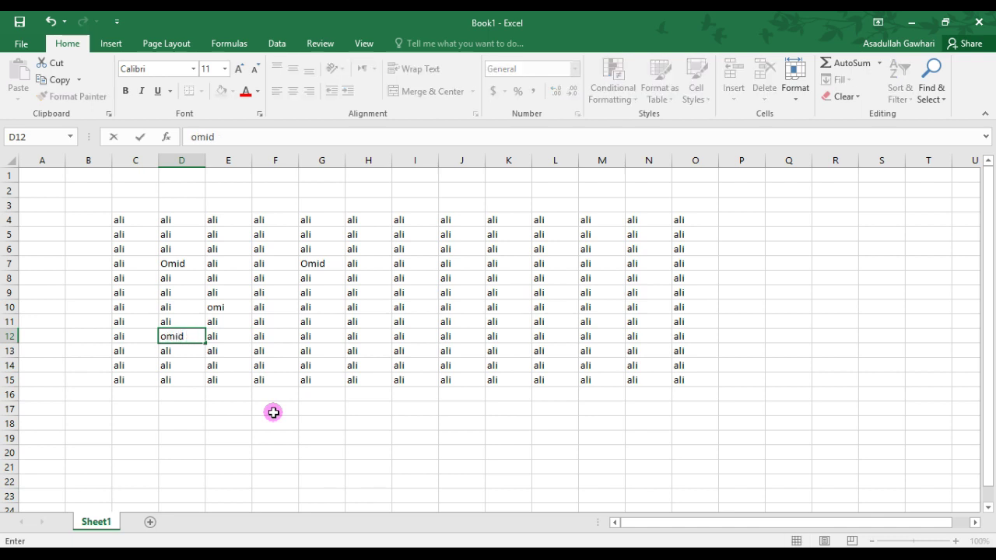
type("i")
key("Right")
key("Right")
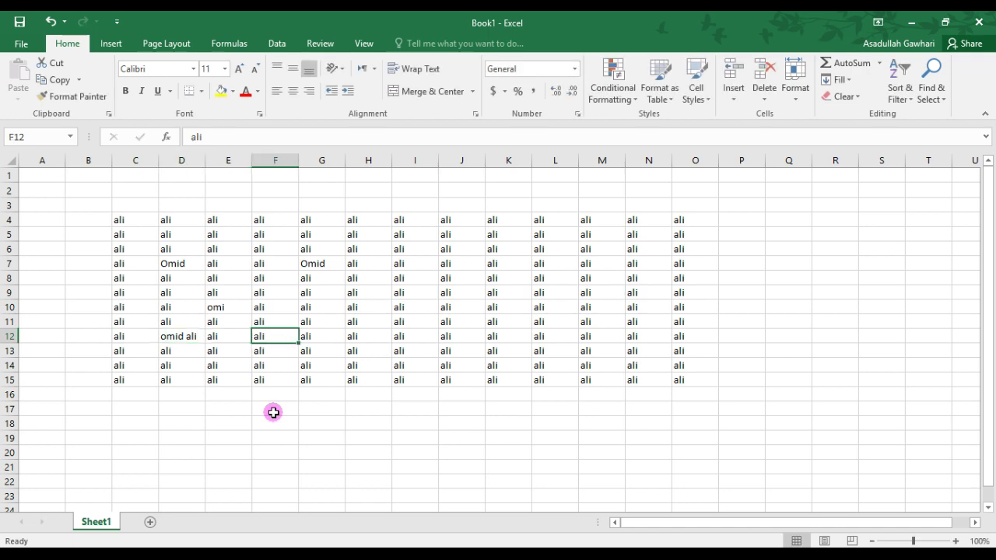
key("Right")
key("Right")
type("Om")
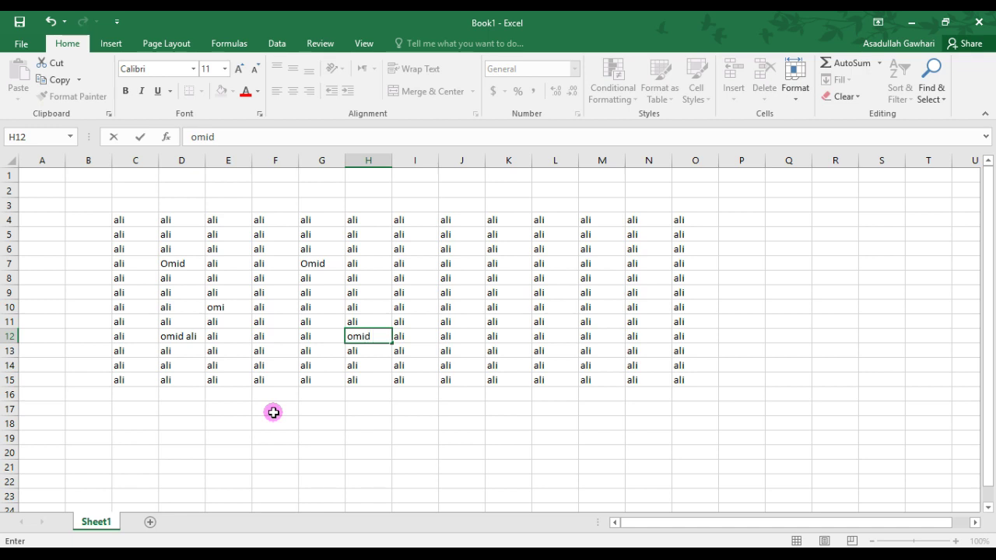
type("an")
key("Return")
key("Right")
key("Right")
key("Right")
key("Up")
key("Up")
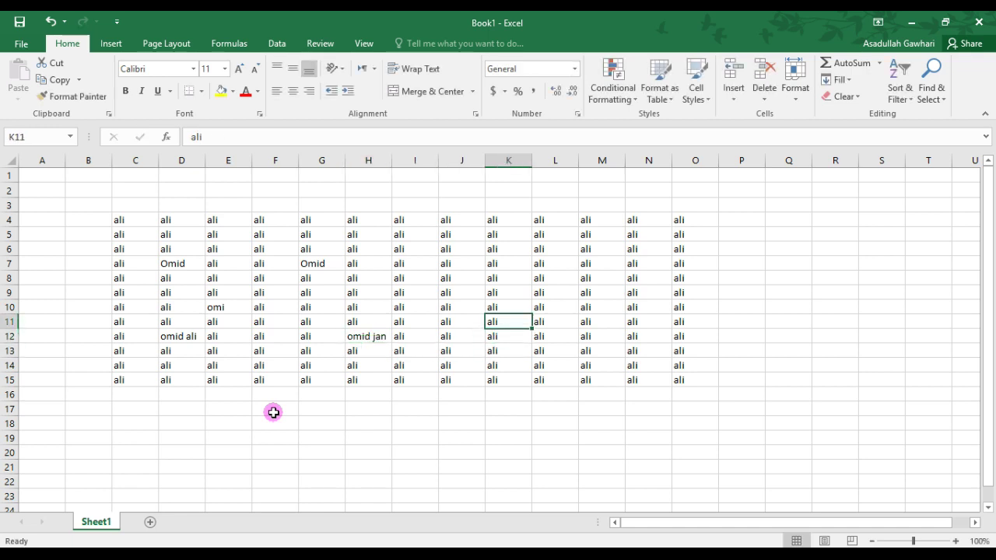
type("omid j")
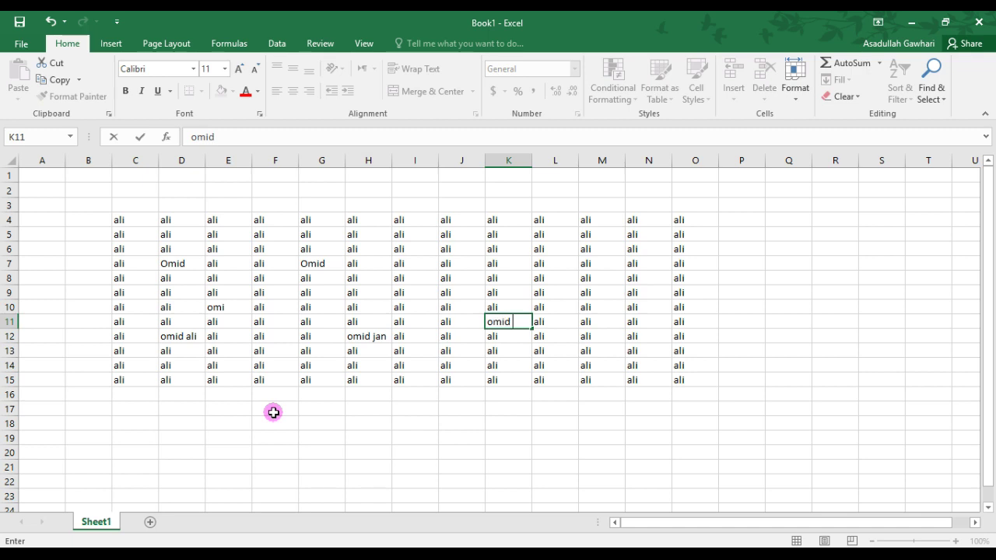
type("an")
key("Right")
key("Right")
key("Right")
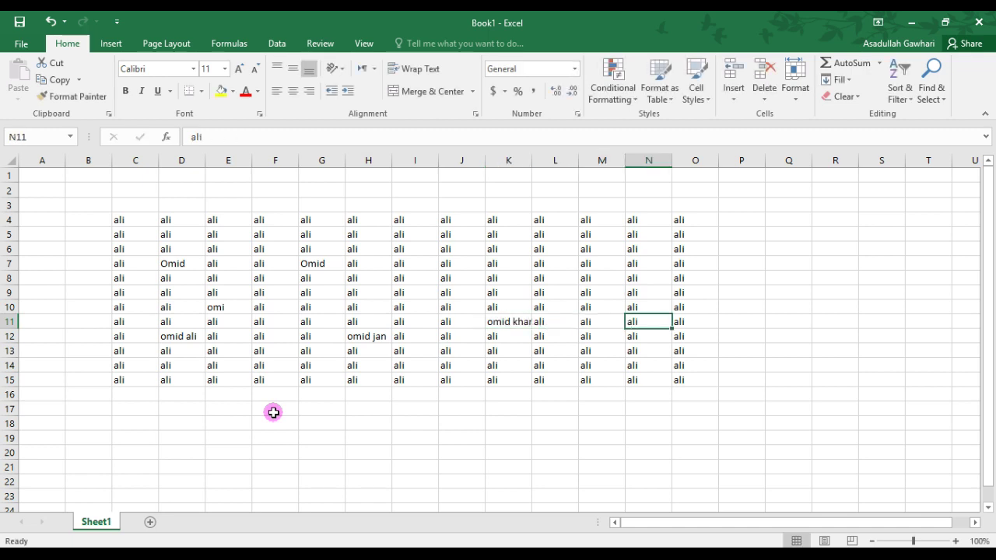
key("Up")
key("Left")
key("Up")
key("Up")
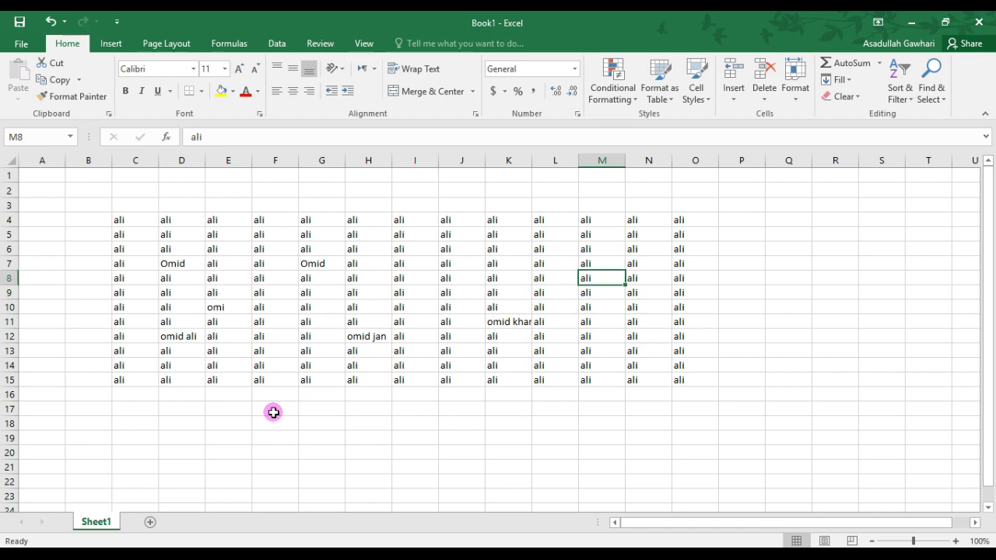
type("omid")
key("Up")
key("Up")
key("Up")
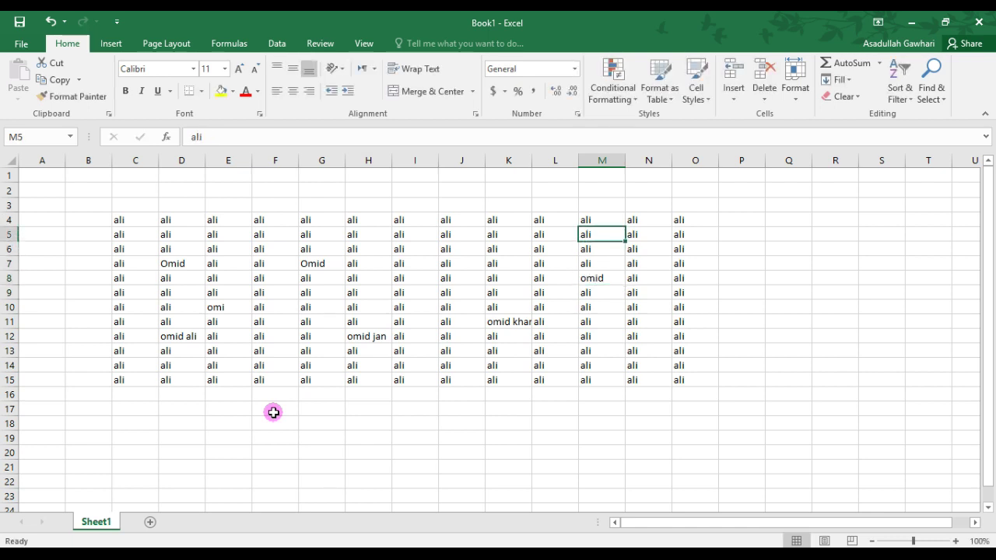
type("Omid")
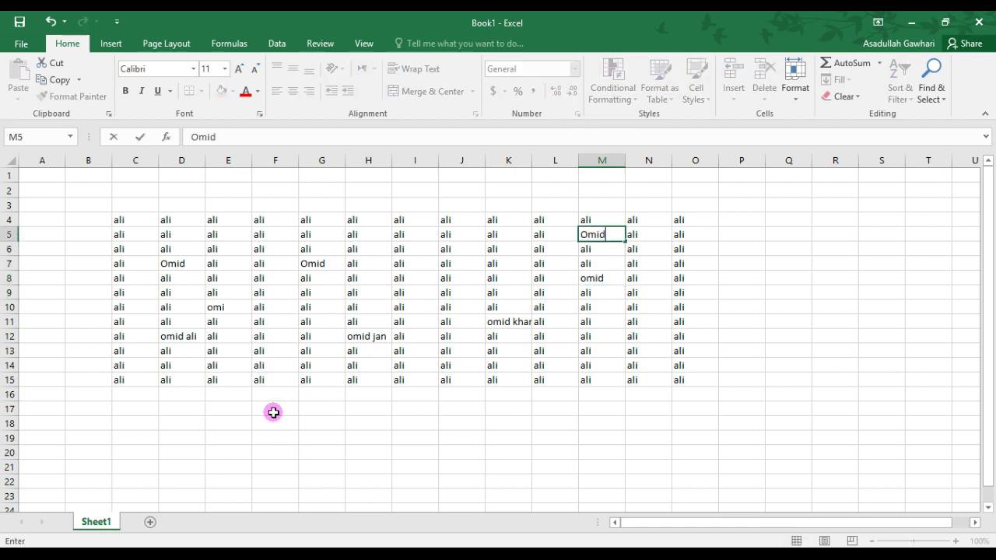
key("Down")
key("Right")
key("Right")
key("Down")
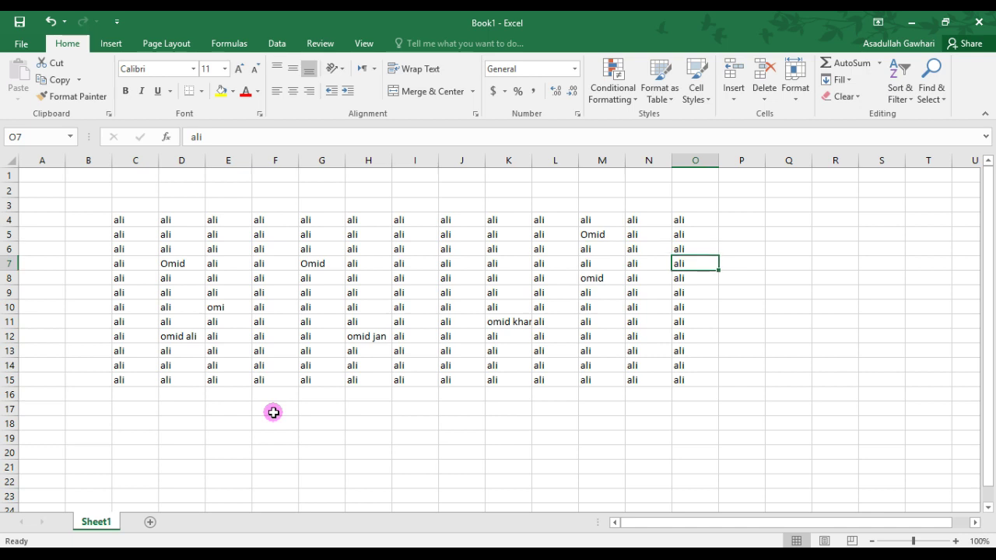
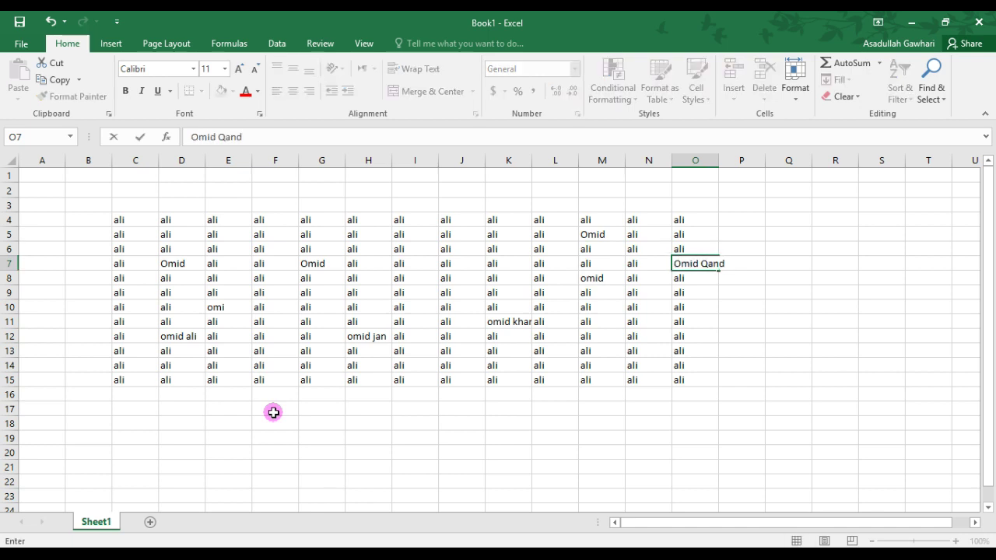
key("Return")
key("Down")
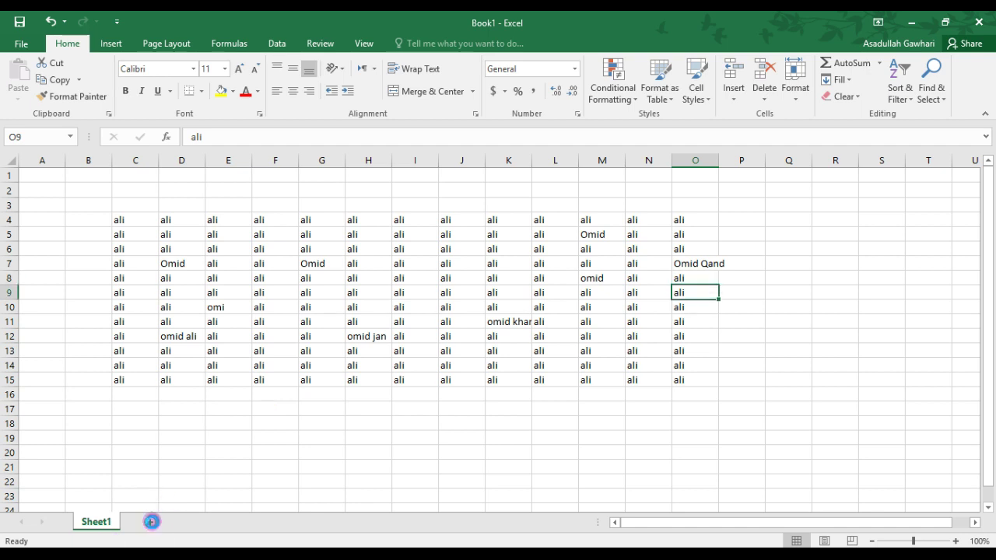
Add a new sheet and fill D4:R14 with ali
left_click(150, 522)
mouse_move(181, 219)
left_mouse_down()
mouse_move(735, 381)
mouse_move(830, 362)
left_mouse_up()
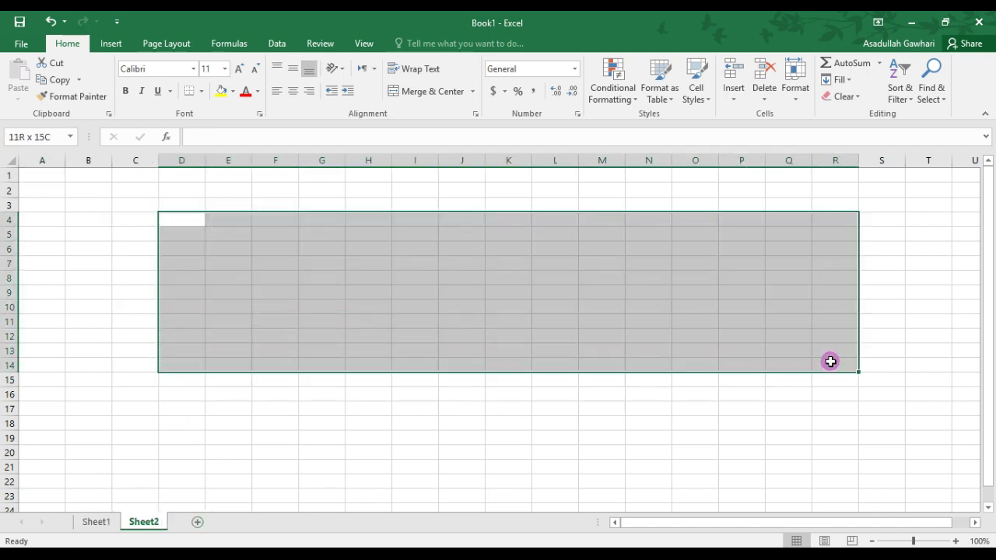
type("ali")
key("ctrl+Return")
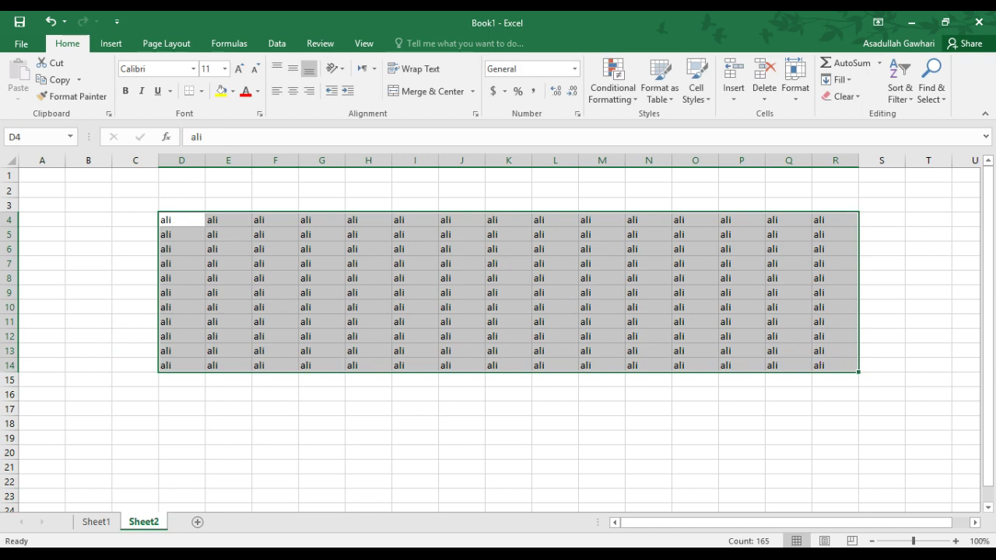
Change E6 to Omid, I7 to omid and L10 to omid ali
left_click(246, 251)
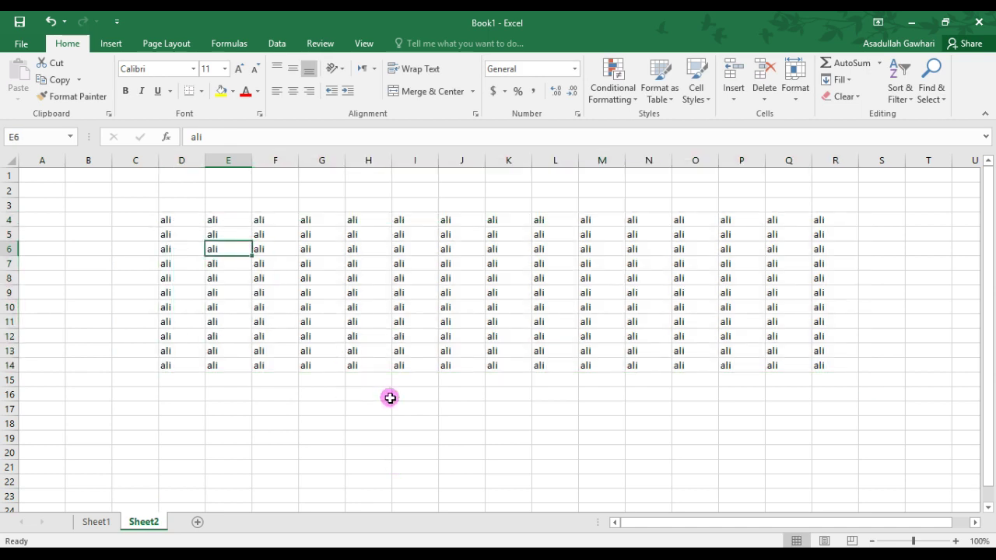
type("Omid")
key("Return")
key("Right")
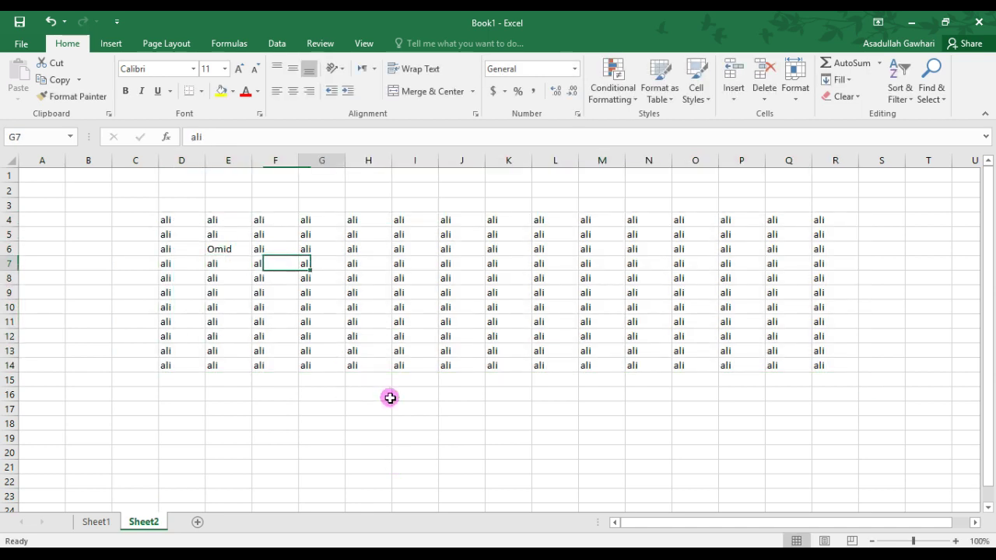
key("Right")
key("Right")
key("Right")
type("omi")
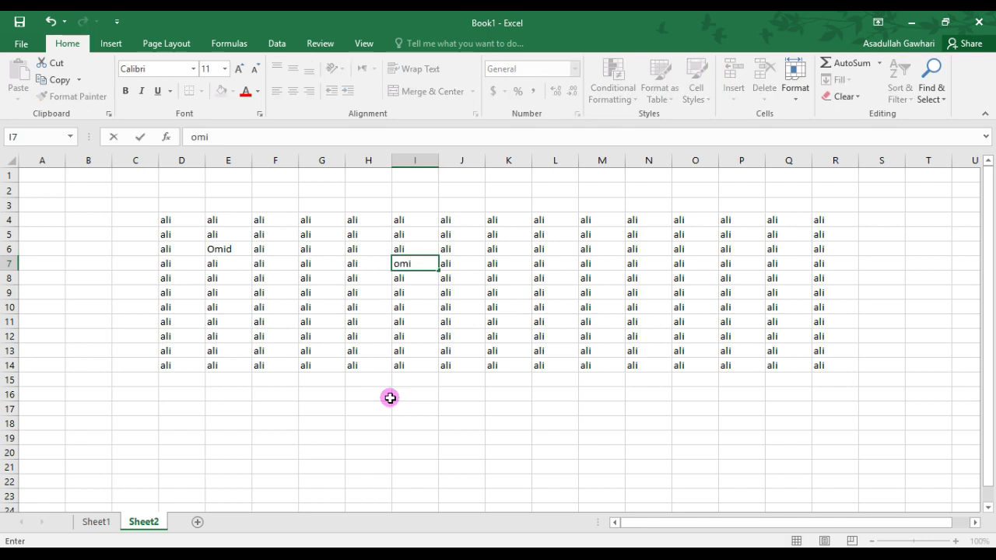
key("Down")
key("Down")
key("Down")
key("Right")
key("Right")
key("Right")
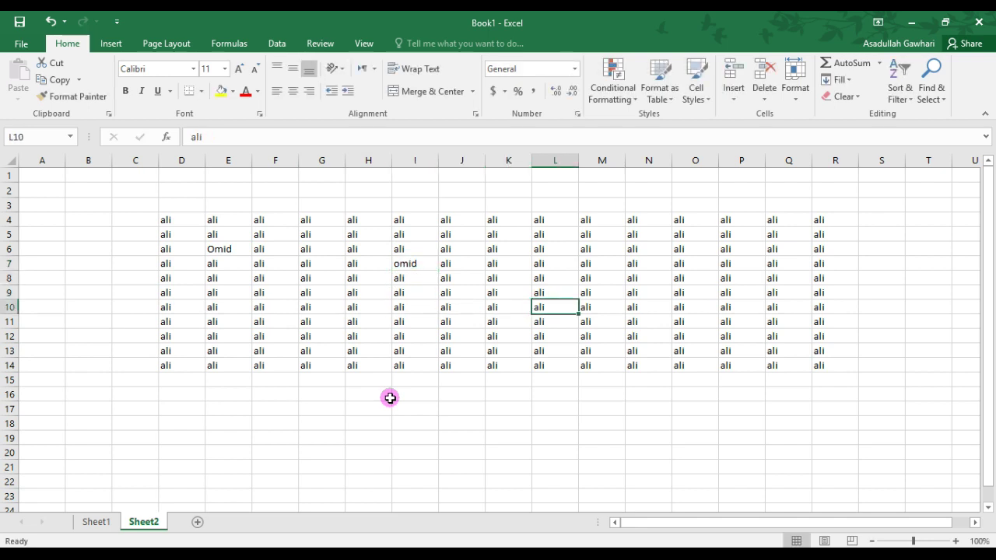
type("omid ")
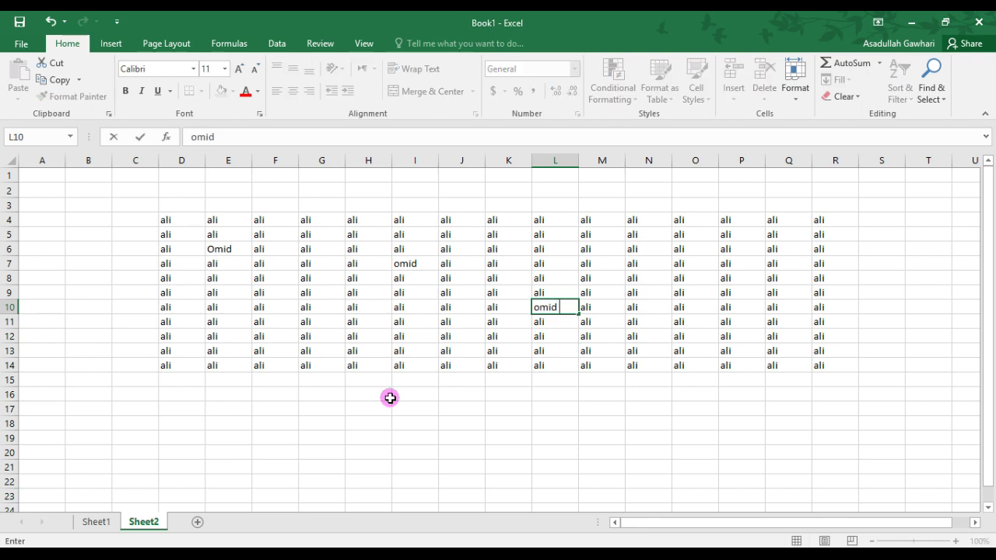
type("ali")
key("Return")
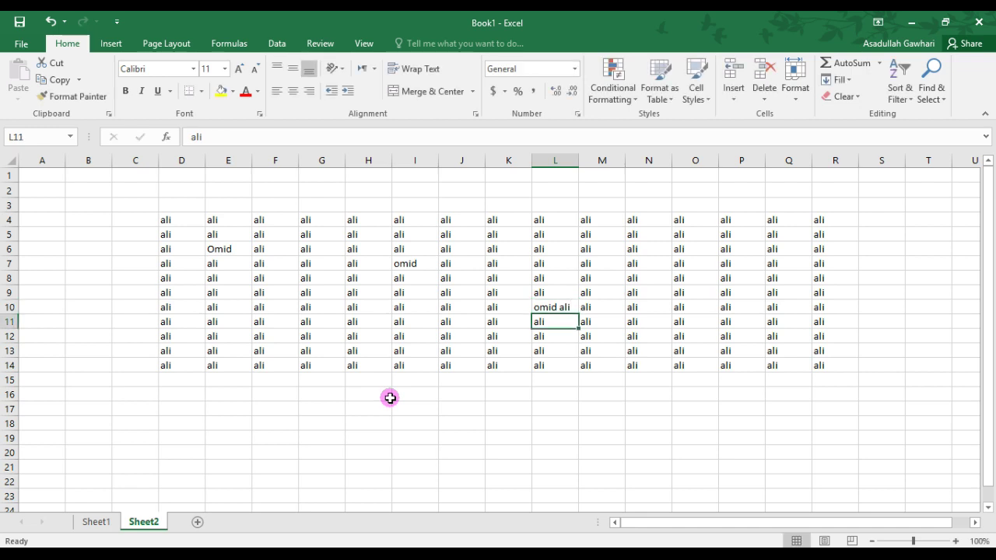
On Sheet1, start from cell C4 and open the Find dialog from Find & Select
left_click(97, 521)
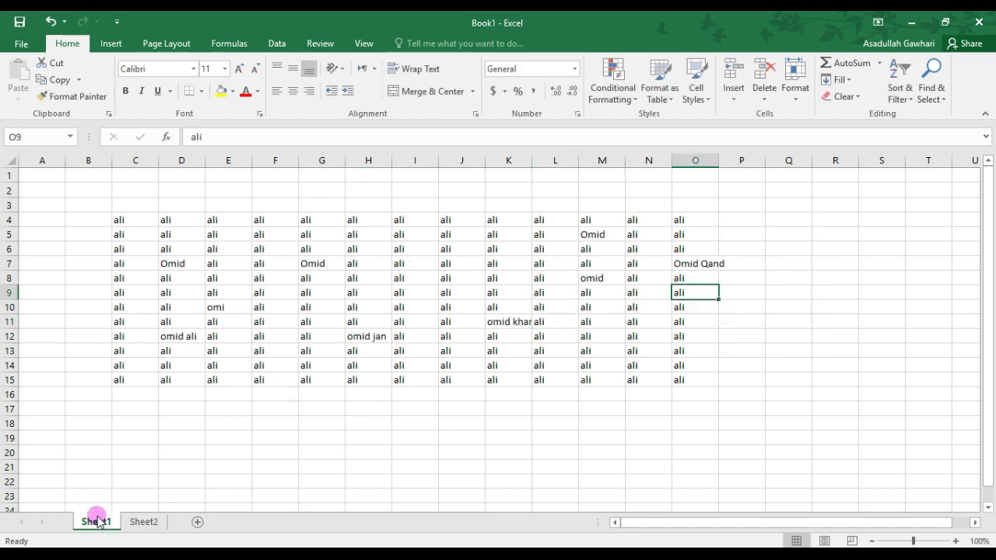
left_click(140, 222)
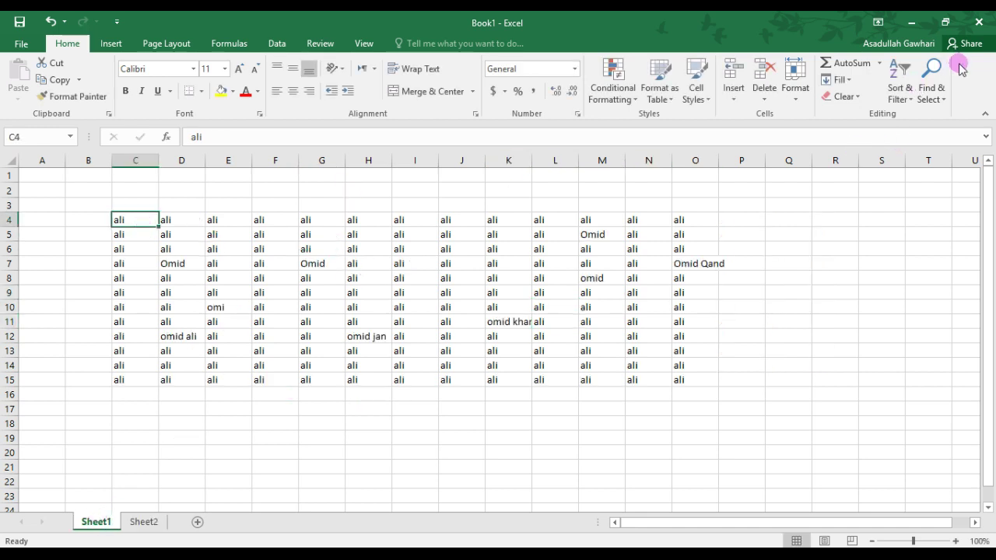
left_click(941, 95)
left_click(882, 115)
type("omid")
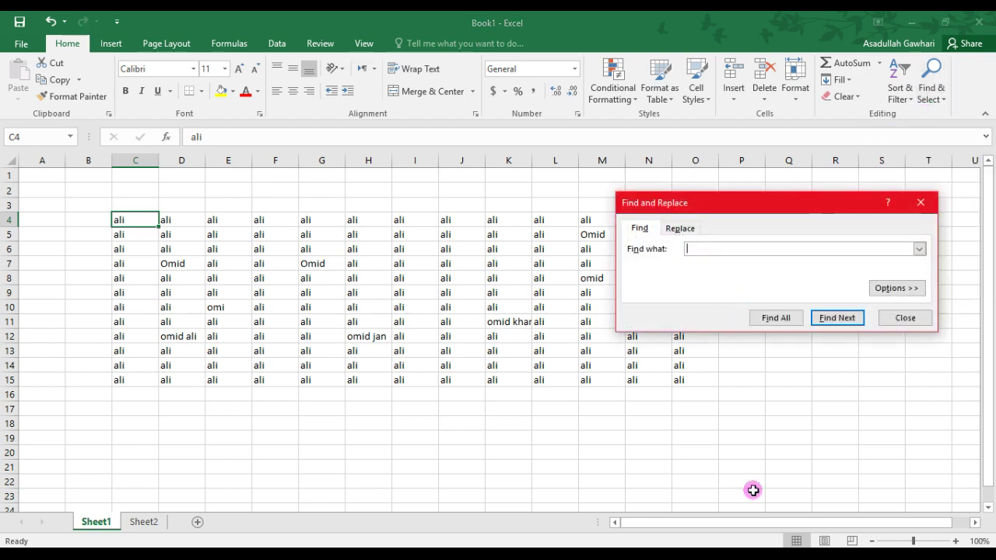
left_click(825, 319)
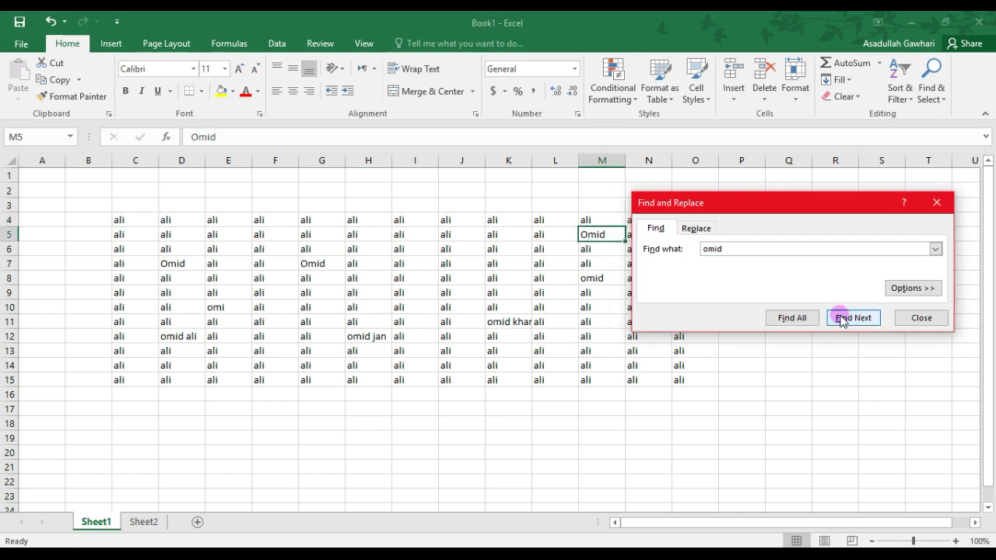
left_click(840, 319)
left_click(840, 318)
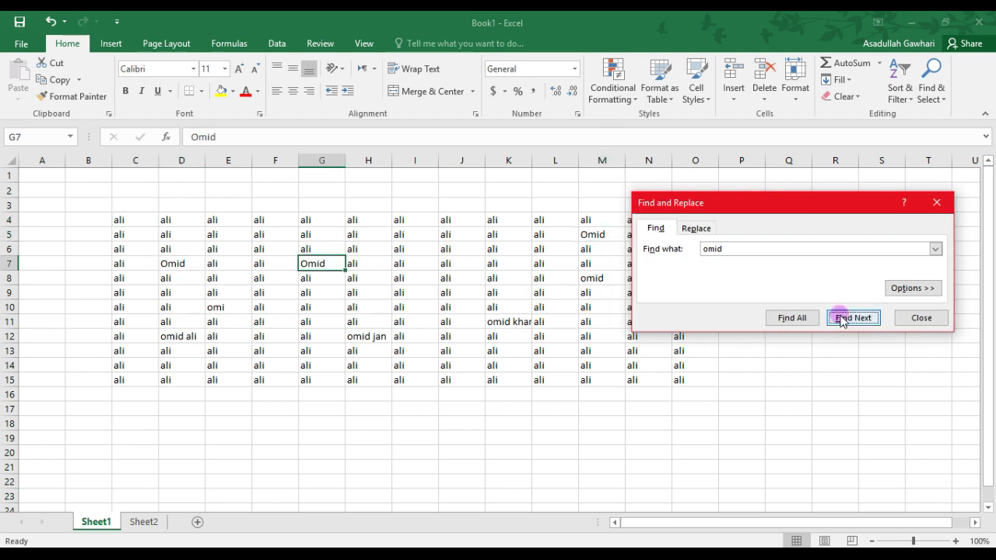
left_click(840, 319)
left_click(840, 398)
left_click(840, 398)
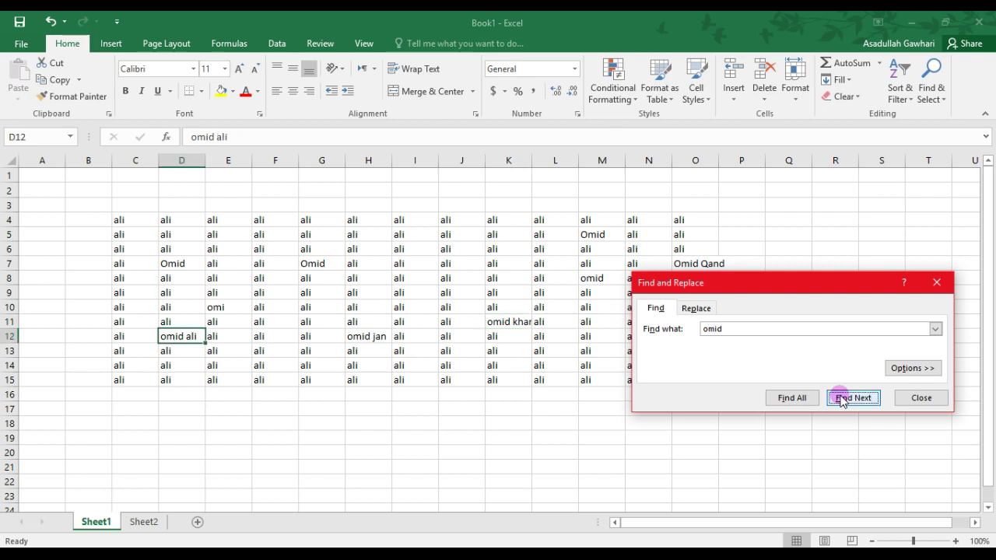
left_click(840, 398)
left_click(840, 398)
left_click(841, 398)
left_click(841, 398)
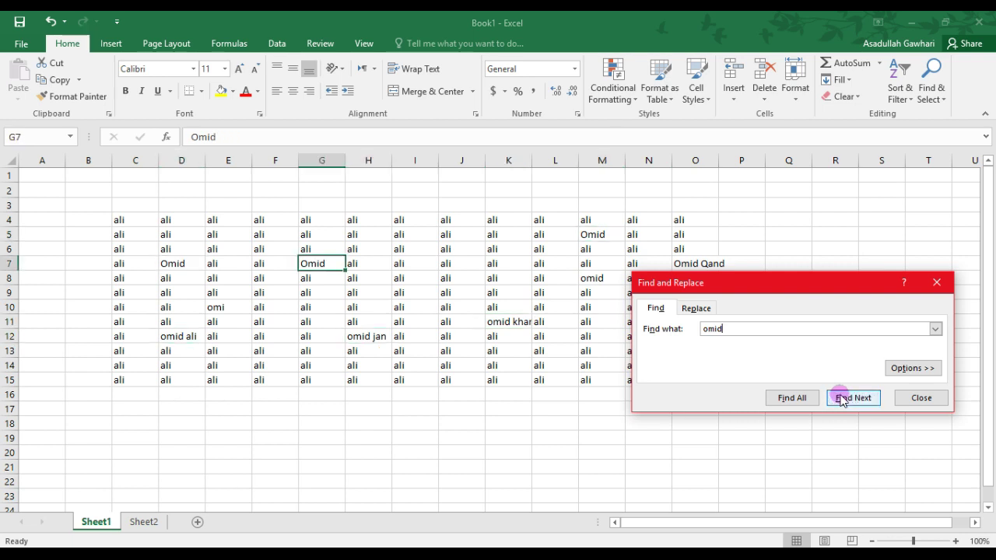
left_click(840, 398)
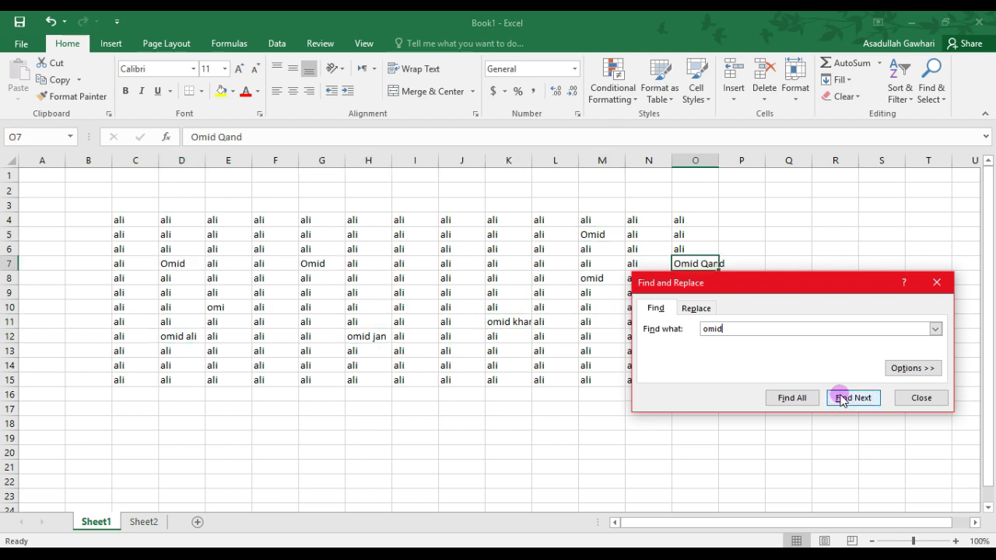
Expand the search options, move the dialog off the data, and turn on Match case
left_click(902, 368)
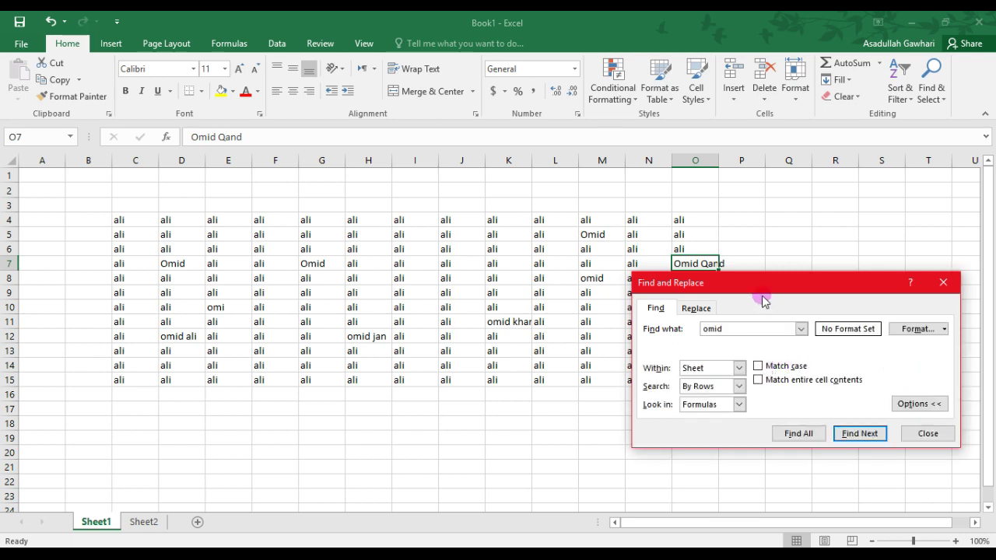
left_click_drag(759, 281, 786, 55)
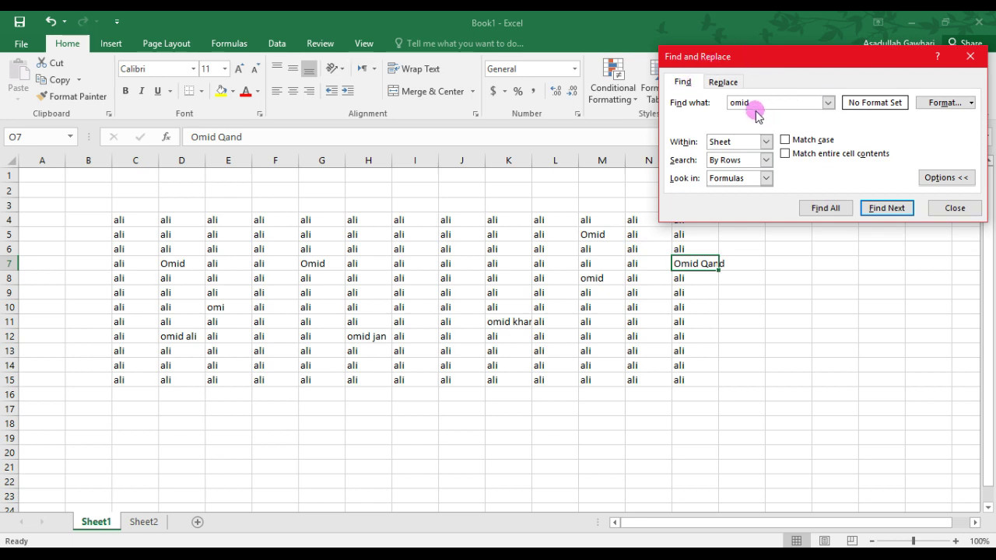
left_click(726, 103)
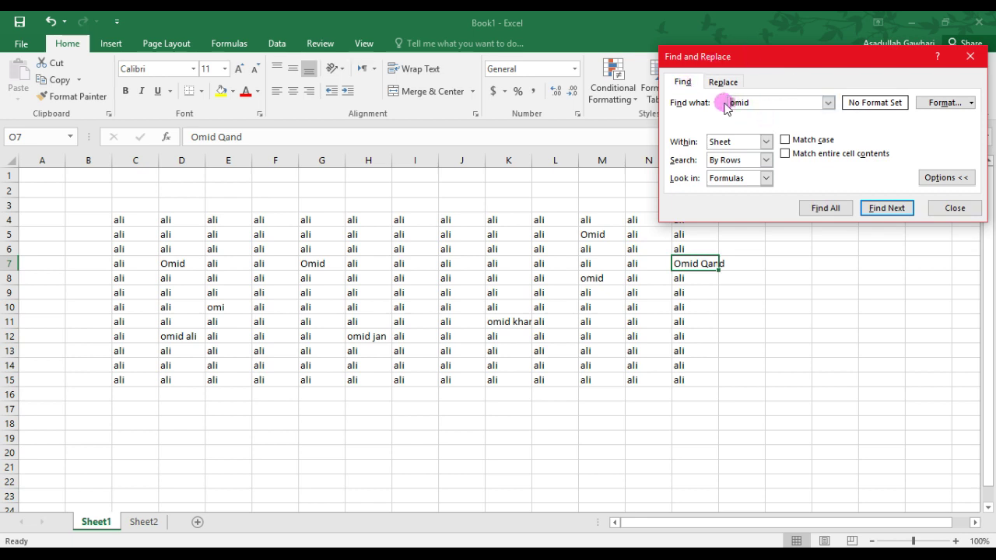
double_click(732, 103)
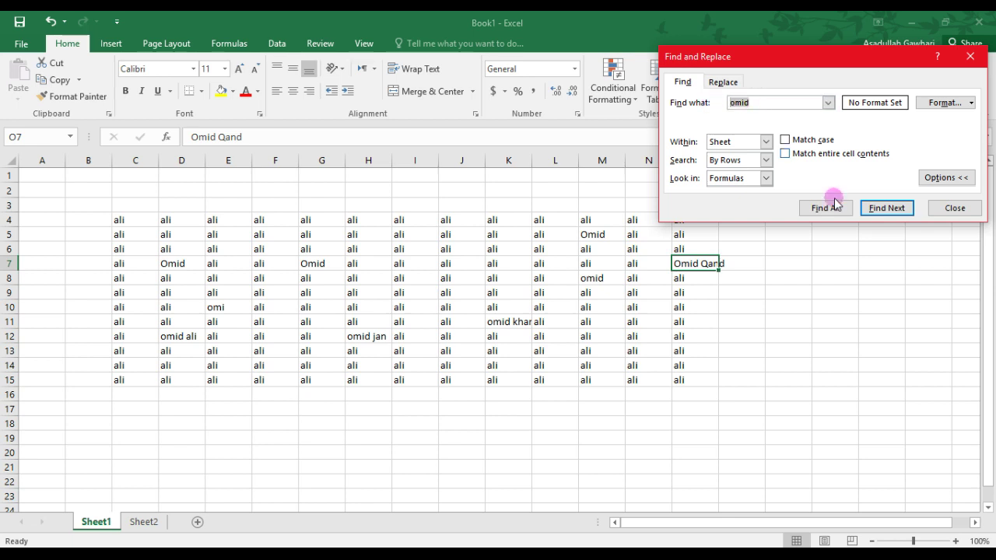
left_click(785, 140)
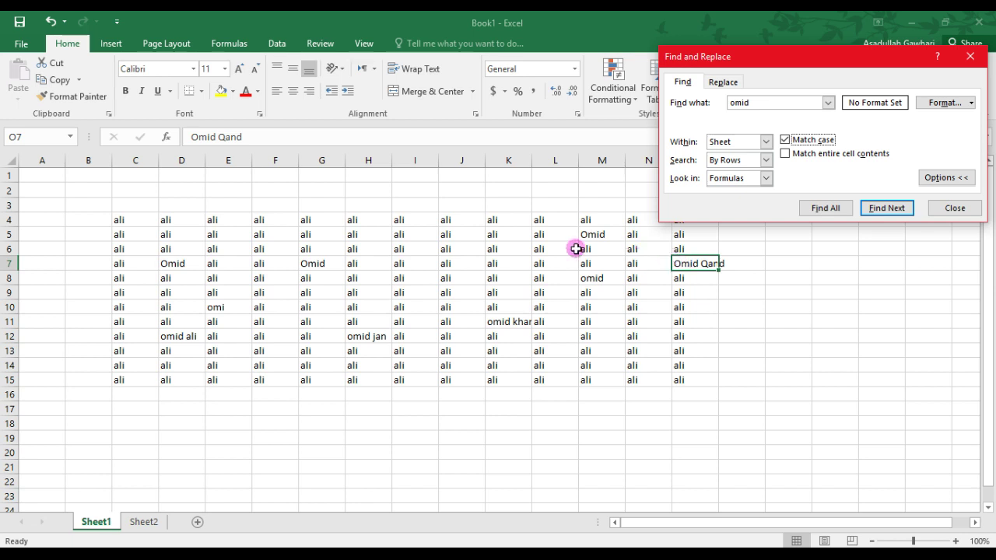
Cycle through the lowercase-only omid matches, then turn Match case back off
left_click(877, 214)
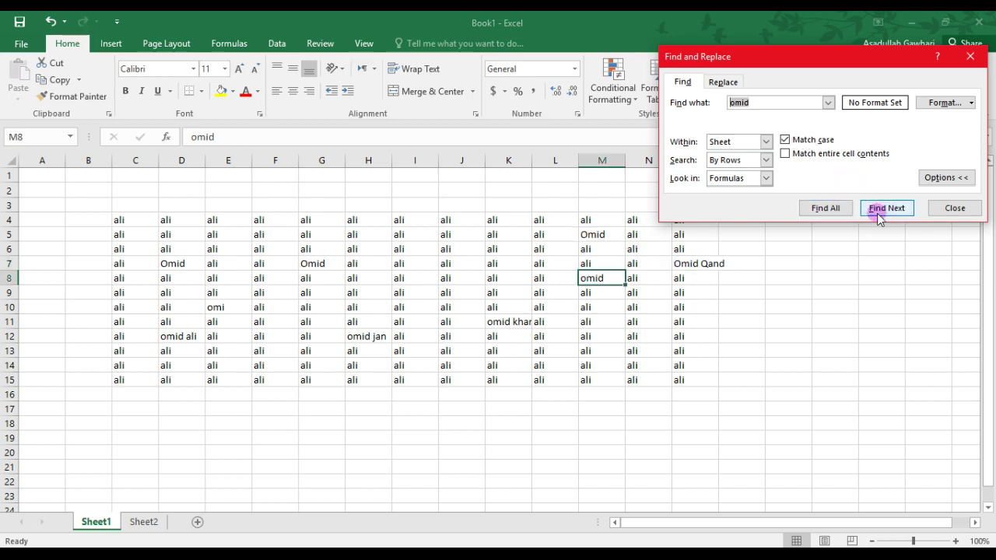
left_click(876, 213)
left_click(876, 213)
left_click(877, 214)
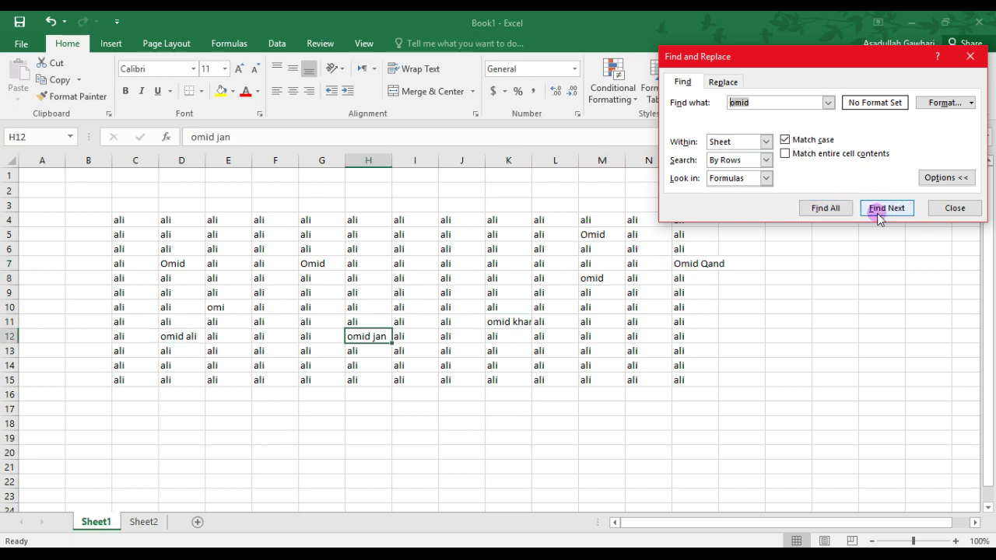
left_click(877, 213)
left_click(877, 213)
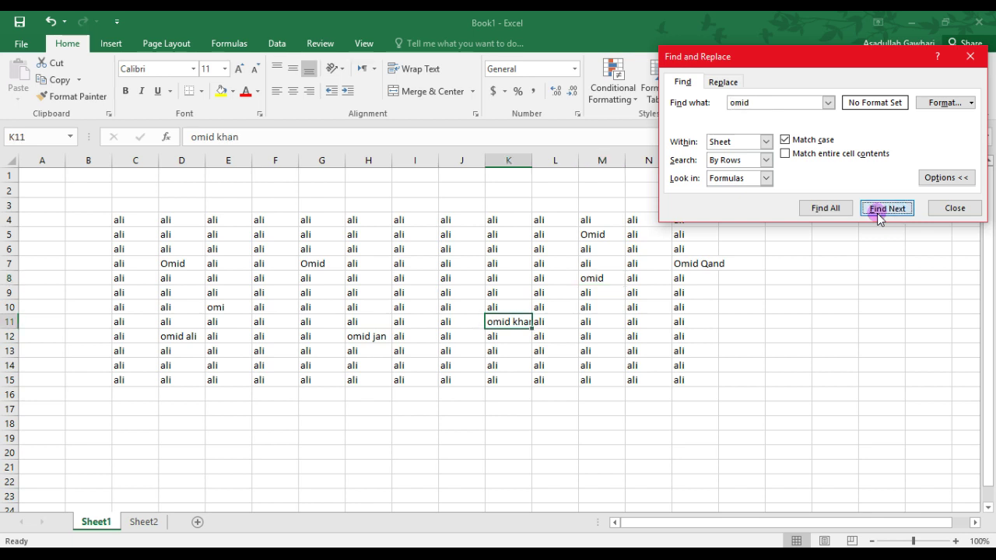
left_click(877, 213)
left_click(877, 214)
left_click(877, 213)
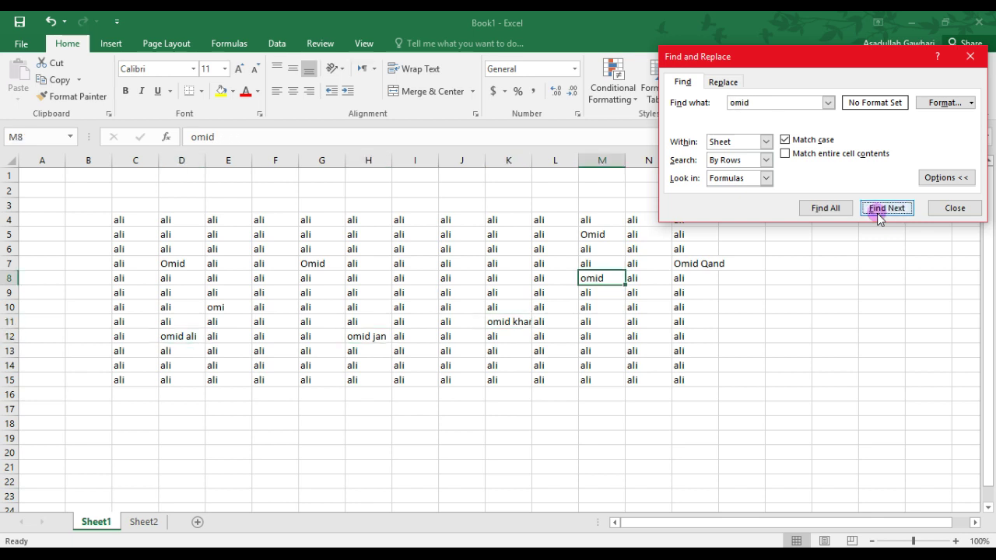
left_click(876, 213)
left_click(877, 214)
left_click(876, 213)
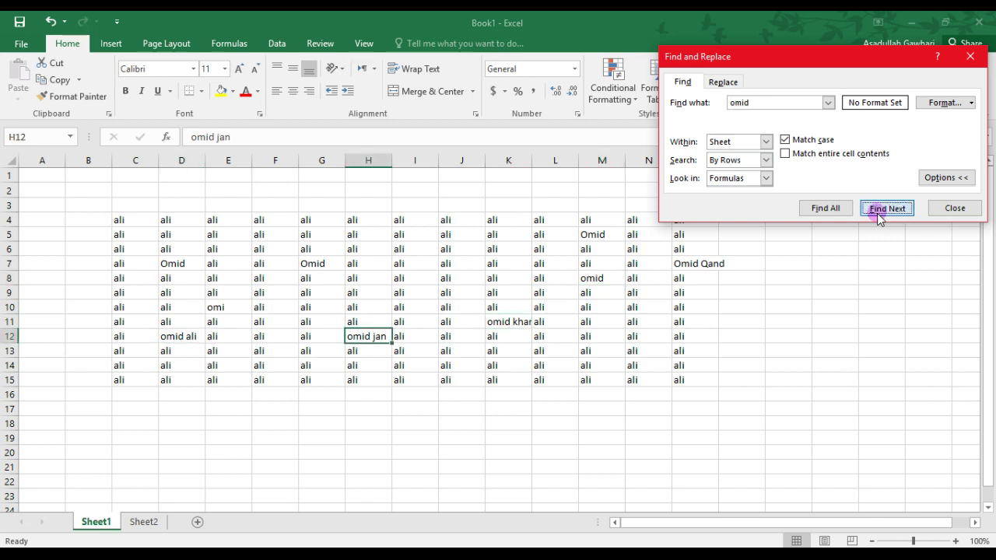
left_click(877, 213)
left_click(877, 214)
left_click(877, 214)
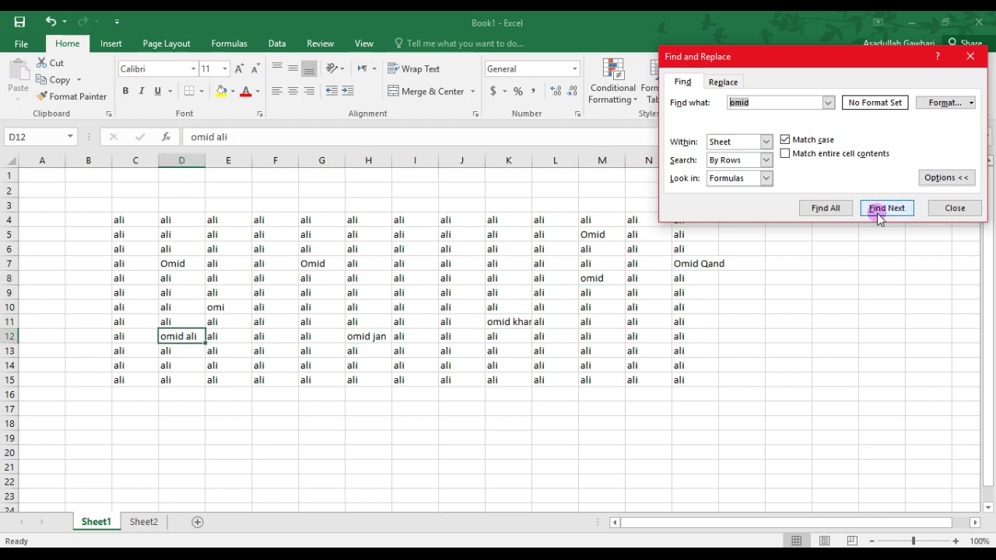
left_click(877, 213)
left_click(784, 140)
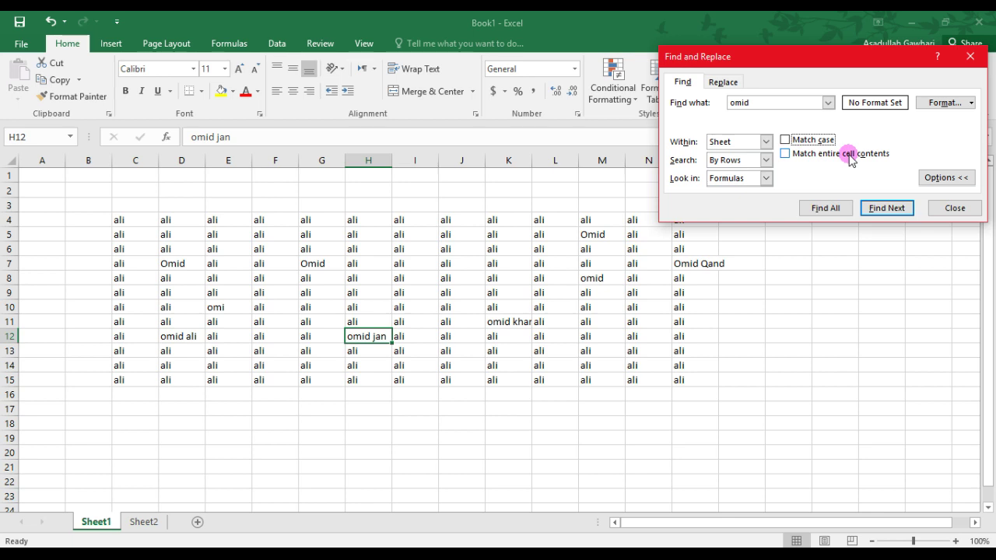
With Match entire cell contents on, cycle through cells holding exactly omid, then turn it off
left_click(786, 154)
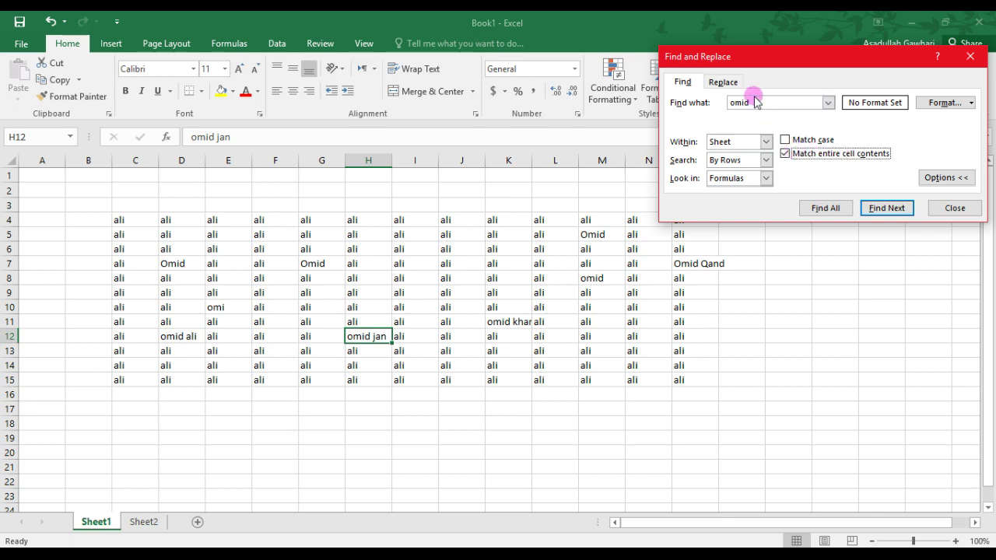
left_click_drag(755, 98, 728, 97)
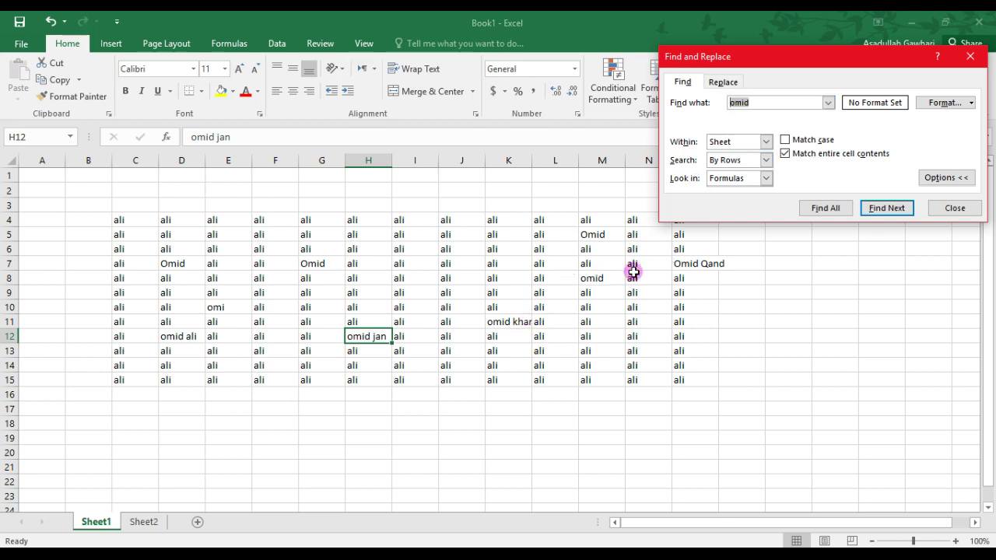
left_click(884, 210)
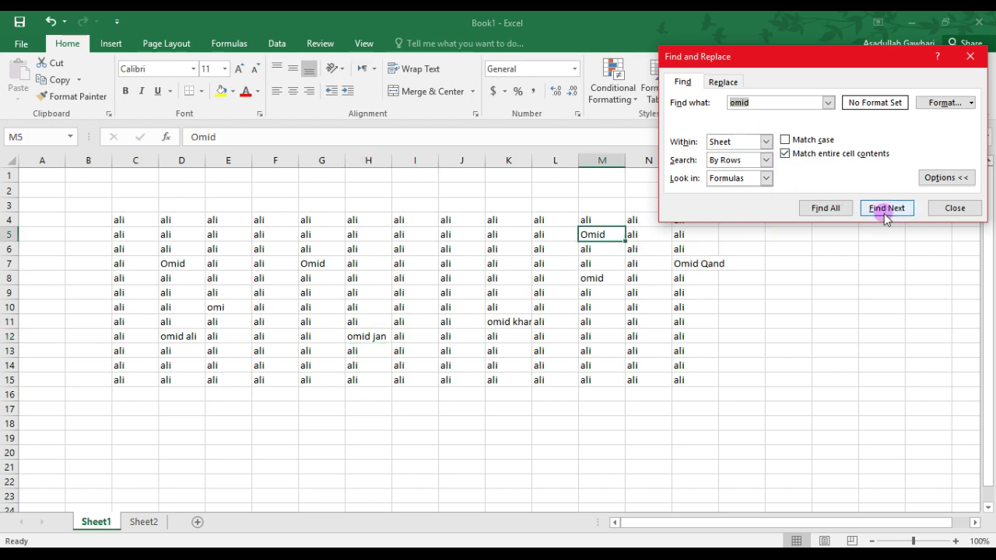
left_click(884, 209)
left_click(884, 209)
left_click(883, 208)
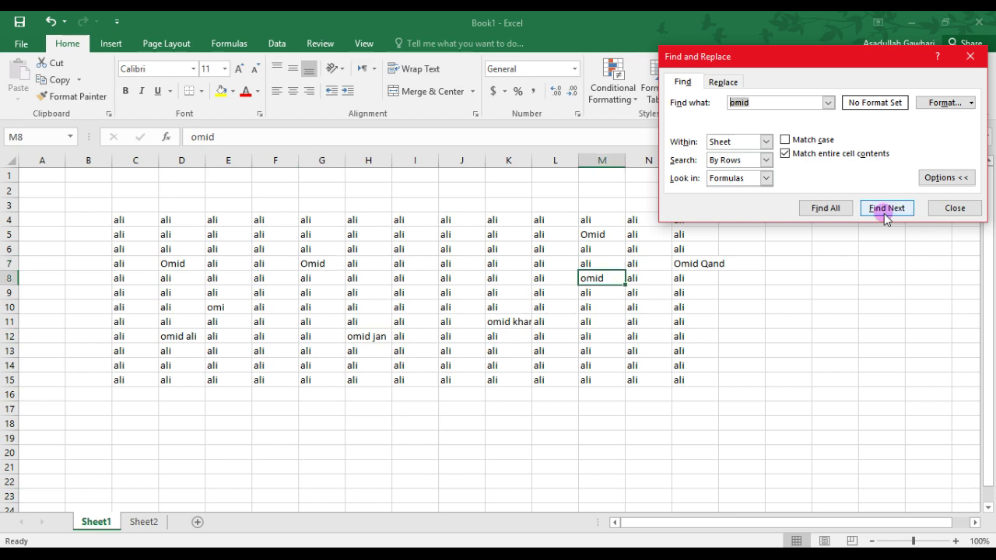
left_click(884, 208)
left_click(884, 208)
left_click(884, 209)
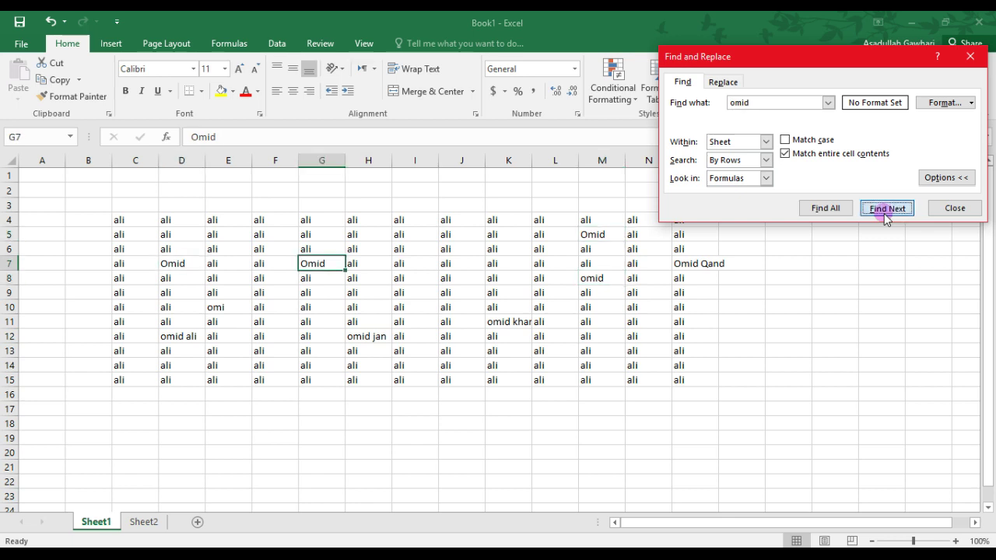
left_click(884, 208)
left_click(884, 209)
left_click(884, 208)
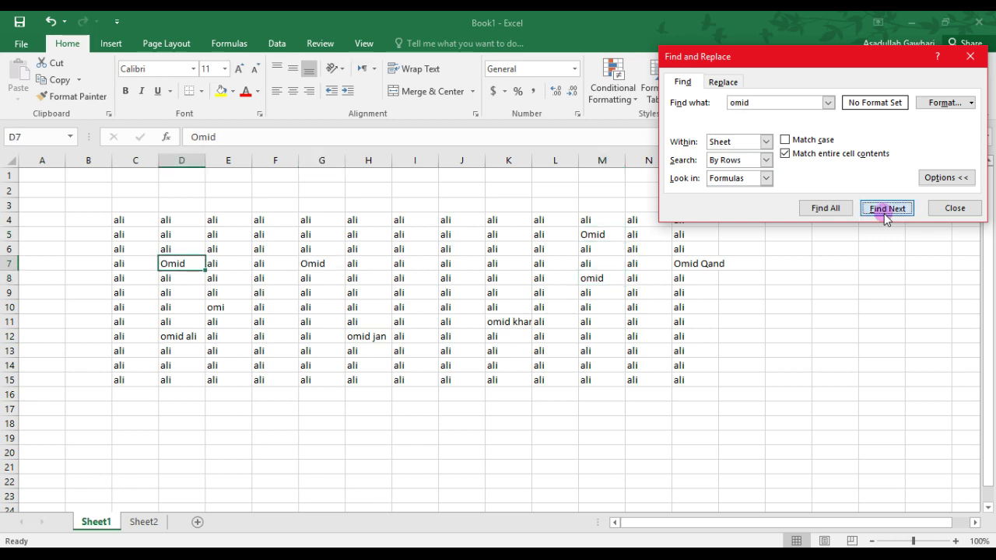
left_click(884, 208)
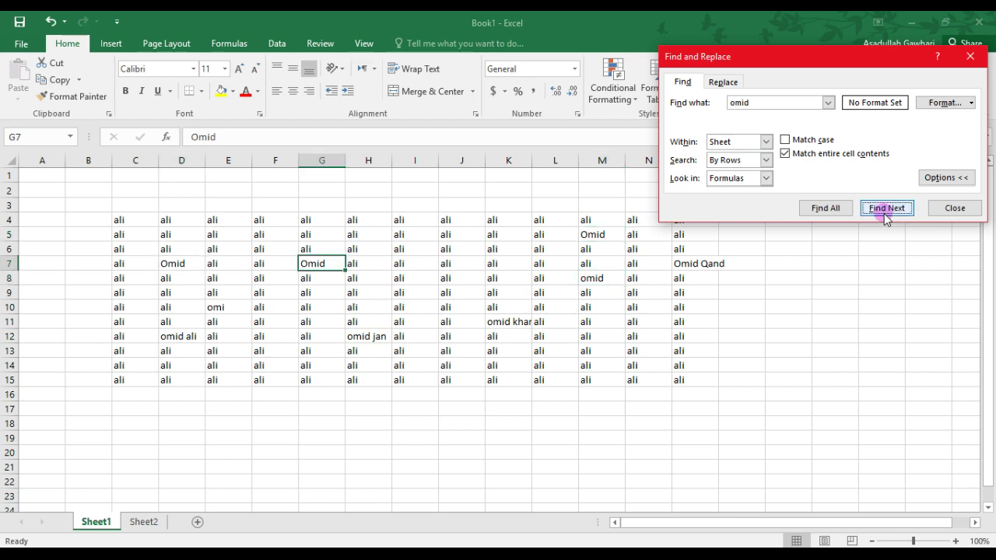
left_click(786, 154)
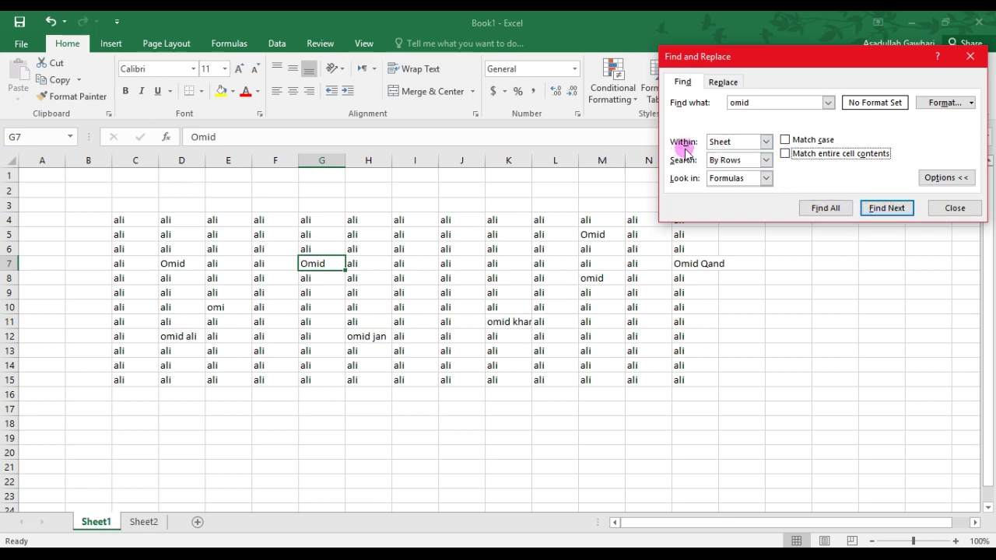
Set Within to Workbook and step through omid matches across Sheet2 and back to Sheet1
left_click(767, 141)
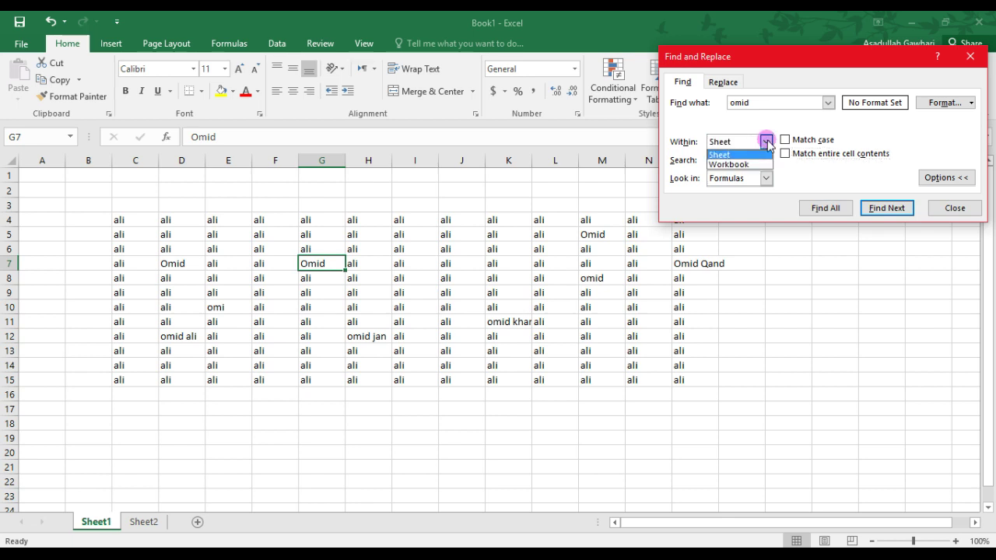
left_click(766, 142)
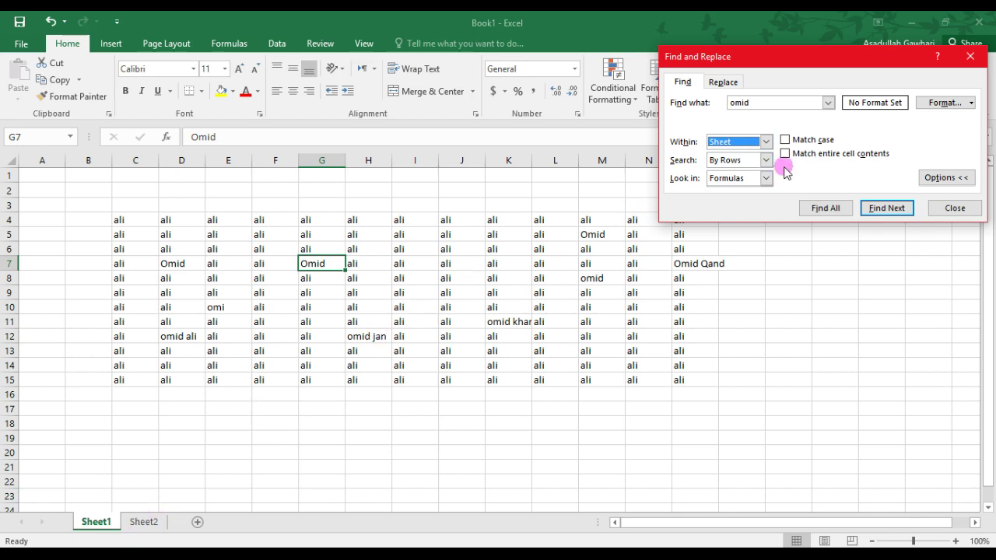
left_click(765, 143)
left_click(750, 165)
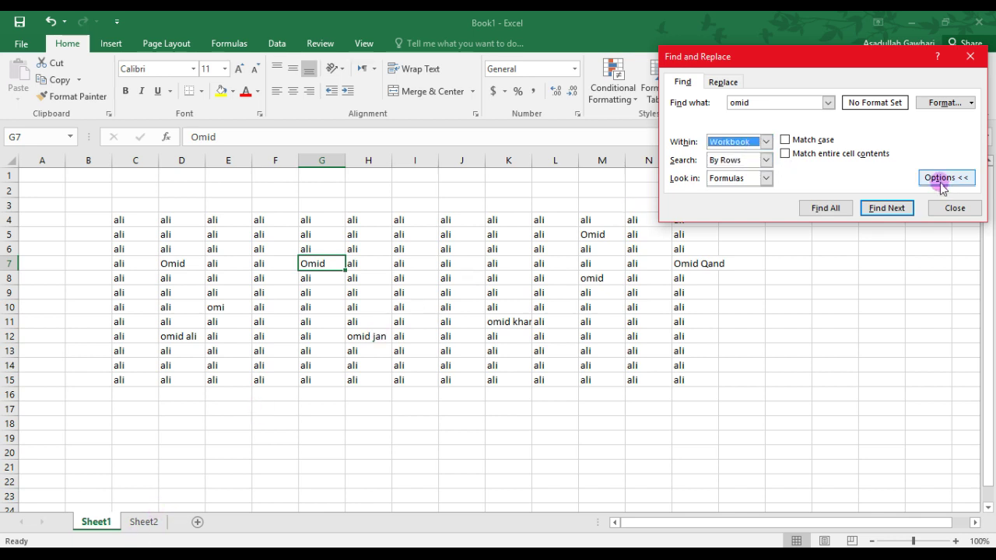
left_click(900, 209)
left_click(900, 208)
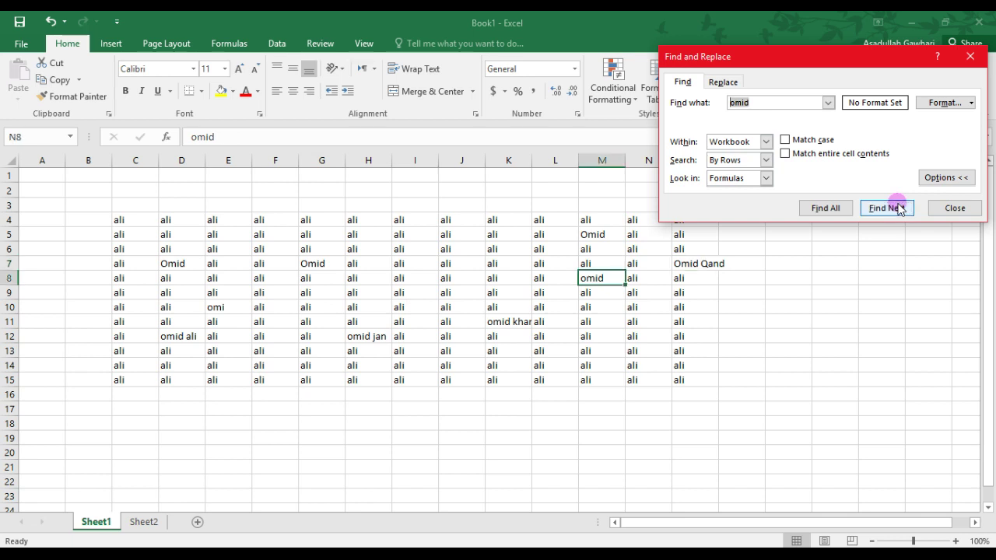
left_click(900, 208)
left_click(900, 208)
left_click(900, 208)
left_click(900, 209)
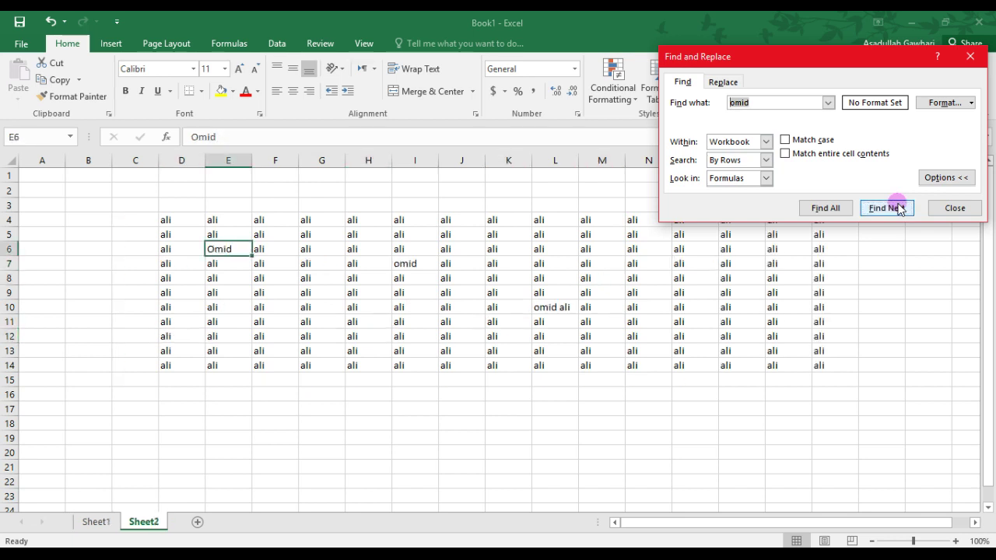
left_click(901, 208)
left_click(900, 208)
left_click(900, 208)
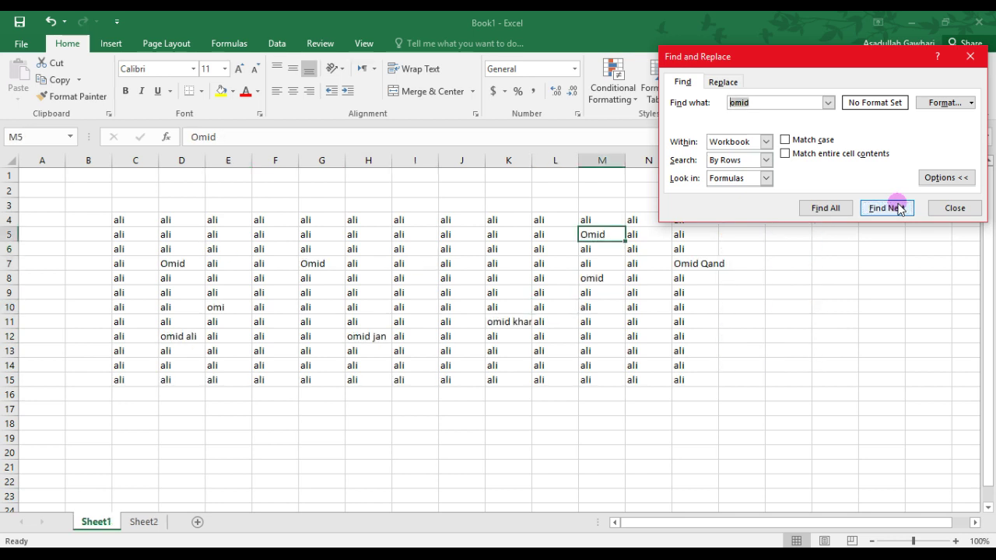
Set Within back to Sheet and Search to By Columns, stepping through matches to M8
left_click(766, 141)
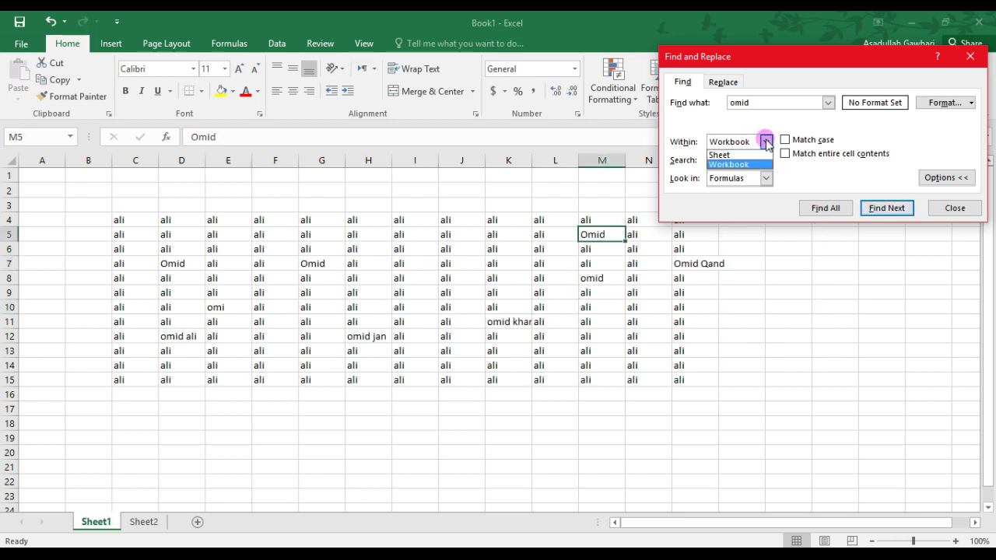
left_click(758, 154)
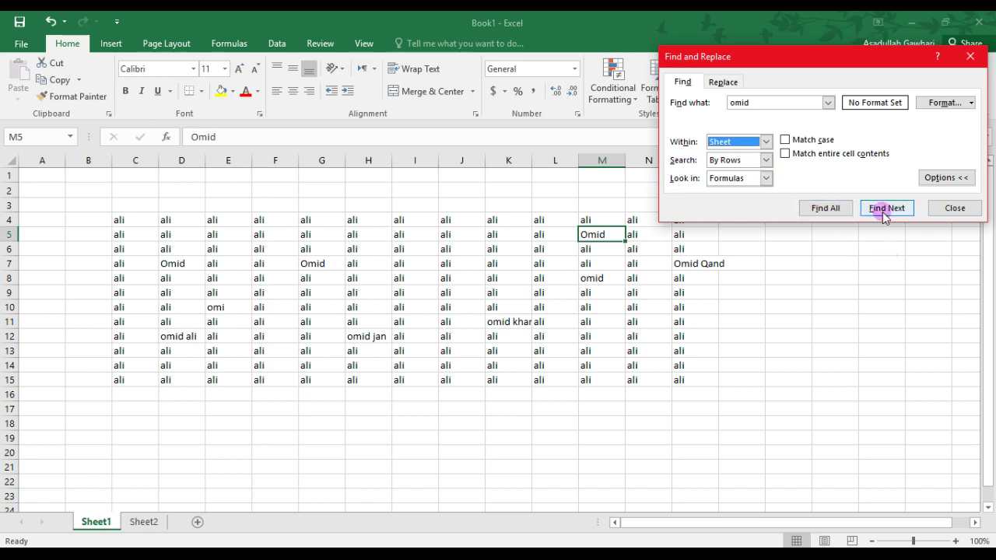
left_click(765, 160)
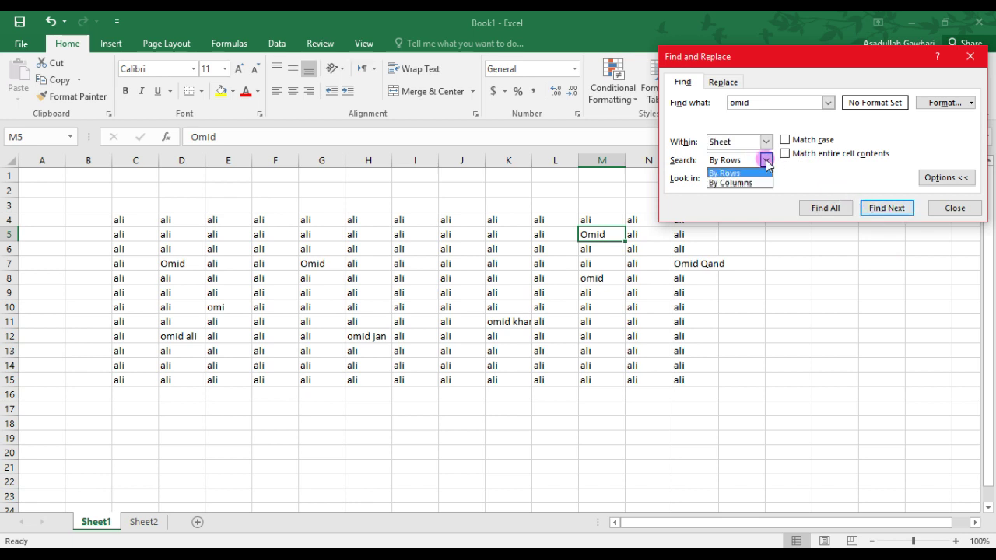
left_click(743, 180)
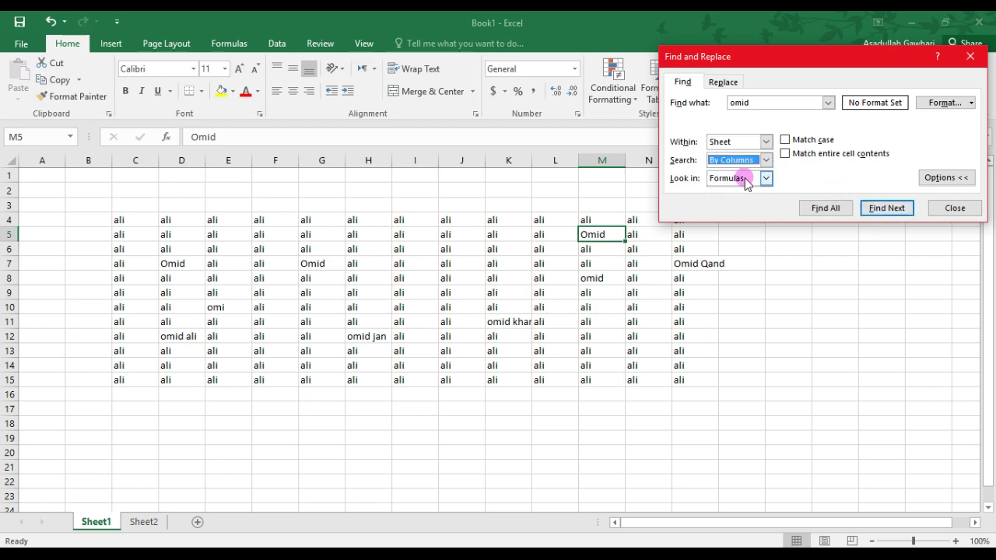
left_click(878, 208)
left_click(878, 209)
left_click(879, 208)
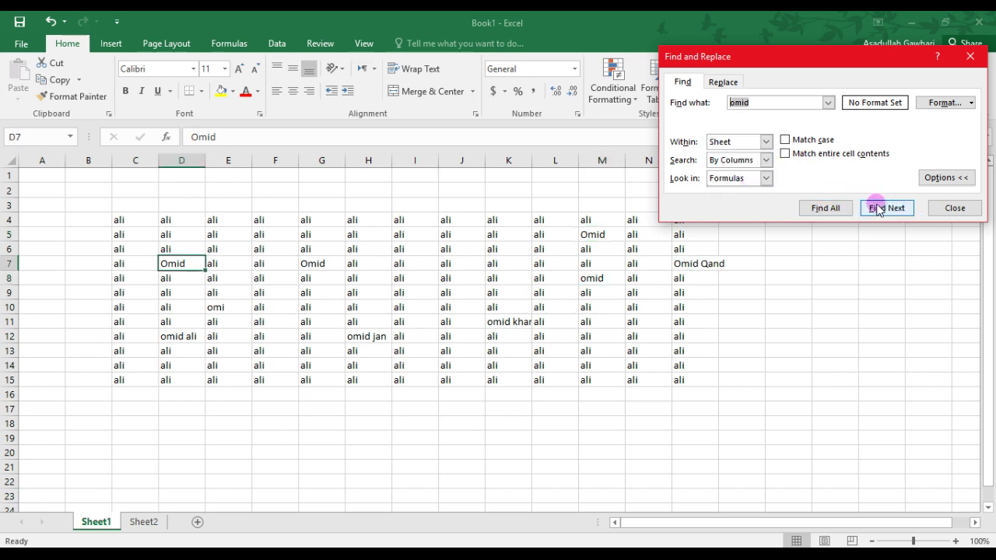
left_click(878, 209)
left_click(878, 208)
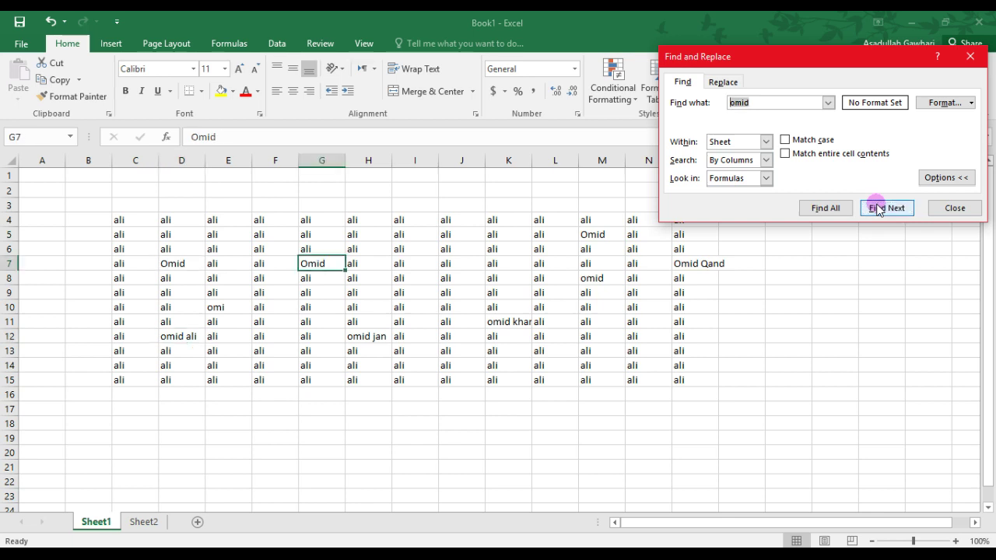
left_click(879, 209)
left_click(878, 209)
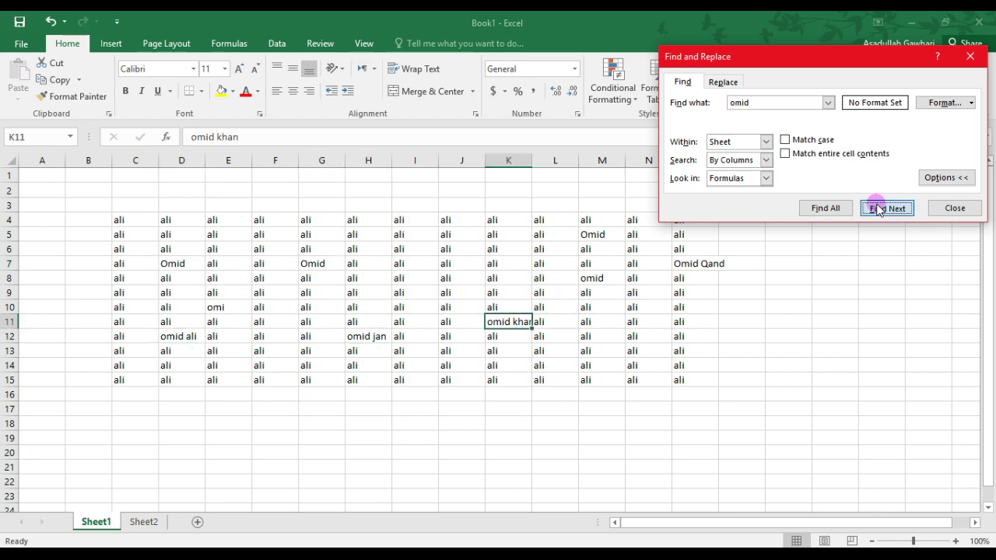
left_click(878, 208)
left_click(878, 209)
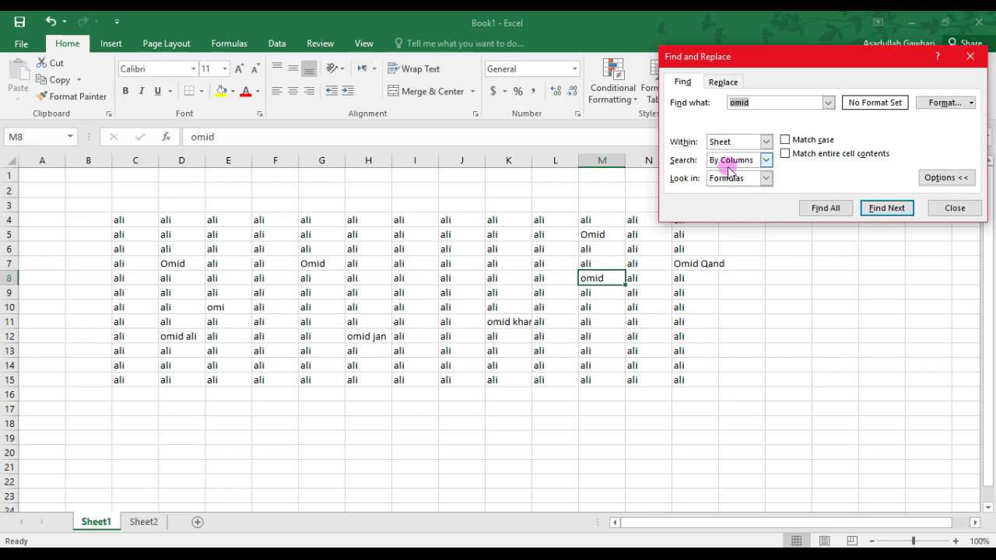
Keep Look in set to Formulas and hide the extra search options
left_click(767, 179)
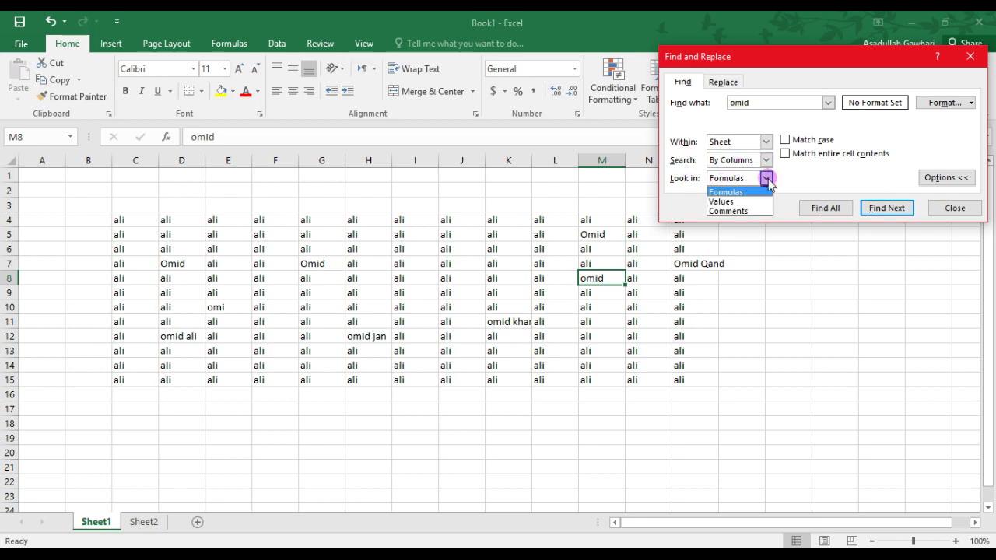
left_click(762, 189)
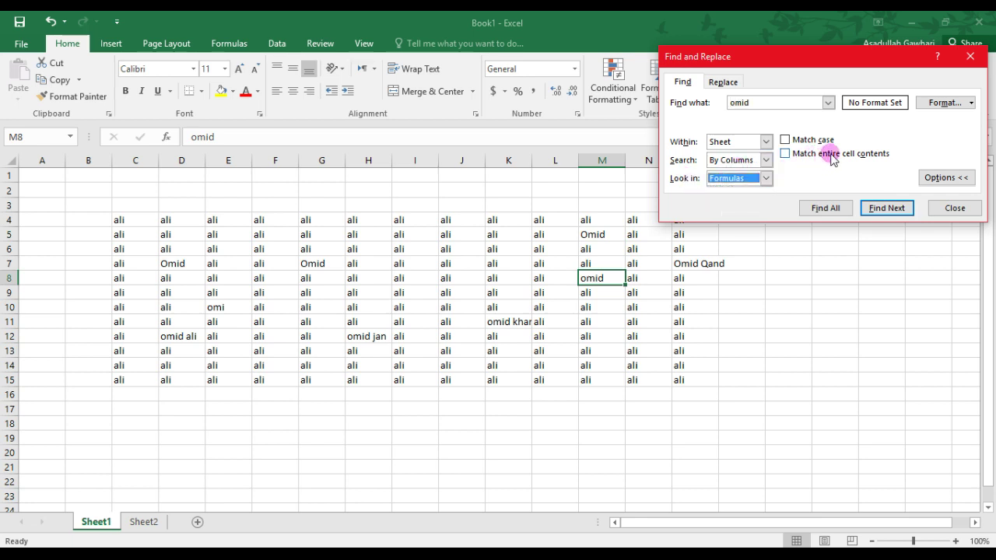
left_click(961, 179)
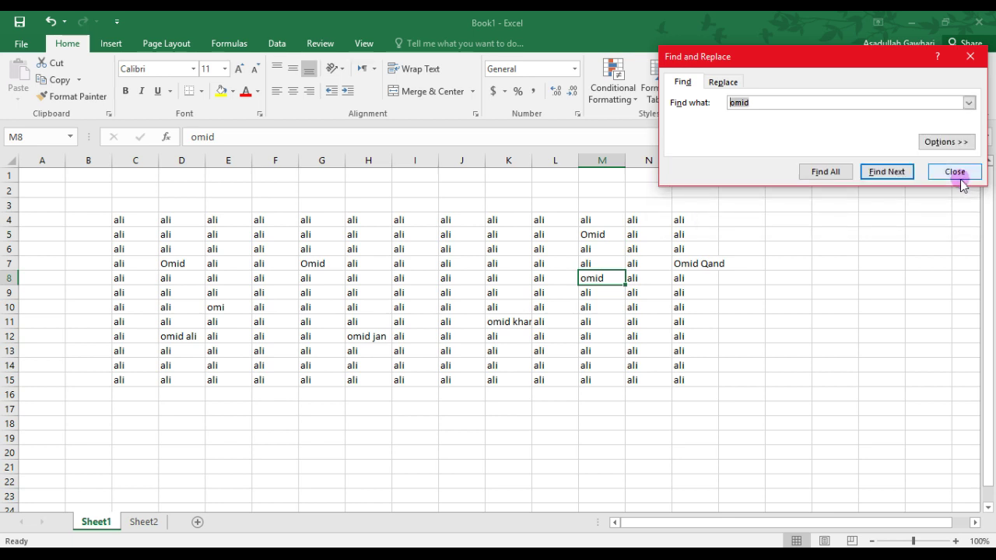
left_click(723, 82)
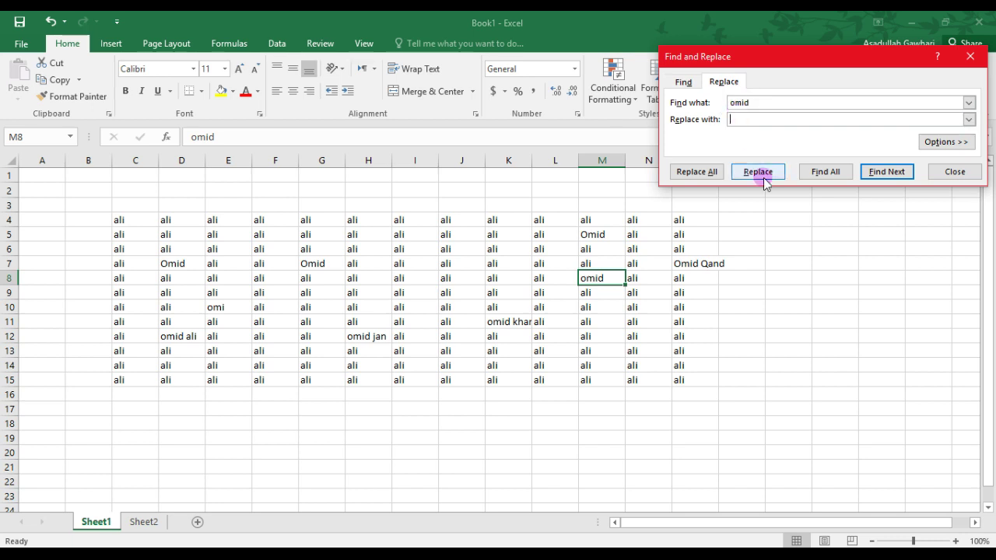
type("Wa")
type("li")
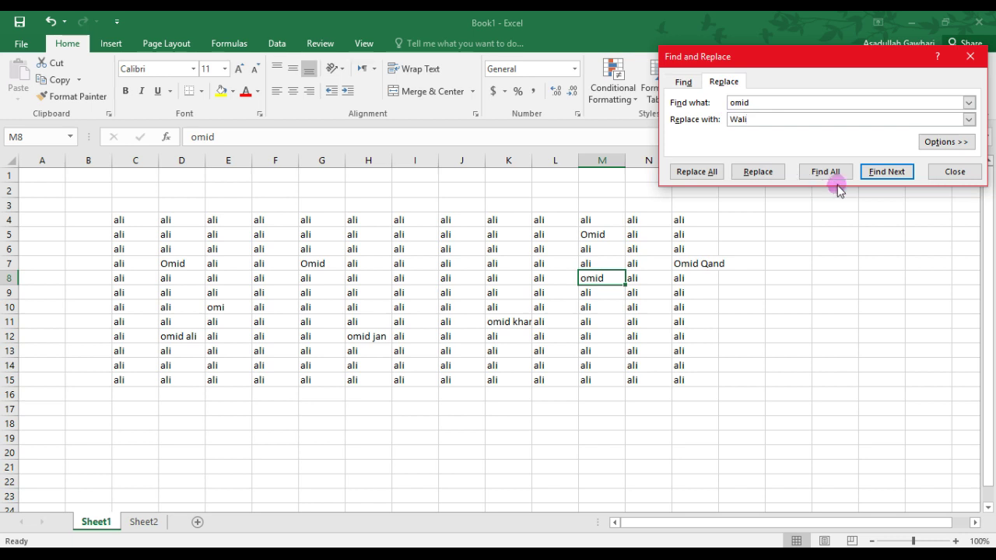
left_click(897, 174)
left_click(703, 264)
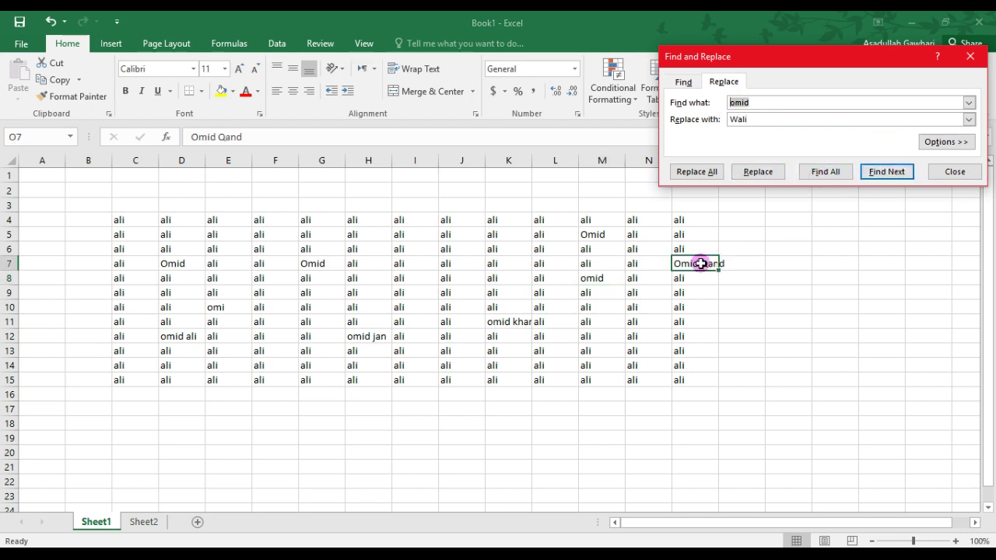
left_click(766, 172)
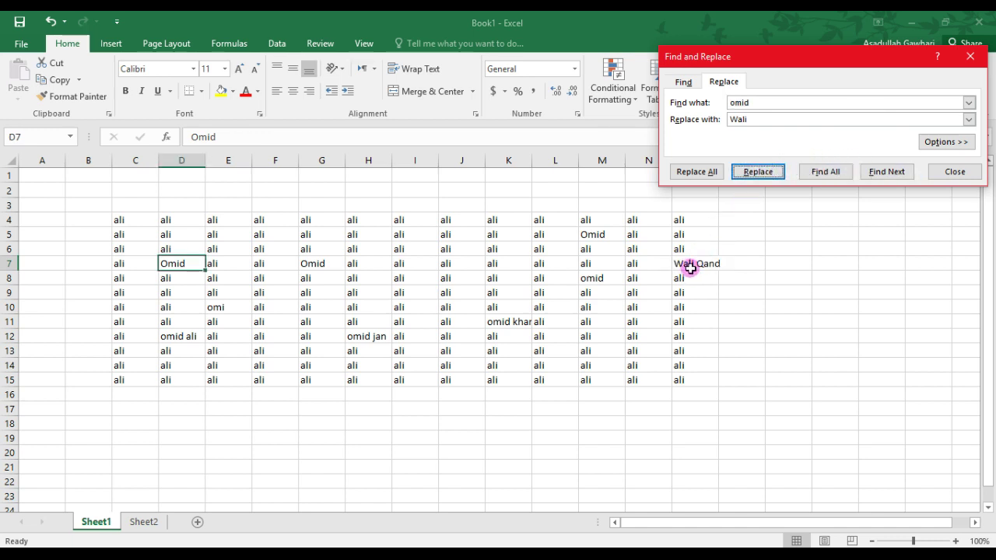
Replace Omid in D7 with Wali
left_click(941, 143)
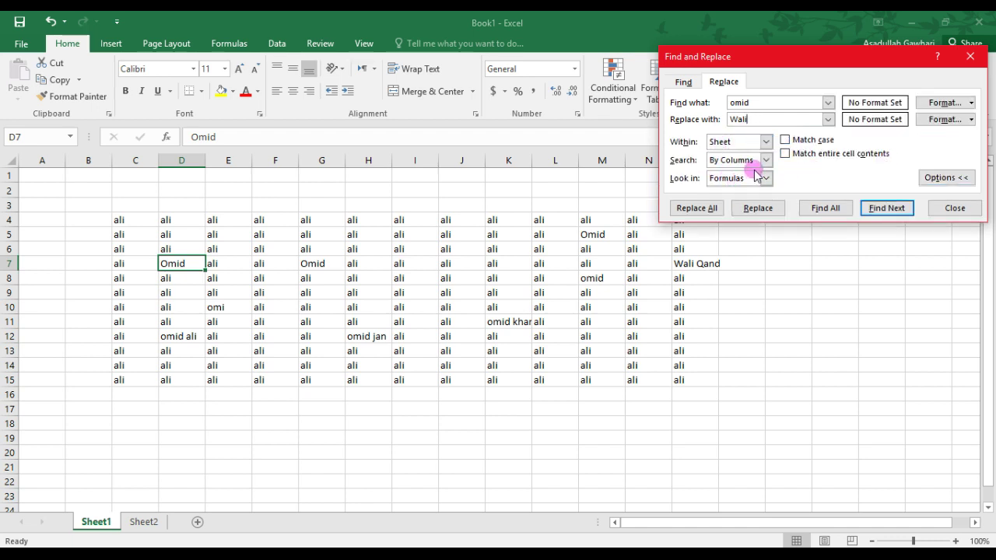
left_click(944, 178)
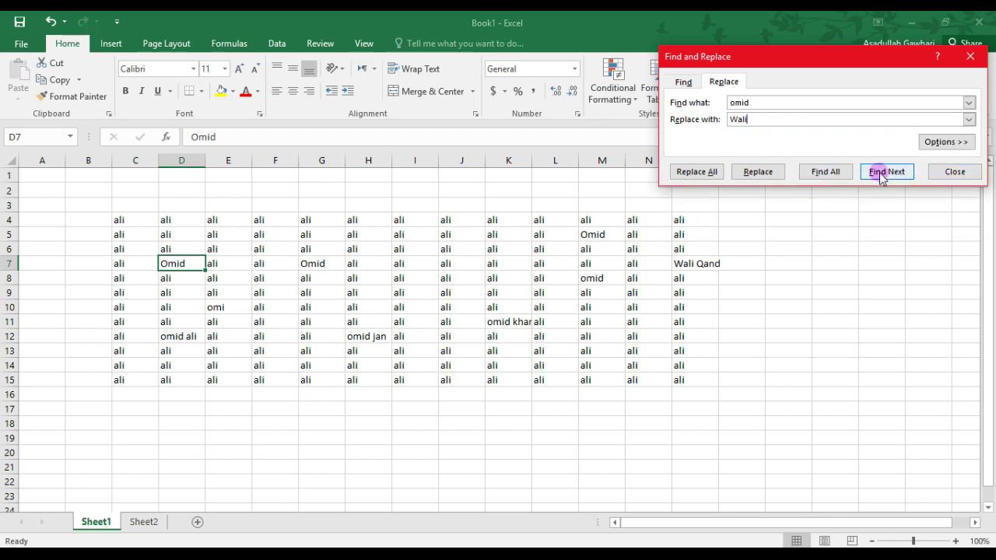
left_click(784, 177)
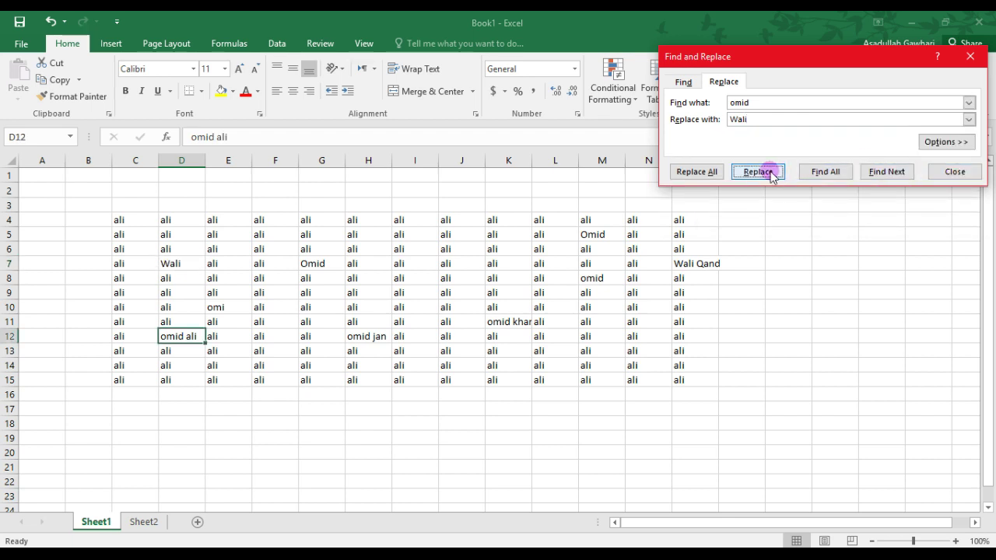
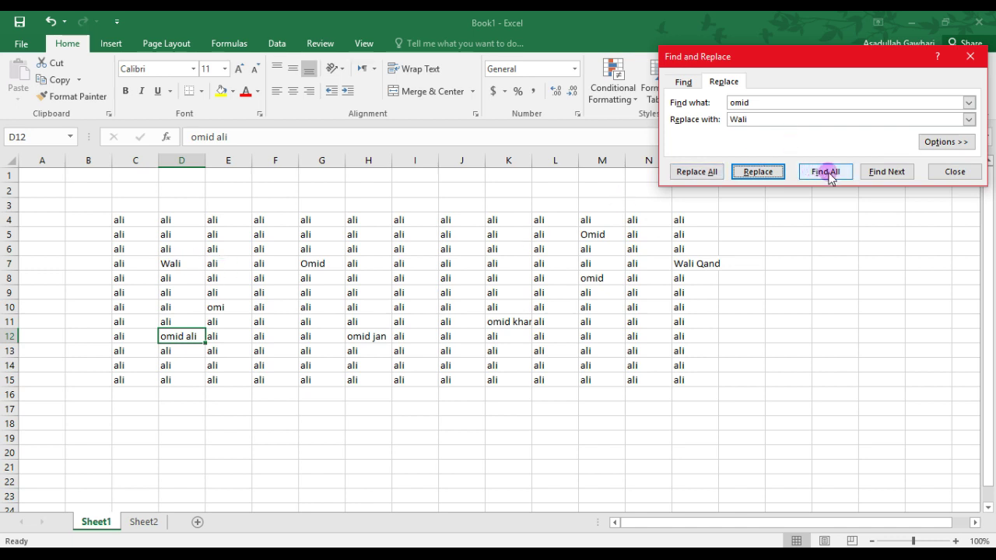
Replace all six matches of the name on Sheet1, acknowledge the count message, and close the dialog
left_click(698, 172)
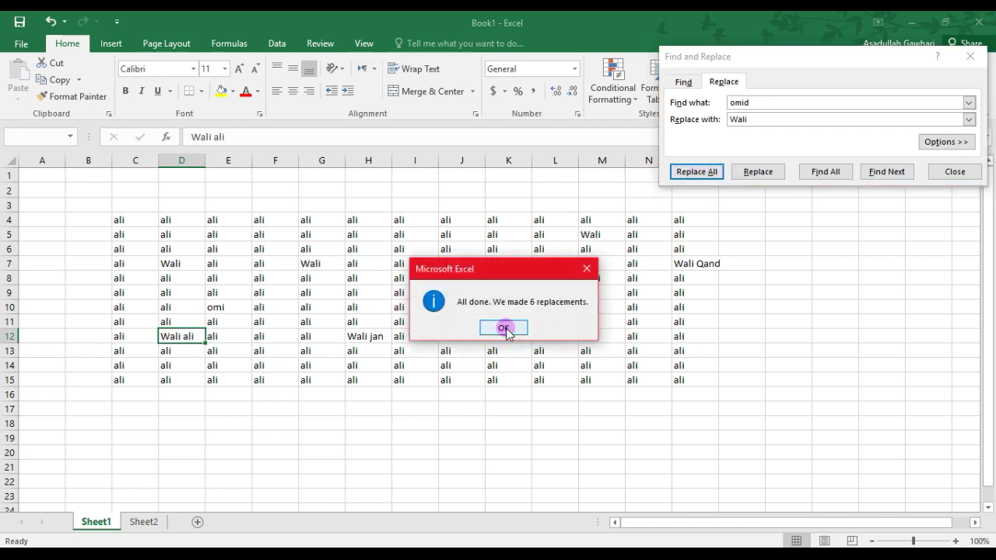
left_click(504, 328)
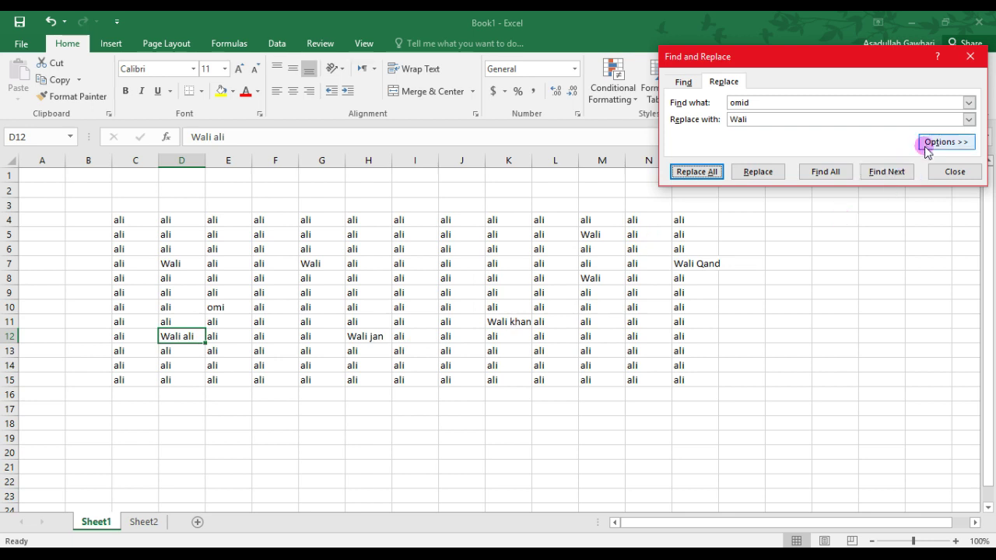
left_click(941, 169)
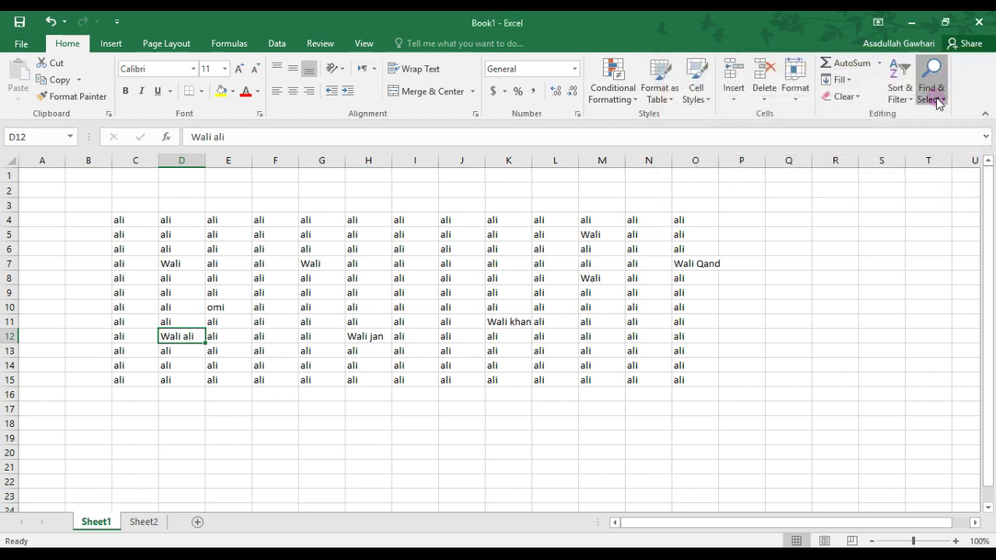
left_click(931, 89)
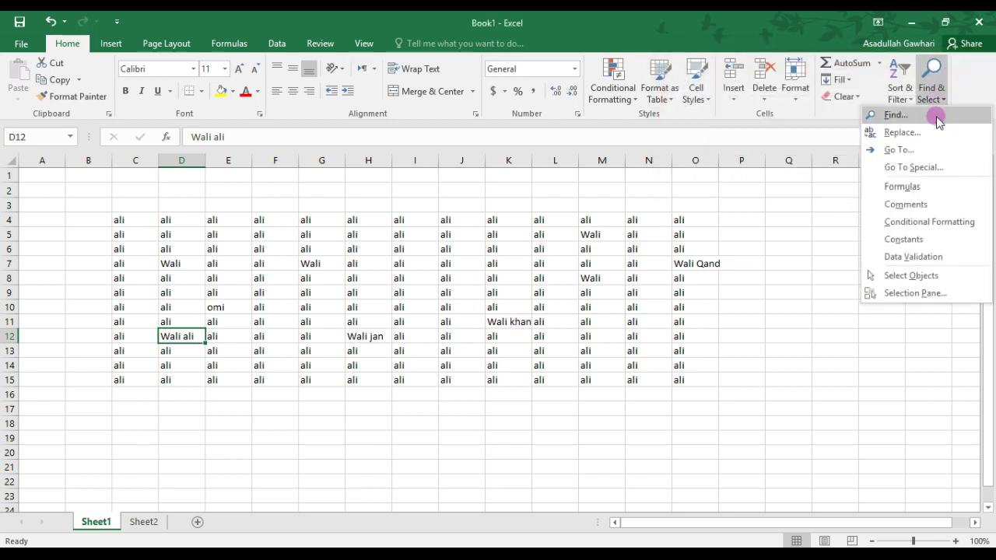
left_click(914, 152)
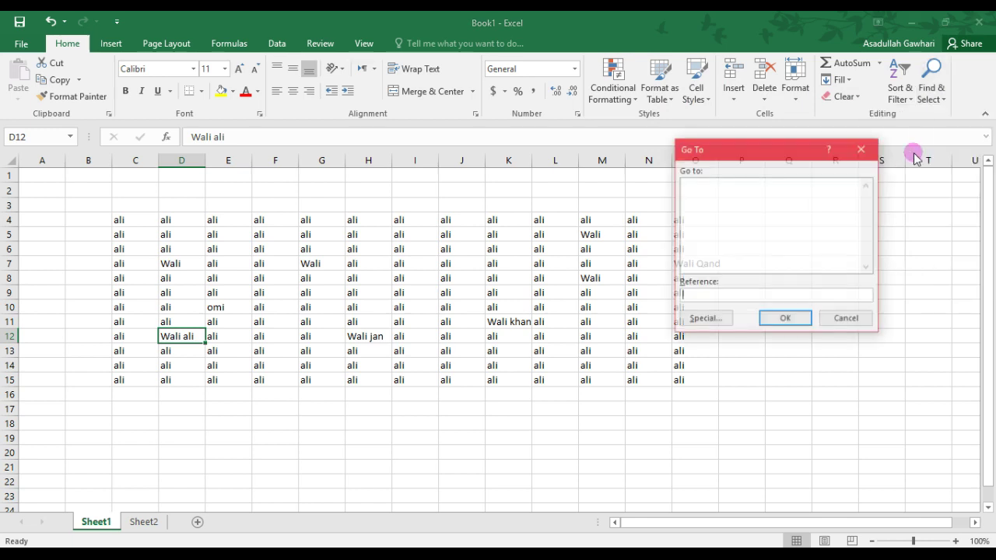
left_click(862, 148)
left_click(931, 90)
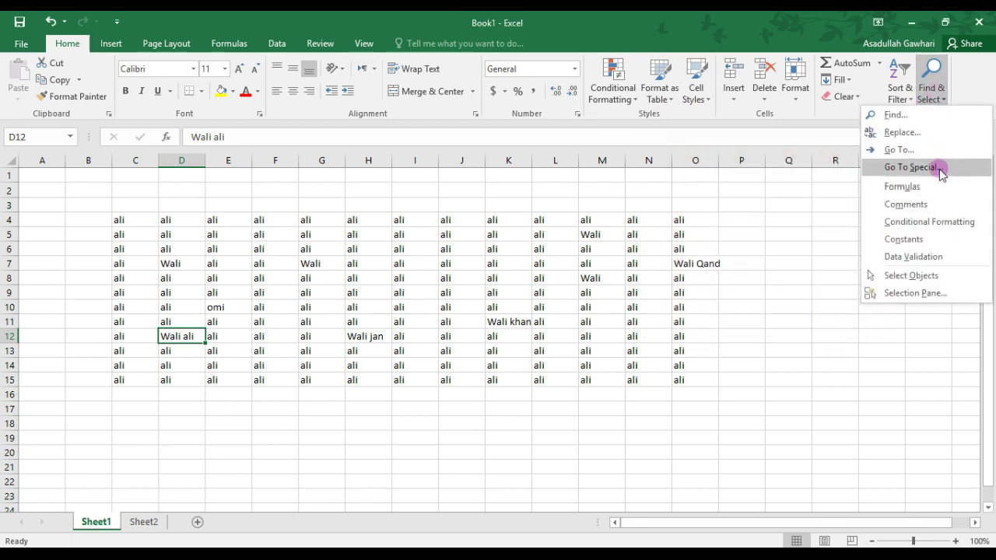
left_click(939, 167)
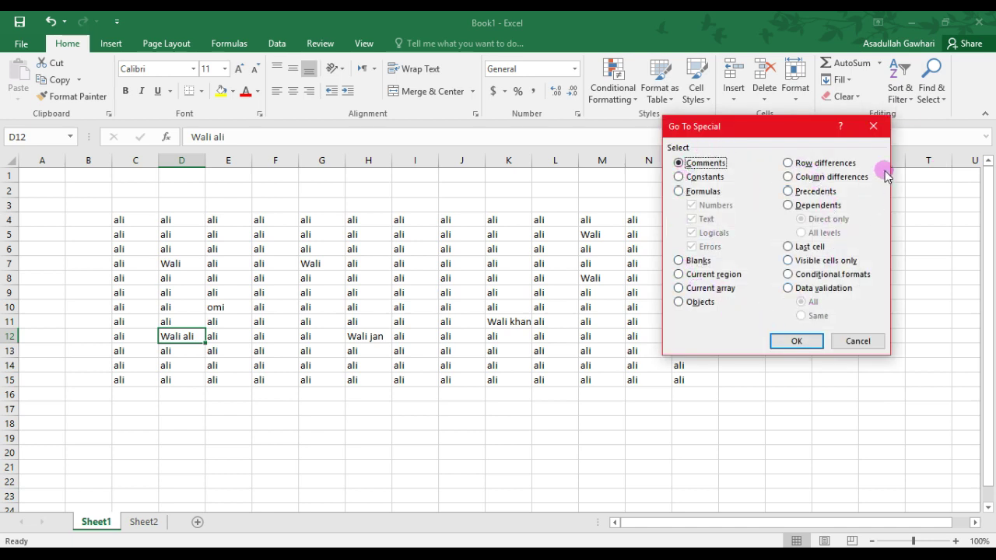
left_click(873, 126)
left_click(937, 101)
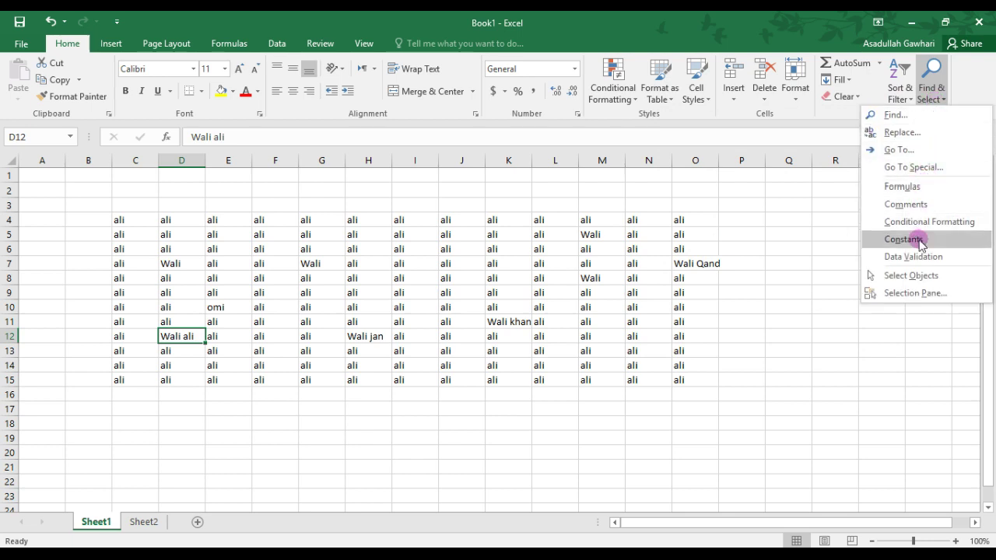
left_click(902, 168)
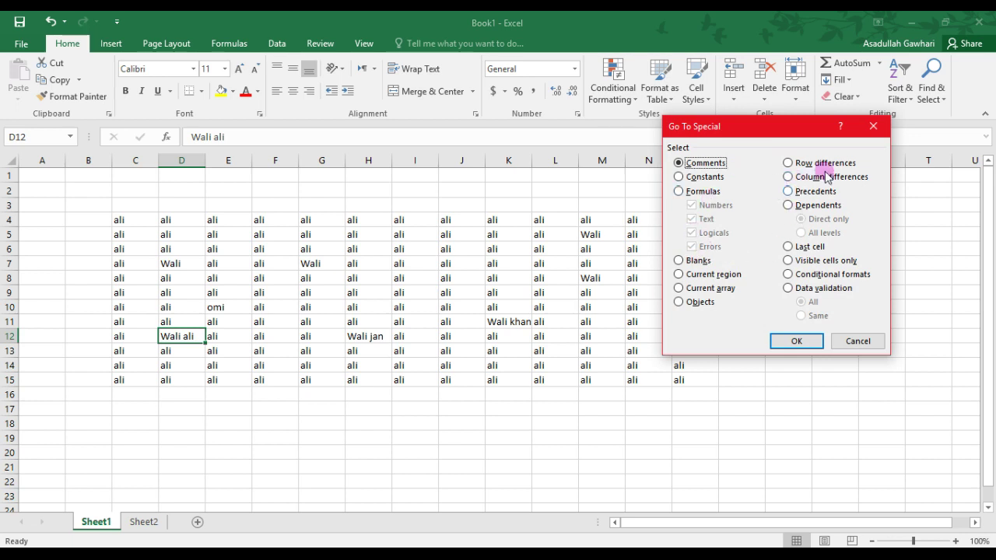
left_click(873, 127)
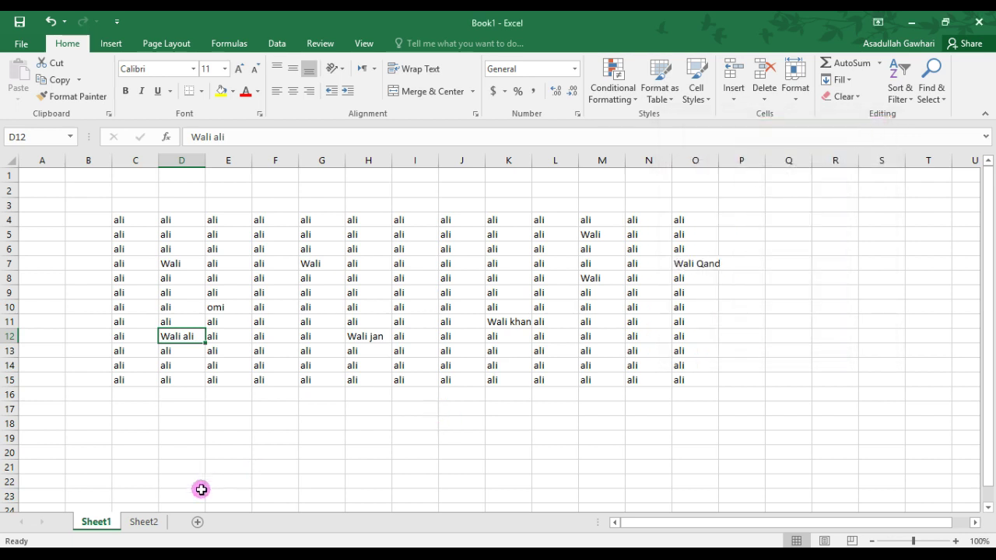
Insert a new sheet and enter headers name, pos, salary, overtime, total in E5:I5
left_click(197, 522)
left_click(208, 233)
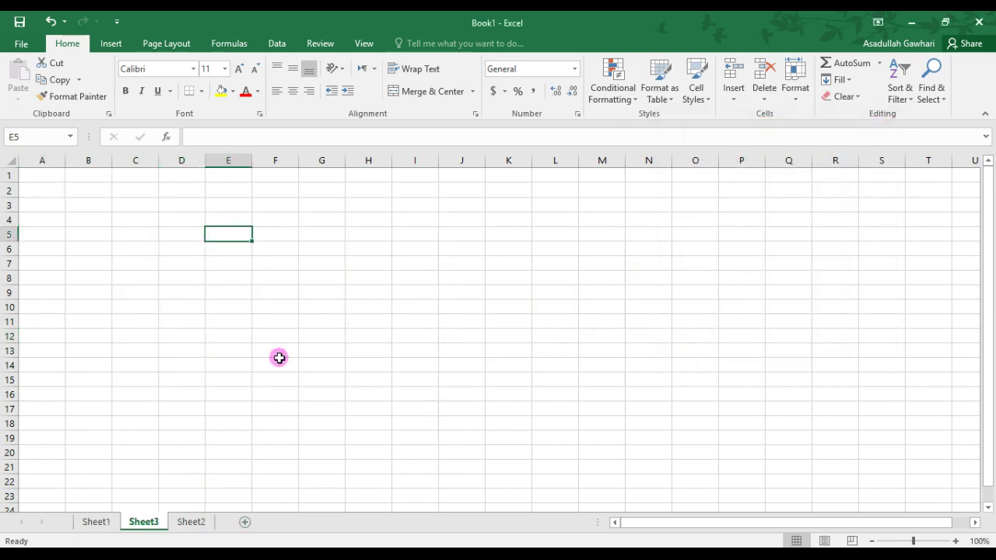
type("name")
key("Tab")
type("pos")
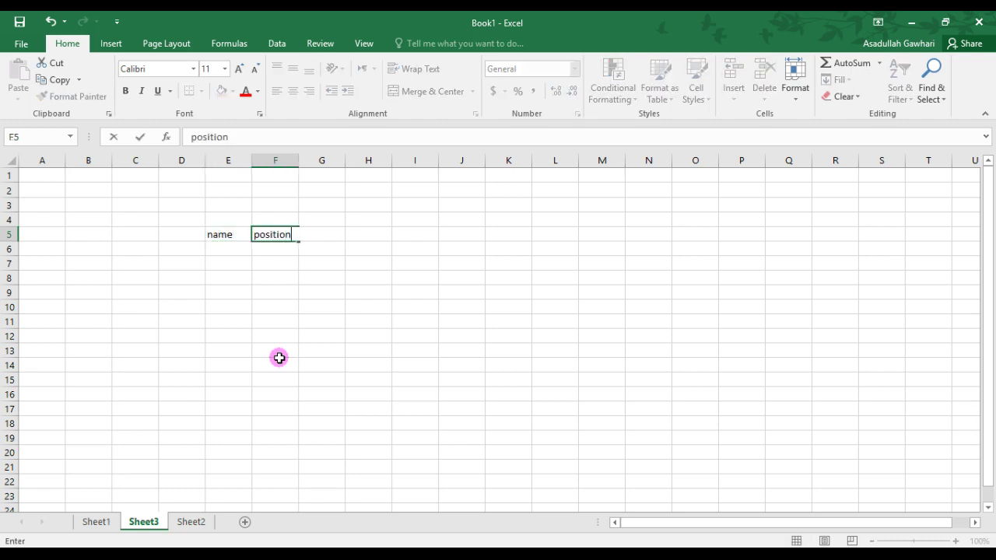
key("Tab")
type("salary")
key("Tab")
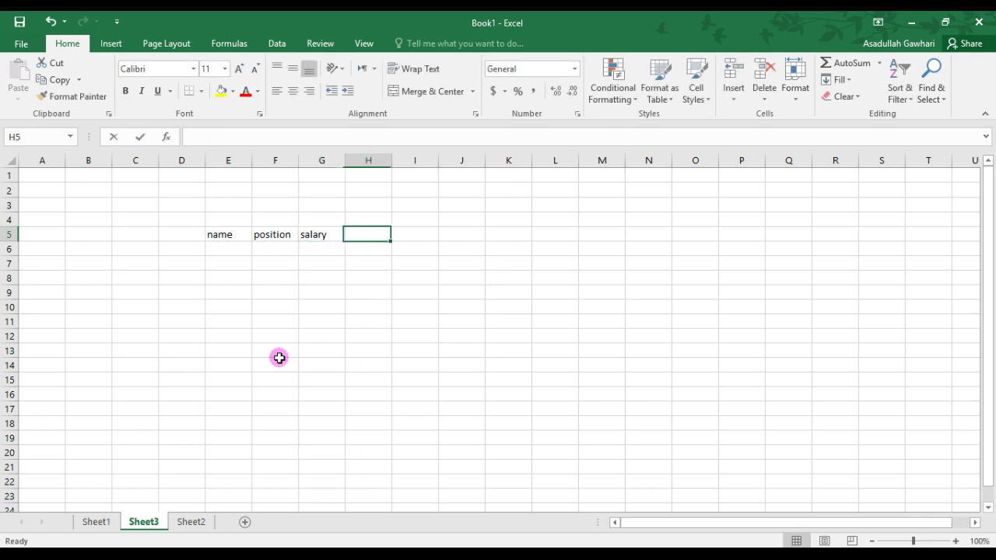
type("overtim")
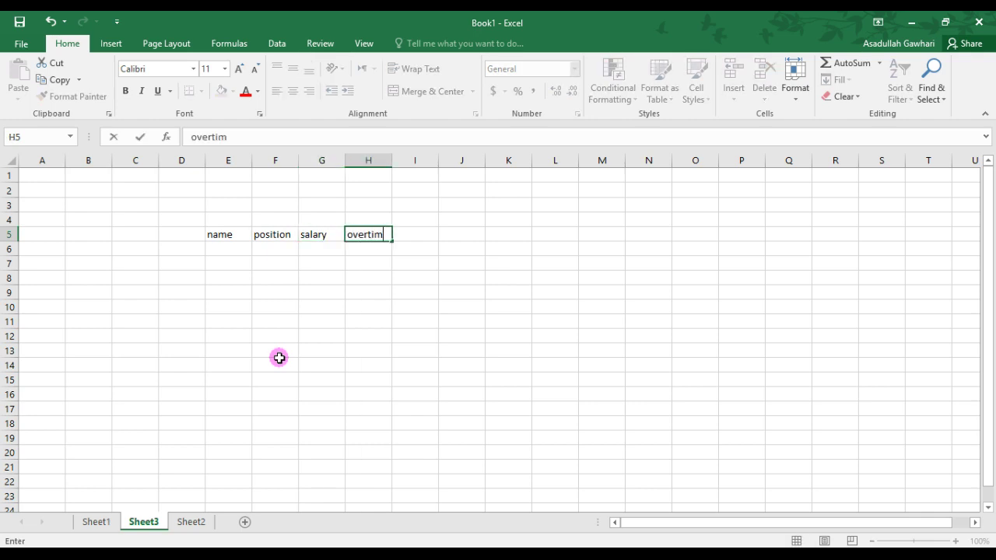
type("e")
key("Tab")
type("total")
key("Return")
Enter six employee names down E6:E11
type("ali")
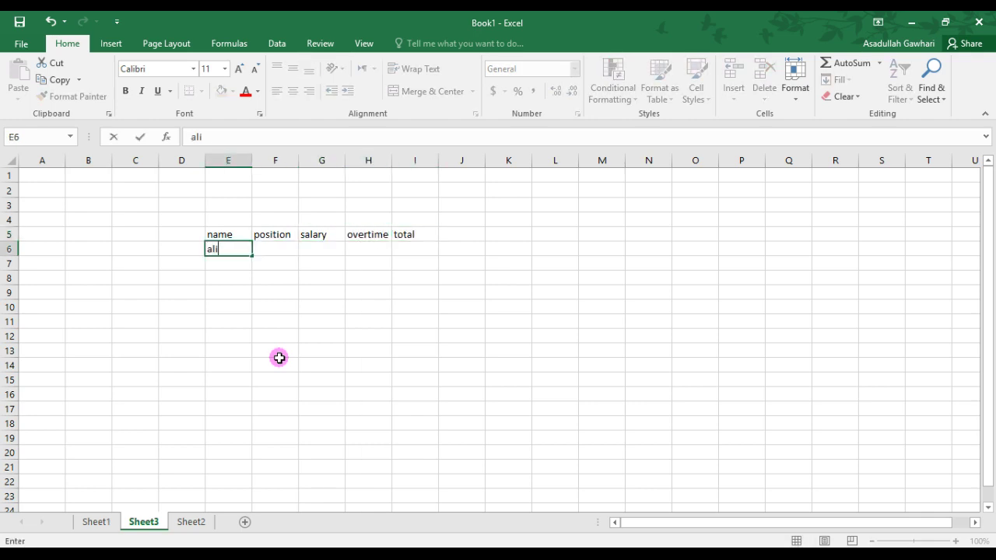
key("Return")
type("omid")
key("Return")
type("hassan")
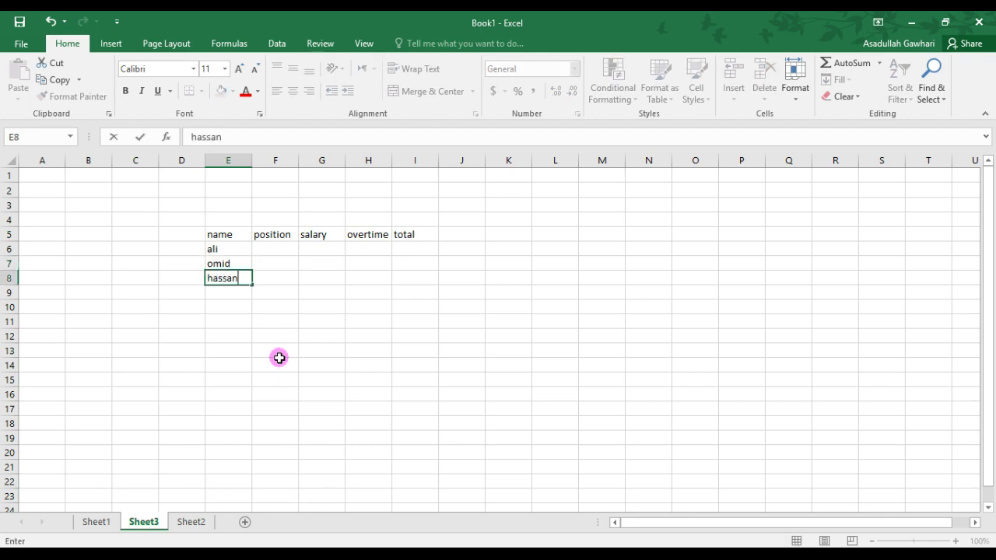
key("Return")
type("hussain")
key("Return")
type("abdullah")
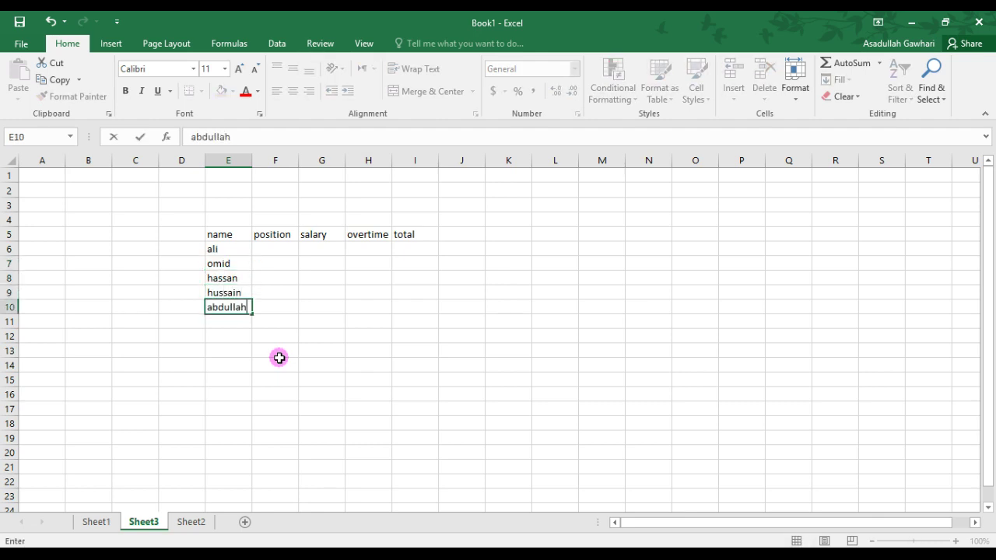
key("Return")
type("wali")
key("Return")
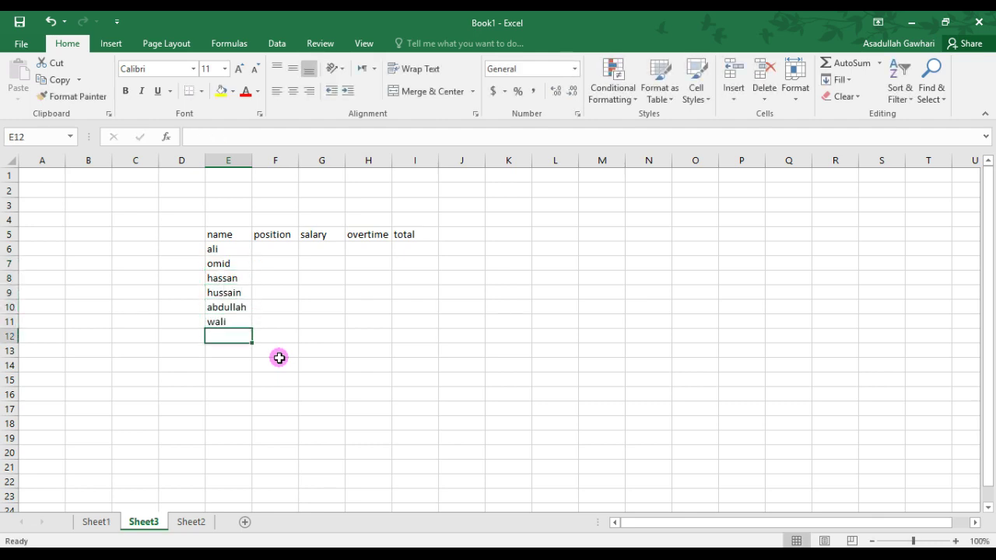
Fill the position column F6:F11 with doctor and engineer entries
key("Up")
key("Up")
key("Right")
key("Up")
key("Up")
key("Up")
key("Up")
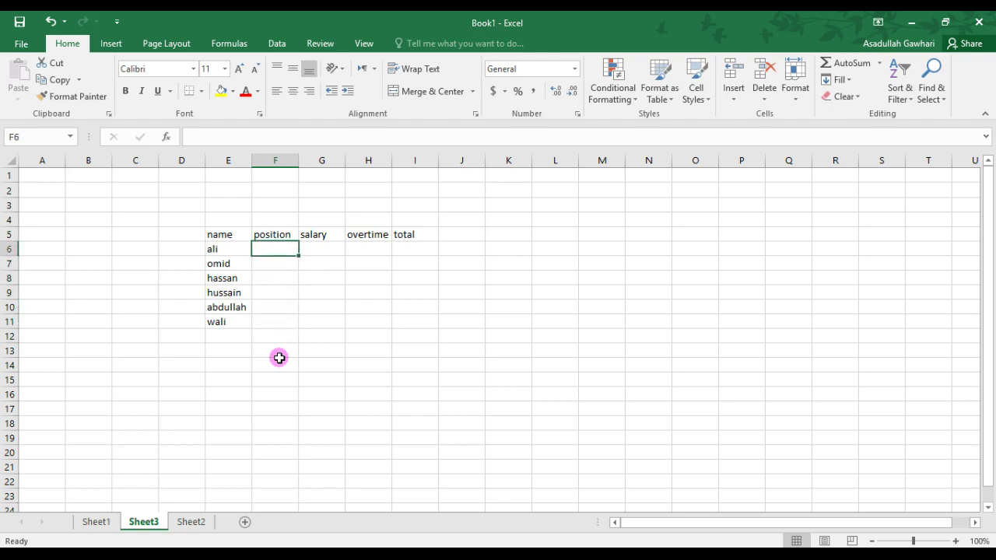
type("octor")
key("Return")
type("neing")
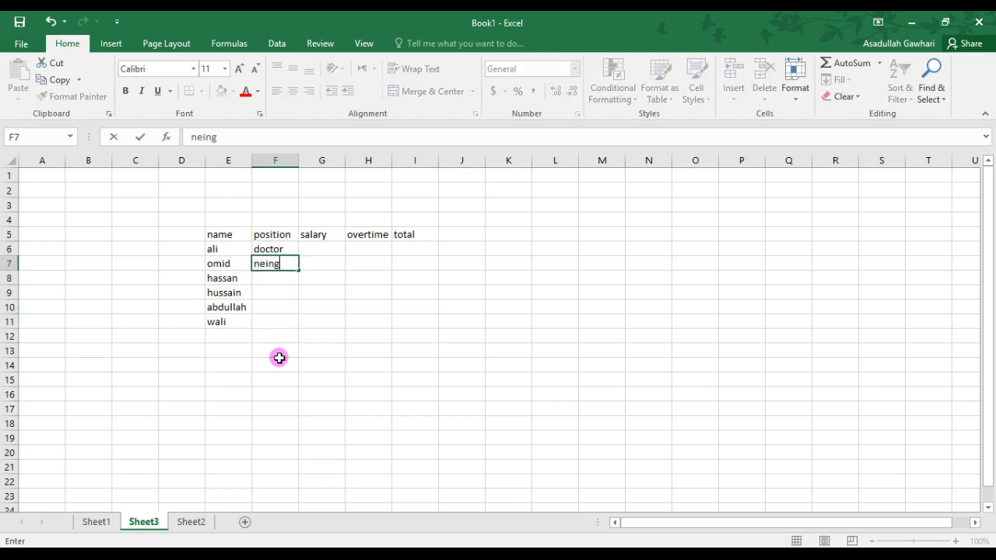
key("BackSpace")
key("BackSpace")
key("BackSpace")
type("engi")
type(" d e d e")
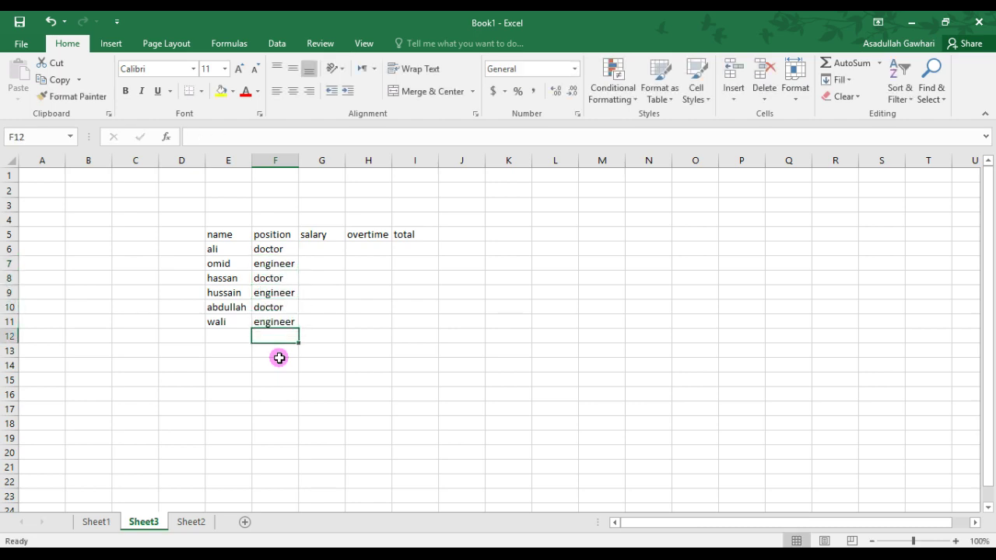
key("Right")
Enter salaries 1000 and 2000 in G6:G7 and overtimes 100 and 200 in H6:H7
key("Up")
key("Up")
key("Up")
key("Up")
key("Up")
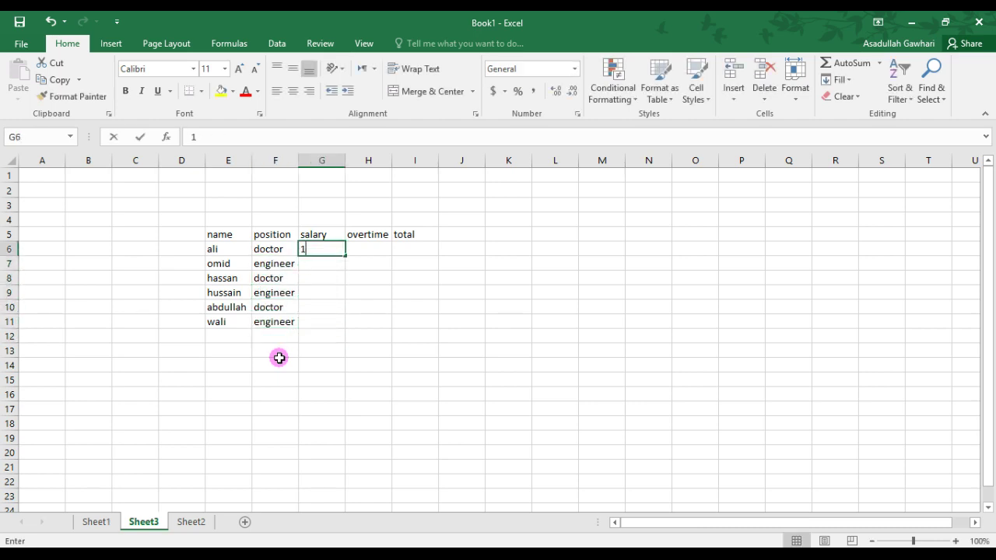
type("000")
key("Return")
type("2000")
key("Tab")
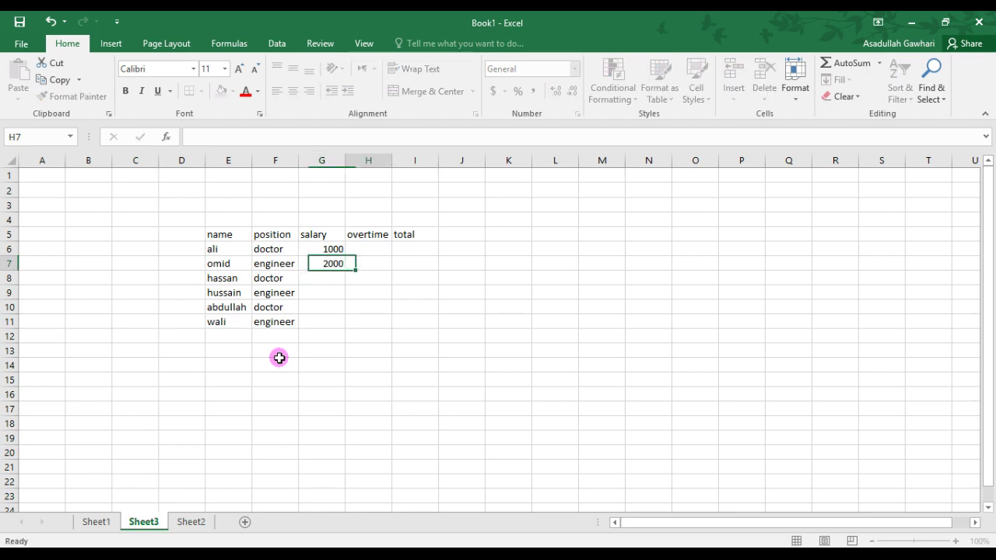
key("Up")
type("100")
key("Return")
type("200")
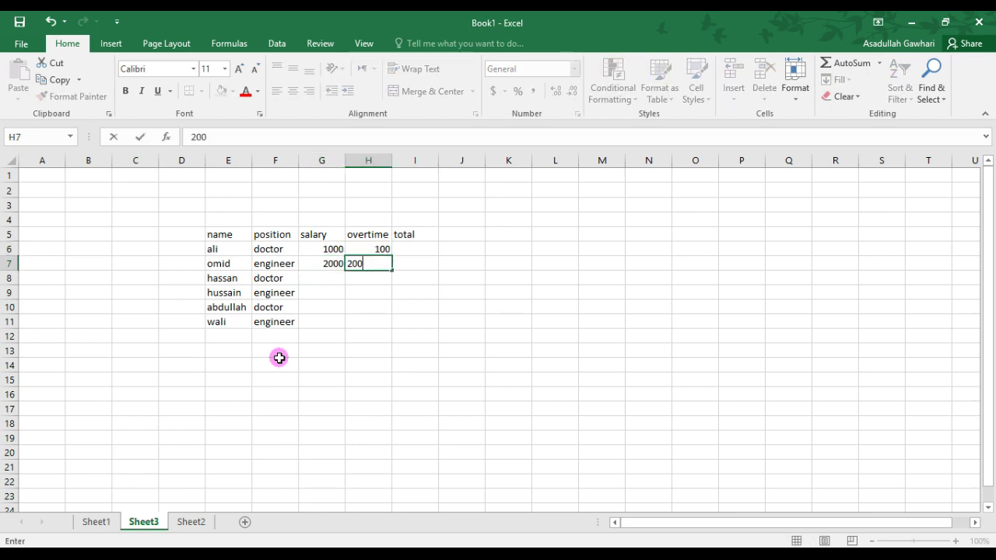
key("Tab")
key("Up")
Enter =SUM(G6:H6) in I6 to total the first row
type("=sum")
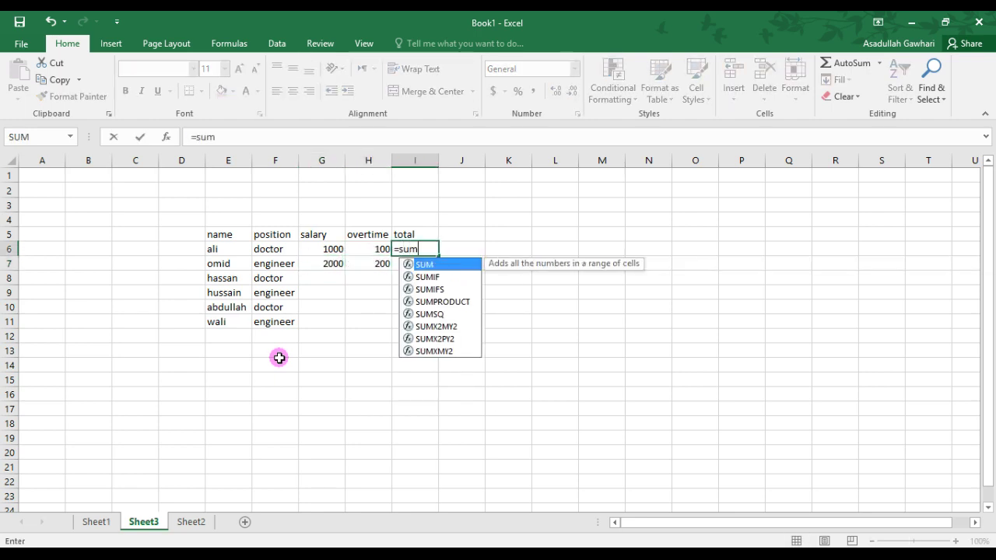
type("(")
mouse_move(330, 248)
left_mouse_down()
mouse_move(350, 249)
mouse_move(331, 263)
mouse_move(345, 325)
left_mouse_up()
key("Return")
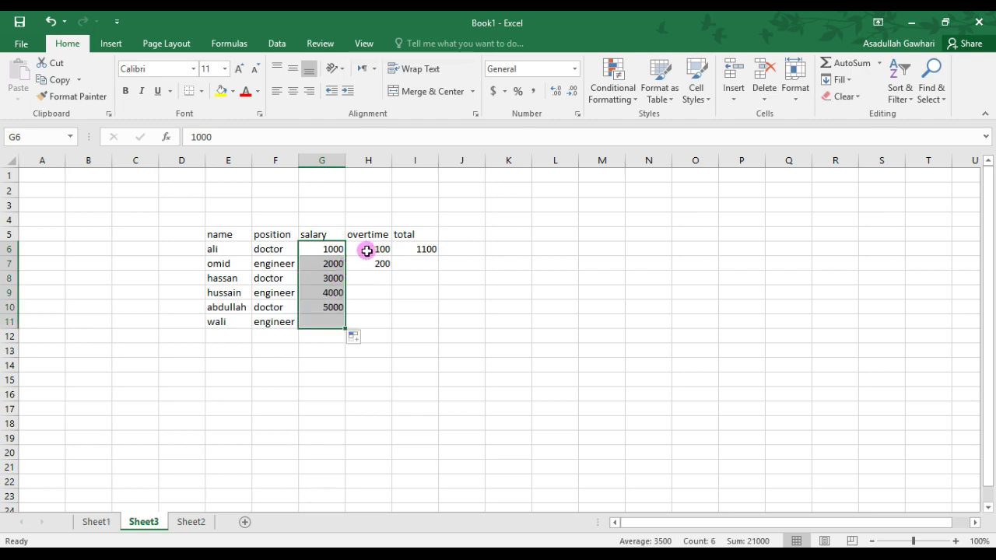
Extend salaries to 6000, overtime to 600, and copy the total formula down to row 11
left_click_drag(367, 251, 392, 325)
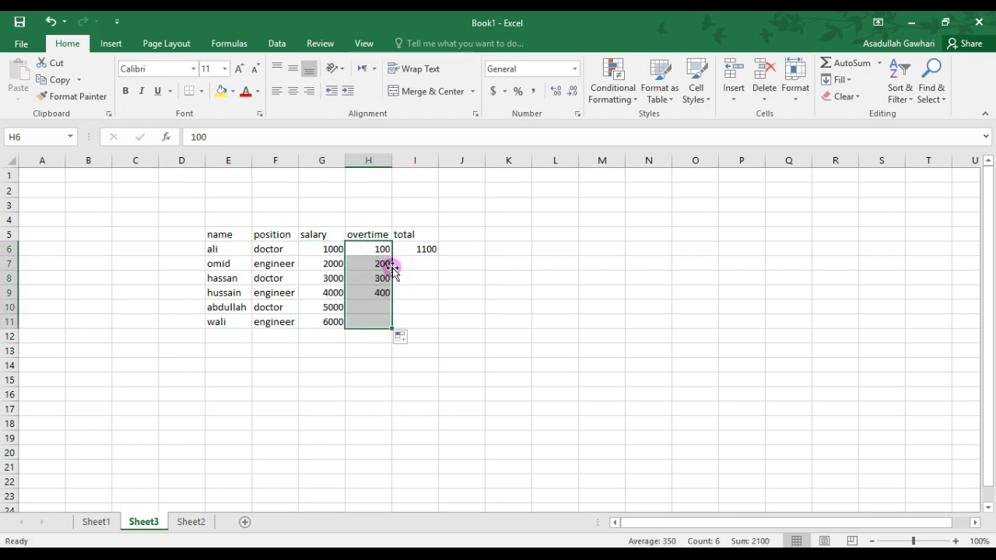
left_click(415, 249)
double_click(438, 256)
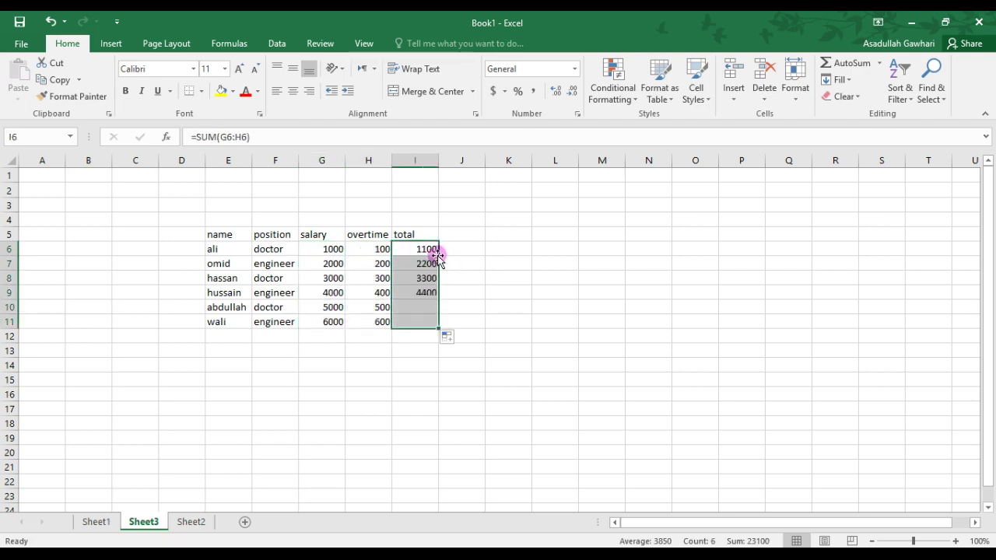
left_click(247, 250)
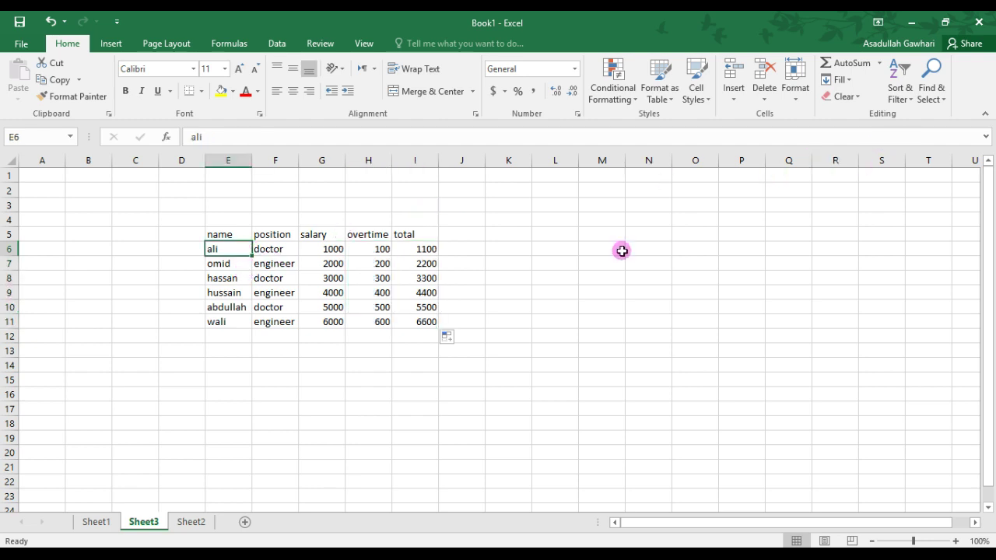
left_click_drag(227, 234, 438, 321)
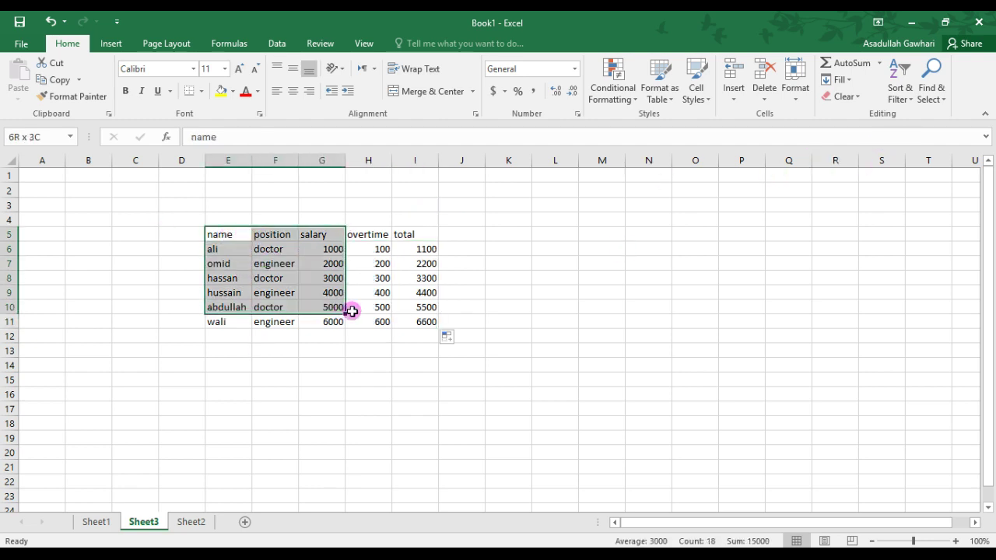
left_click(372, 263)
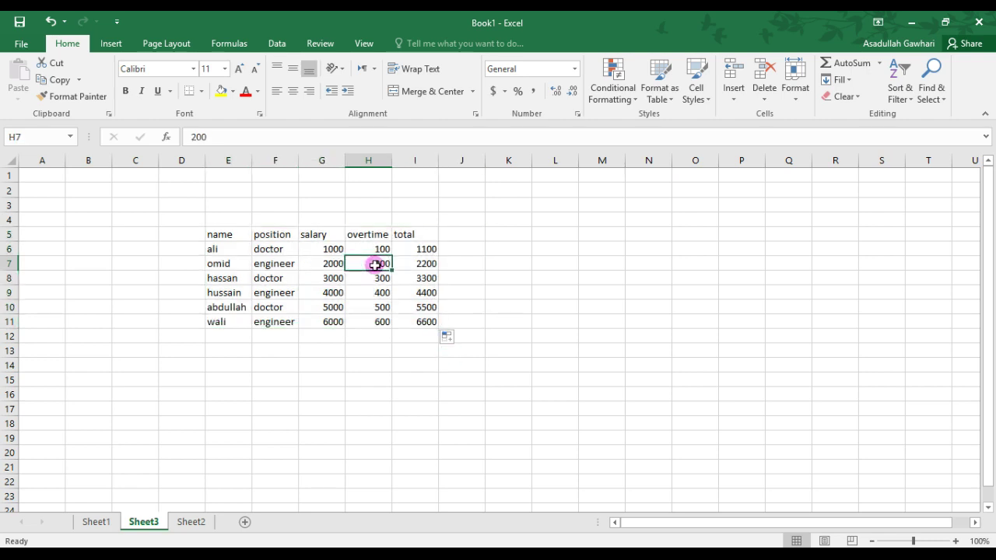
Open Go To Special from Find & Select and cancel it without selecting
left_click(937, 99)
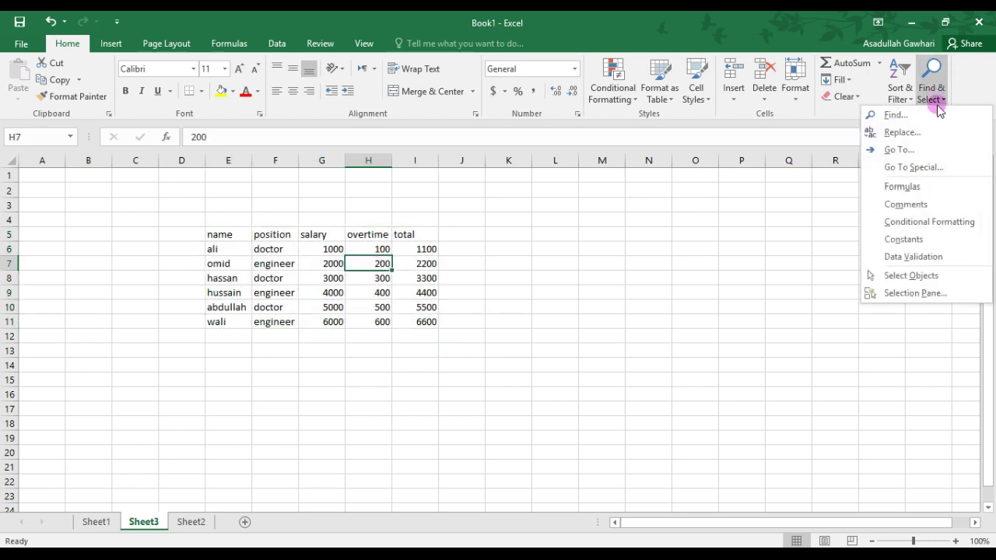
left_click(898, 167)
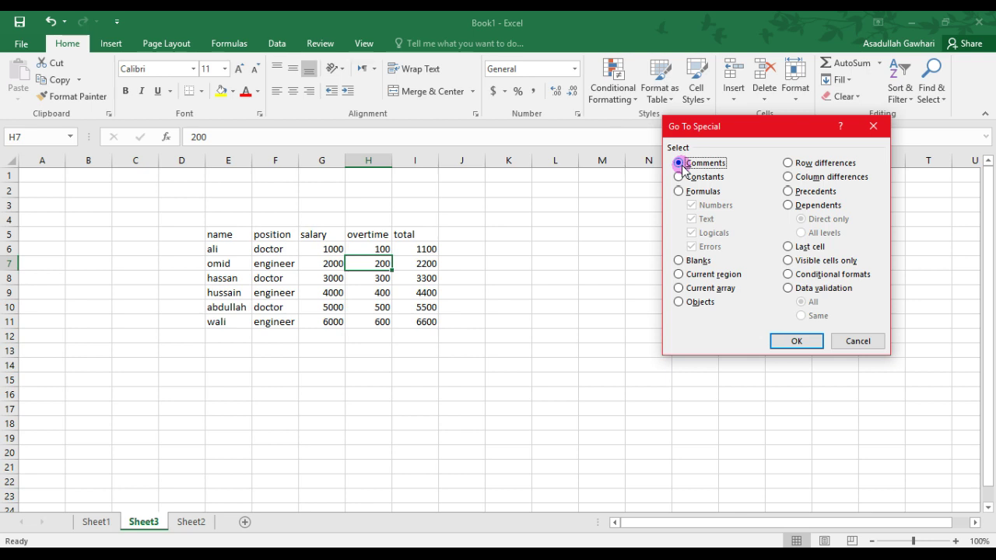
left_click(856, 341)
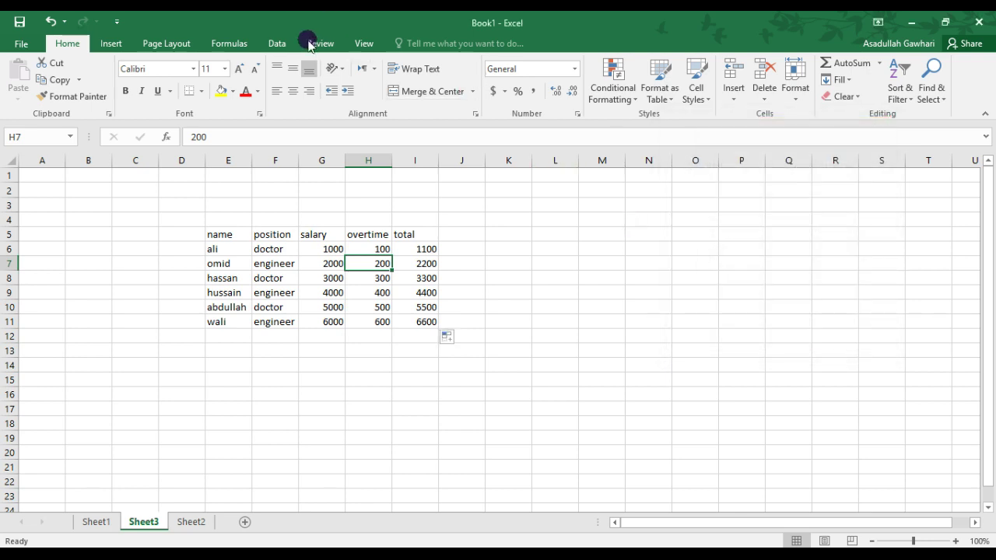
Add a comment reading 'asjdklasjlkdjklasjdkjaslk' to cell H7 from the Review tab, then return to Home
left_click(309, 45)
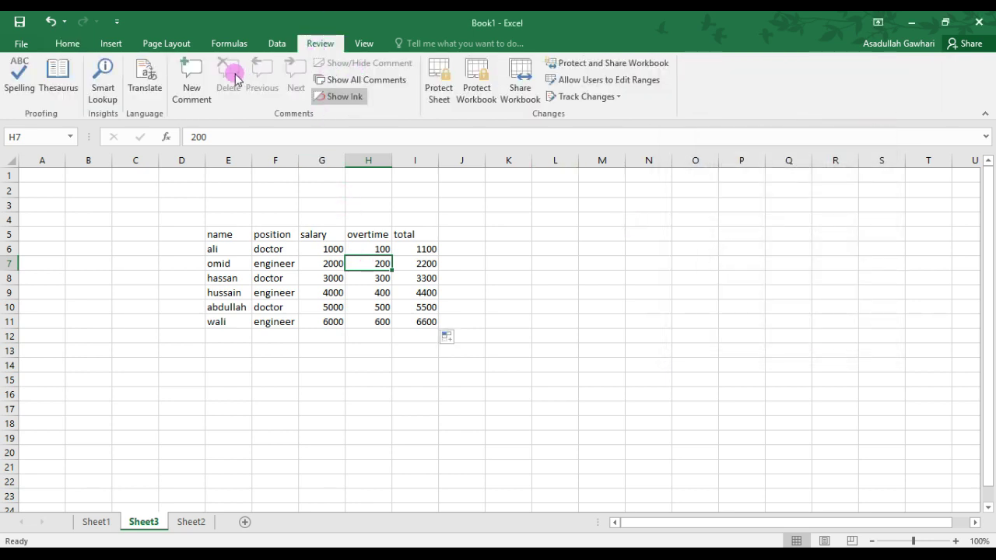
left_click(194, 76)
type("asjdklasjlkdjklasjdkjaslk")
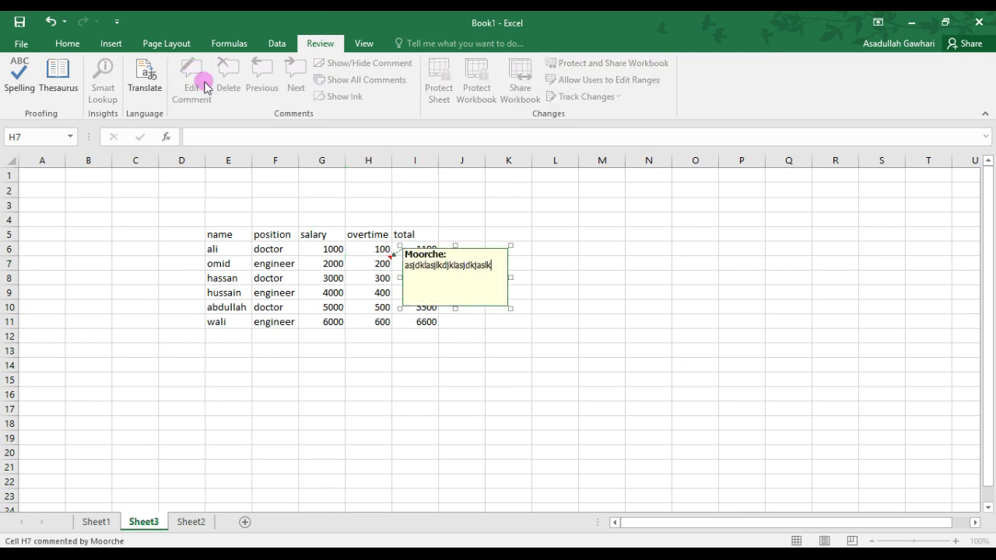
left_click(626, 274)
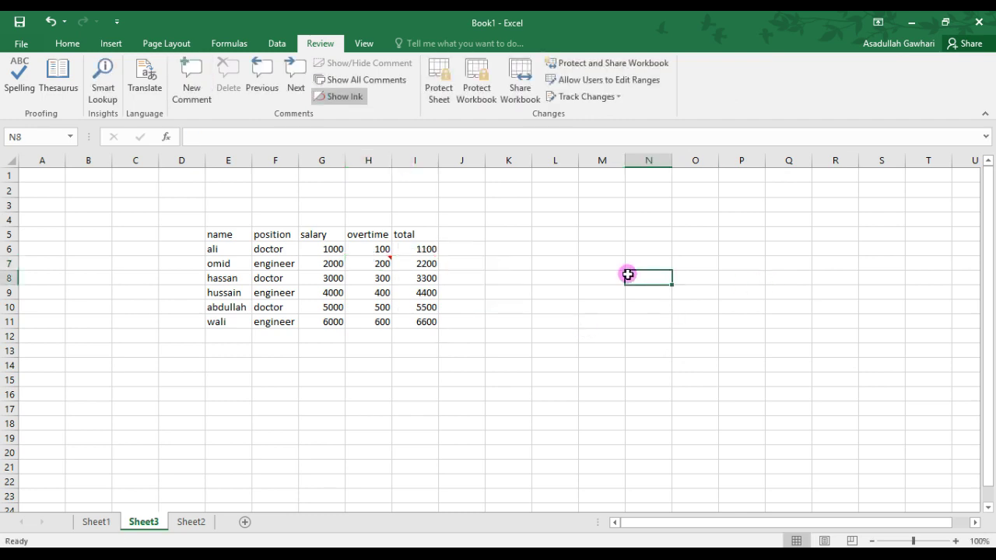
left_click(67, 44)
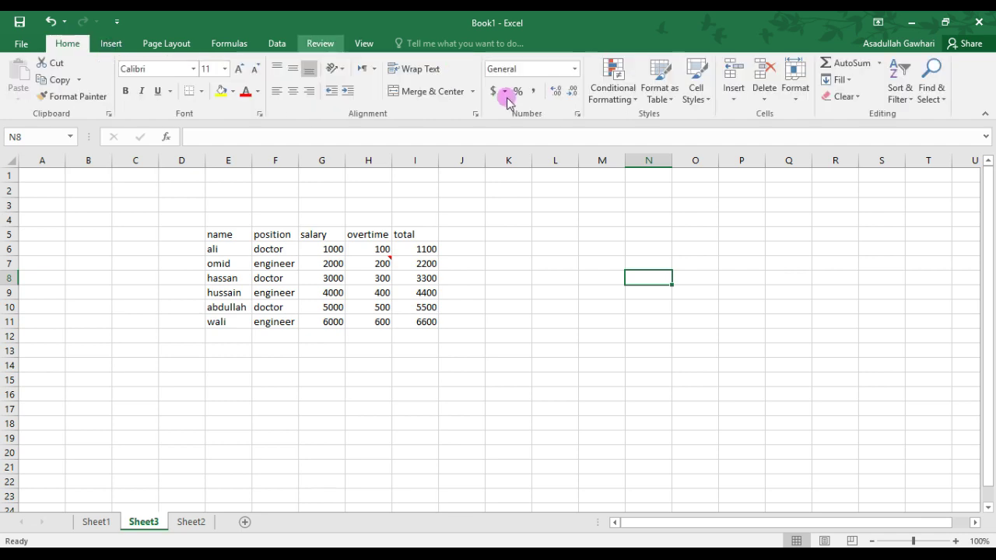
Use Go To Special to select the cells with comments, then deselect
left_click(931, 90)
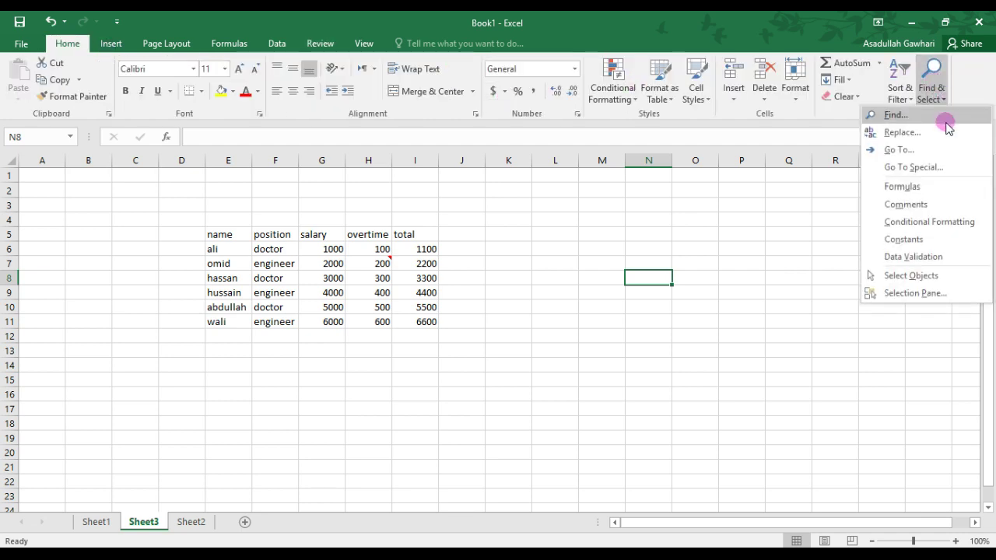
left_click(916, 167)
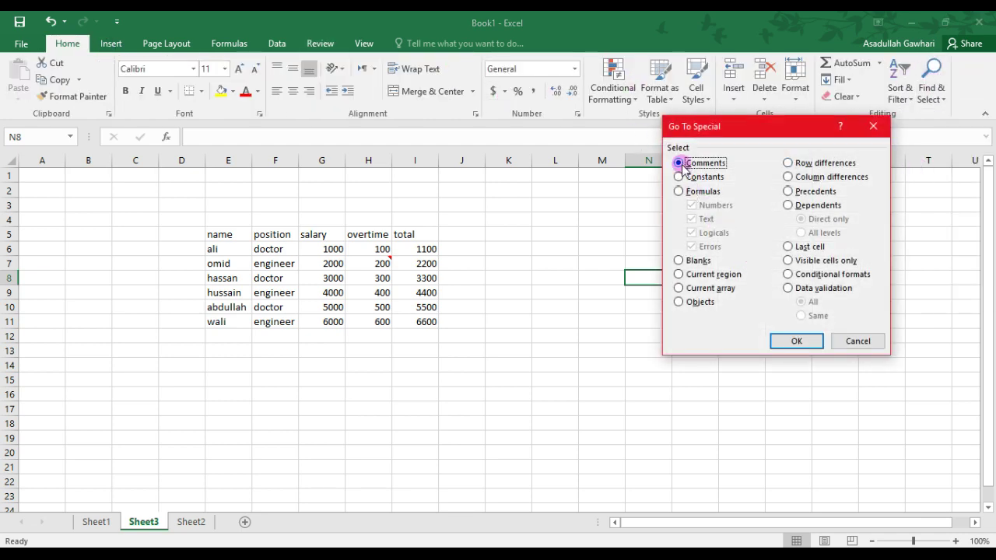
left_click(798, 342)
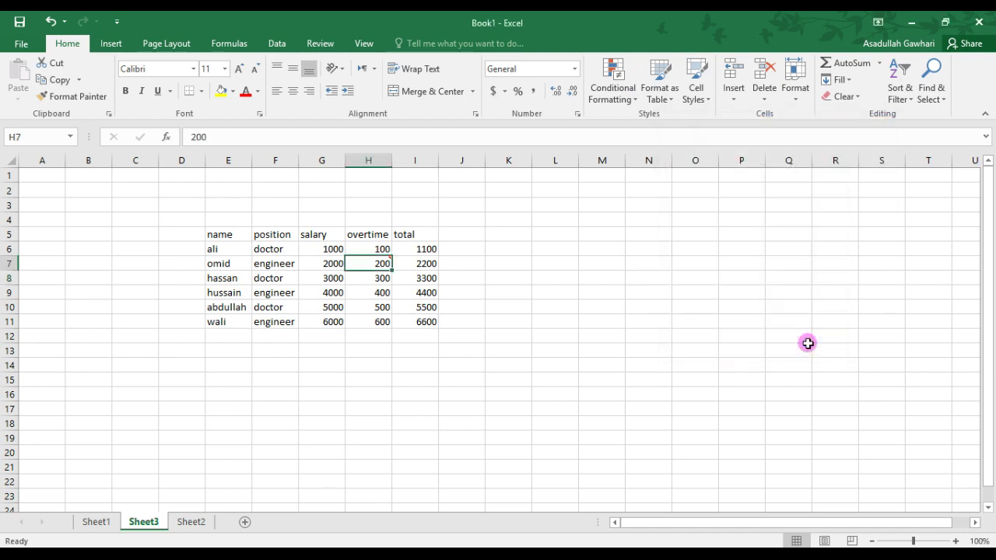
left_click(808, 345)
Select only numeric constants with Go To Special, then select the totals I6:I11 for comparison
left_click(933, 99)
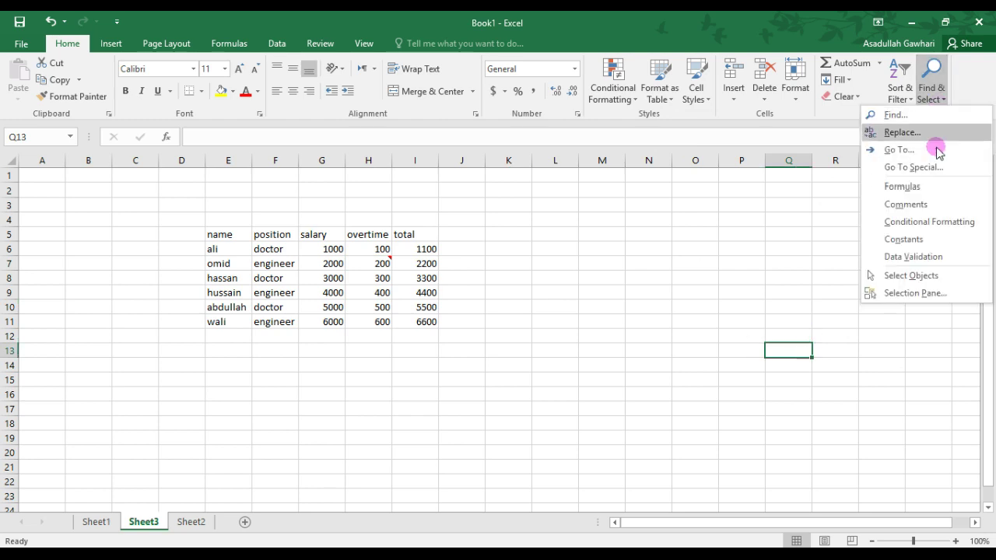
left_click(909, 167)
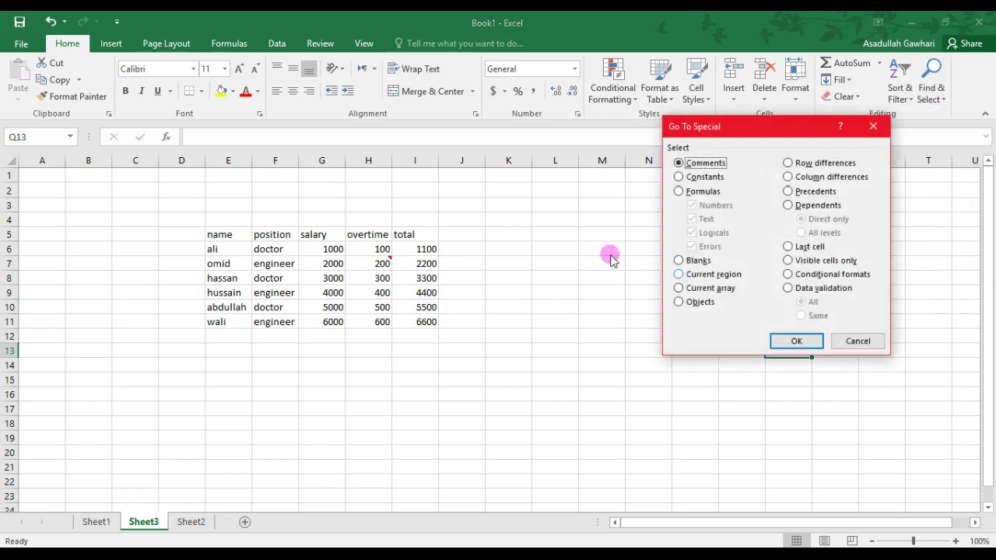
left_click(679, 178)
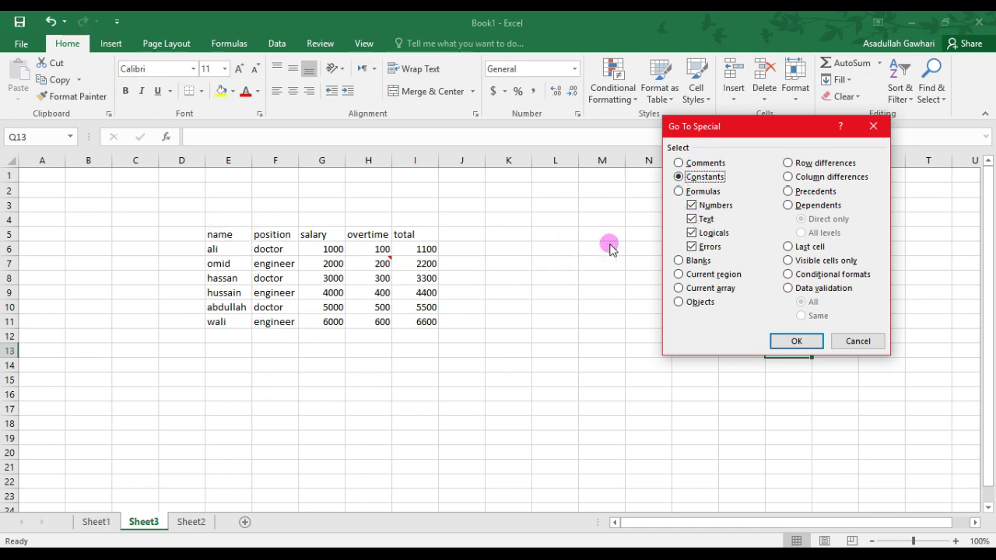
left_click(691, 220)
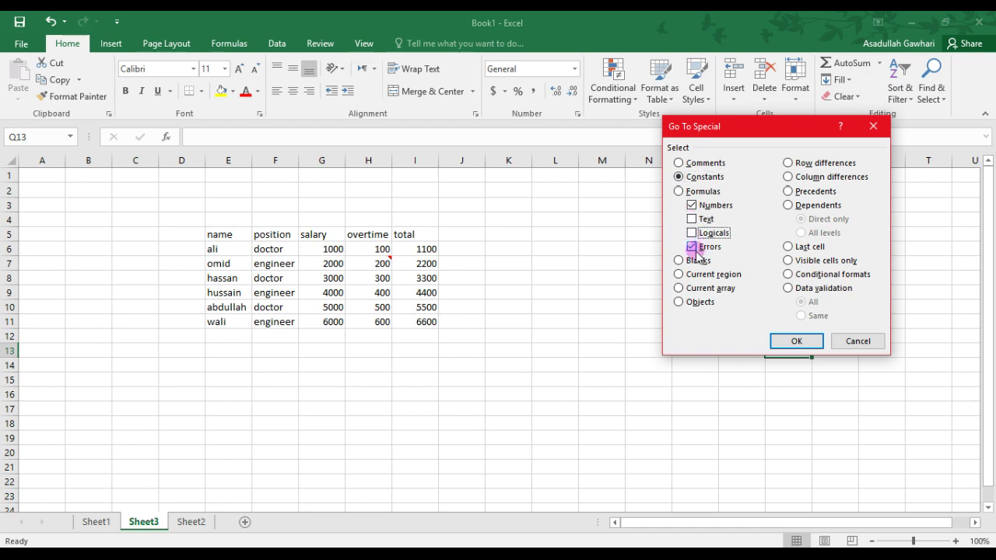
left_click(801, 342)
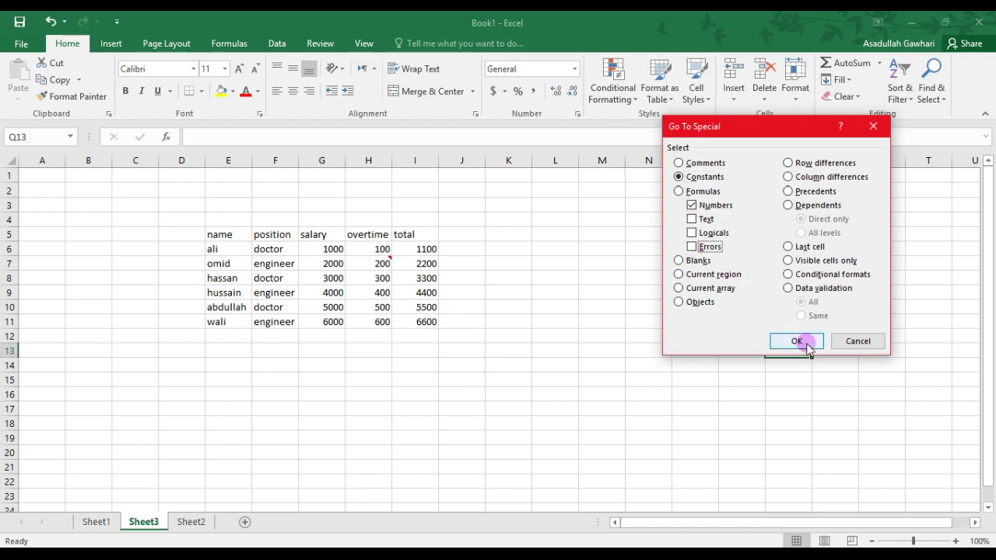
left_click(798, 342)
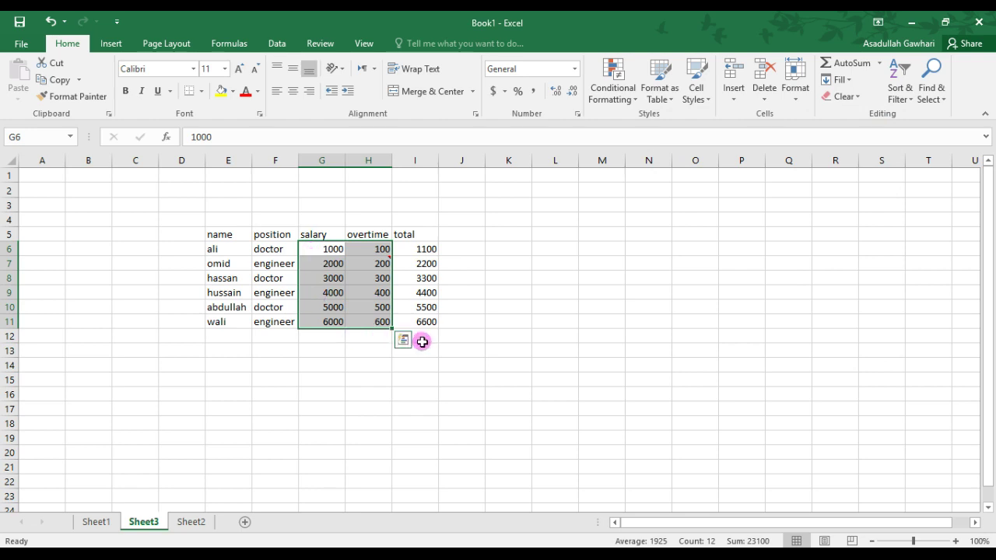
left_click_drag(418, 254, 427, 321)
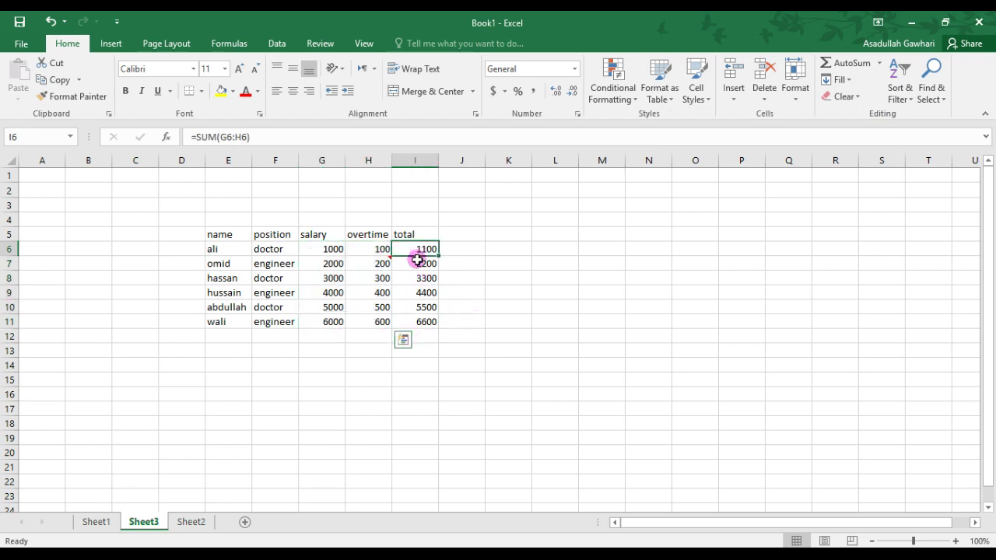
left_click(586, 337)
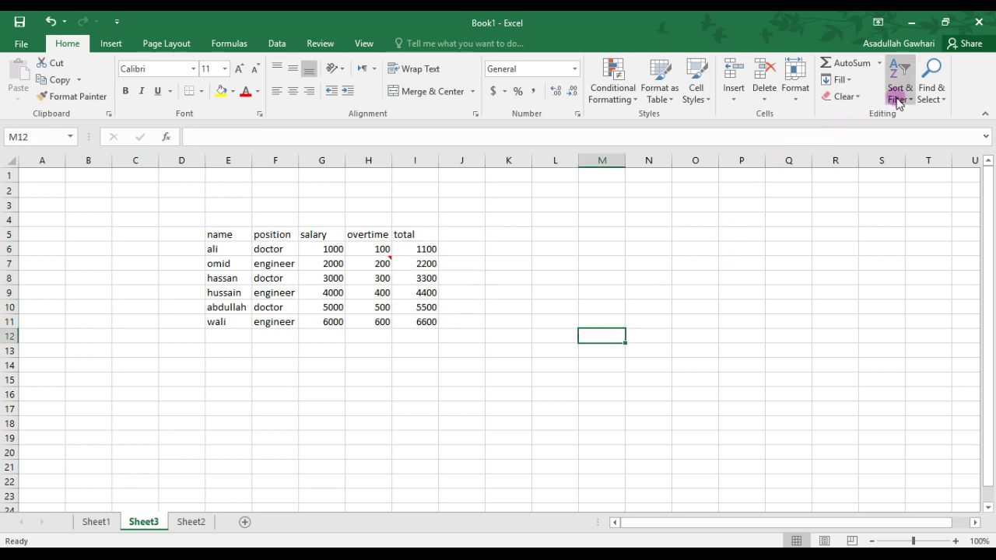
Select only text constants with Go To Special, highlighting the headers, names and positions
left_click(930, 92)
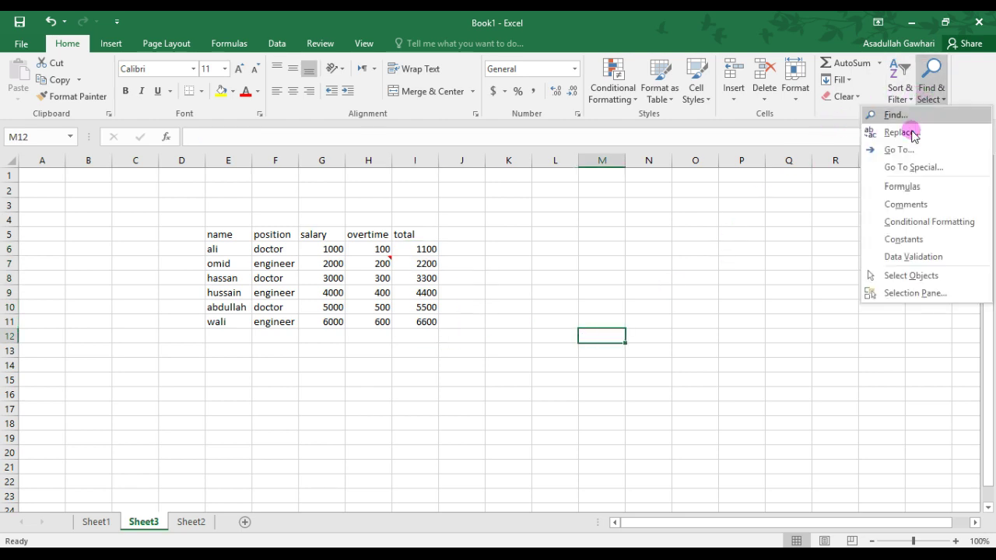
left_click(884, 166)
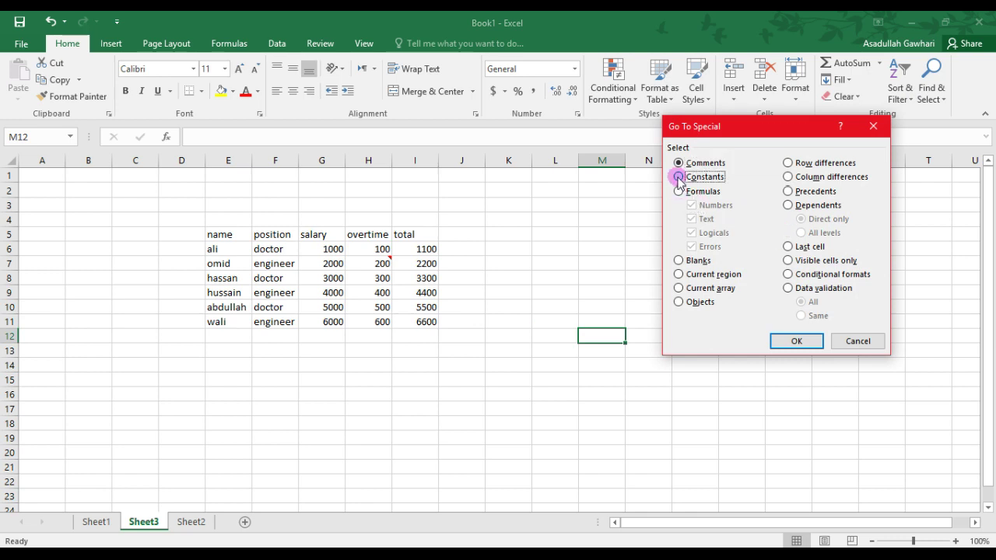
left_click(679, 178)
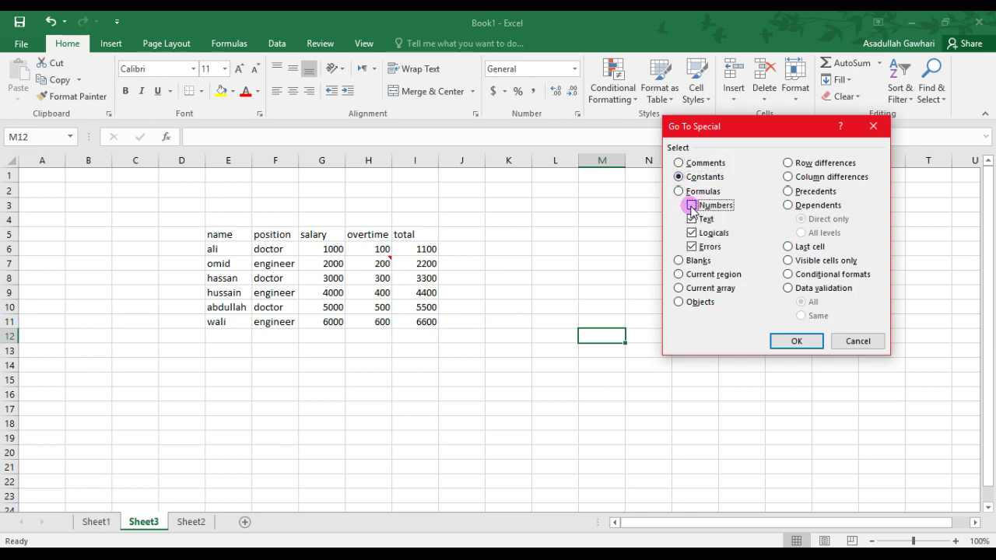
left_click(692, 233)
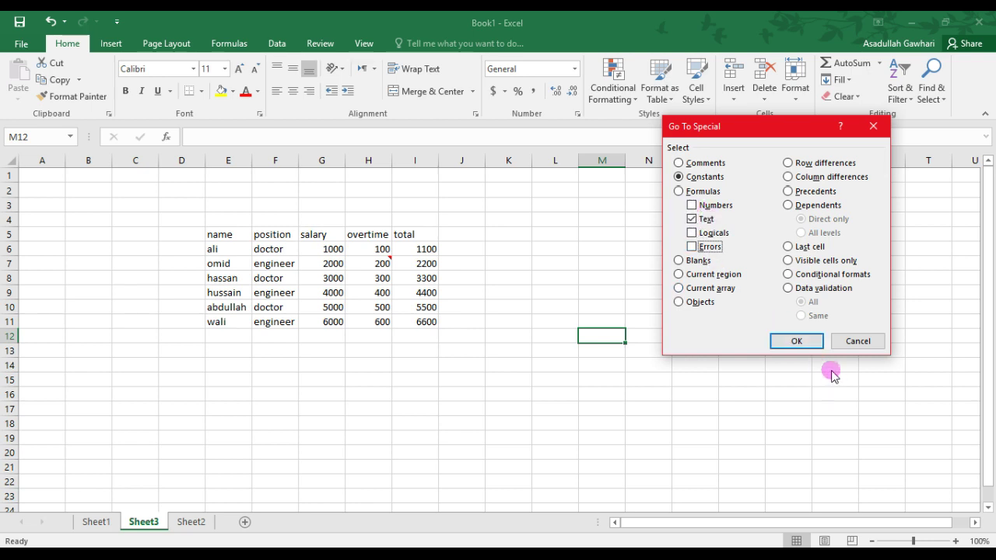
left_click(802, 341)
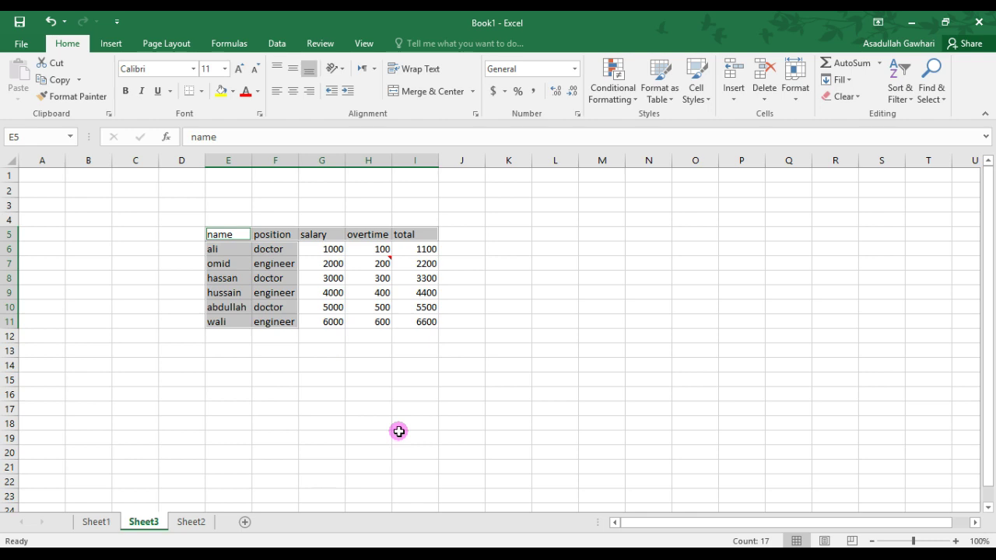
left_click(584, 408)
Try Go To Special's Formulas type options, then cancel without selecting anything
left_click(937, 105)
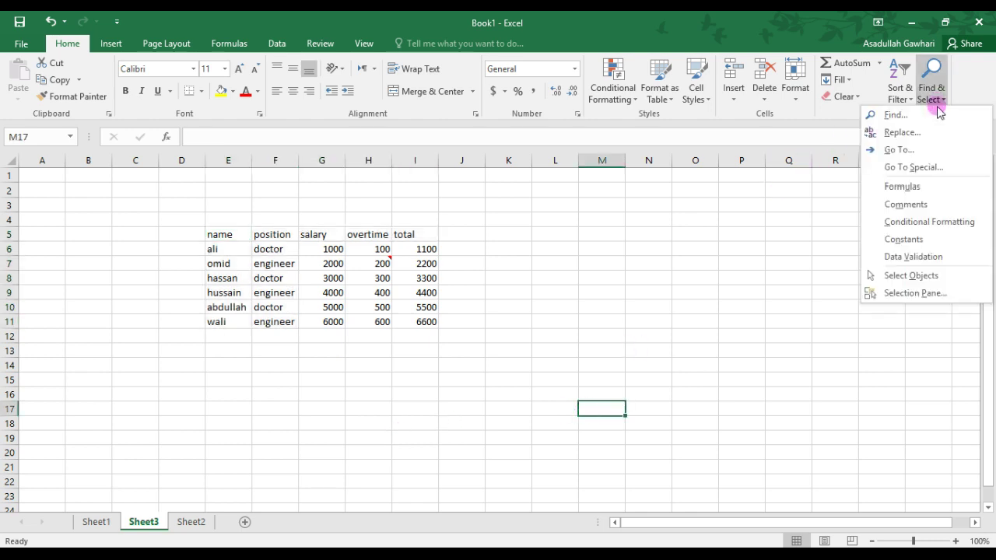
left_click(898, 167)
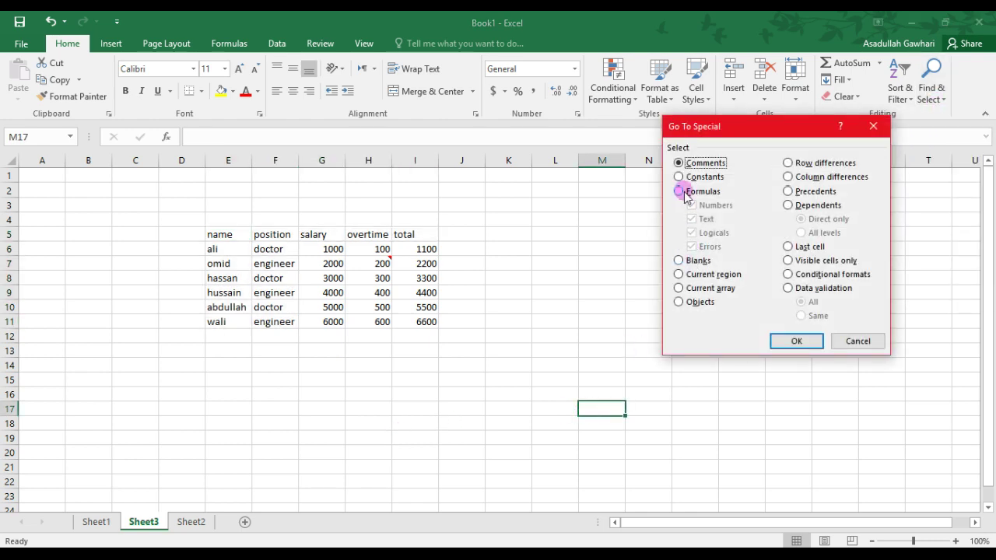
left_click(679, 191)
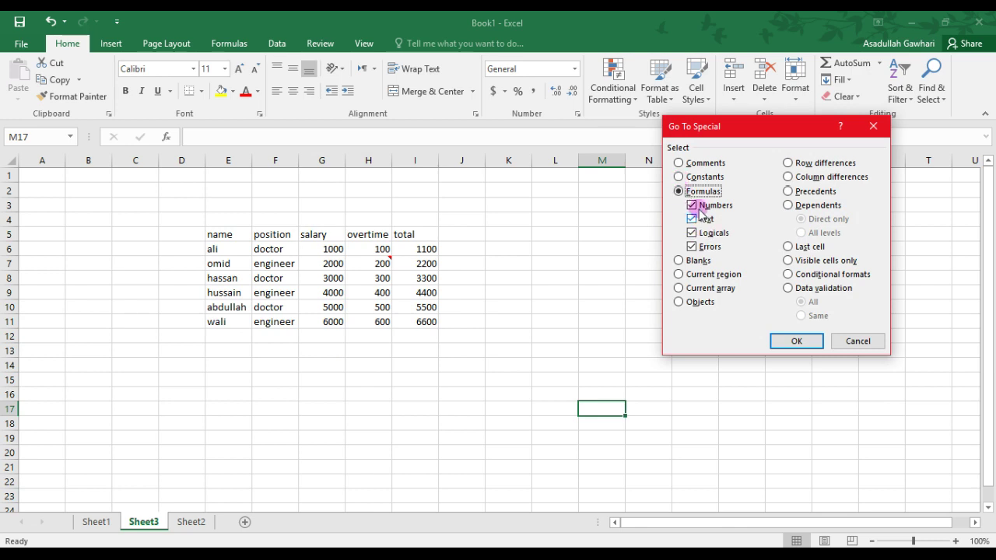
left_click(678, 176)
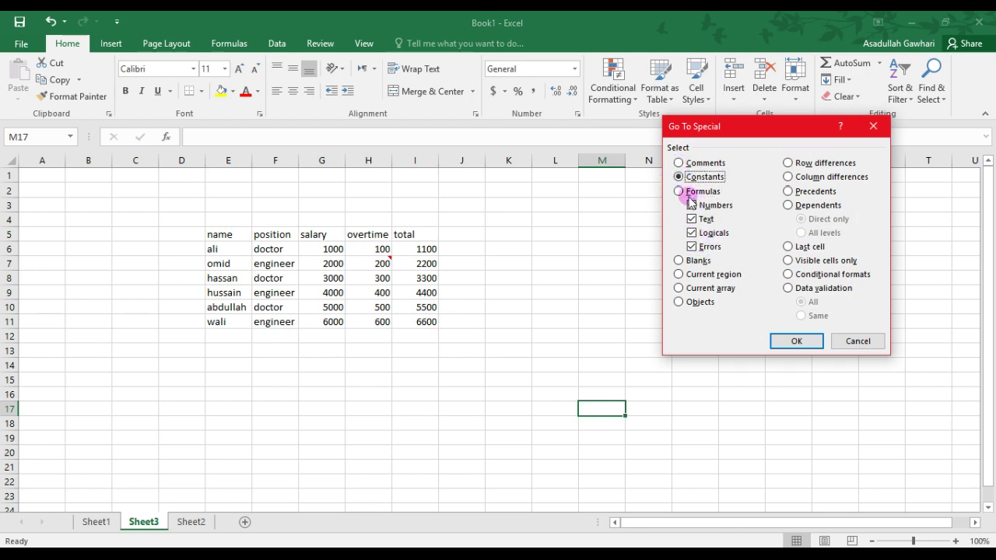
left_click(679, 192)
left_click(690, 206)
left_click(691, 220)
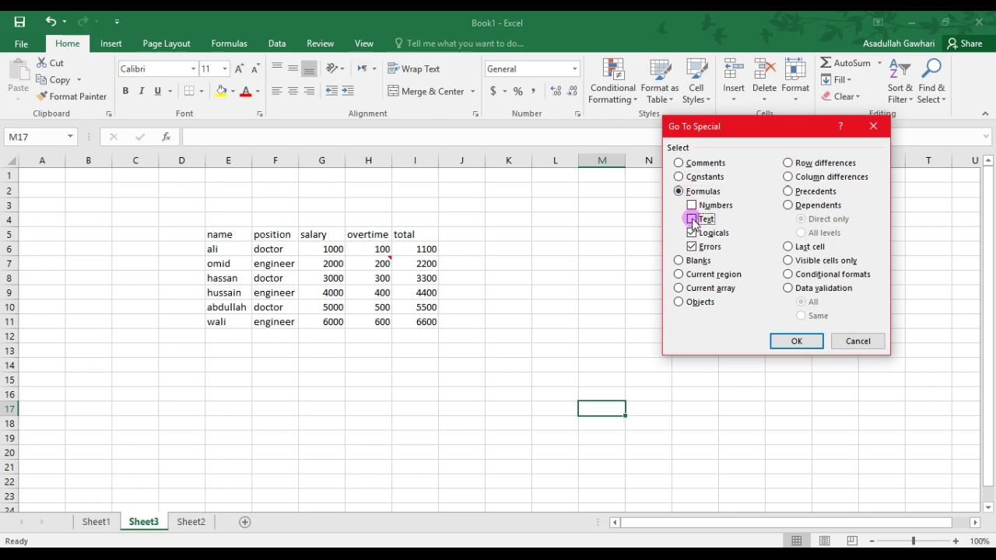
left_click(840, 346)
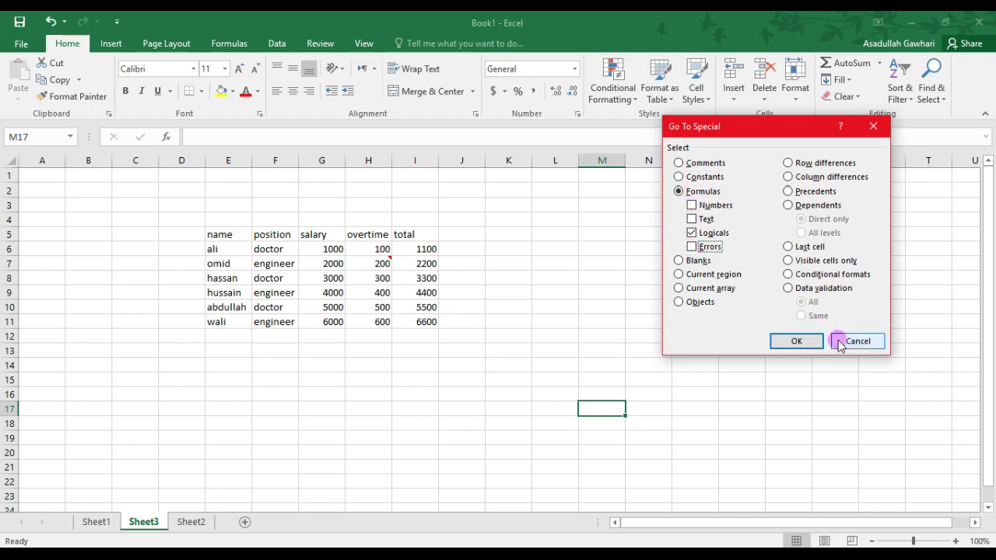
left_click(840, 343)
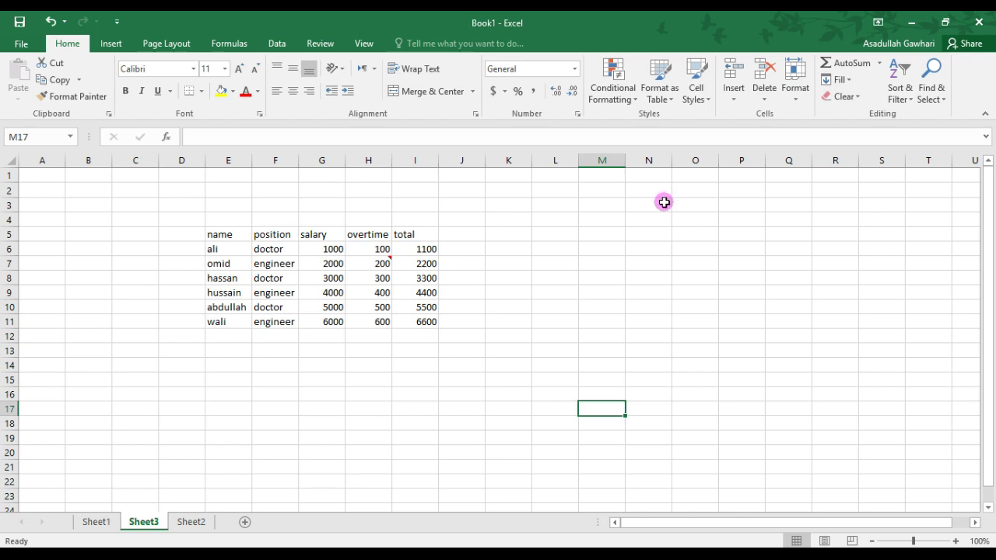
left_click(664, 203)
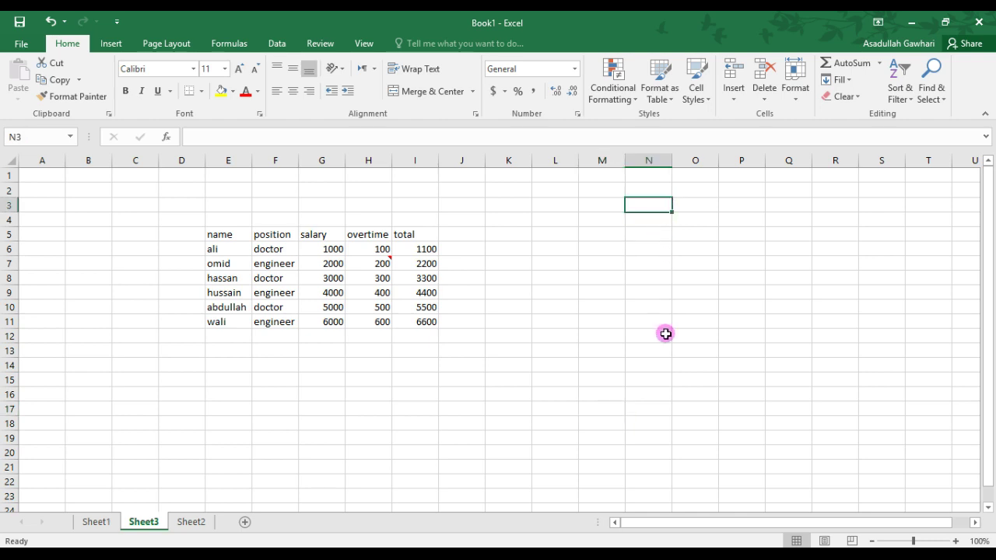
Enter Pen in N3 and lowercase pen in O3
type("Pen")
key("Tab")
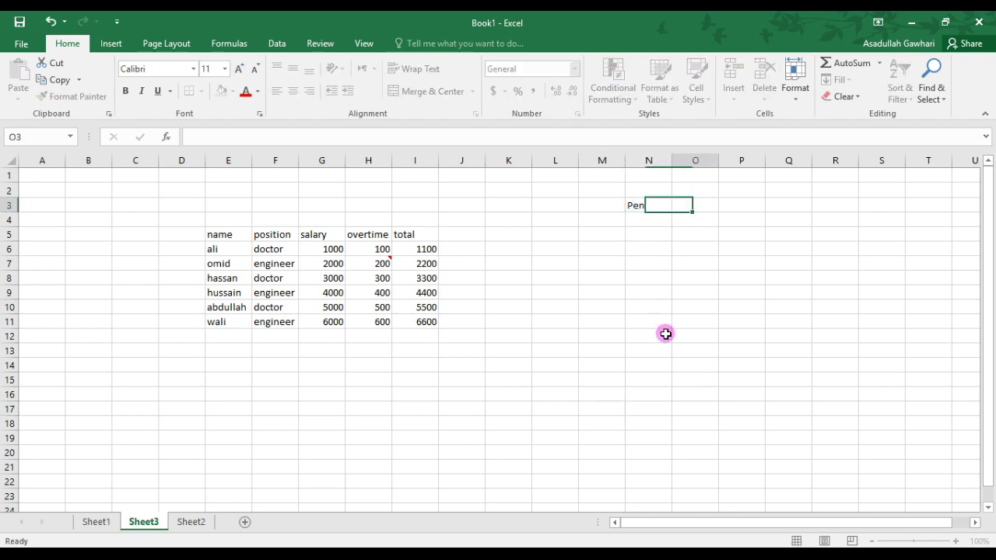
type("pen")
key("Tab")
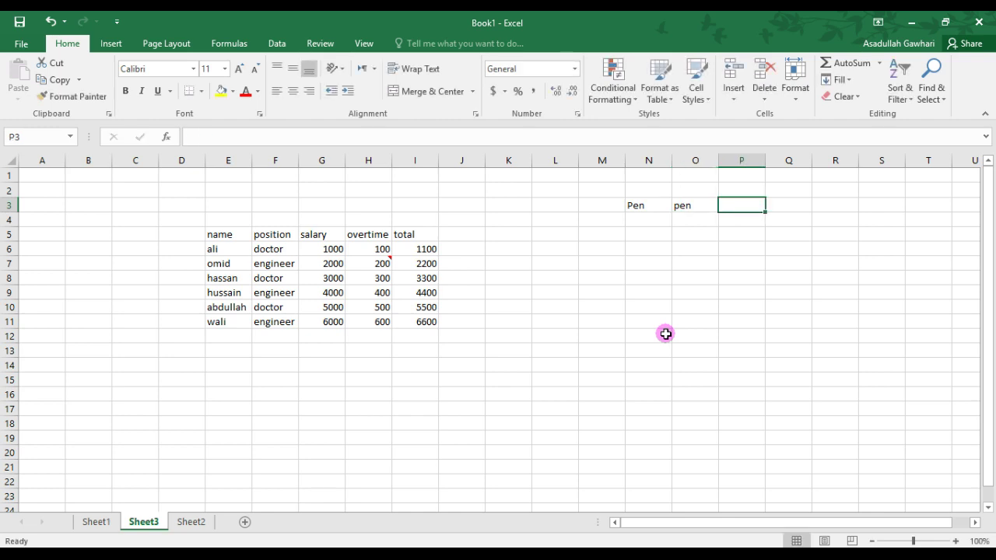
Enter =EXACT(N3,O3) in P3, then change O3 to Pen so it returns TRUE
type("=")
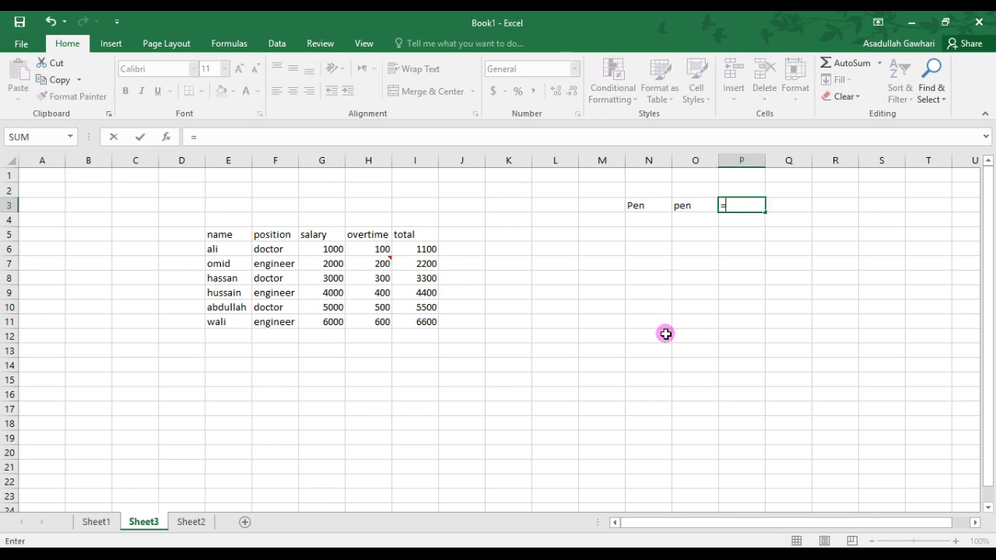
type("exc")
key("BackSpace")
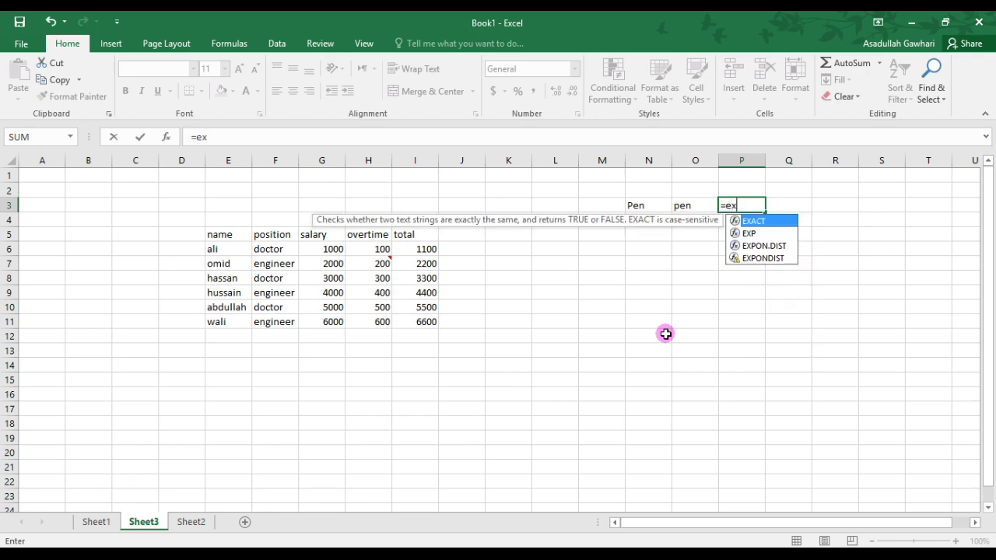
type("act")
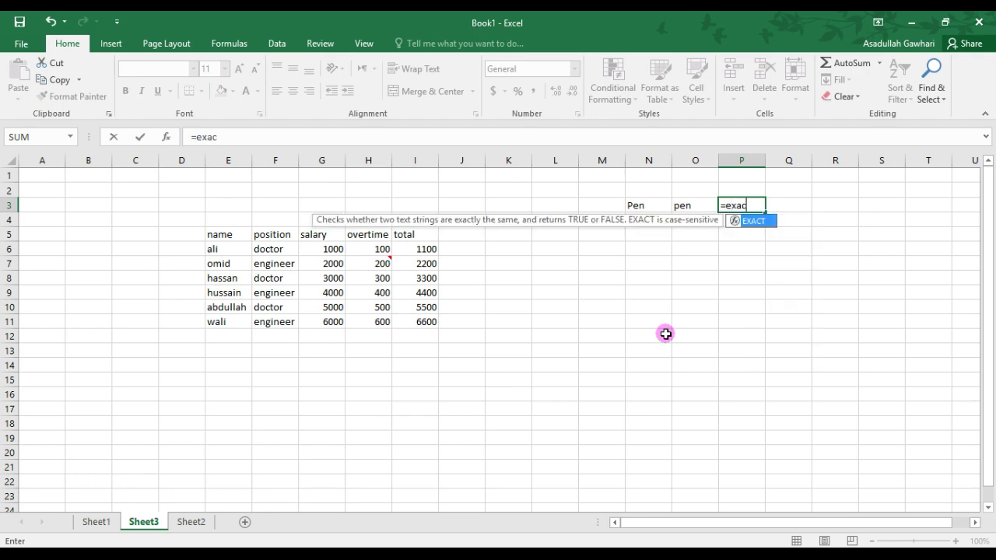
type("(")
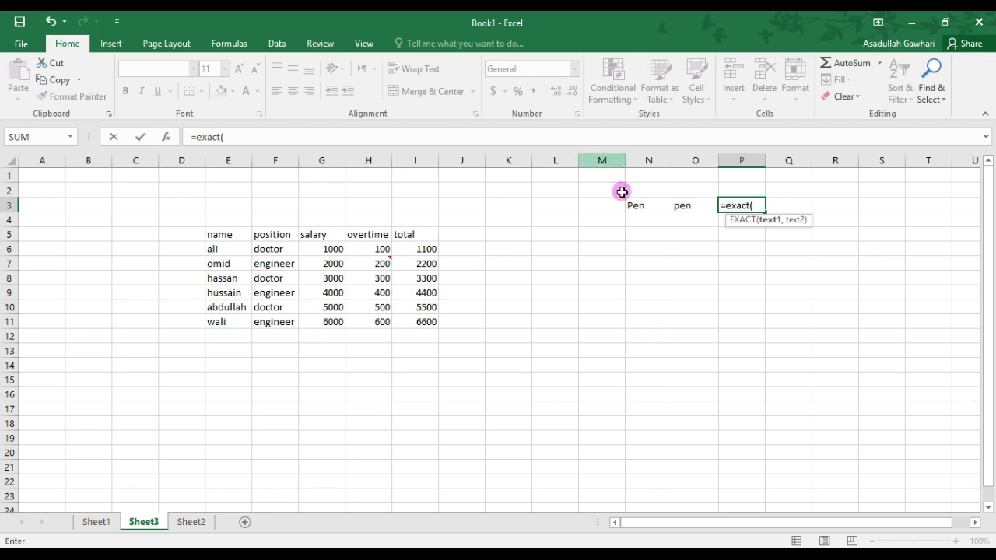
left_click(634, 205)
type(",")
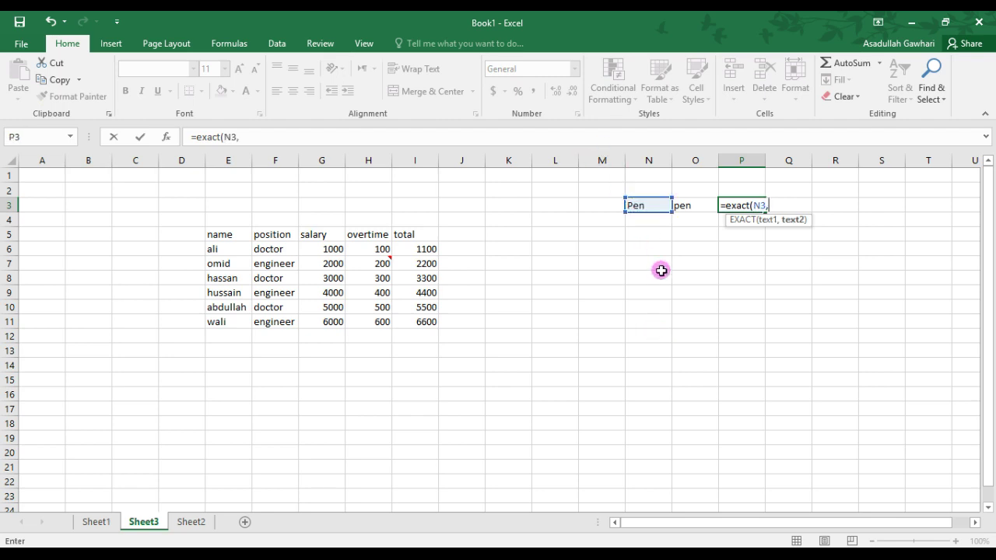
left_click(683, 205)
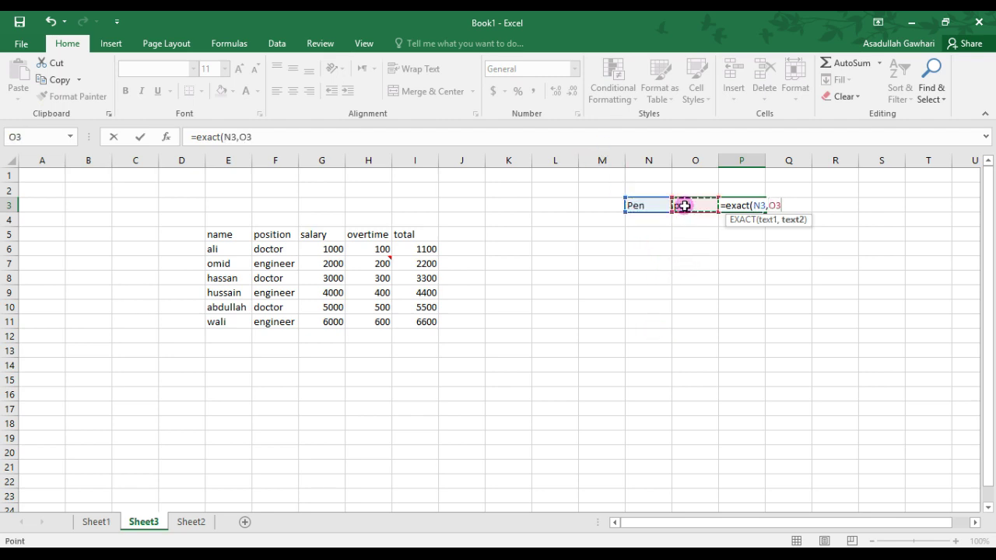
key("Return")
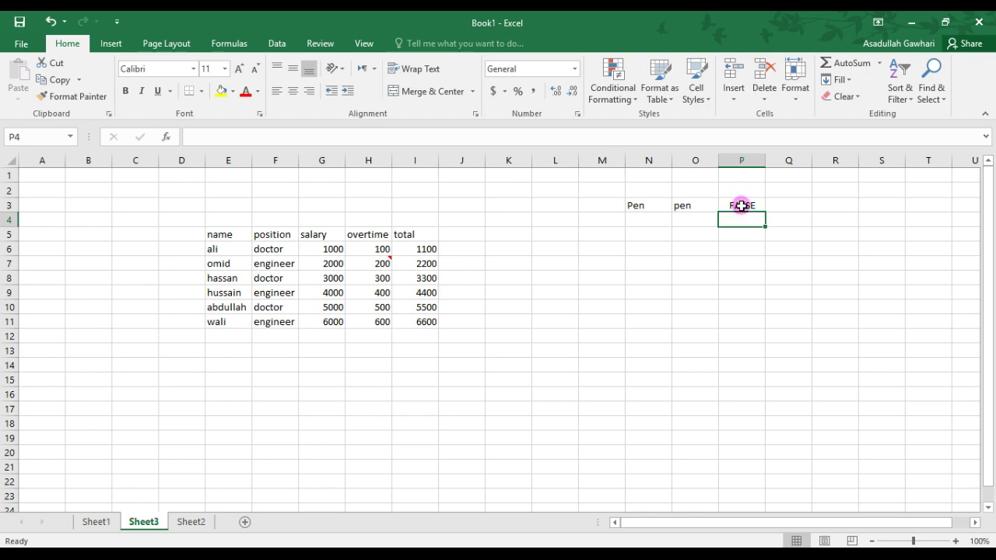
left_click(685, 204)
type("P")
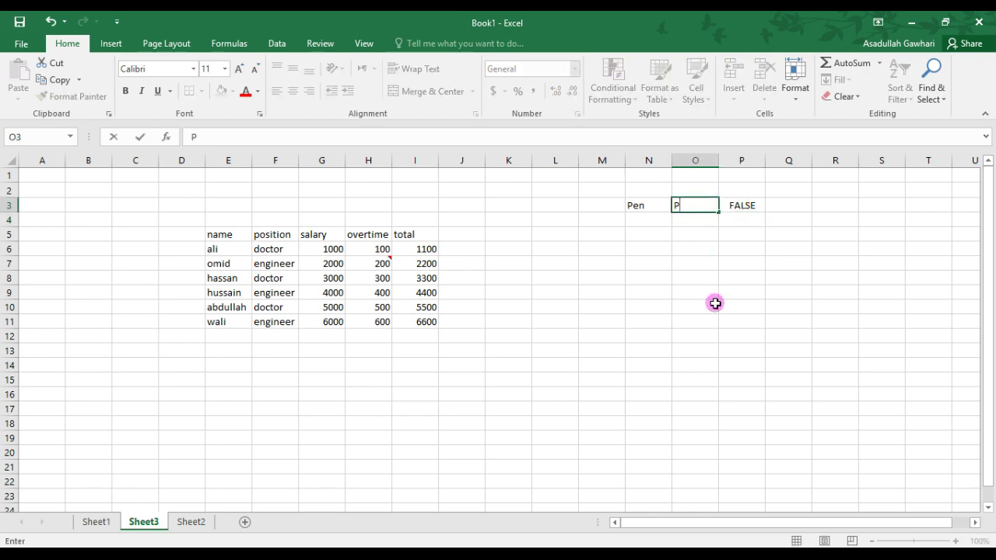
key("Return")
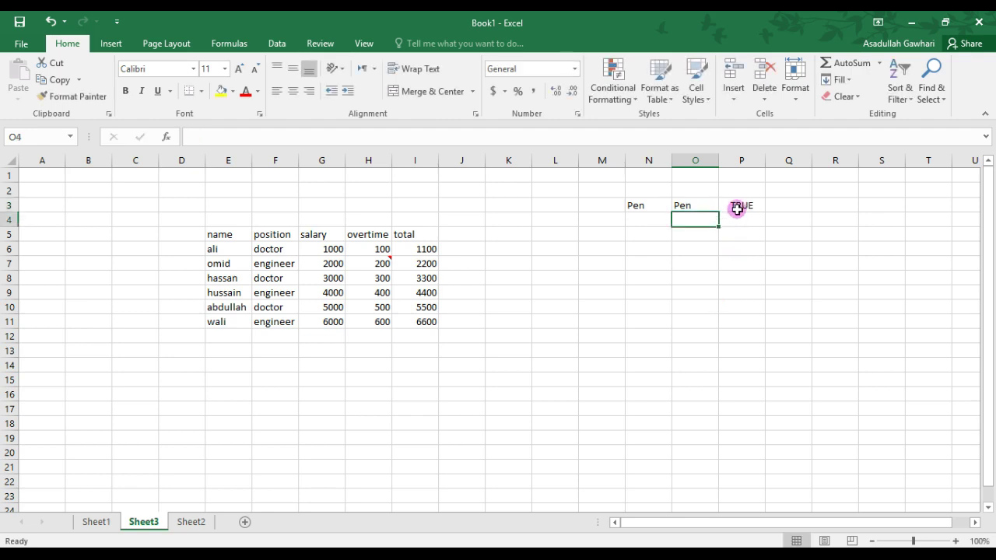
Use Go To Special to select formulas returning only logical values, highlighting P3's TRUE
left_click(185, 364)
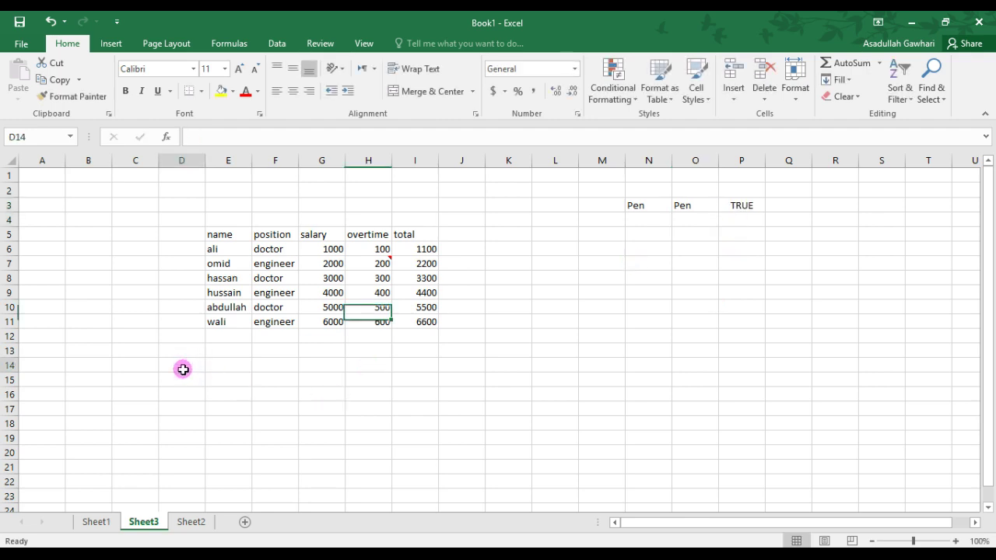
left_click(930, 90)
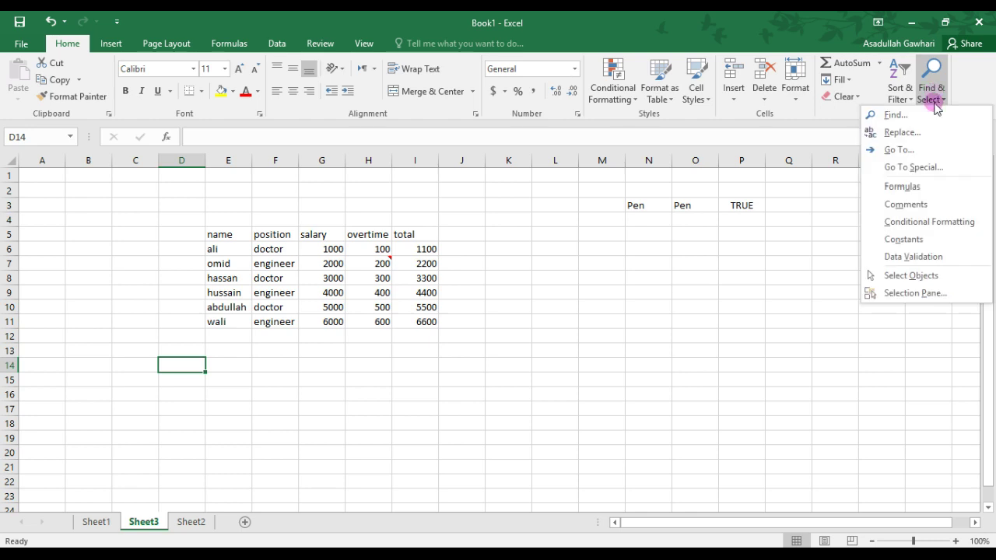
left_click(906, 168)
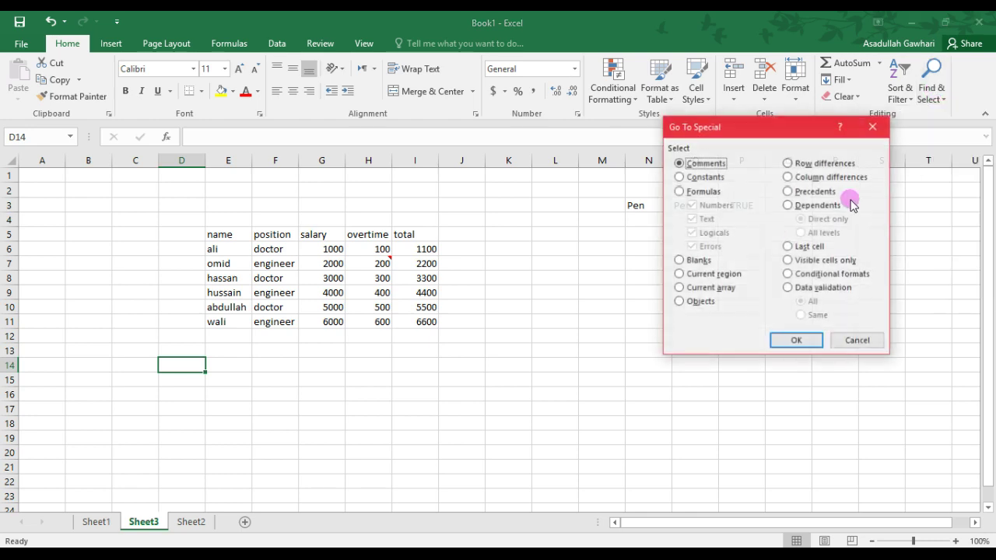
left_click(679, 192)
left_click(692, 206)
left_click(691, 219)
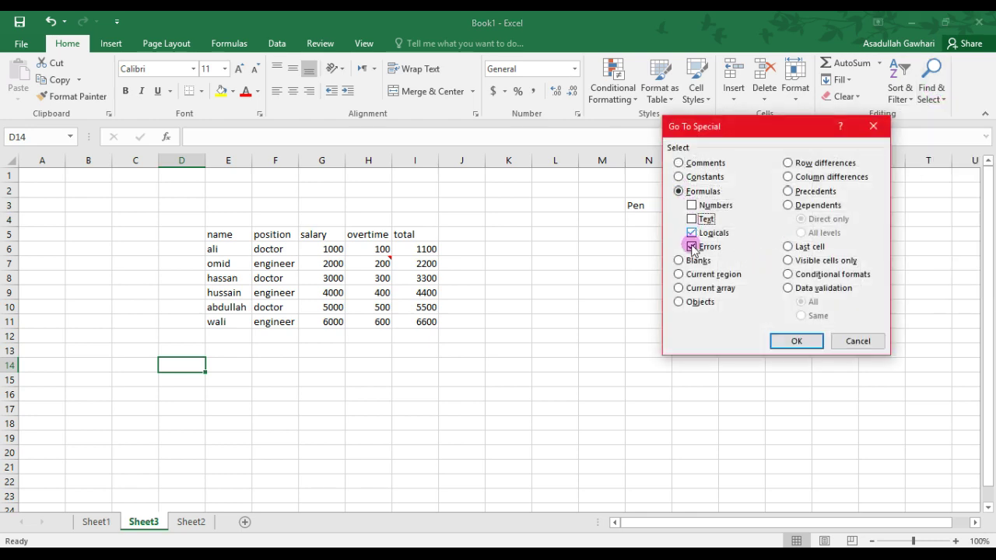
left_click(692, 248)
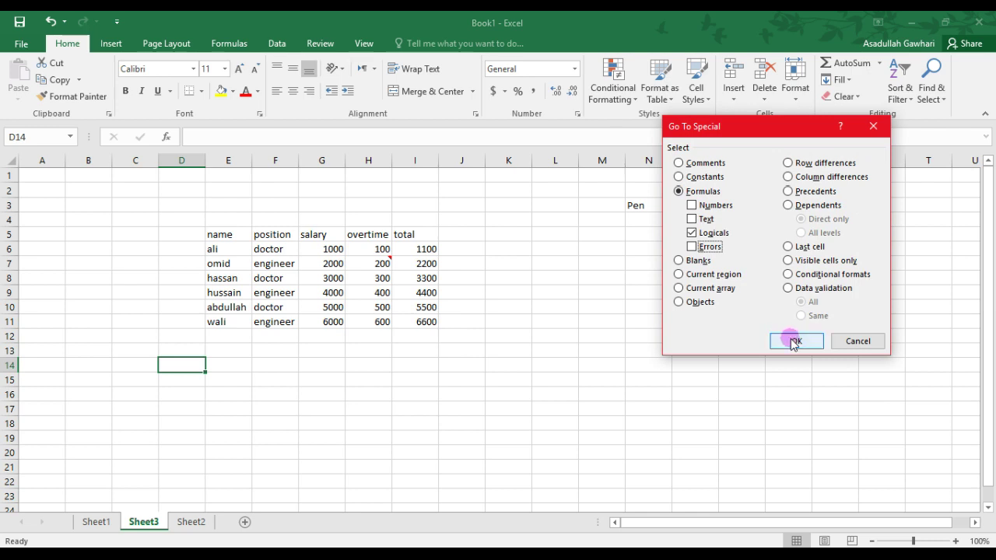
left_click(794, 343)
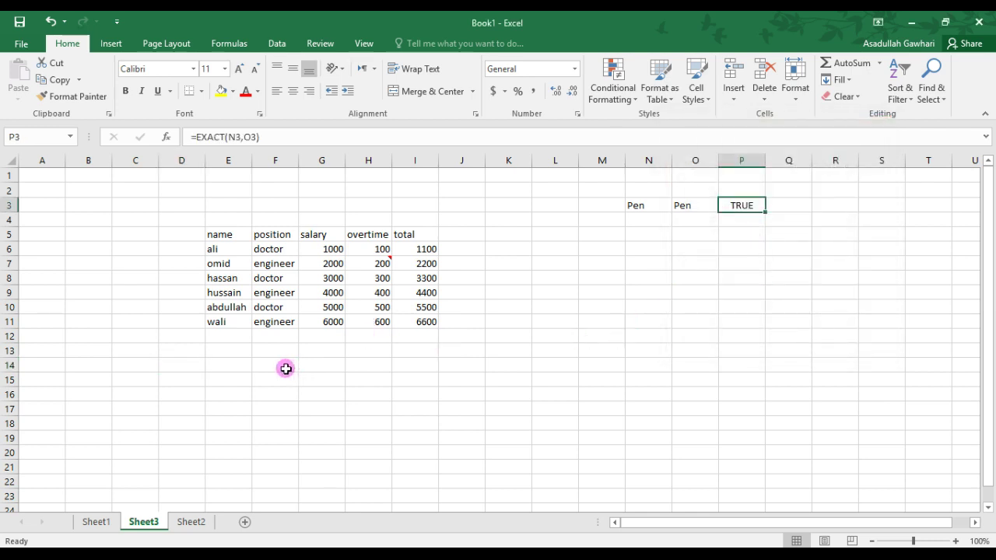
left_click(276, 340)
left_click(278, 354)
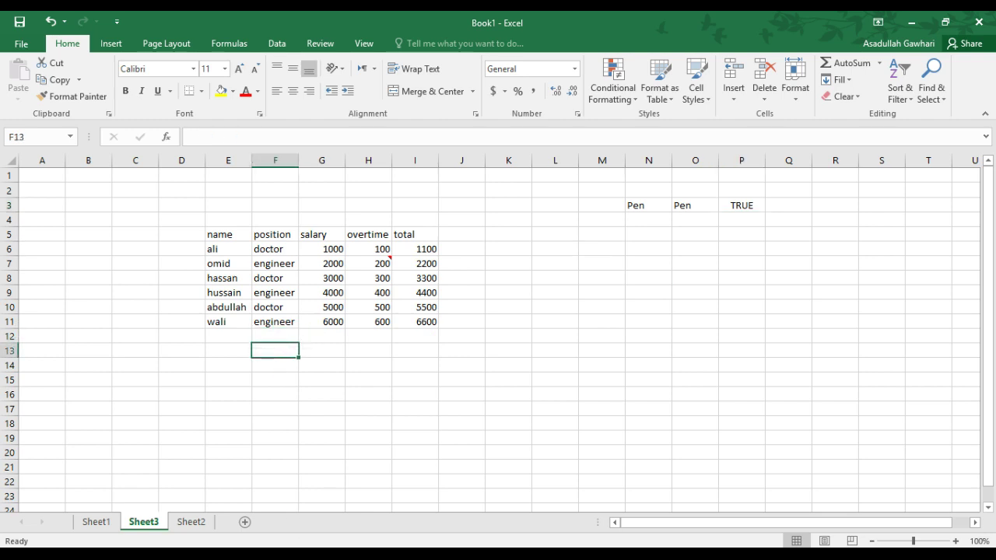
Enter =F10+H10 in F13, producing a #VALUE! error, and inspect F10 and H10
type("=")
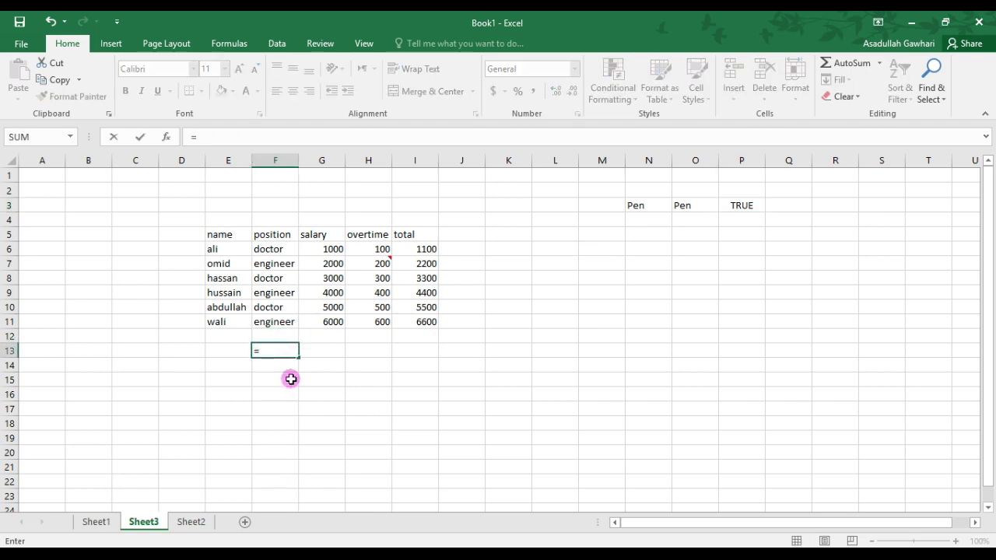
left_click(267, 308)
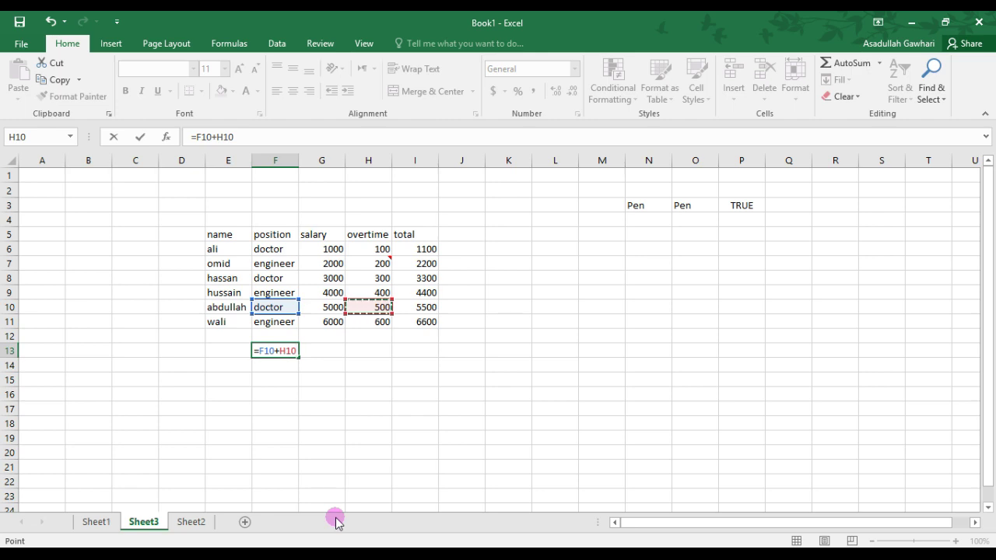
key("Return")
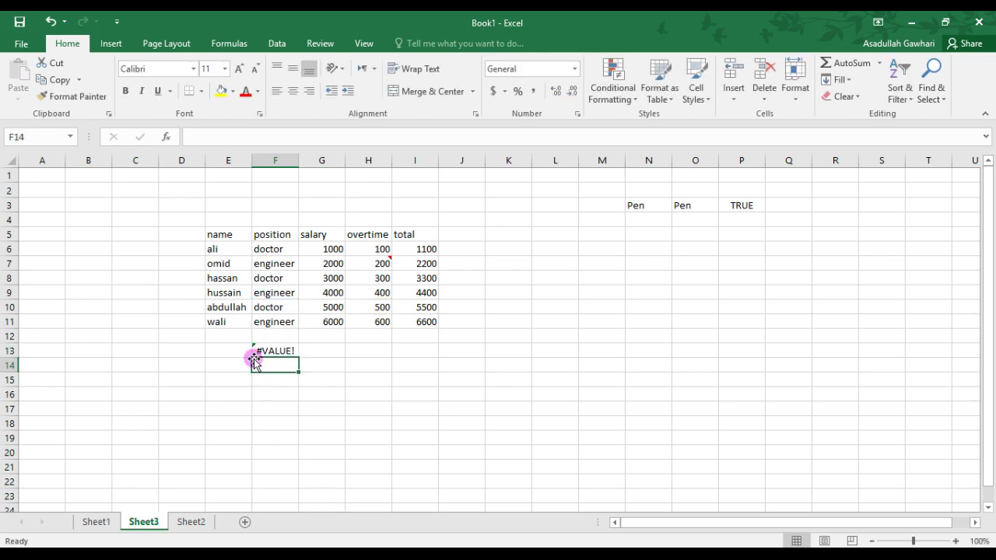
left_click(259, 351)
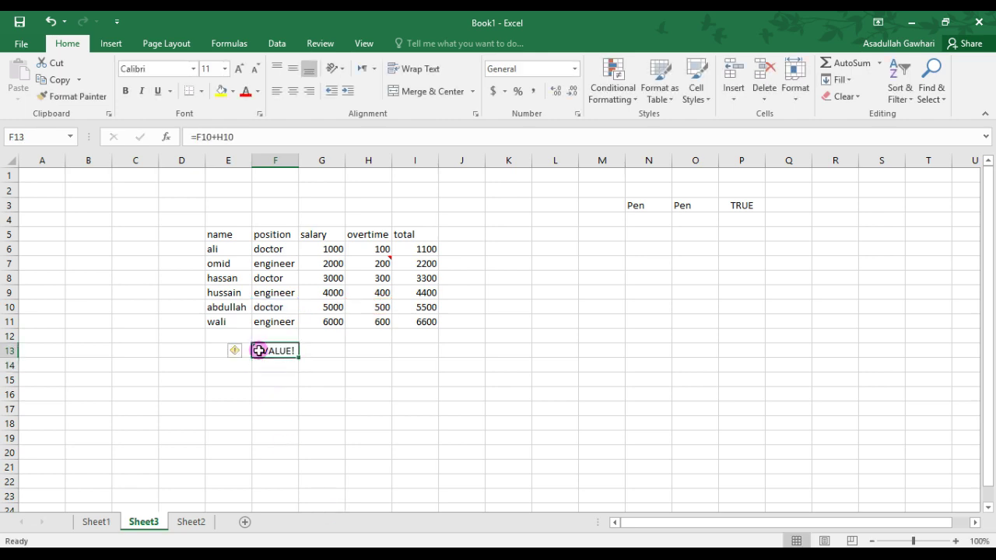
left_click(273, 305)
left_click(381, 309)
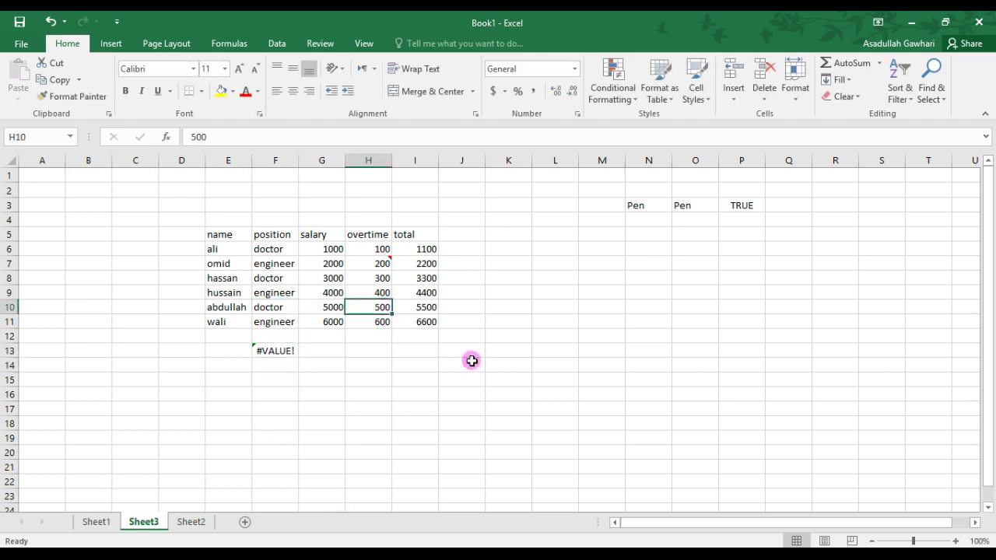
left_click(667, 418)
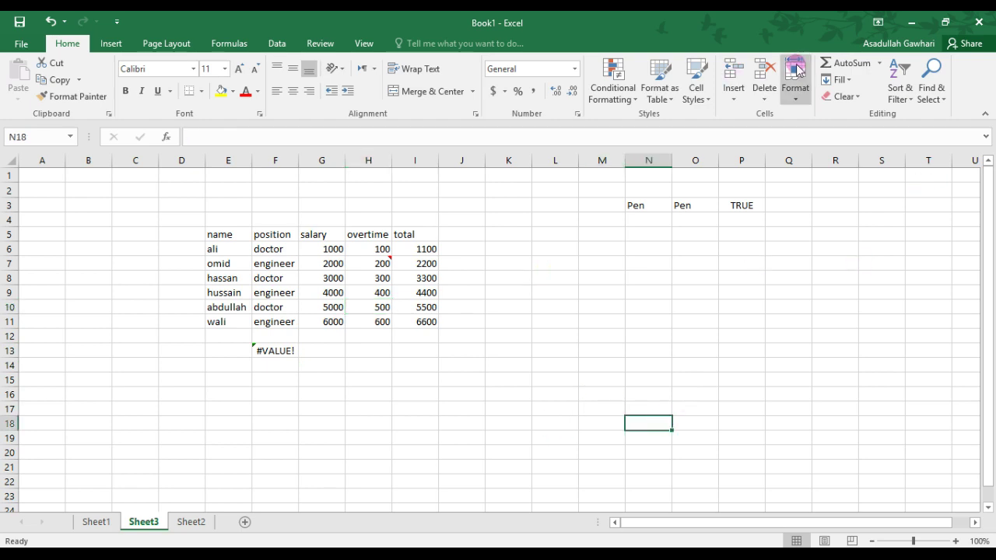
Use Go To Special to select only formula cells that return errors
left_click(930, 94)
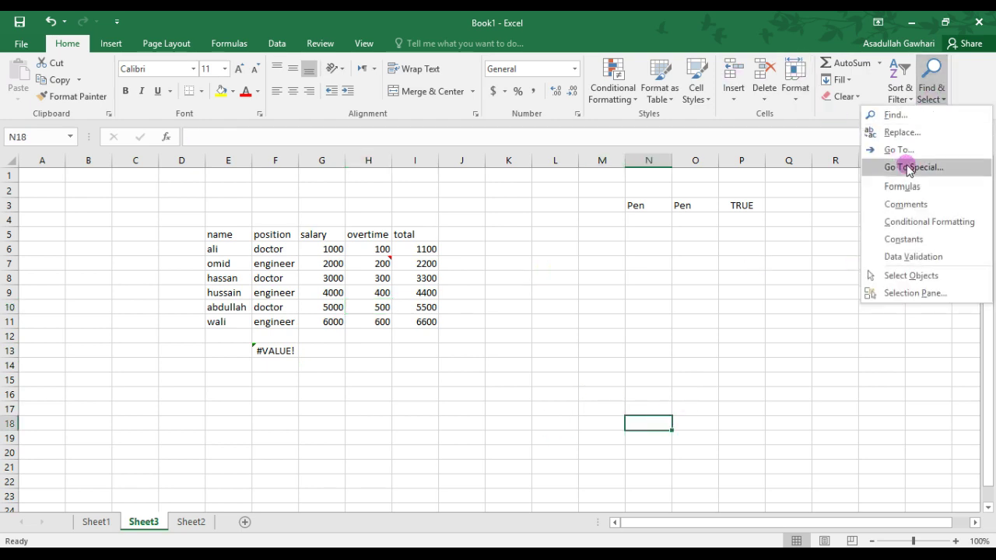
left_click(909, 167)
left_click(678, 192)
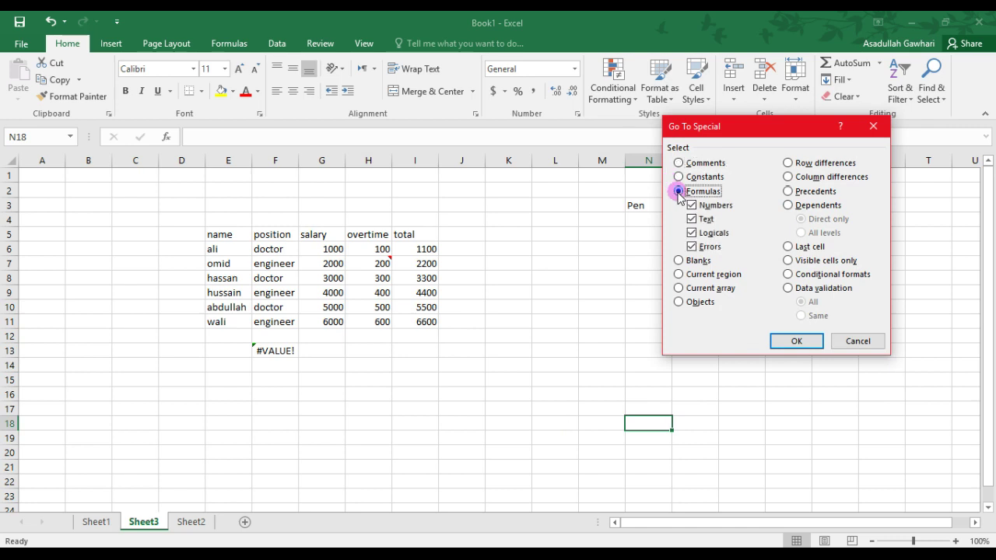
left_click(691, 204)
left_click(691, 219)
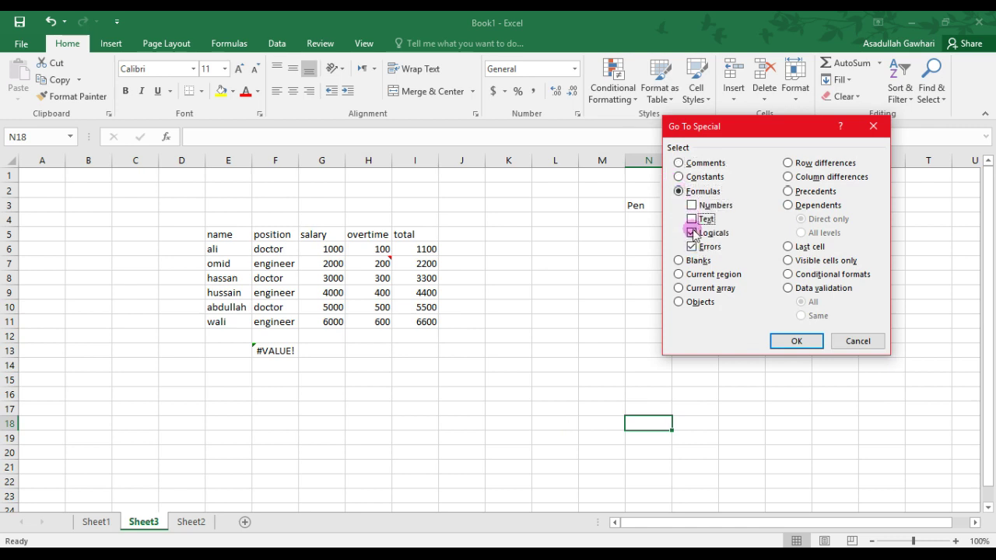
left_click(692, 232)
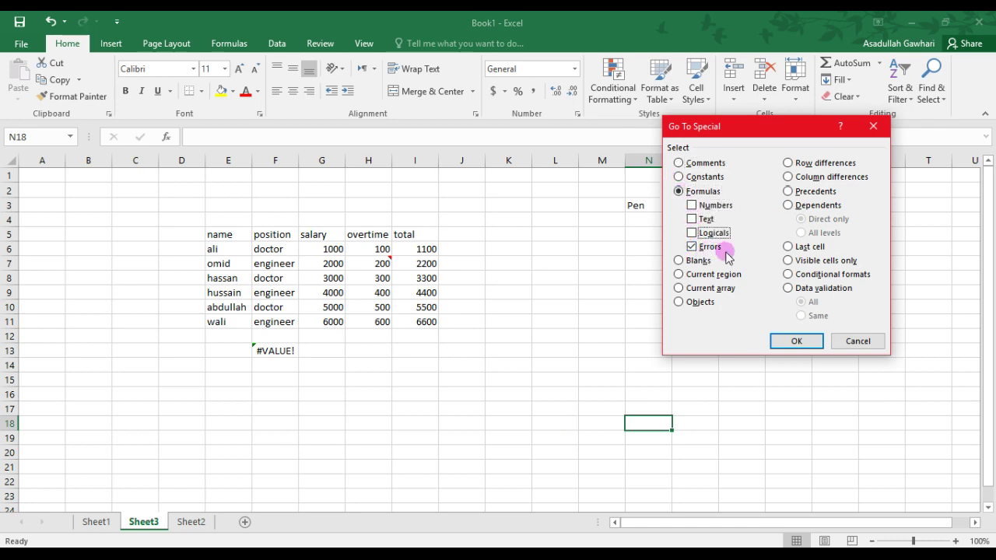
left_click(794, 343)
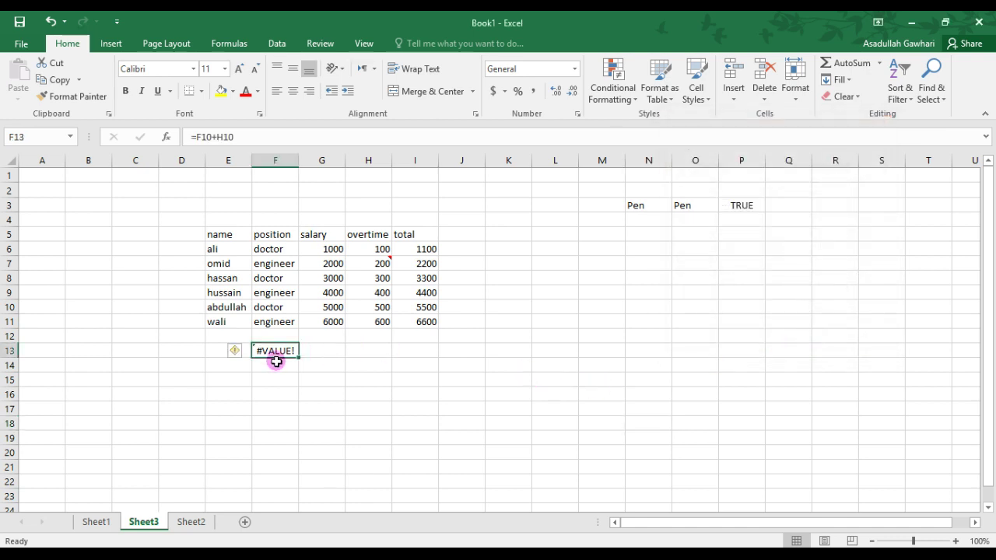
Reopen Go To Special and cancel it, then select the engineer entry in F7 to clear it
left_click(943, 109)
left_click(898, 166)
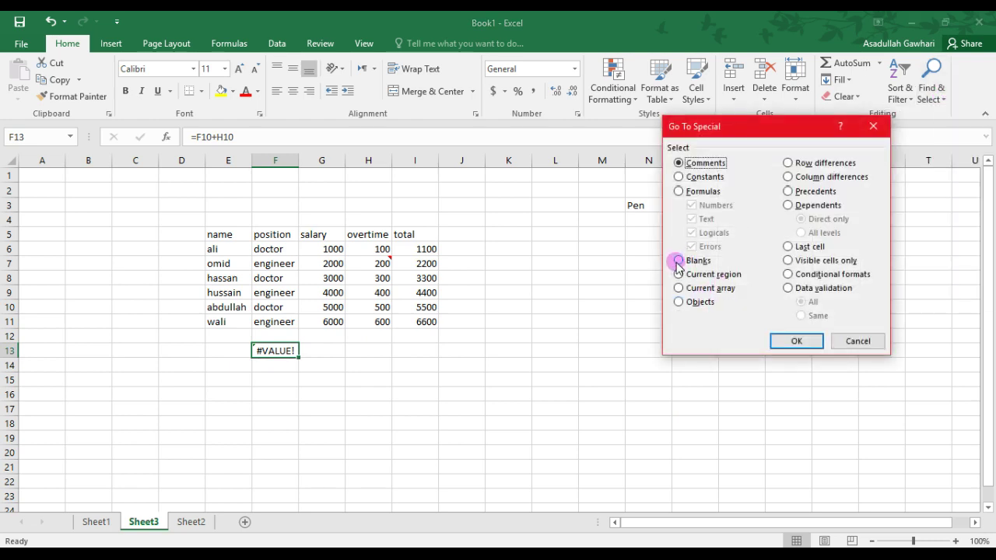
left_click(859, 340)
left_click(285, 262)
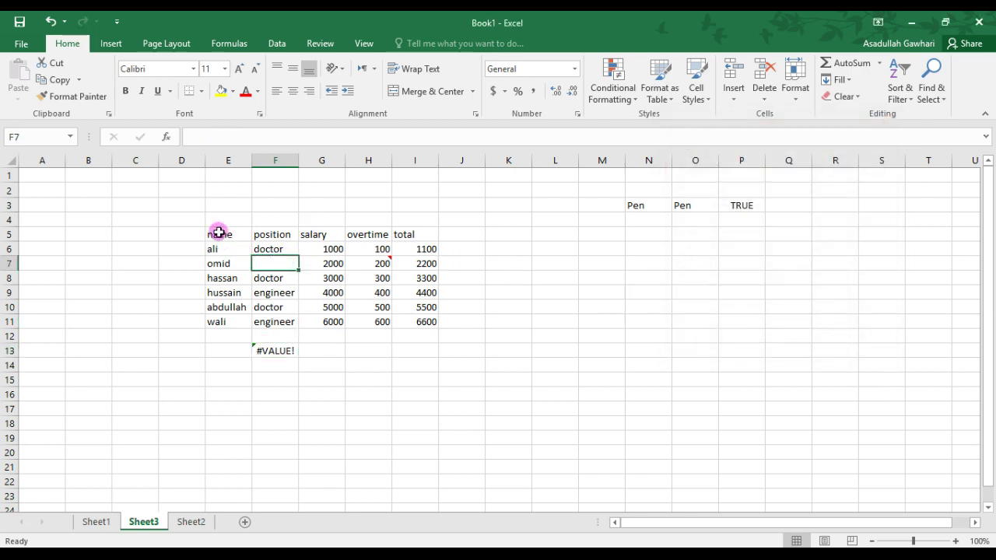
Select the staff table E5:I11 and use Go To Special to select only its blank cells
left_click_drag(219, 232, 425, 318)
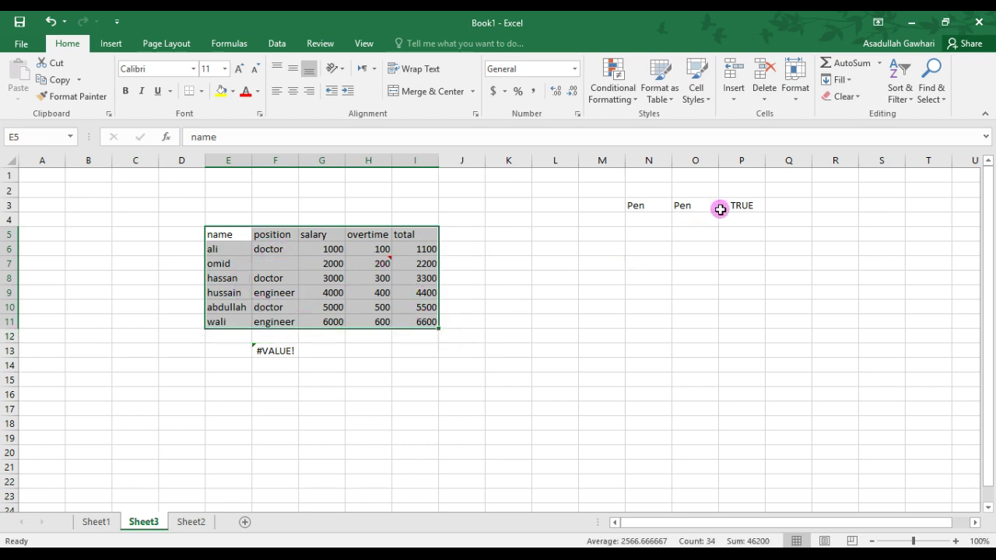
left_click(931, 92)
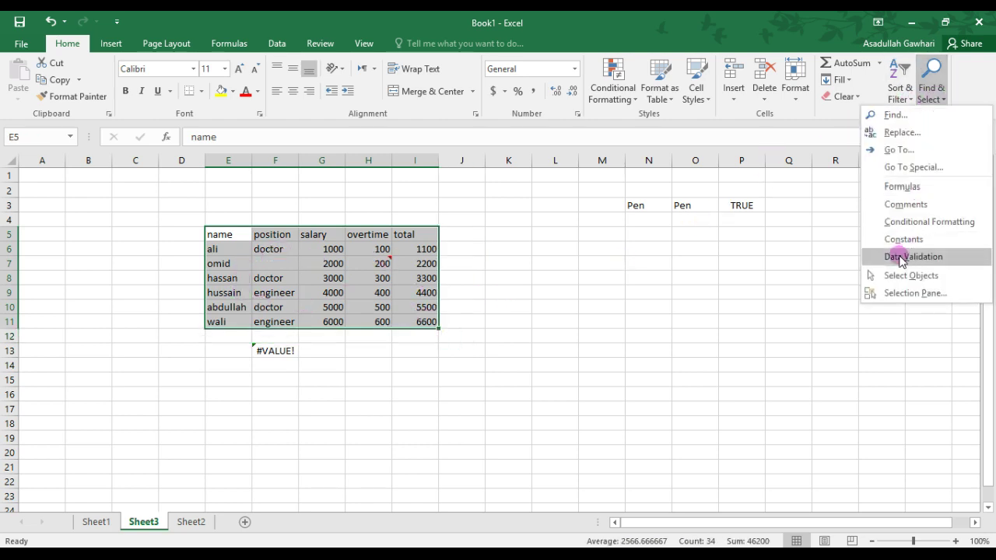
left_click(888, 166)
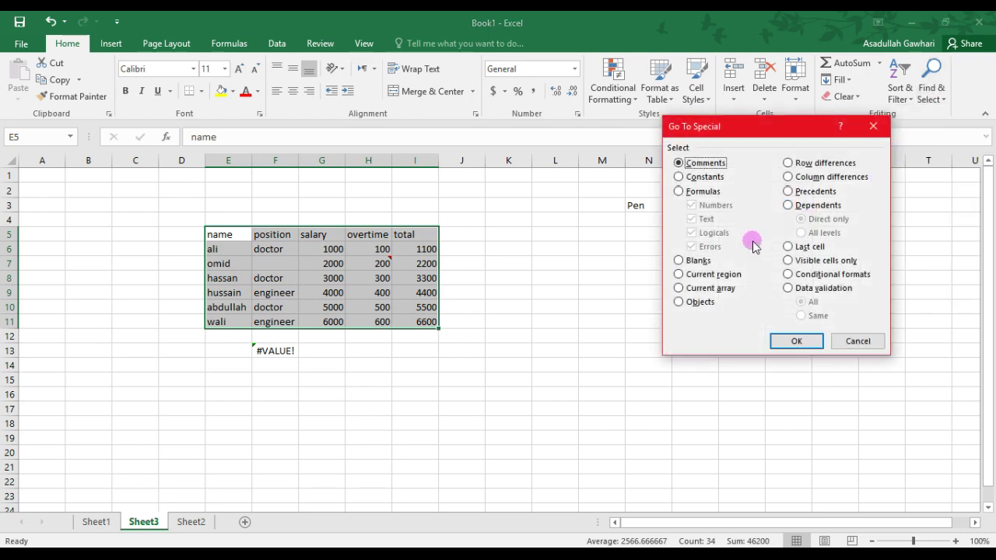
left_click(792, 342)
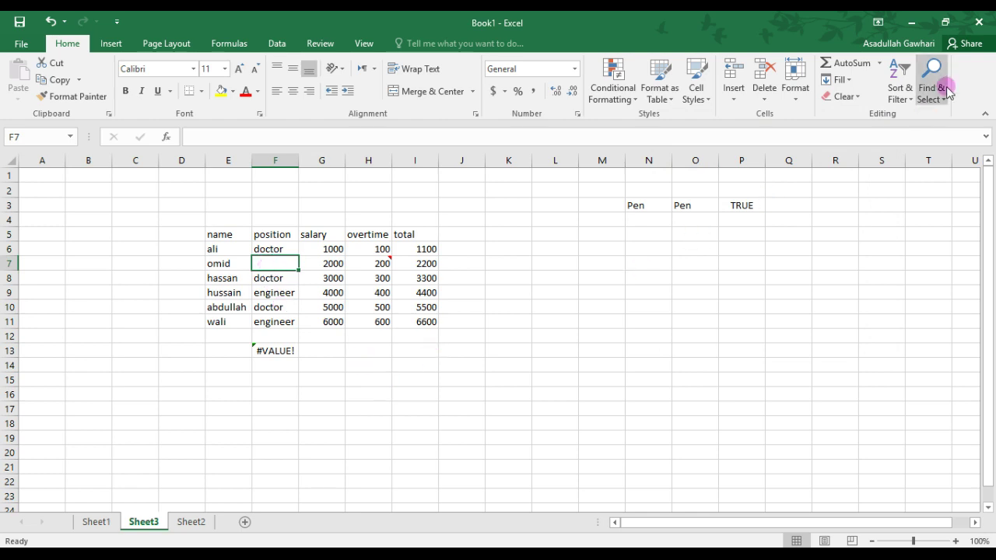
Reopen Go To Special and cancel it, then select cell L9 away from the table
left_click(922, 106)
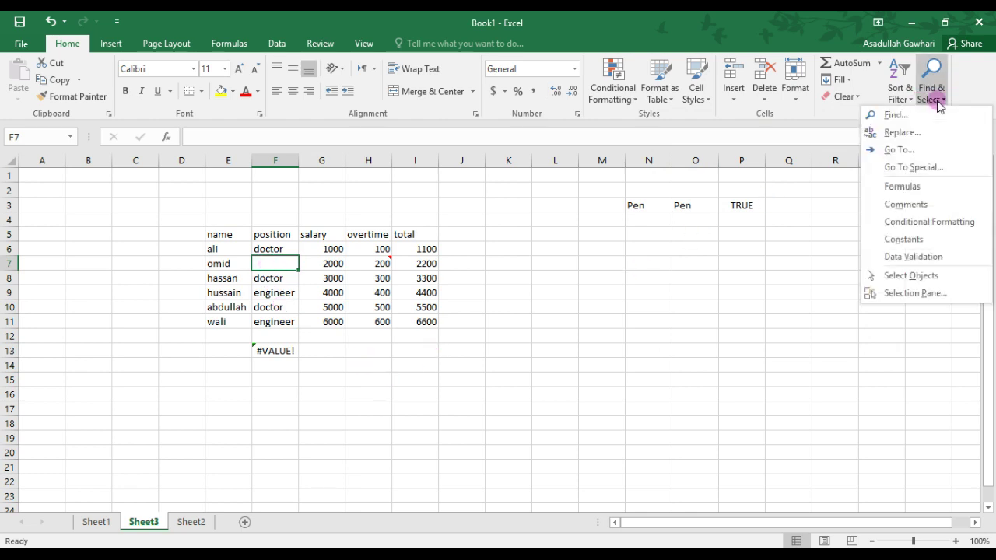
left_click(896, 166)
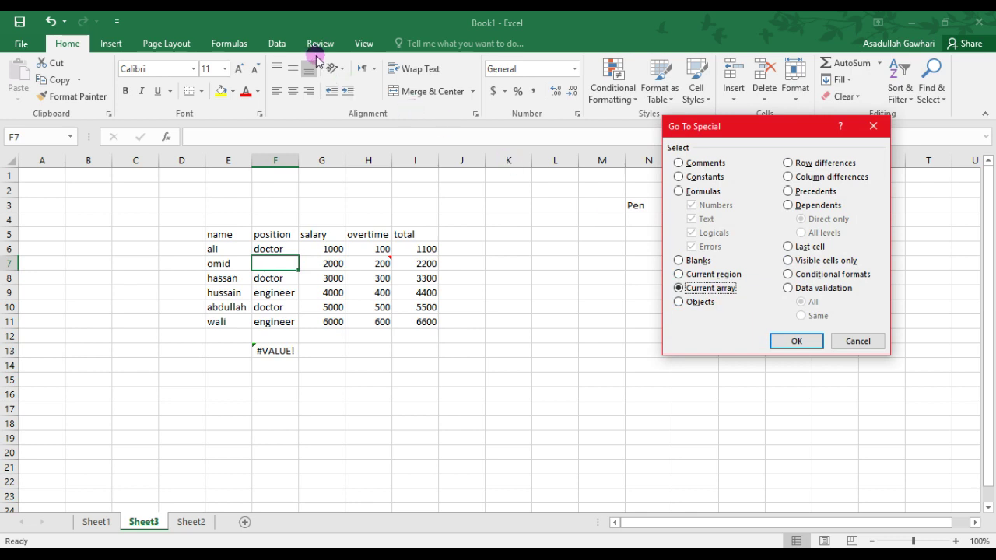
left_click(847, 347)
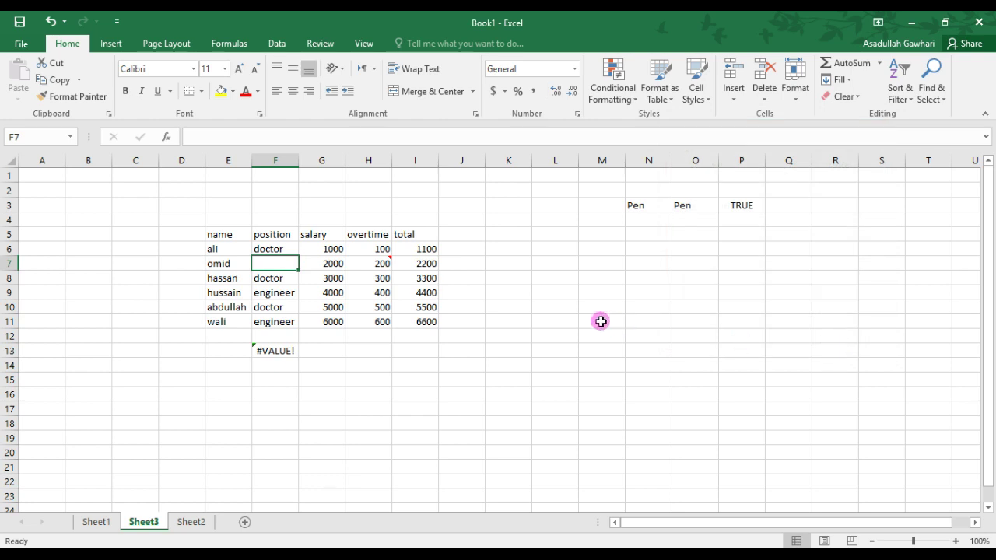
left_click(546, 298)
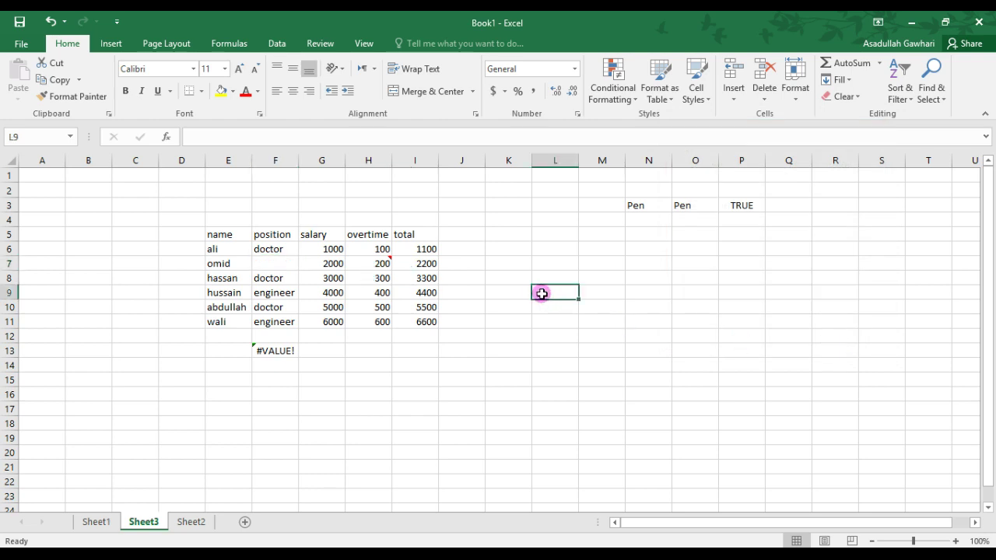
left_click(113, 43)
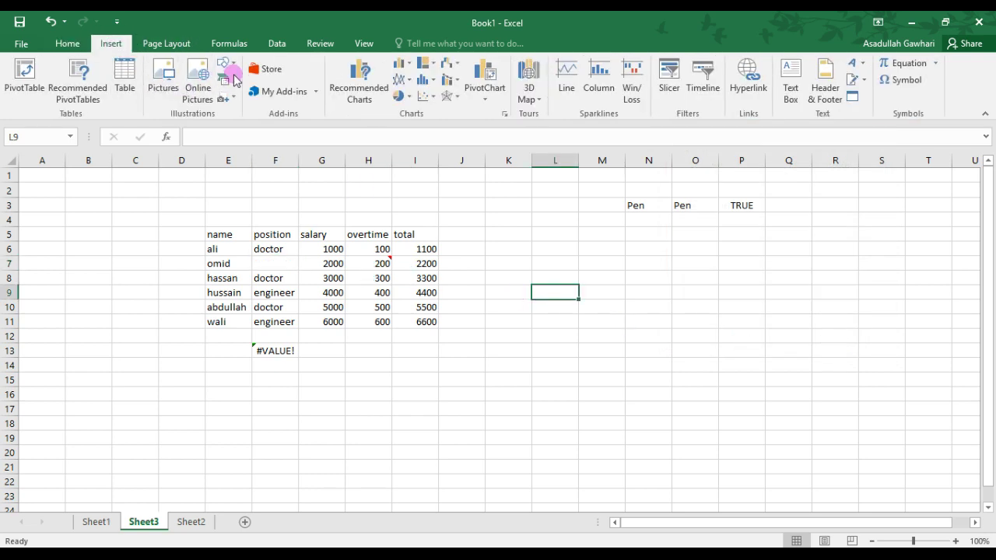
Draw a blue rectangle shape over B6:D16 on Sheet3
left_click(225, 66)
left_click(263, 94)
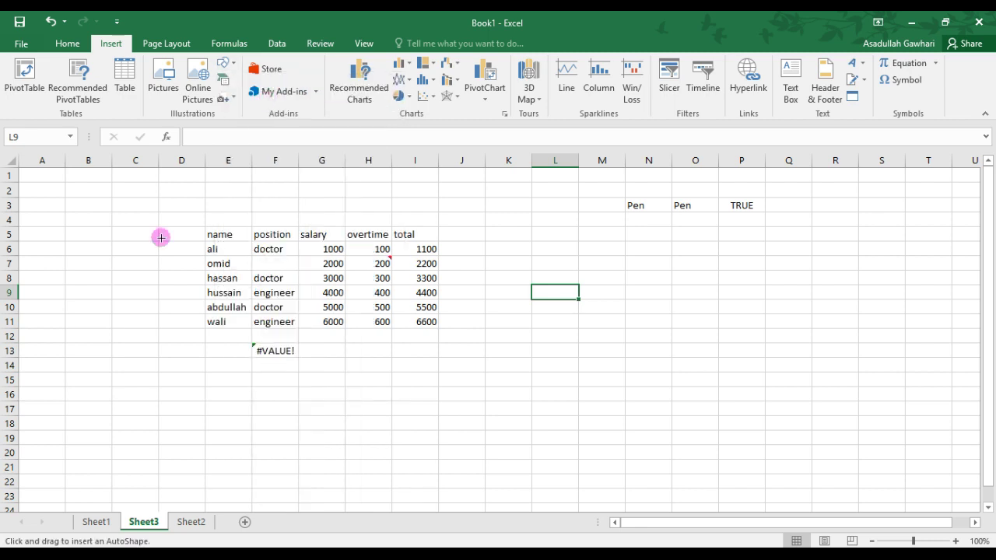
left_click_drag(60, 257, 174, 395)
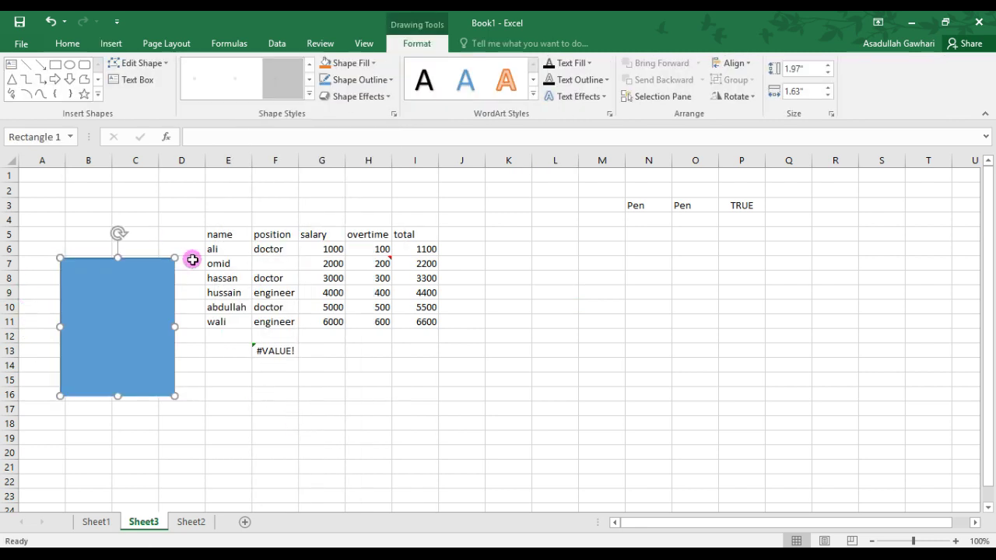
left_click(70, 79)
left_click_drag(98, 161, 106, 239)
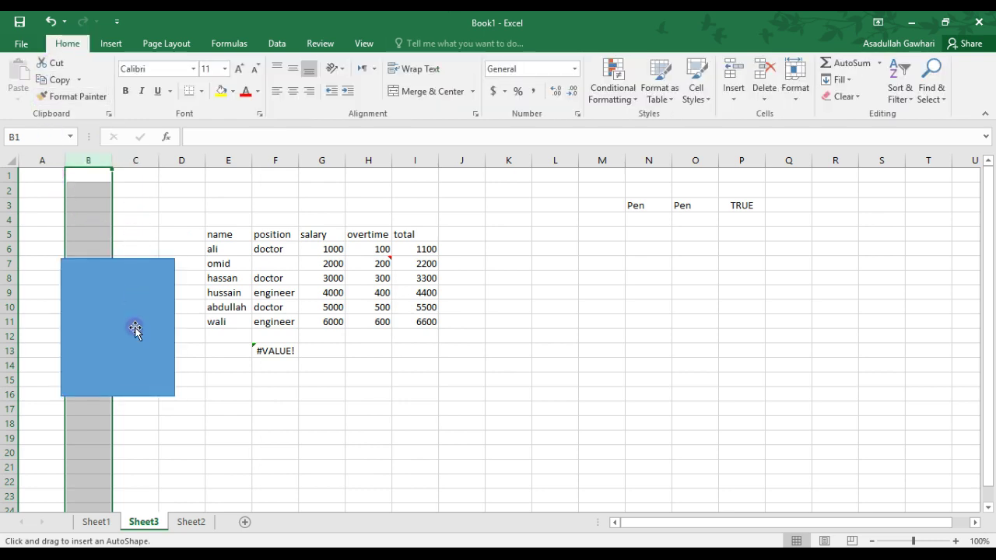
left_click(133, 329)
left_click(155, 299)
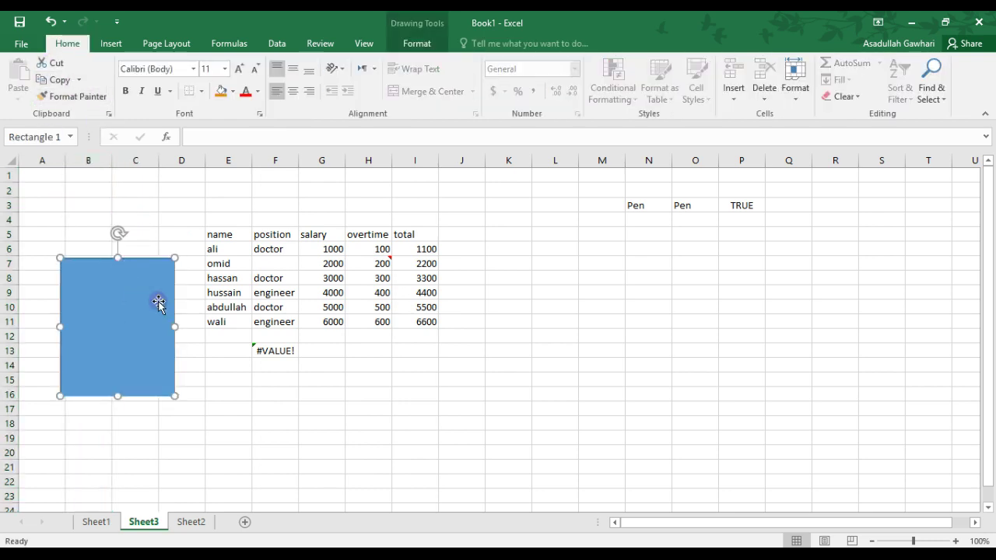
Draw a right arrow shape above the rectangle, then deselect it by picking K8
left_click(417, 43)
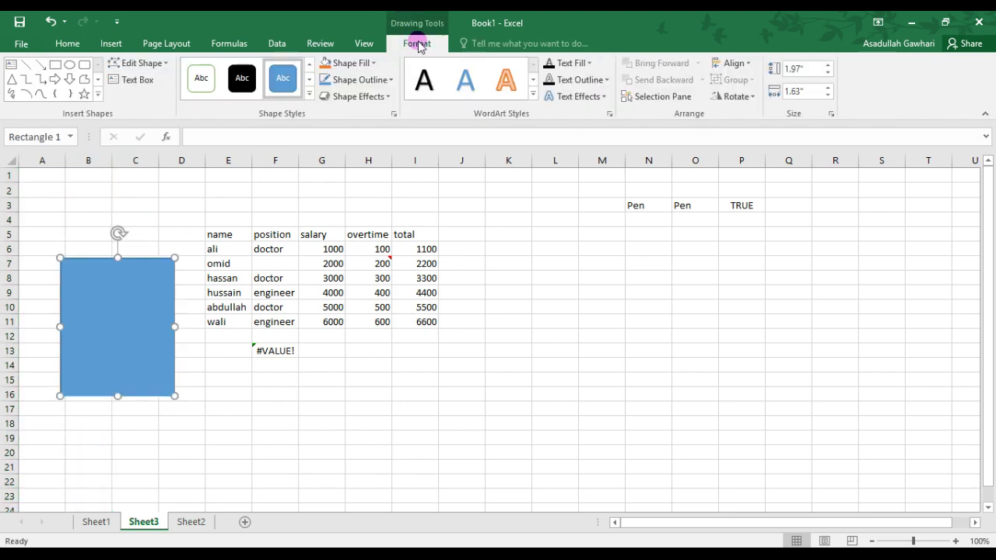
left_click(55, 79)
left_click_drag(52, 196, 142, 228)
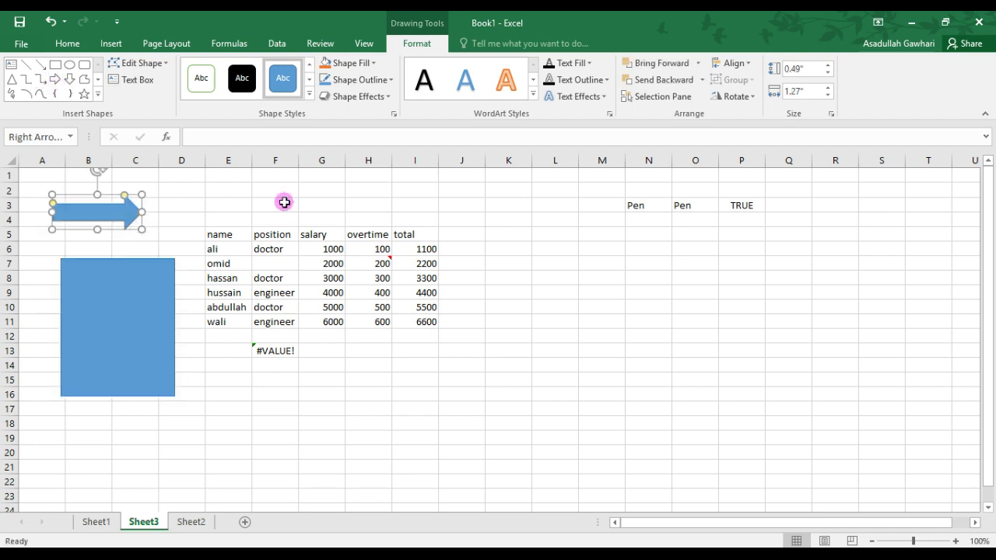
left_click(510, 276)
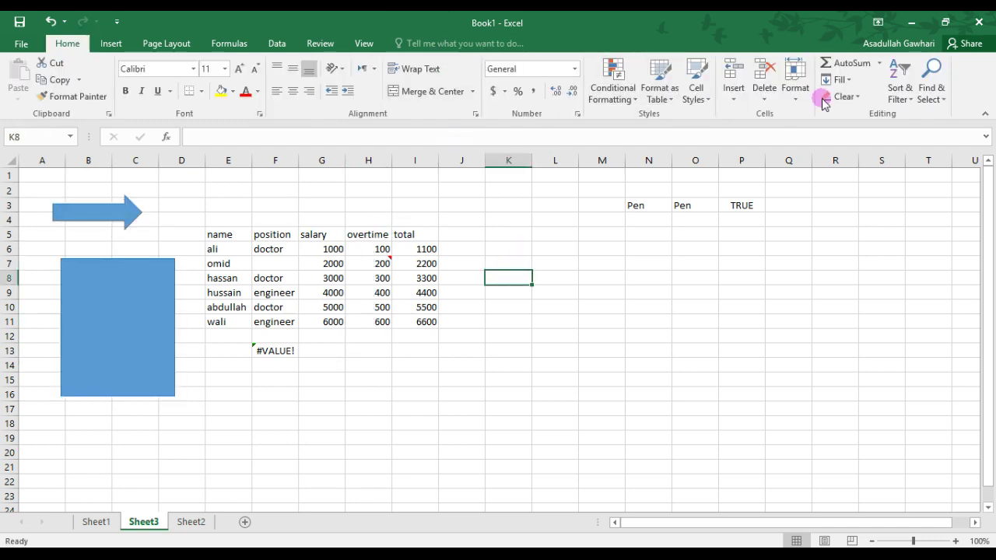
Select both shapes with Go To Special > Objects and delete them, then reopen and cancel Go To Special
left_click(930, 105)
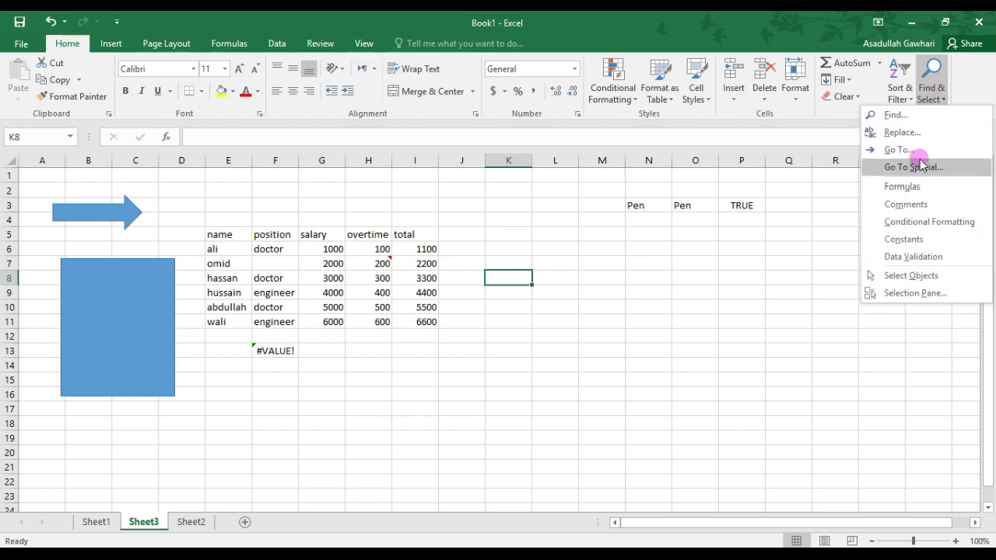
left_click(920, 166)
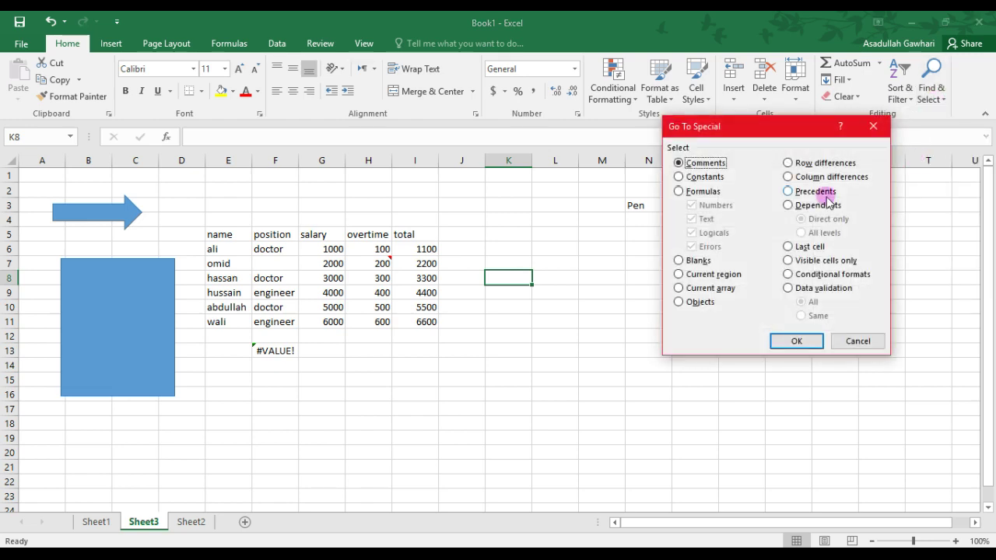
left_click(678, 302)
left_click(797, 342)
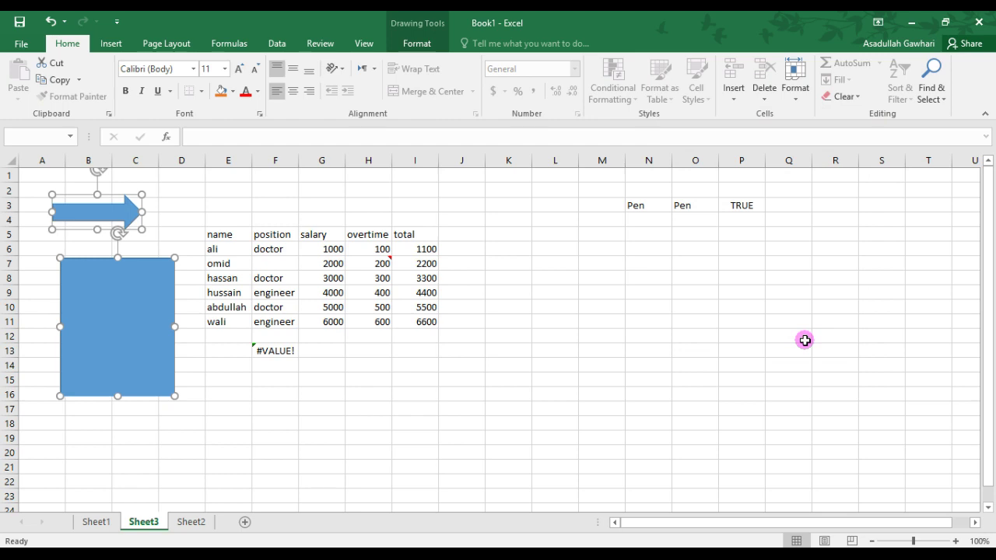
key("Delete")
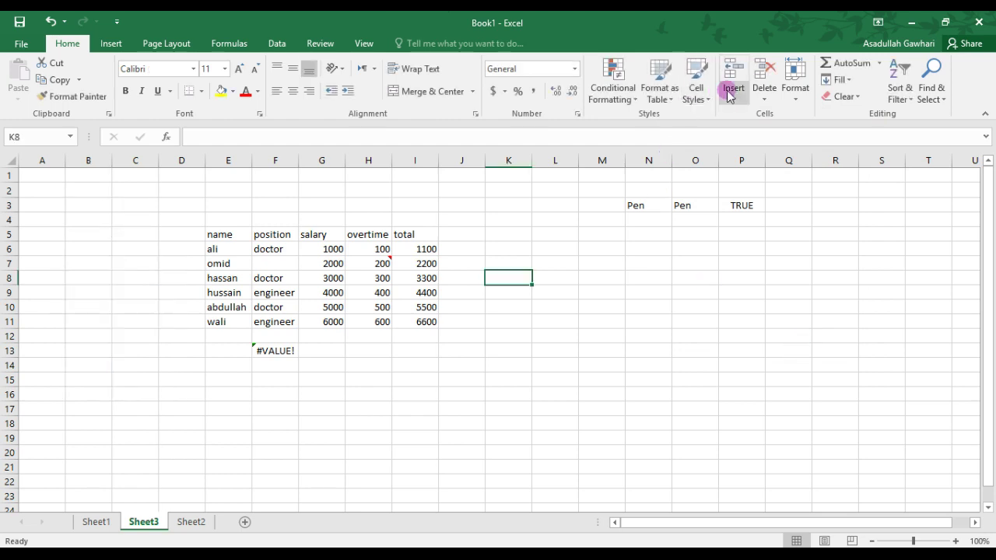
left_click(930, 87)
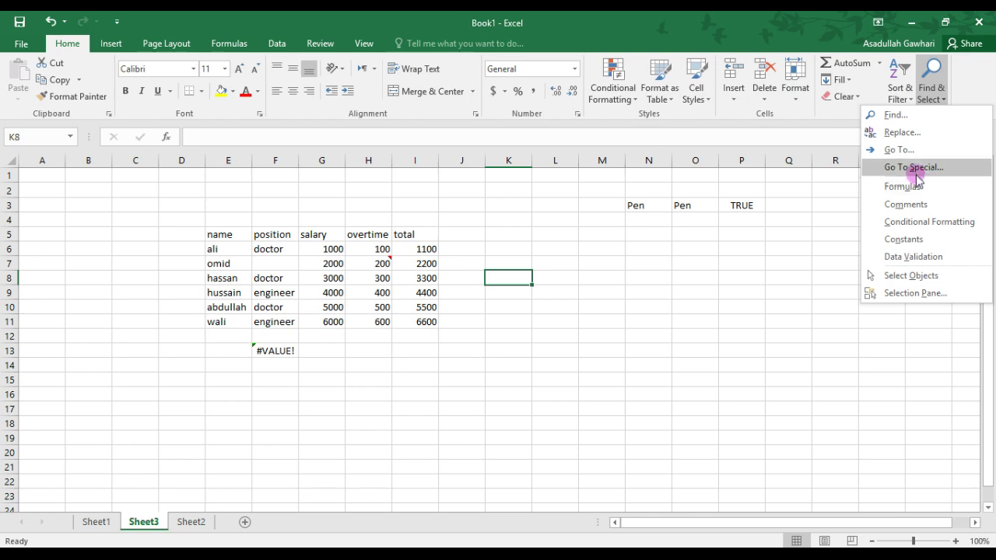
left_click(917, 178)
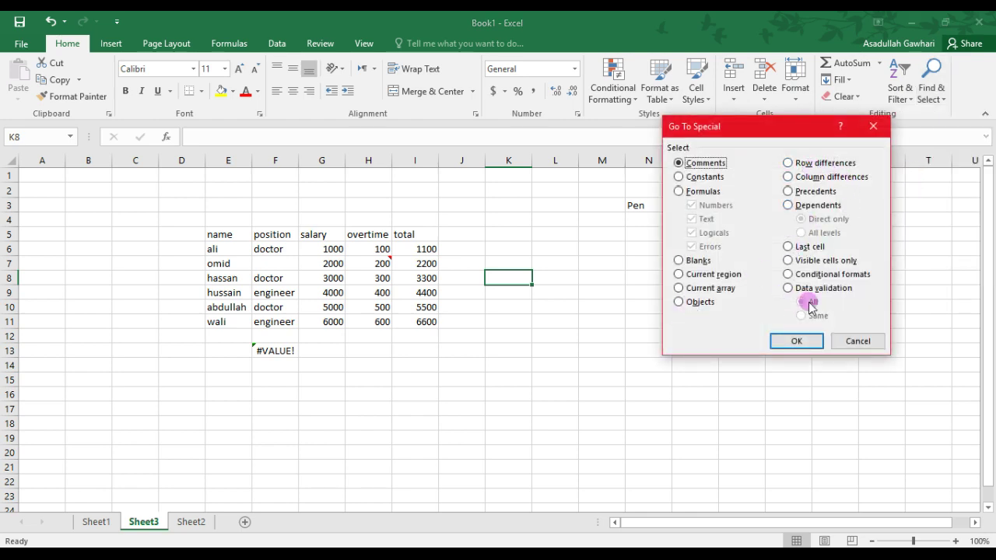
left_click(856, 340)
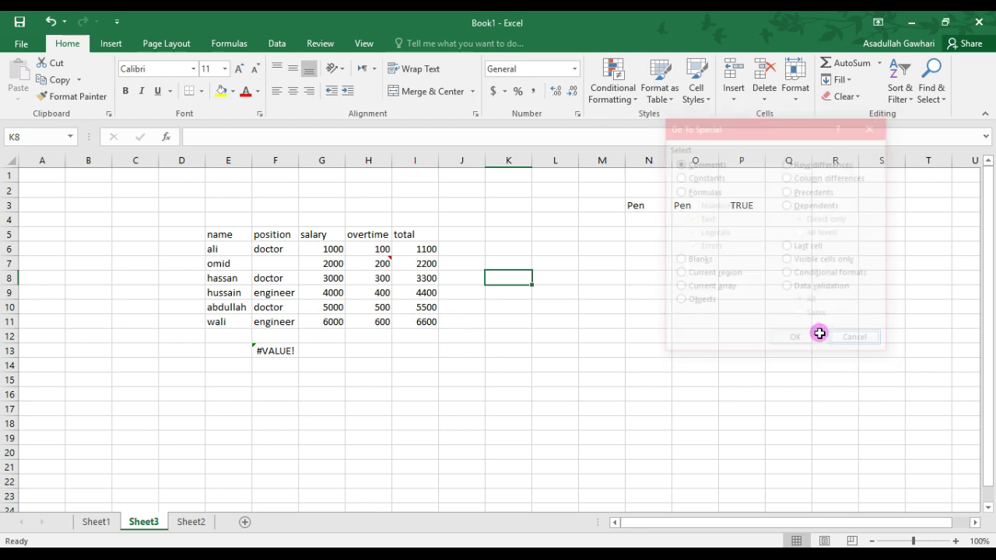
Switch to Sheet1 and clear the contents of D6:D9
left_click(96, 523)
left_click(179, 245)
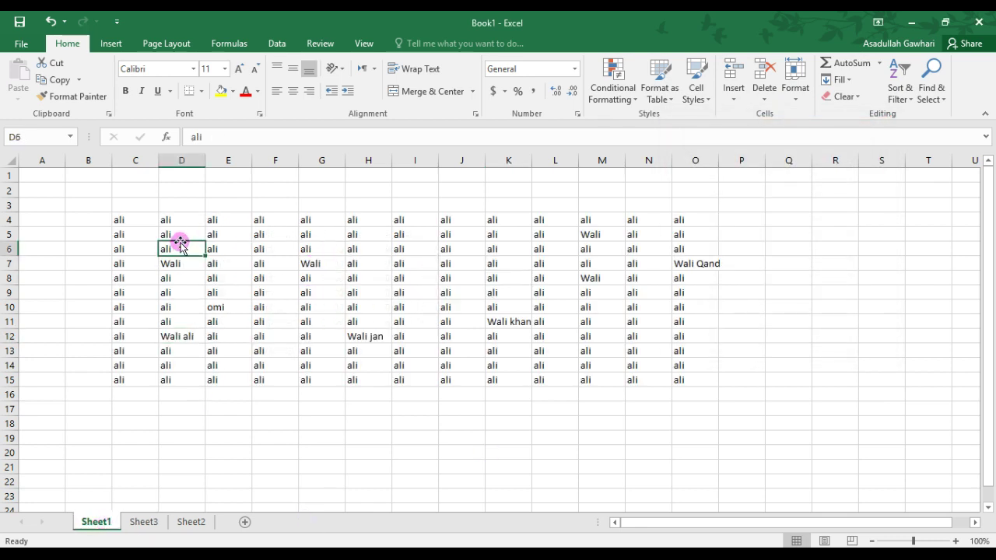
left_click_drag(170, 247, 176, 296)
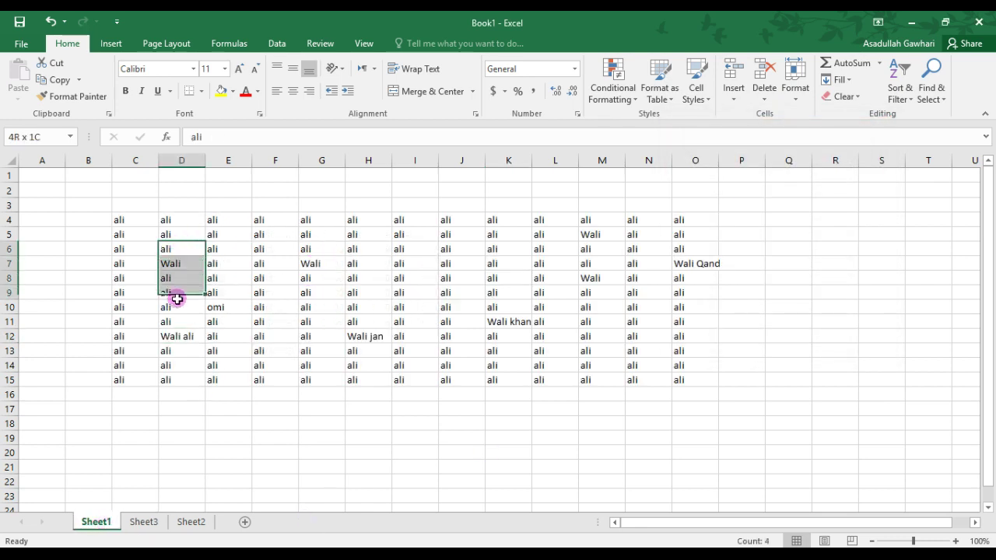
key("Delete")
Empty scattered grid cells such as H10, J7, M7 and C5, then select the ali block from C4
left_click(184, 354)
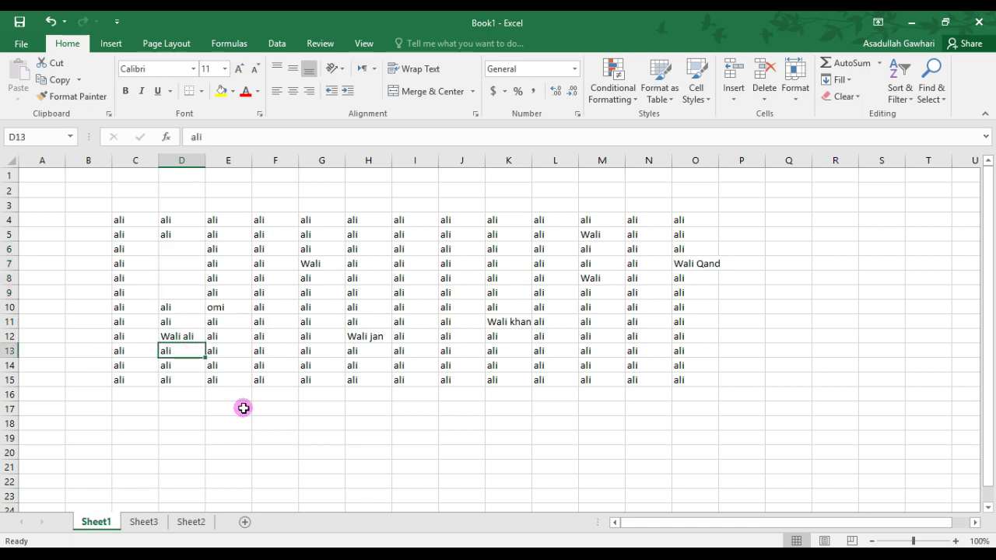
key("Right")
key("Right")
key("Right")
key("Right")
key("Up")
key("Up")
key("Up")
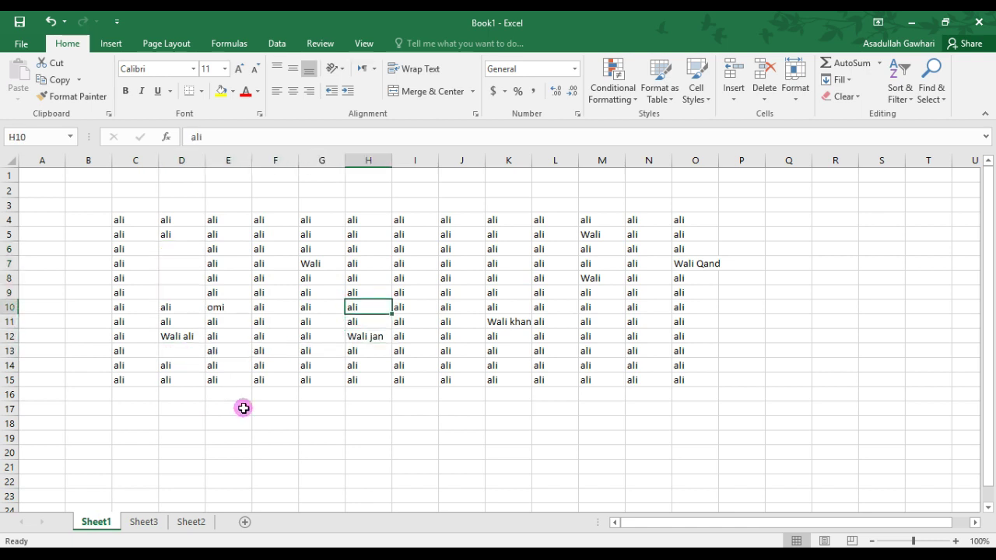
key("Right")
key("Up")
key("Up")
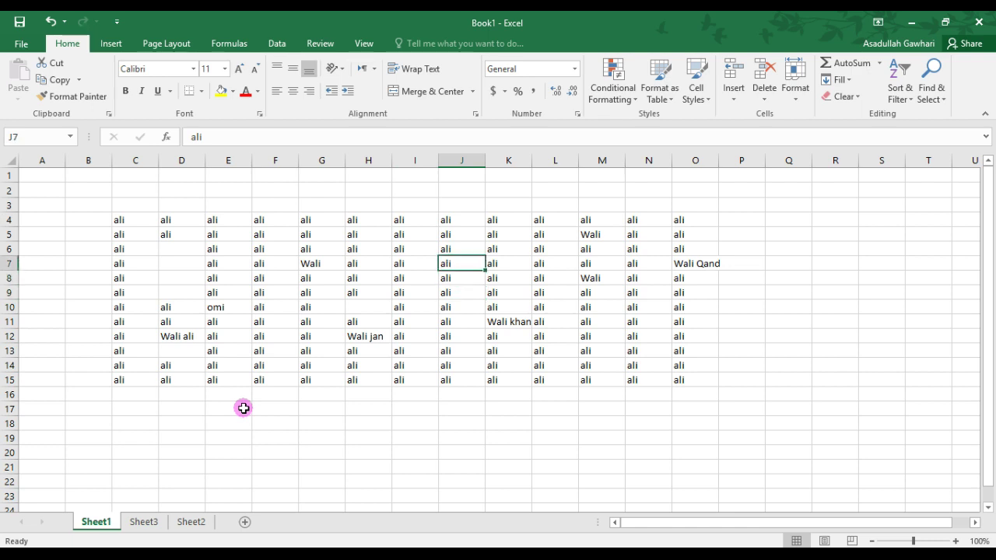
key("Right")
key("Right")
key("Right")
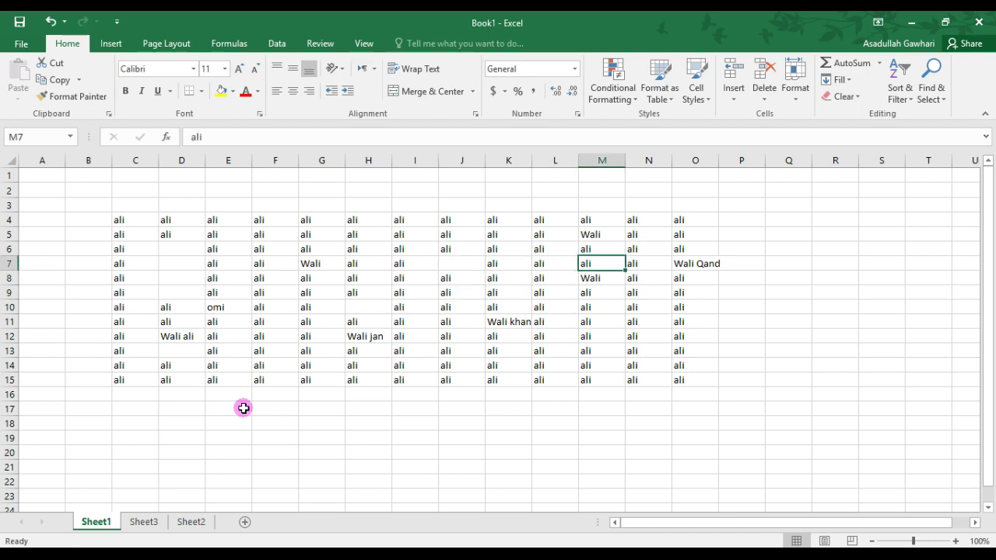
key("Up")
key("Up")
key("Up")
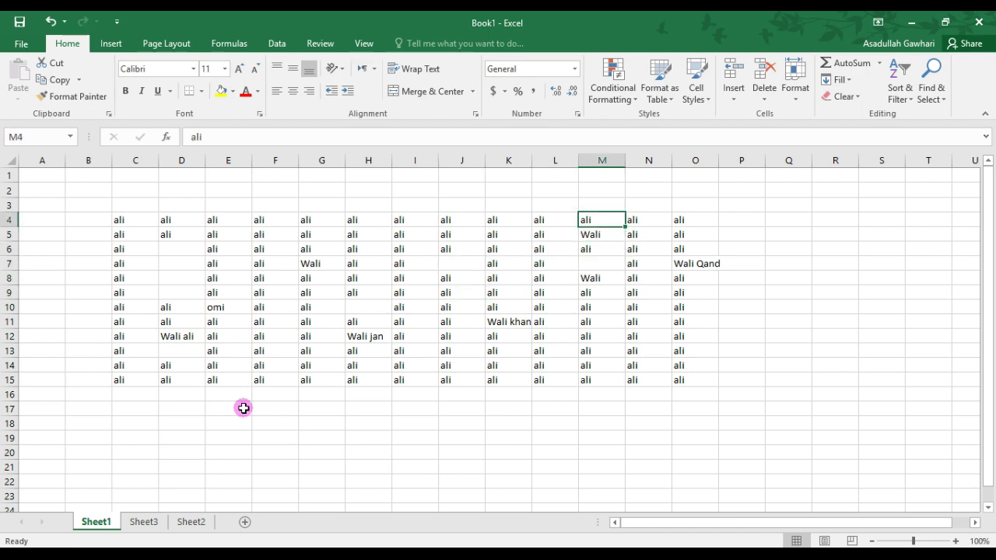
key("Left")
key("Left")
key("Left")
key("Left")
key("Left")
key("Left")
key("Left")
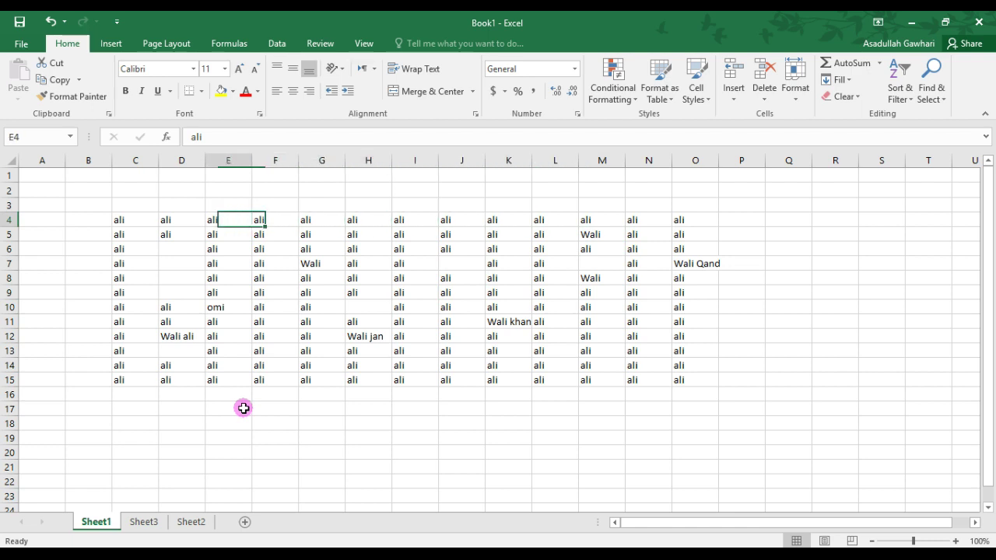
key("Left")
key("Down")
key("Left")
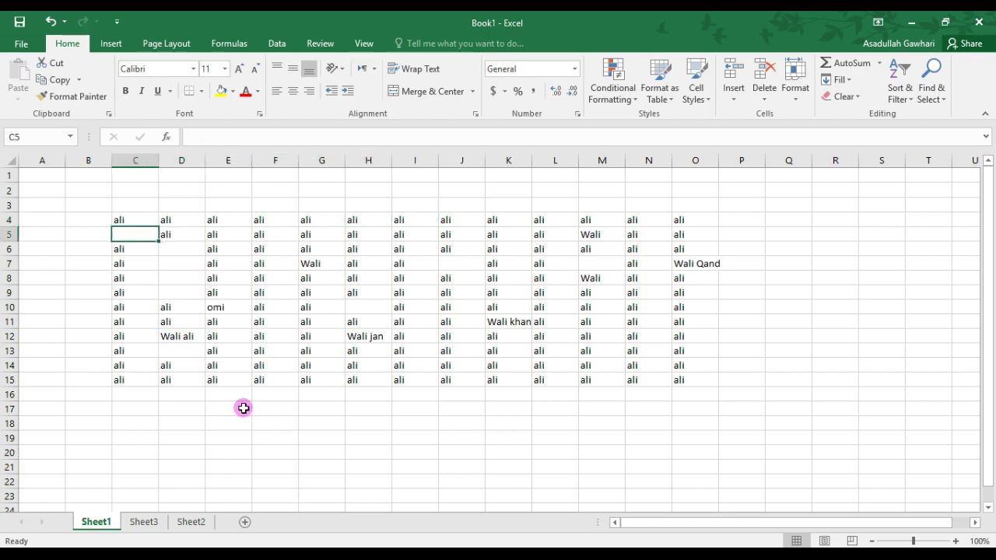
mouse_move(132, 220)
left_mouse_down()
mouse_move(360, 313)
mouse_move(676, 379)
left_mouse_up()
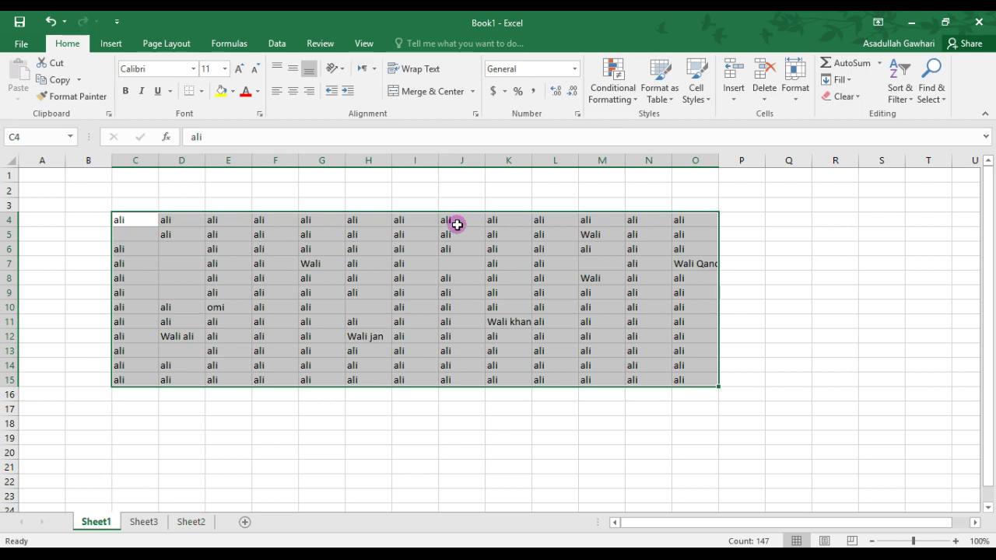
Select the cells that differ within each row using Go To Special > Row differences
left_click(930, 85)
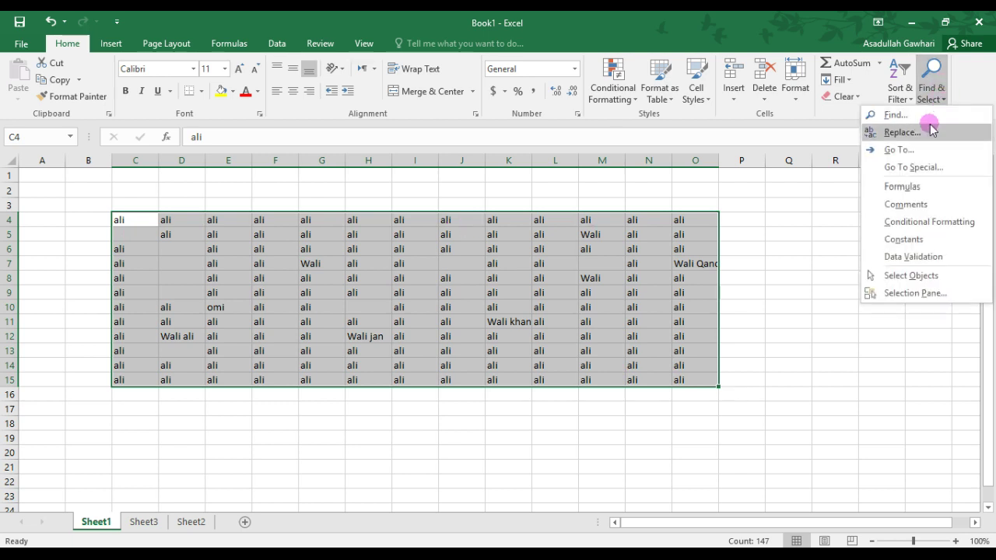
left_click(913, 168)
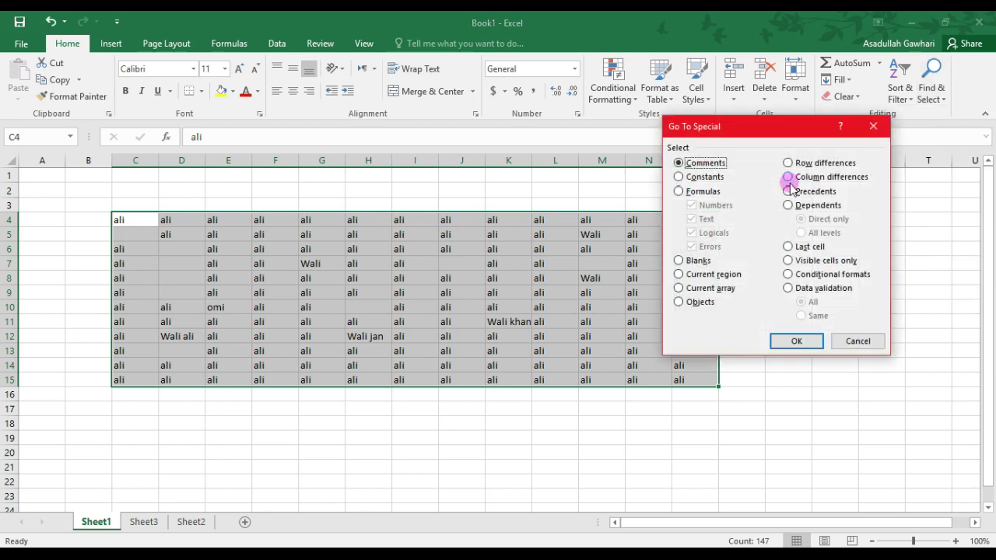
left_click(787, 163)
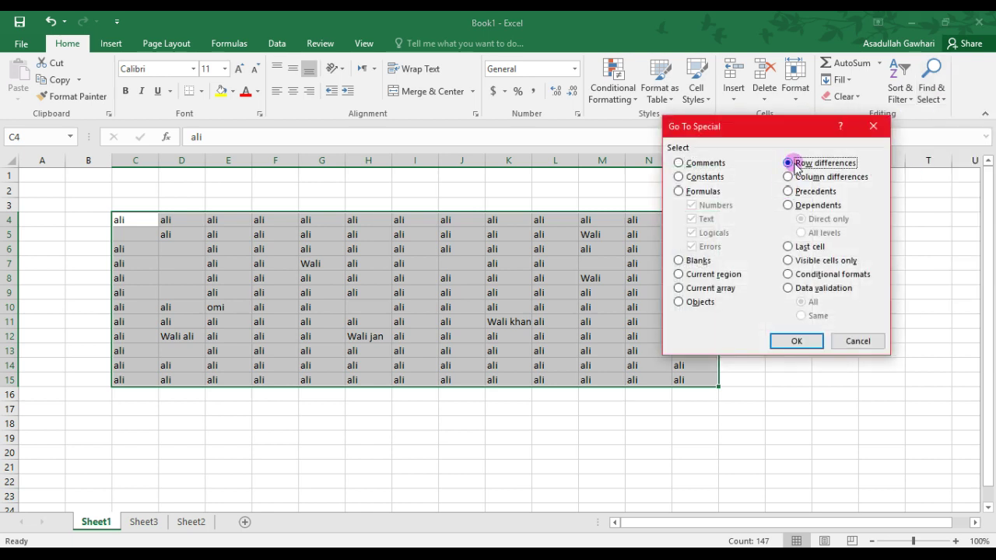
left_click(795, 342)
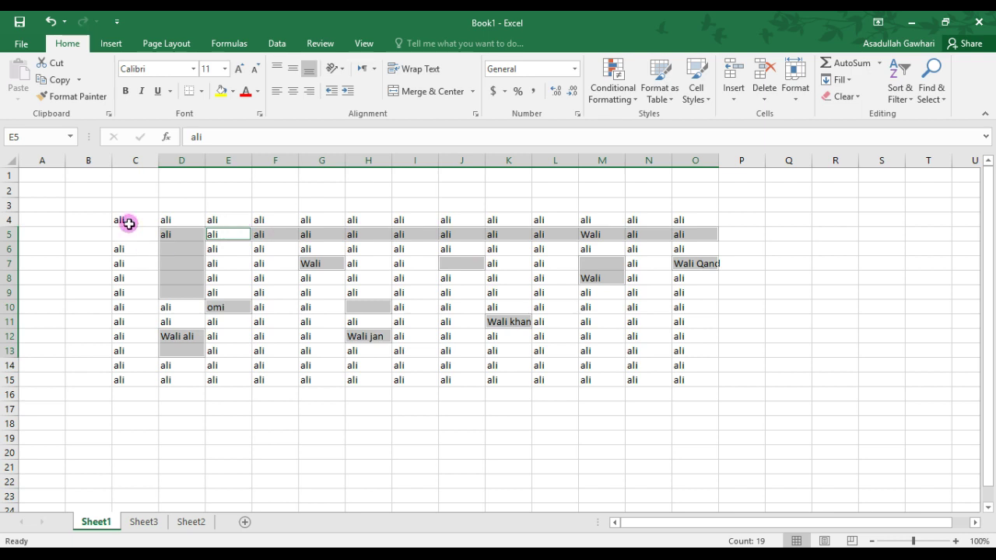
Reselect C4:O15 and select the cells differing within each column via Column differences
mouse_move(128, 223)
left_mouse_down()
mouse_move(710, 388)
mouse_move(710, 379)
left_mouse_up()
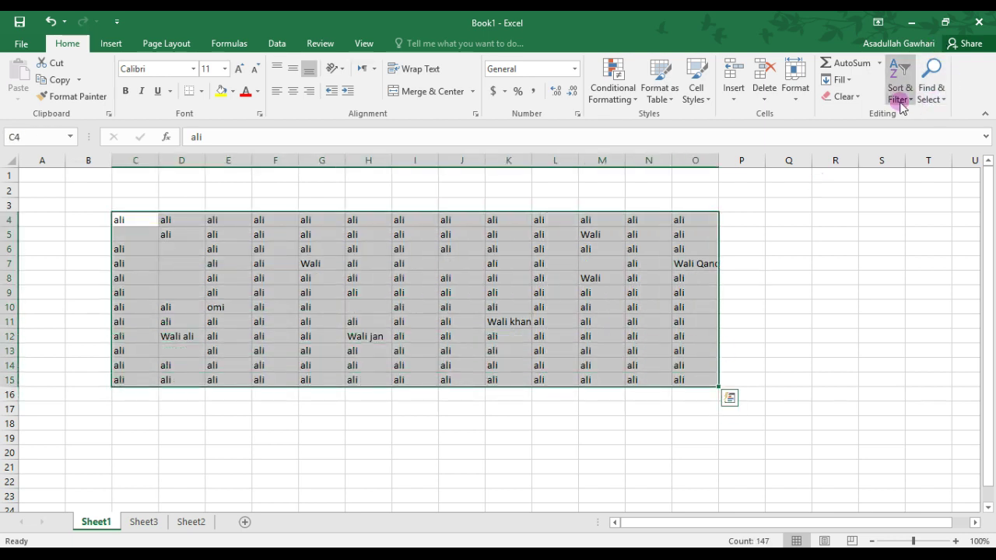
left_click(939, 99)
left_click(933, 164)
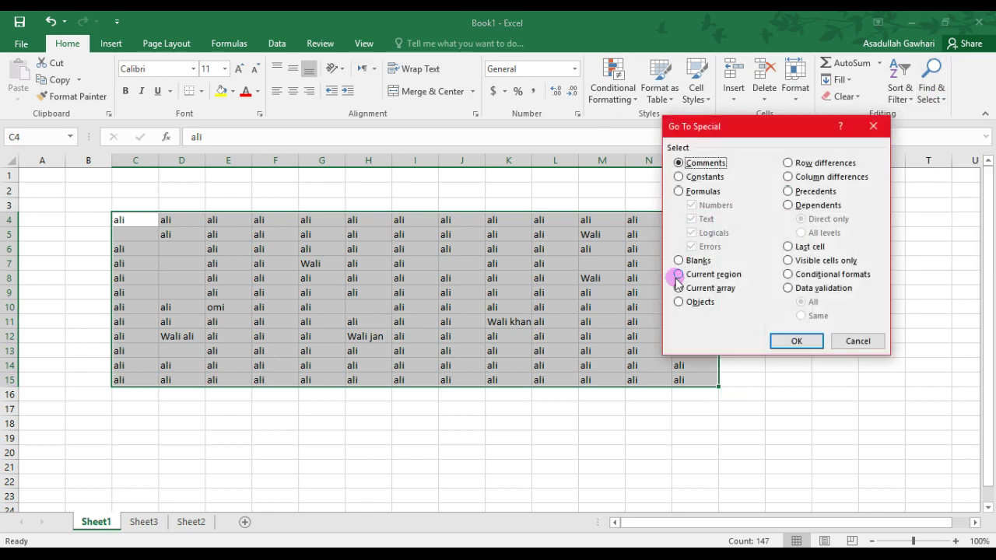
left_click(789, 178)
left_click(795, 340)
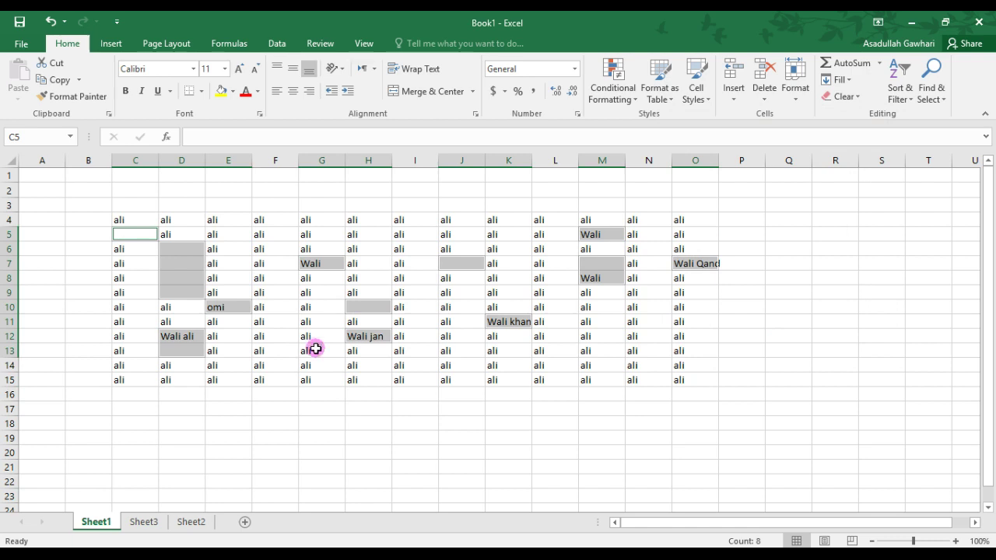
Clear the selection, reopen Go To Special and cancel it, then select cell Q3
left_click(513, 283)
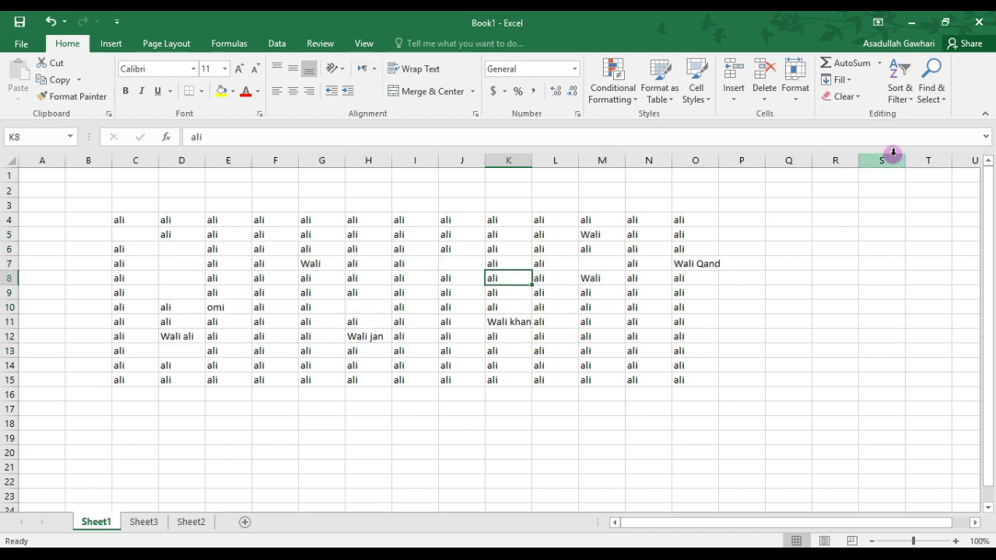
left_click(934, 101)
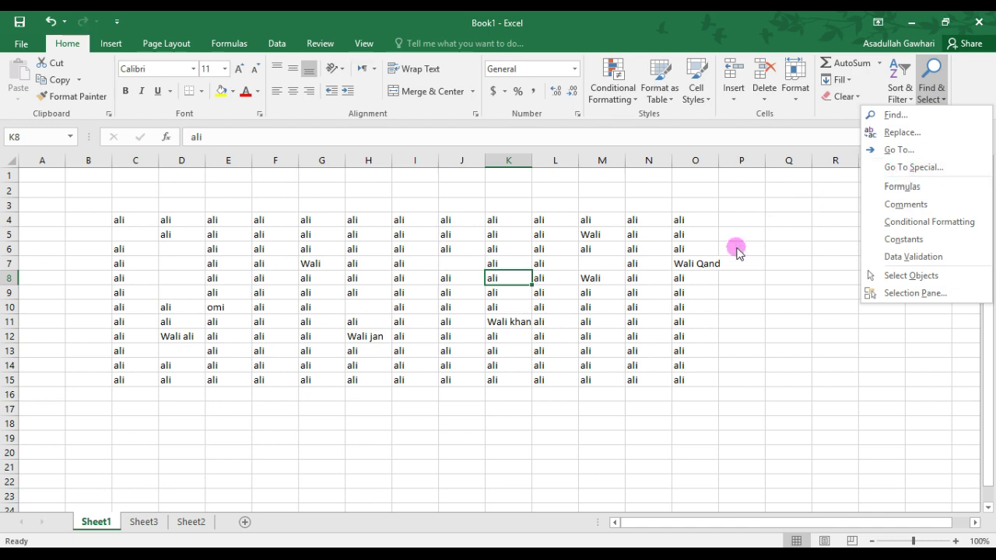
left_click(932, 90)
left_click(910, 168)
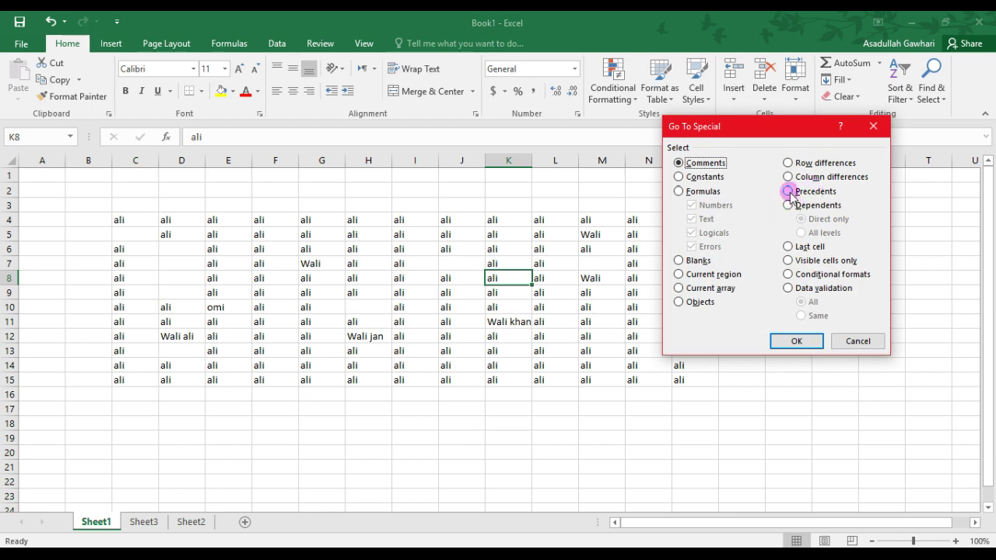
left_click(848, 342)
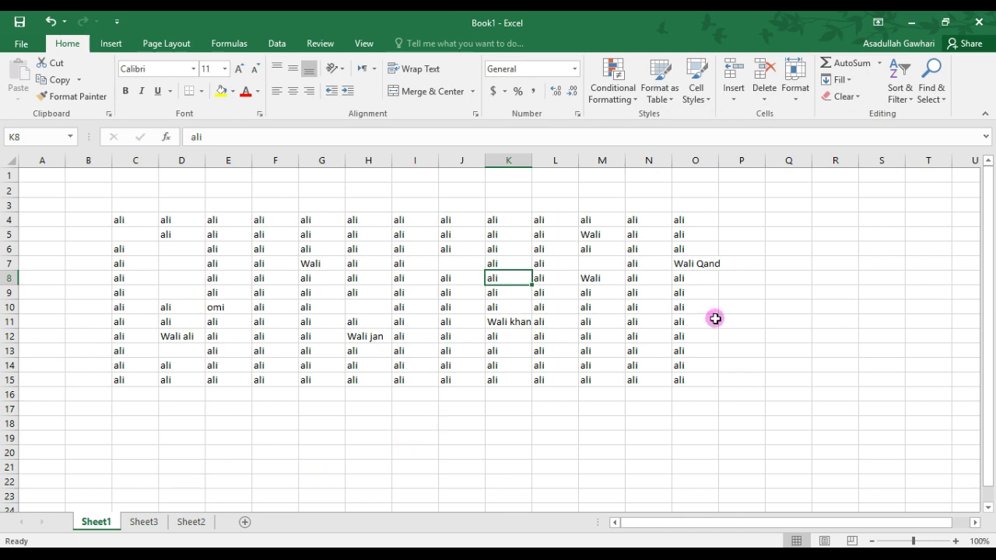
left_click(770, 204)
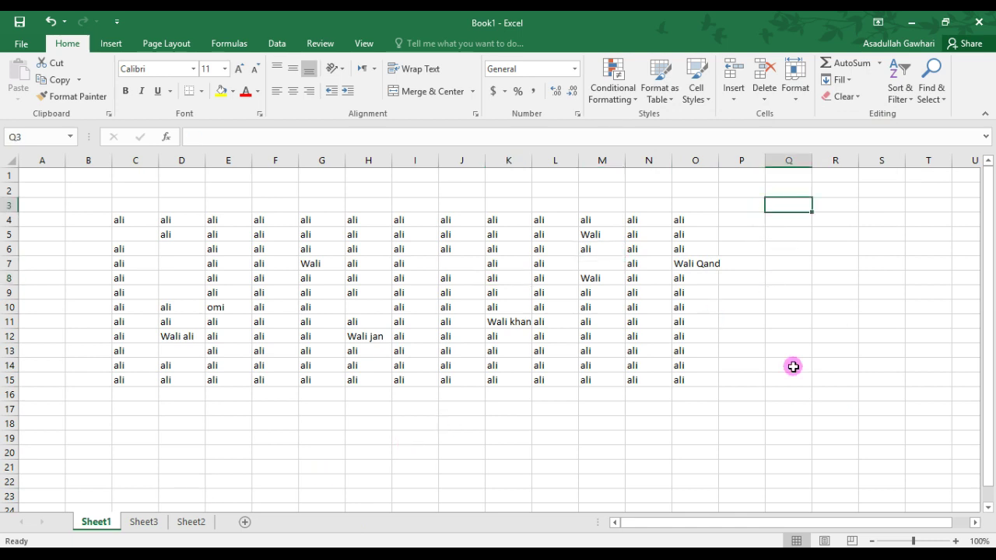
Enter 1000 in Q3, 2000 in S3, 3000 in R6 and 4000 in R9
type("100")
key("Tab")
key("Tab")
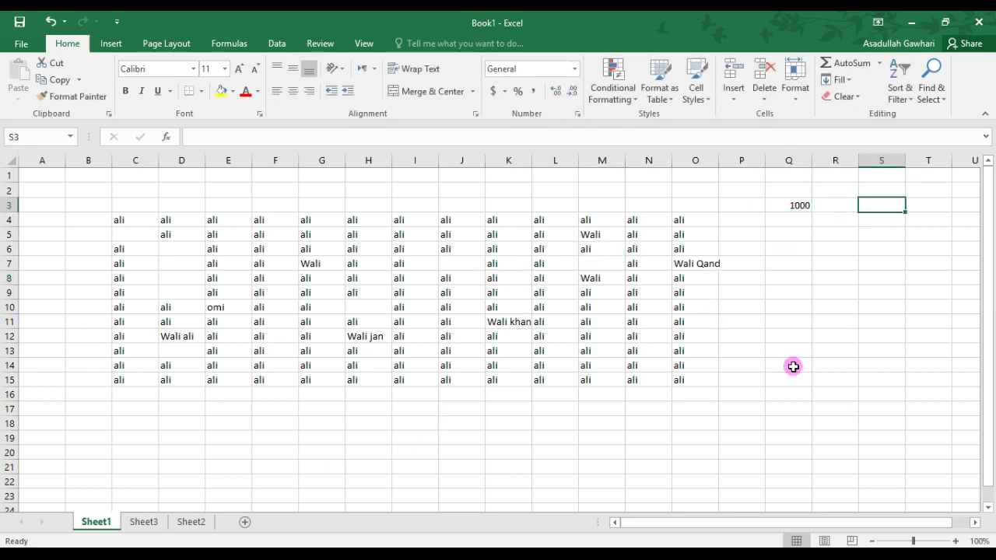
type("20000")
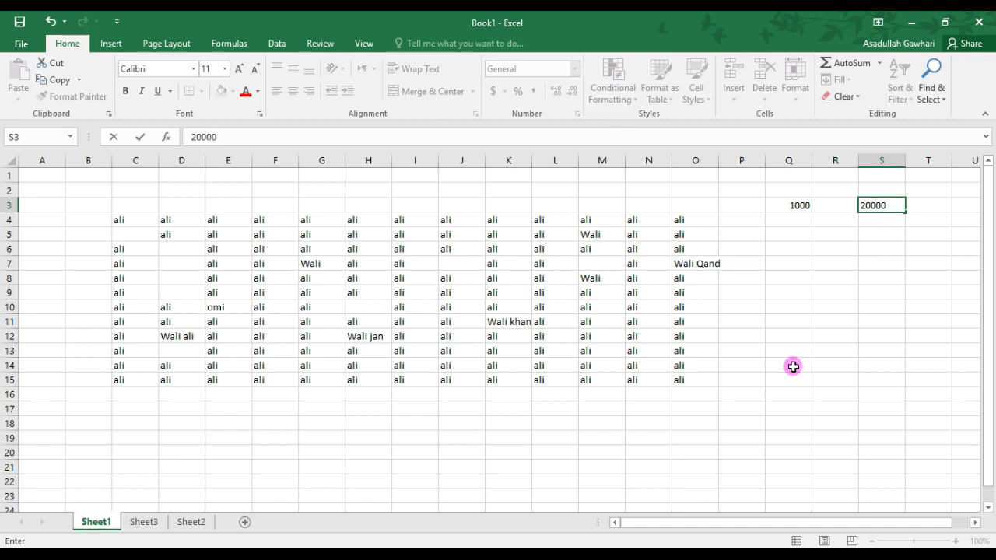
key("Down")
key("Down")
key("Down")
key("Left")
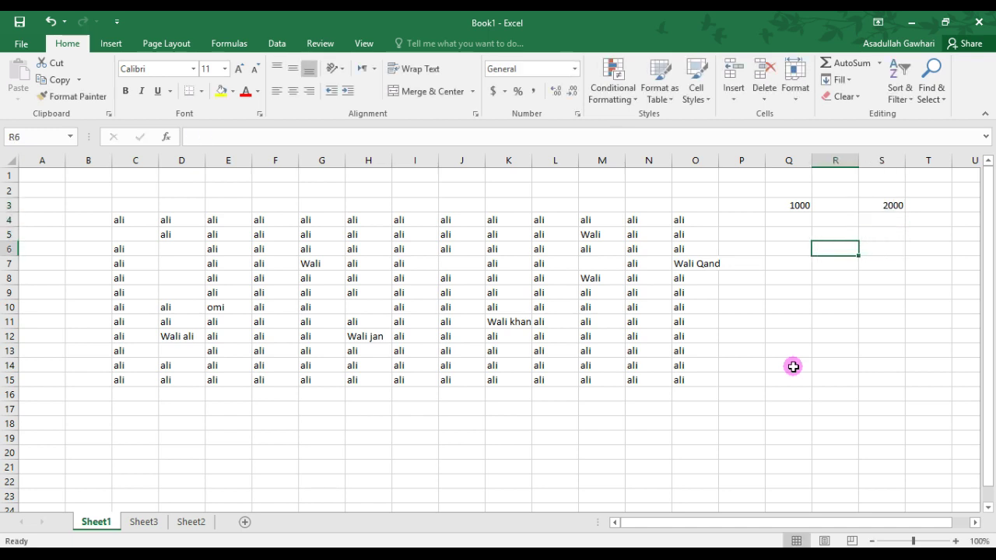
type("3000")
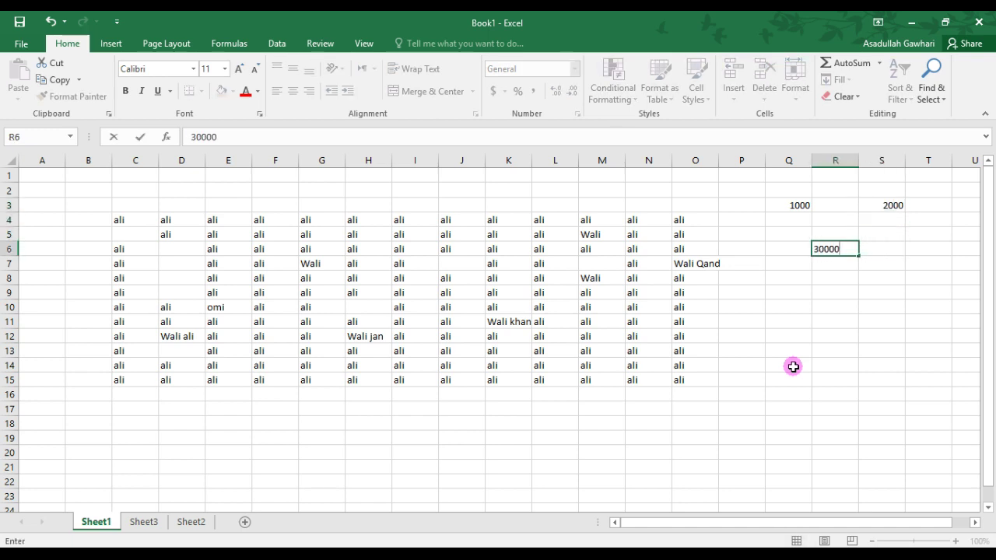
key("Return")
key("Down")
key("Down")
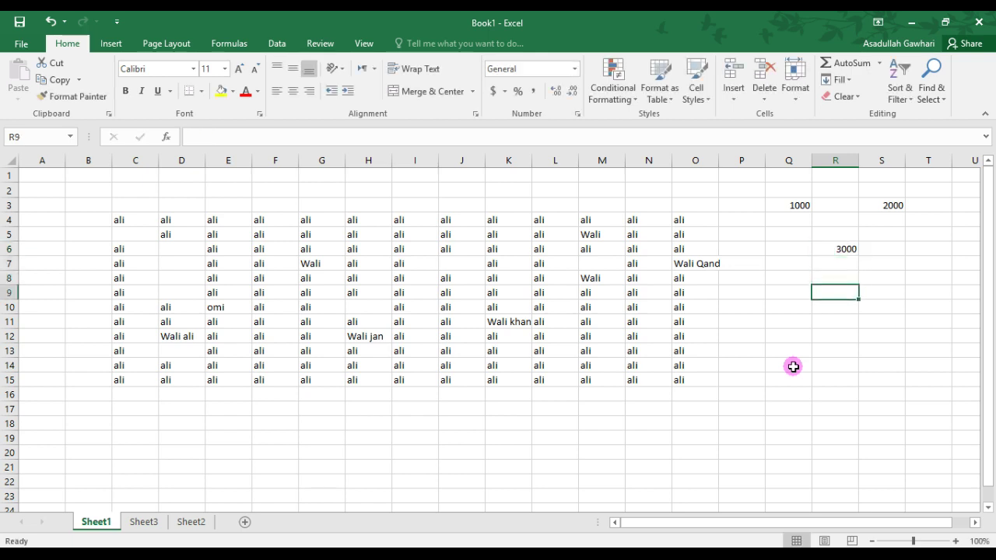
type("4000")
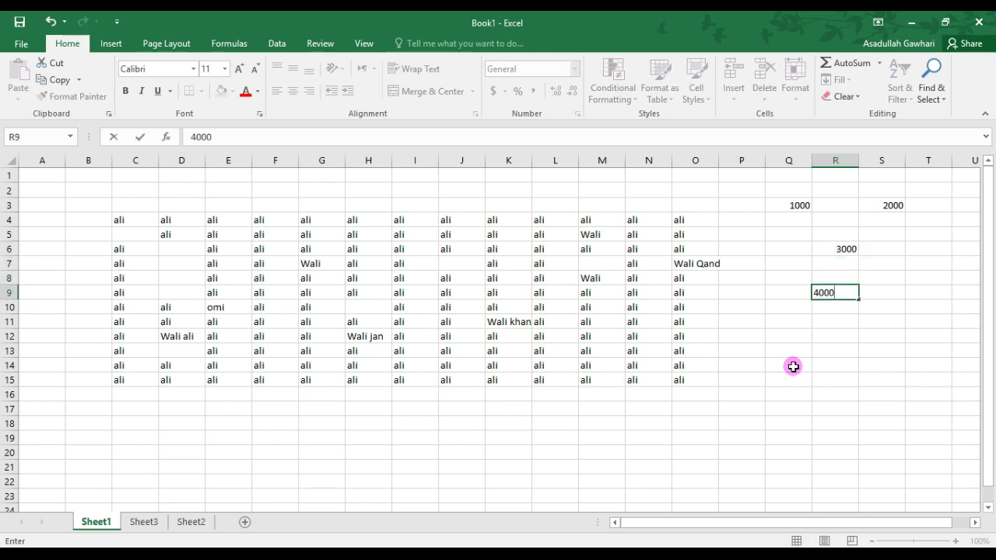
key("Return")
key("Down")
key("Down")
Enter =SUM(Q3:S9) in R12 to total the numbers as 10000
type("=s")
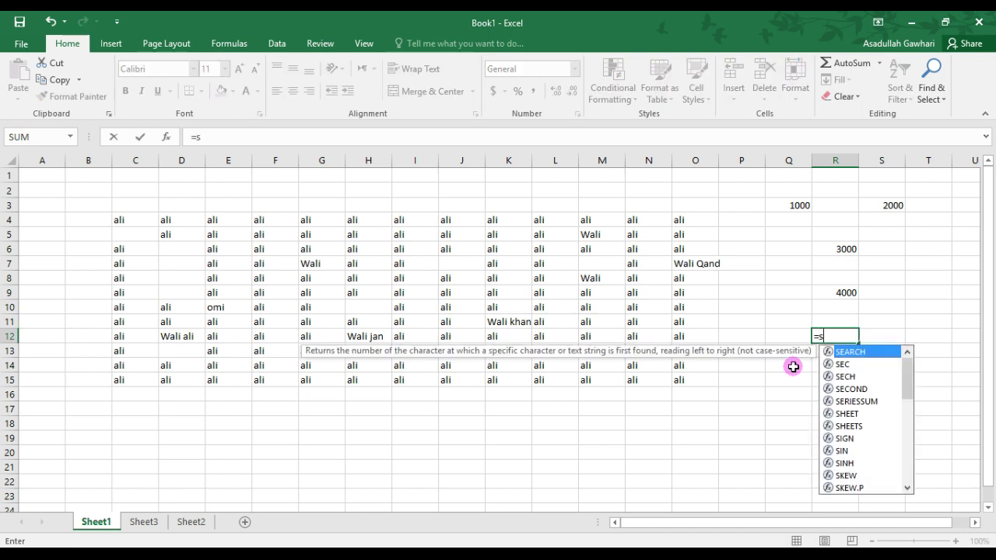
type("u")
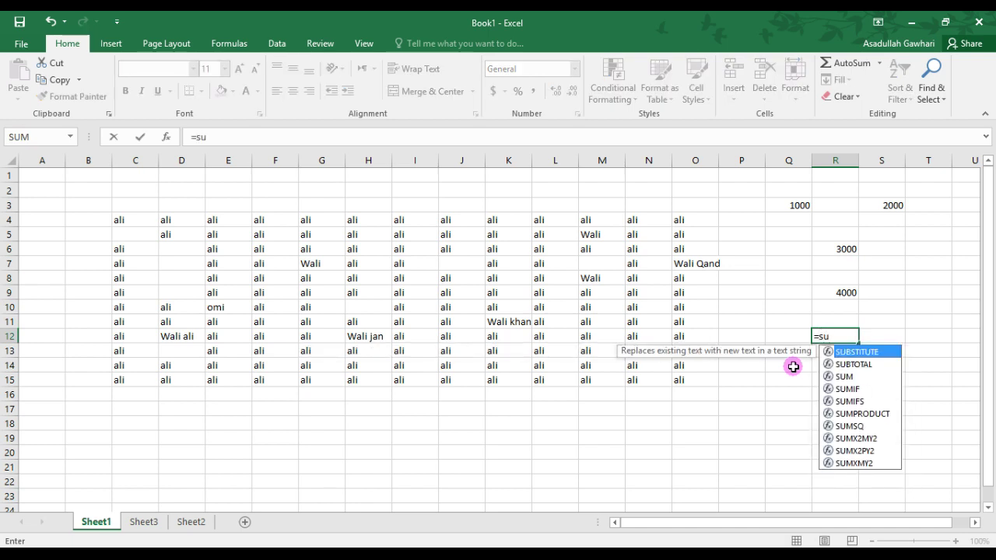
type(",")
key("BackSpace")
type("m(")
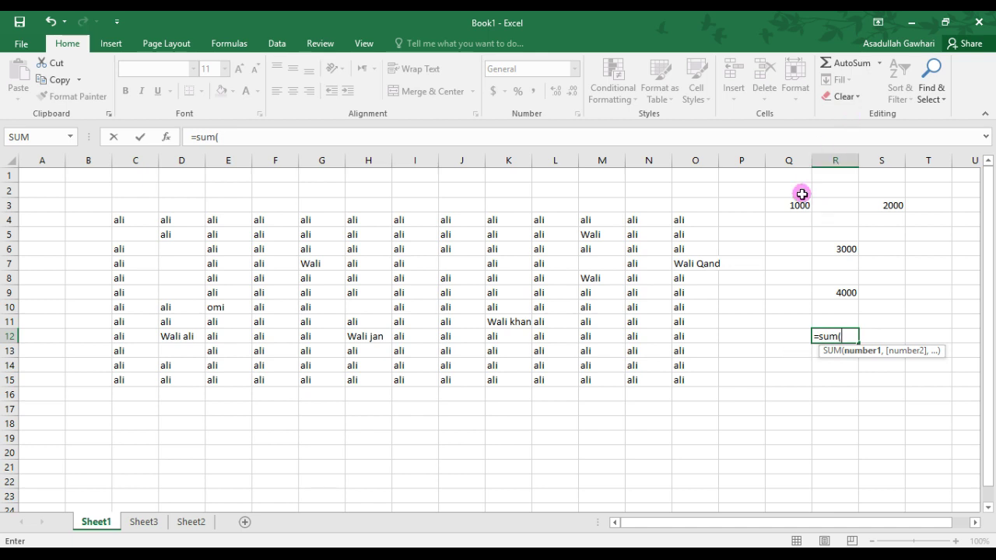
left_click_drag(800, 201, 878, 287)
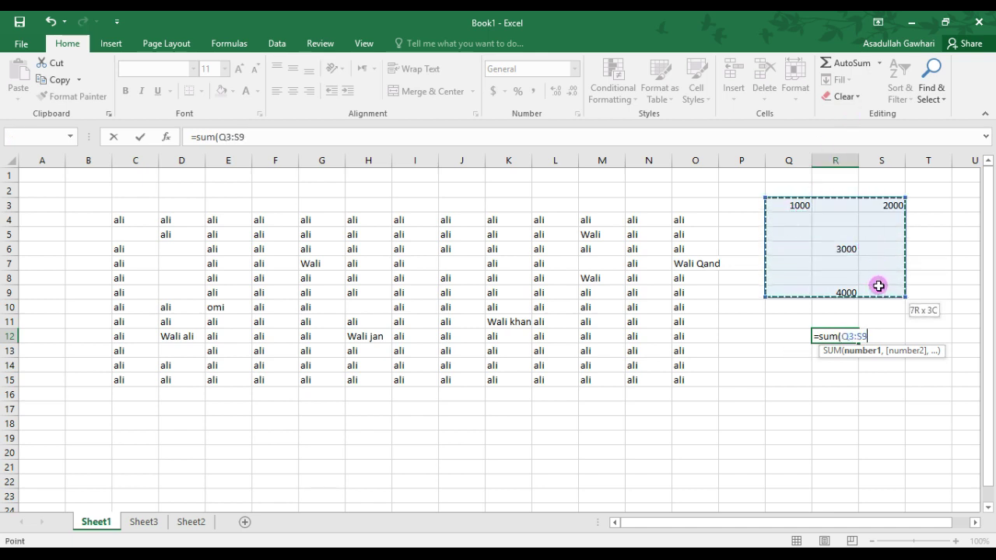
key("Return")
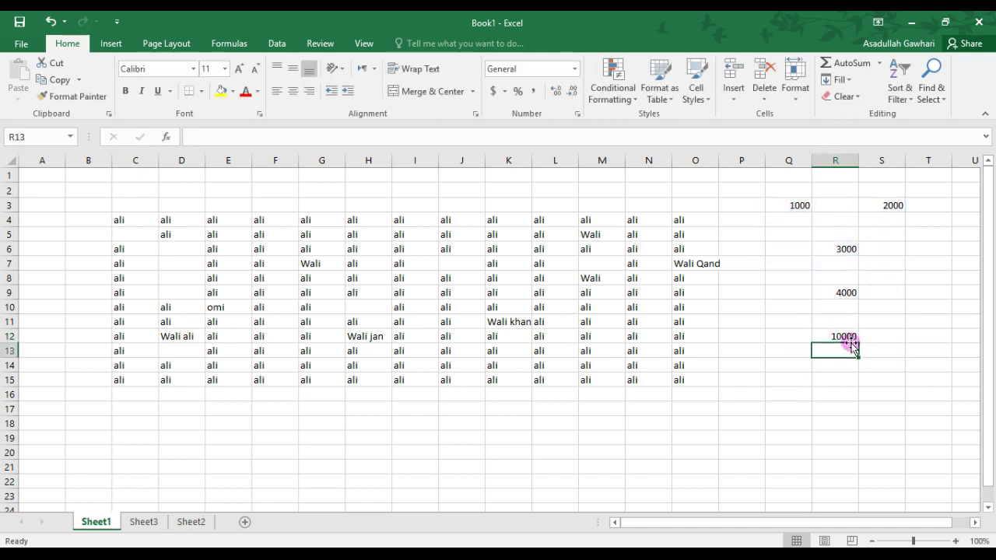
left_click(844, 336)
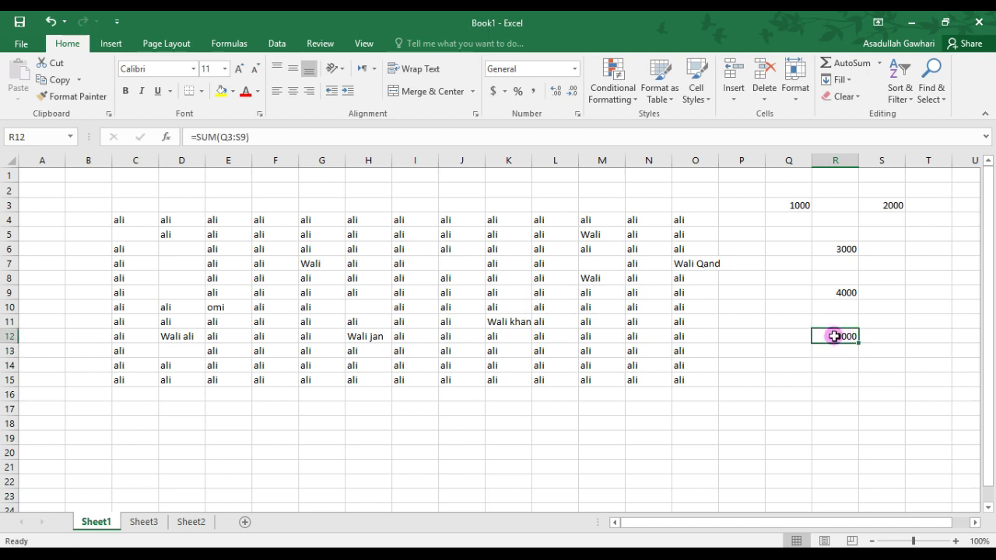
Enter 20000 in P3 and 3000 in U6, then return to the R12 formula
left_click(743, 208)
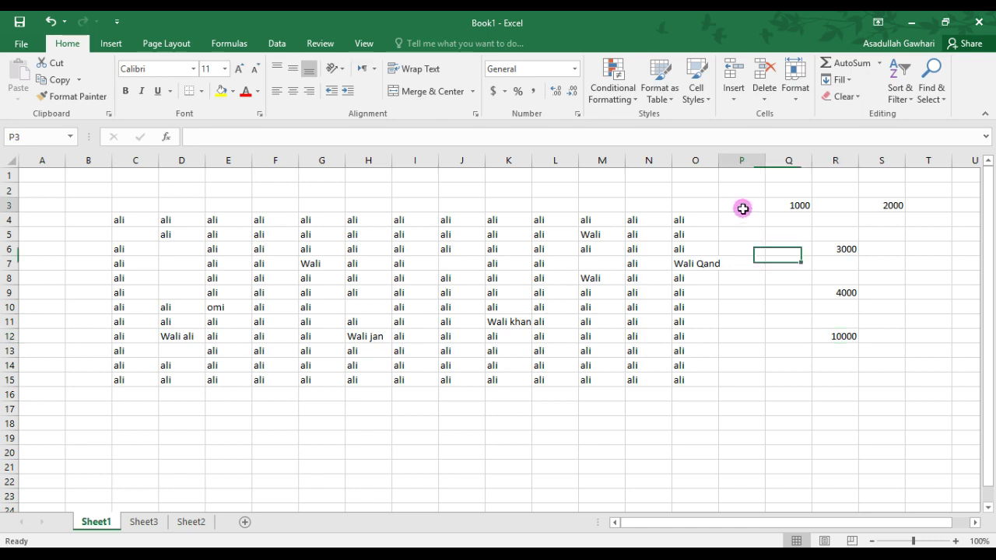
type("20000")
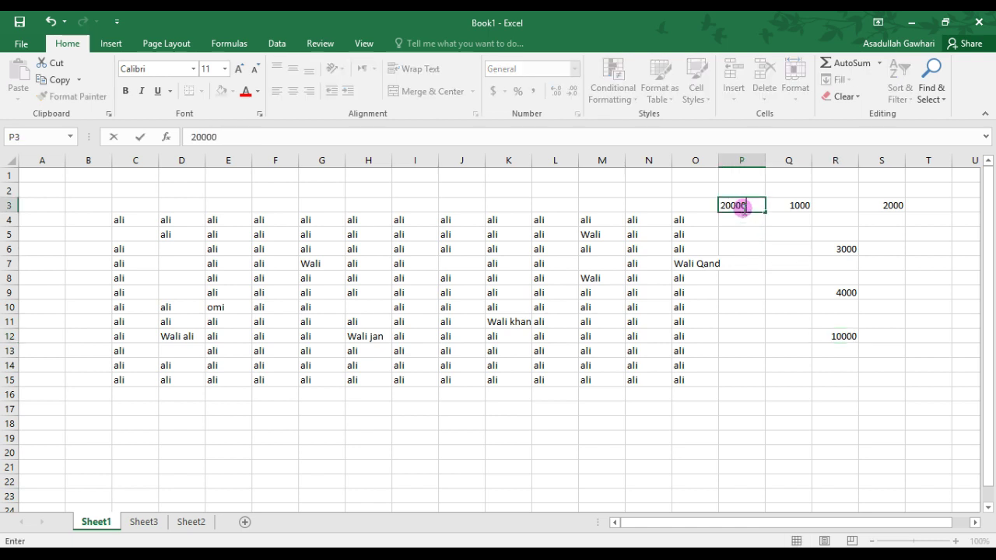
key("Return")
key("Down")
key("Down")
key("Right")
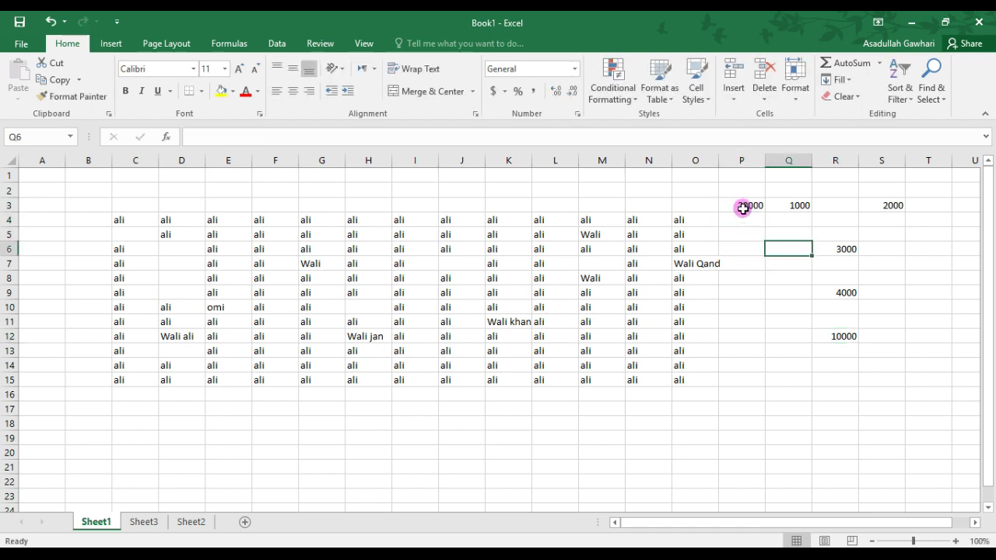
key("Right")
key("Right")
key("Right")
key("Right")
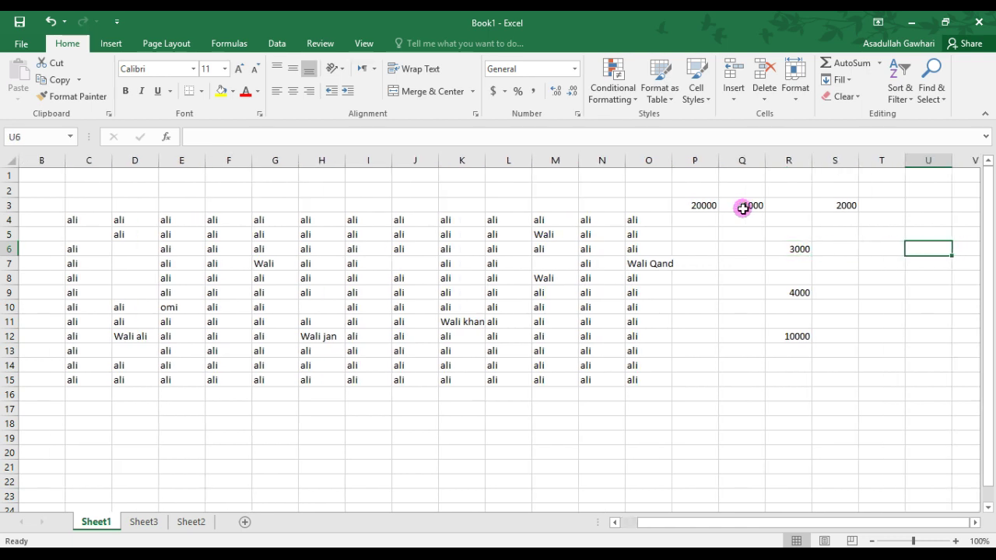
type("3000")
key("Return")
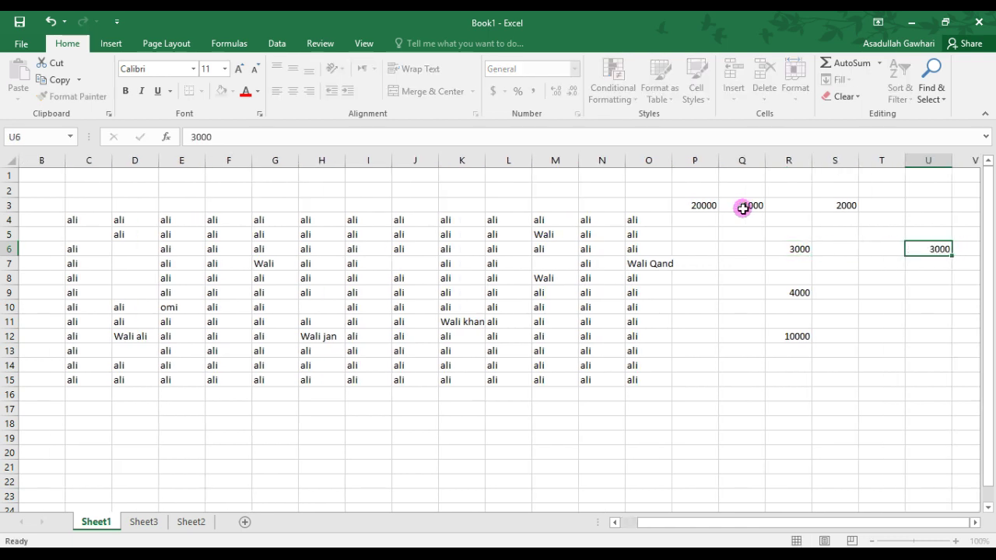
left_click(782, 336)
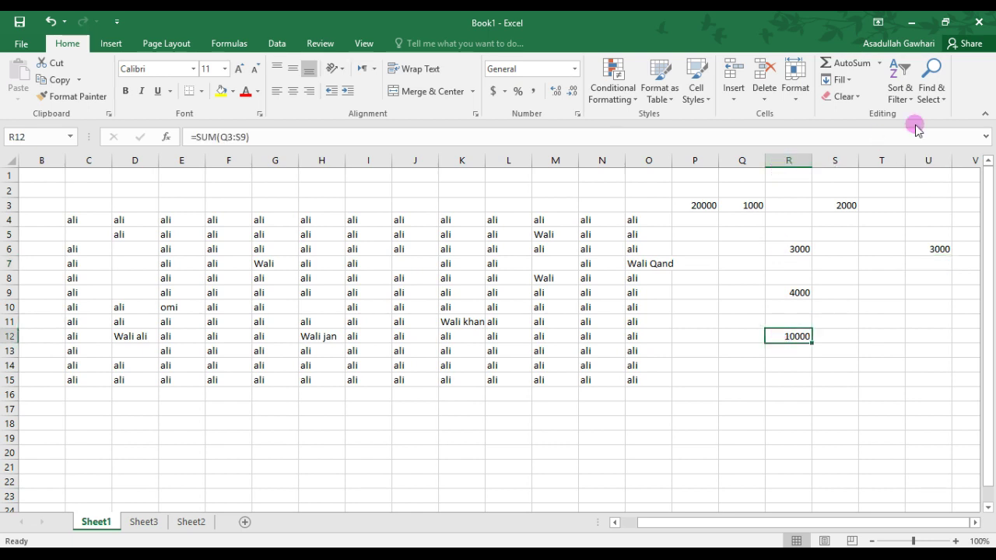
Select the precedent cells of the SUM formula in R12 with Go To Special > Precedents
left_click(930, 100)
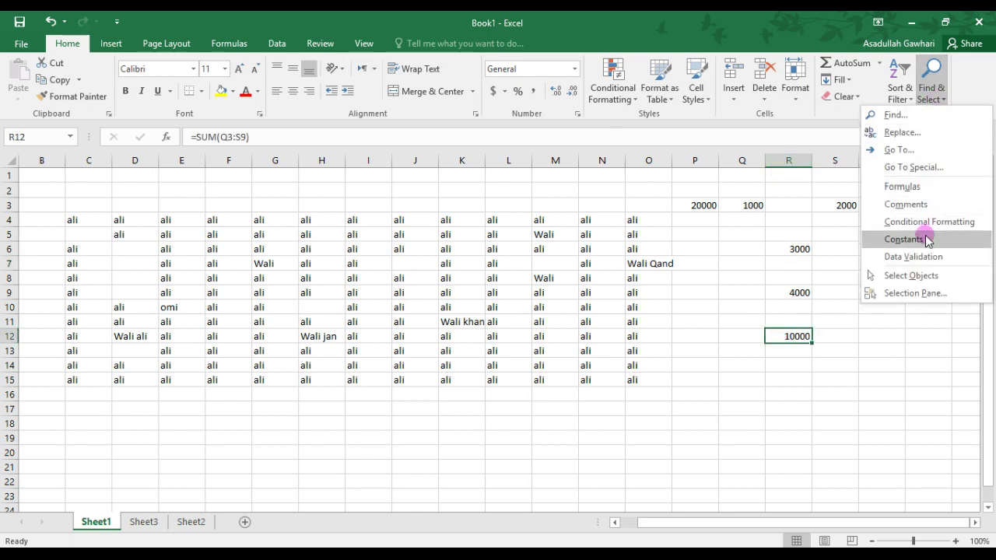
left_click(915, 166)
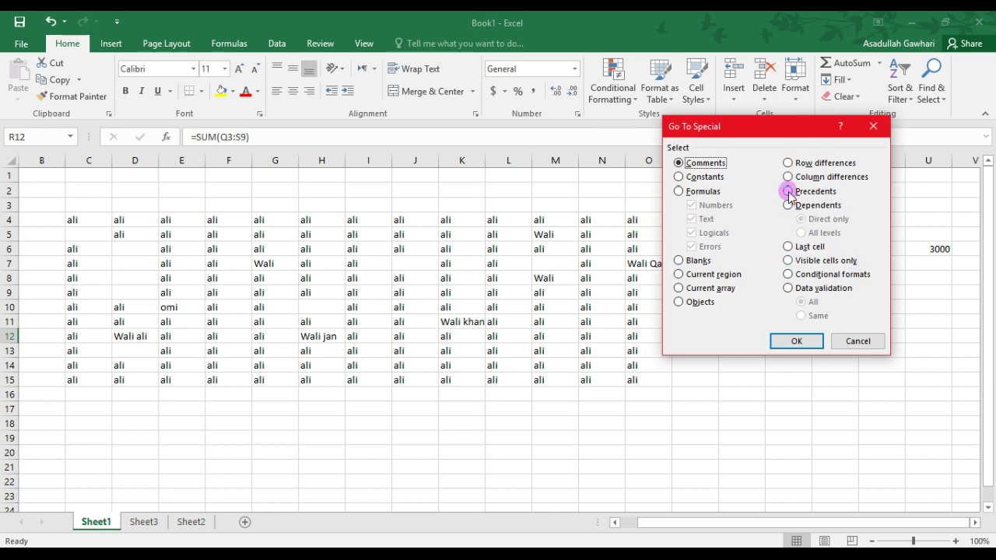
left_click(788, 192)
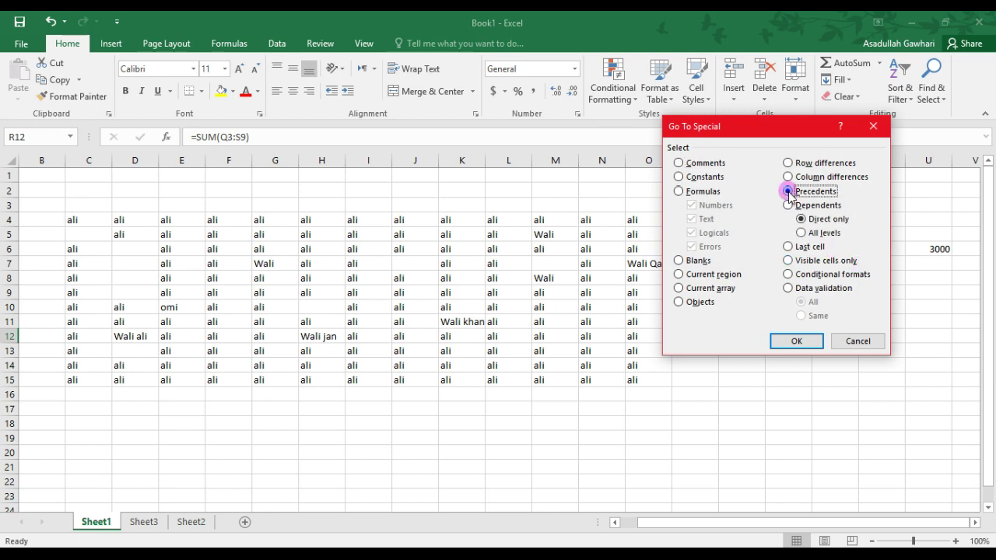
left_click(794, 341)
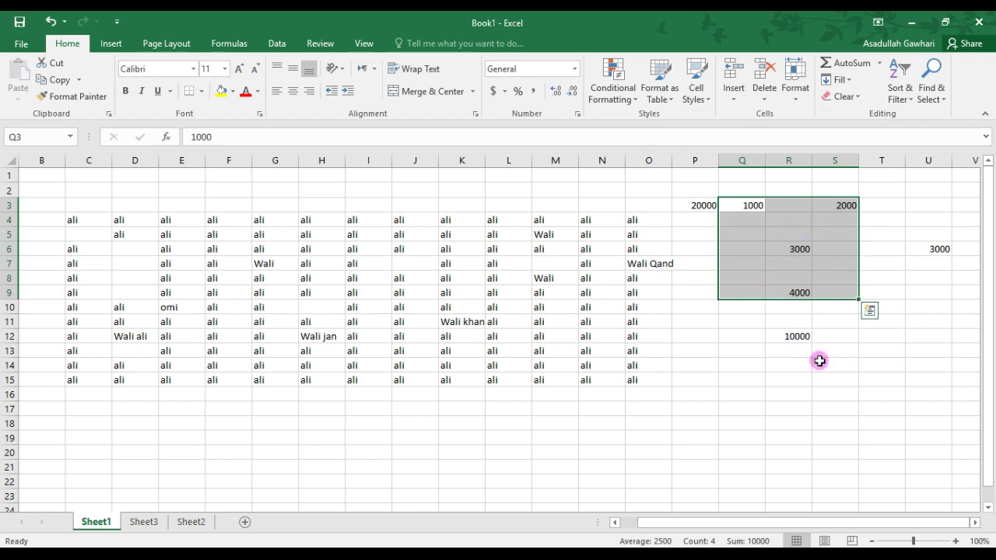
Select Q3:S9 and find its dependents at all levels, landing on R12's total
left_click(879, 409)
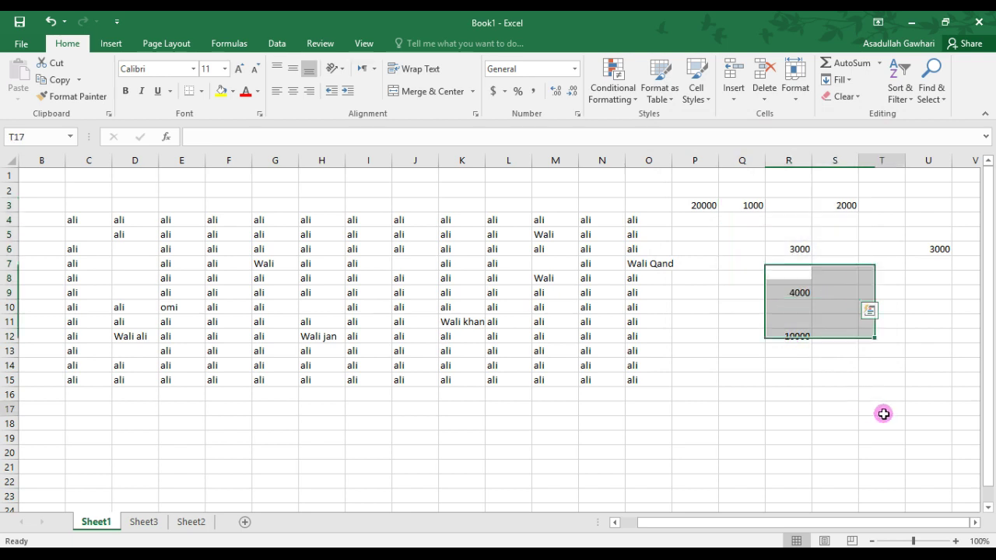
left_click(753, 205)
left_click_drag(753, 206, 841, 295)
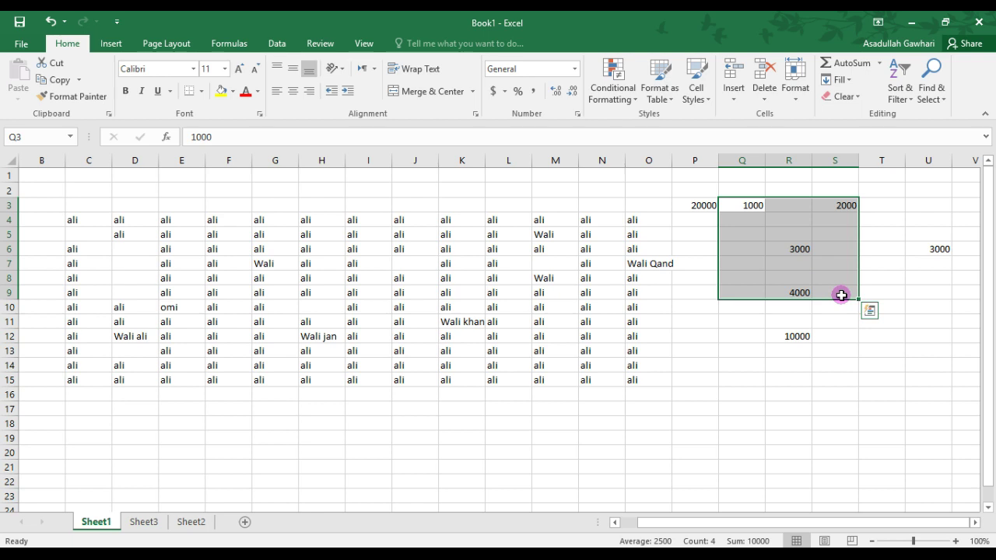
left_click(930, 92)
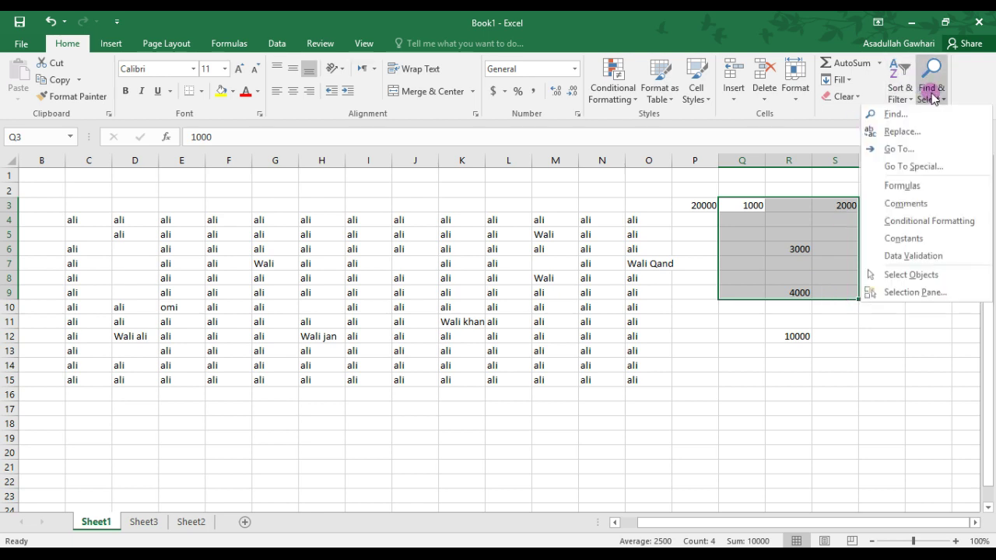
left_click(930, 173)
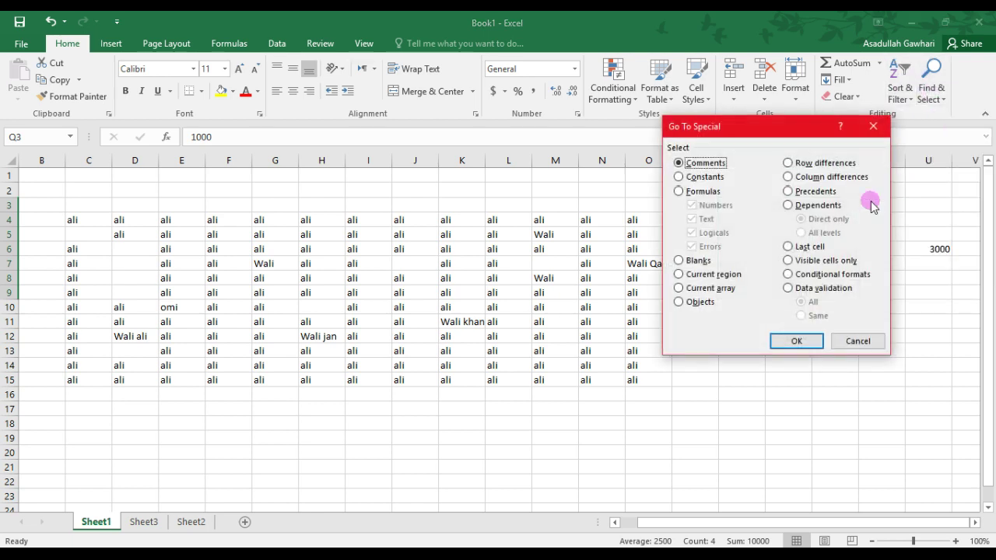
left_click(788, 205)
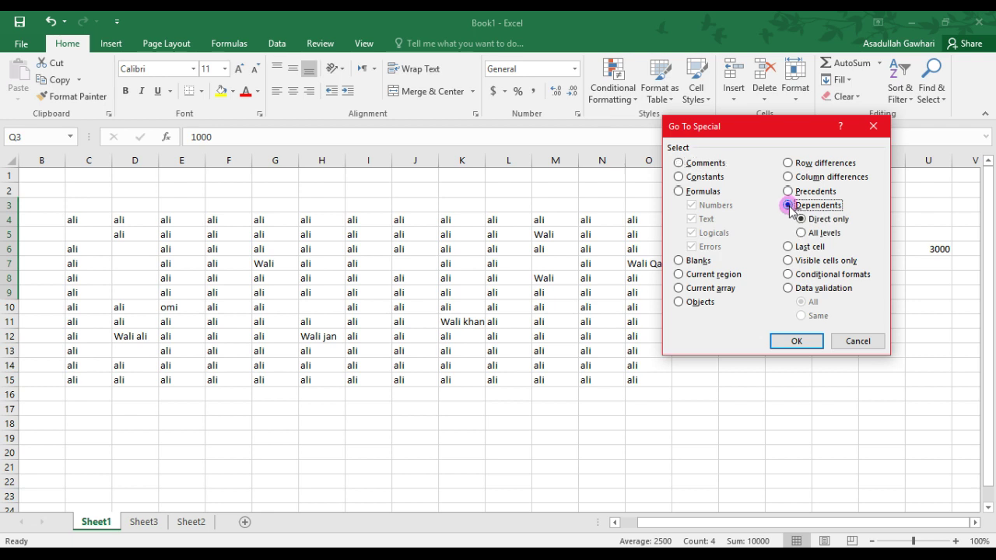
left_click(802, 232)
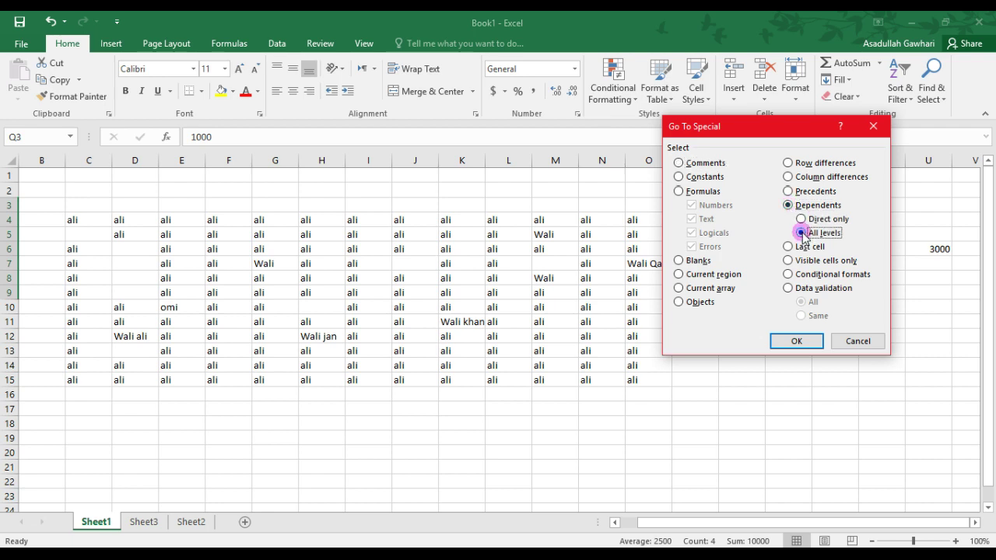
left_click(790, 342)
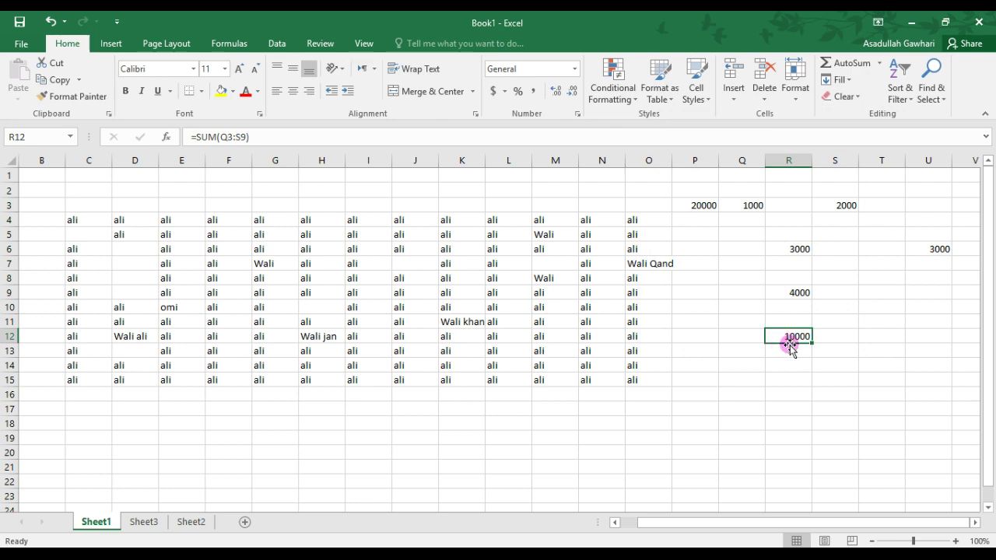
left_click(805, 362)
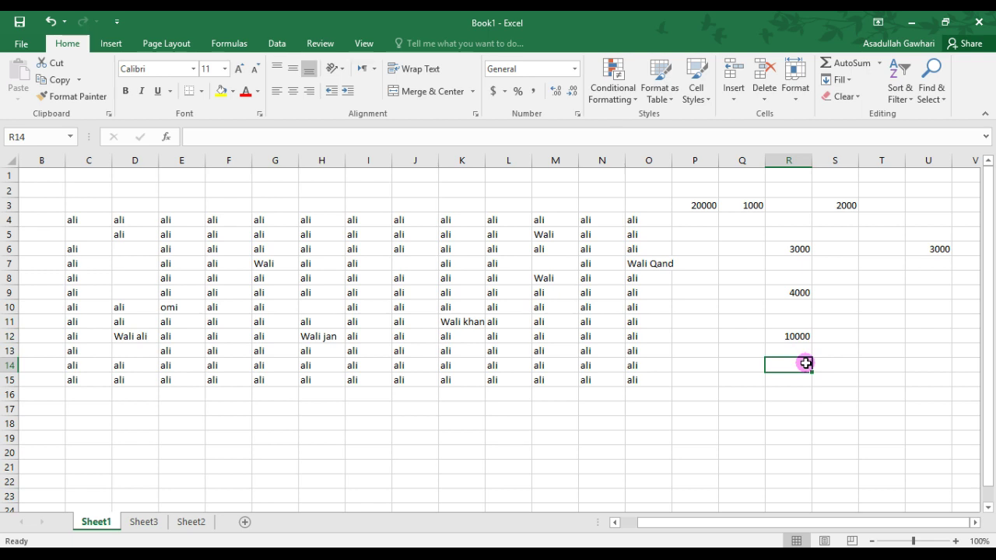
left_click_drag(749, 204, 833, 292)
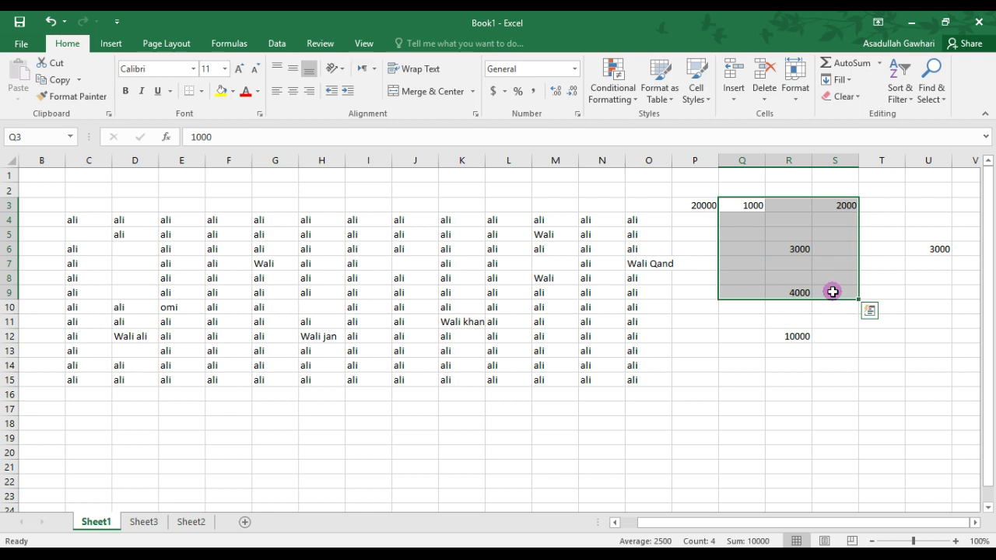
left_click(896, 379)
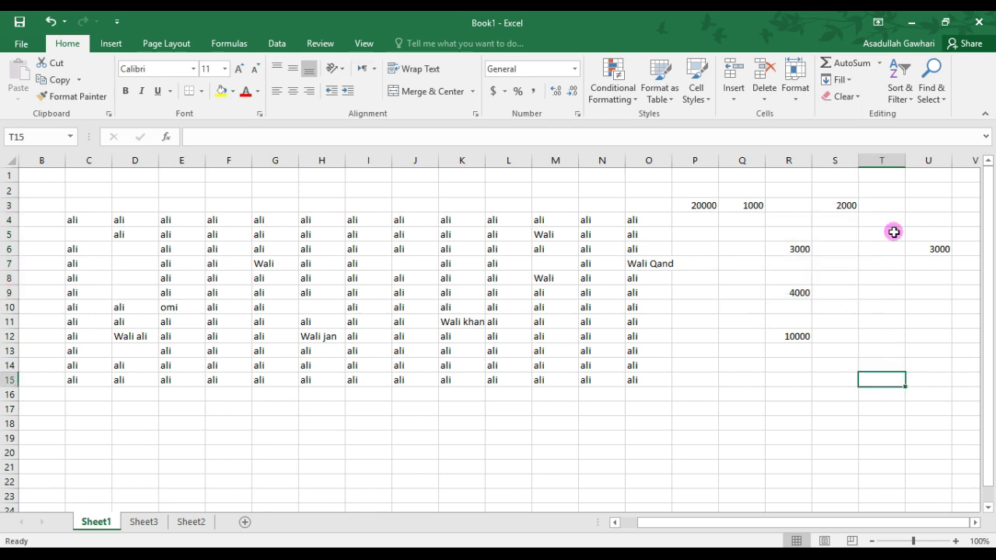
Jump to the sheet's last used cell, U15, with Go To Special > Last cell
left_click(936, 97)
left_click(937, 167)
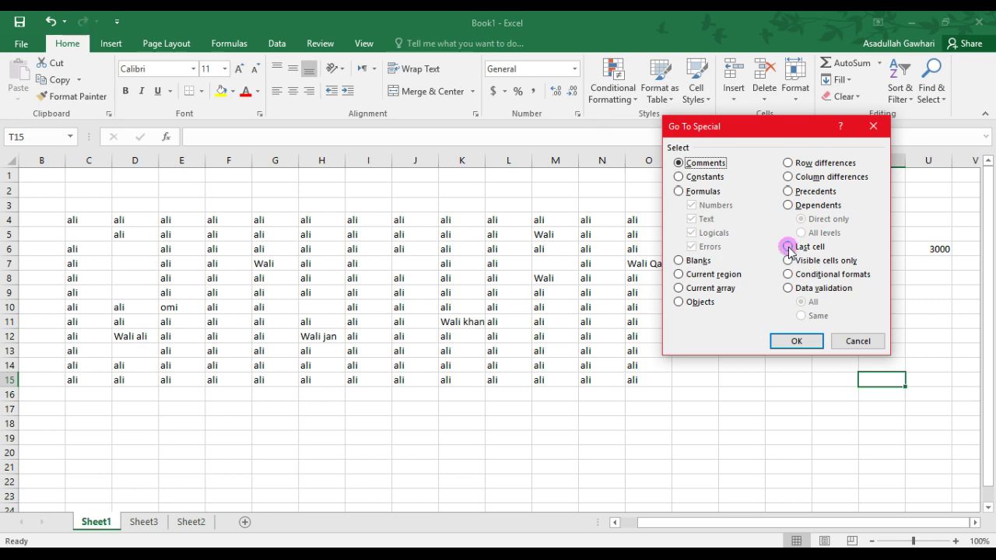
left_click(788, 249)
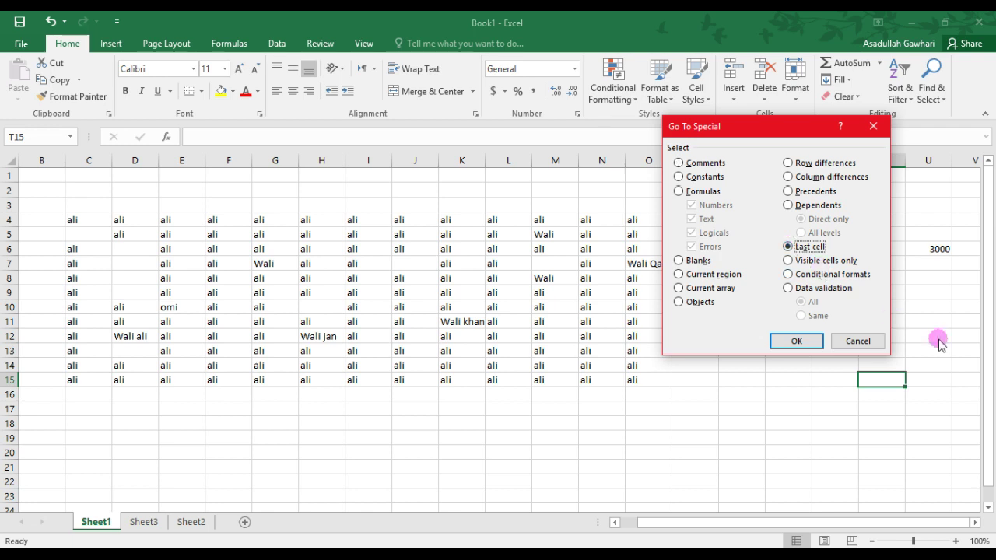
left_click(813, 344)
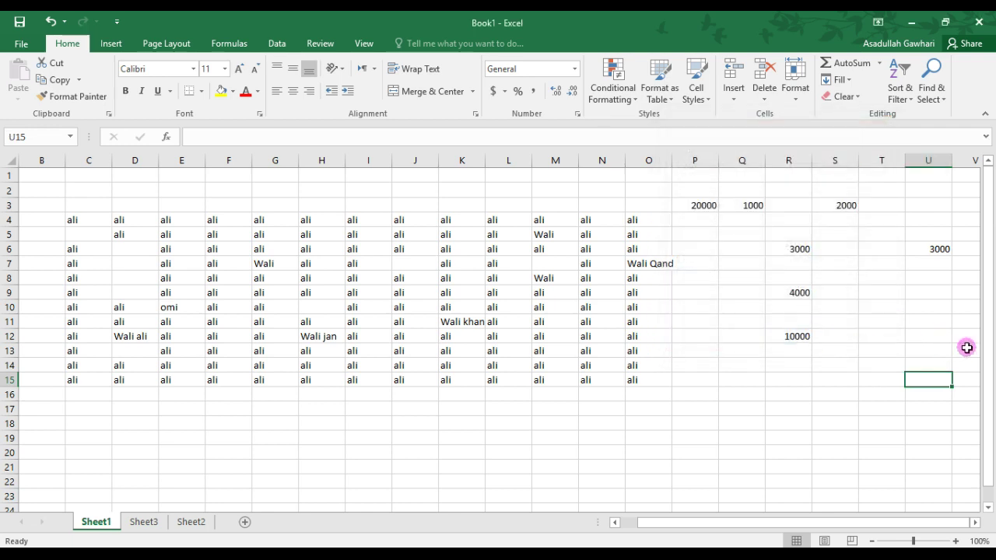
Select column U and row 15, then reopen Go To Special and close it unchanged
left_click(928, 158)
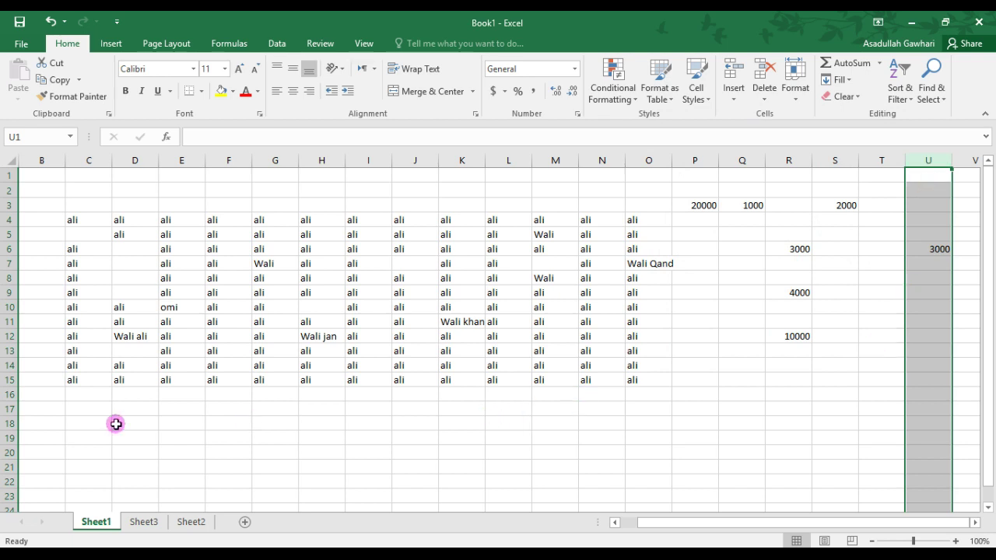
left_click(3, 379, "ctrl")
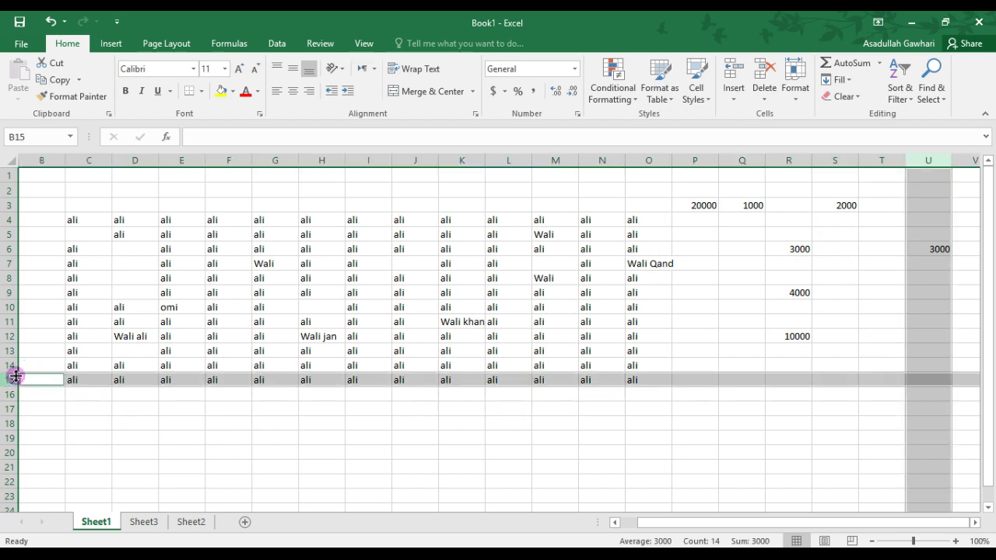
left_click(924, 378)
left_click(835, 364)
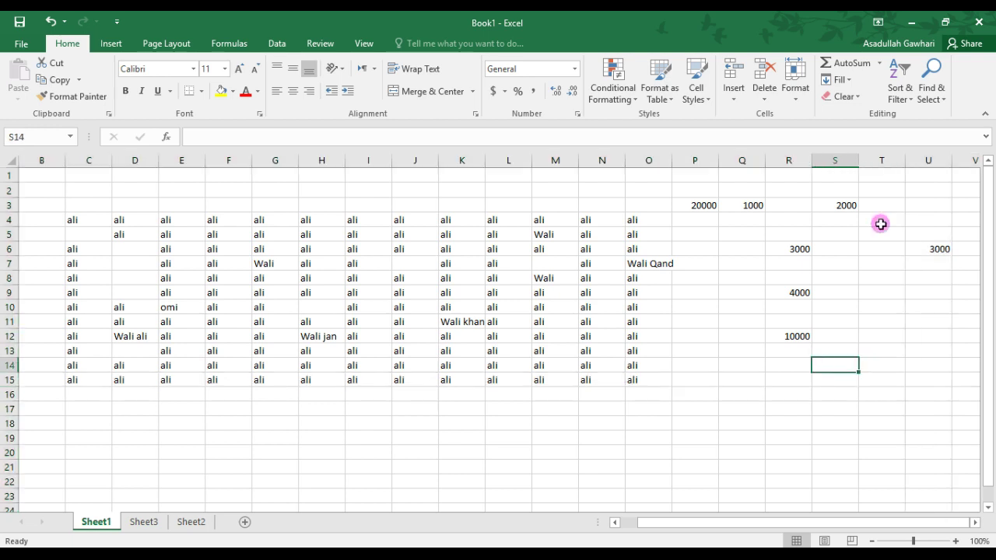
left_click(937, 97)
left_click(923, 165)
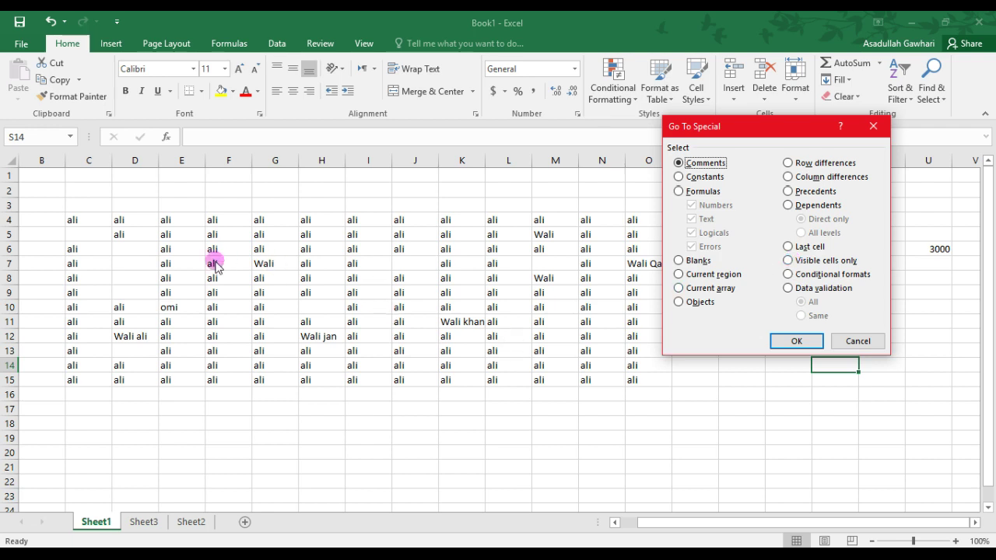
left_click(873, 342)
Hide rows 8 through 11 via Format > Hide & Unhide > Hide Rows
left_click_drag(317, 278, 316, 322)
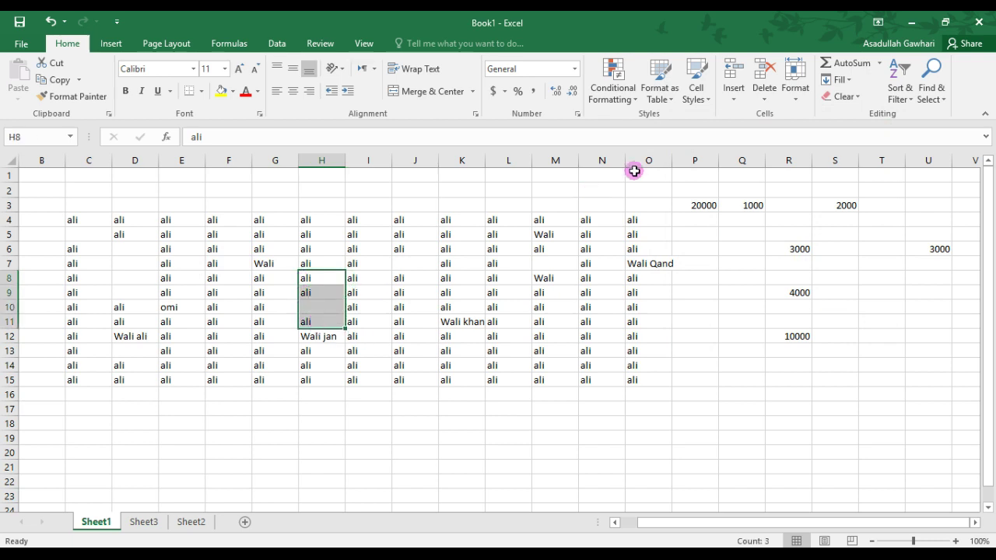
left_click(795, 85)
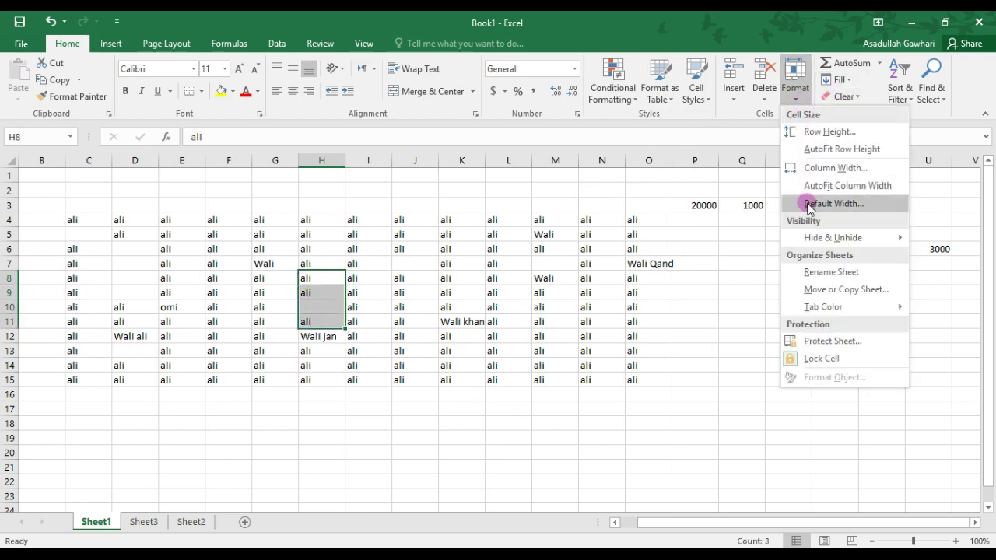
mouse_move(814, 244)
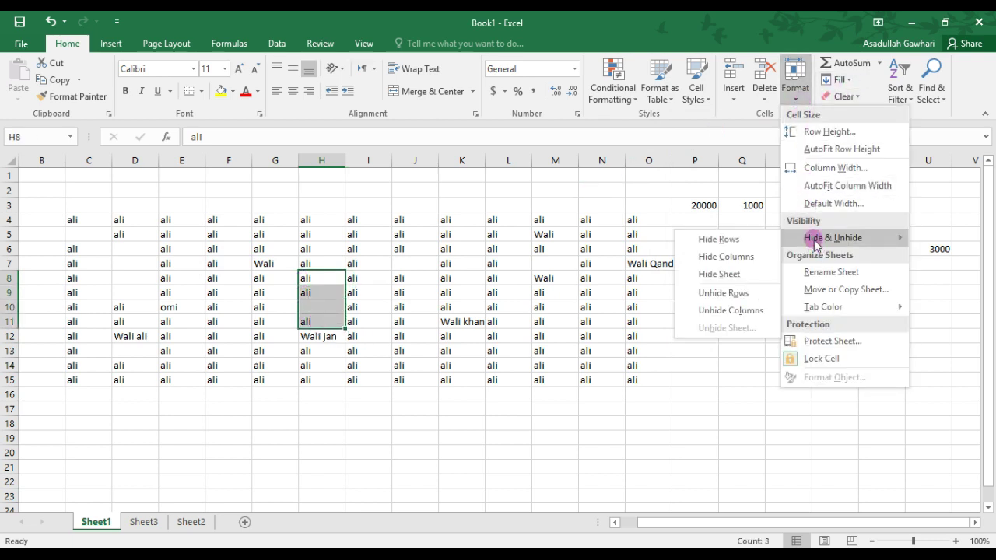
left_click(700, 239)
left_click(360, 305)
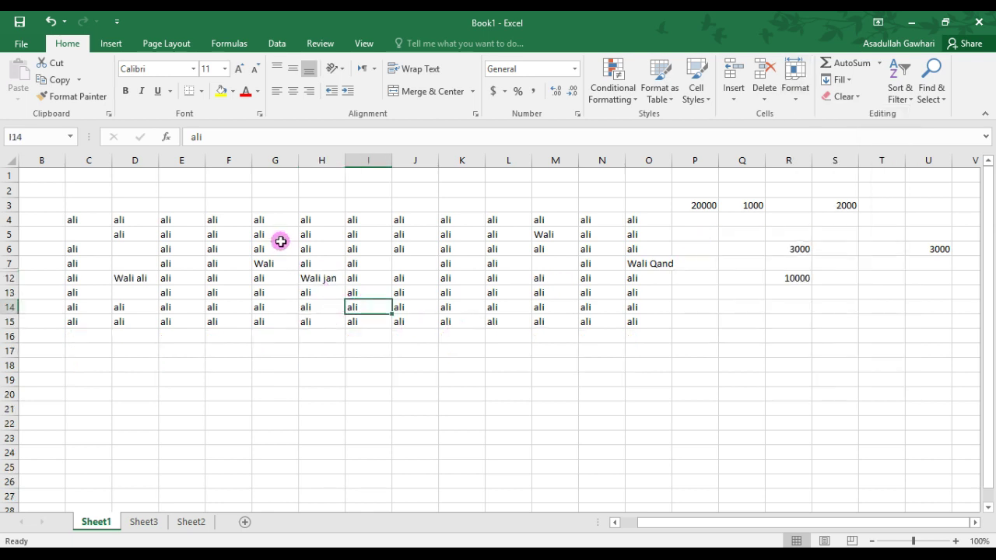
Select the range E5:L15 spanning the hidden rows
left_click_drag(280, 242, 361, 314)
left_click_drag(443, 234, 473, 323)
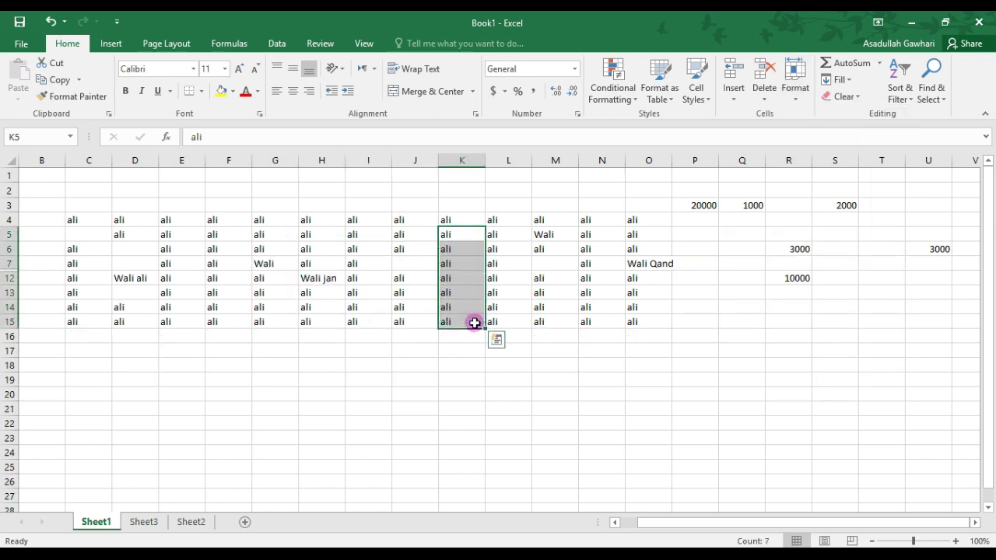
left_click_drag(201, 236, 505, 319)
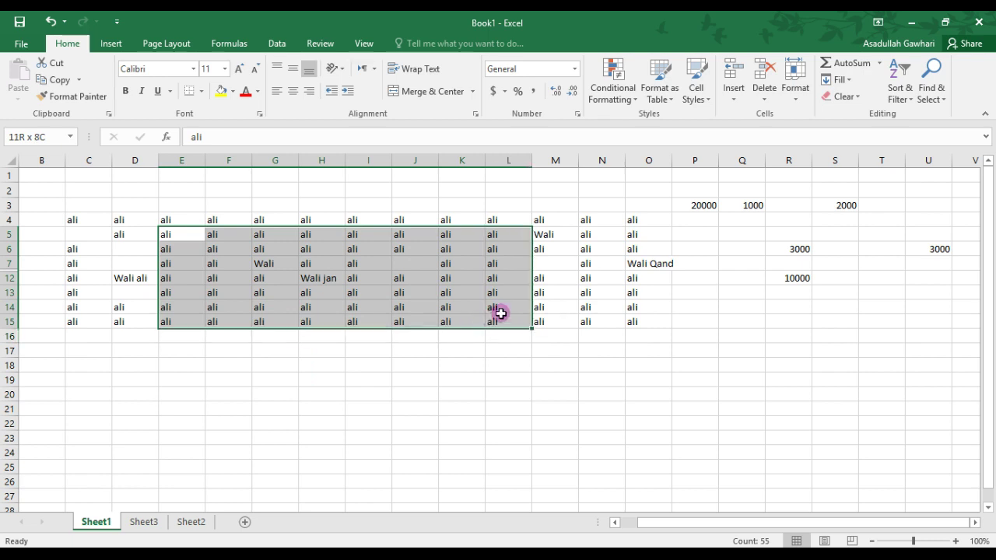
left_click(925, 97)
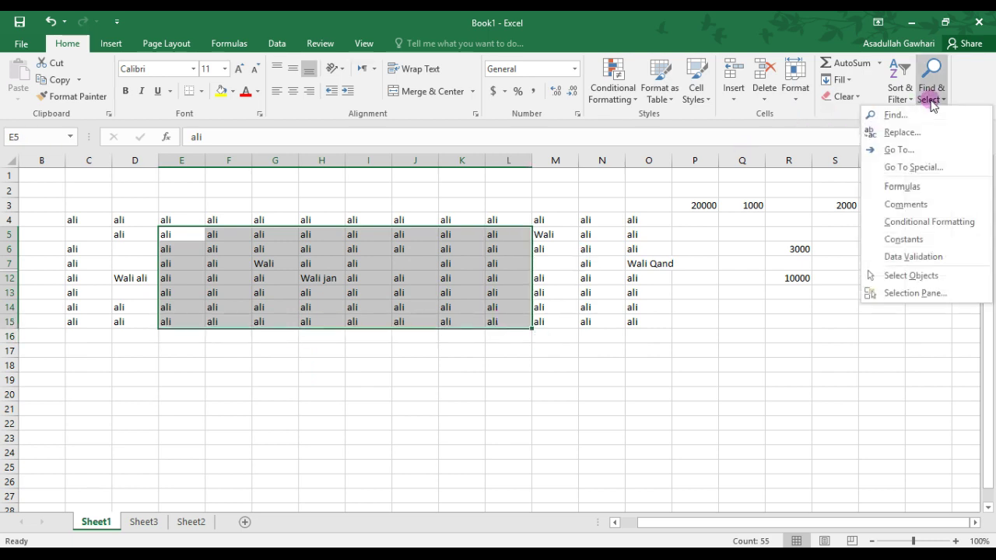
Select only the visible cells of E5:L15 with Go To Special > Visible cells only
left_click(911, 168)
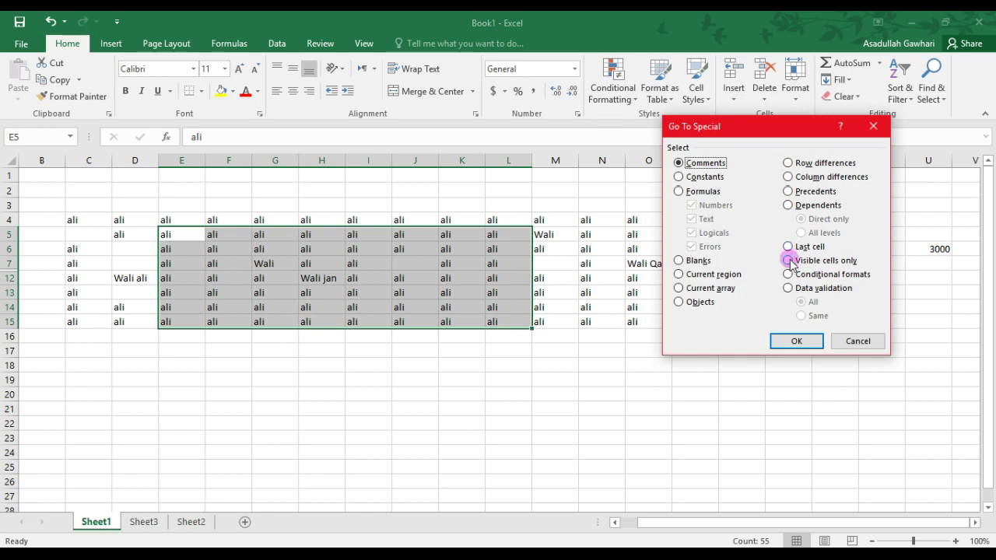
left_click(789, 261)
left_click(796, 341)
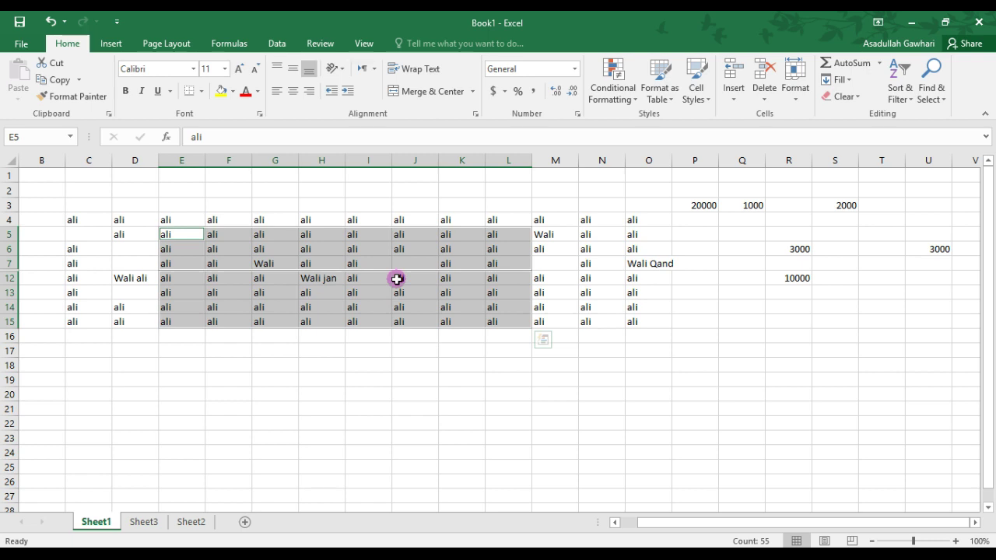
Try Unhide Rows from Format > Hide & Unhide, then select cell L13
left_click(795, 87)
mouse_move(809, 237)
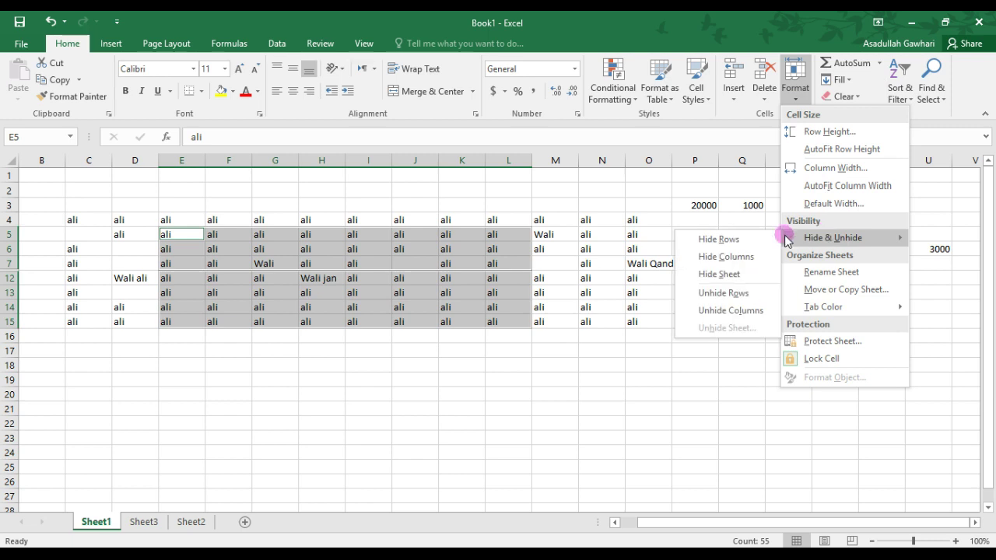
left_click(715, 293)
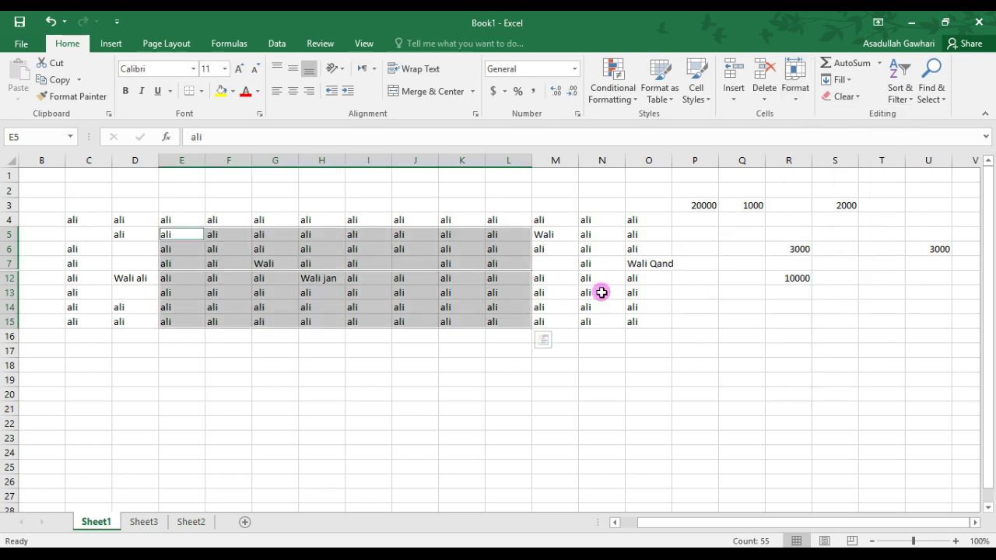
left_click(490, 293)
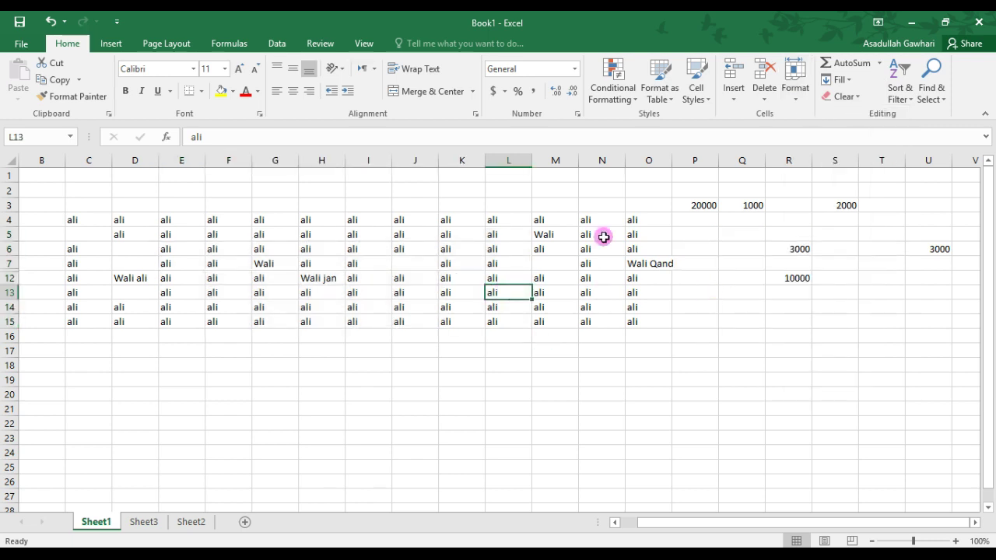
Pick Conditional formats in Go To Special but cancel, then dismiss the Find & Select menu
left_click(929, 98)
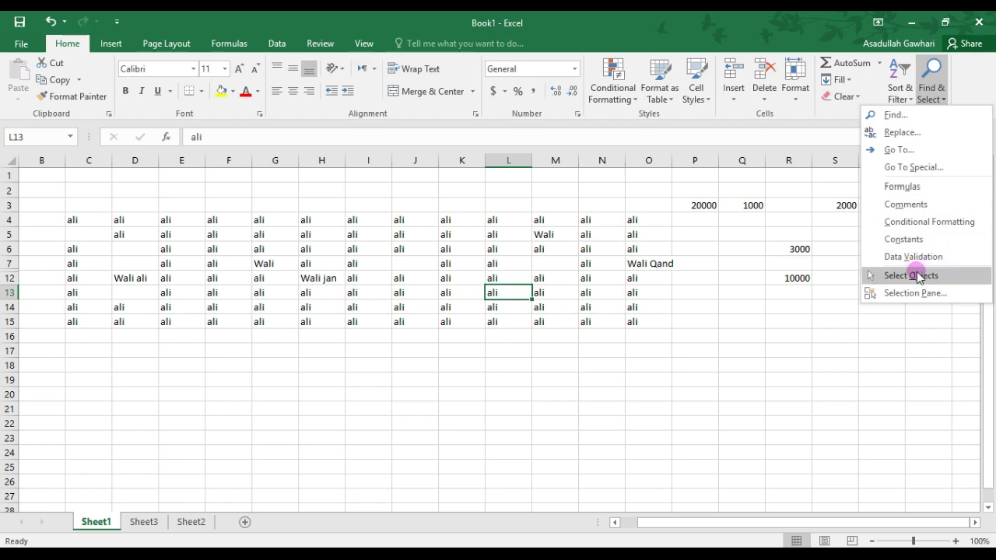
left_click(906, 167)
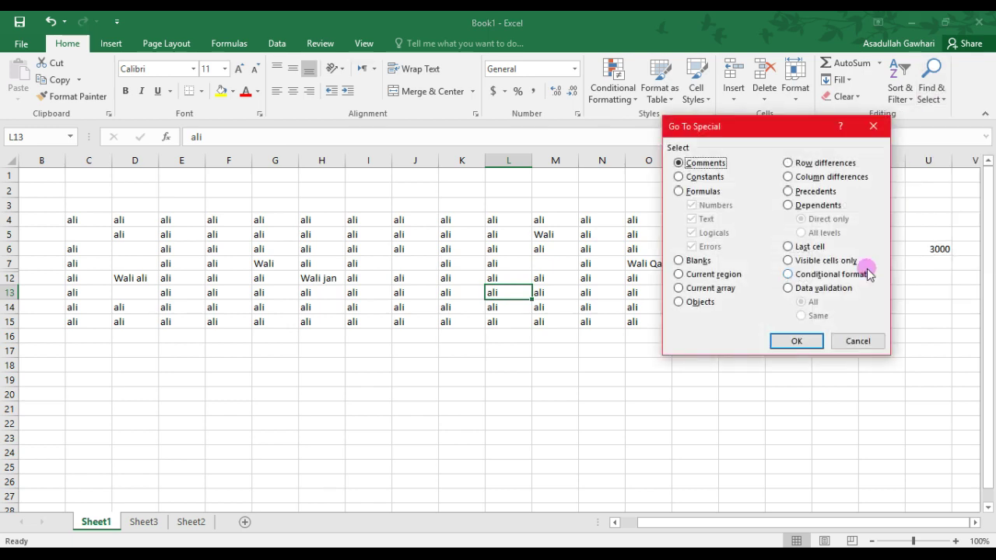
left_click(789, 274)
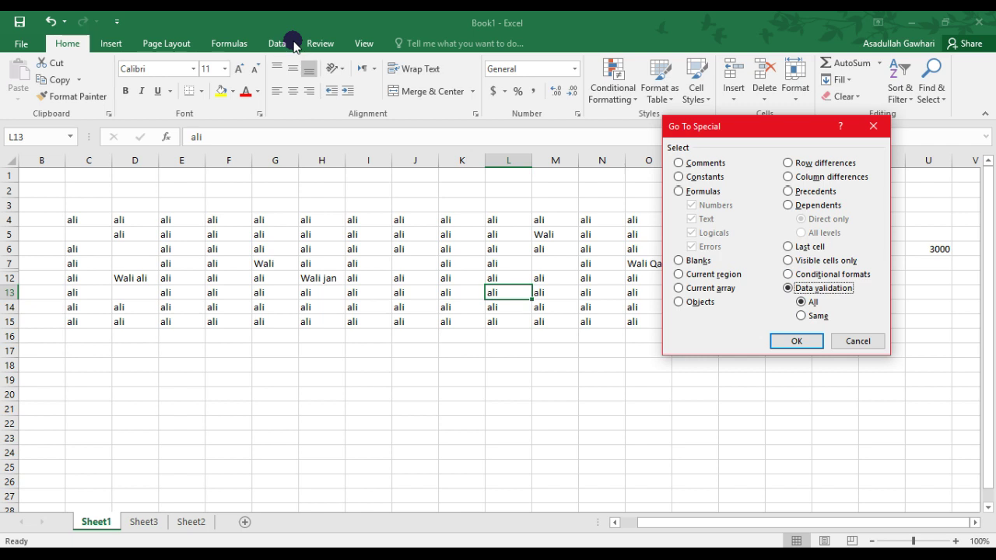
left_click(861, 342)
left_click(931, 89)
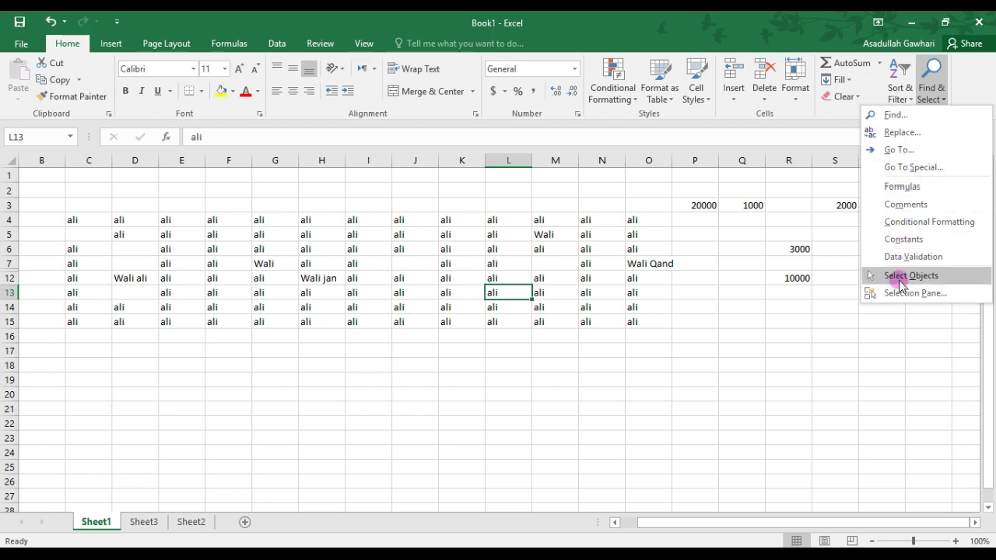
left_click(278, 369)
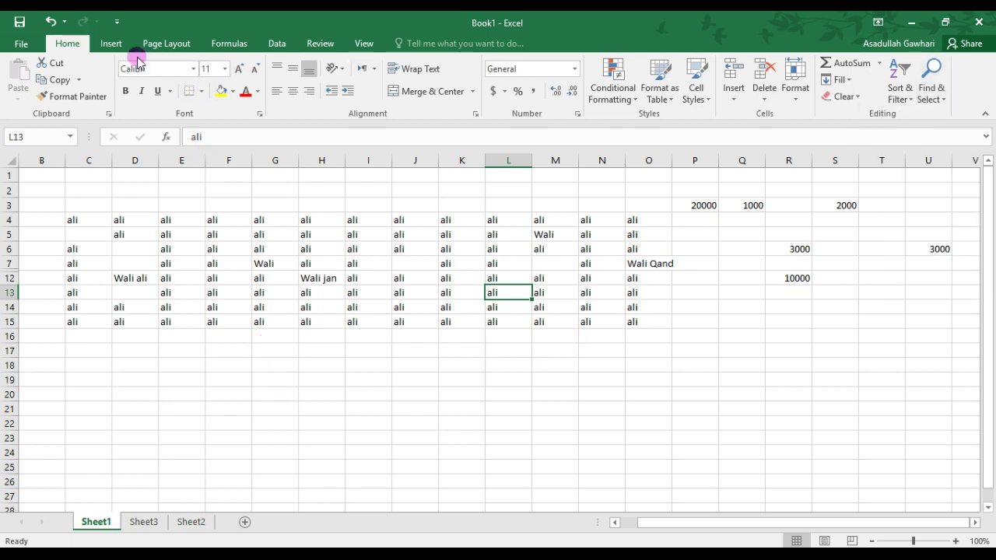
Draw a blue rectangle over cells B16 to D23
left_click(109, 43)
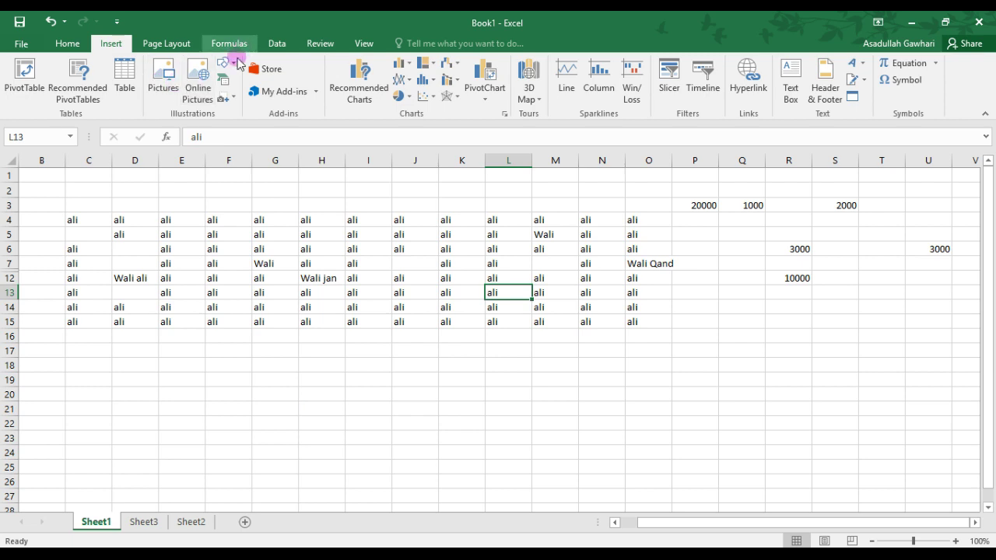
left_click(234, 69)
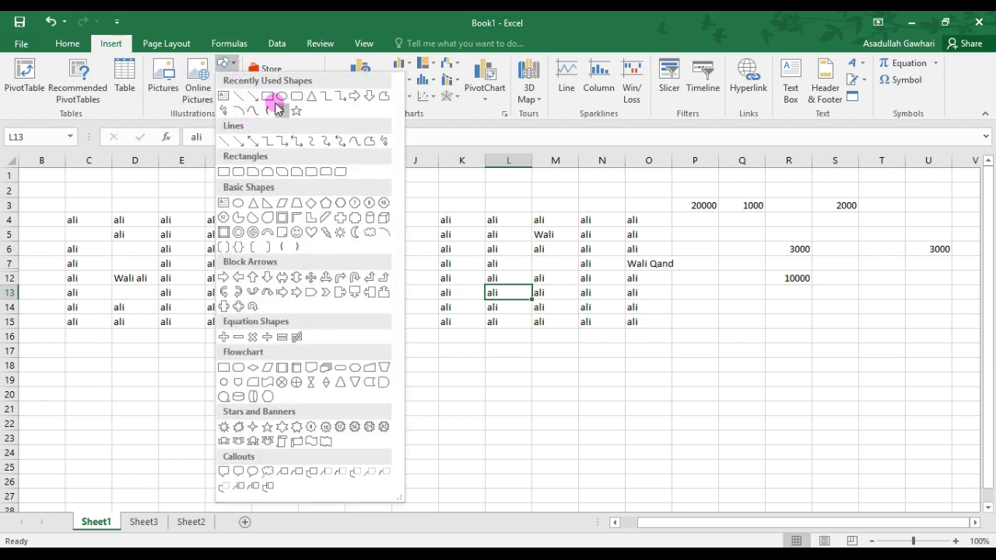
left_click(266, 96)
left_click_drag(84, 332, 201, 440)
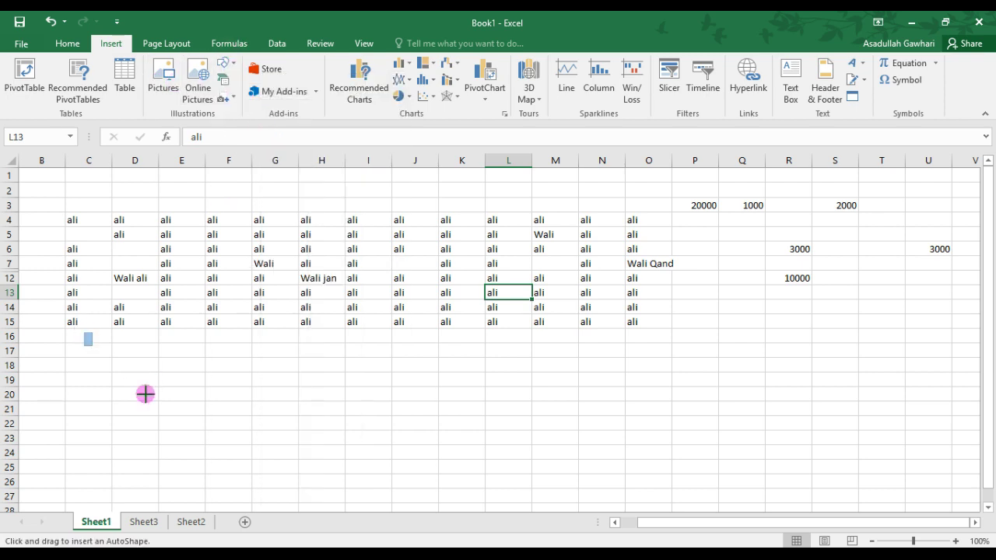
Draw a blue isosceles triangle over roughly G17 to I25, then deselect it
left_click(54, 65)
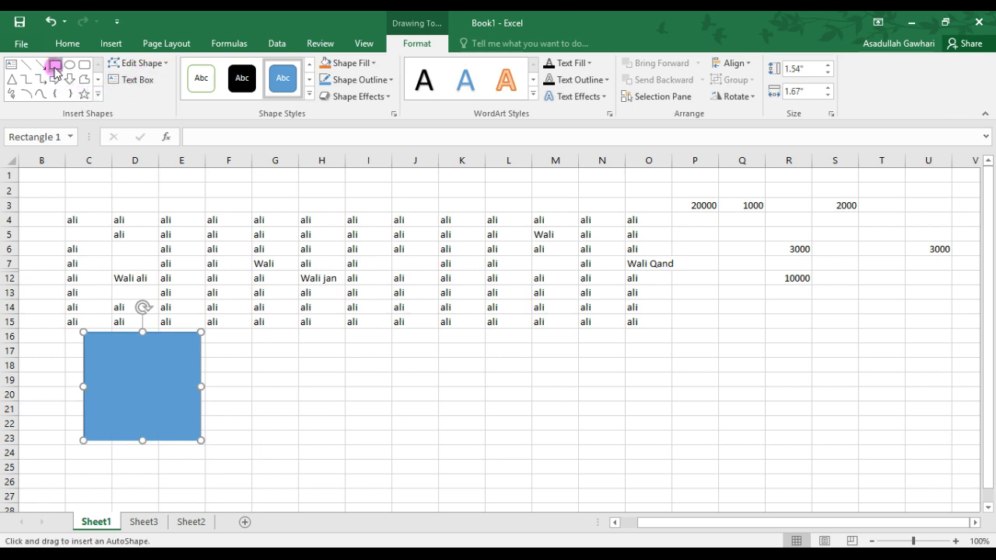
left_click(12, 79)
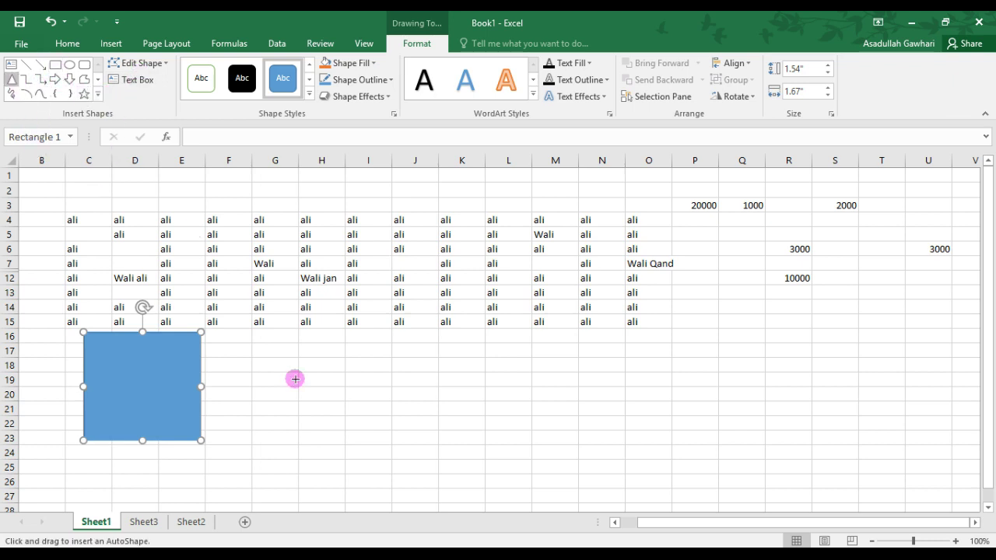
left_click_drag(259, 350, 416, 463)
left_click(659, 379)
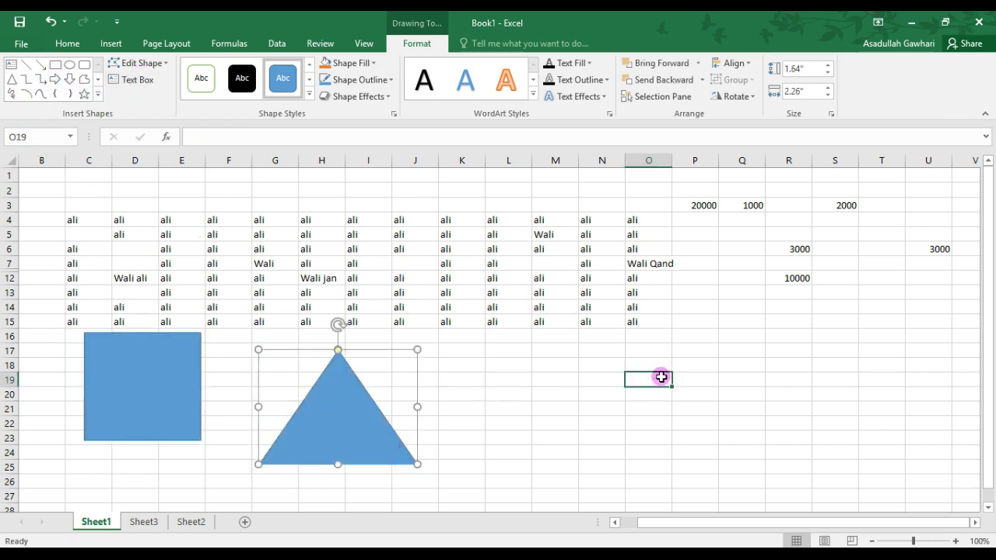
left_click(762, 405)
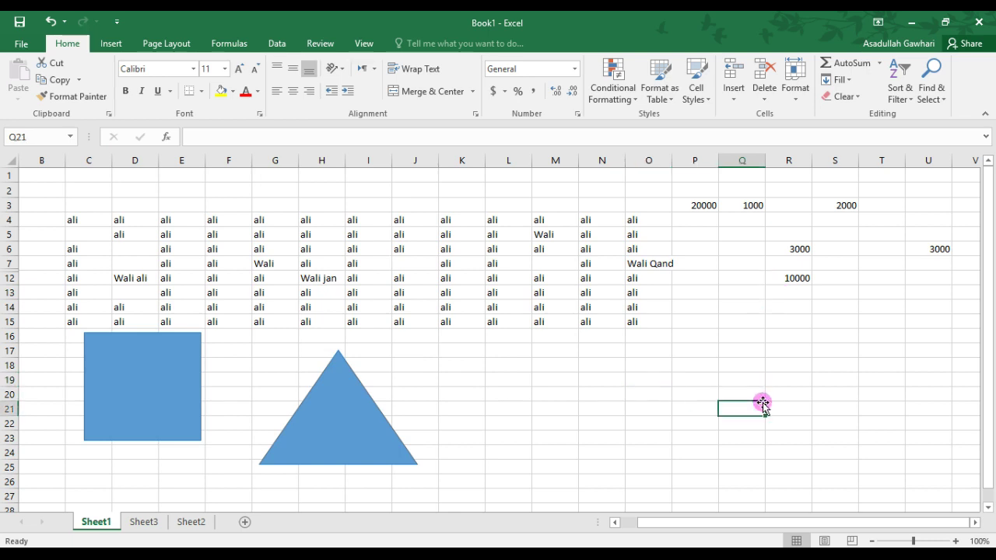
Turn on Select Objects, show that dragging over cells selects nothing, then pick each shape
left_click(931, 87)
left_click(915, 277)
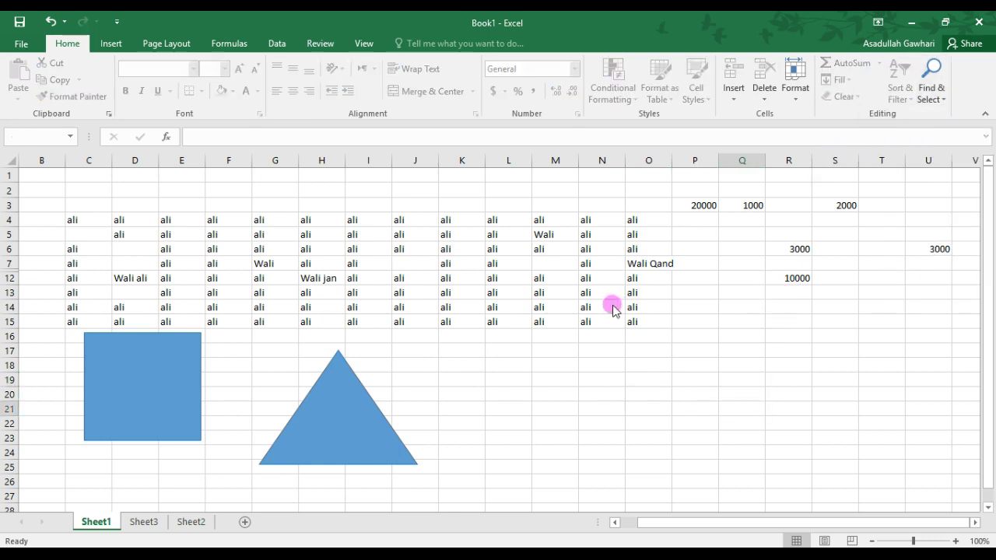
left_click_drag(446, 240, 557, 332)
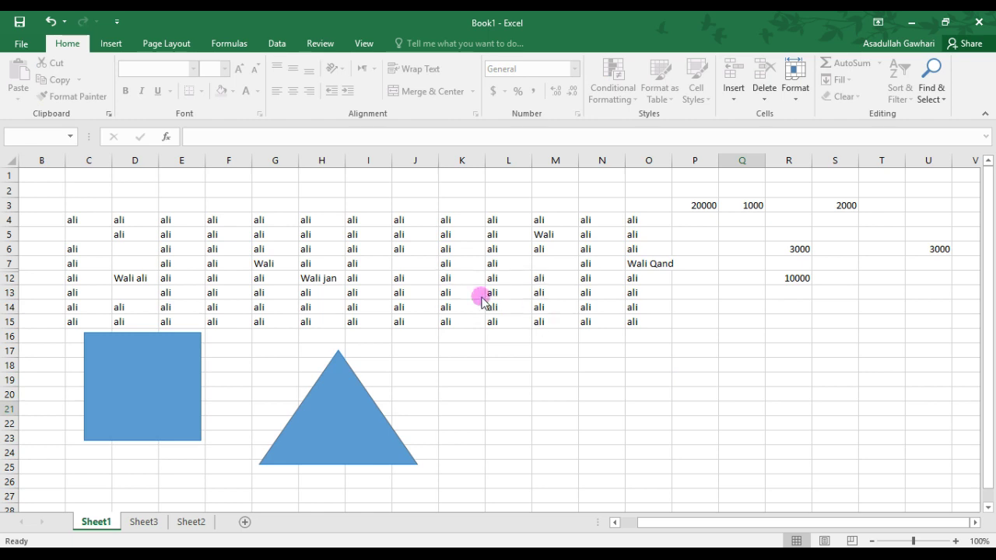
left_click_drag(455, 285, 544, 319)
left_click_drag(451, 247, 525, 325)
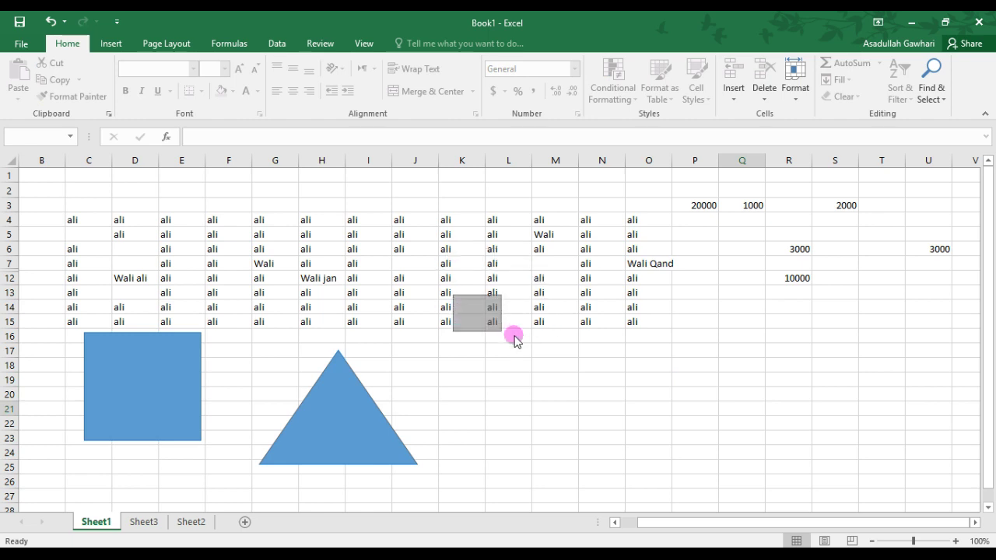
left_click_drag(453, 292, 513, 338)
left_click(162, 397)
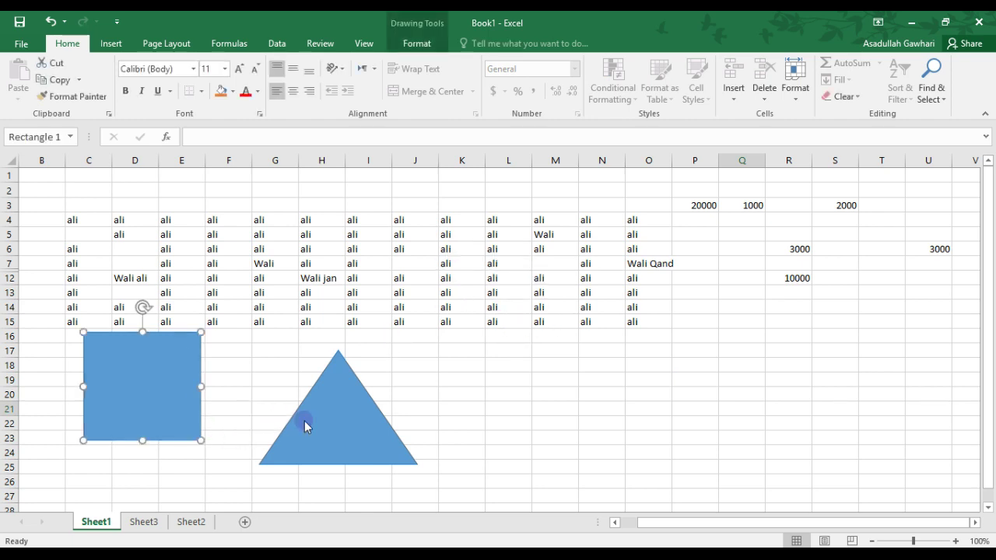
left_click(345, 419)
left_click(259, 262)
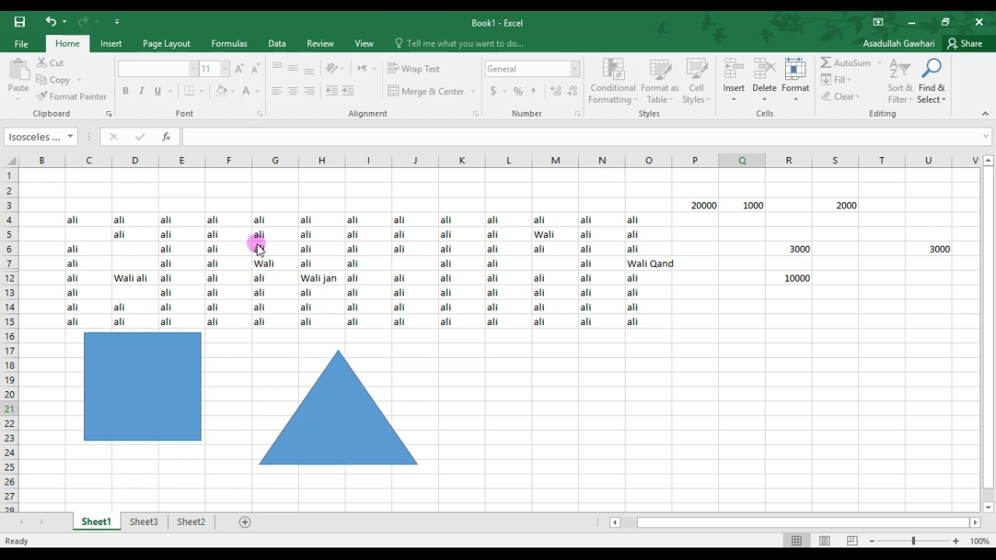
left_click(390, 237)
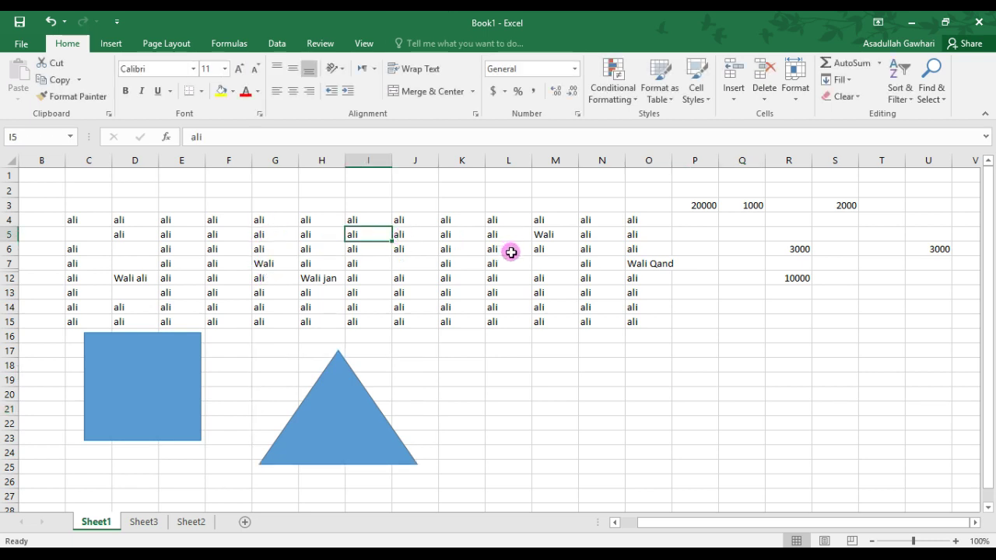
Repeat the Select Objects demo, selecting the rectangle then the triangle before returning to cell K5
left_click(933, 97)
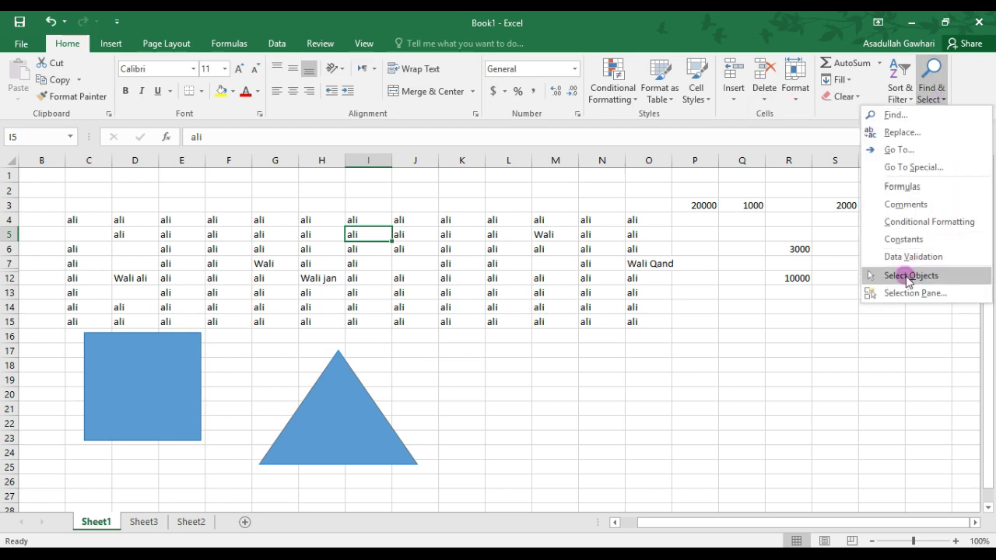
left_click(905, 277)
left_click_drag(536, 244, 646, 316)
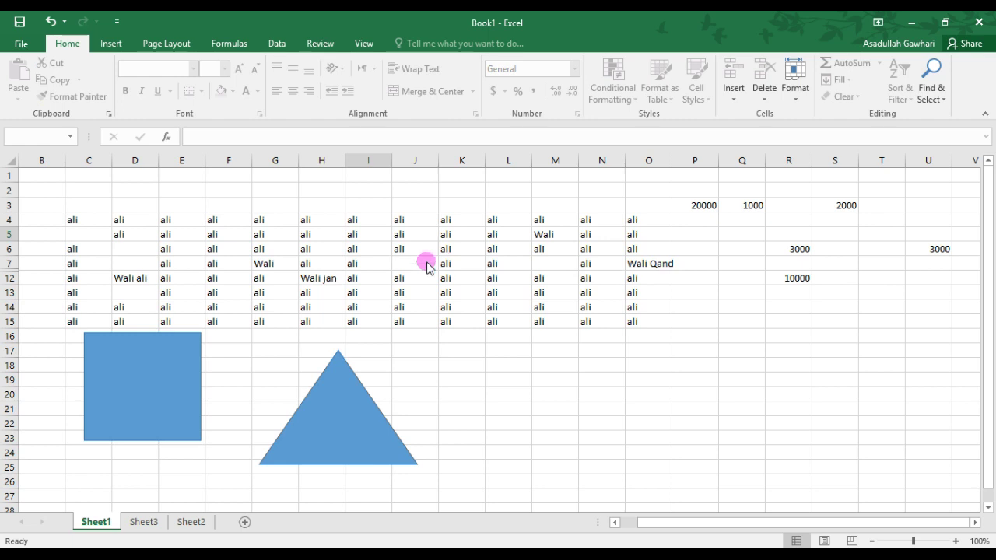
left_click(177, 380)
left_click(318, 418)
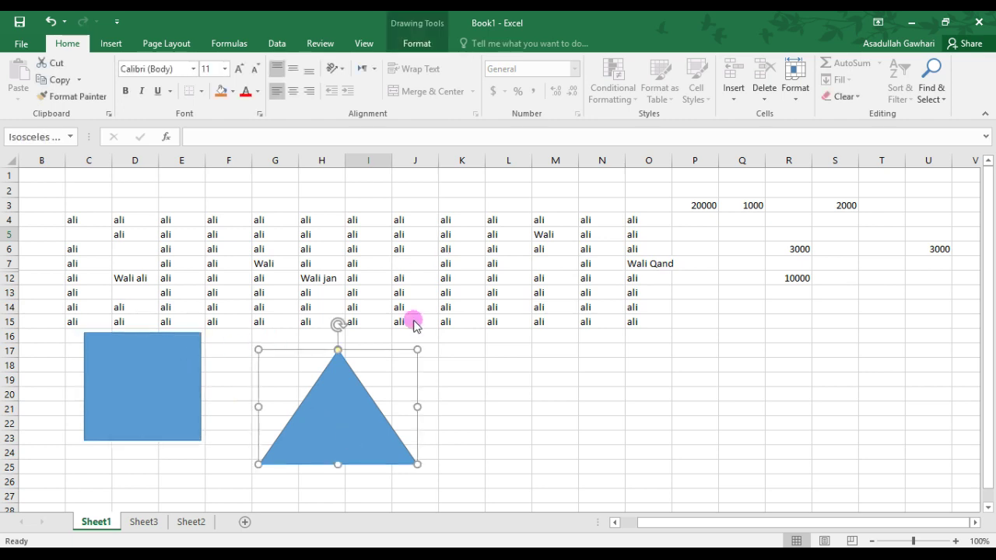
left_click(504, 257)
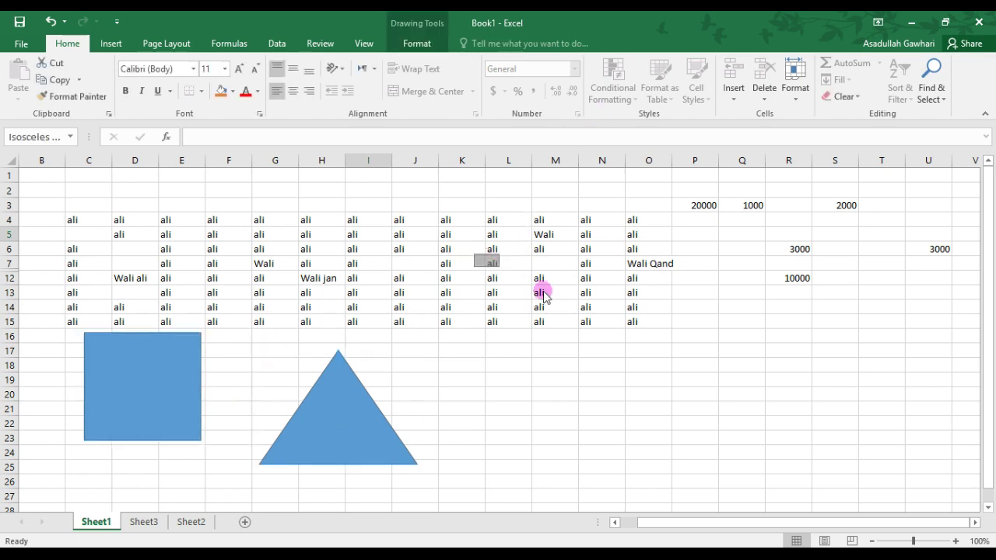
left_click(456, 235)
left_click(933, 101)
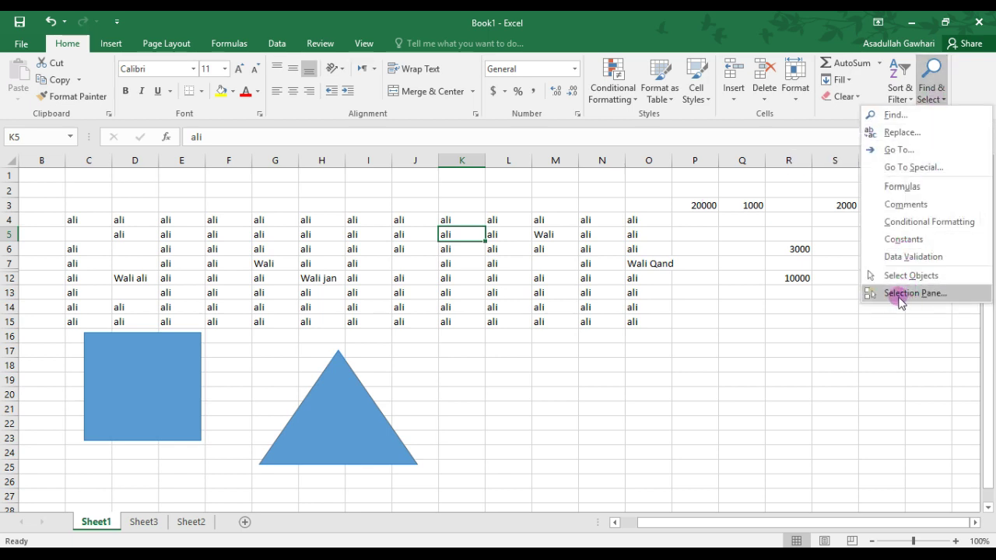
In the Selection Pane, hide and reshow the triangle, then the rectangle
left_click(901, 294)
left_click(979, 218)
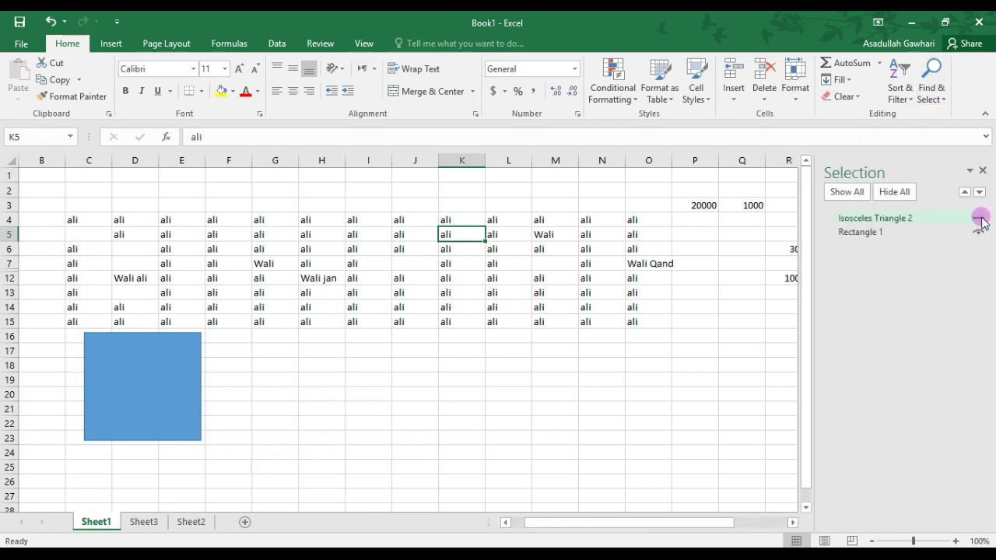
left_click(979, 219)
left_click(981, 233)
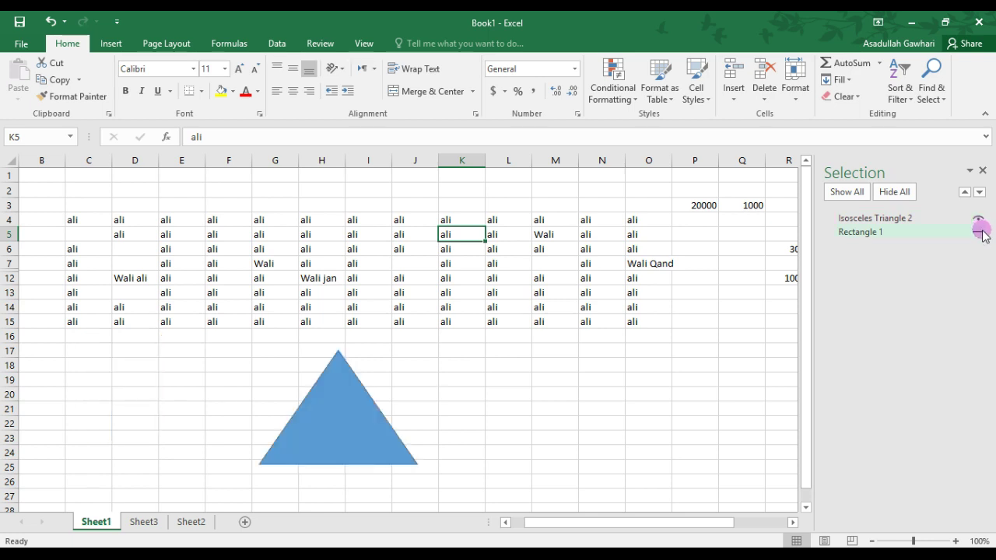
left_click(980, 233)
Hide both shapes with Hide All, restore them with Show All, and close the pane
left_click(892, 192)
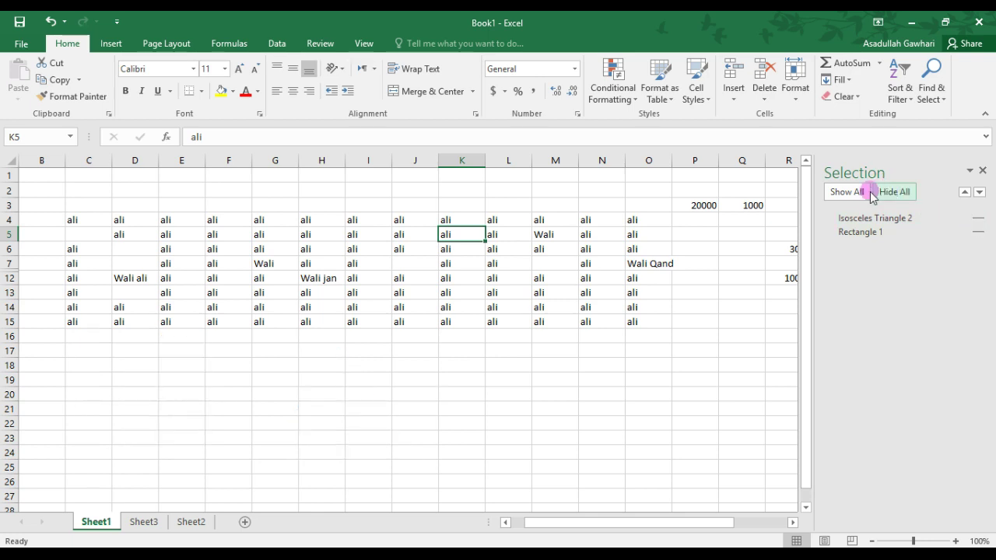
left_click(844, 193)
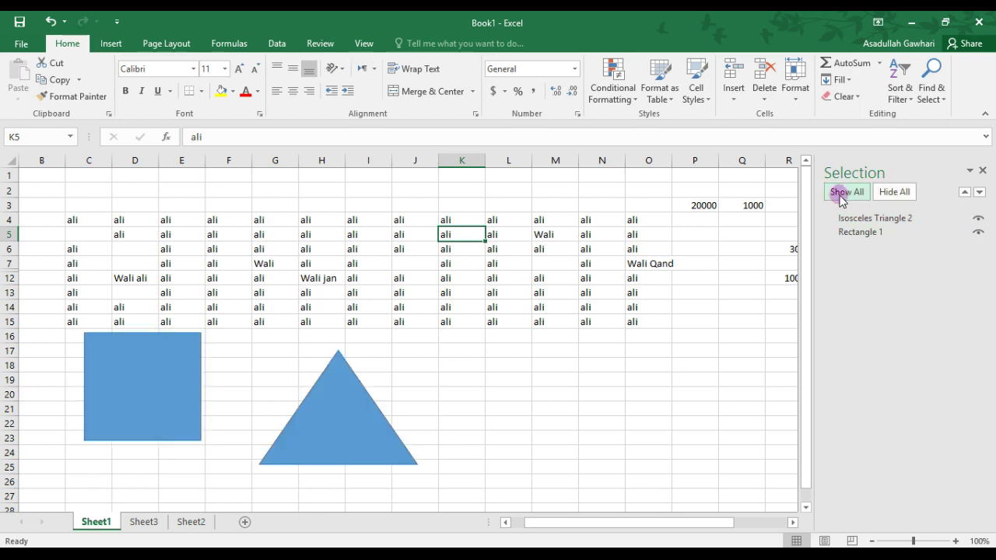
left_click(981, 171)
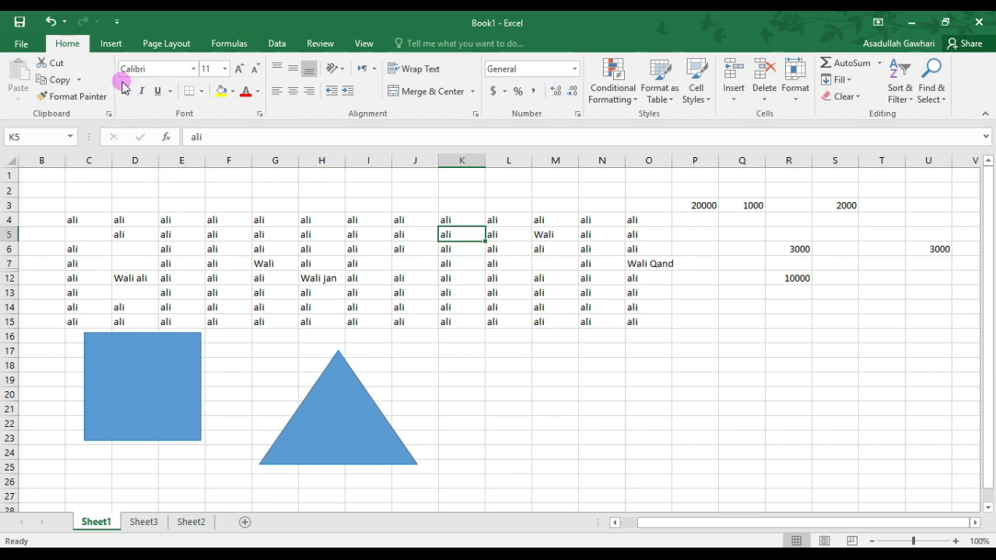
left_click(110, 45)
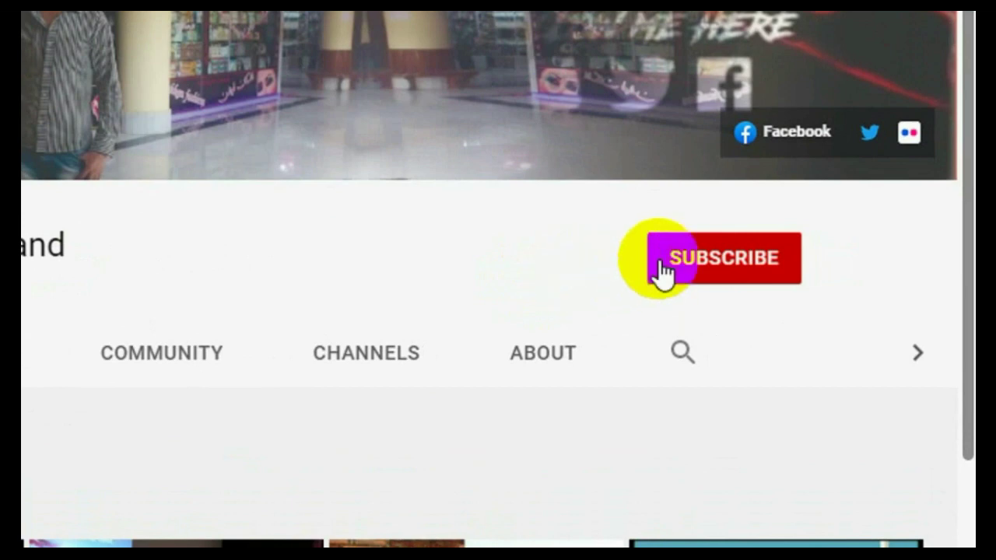
Subscribe to the YouTube channel and open its bell notification menu
left_click(684, 264)
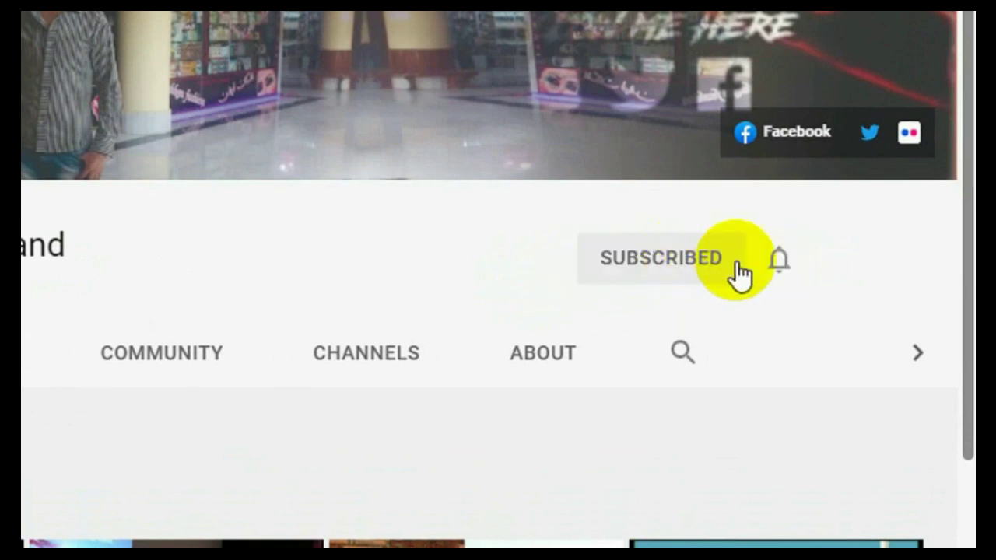
left_click(774, 268)
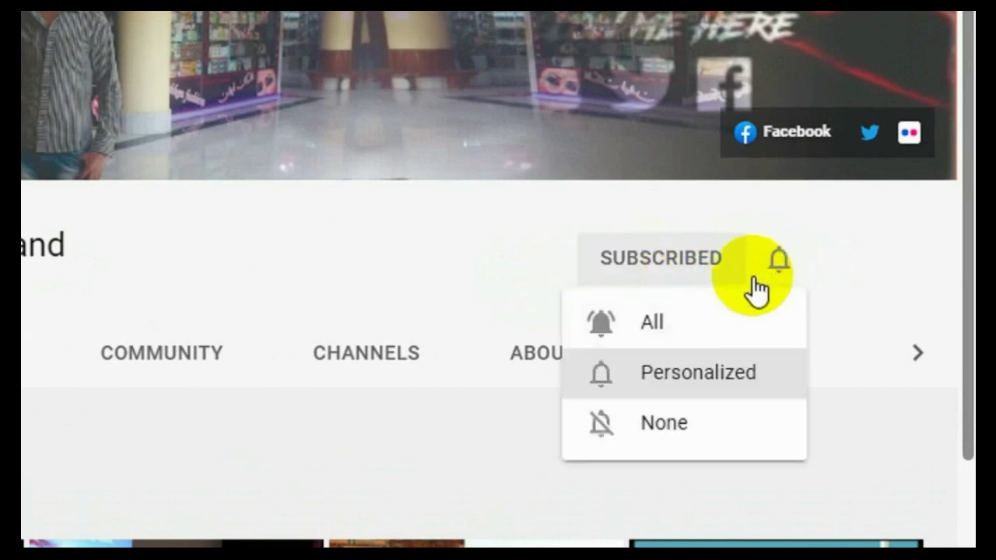